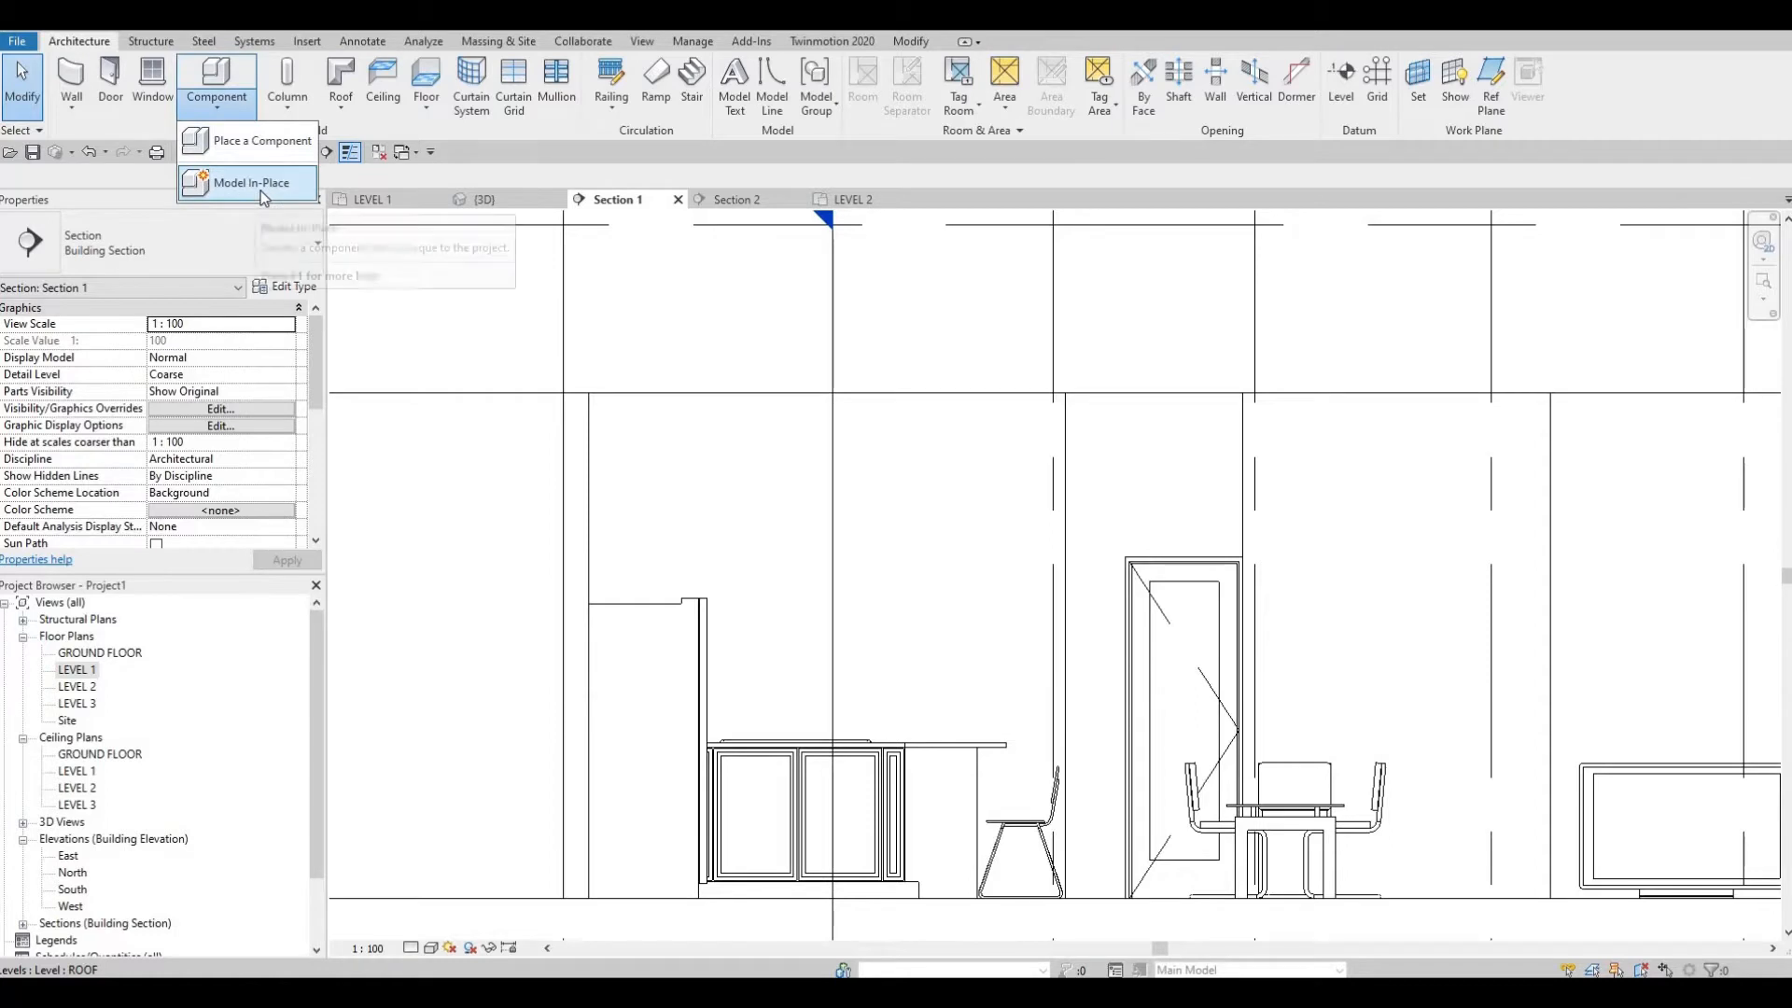
# Step: Create an in-place model in the Generic Models category and accept the default name Generic Models 4
pyautogui.click(260, 191)
pyautogui.scroll(-3, 854, 463)
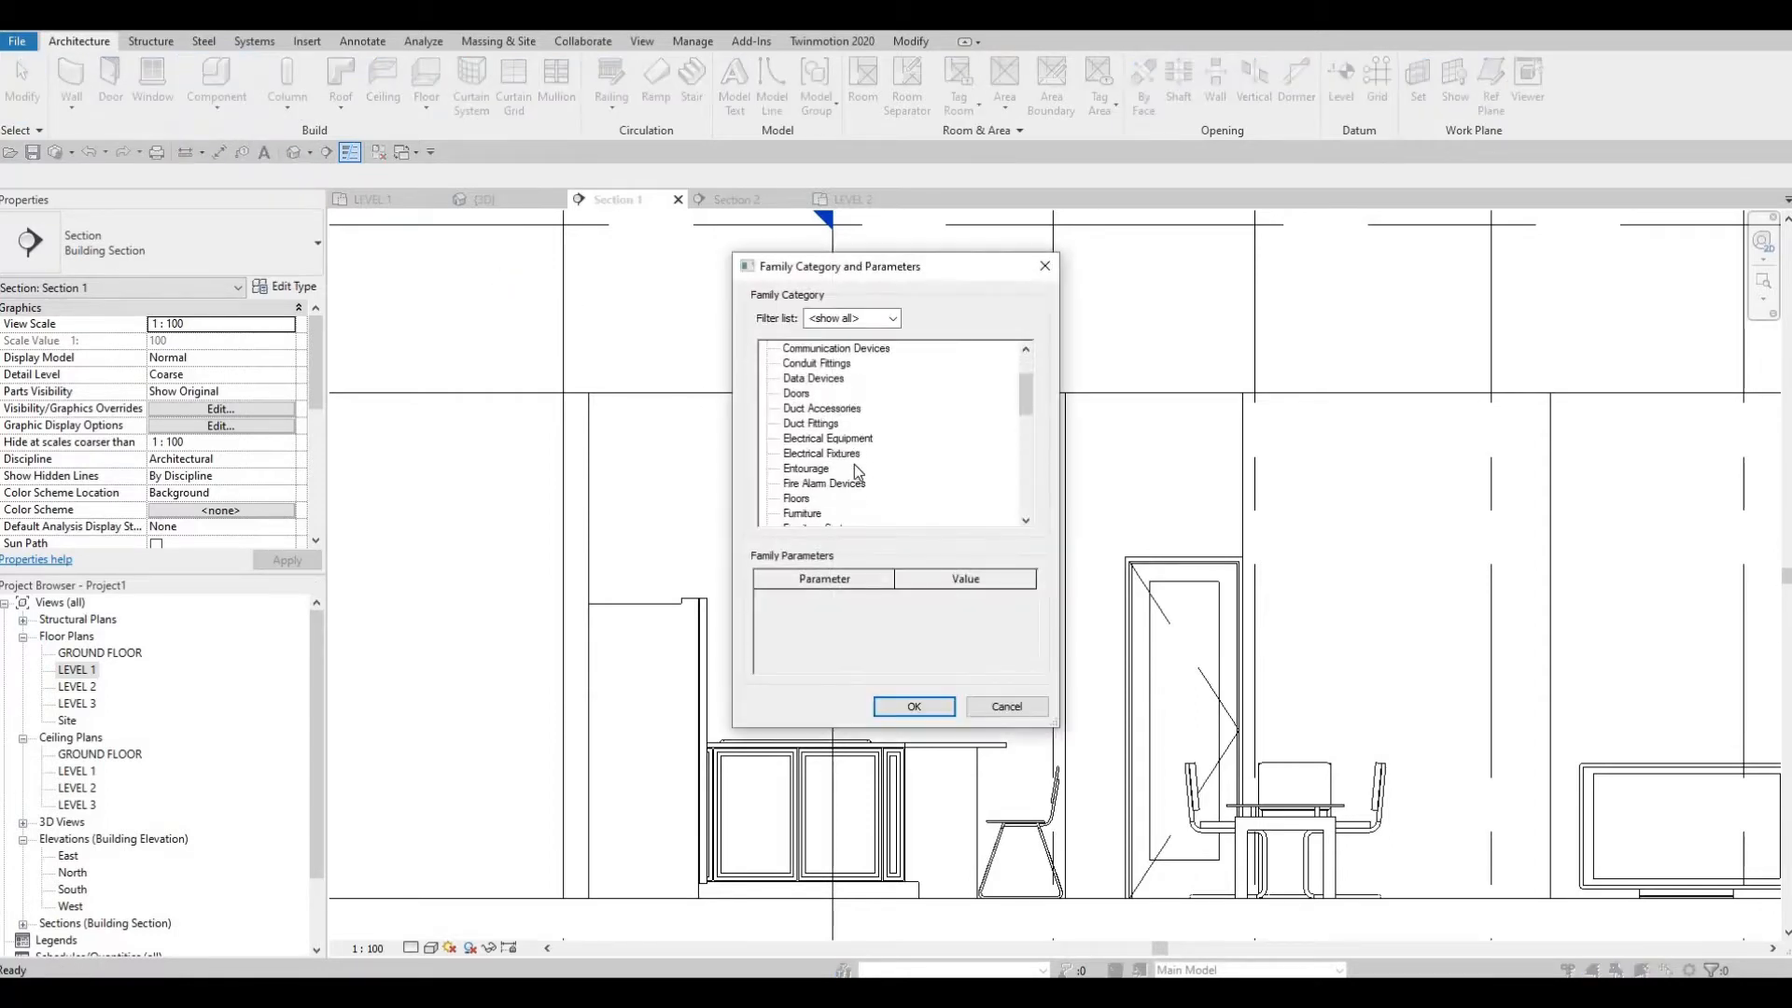
pyautogui.click(804, 484)
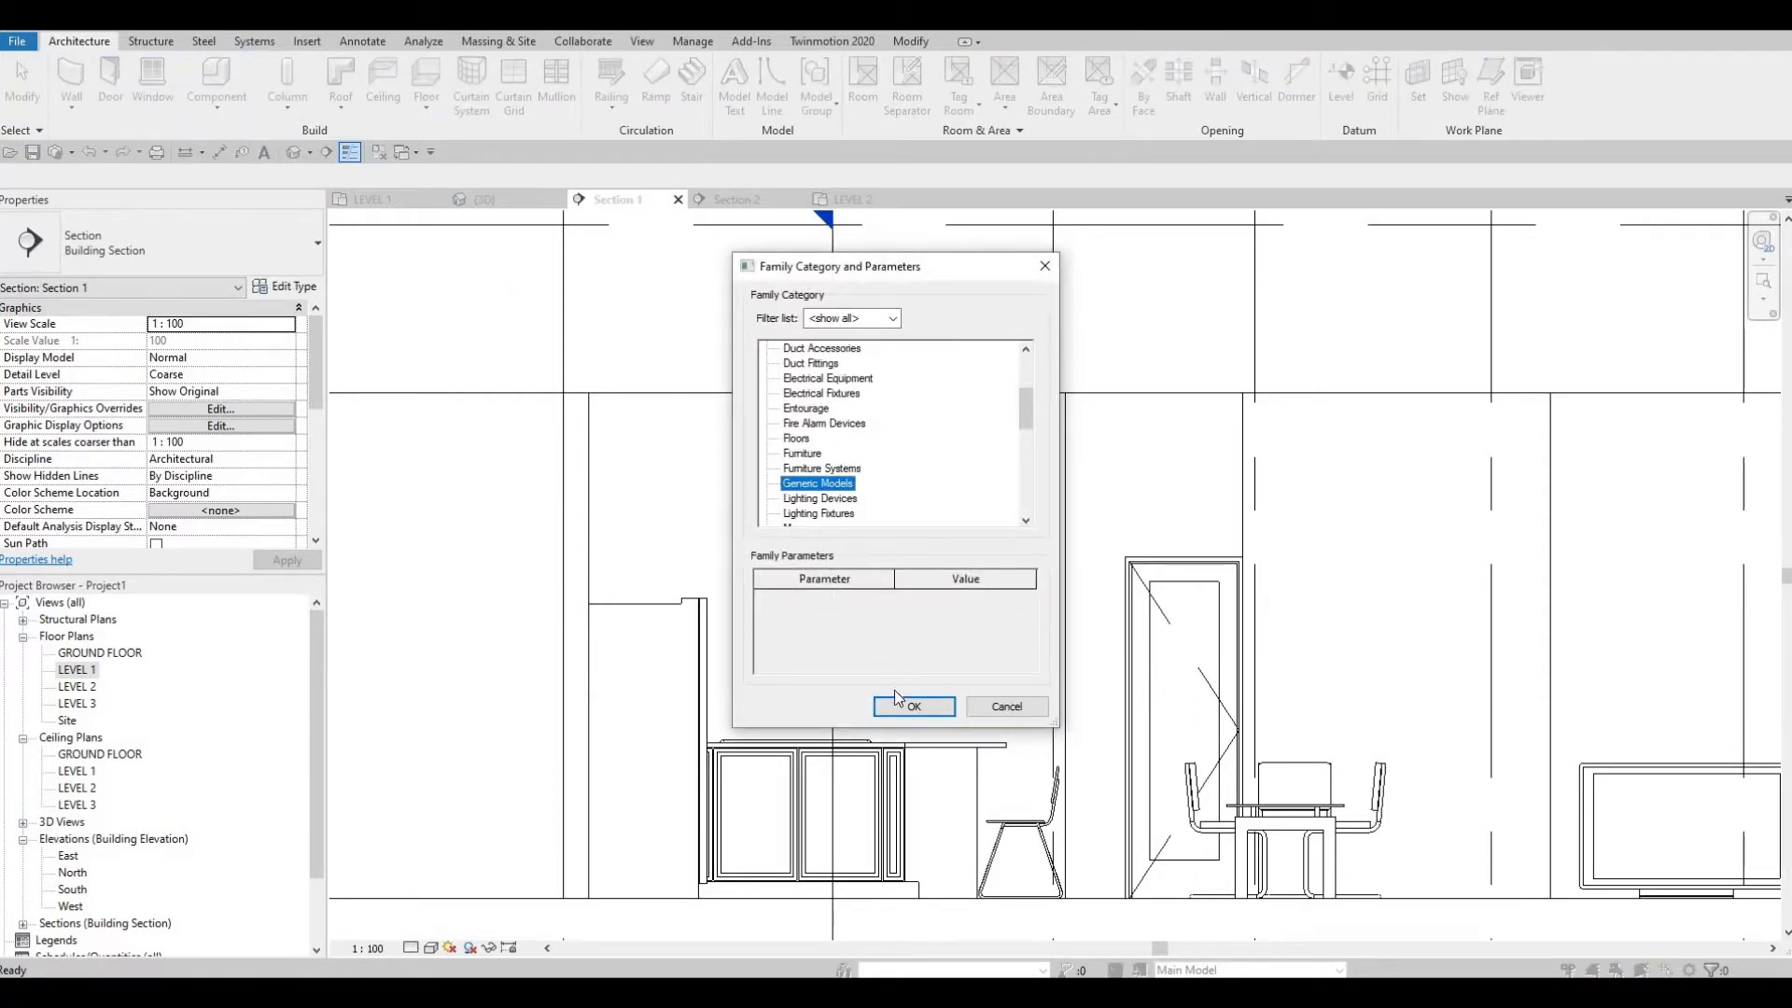
pyautogui.click(901, 706)
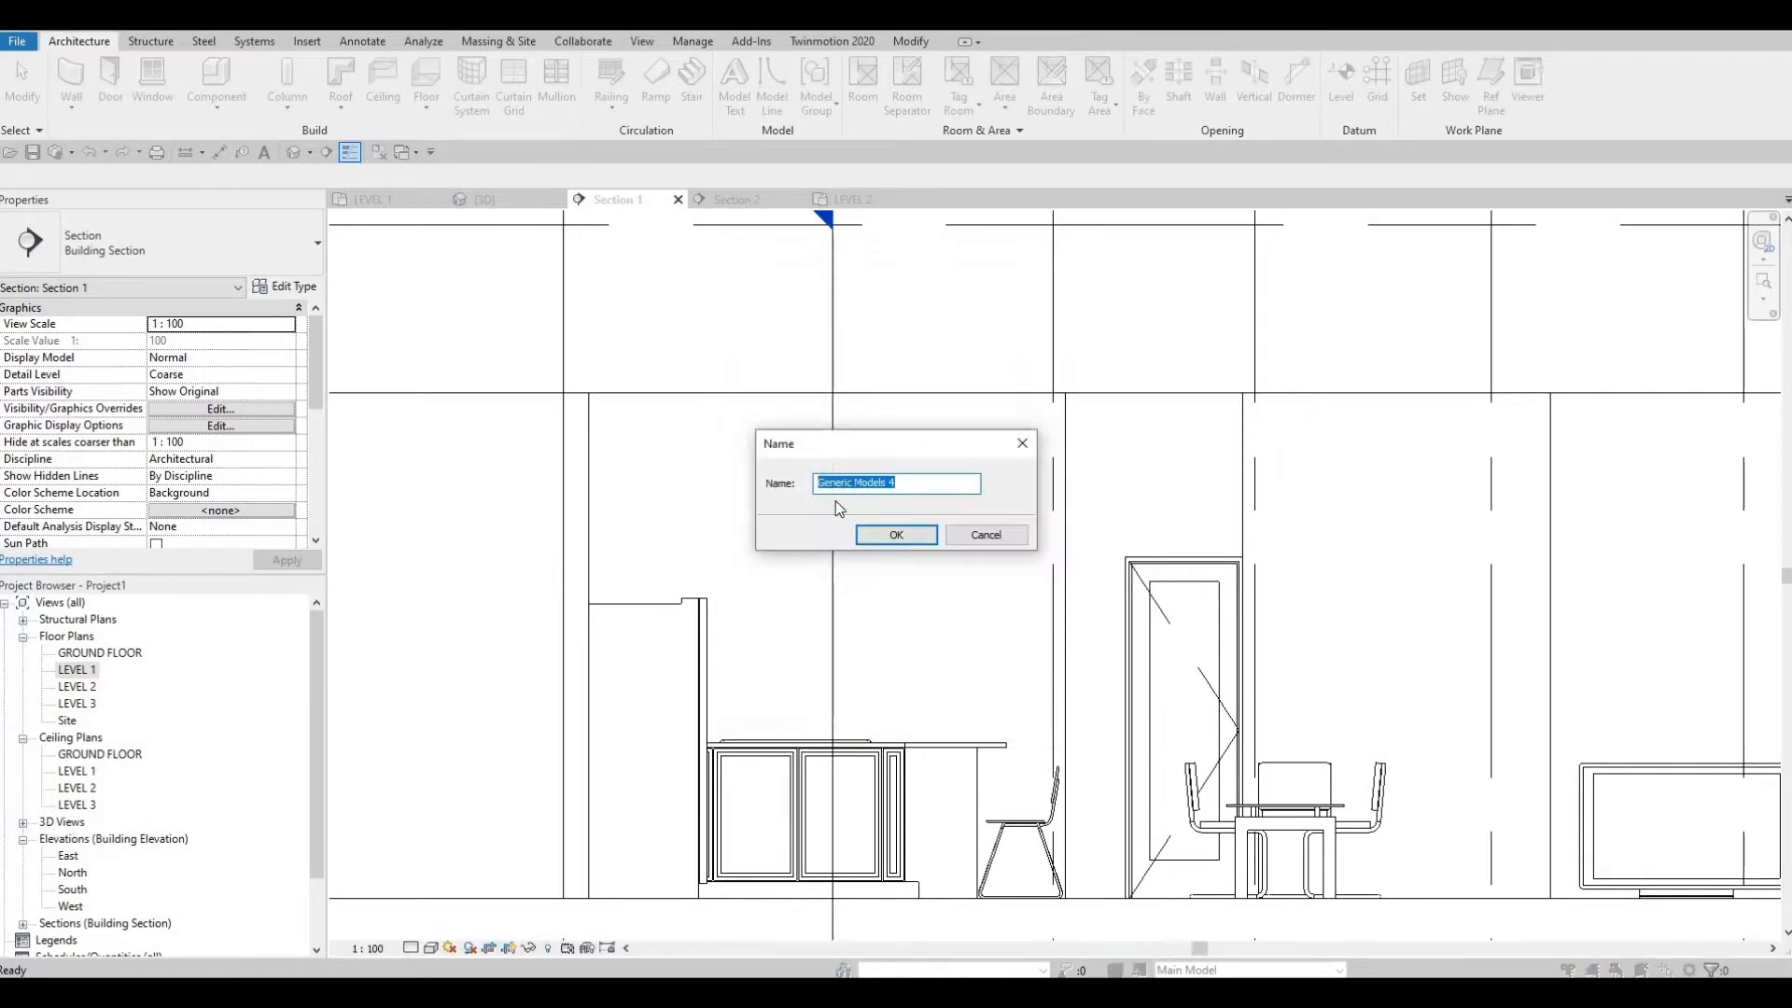
pyautogui.click(891, 535)
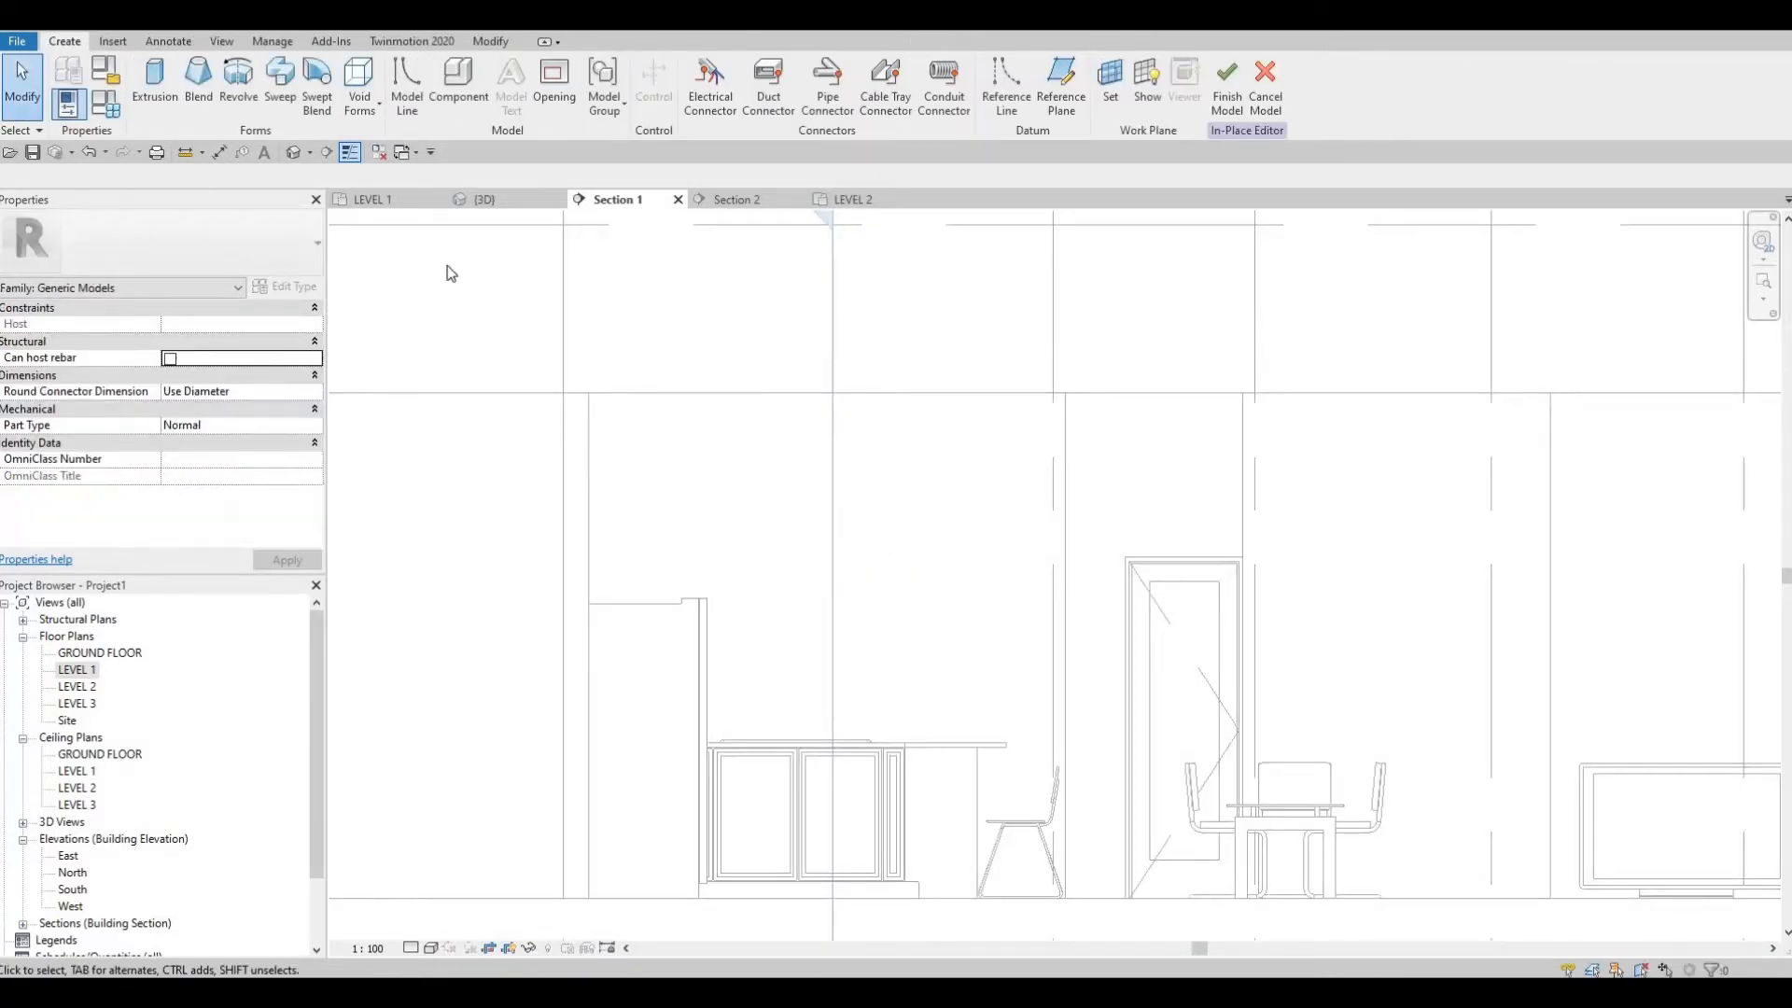
# Step: Start an extrusion and pick the face of the interior wall behind the kitchen cabinets as its work plane
pyautogui.click(142, 105)
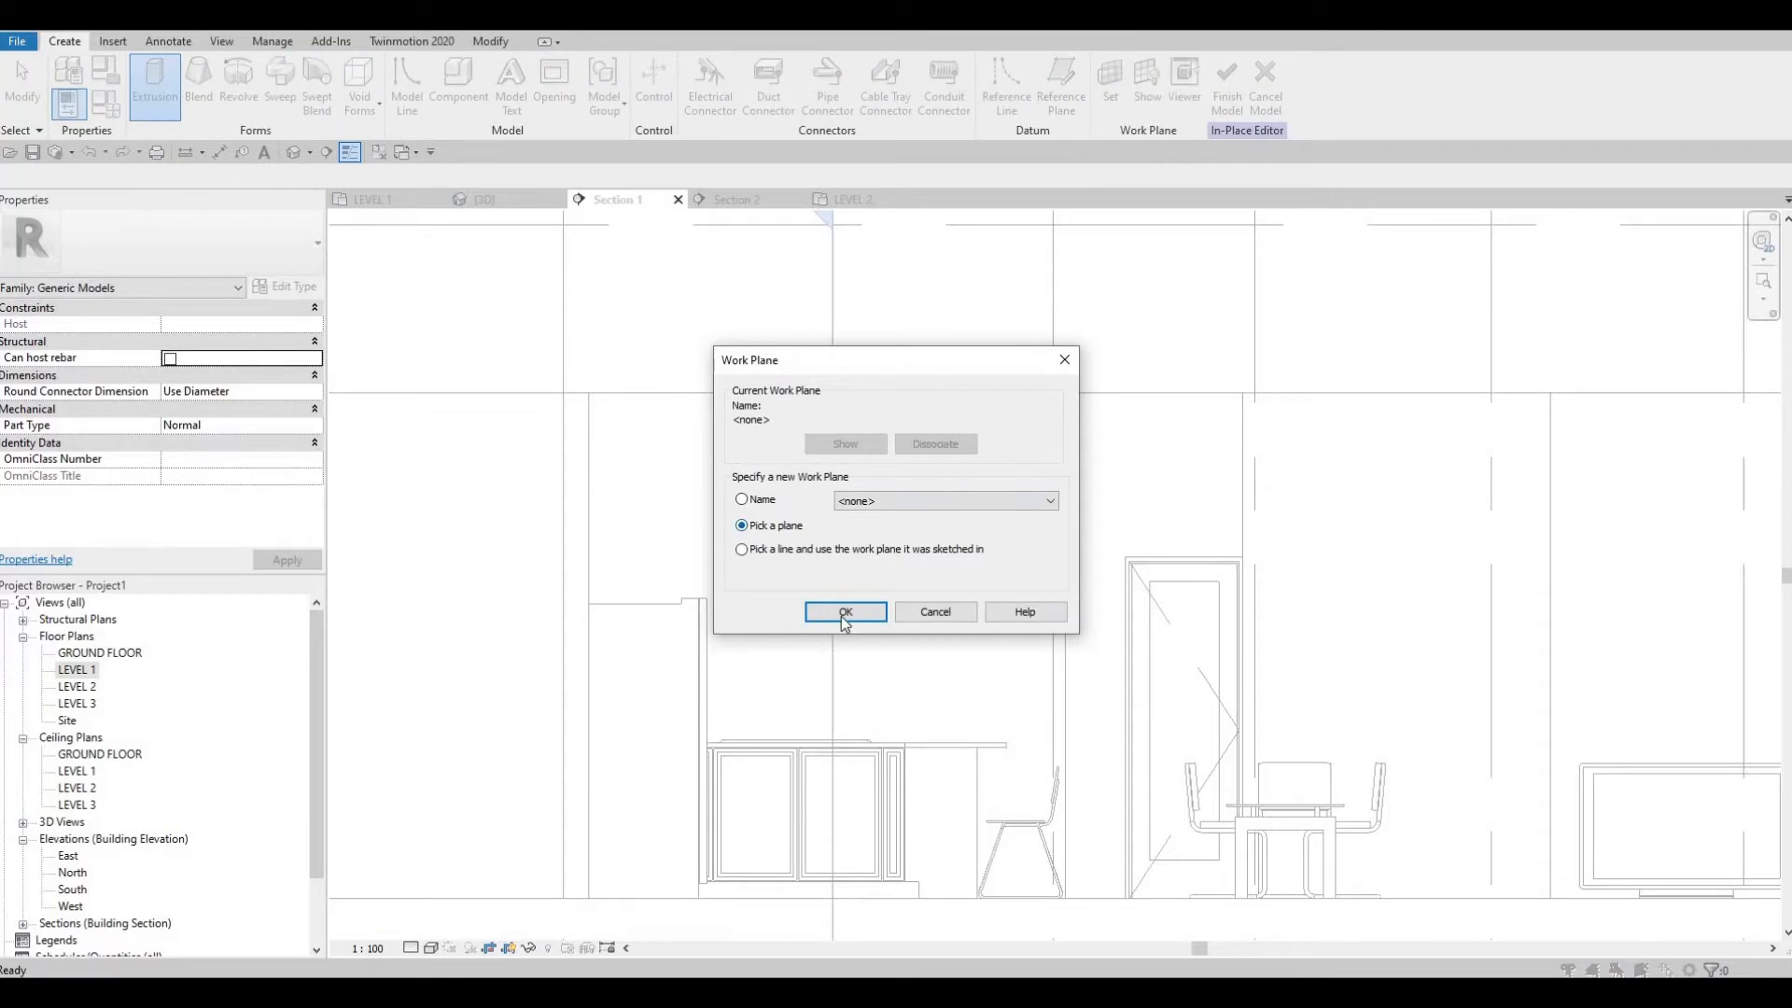
pyautogui.click(844, 618)
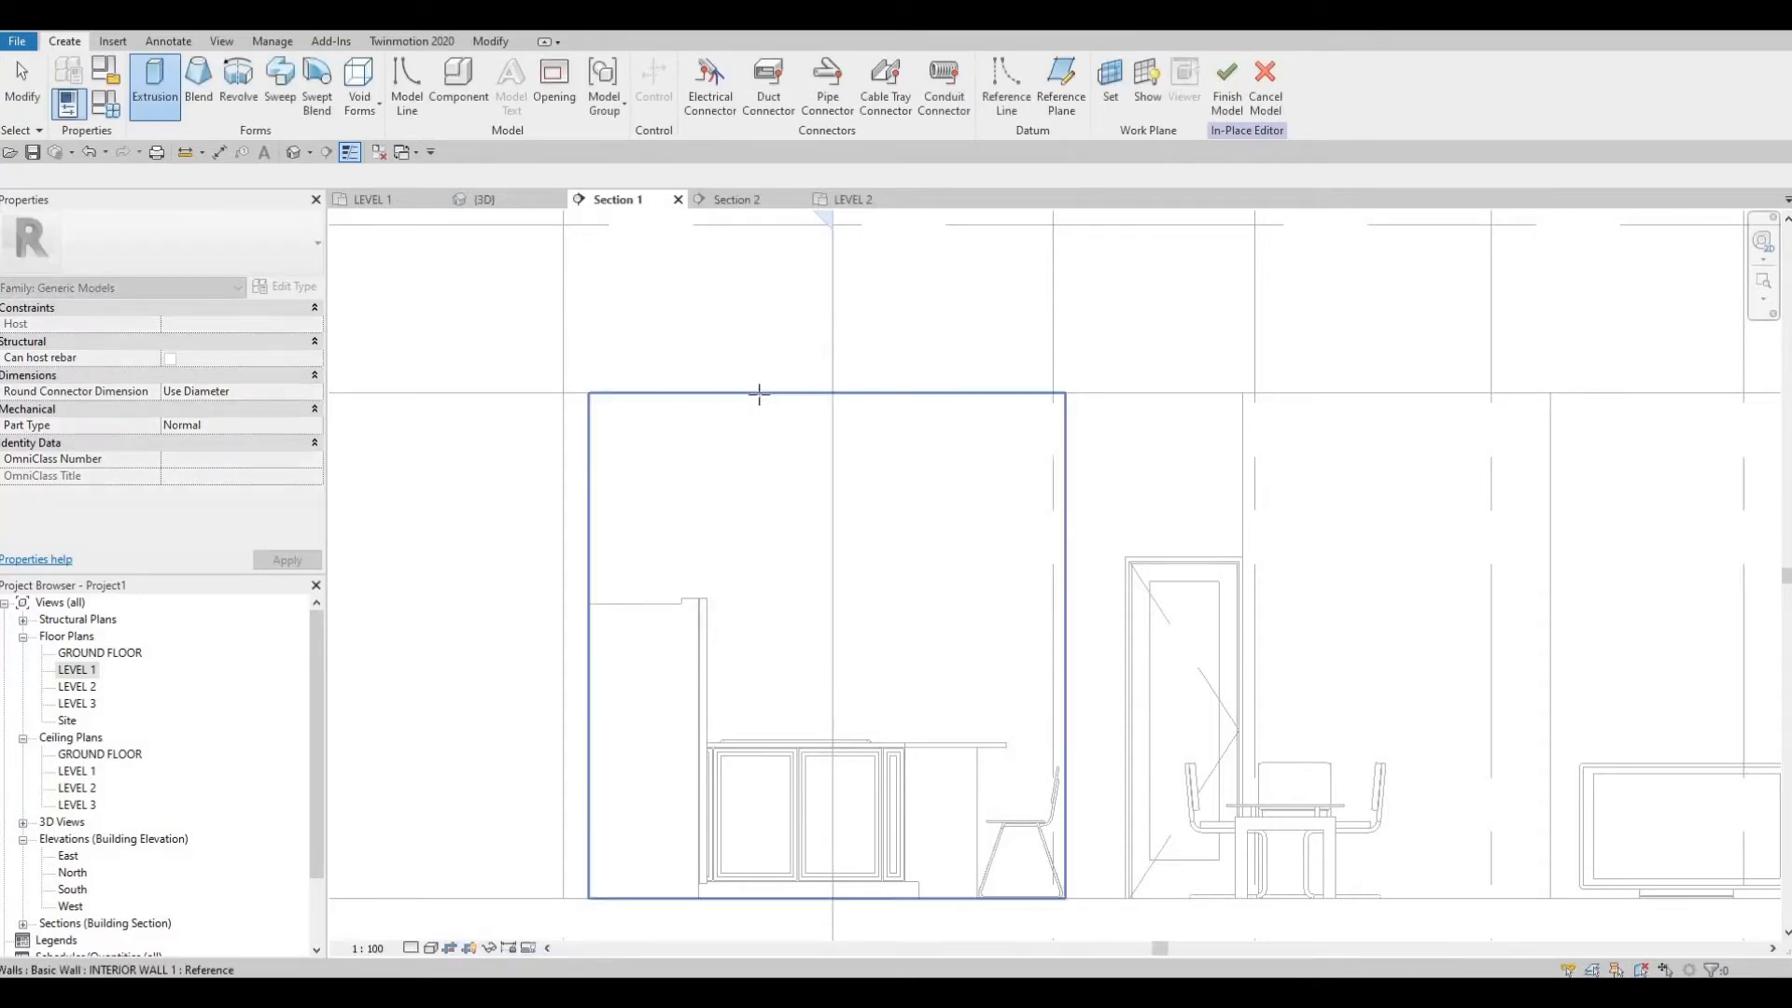
pyautogui.click(741, 478)
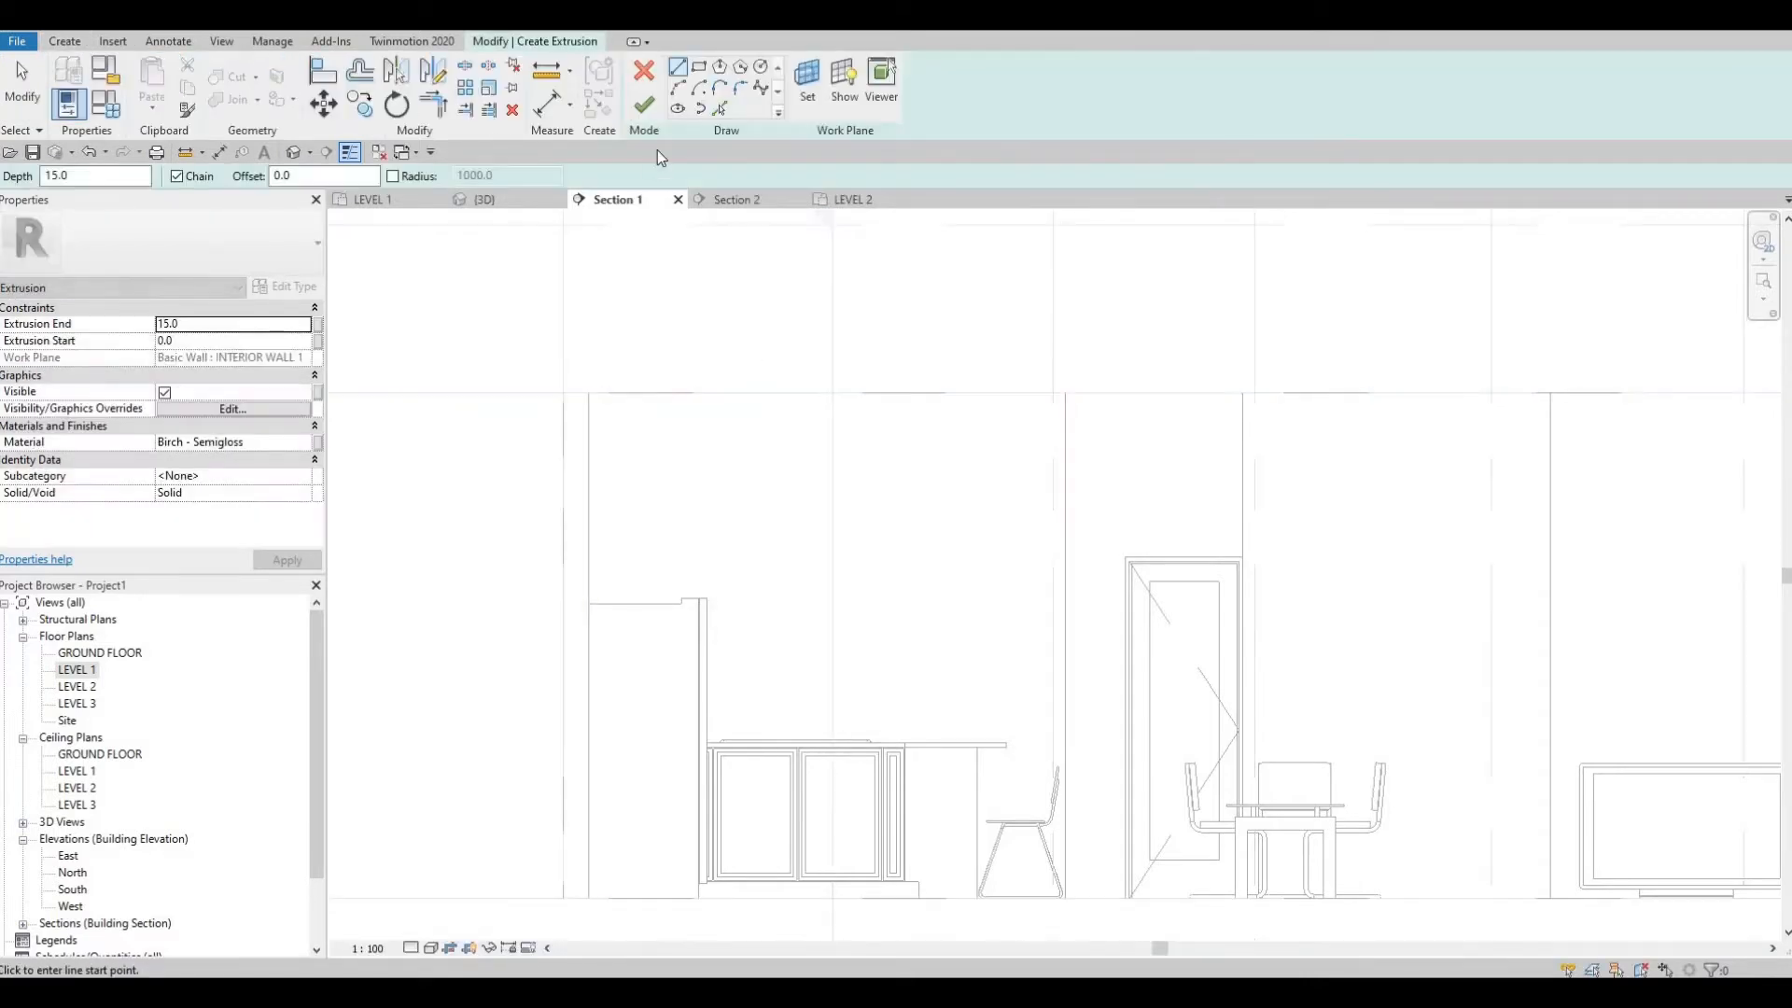
# Step: Set the extrusion end to 450 mm and confirm Birch - Semigloss as its material
pyautogui.click(208, 324)
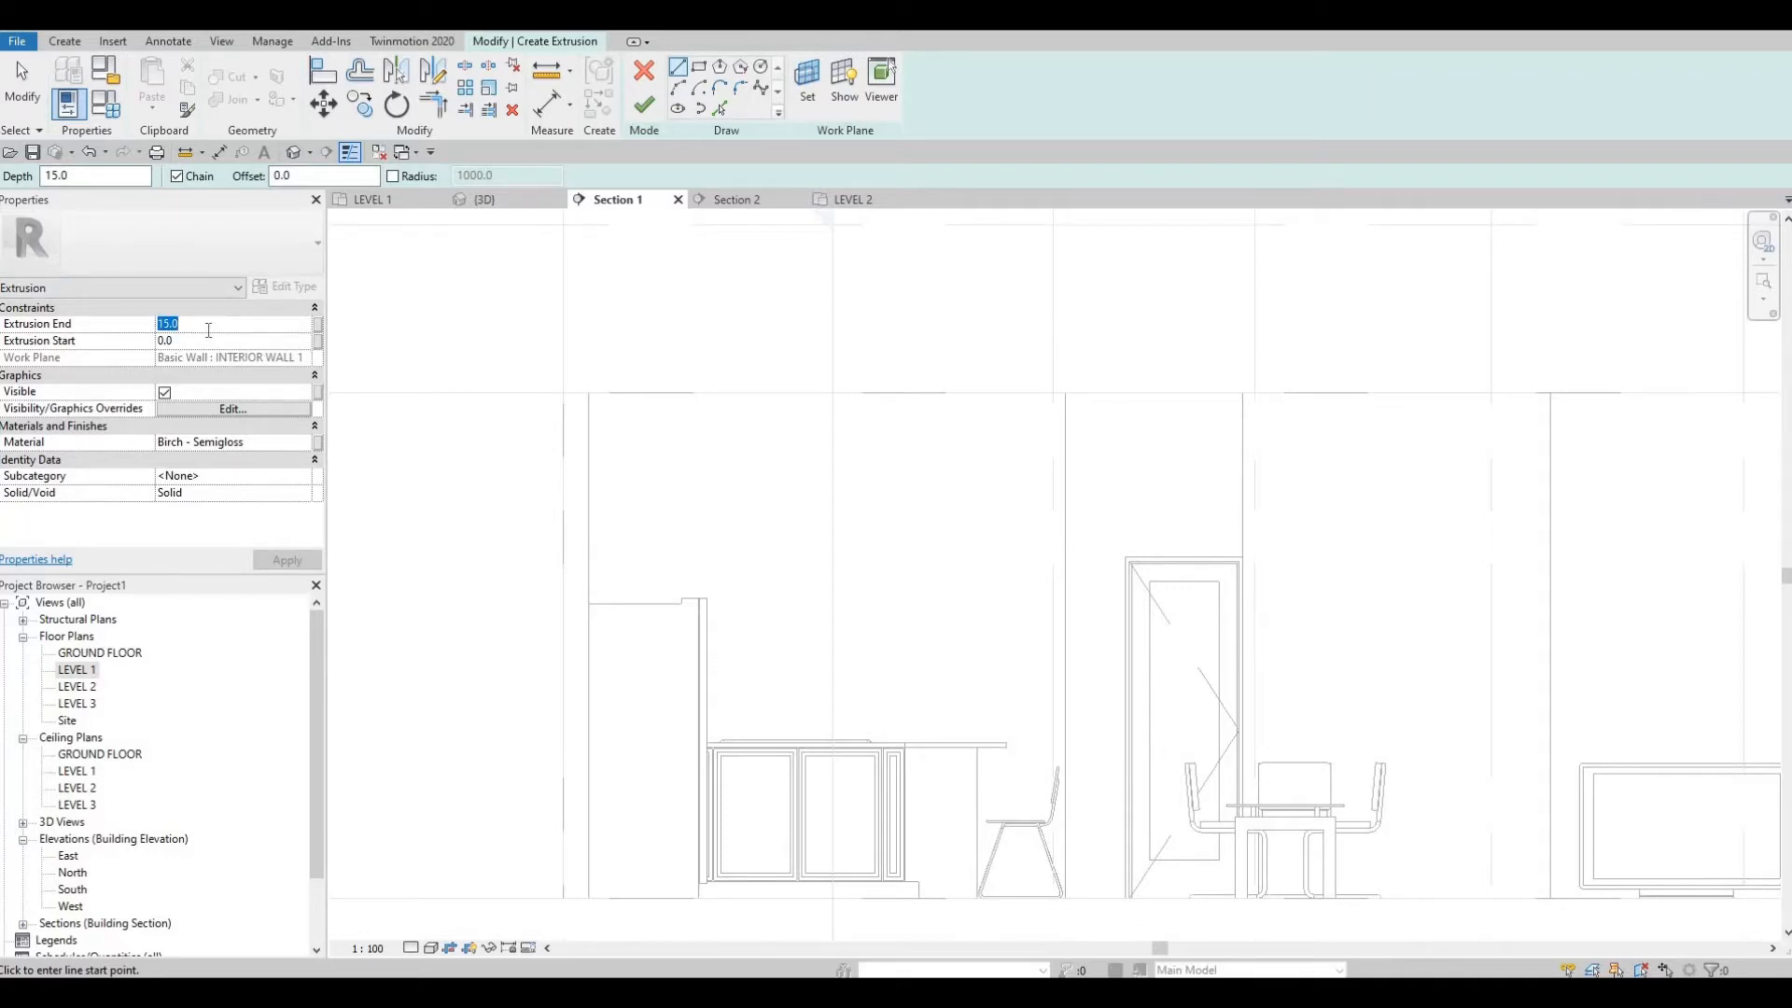
pyautogui.write('450')
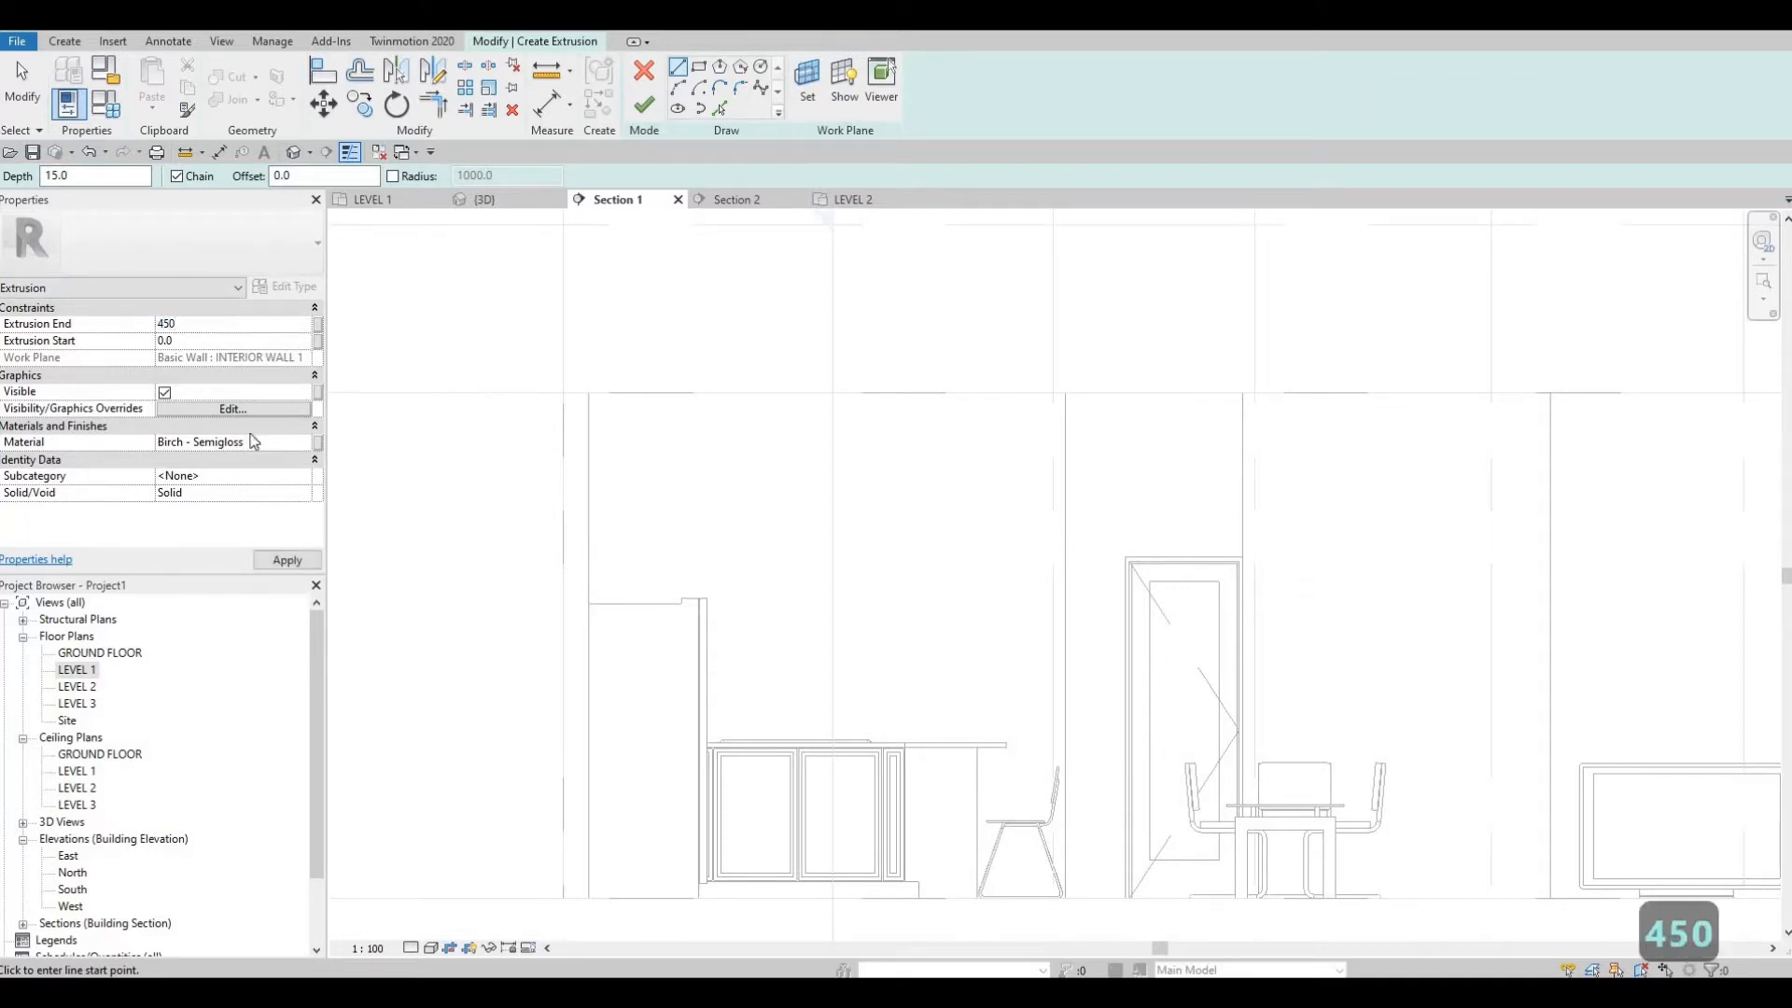
pyautogui.press('Return')
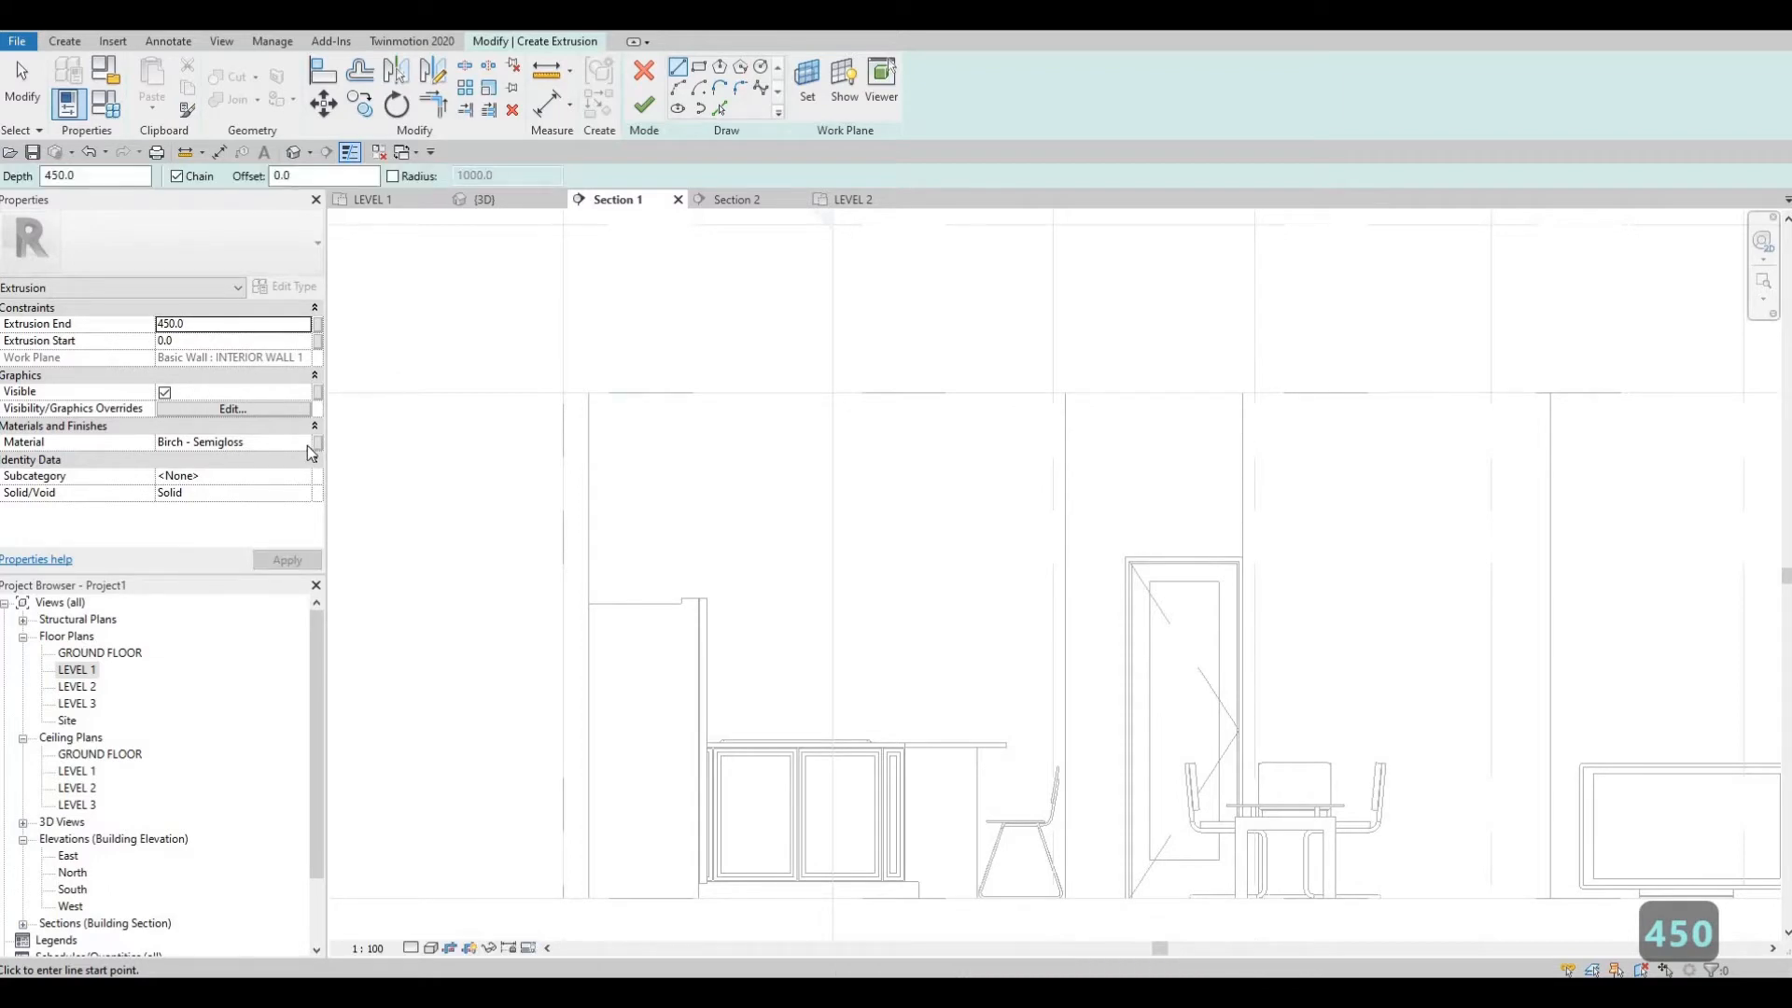
pyautogui.click(307, 445)
pyautogui.click(307, 445)
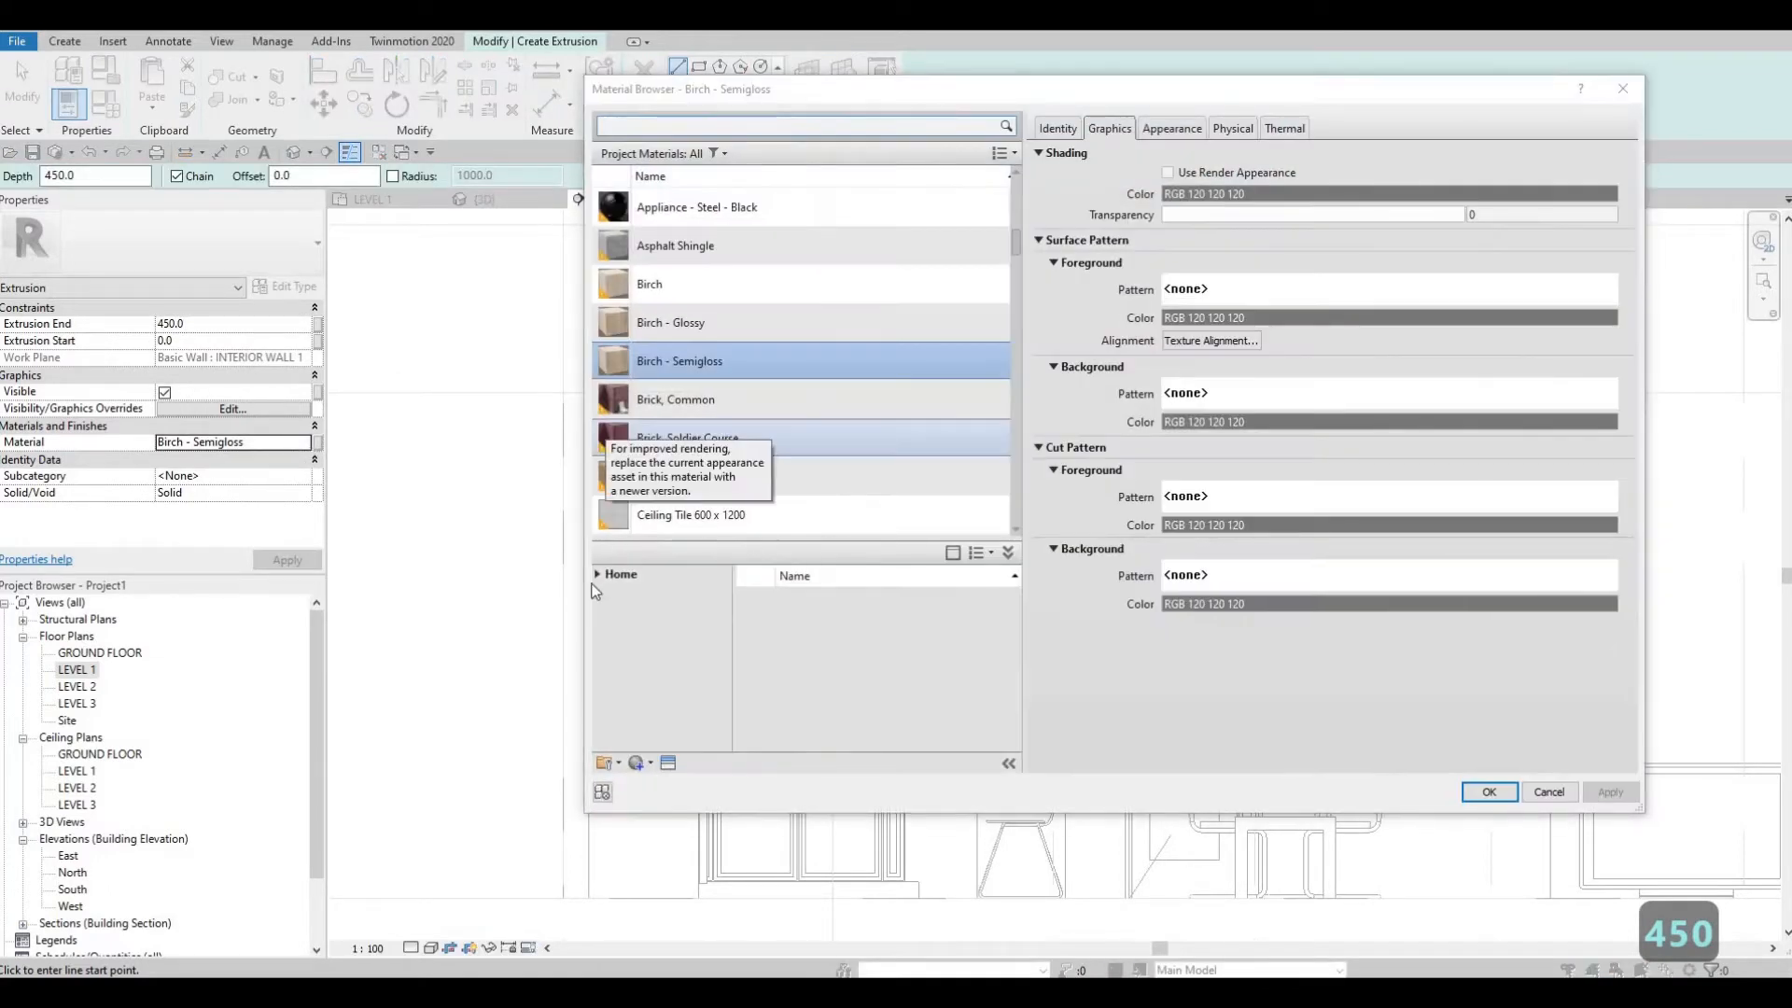
pyautogui.scroll(-3, 700, 512)
pyautogui.scroll(3, 681, 434)
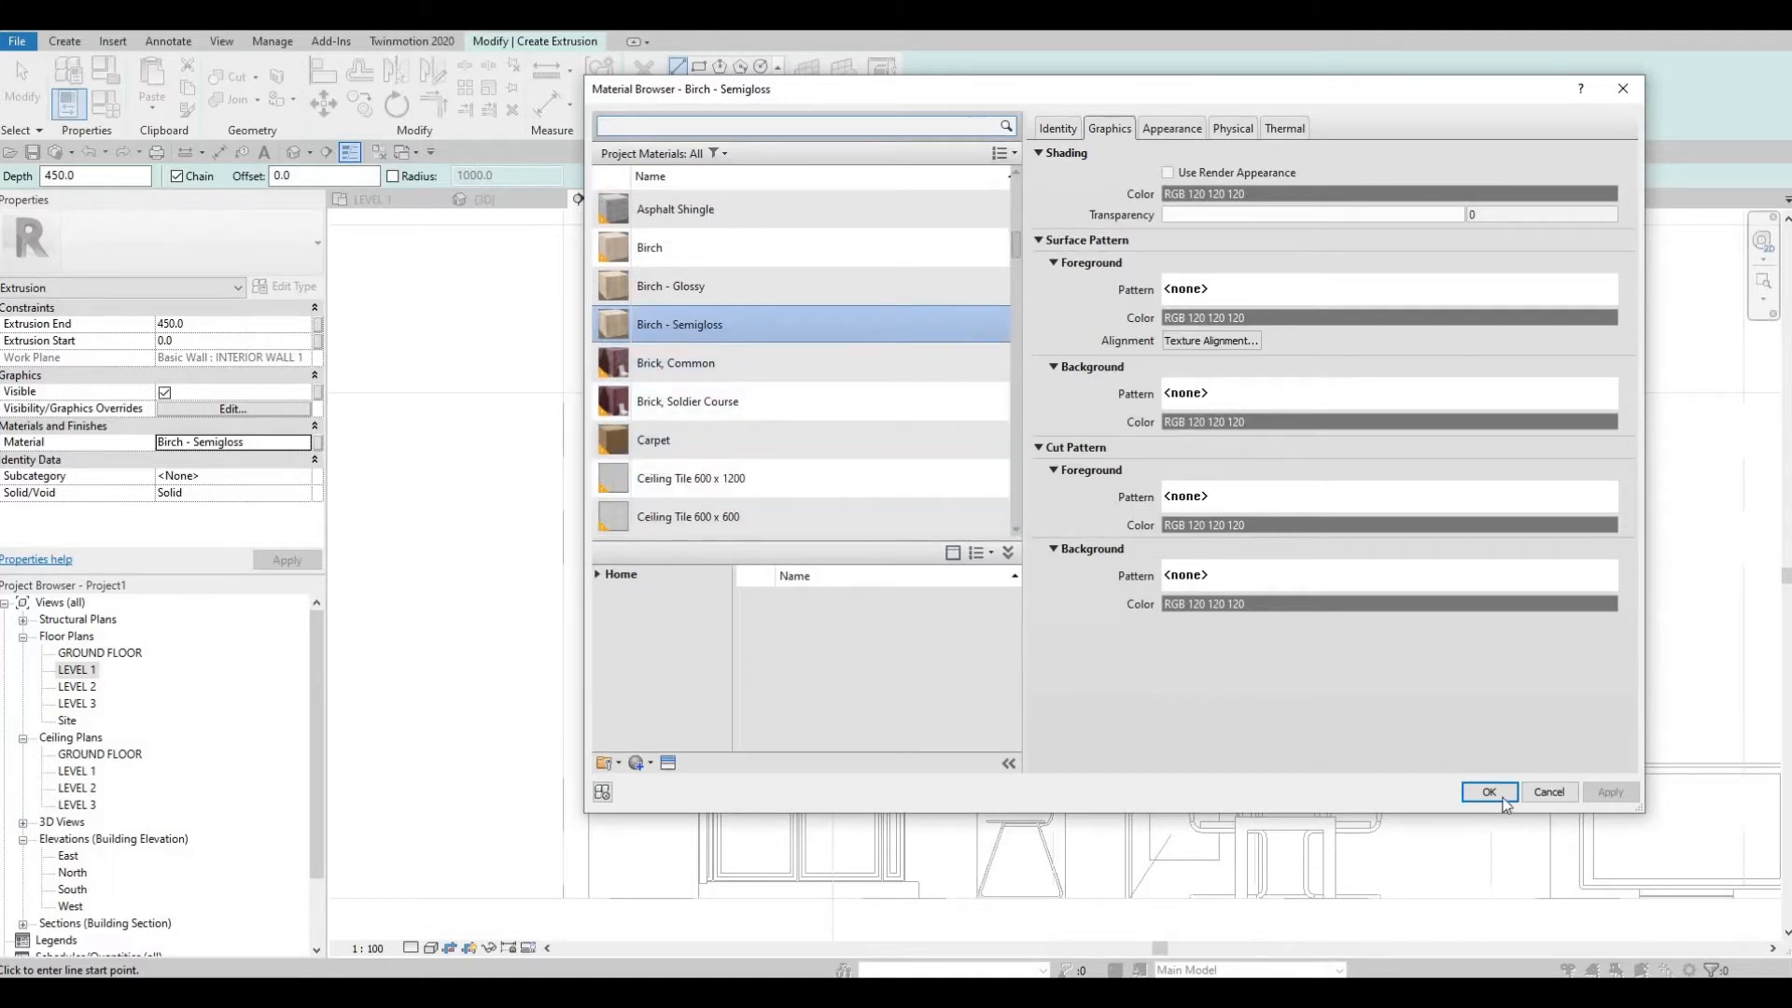
pyautogui.press('Return')
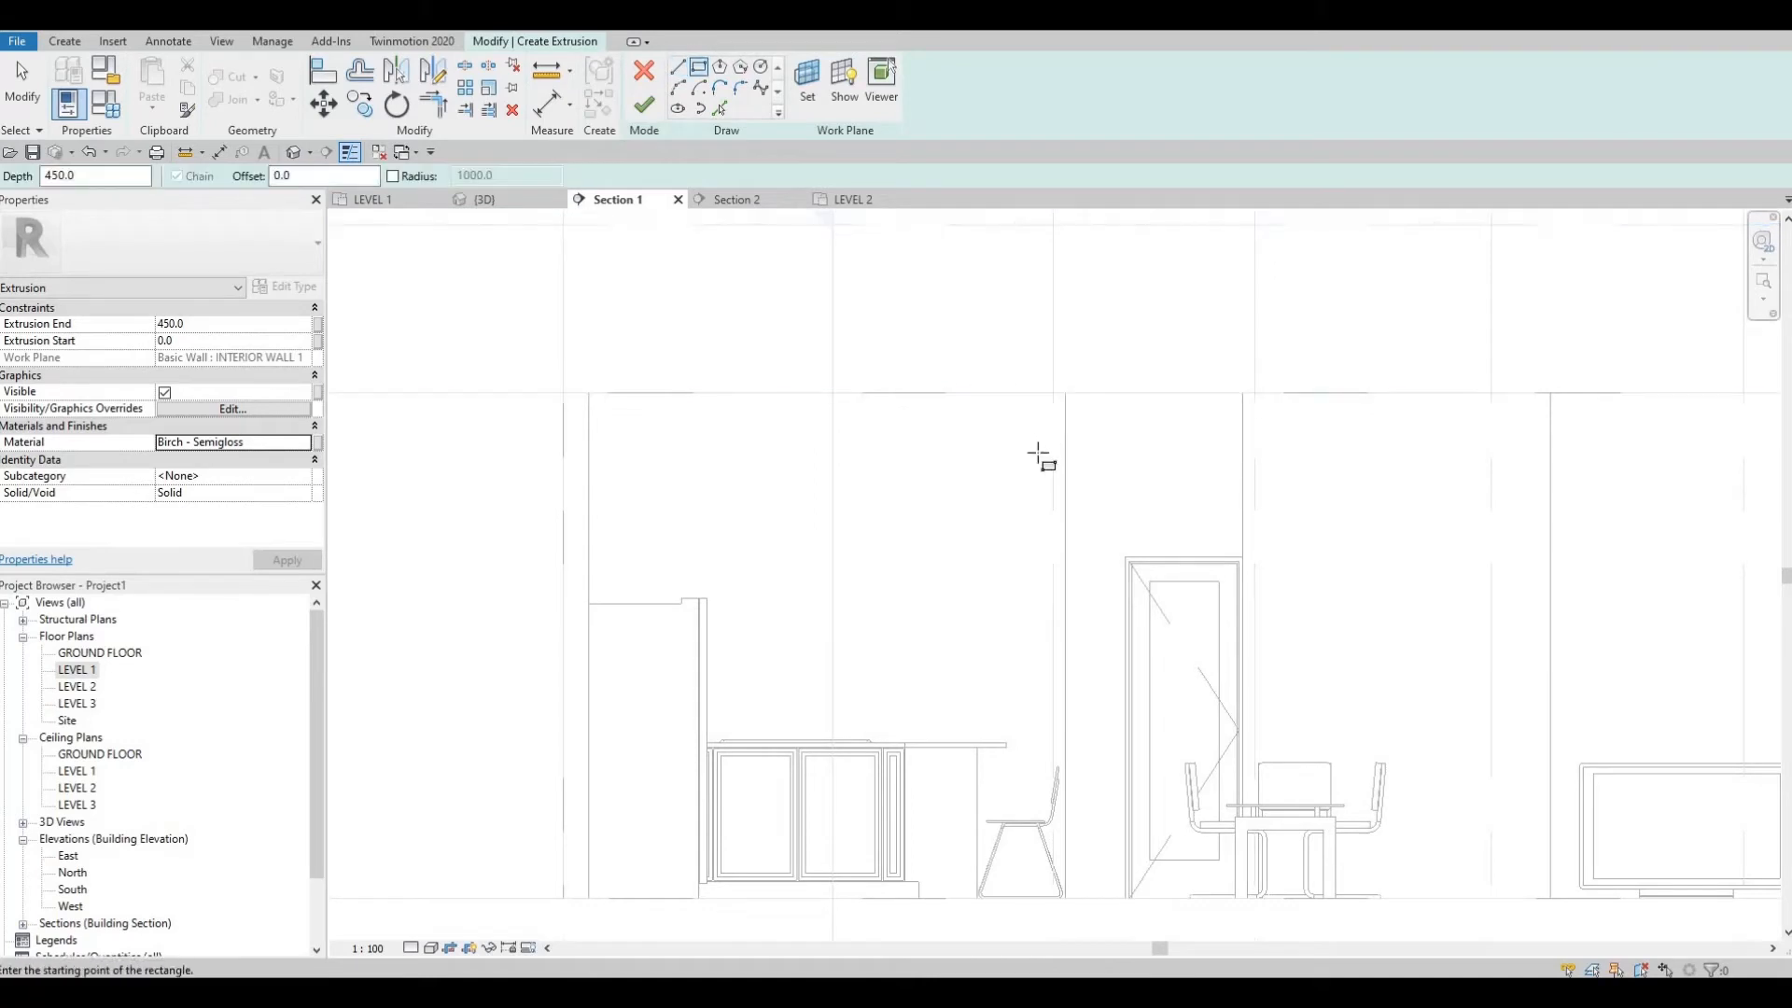
# Step: Sketch a rectangle about 2825 mm wide and 650 mm high above the kitchen counter, spanning the full width of the interior wall
pyautogui.click(1065, 462)
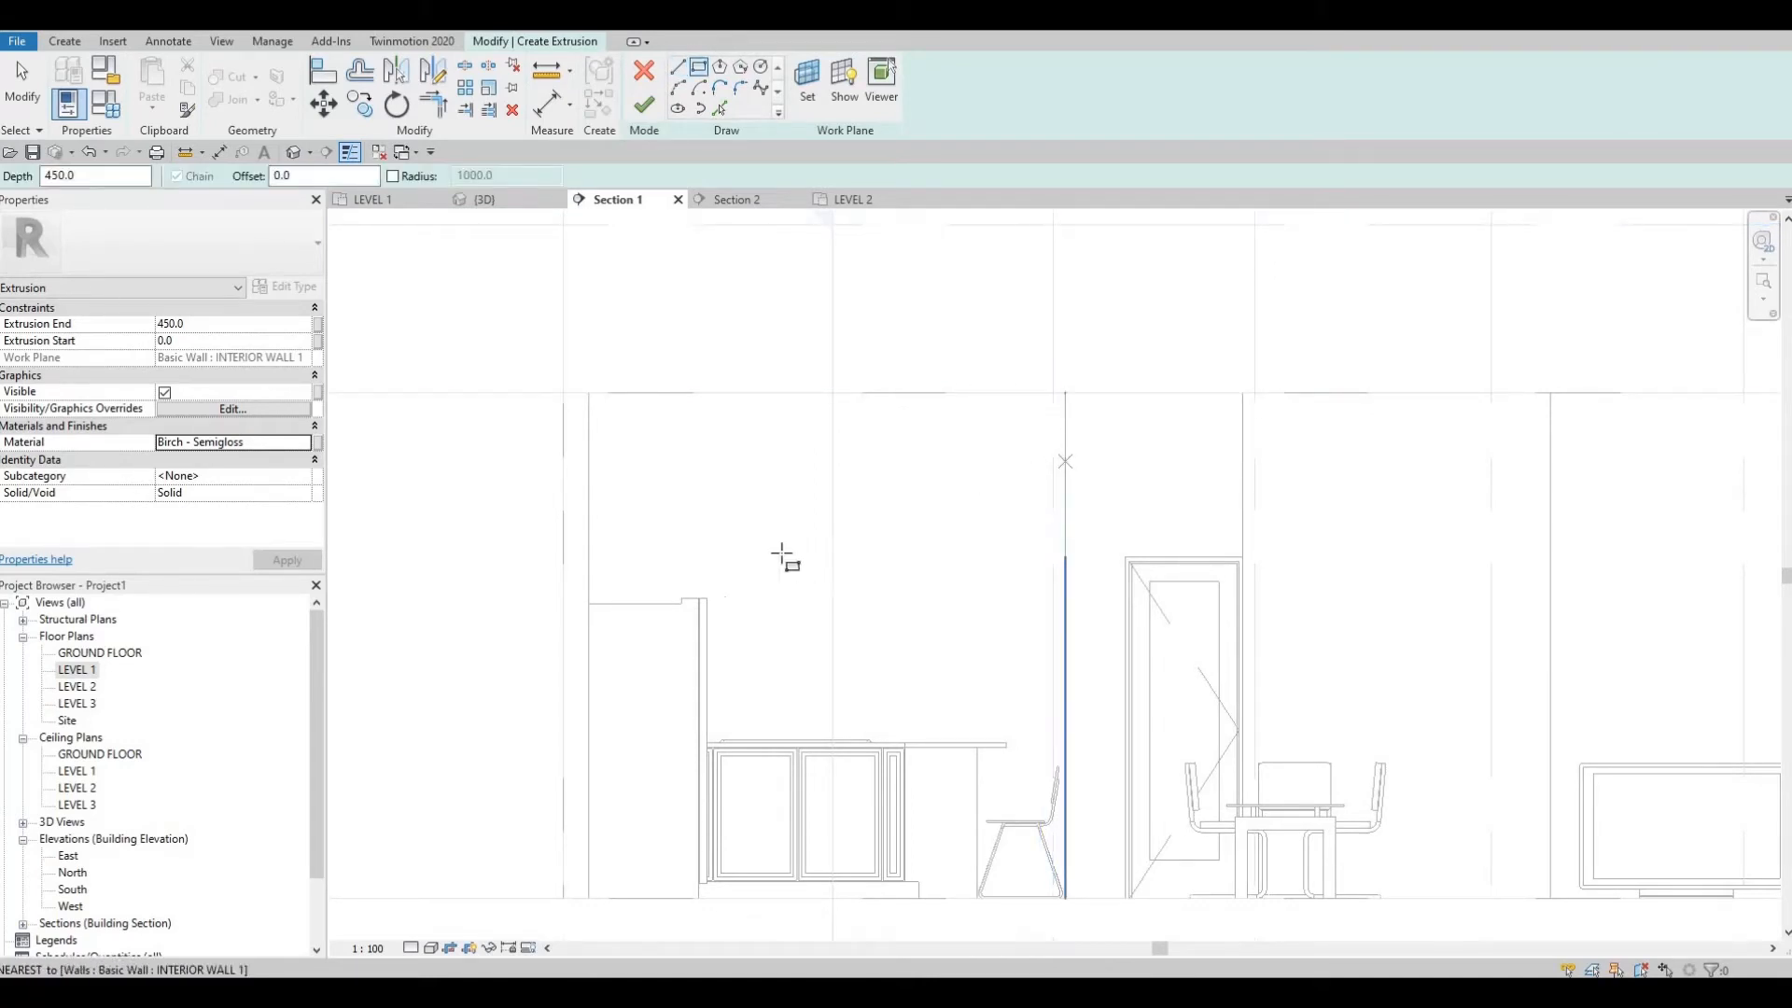
pyautogui.click(589, 571)
pyautogui.press('Escape')
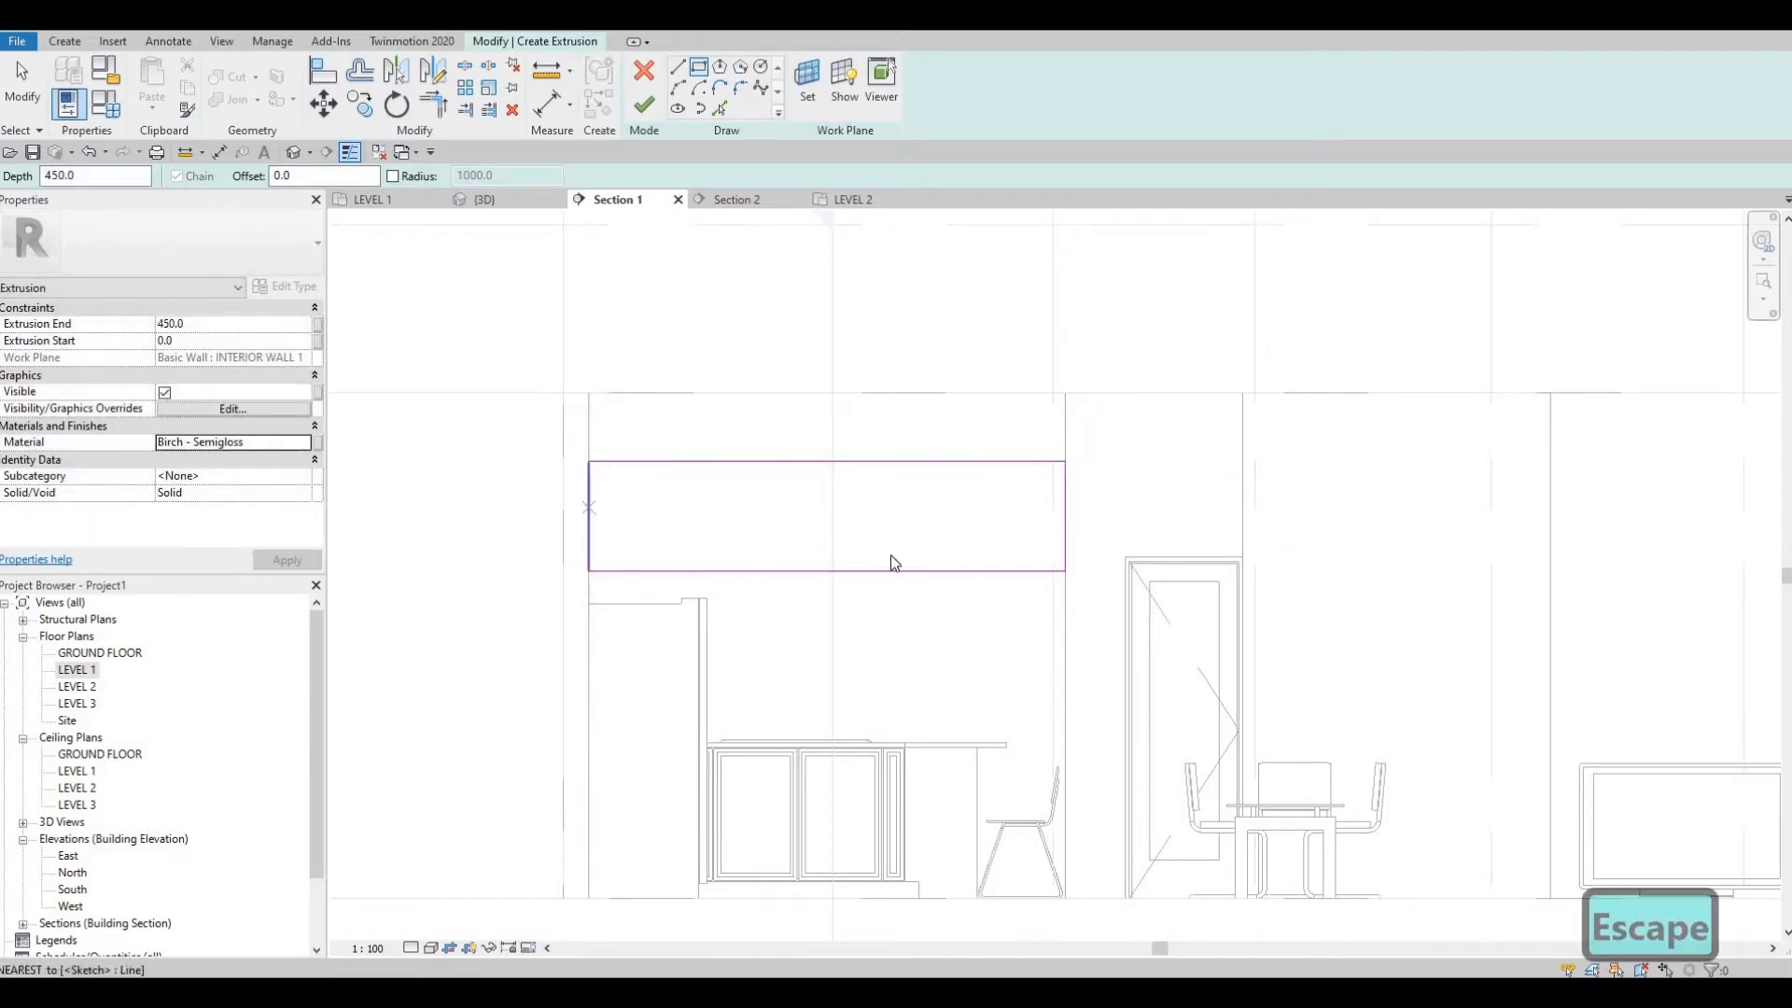
pyautogui.press('Escape')
# Step: Nudge the whole sketched rectangle slightly downward on the wall
pyautogui.moveTo(509, 434); pyautogui.dragTo(1099, 612)
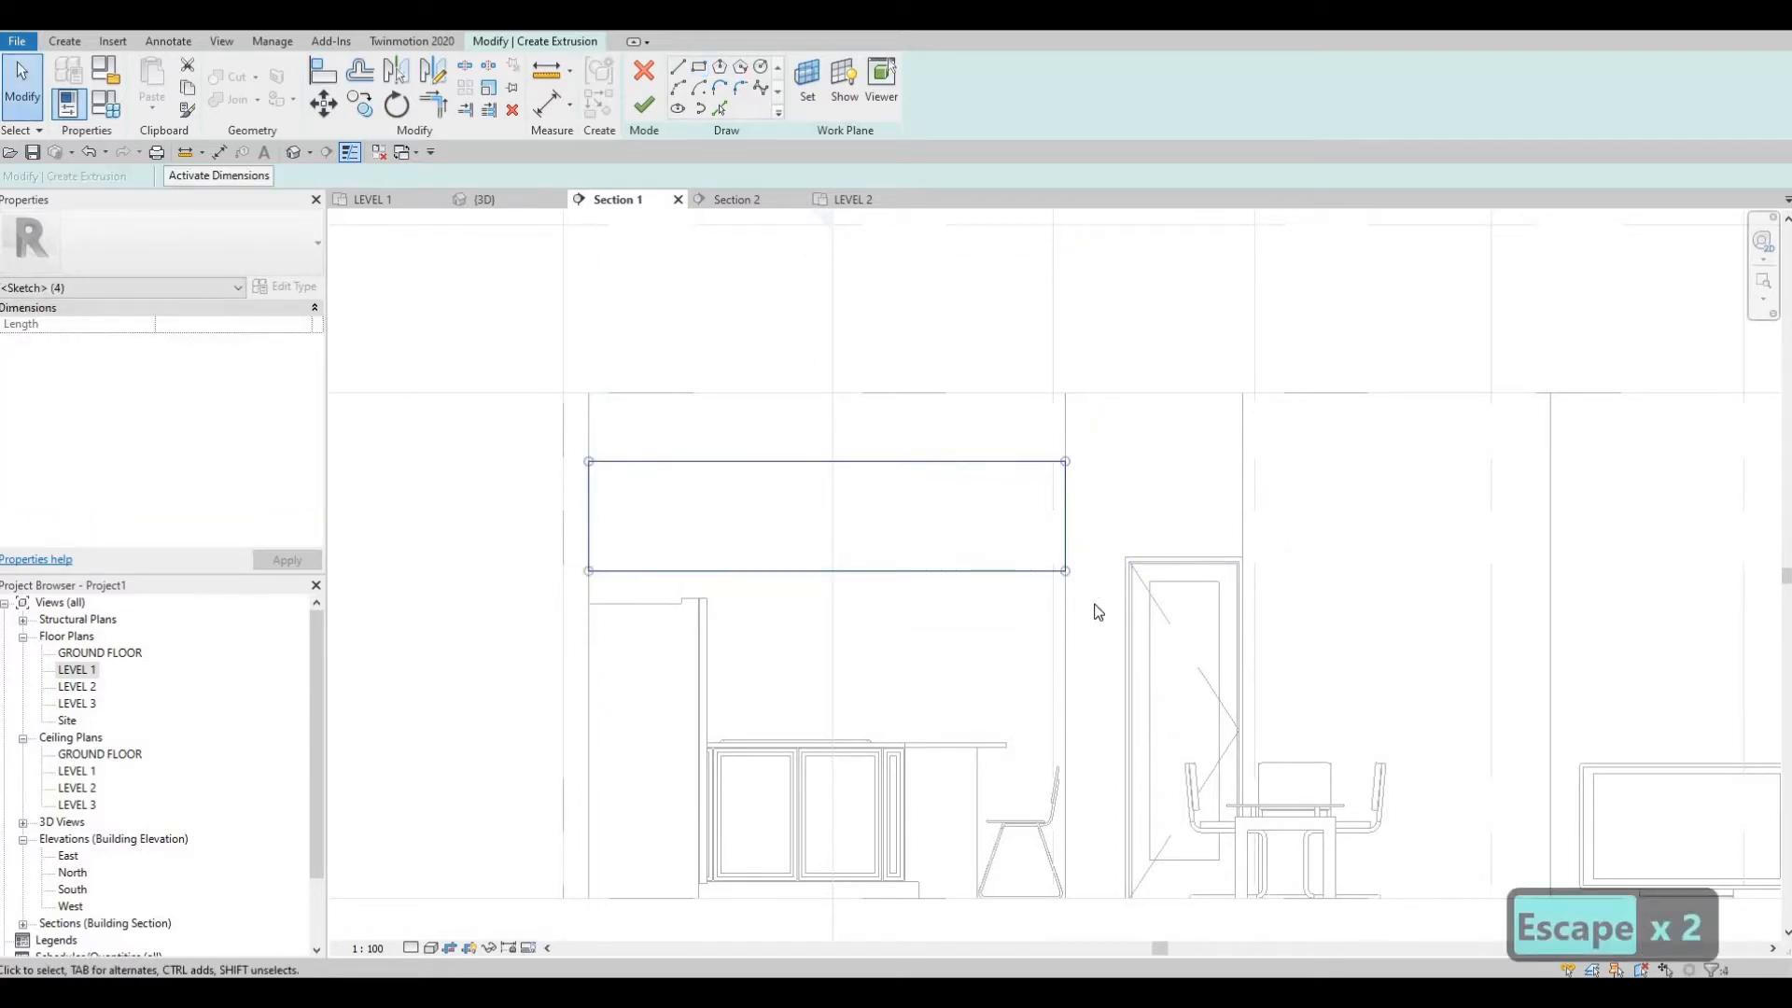
pyautogui.press('Down')
pyautogui.press('Down')
pyautogui.press('Down')
pyautogui.press('Down')
pyautogui.press('Up')
pyautogui.press('Up')
pyautogui.press('Up')
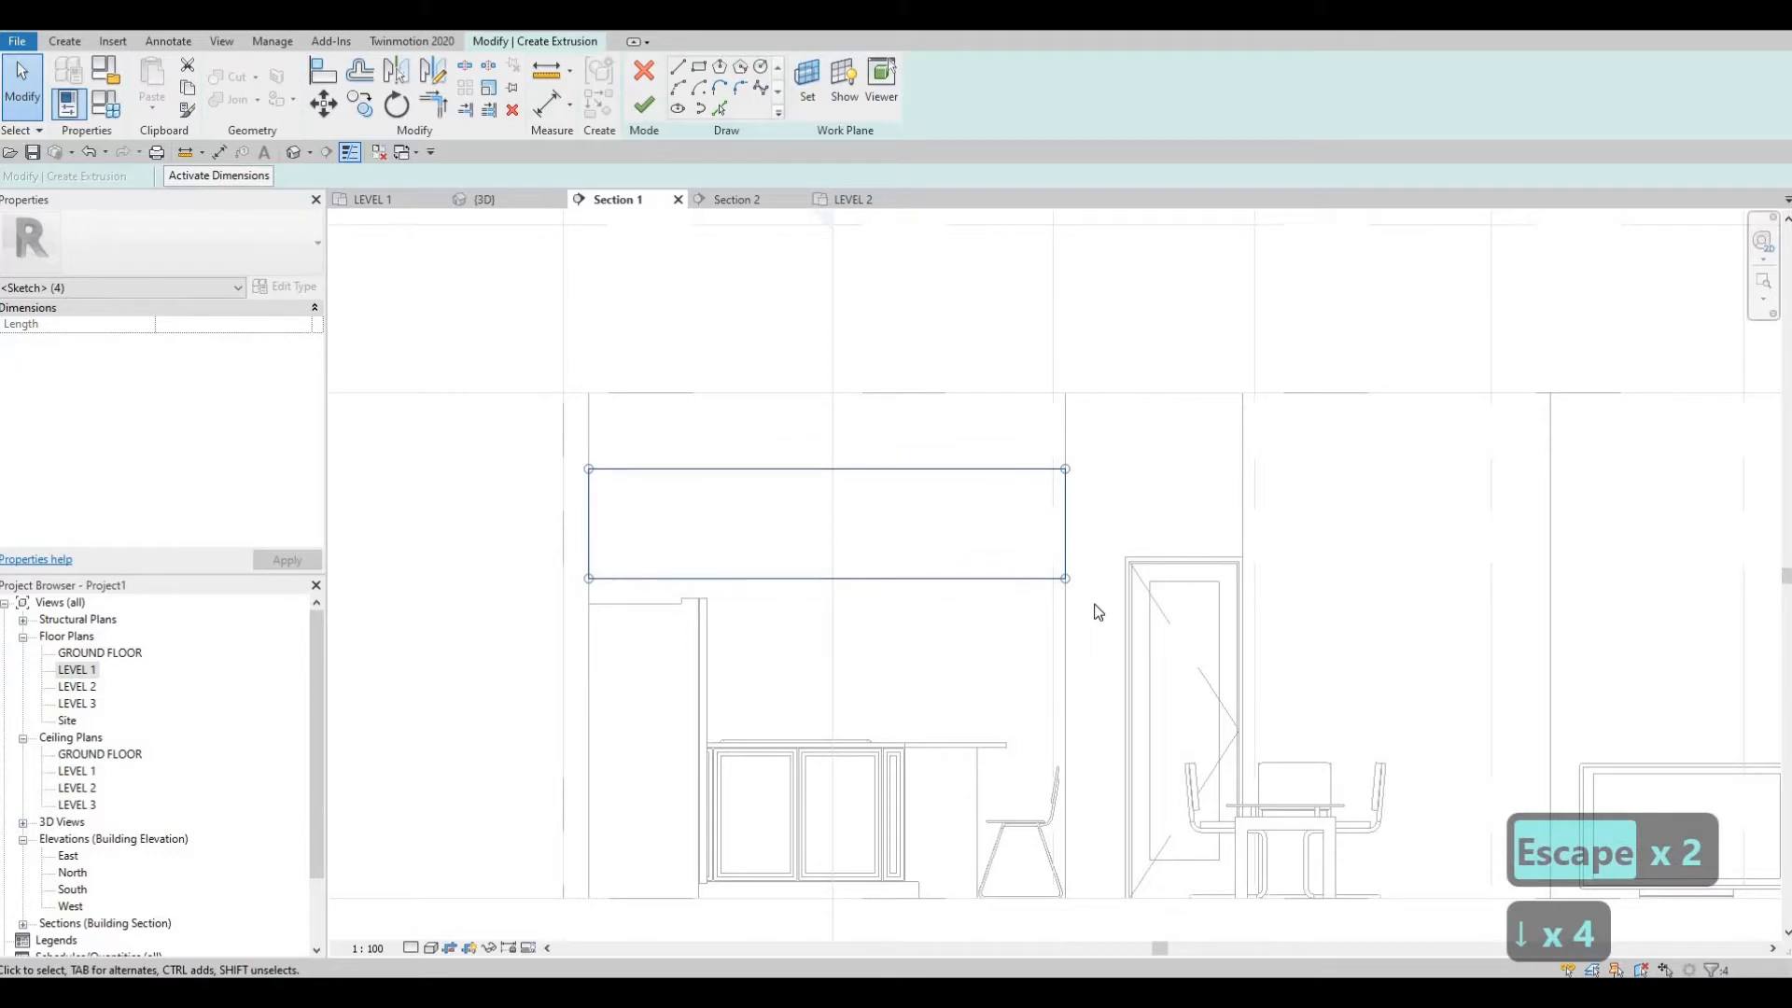
pyautogui.press('Down')
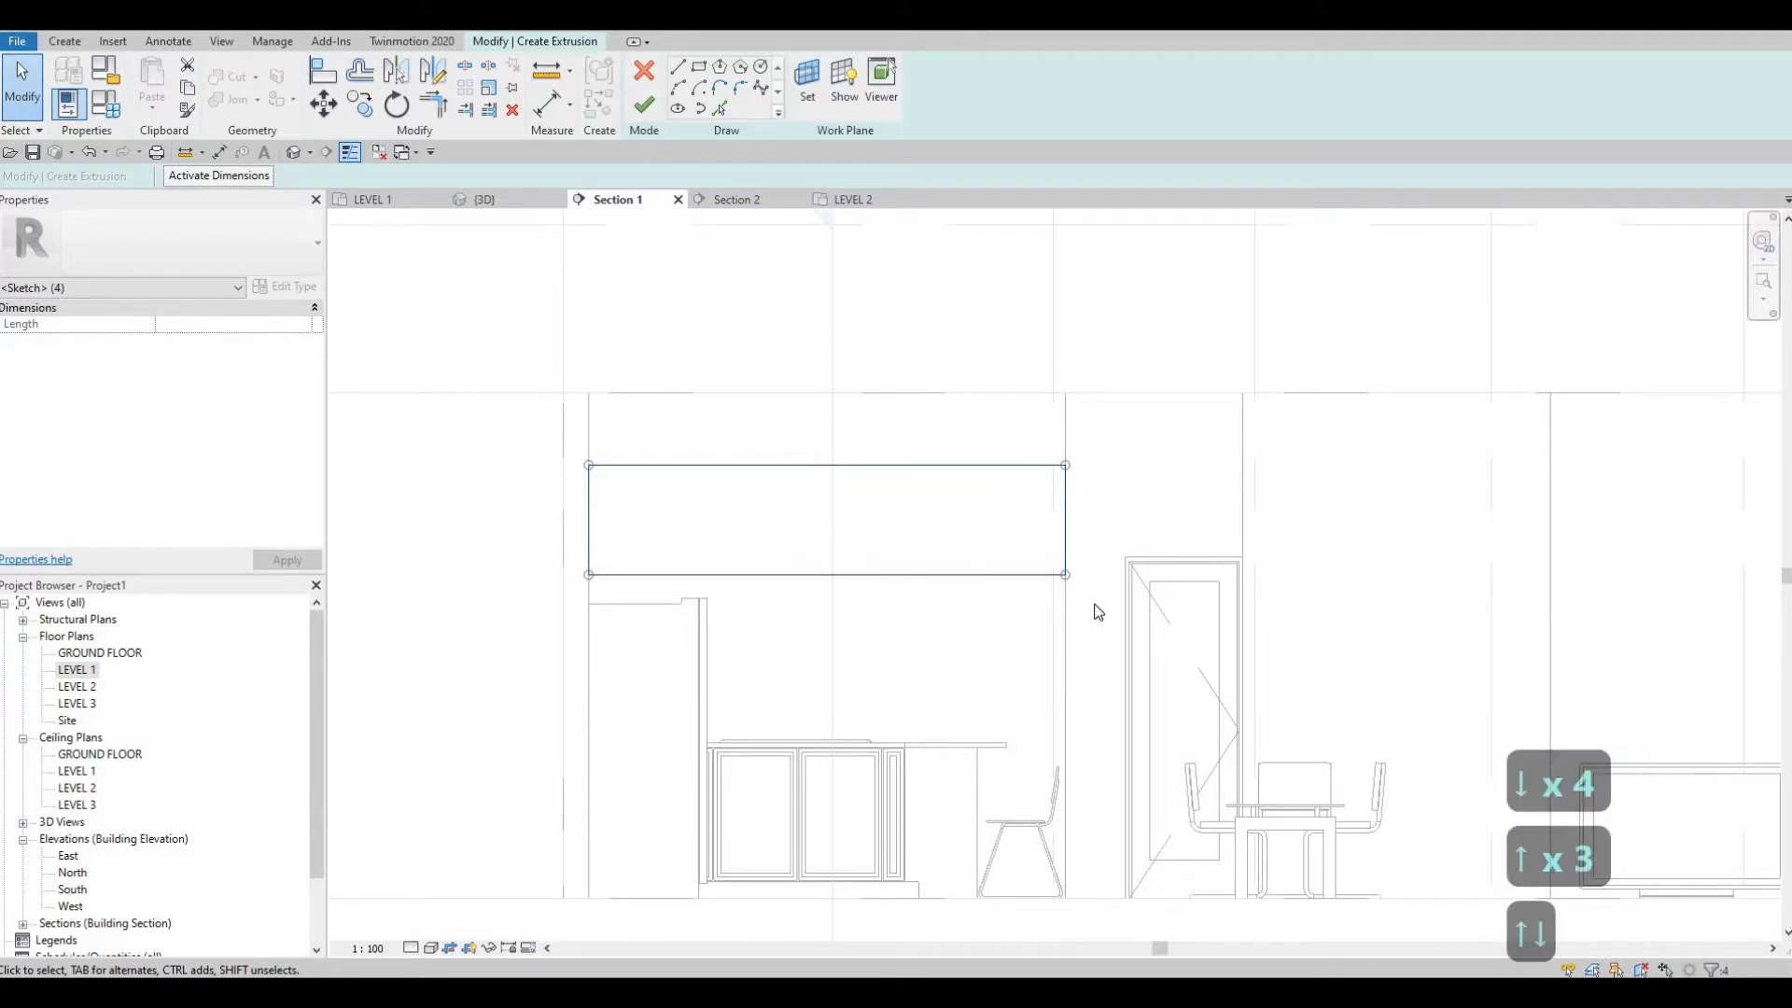
pyautogui.press('Escape')
pyautogui.press('Escape')
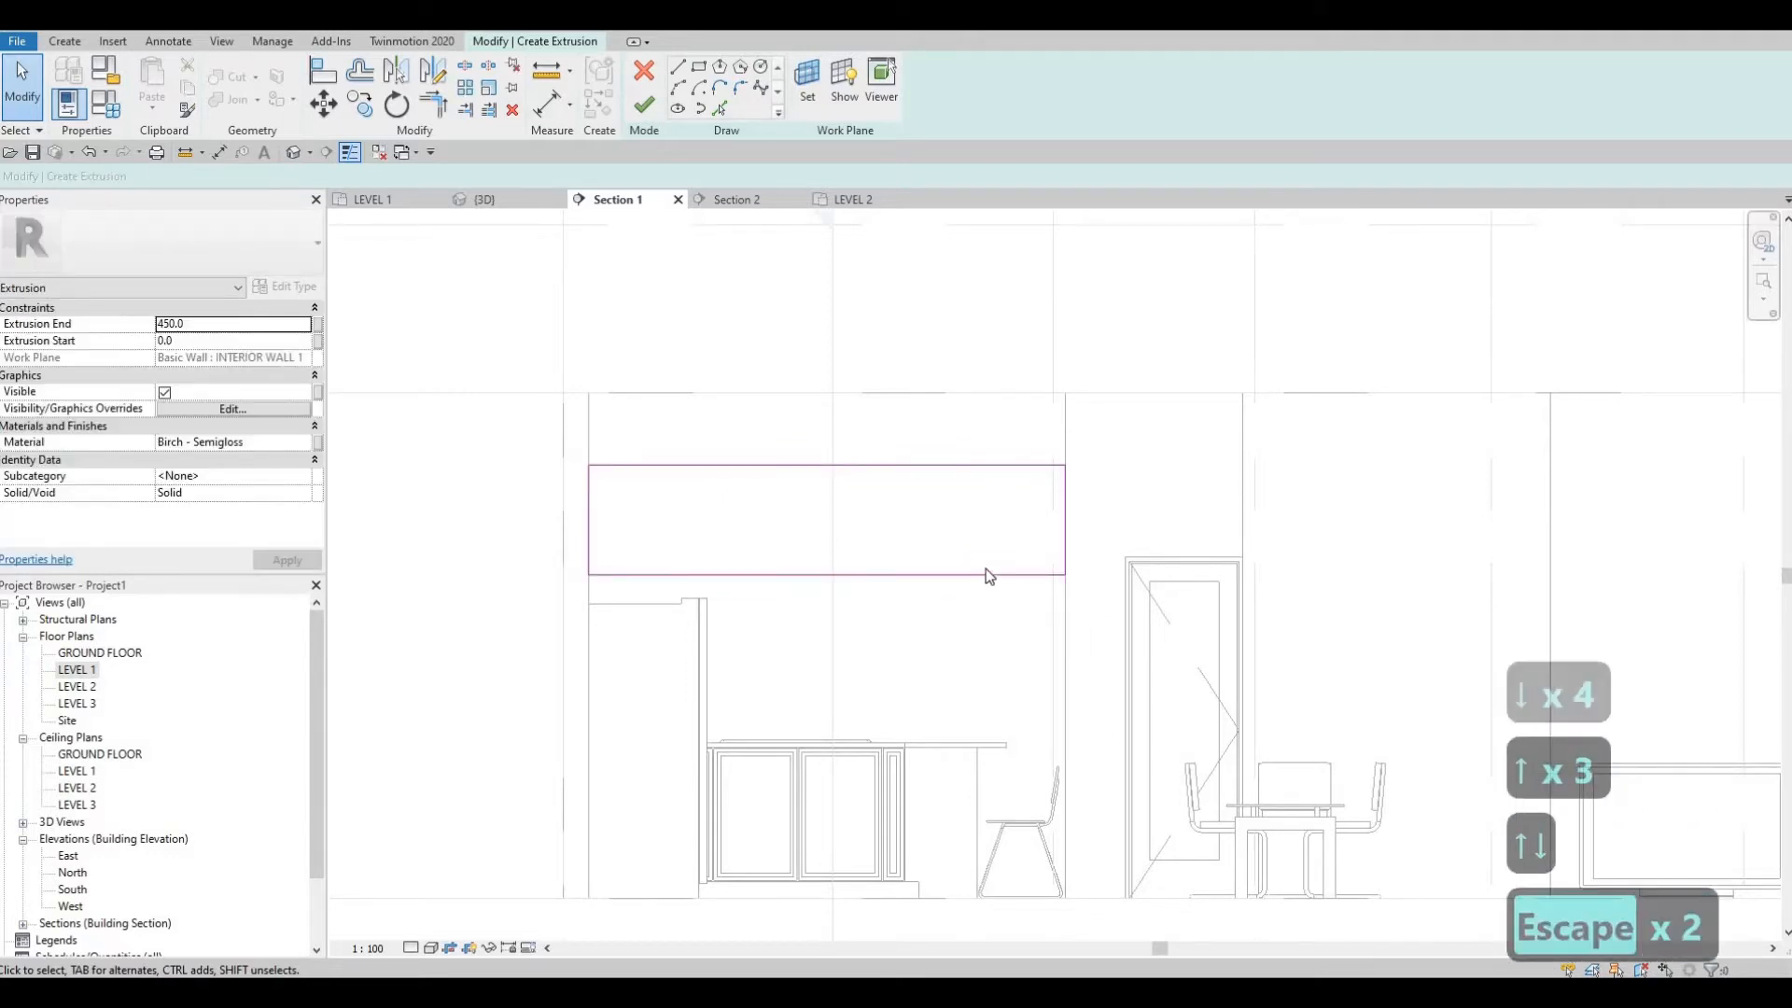
# Step: Set the sketched rectangle's height to 650 mm and finish the extrusion
pyautogui.click(974, 574)
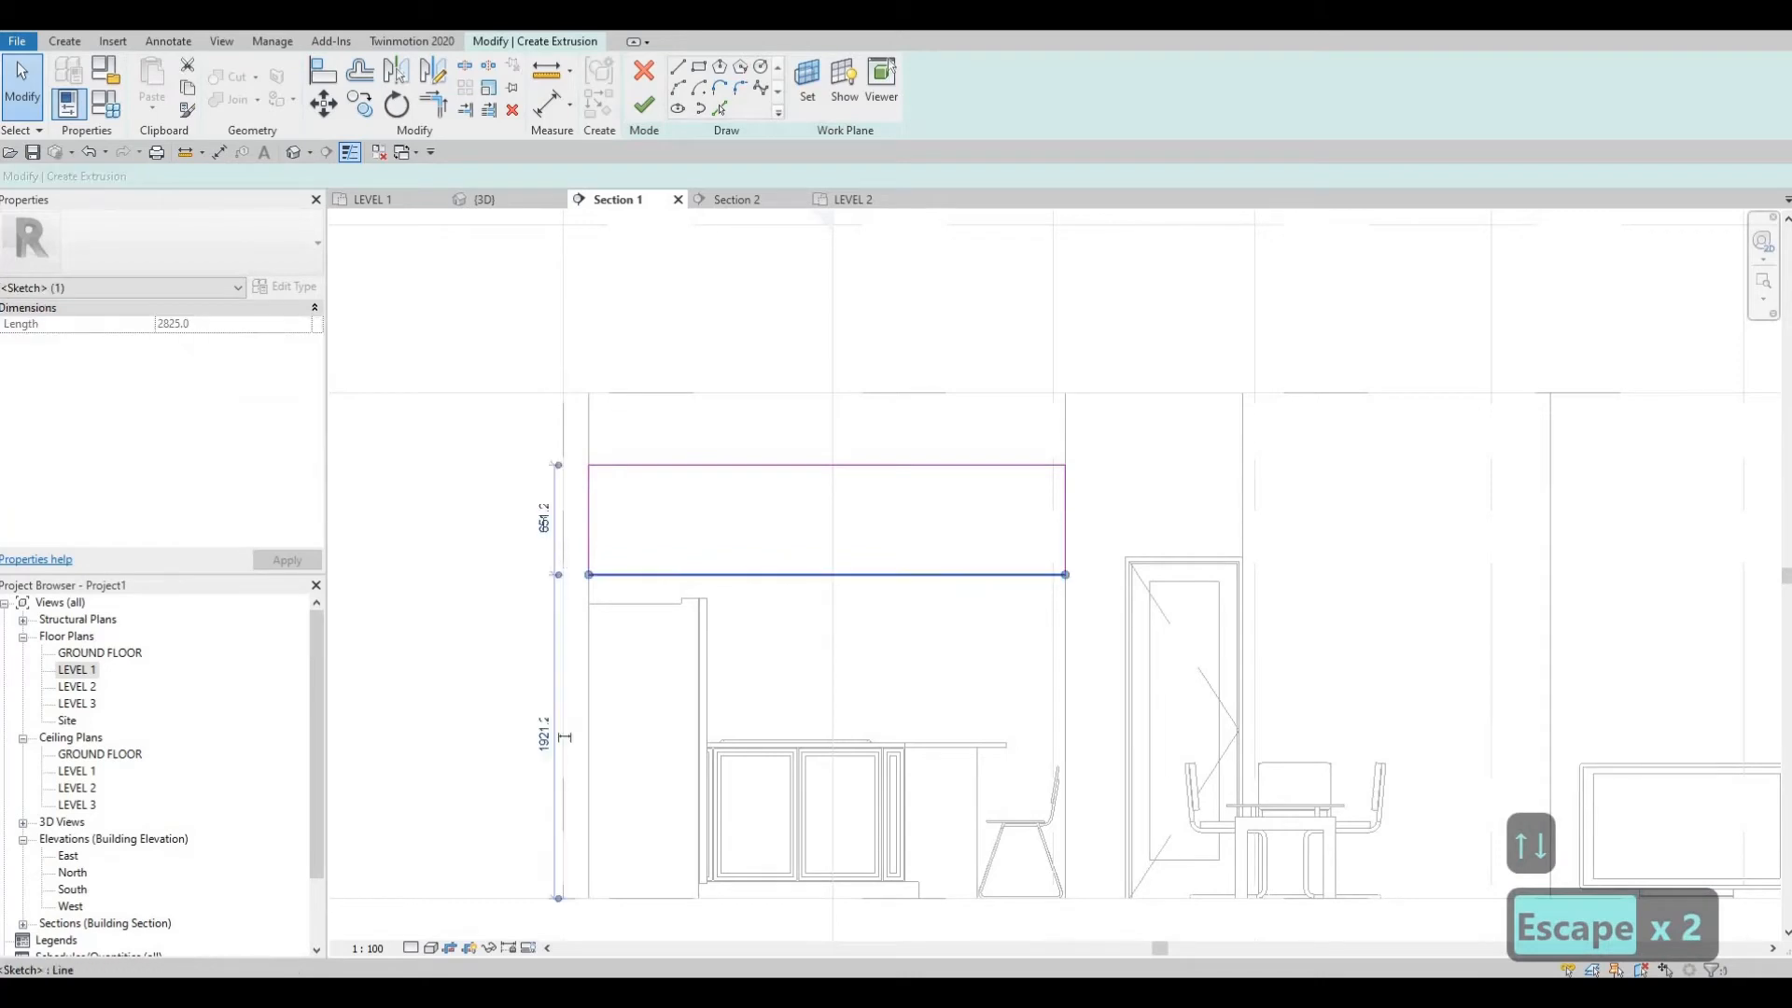
pyautogui.click(544, 518)
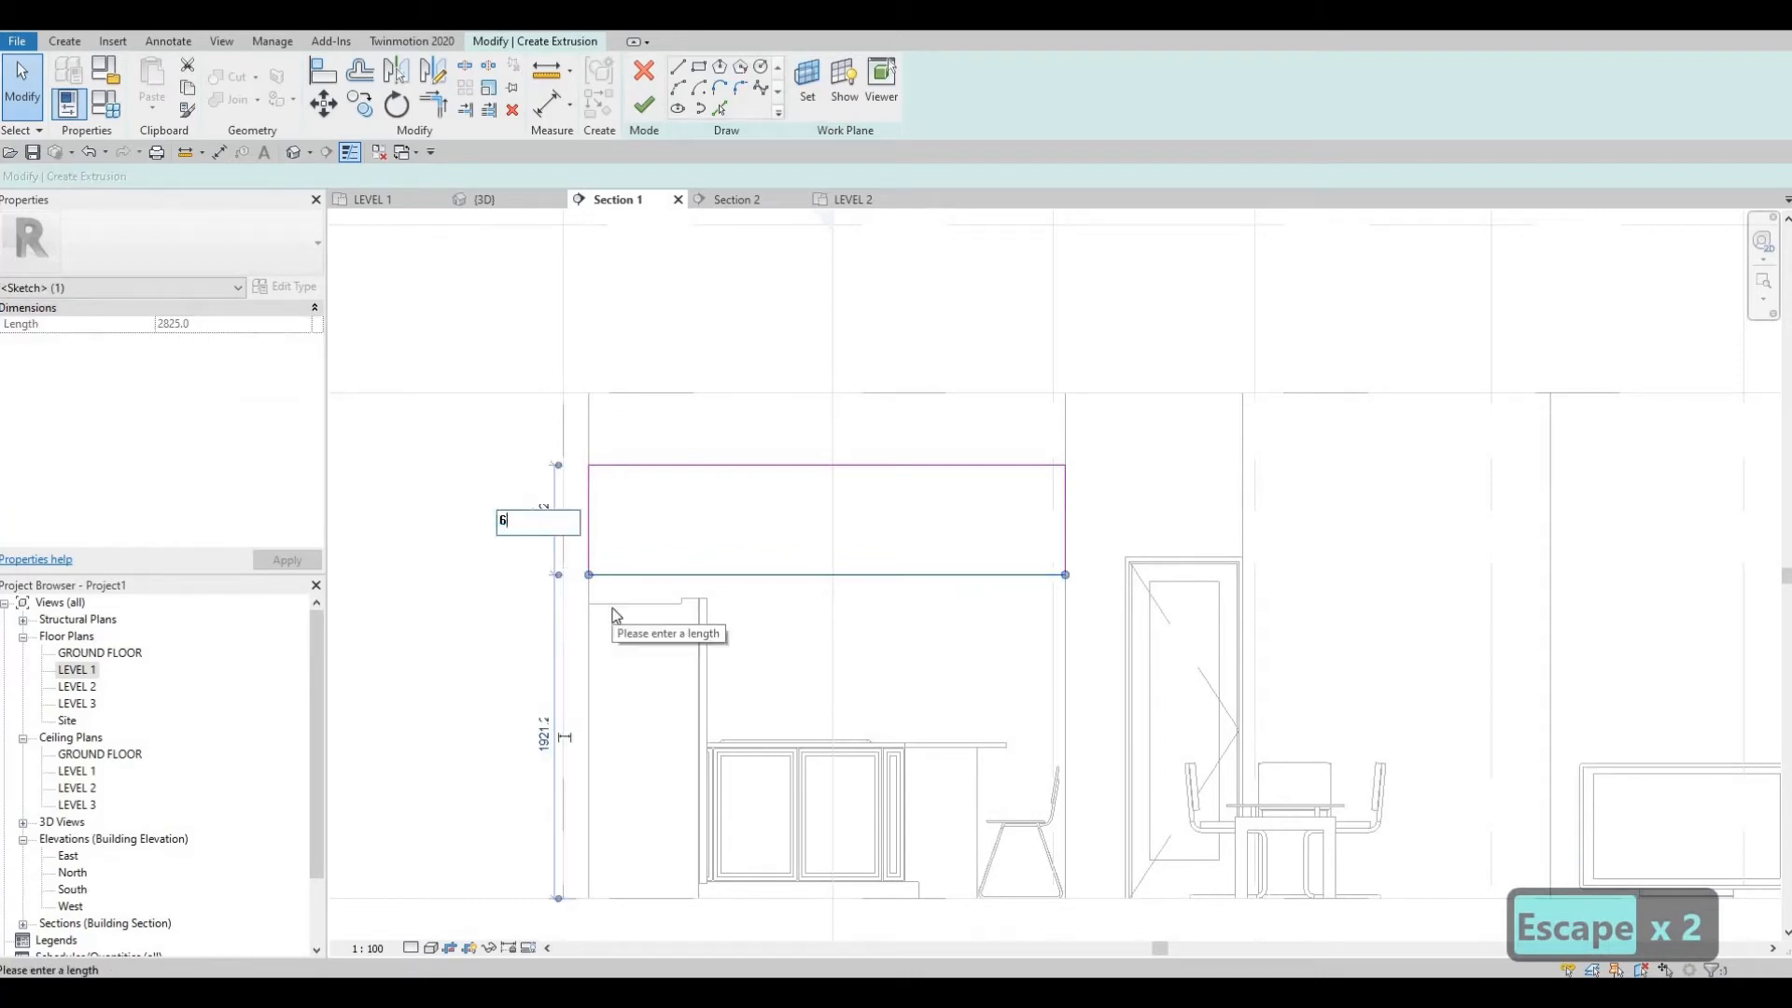
pyautogui.write('650')
pyautogui.press('Return')
pyautogui.press('Escape')
pyautogui.press('Escape')
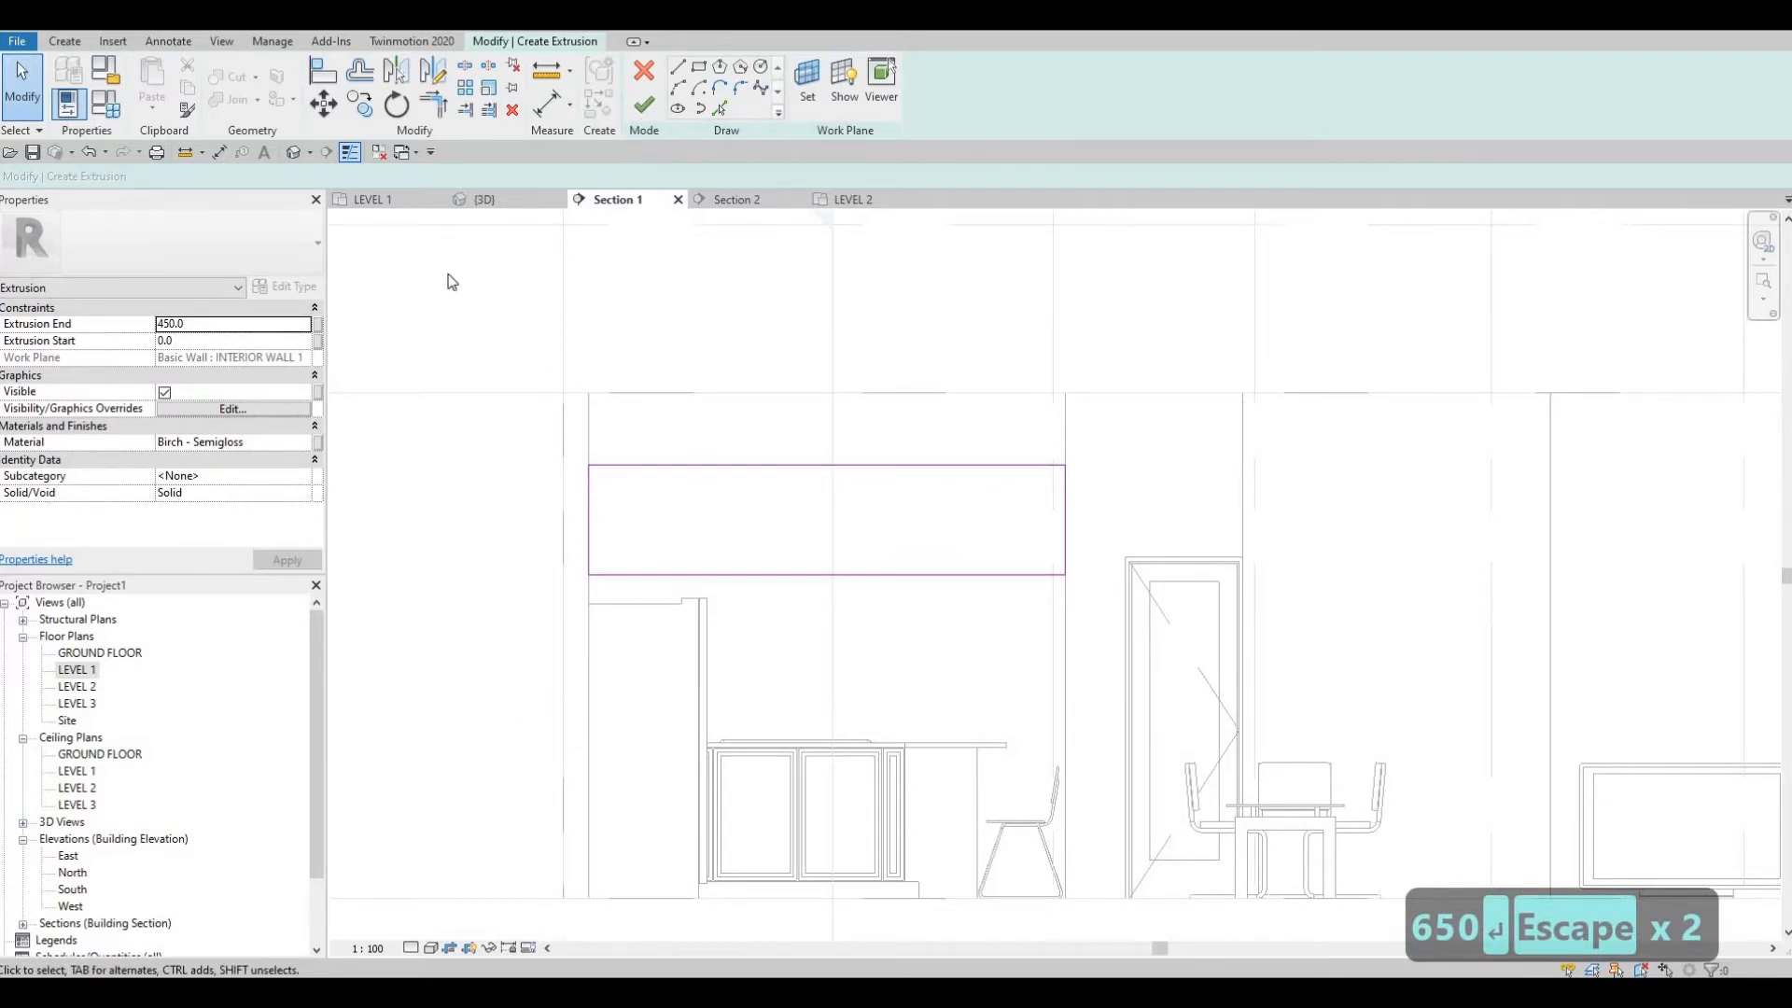
pyautogui.click(645, 114)
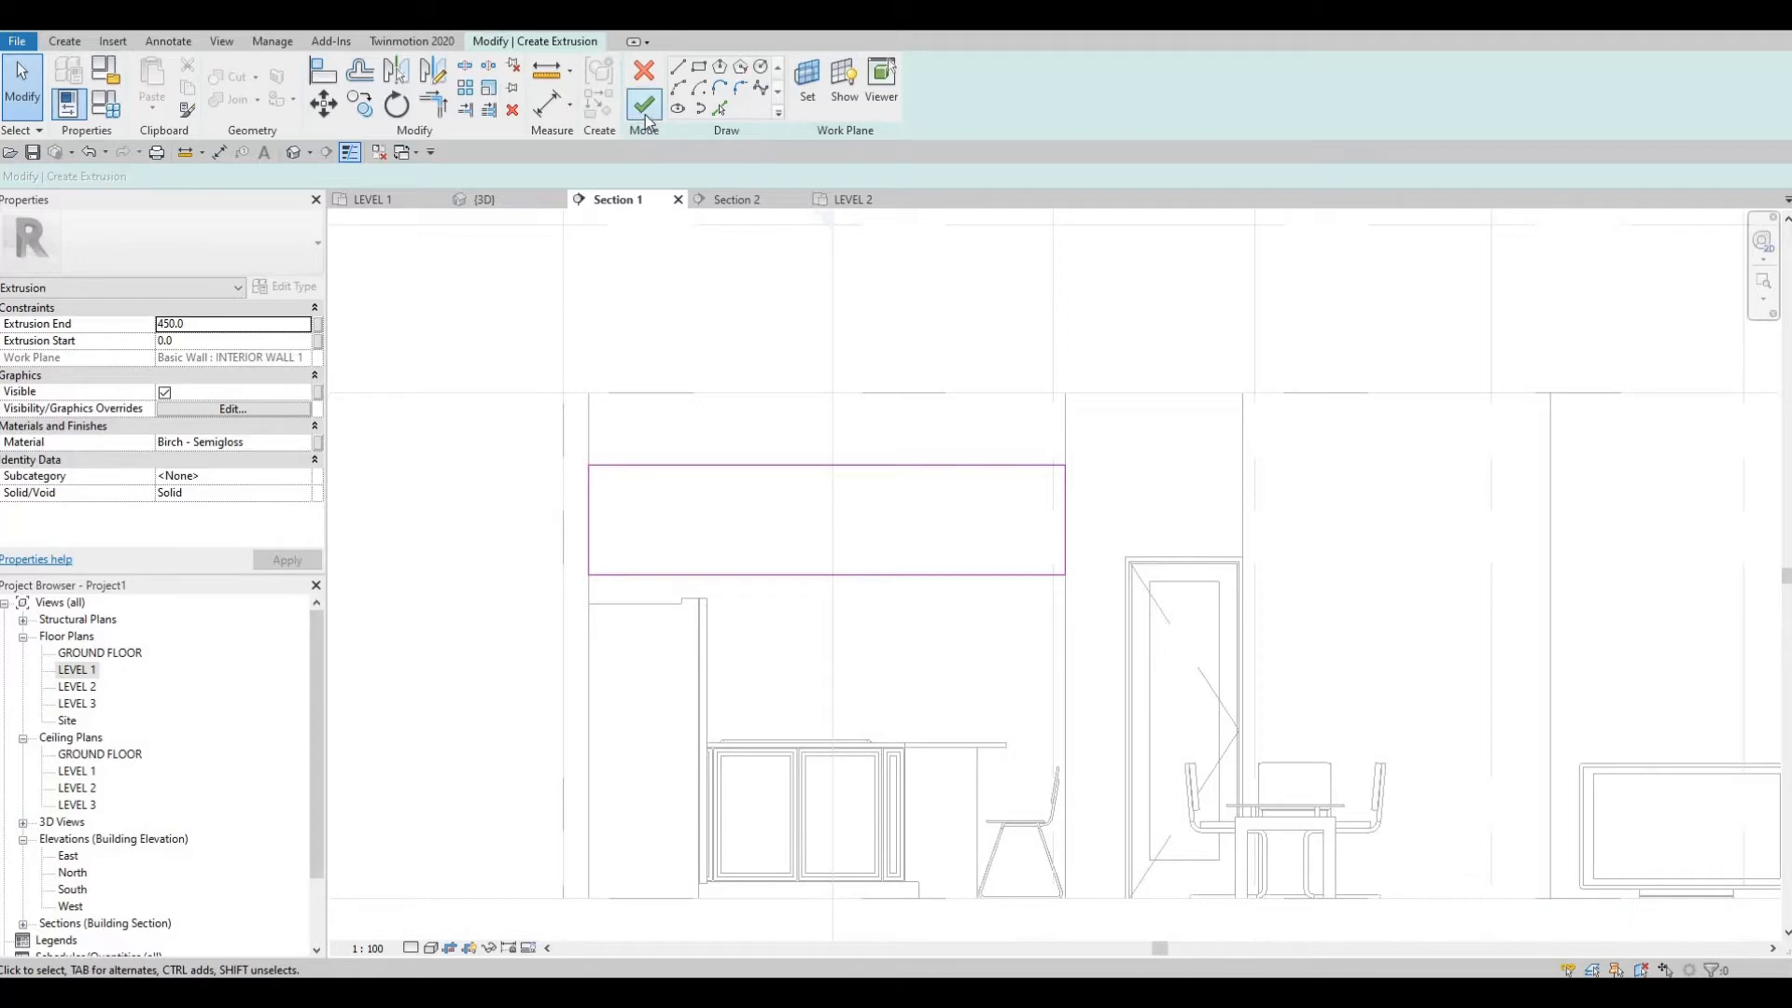
# Step: Set the extrusion end of the overhead box above the stove to 400 mm in the 3D view
pyautogui.click(295, 153)
pyautogui.keyDown('shift'); pyautogui.moveTo(848, 546); pyautogui.dragTo(987, 684, button='middle'); pyautogui.keyUp('shift')
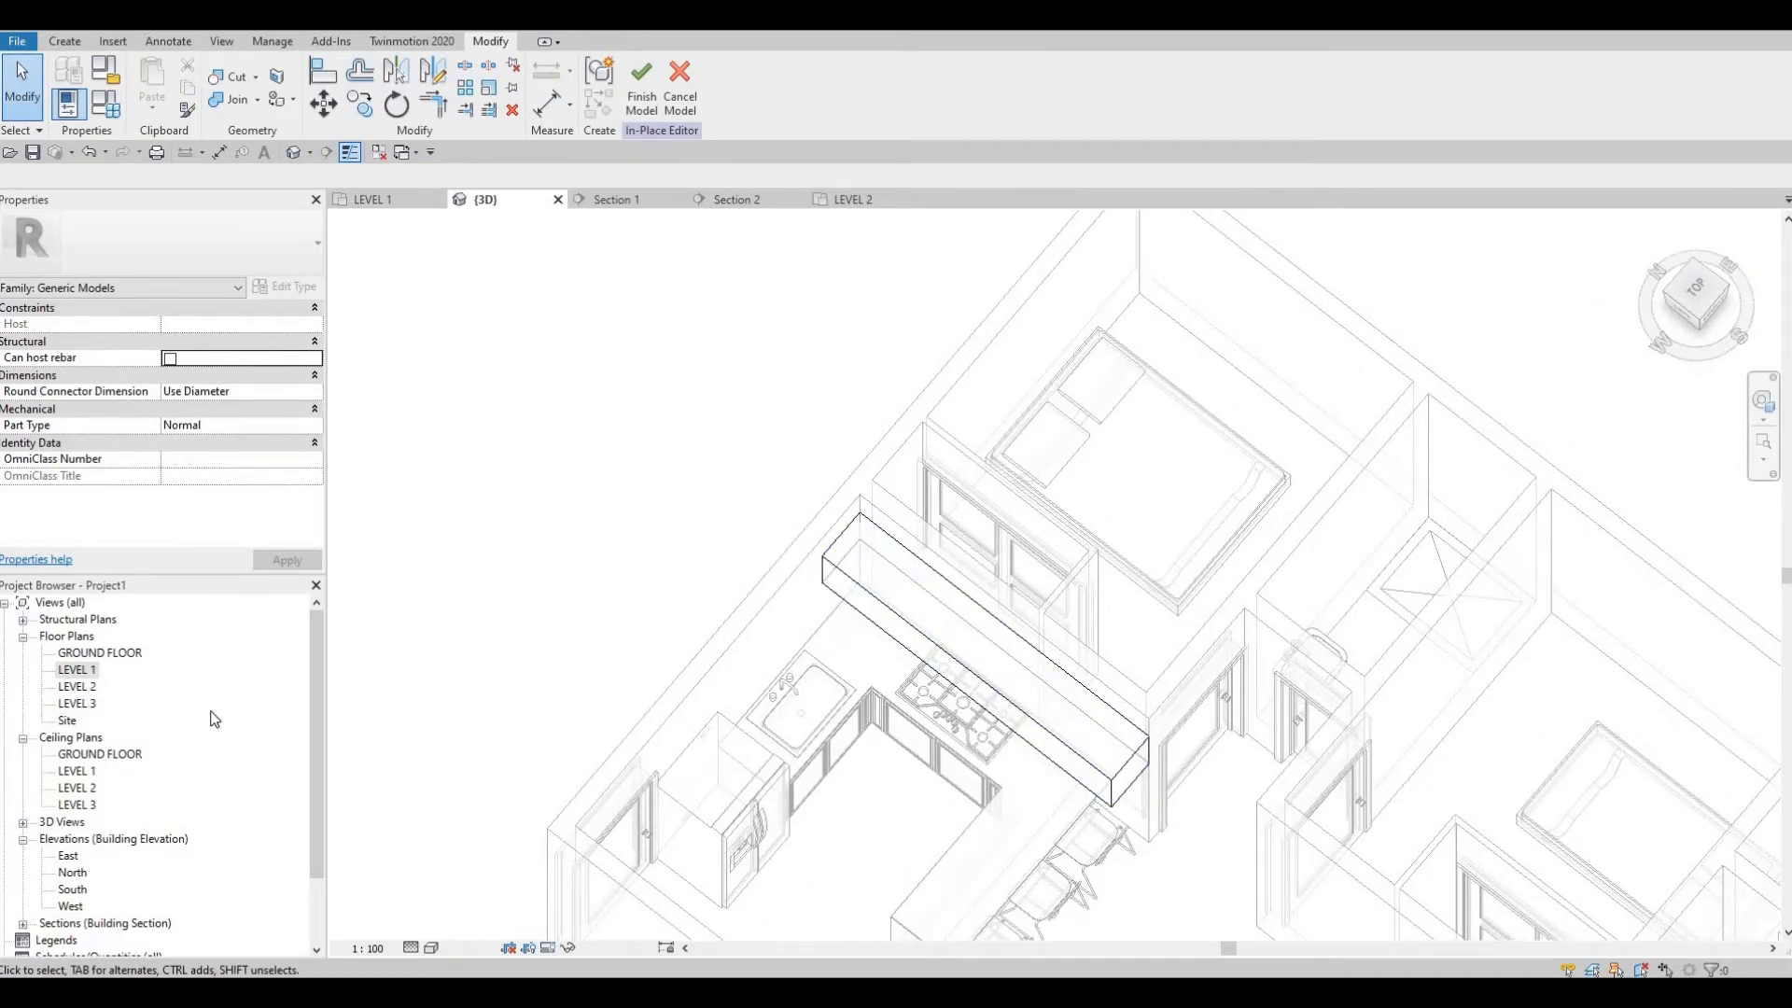
pyautogui.scroll(3, 764, 457)
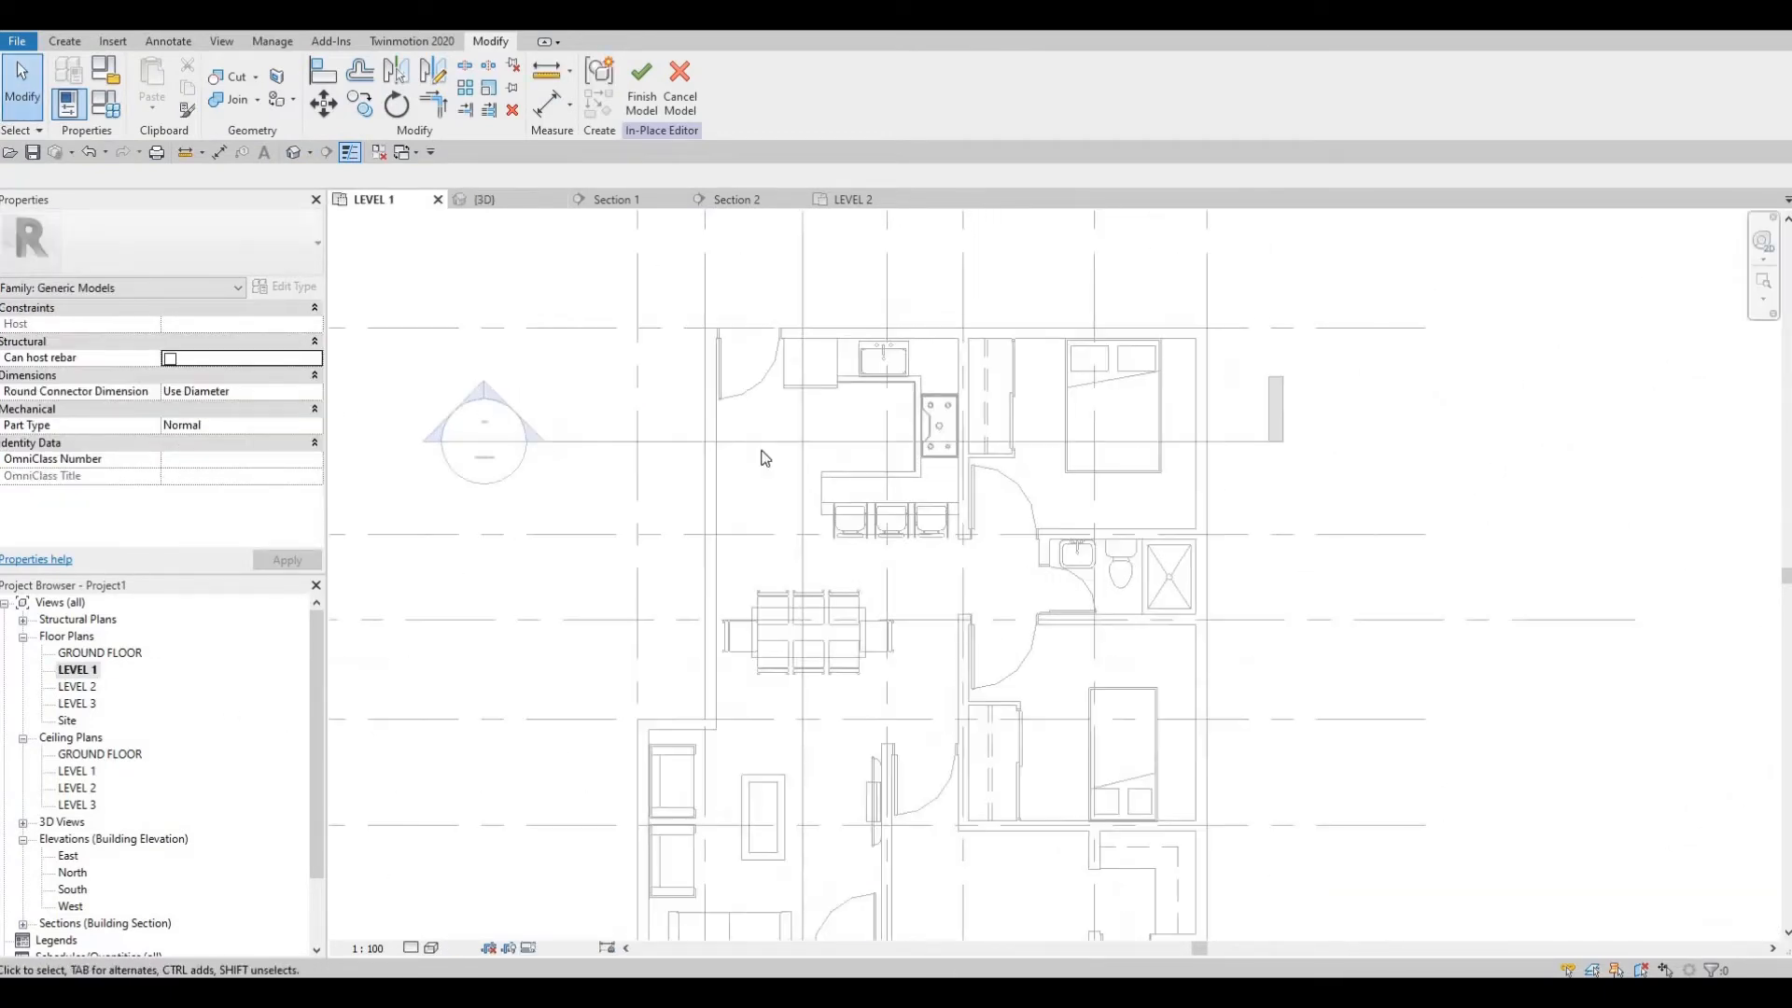
pyautogui.scroll(3, 765, 457)
pyautogui.scroll(-3, 757, 446)
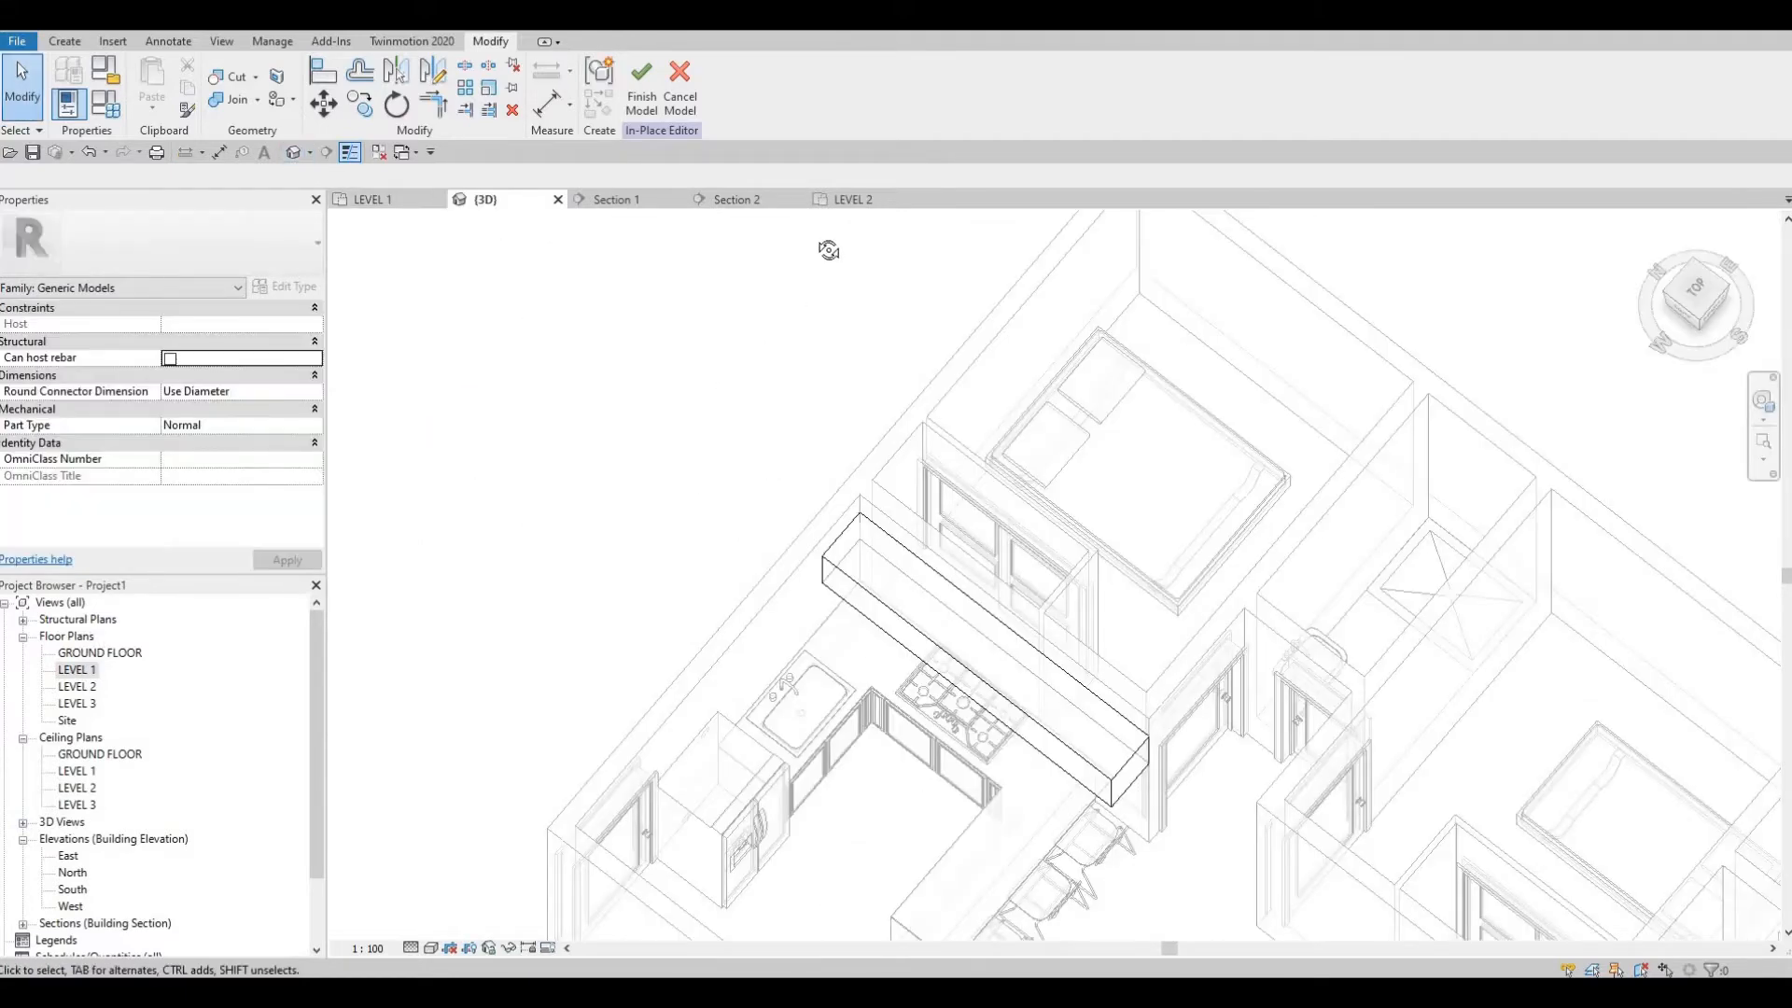
pyautogui.keyDown('shift'); pyautogui.moveTo(828, 248); pyautogui.dragTo(926, 551, button='middle'); pyautogui.keyUp('shift')
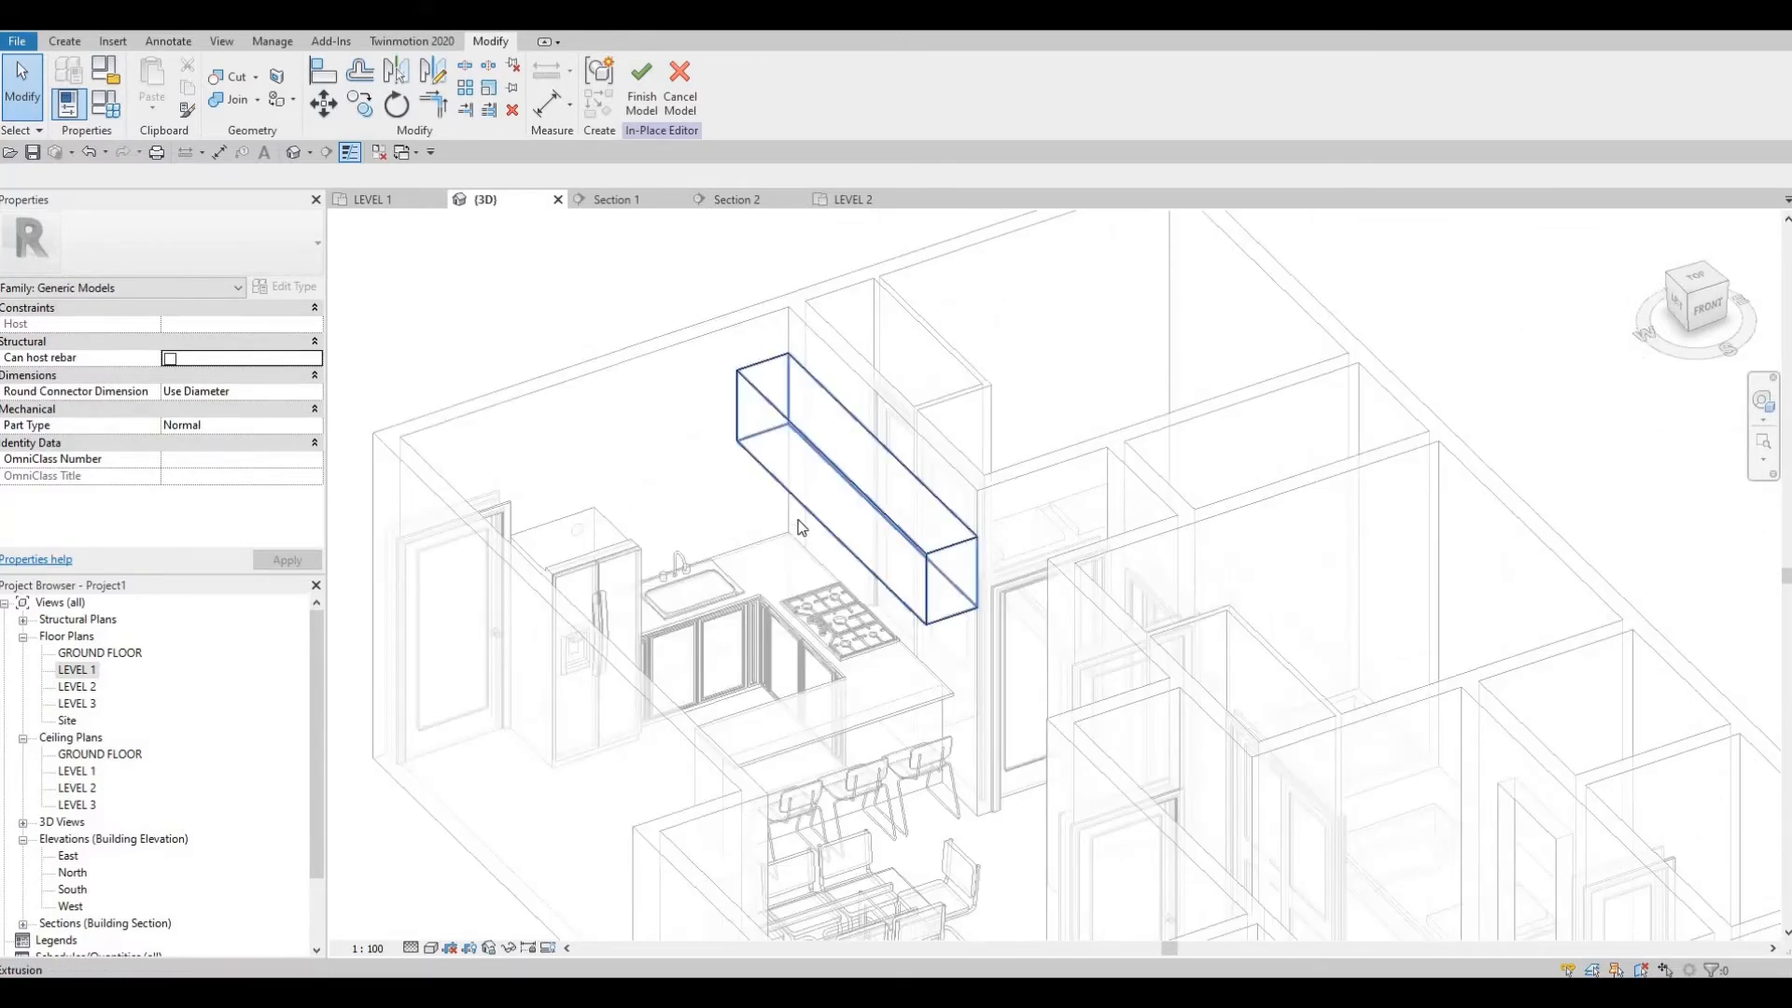
pyautogui.click(926, 550)
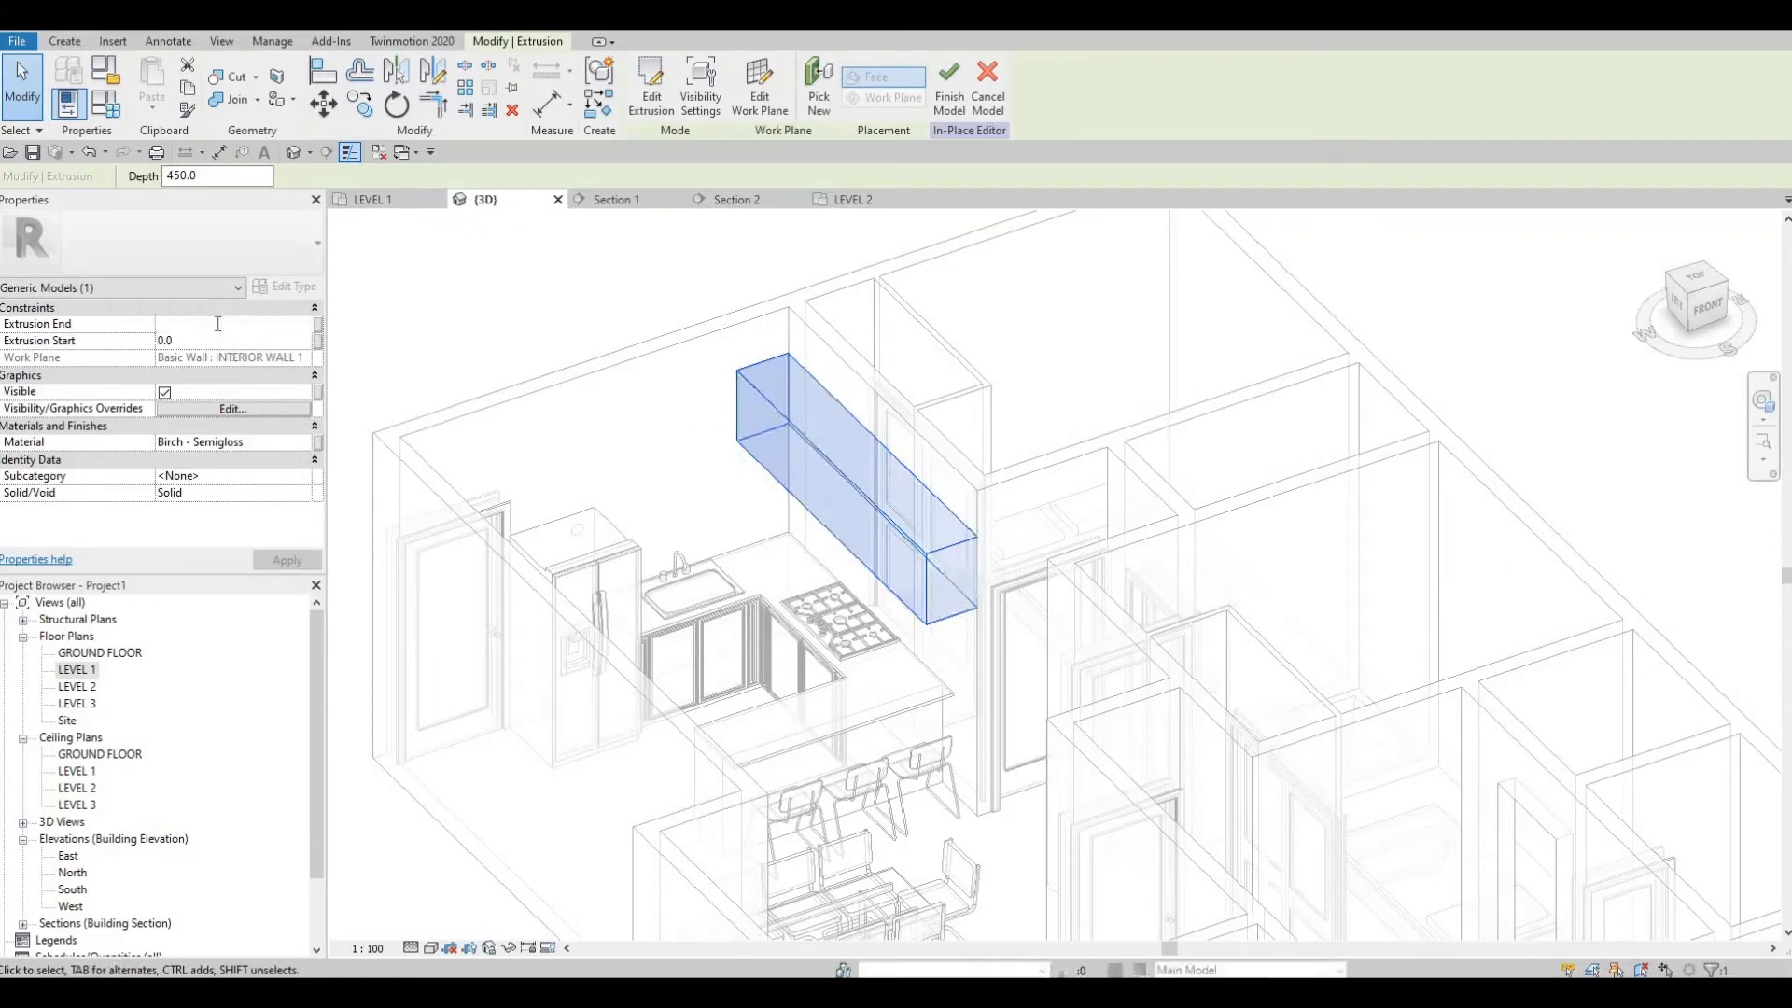
pyautogui.write('400')
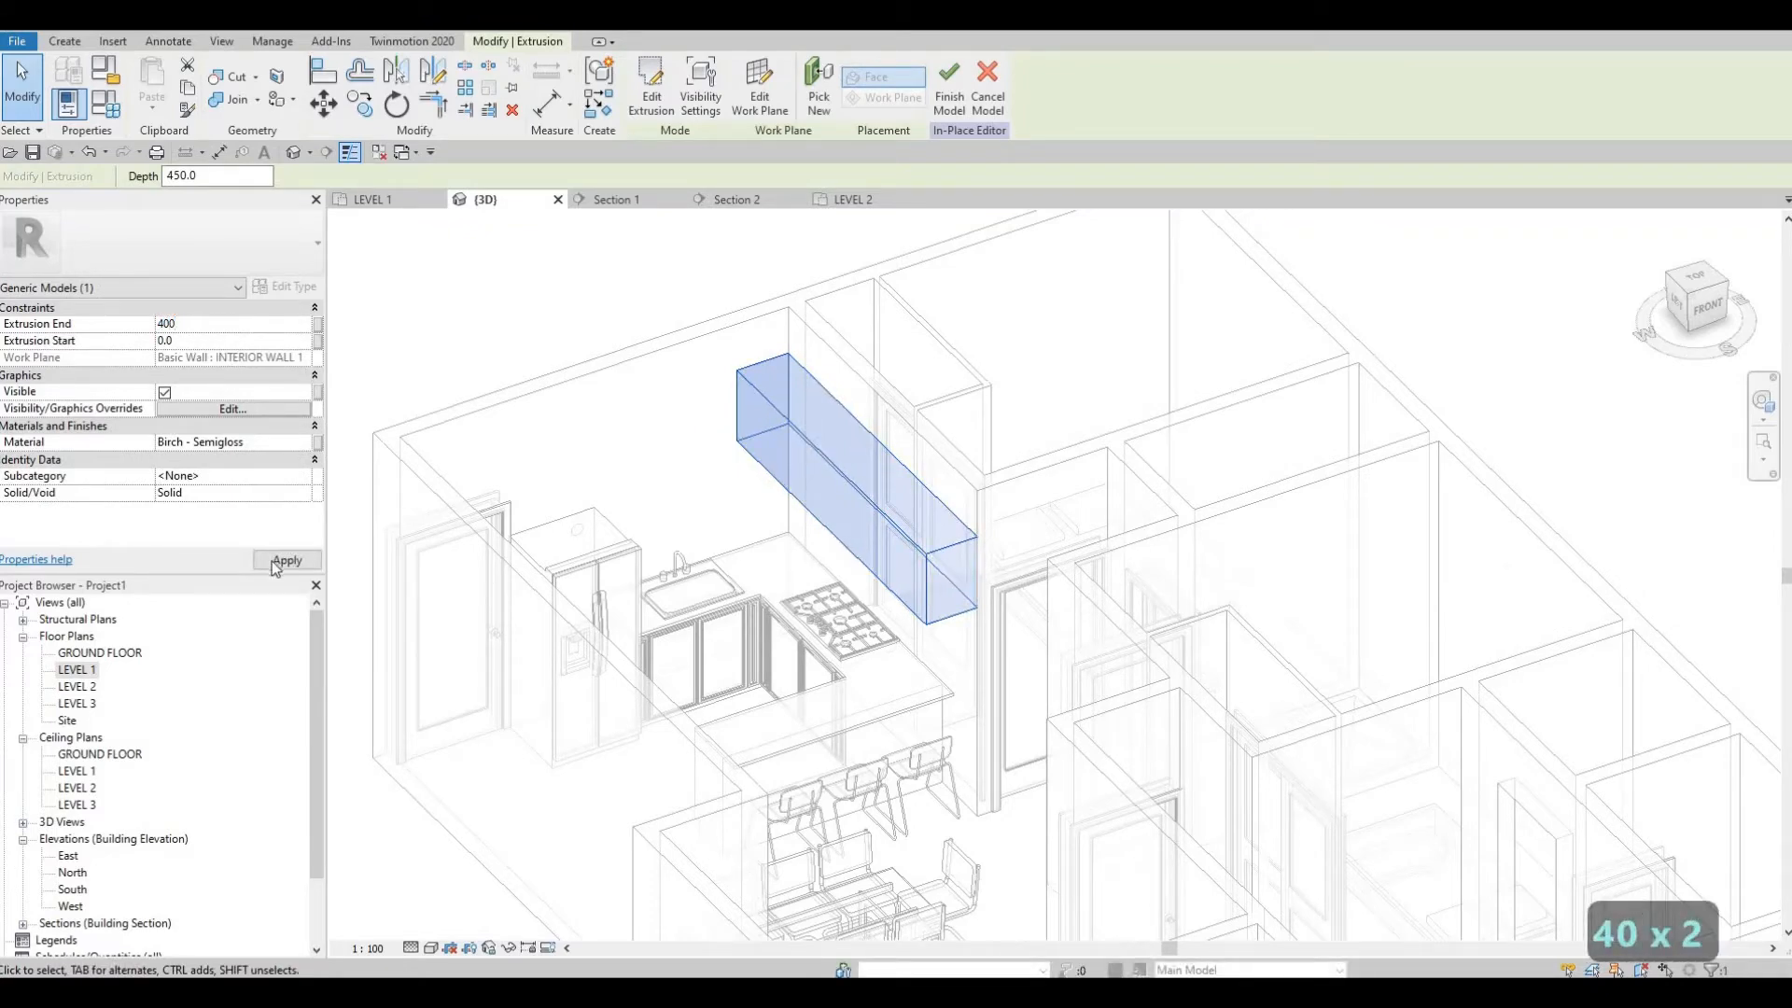
pyautogui.click(280, 560)
pyautogui.press('Escape')
# Step: Open the Section 1 view showing the overhead box above the kitchen counter
pyautogui.keyDown('shift'); pyautogui.moveTo(720, 439); pyautogui.dragTo(792, 612, button='middle'); pyautogui.keyUp('shift')
pyautogui.keyDown('shift'); pyautogui.moveTo(512, 513); pyautogui.dragTo(554, 181, button='middle'); pyautogui.keyUp('shift')
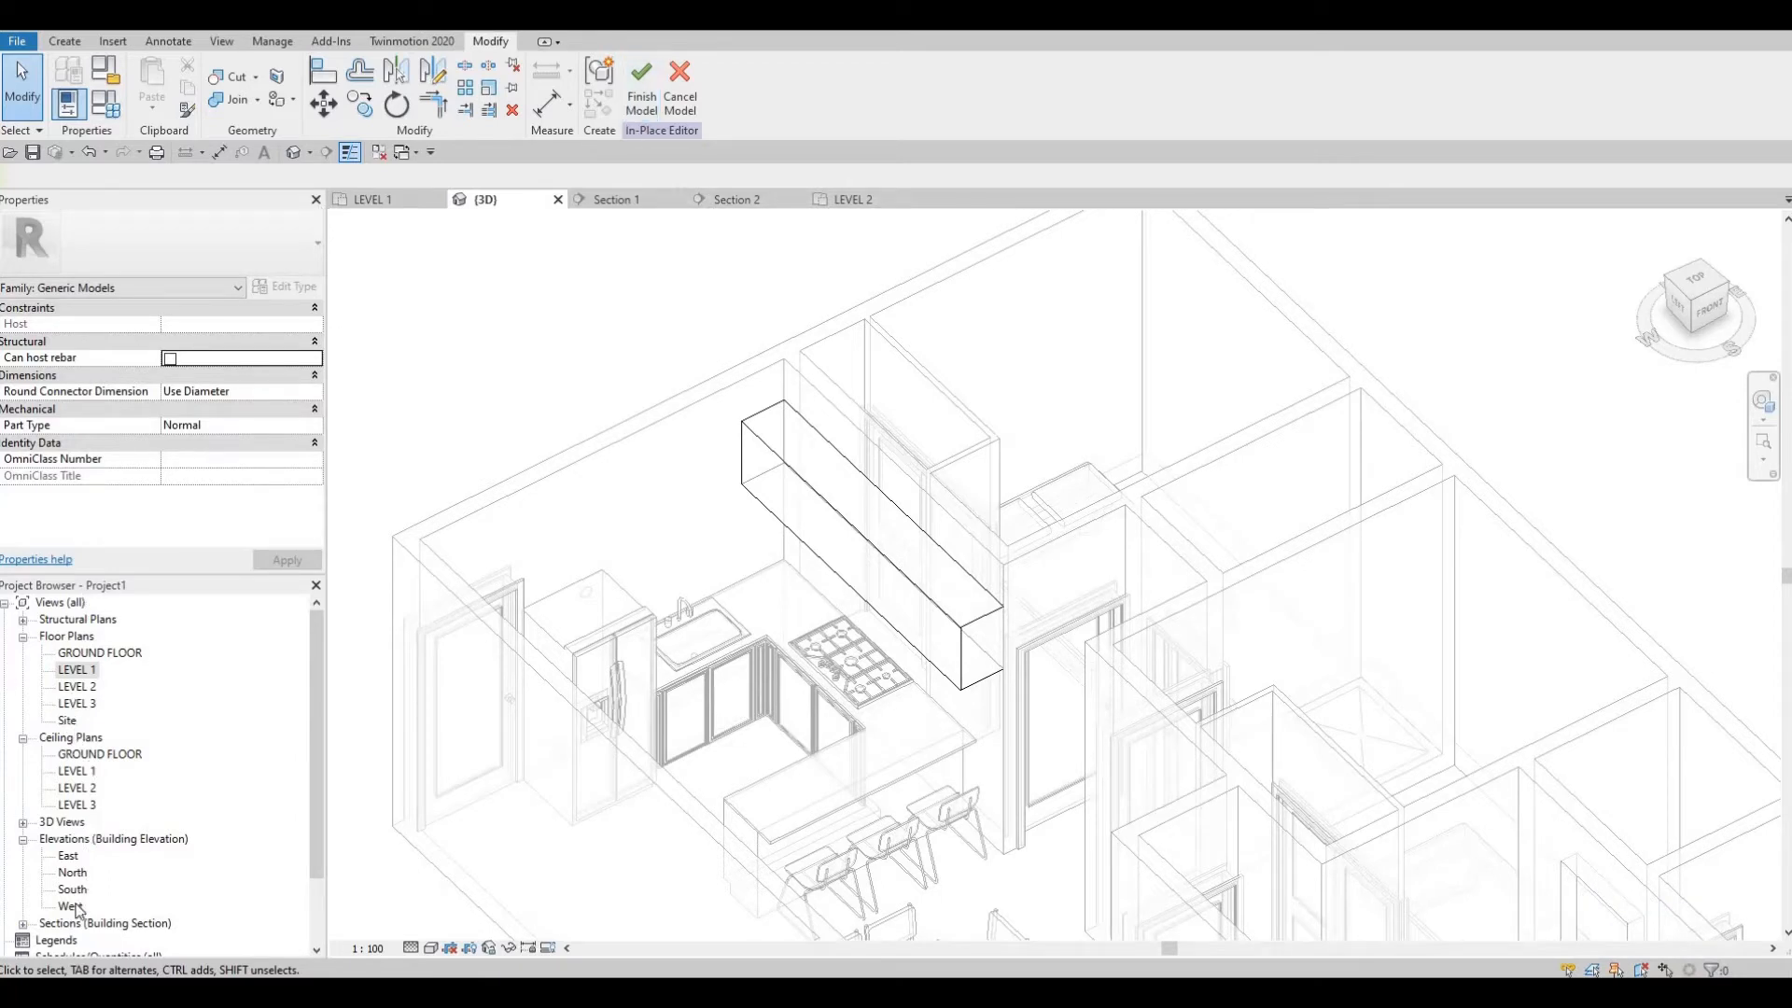
pyautogui.scroll(-2, 56, 887)
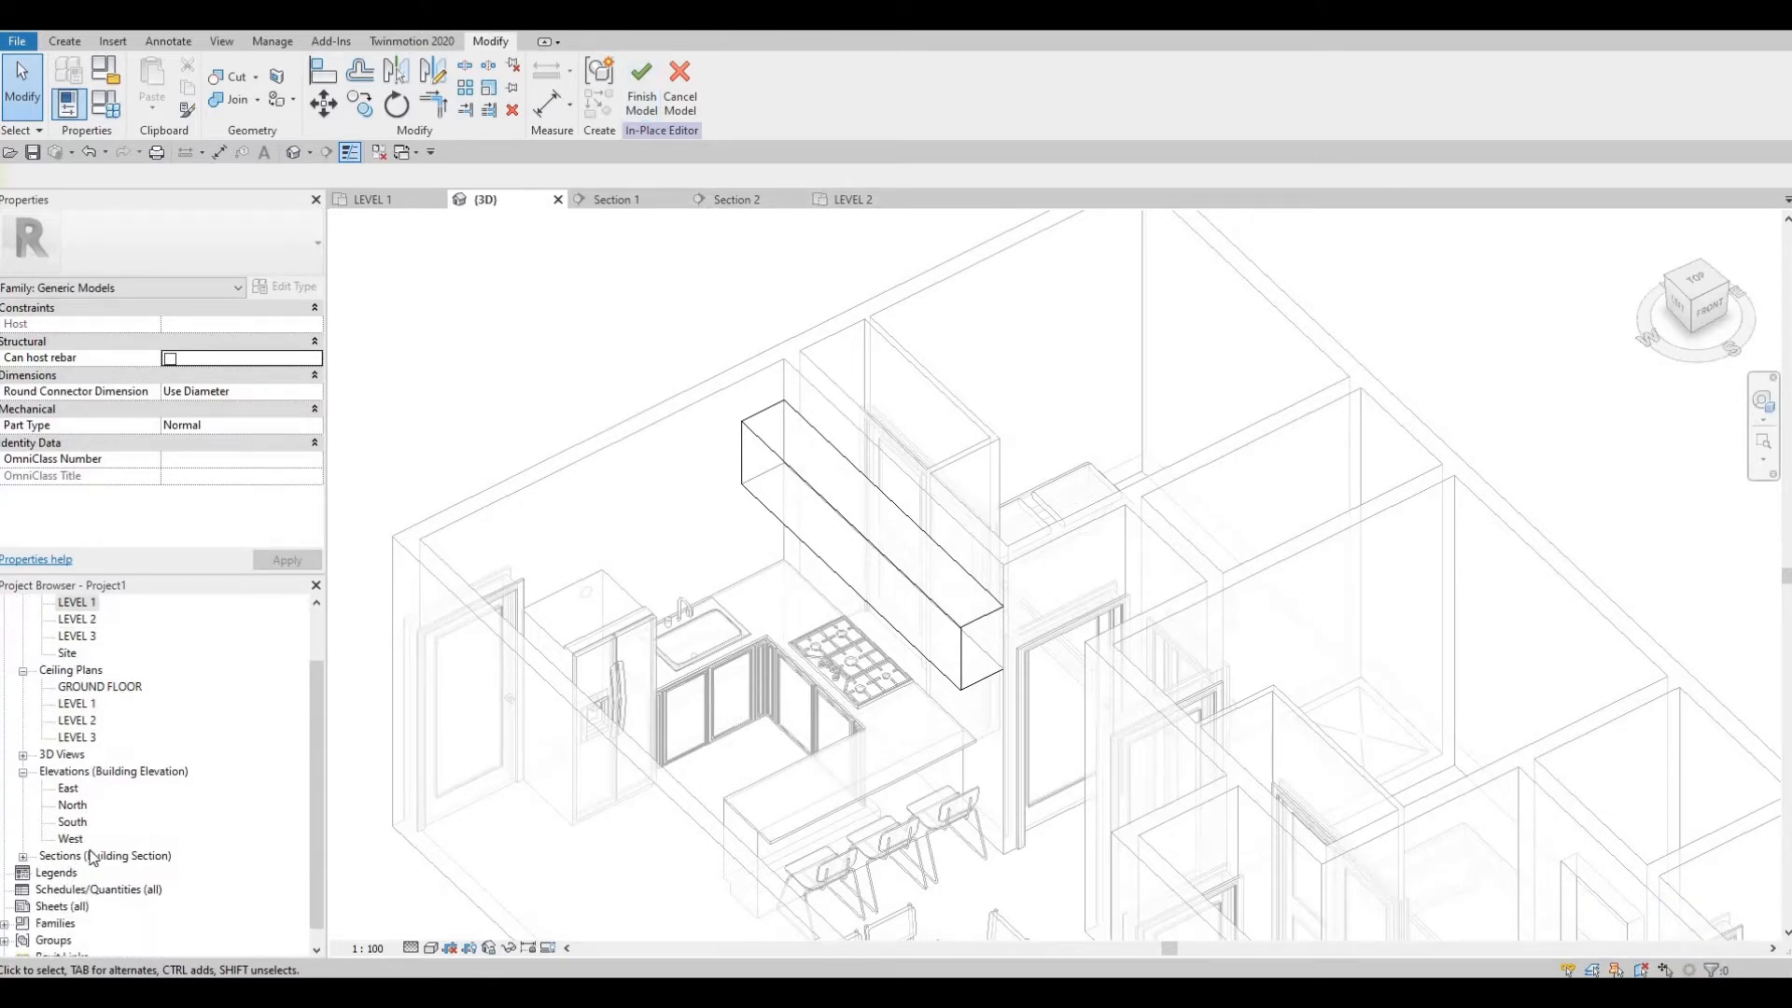
pyautogui.doubleClick(91, 856)
pyautogui.scroll(-2, 85, 833)
pyautogui.doubleClick(80, 821)
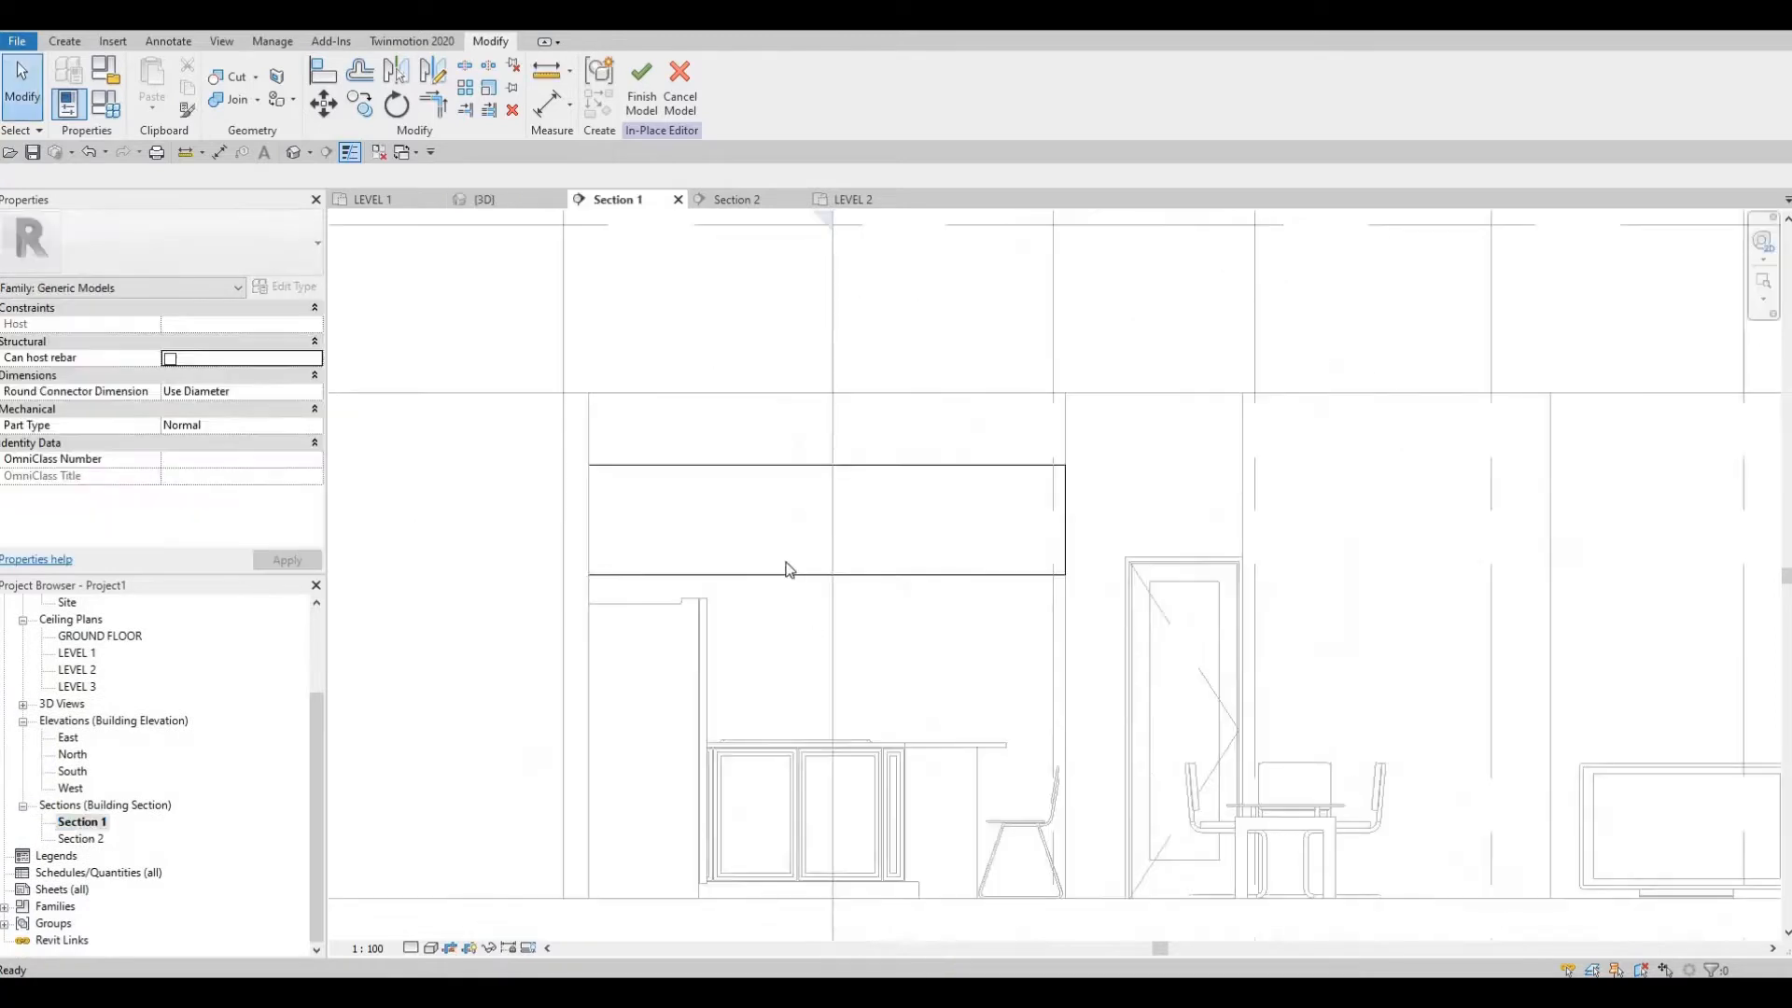
# Step: Start a new extrusion on the front face of the overhead box and set its extrusion end to 15 mm
pyautogui.click(65, 41)
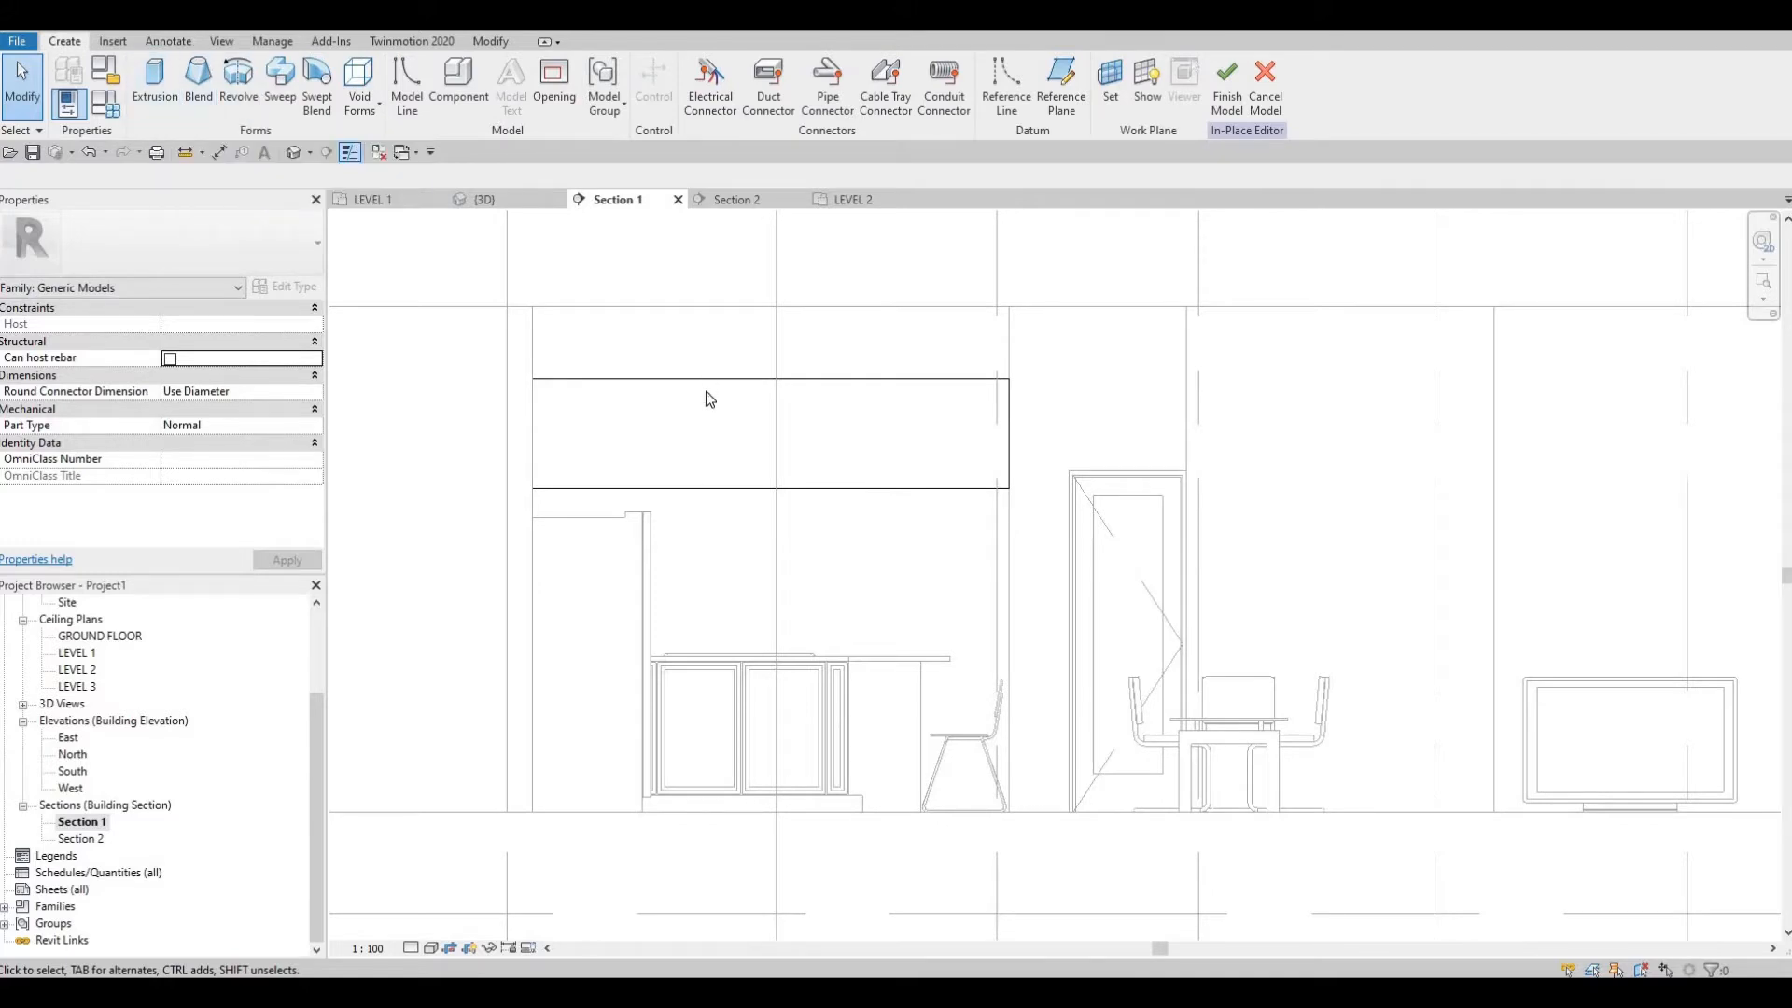
pyautogui.click(155, 84)
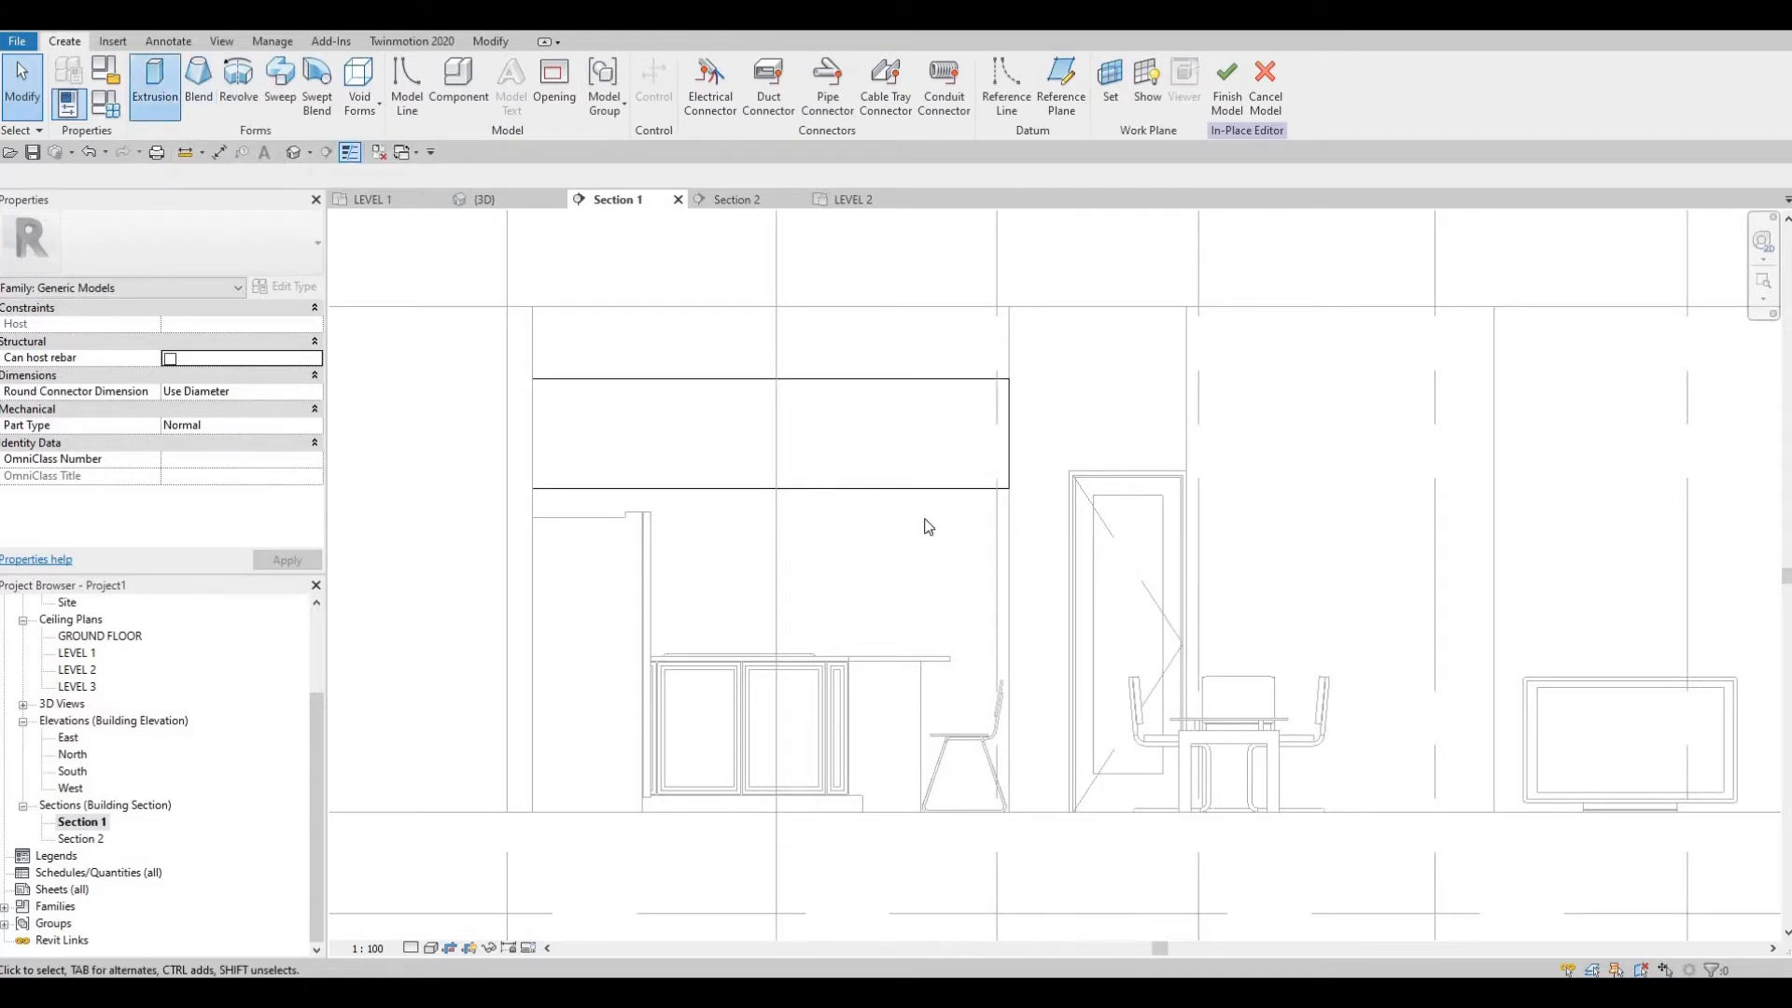
pyautogui.click(845, 613)
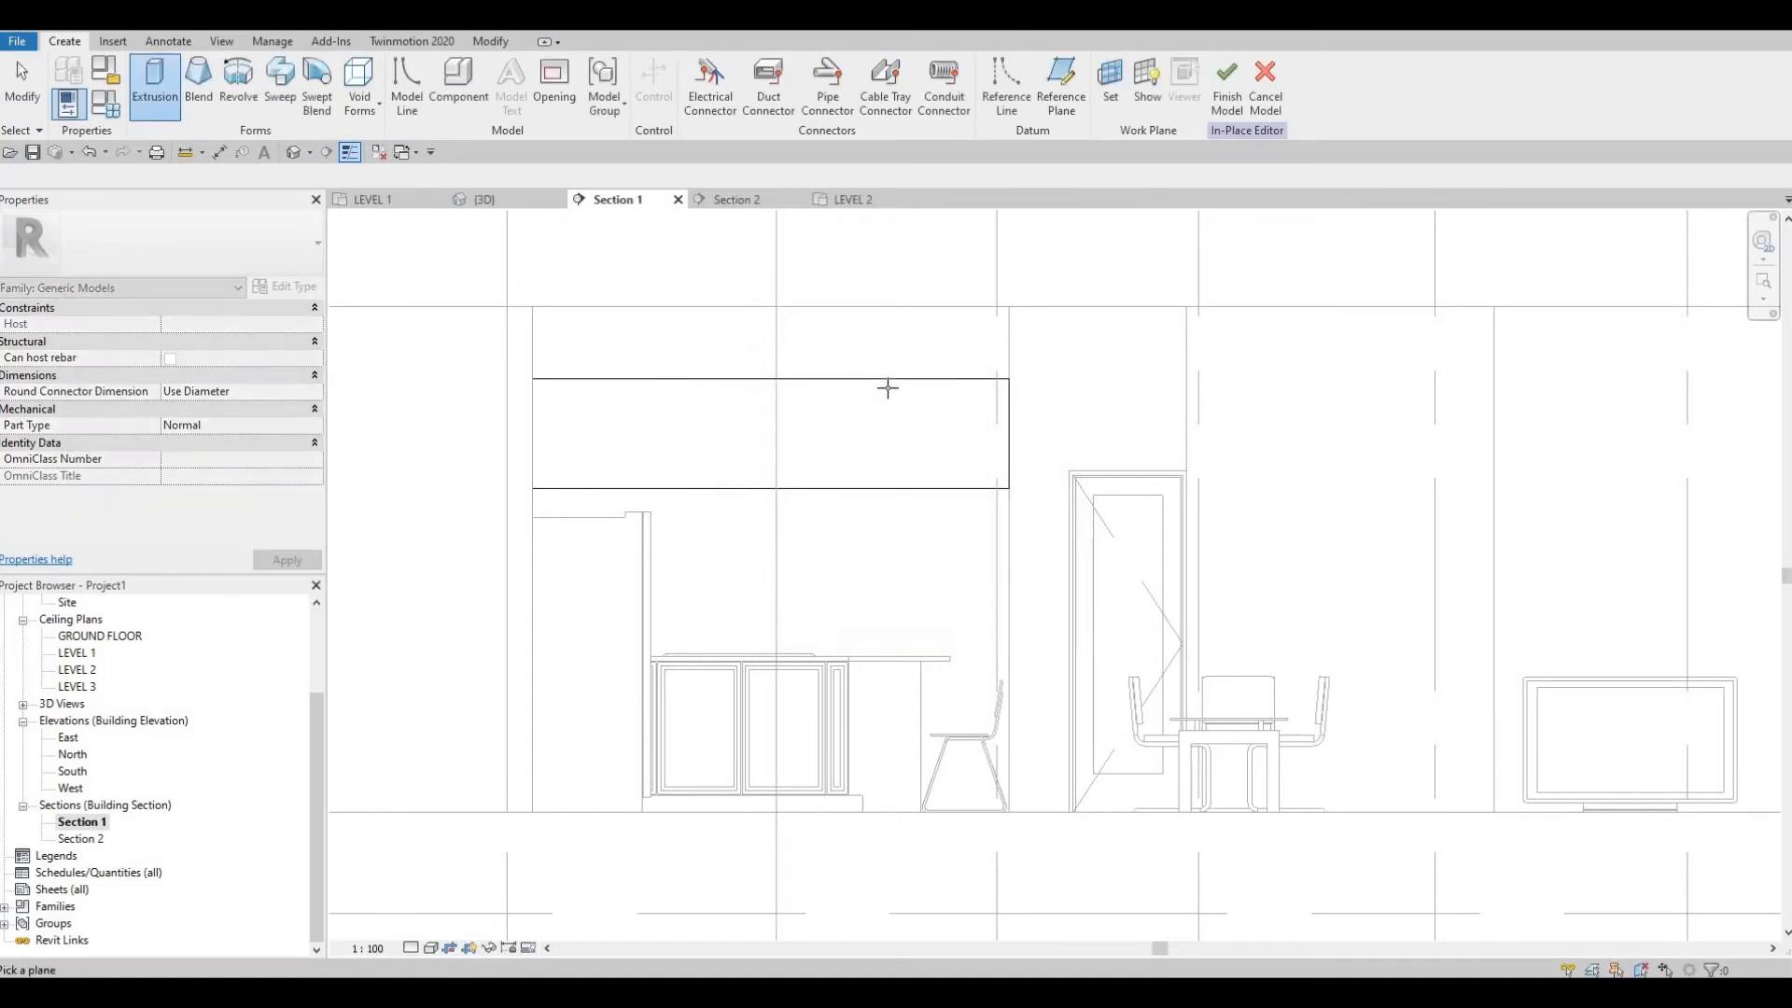
pyautogui.click(744, 456)
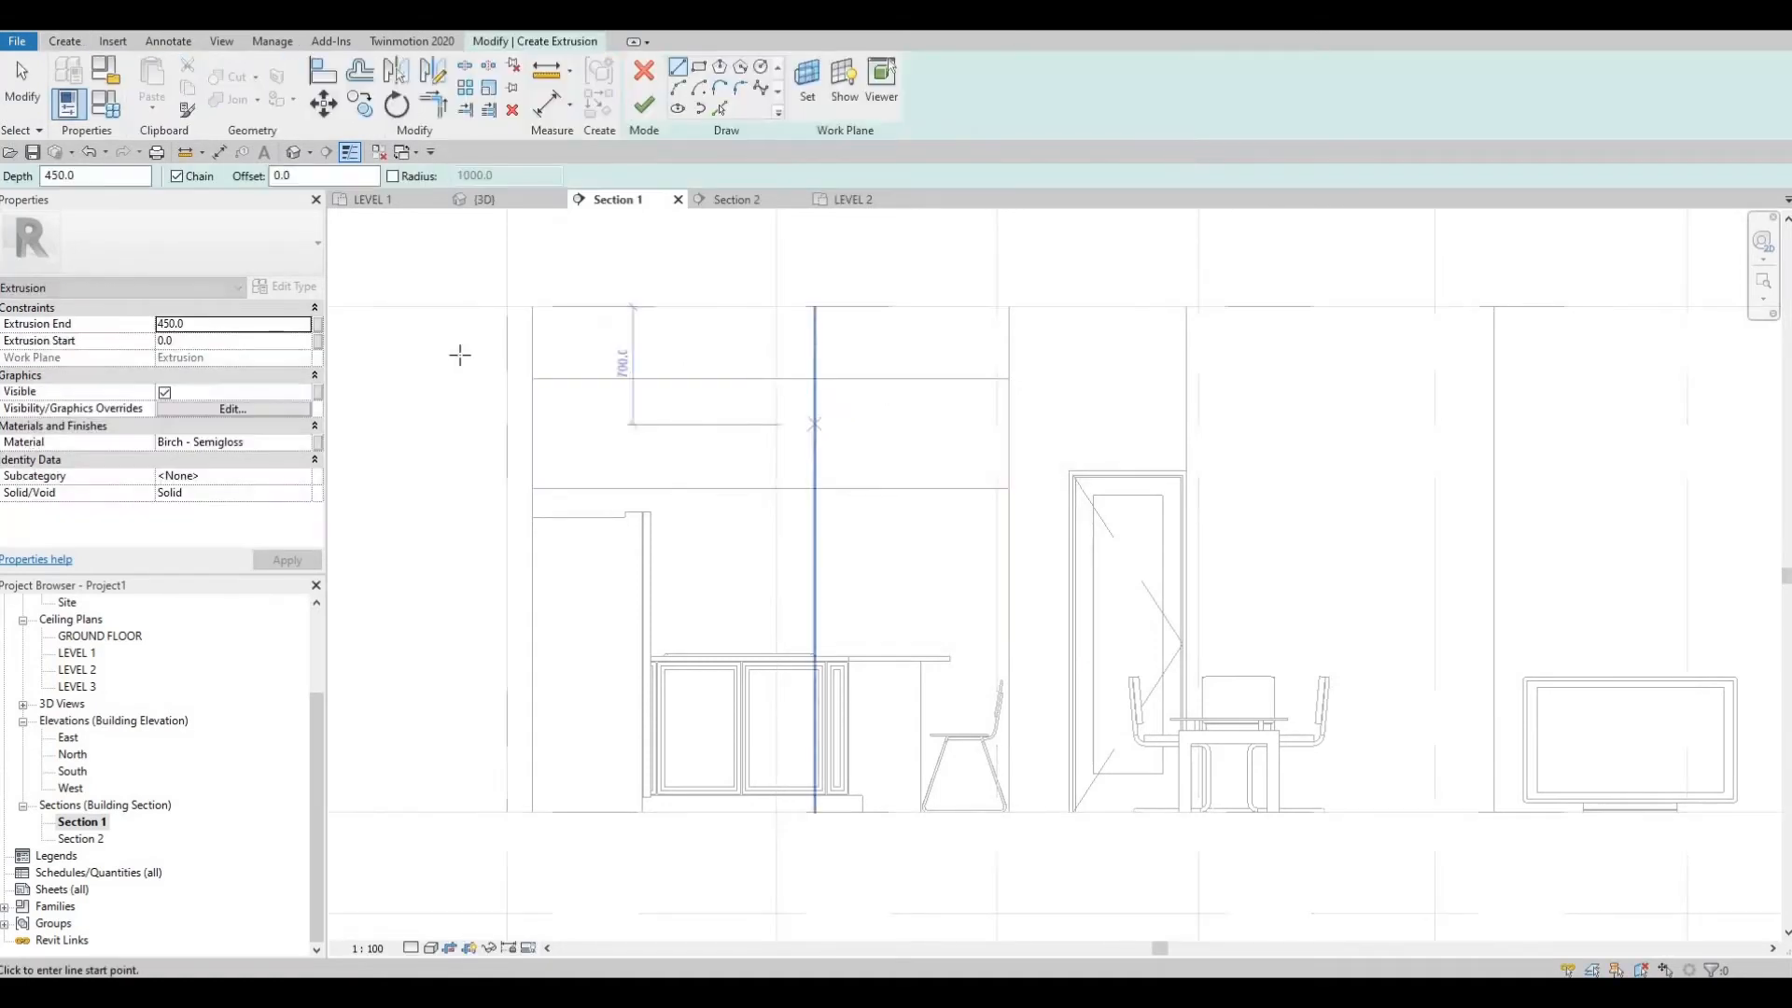
pyautogui.click(187, 323)
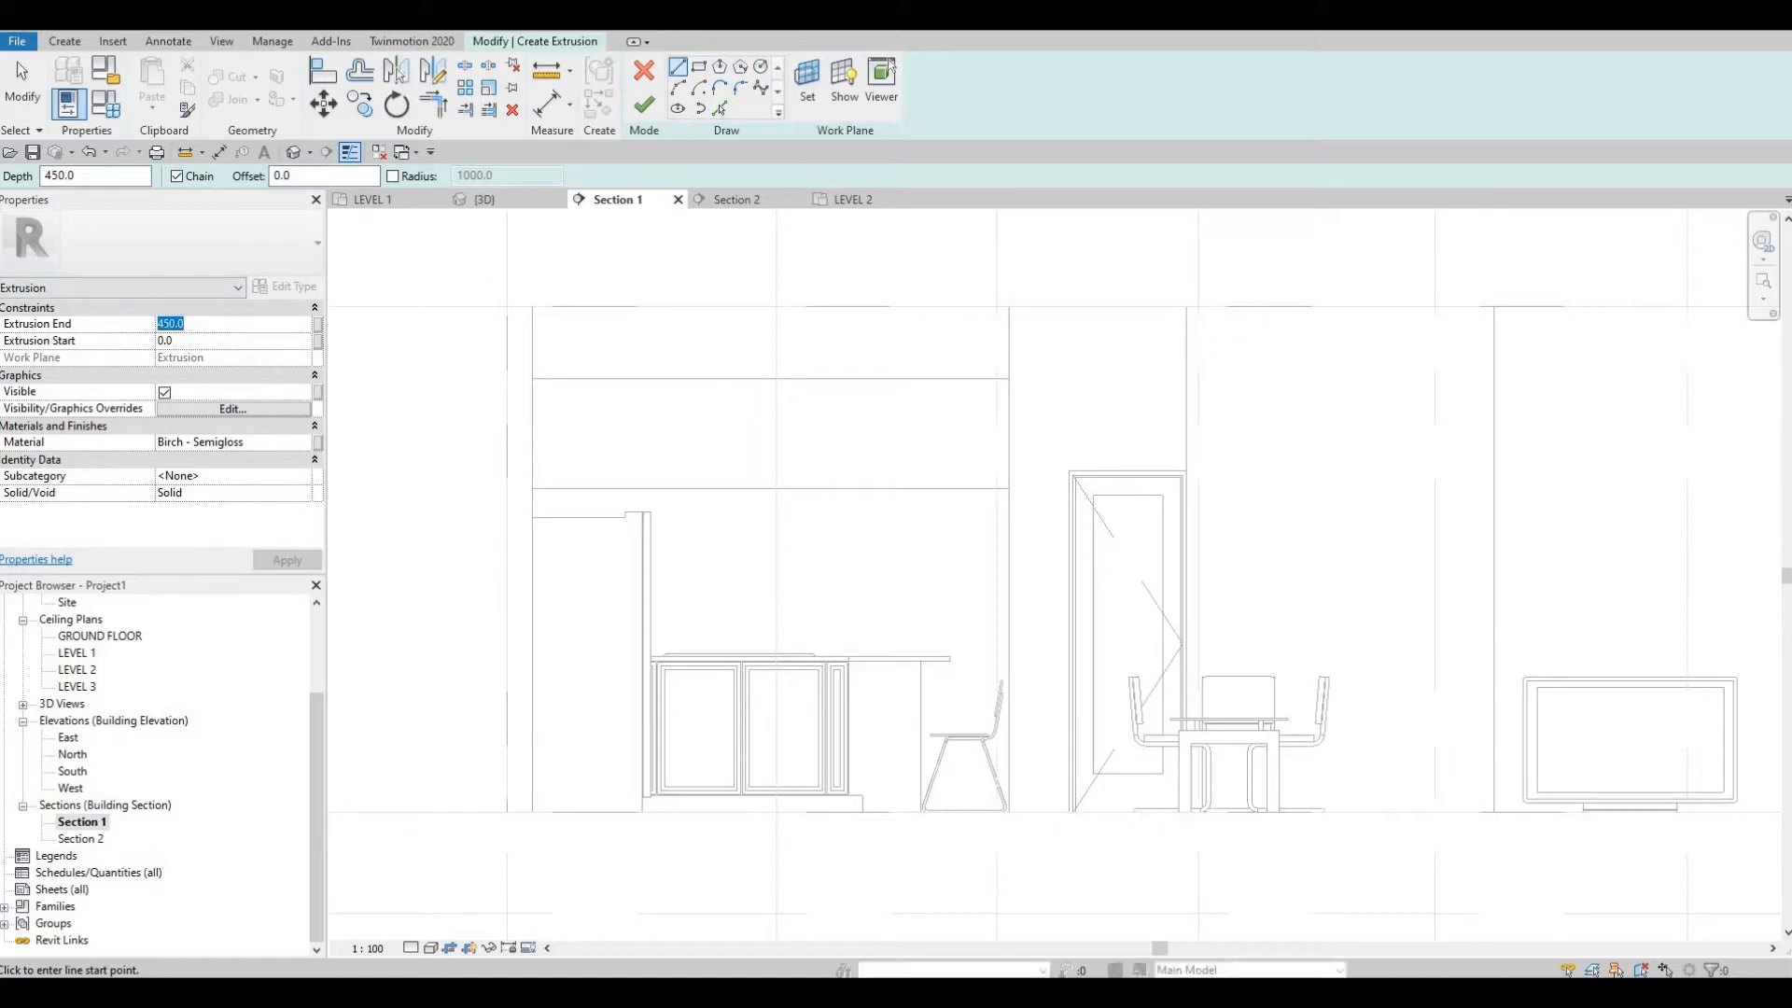
pyautogui.write('15')
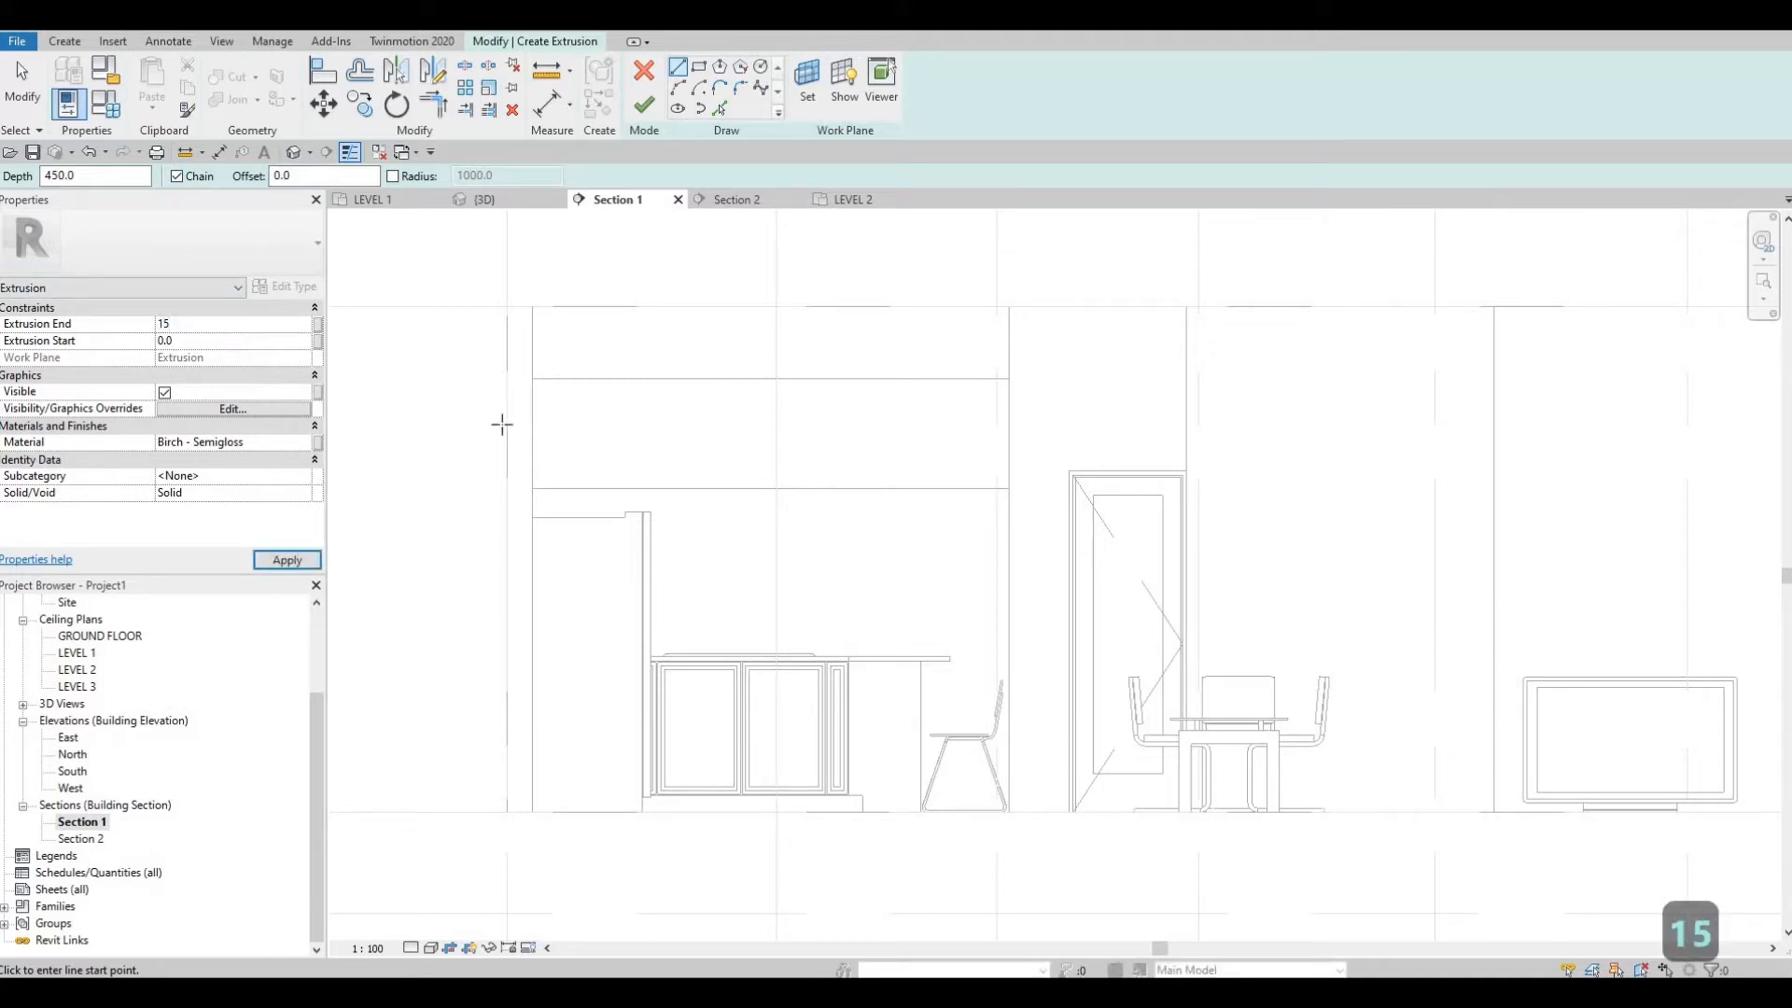
pyautogui.press('Return')
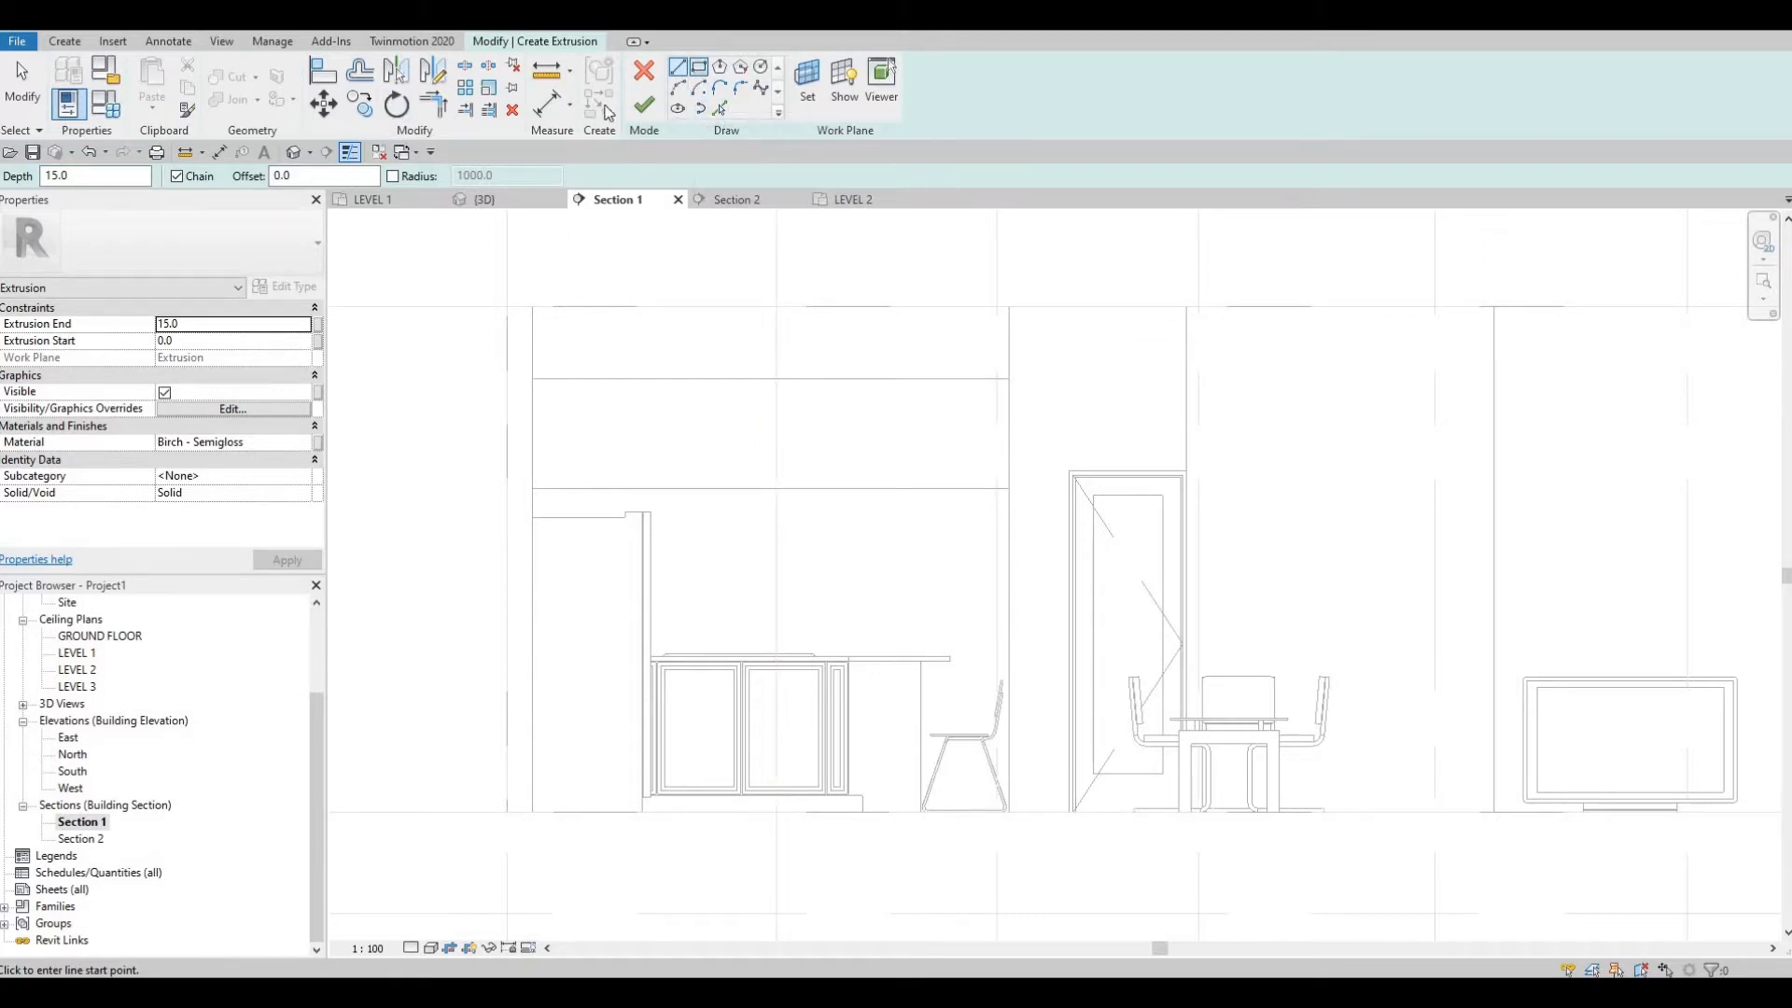
# Step: Sketch a rectangle offset 10 mm inward from the outline of the overhead box's front face, from its upper-left to its lower-right corner
pyautogui.click(699, 68)
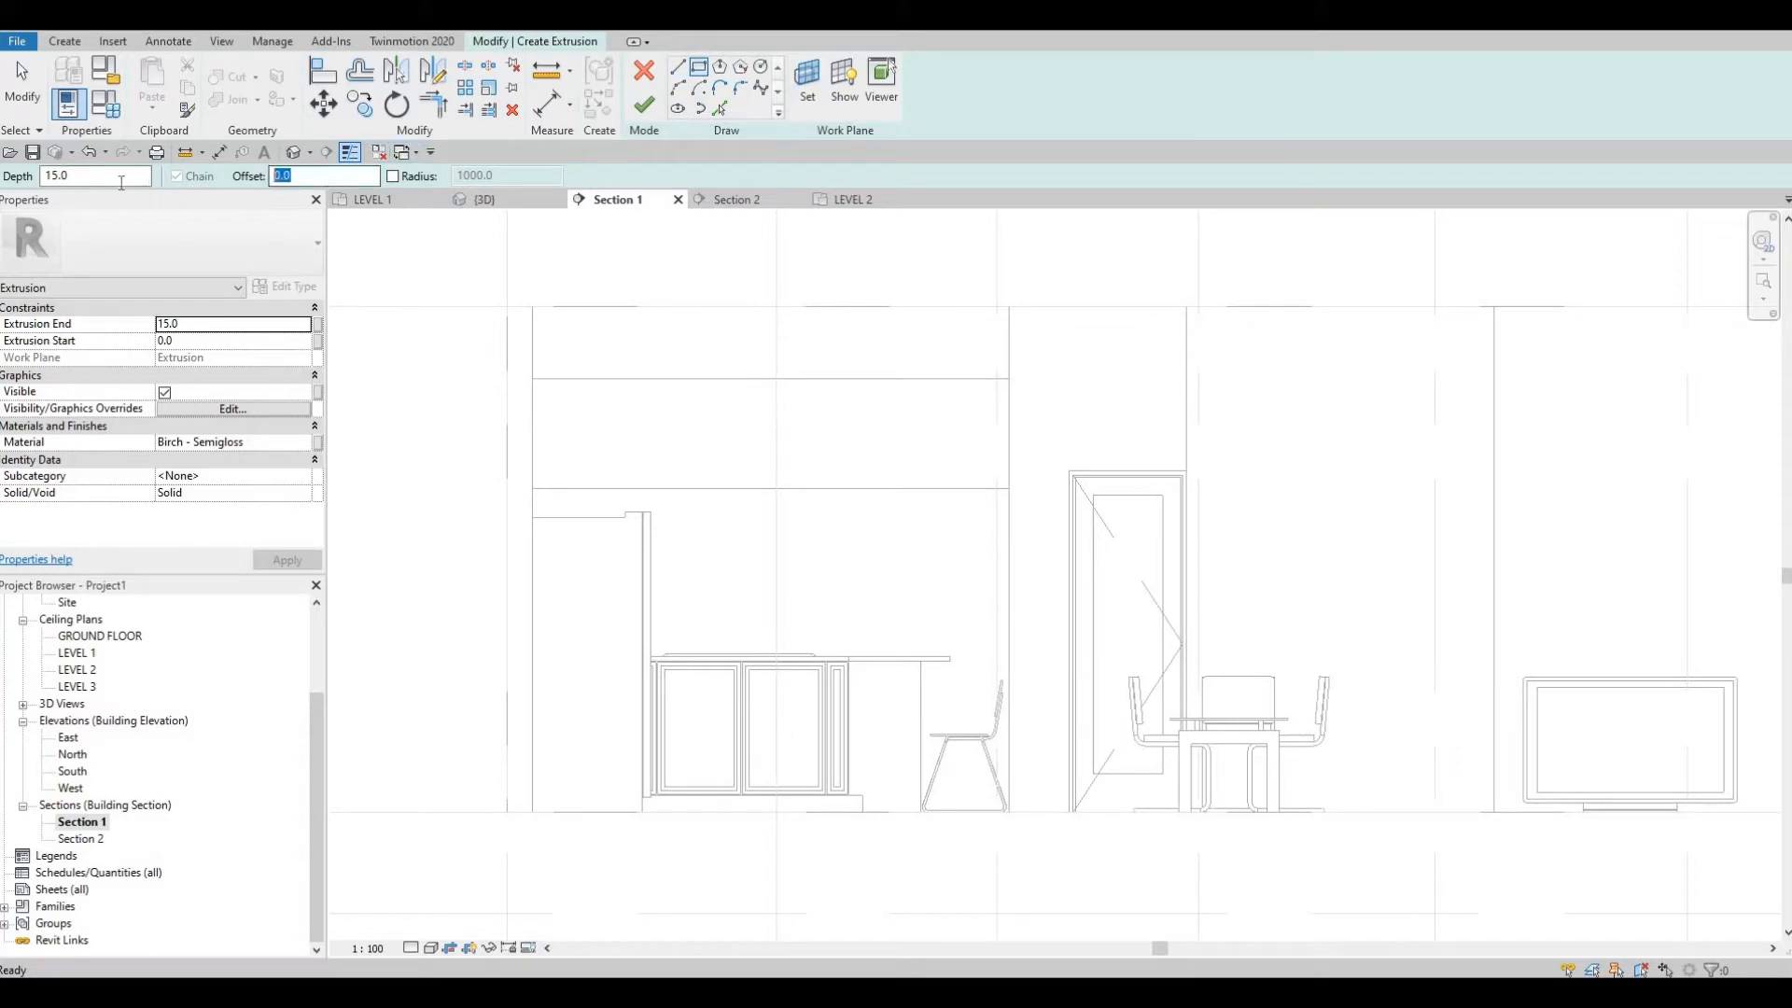
pyautogui.write('10')
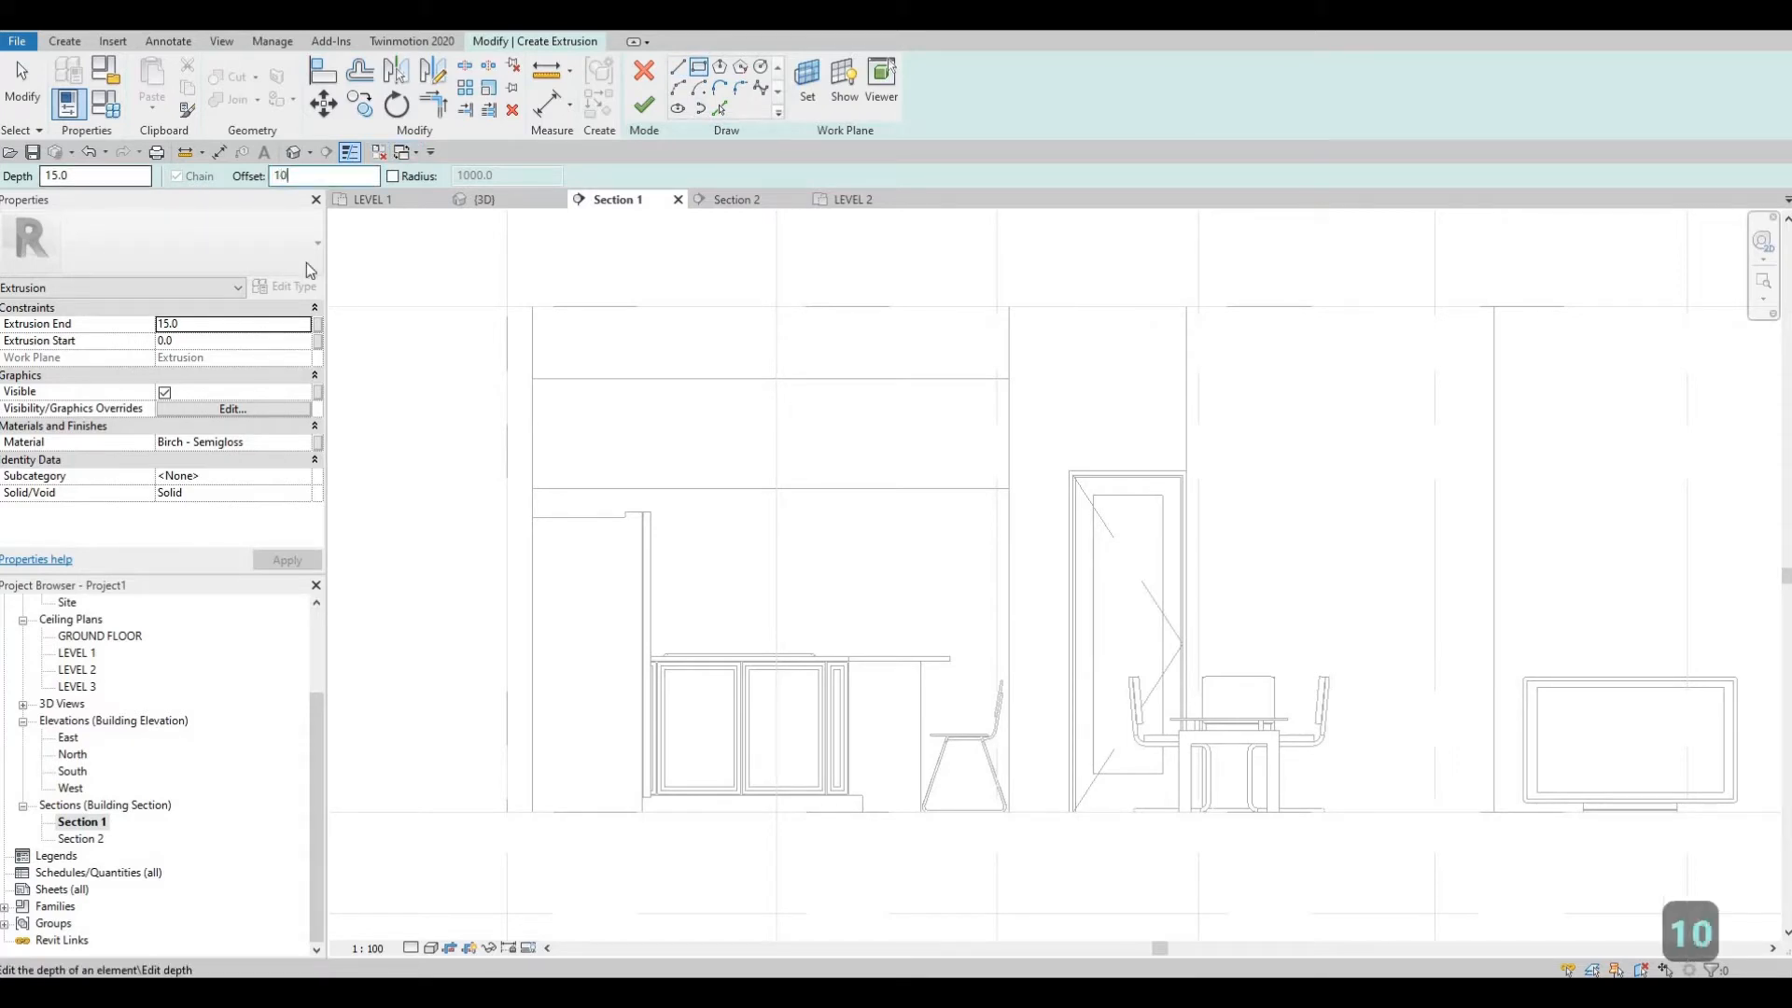
pyautogui.click(533, 380)
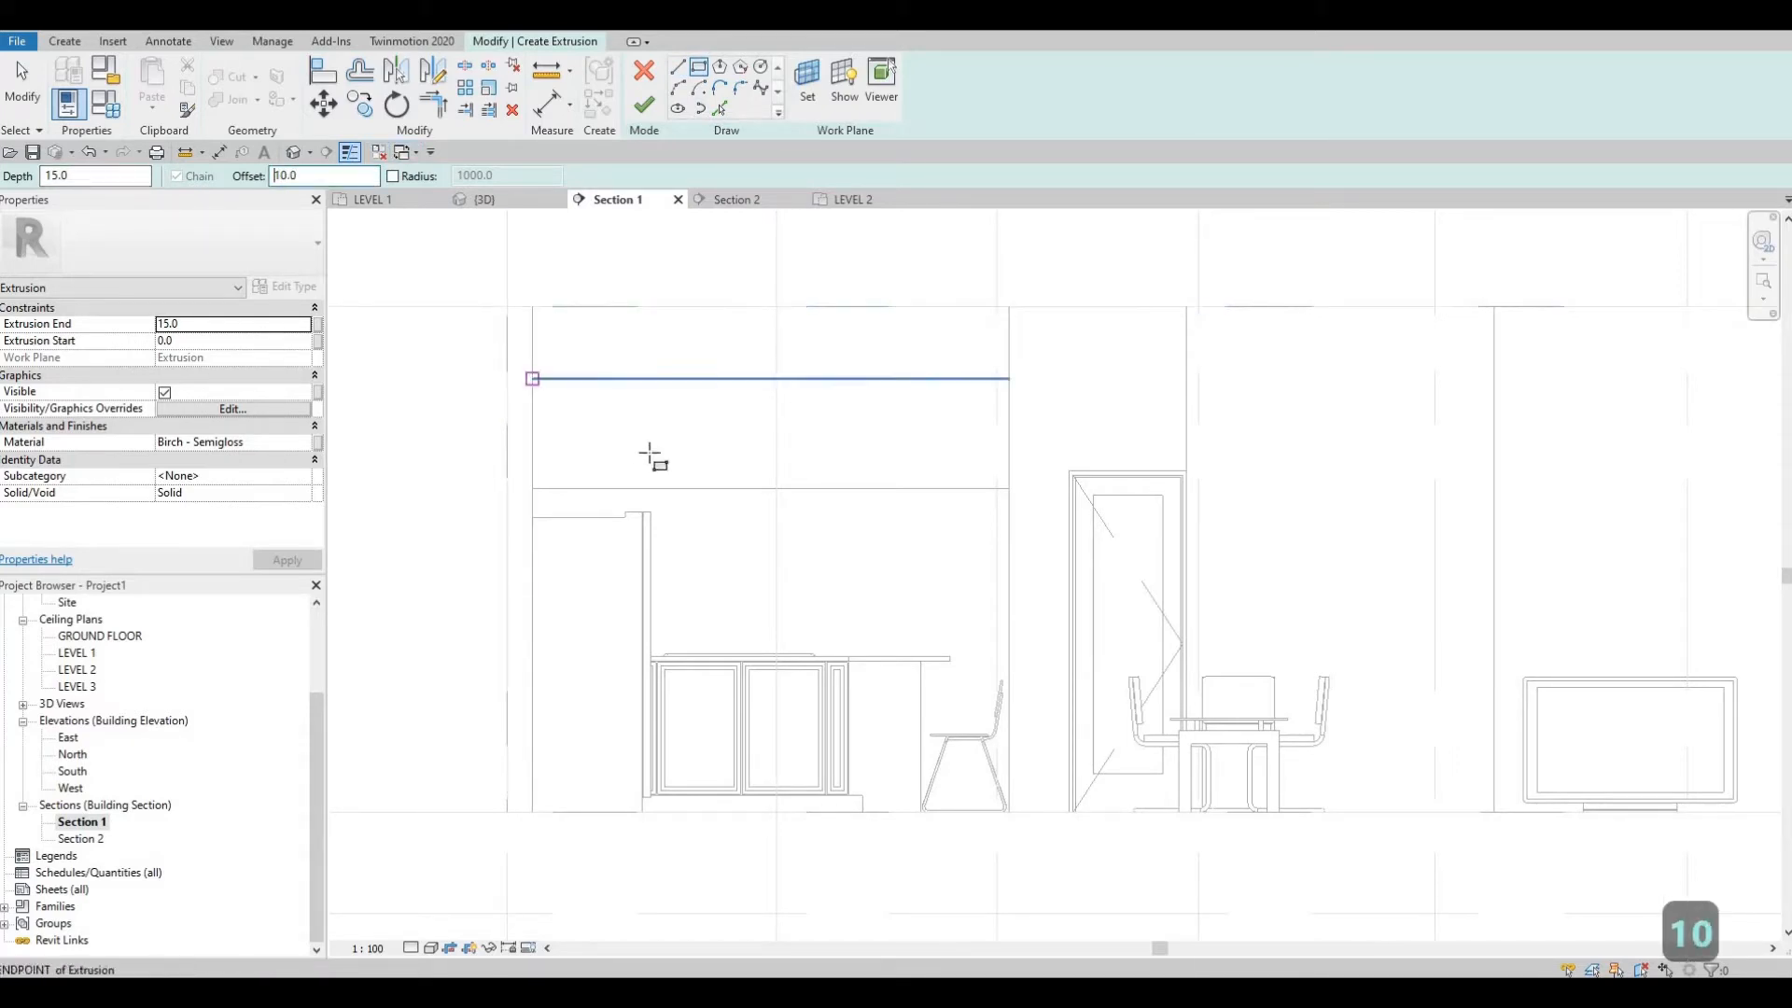
pyautogui.scroll(2, 688, 460)
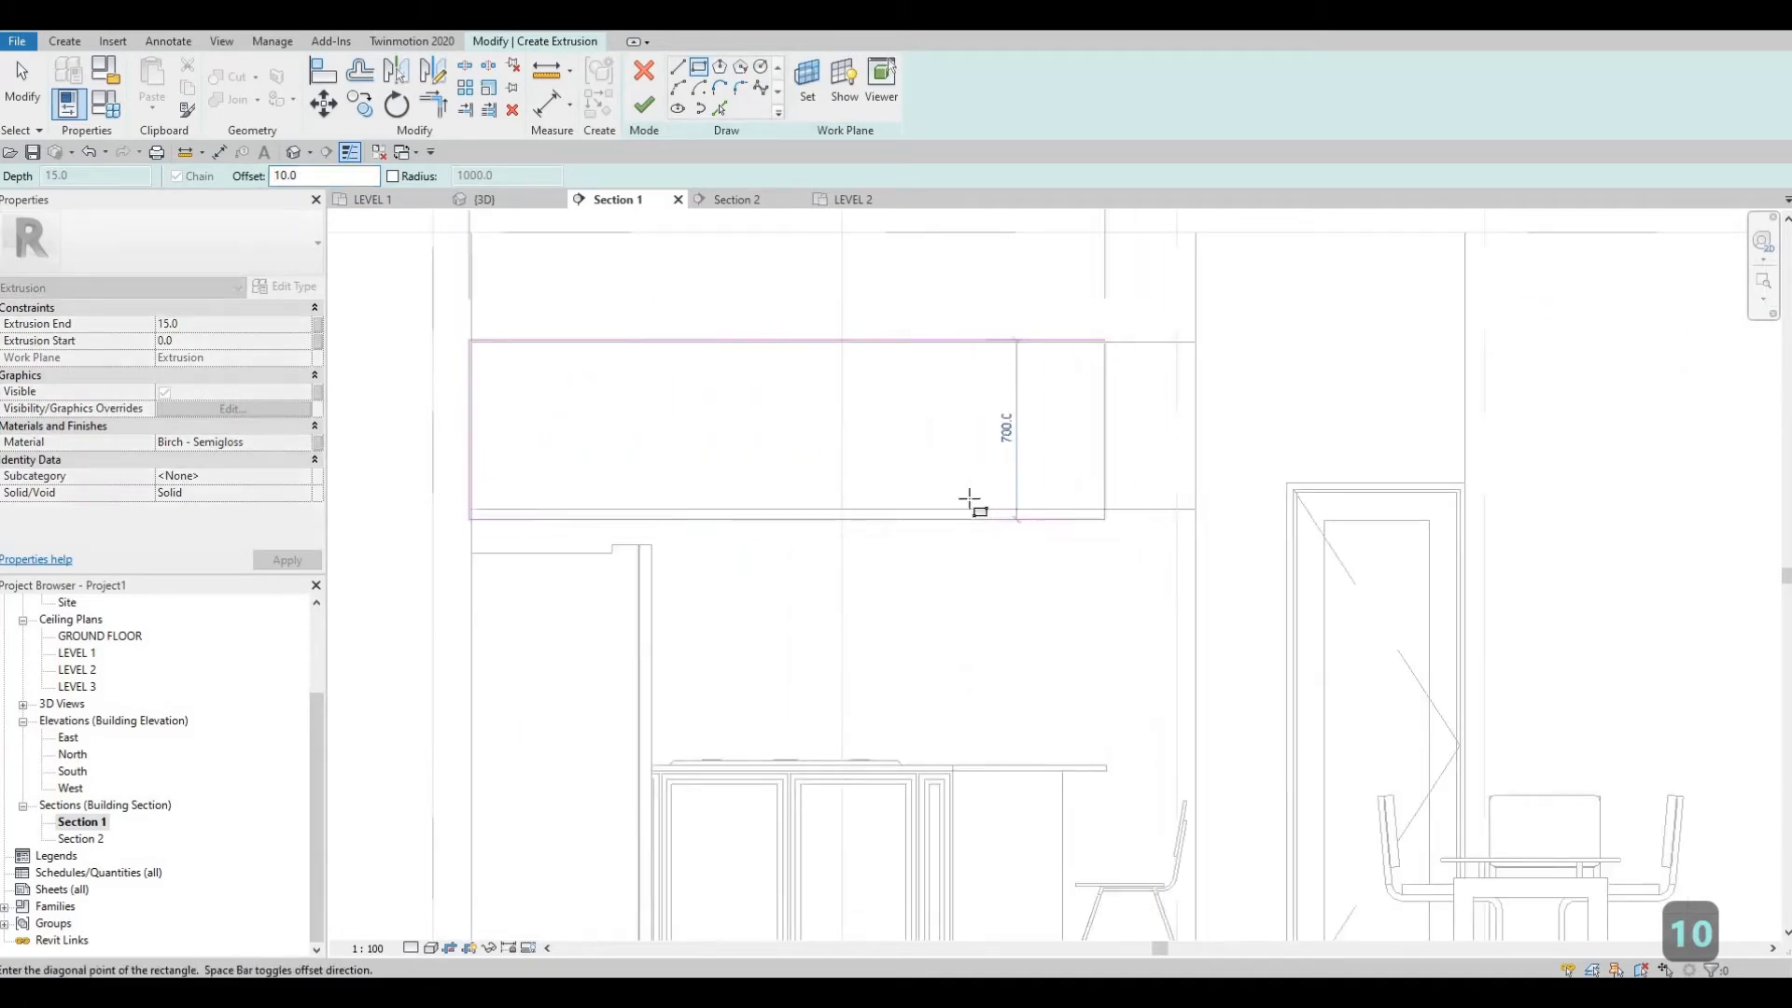
pyautogui.scroll(4, 719, 471)
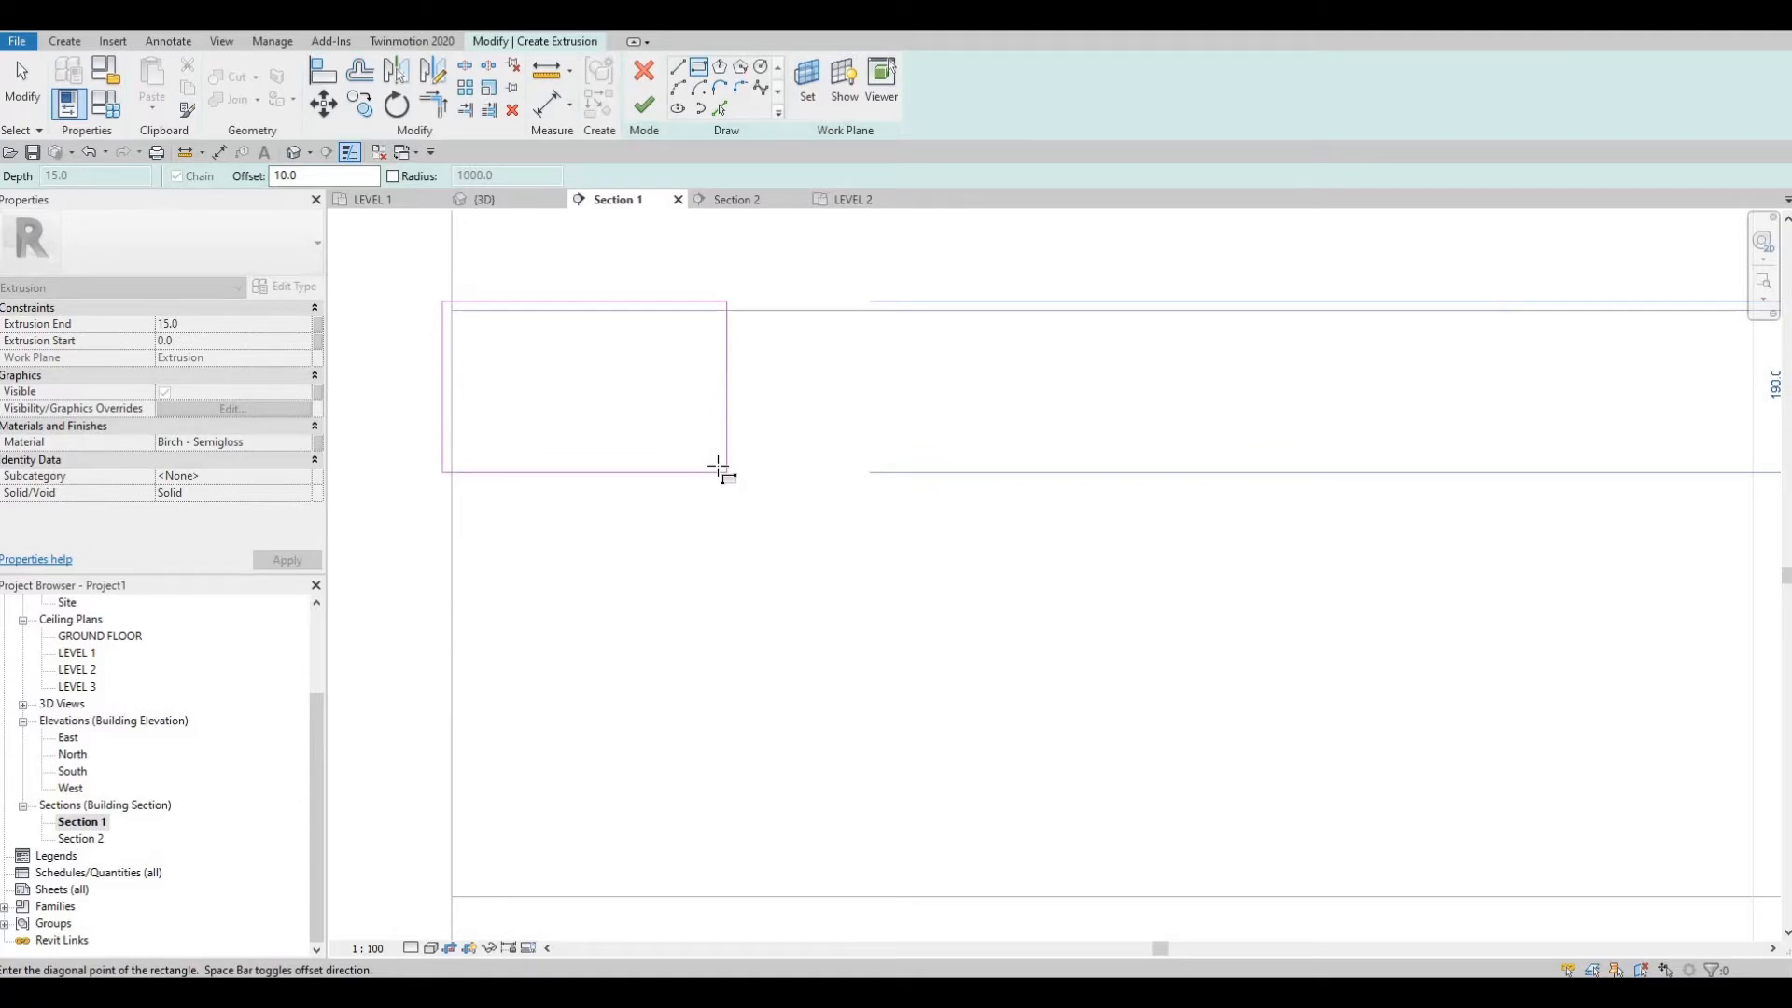
pyautogui.press('space')
pyautogui.moveTo(1331, 606); pyautogui.dragTo(1231, 560, button='middle')
pyautogui.scroll(-2, 1232, 560)
pyautogui.moveTo(1449, 727); pyautogui.dragTo(1128, 524, button='middle')
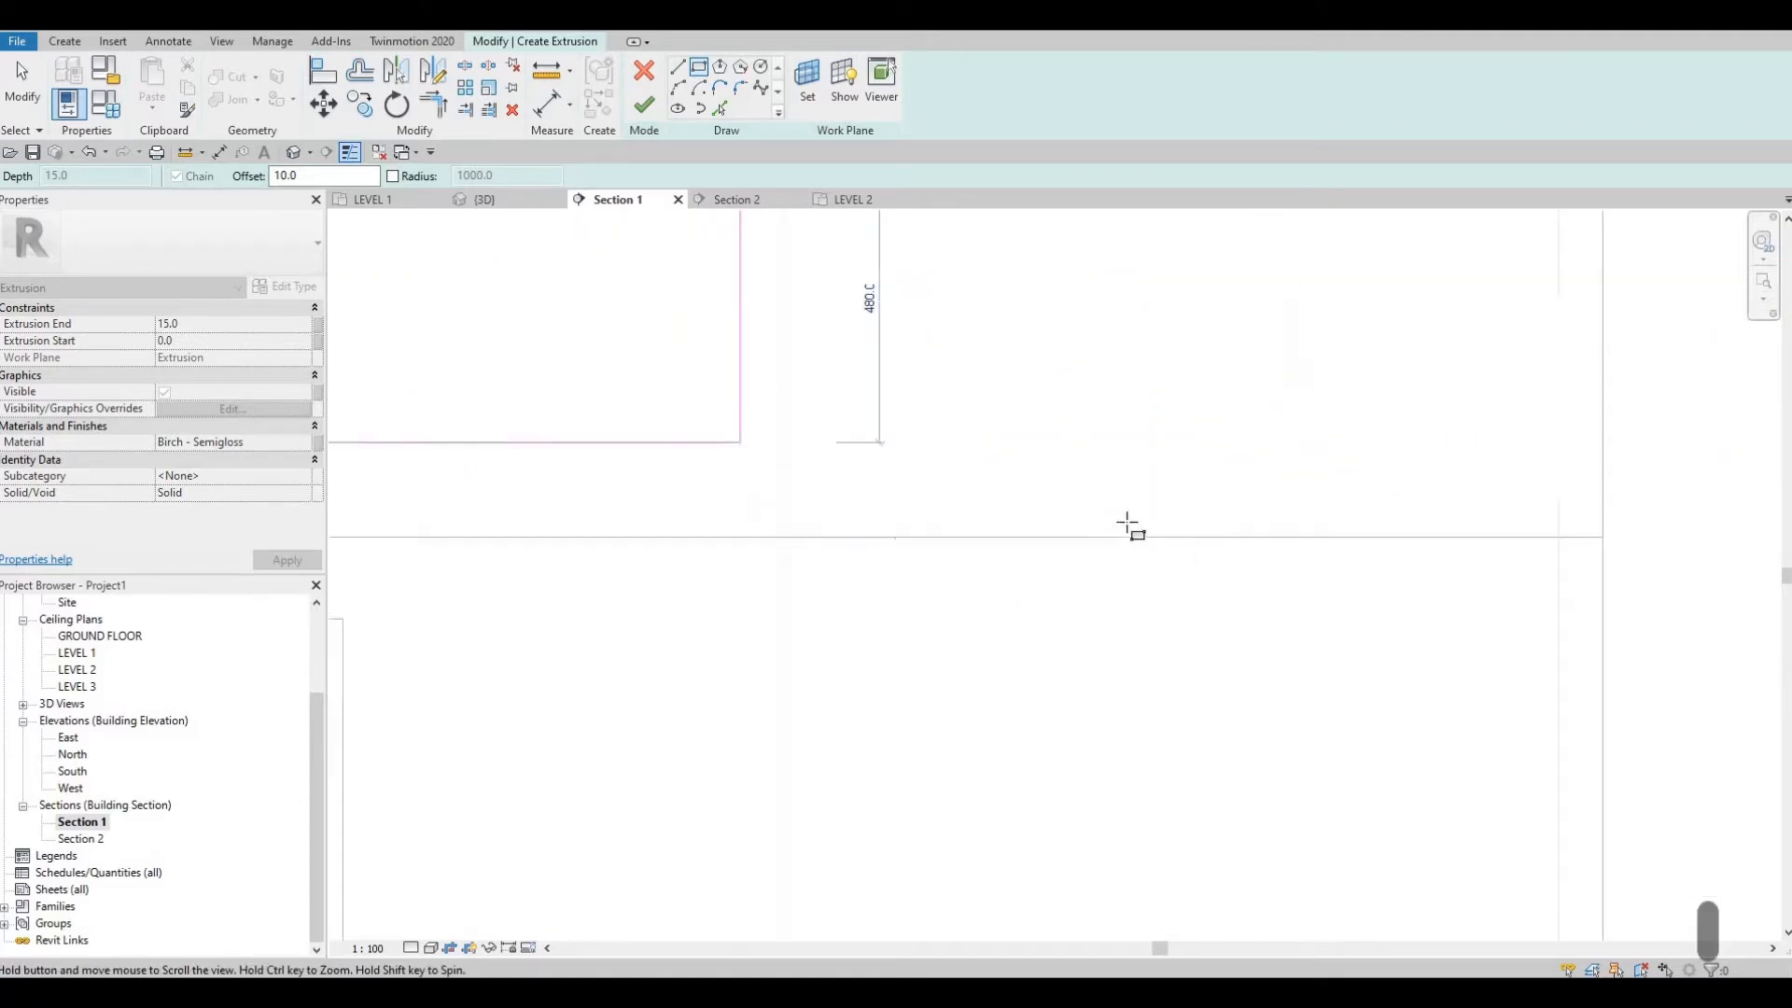
pyautogui.moveTo(1571, 544); pyautogui.dragTo(1053, 552, button='middle')
pyautogui.scroll(2, 1059, 559)
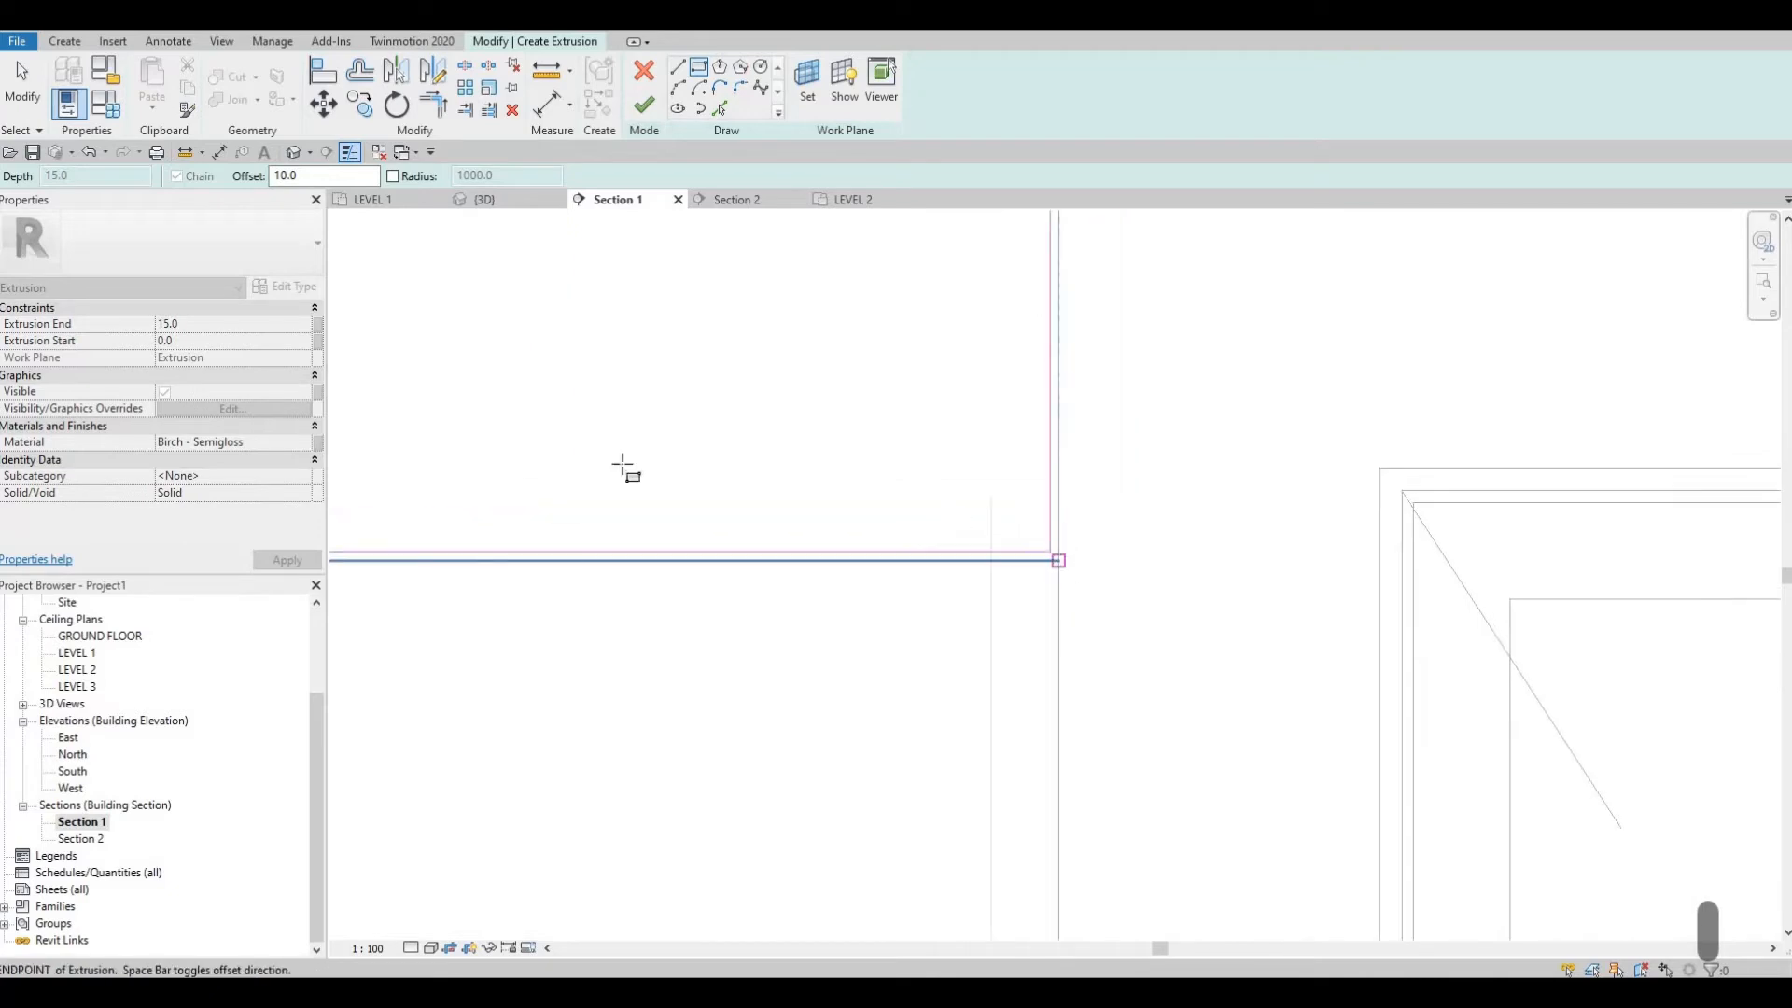
pyautogui.moveTo(622, 464); pyautogui.dragTo(848, 460, button='middle')
pyautogui.scroll(-5, 858, 466)
pyautogui.press('Escape')
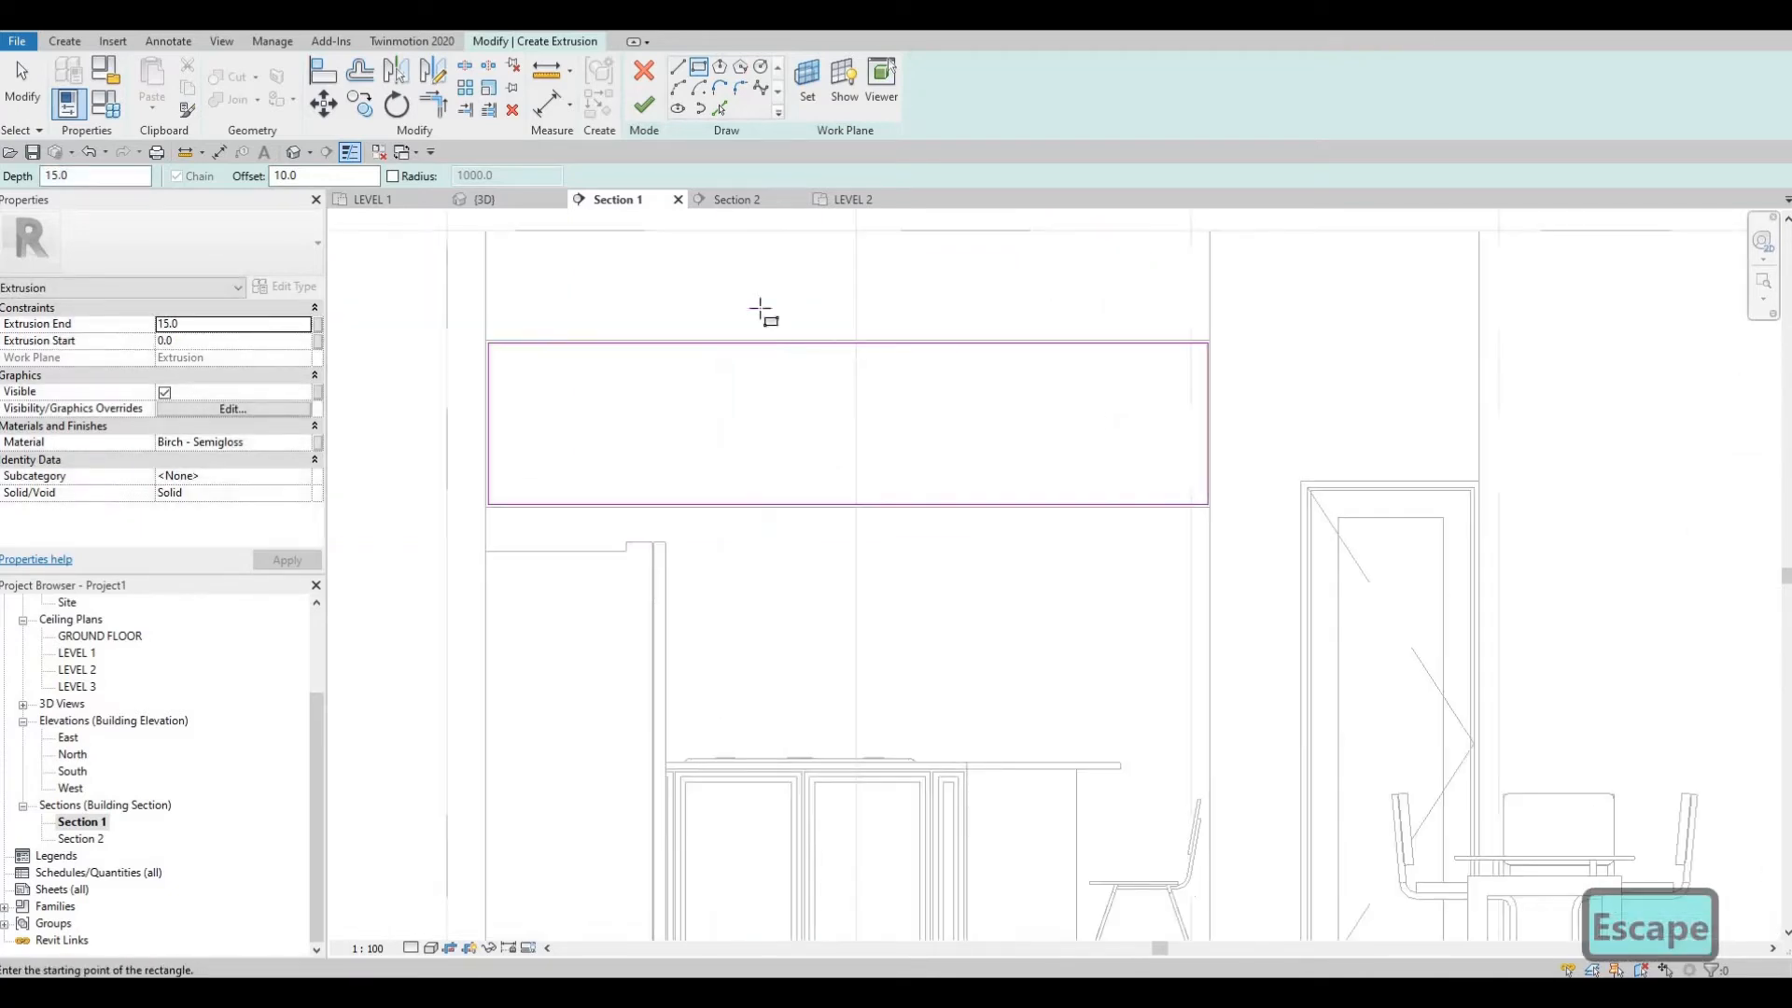
# Step: Draw a vertical divider line between the midpoints of the sketched rectangle's top and bottom edges
pyautogui.click(677, 66)
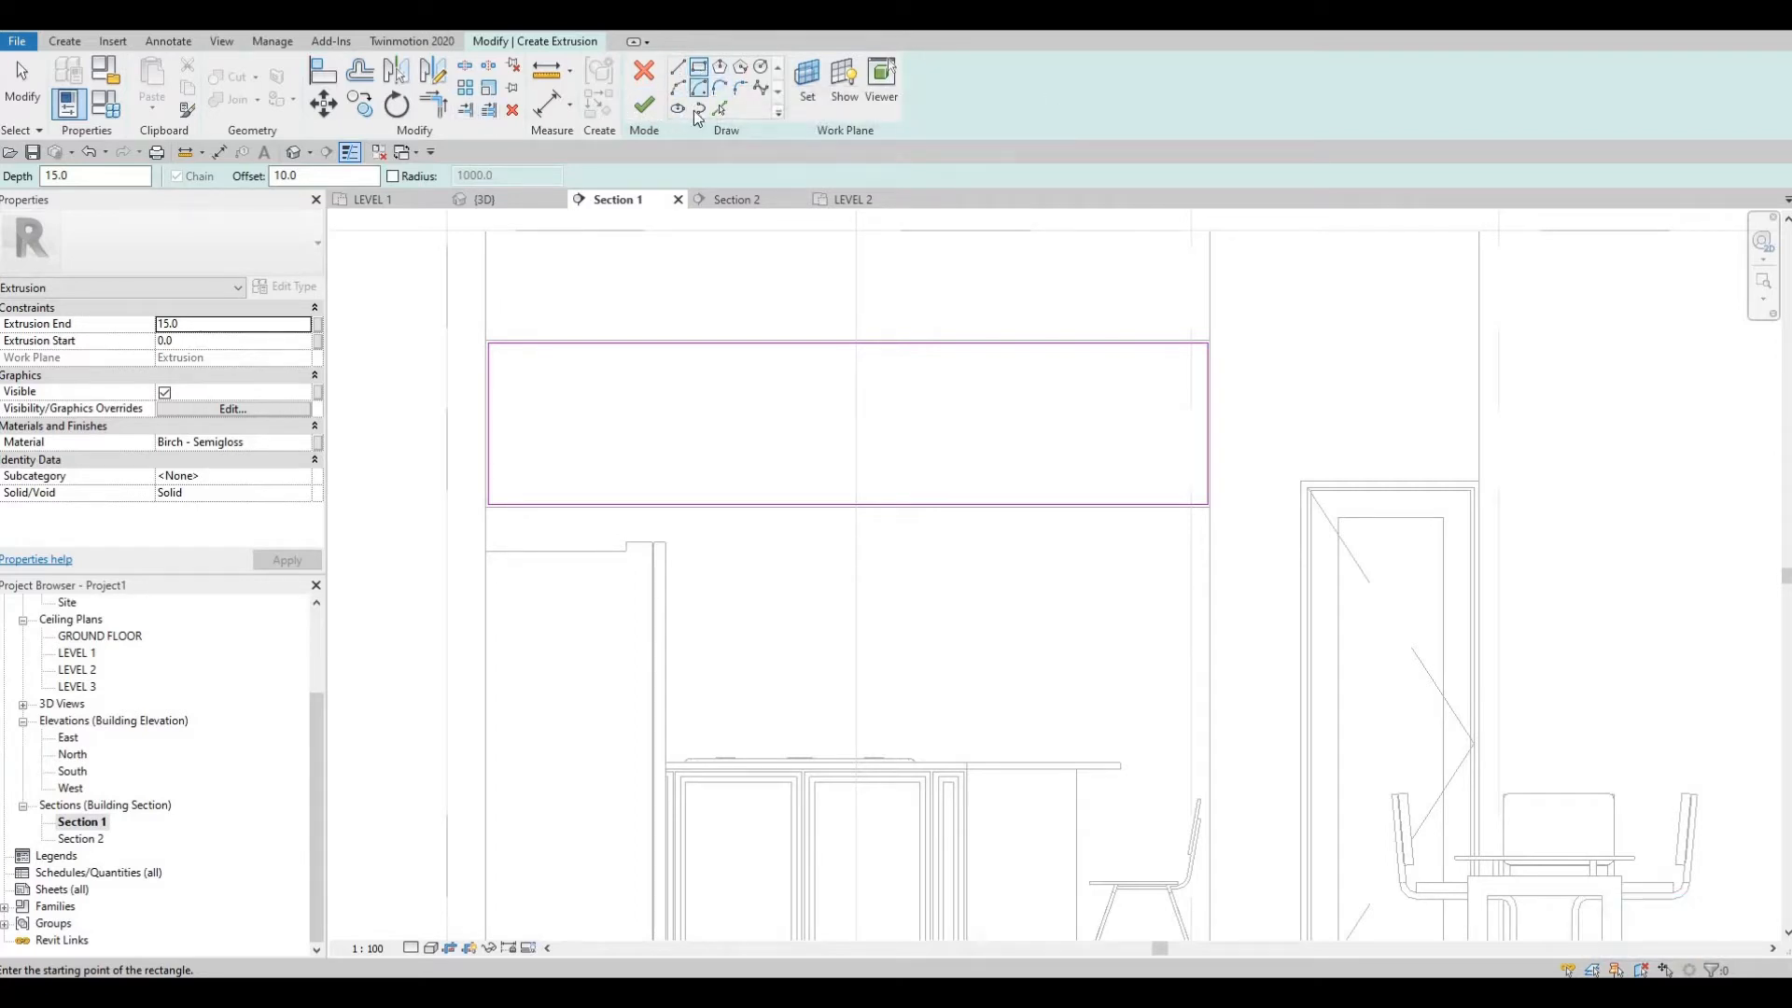
pyautogui.scroll(1, 843, 346)
pyautogui.click(843, 345)
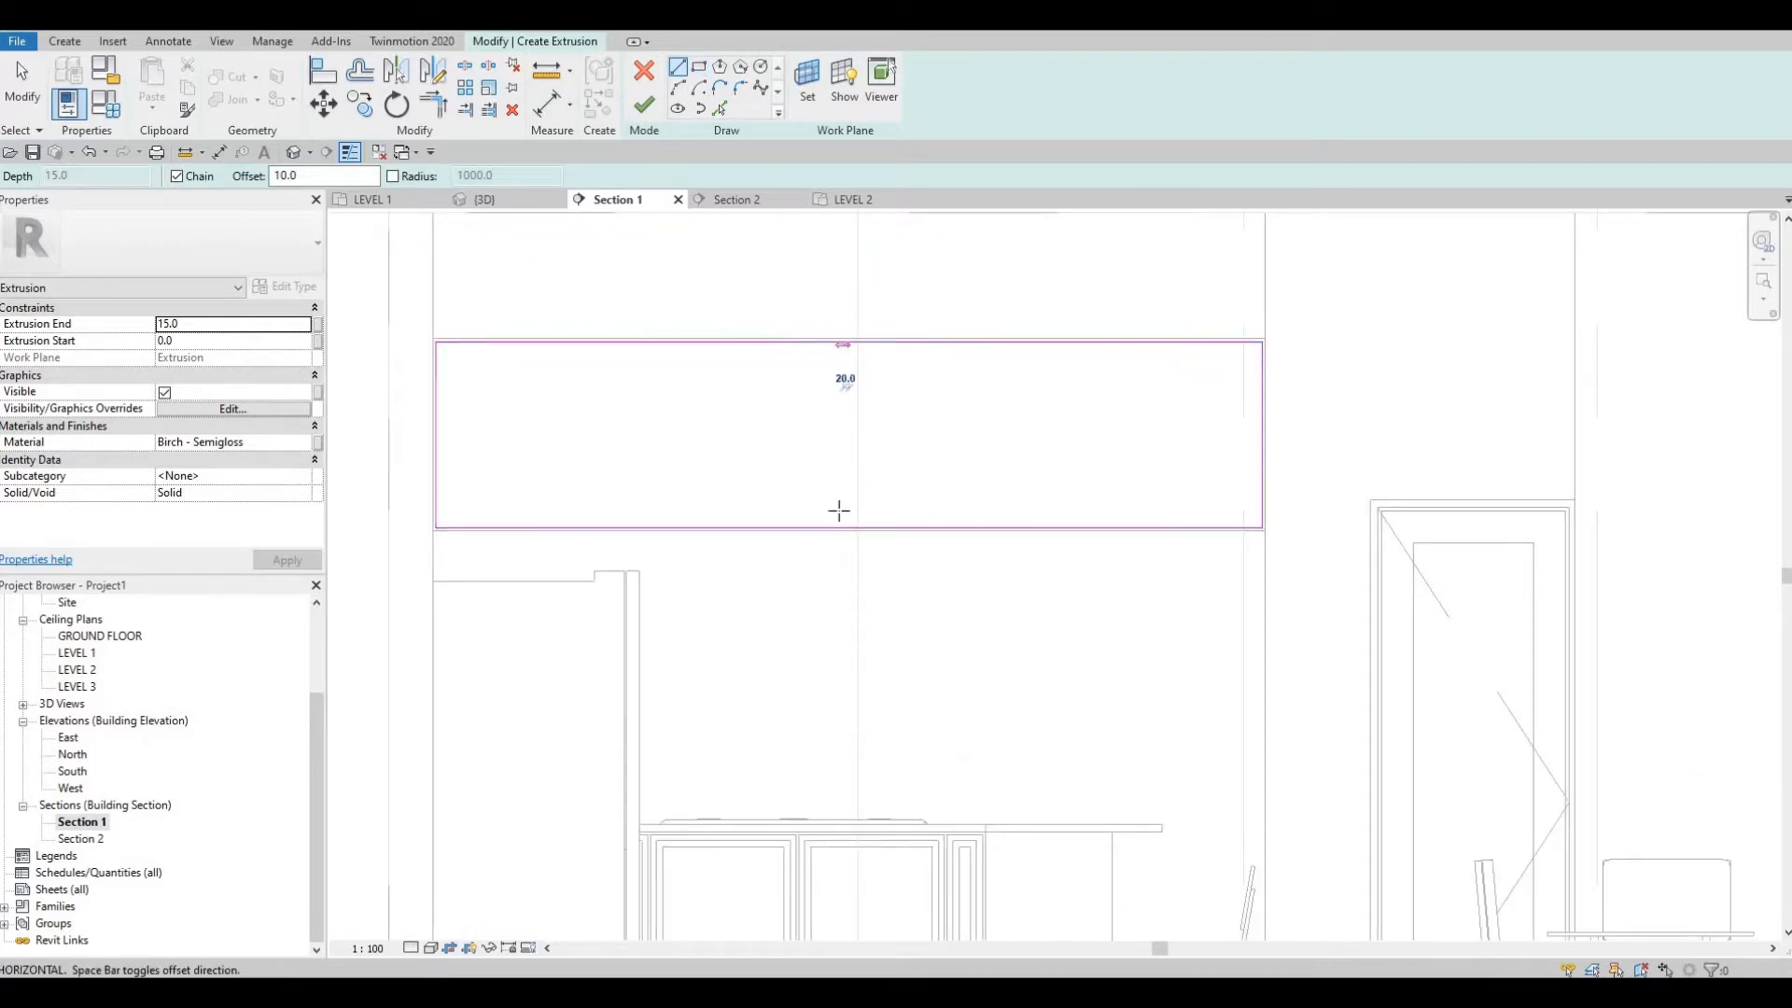
pyautogui.click(847, 525)
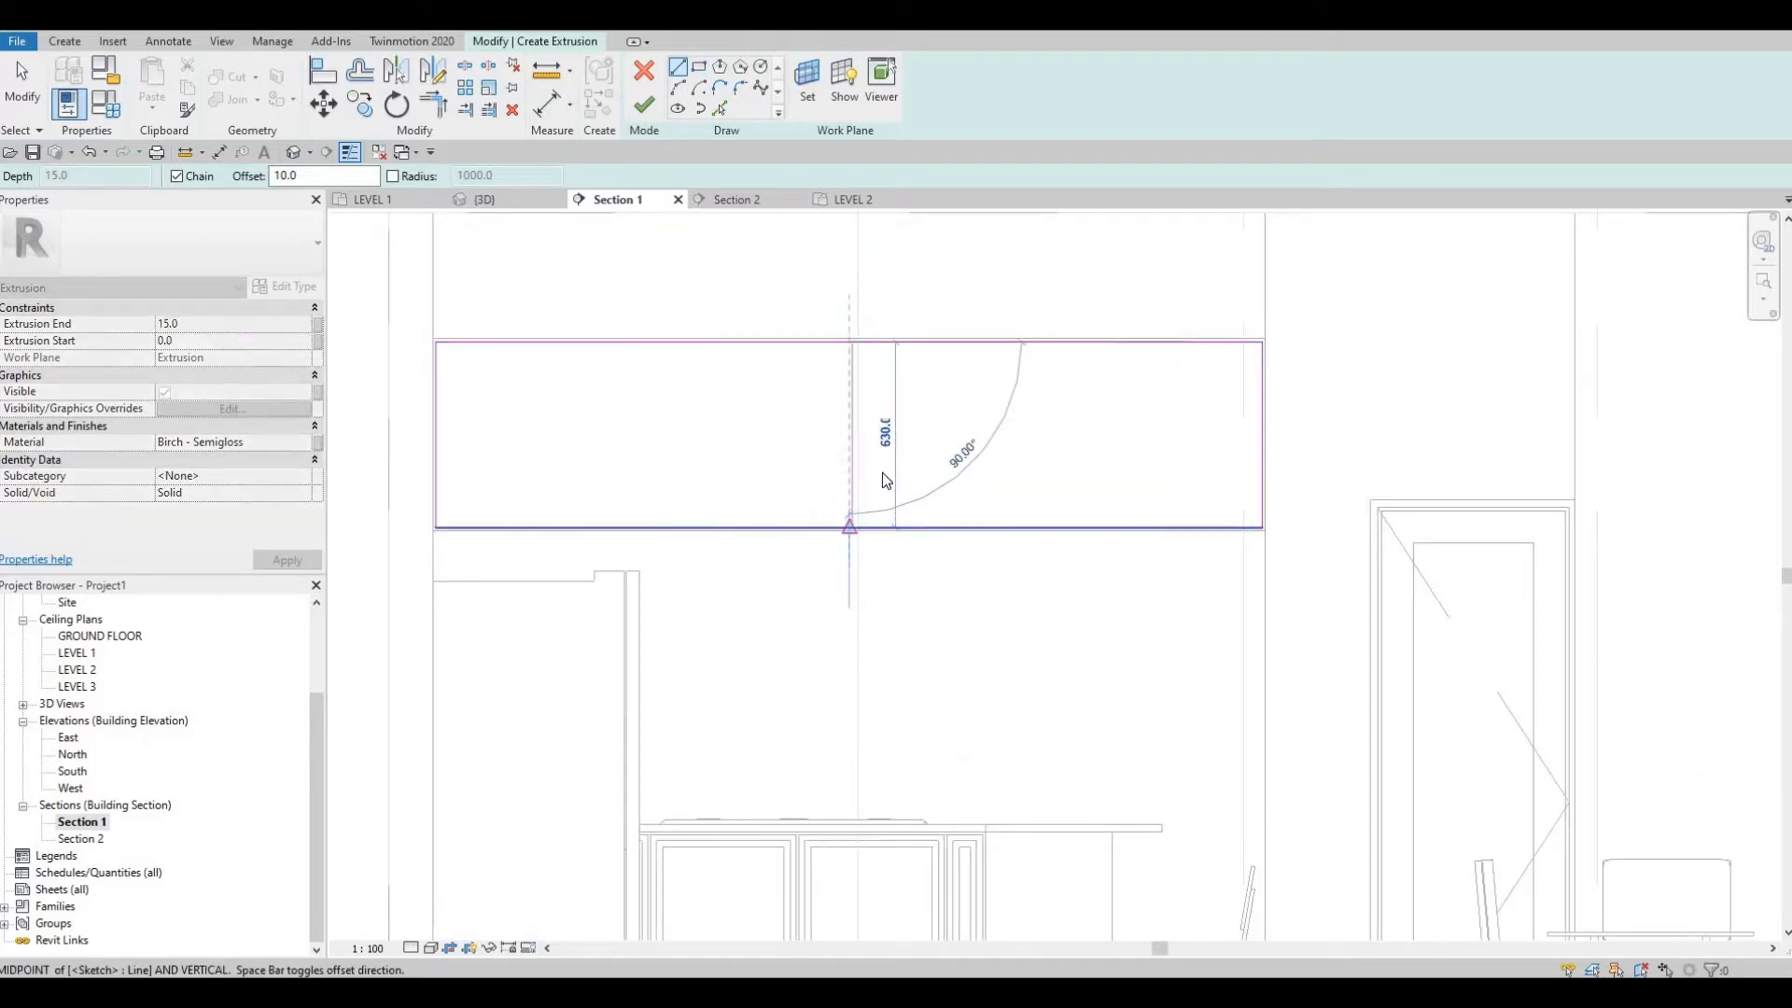
pyautogui.press('Escape')
pyautogui.press('Escape')
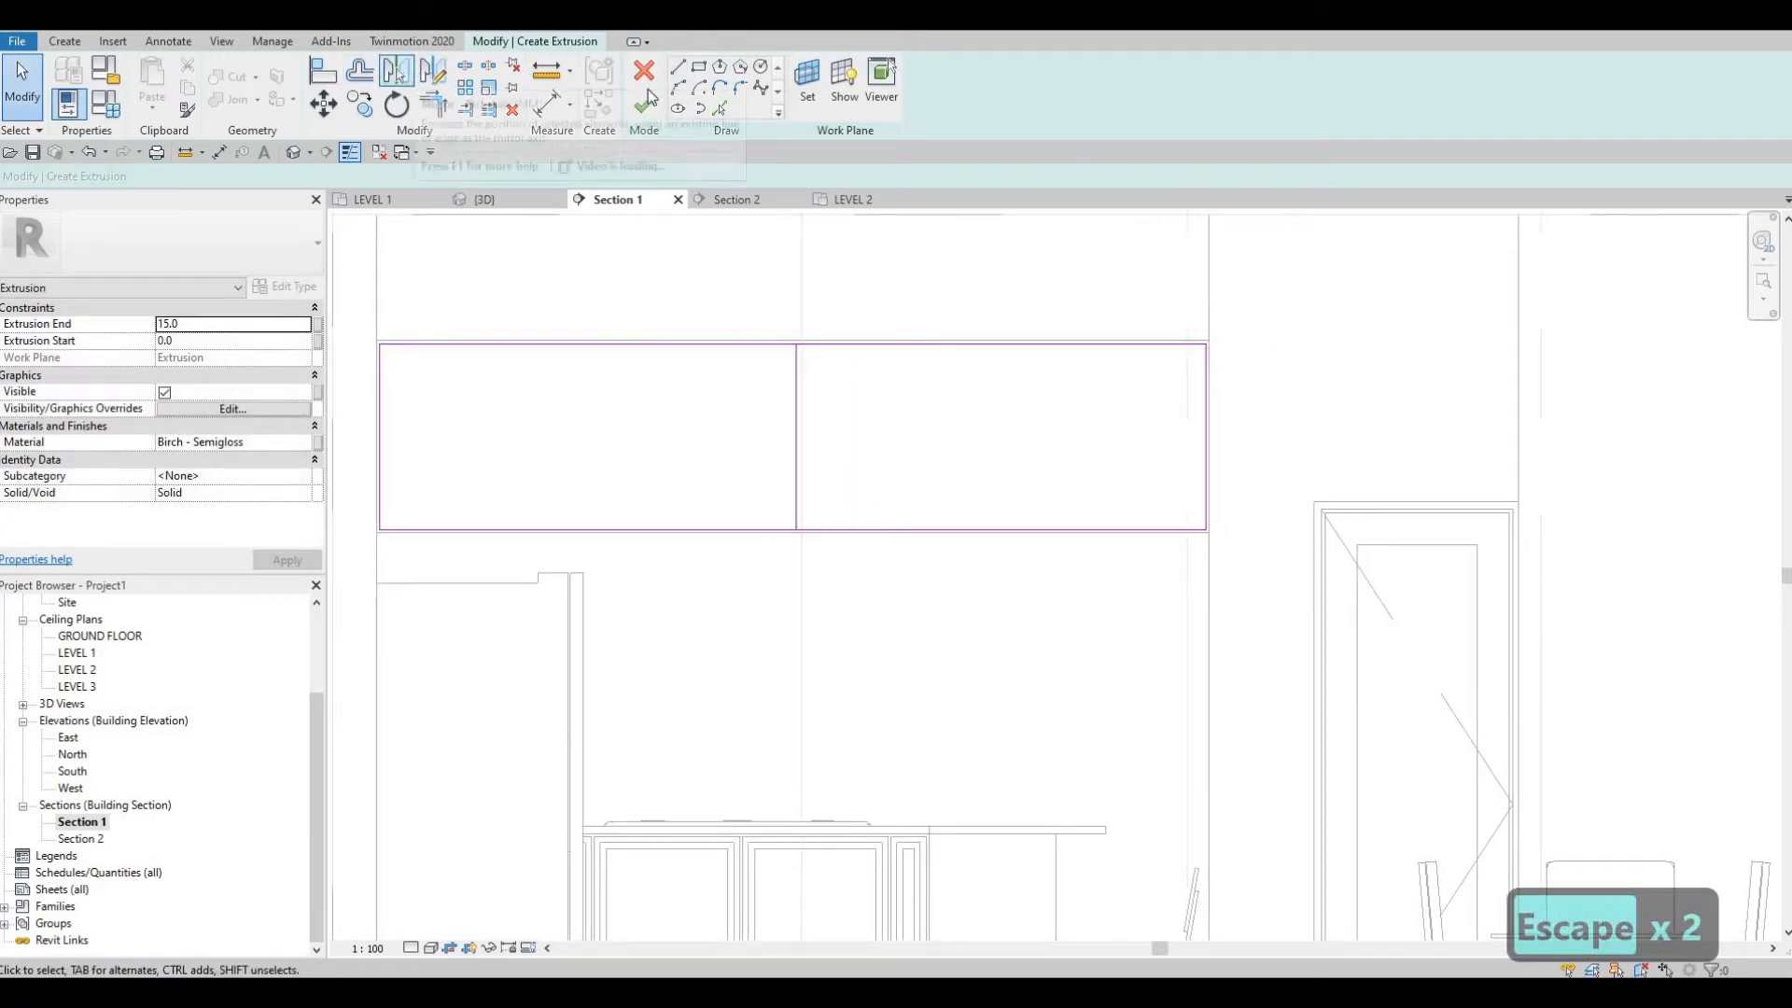
# Step: Draw a second full-height vertical divider line about 460 mm left of the middle divider, with zero offset
pyautogui.click(678, 67)
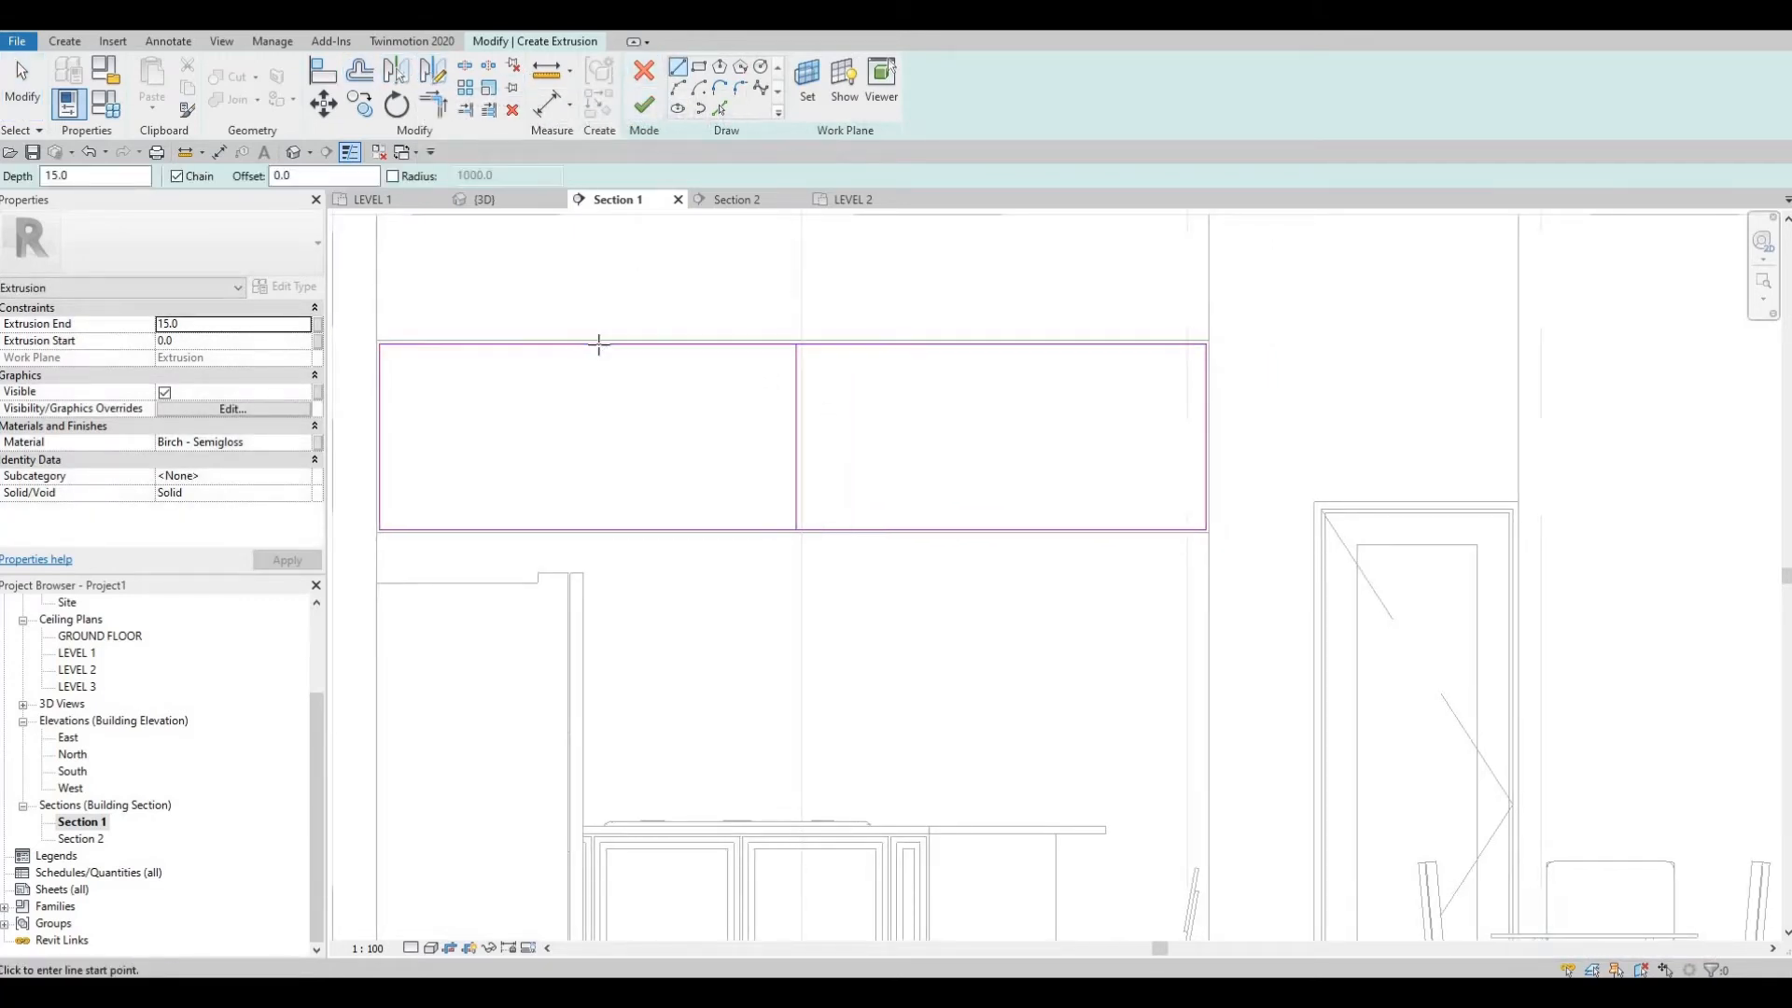
pyautogui.scroll(-2, 631, 424)
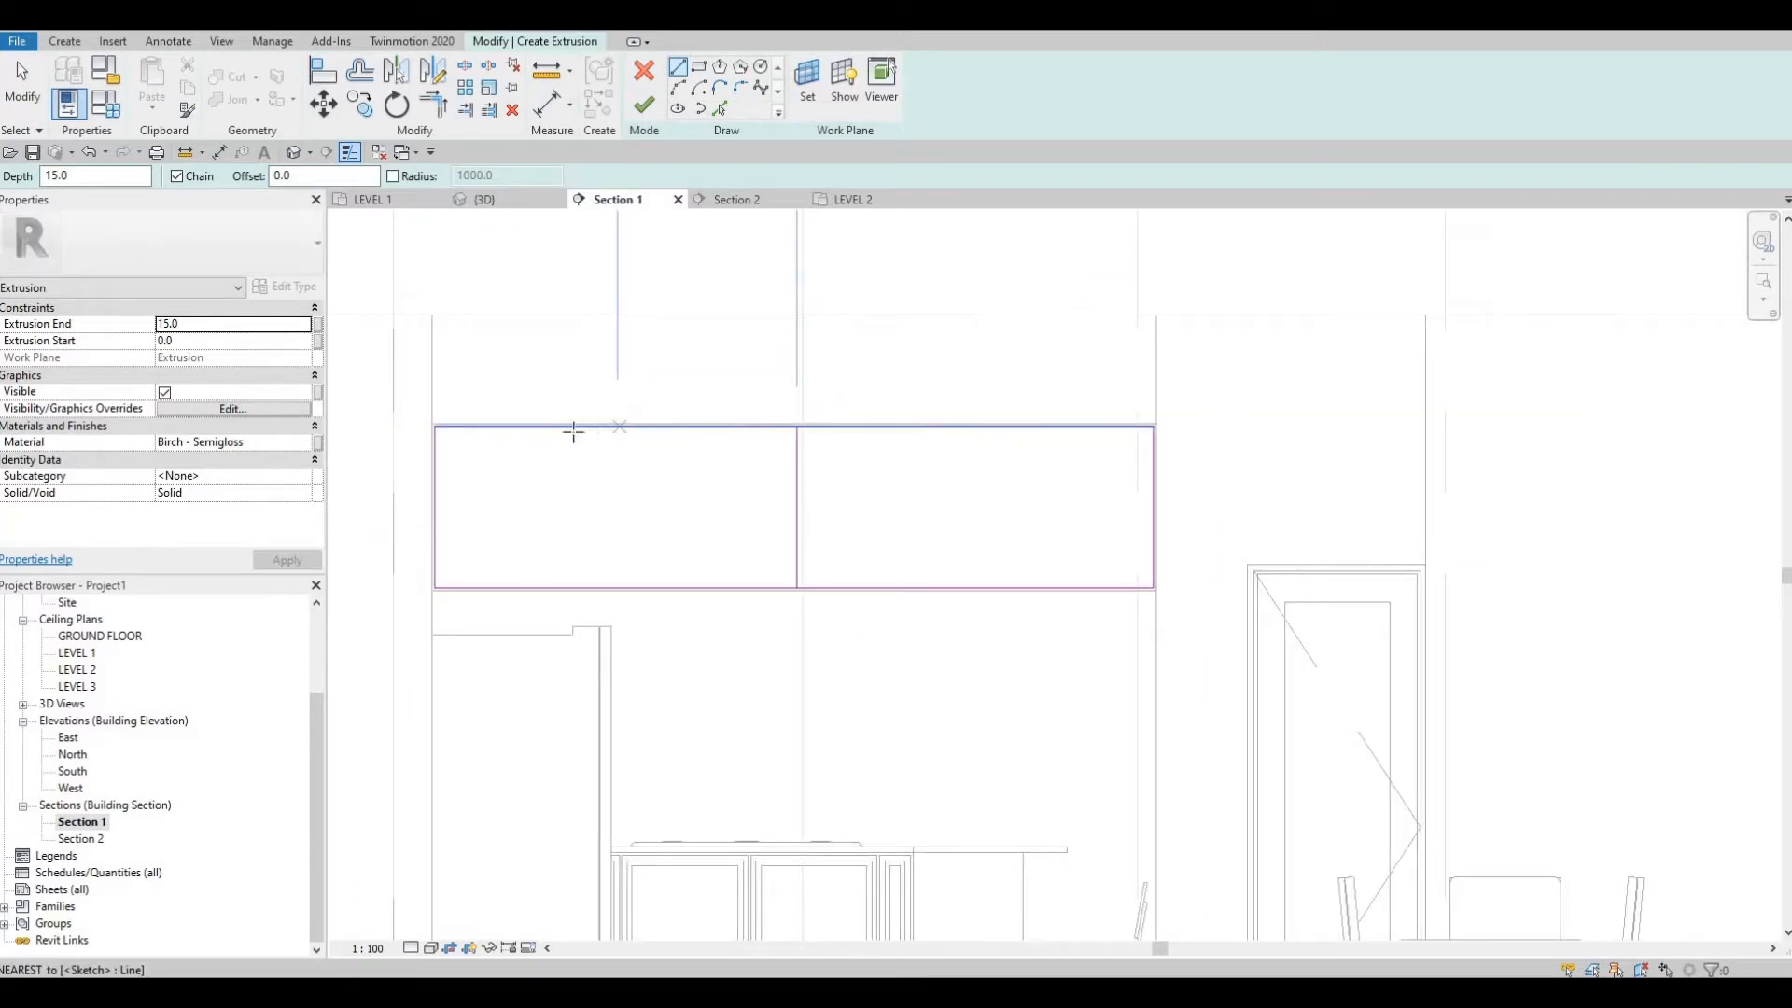
pyautogui.click(678, 426)
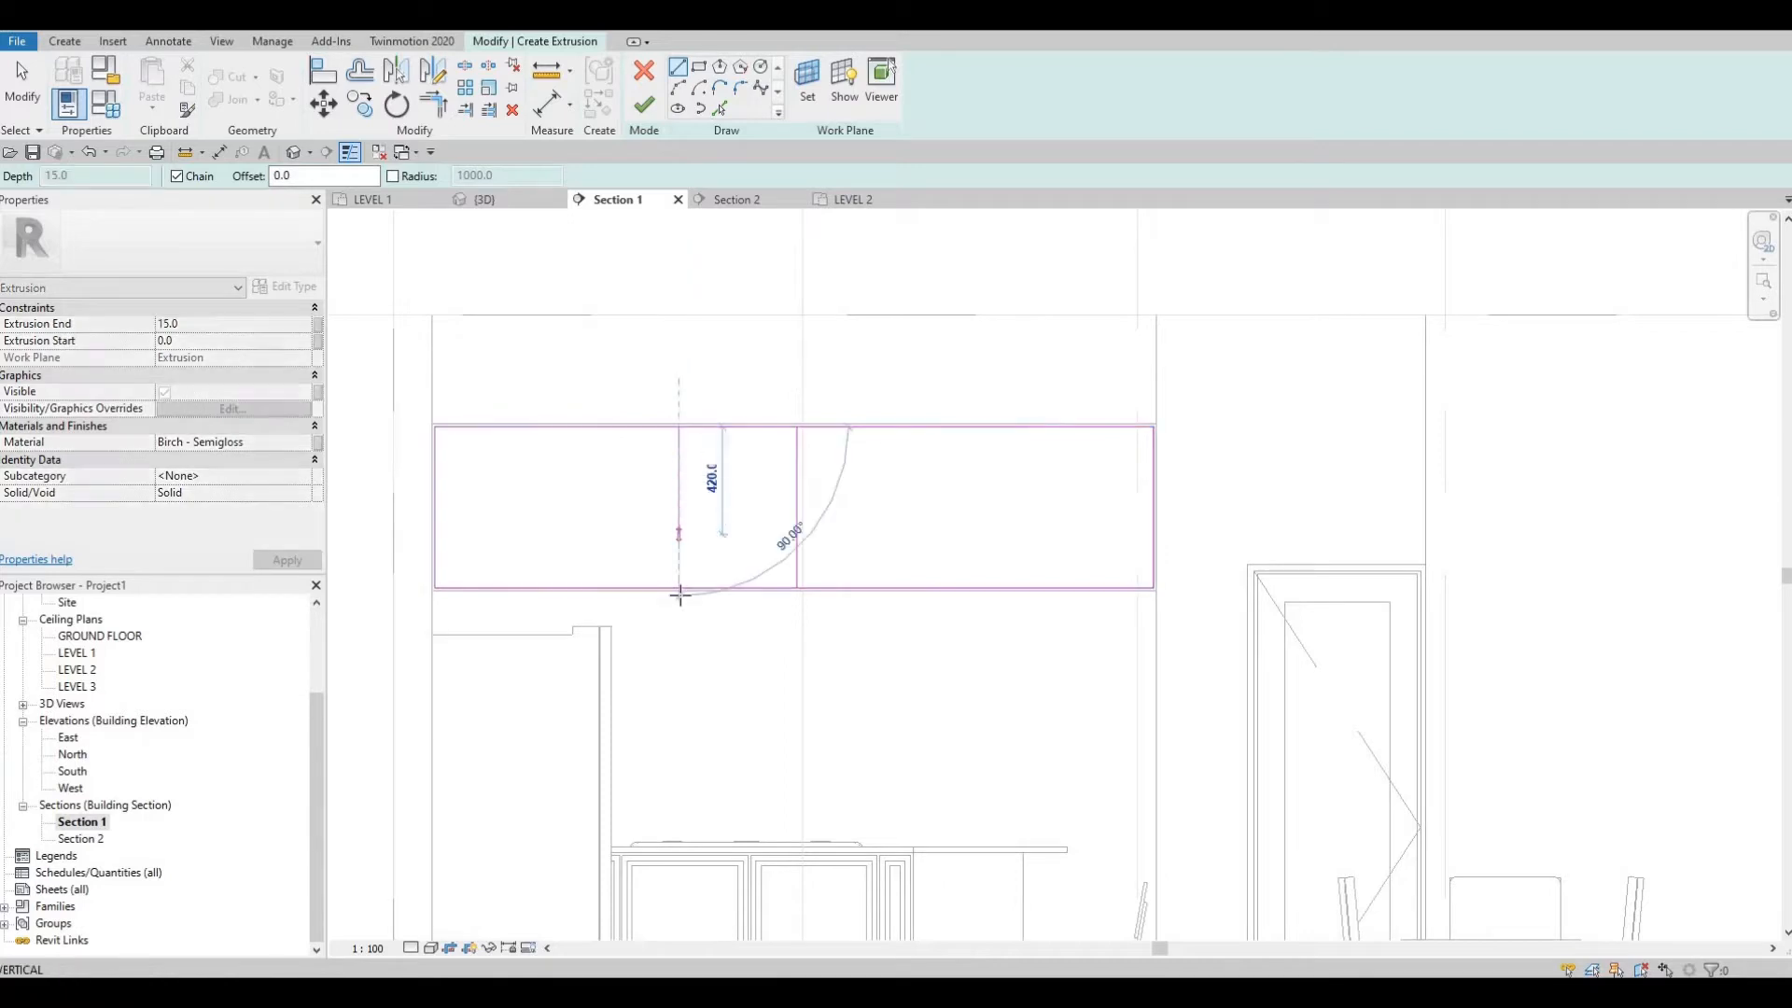
pyautogui.click(690, 535)
pyautogui.press('Escape')
pyautogui.press('Escape')
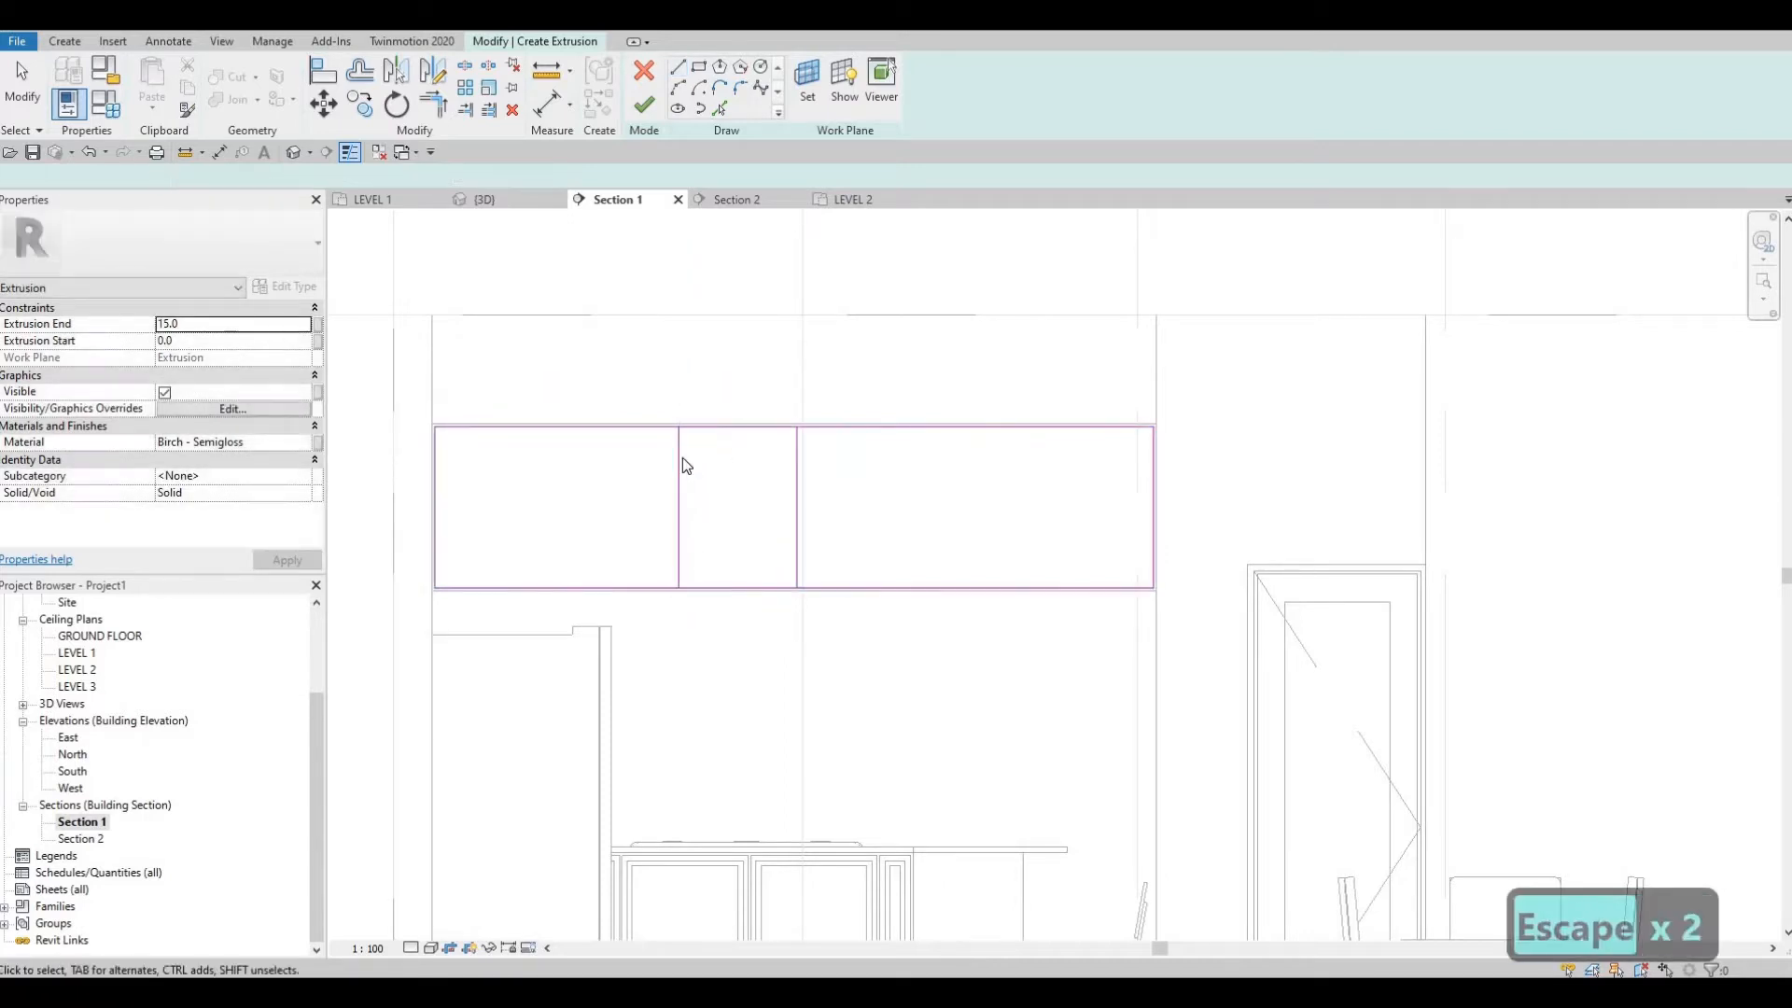
# Step: Set the distance between the second divider line and the middle divider to 450 mm
pyautogui.click(740, 383)
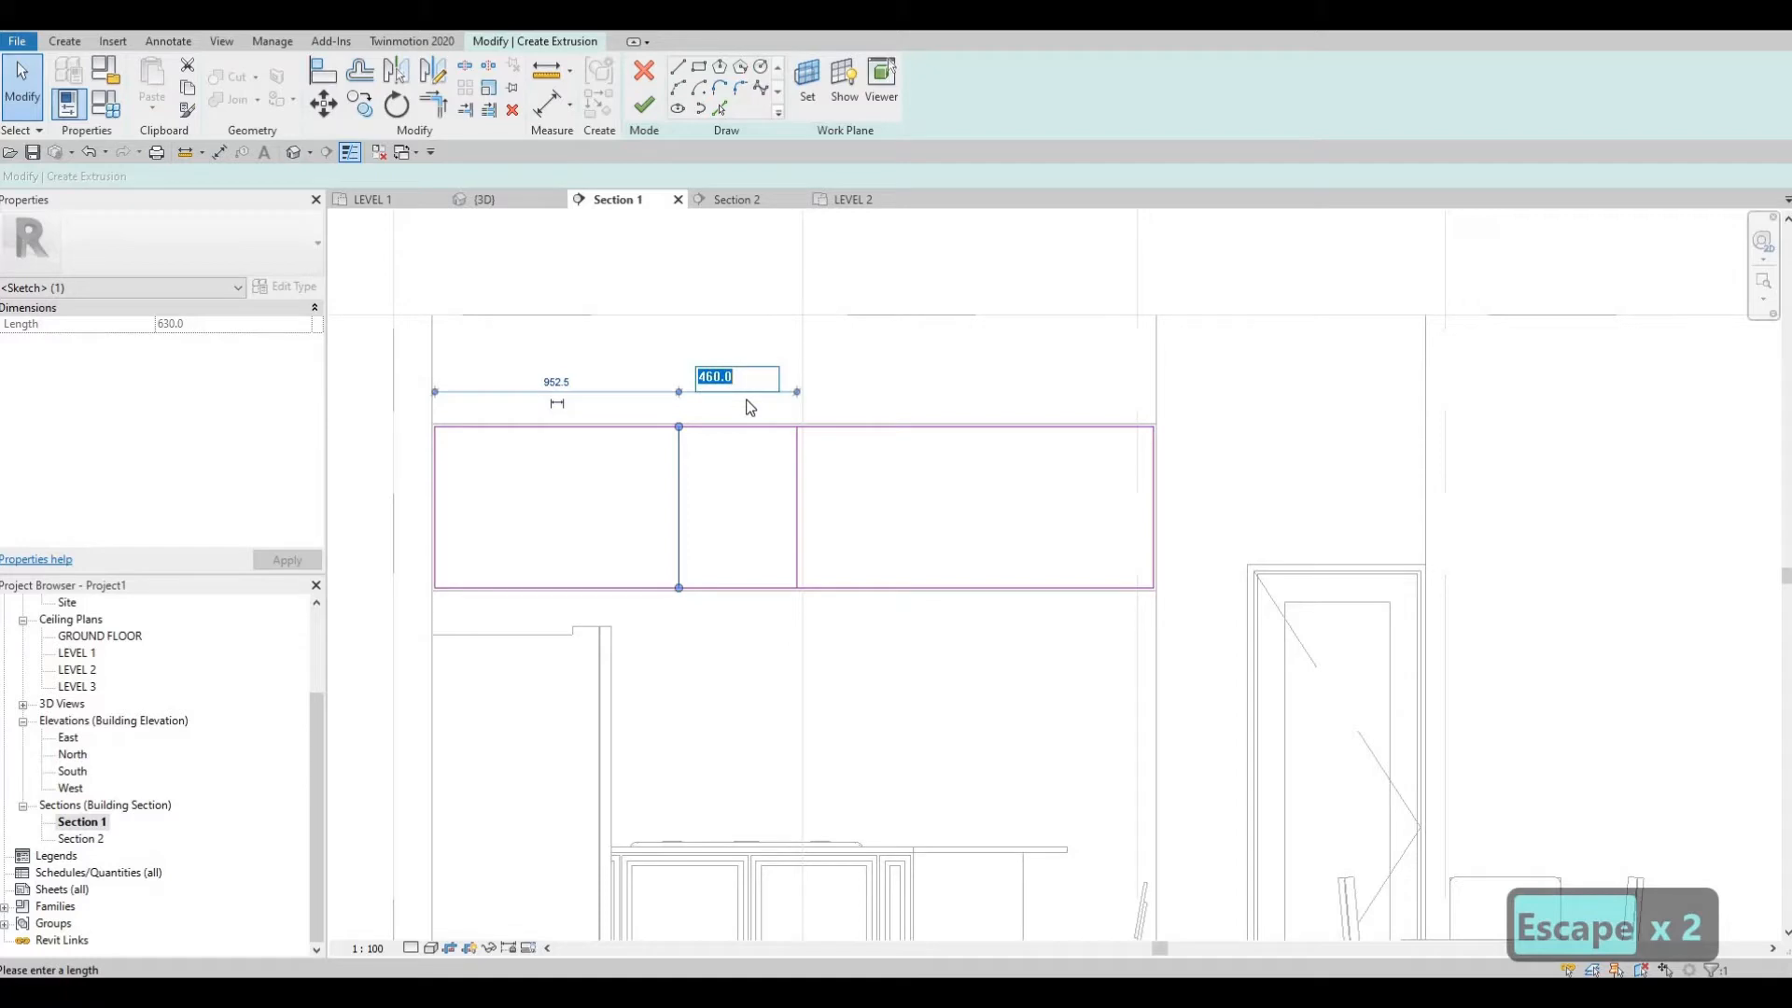
pyautogui.write('450')
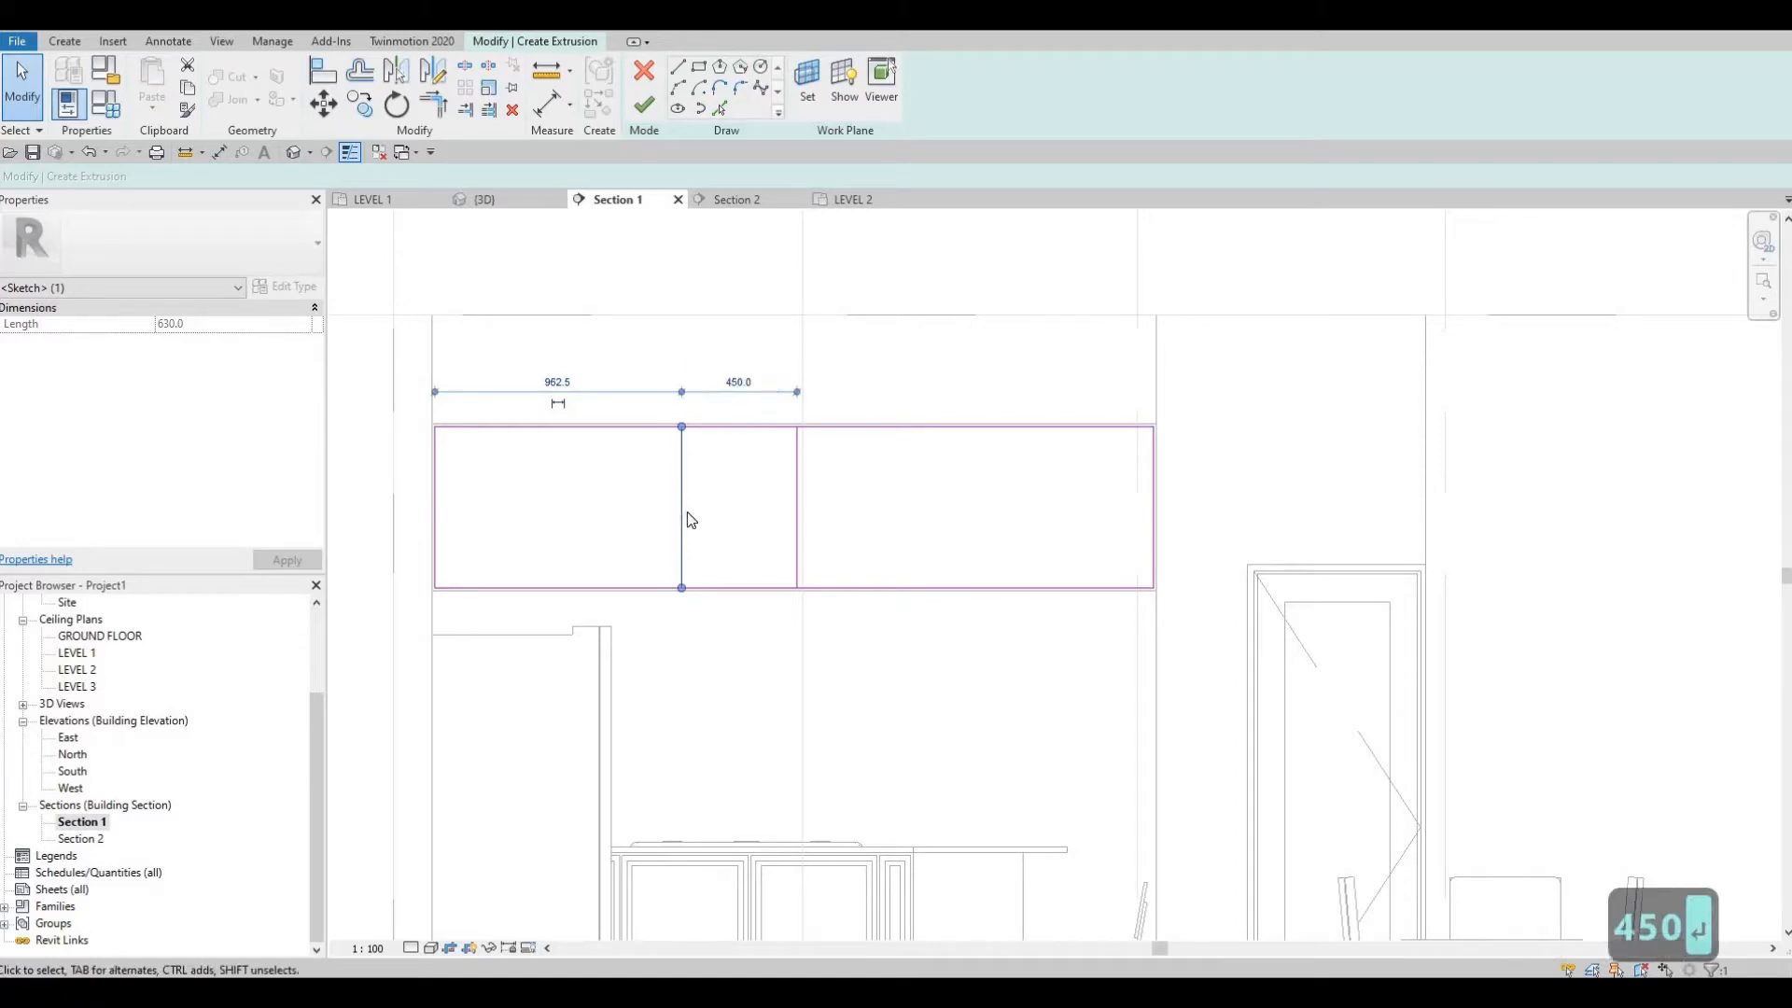
pyautogui.press('Return')
# Step: Copy the second divider line 450 mm to the left along the top edge of the box
pyautogui.click(681, 479)
pyautogui.click(360, 104)
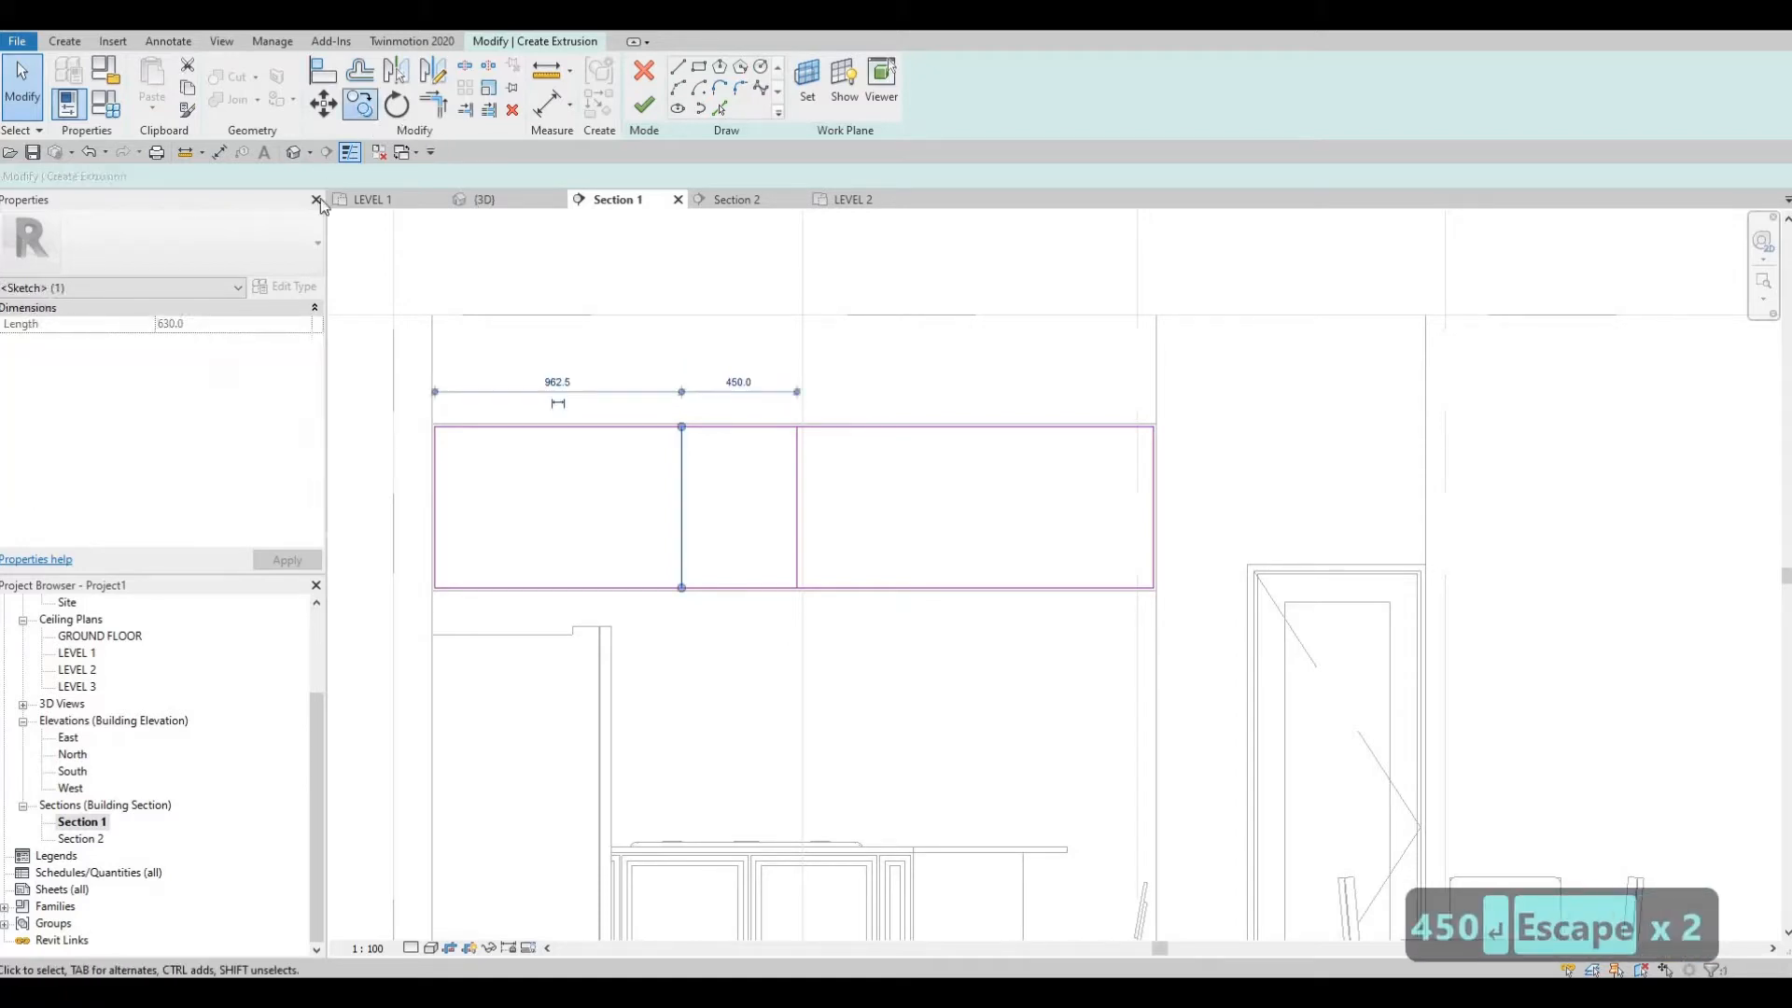
pyautogui.click(683, 424)
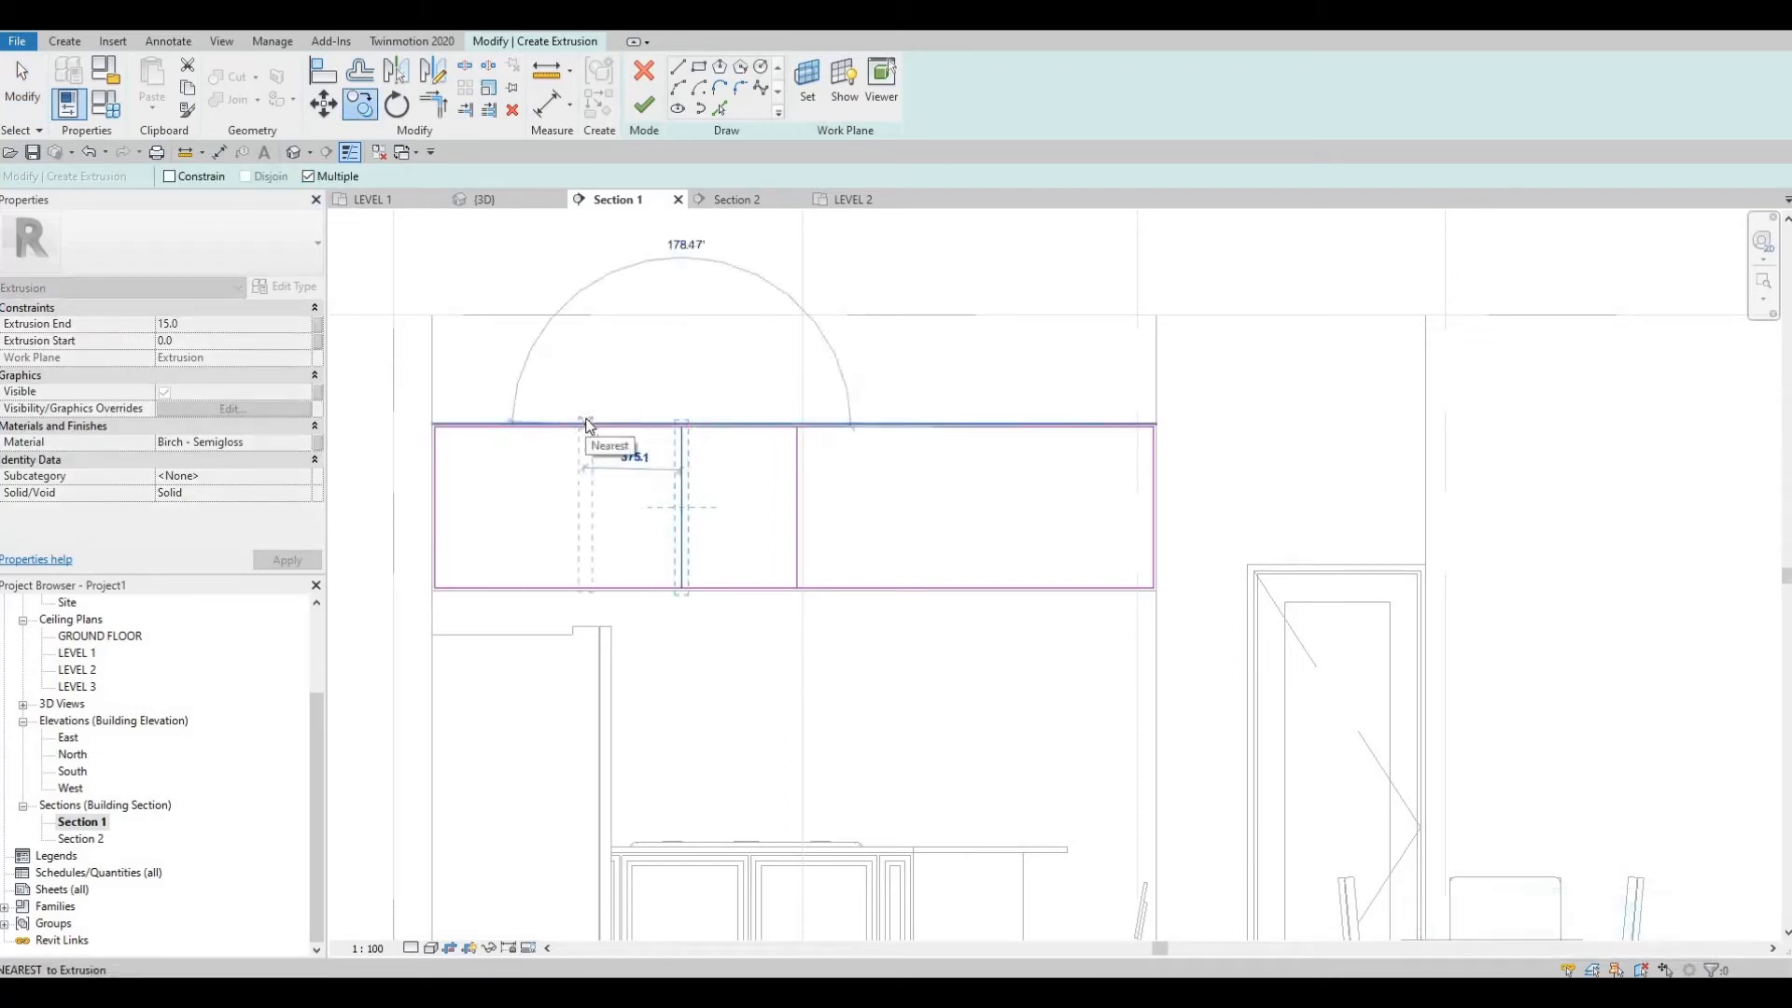
pyautogui.write('450')
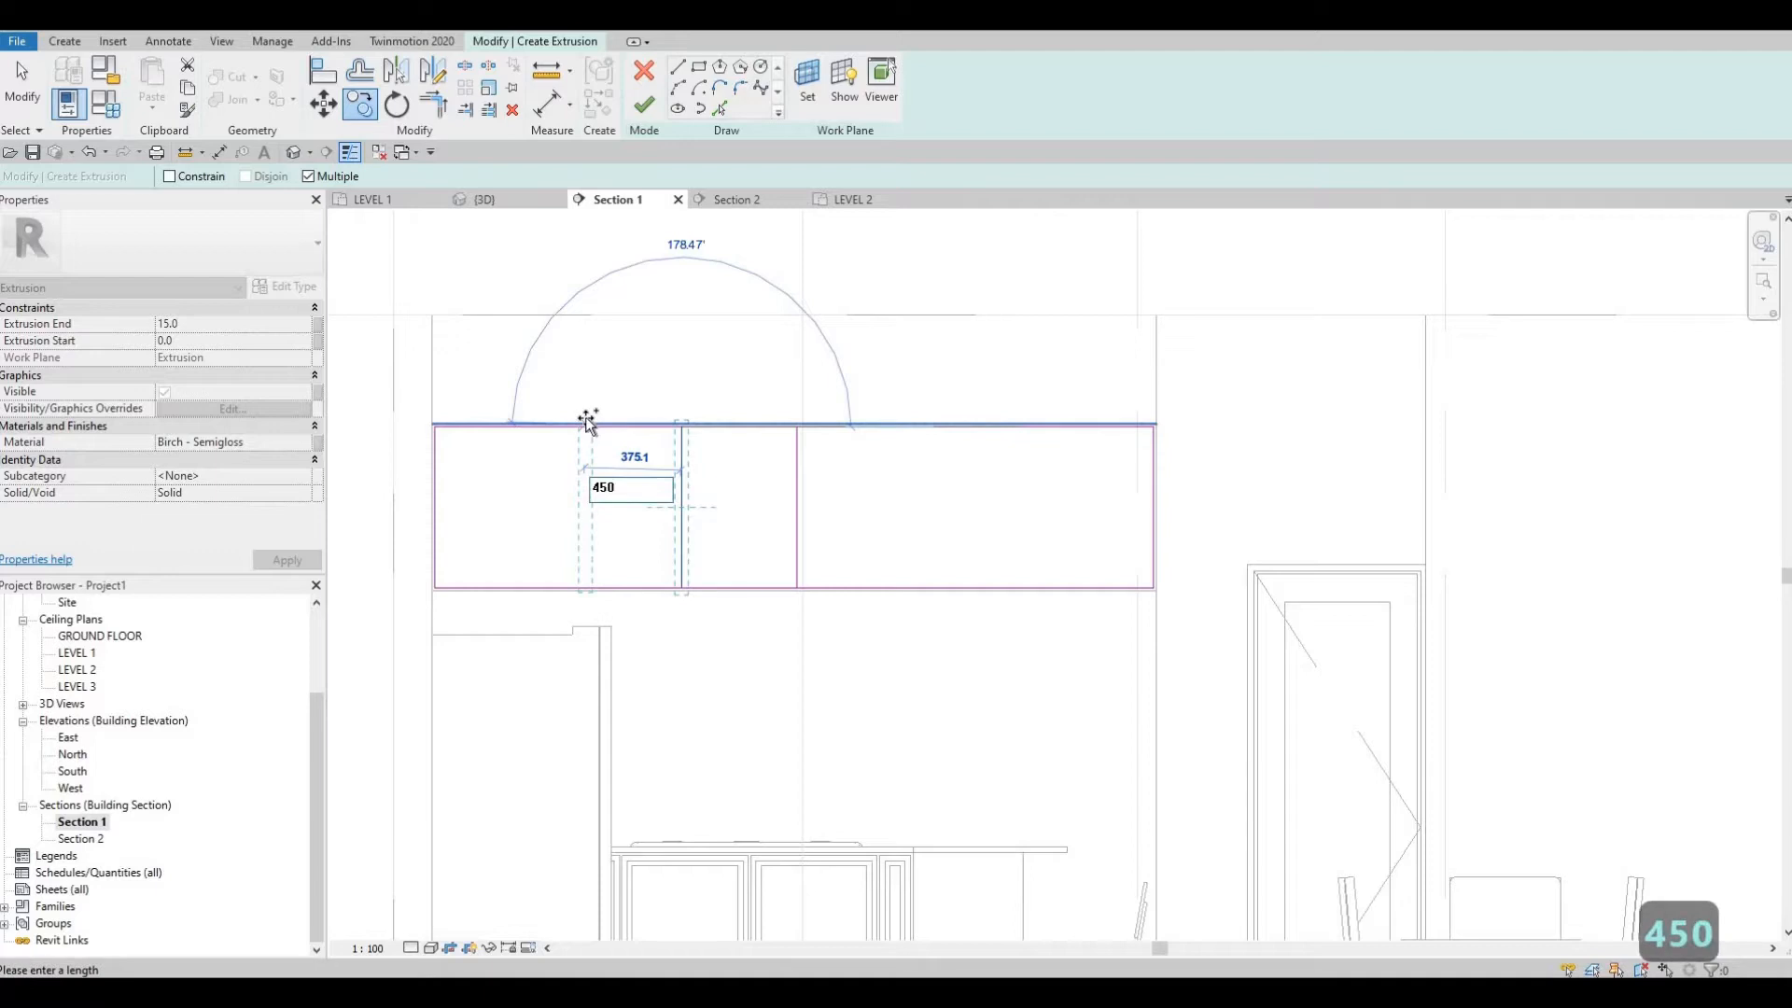
pyautogui.press('Return')
pyautogui.press('Escape')
pyautogui.press('Escape')
pyautogui.scroll(-1, 880, 491)
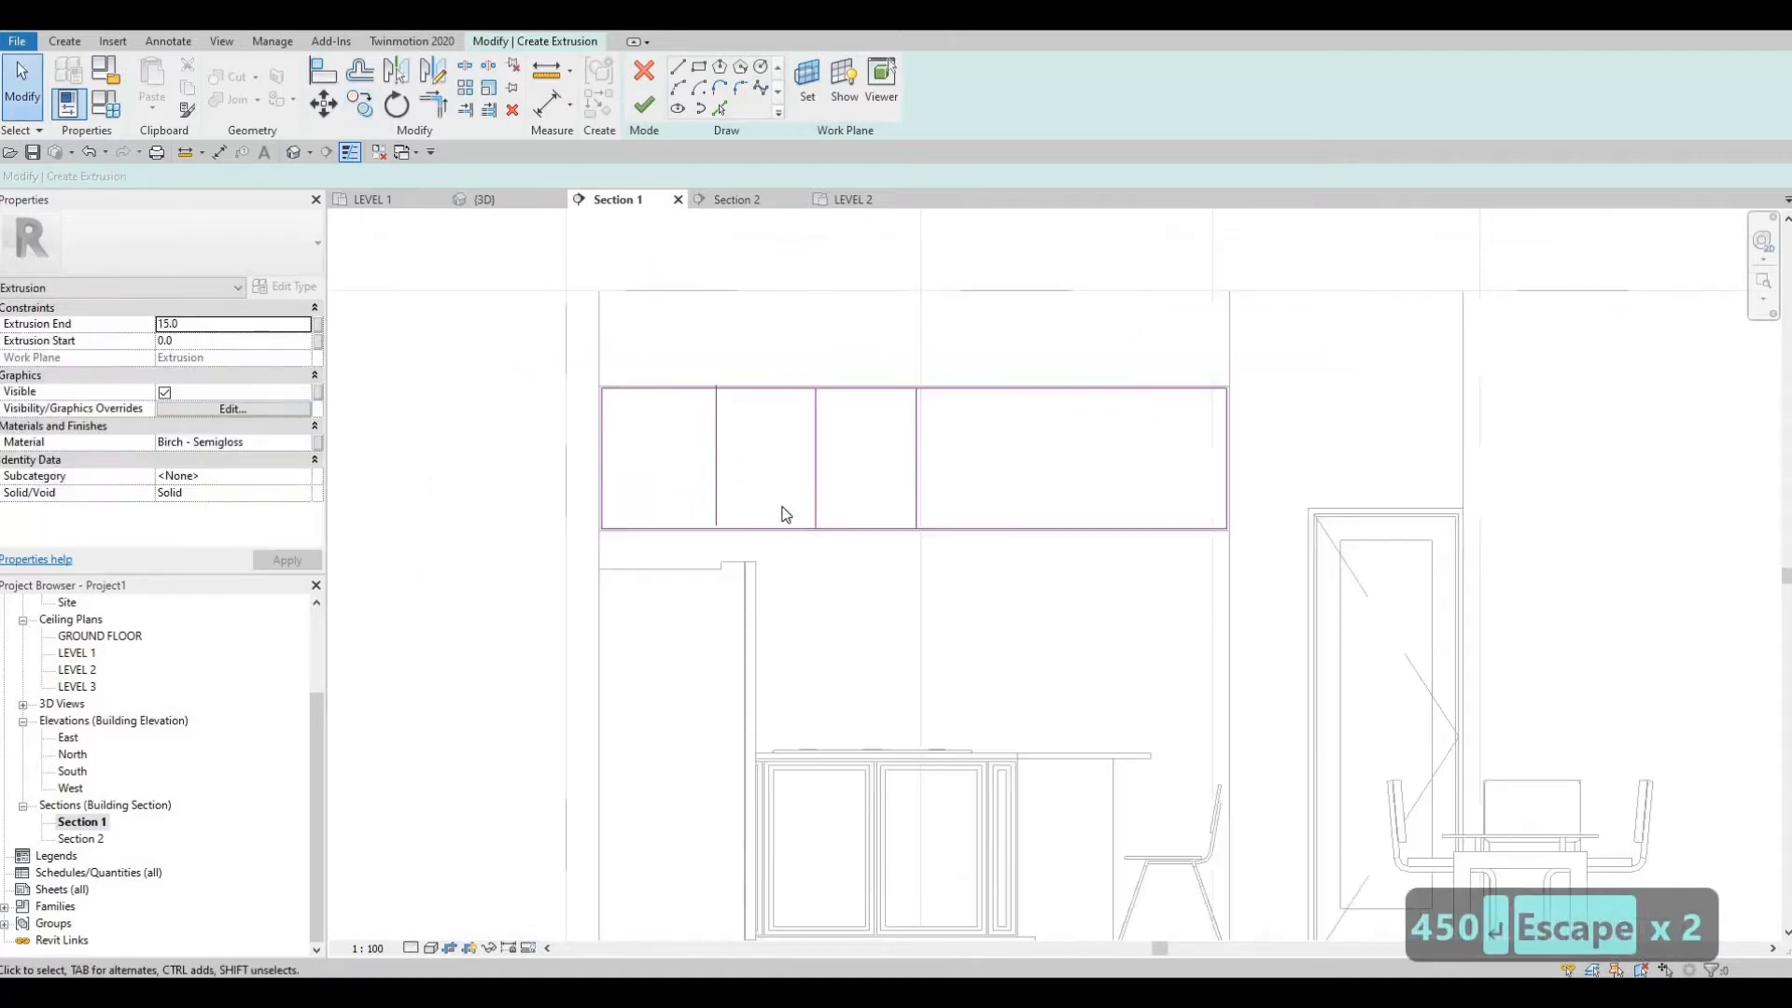
# Step: Extend the lower end of the copied divider line down to the sketched rectangle's bottom edge
pyautogui.scroll(3, 746, 511)
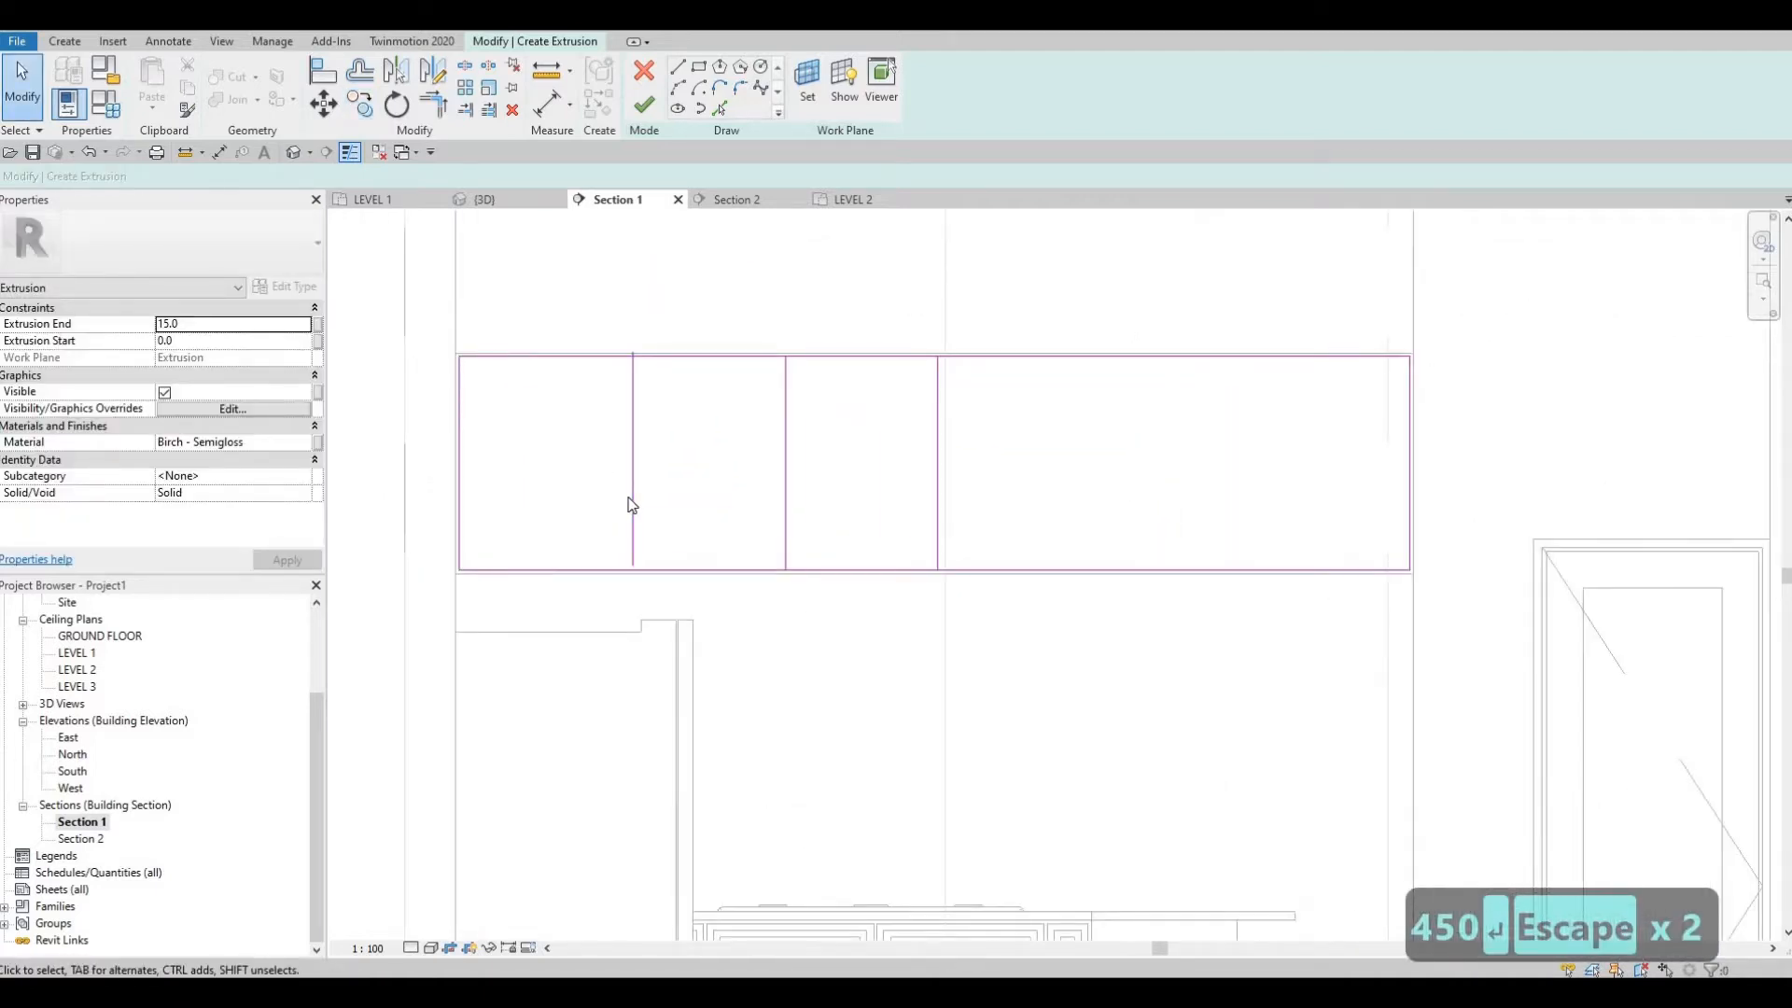
pyautogui.click(631, 563)
pyautogui.moveTo(633, 566); pyautogui.dragTo(632, 570)
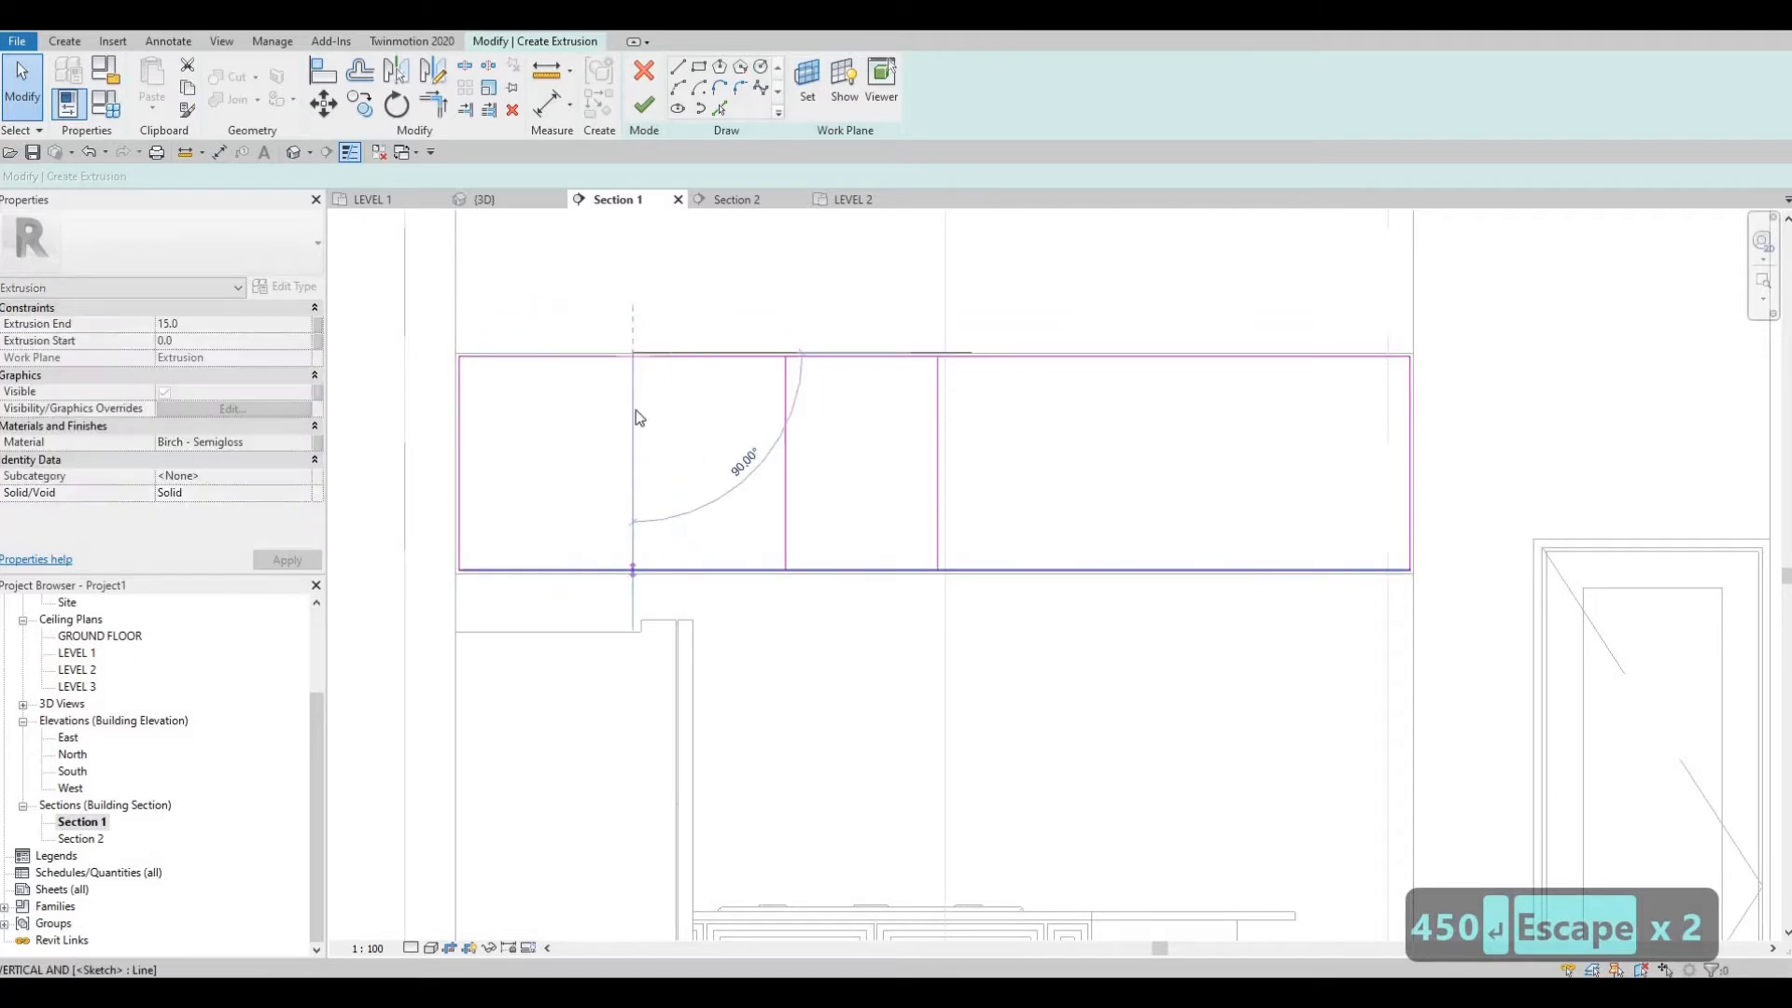
pyautogui.press('Escape')
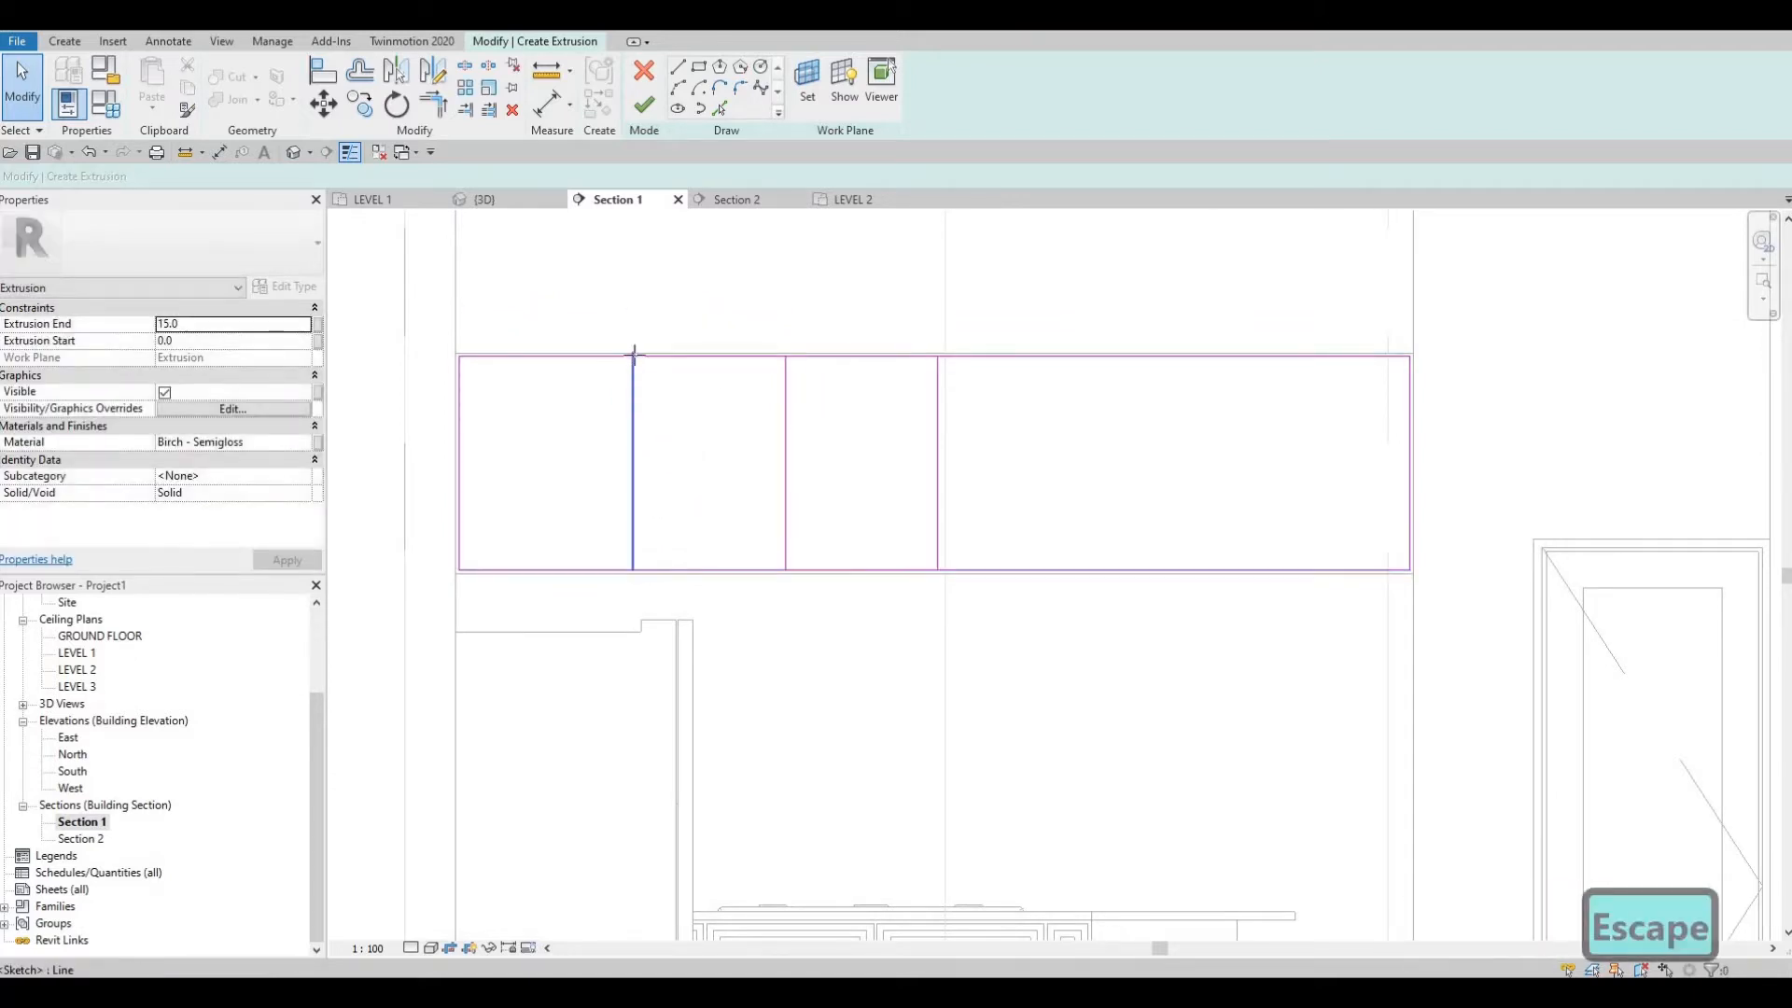
pyautogui.click(633, 374)
pyautogui.press('Escape')
pyautogui.moveTo(705, 424); pyautogui.dragTo(690, 379, button='middle')
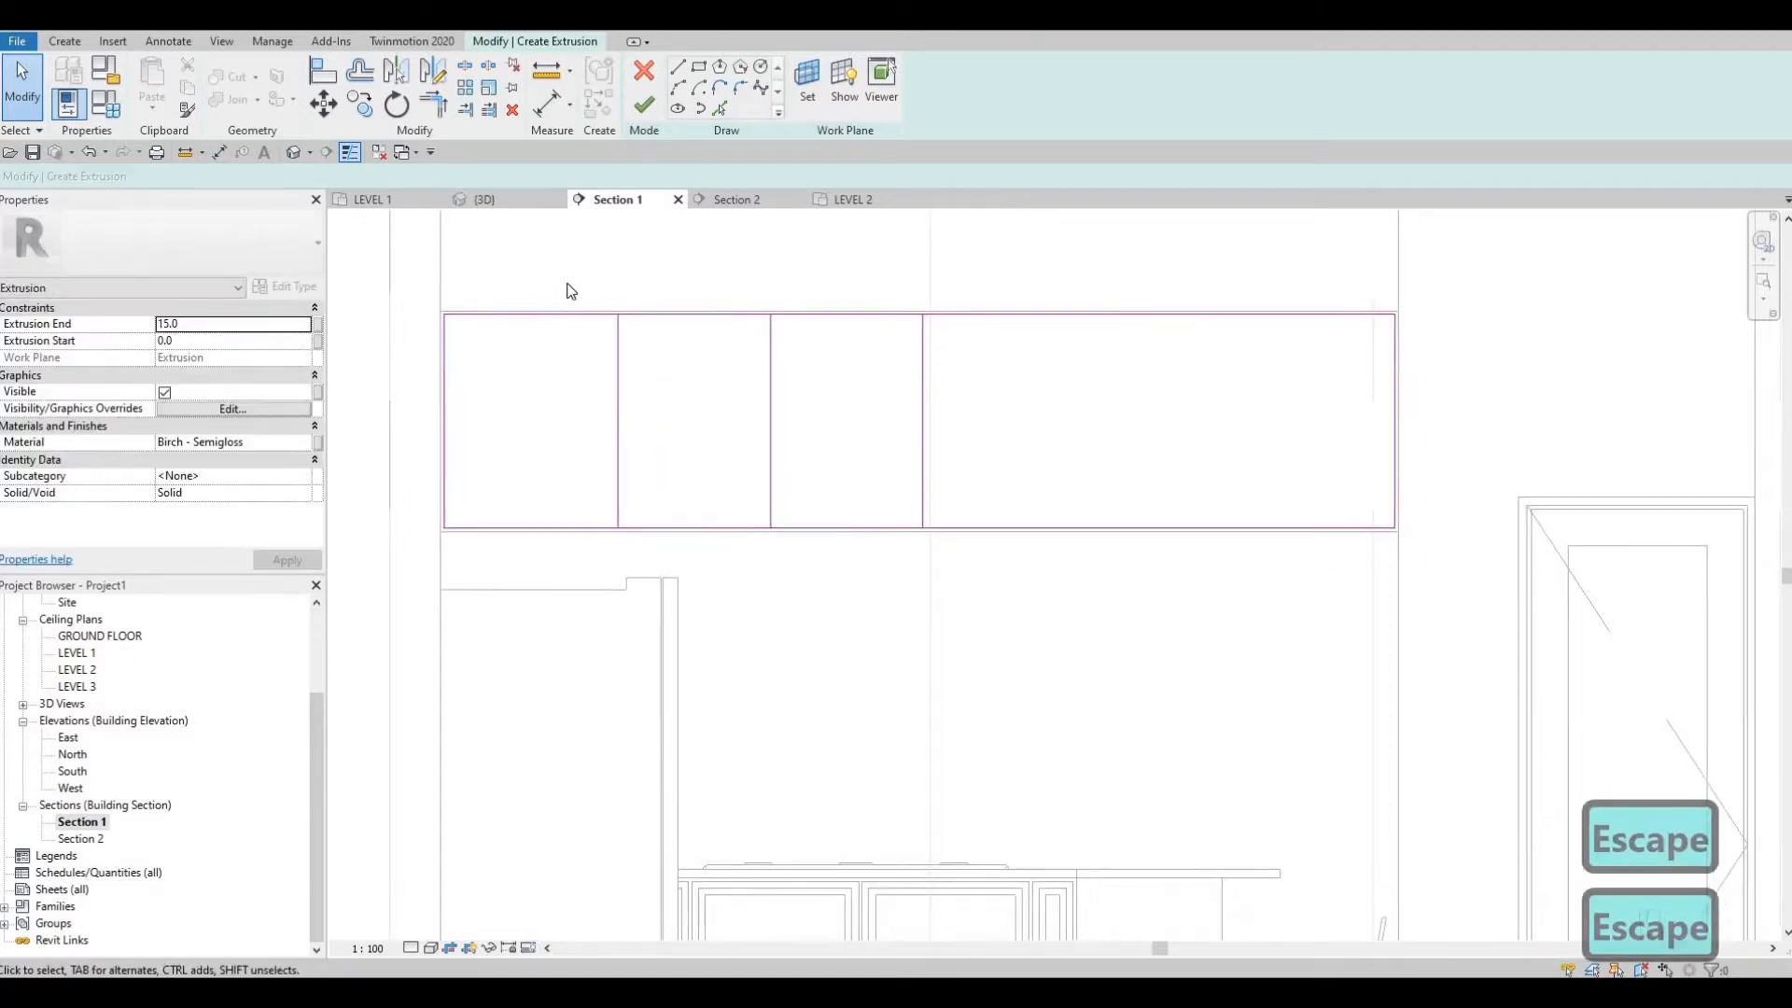
pyautogui.moveTo(568, 282); pyautogui.dragTo(837, 635)
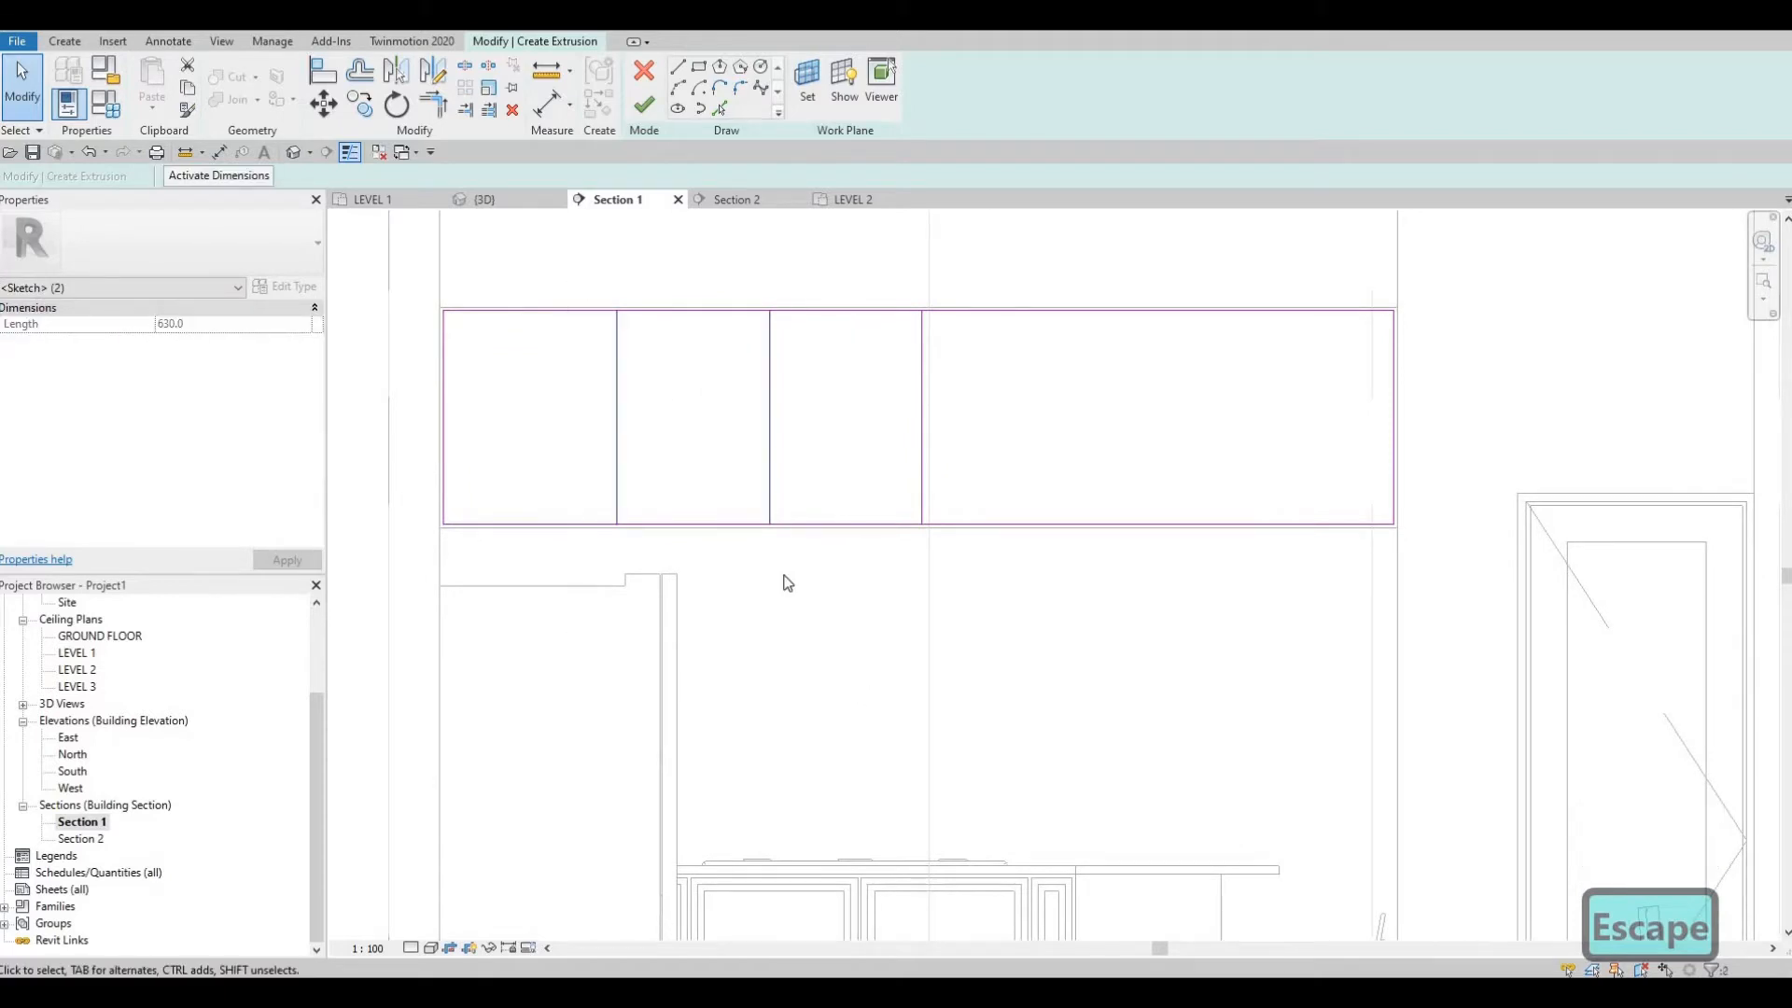
pyautogui.scroll(-2, 784, 585)
pyautogui.press('Escape')
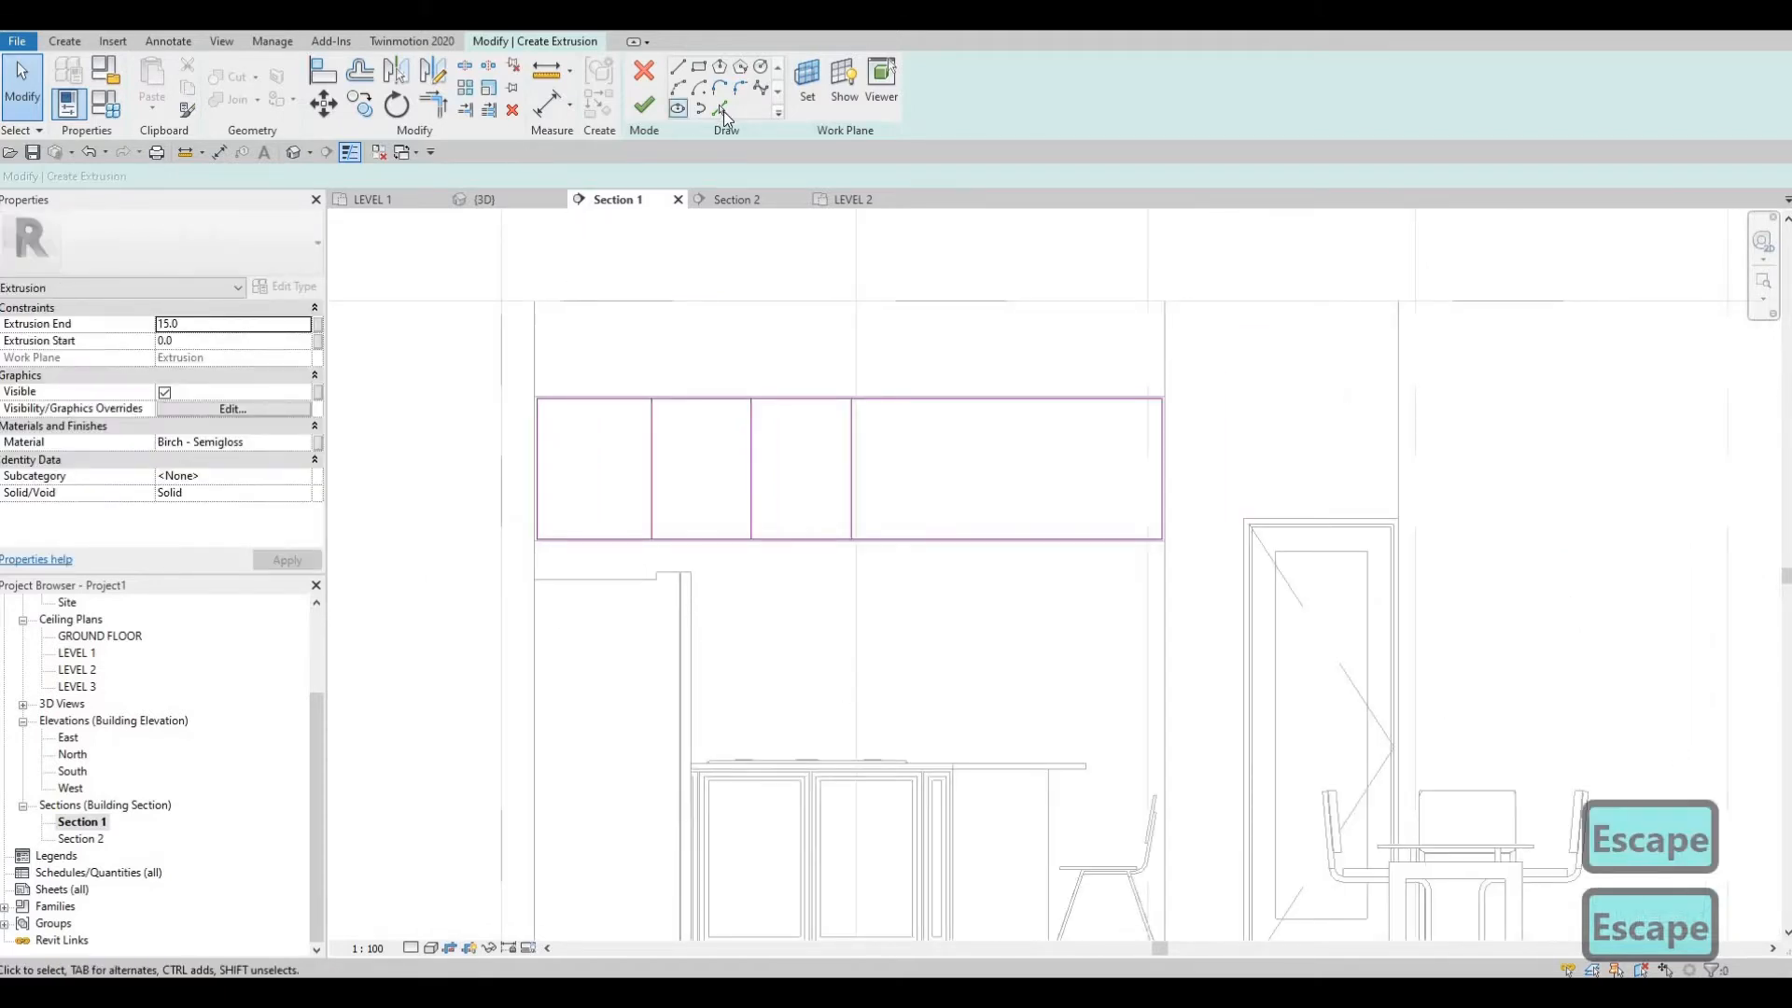
# Step: Add parallel lines offset 10 mm to the left of the two divider lines left of the middle divider using Pick Lines
pyautogui.click(721, 109)
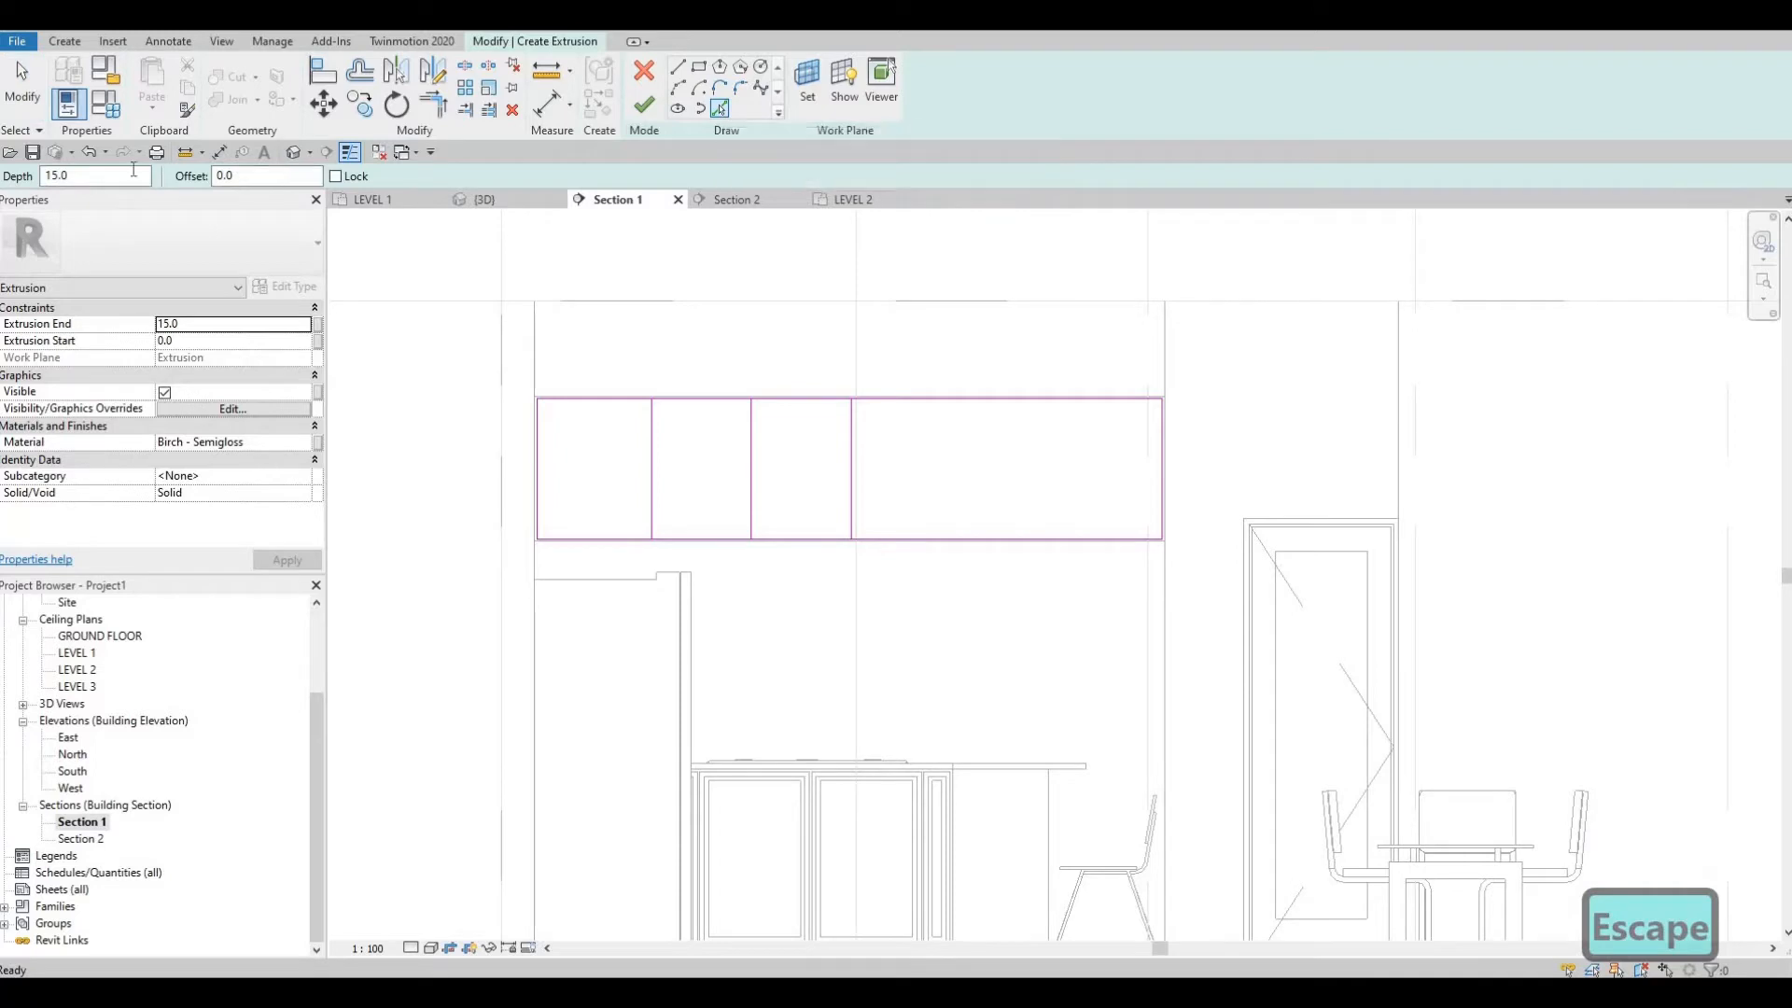
pyautogui.write('10')
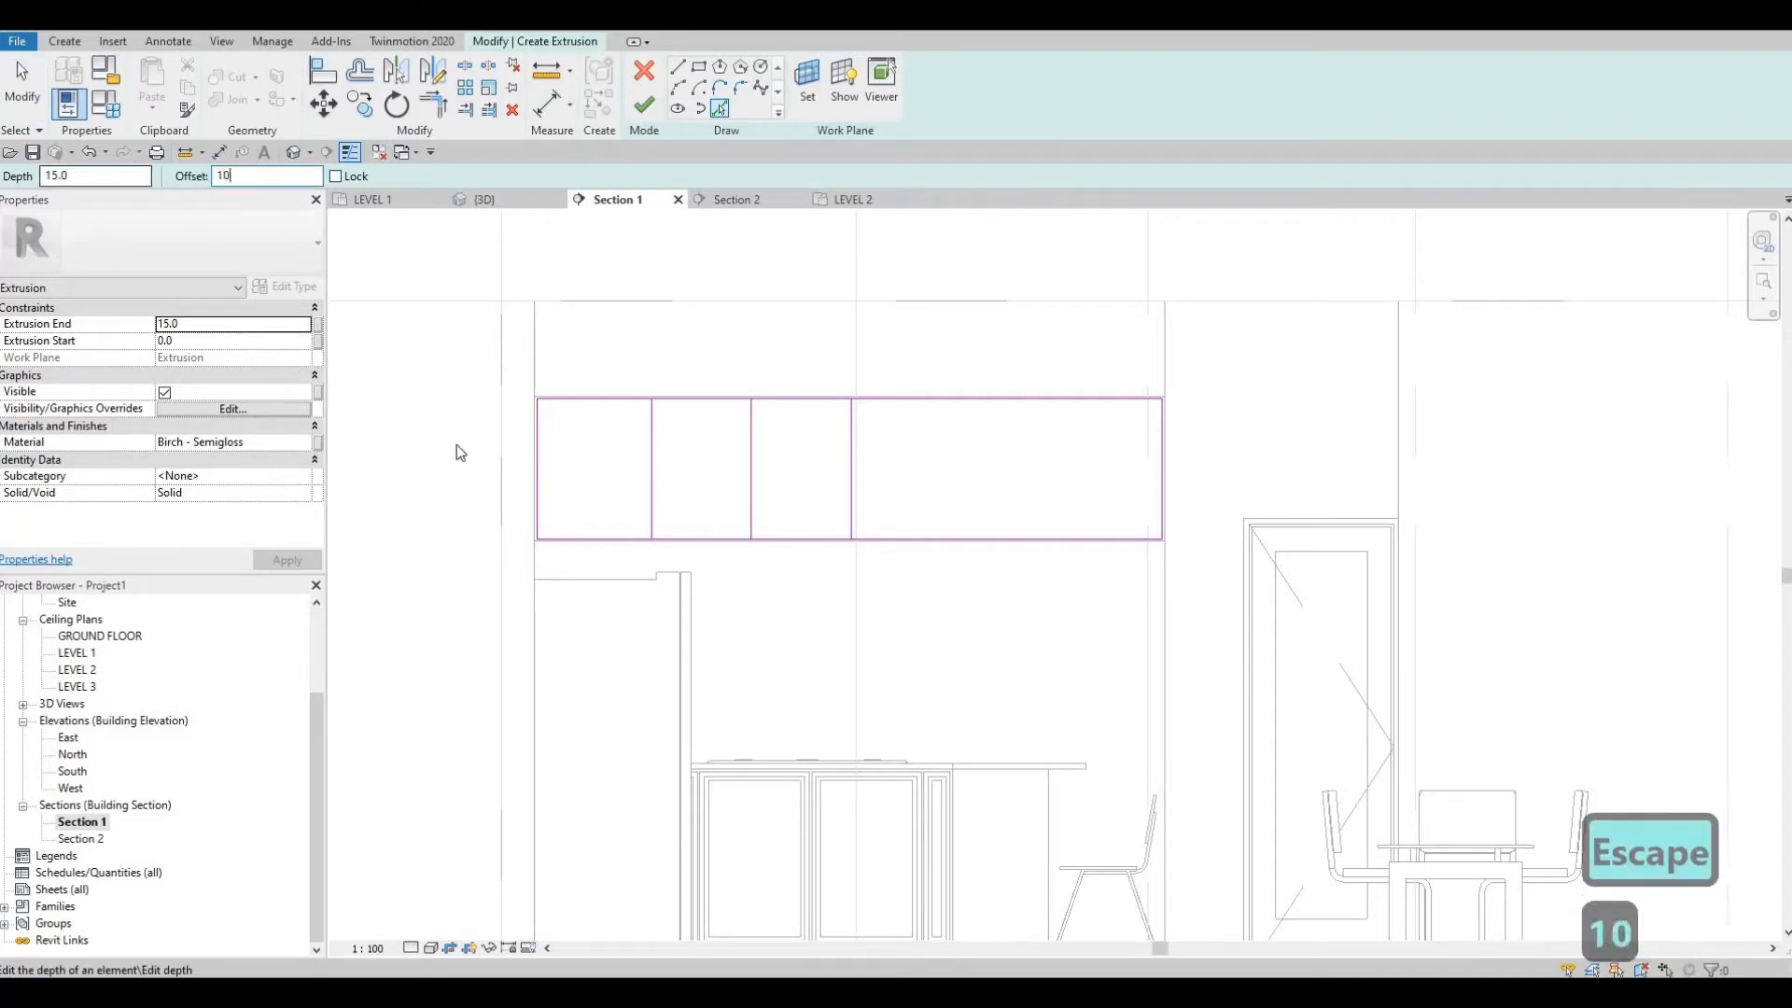
pyautogui.scroll(2, 646, 452)
pyautogui.click(646, 451)
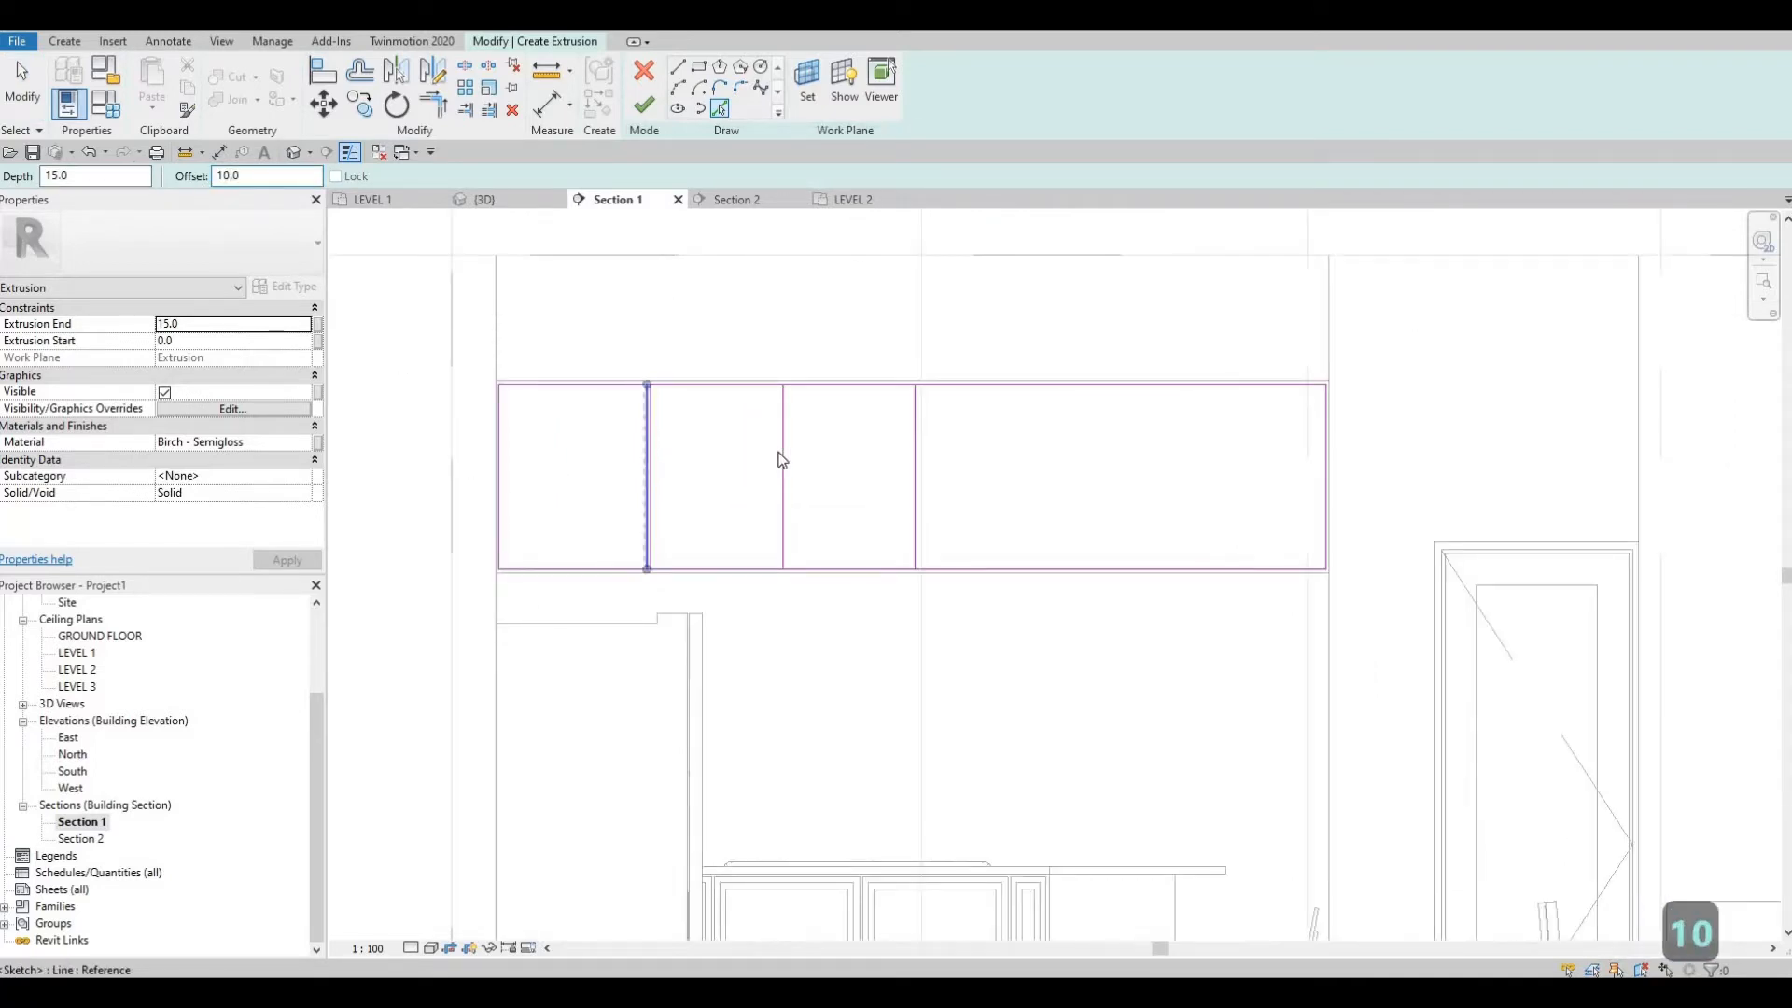
pyautogui.click(894, 476)
pyautogui.press('Escape')
pyautogui.press('Escape')
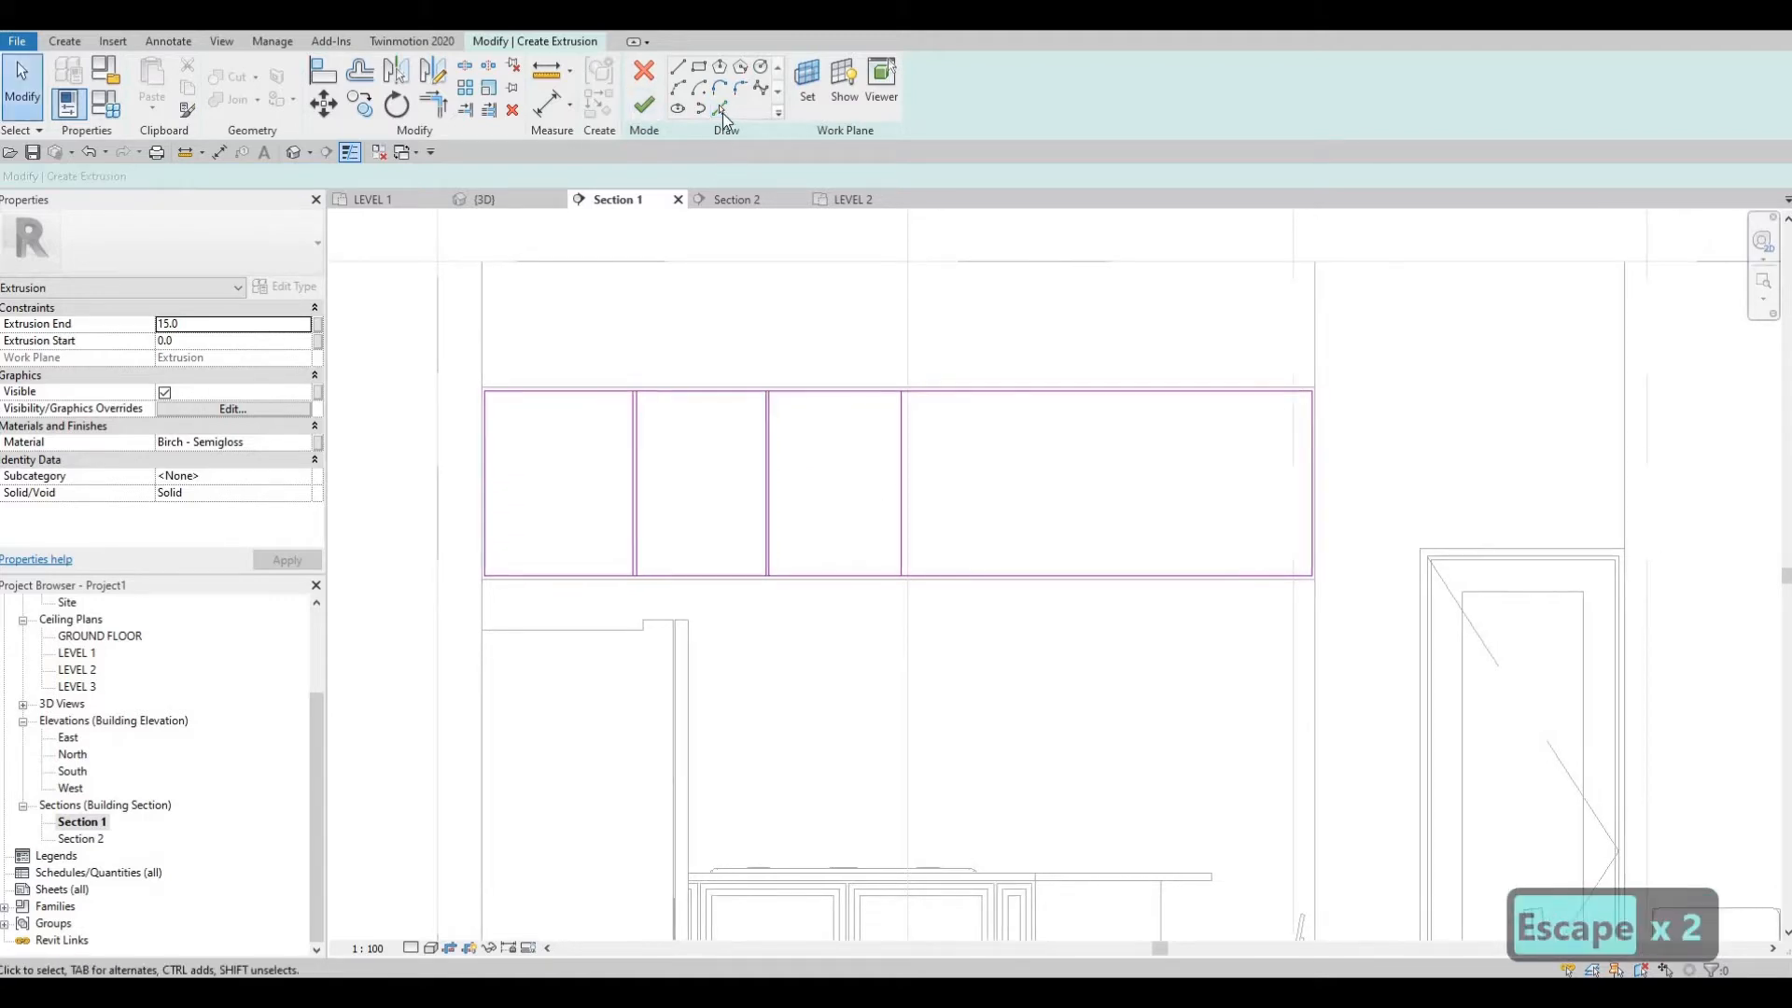
# Step: Add parallel lines offset 5 mm on both sides of the middle divider line
pyautogui.click(720, 108)
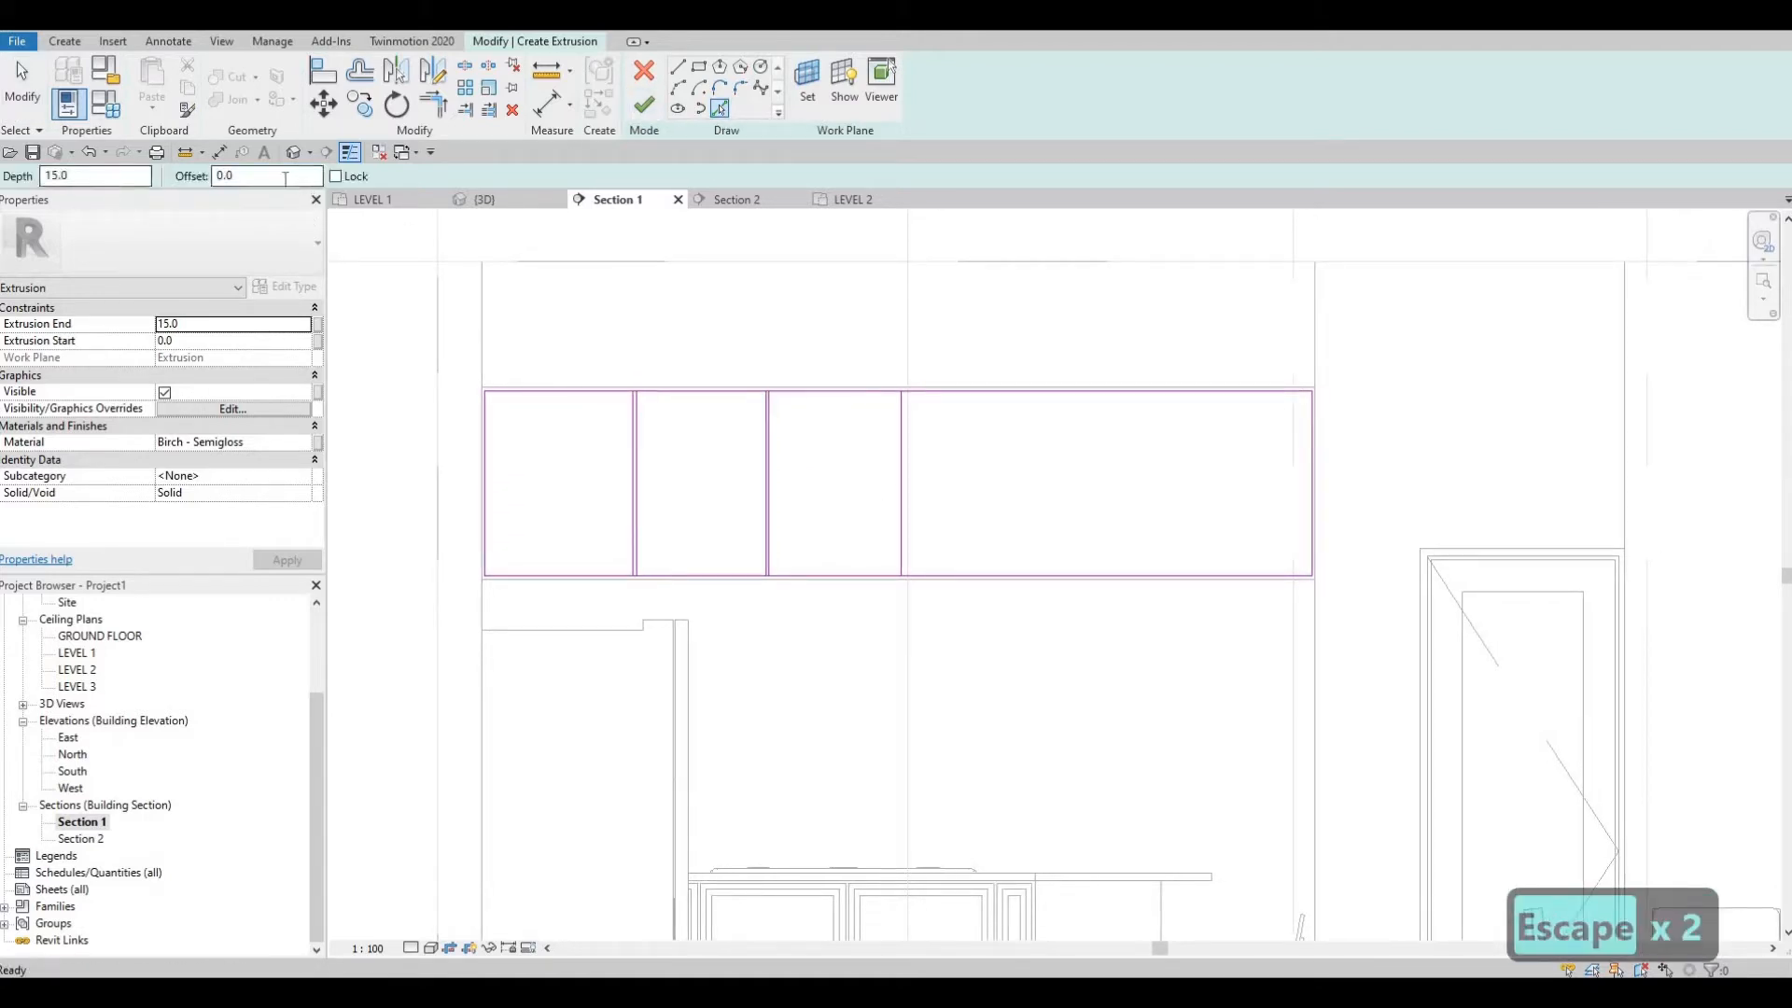
pyautogui.doubleClick(286, 178)
pyautogui.write('5')
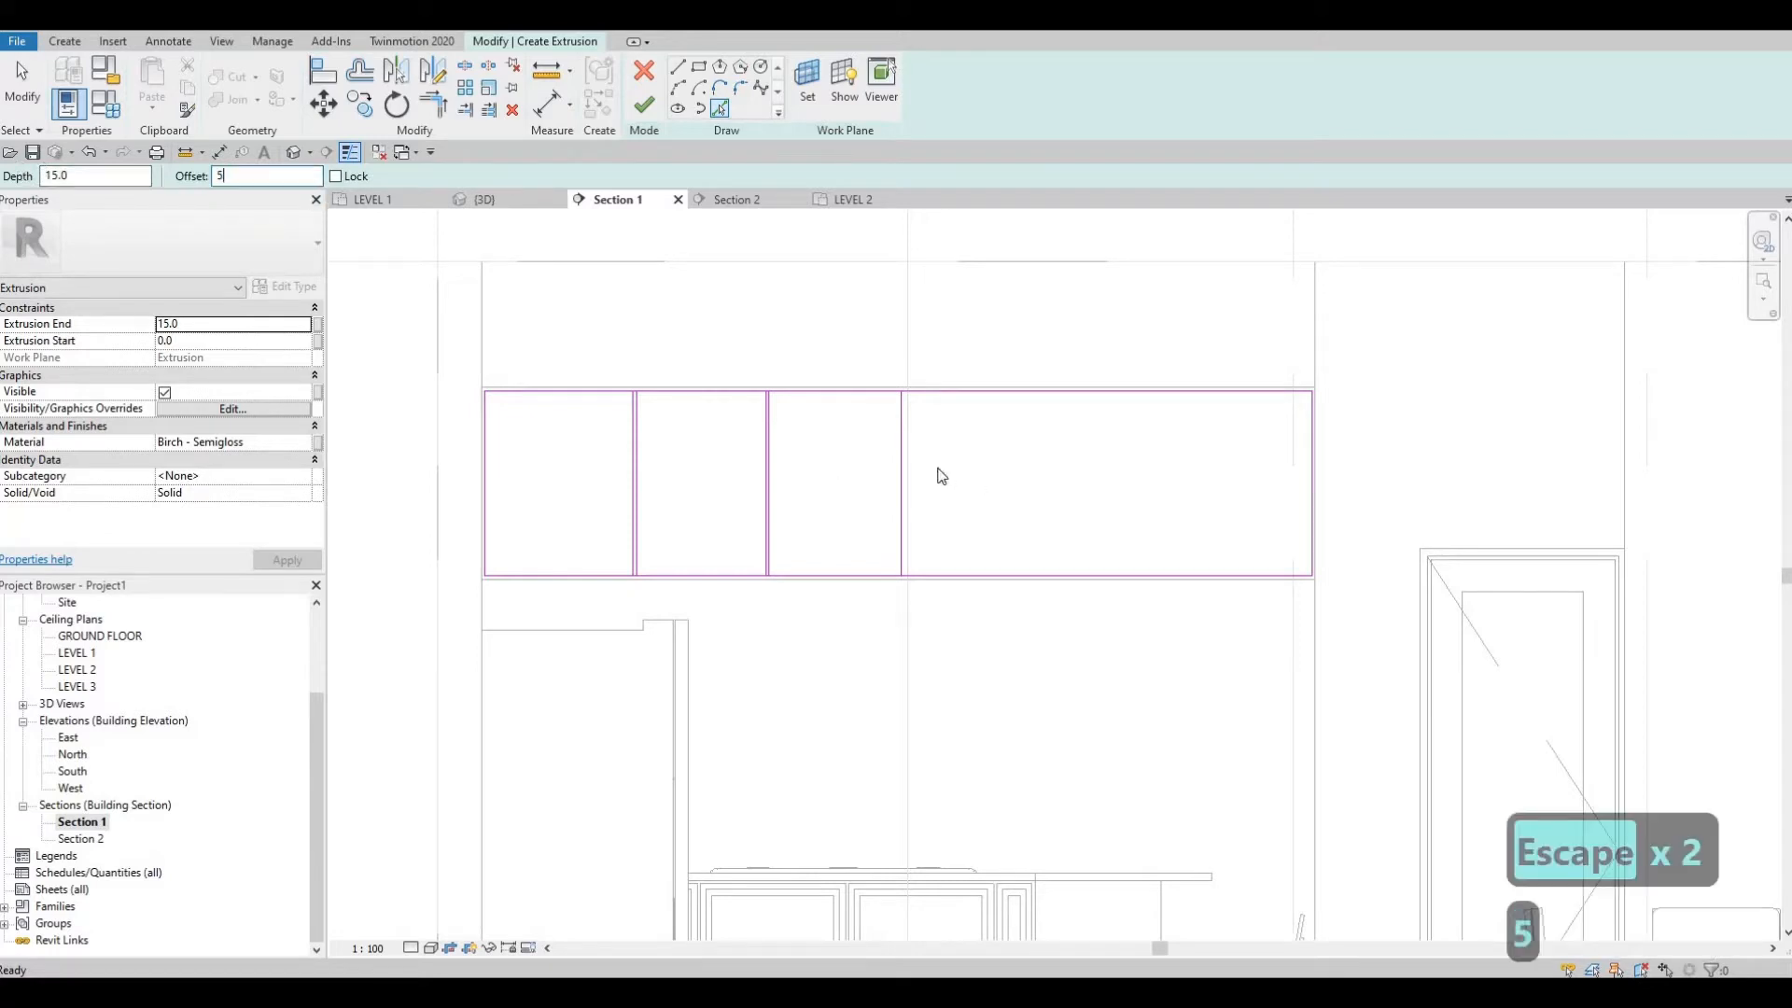
pyautogui.scroll(2, 924, 469)
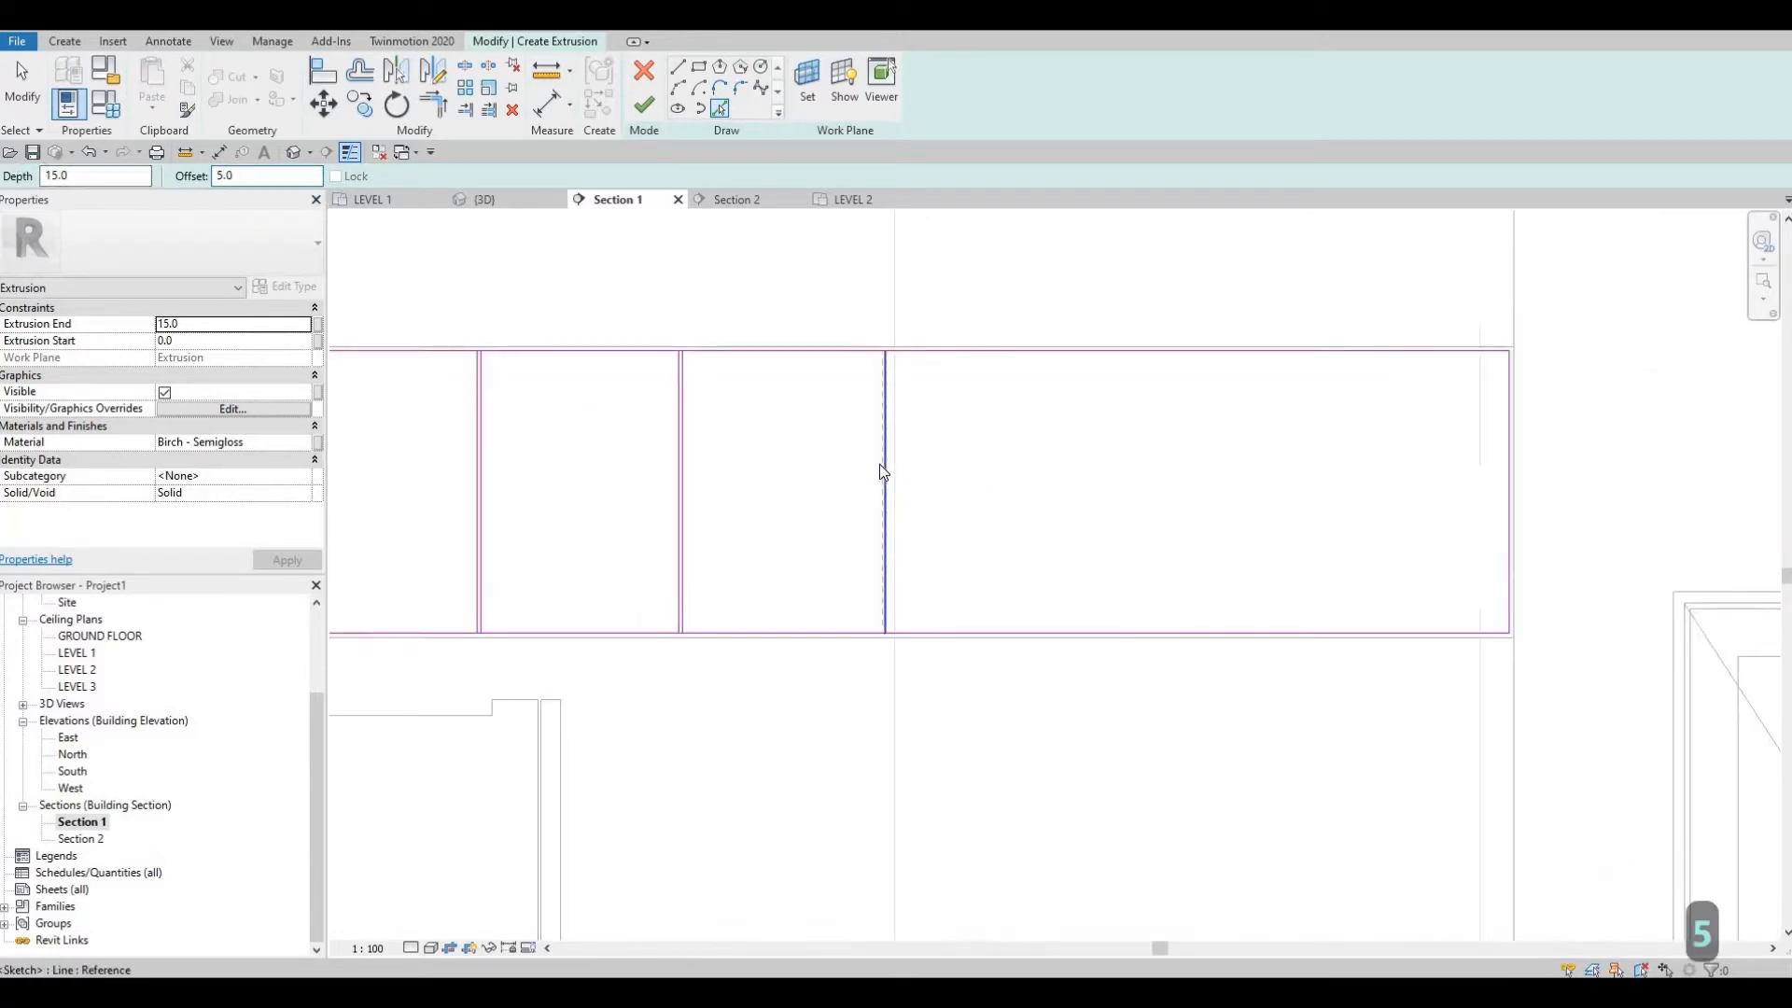
pyautogui.click(883, 450)
pyautogui.scroll(2, 889, 447)
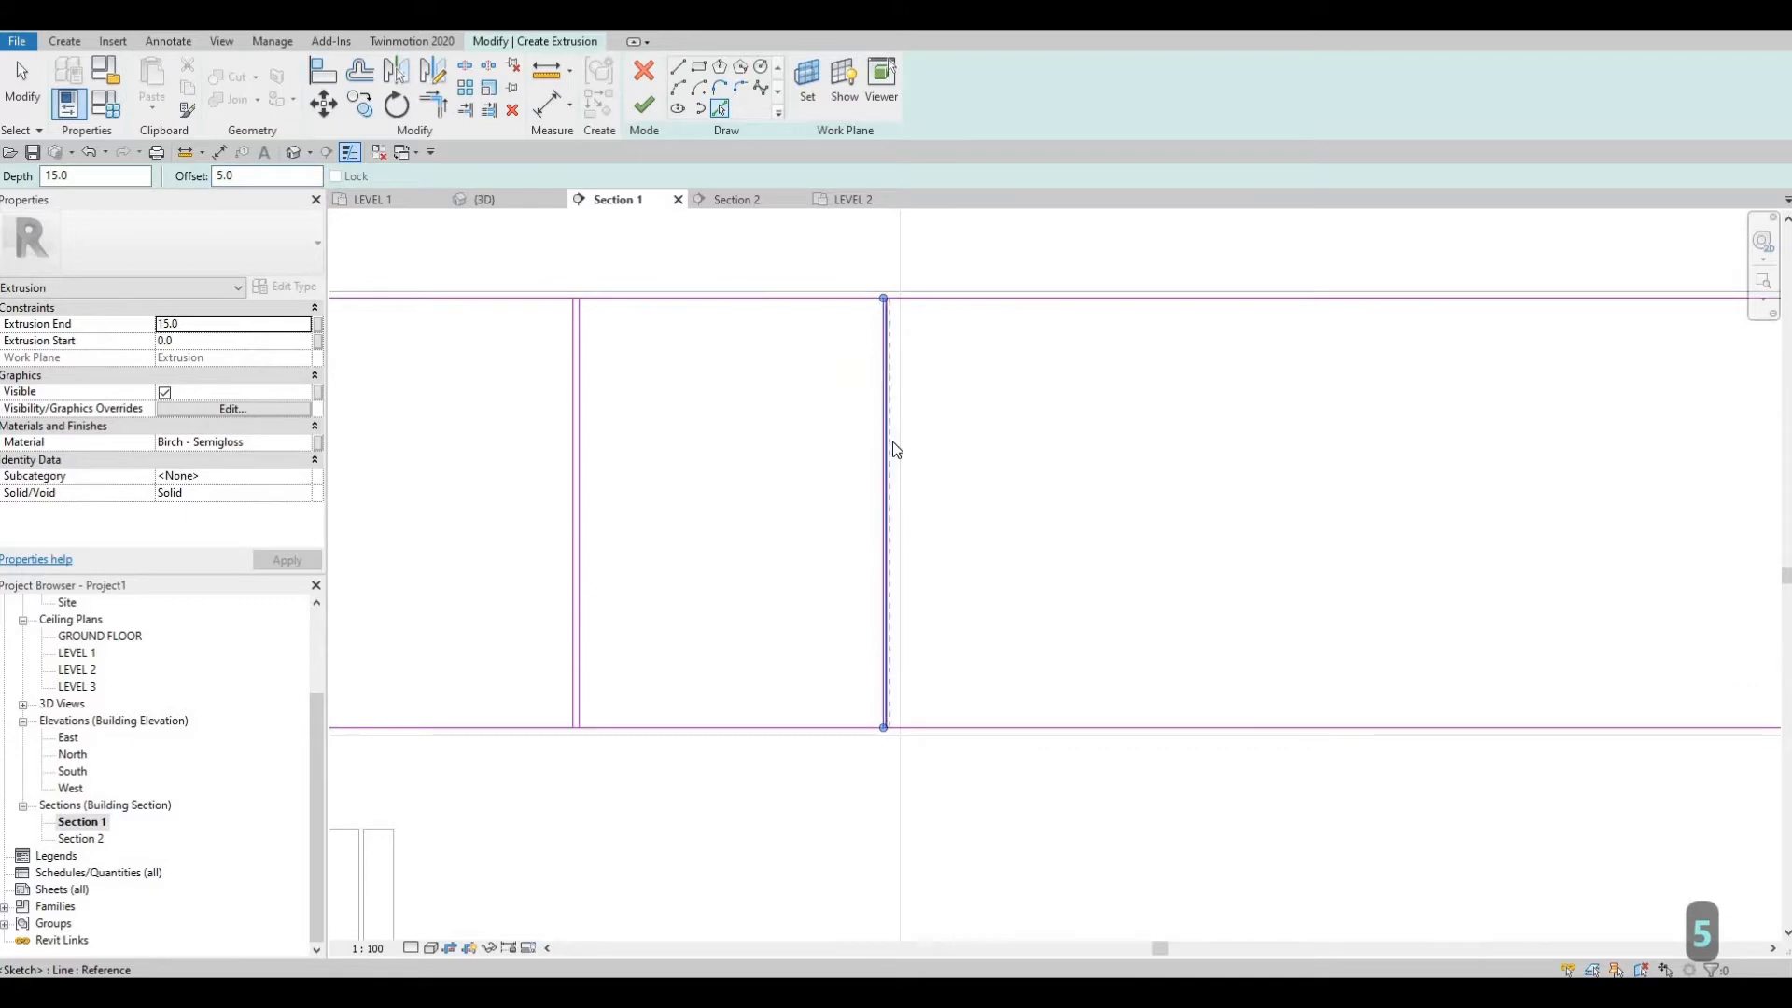
pyautogui.scroll(-4, 793, 457)
pyautogui.press('Escape')
pyautogui.press('Escape')
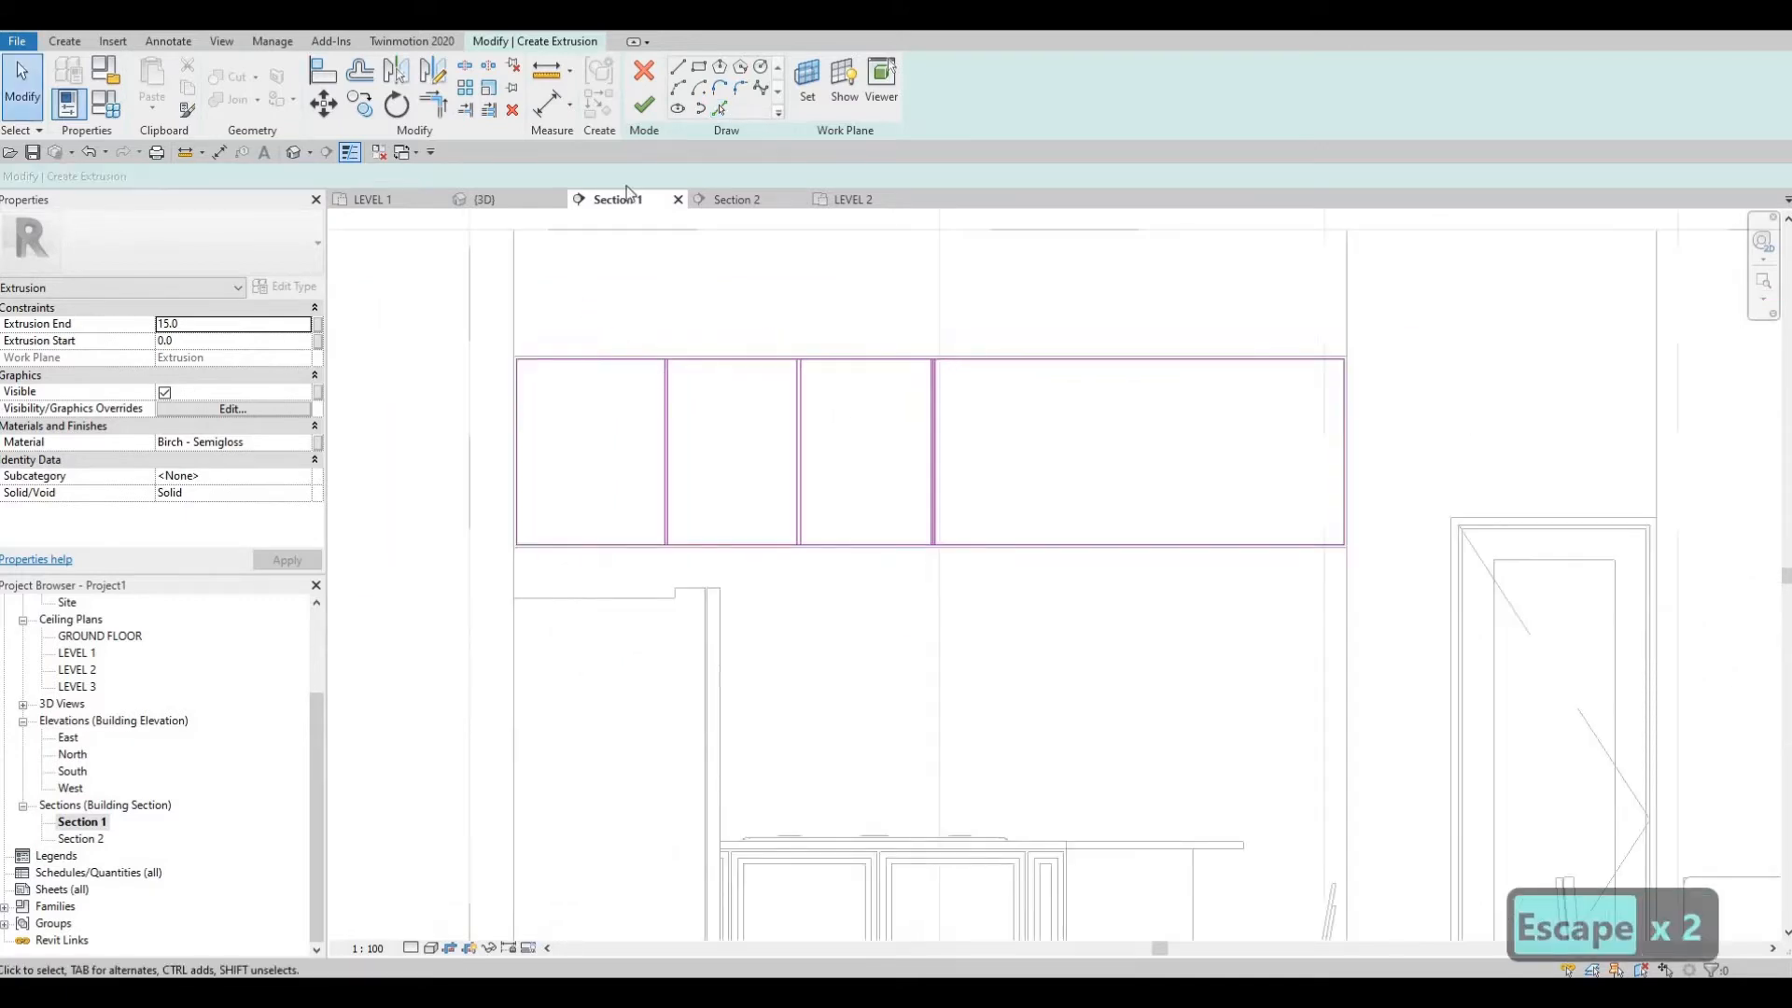
# Step: Split the rectangle's top edge between the lines of each of the two divider pairs left of the middle divider
pyautogui.press('s')
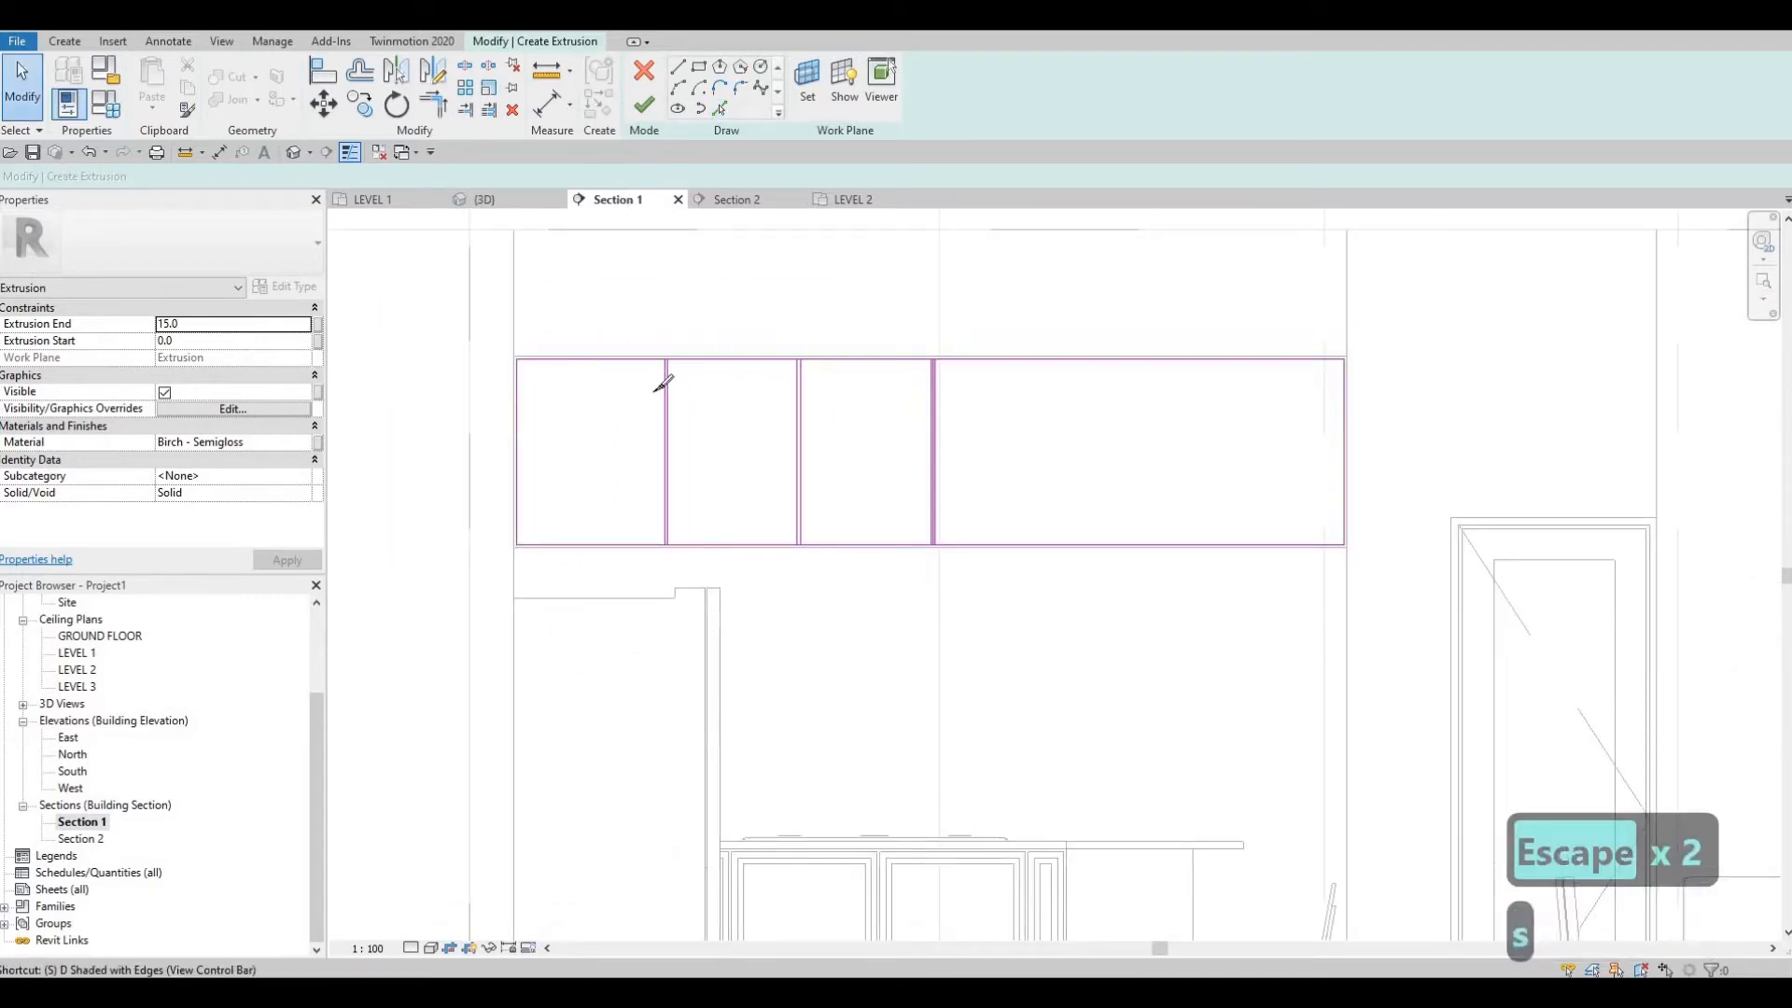
pyautogui.press('l')
pyautogui.scroll(3, 667, 332)
pyautogui.scroll(4, 672, 319)
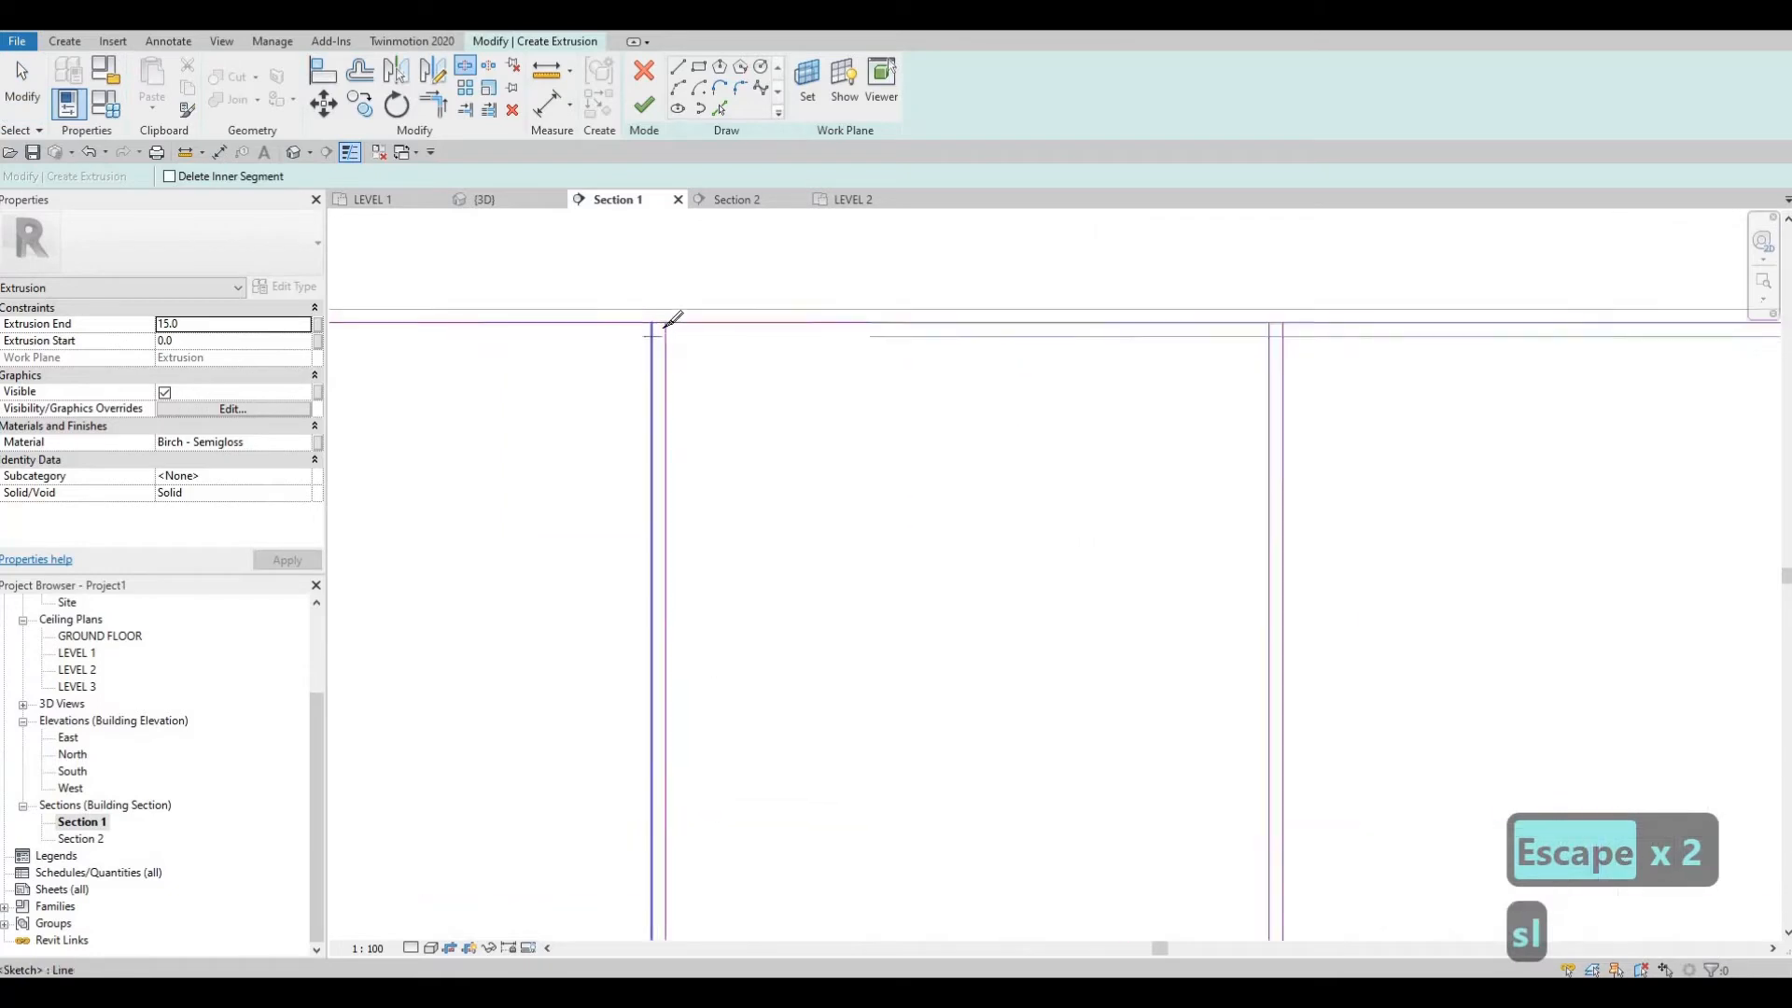
pyautogui.scroll(-2, 1388, 335)
pyautogui.moveTo(1680, 324); pyautogui.dragTo(1404, 319, button='middle')
pyautogui.scroll(1, 1406, 324)
pyautogui.click(1405, 323)
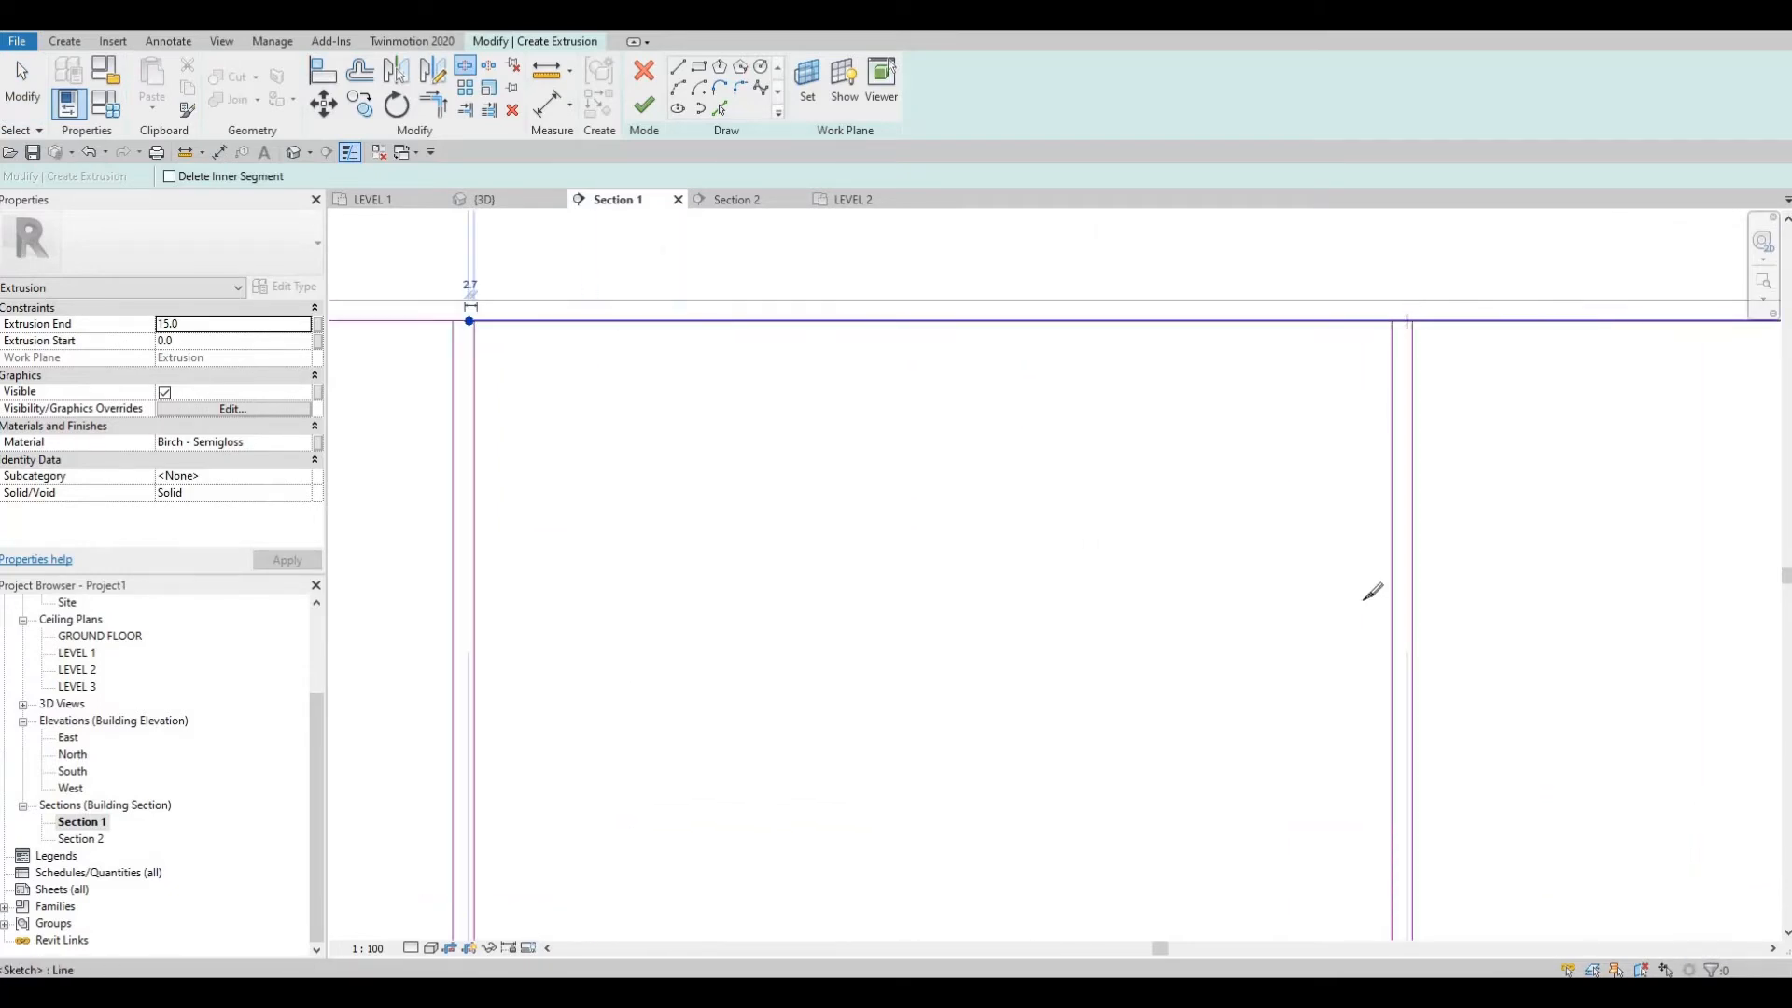
# Step: Split the rectangle's bottom edge between the lines of the same two left divider pairs
pyautogui.scroll(-3, 1250, 499)
pyautogui.moveTo(1297, 812); pyautogui.dragTo(1310, 593, button='middle')
pyautogui.scroll(1, 1304, 599)
pyautogui.scroll(1, 1306, 596)
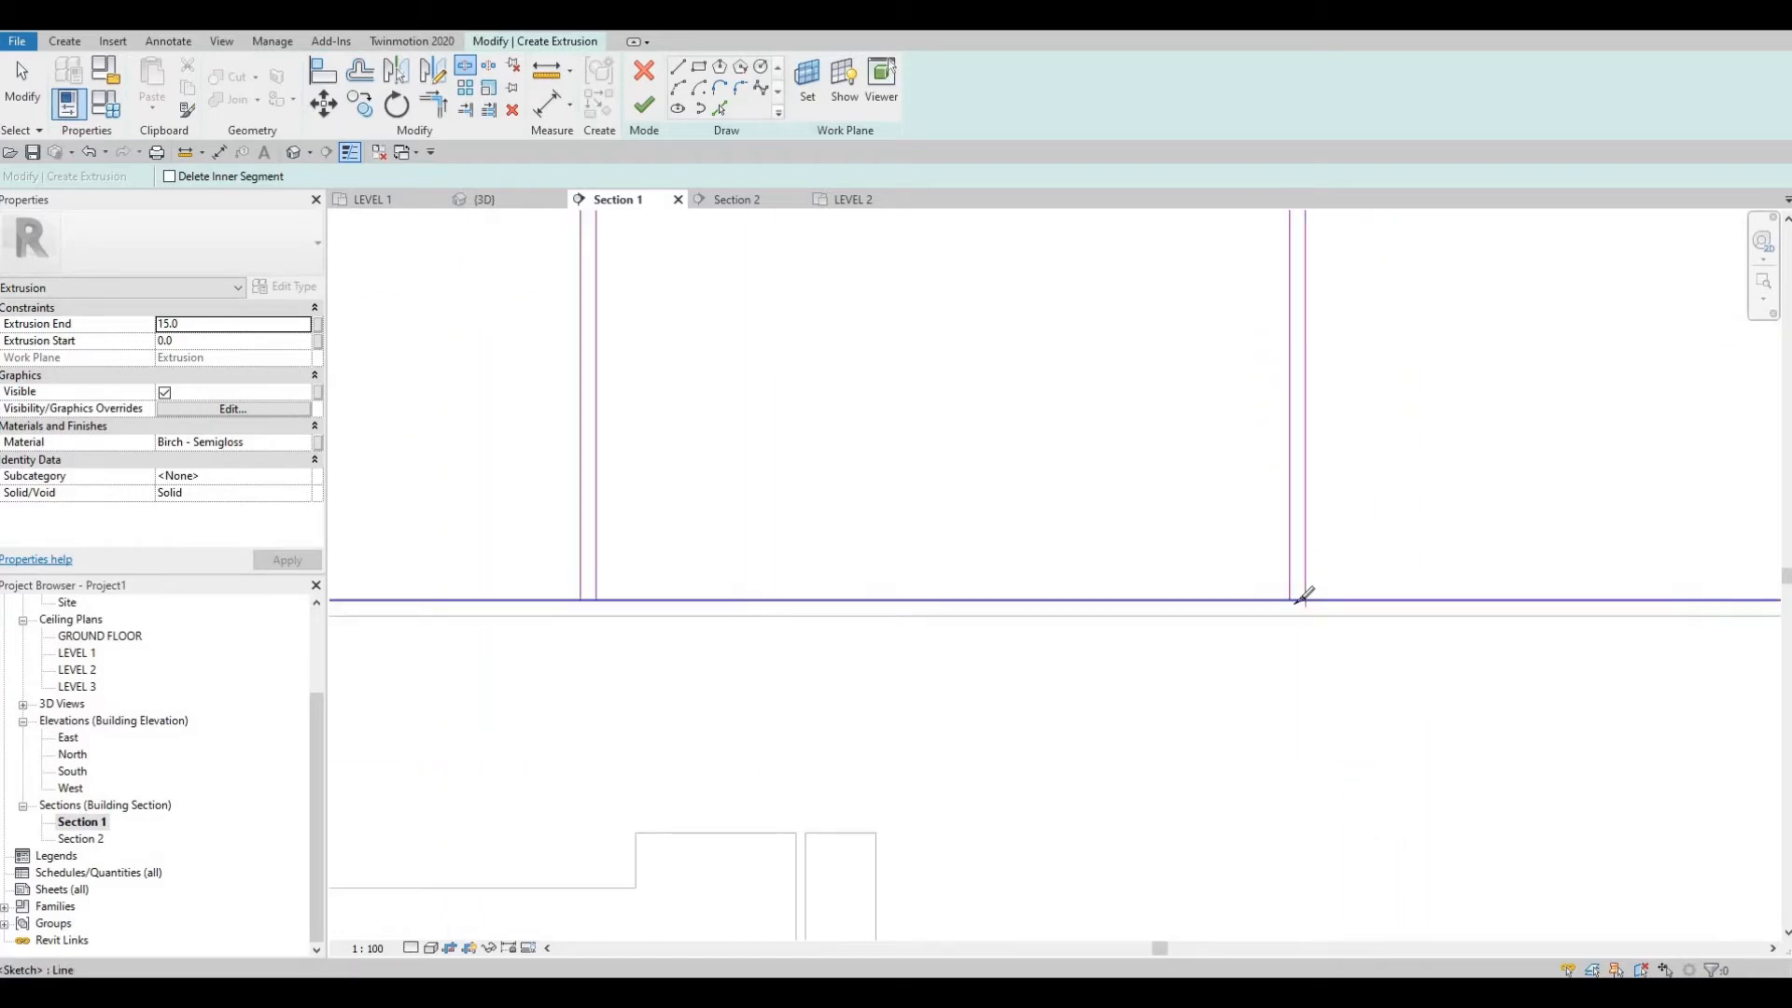
pyautogui.click(593, 599)
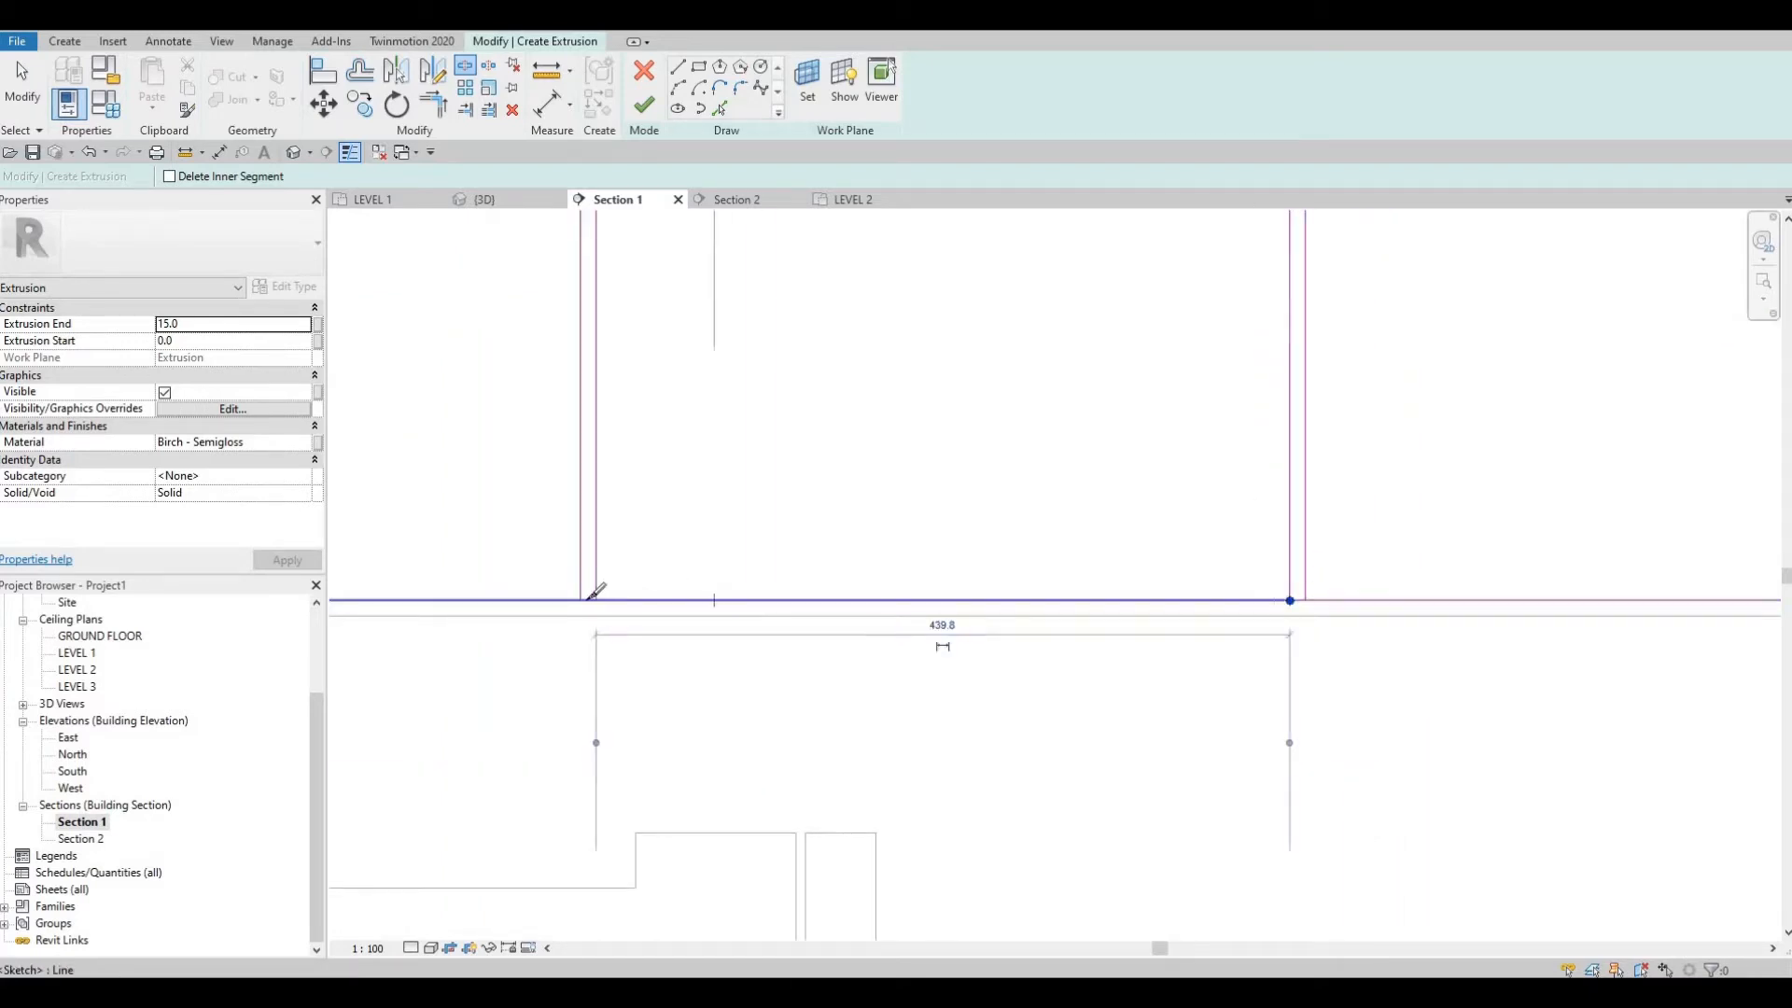
pyautogui.scroll(-5, 718, 547)
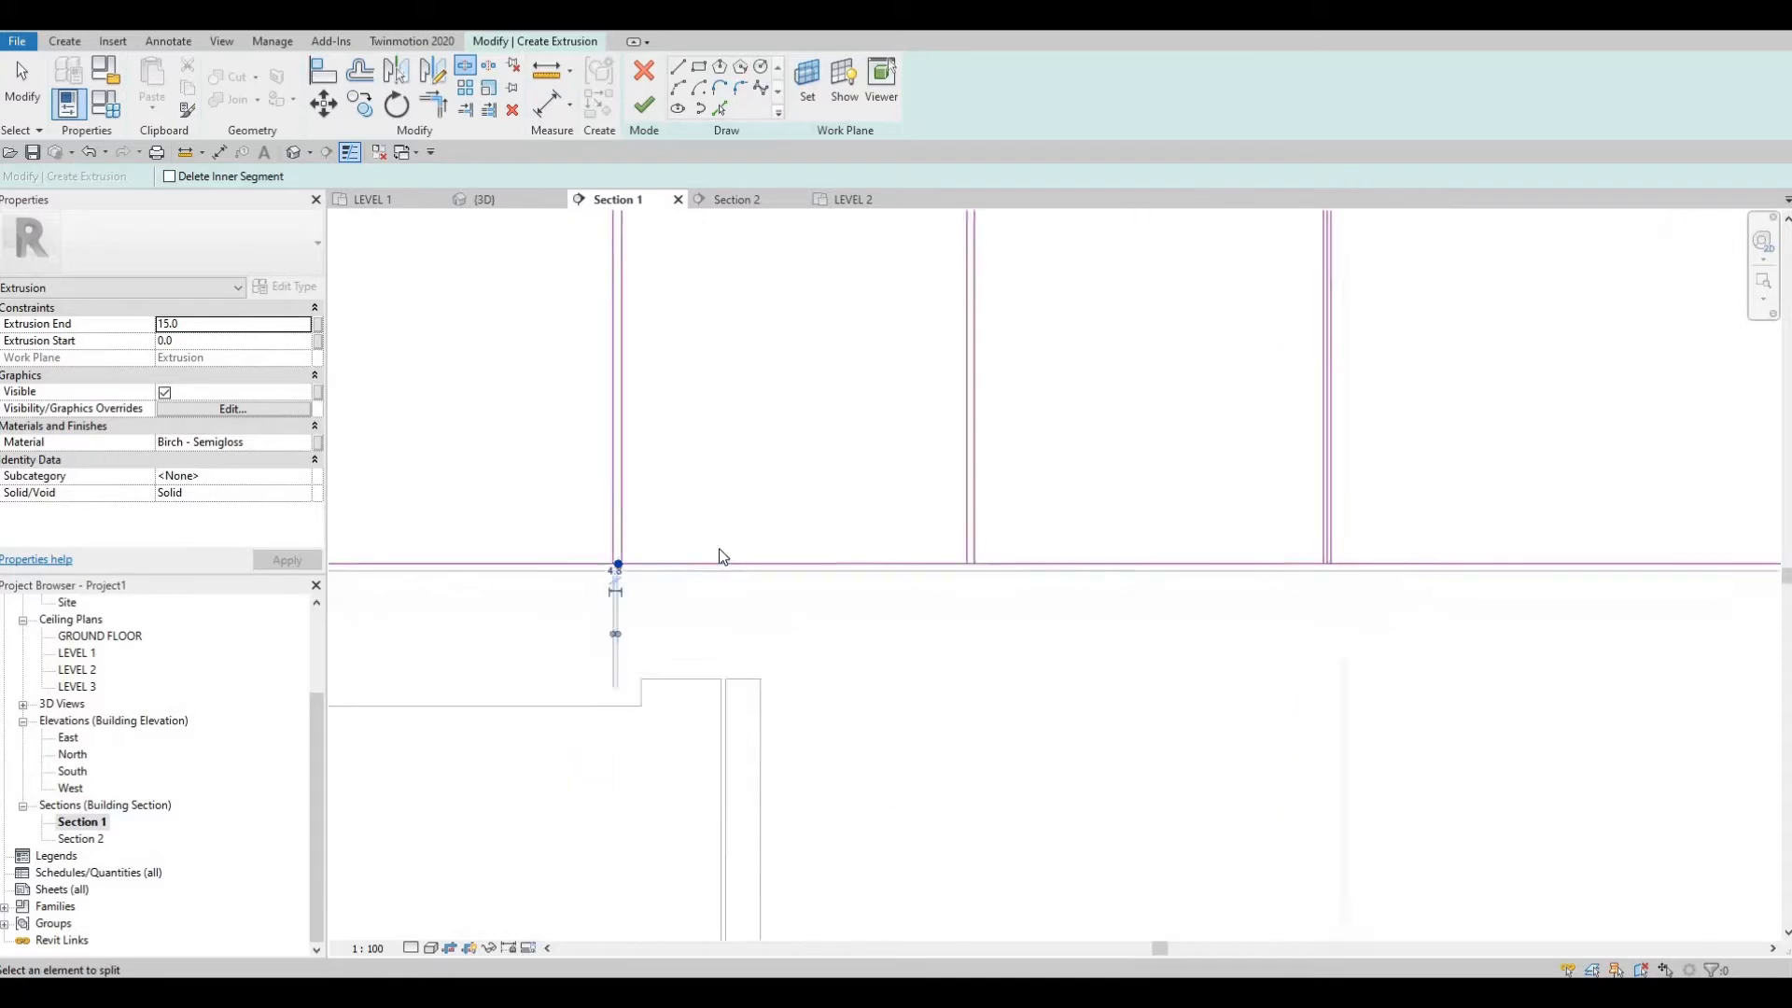
pyautogui.press('Escape')
pyautogui.press('Escape')
# Step: Mirror a copy of the four left divider lines across an axis drawn along the middle divider line
pyautogui.moveTo(616, 364)
pyautogui.mouseDown()
pyautogui.moveTo(875, 653)
pyautogui.moveTo(840, 627)
pyautogui.moveTo(770, 633)
pyautogui.mouseUp()
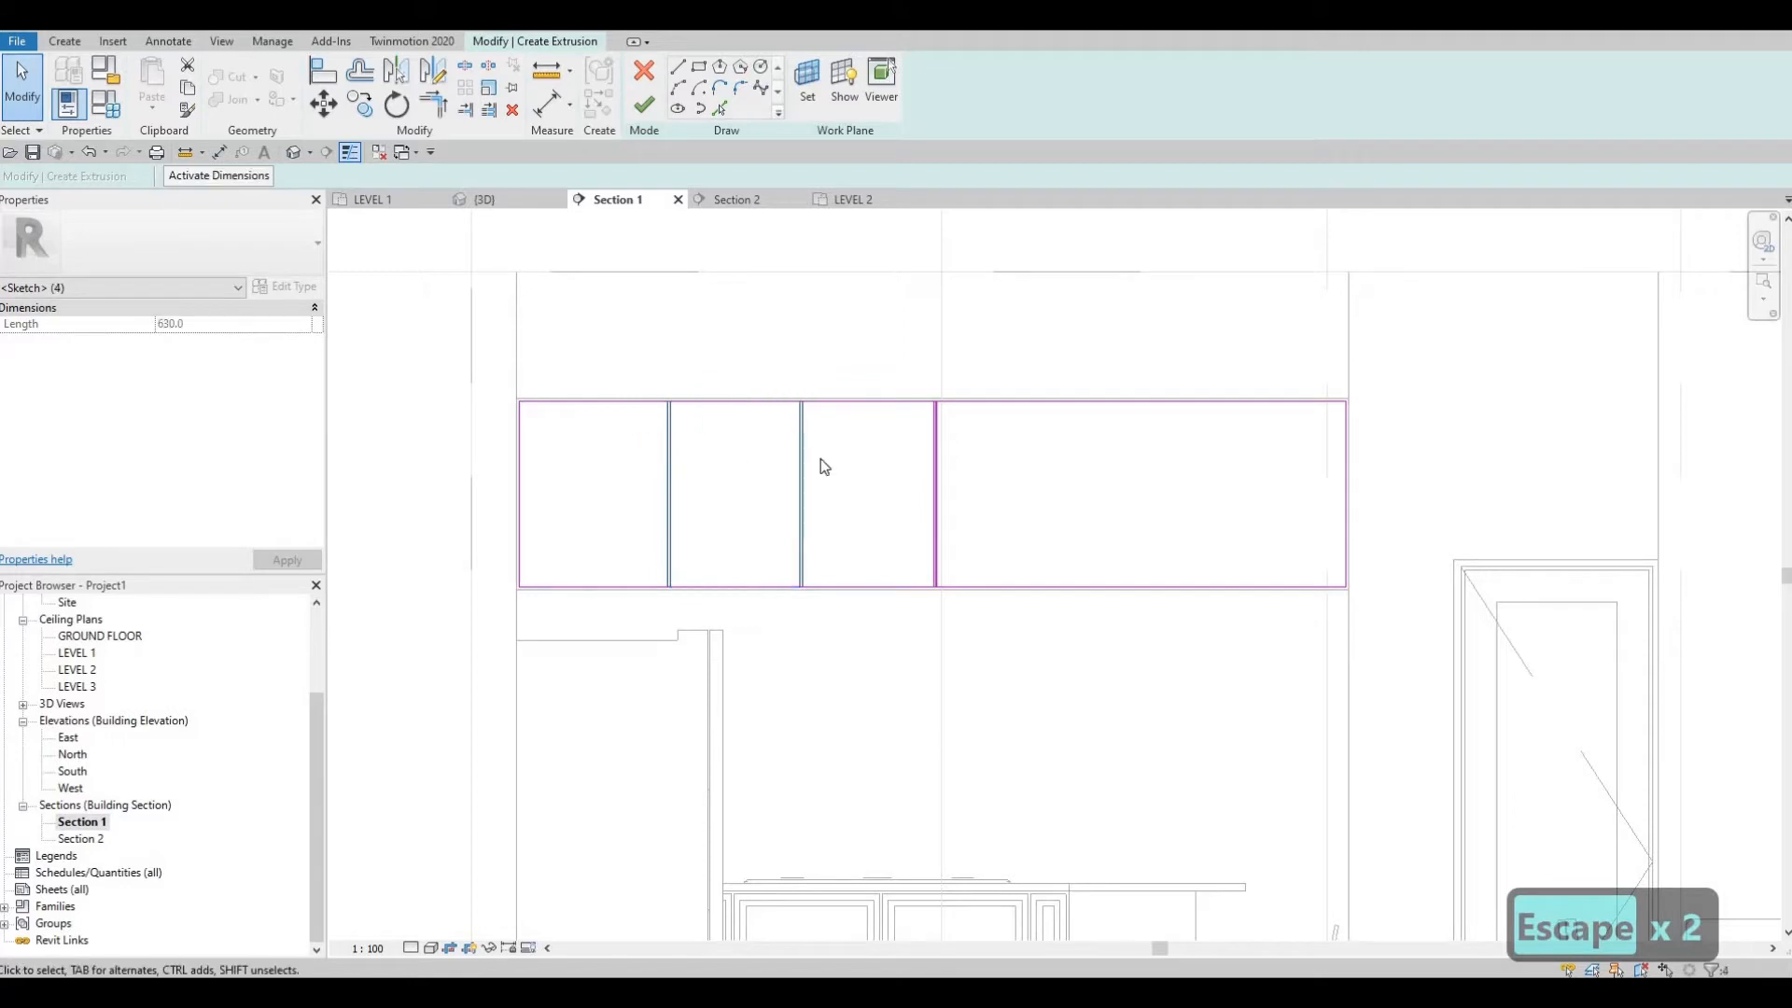
pyautogui.moveTo(877, 492); pyautogui.dragTo(612, 443)
pyautogui.press('Escape')
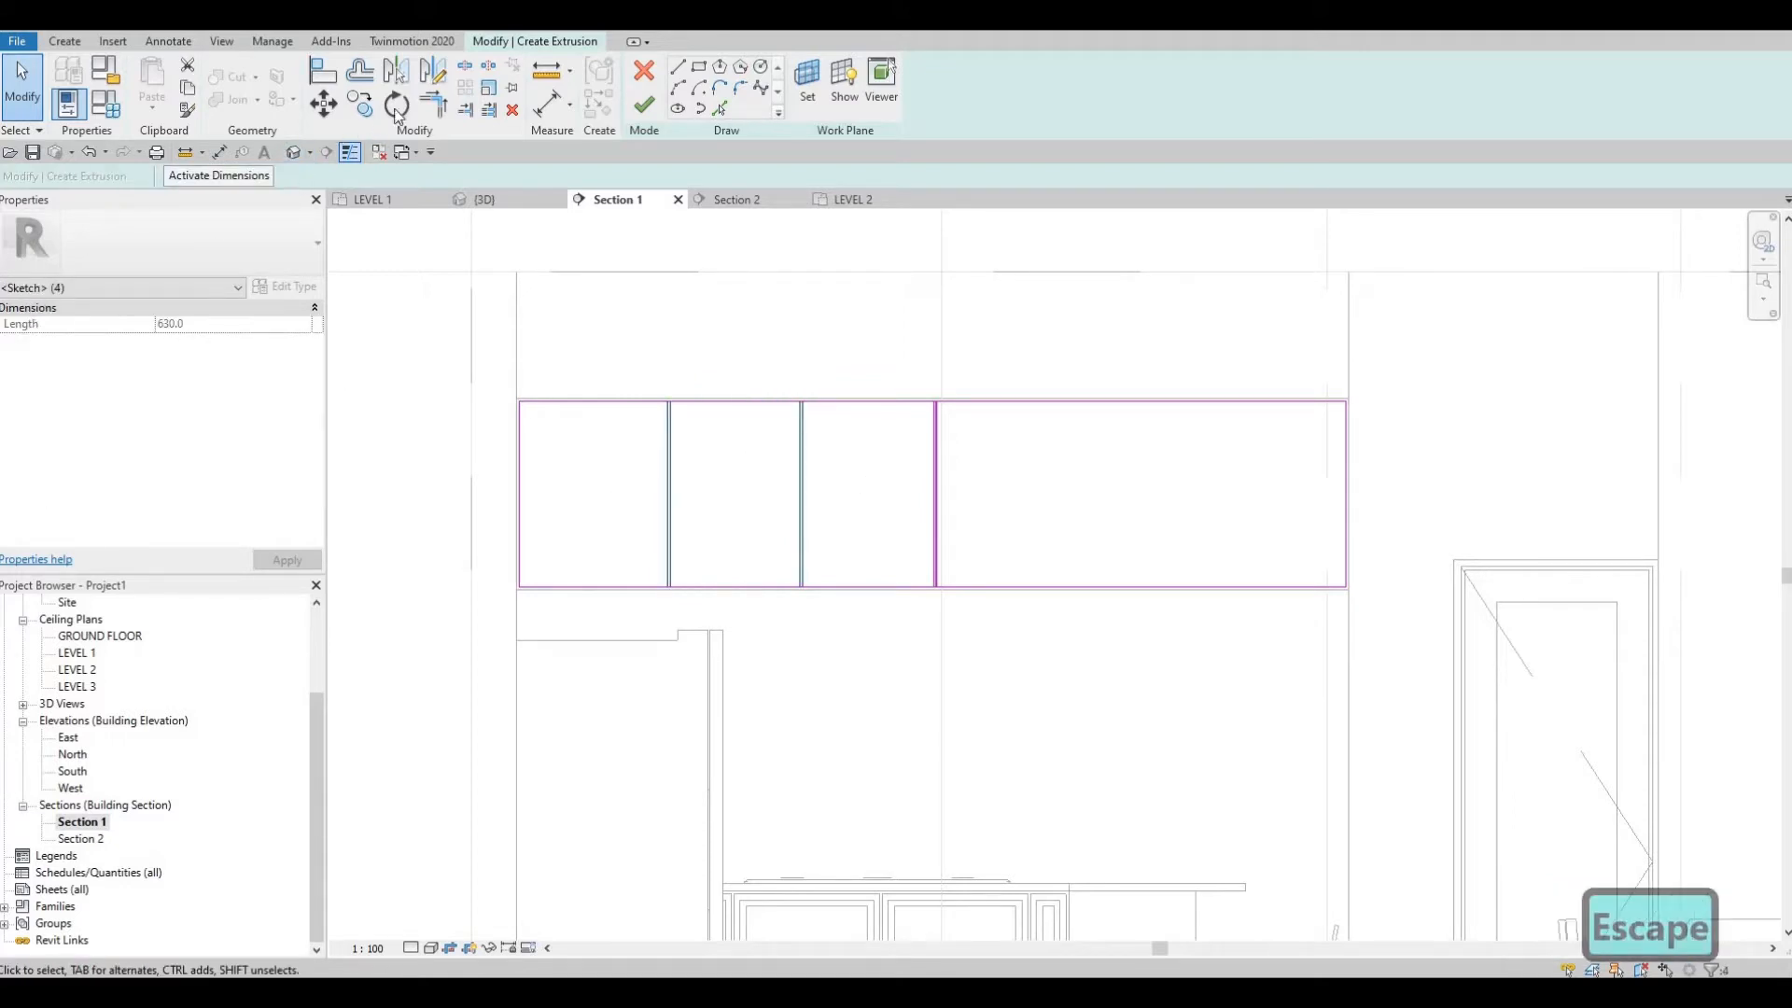
pyautogui.press('d')
pyautogui.press('m')
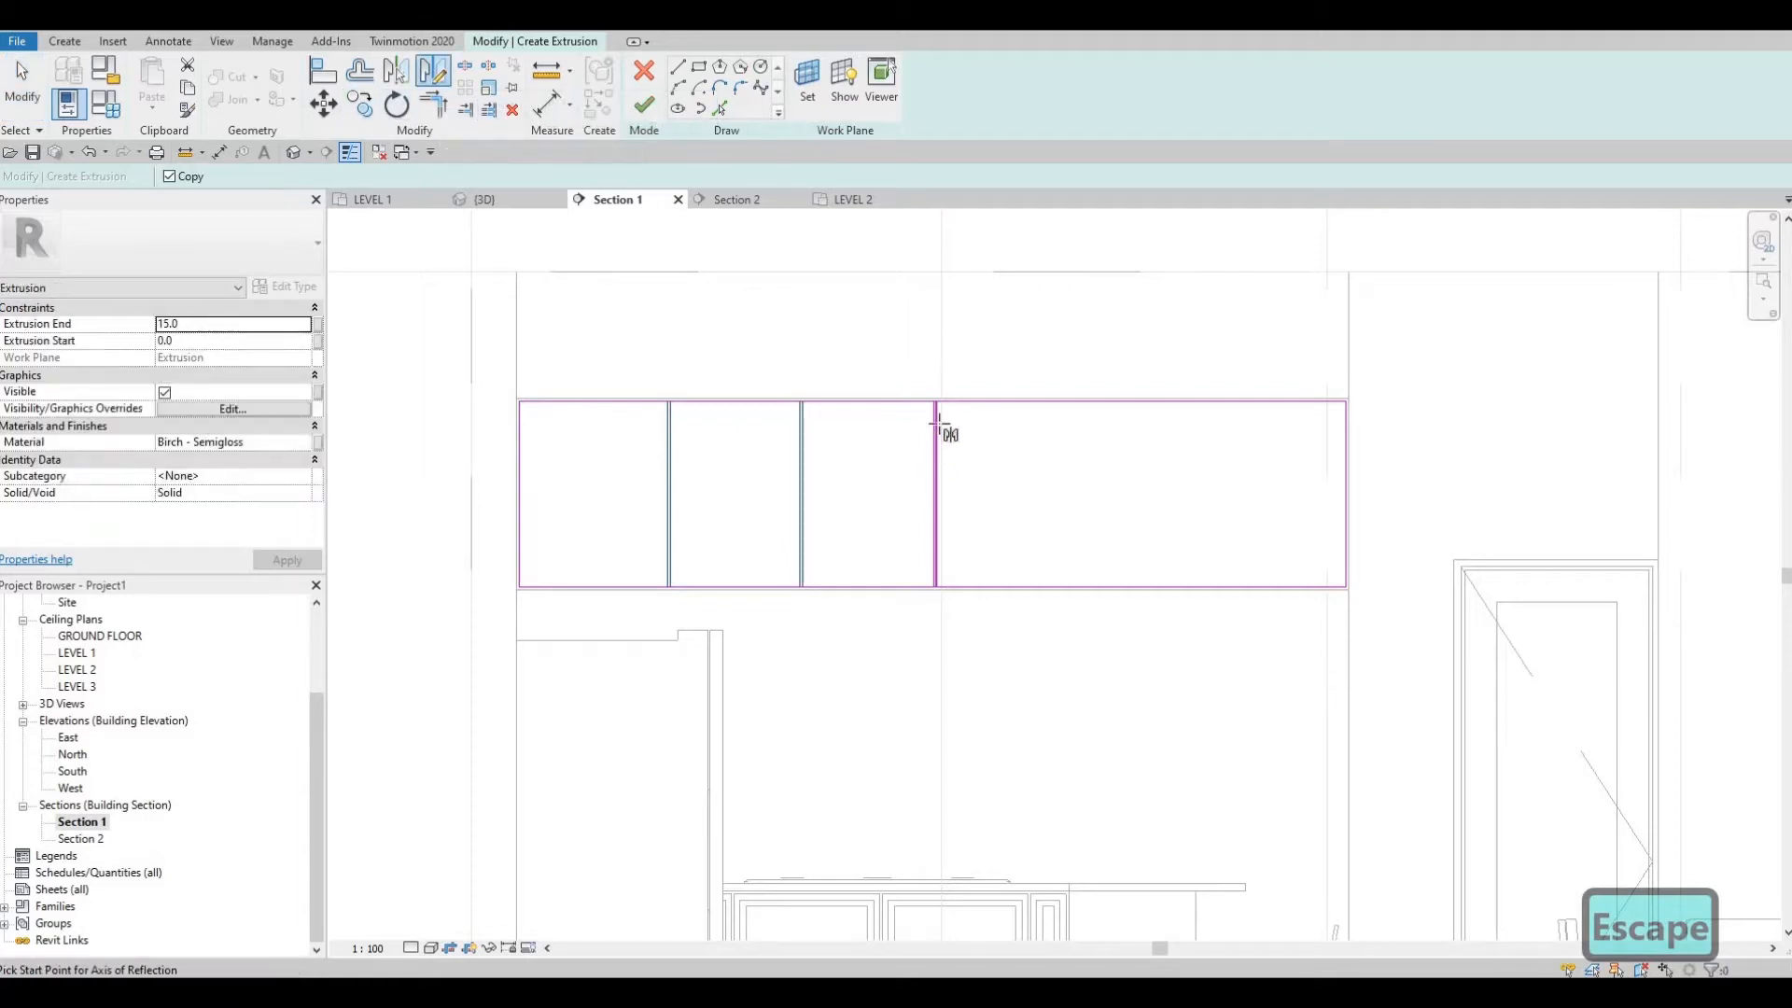
pyautogui.scroll(5, 944, 429)
pyautogui.click(939, 421)
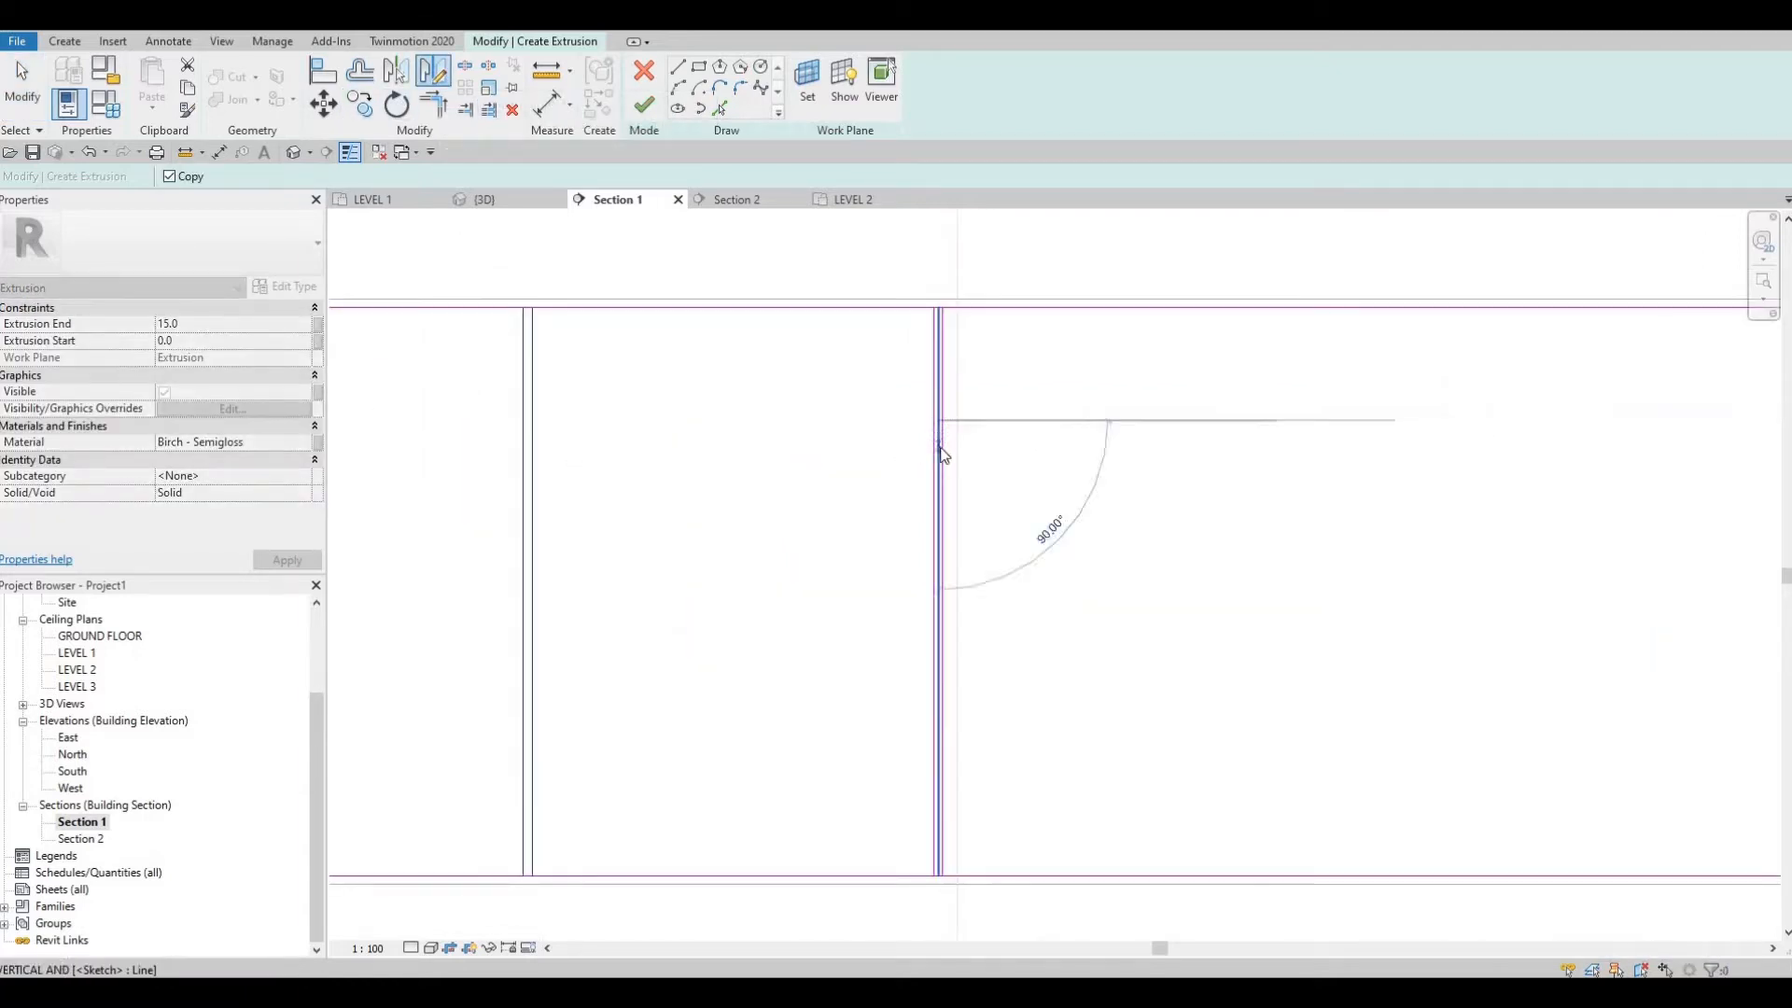
pyautogui.click(940, 455)
pyautogui.scroll(-5, 1026, 447)
pyautogui.press('Escape')
pyautogui.press('Escape')
pyautogui.press('Escape')
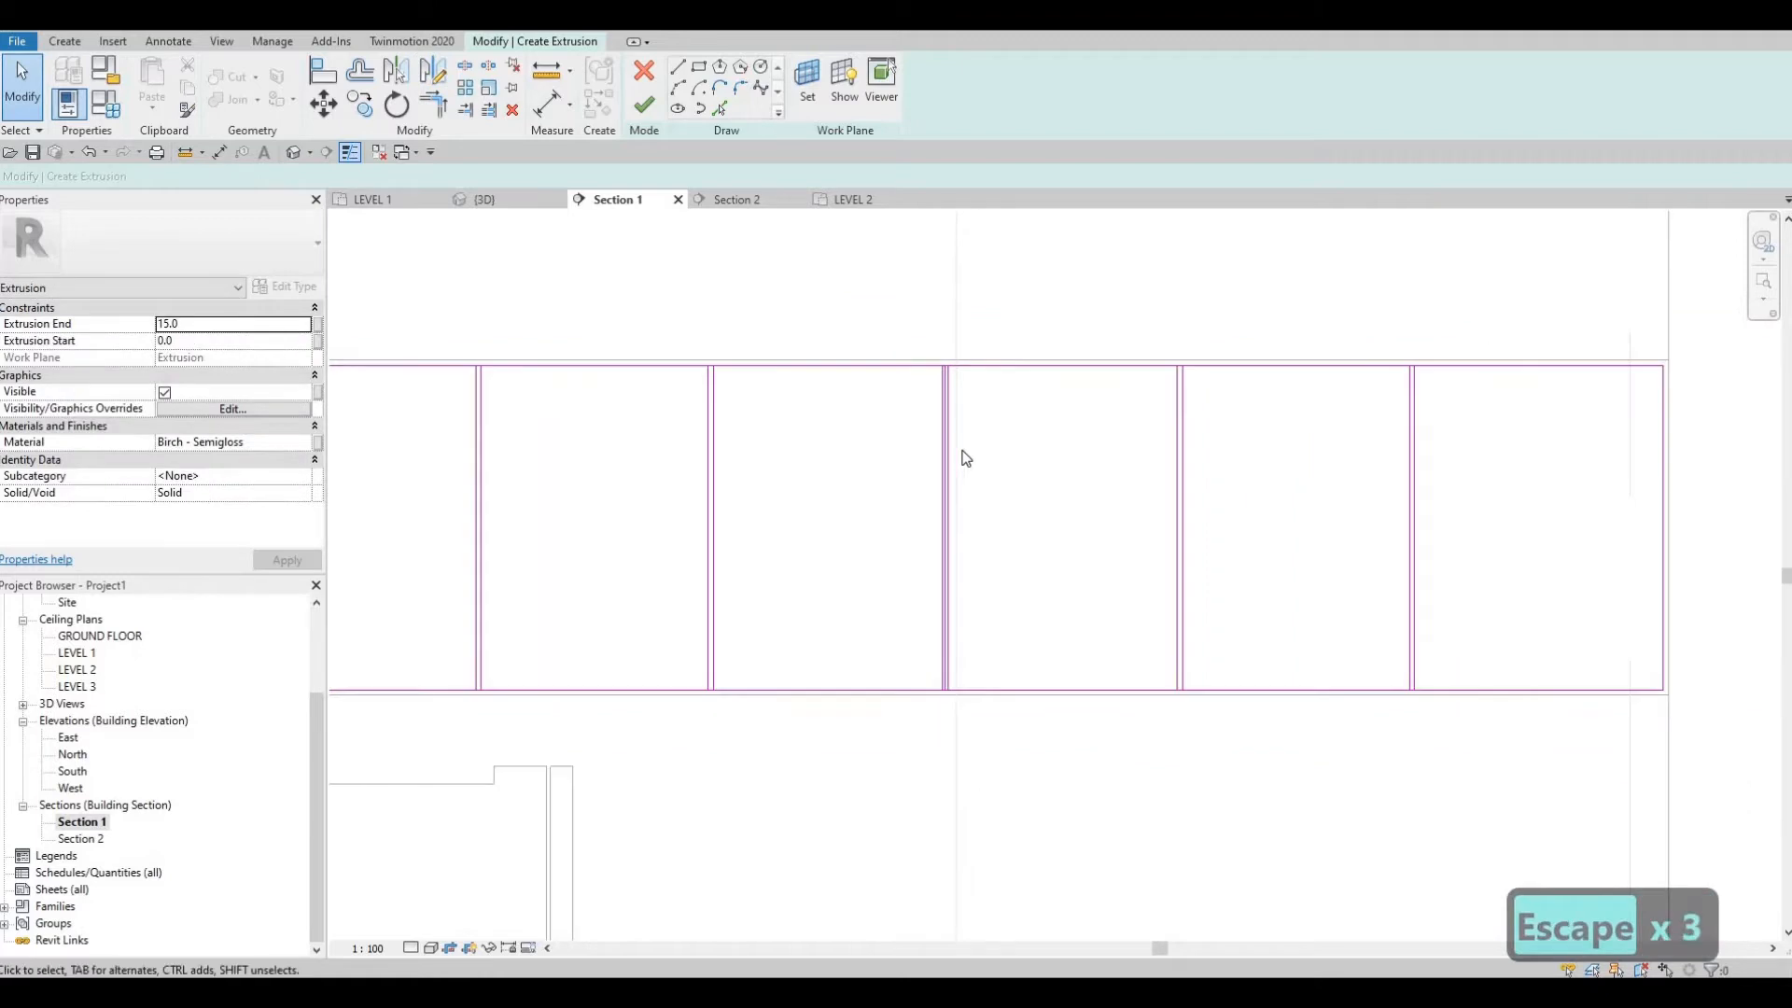
# Step: Split the rectangle's top edge at the two mirrored divider pairs right of the middle divider
pyautogui.press('s')
pyautogui.press('l')
pyautogui.scroll(4, 1241, 351)
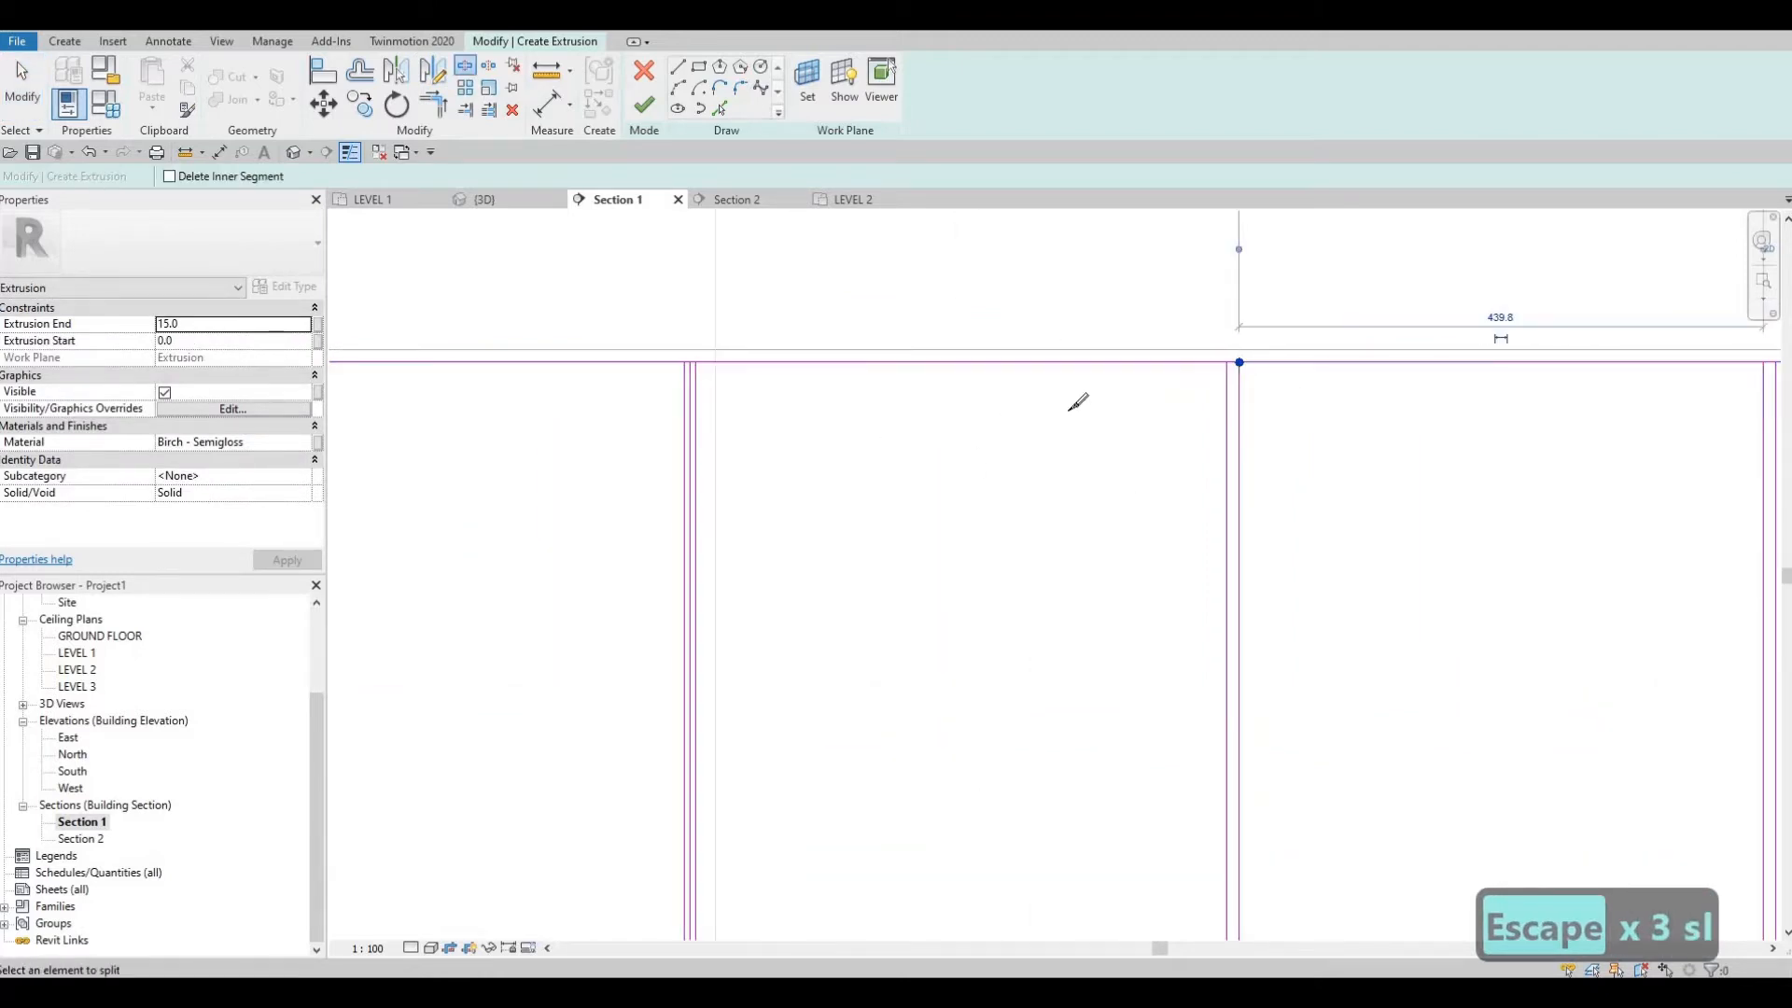
pyautogui.scroll(-2, 1212, 380)
pyautogui.scroll(3, 1210, 378)
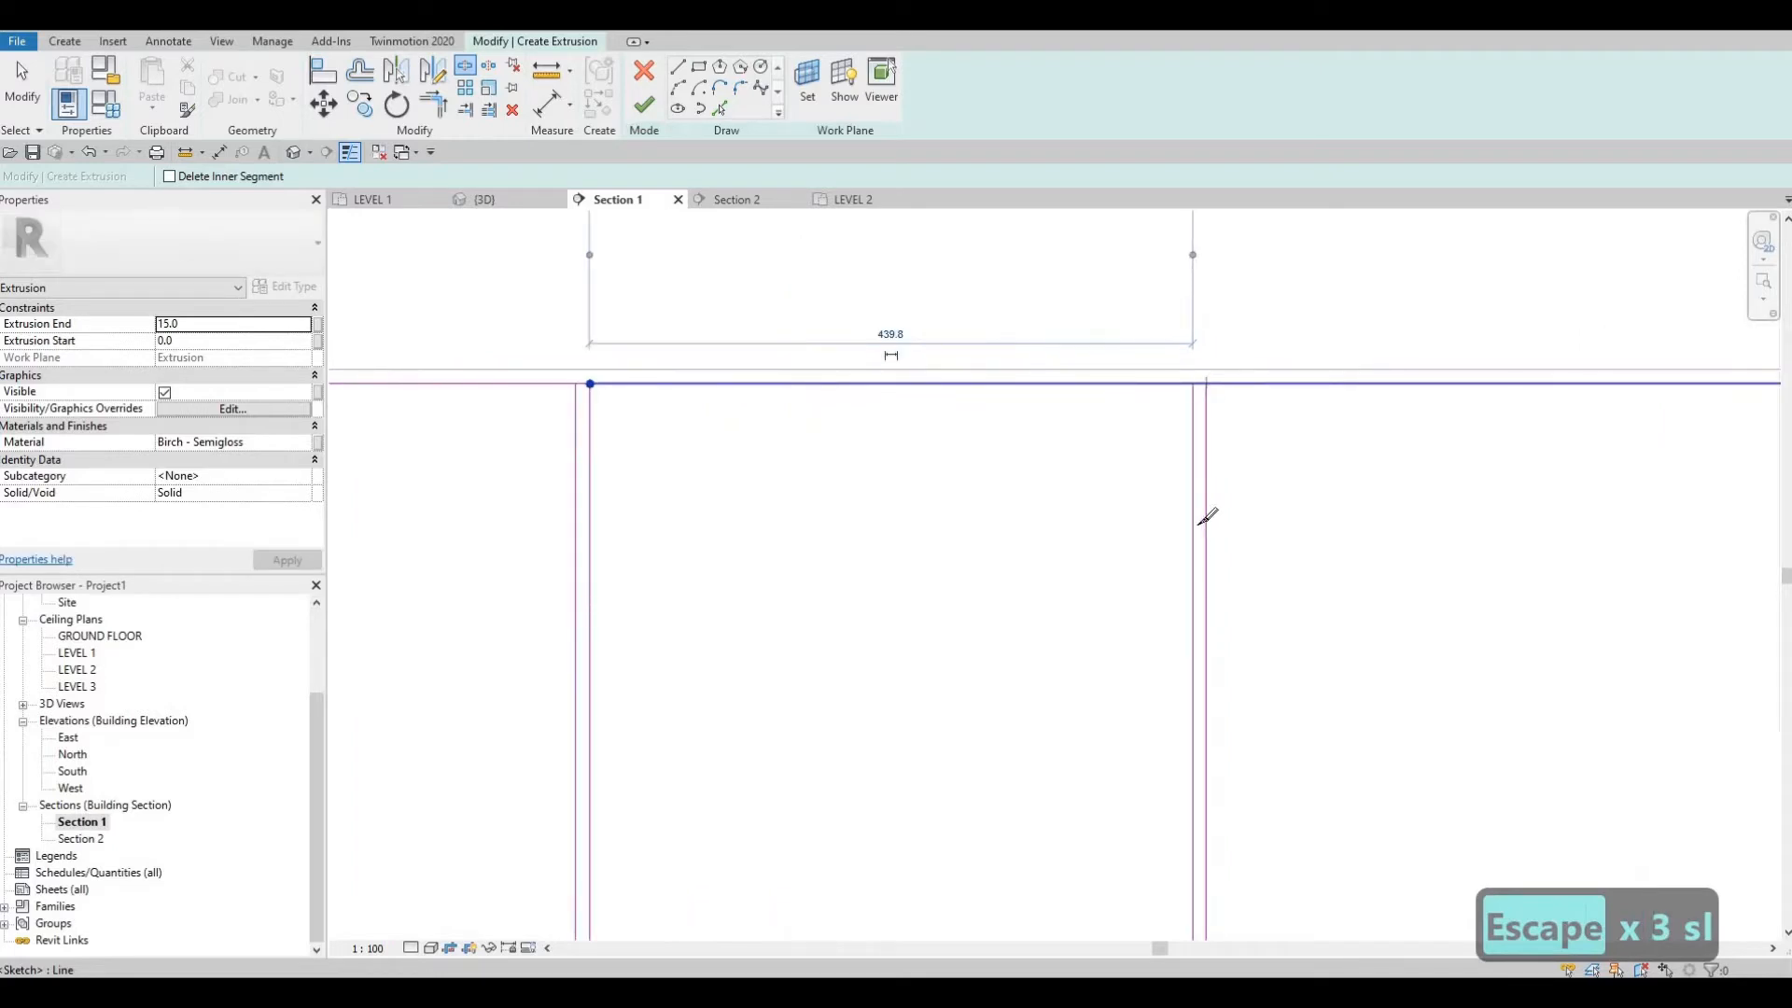
pyautogui.scroll(-2, 1160, 556)
# Step: Split the rectangle's bottom edge at the two mirrored divider pairs right of the middle divider
pyautogui.scroll(4, 1168, 360)
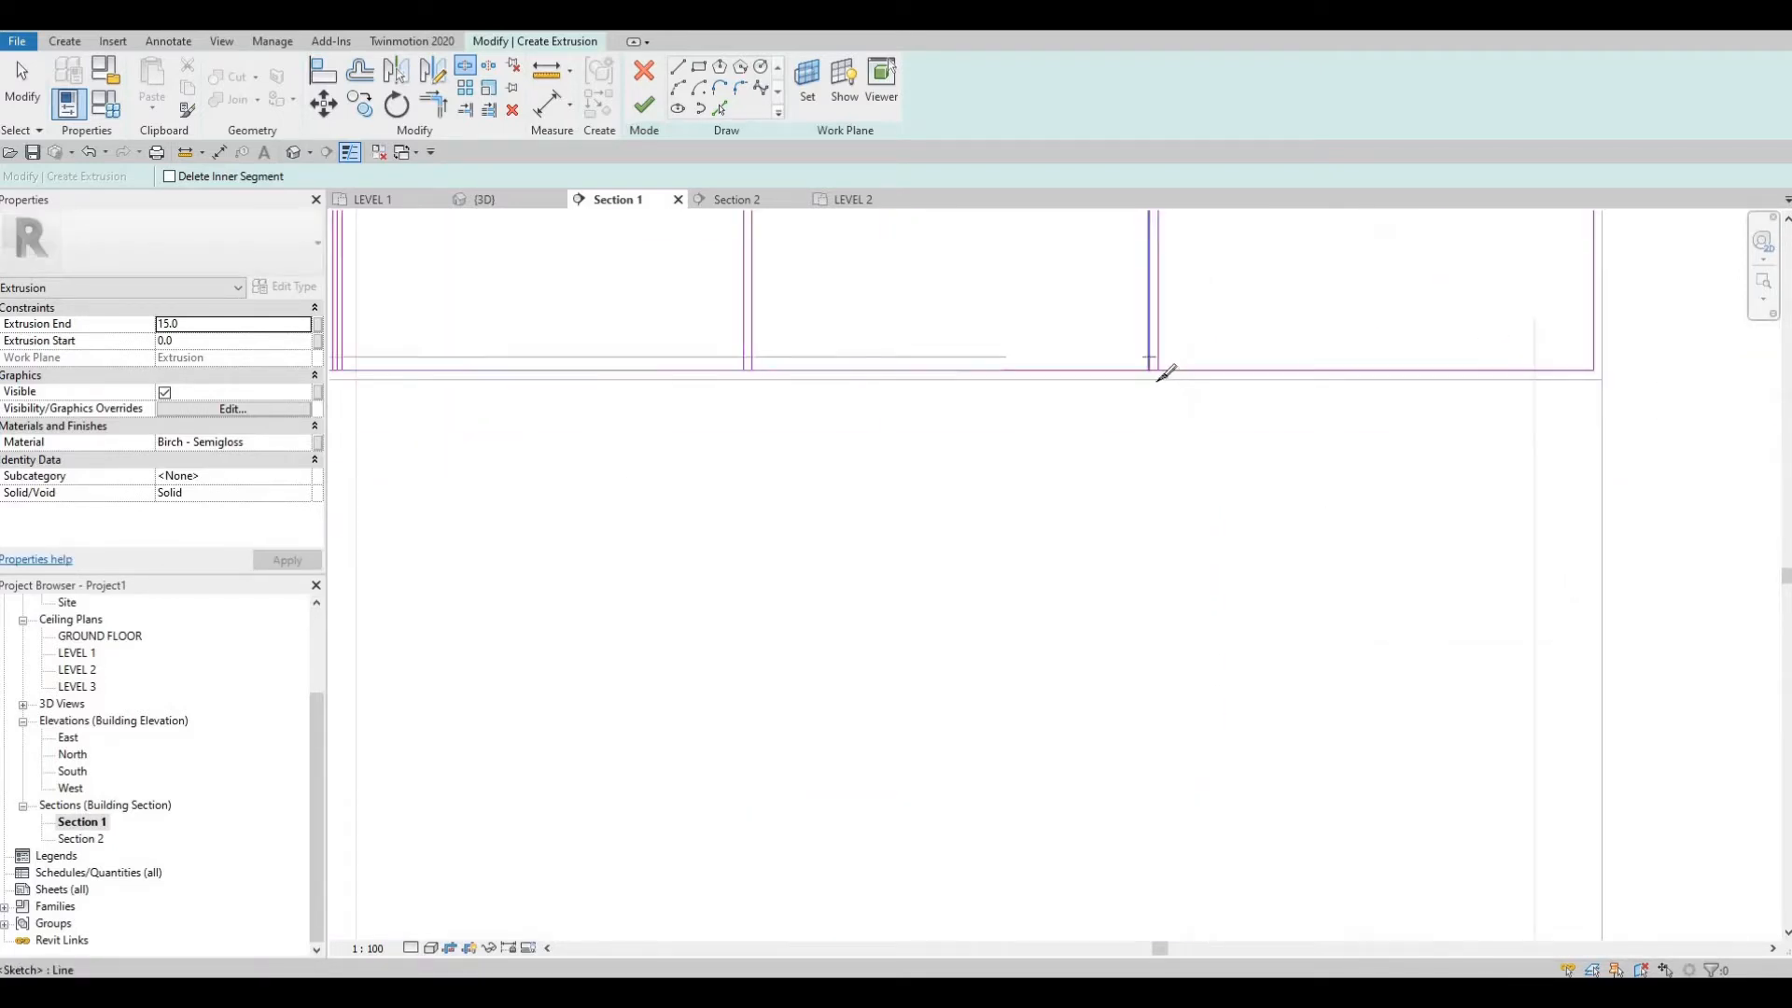
pyautogui.scroll(2, 1166, 373)
pyautogui.moveTo(782, 452); pyautogui.dragTo(847, 435, button='middle')
pyautogui.scroll(-3, 875, 398)
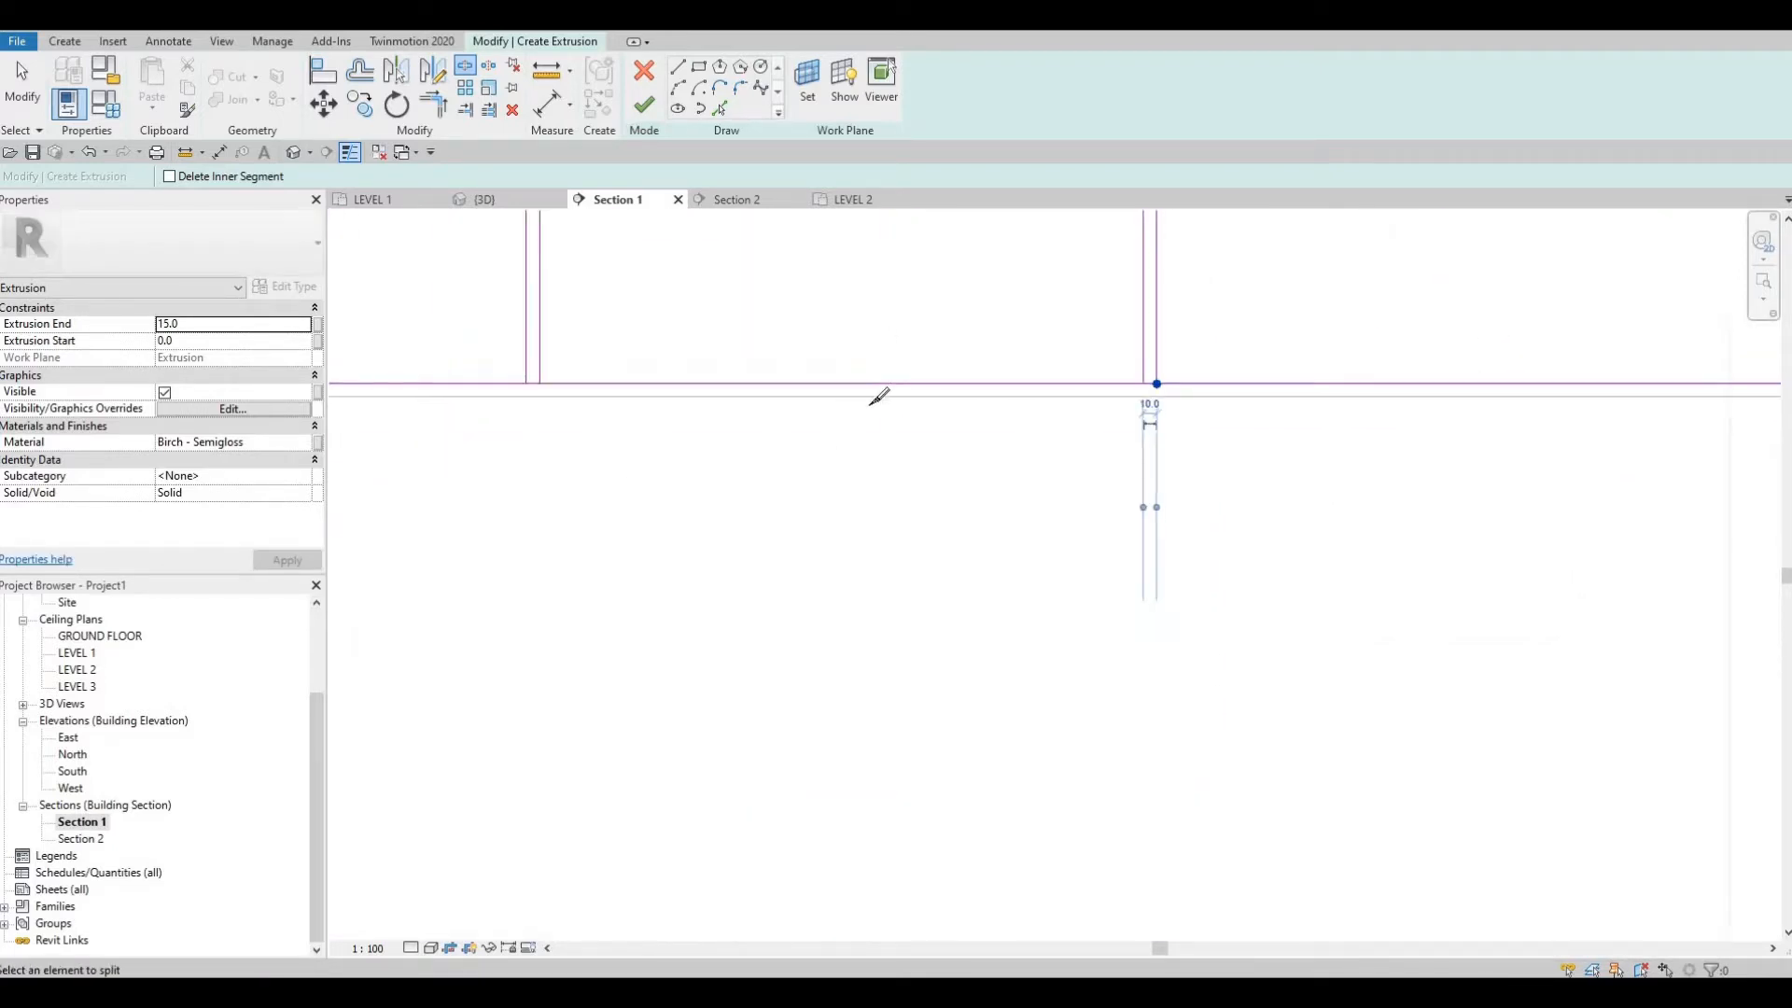
pyautogui.scroll(3, 909, 395)
pyautogui.click(919, 402)
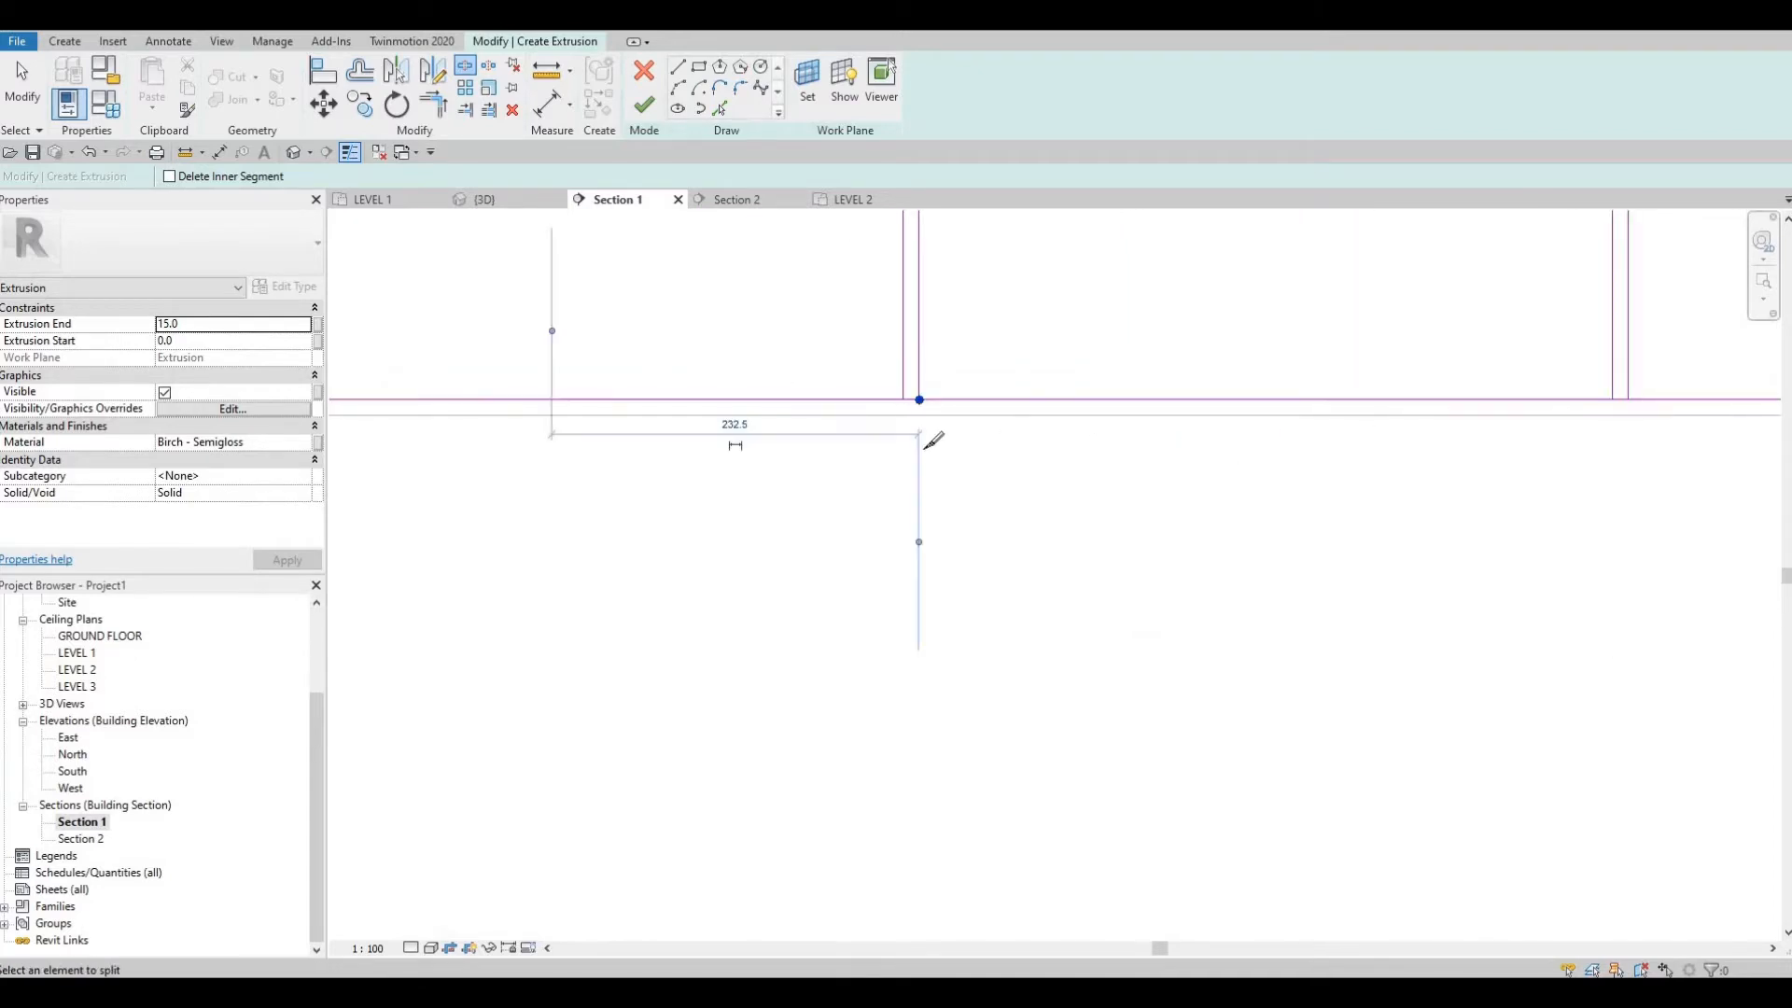
# Step: Split the rectangle's bottom and top edges between the two offset lines around the middle divider
pyautogui.scroll(-2, 948, 443)
pyautogui.moveTo(457, 408)
pyautogui.mouseDown(button='middle')
pyautogui.moveTo(931, 442)
pyautogui.moveTo(952, 544)
pyautogui.moveTo(938, 693)
pyautogui.mouseUp(button='middle')
pyautogui.scroll(4, 923, 442)
pyautogui.scroll(-2, 924, 448)
pyautogui.scroll(-2, 895, 466)
pyautogui.moveTo(887, 464); pyautogui.dragTo(878, 725, button='middle')
pyautogui.scroll(-1, 891, 448)
pyautogui.scroll(3, 884, 450)
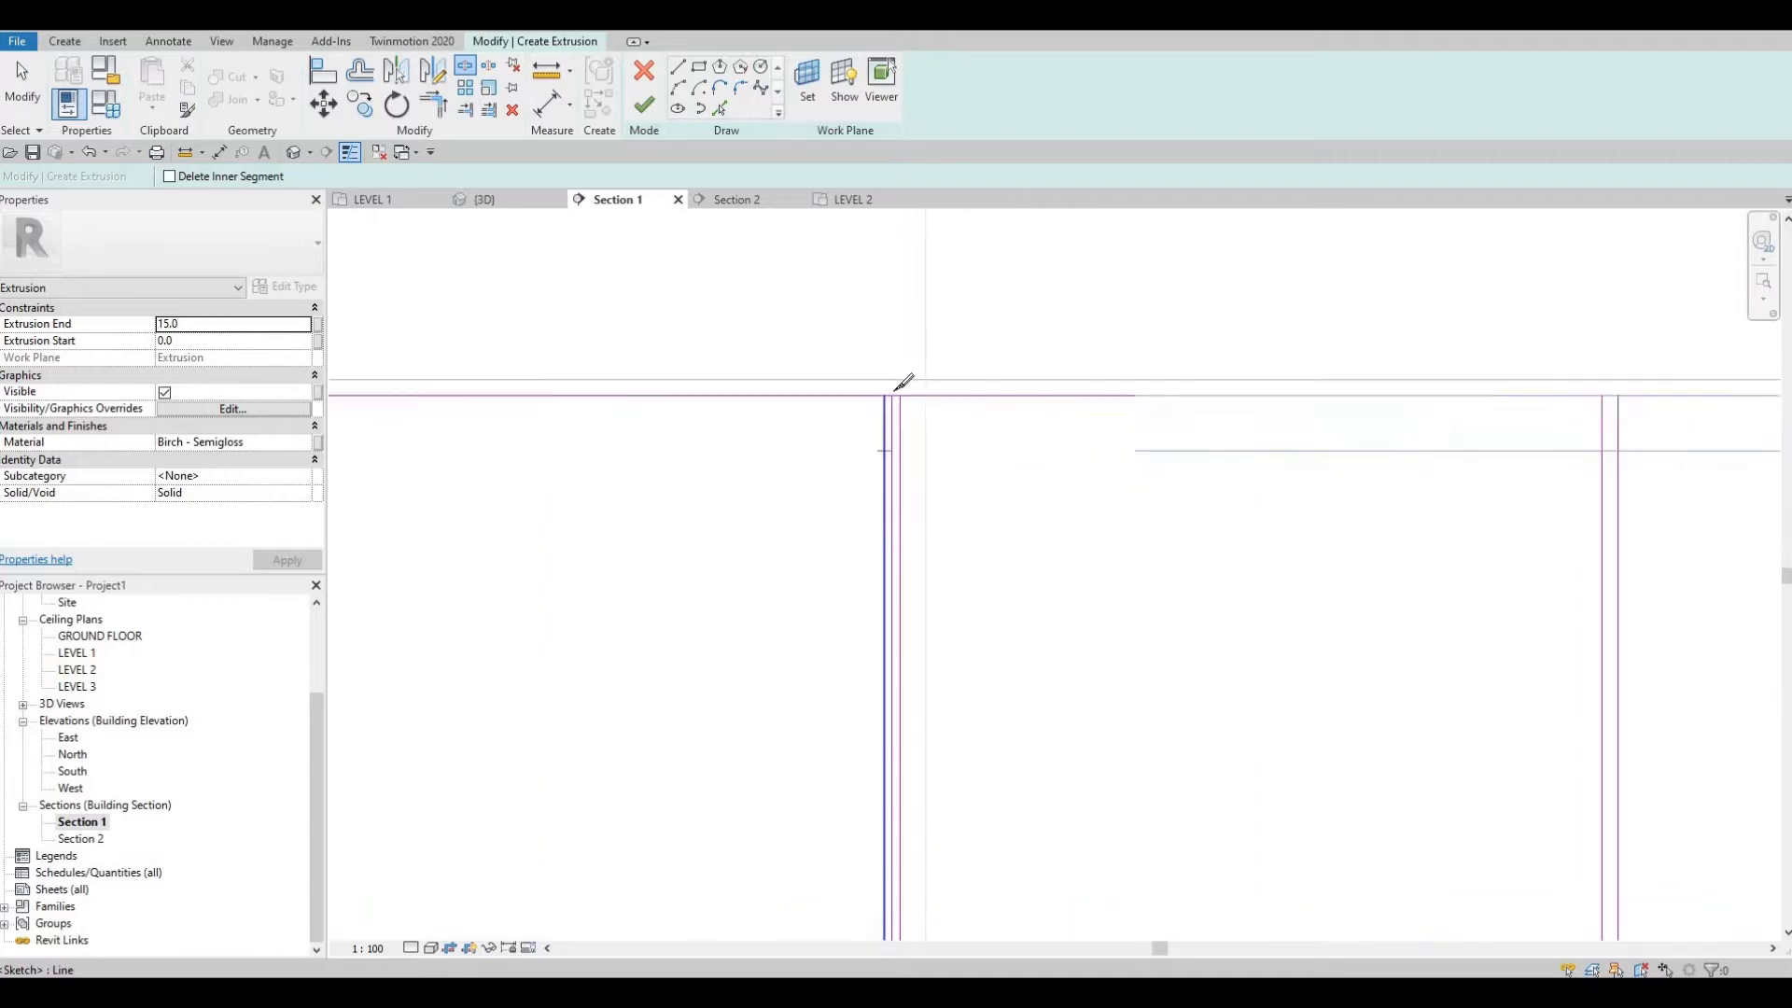
pyautogui.scroll(3, 896, 392)
pyautogui.press('Escape')
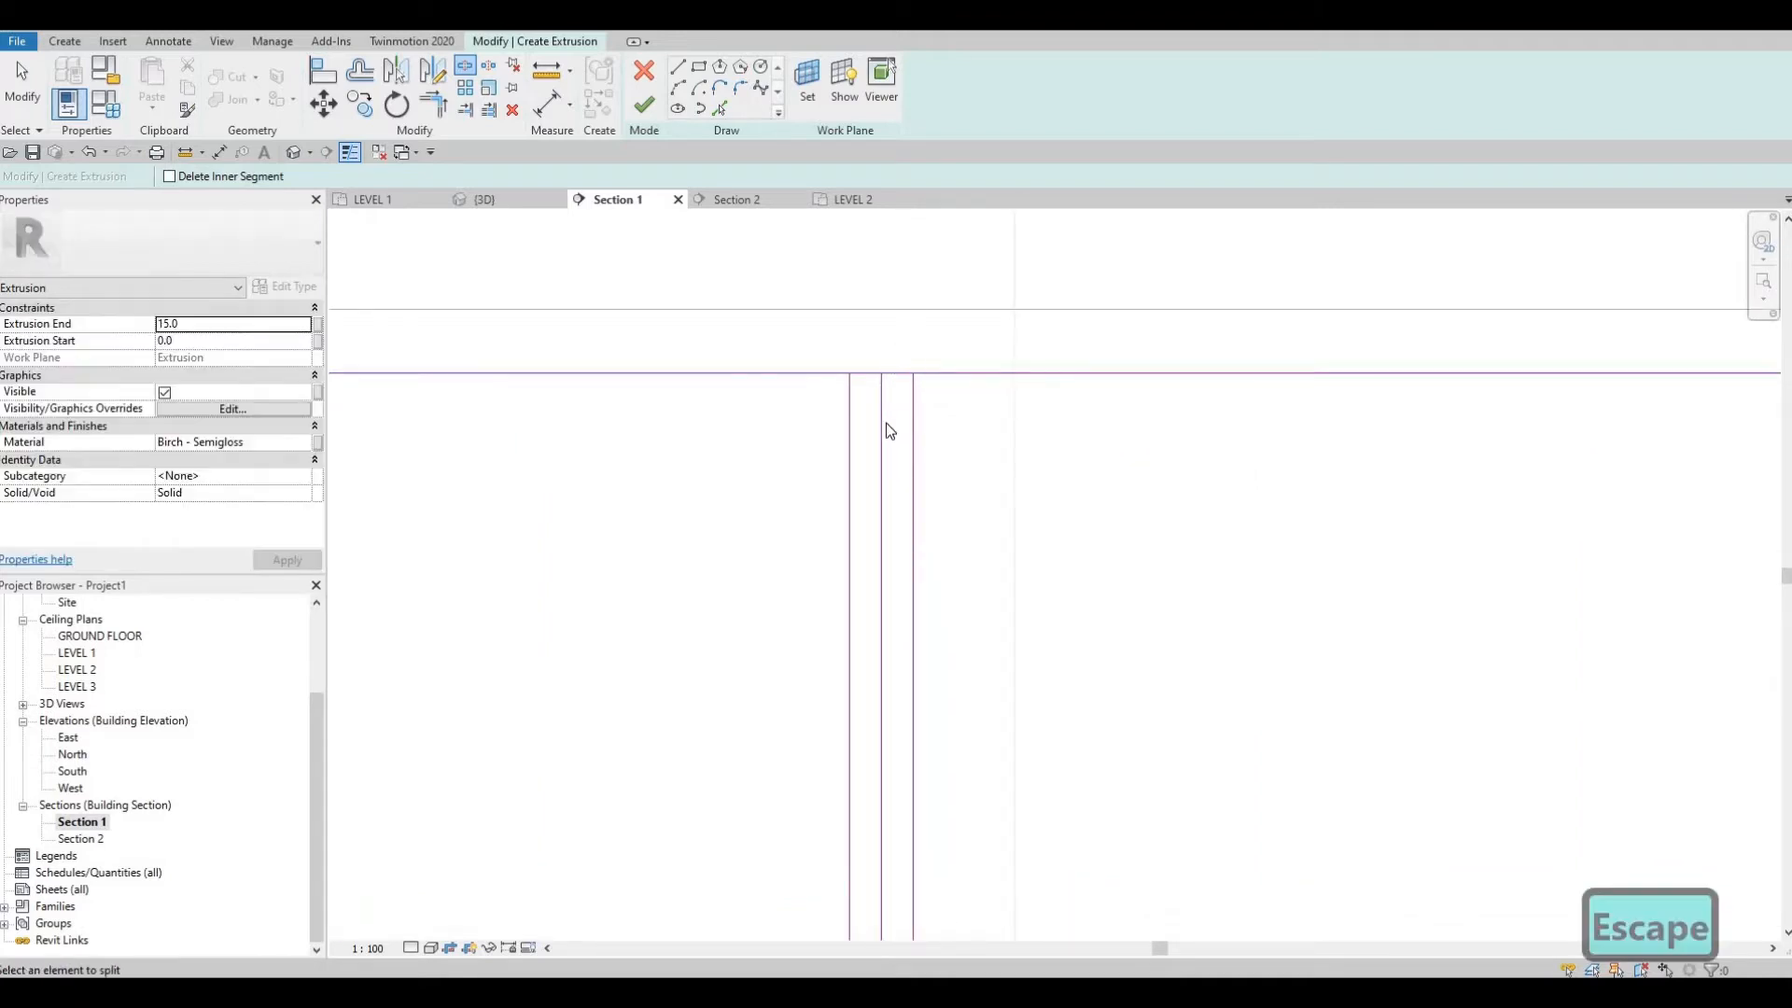
pyautogui.press('Escape')
# Step: Delete the original centre line between the two offset lines of the middle divider
pyautogui.click(879, 431)
pyautogui.press('Delete')
pyautogui.scroll(-1, 875, 431)
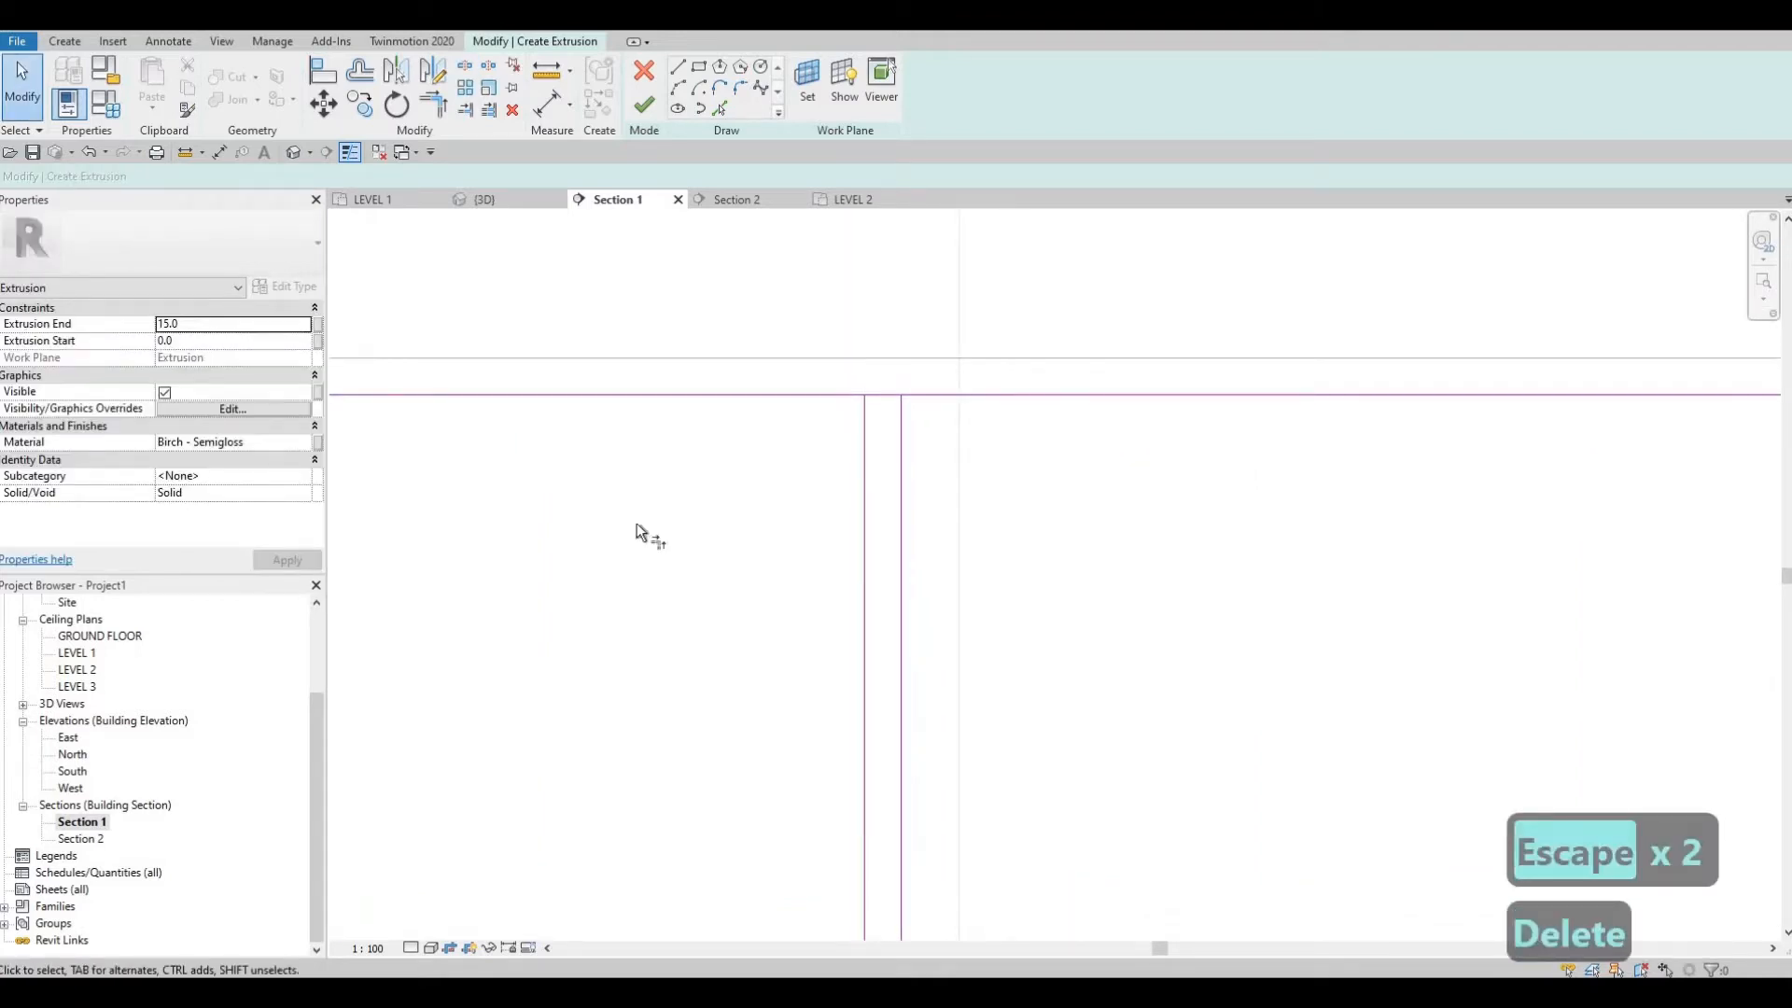
# Step: Trim the top edge segments to corners with the two middle divider lines, opening the gap between them
pyautogui.press('t')
pyautogui.press('r')
pyautogui.click(847, 411)
pyautogui.click(865, 427)
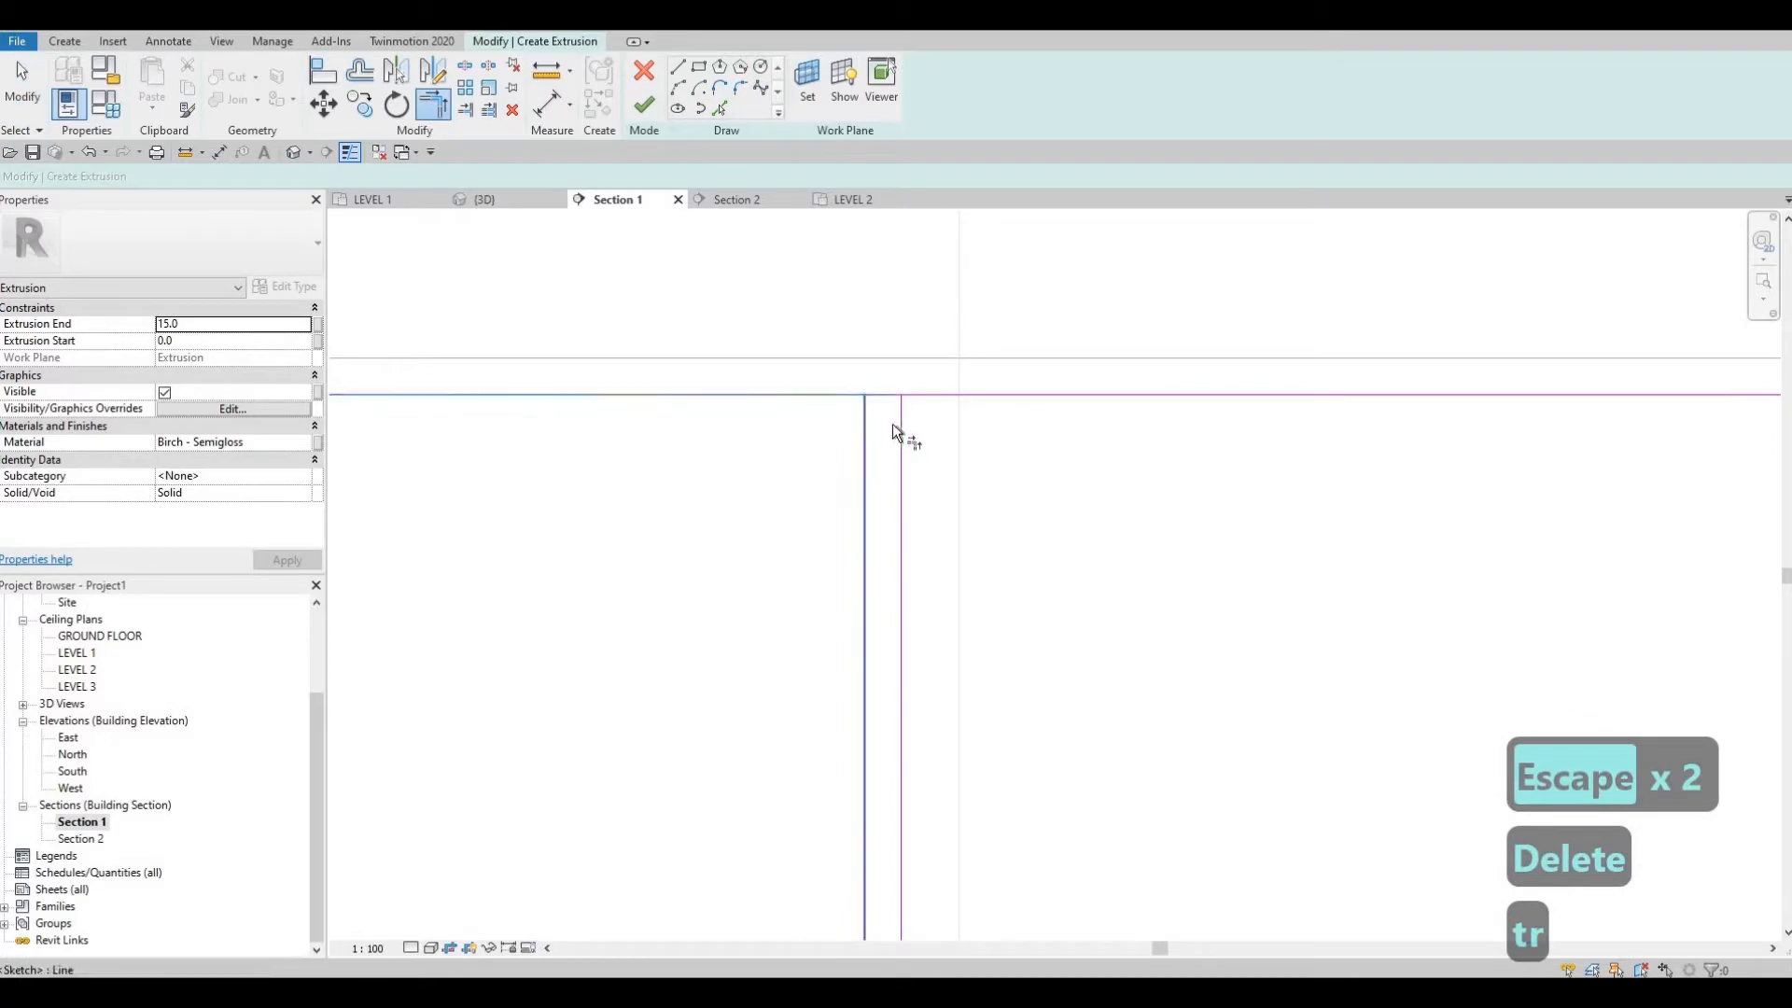
pyautogui.click(919, 399)
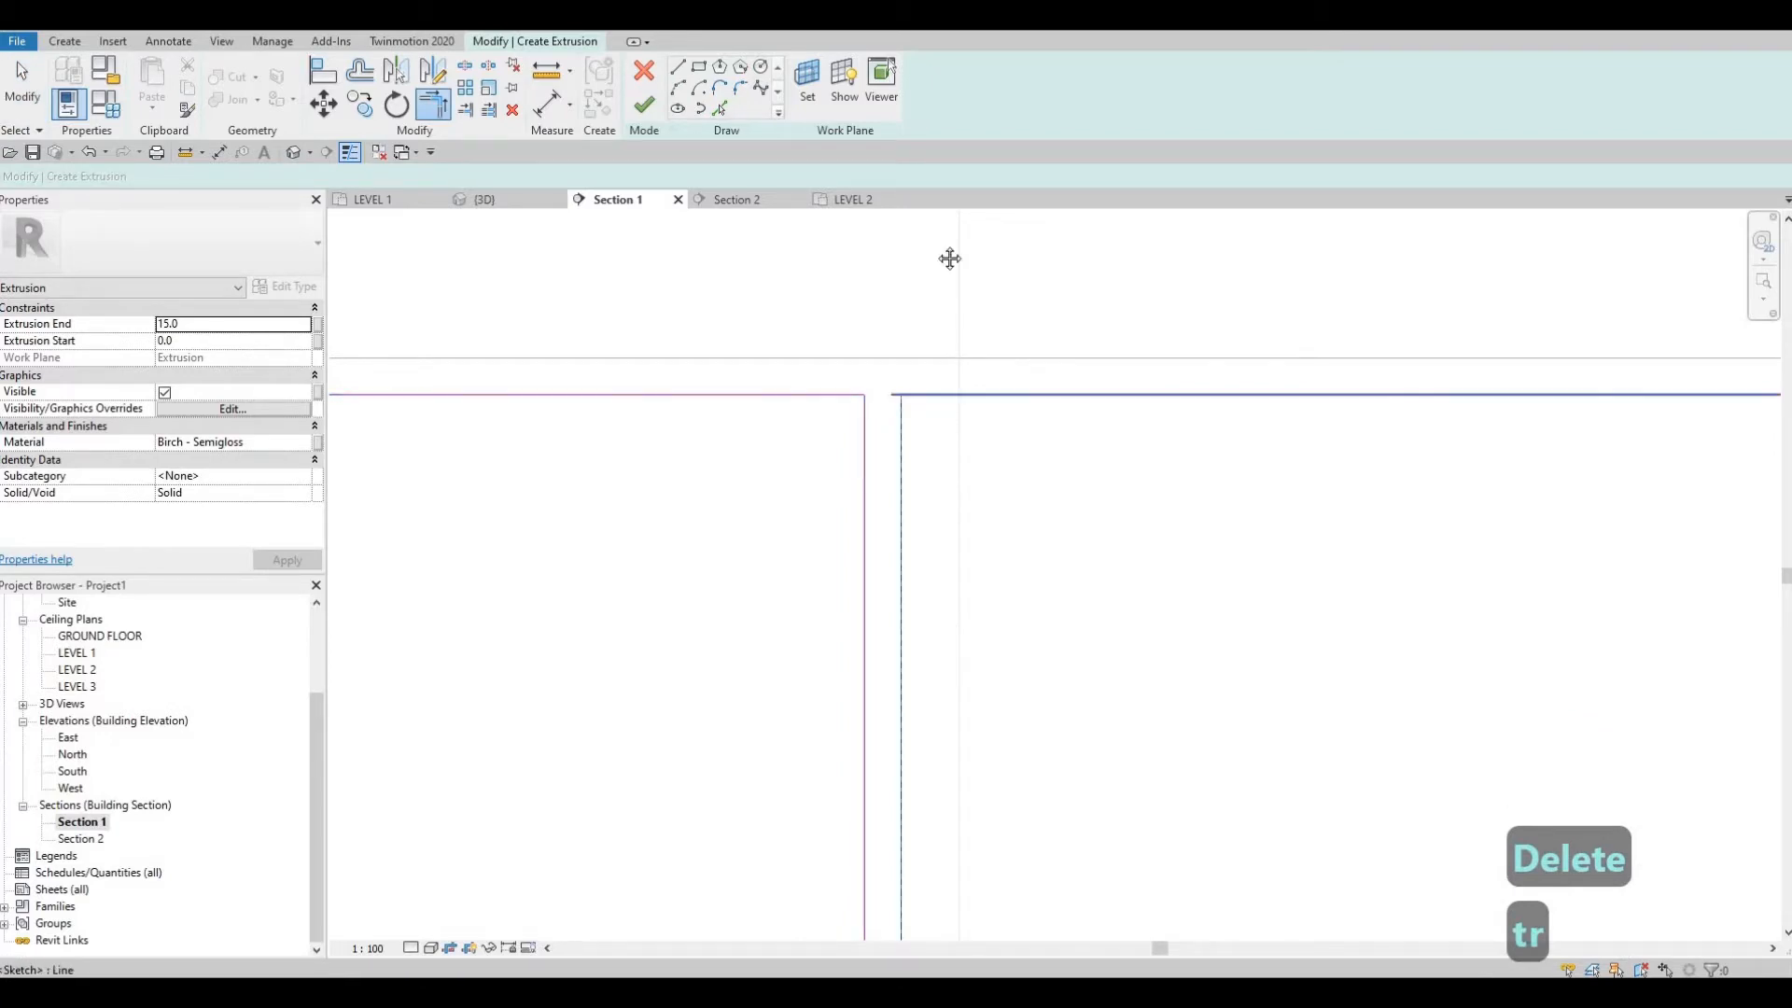
pyautogui.click(896, 651)
# Step: Trim the bottom edge segments to corners with the two middle divider lines, opening the gap between them
pyautogui.scroll(-5, 890, 658)
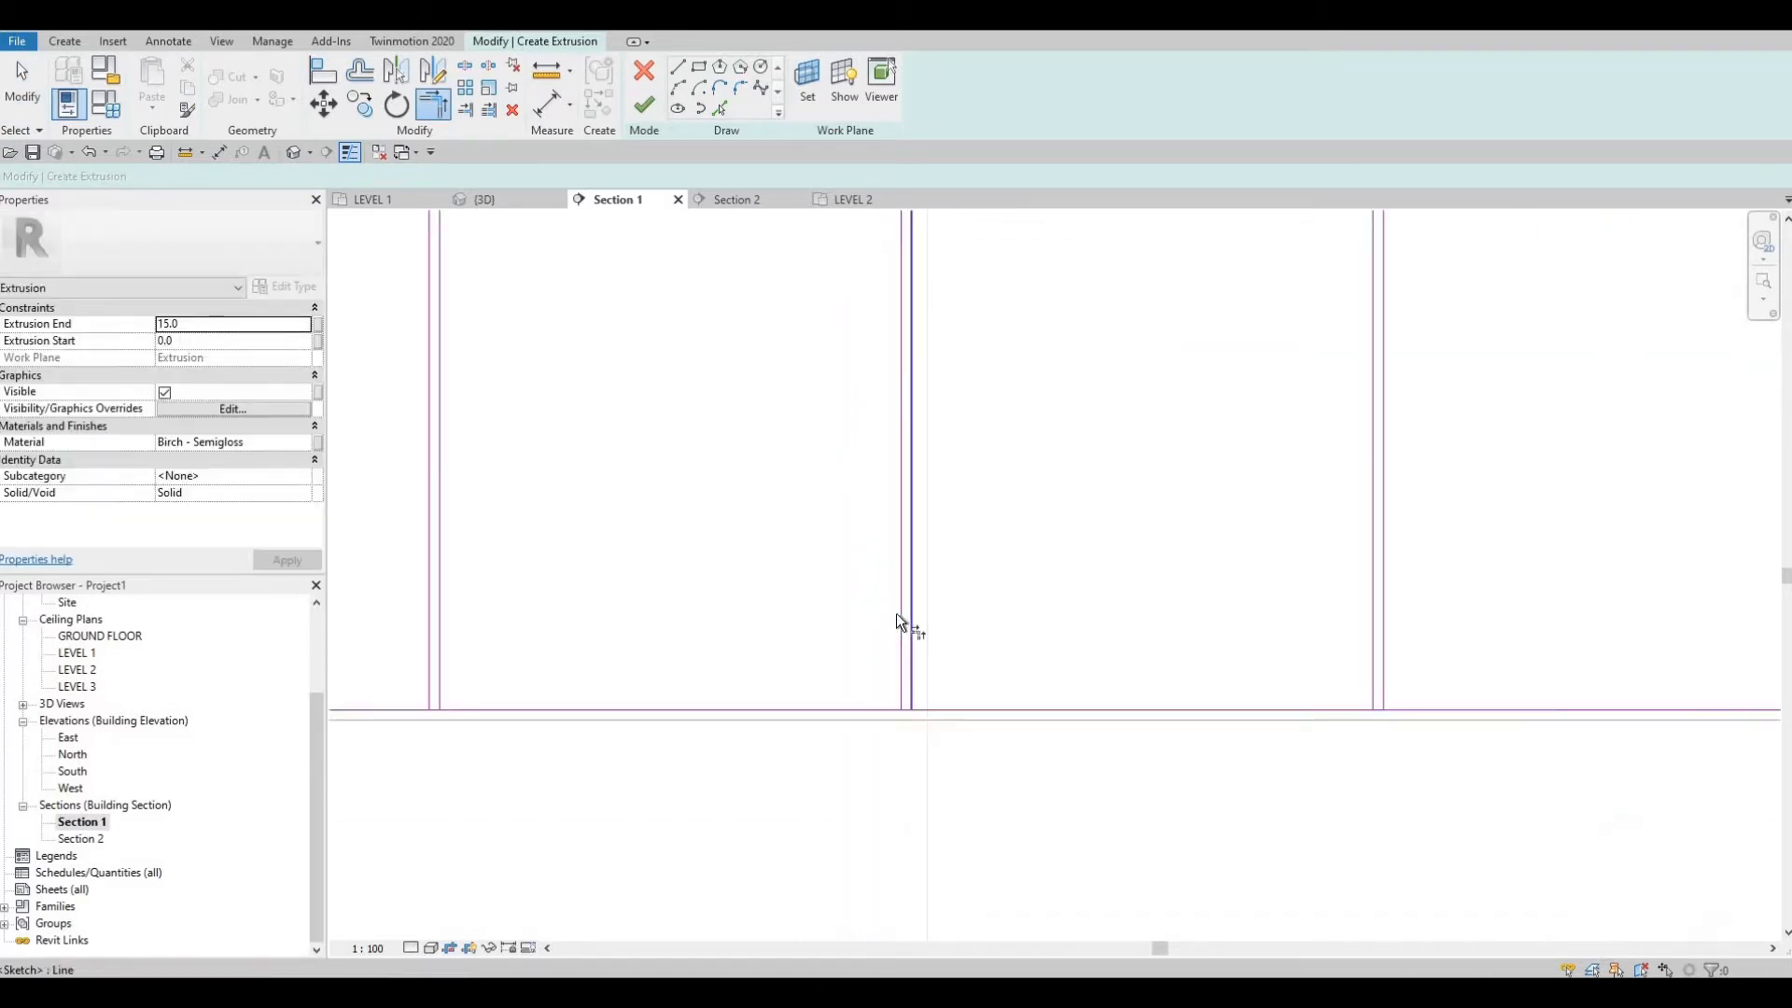
pyautogui.click(896, 705)
pyautogui.click(882, 708)
pyautogui.click(913, 665)
pyautogui.click(966, 709)
pyautogui.moveTo(1381, 608); pyautogui.dragTo(964, 601, button='middle')
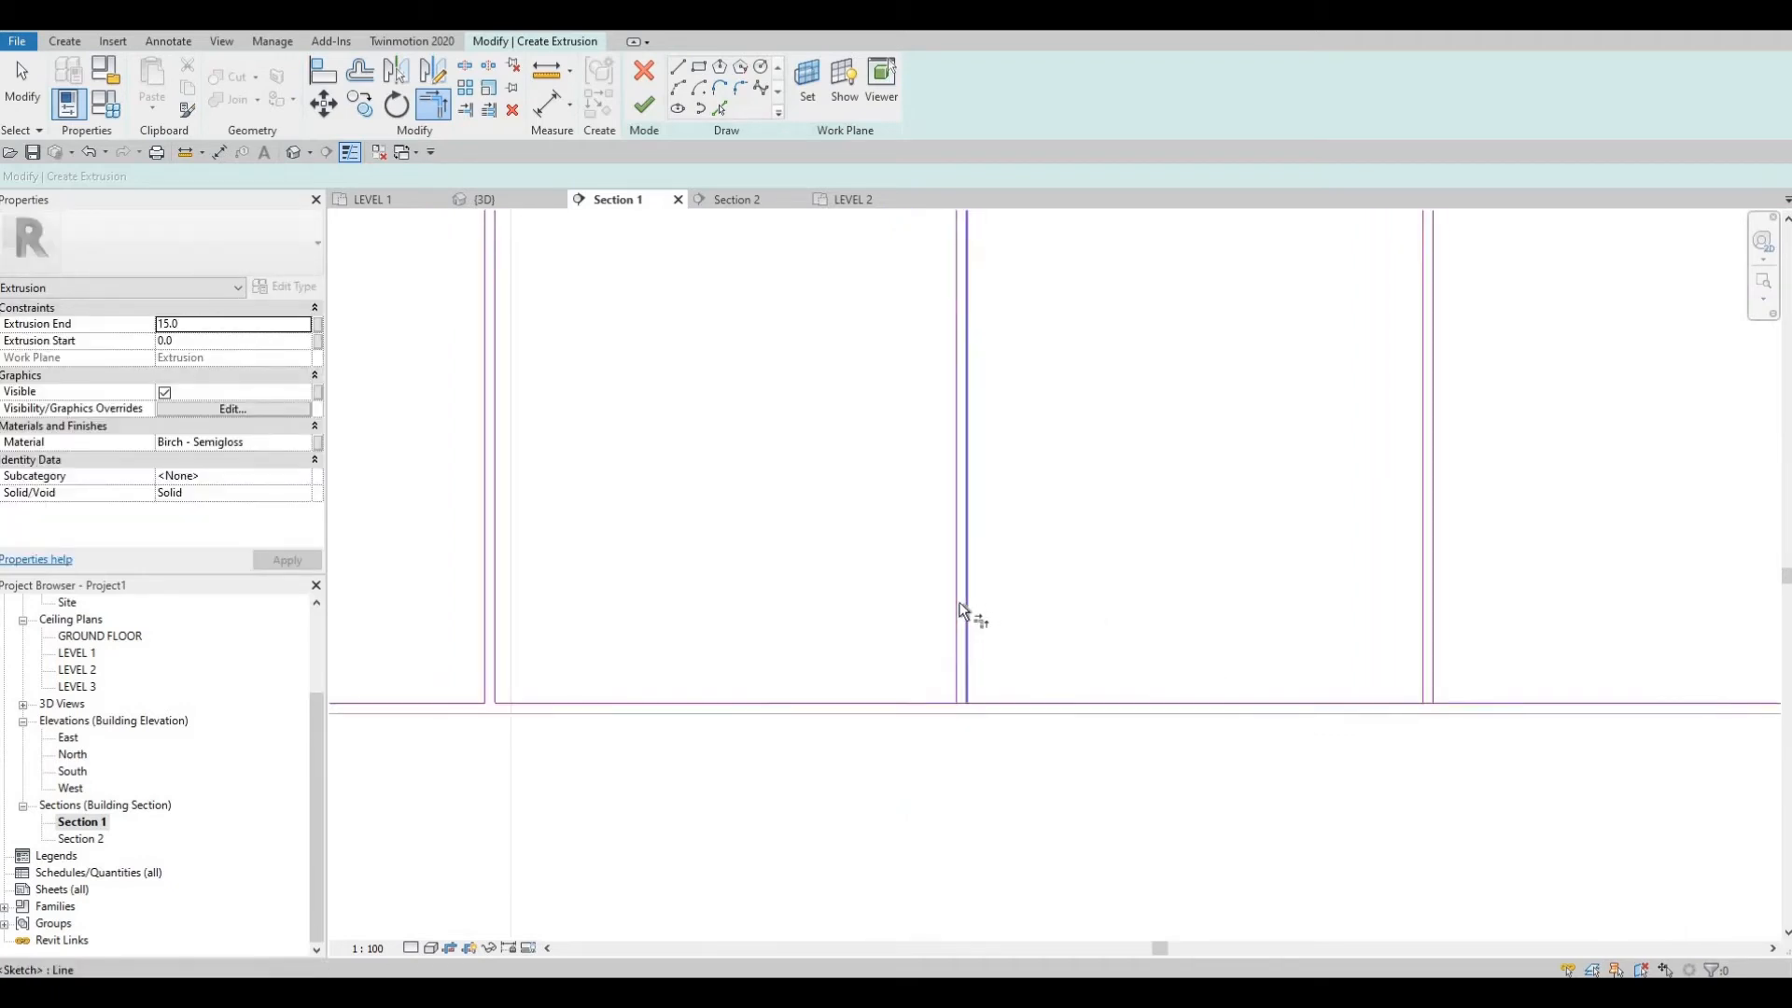
# Step: Trim the bottom edge segments to corners with the offset lines of the fourth and rightmost dividers, opening their gaps
pyautogui.click(966, 670)
pyautogui.click(1323, 702)
pyautogui.moveTo(1423, 621); pyautogui.dragTo(1288, 636, button='middle')
pyautogui.click(1288, 636)
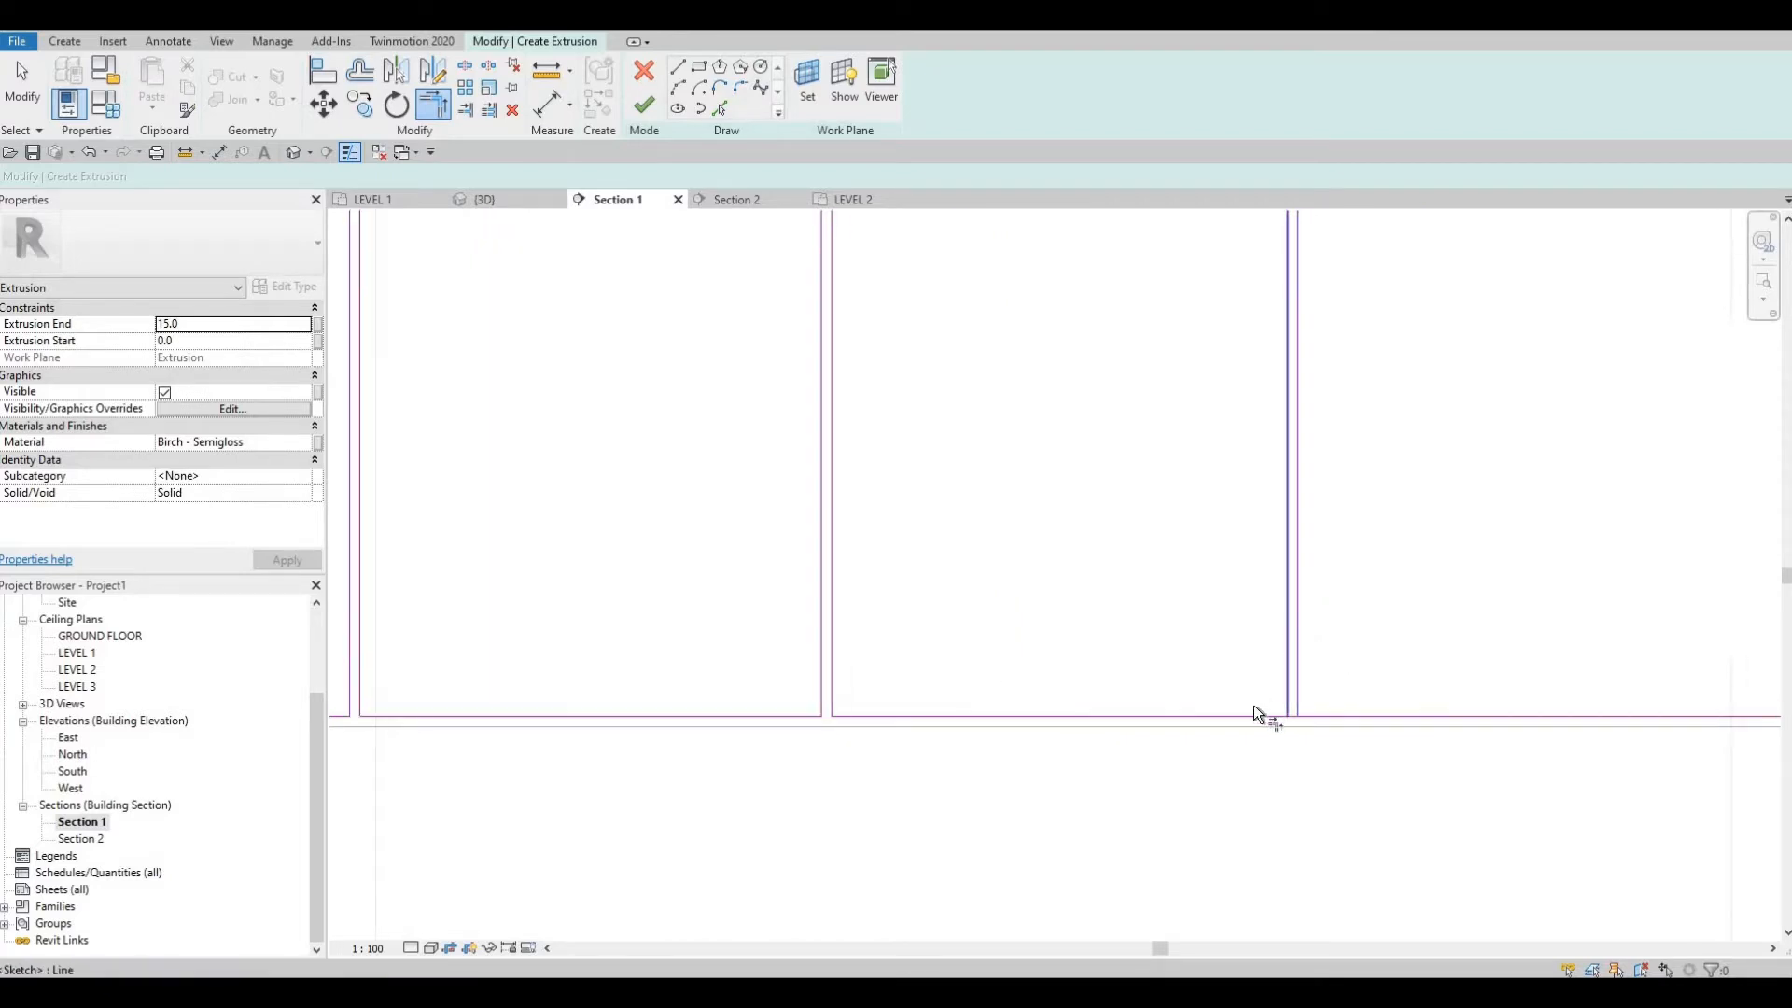
pyautogui.click(1249, 715)
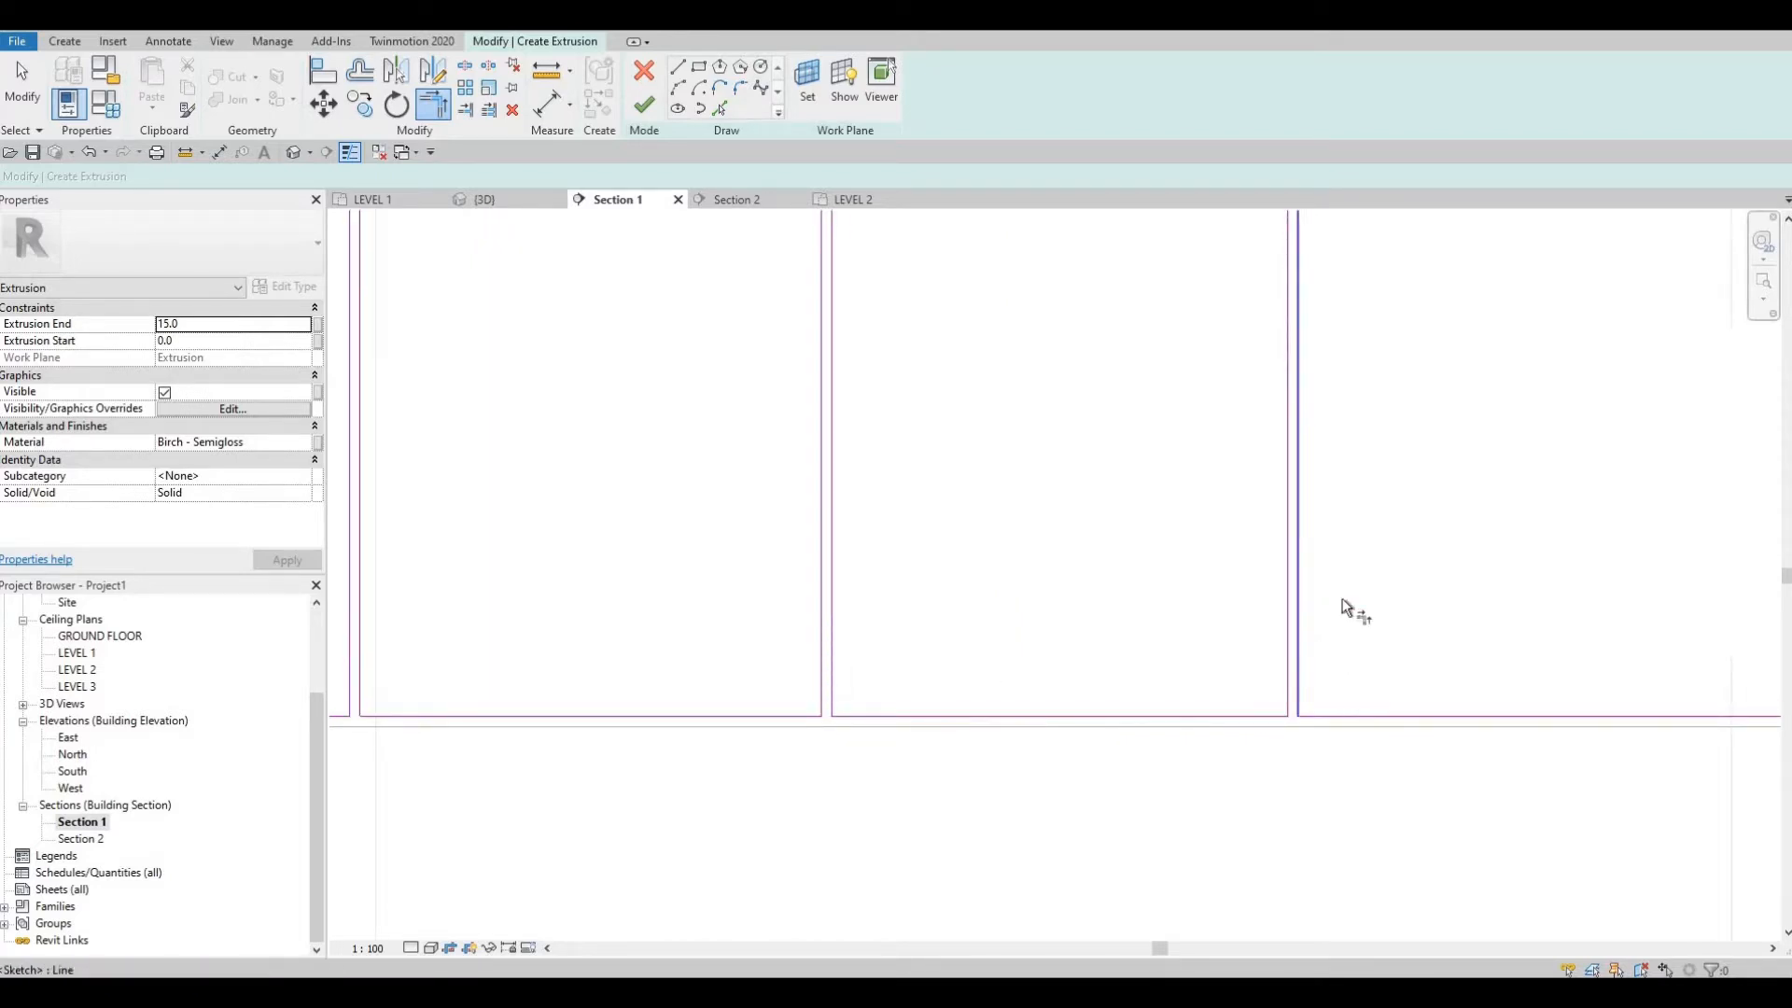
# Step: Trim the top edge segments to corners with the offset lines of the rightmost and fourth dividers
pyautogui.moveTo(1290, 228); pyautogui.dragTo(1251, 585, button='middle')
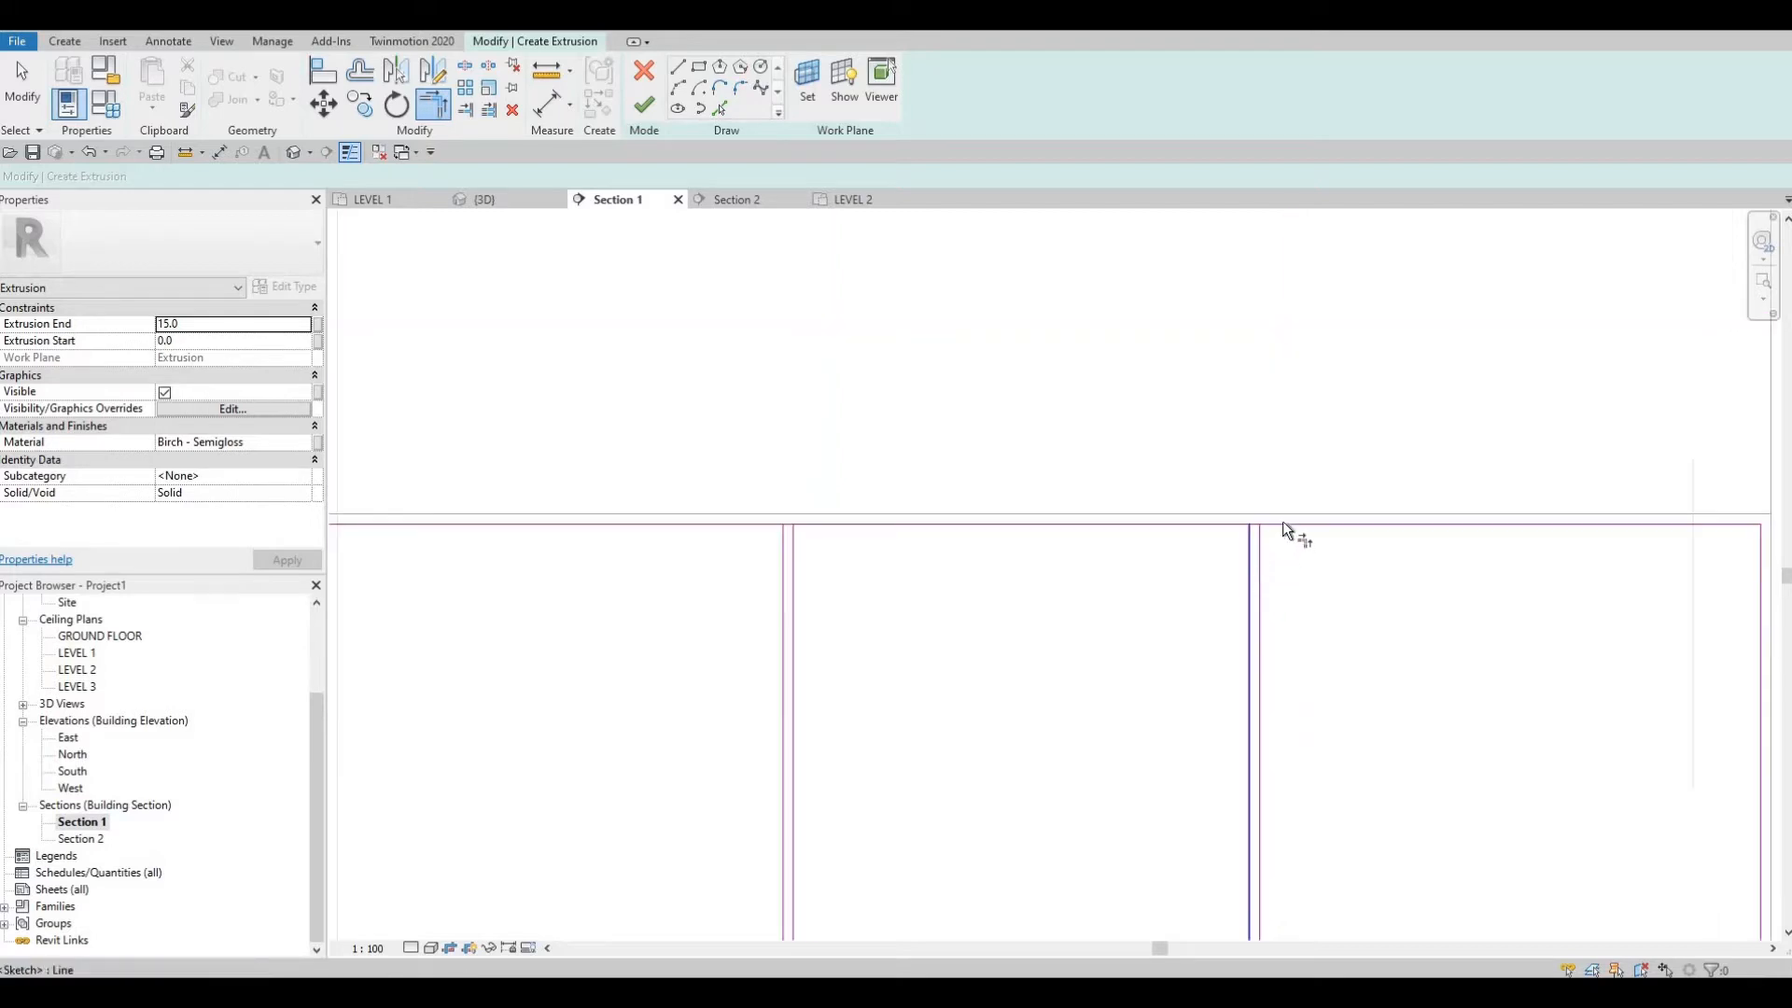
pyautogui.click(1260, 583)
pyautogui.click(1274, 527)
pyautogui.click(1246, 536)
pyautogui.click(1180, 528)
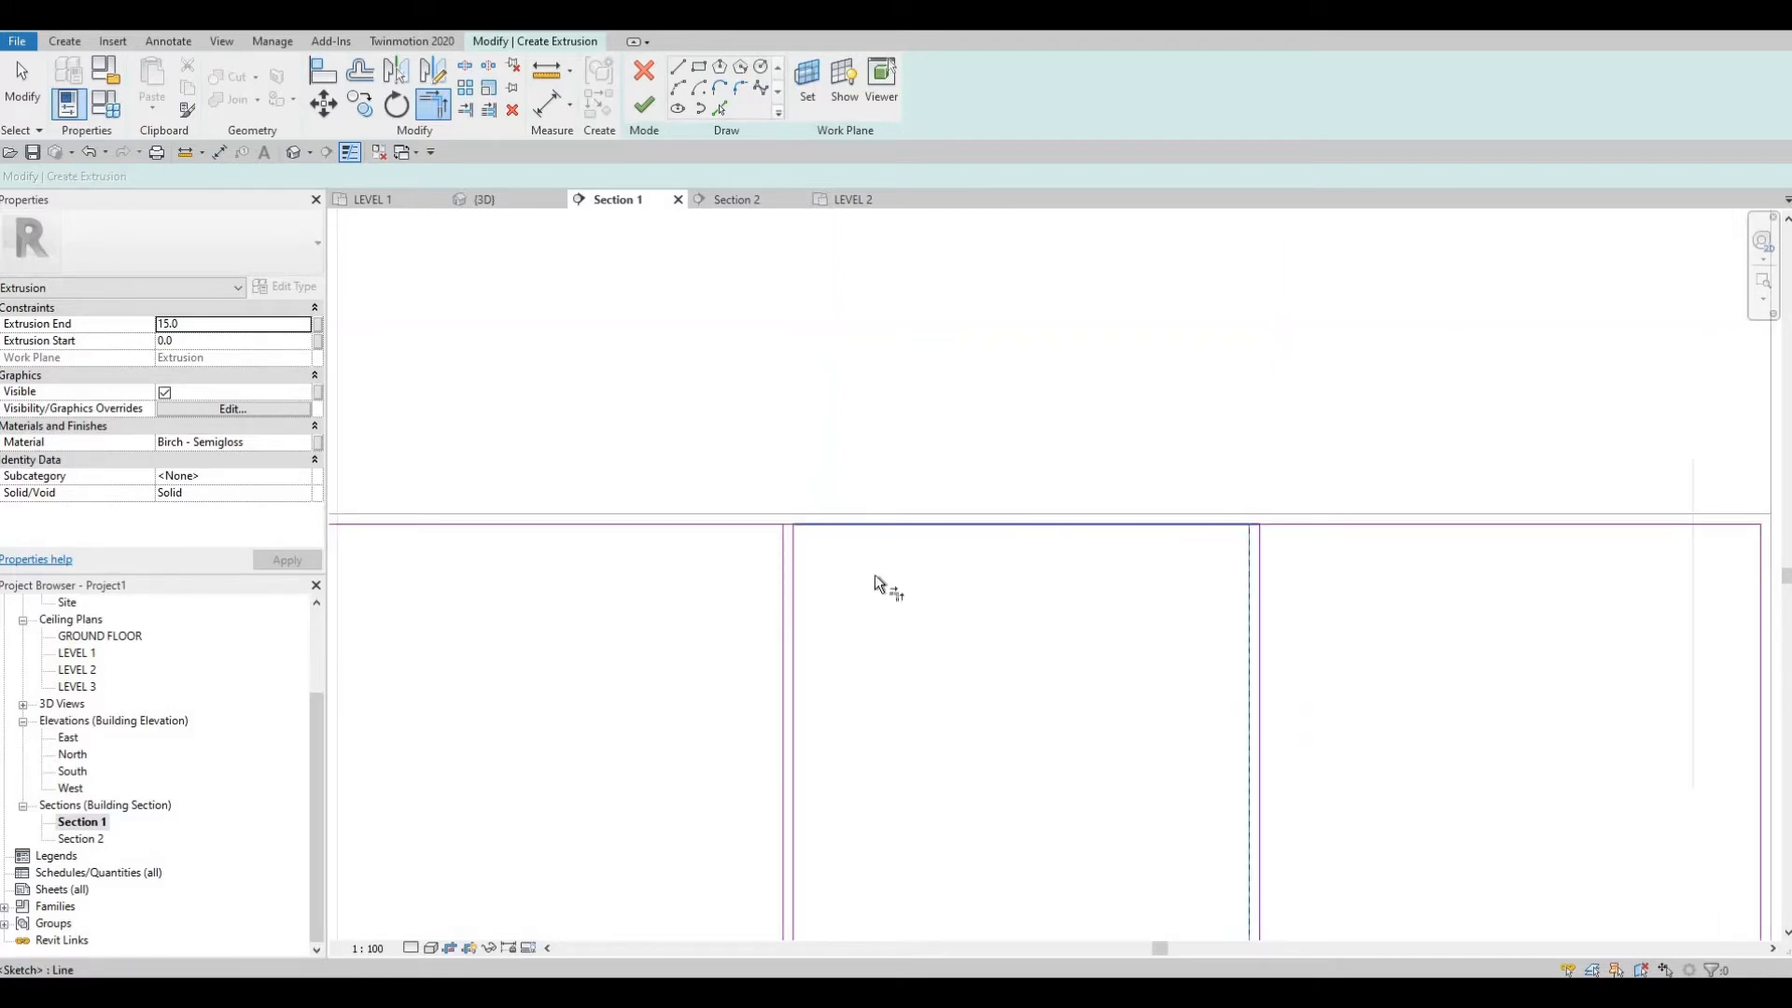
pyautogui.moveTo(831, 541); pyautogui.dragTo(987, 541, button='middle')
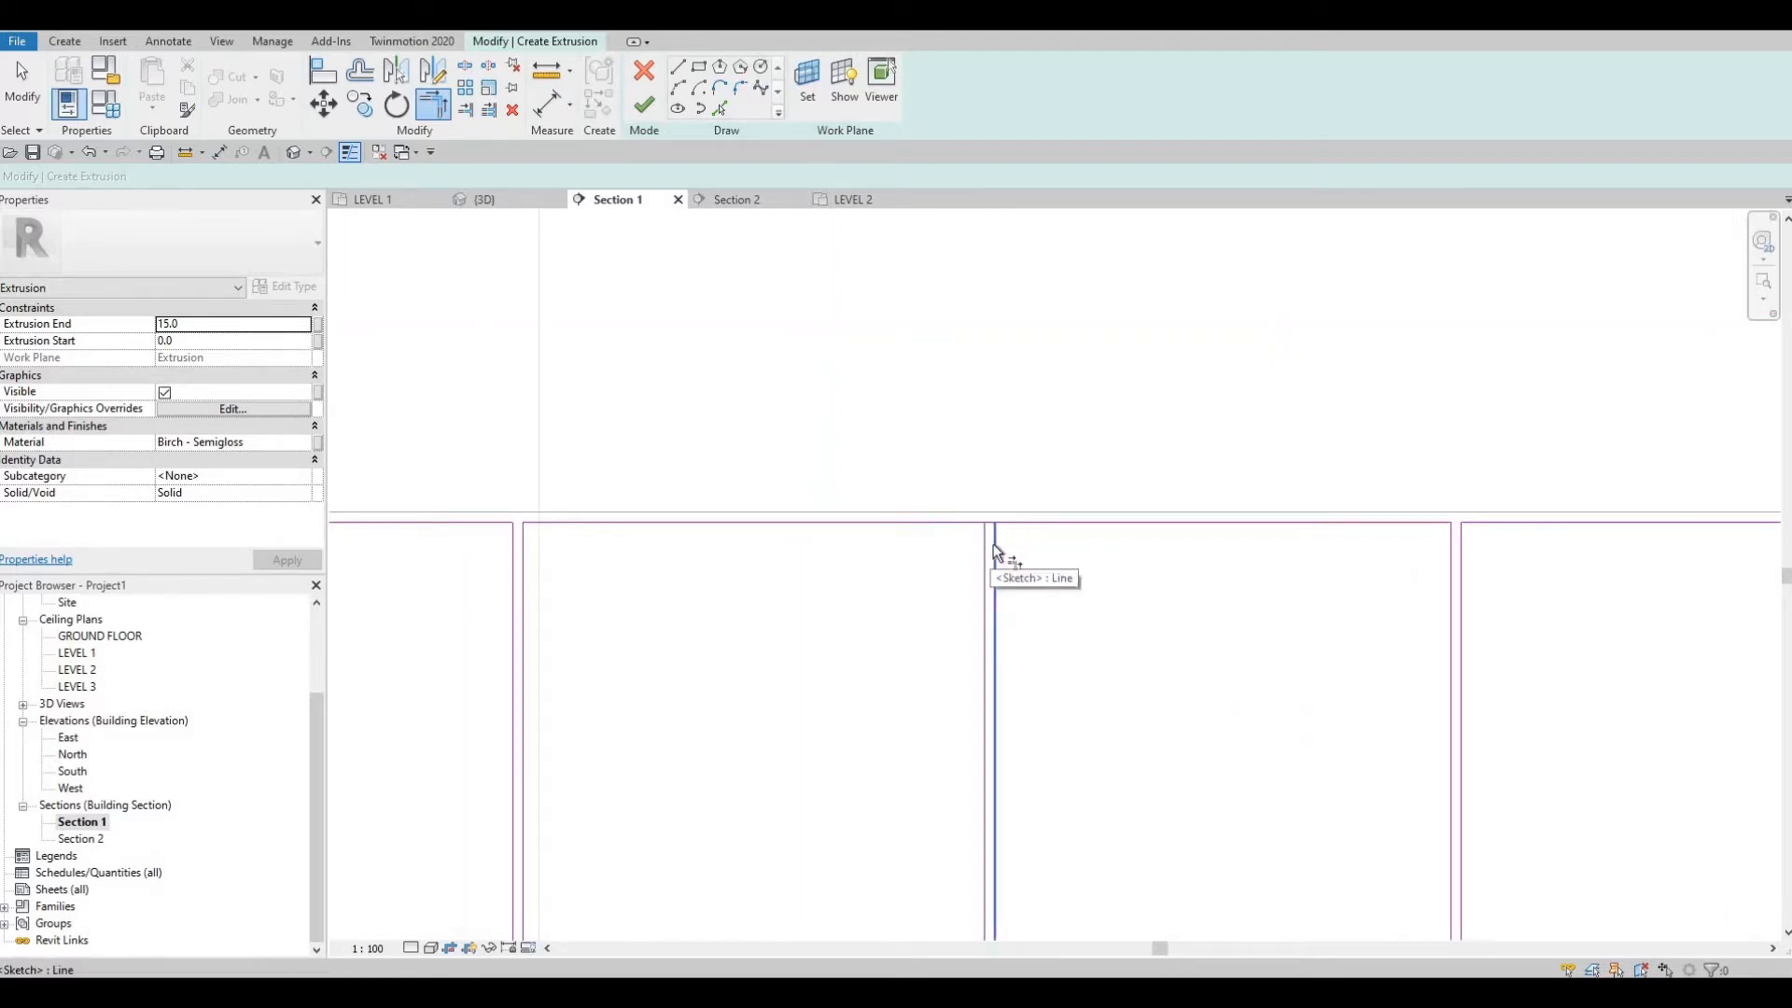
pyautogui.click(983, 552)
pyautogui.click(968, 525)
pyautogui.moveTo(788, 602); pyautogui.dragTo(790, 603, button='middle')
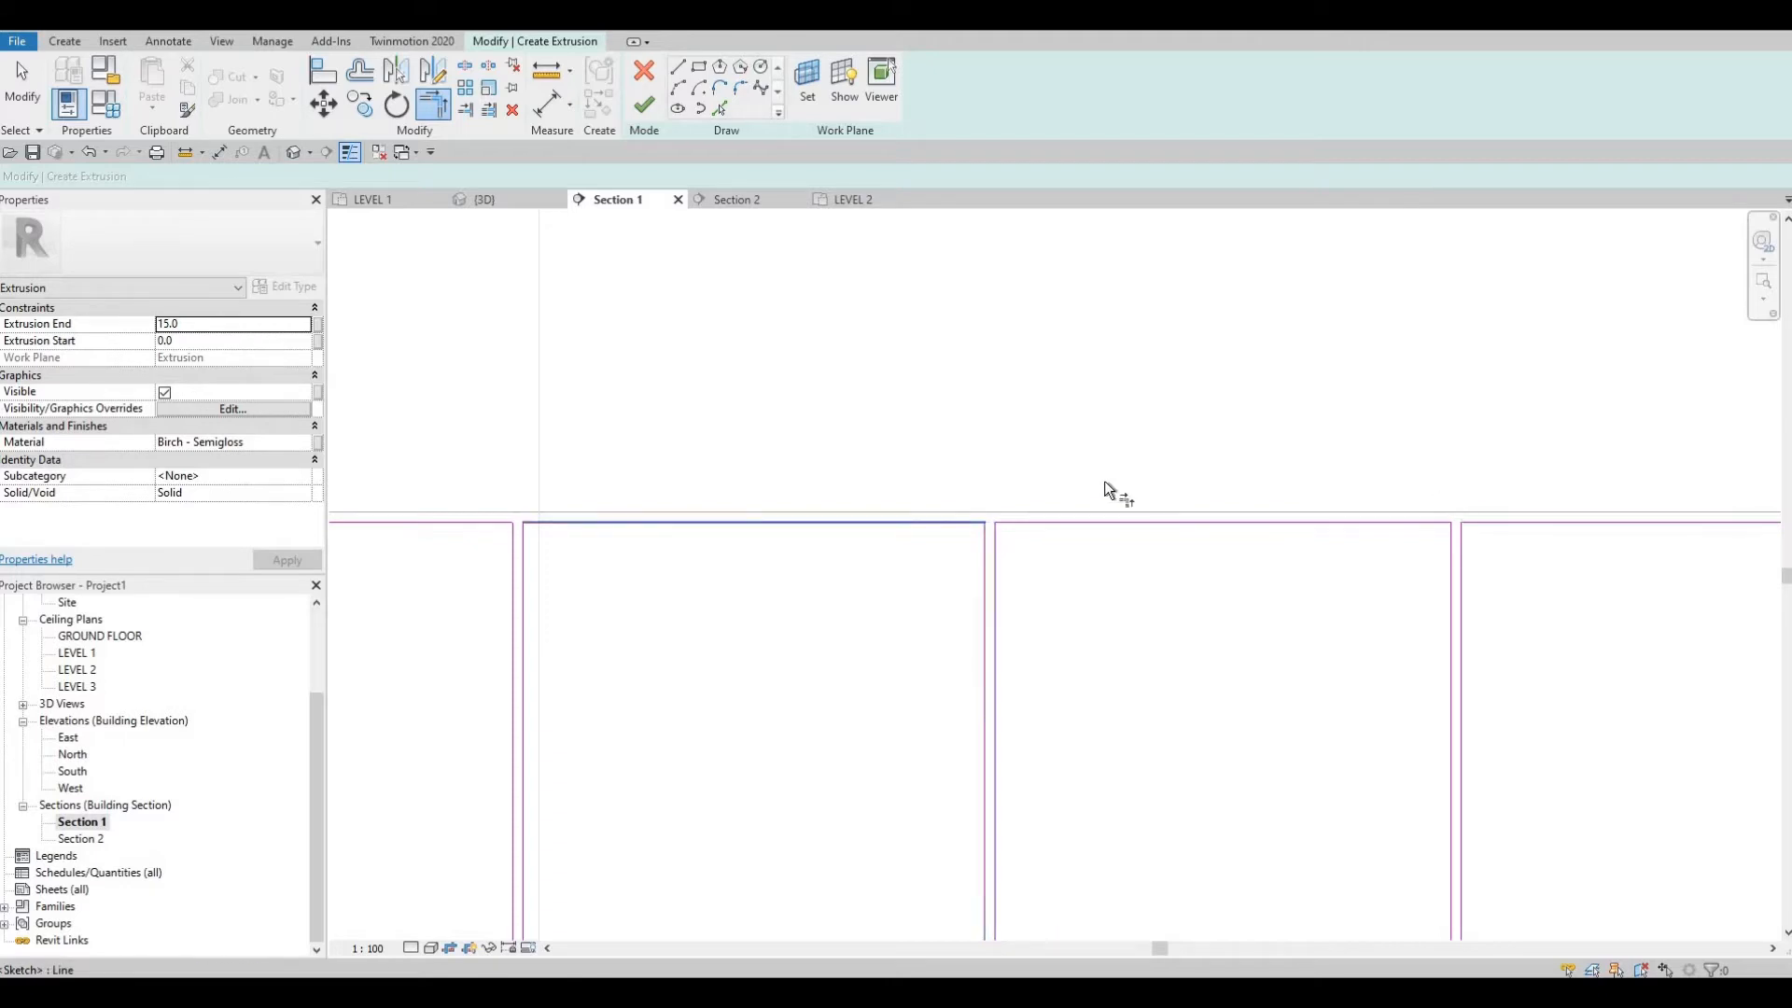
# Step: Trim the top edge segments to corners with the offset lines of the second and leftmost dividers
pyautogui.scroll(-3, 1105, 480)
pyautogui.scroll(2, 960, 516)
pyautogui.click(856, 472)
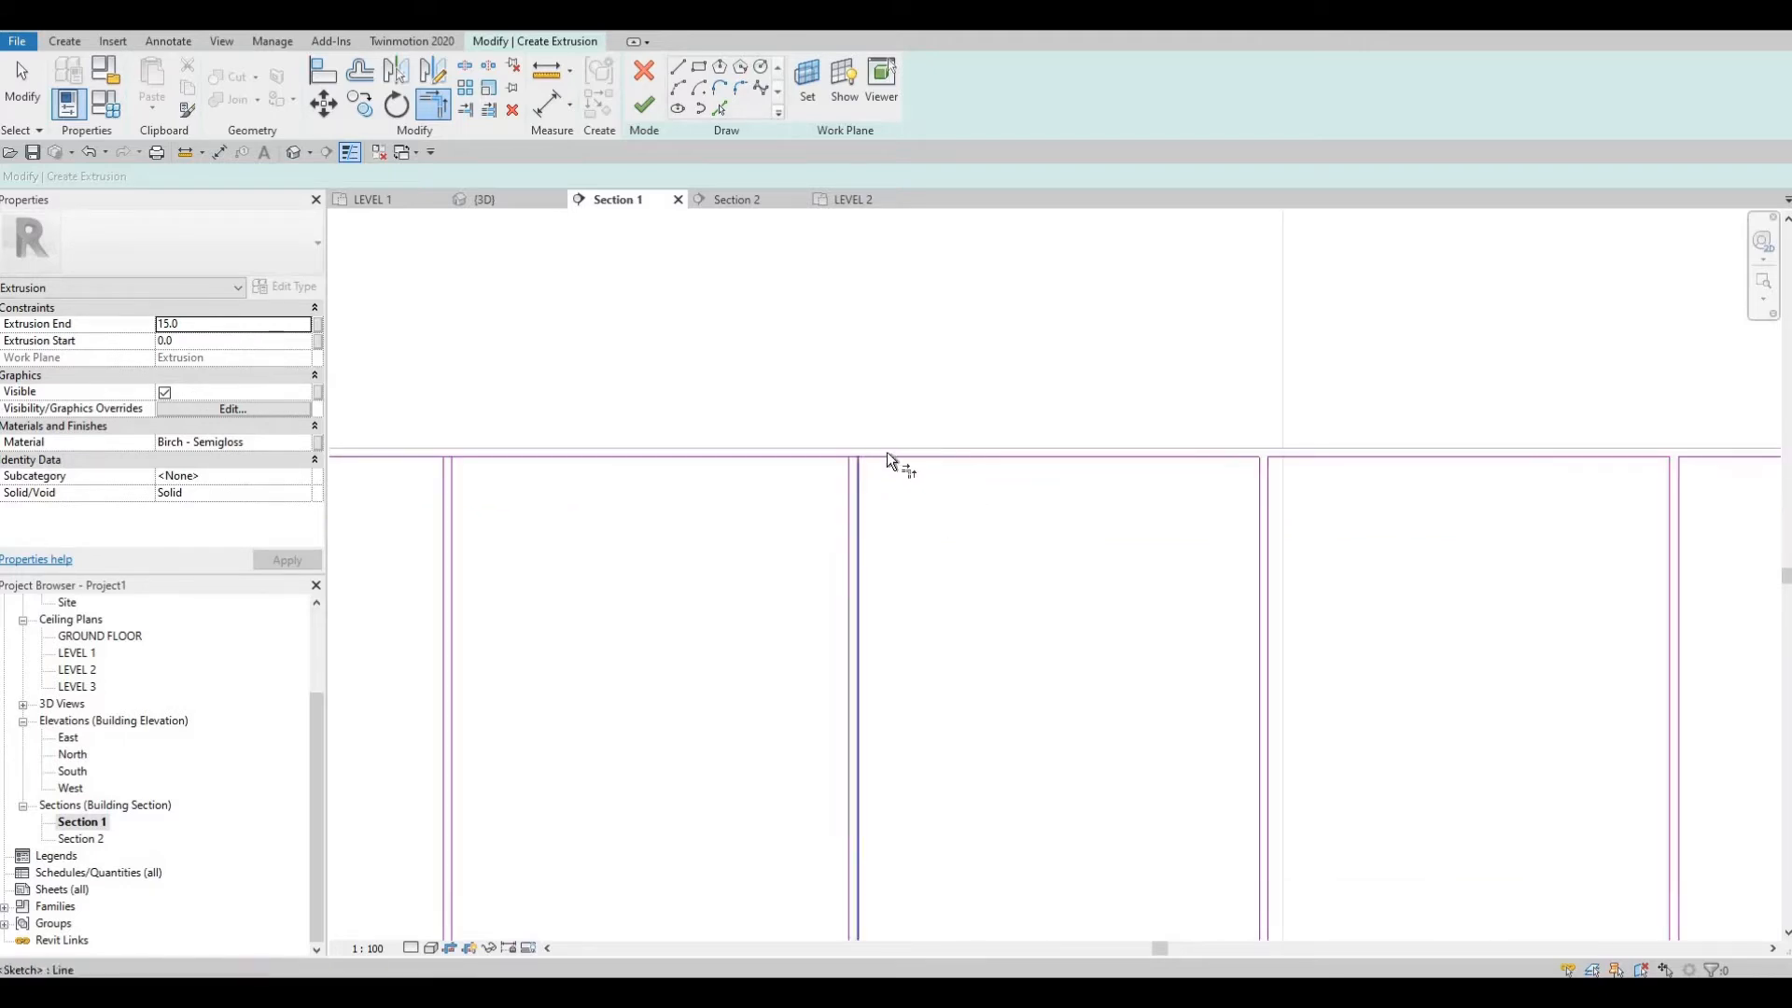
pyautogui.click(827, 457)
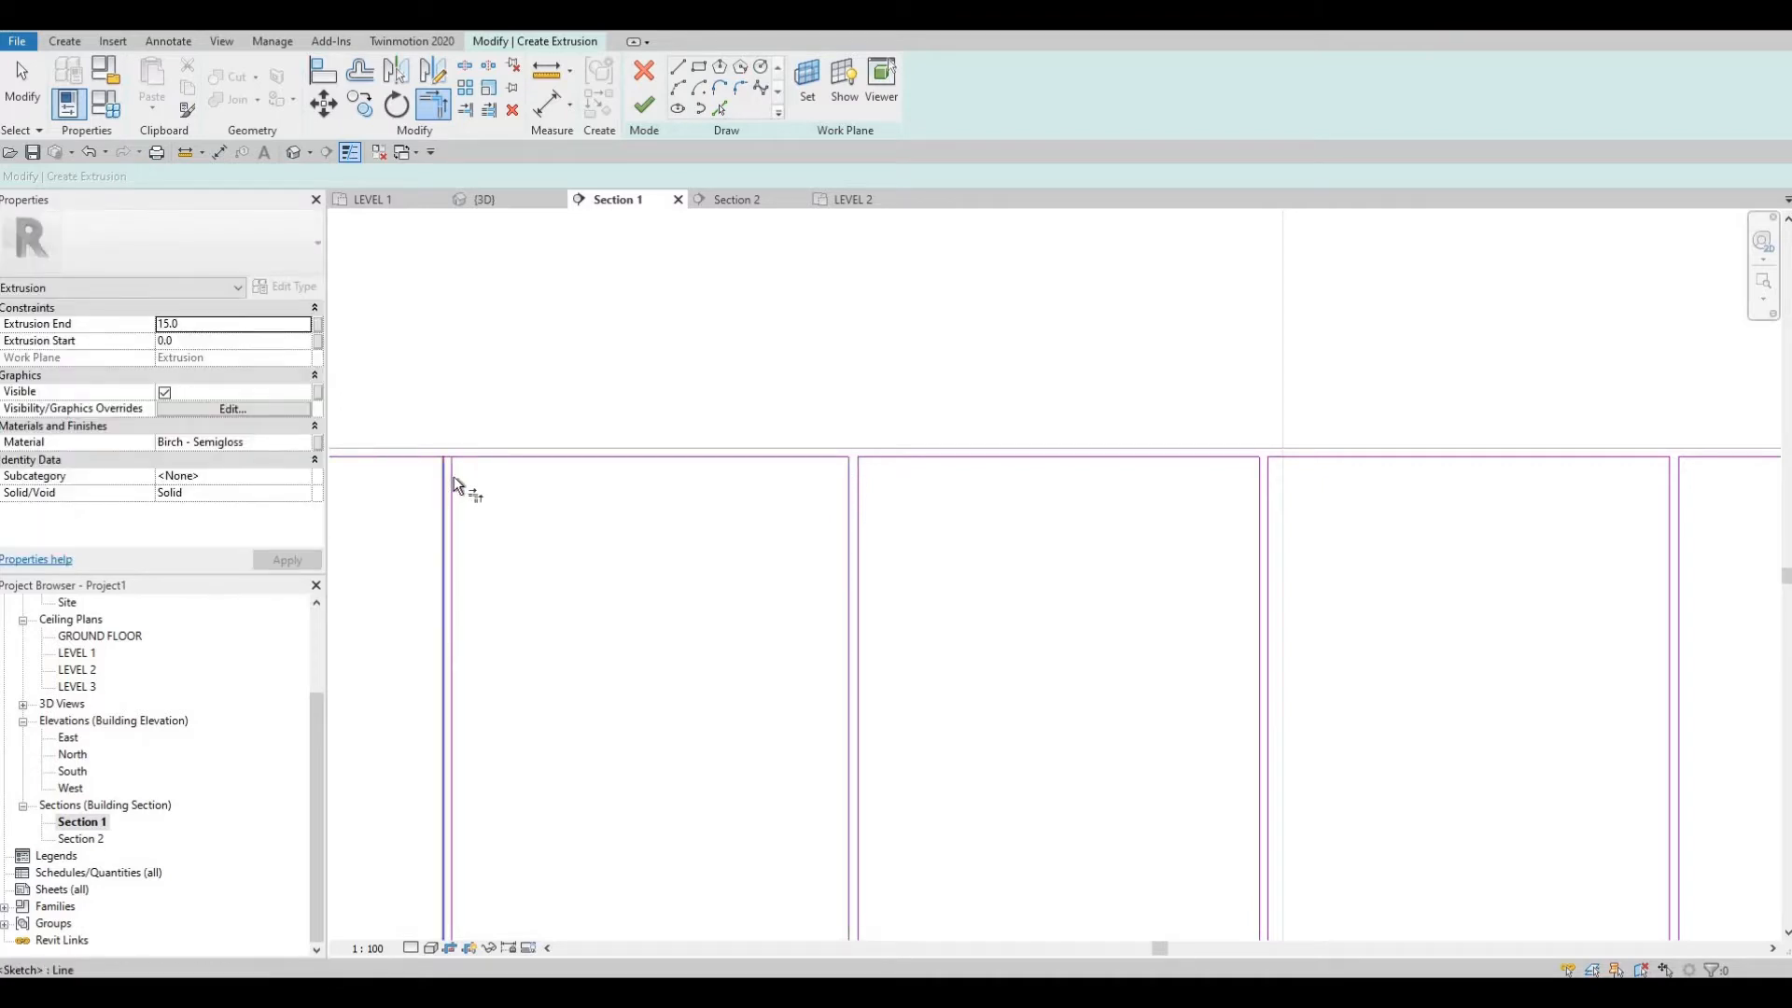
pyautogui.click(454, 477)
pyautogui.click(470, 460)
# Step: Trim the bottom edge segments at the leftmost and second dividers to corners and finish the 15 mm door panel extrusion
pyautogui.scroll(-3, 588, 571)
pyautogui.scroll(2, 592, 644)
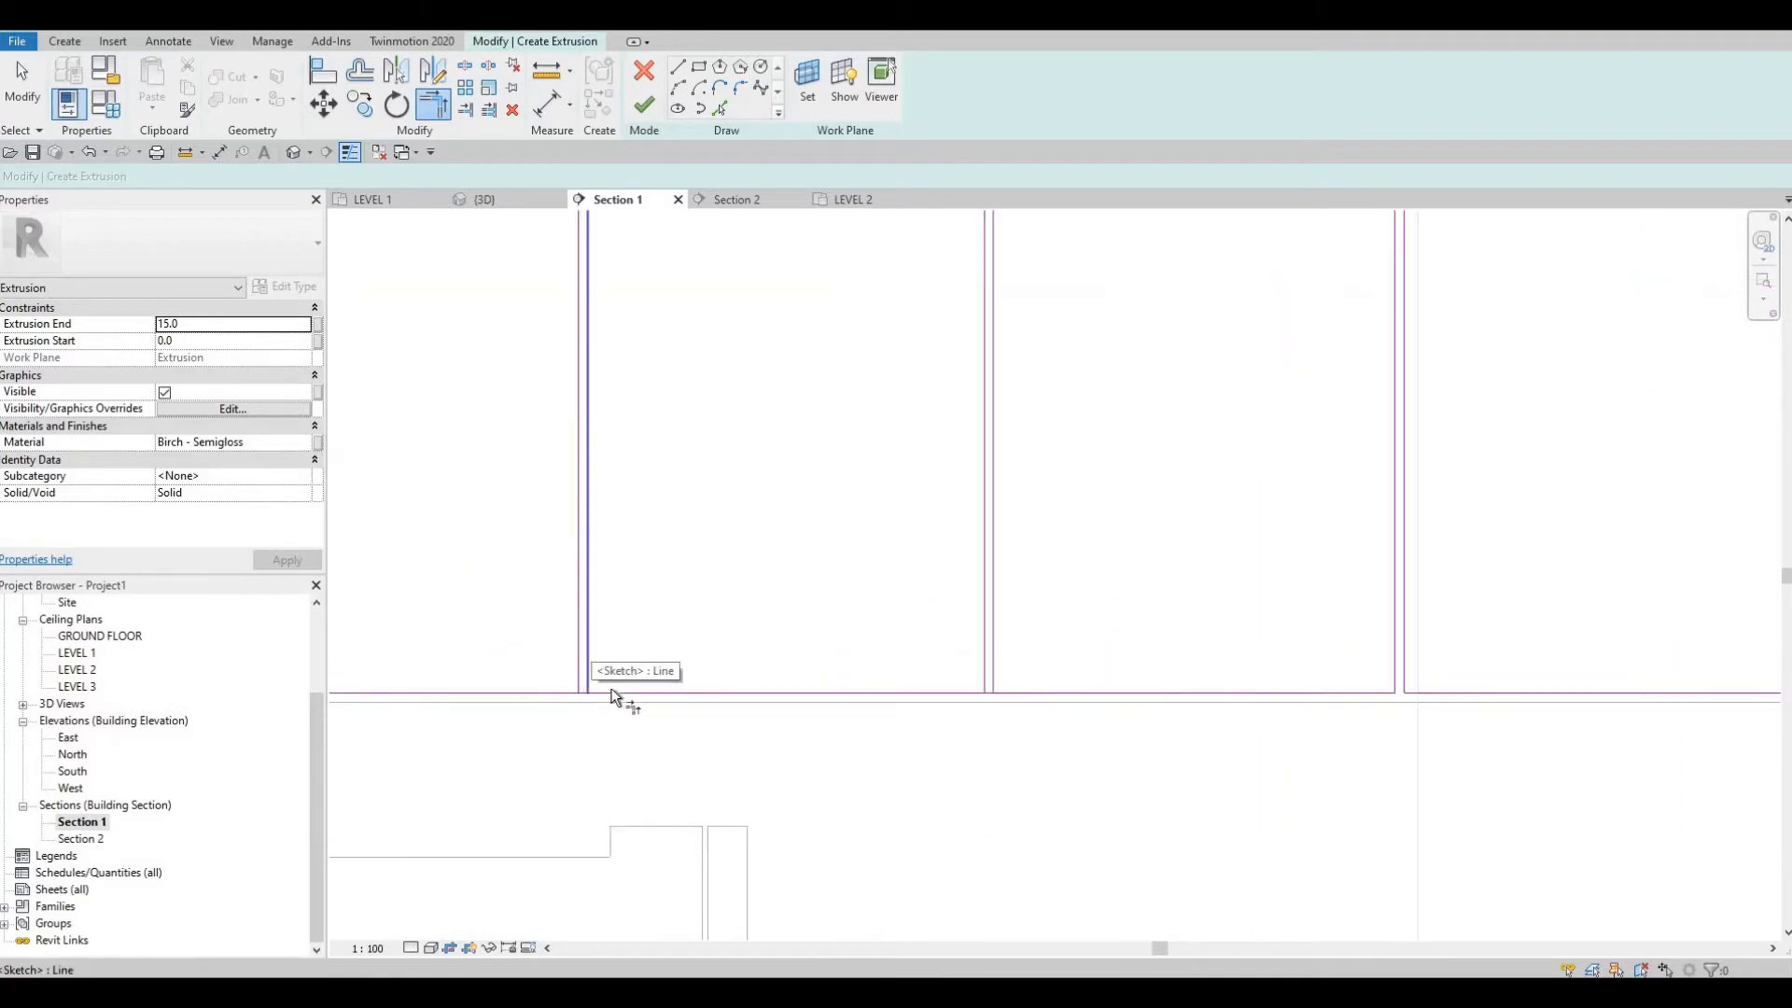
pyautogui.click(552, 694)
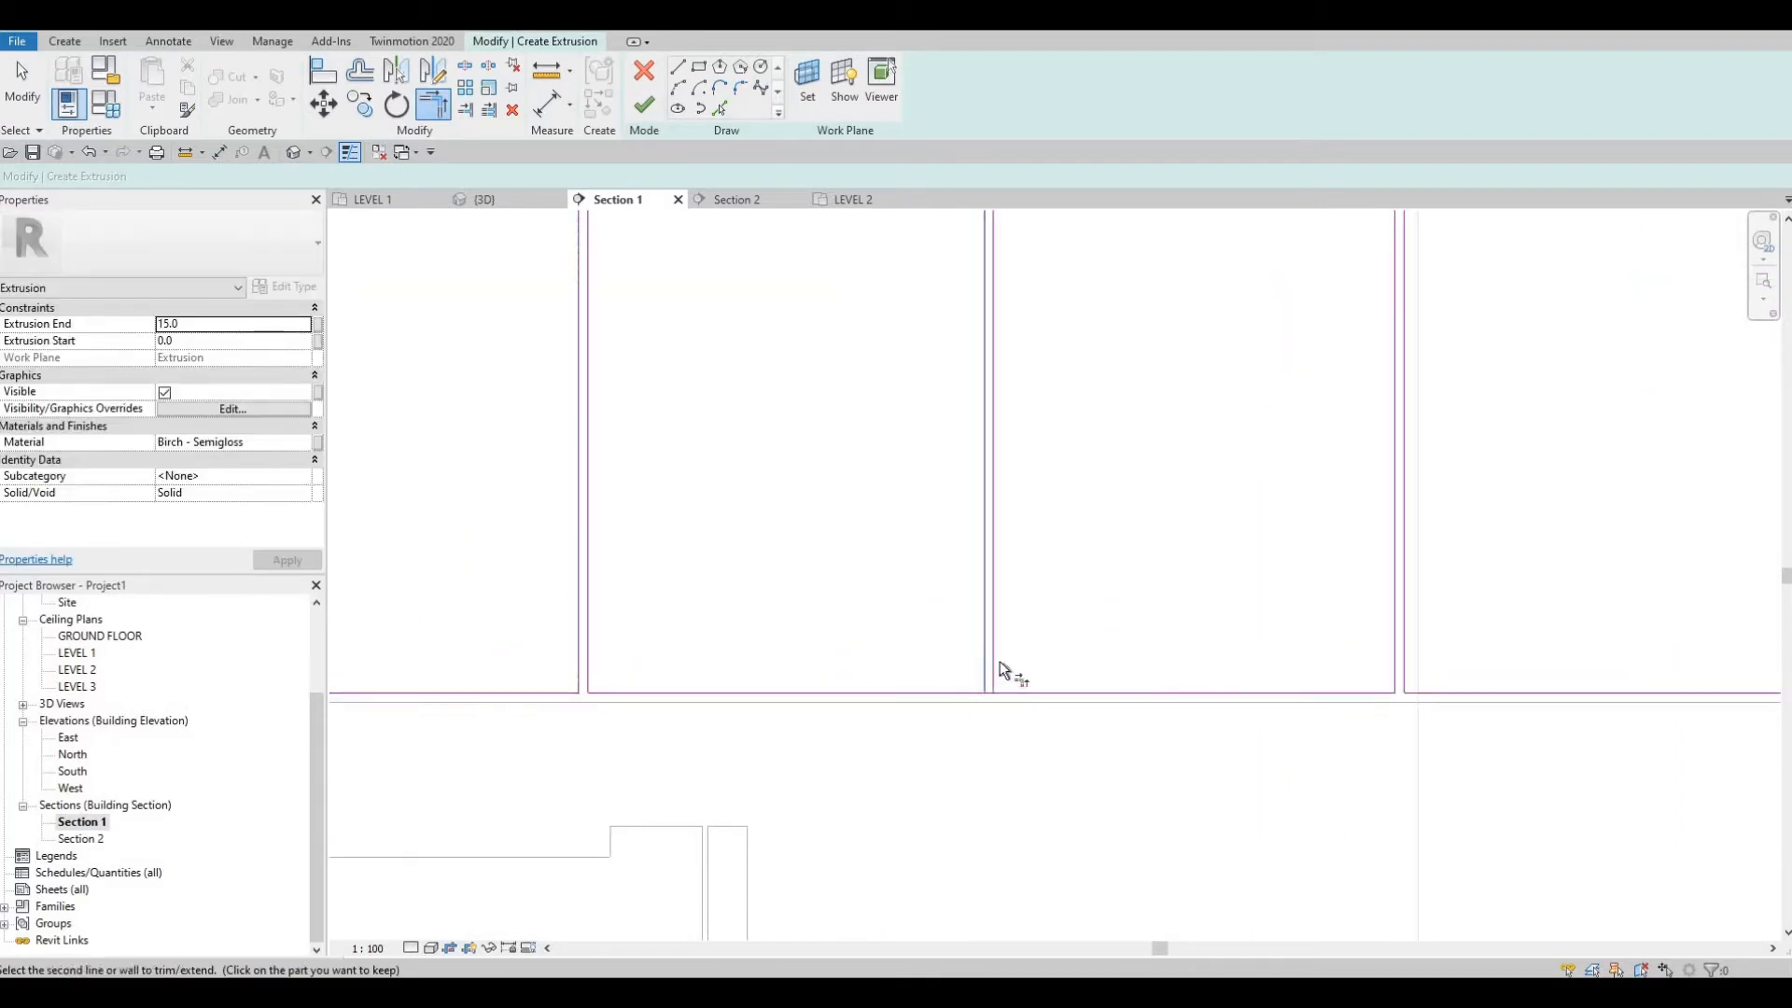
pyautogui.click(1019, 693)
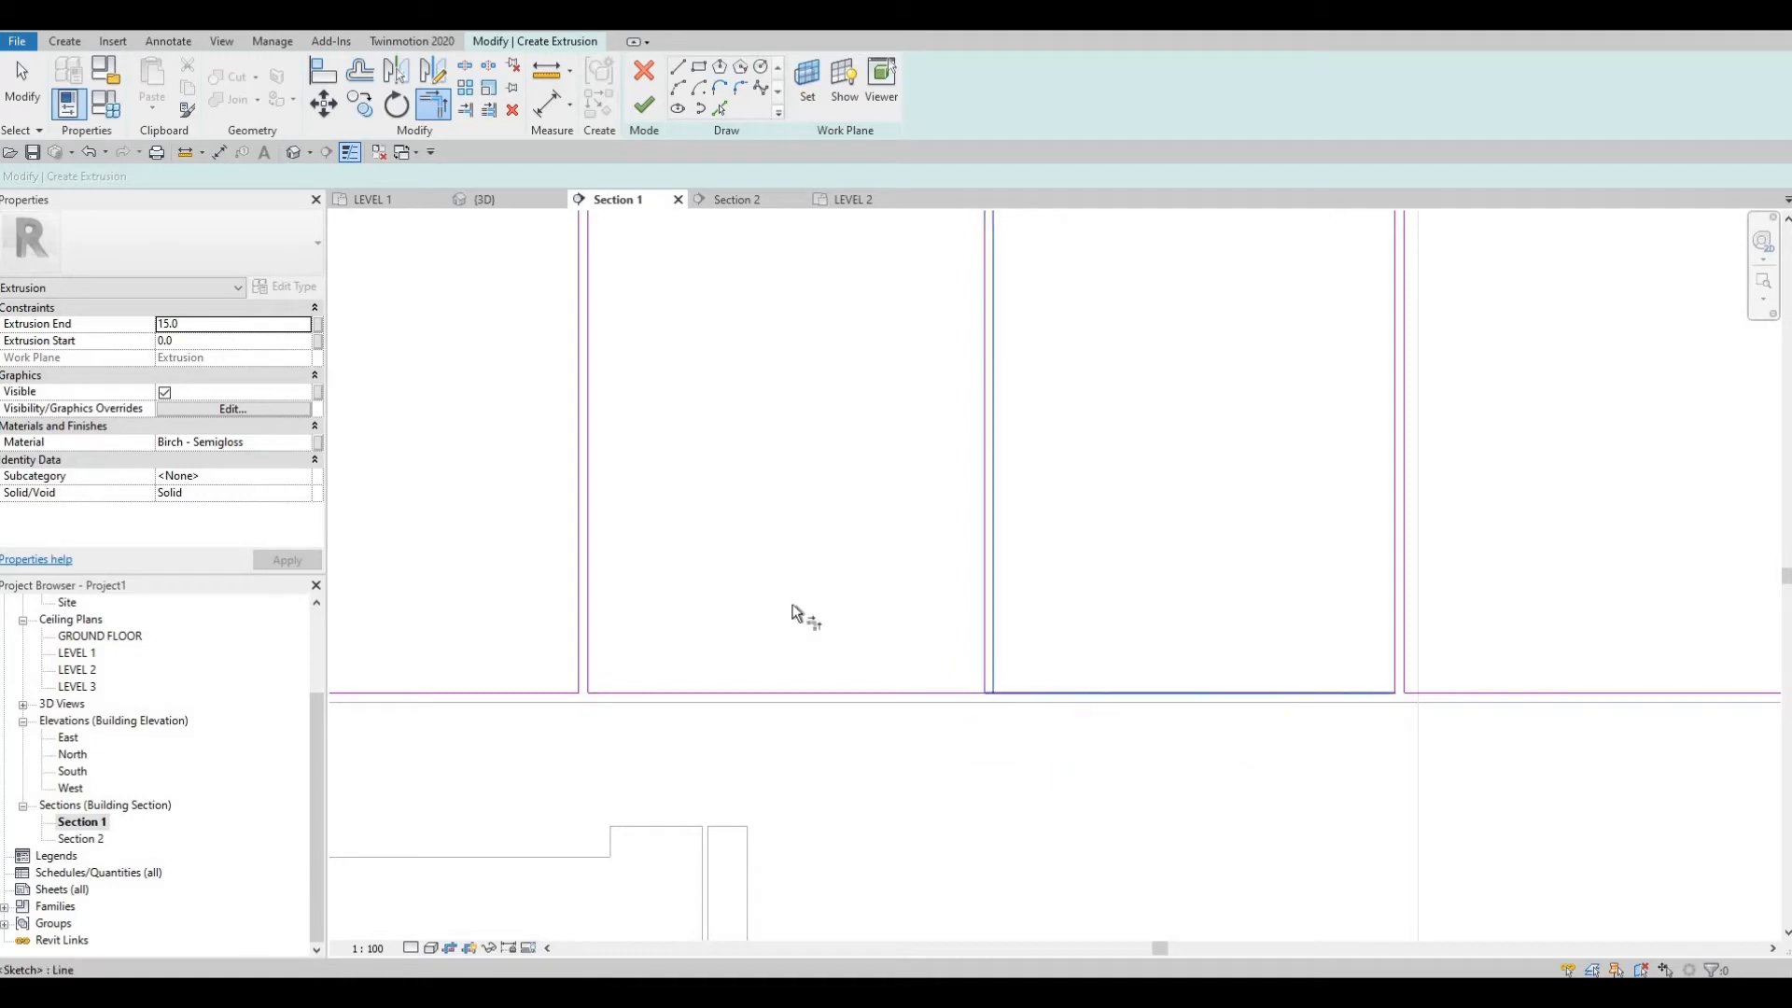
pyautogui.scroll(-3, 844, 611)
pyautogui.press('Escape')
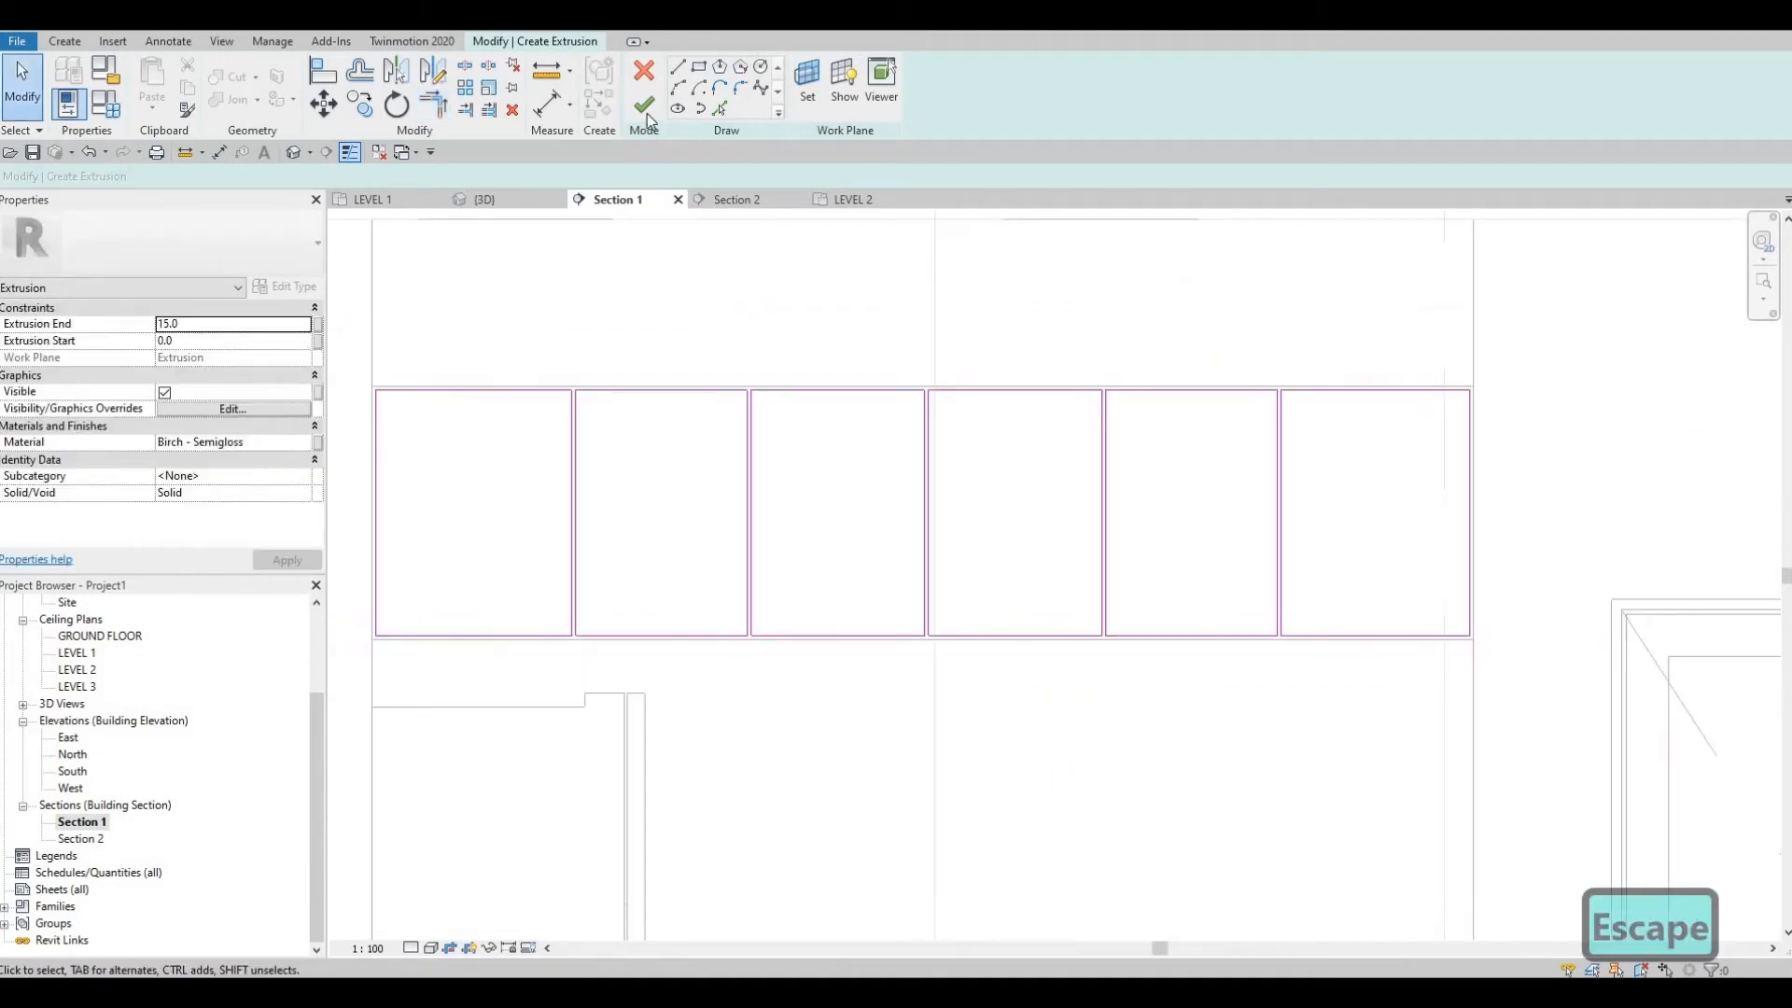
pyautogui.click(645, 107)
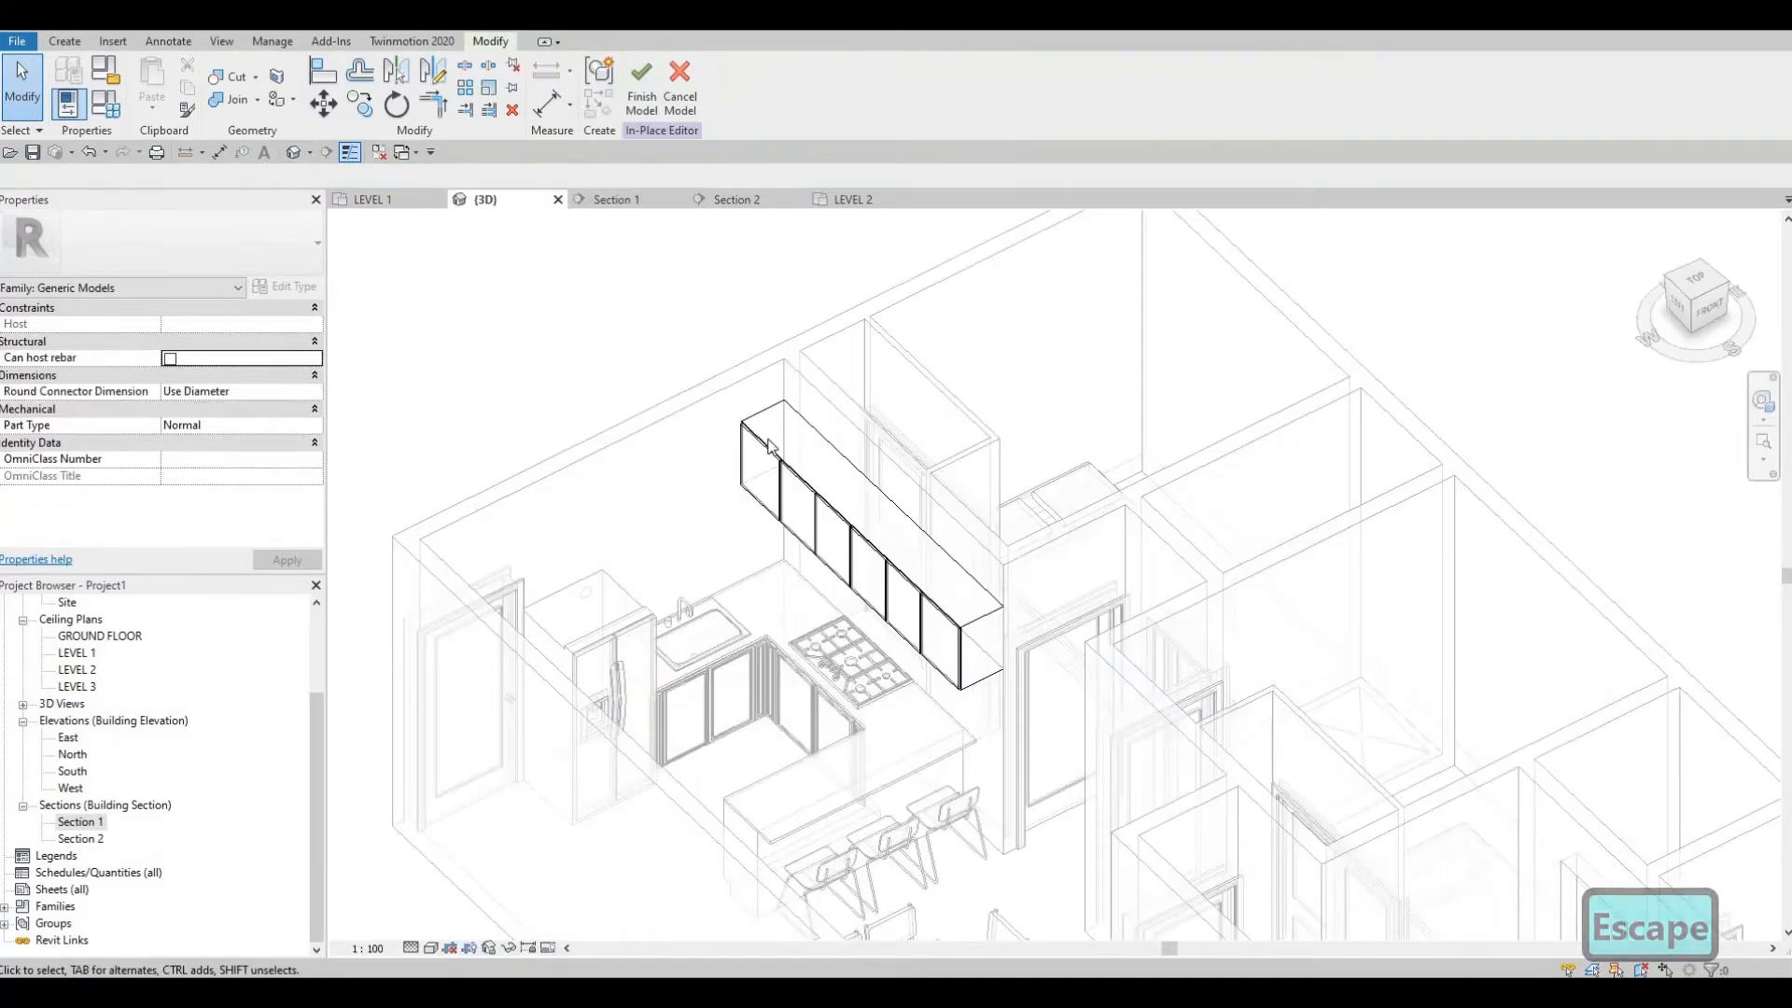
# Step: Examine the six door panels and their gaps on the cabinet front in the 3D view and Section 1
pyautogui.scroll(5, 825, 433)
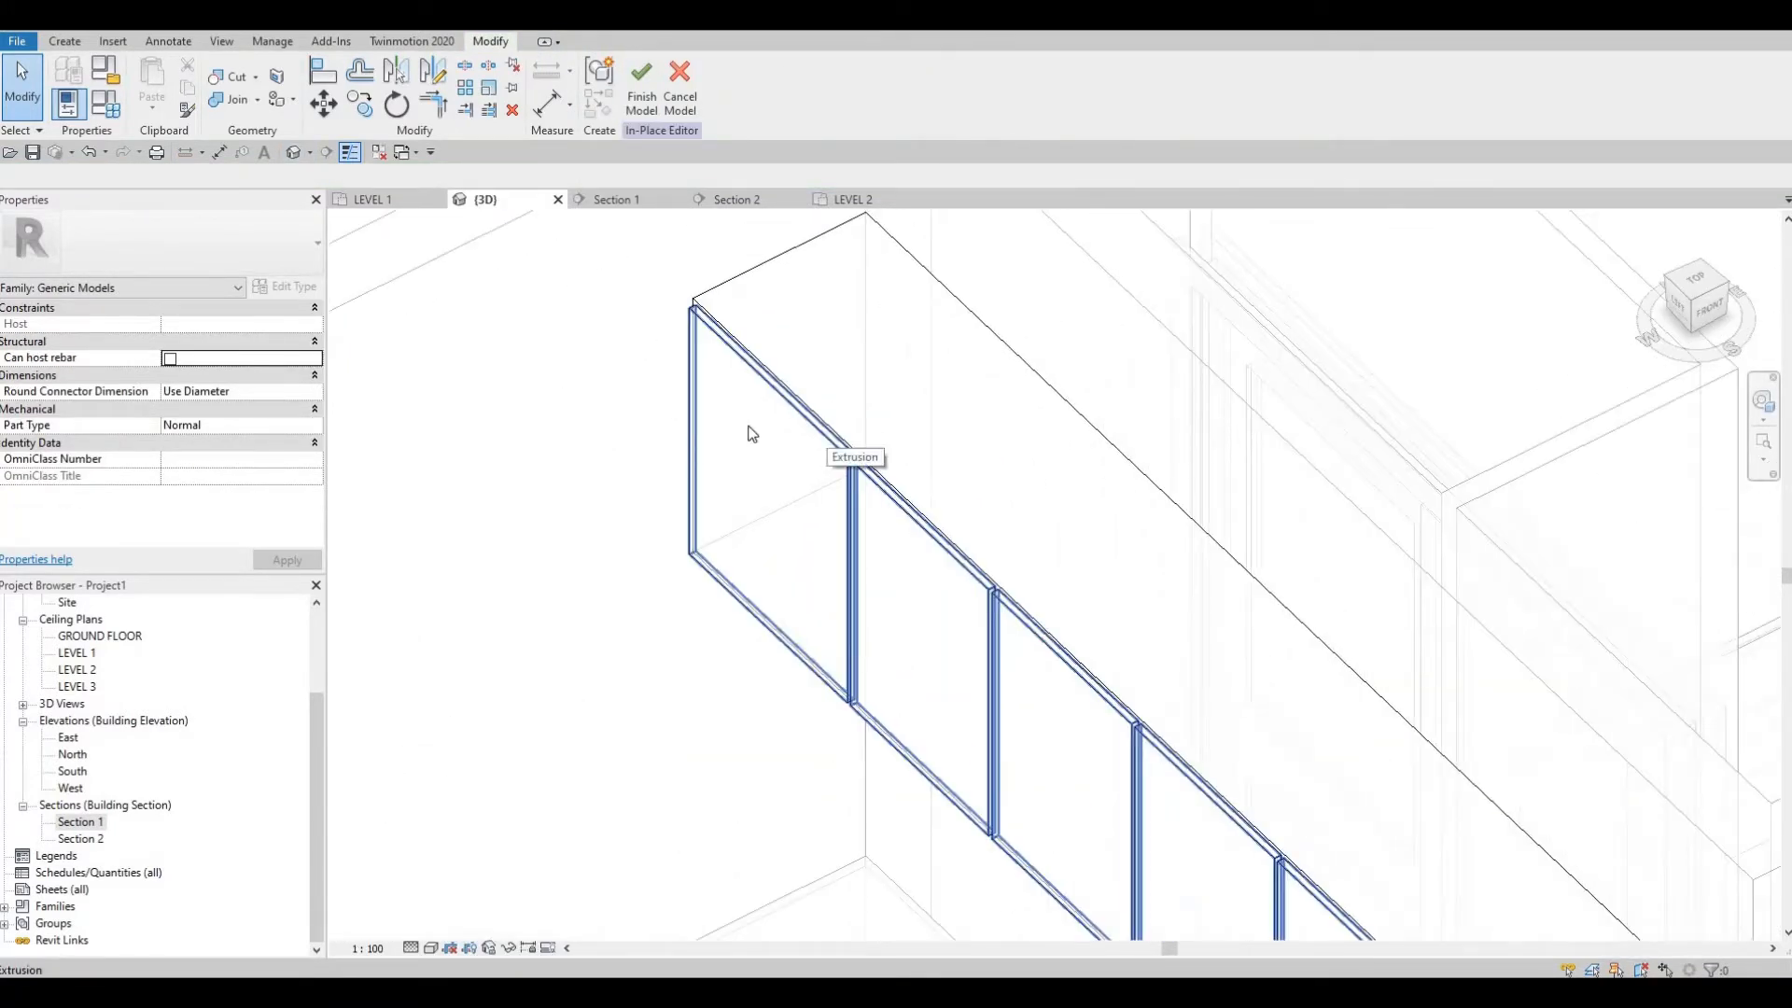
pyautogui.scroll(-3, 751, 434)
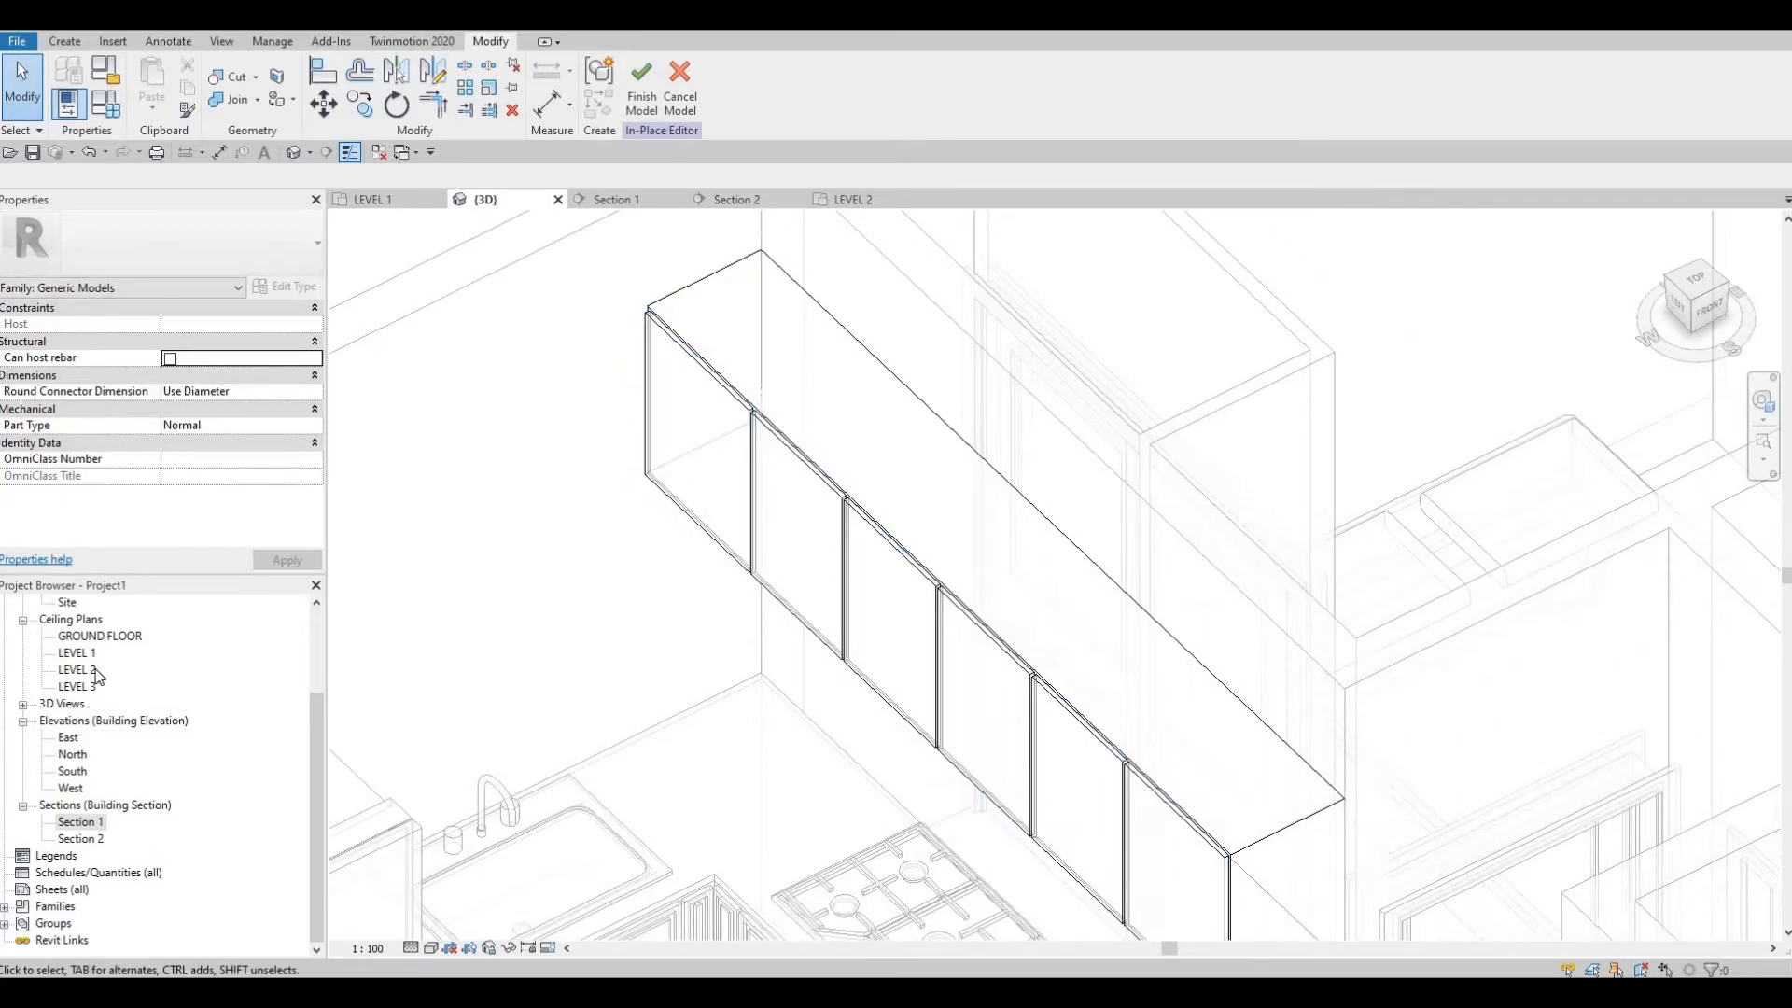
pyautogui.doubleClick(82, 822)
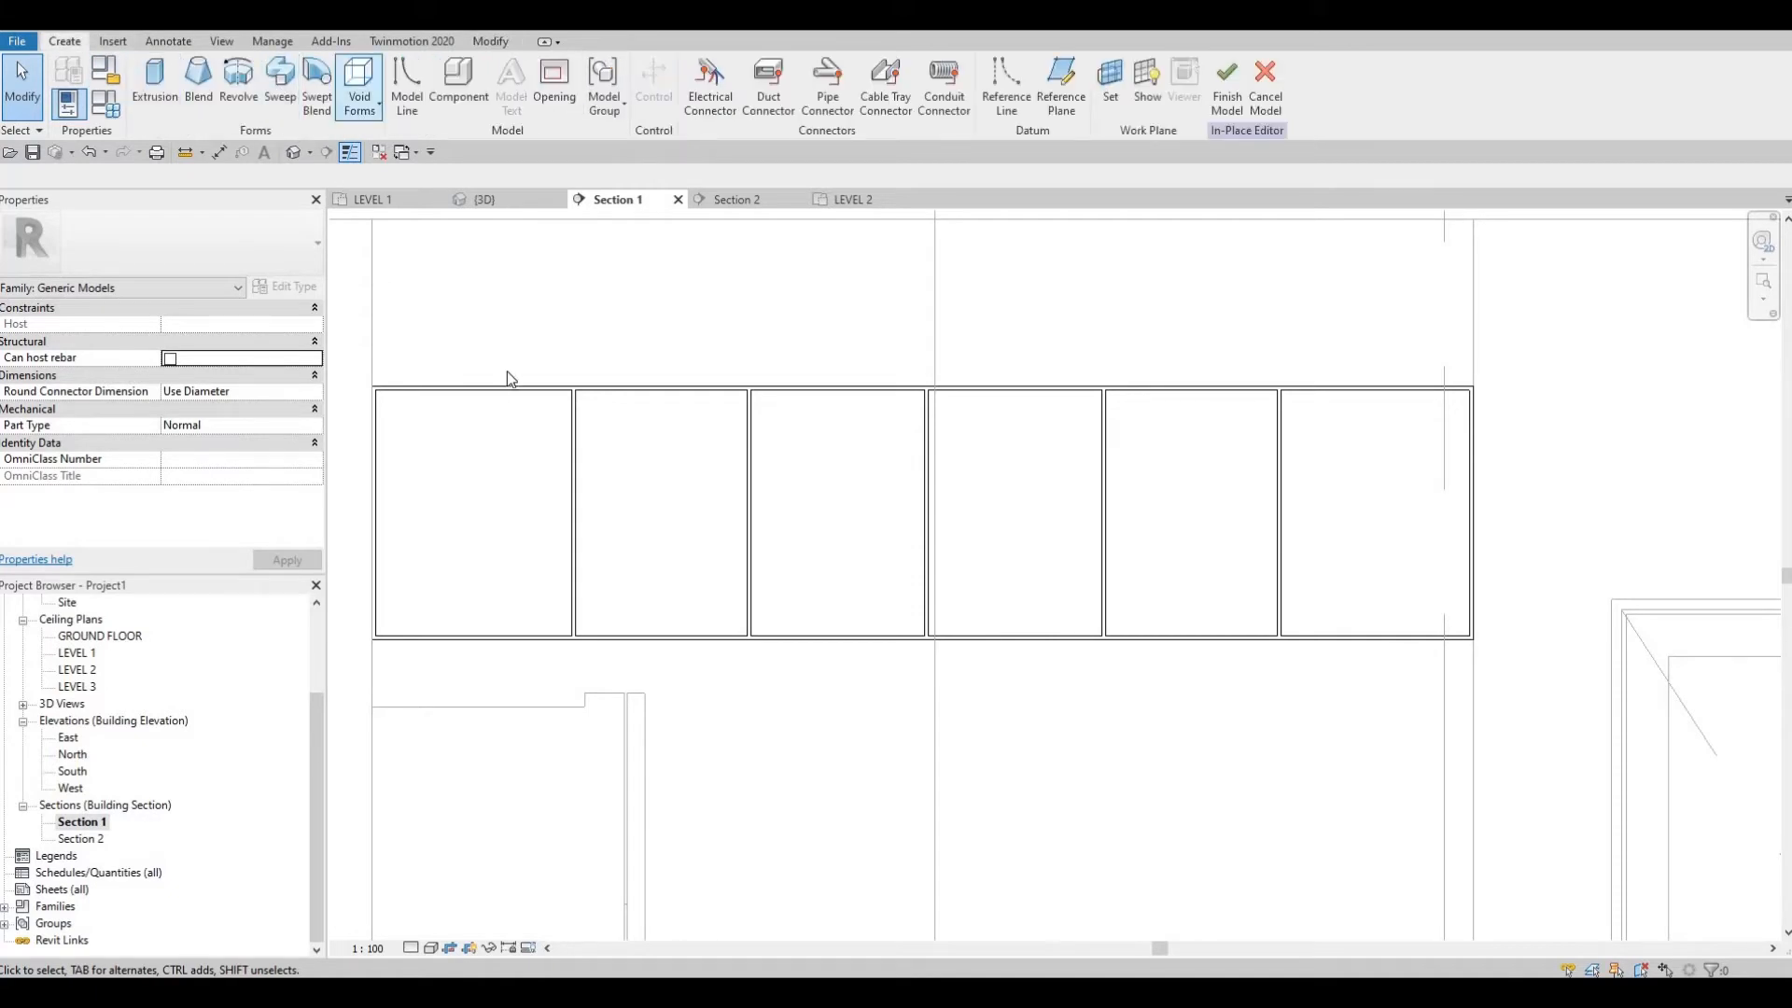
pyautogui.scroll(-1, 617, 269)
pyautogui.press('Escape')
pyautogui.press('Escape')
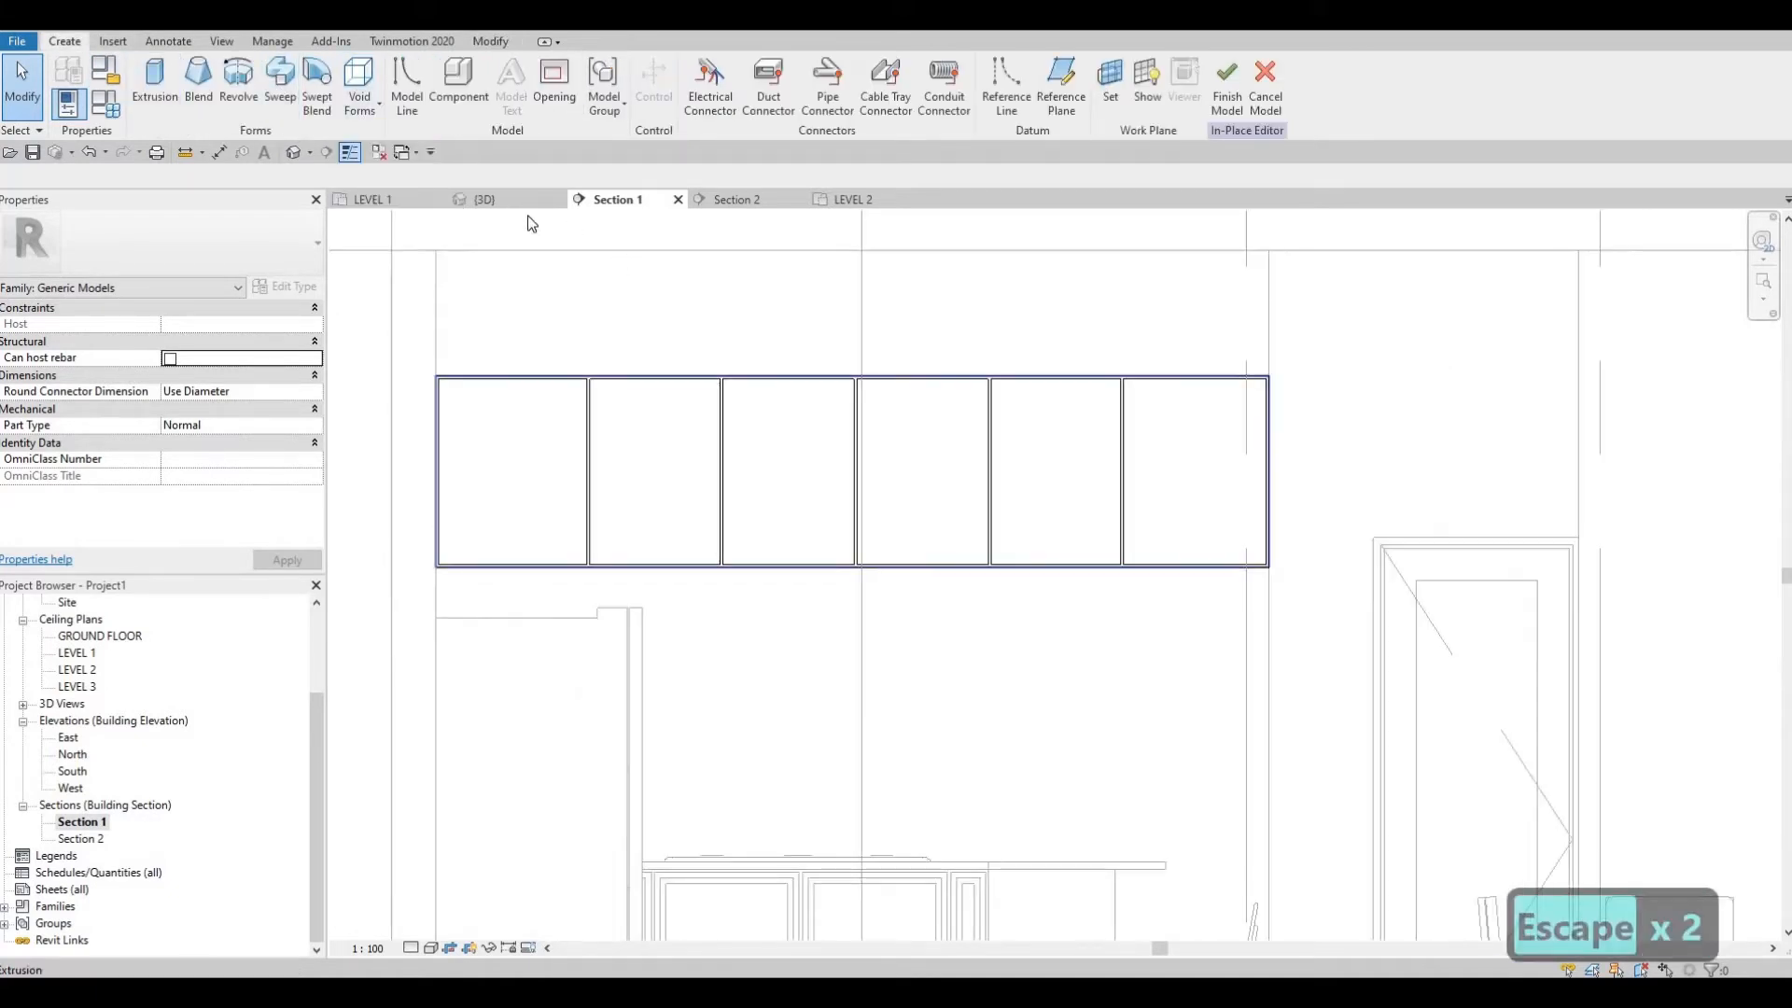
pyautogui.click(485, 199)
pyautogui.keyDown('shift'); pyautogui.moveTo(911, 240); pyautogui.dragTo(724, 663, button='middle'); pyautogui.keyUp('shift')
pyautogui.moveTo(466, 623); pyautogui.dragTo(573, 595, button='middle')
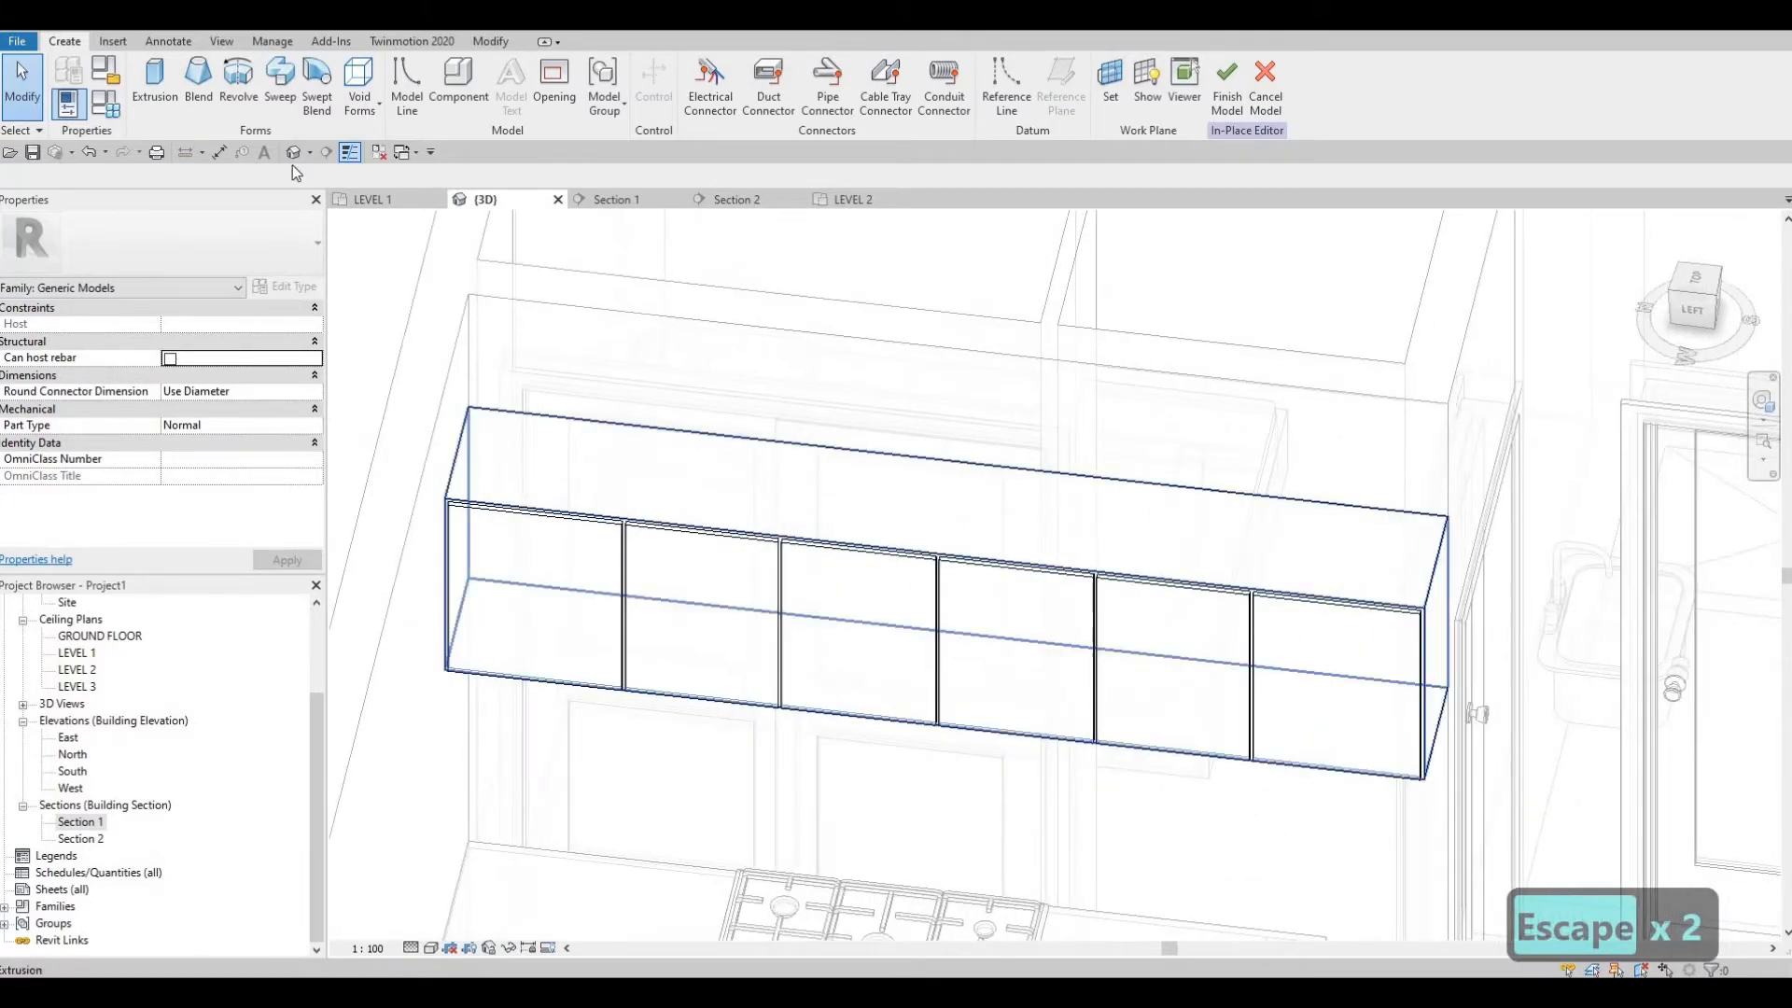
# Step: Start a void sweep and pick the front top and right vertical edges of the leftmost door panel as its path
pyautogui.click(359, 102)
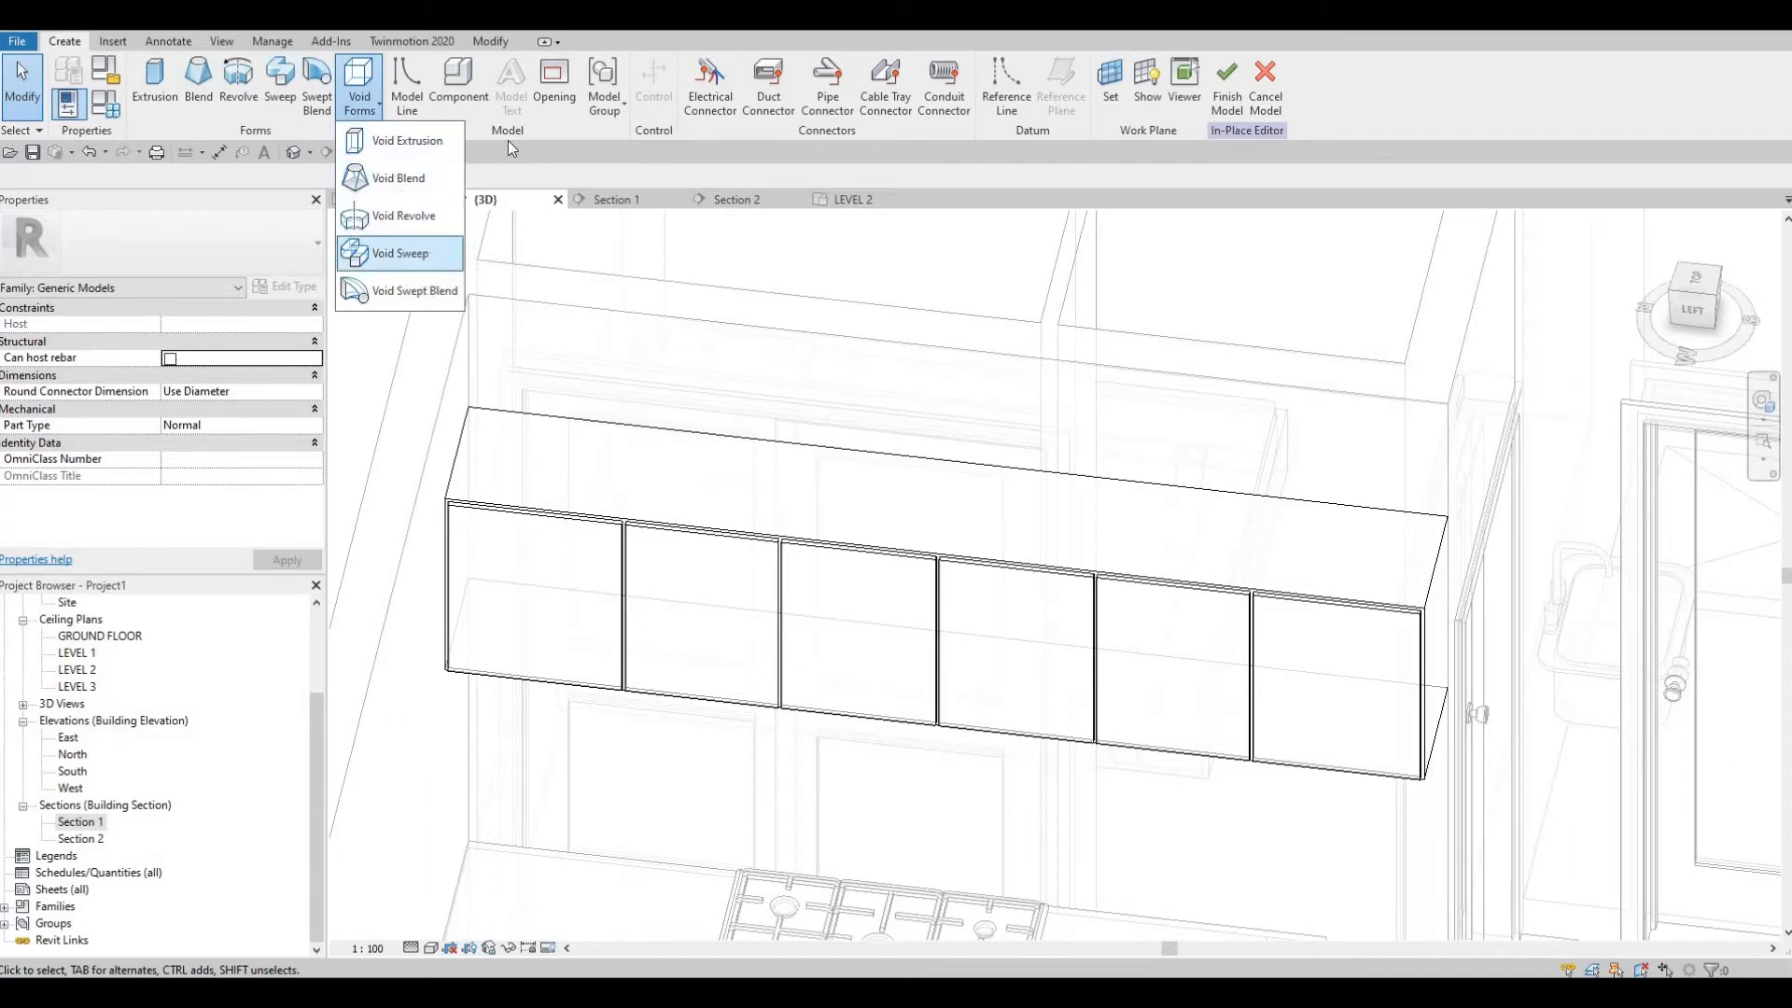
pyautogui.click(397, 258)
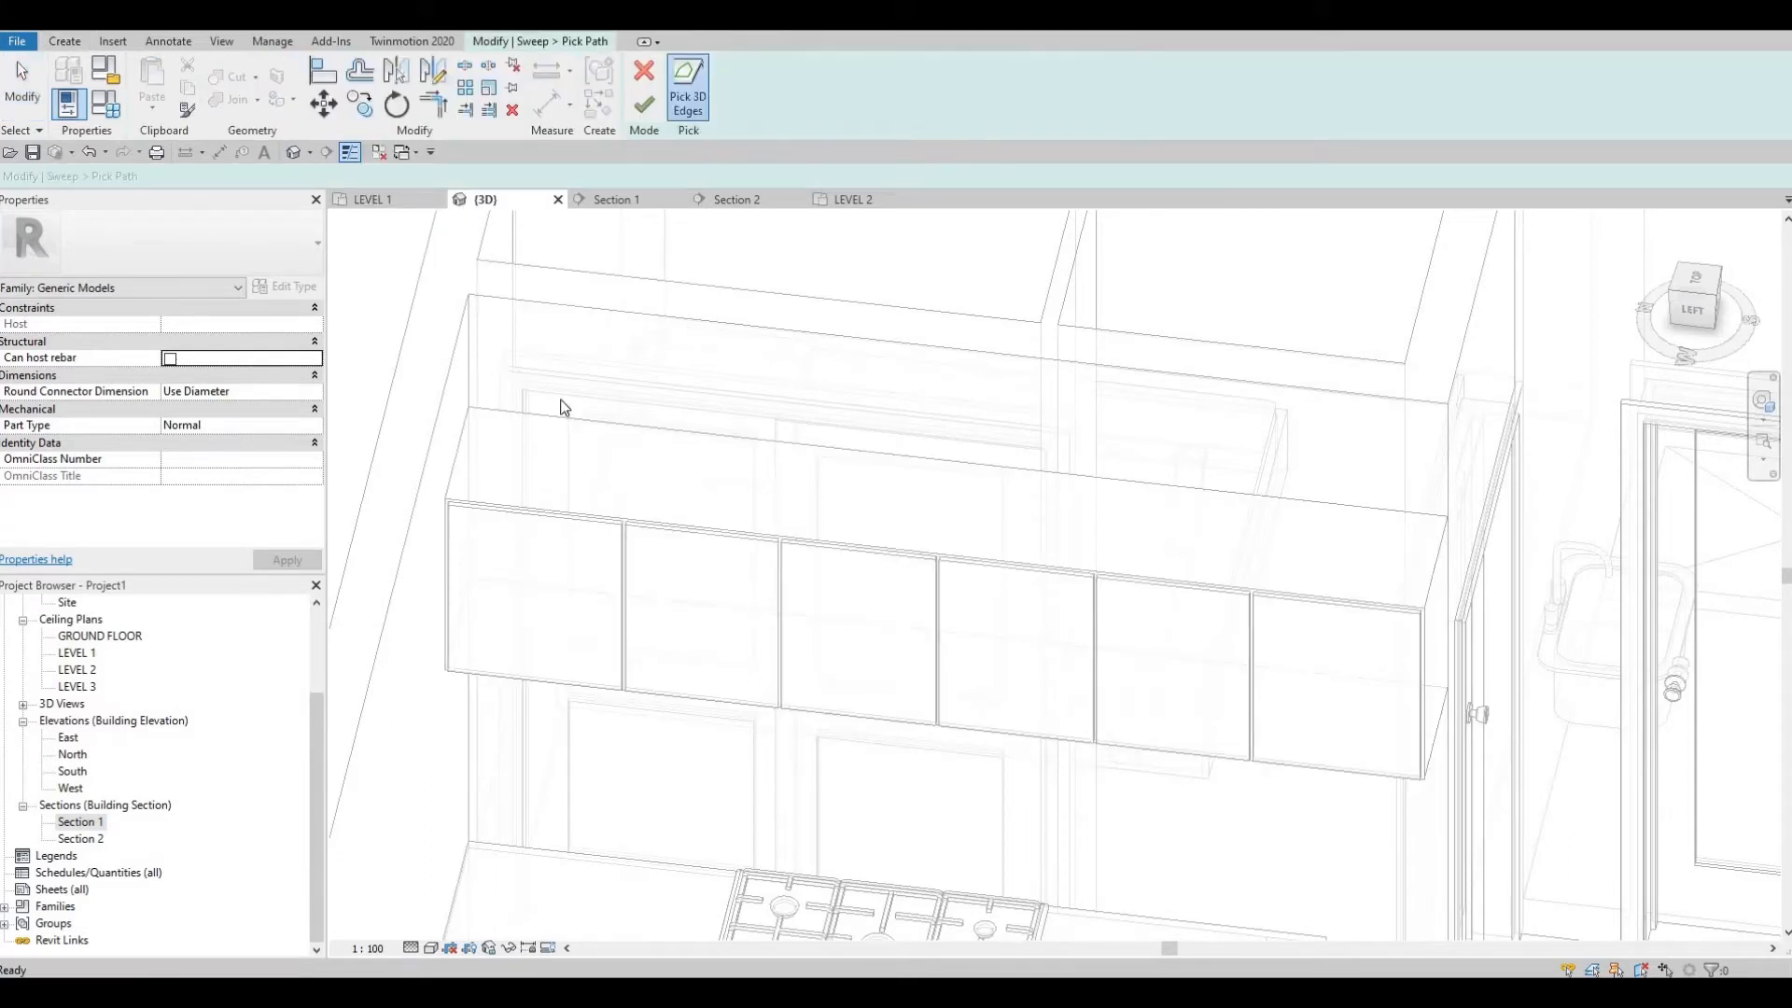
pyautogui.scroll(5, 552, 608)
pyautogui.click(772, 660)
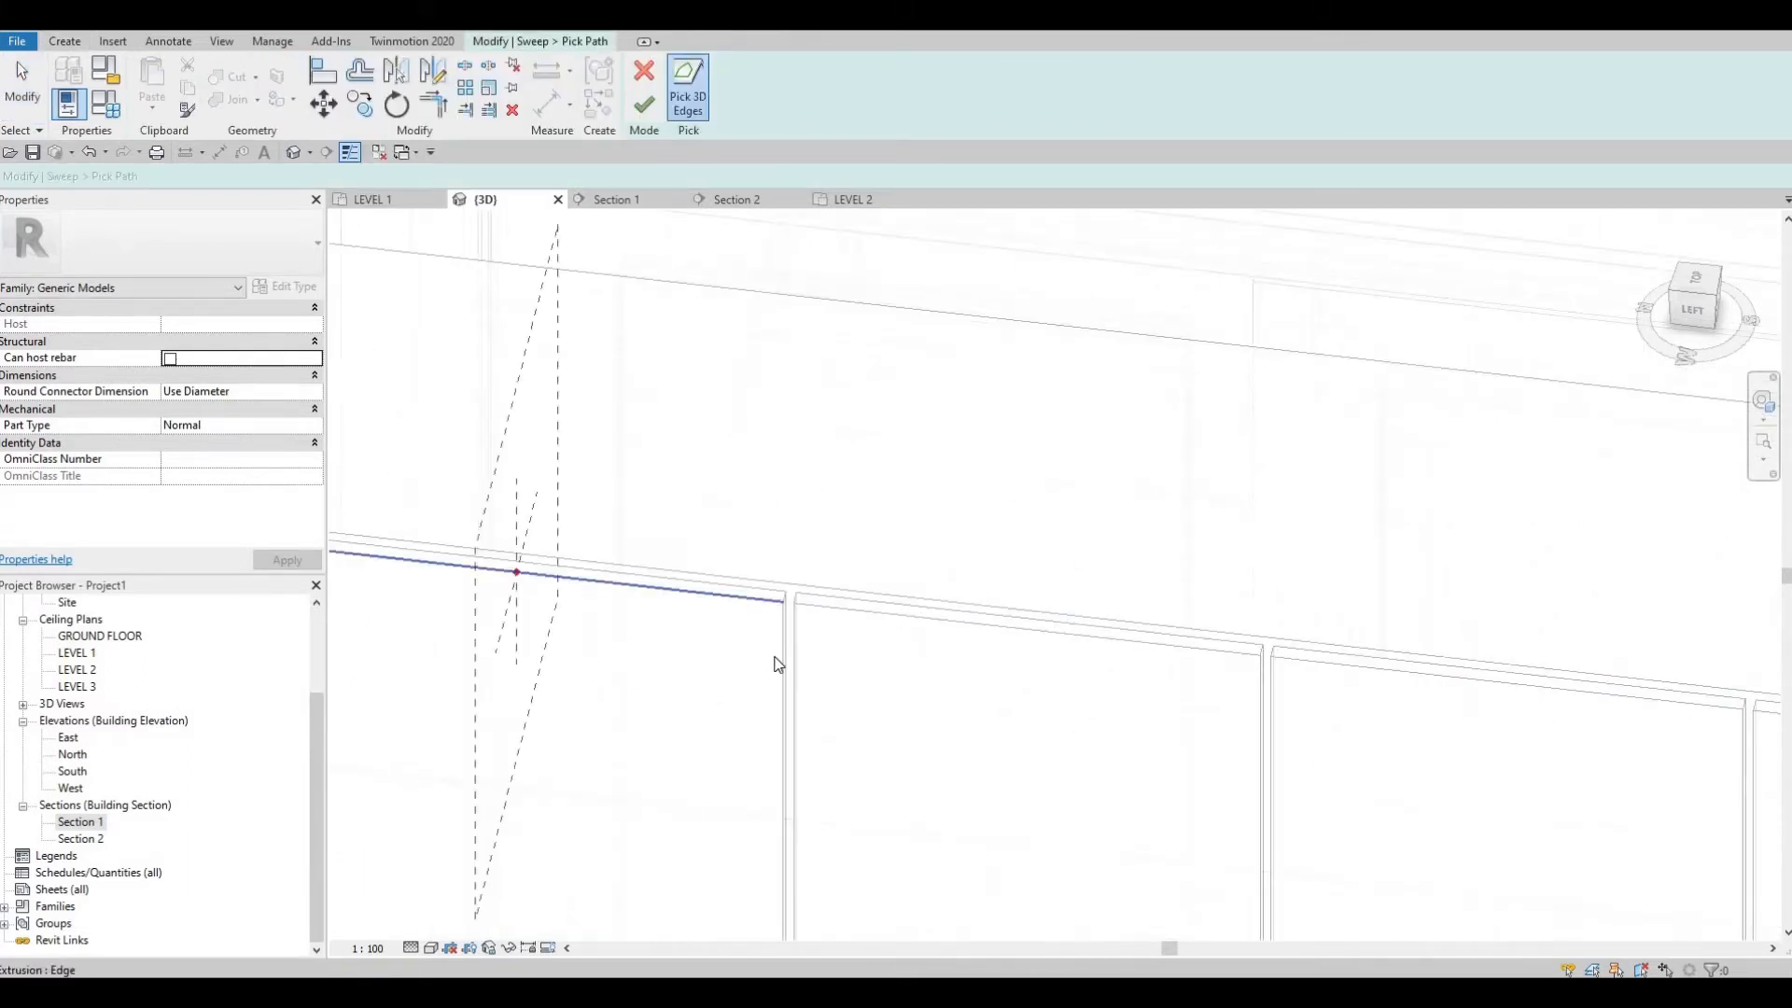
pyautogui.click(784, 691)
pyautogui.moveTo(650, 709); pyautogui.dragTo(641, 583, button='middle')
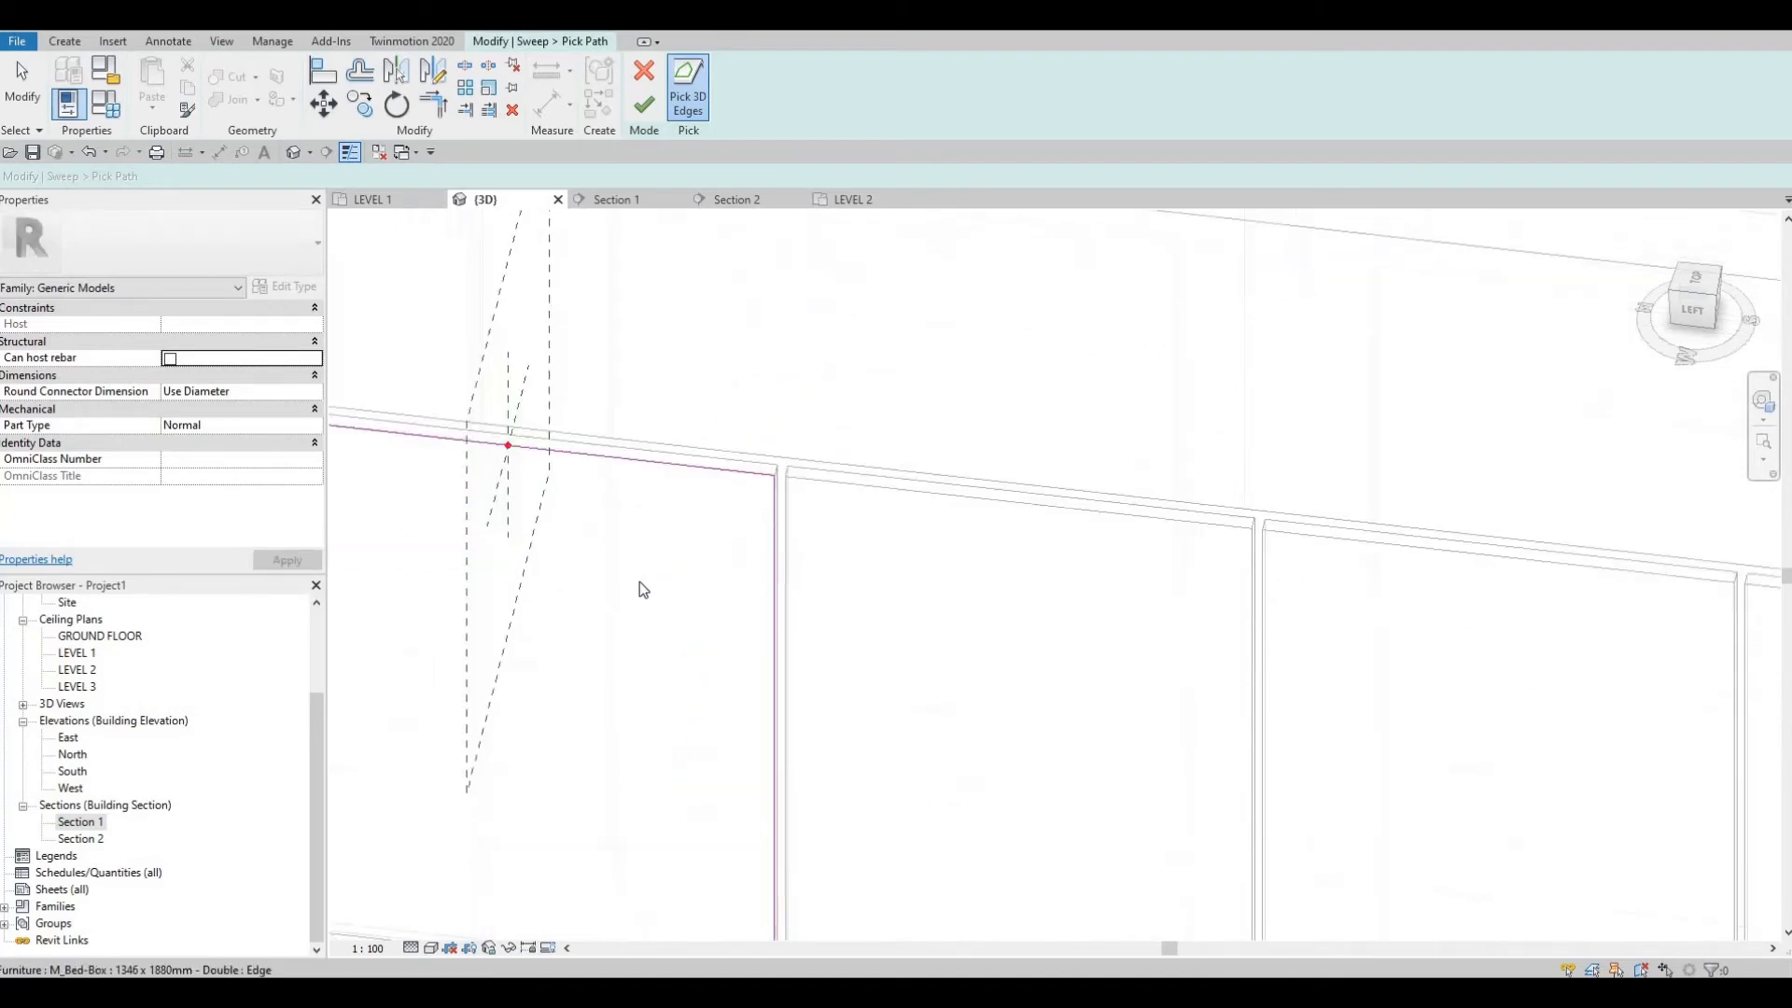
# Step: Add the leftmost panel's bottom and left front edges to close the sweep path, and finish the path
pyautogui.scroll(-5, 625, 636)
pyautogui.scroll(2, 625, 635)
pyautogui.scroll(3, 462, 489)
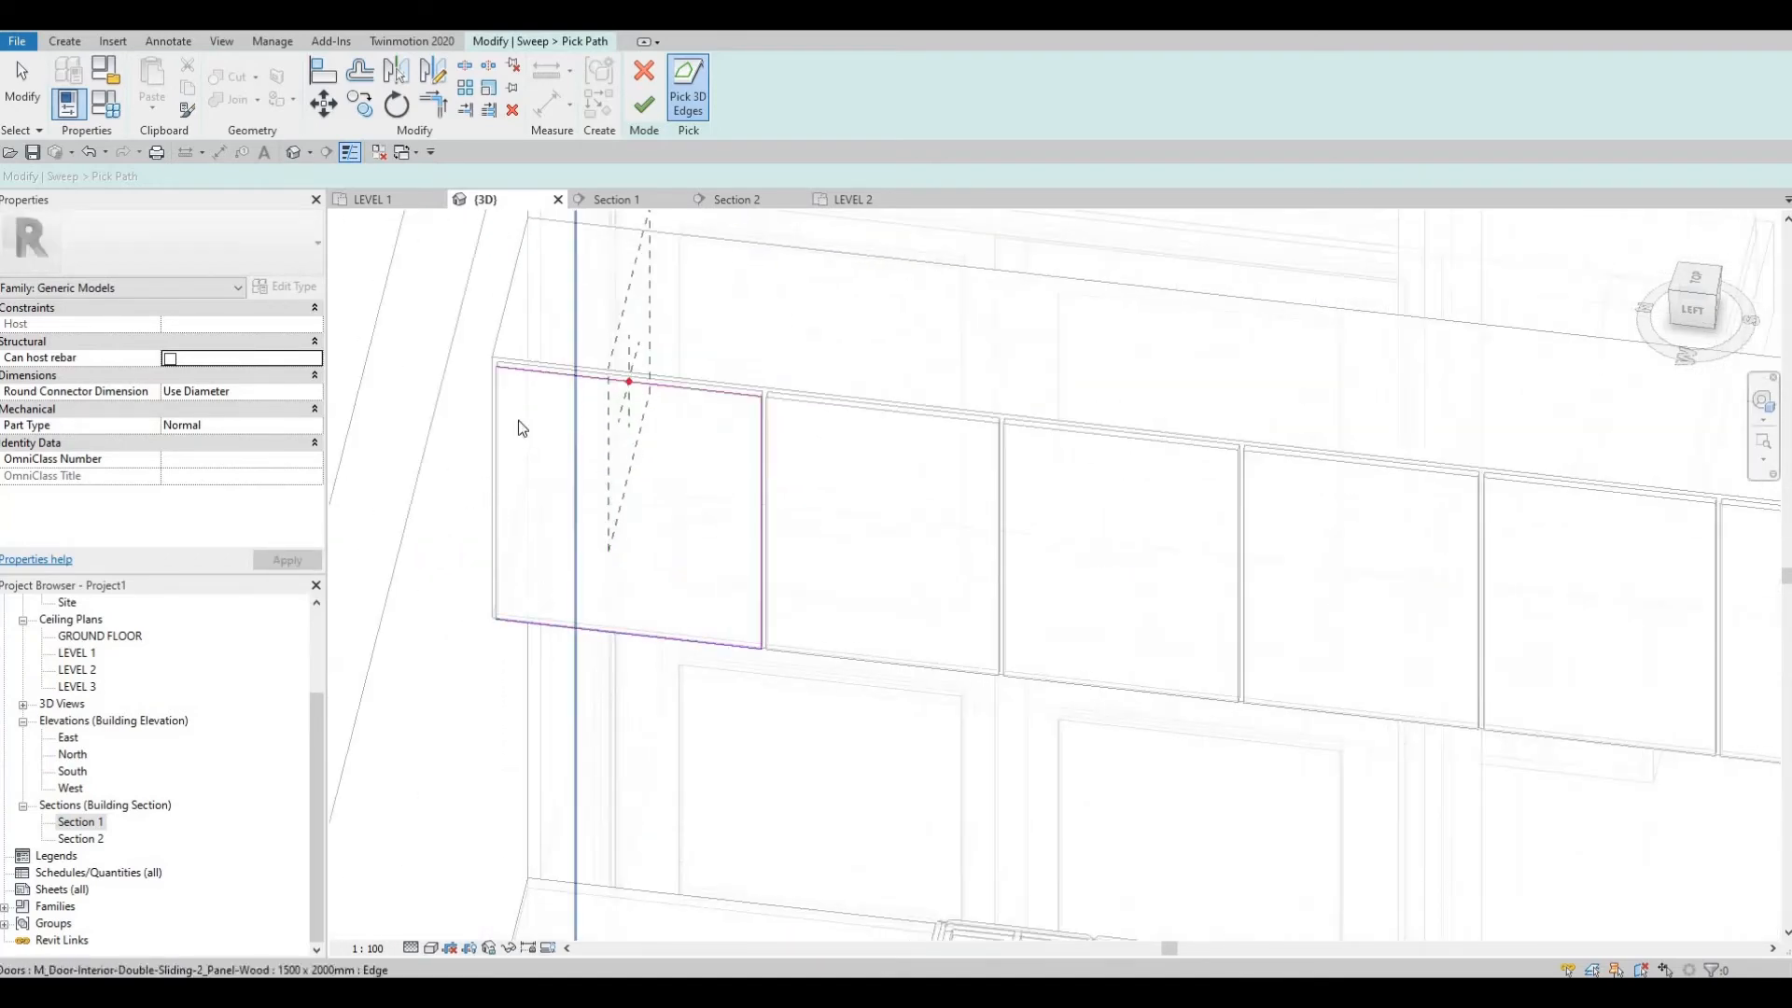
pyautogui.click(519, 419)
pyautogui.scroll(2, 811, 492)
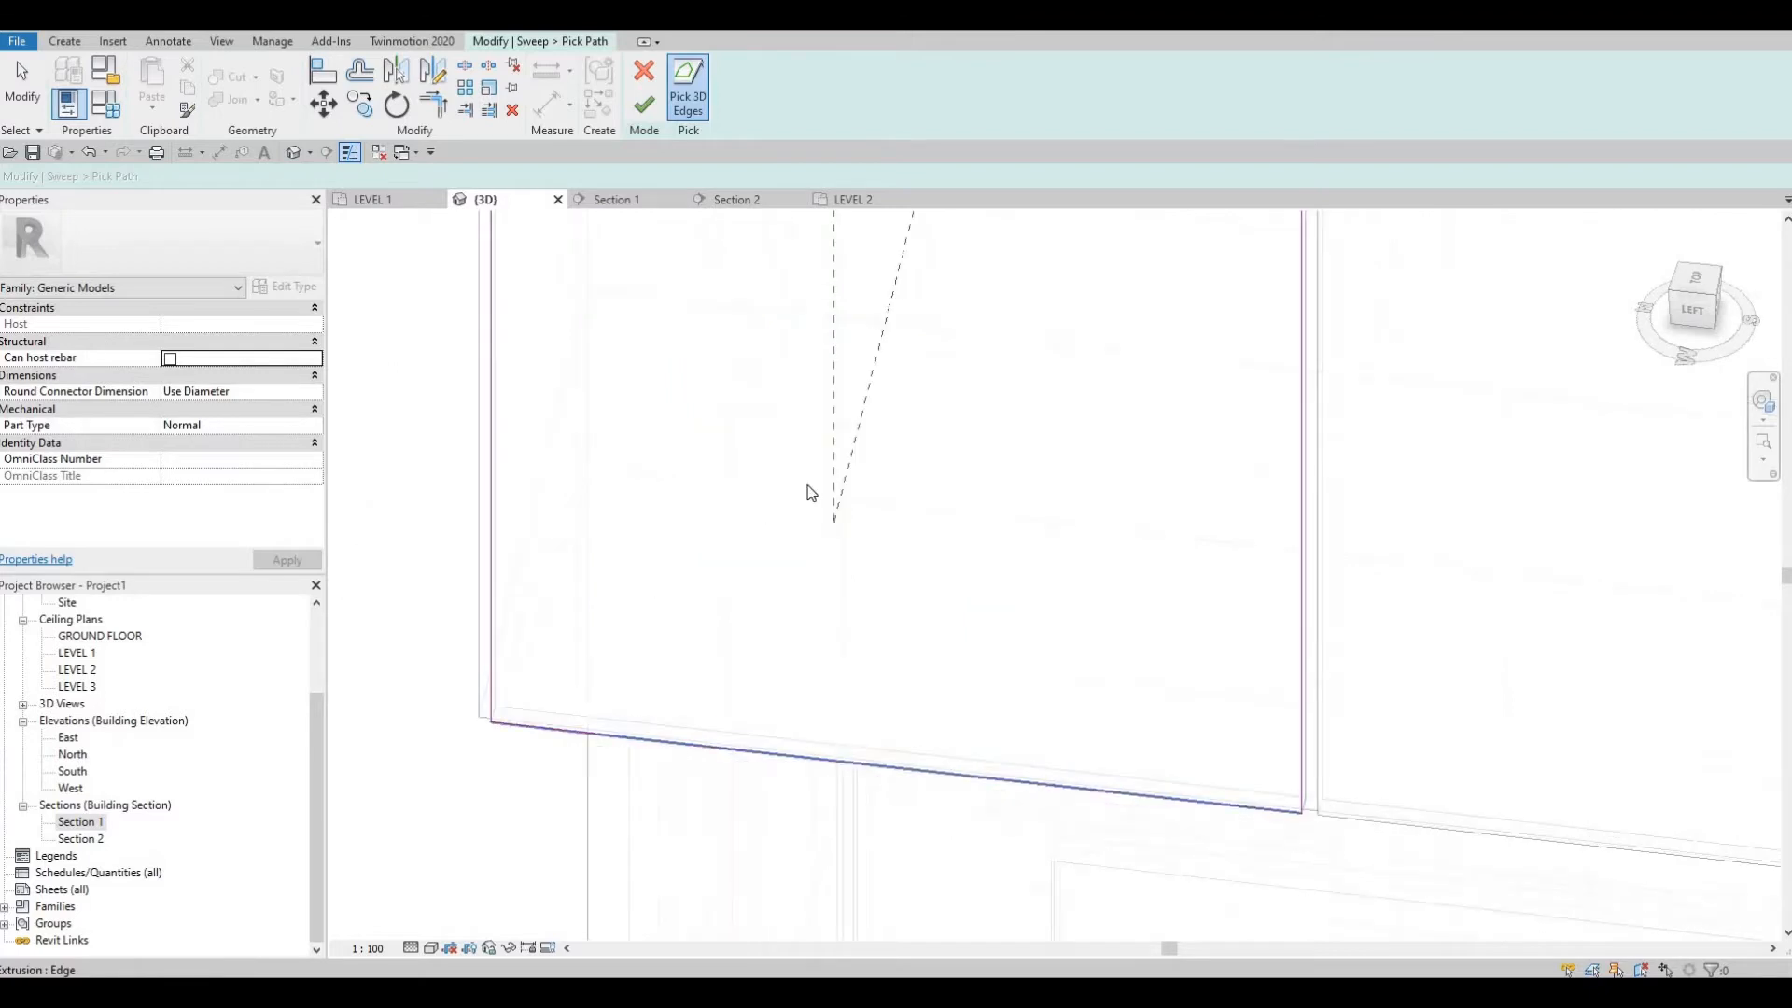
pyautogui.scroll(-3, 768, 485)
pyautogui.scroll(2, 767, 471)
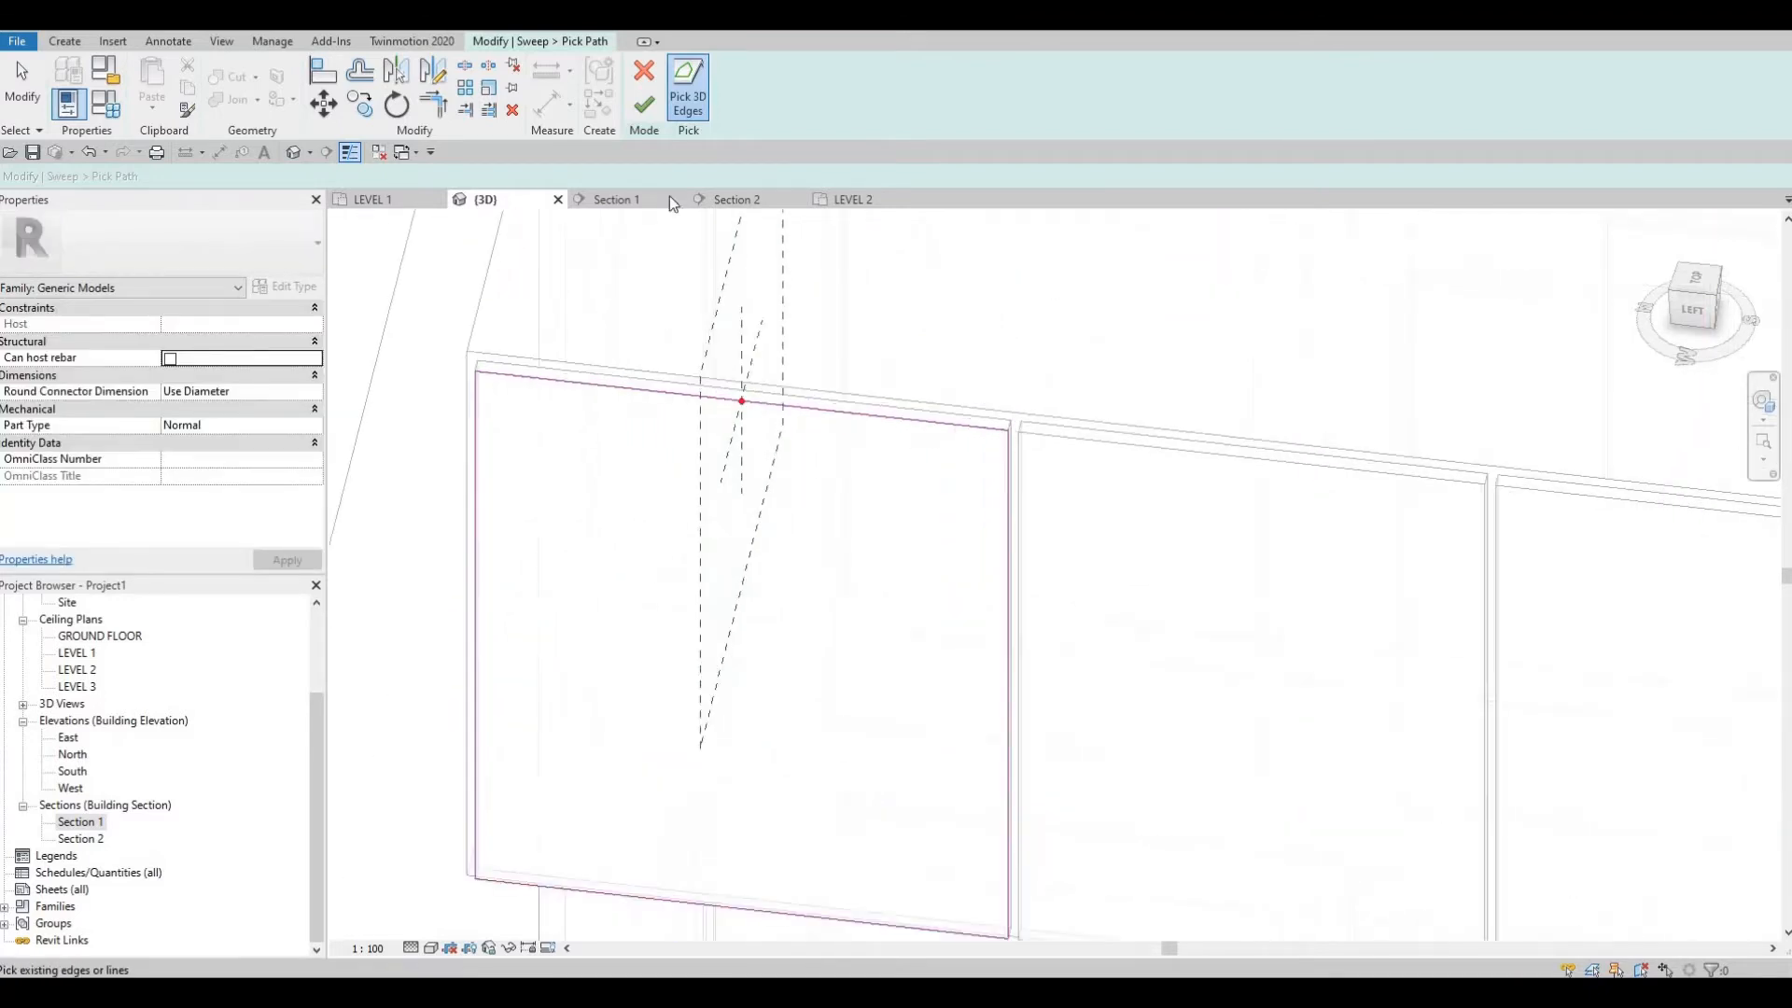
pyautogui.click(643, 104)
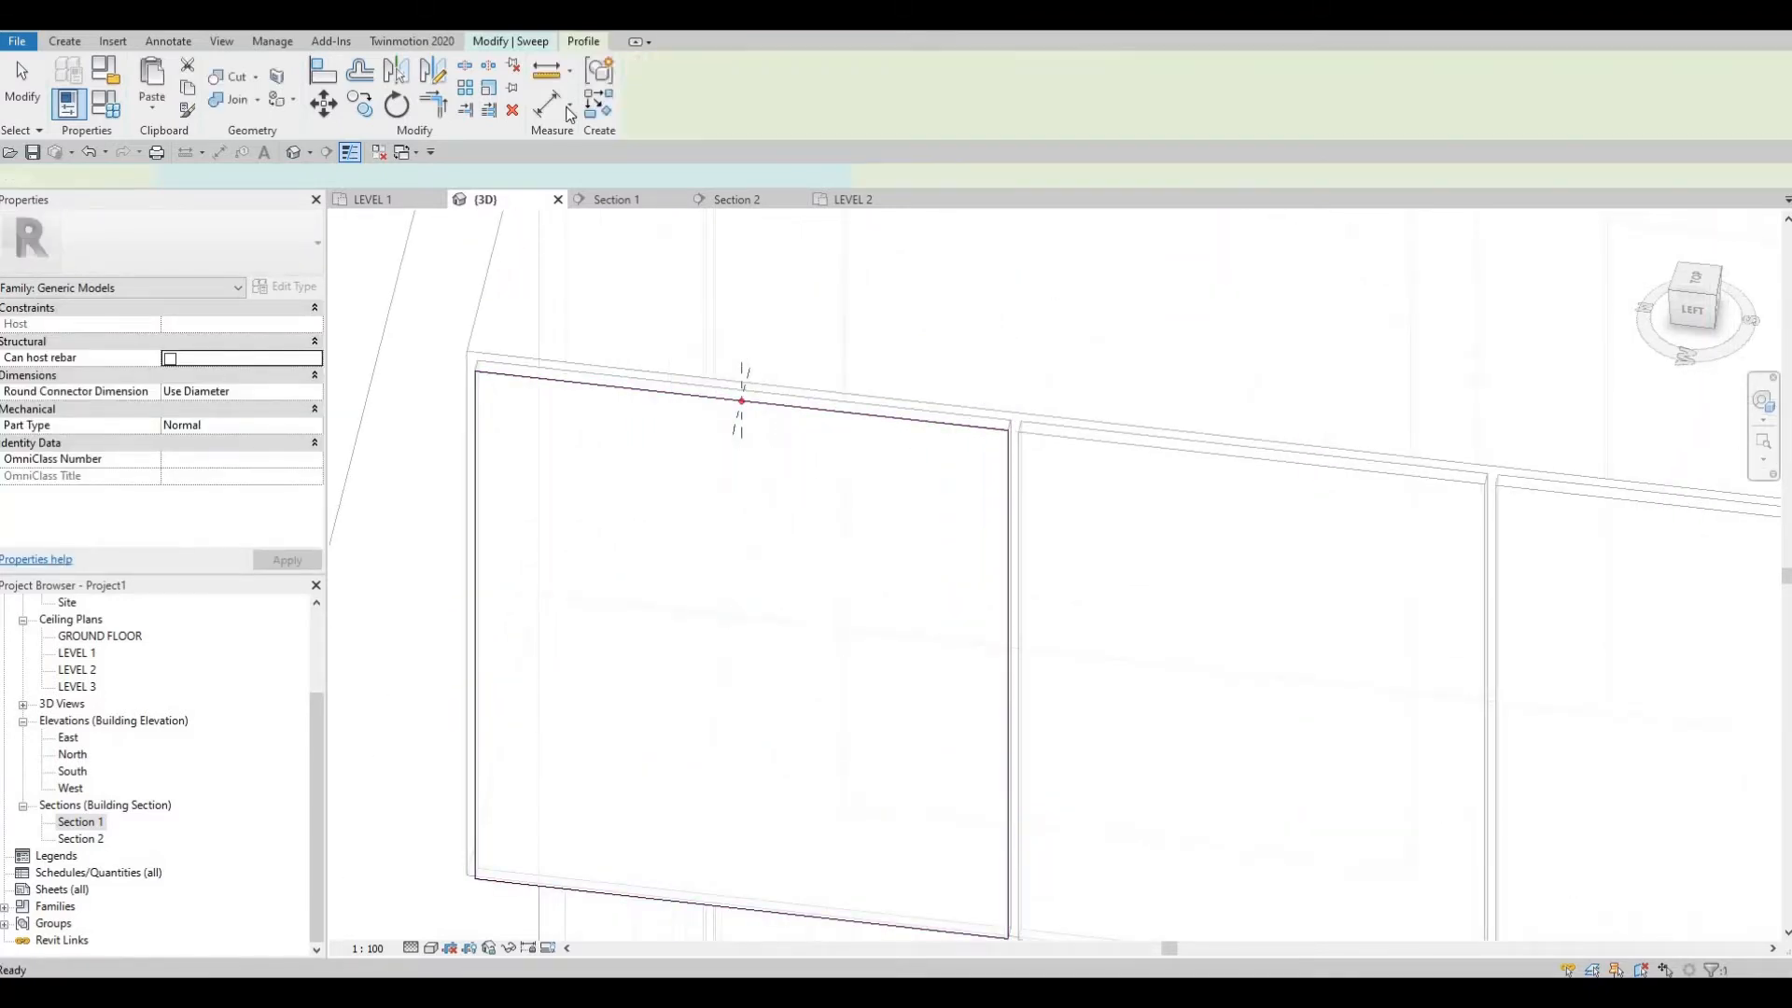
# Step: Edit the void sweep's profile by sketching a small rectangle beside the path's reference point on the panel's top edge
pyautogui.click(524, 46)
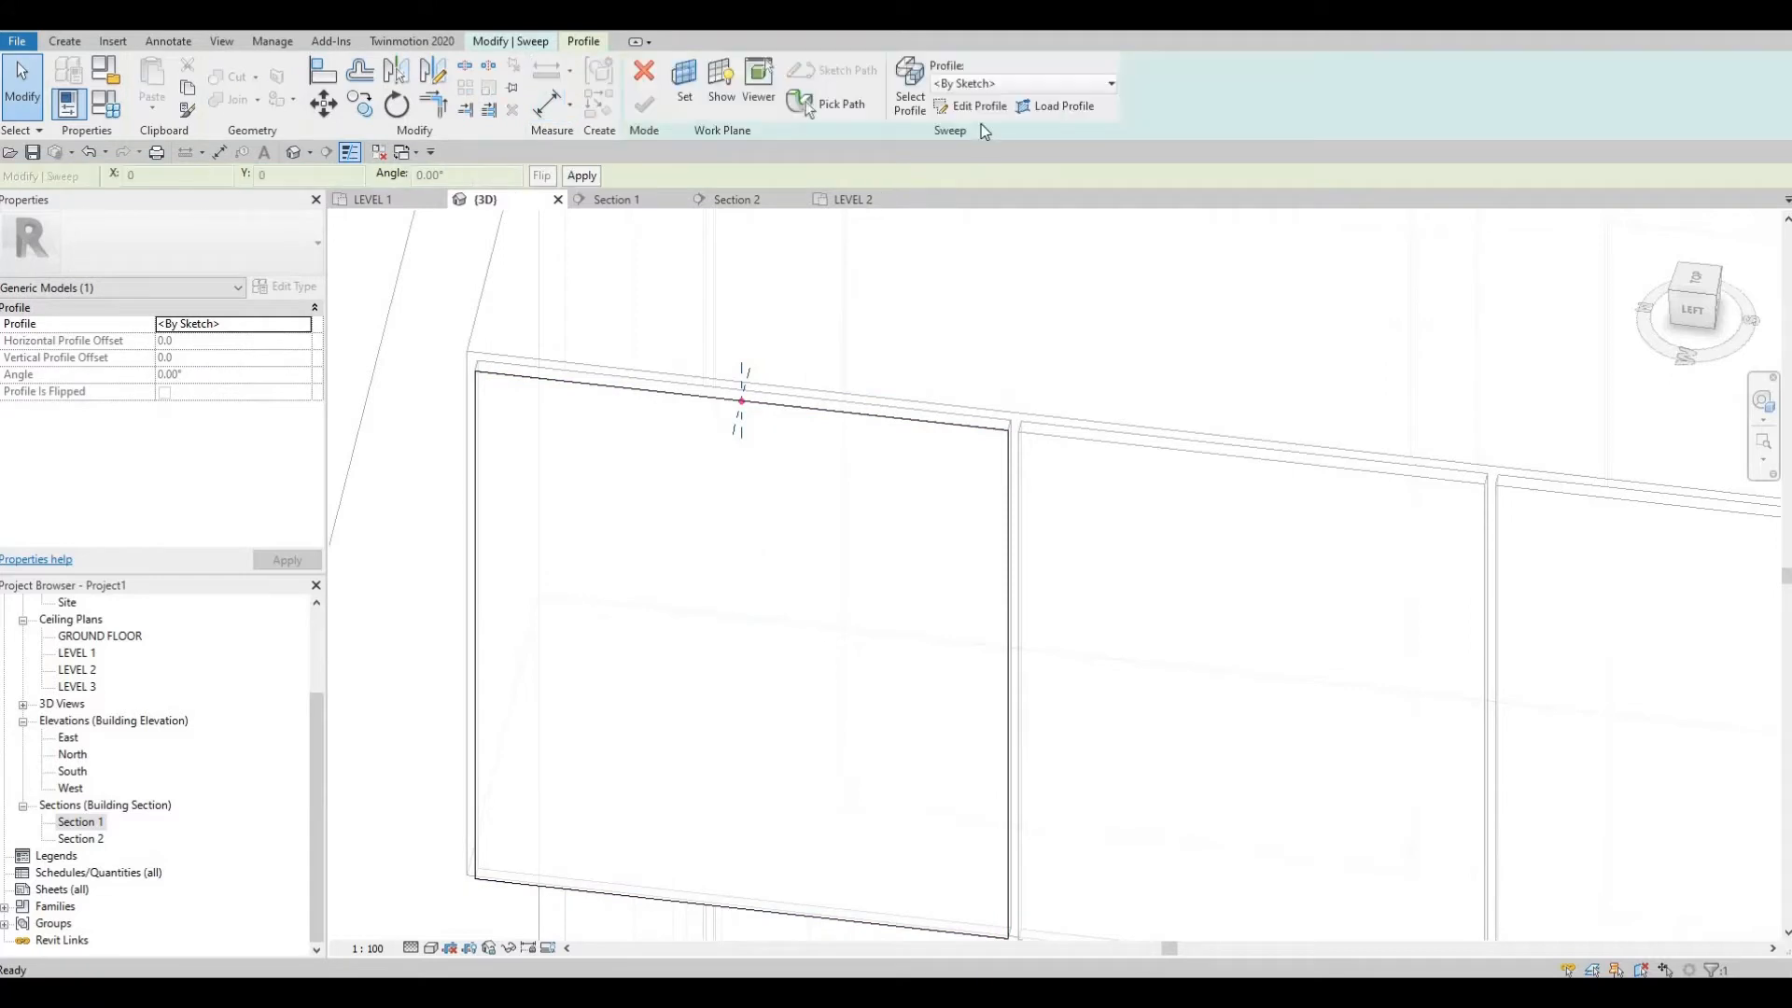
pyautogui.click(970, 106)
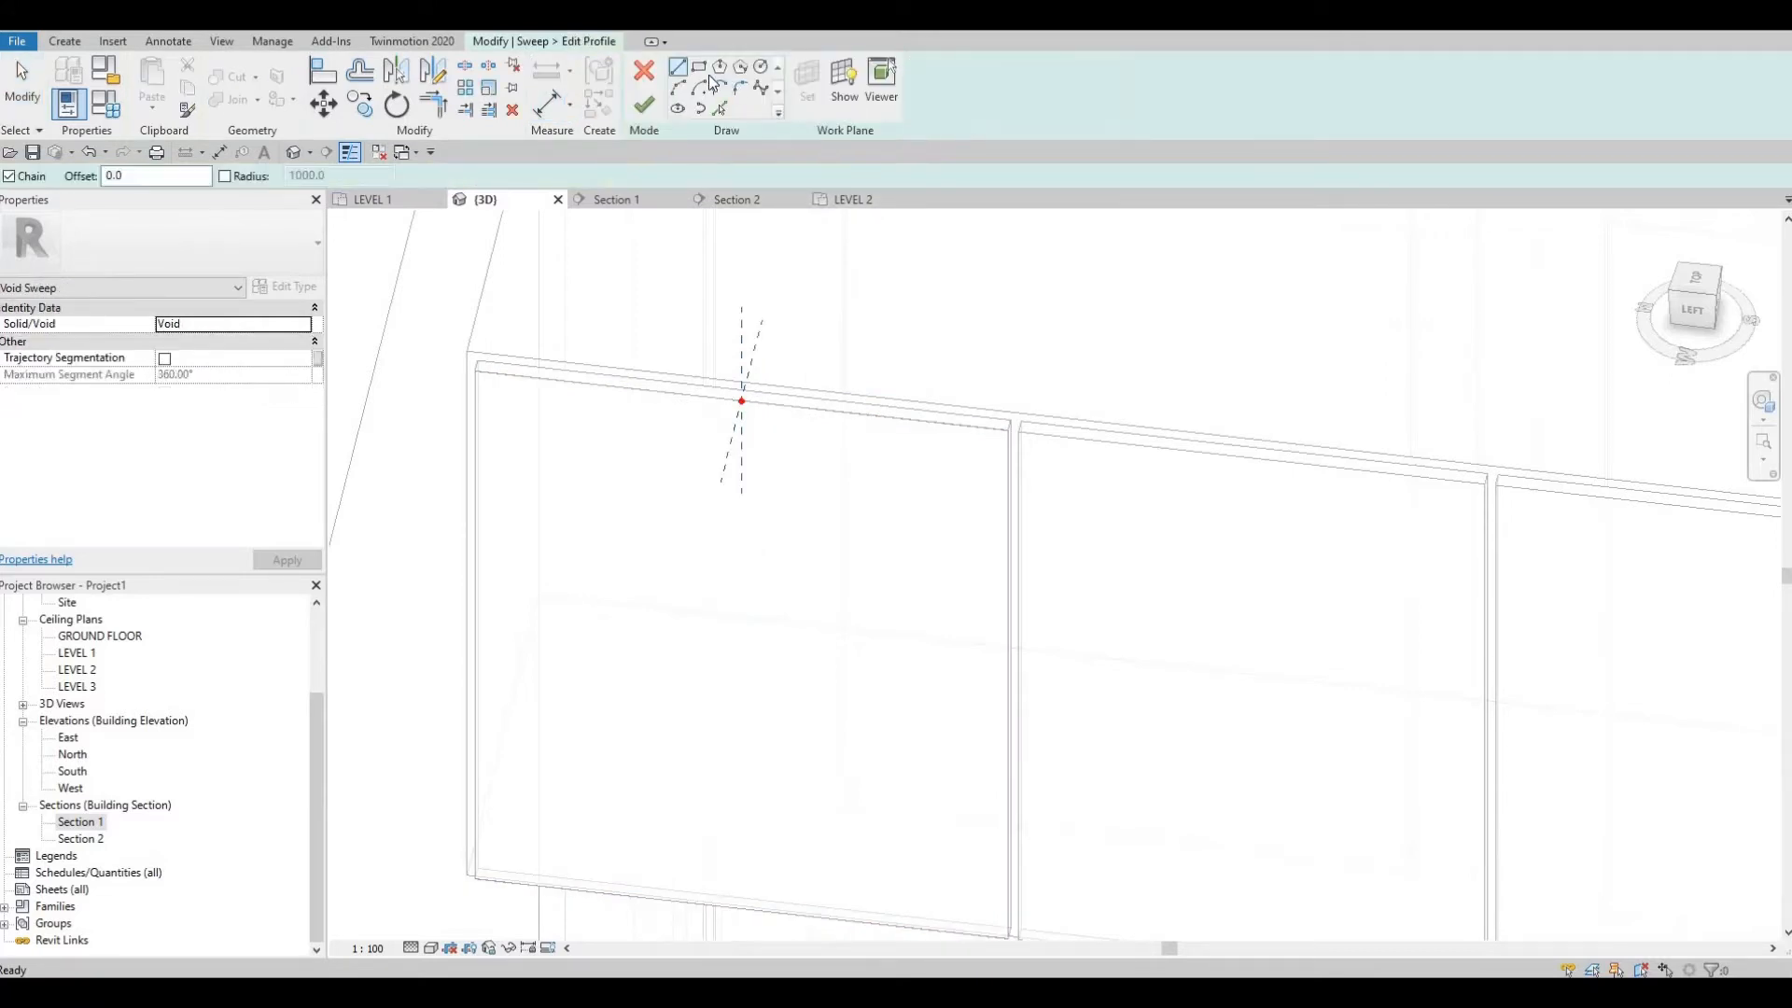
pyautogui.click(701, 71)
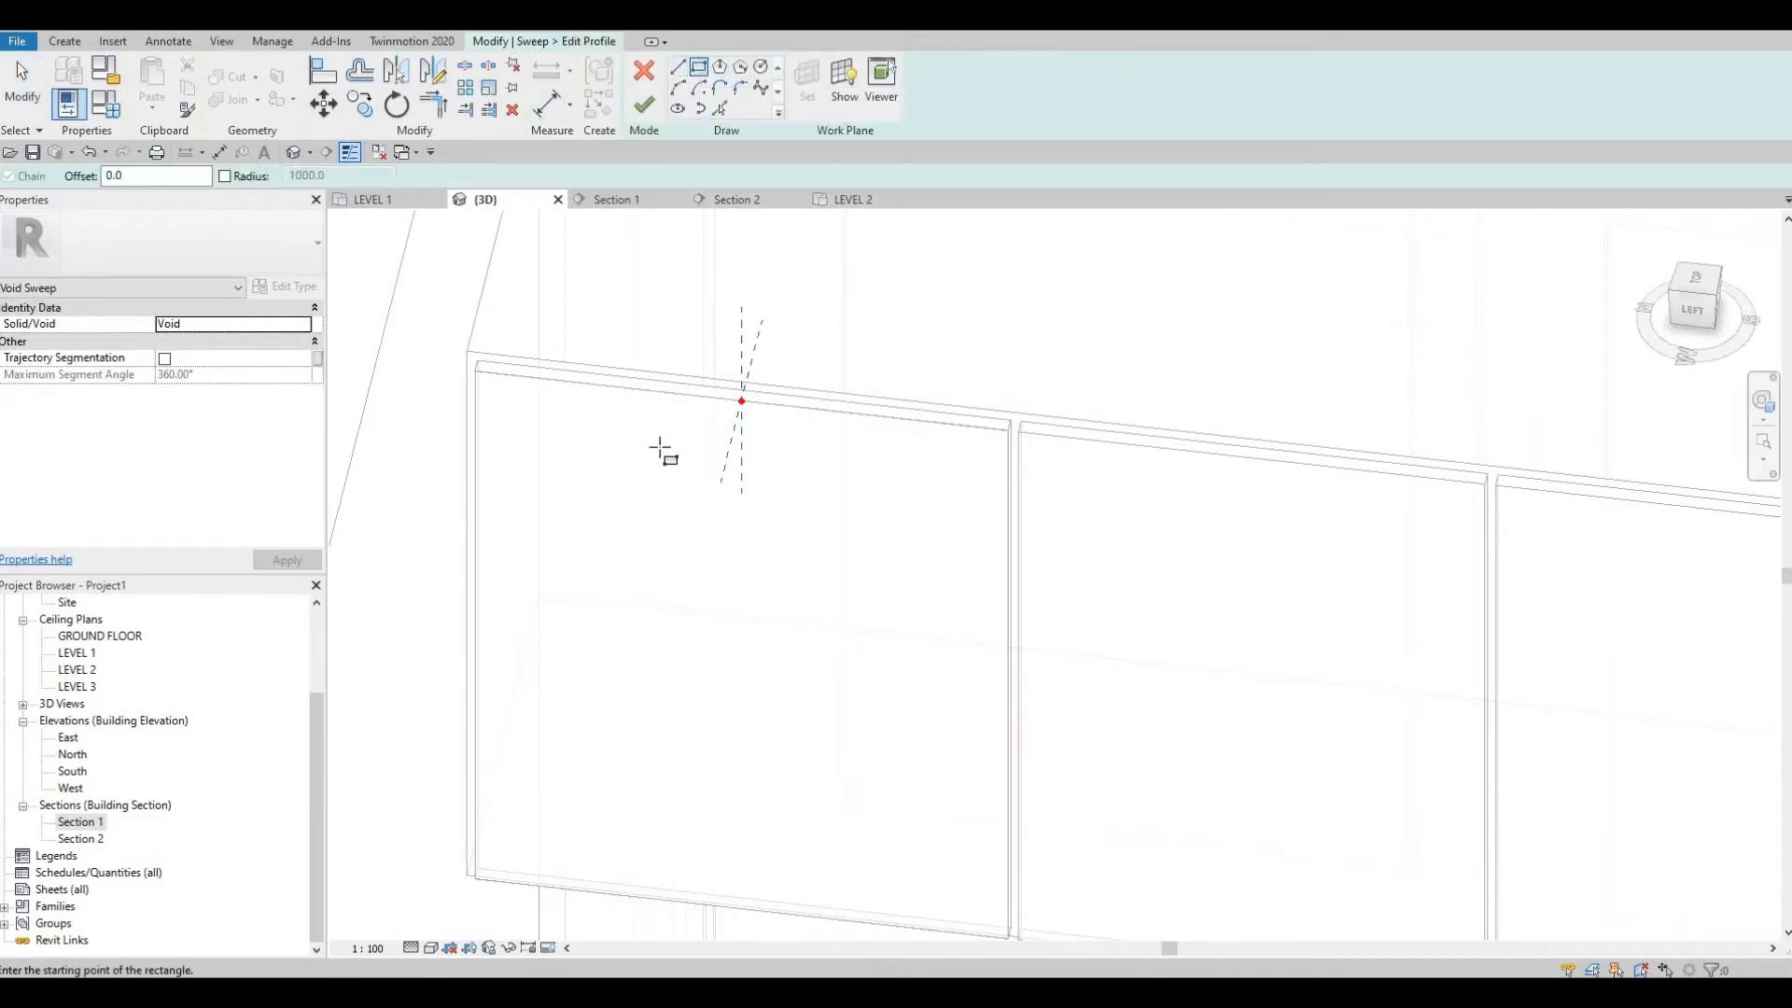
pyautogui.scroll(3, 640, 399)
pyautogui.click(640, 422)
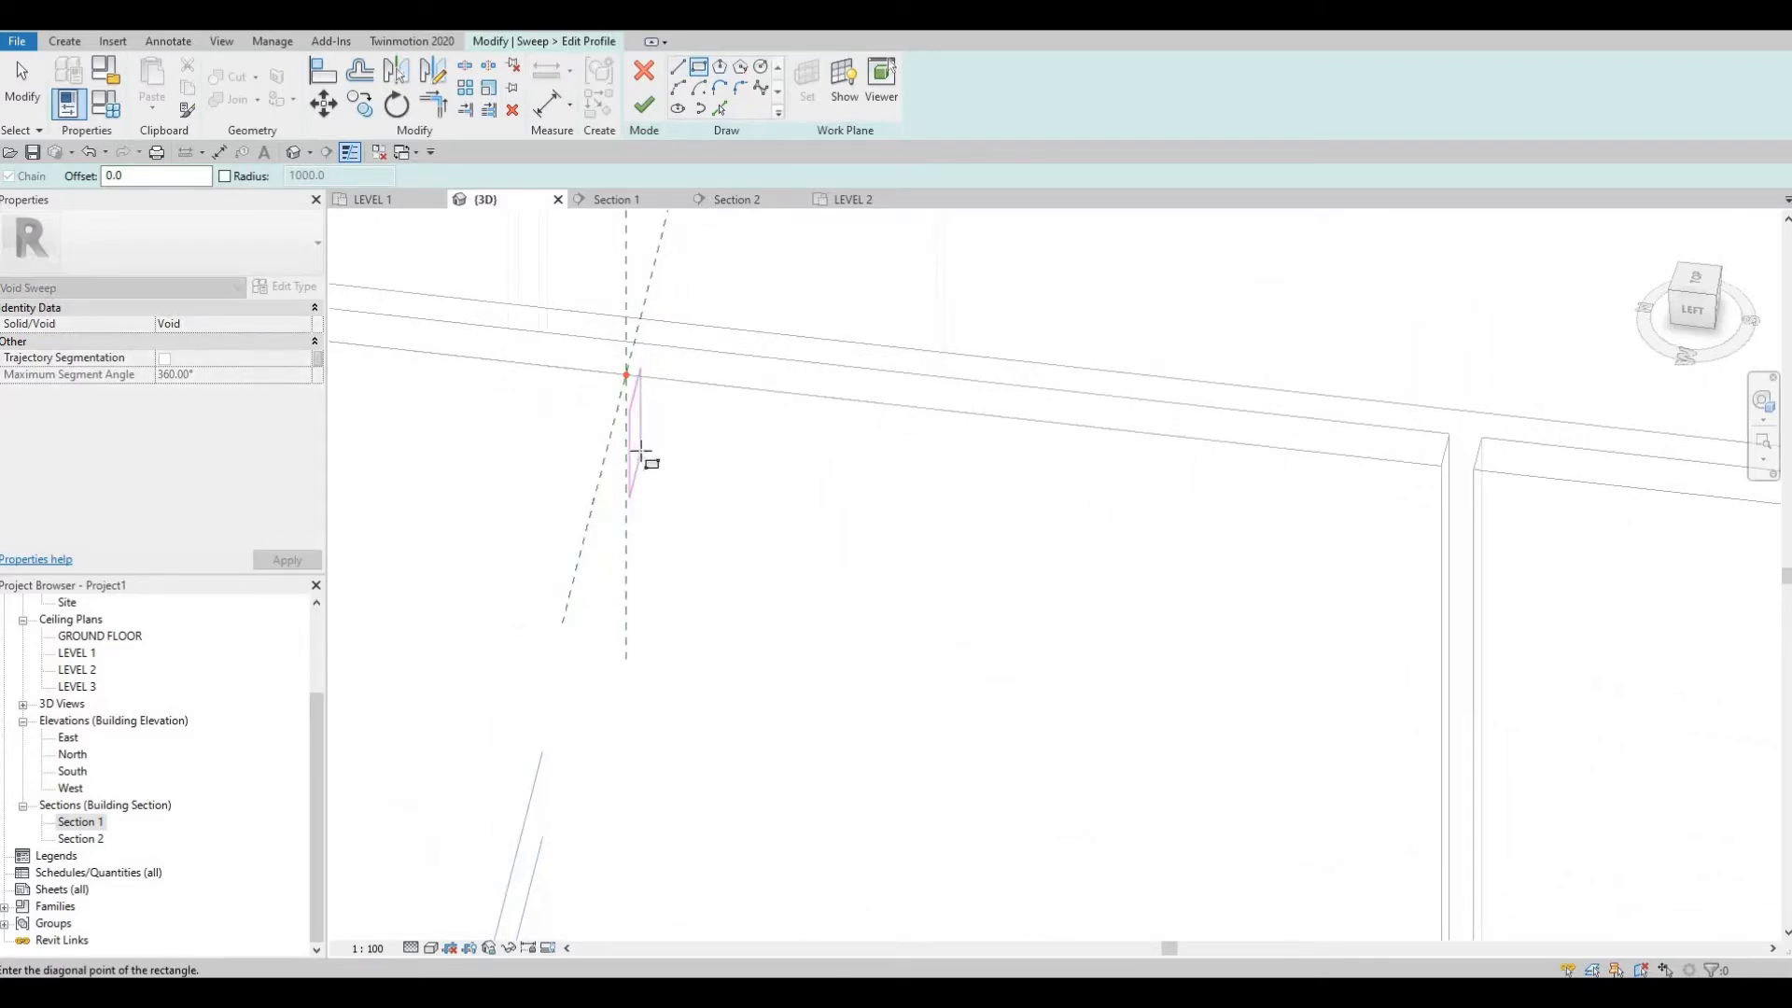
pyautogui.click(641, 451)
pyautogui.press('Escape')
pyautogui.scroll(2, 644, 446)
pyautogui.keyDown('shift'); pyautogui.moveTo(588, 408); pyautogui.dragTo(722, 631, button='middle'); pyautogui.keyUp('shift')
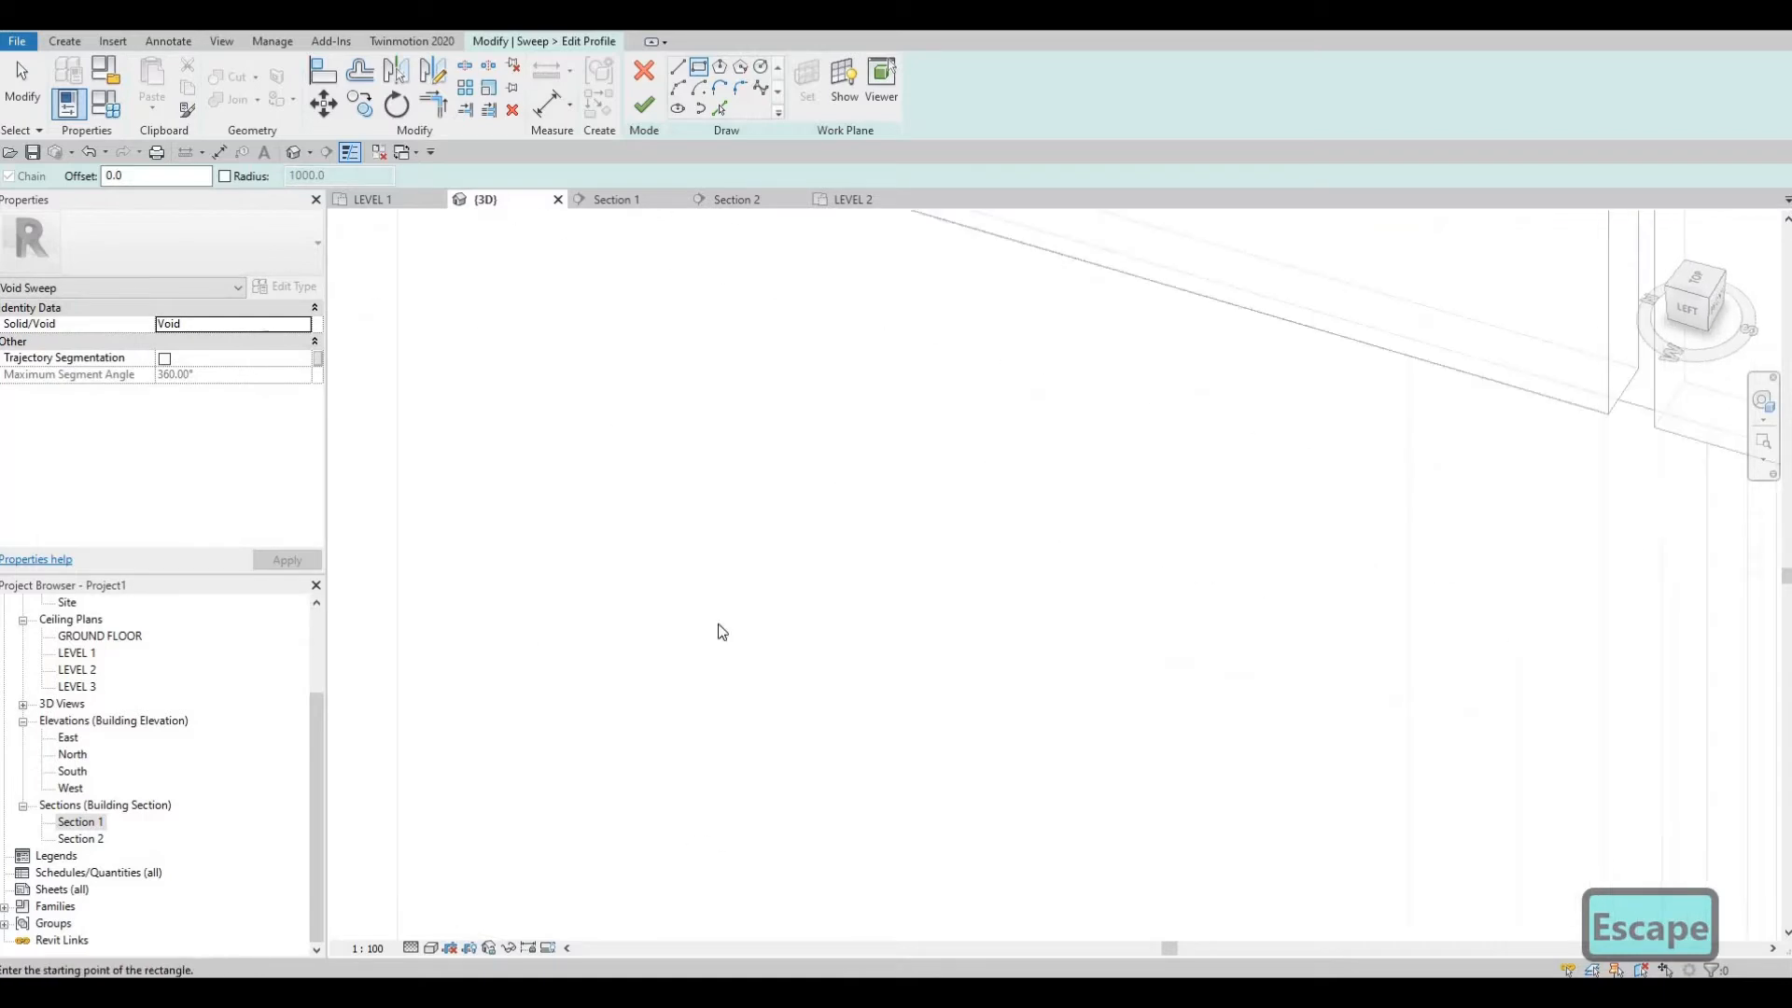
pyautogui.scroll(-4, 675, 466)
pyautogui.press('Escape')
pyautogui.scroll(-5, 664, 464)
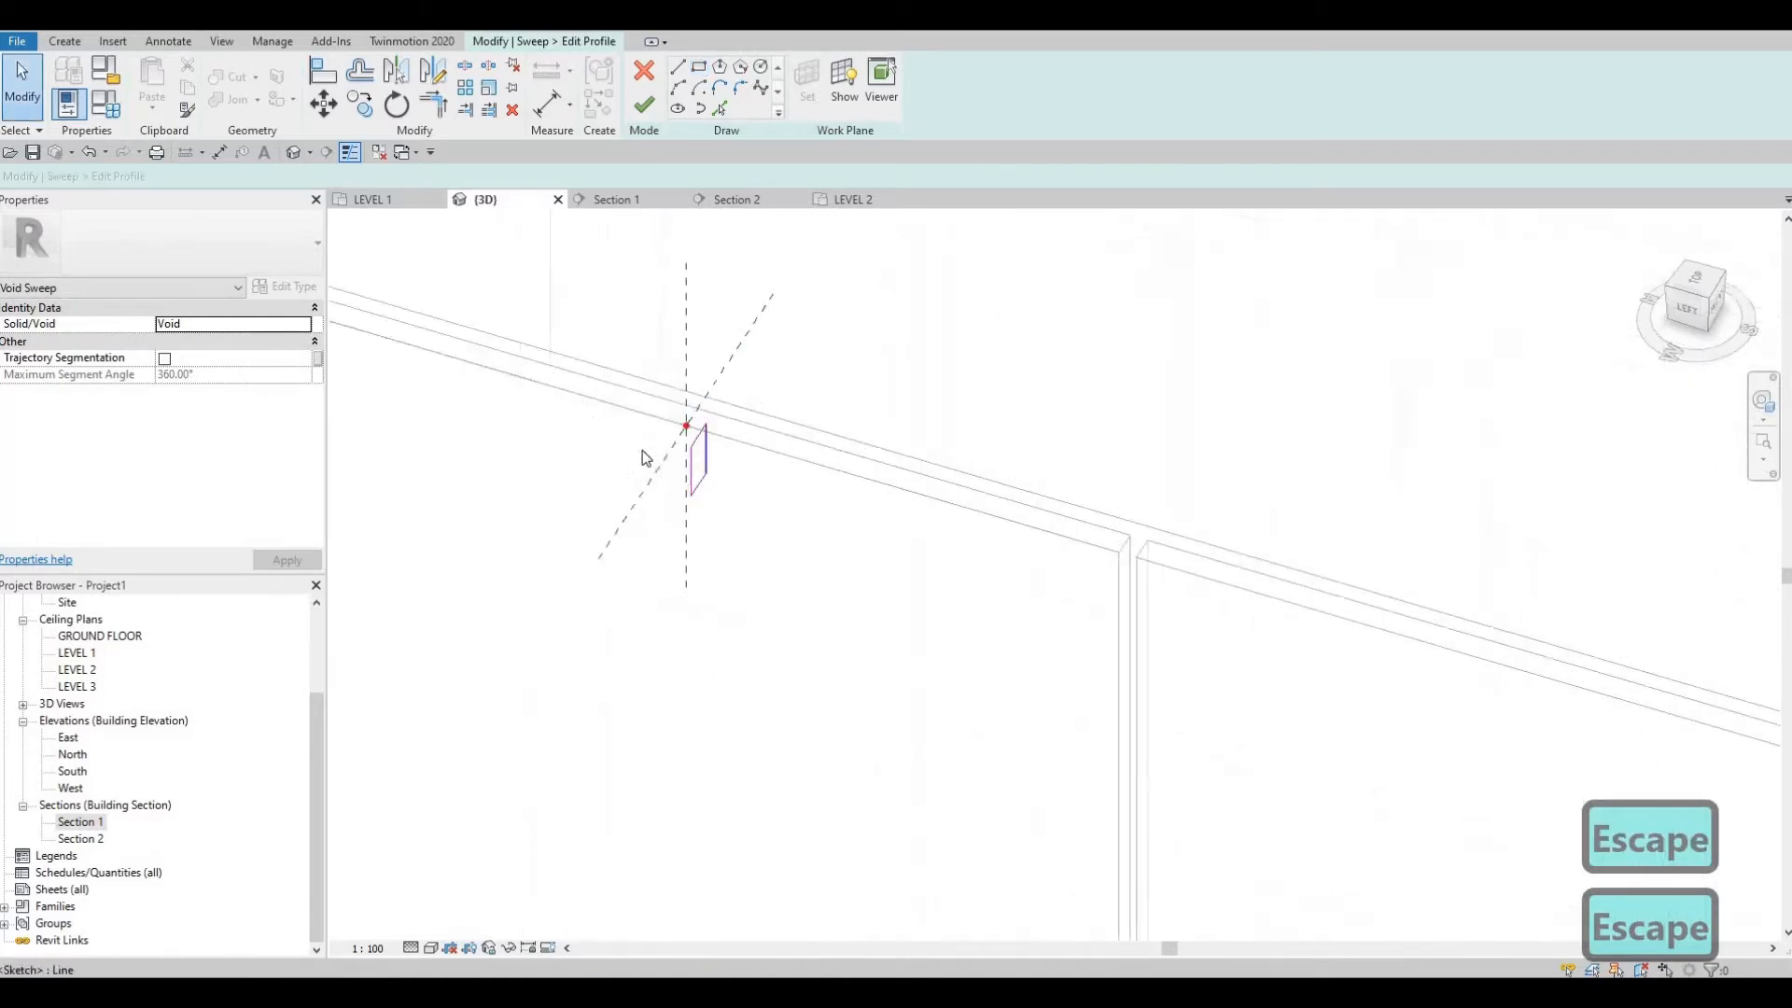
pyautogui.scroll(5, 642, 450)
pyautogui.moveTo(501, 374); pyautogui.dragTo(767, 682)
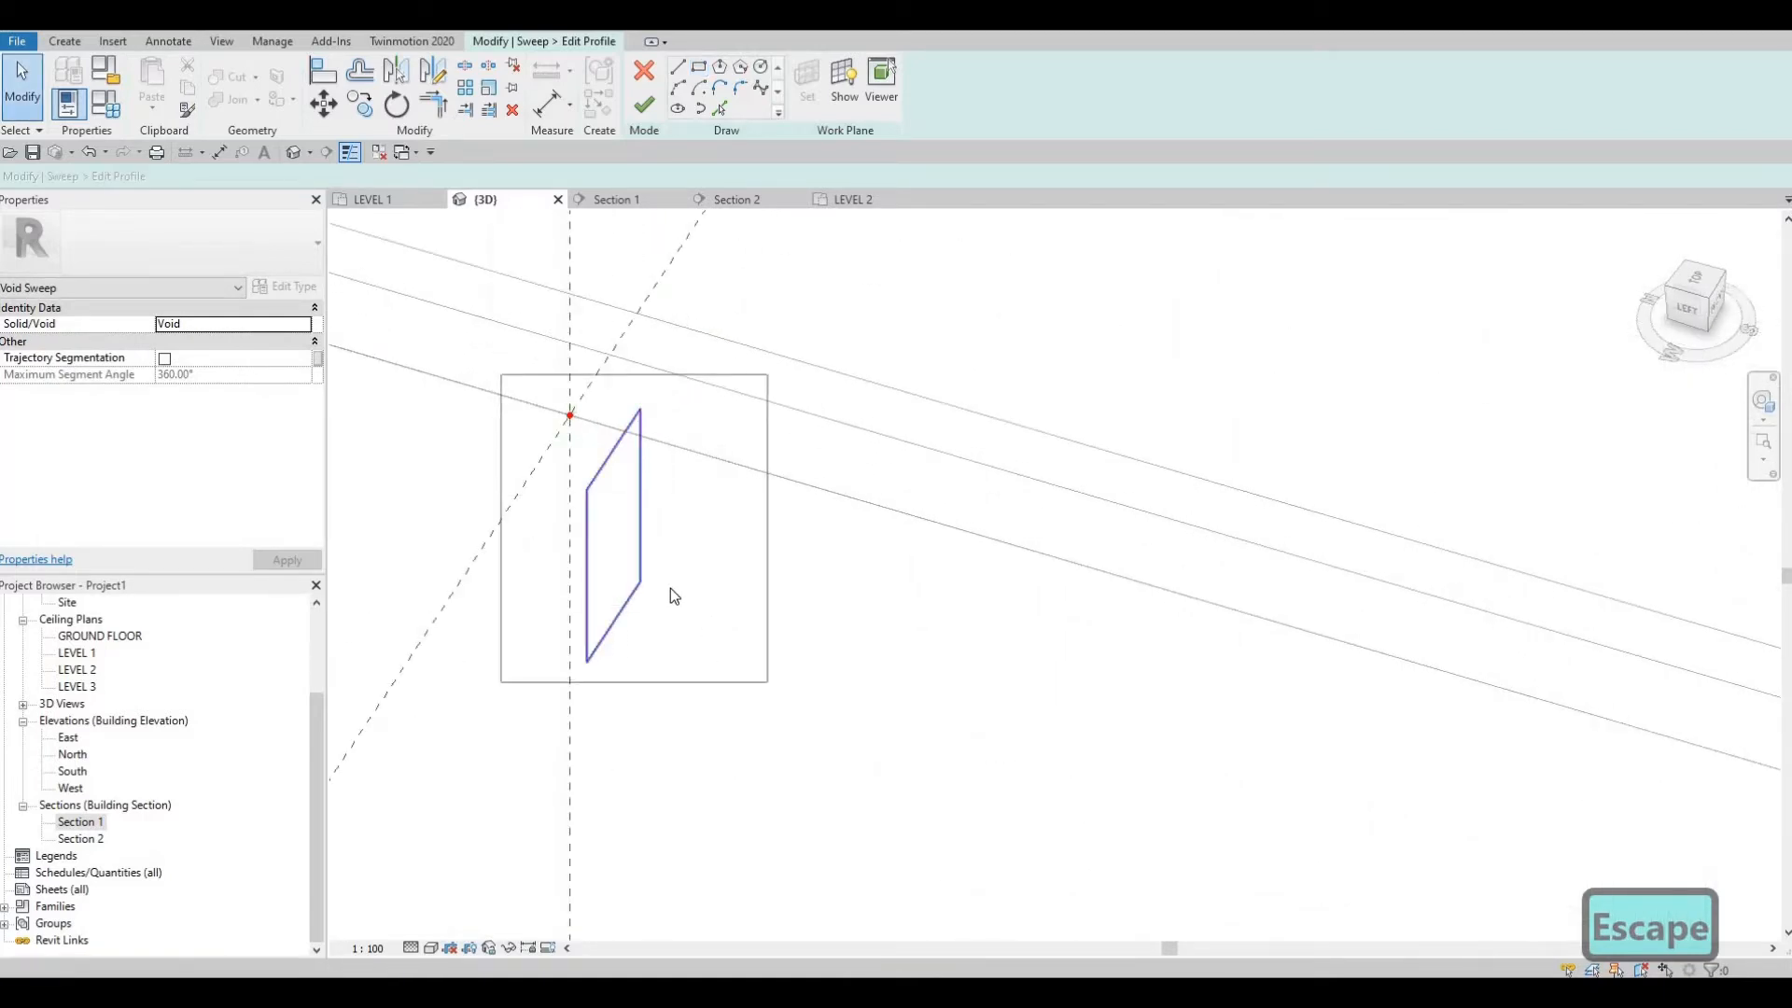
pyautogui.press('m')
pyautogui.press('a')
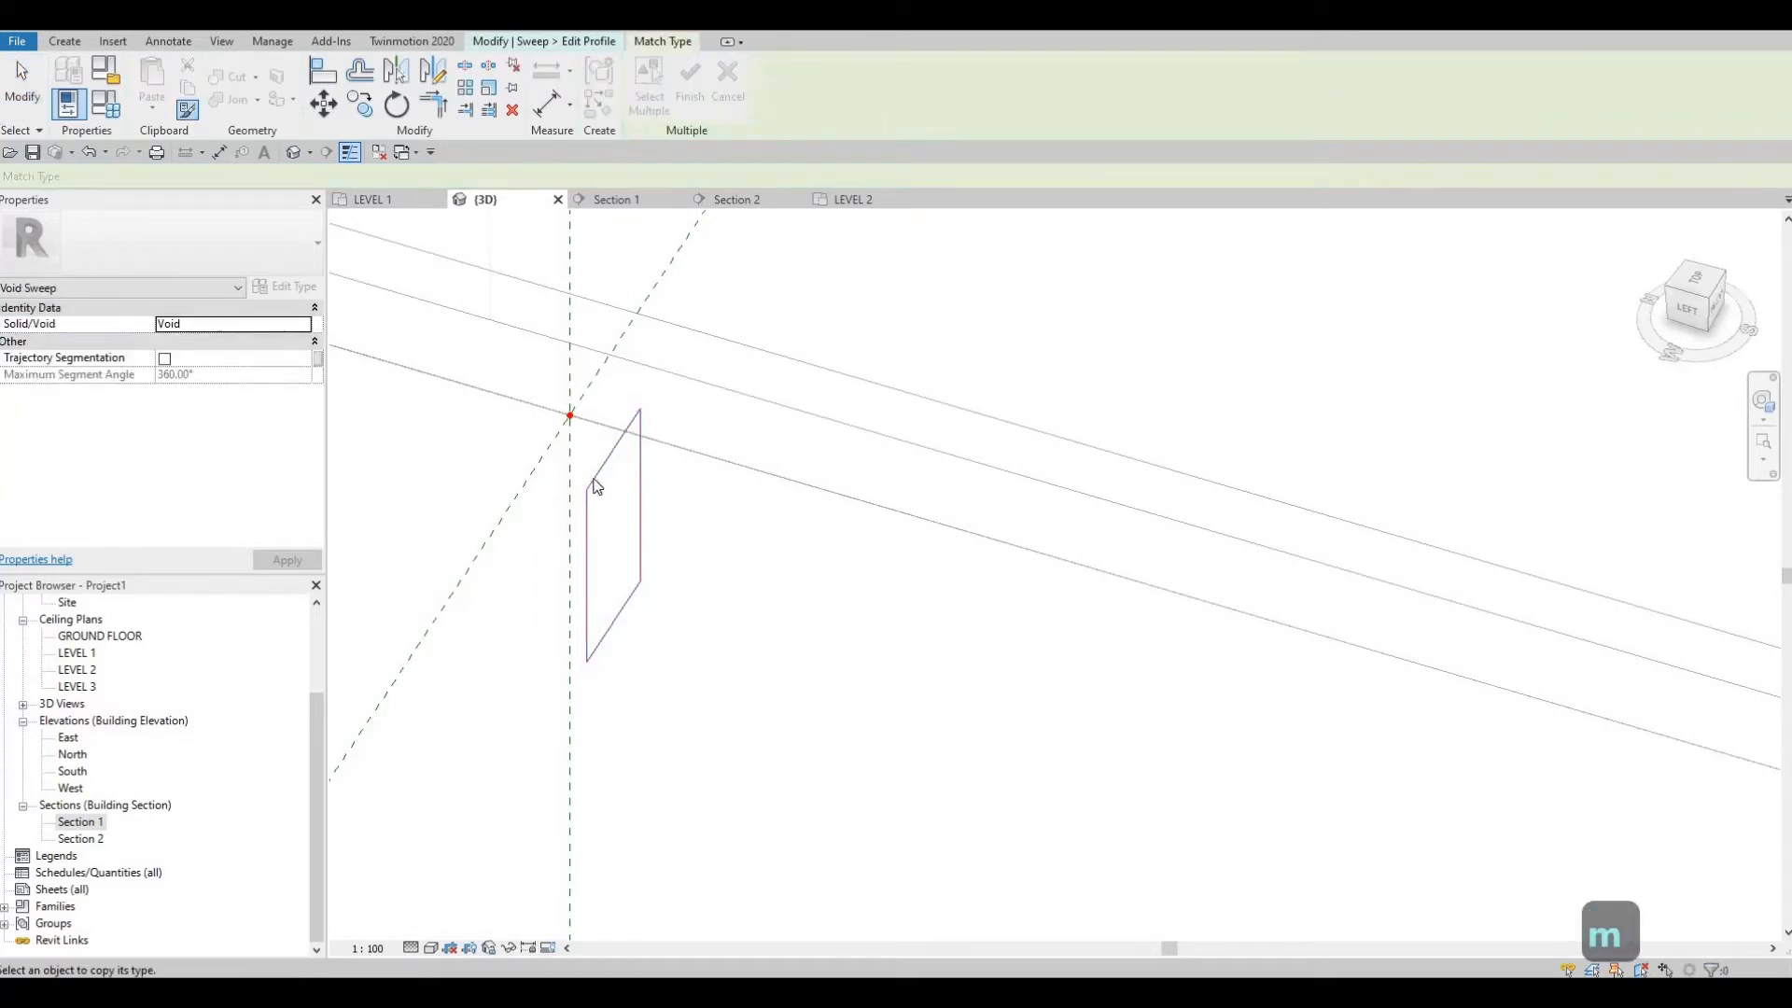
pyautogui.press('Escape')
pyautogui.press('Escape')
pyautogui.moveTo(520, 373); pyautogui.dragTo(800, 711)
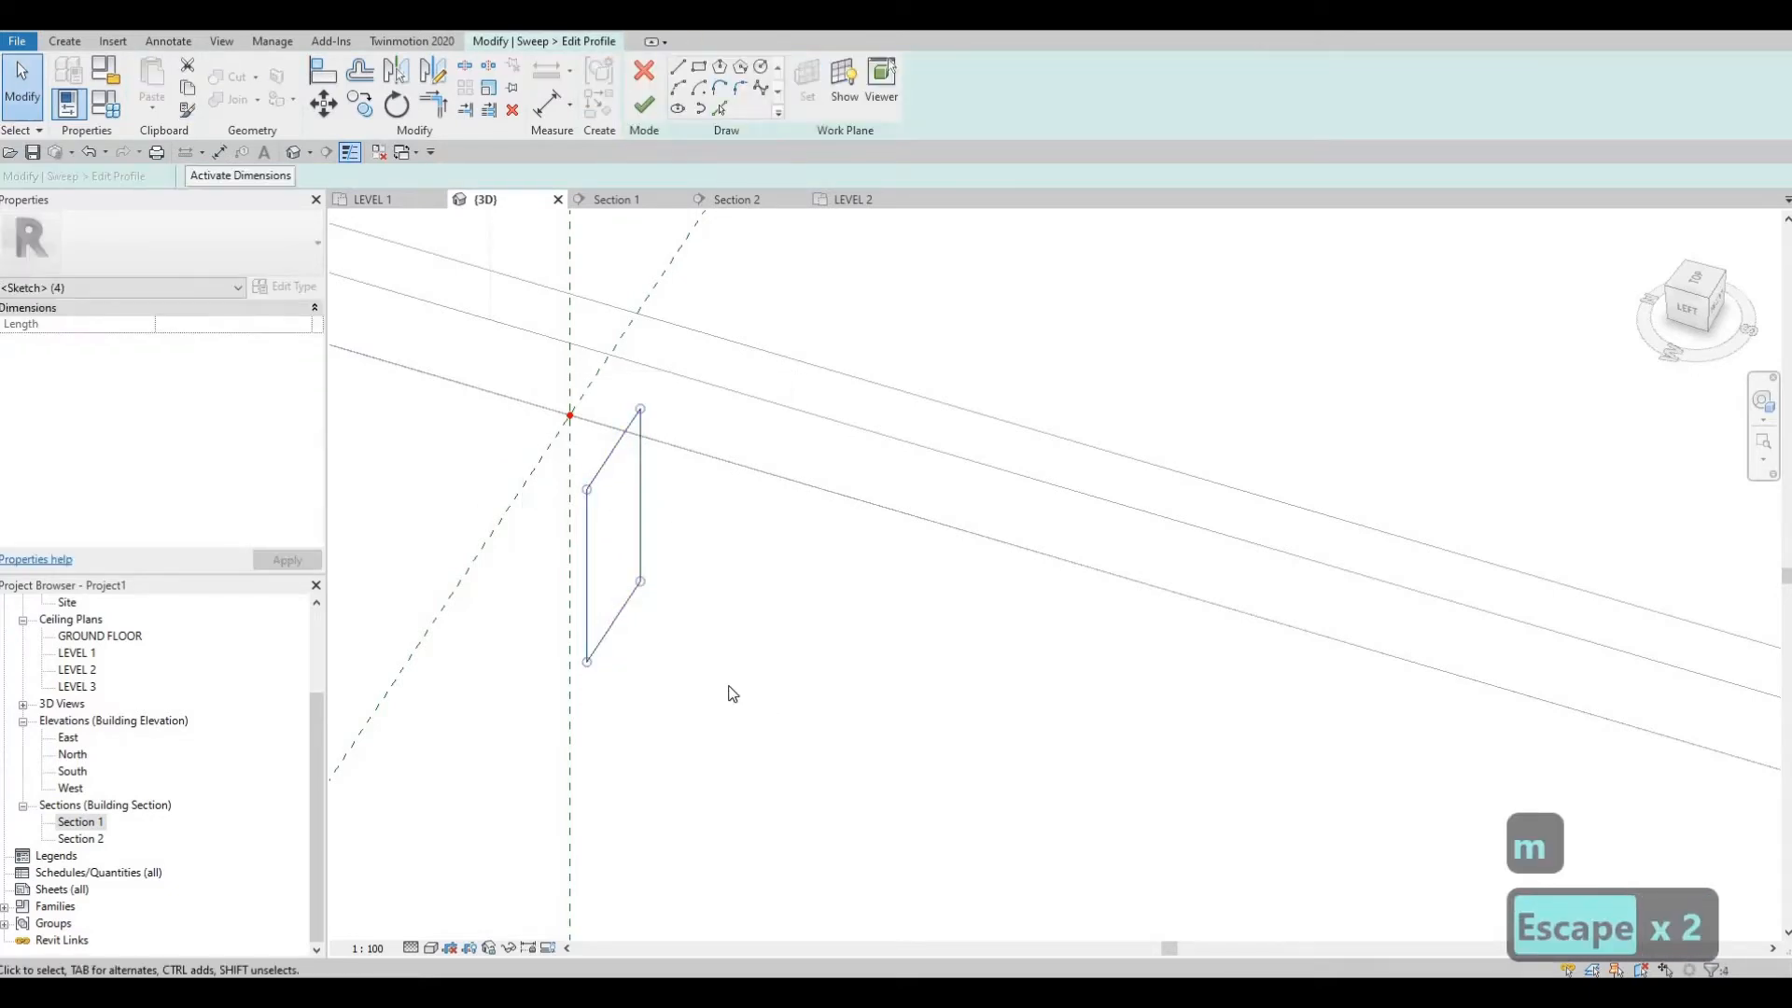
pyautogui.press('m')
pyautogui.press('v')
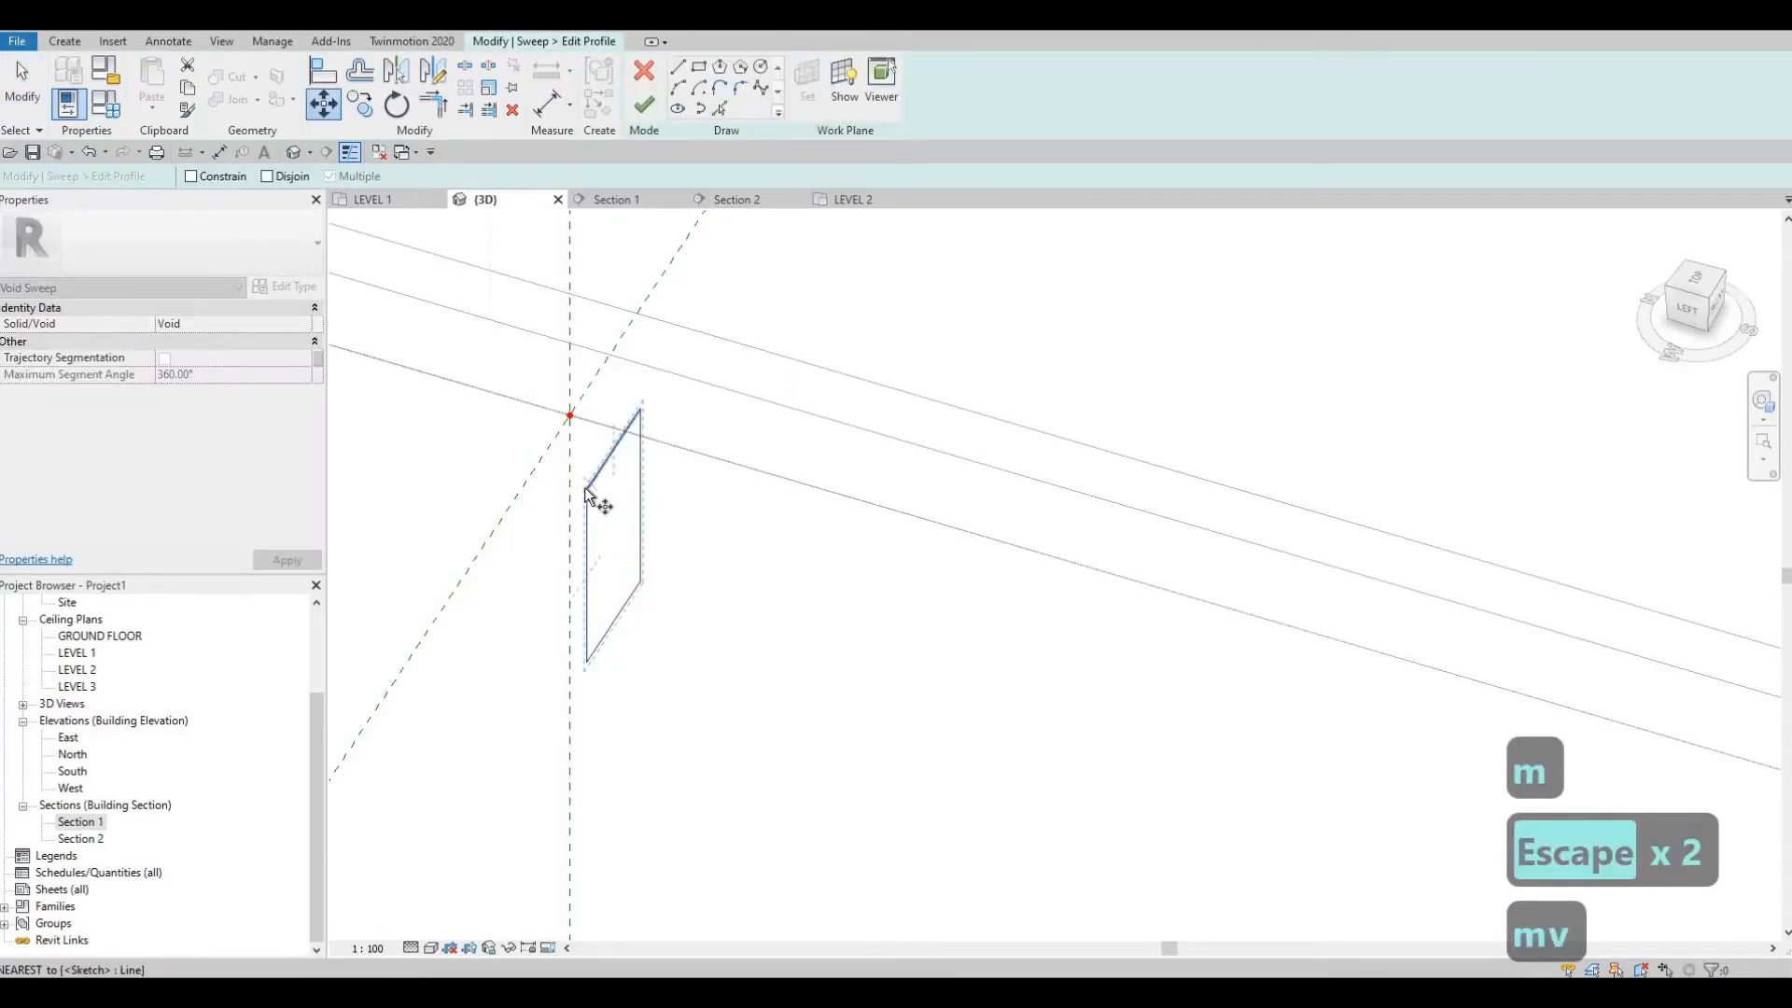
pyautogui.click(585, 492)
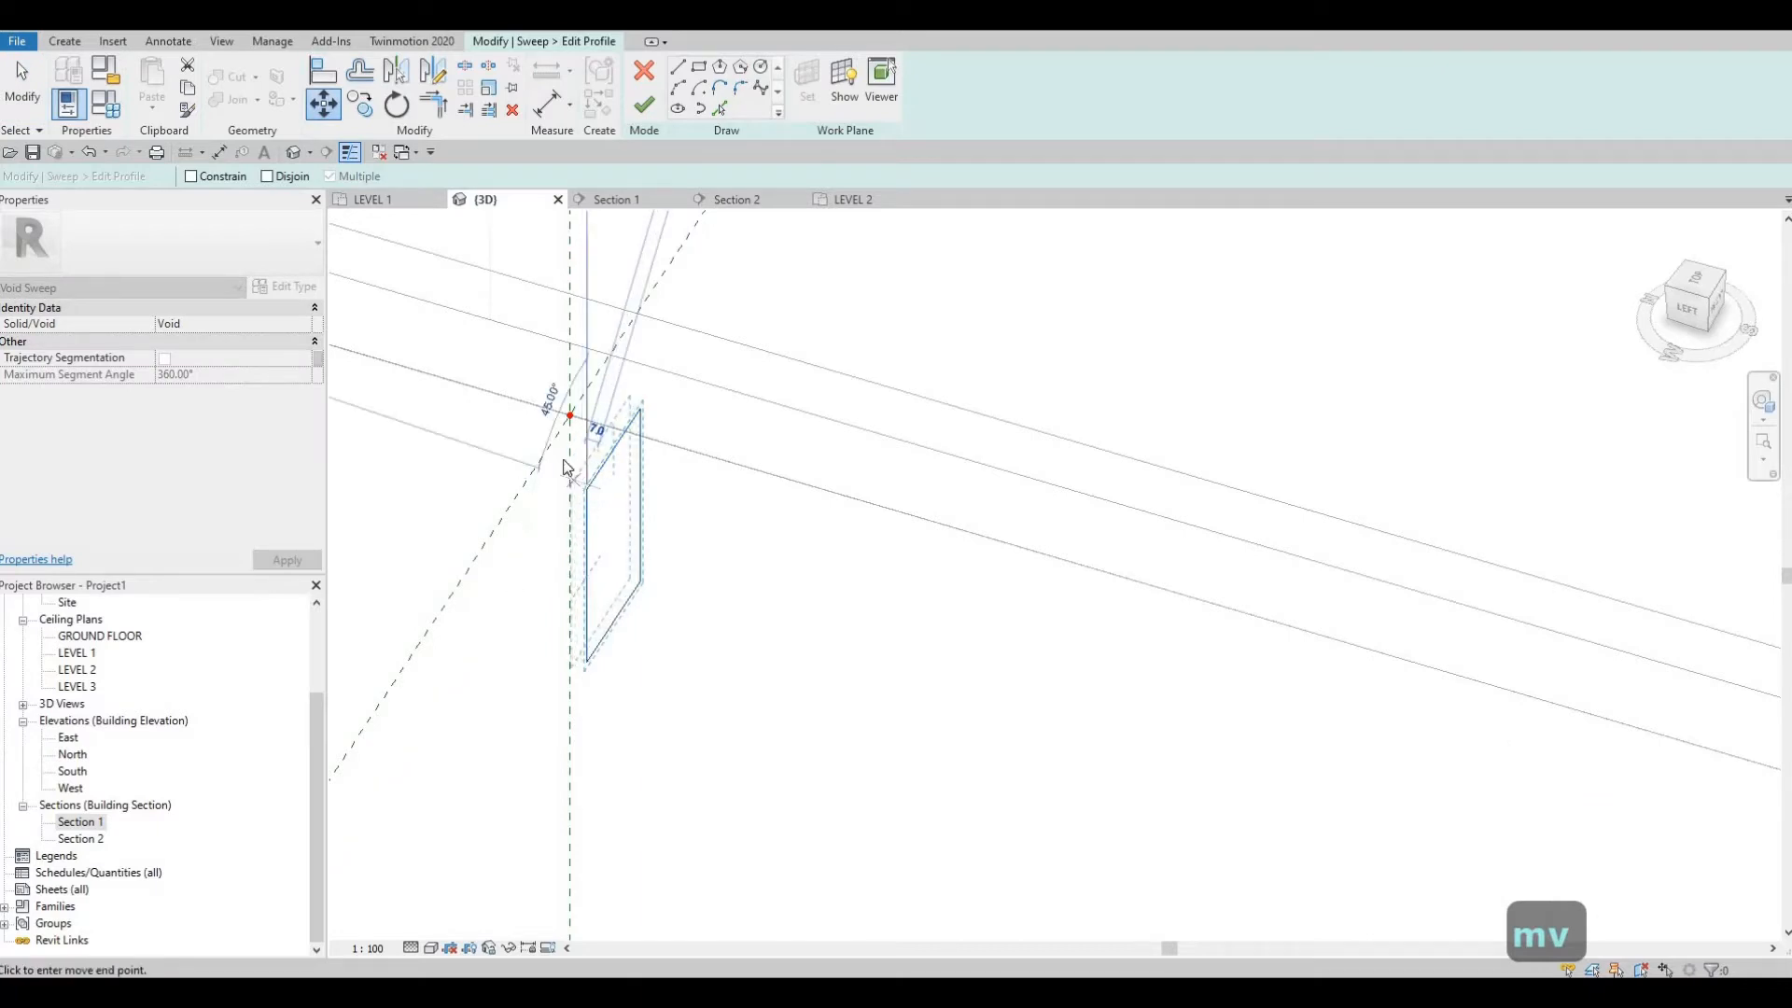
pyautogui.press('Escape')
# Step: Move the whole profile rectangle so that its near vertical edge lies on the vertical reference plane through the path point
pyautogui.moveTo(512, 339); pyautogui.dragTo(696, 705)
pyautogui.press('m')
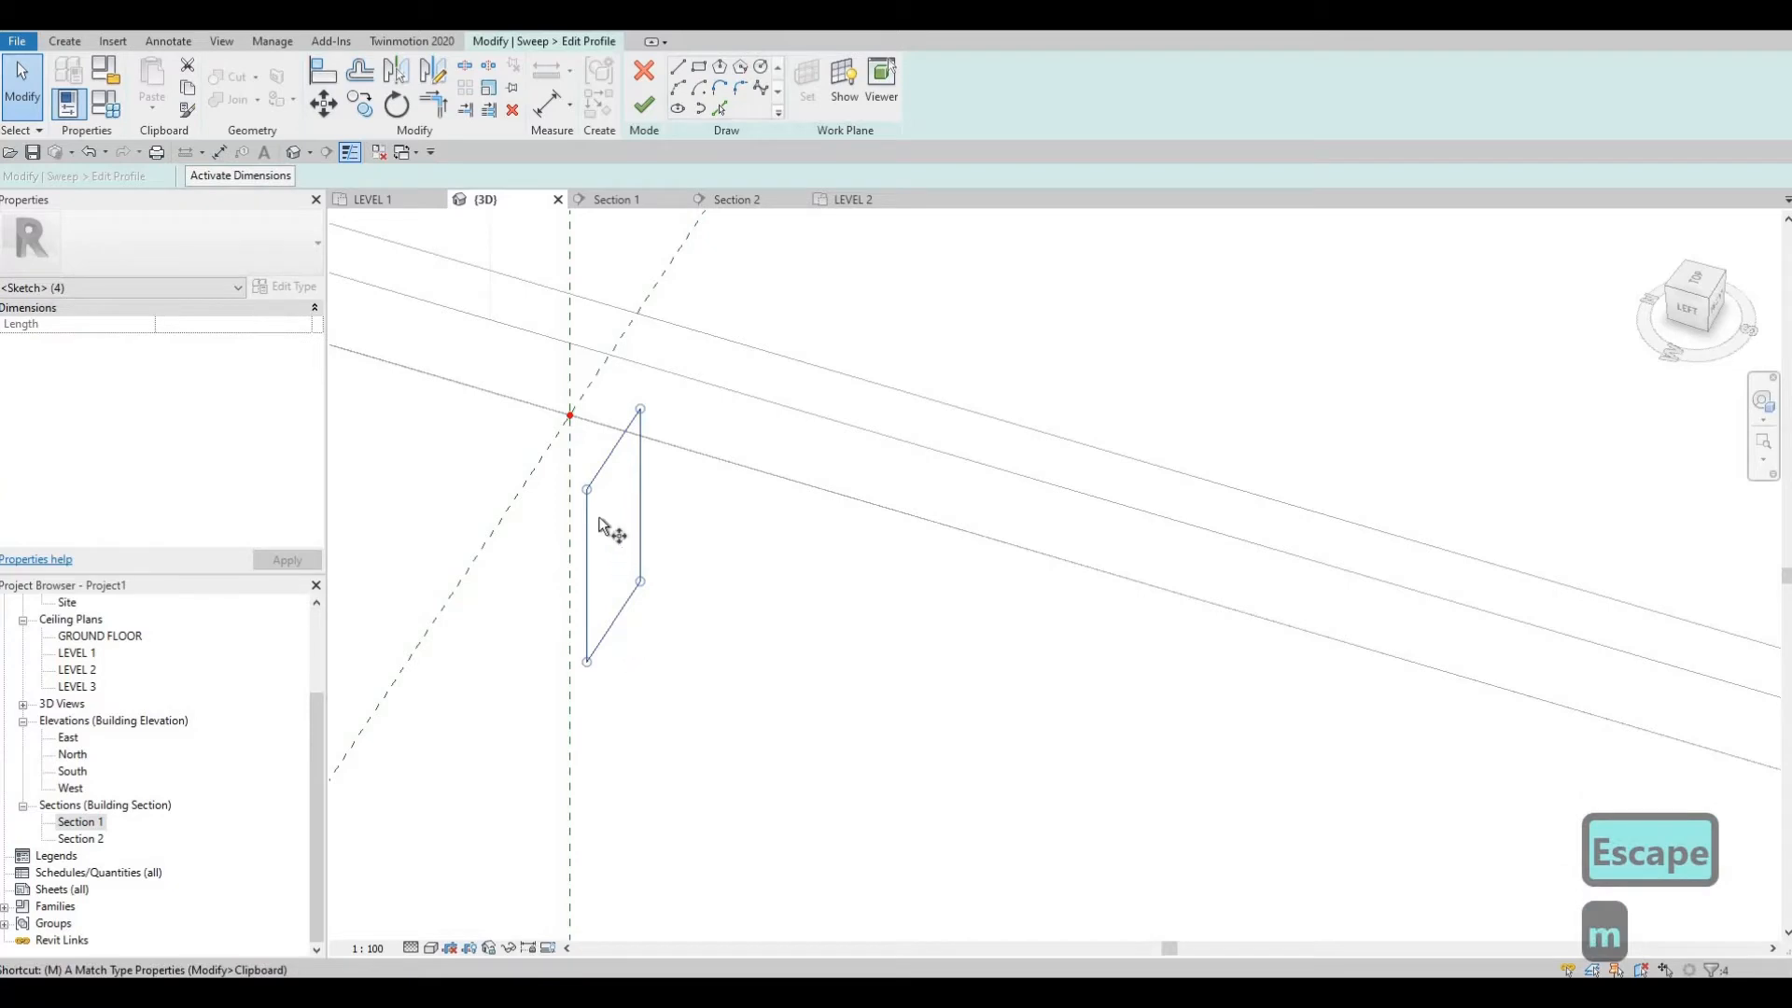
pyautogui.press('v')
pyautogui.click(570, 482)
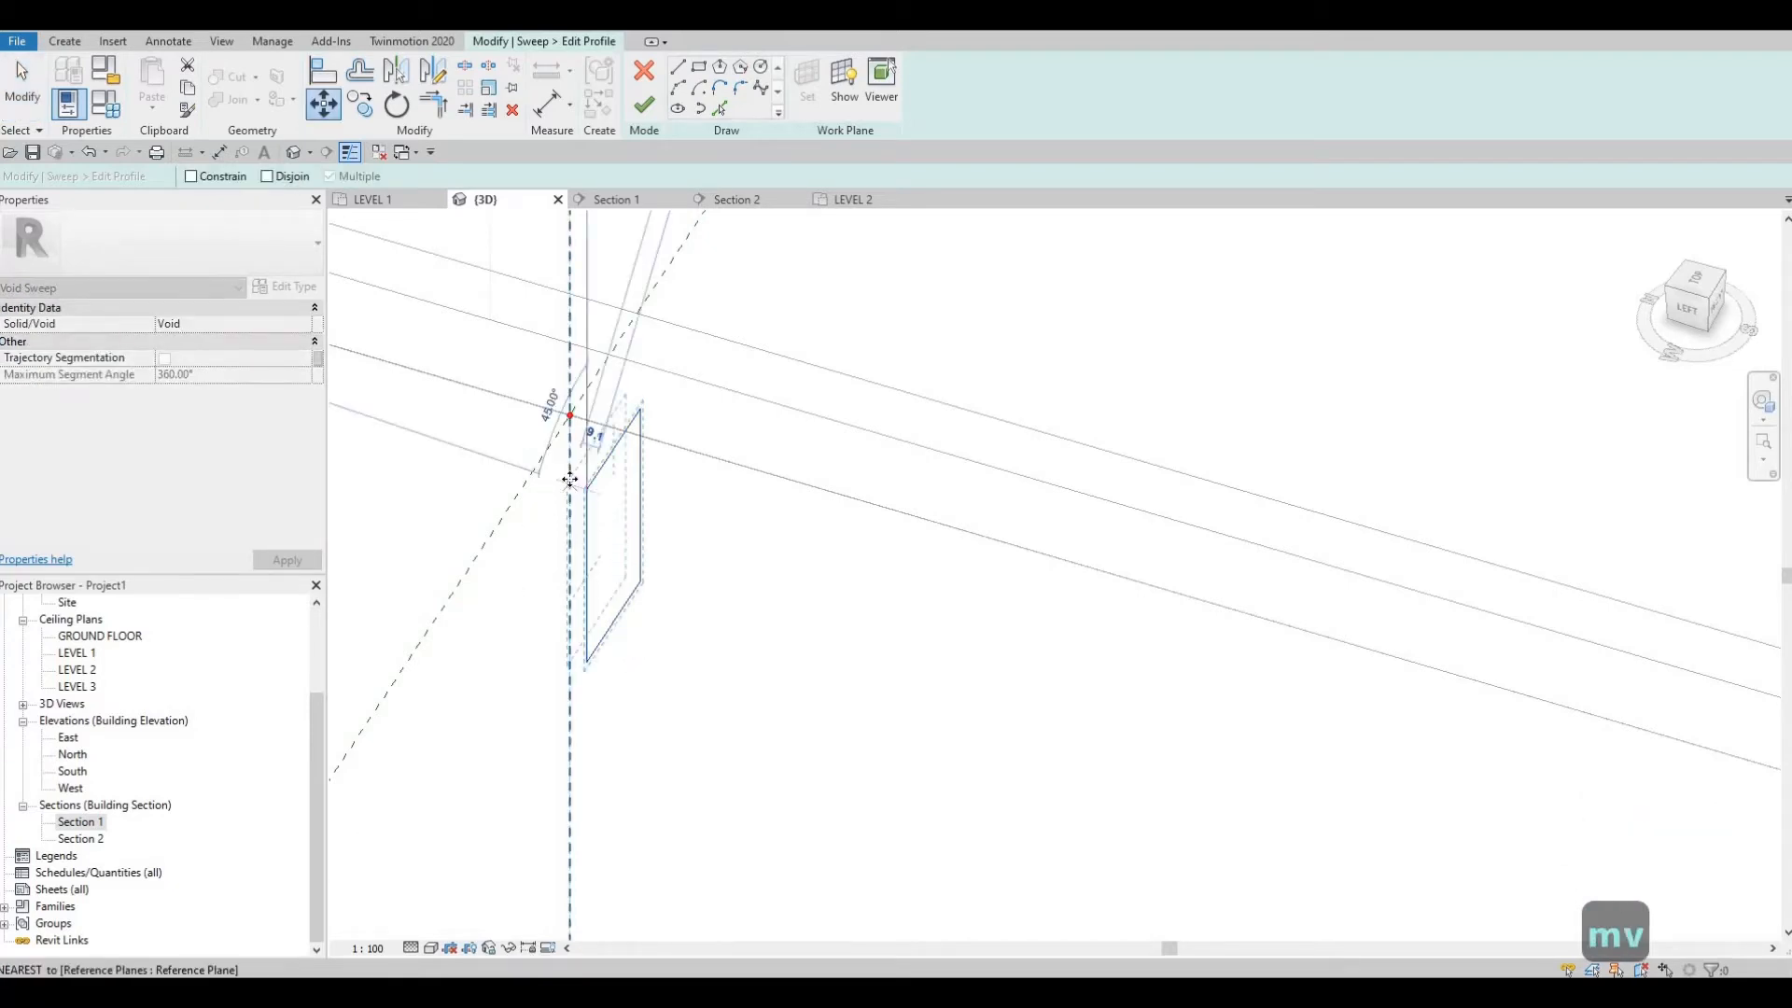
pyautogui.press('Escape')
pyautogui.press('Escape')
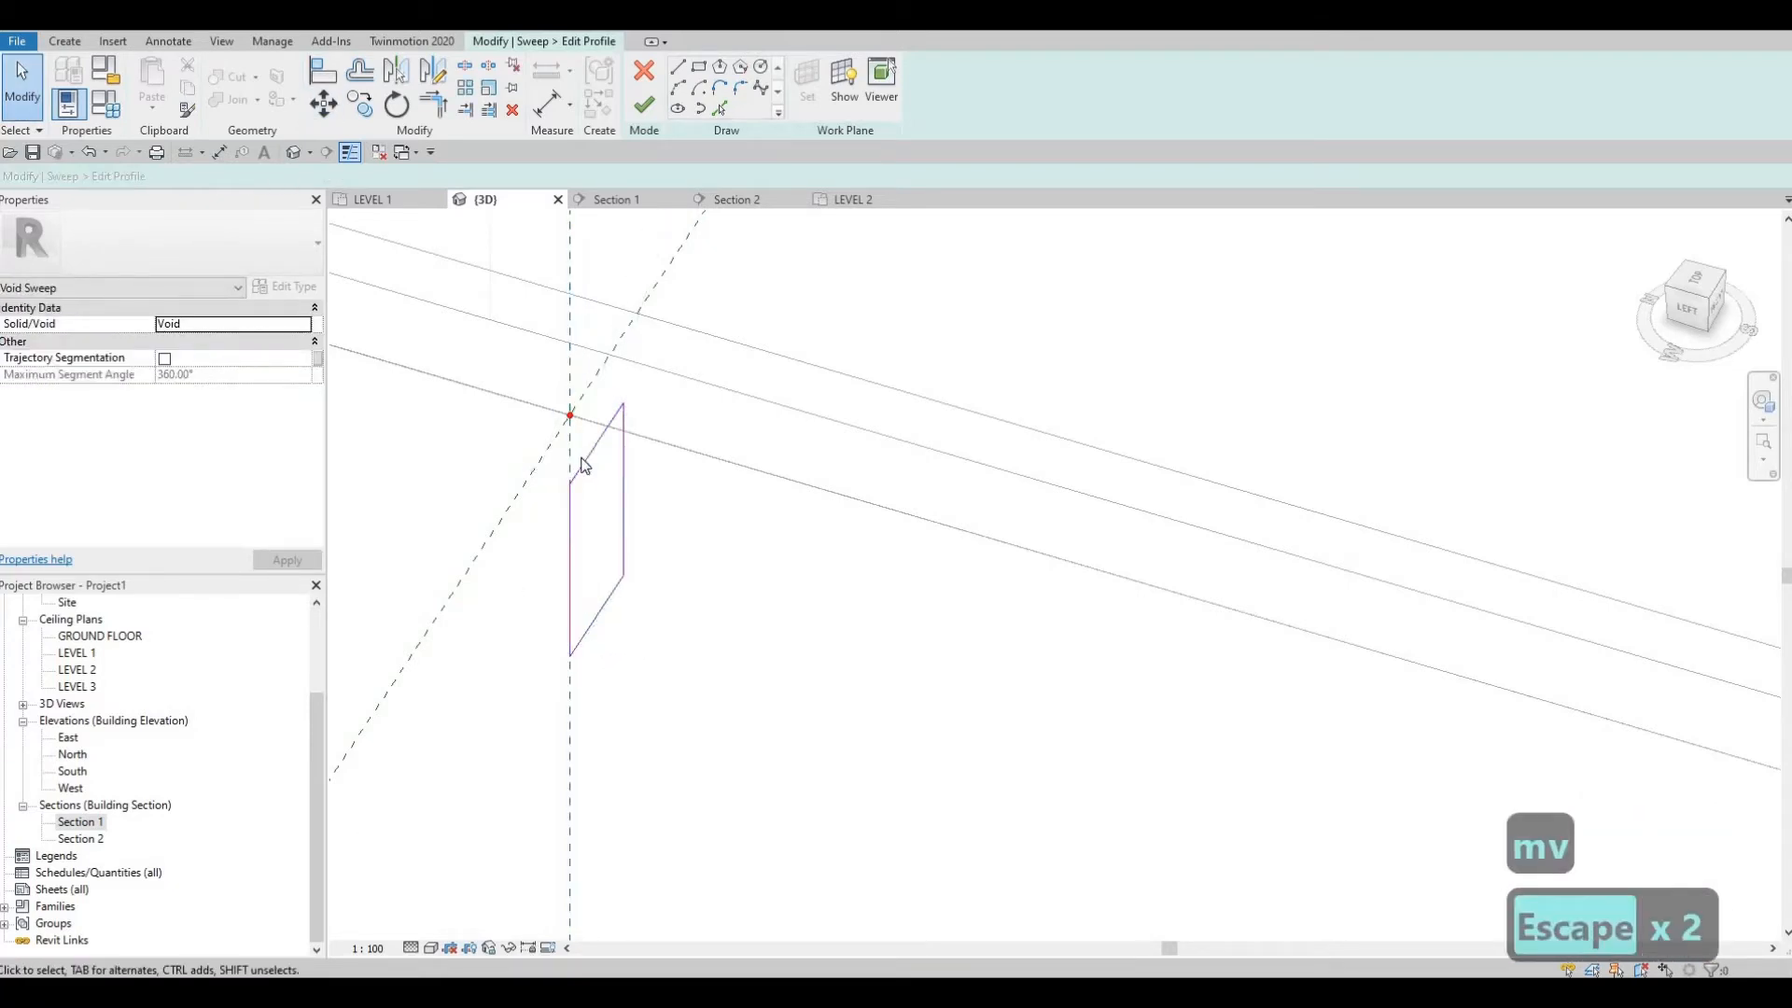
# Step: Place the profile rectangle's upper edge 20 mm below the path's reference point and set the rectangle's height to 20 mm
pyautogui.click(569, 551)
pyautogui.scroll(-2, 569, 607)
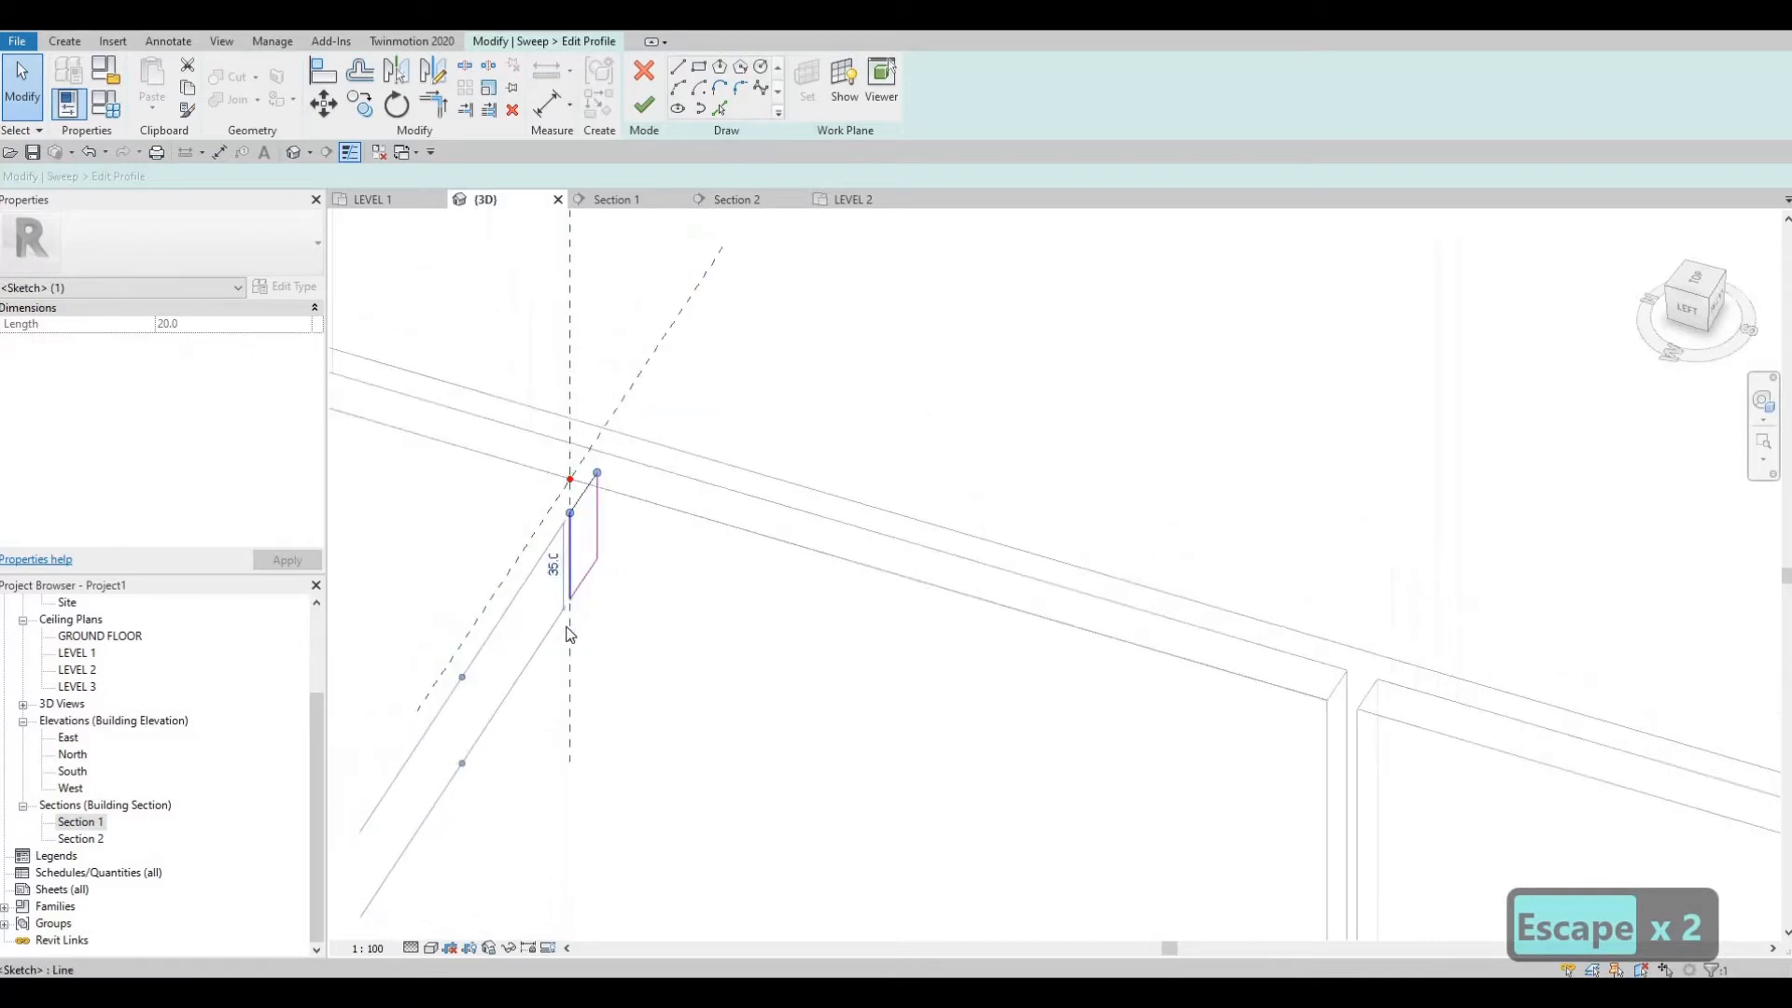
pyautogui.scroll(-5, 575, 598)
pyautogui.scroll(6, 577, 611)
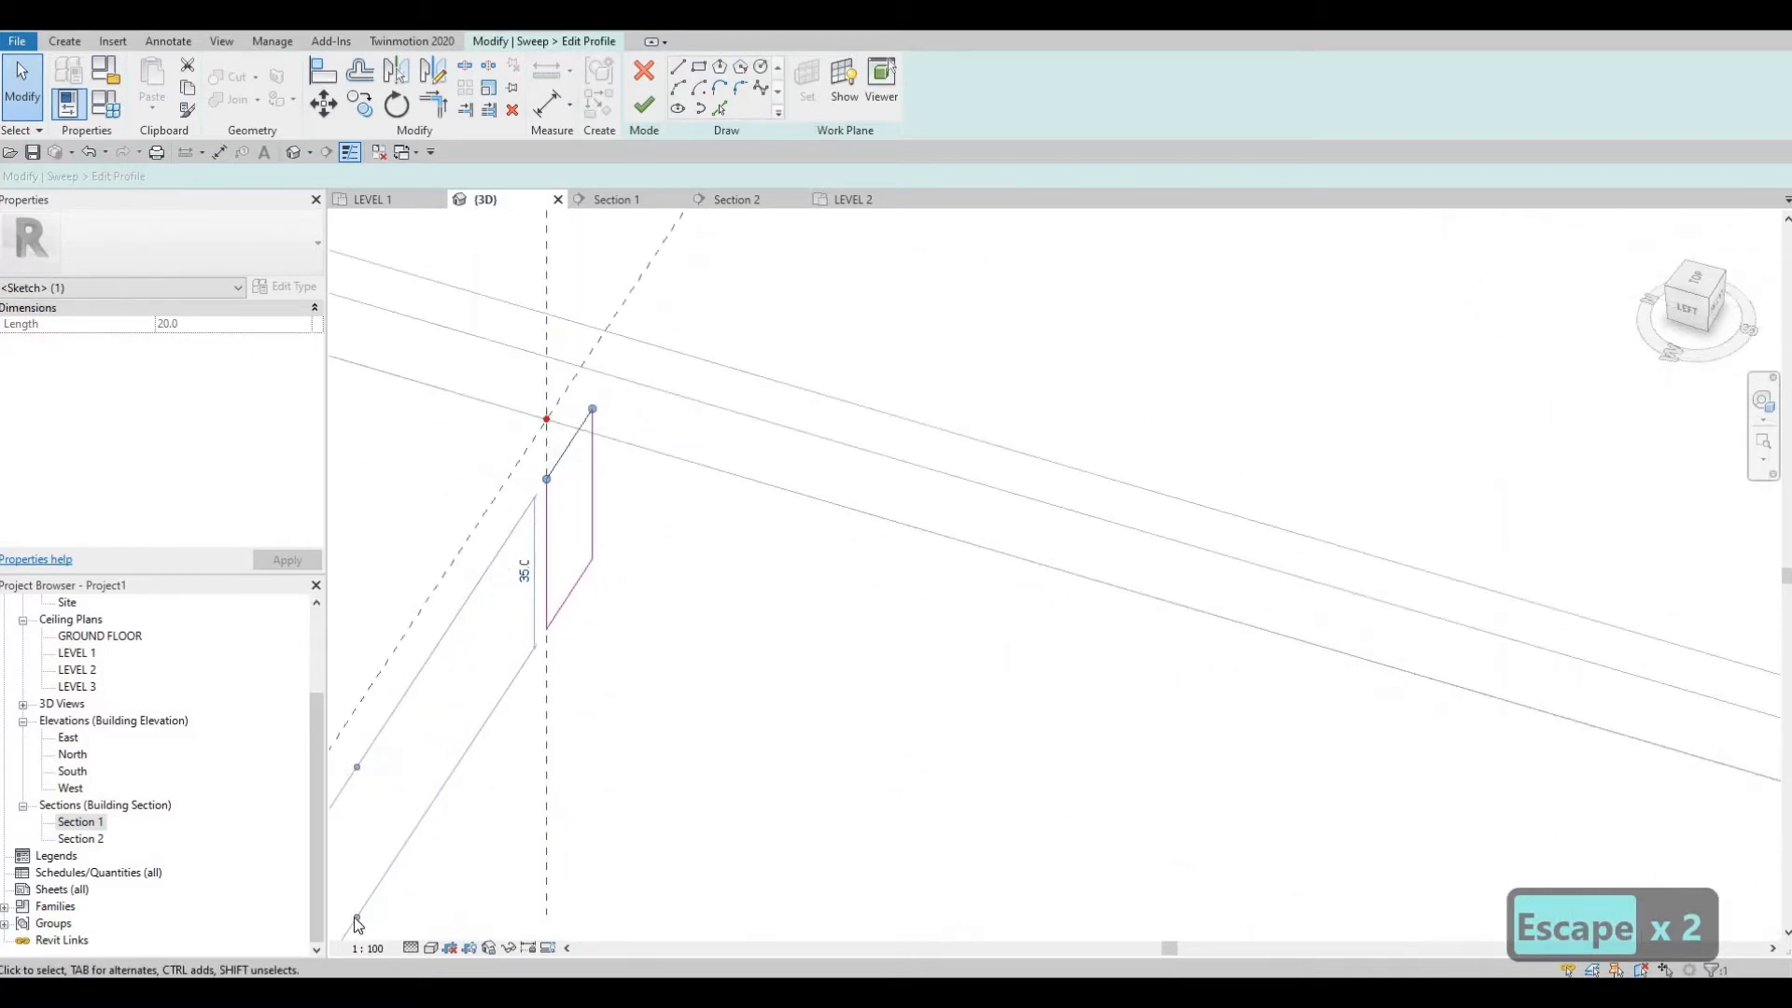
pyautogui.click(527, 492)
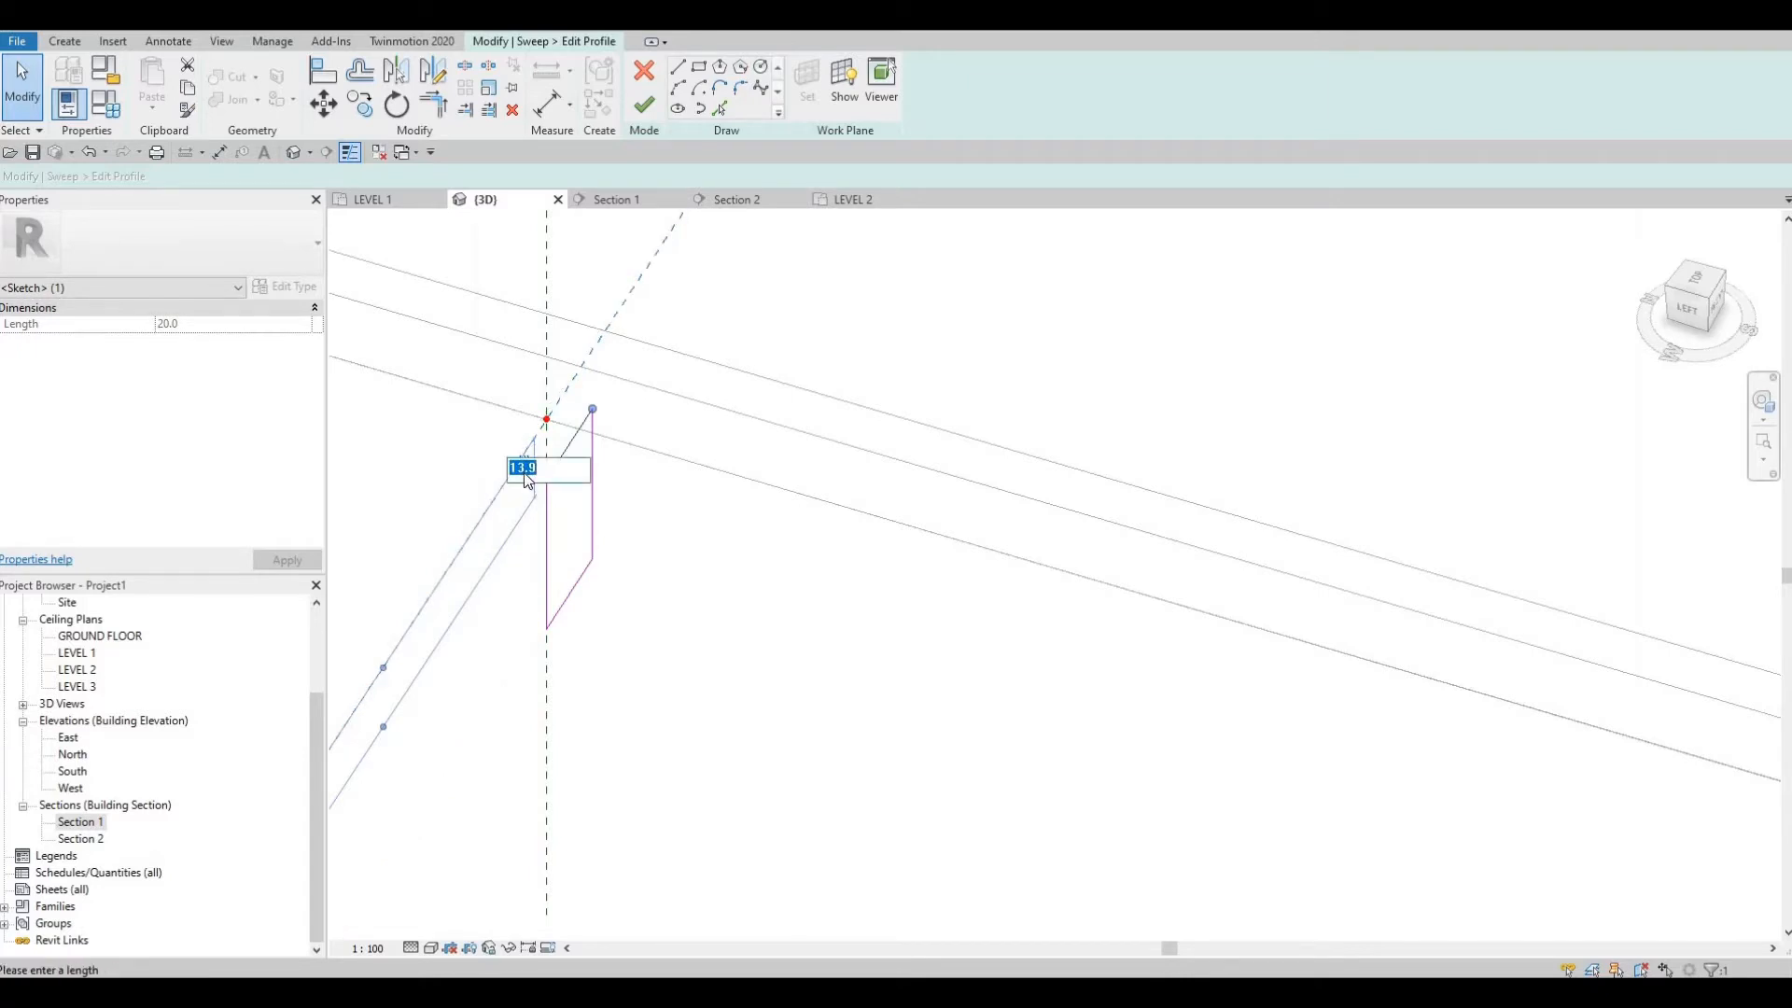
pyautogui.write('20')
pyautogui.press('Return')
pyautogui.press('Escape')
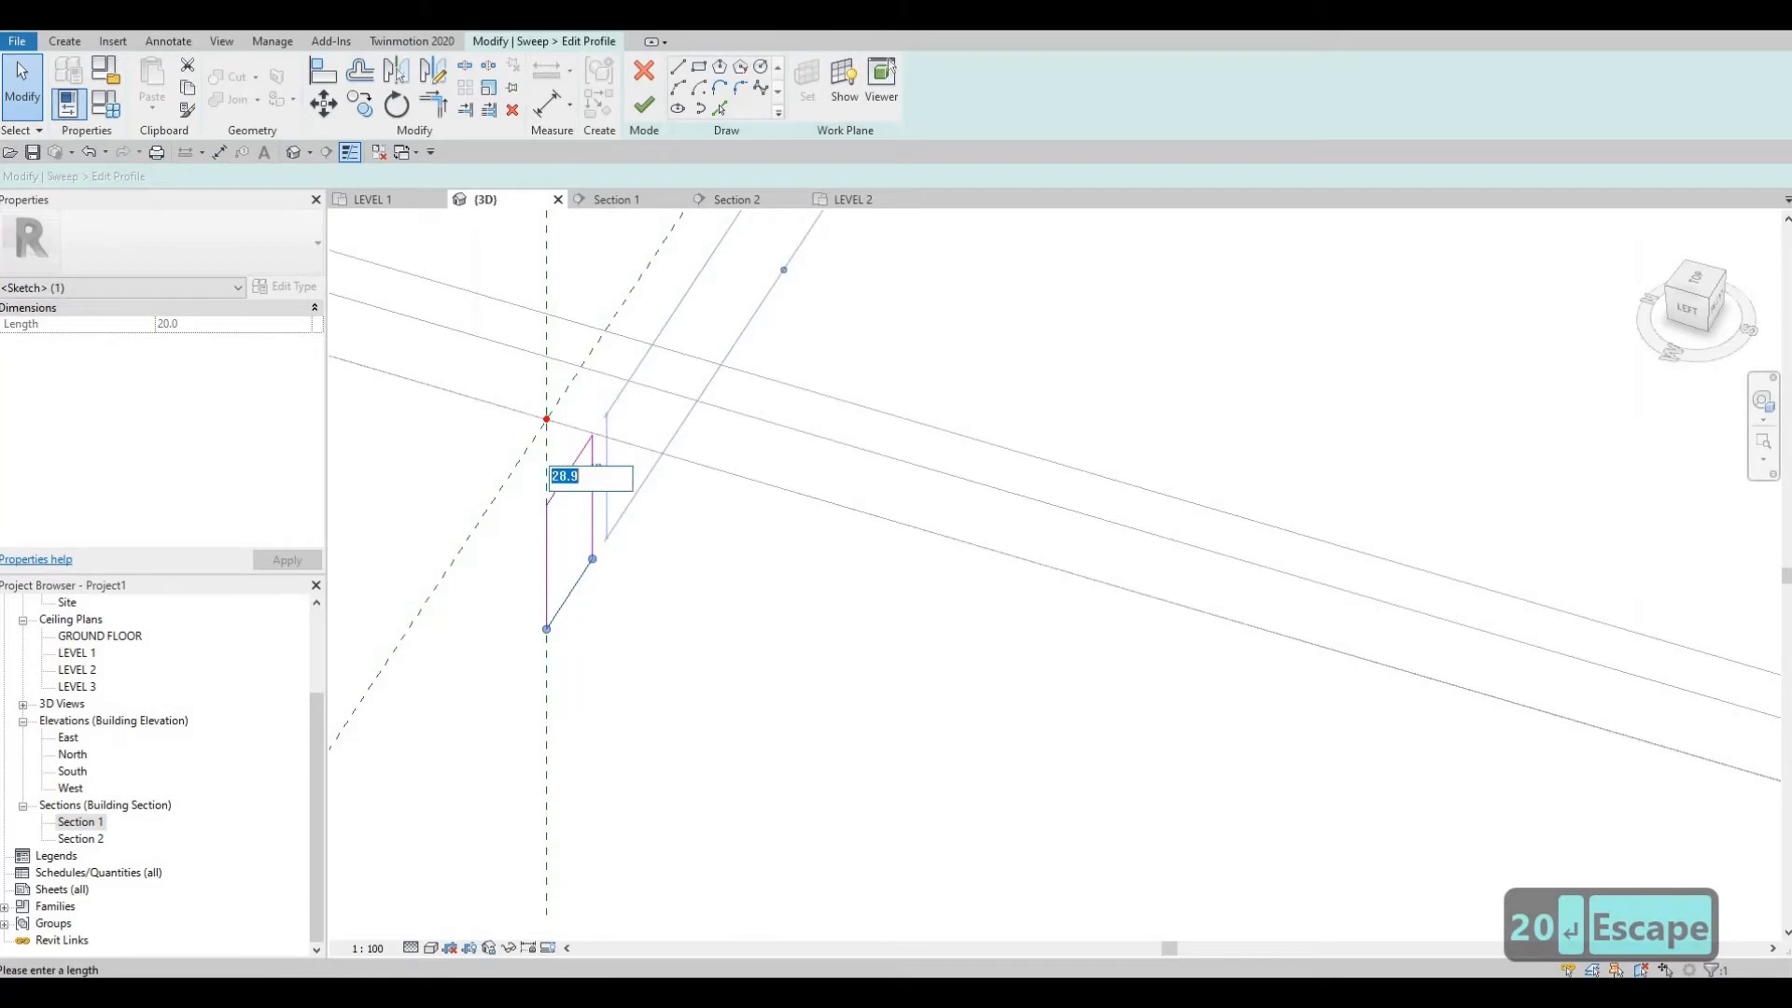
pyautogui.write('20')
pyautogui.press('Return')
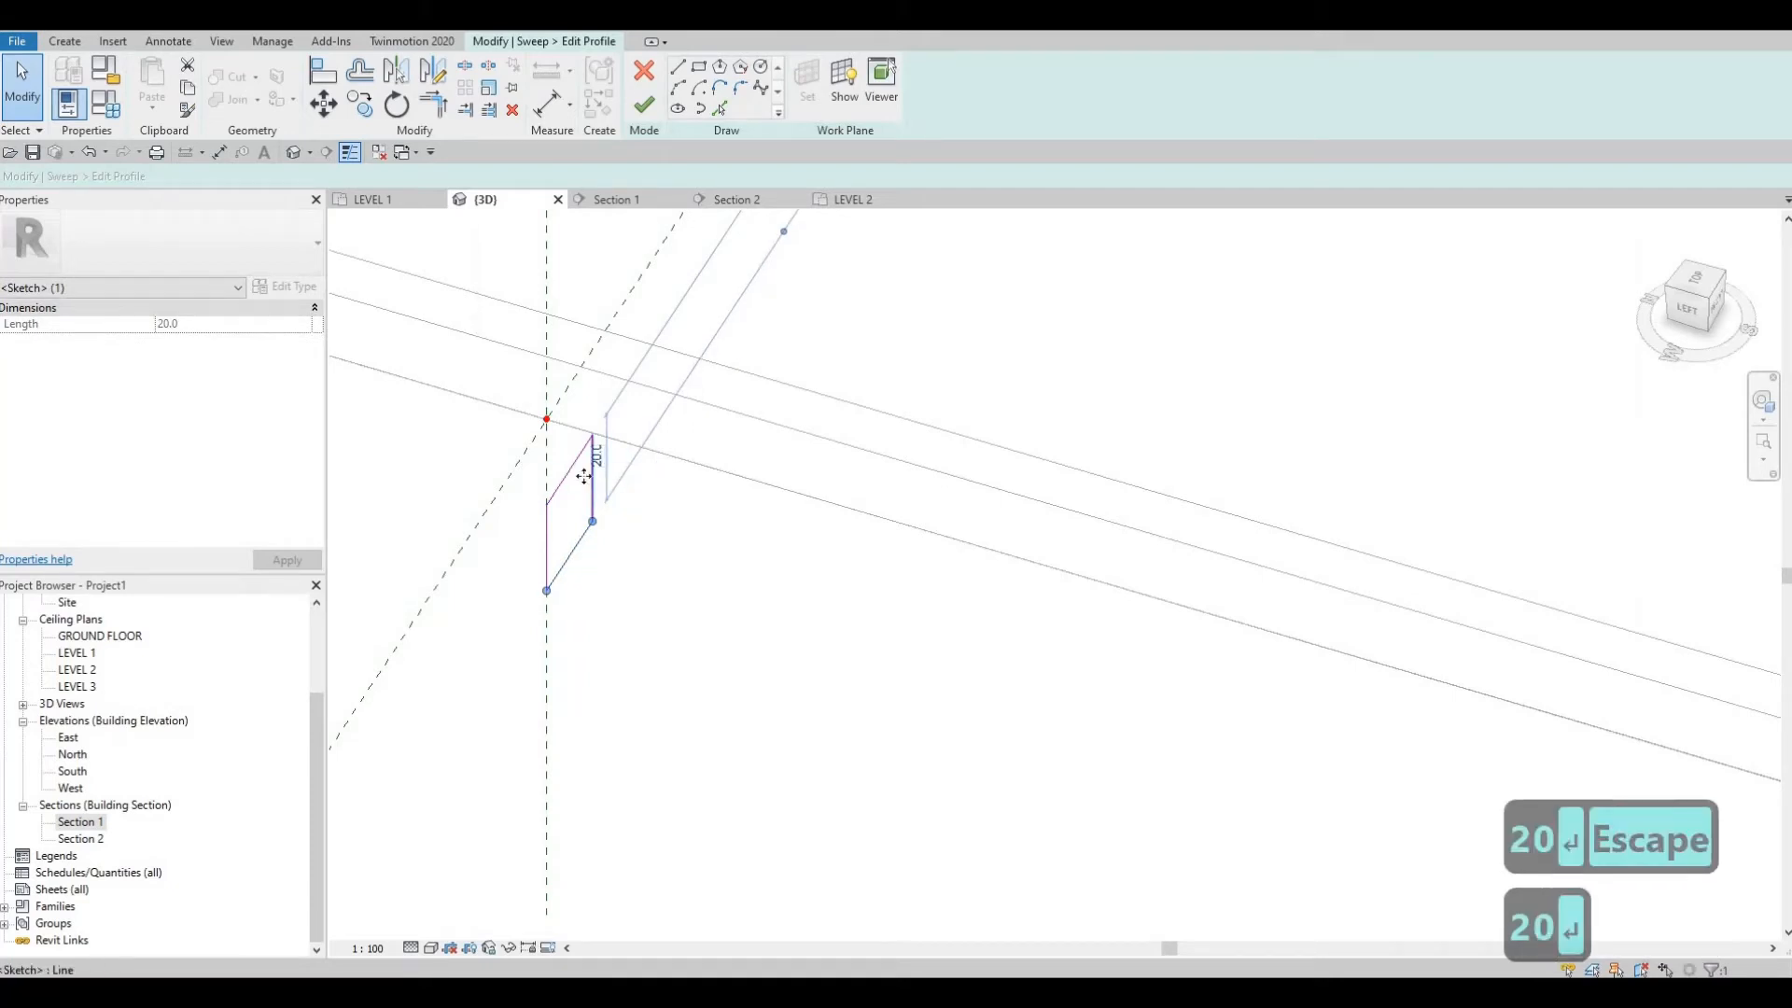
# Step: Set the profile rectangle's width to 10 mm, and finish the profile and the void sweep
pyautogui.click(584, 476)
pyautogui.click(560, 440)
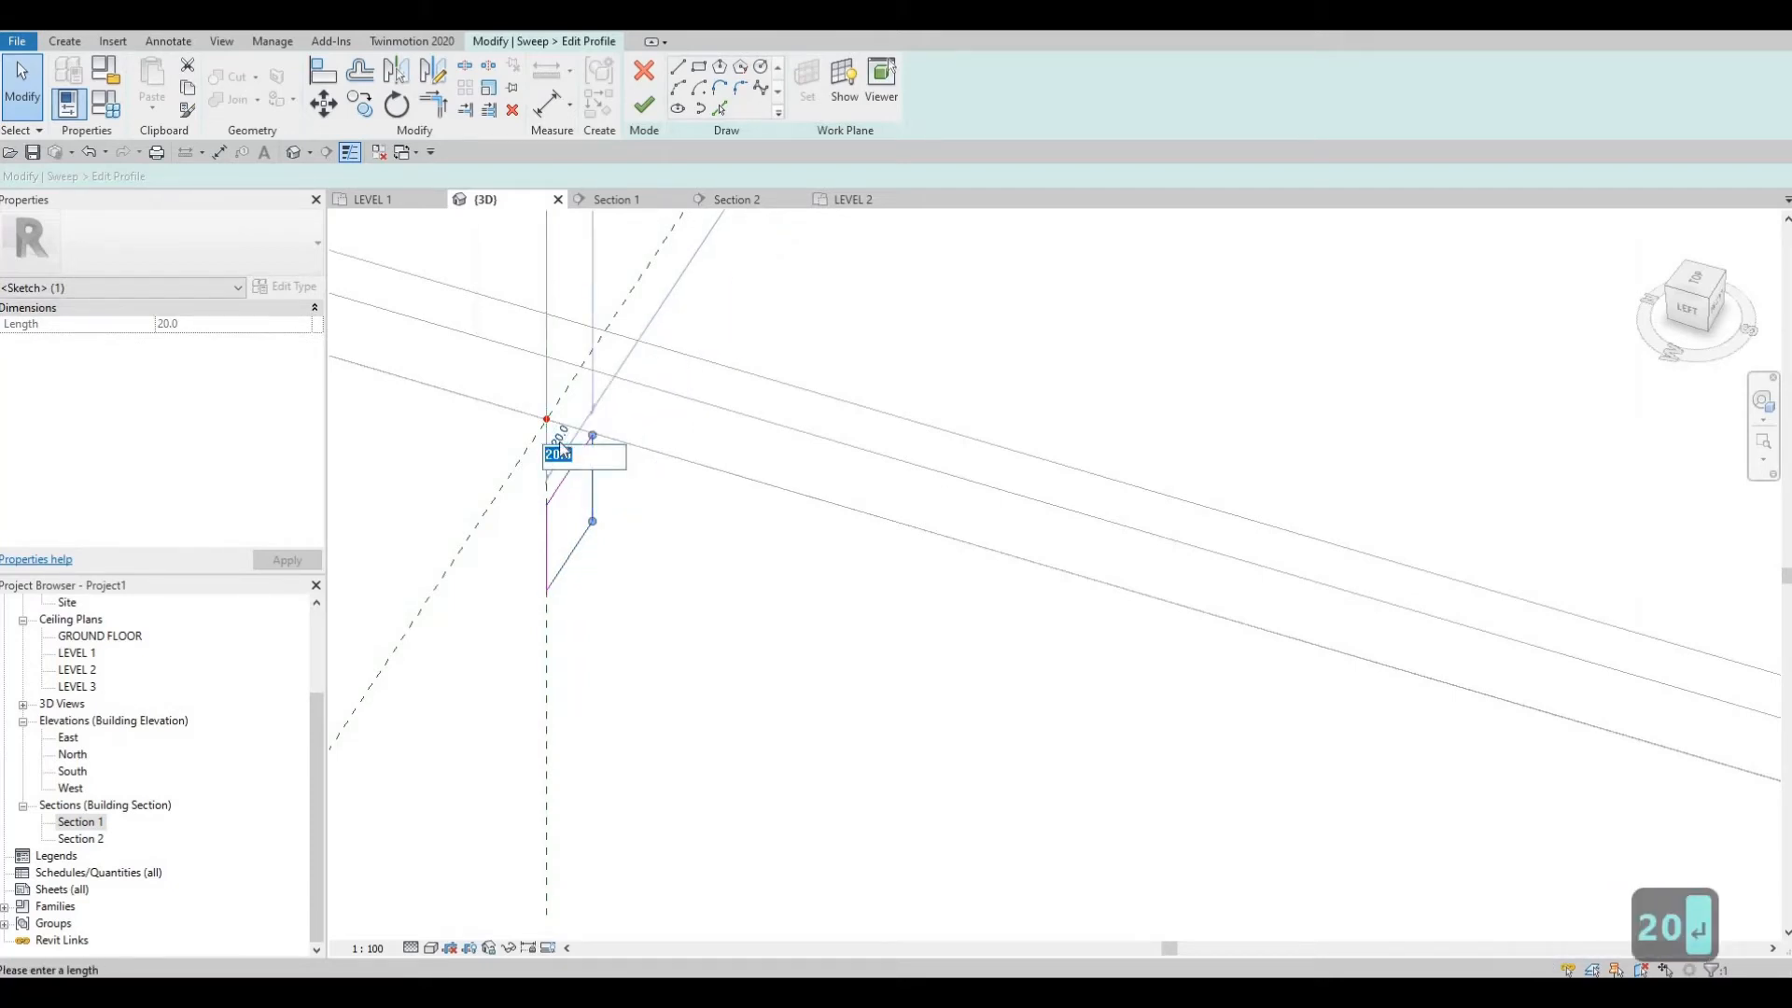
pyautogui.write('10')
pyautogui.press('Return')
pyautogui.press('Escape')
pyautogui.press('Escape')
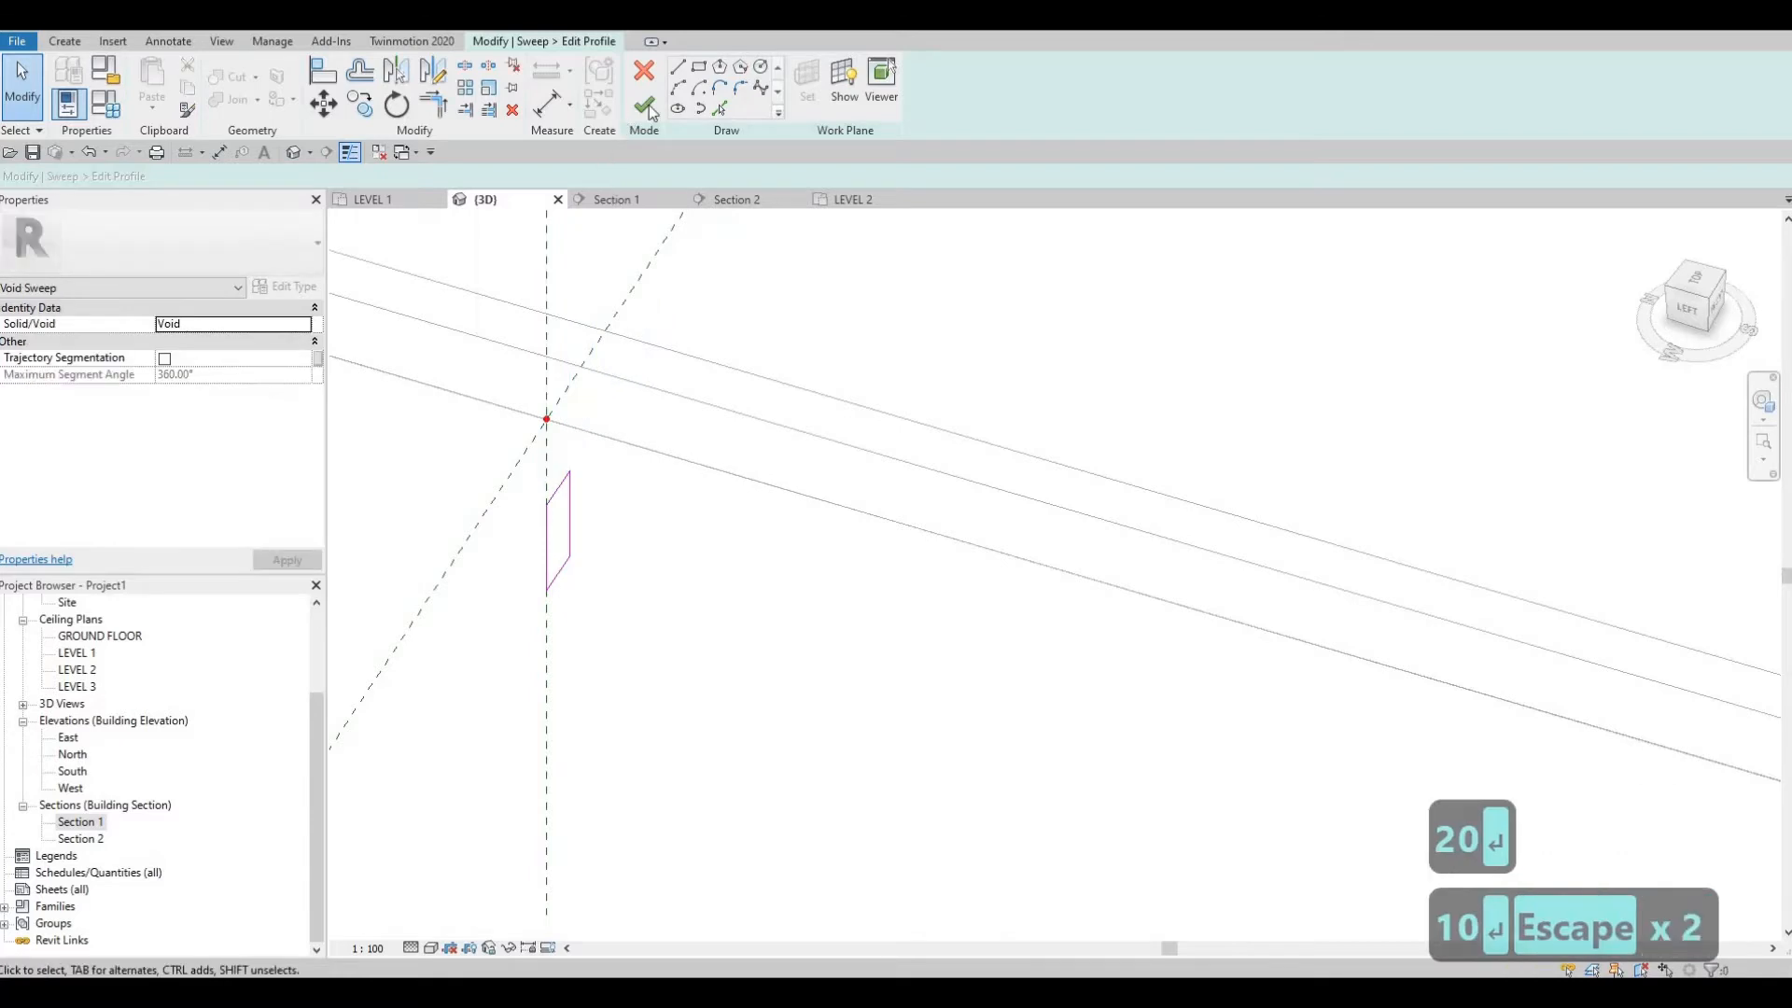
pyautogui.click(645, 107)
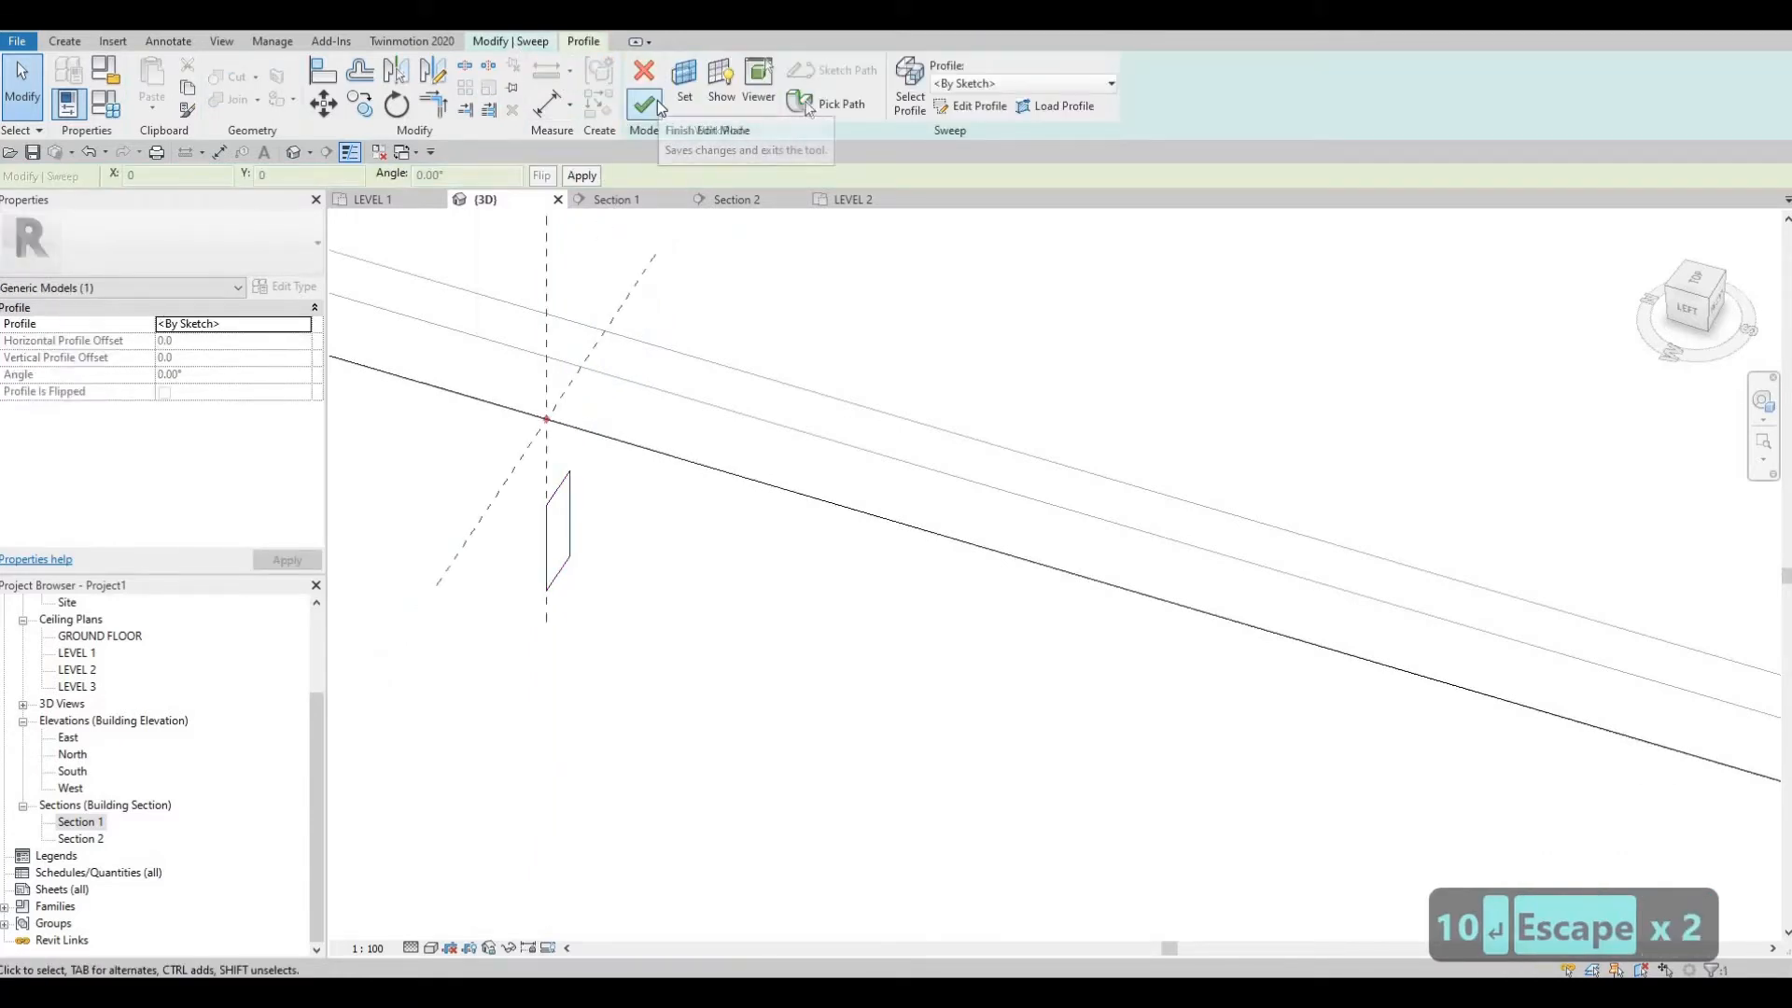
pyautogui.click(645, 104)
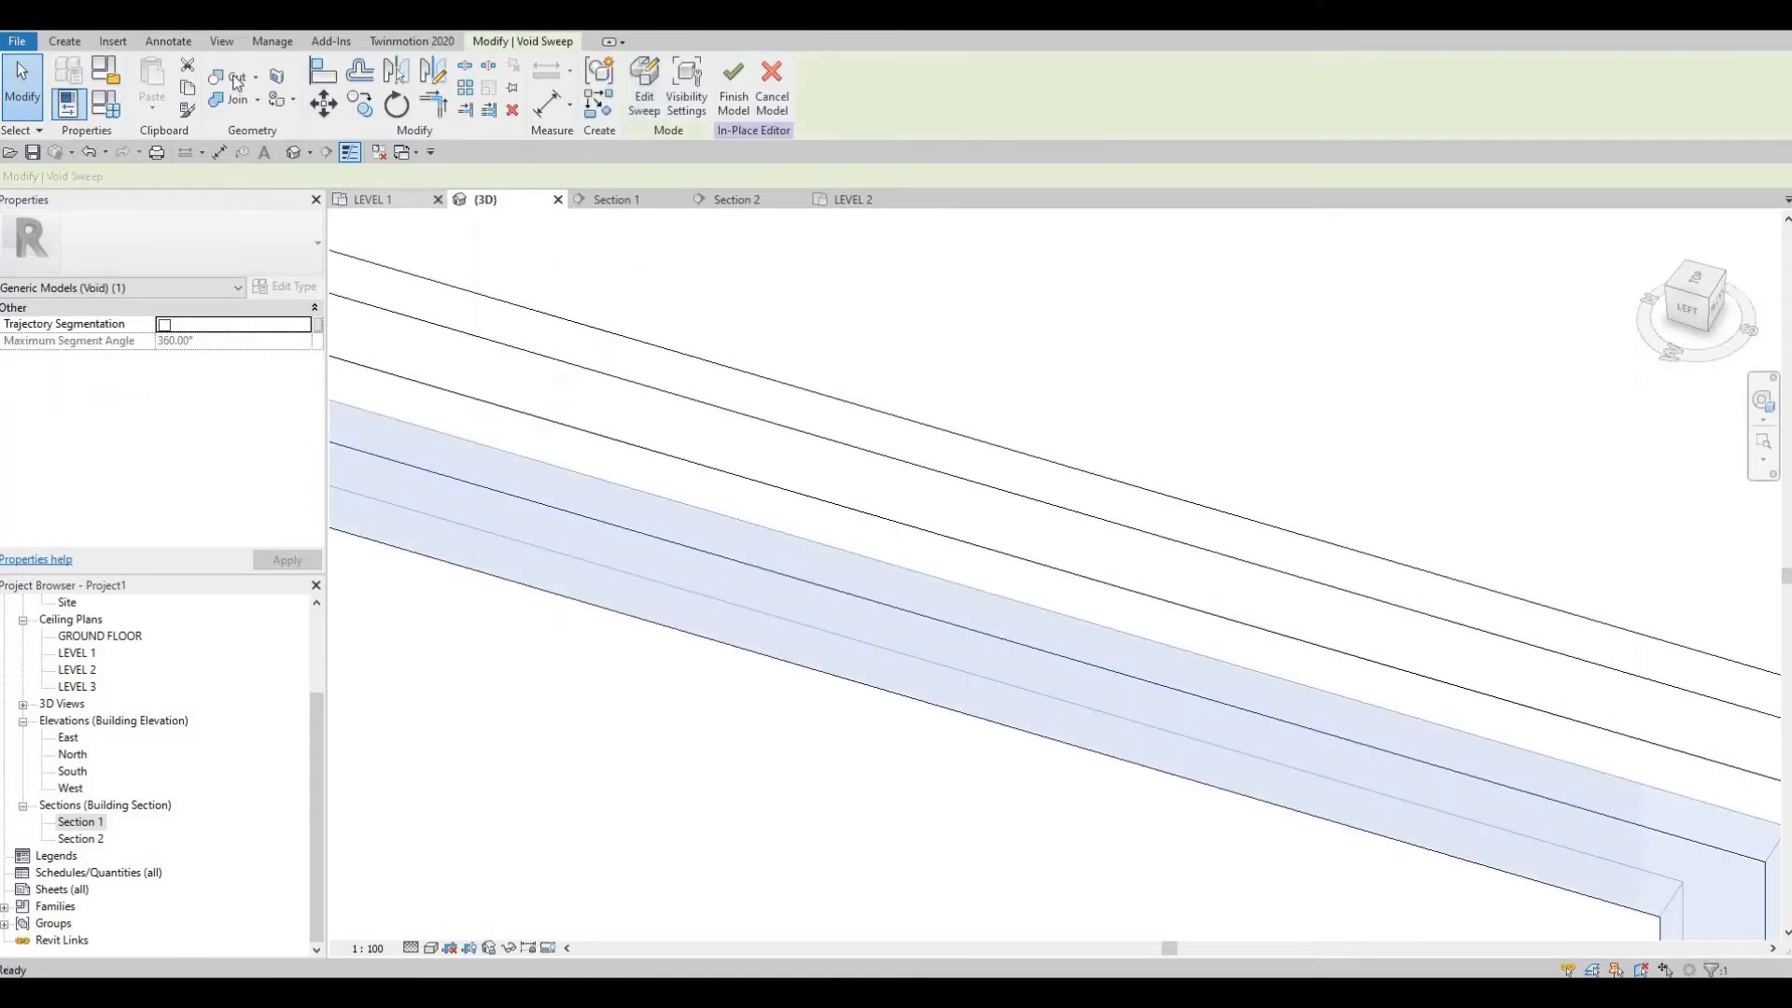
pyautogui.press('Escape')
pyautogui.scroll(-5, 672, 480)
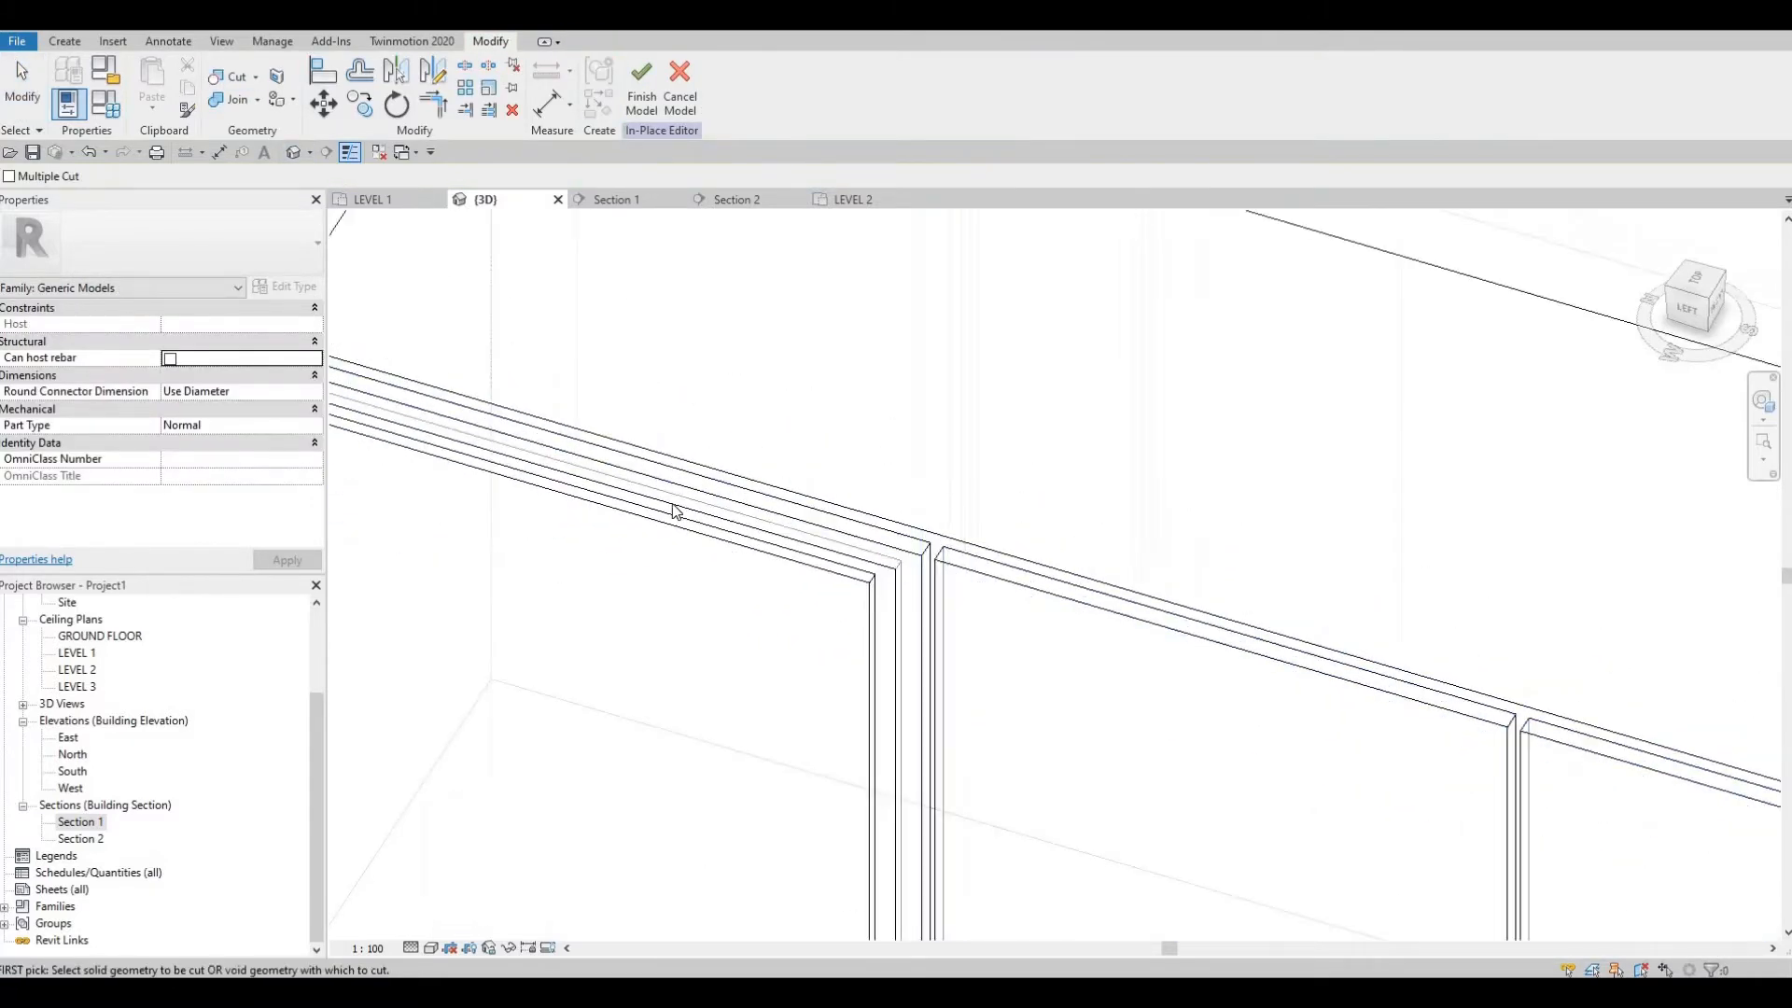
pyautogui.moveTo(589, 298); pyautogui.dragTo(278, 238, button='middle')
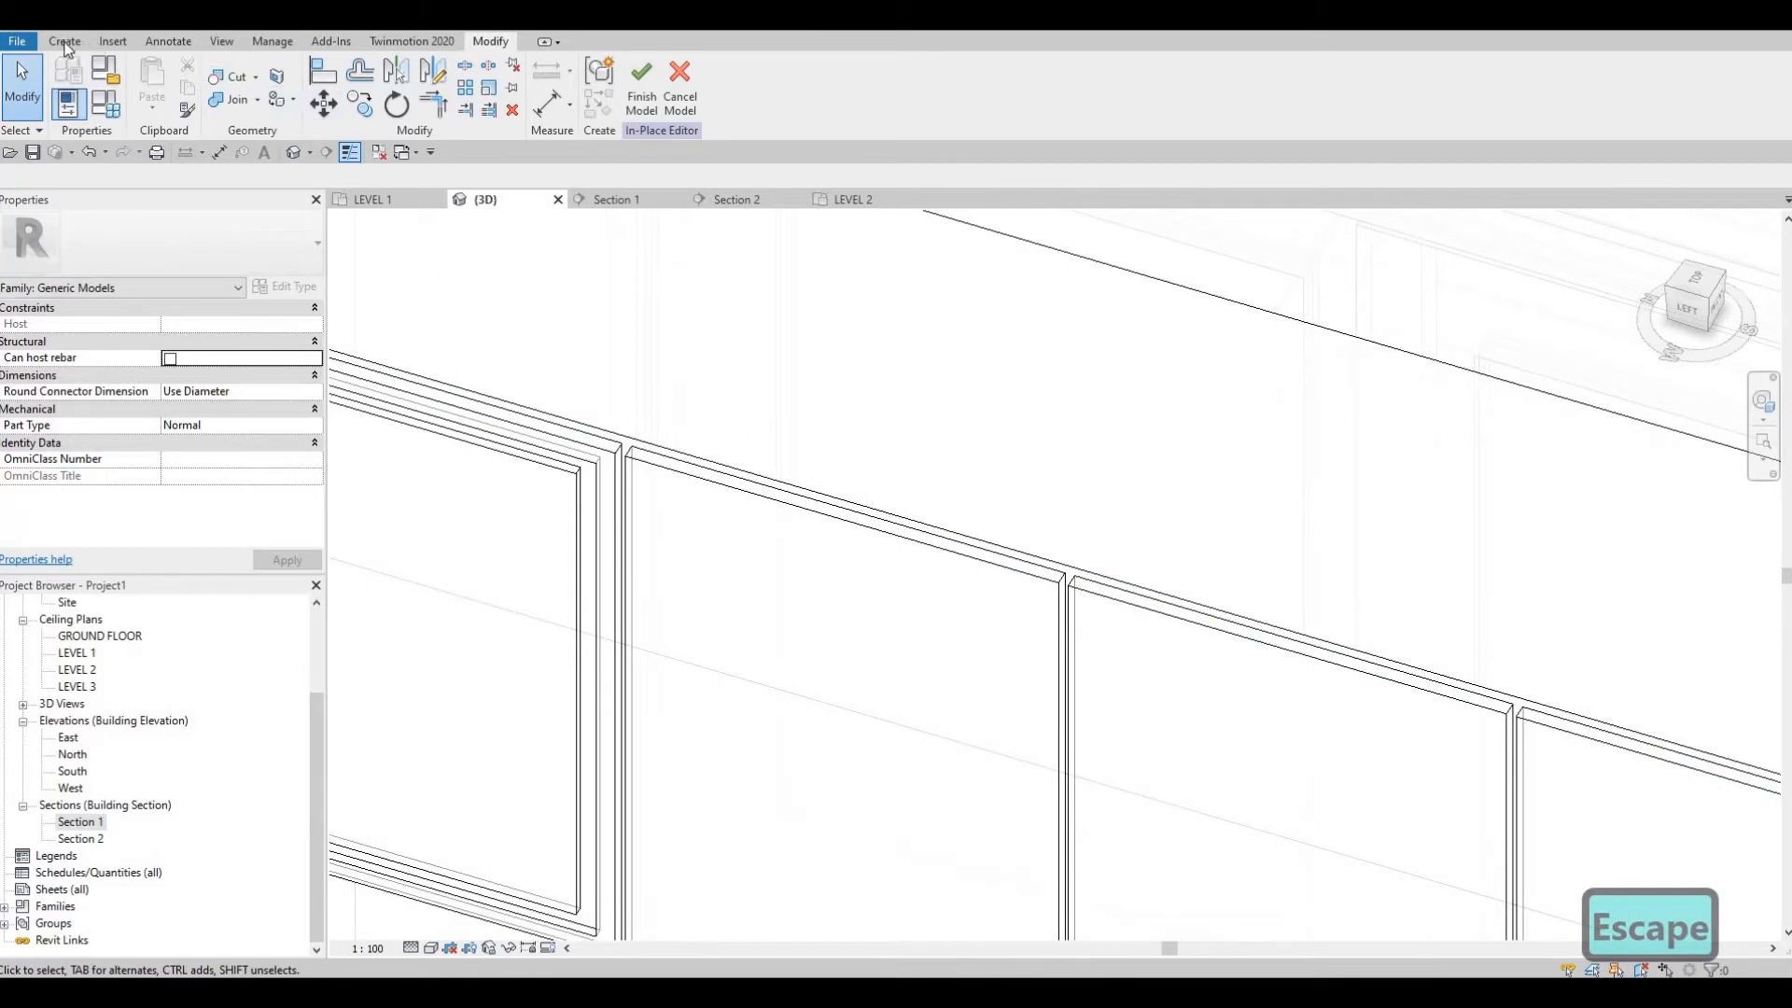
pyautogui.press('Escape')
# Step: Start a void sweep on the second door panel and pick its left and top front edges as the path
pyautogui.click(360, 102)
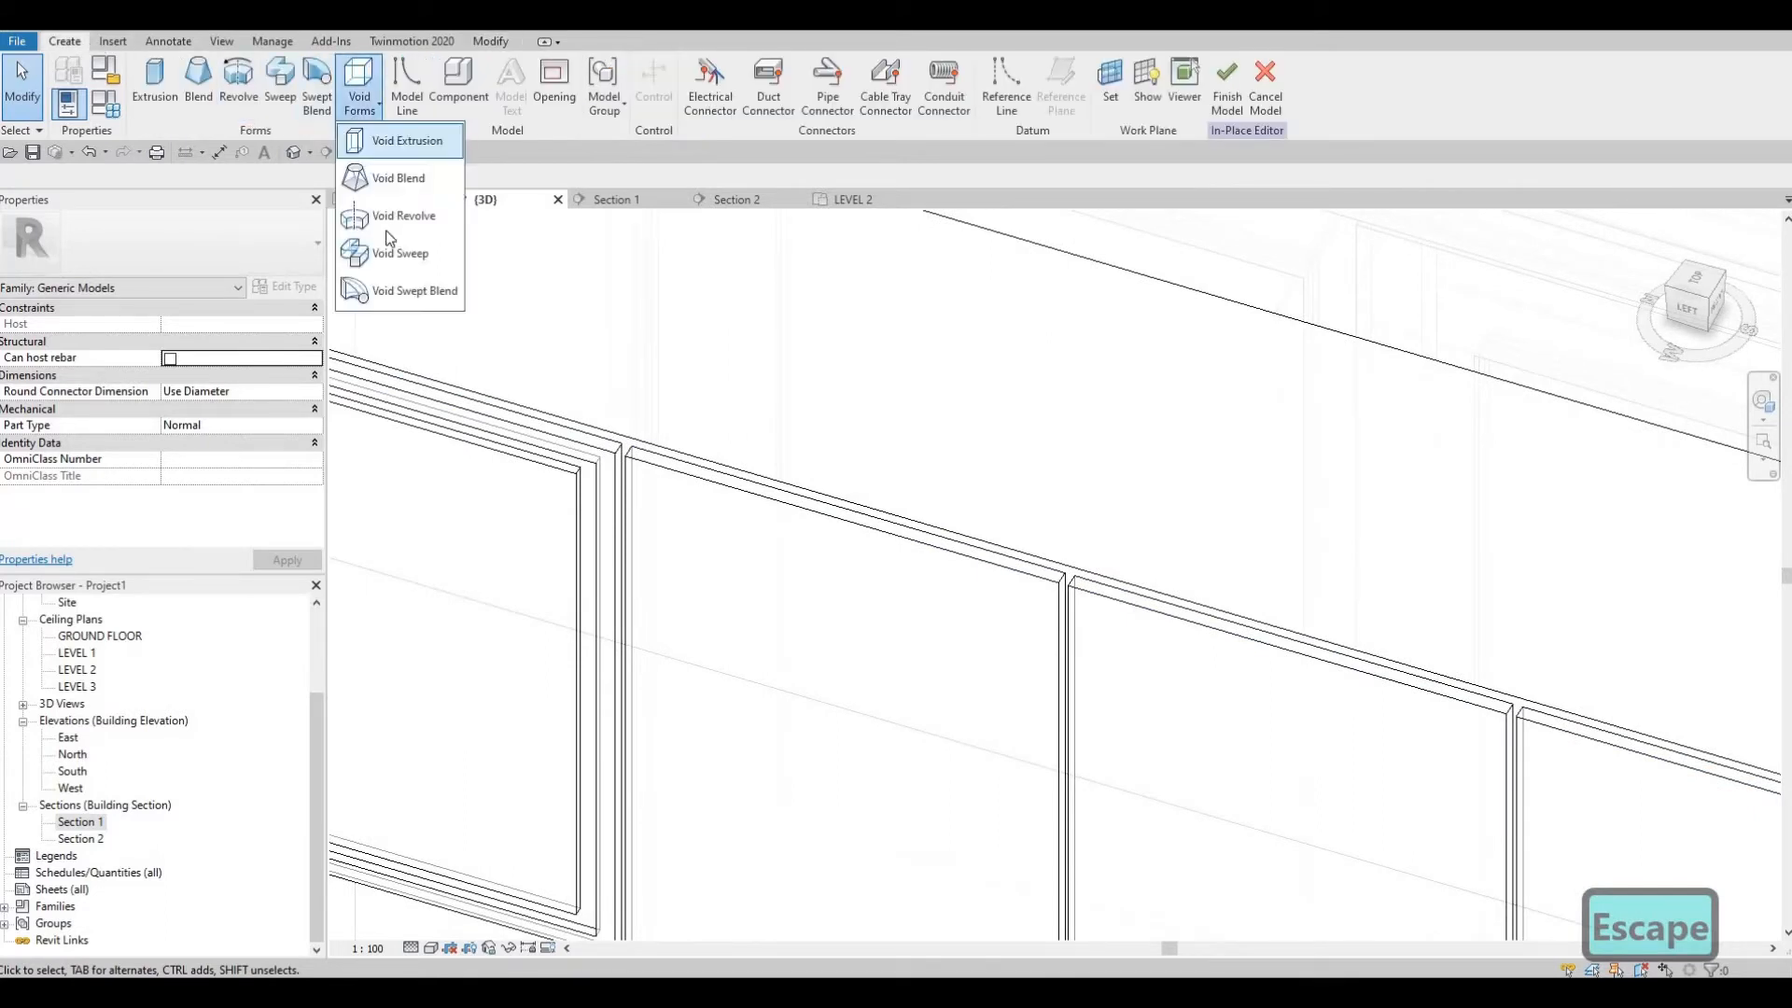
pyautogui.click(387, 253)
pyautogui.moveTo(981, 233); pyautogui.dragTo(842, 116, button='middle')
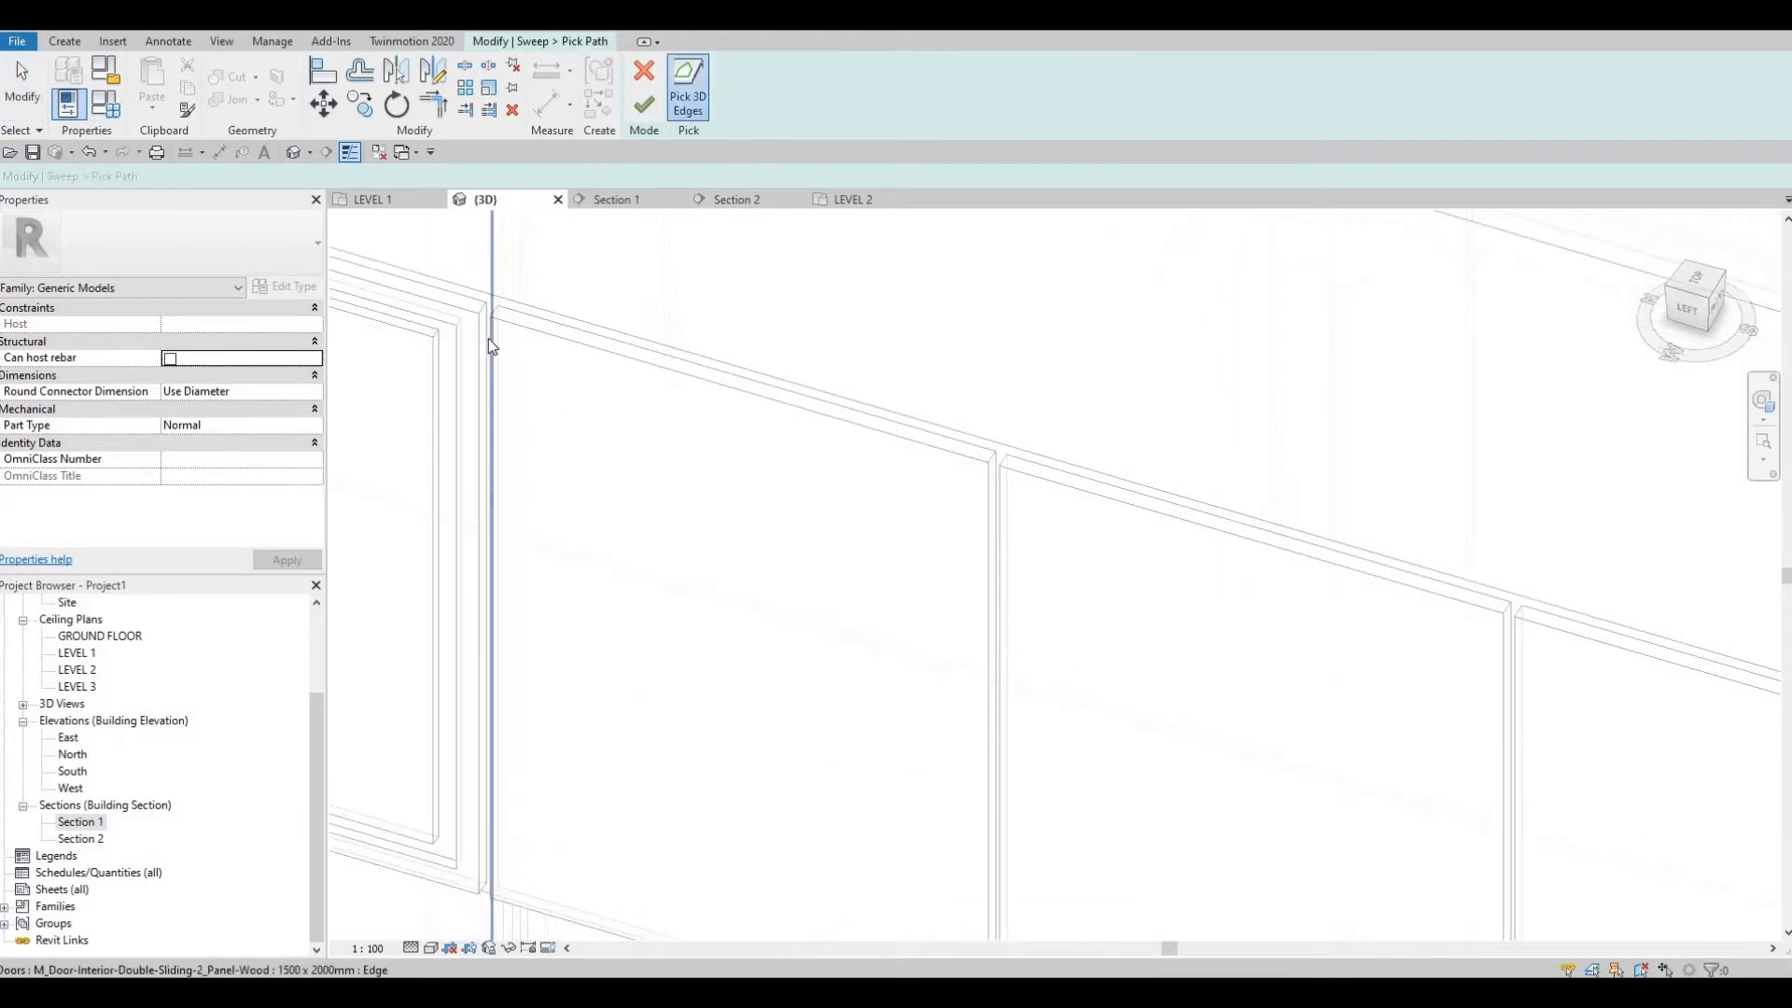
pyautogui.scroll(3, 484, 400)
pyautogui.scroll(2, 484, 392)
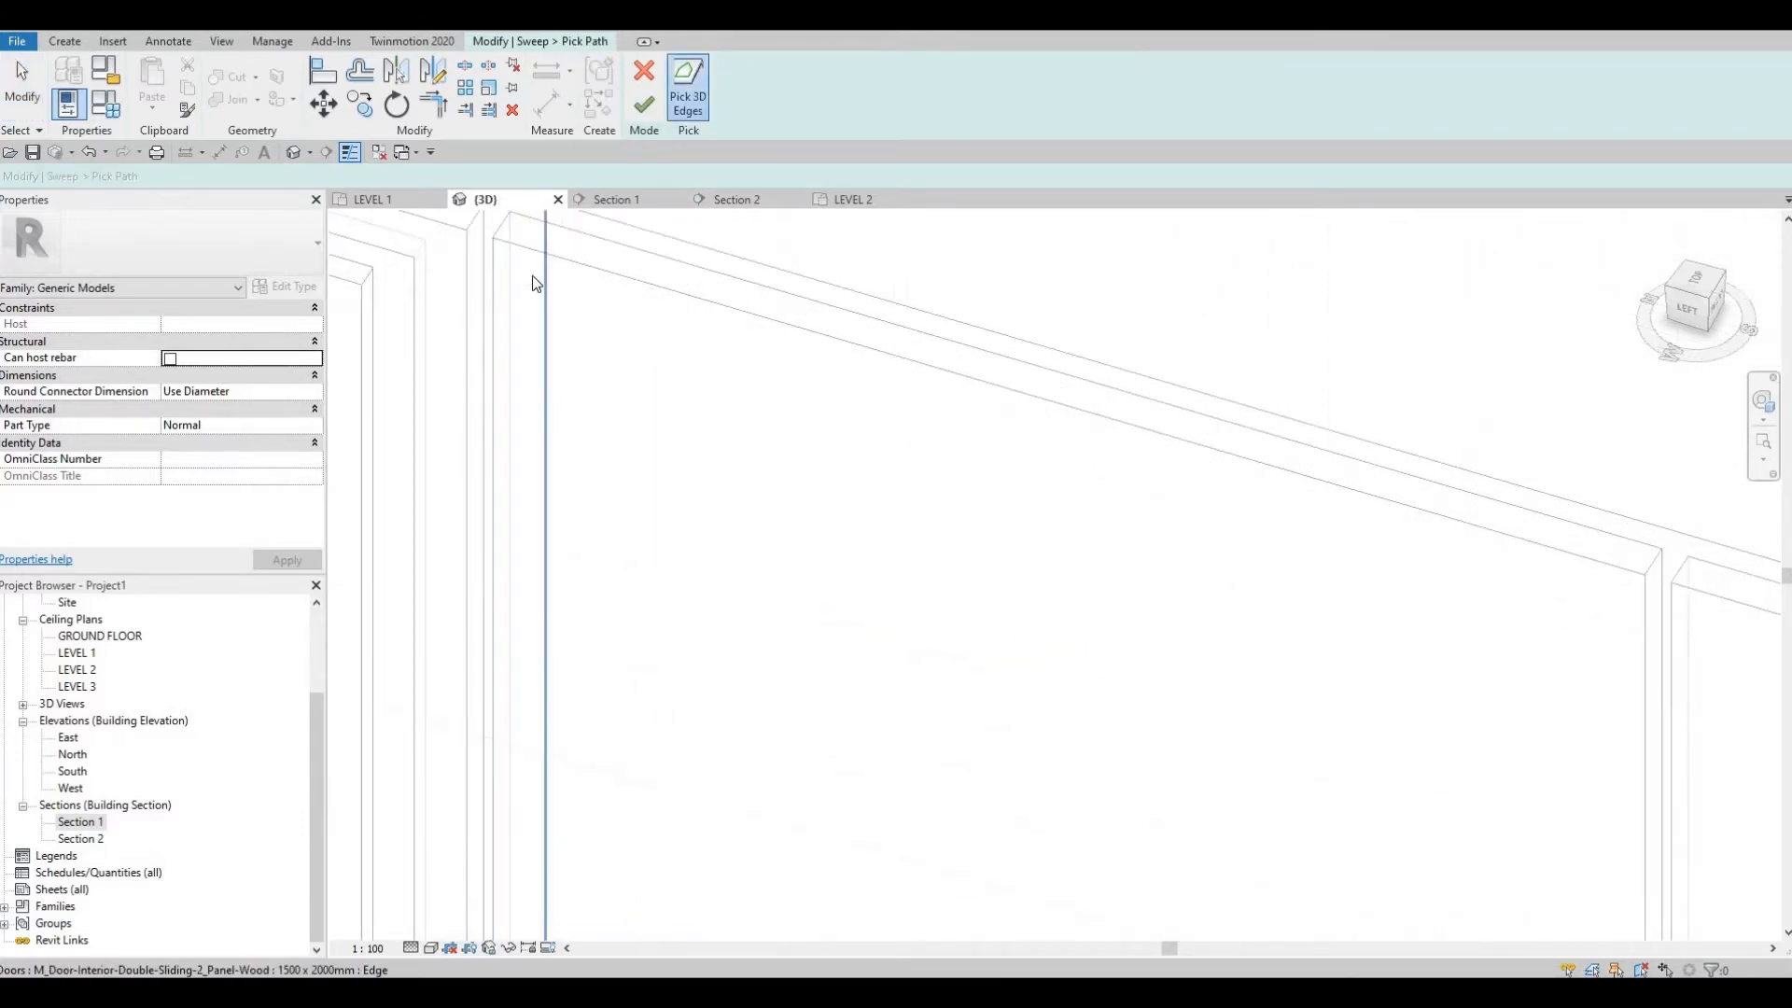
pyautogui.click(492, 320)
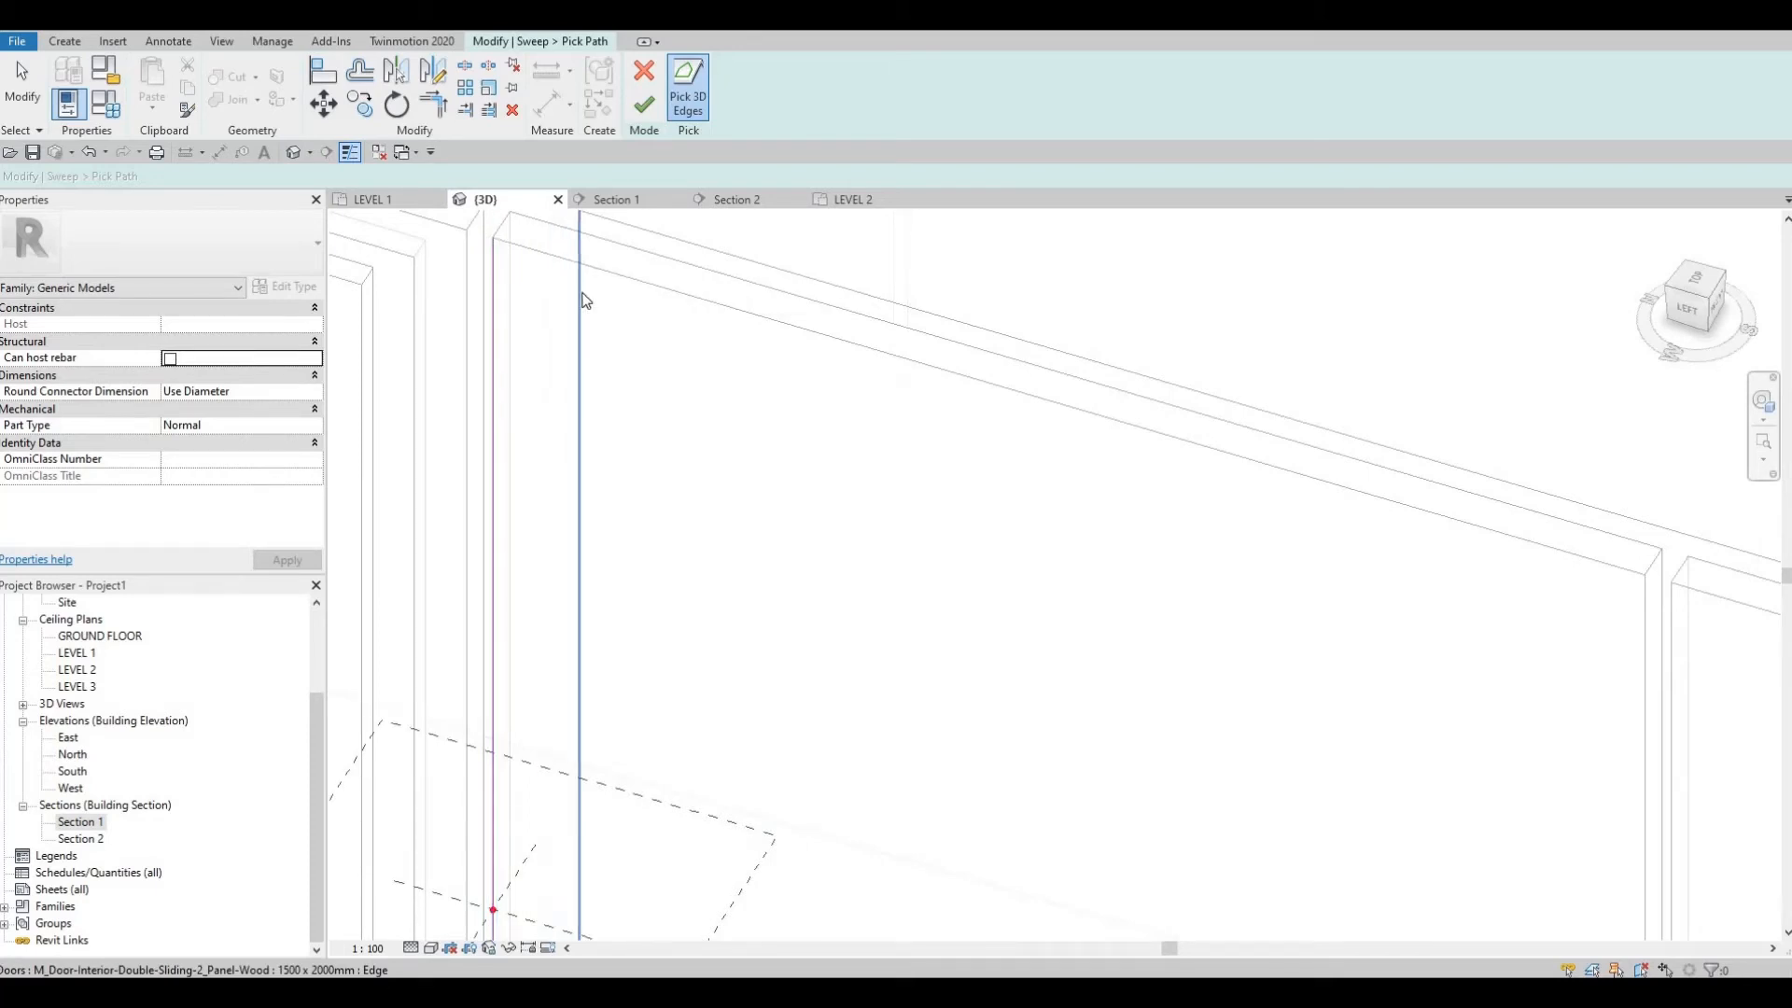
pyautogui.click(586, 289)
pyautogui.scroll(-3, 795, 364)
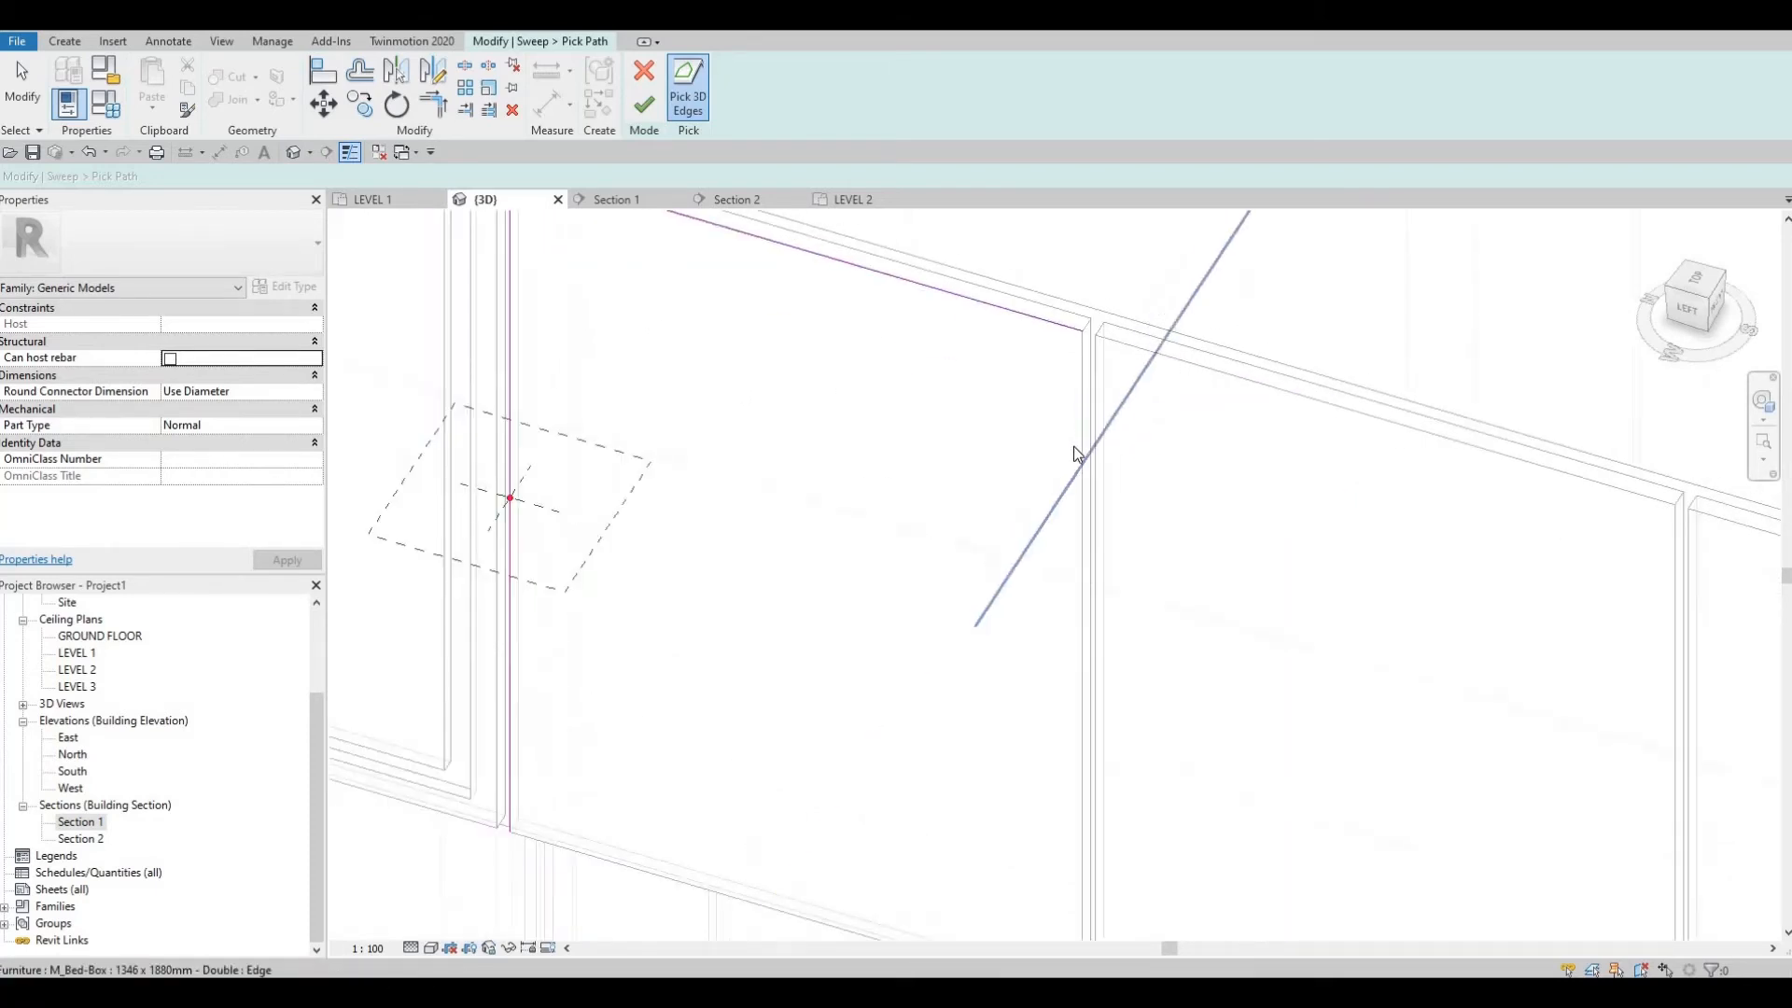
# Step: Add the second panel's right and bottom front edges to close the sweep path, and finish the path
pyautogui.scroll(2, 1069, 373)
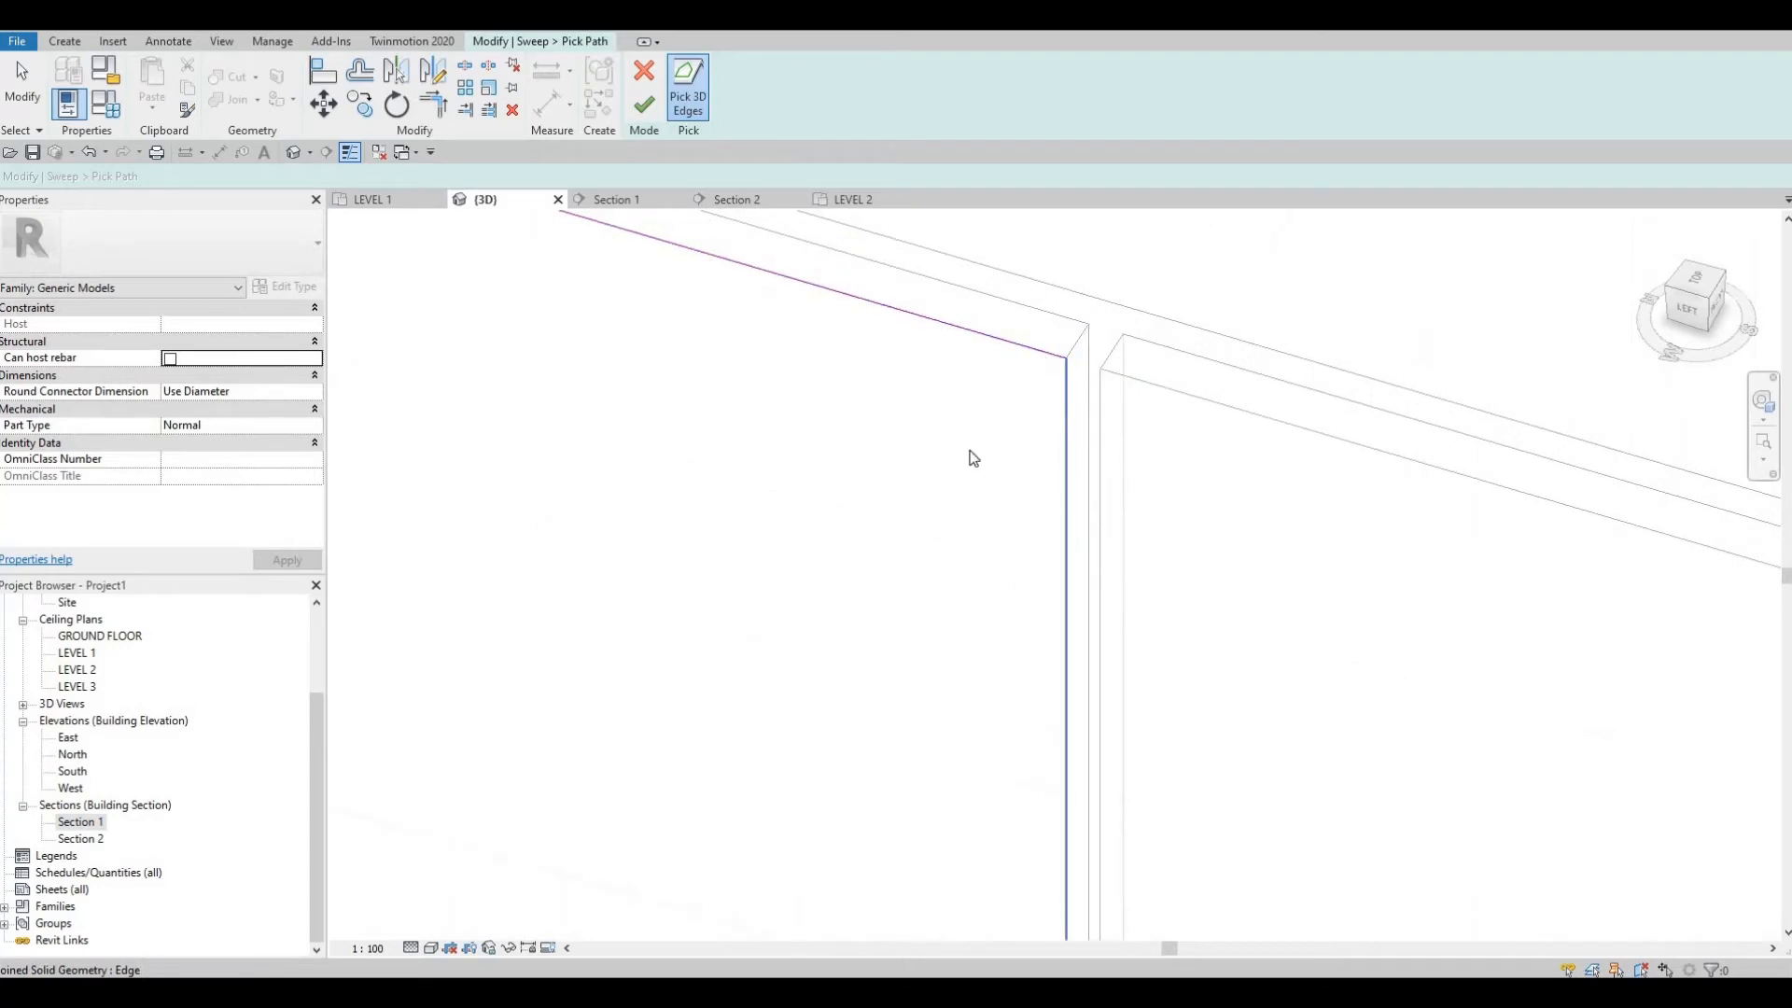
pyautogui.moveTo(905, 487); pyautogui.dragTo(918, 420, button='middle')
pyautogui.scroll(-4, 920, 411)
pyautogui.moveTo(752, 812); pyautogui.dragTo(908, 432, button='middle')
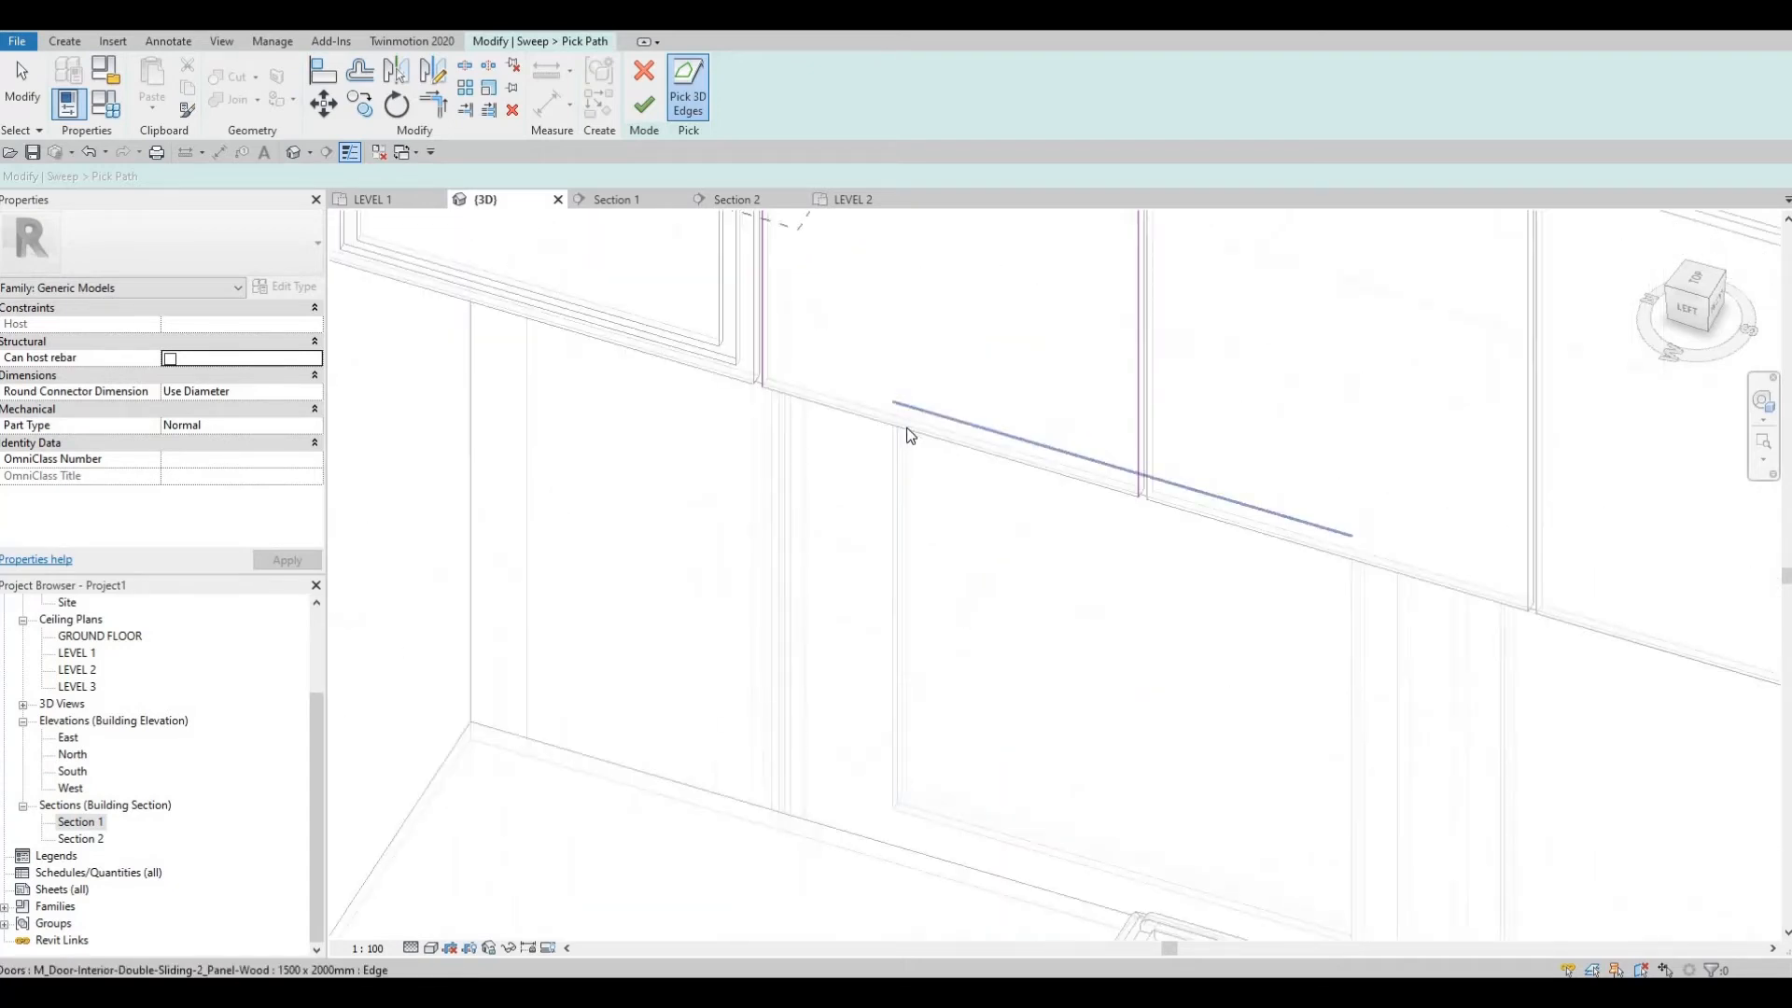
pyautogui.click(1183, 520)
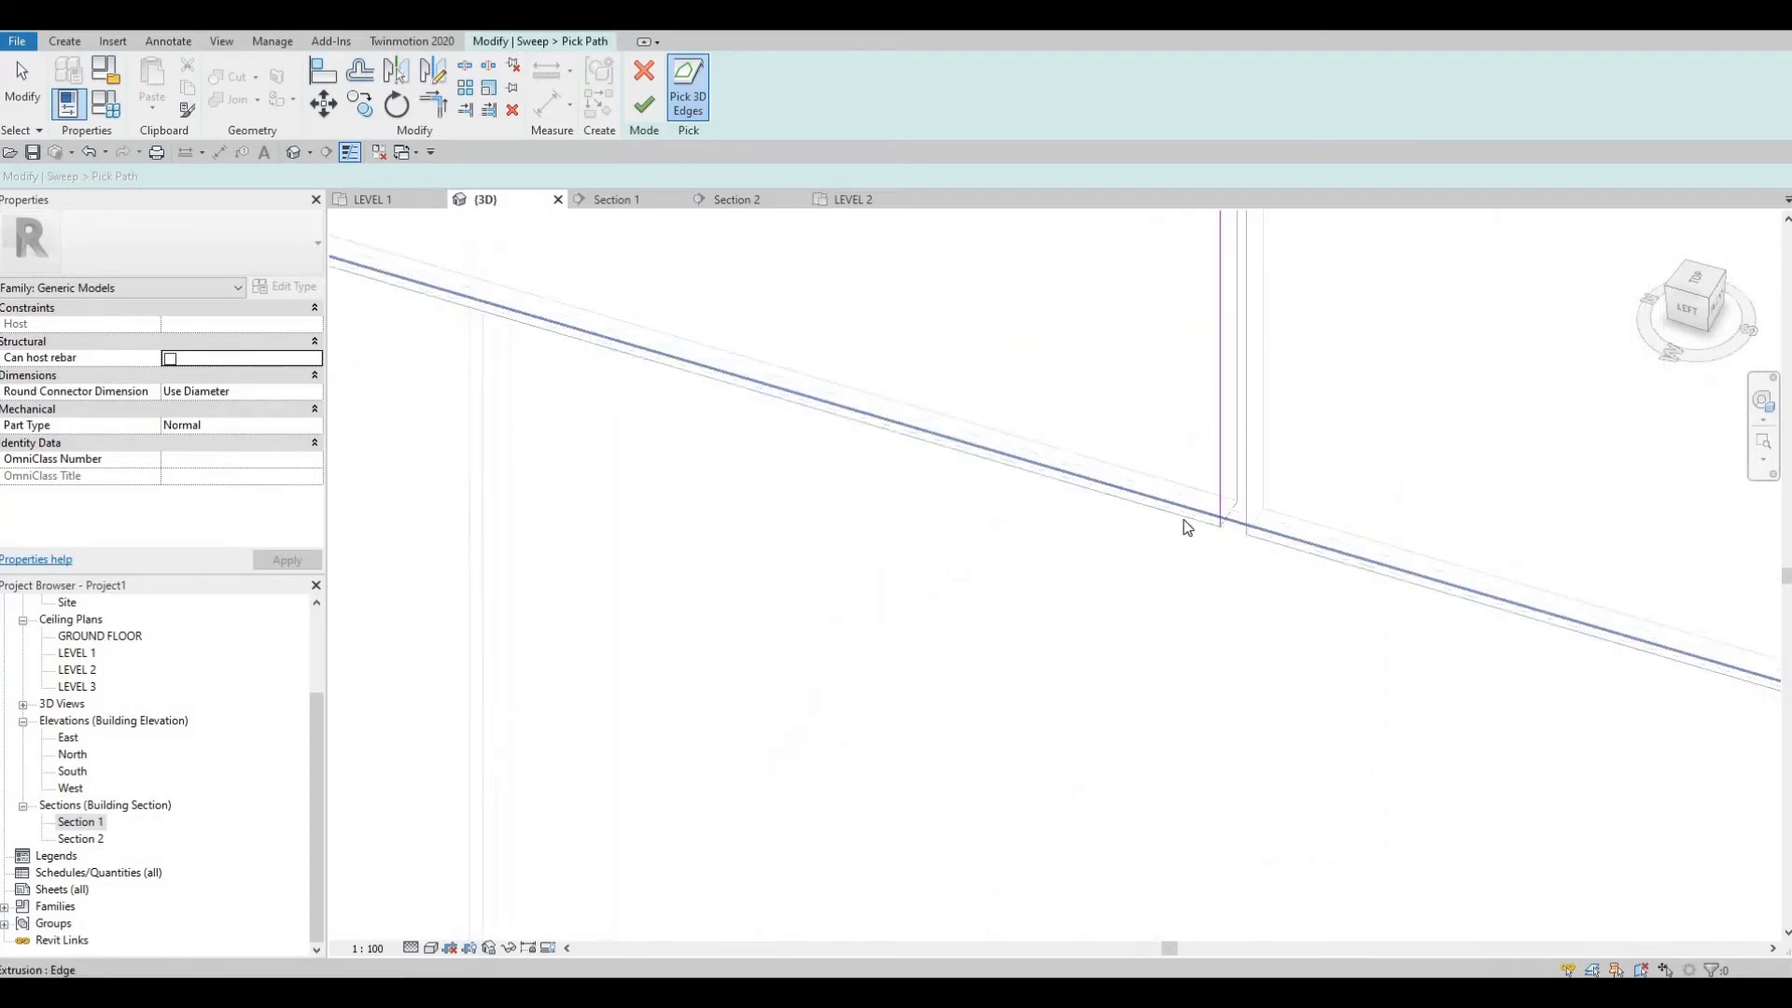
pyautogui.moveTo(685, 396); pyautogui.dragTo(680, 565, button='middle')
pyautogui.scroll(-2, 675, 557)
pyautogui.moveTo(596, 325); pyautogui.dragTo(684, 529, button='middle')
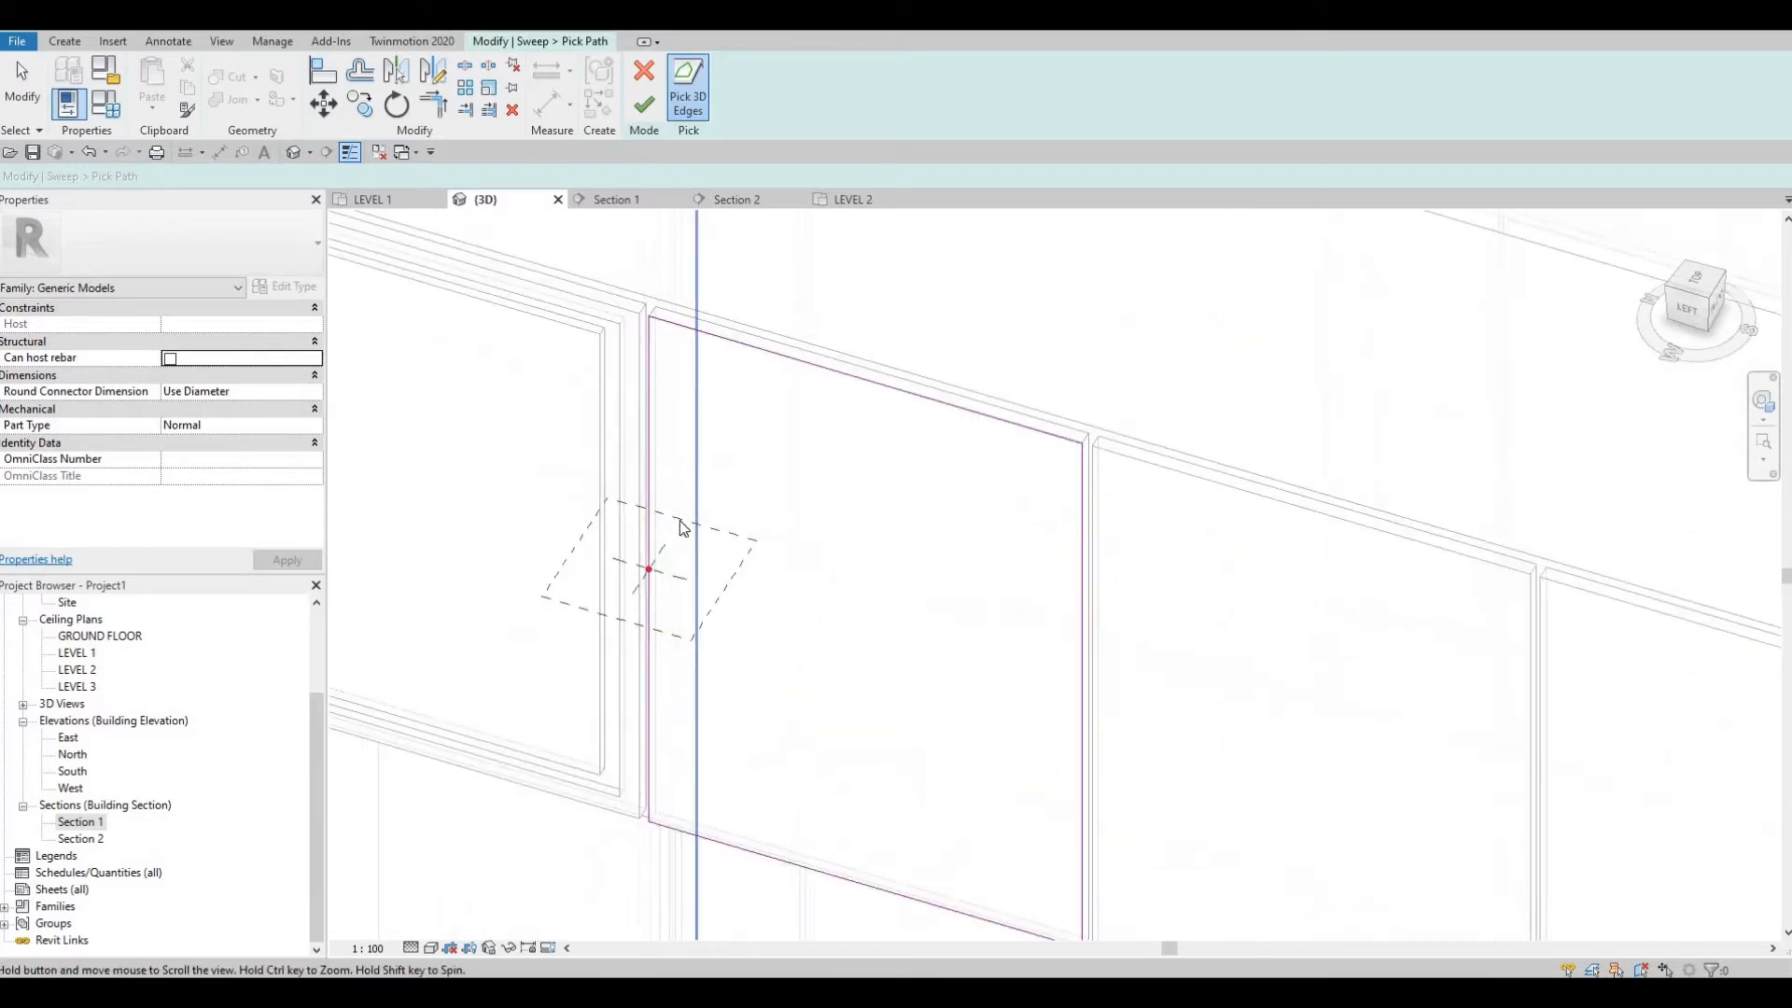
pyautogui.scroll(2, 663, 563)
pyautogui.click(657, 104)
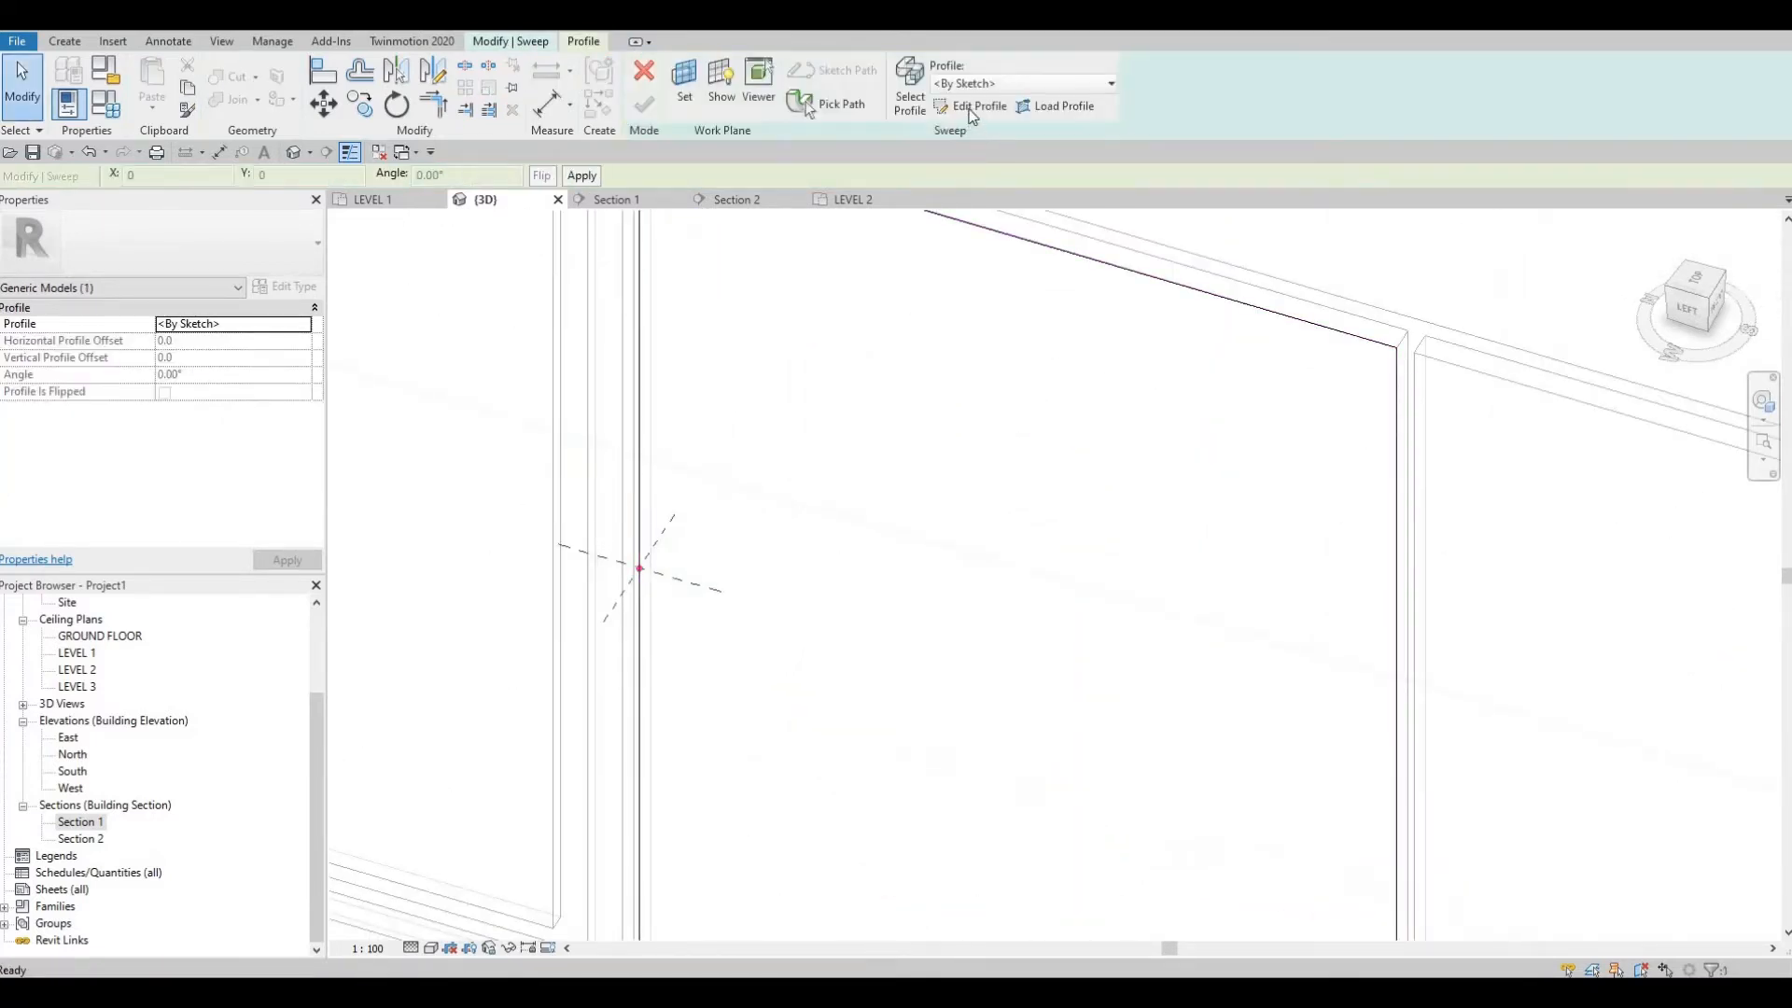
# Step: Edit the sweep's profile by sketching a rectangle about 14 by 3.4 mm along the reference plane, just inside the panel's left edge
pyautogui.click(971, 106)
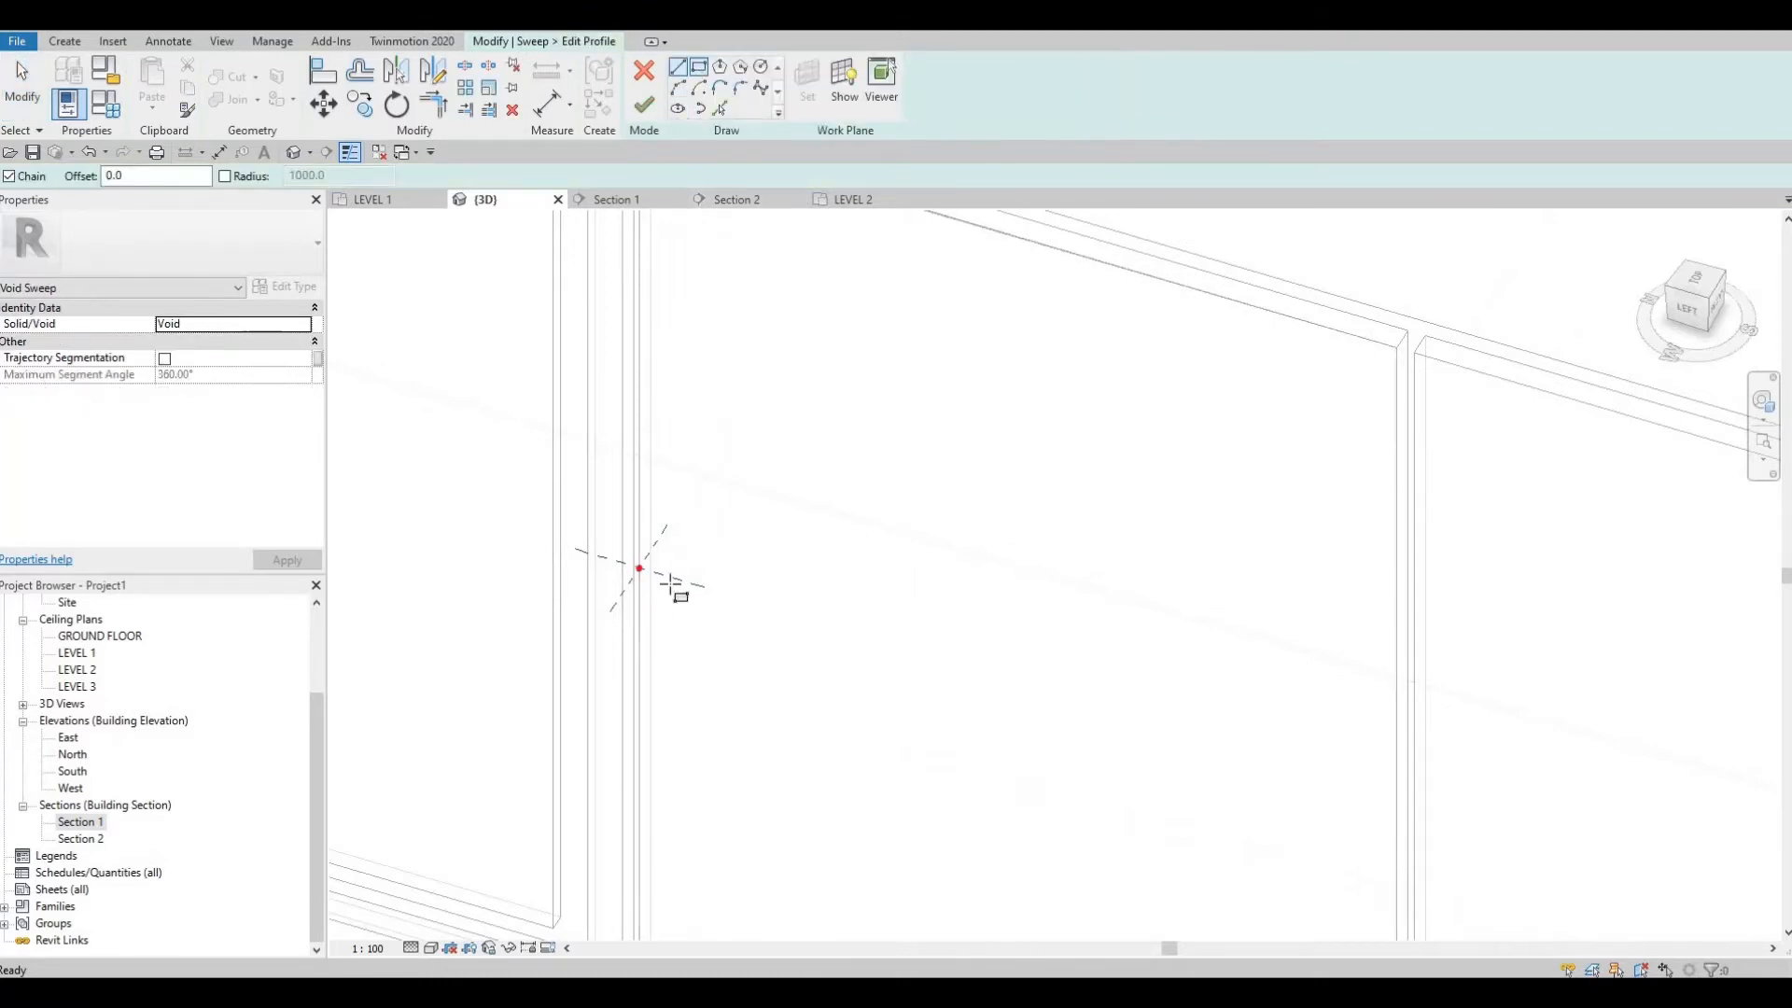
pyautogui.scroll(5, 658, 616)
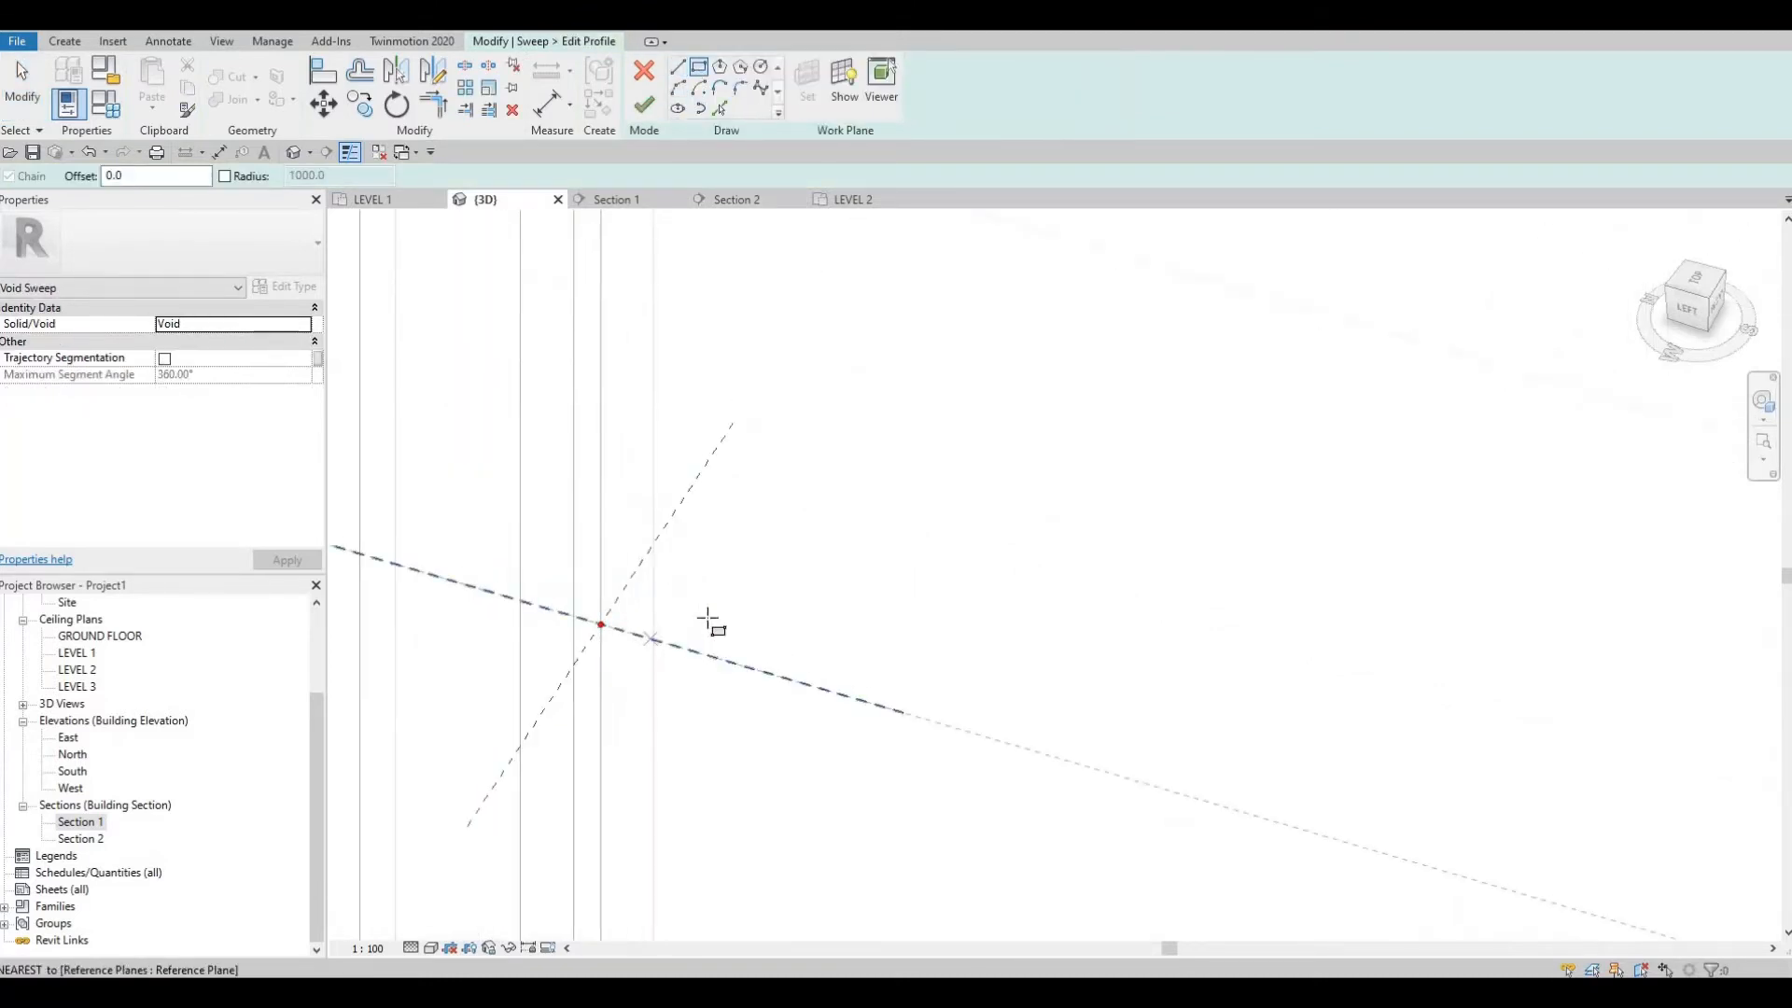
pyautogui.click(759, 662)
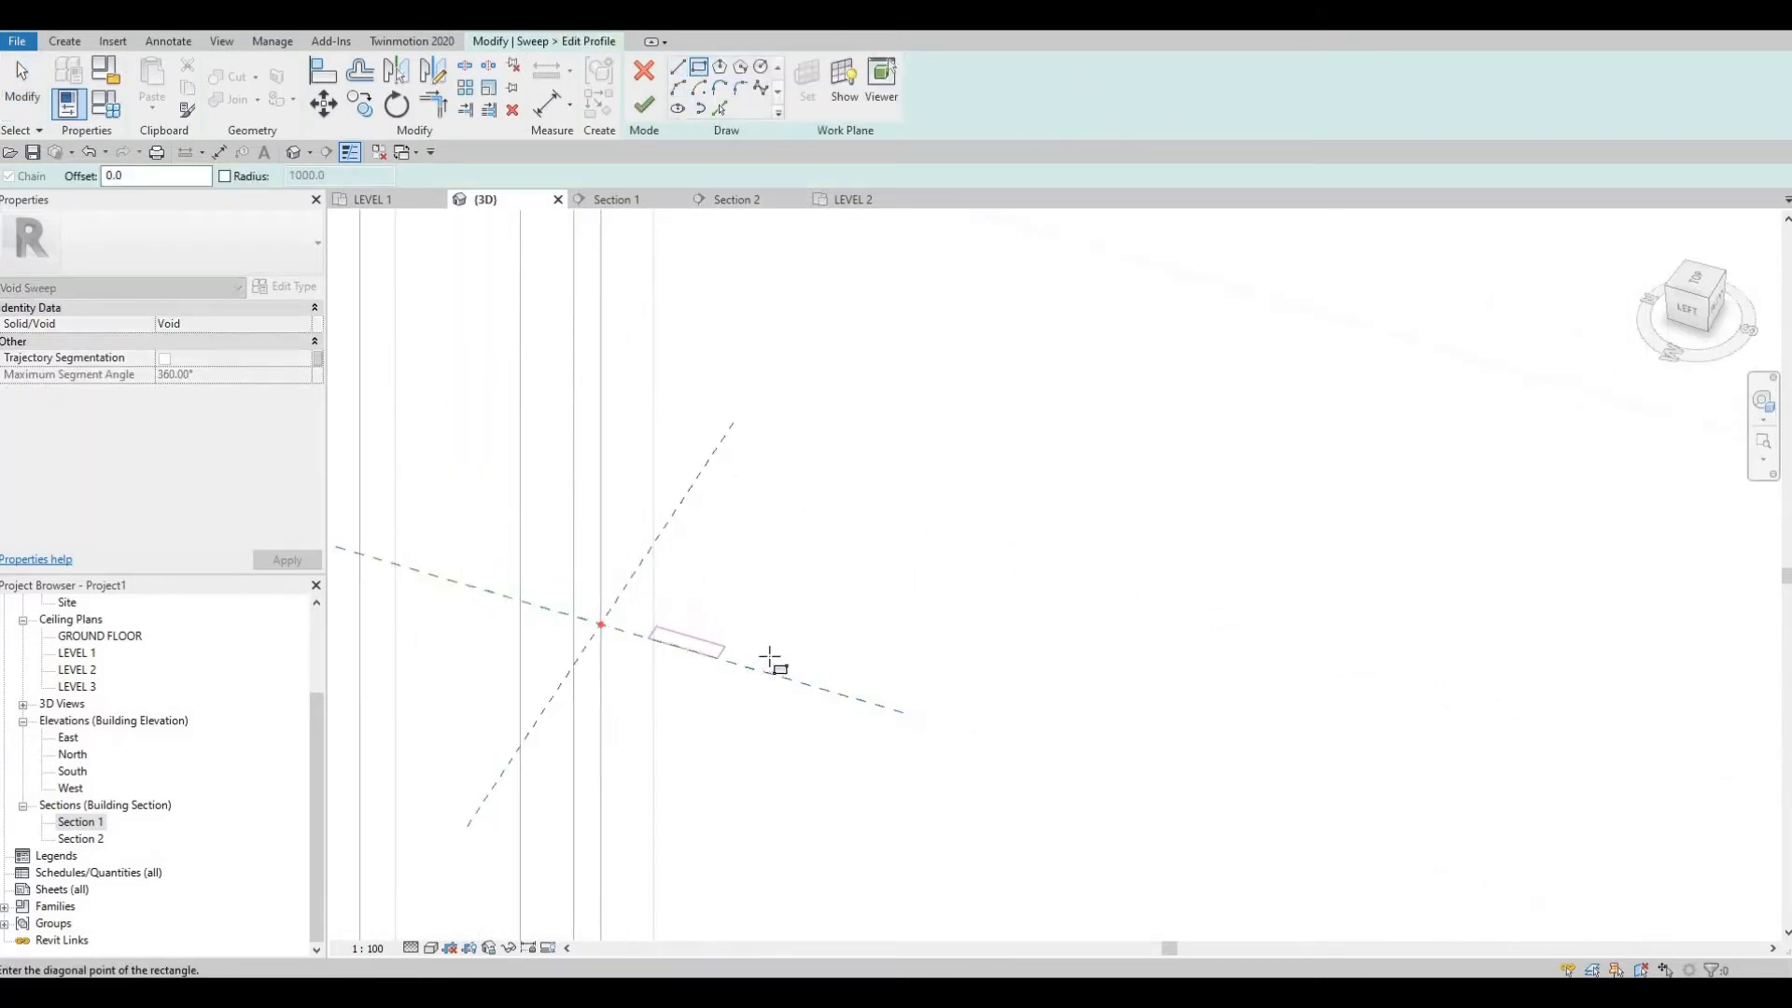
pyautogui.click(657, 645)
pyautogui.press('Escape')
pyautogui.press('Escape')
pyautogui.press('Escape')
# Step: Try to set the distance between the path's reference plane and the rectangle's nearest short edge to 20 mm
pyautogui.click(653, 629)
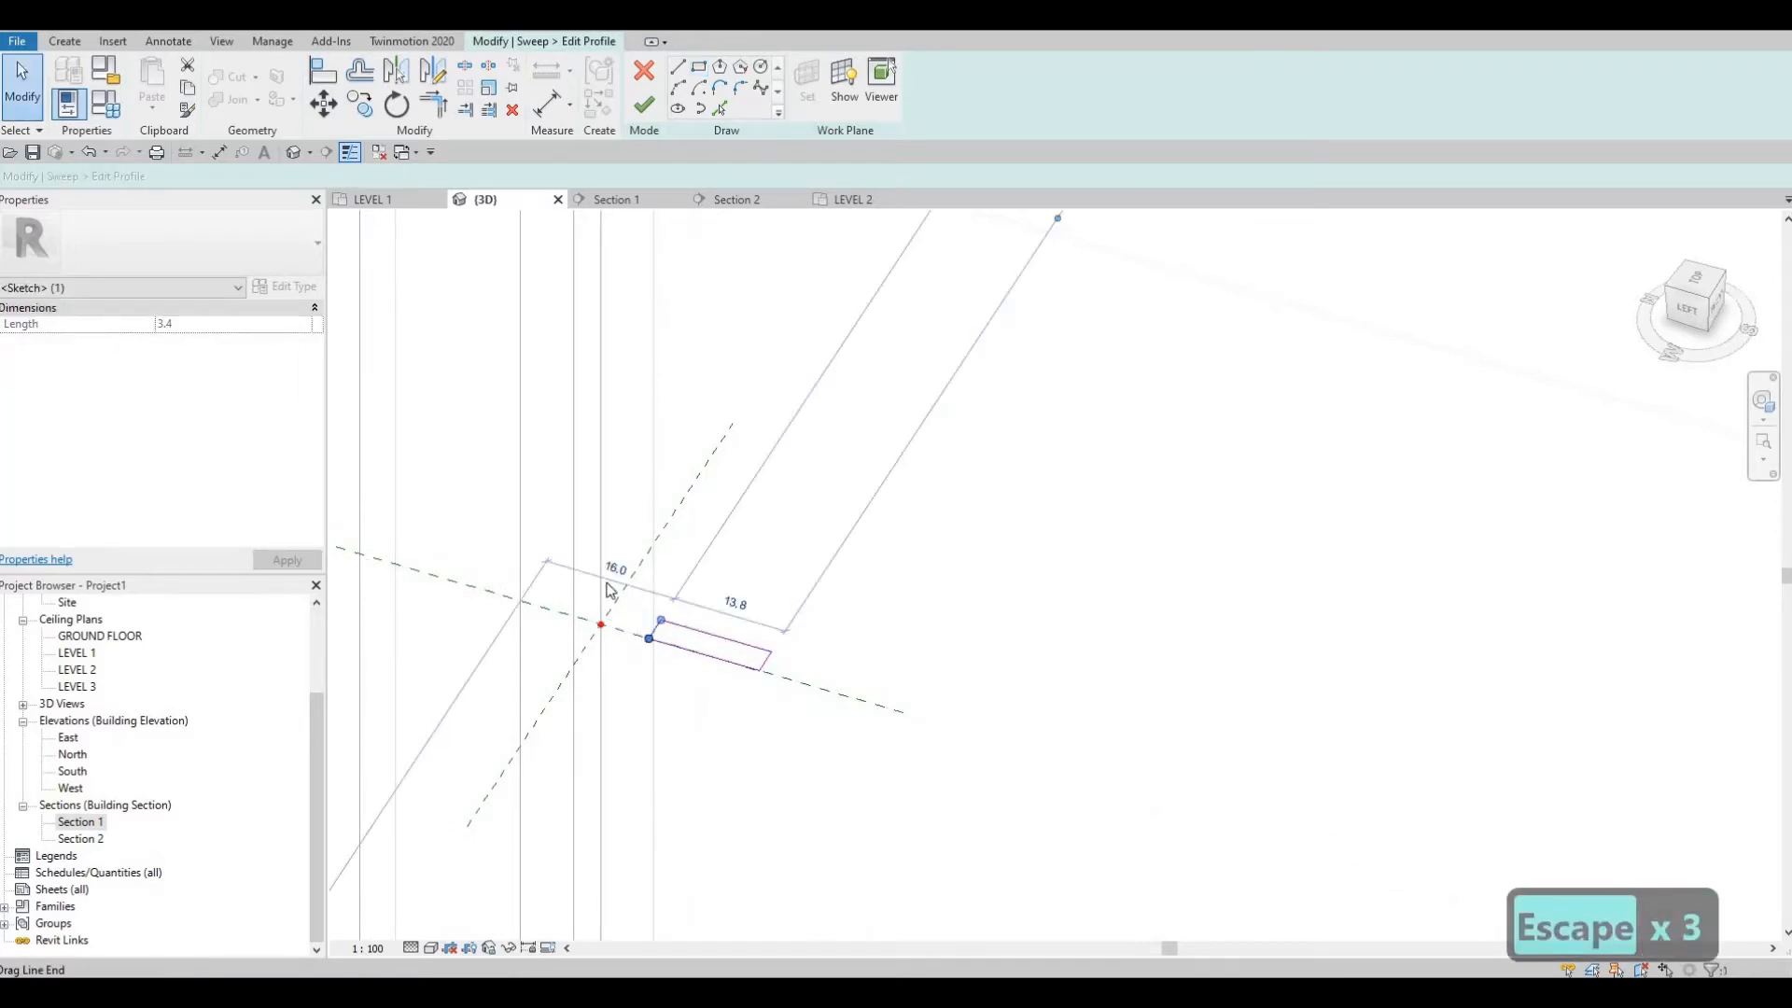
pyautogui.scroll(-2, 455, 726)
pyautogui.scroll(-1, 439, 756)
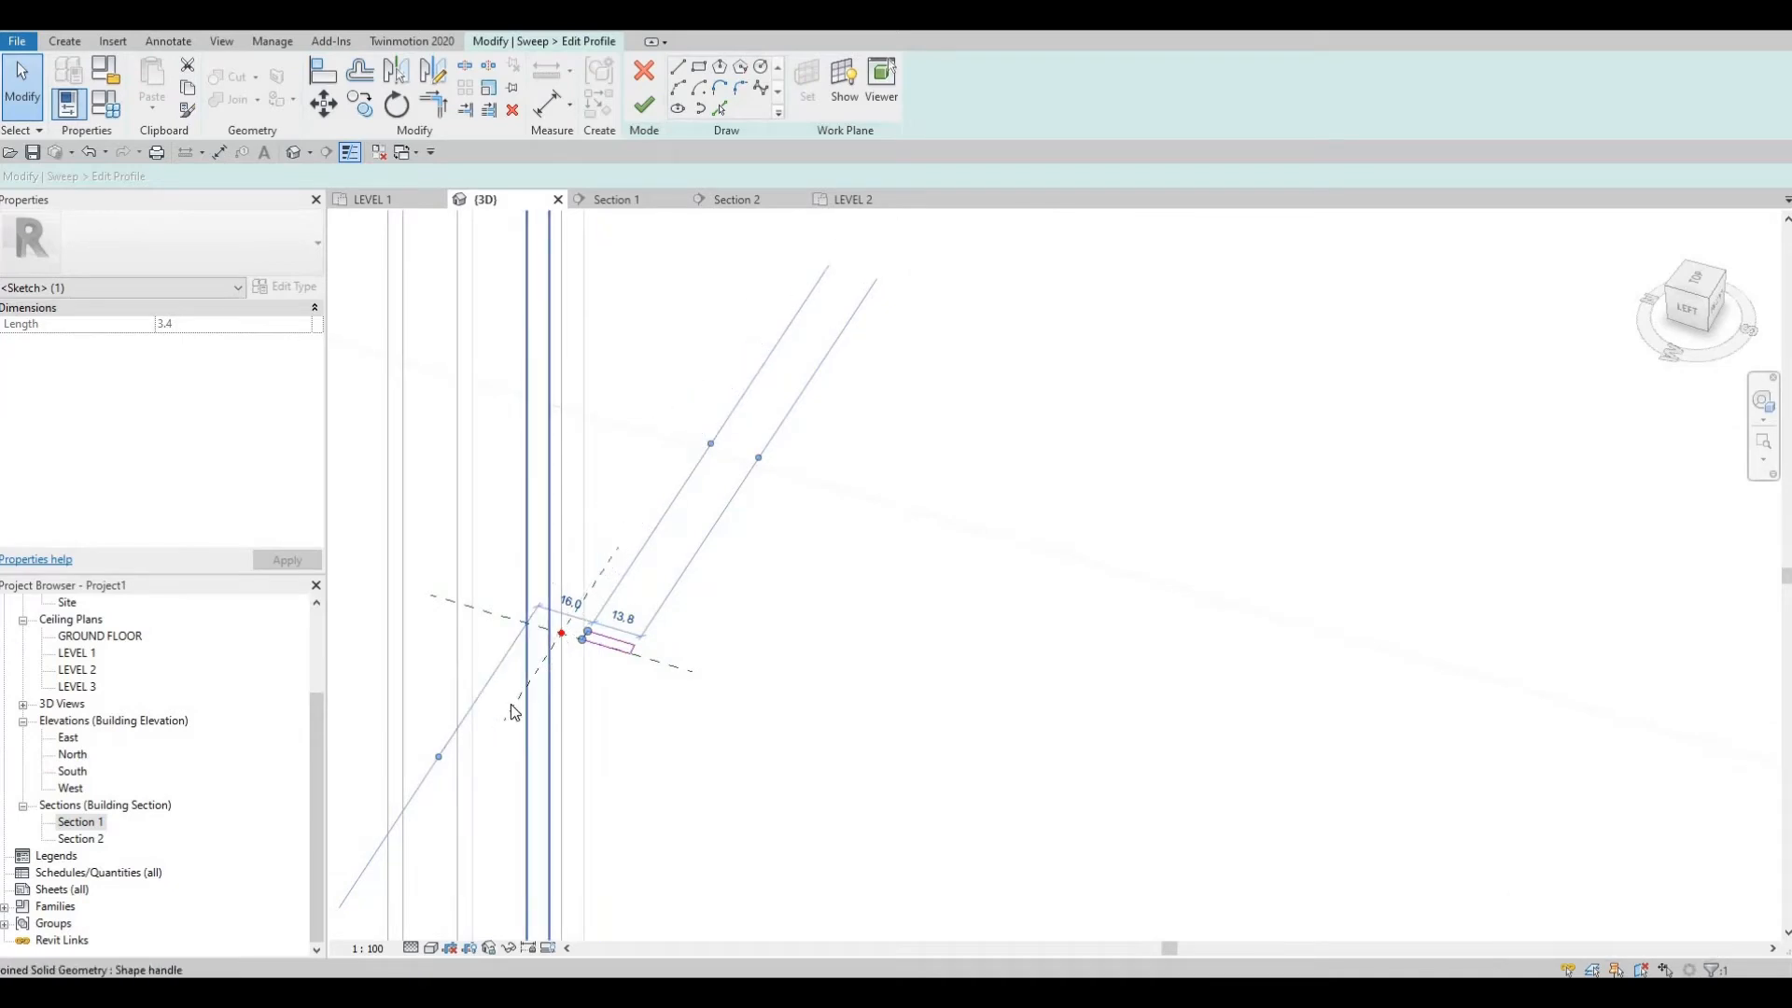
pyautogui.scroll(2, 585, 618)
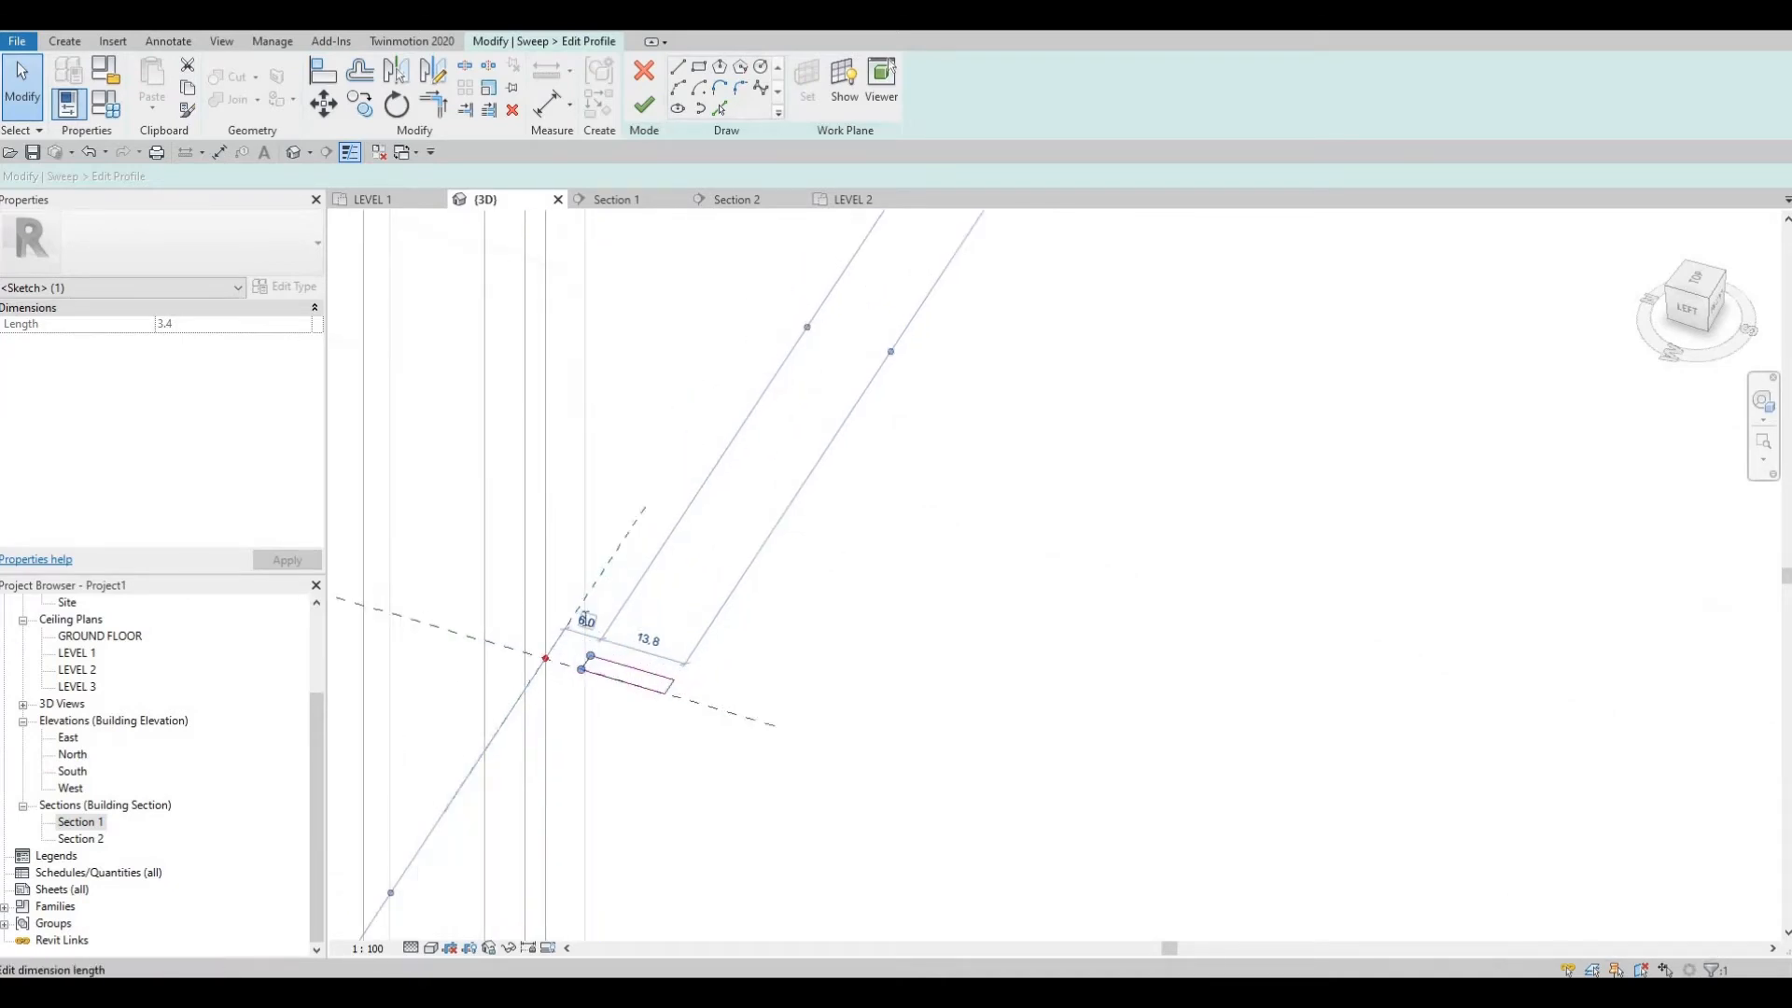
pyautogui.write('0')
pyautogui.press('Return')
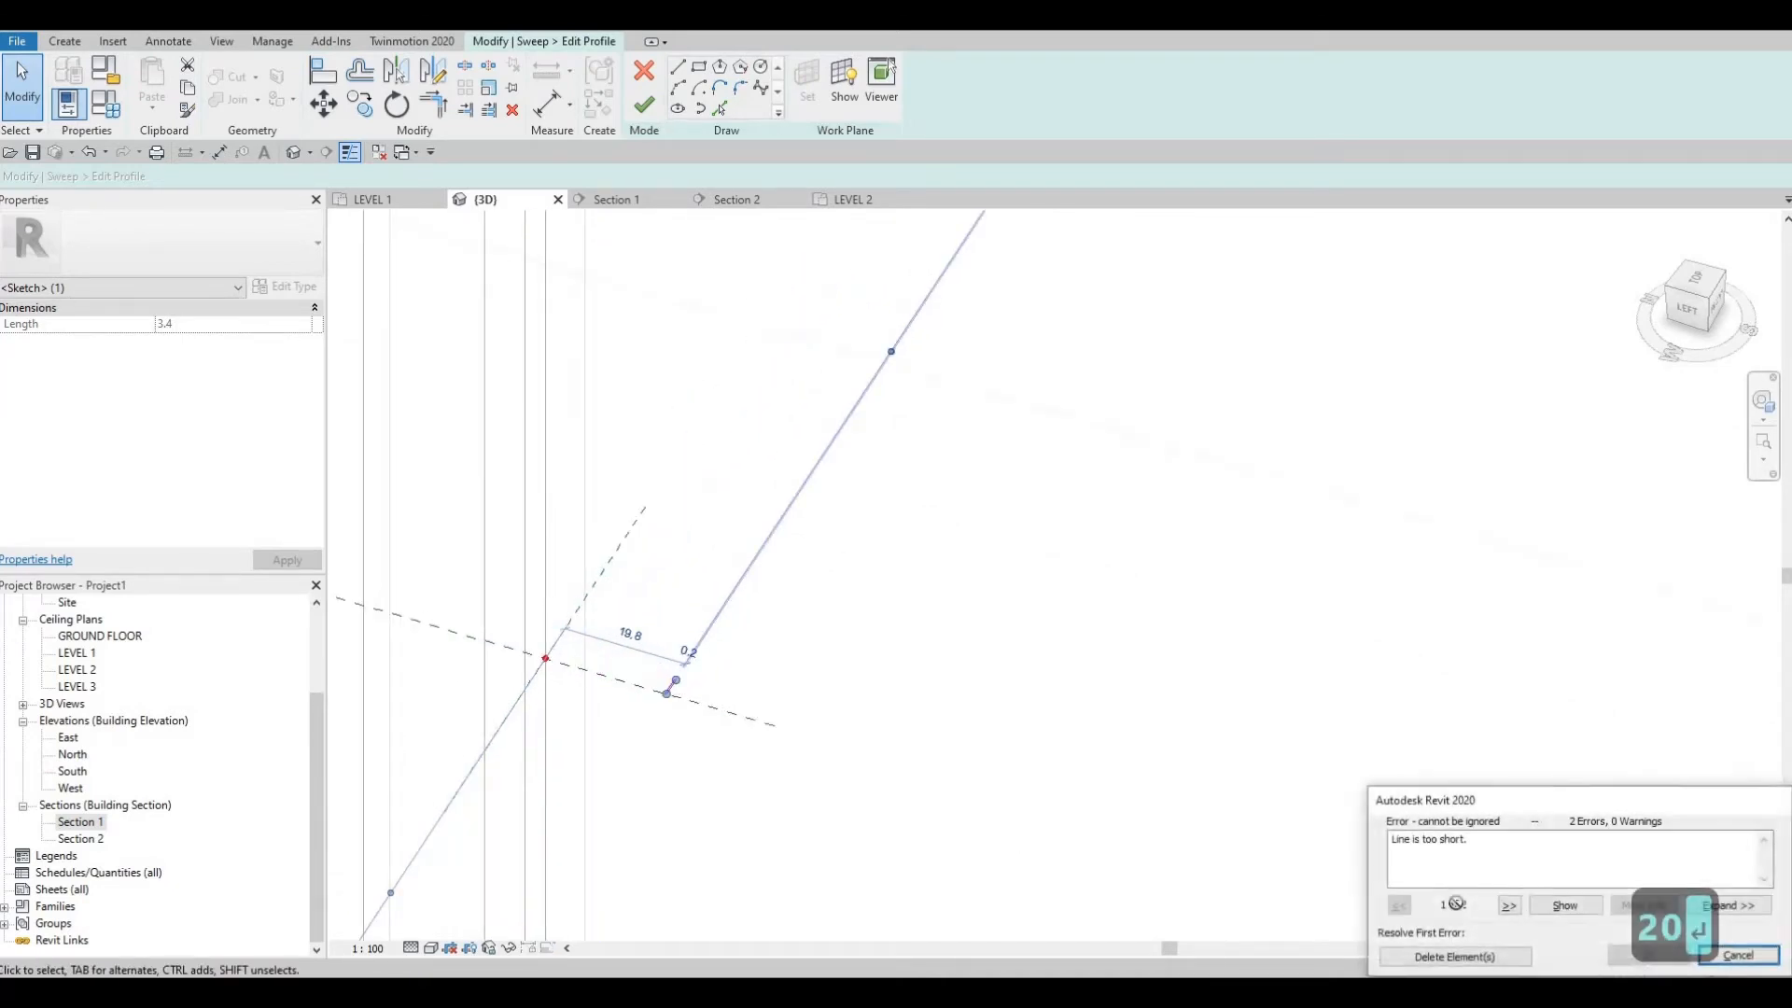
pyautogui.press('Escape')
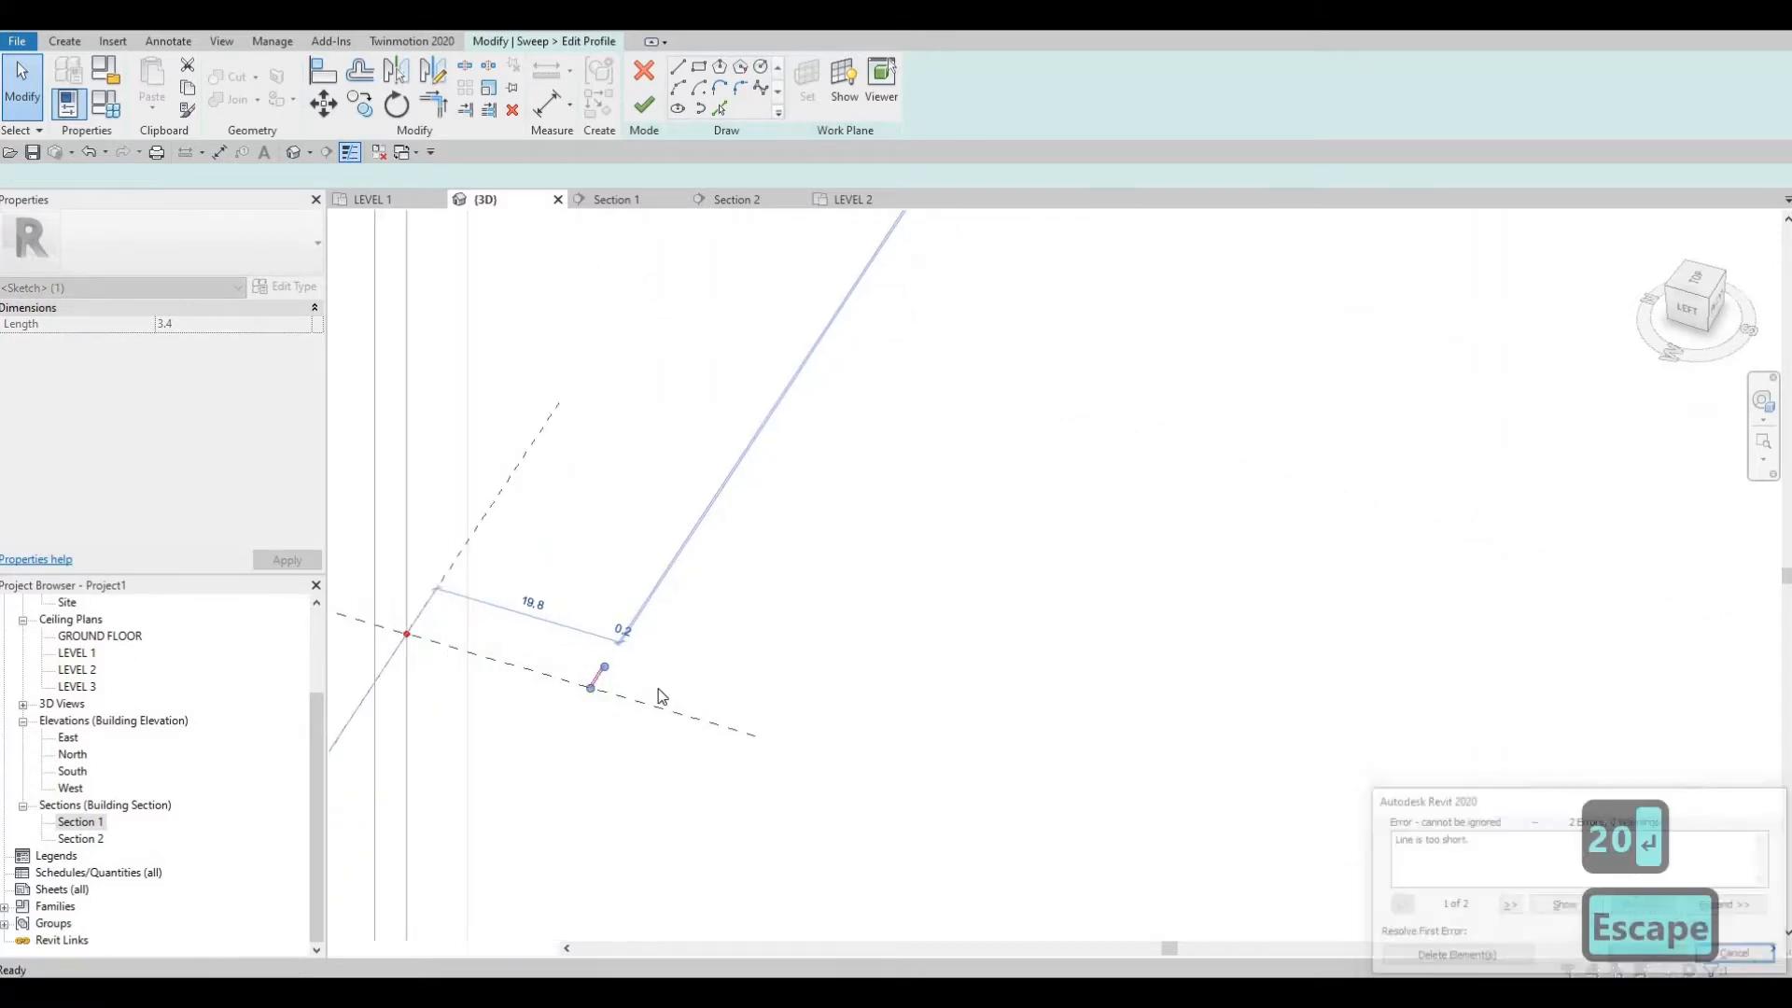
# Step: Try to lengthen the profile rectangle to 20 mm by moving its edge nearest the path's reference plane, and undo the change
pyautogui.press('Escape')
pyautogui.moveTo(668, 691)
pyautogui.mouseDown()
pyautogui.moveTo(704, 696)
pyautogui.moveTo(665, 693)
pyautogui.mouseUp()
pyautogui.scroll(1, 592, 666)
pyautogui.press('Escape')
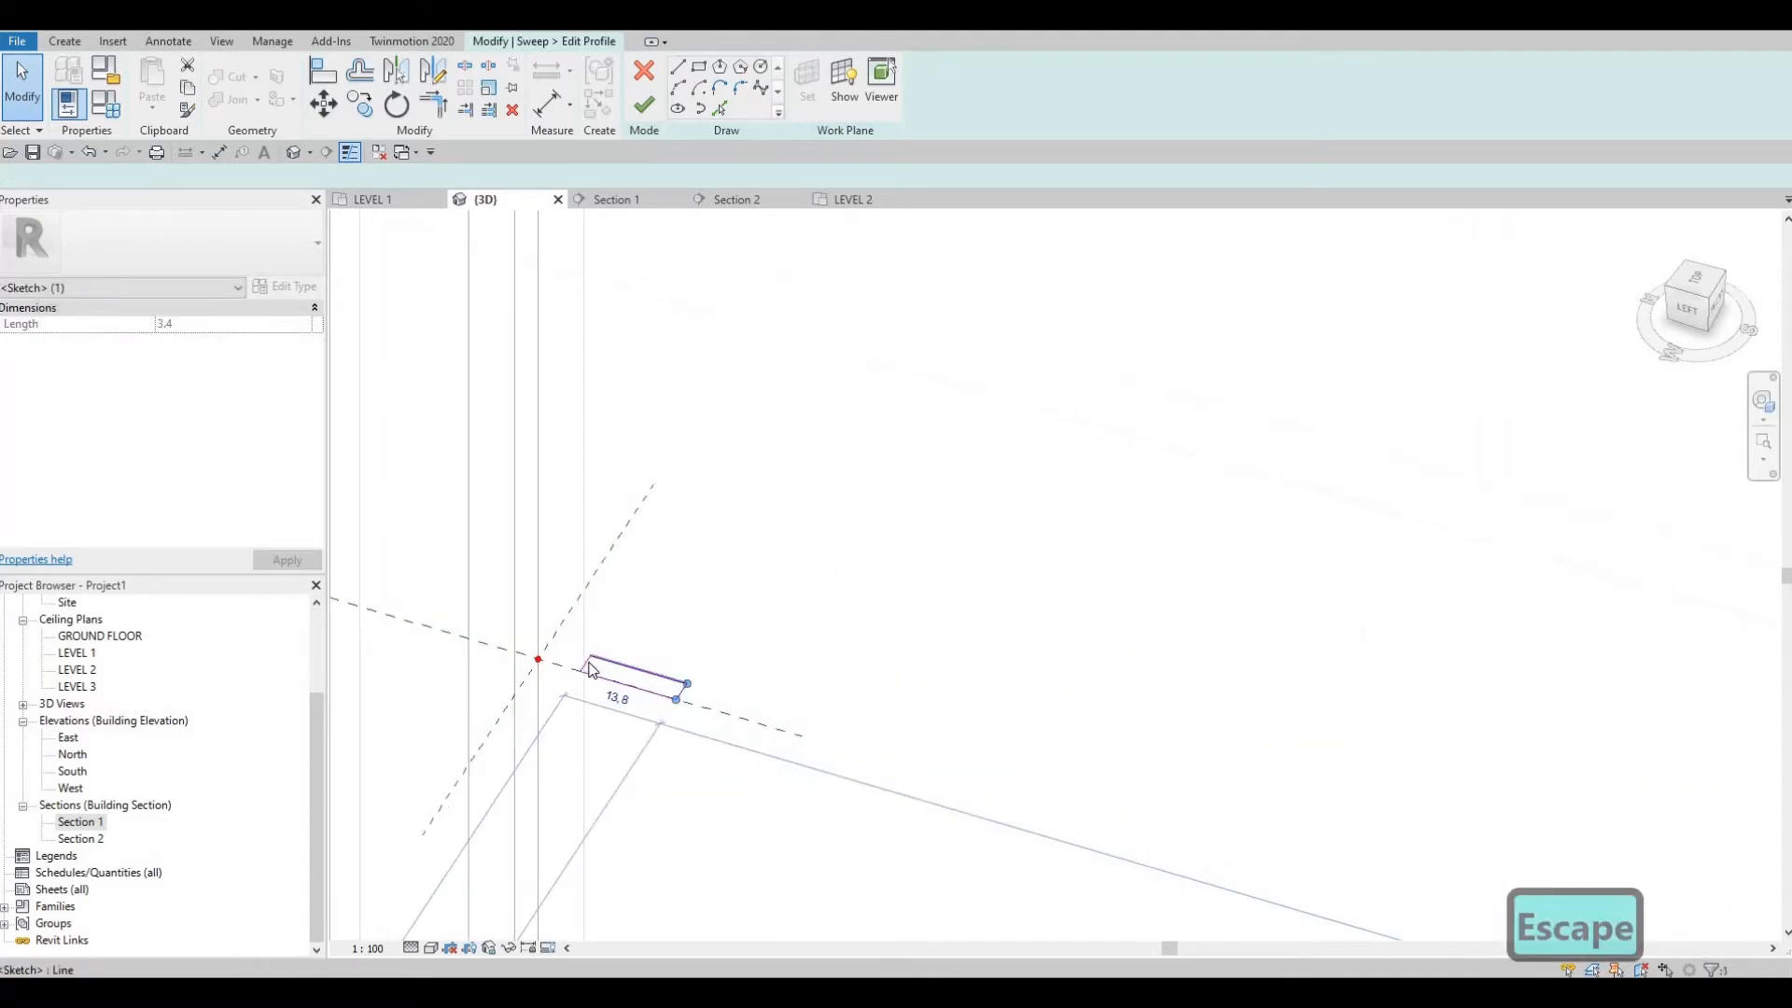
pyautogui.click(587, 662)
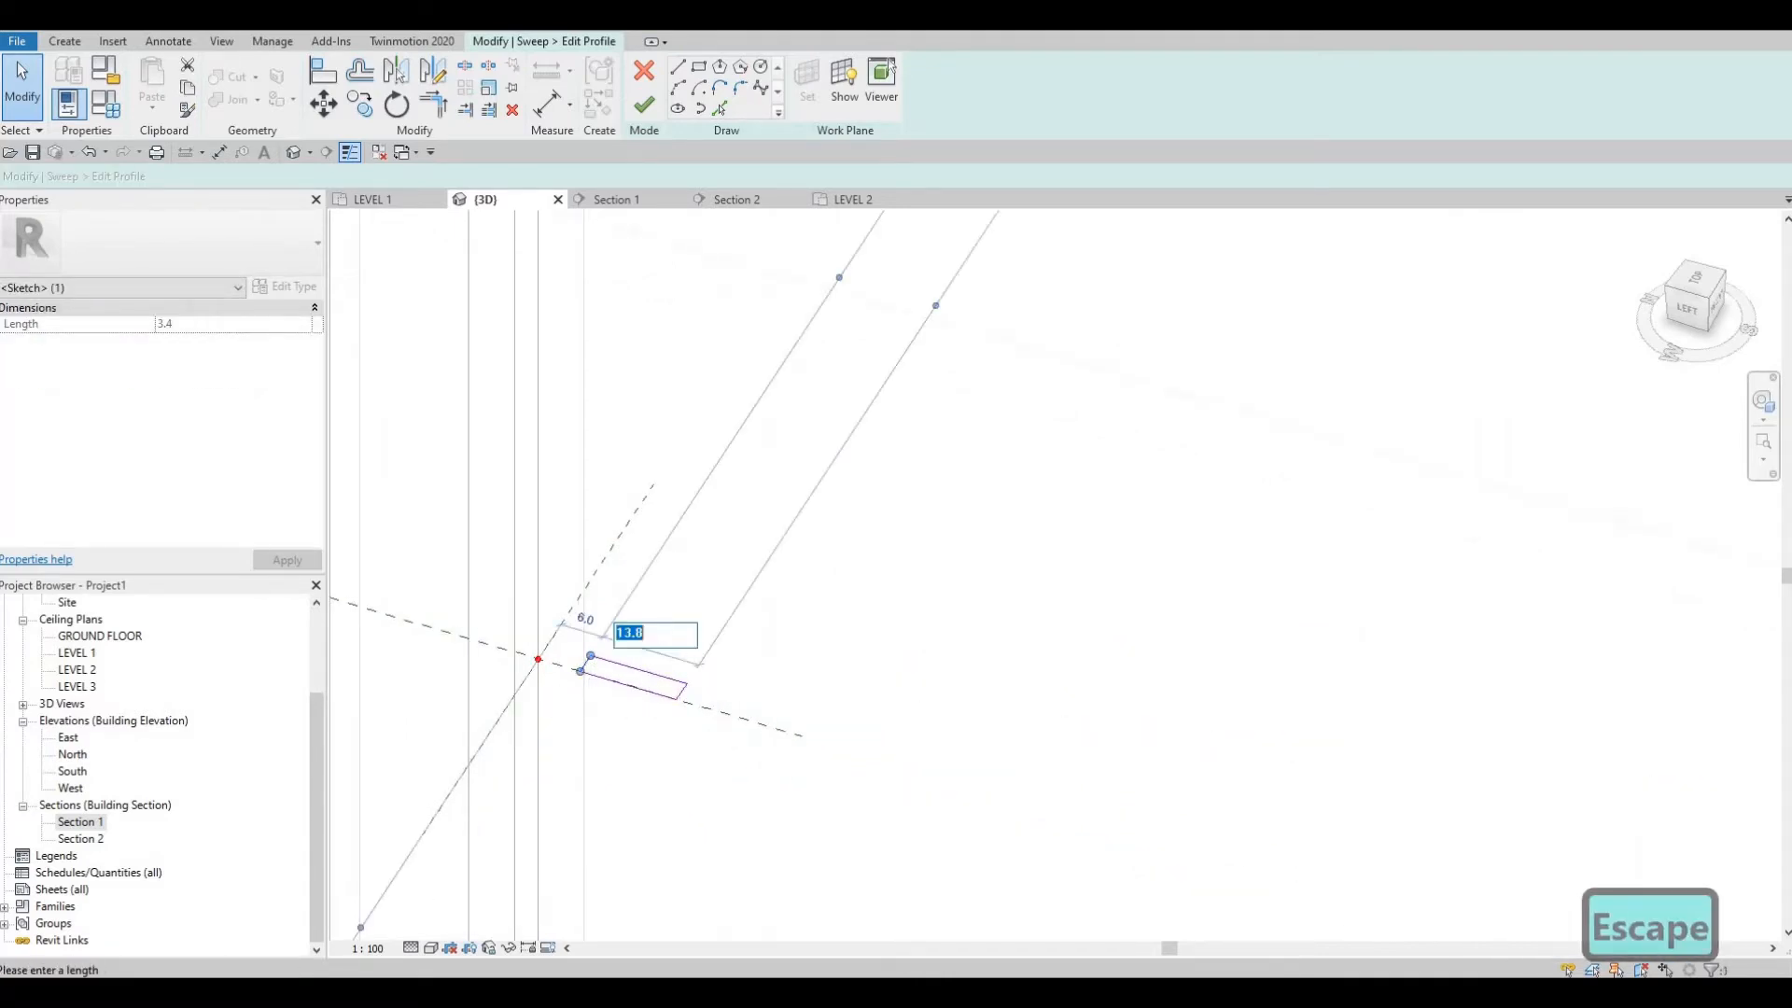
pyautogui.write('20')
pyautogui.press('Return')
pyautogui.press('Escape')
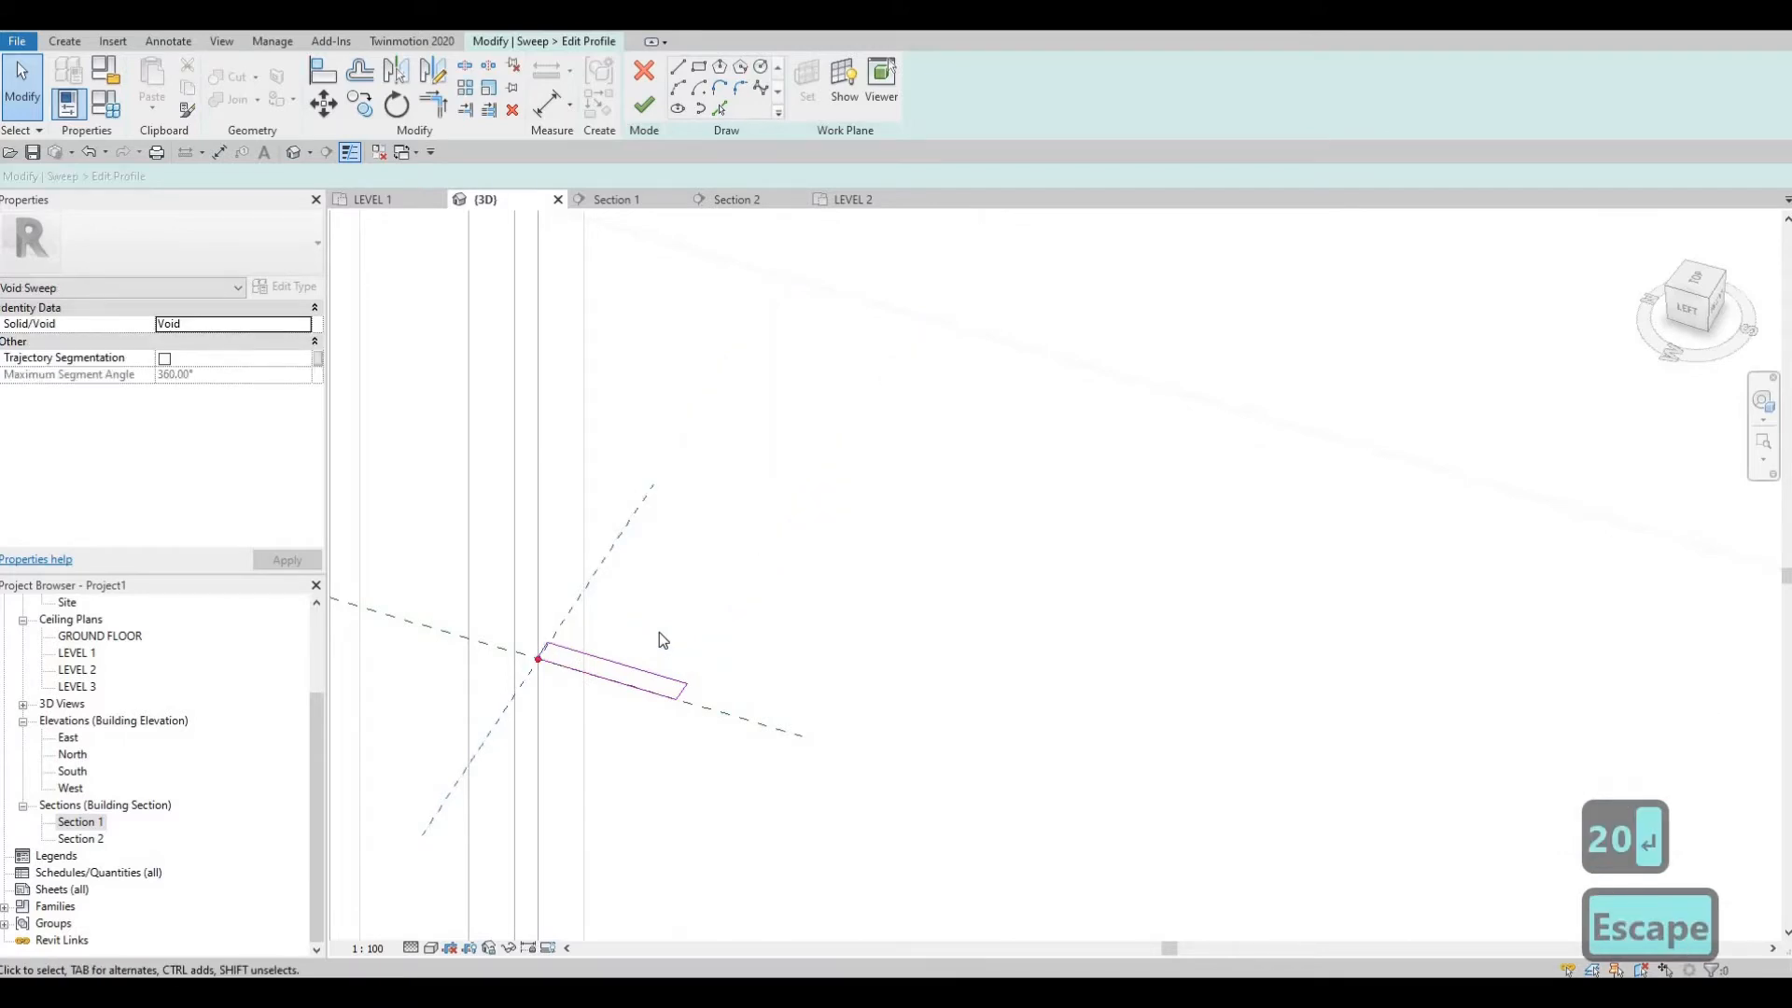
pyautogui.hotkey('ctrl', 'z')
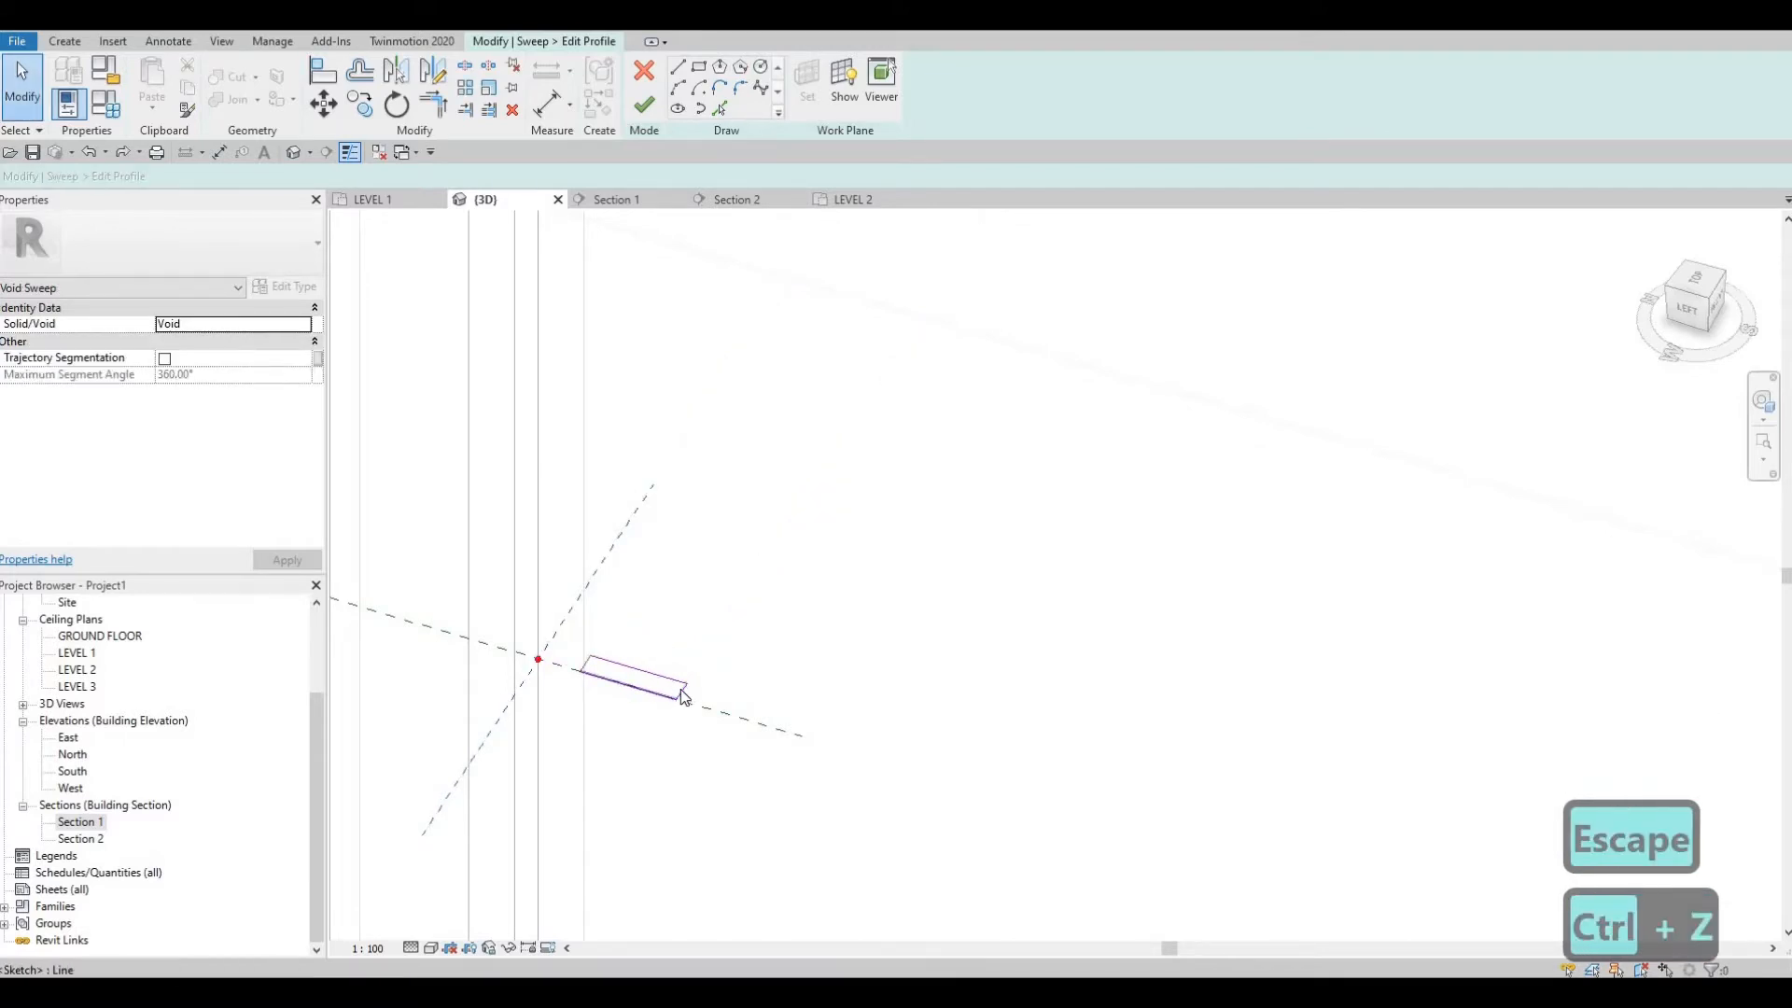
# Step: Set the profile rectangle's length to 20 mm by moving its short edge farthest from the path's reference plane
pyautogui.click(681, 692)
pyautogui.click(619, 695)
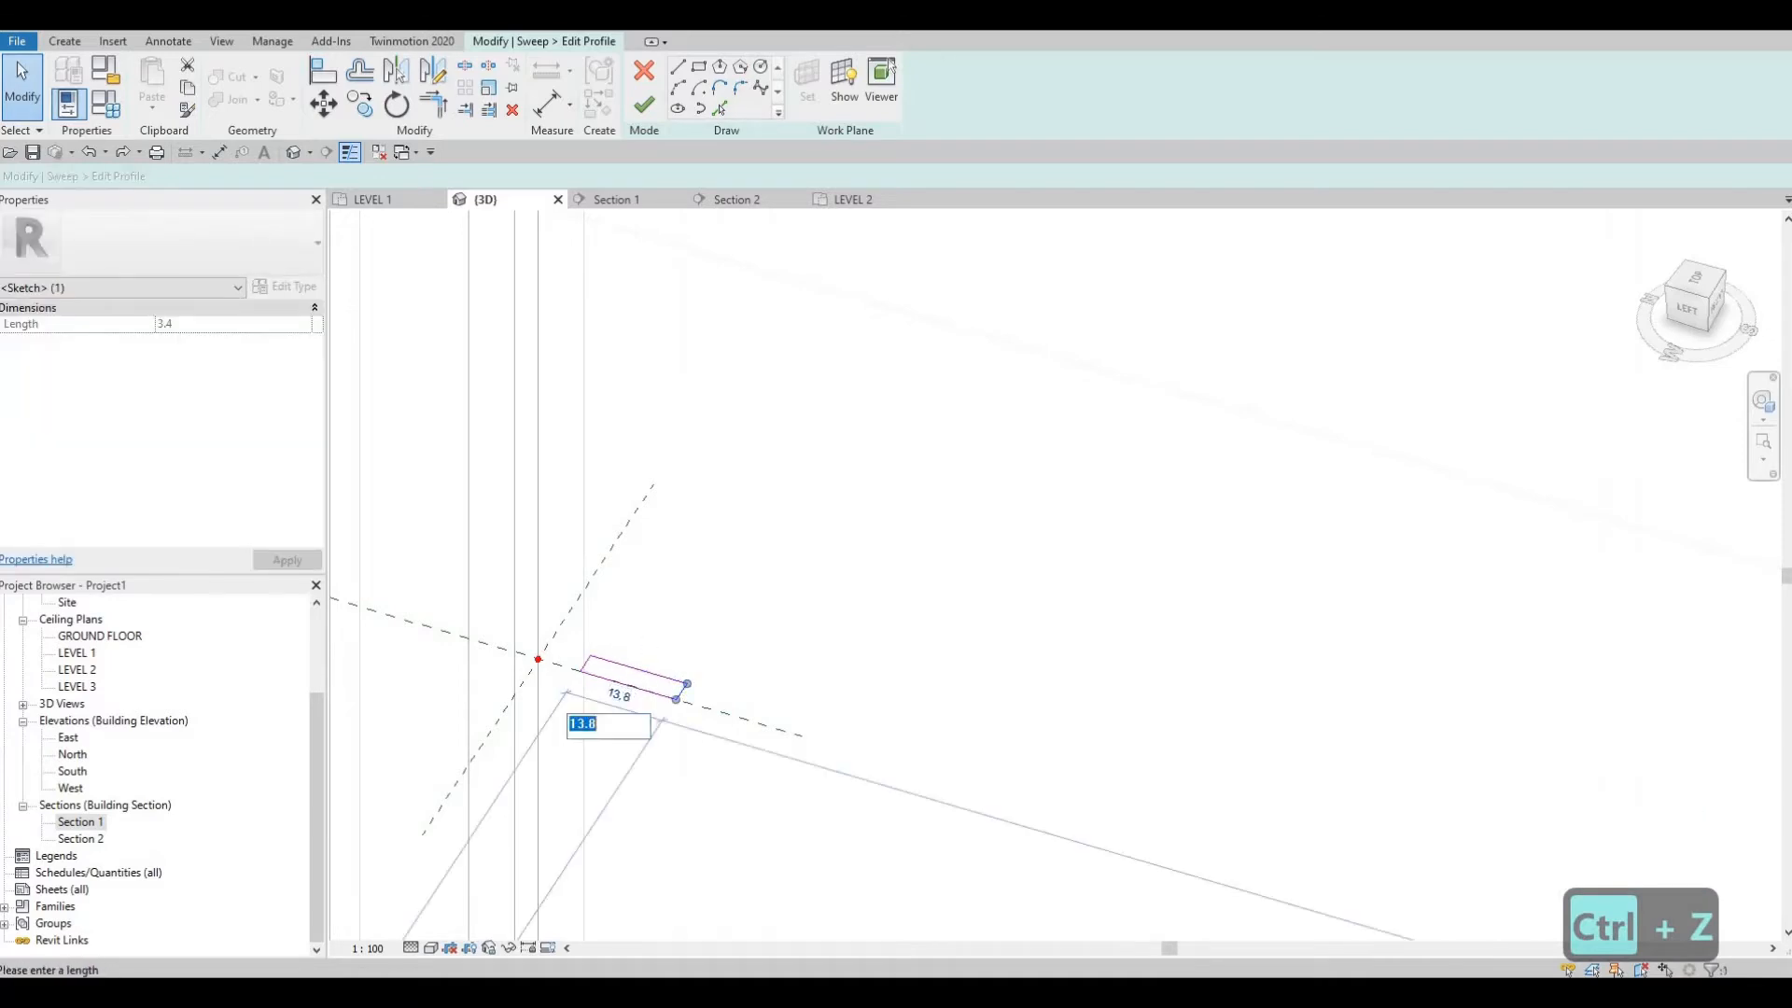
pyautogui.write('20')
pyautogui.press('Return')
pyautogui.press('Escape')
pyautogui.press('Escape')
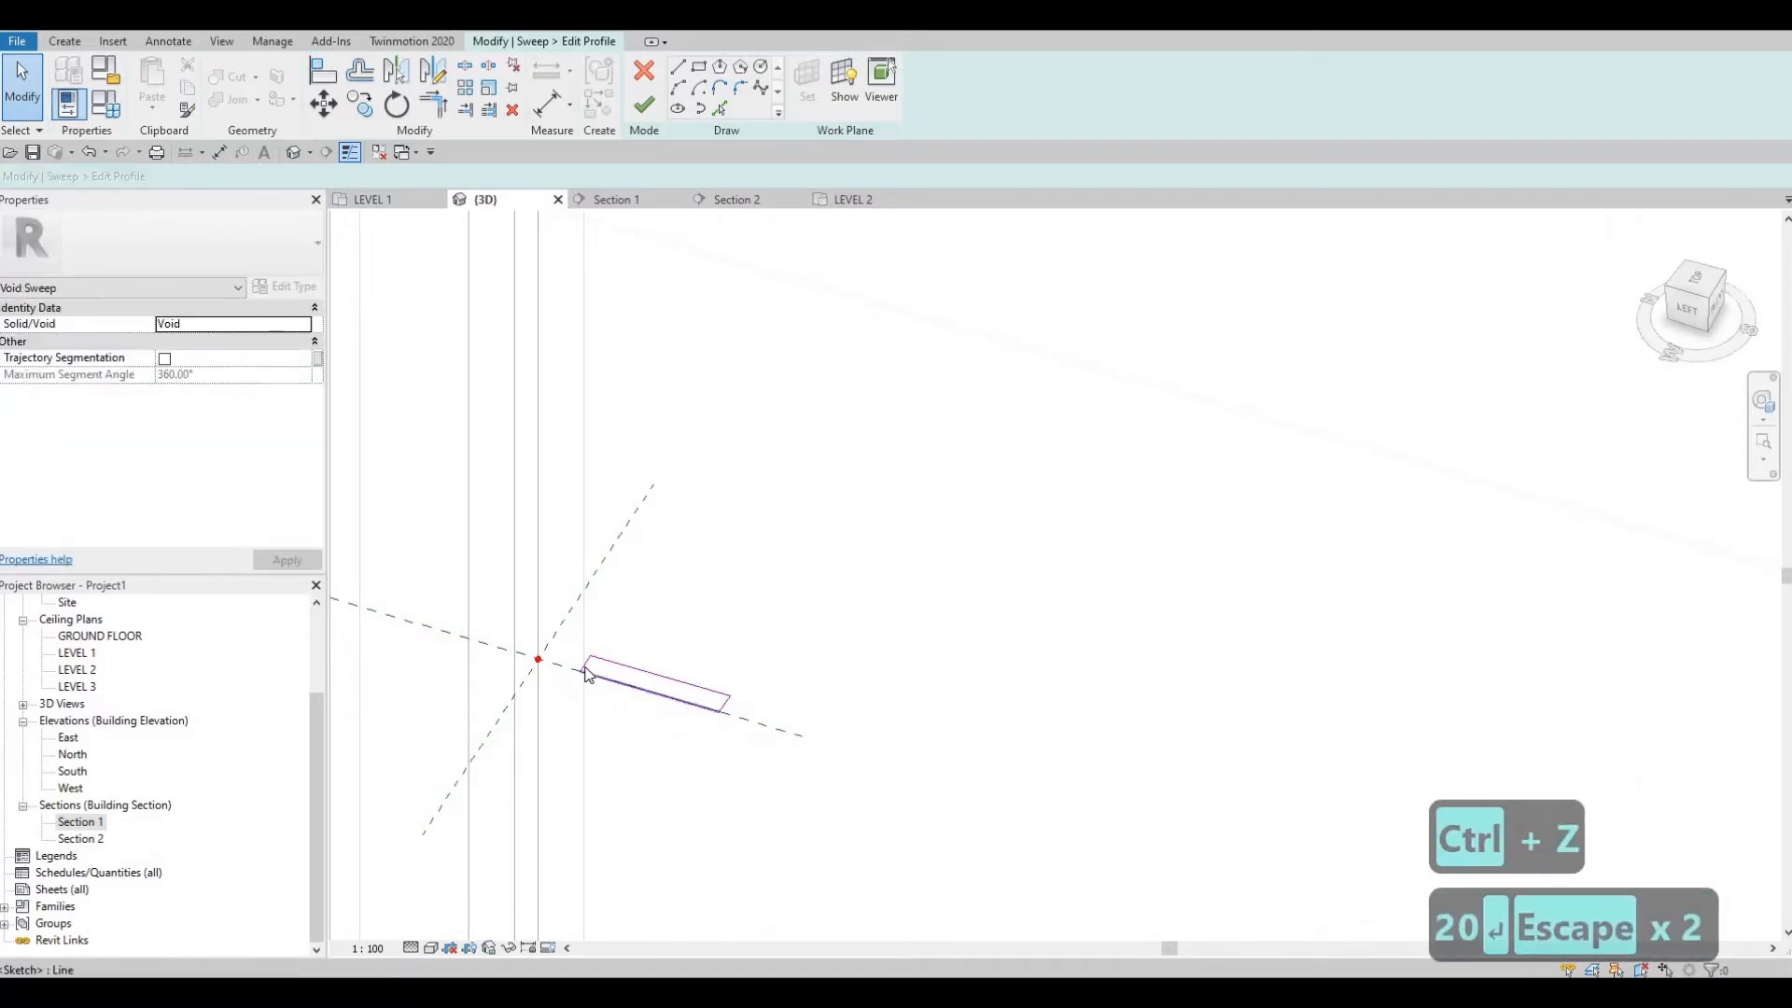
# Step: Set the distance between the path's reference plane and the rectangle's nearest short edge to 20 mm
pyautogui.click(585, 670)
pyautogui.press('Escape')
pyautogui.click(585, 665)
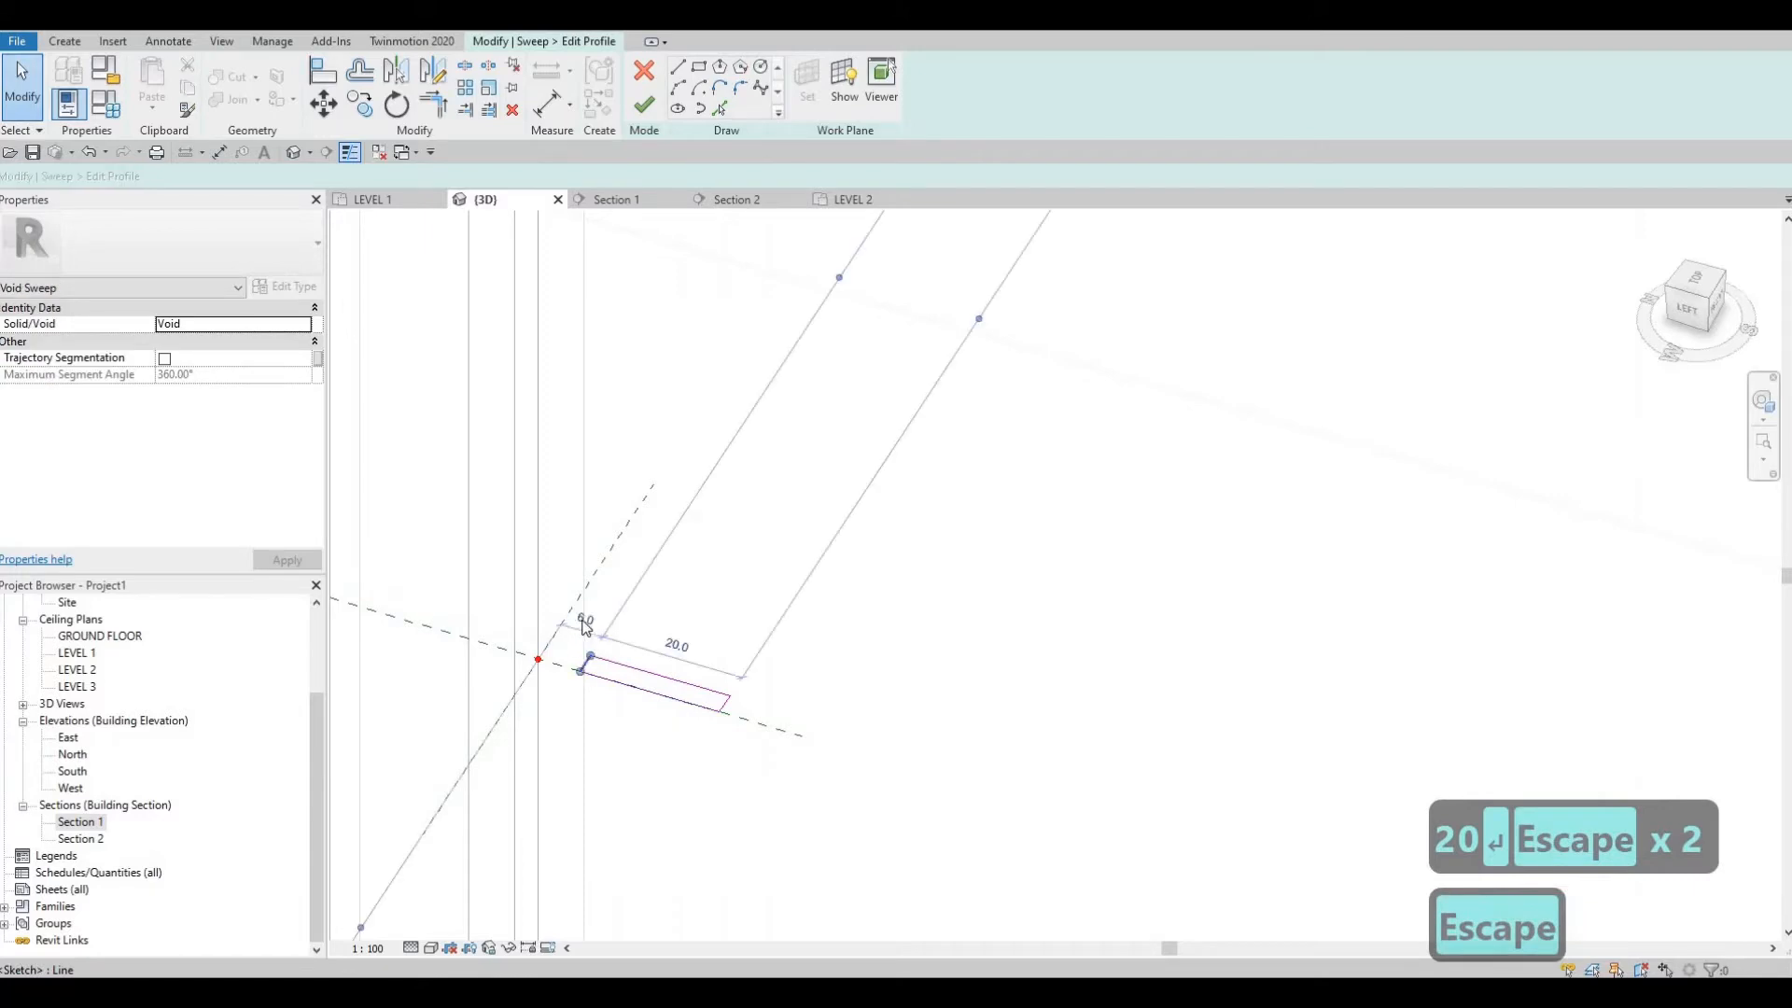
pyautogui.write('20')
pyautogui.press('Return')
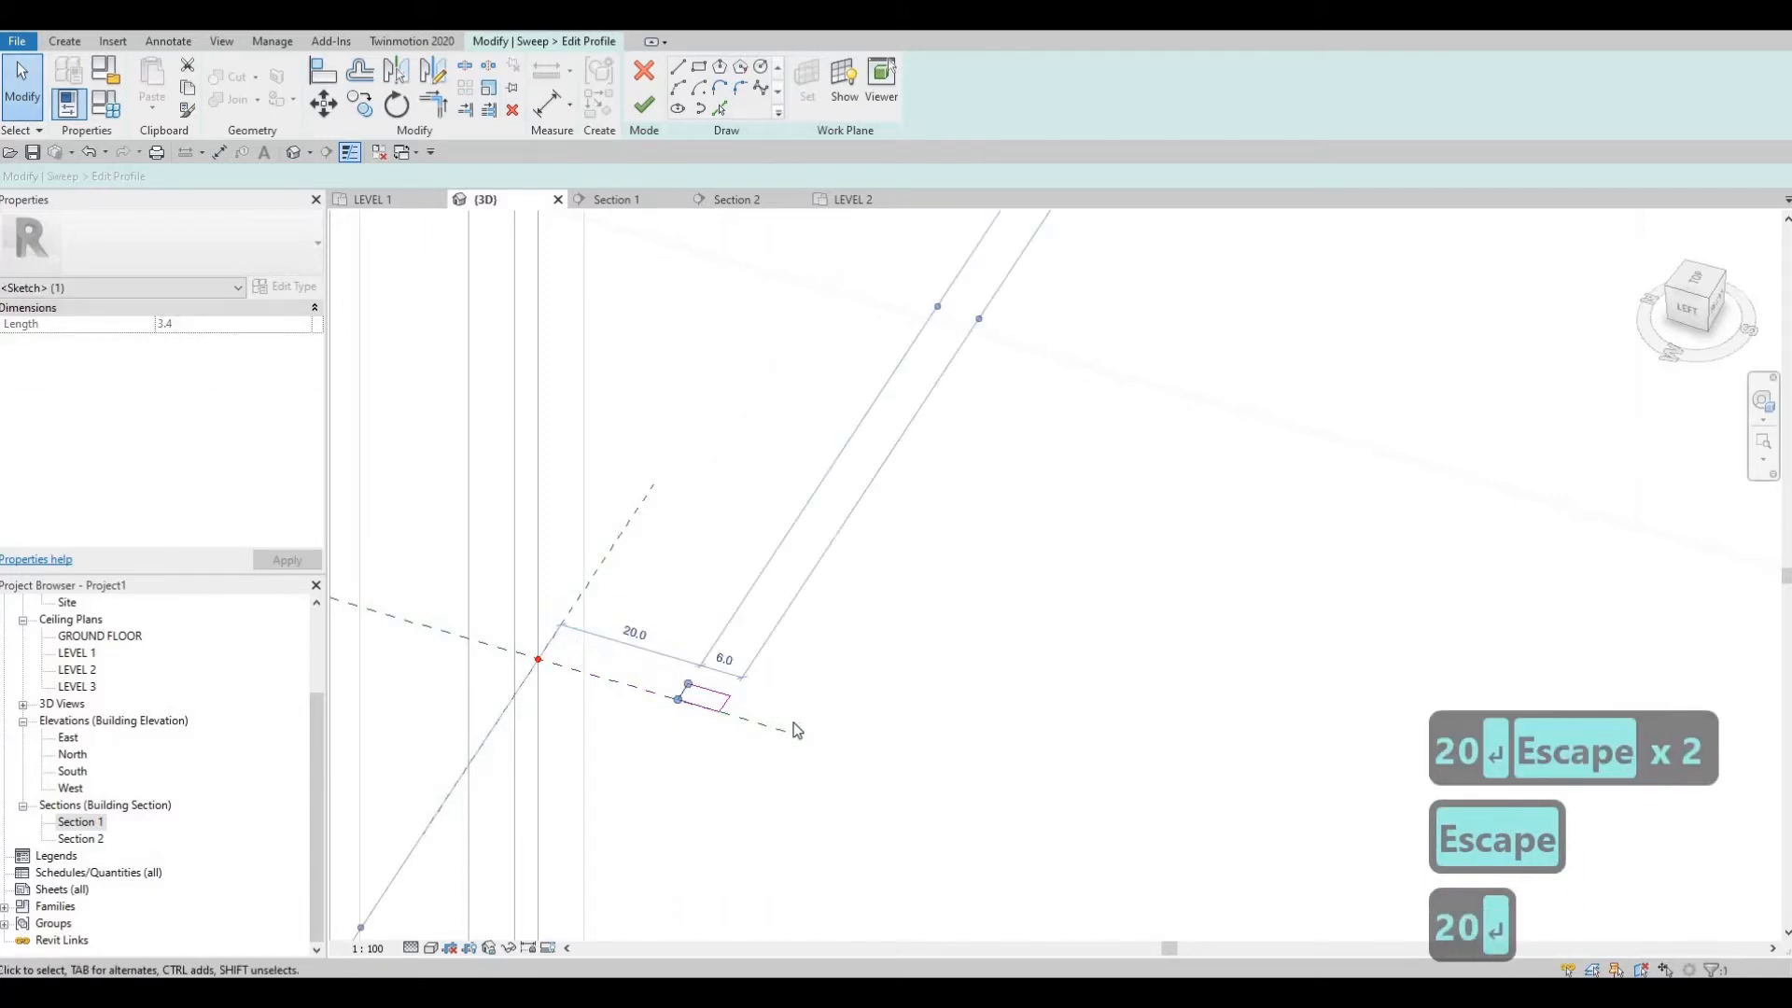
pyautogui.press('Escape')
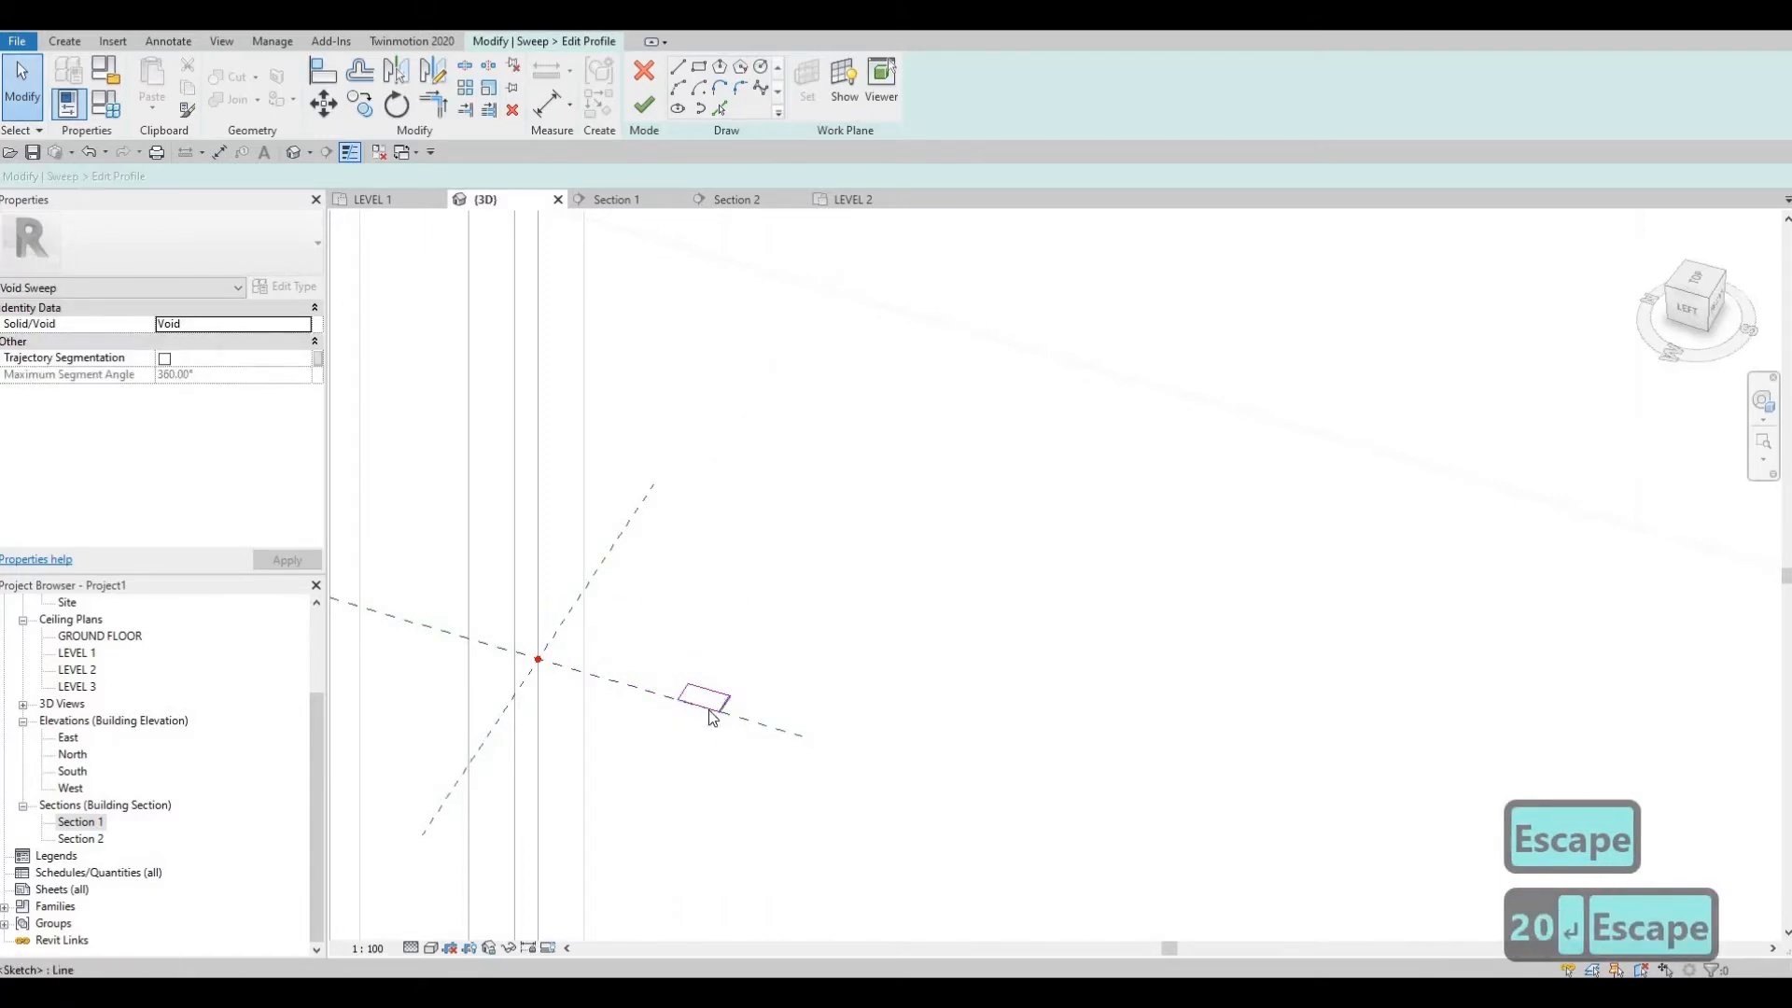
# Step: Restore the shortened profile rectangle's length to 20 mm by moving its far short edge outward
pyautogui.click(722, 708)
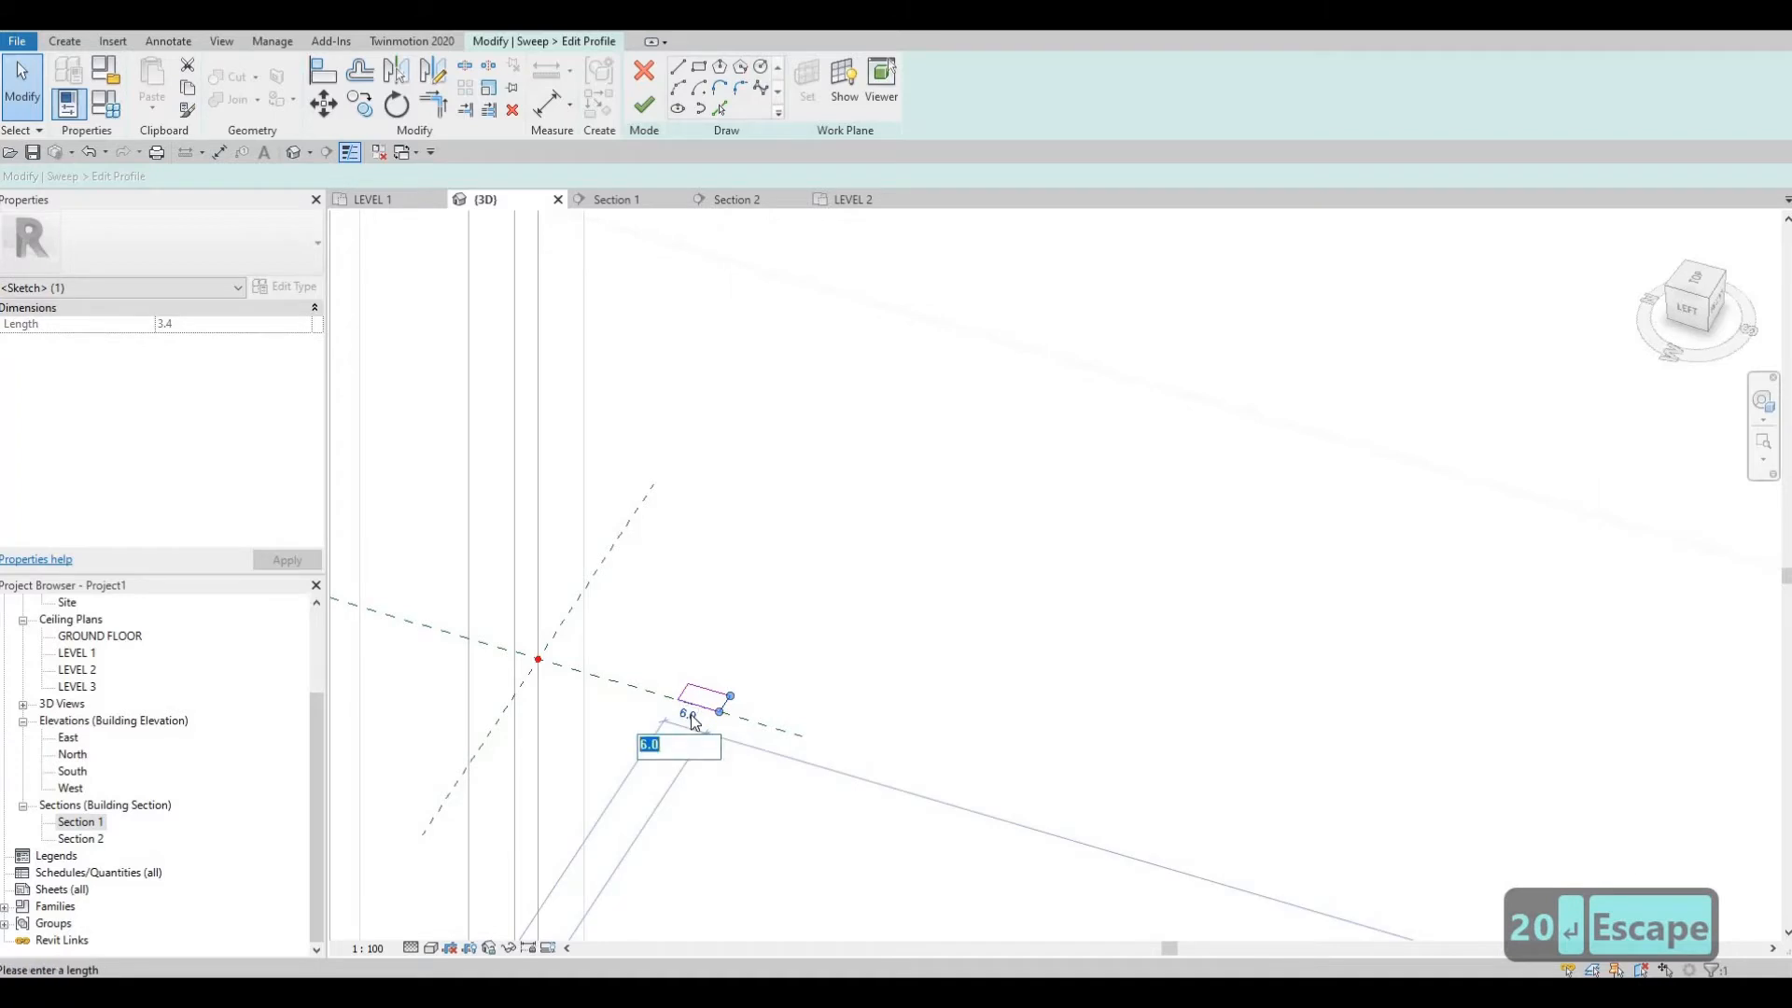
pyautogui.write('20')
pyautogui.press('Return')
pyautogui.press('Escape')
pyautogui.press('Escape')
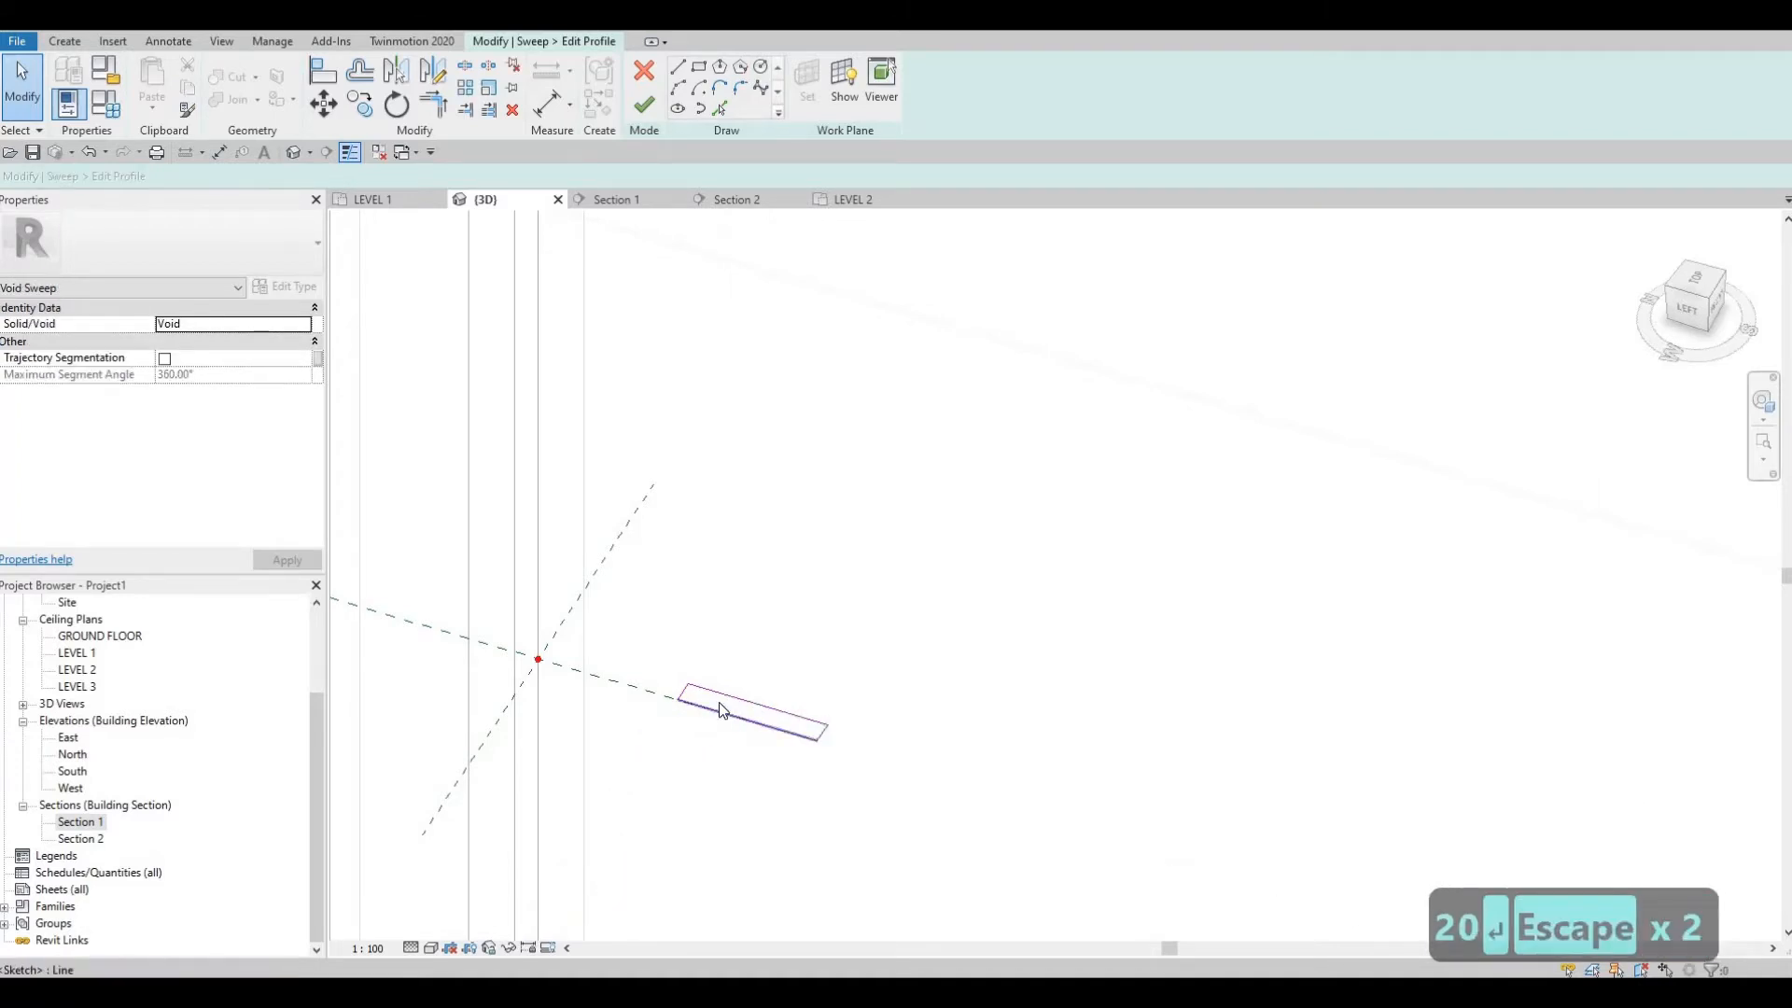
# Step: Set the profile rectangle's width to 10 mm using its long edge away from the reference line
pyautogui.click(721, 706)
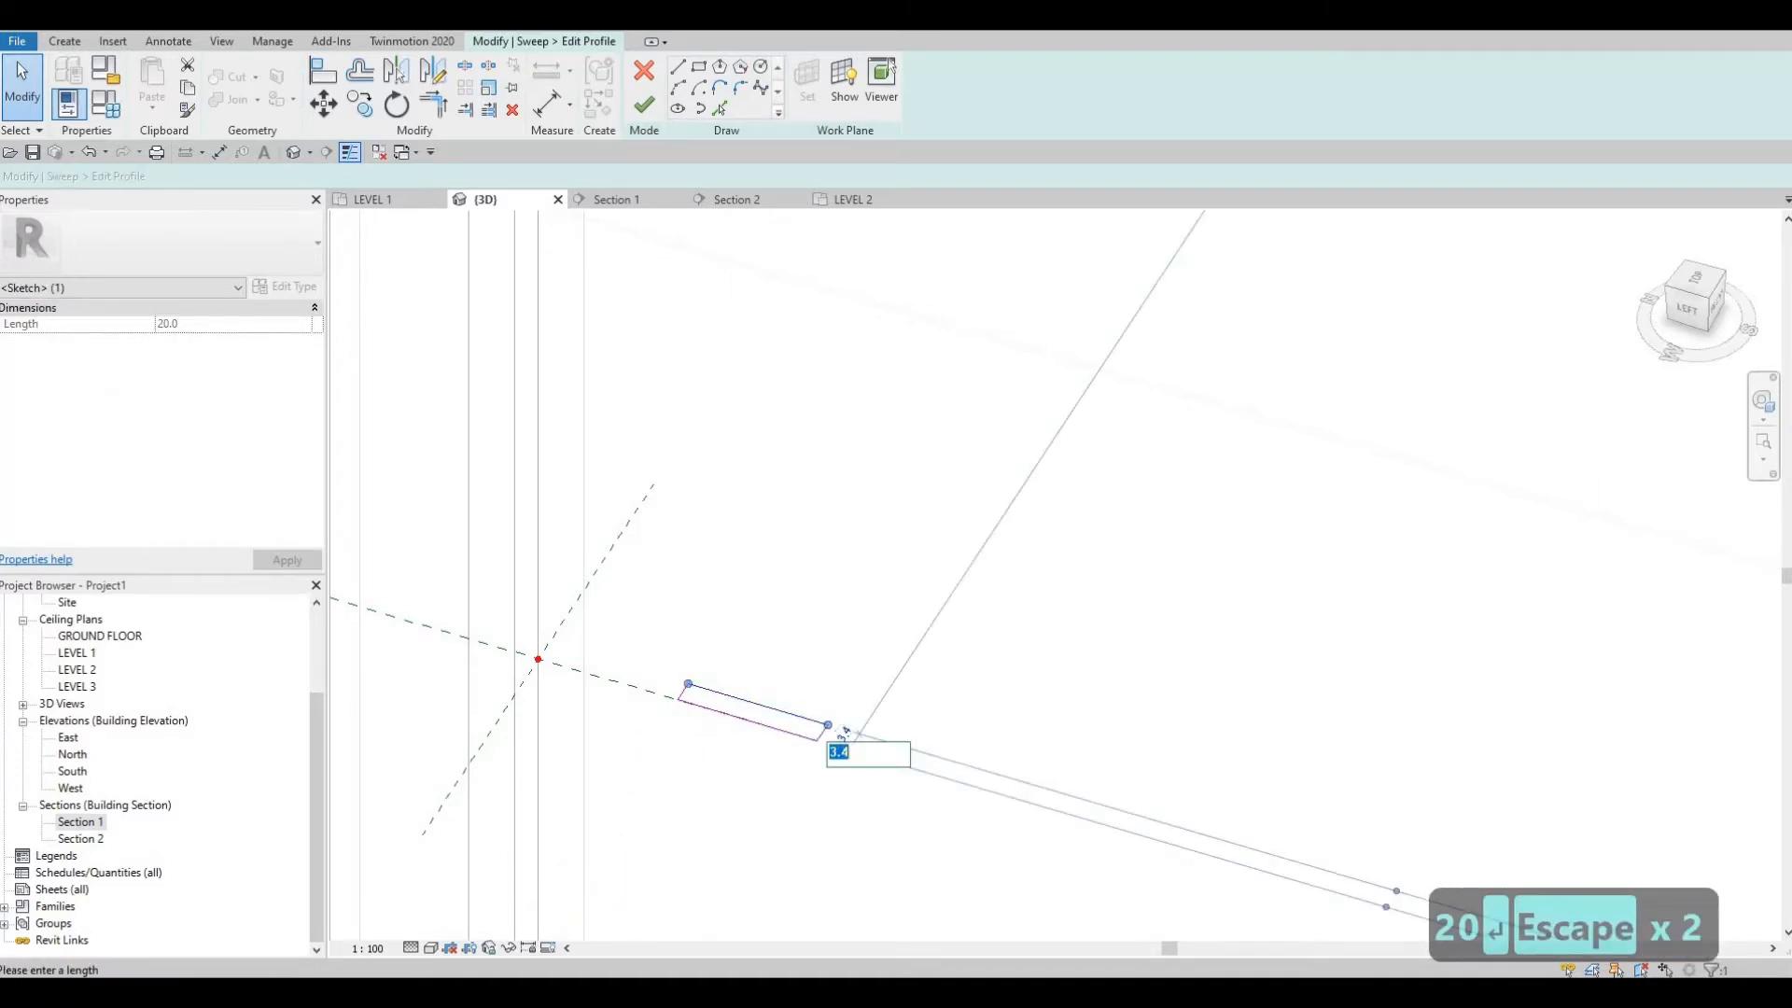
pyautogui.write('10')
pyautogui.press('Return')
pyautogui.scroll(-5, 836, 728)
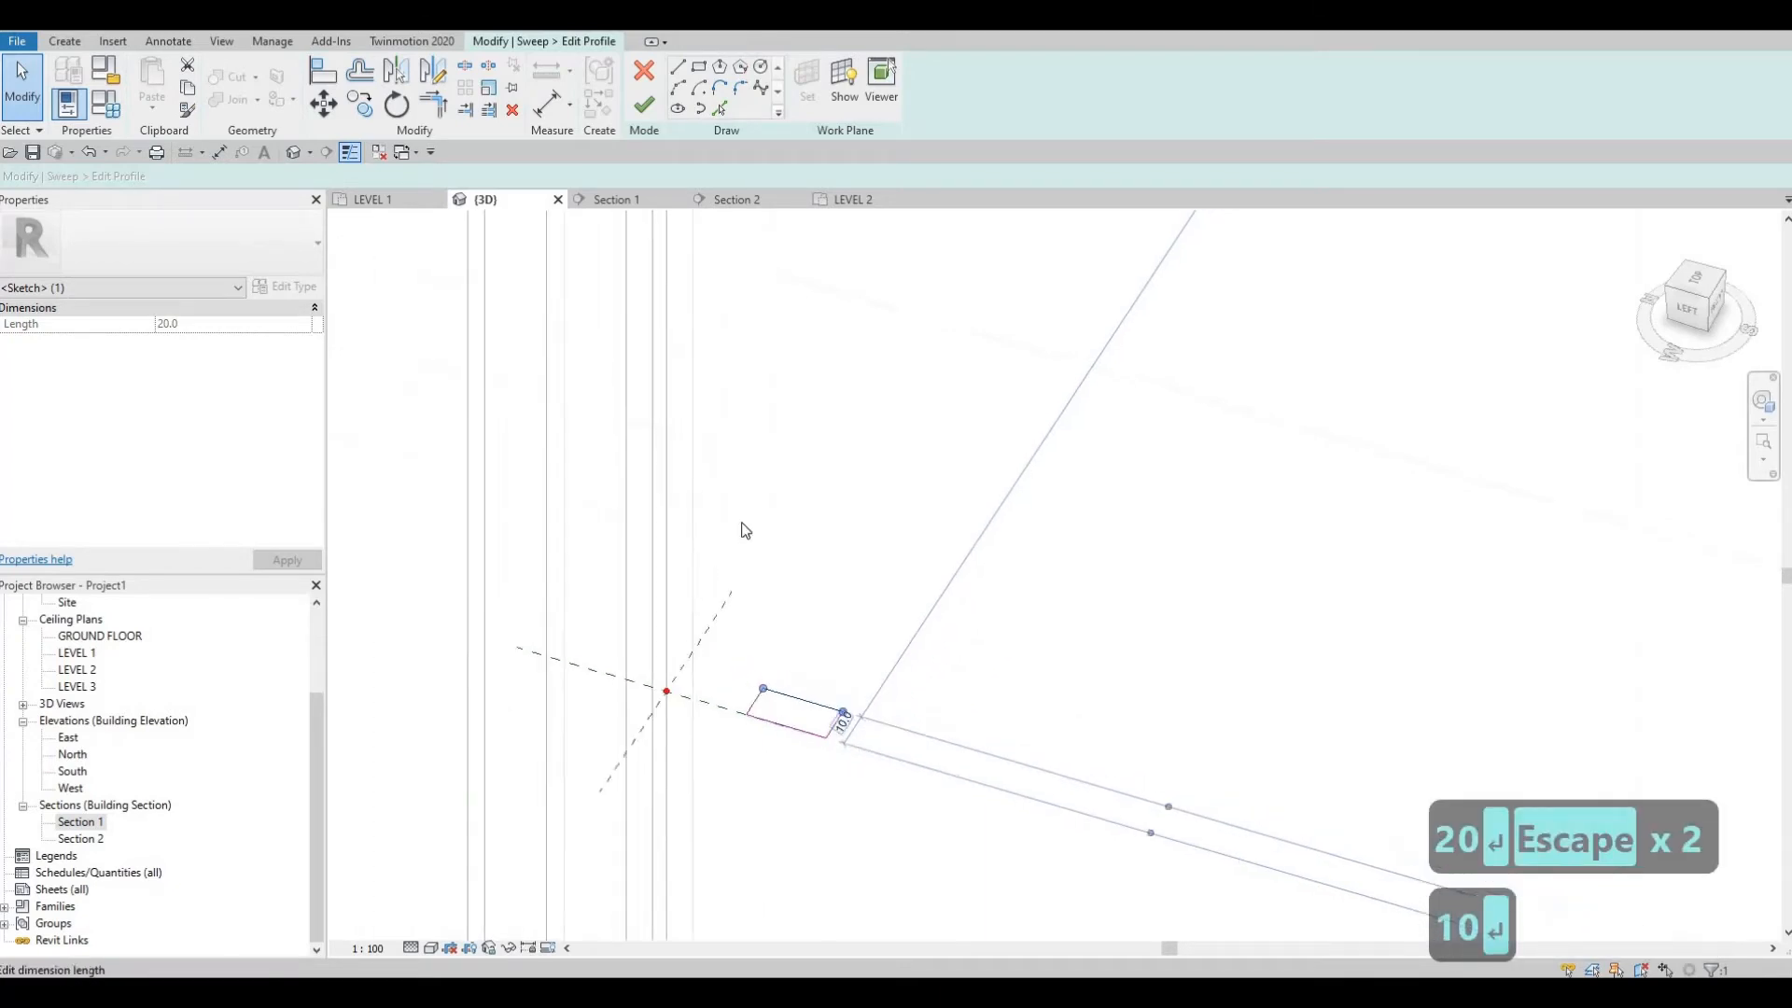
# Step: Finish the profile sketch and complete the void sweep on the second door panel
pyautogui.click(644, 103)
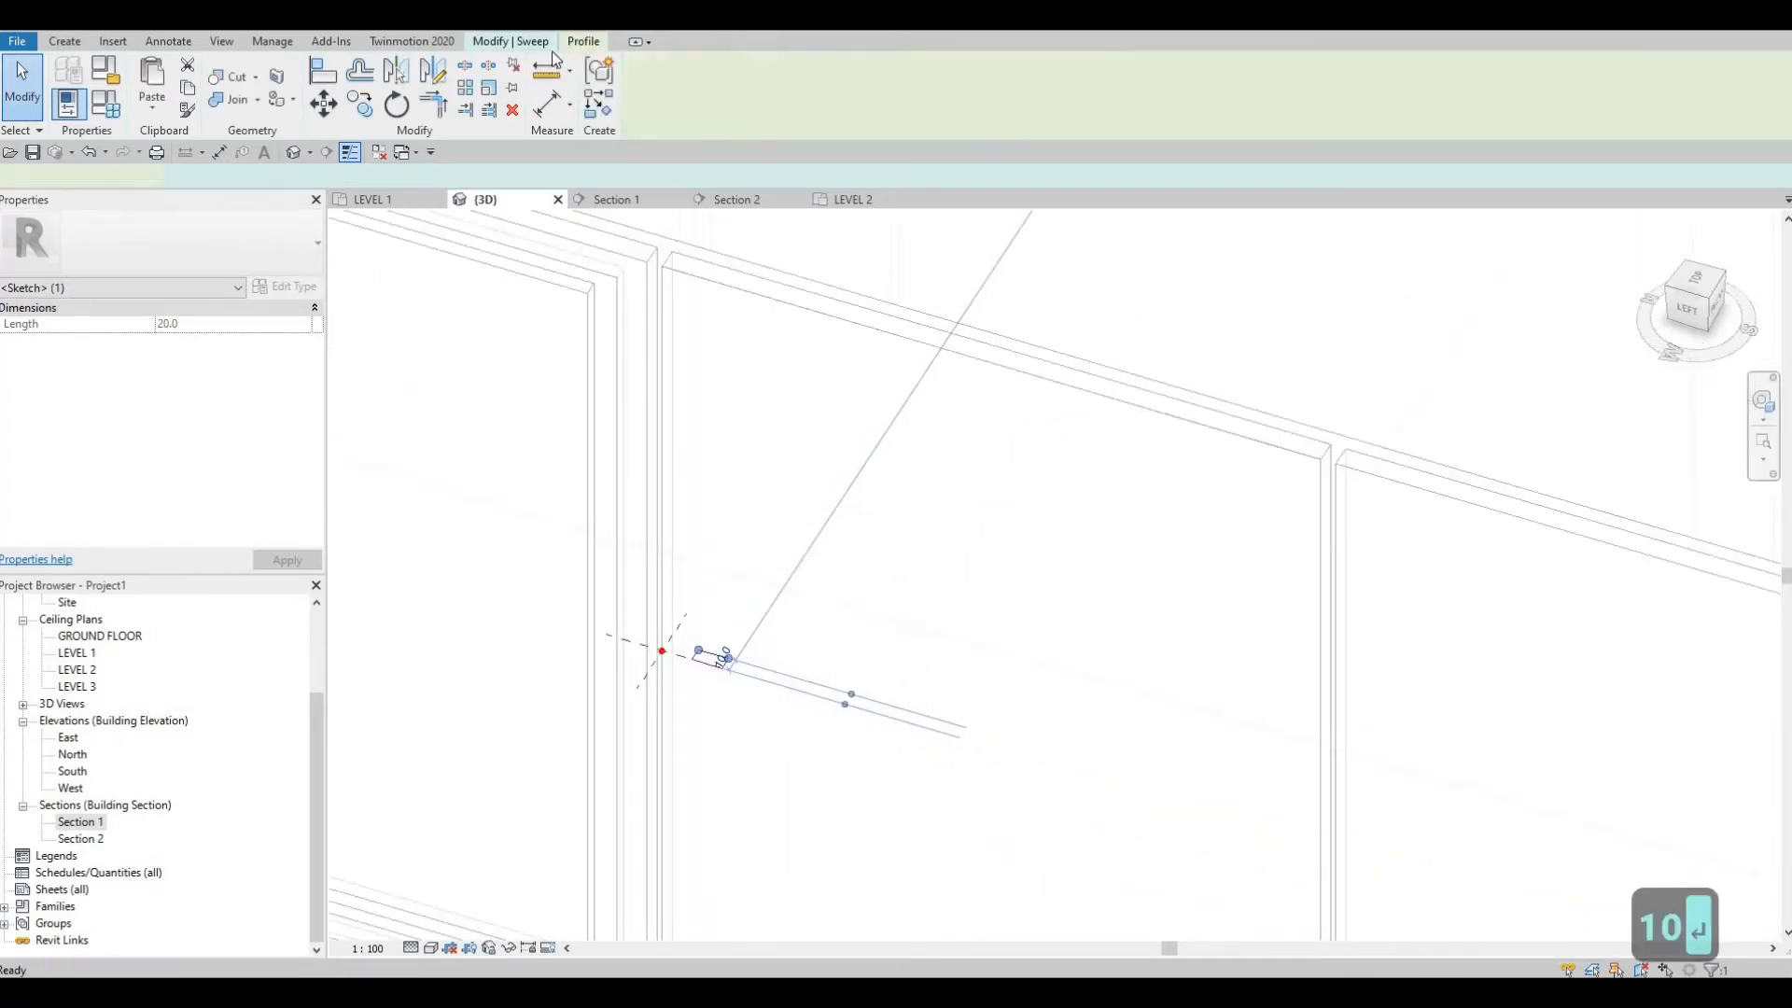
pyautogui.click(517, 41)
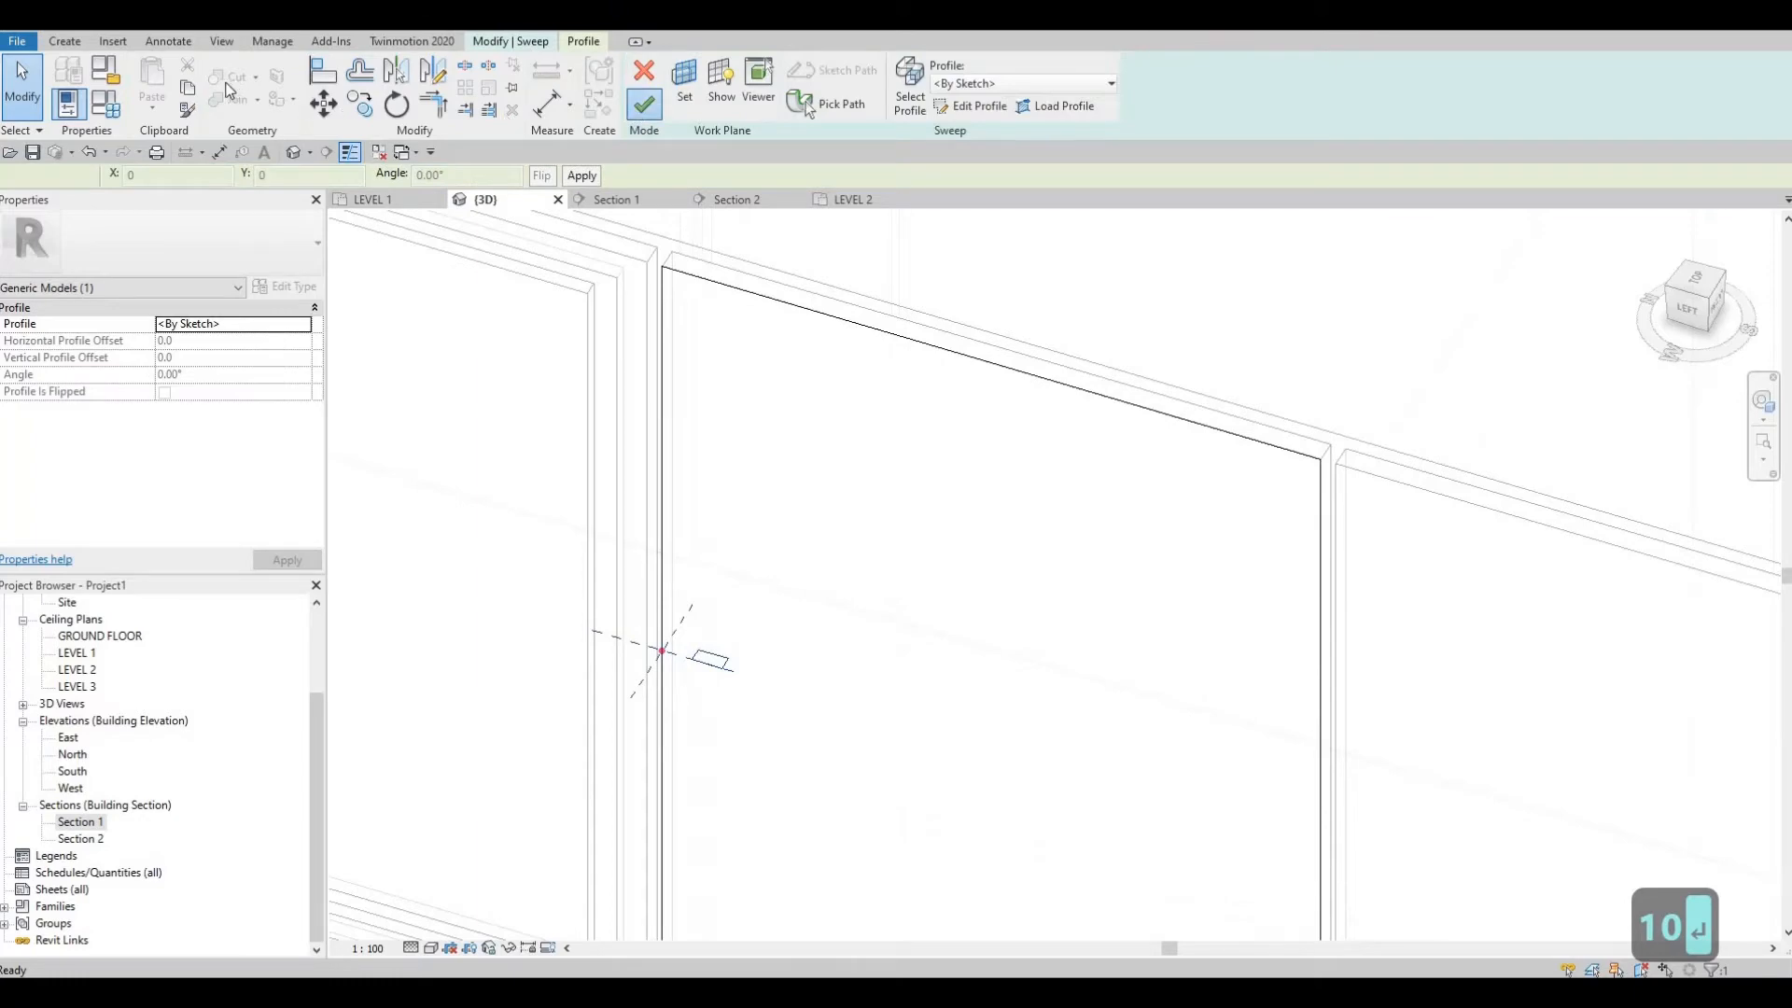
pyautogui.click(883, 430)
pyautogui.moveTo(904, 412); pyautogui.dragTo(328, 51, button='middle')
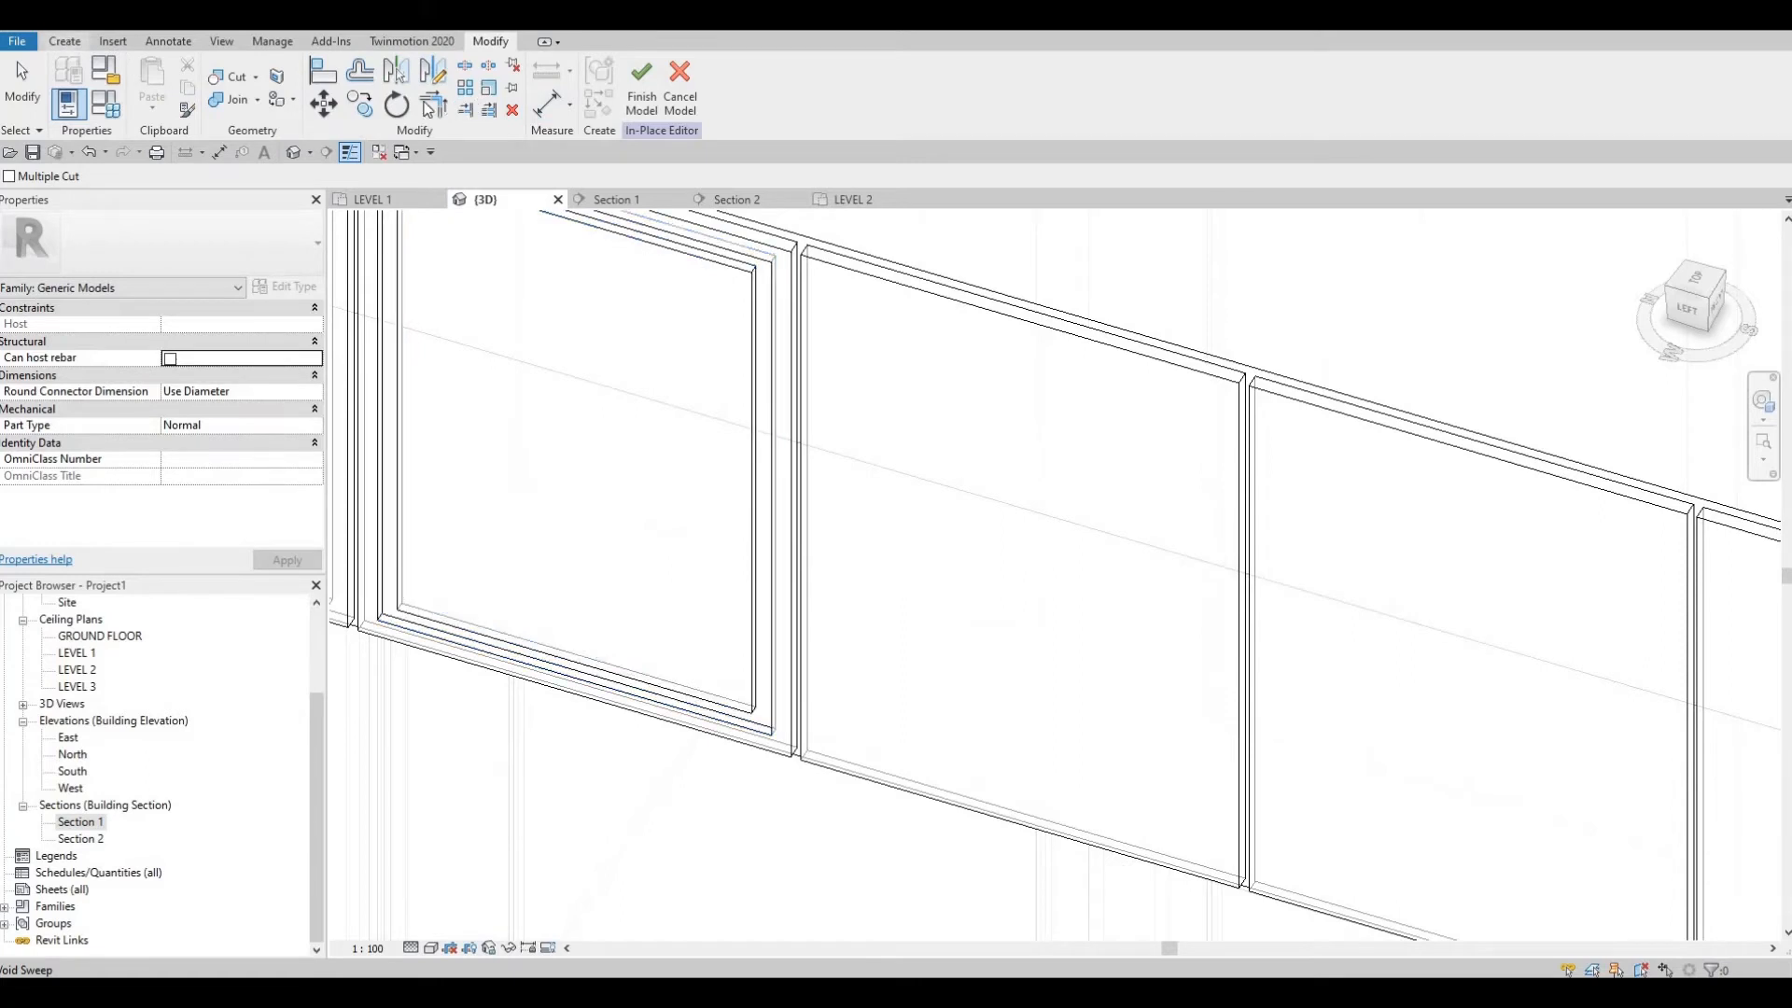
# Step: Start a void sweep on the third door panel and pick its top and right front edges as the path
pyautogui.click(64, 41)
pyautogui.click(359, 89)
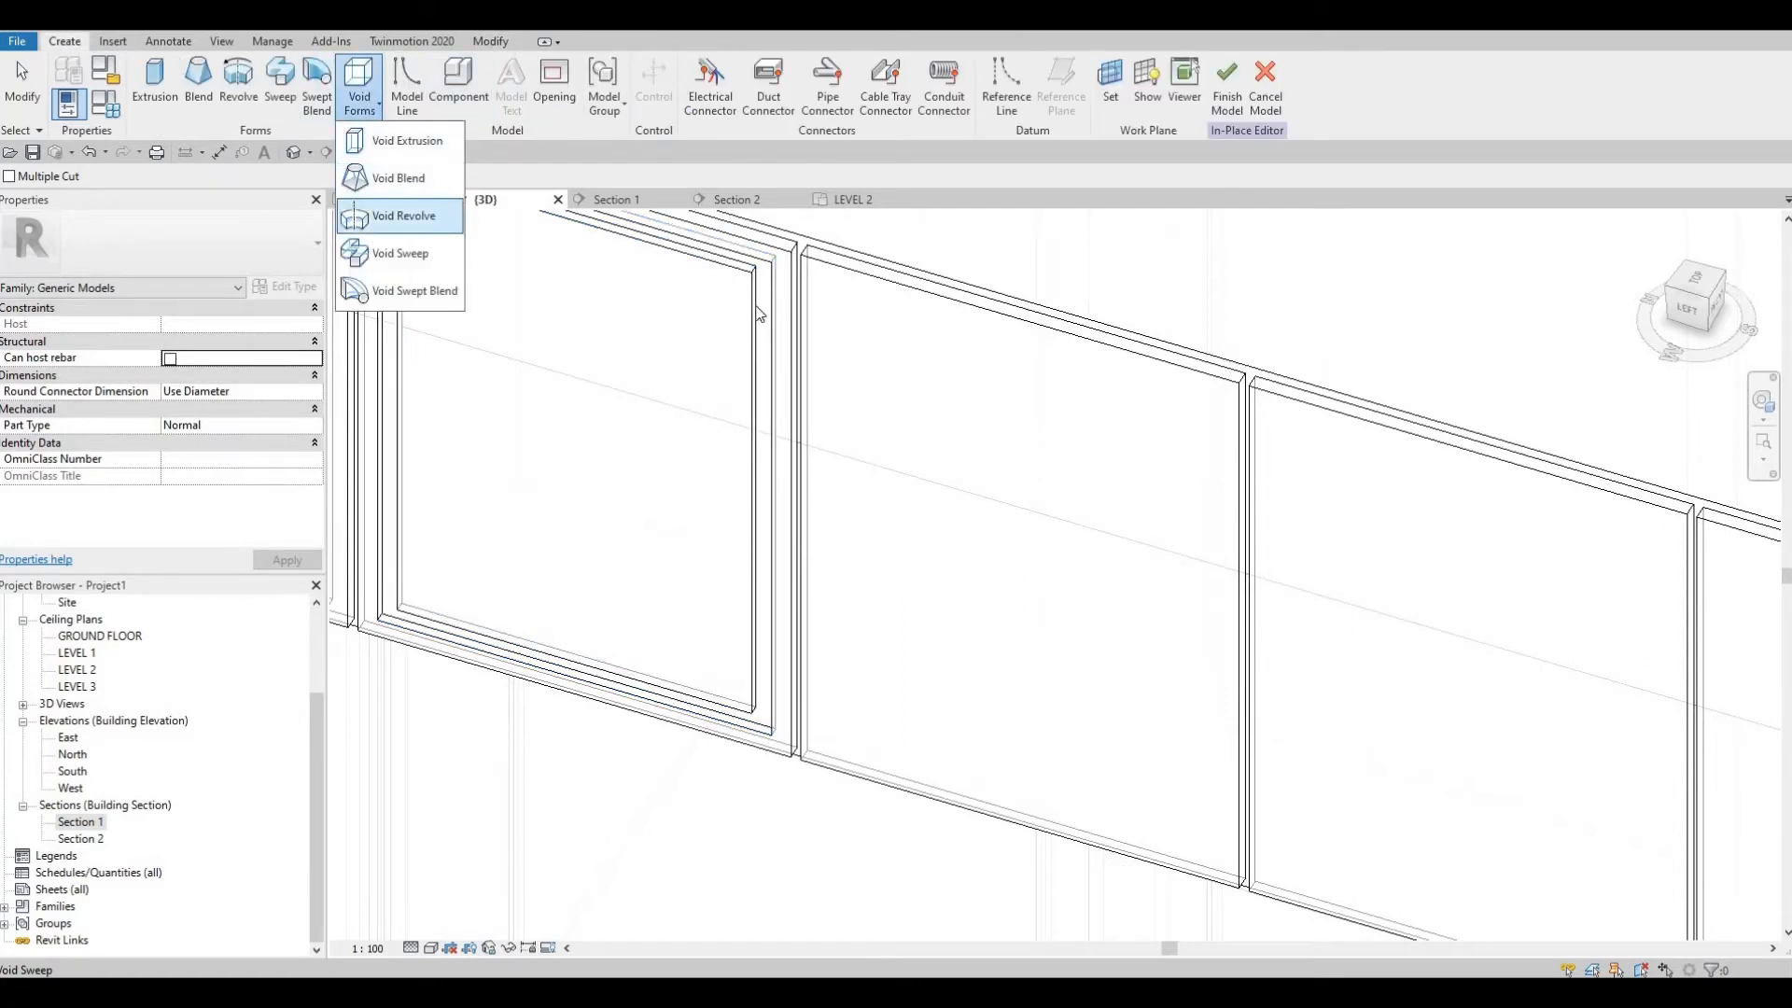
pyautogui.click(397, 252)
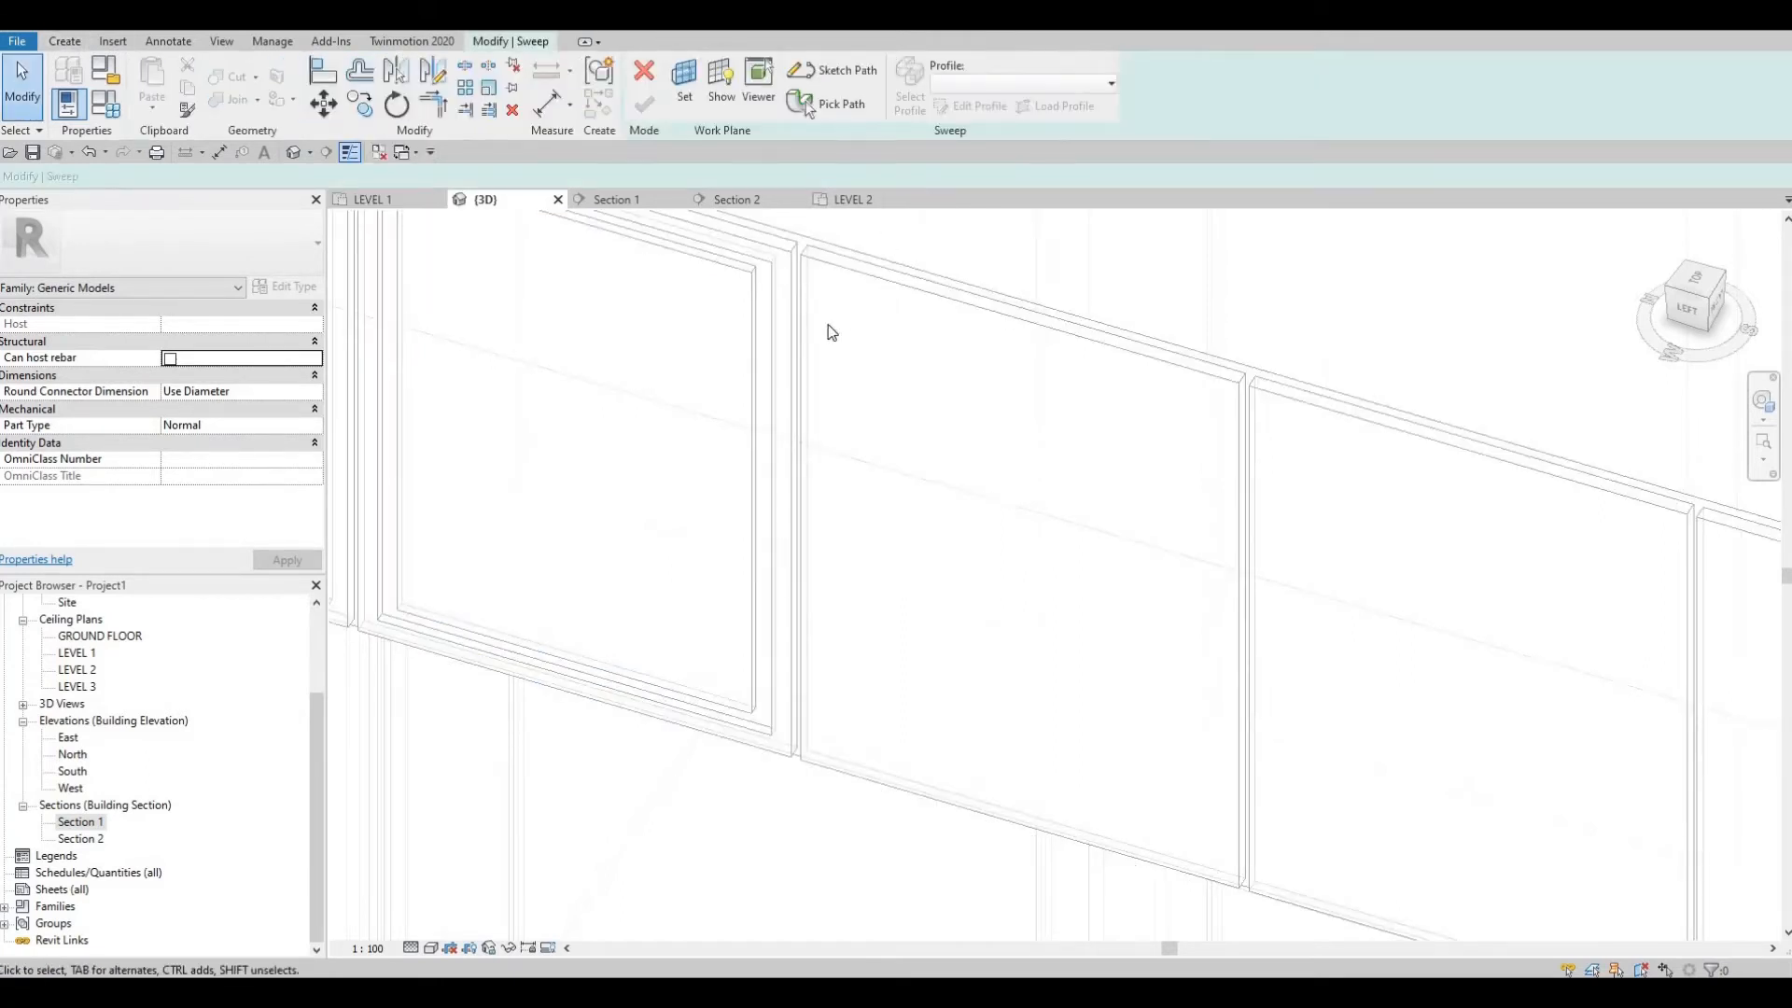
pyautogui.click(826, 103)
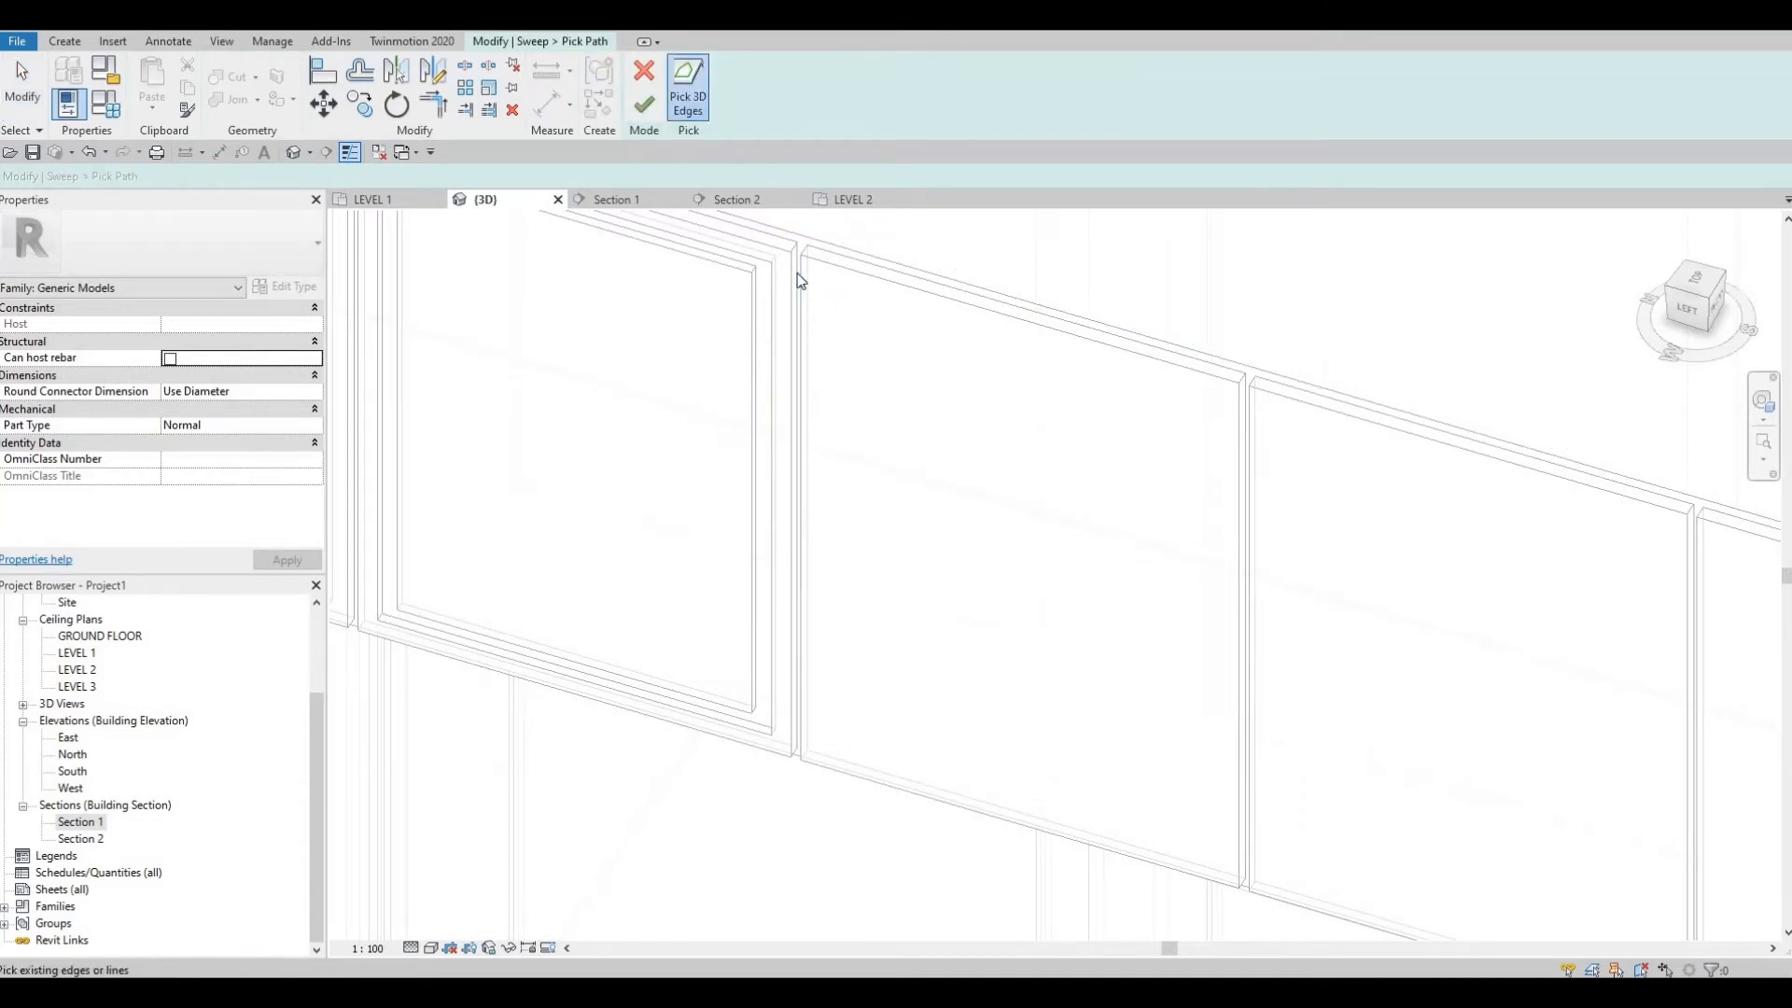
pyautogui.scroll(2, 970, 279)
pyautogui.click(1510, 425)
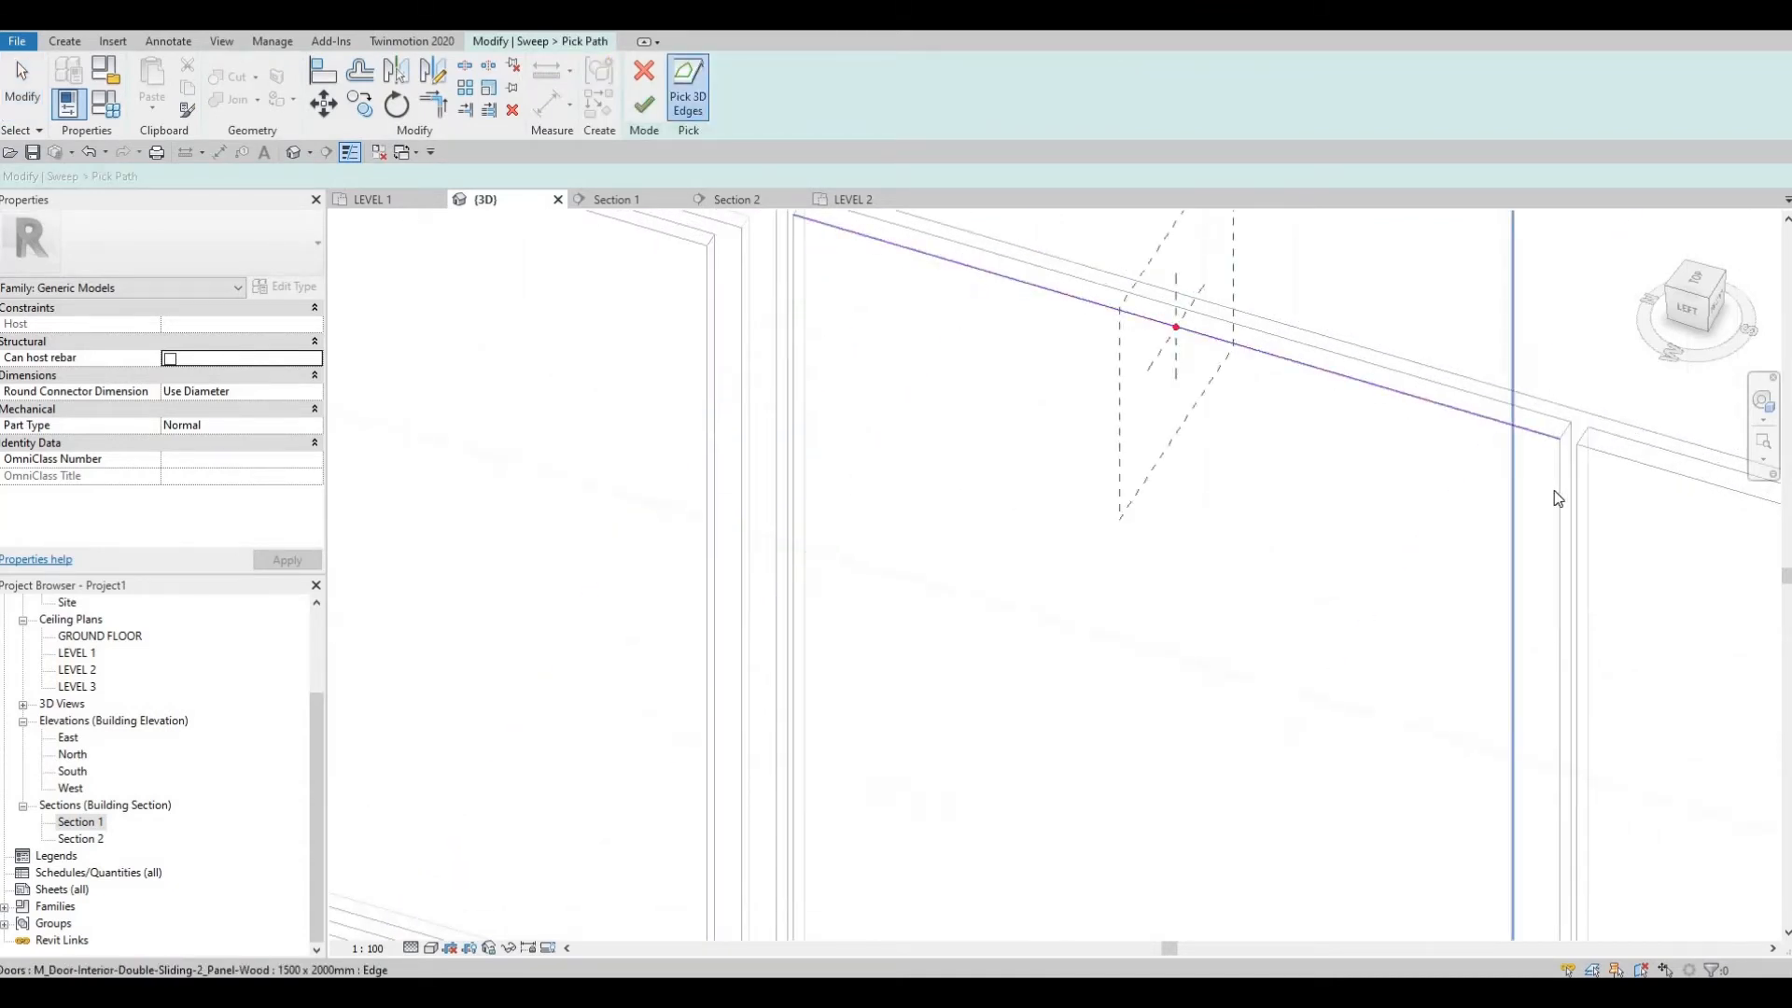
pyautogui.click(1559, 513)
# Step: Pick the long continuous cabinet edge beneath the third panel as a path line, and delete that line
pyautogui.moveTo(1282, 662); pyautogui.dragTo(1264, 452, button='middle')
pyautogui.scroll(-3, 1212, 614)
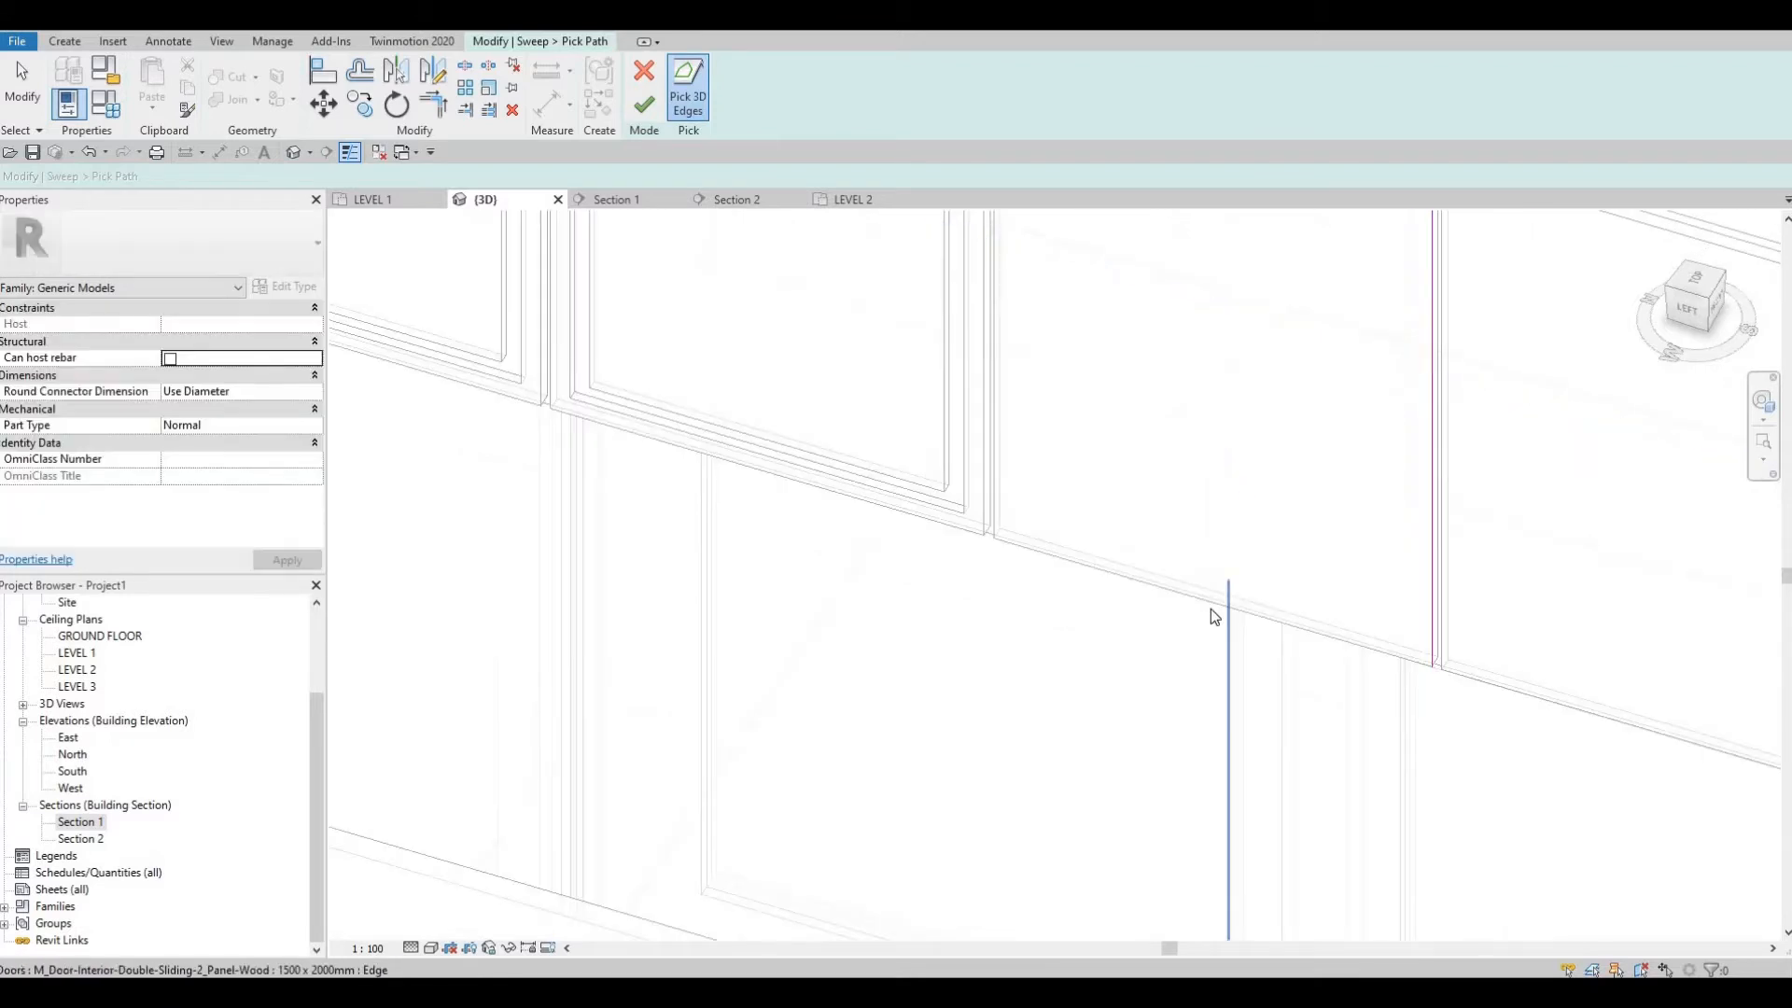
pyautogui.click(1174, 602)
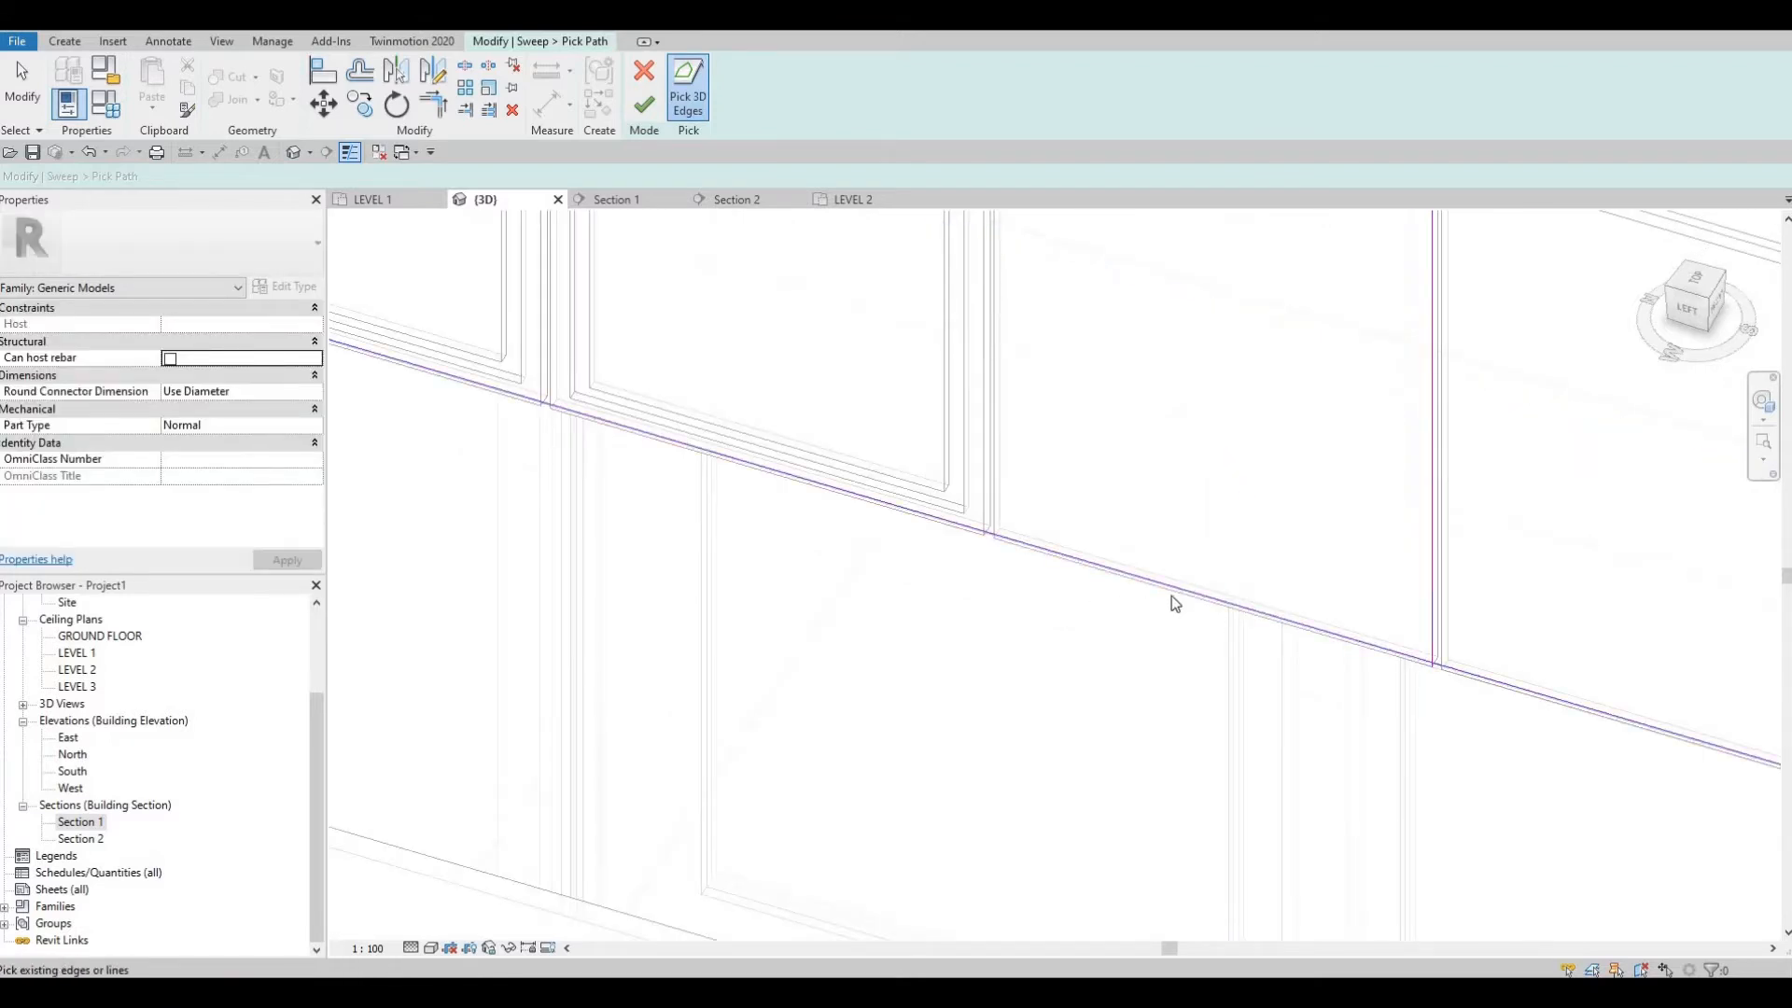
pyautogui.press('Escape')
pyautogui.press('Escape')
pyautogui.click(1183, 589)
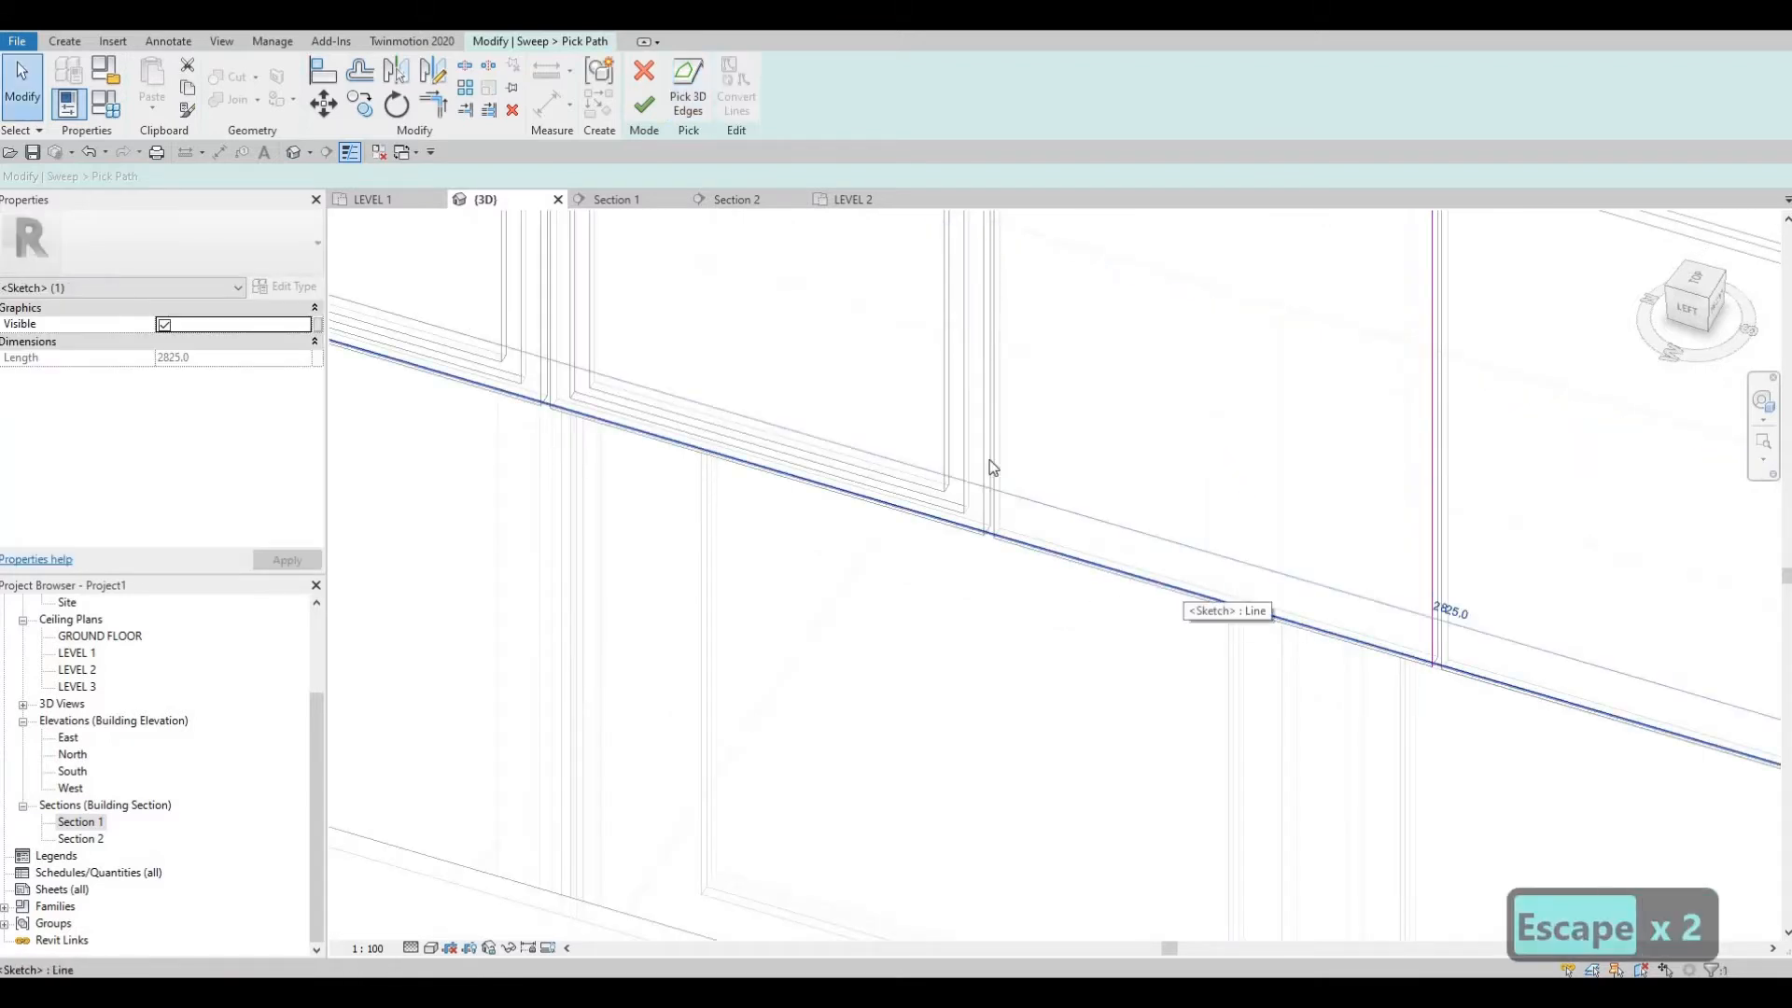
pyautogui.press('Delete')
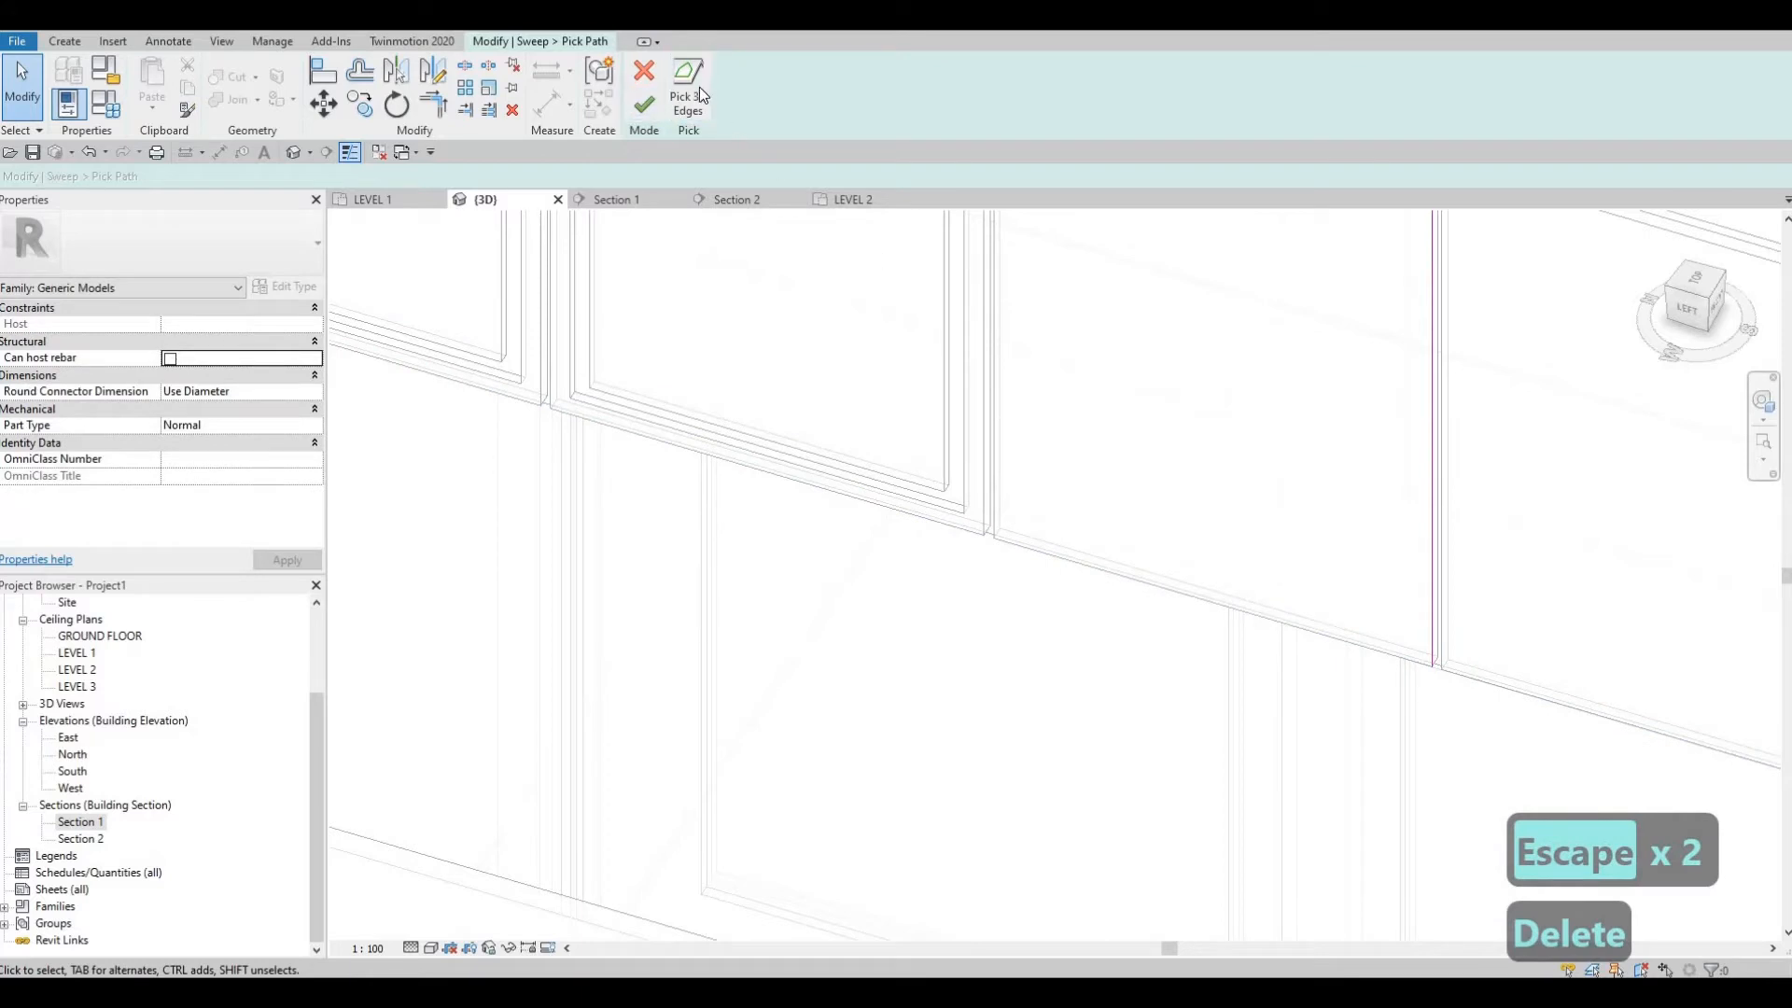
# Step: Add the third panel's bottom and left front edges to close the sweep path, and finish the path
pyautogui.click(693, 97)
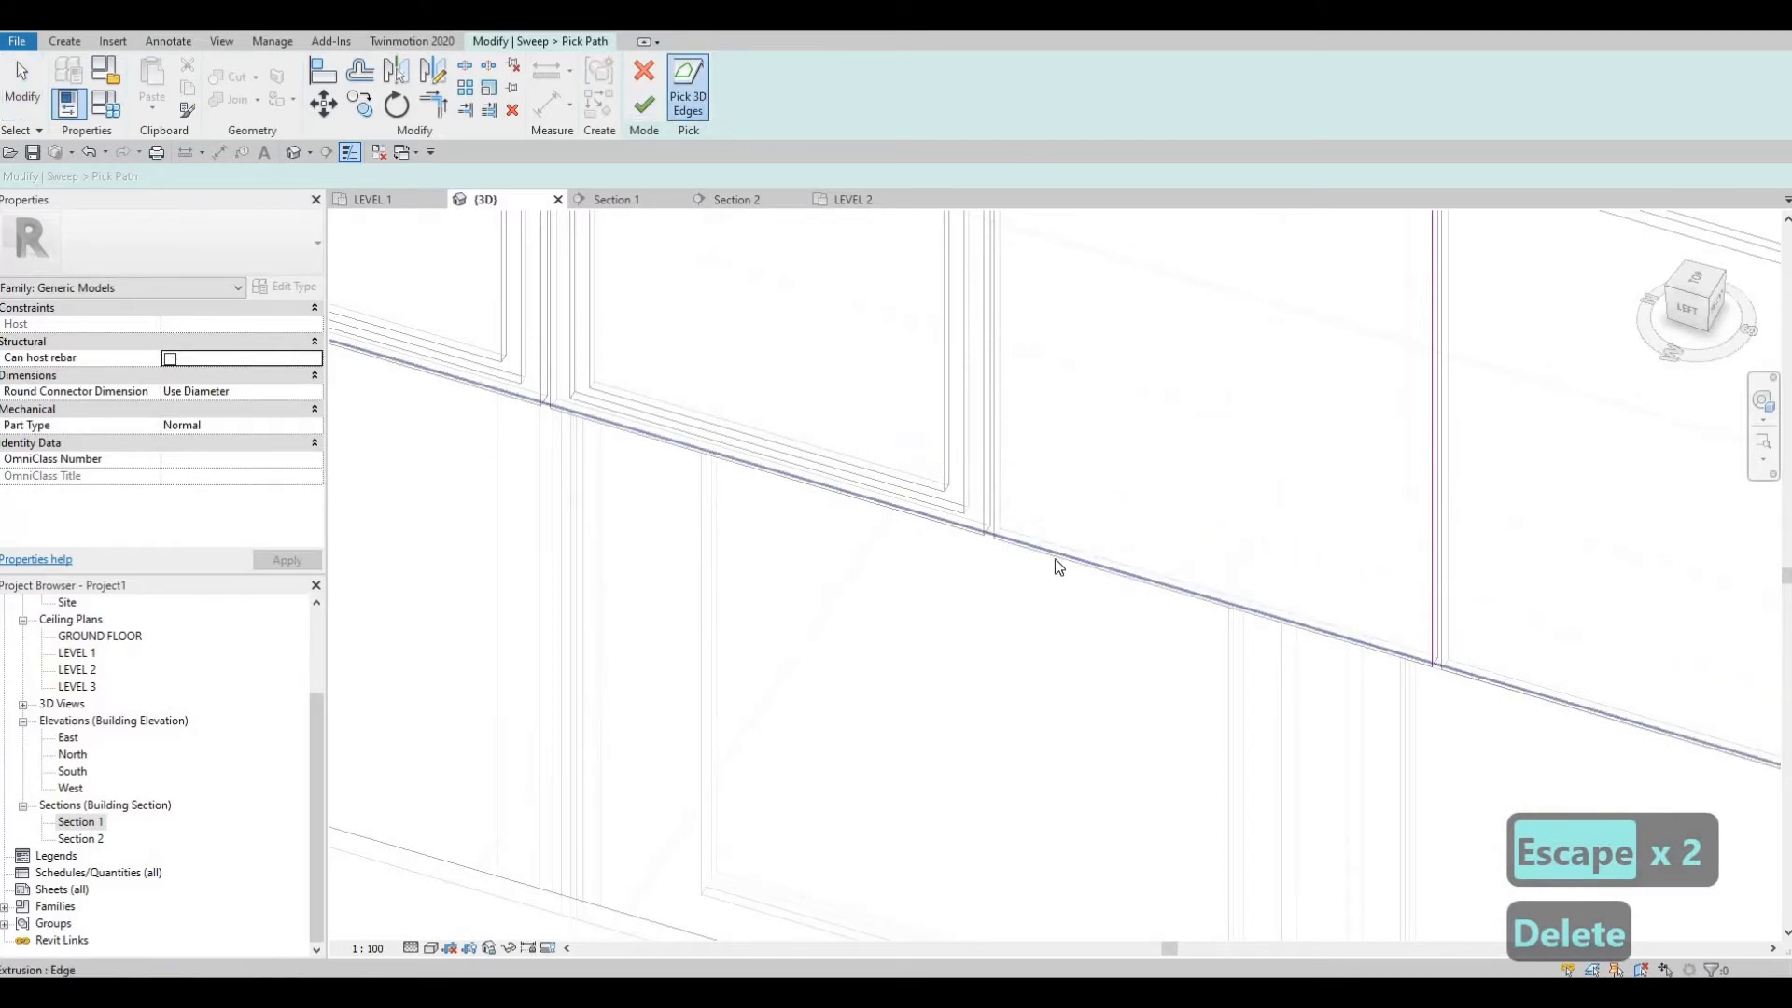
pyautogui.click(993, 523)
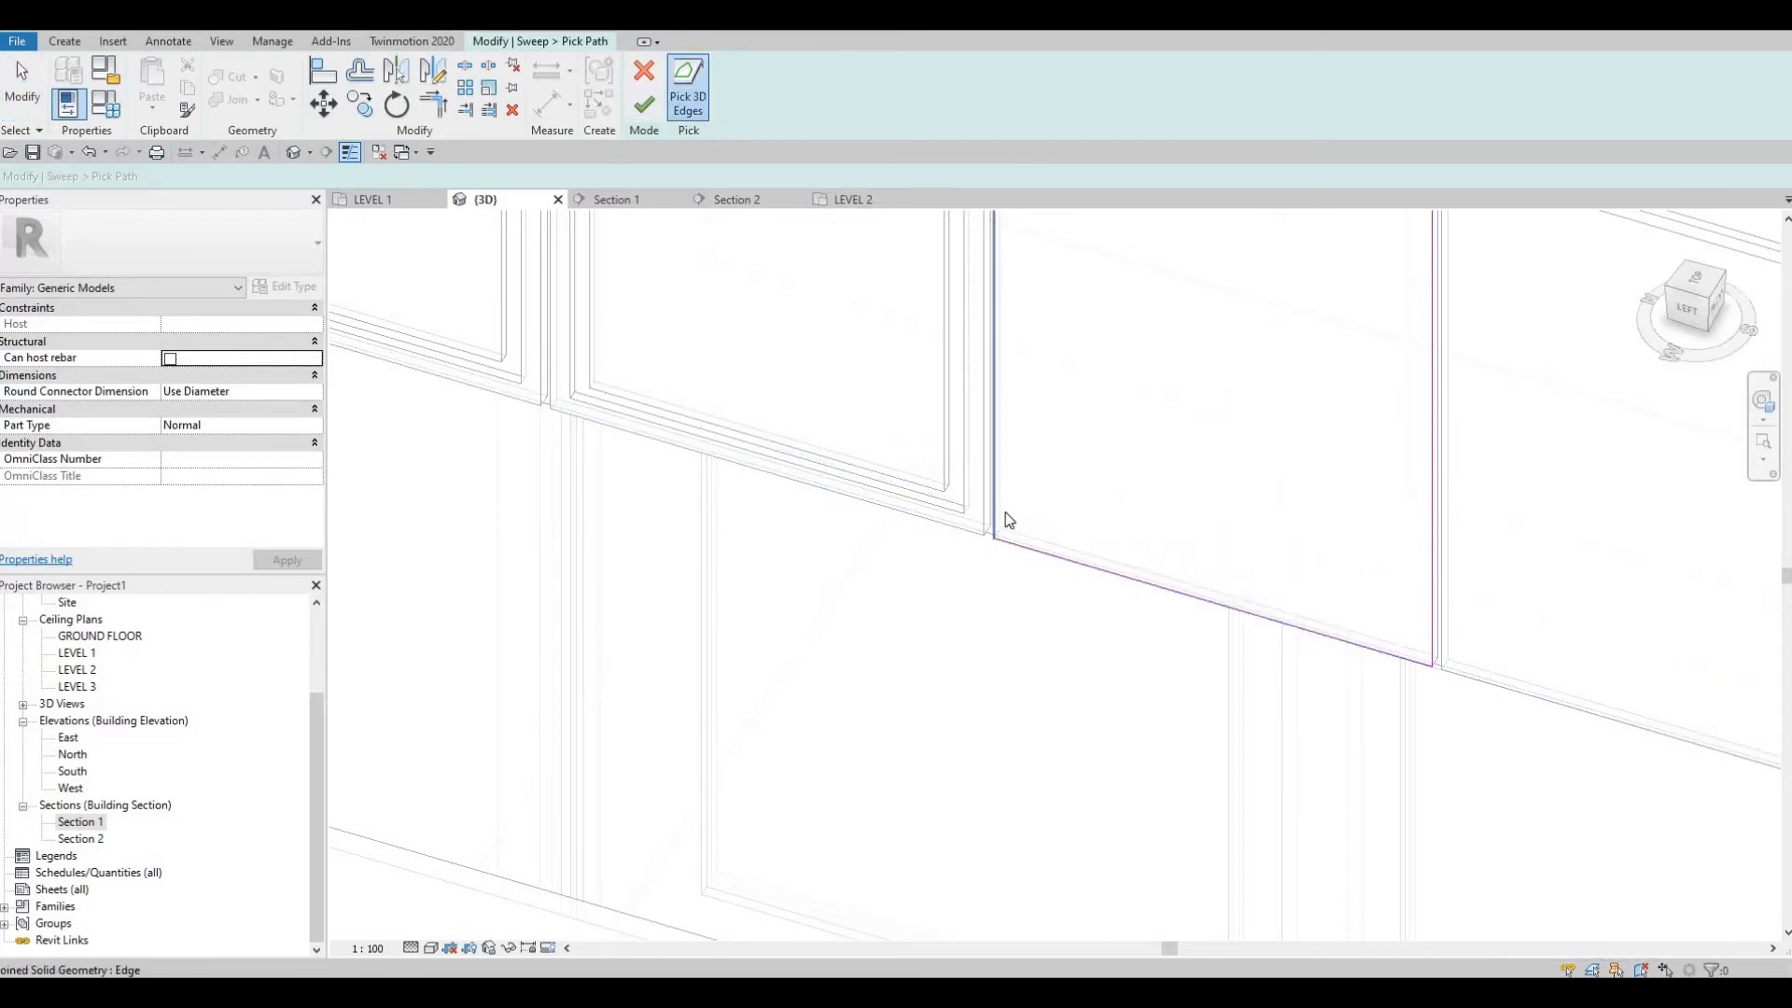
pyautogui.scroll(3, 983, 542)
pyautogui.click(985, 527)
pyautogui.scroll(-2, 1105, 559)
pyautogui.moveTo(1105, 559); pyautogui.dragTo(982, 600, button='middle')
pyautogui.scroll(-2, 989, 588)
pyautogui.moveTo(1080, 270); pyautogui.dragTo(1034, 346, button='middle')
pyautogui.scroll(3, 1096, 361)
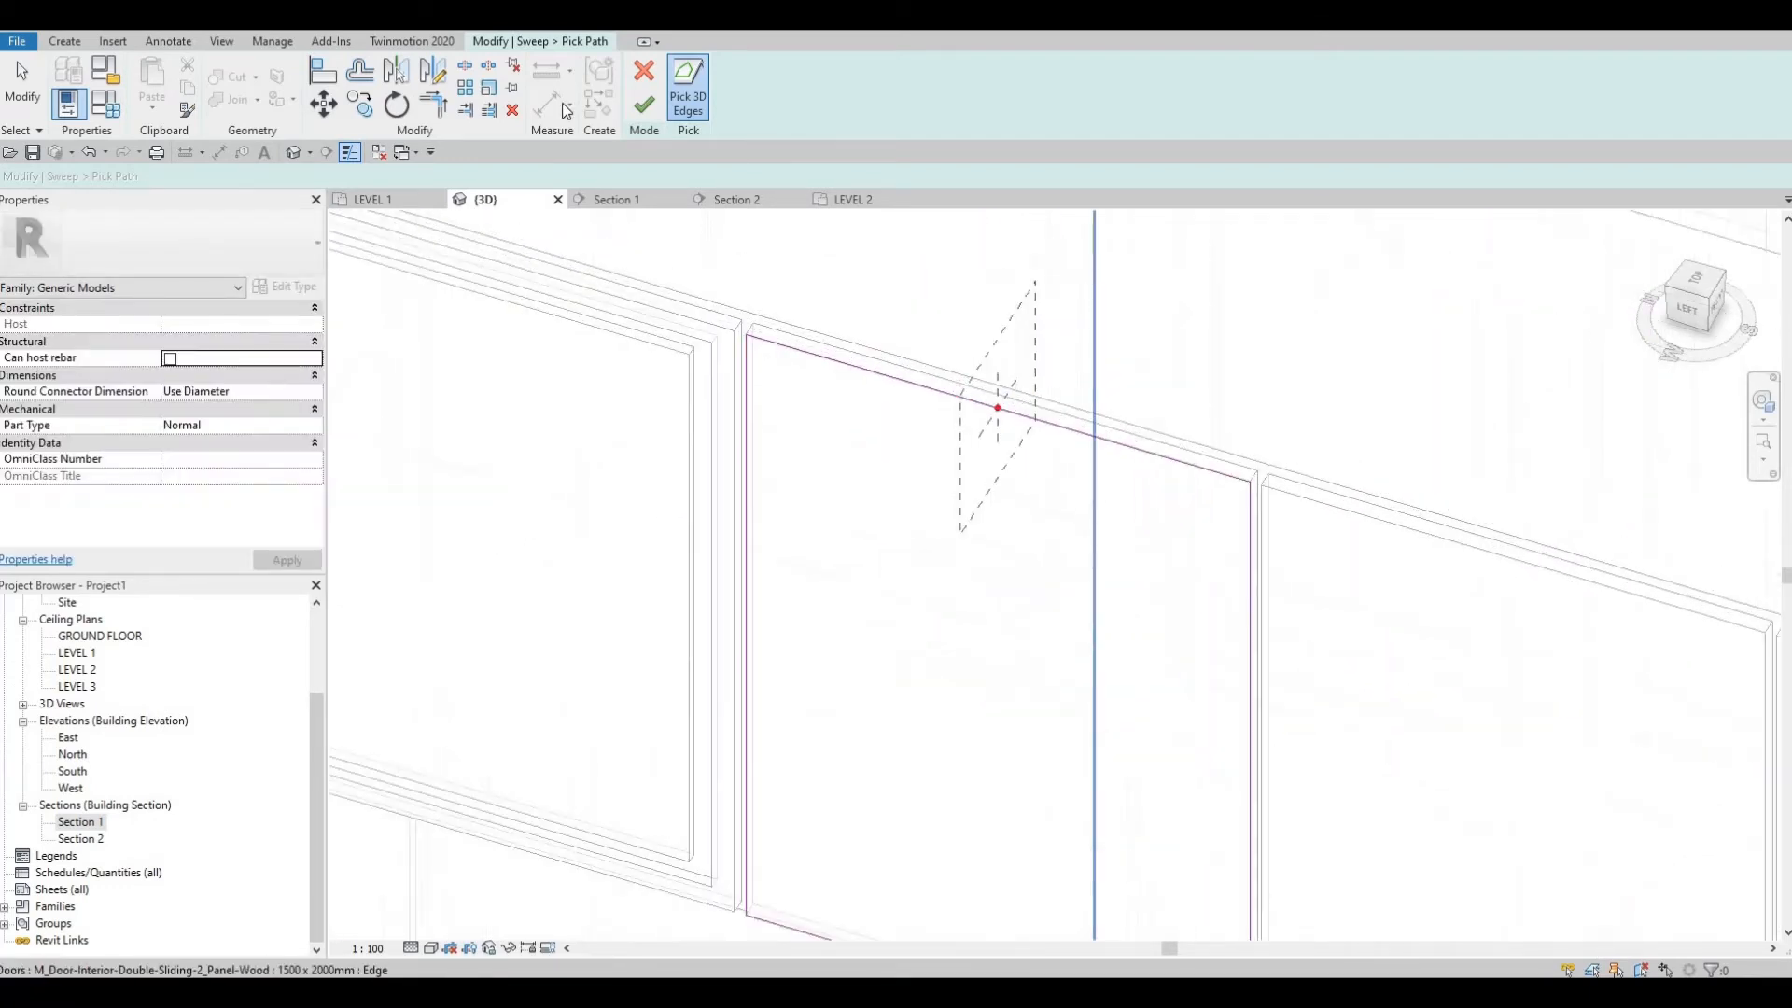
pyautogui.click(644, 104)
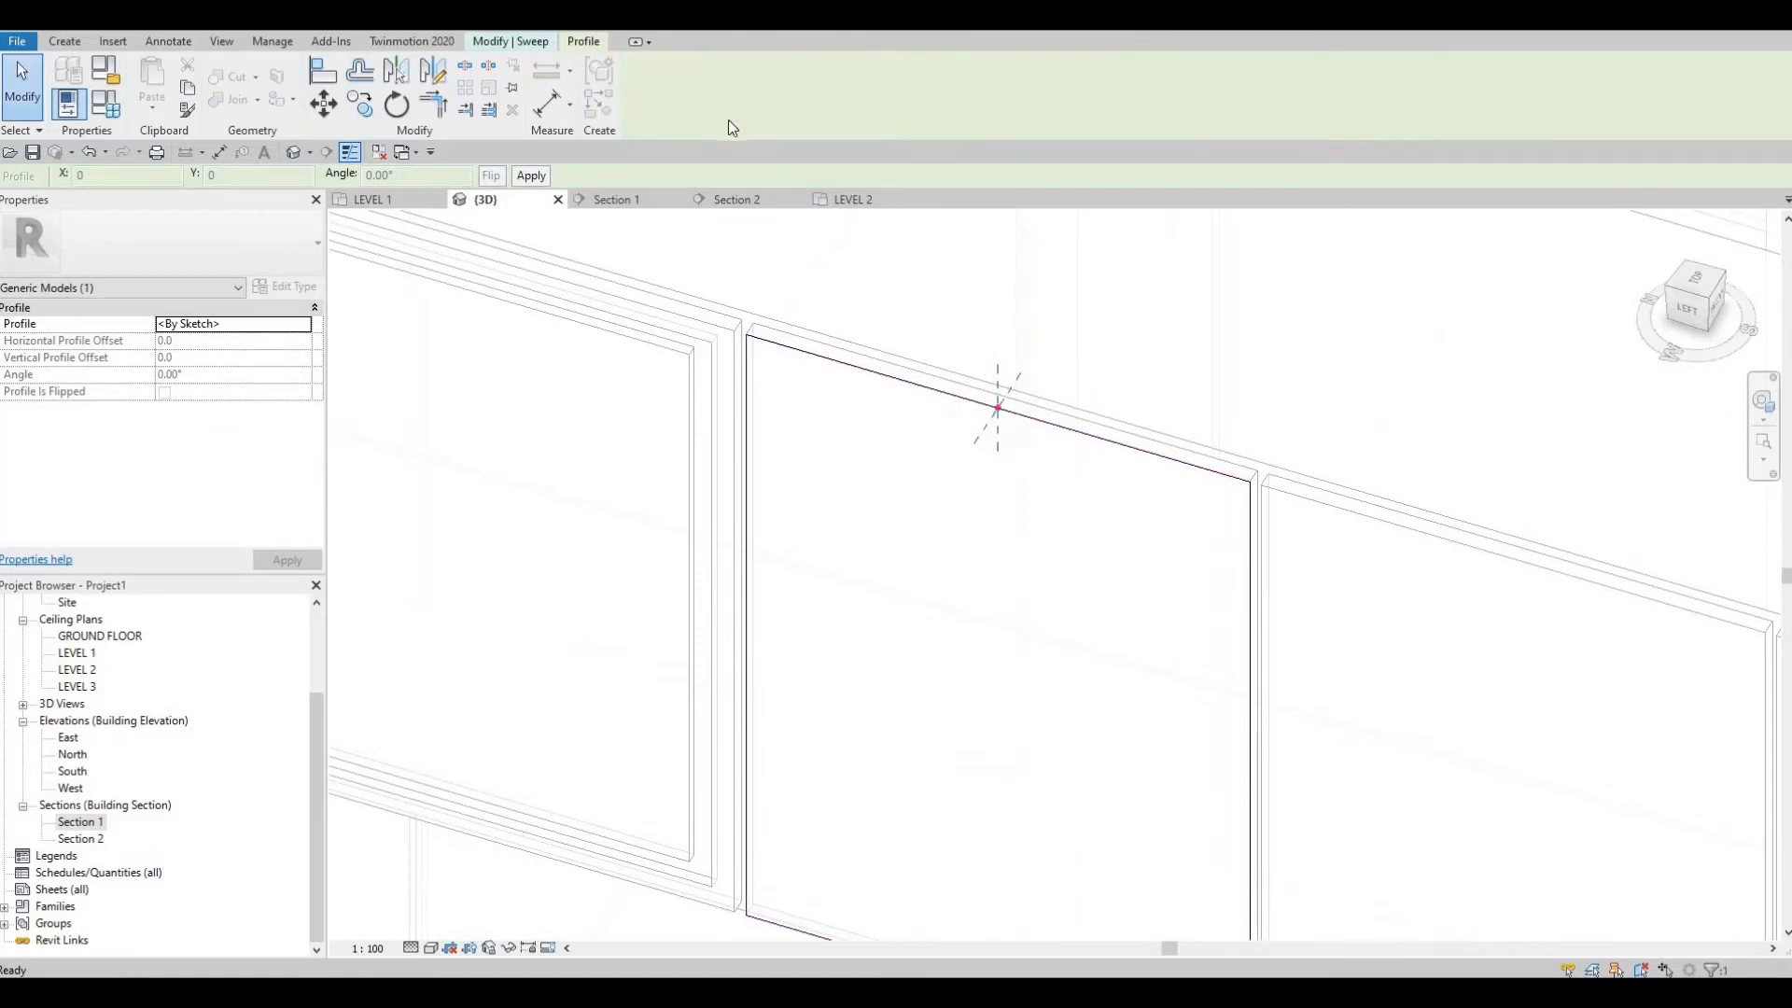
# Step: Edit the sweep's profile by sketching a rectangle about 55 by 25 mm along the vertical reference plane, below the panel's top edge
pyautogui.click(970, 105)
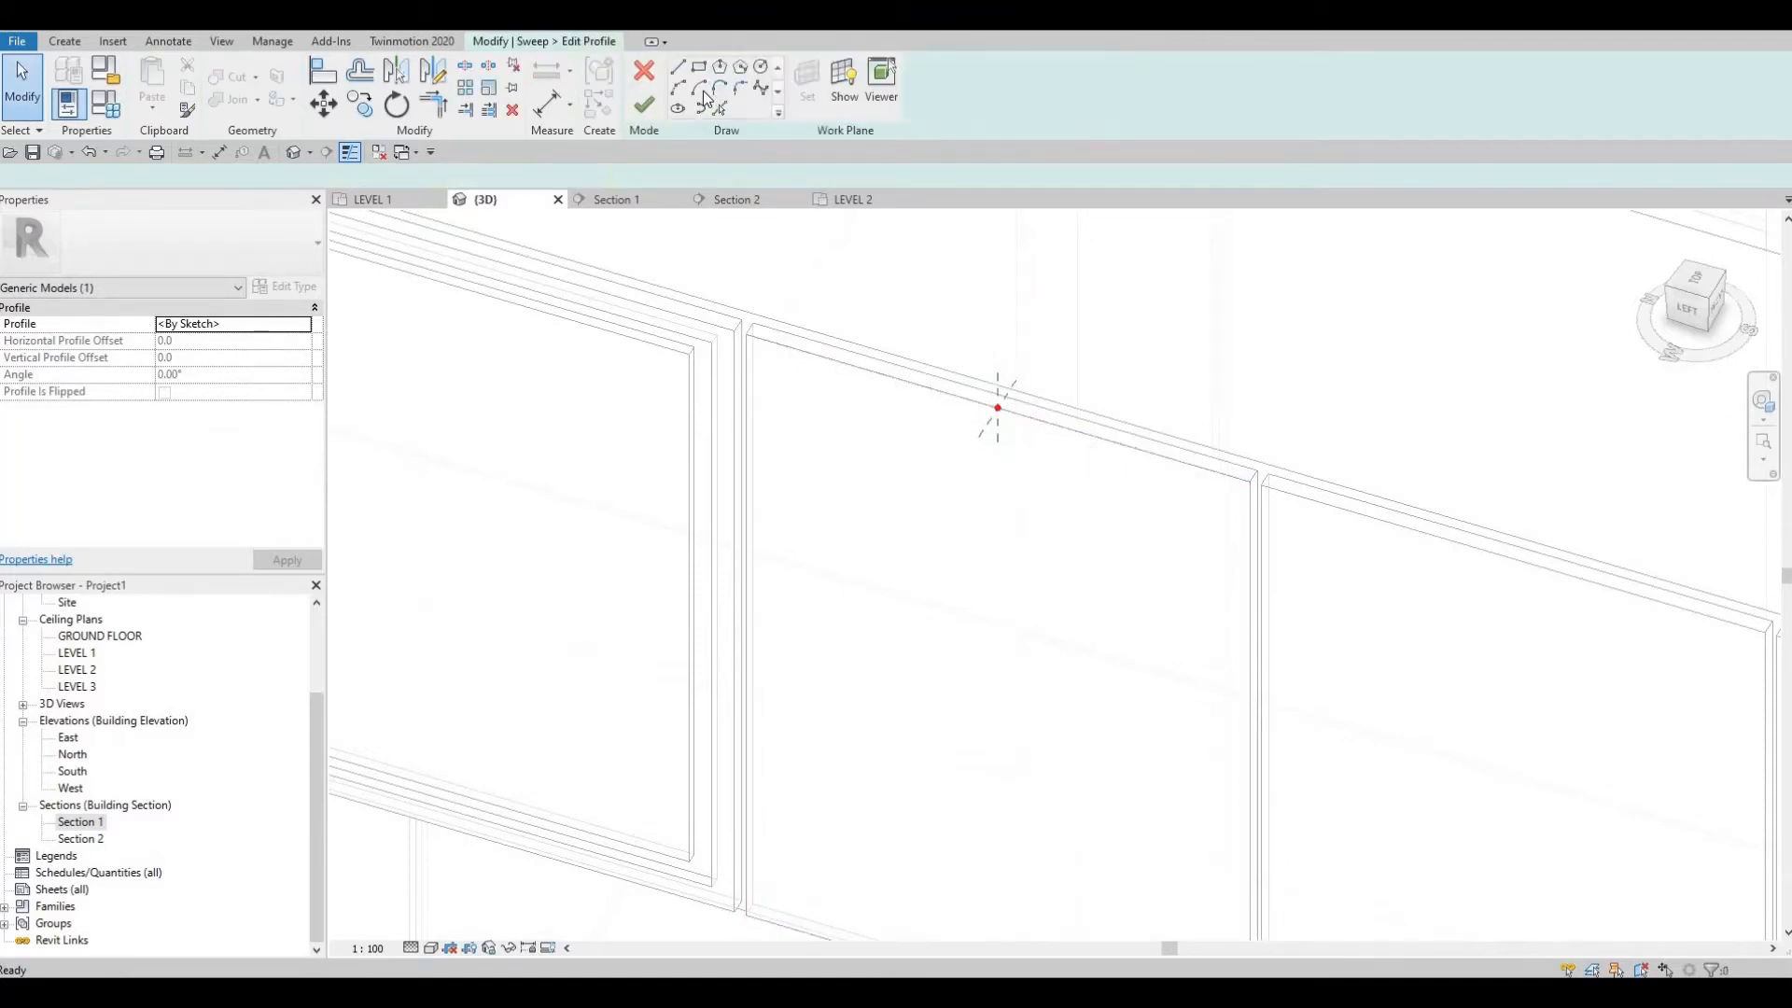
pyautogui.click(700, 67)
pyautogui.scroll(3, 996, 457)
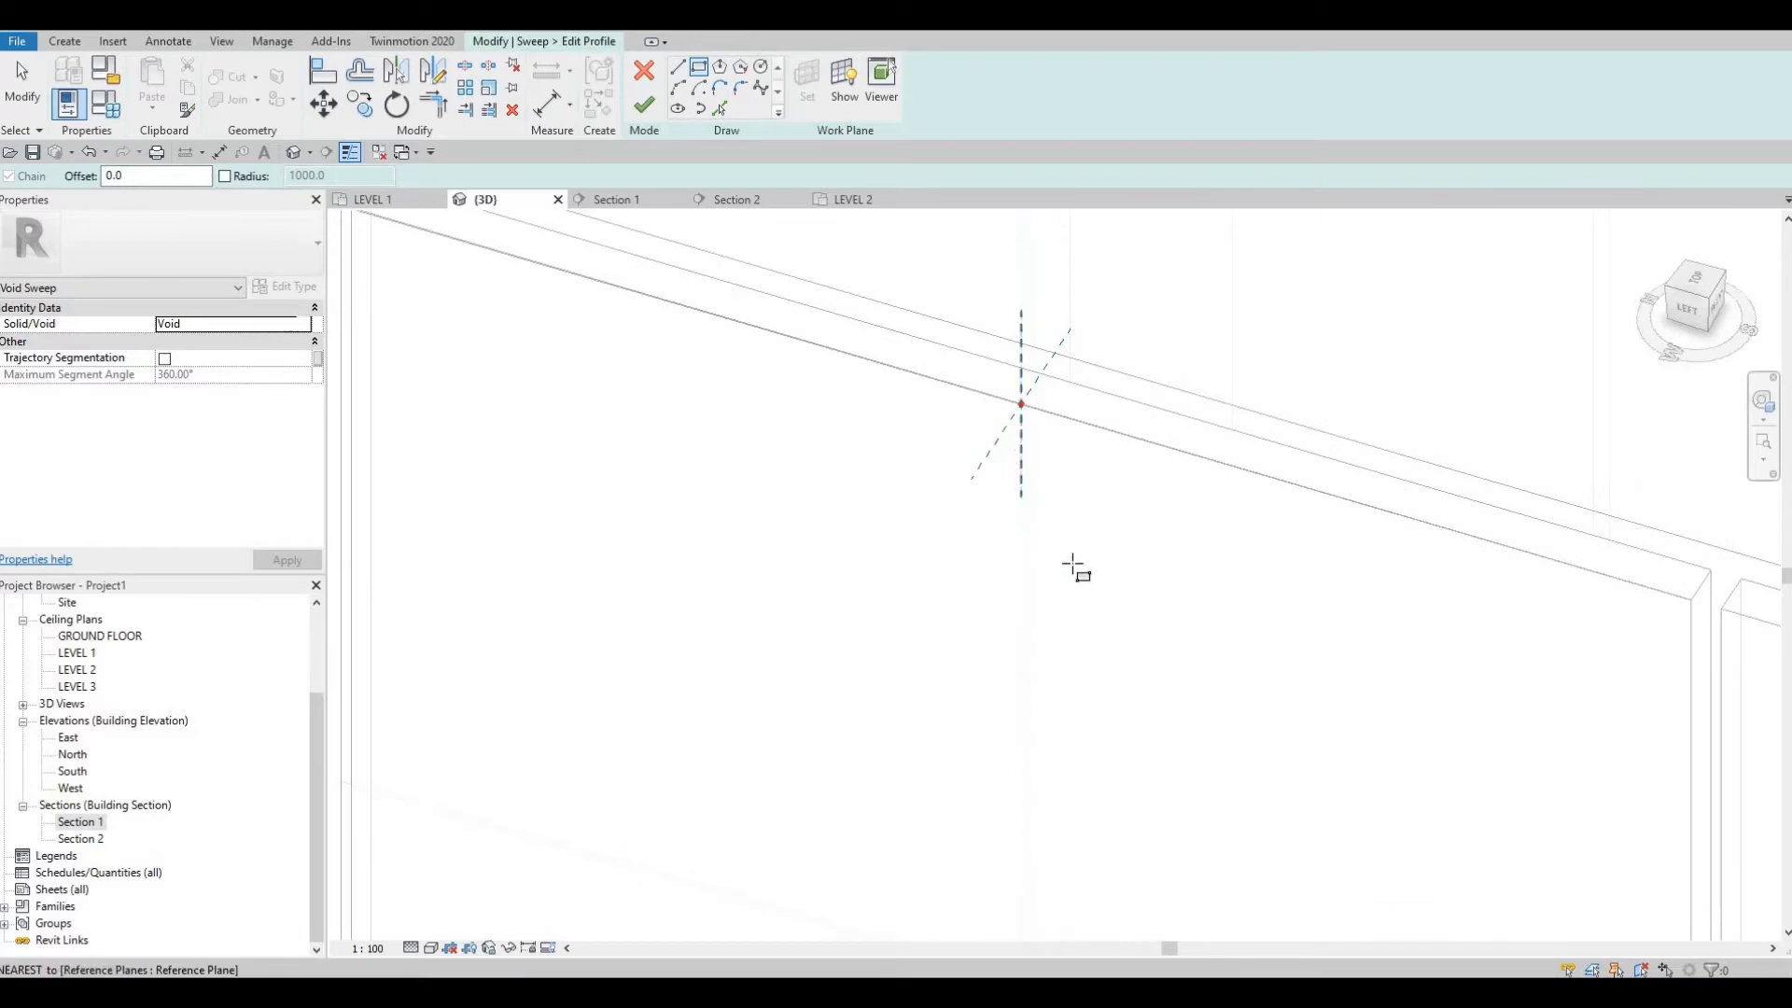
pyautogui.click(1021, 458)
pyautogui.click(1053, 540)
pyautogui.press('Escape')
pyautogui.press('Escape')
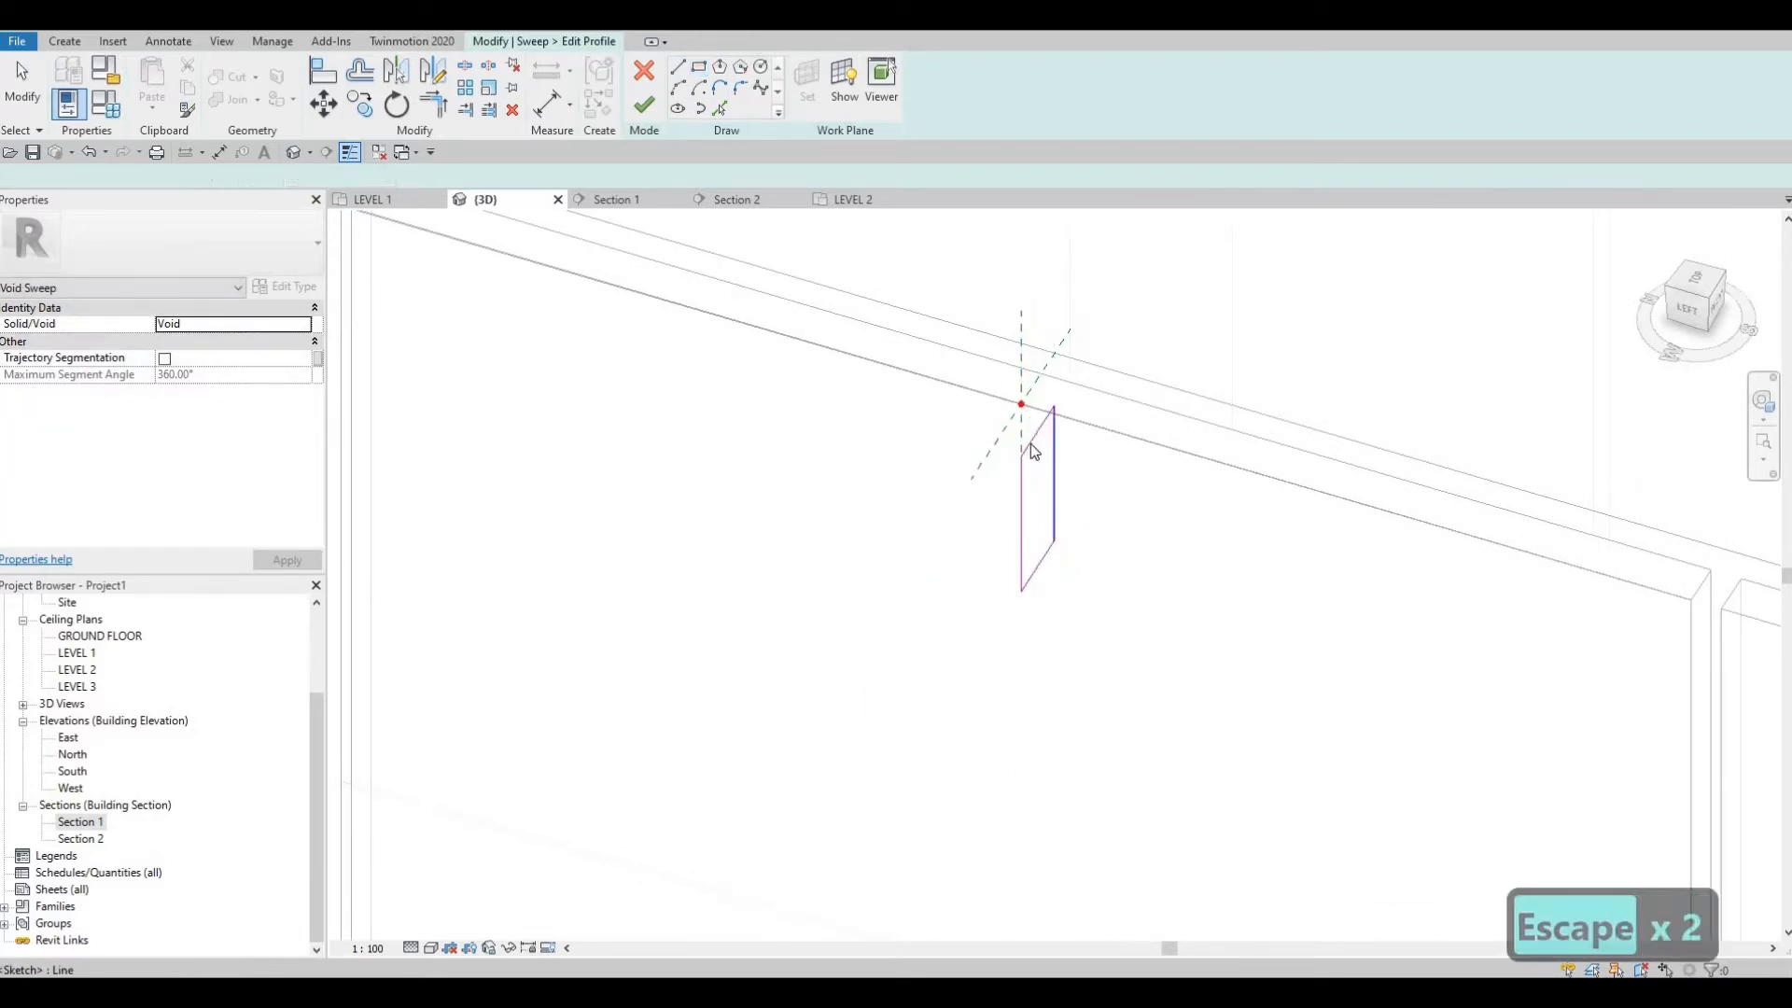
# Step: Measure the rectangle's upper short edge from the path's reference plane and set that distance to 20 mm
pyautogui.click(1030, 443)
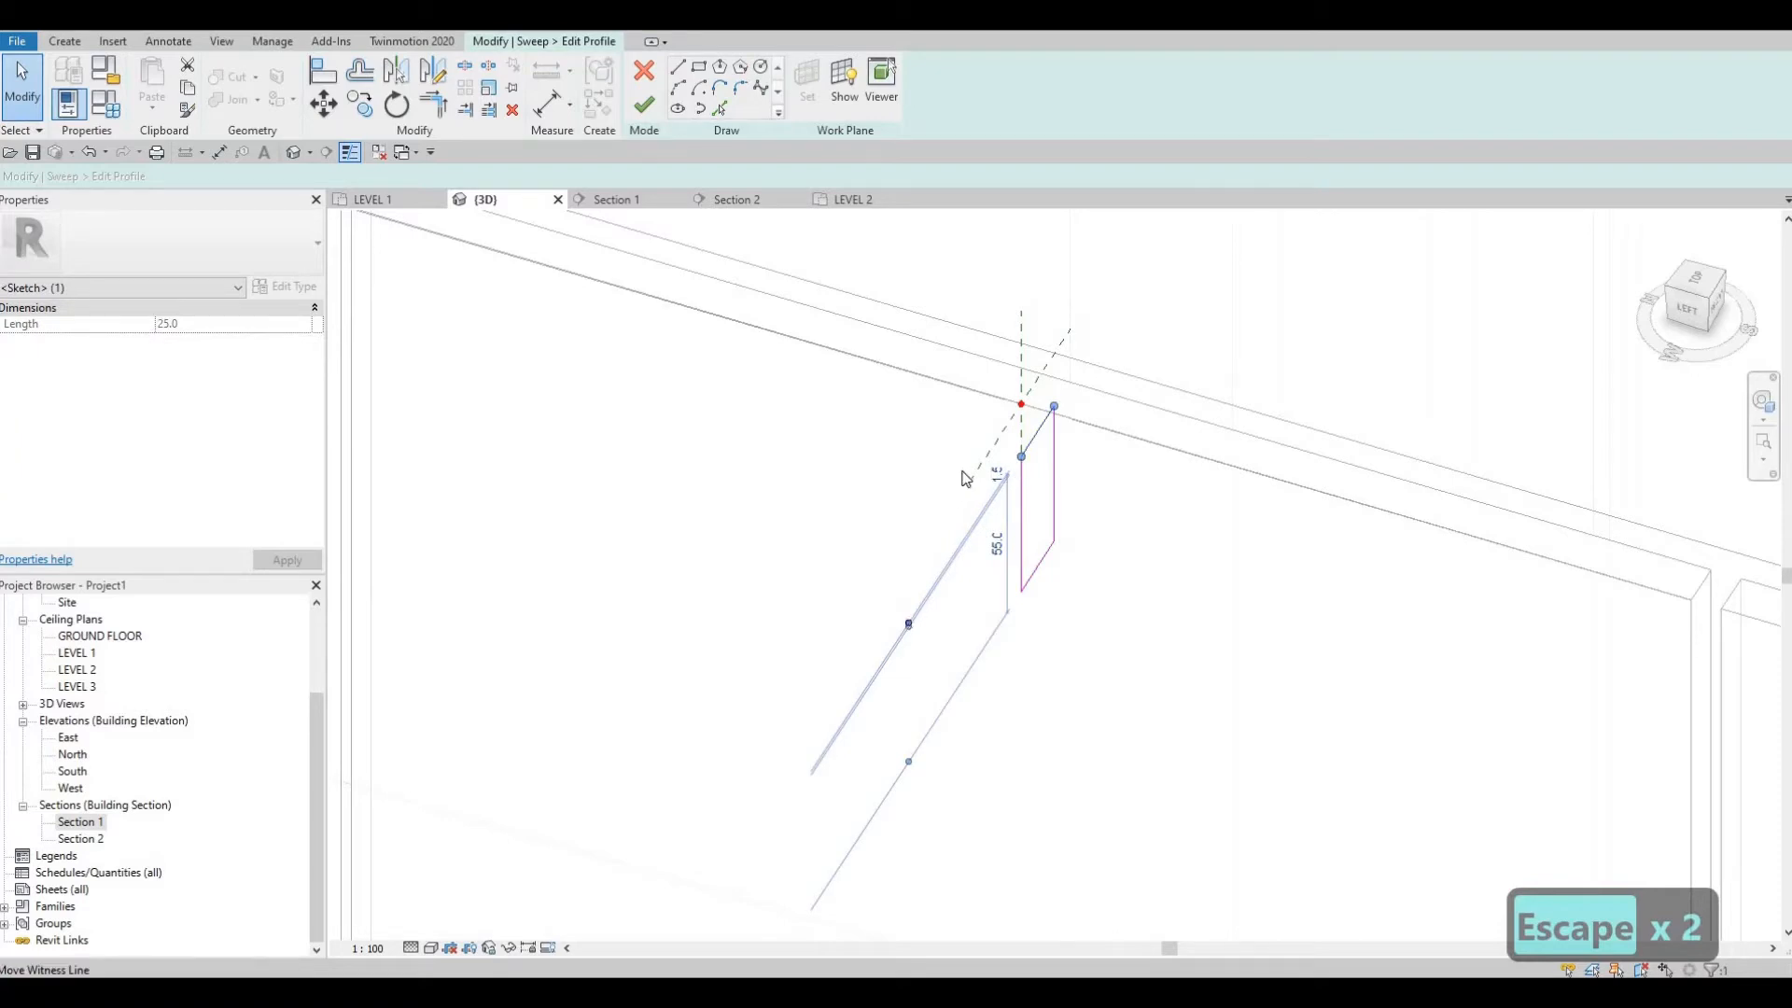
pyautogui.moveTo(1016, 455); pyautogui.dragTo(1003, 451)
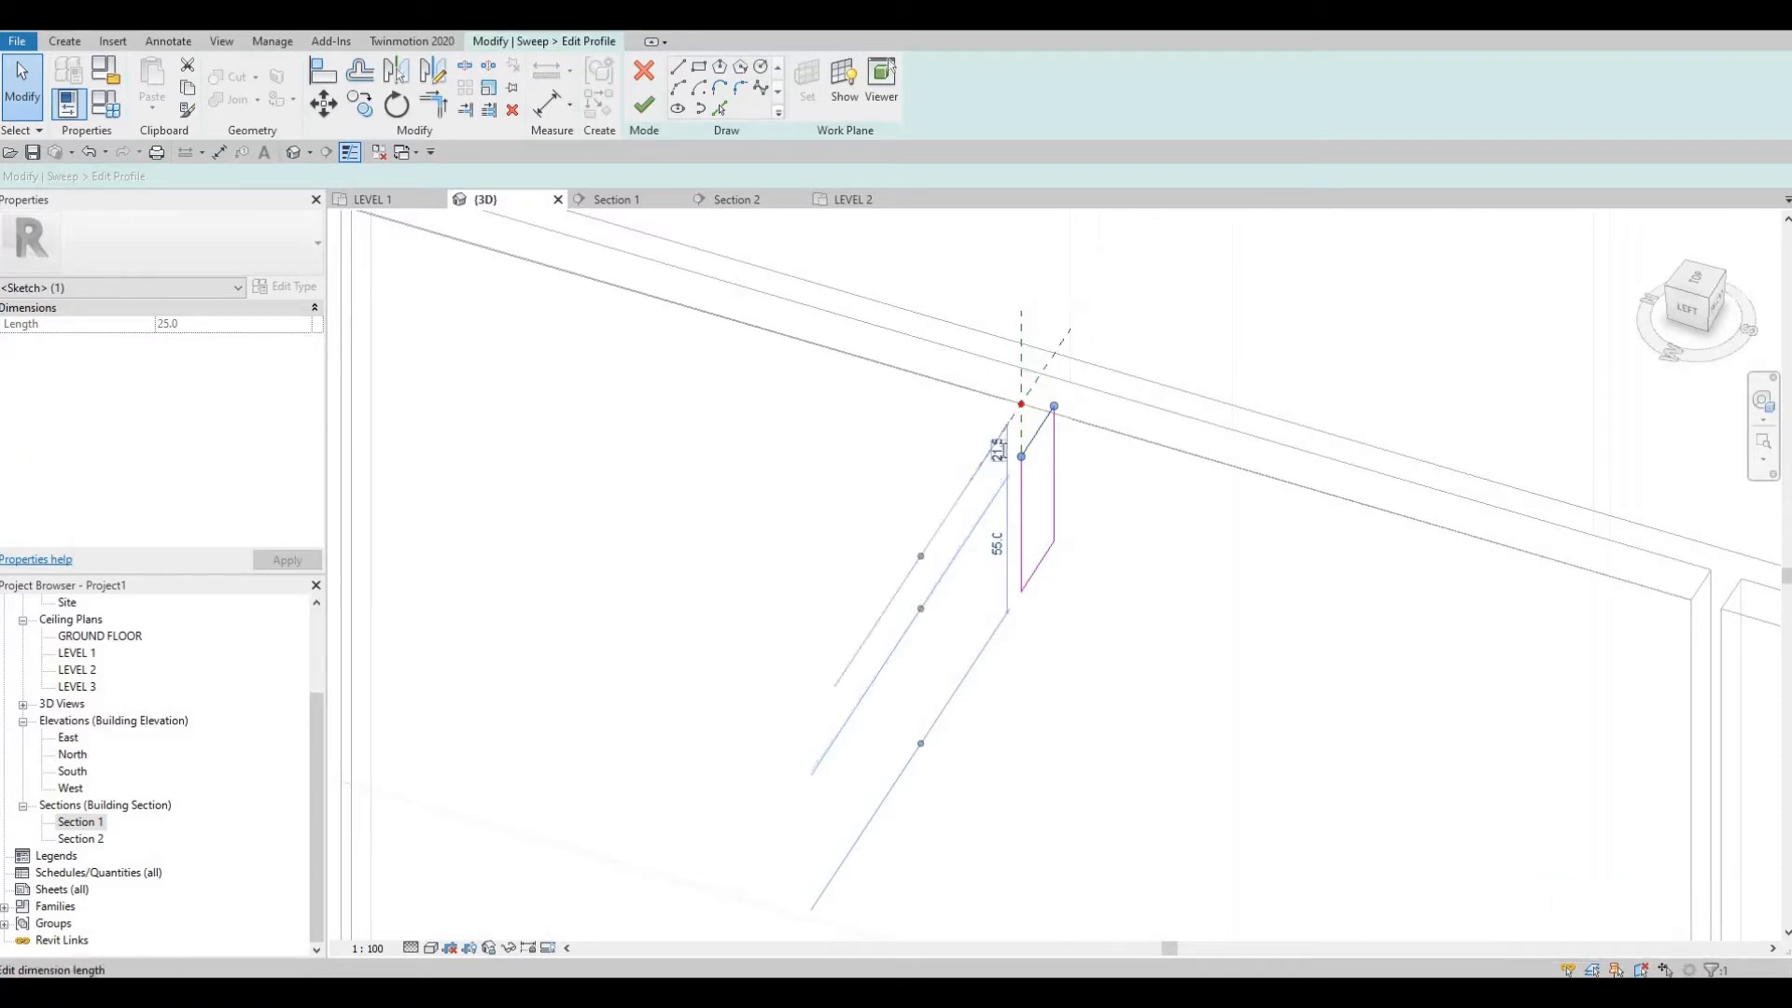
pyautogui.write('20')
pyautogui.press('Return')
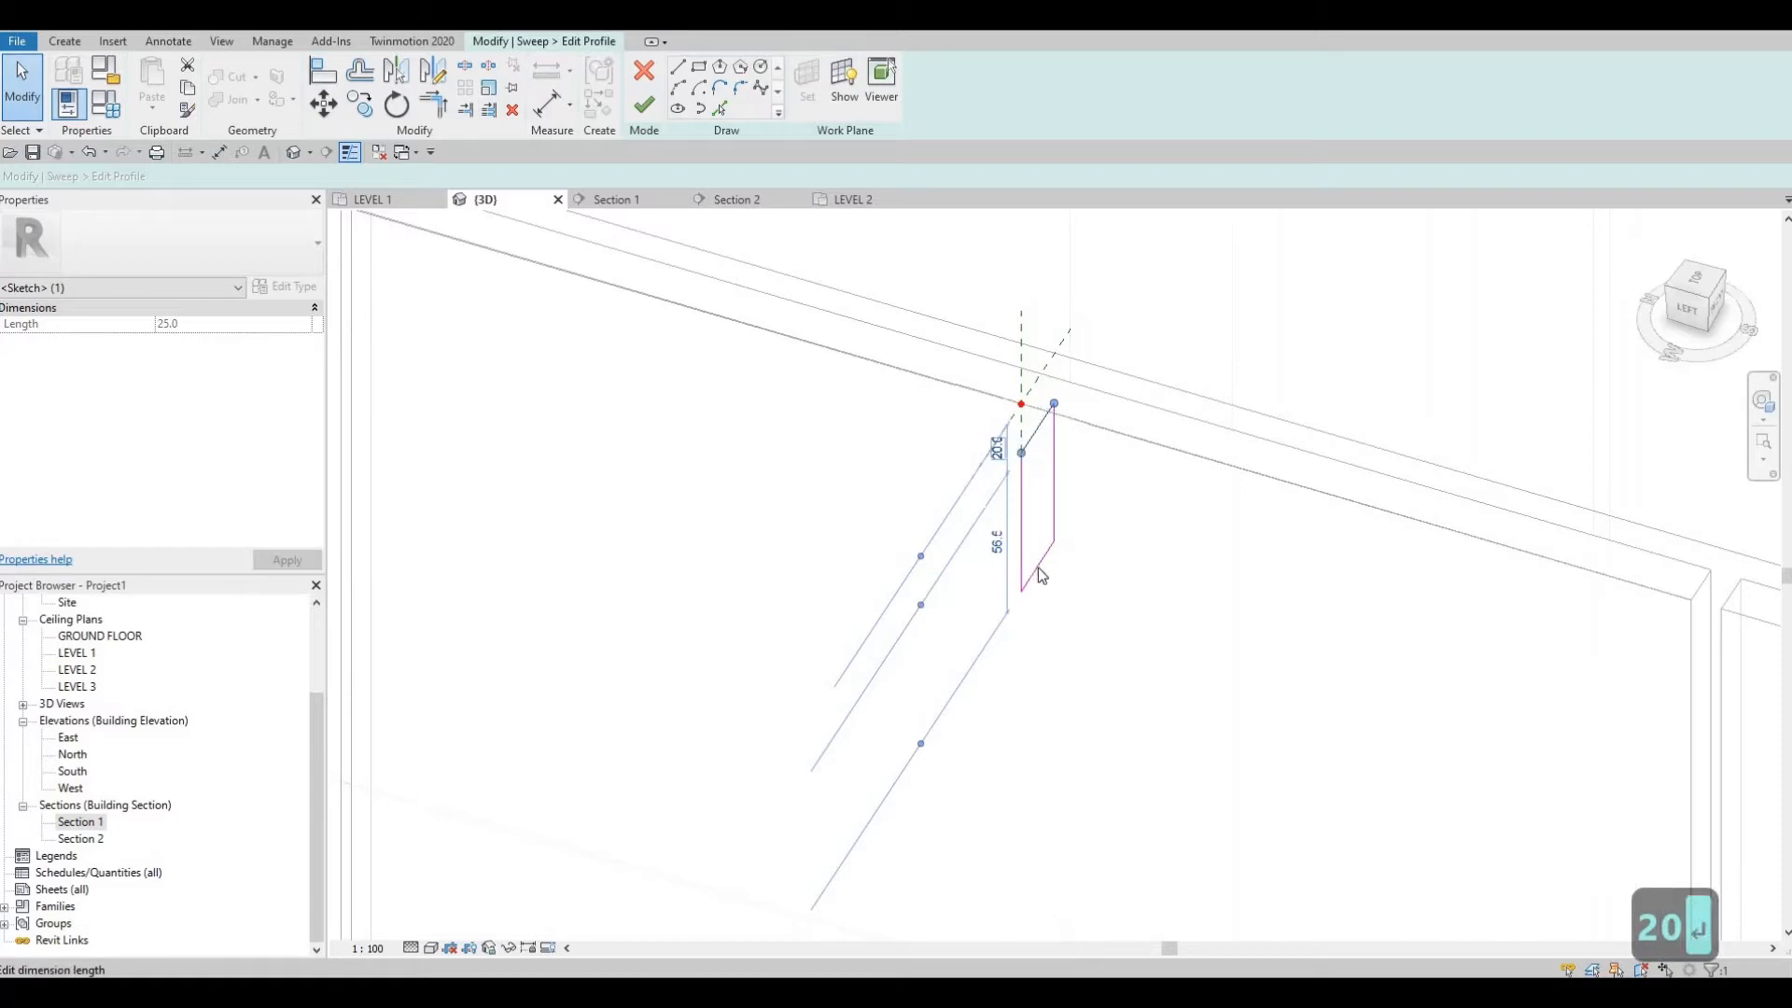
pyautogui.press('Escape')
# Step: Set the rectangular profile's height to 20 mm by repositioning its lower short edge
pyautogui.click(1055, 448)
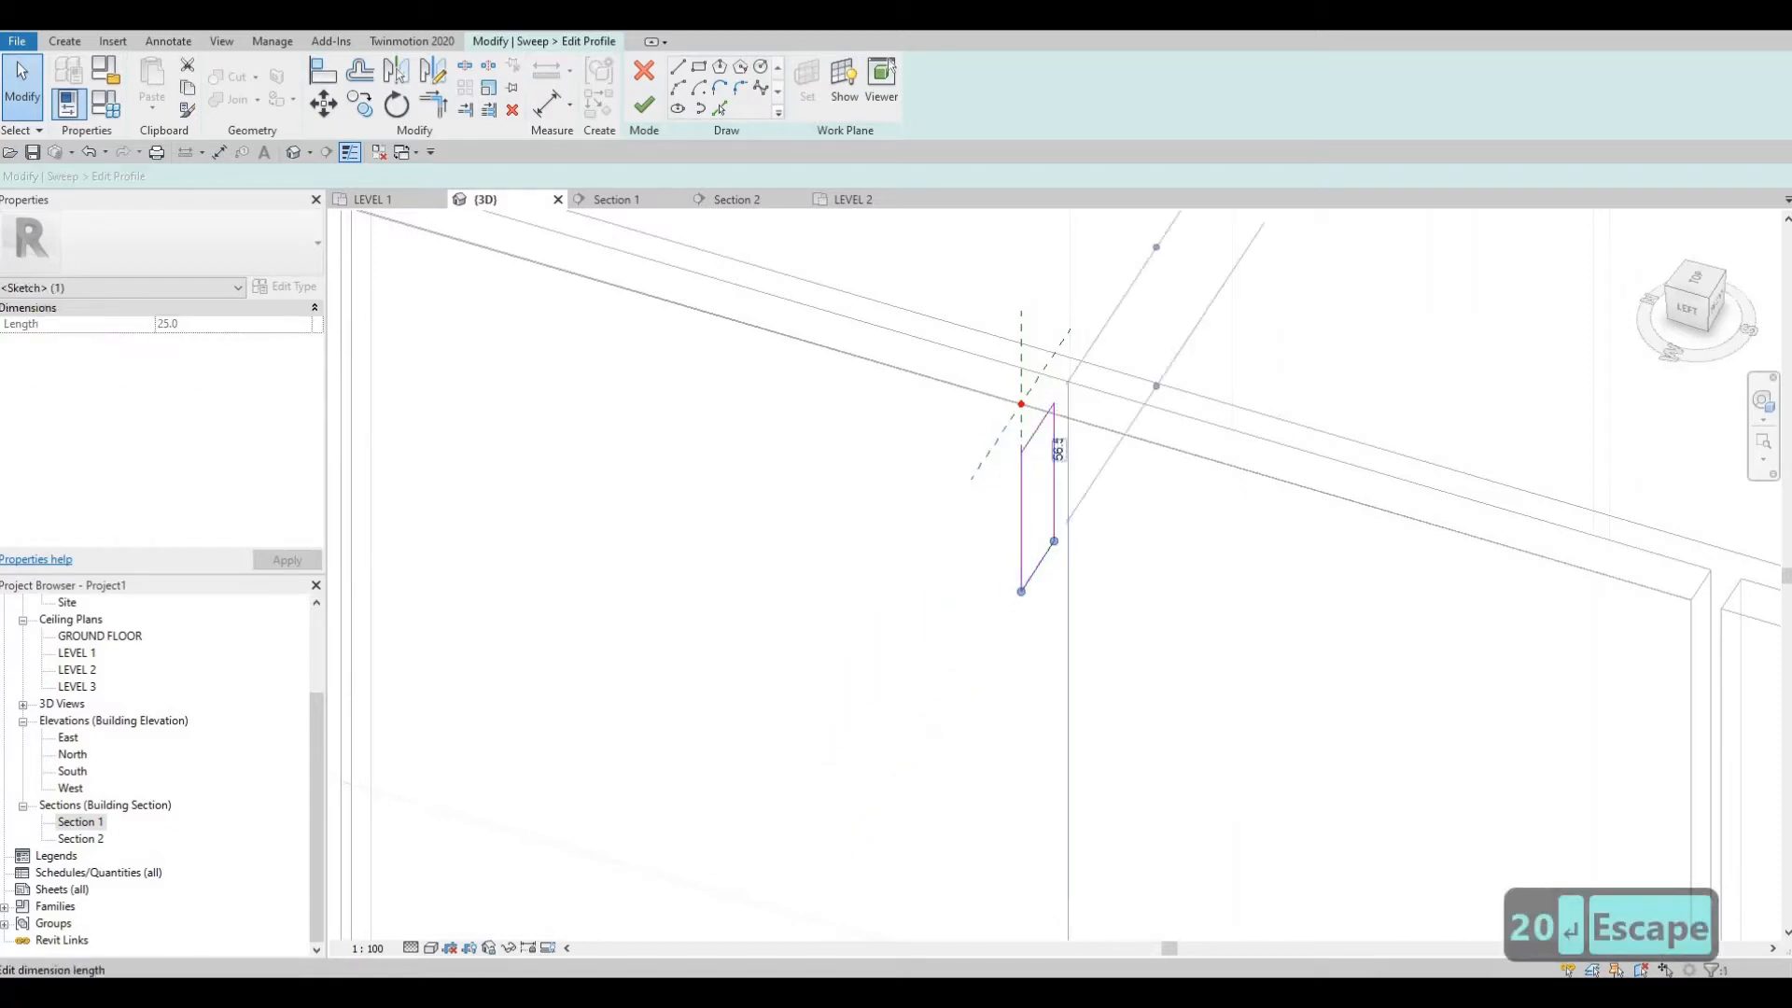
pyautogui.write('20')
pyautogui.press('Return')
pyautogui.press('Escape')
pyautogui.press('Escape')
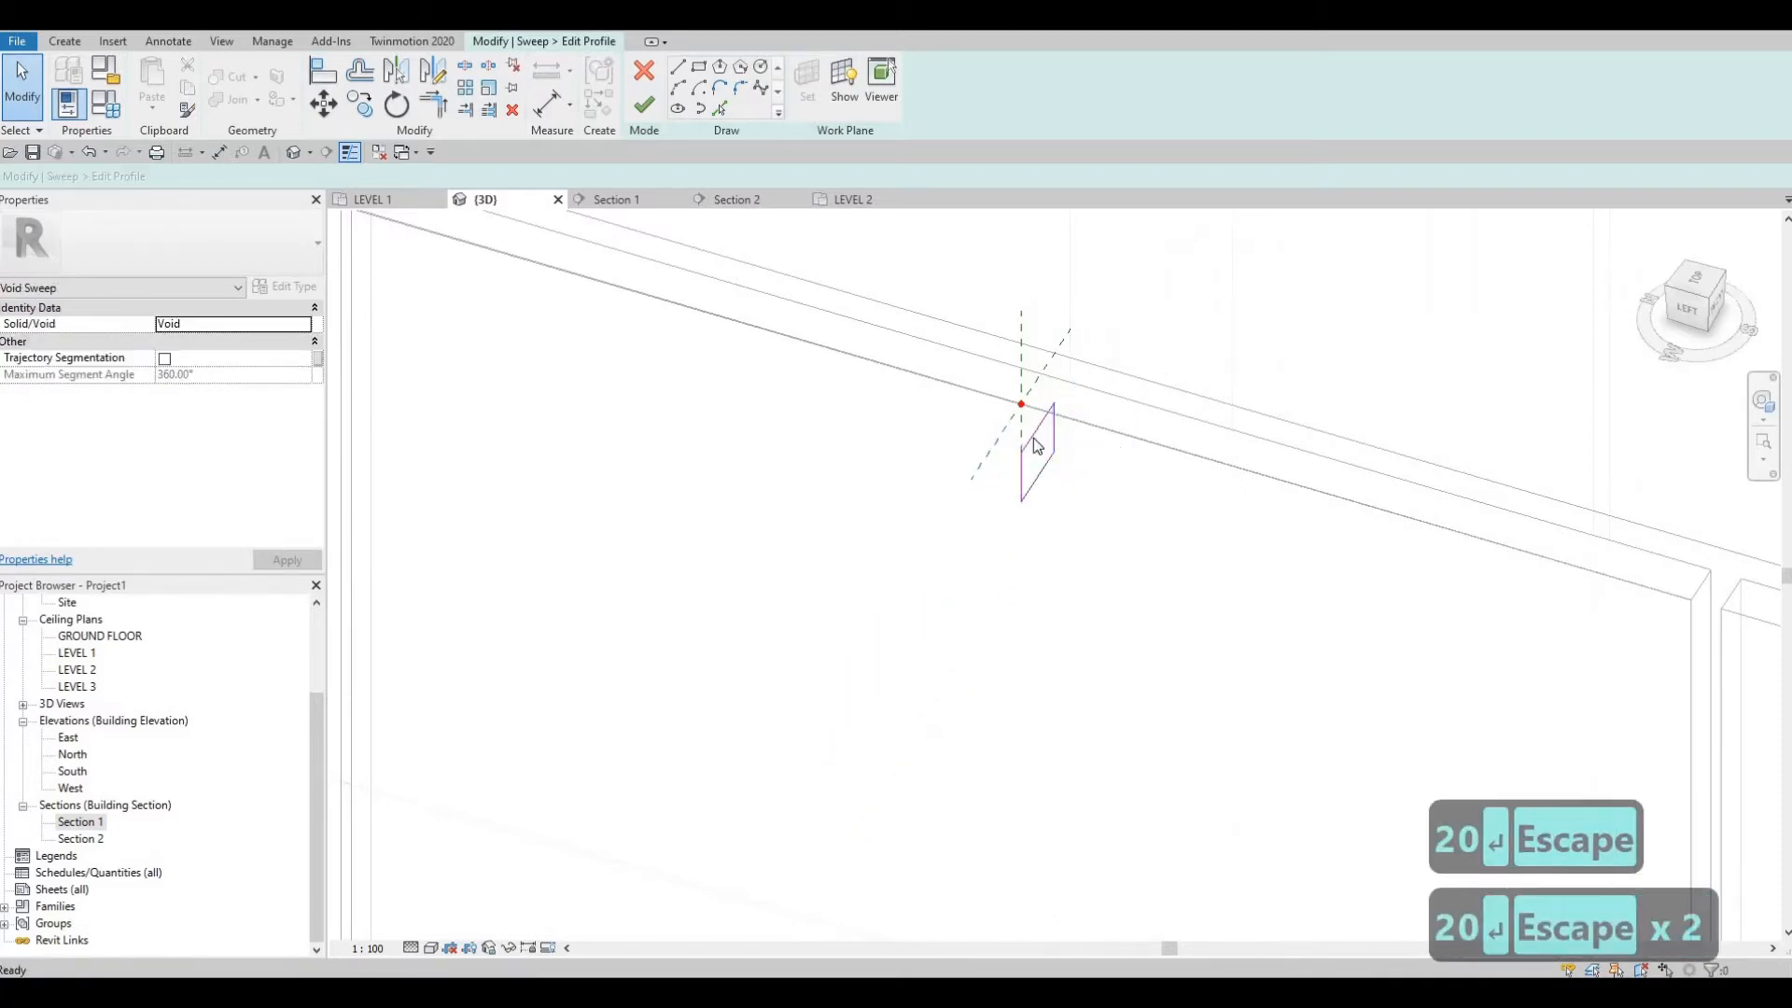
# Step: Set the profile rectangle's width to 10 mm, and finish the profile and the third panel's void sweep
pyautogui.click(1038, 405)
pyautogui.click(1030, 394)
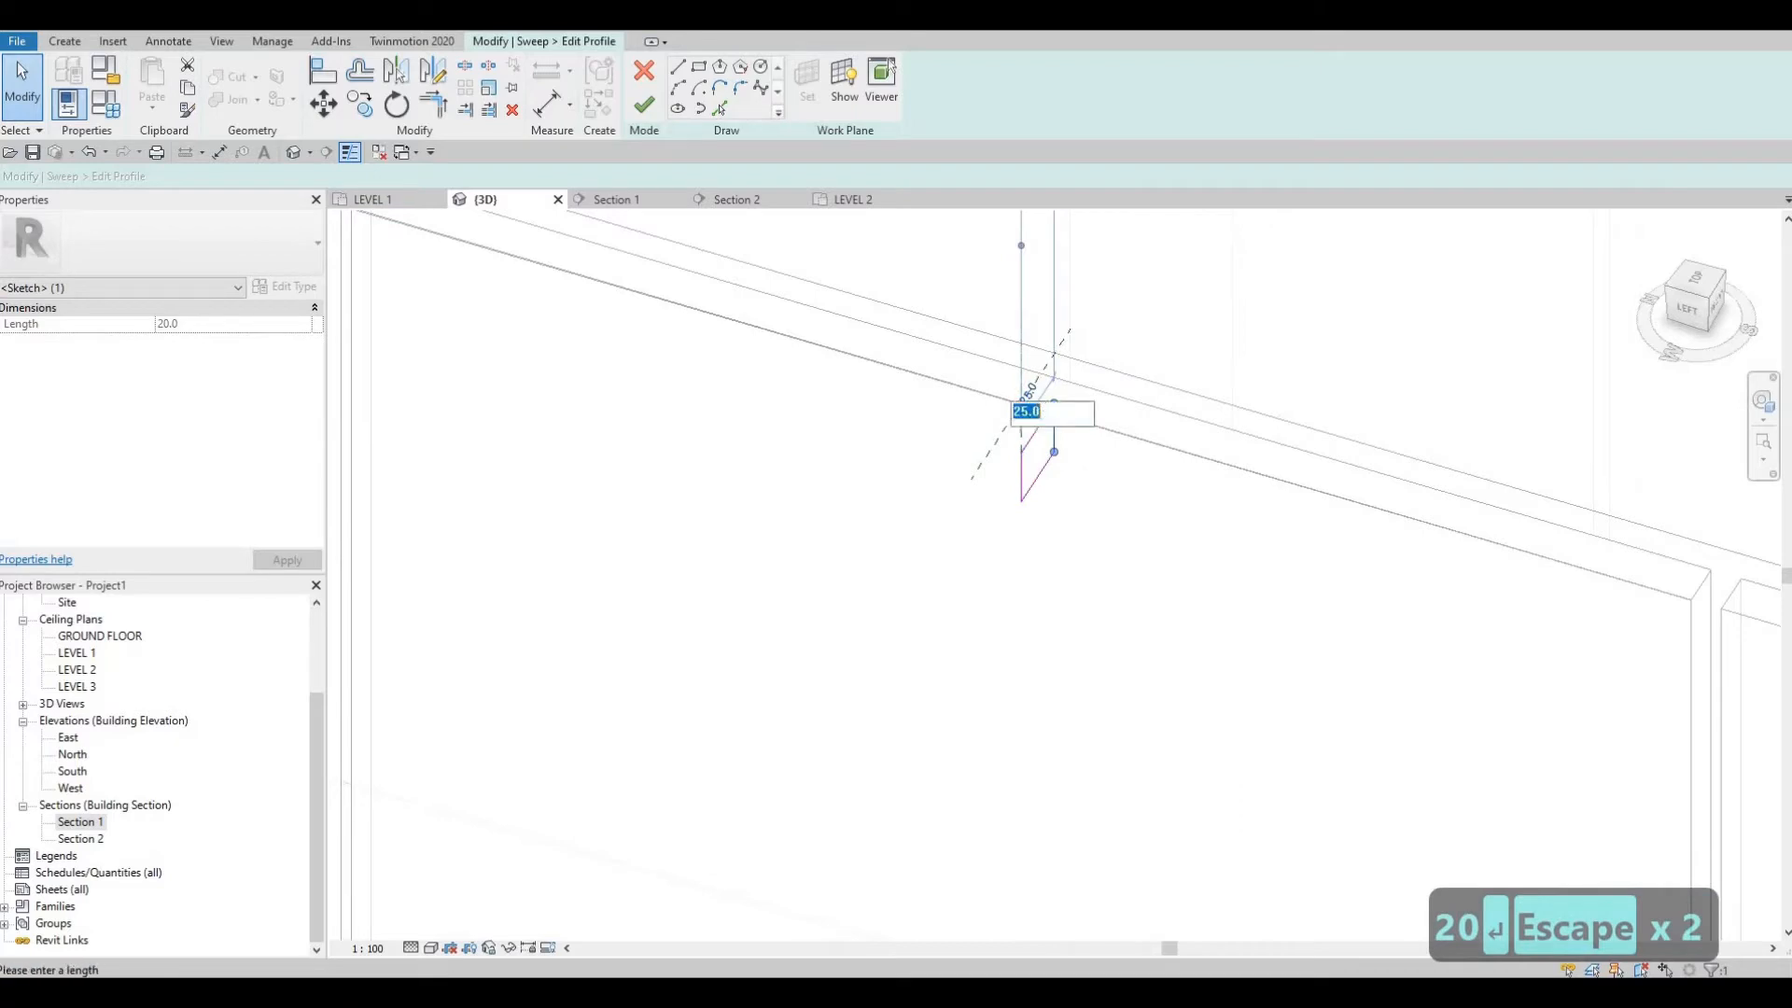
pyautogui.write('10')
pyautogui.press('Return')
pyautogui.press('Escape')
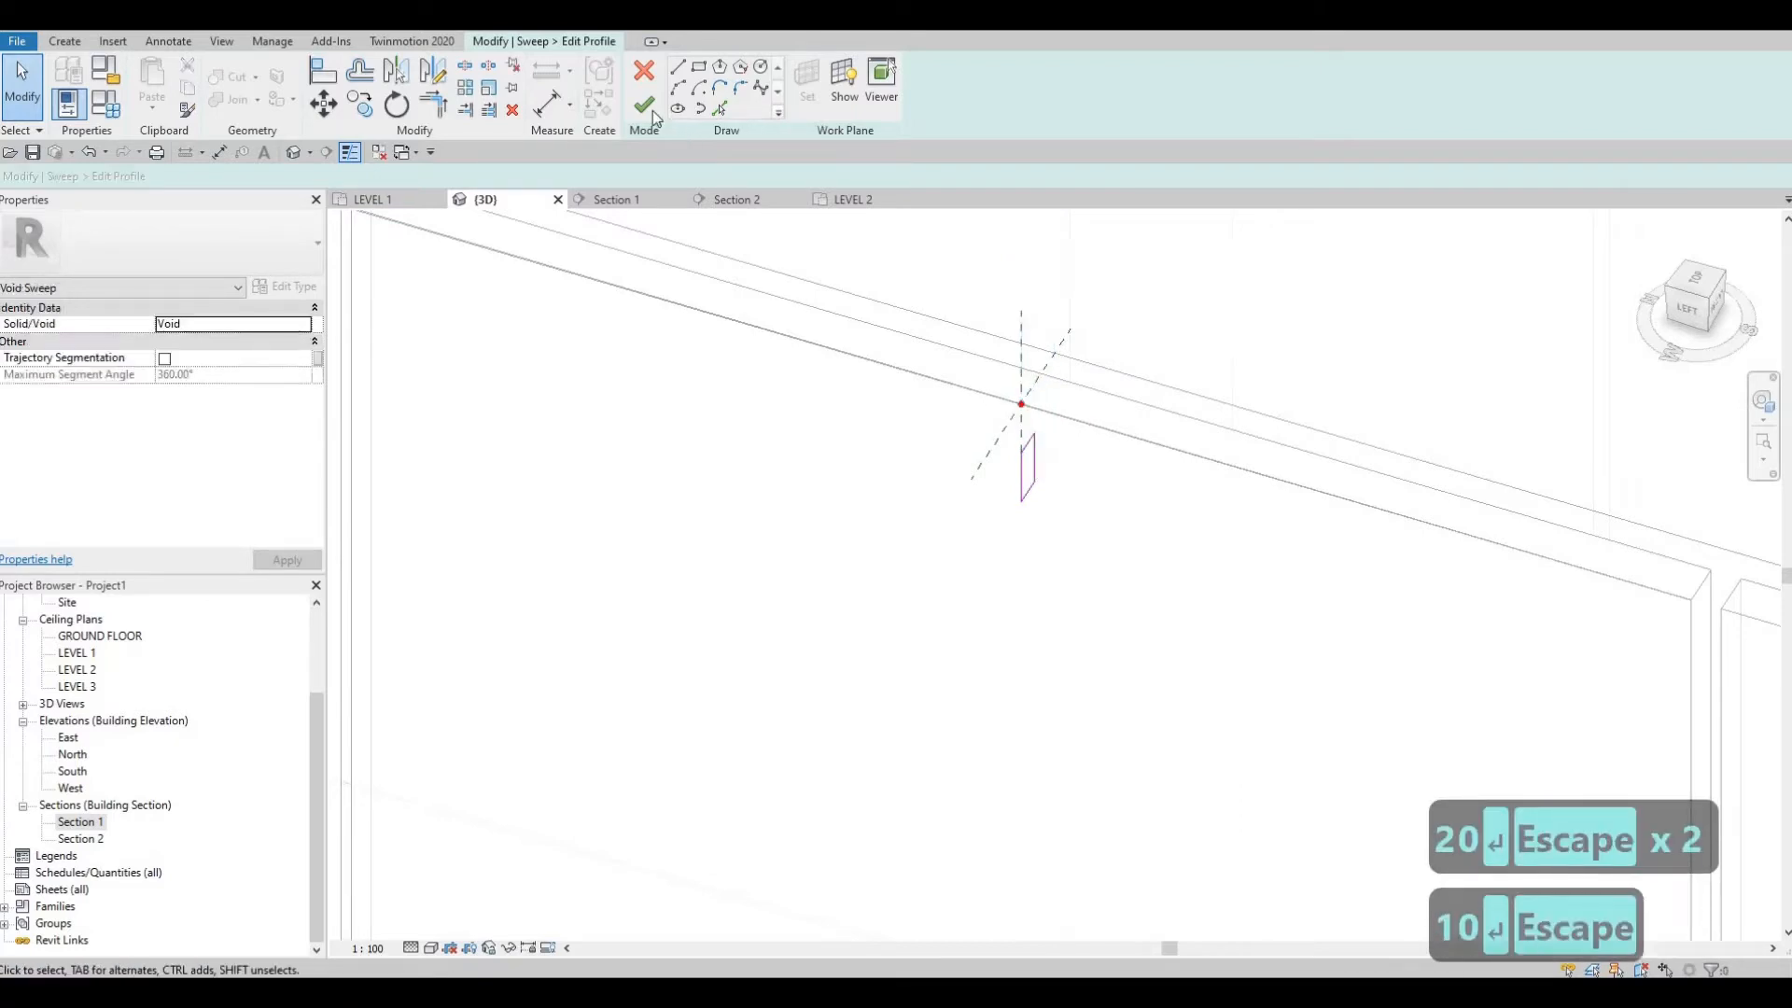
pyautogui.click(644, 104)
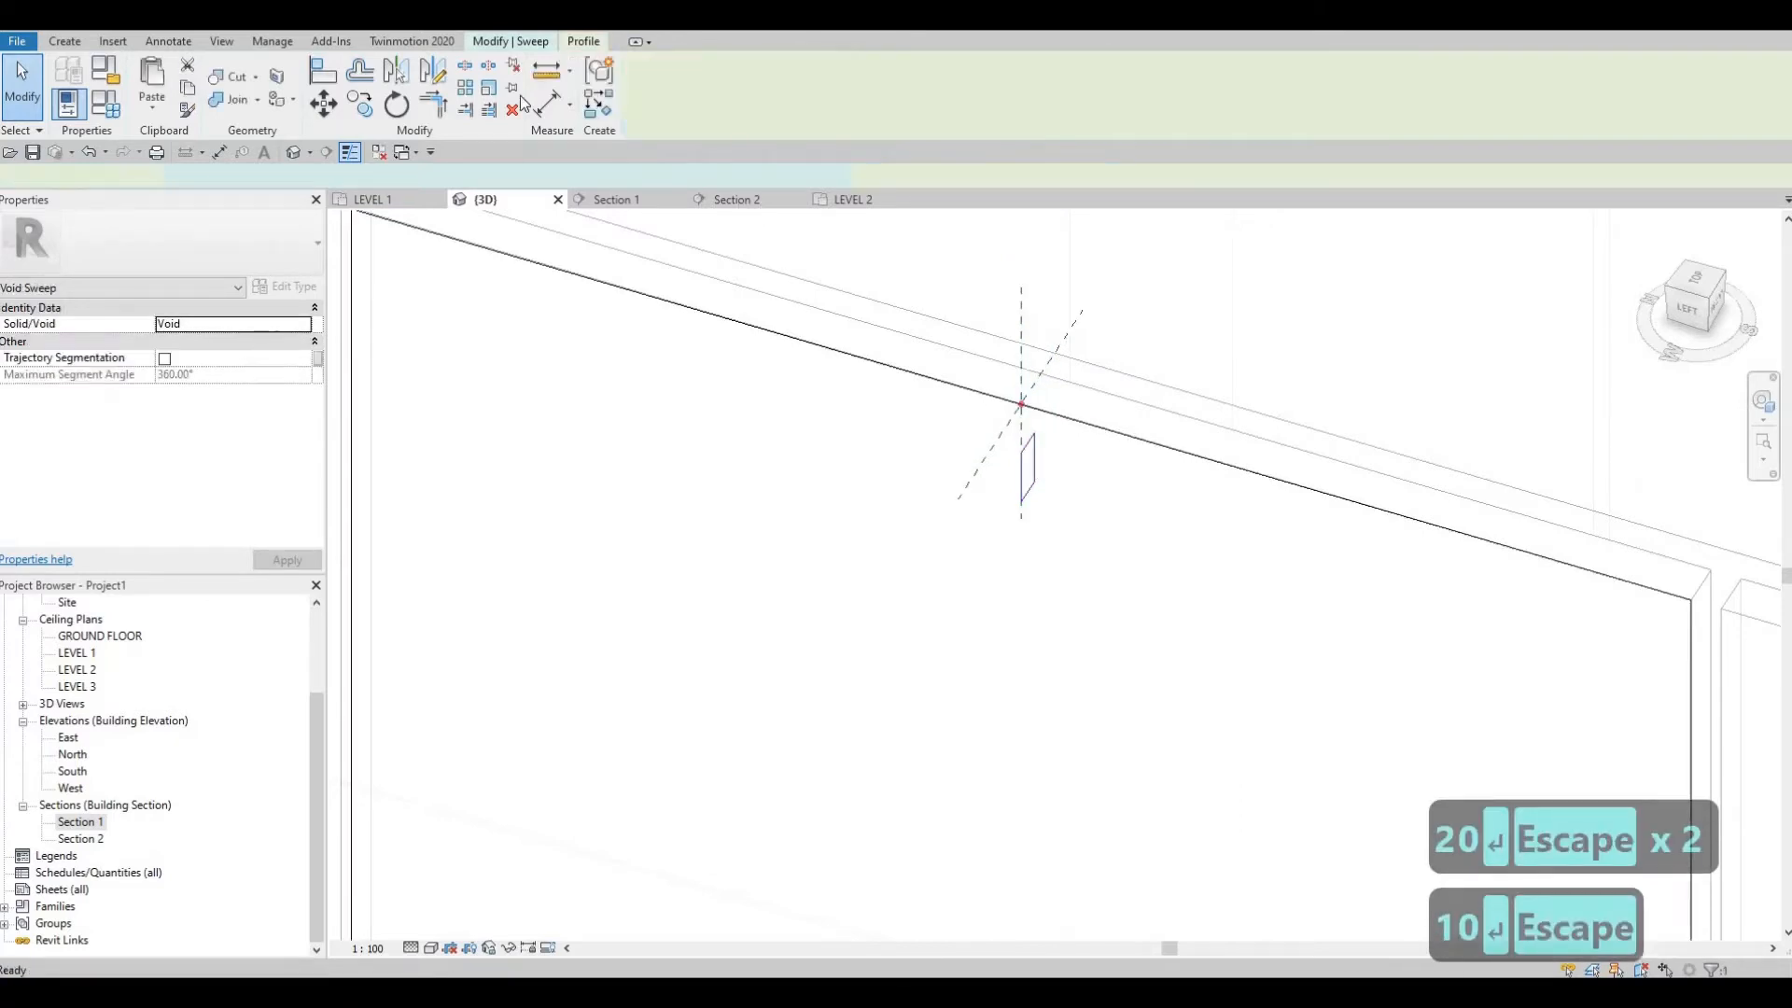
pyautogui.click(655, 104)
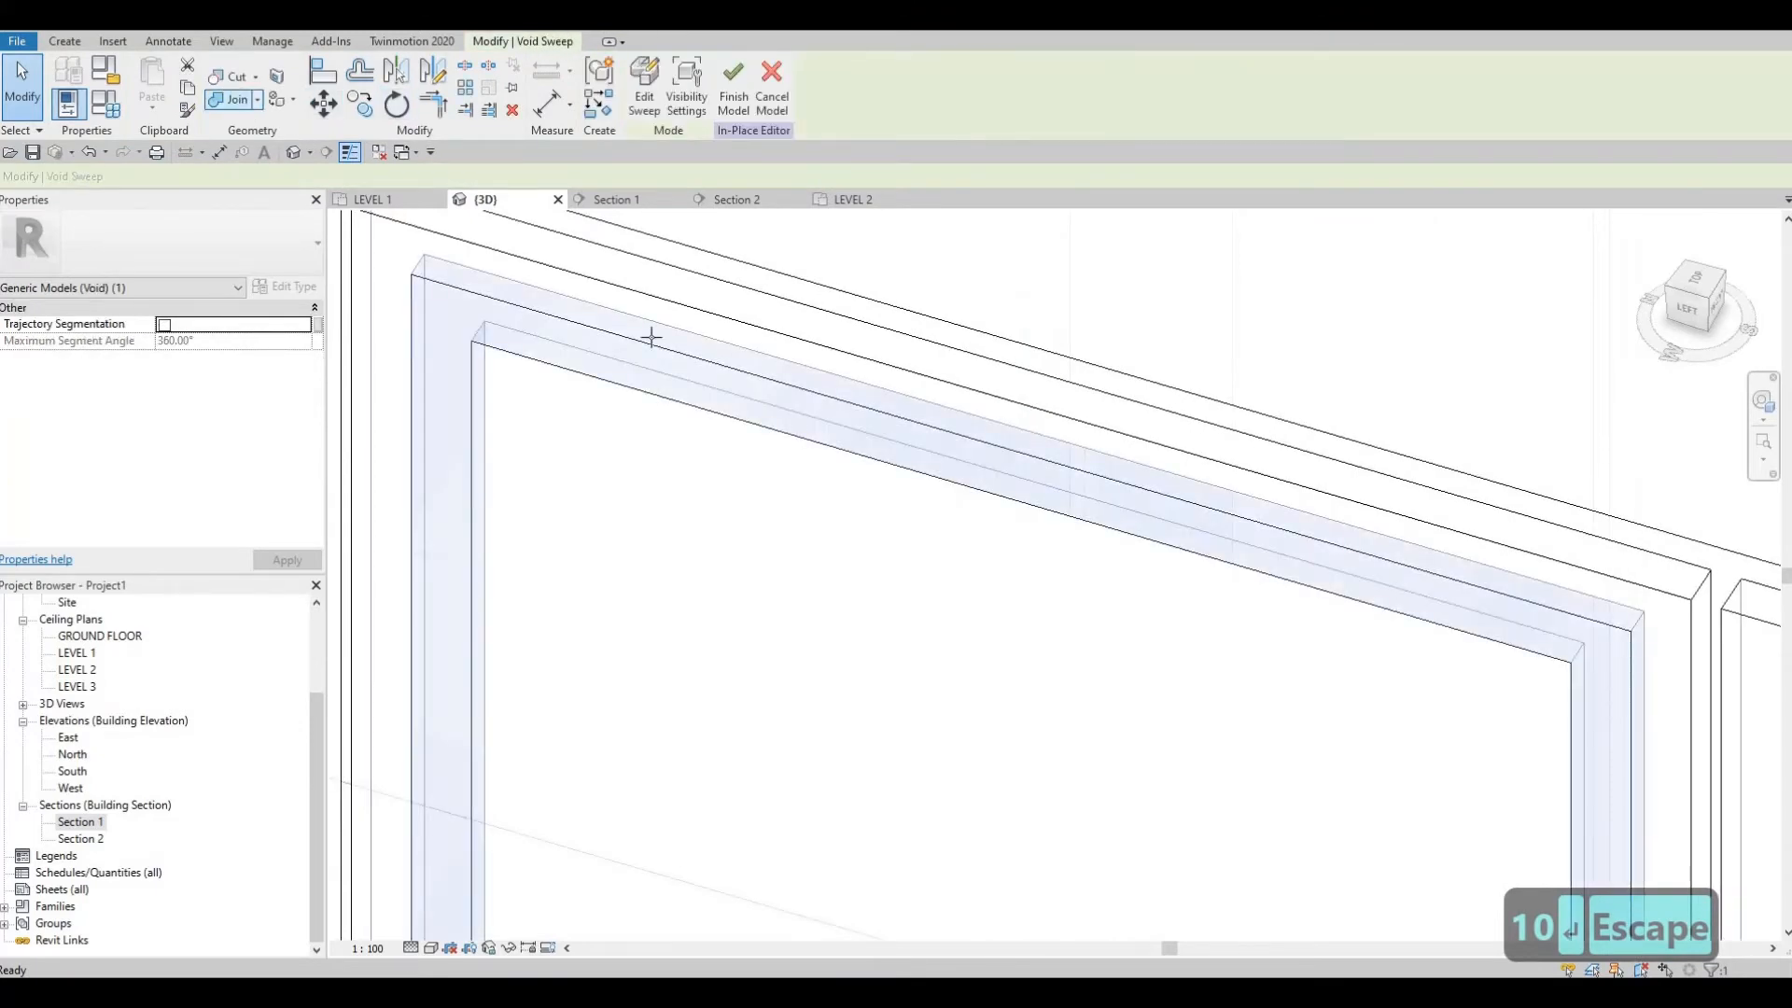
pyautogui.click(235, 76)
pyautogui.moveTo(1160, 568); pyautogui.dragTo(978, 500, button='middle')
pyautogui.scroll(-3, 978, 499)
pyautogui.scroll(-2, 933, 392)
pyautogui.moveTo(933, 392); pyautogui.dragTo(595, 218, button='middle')
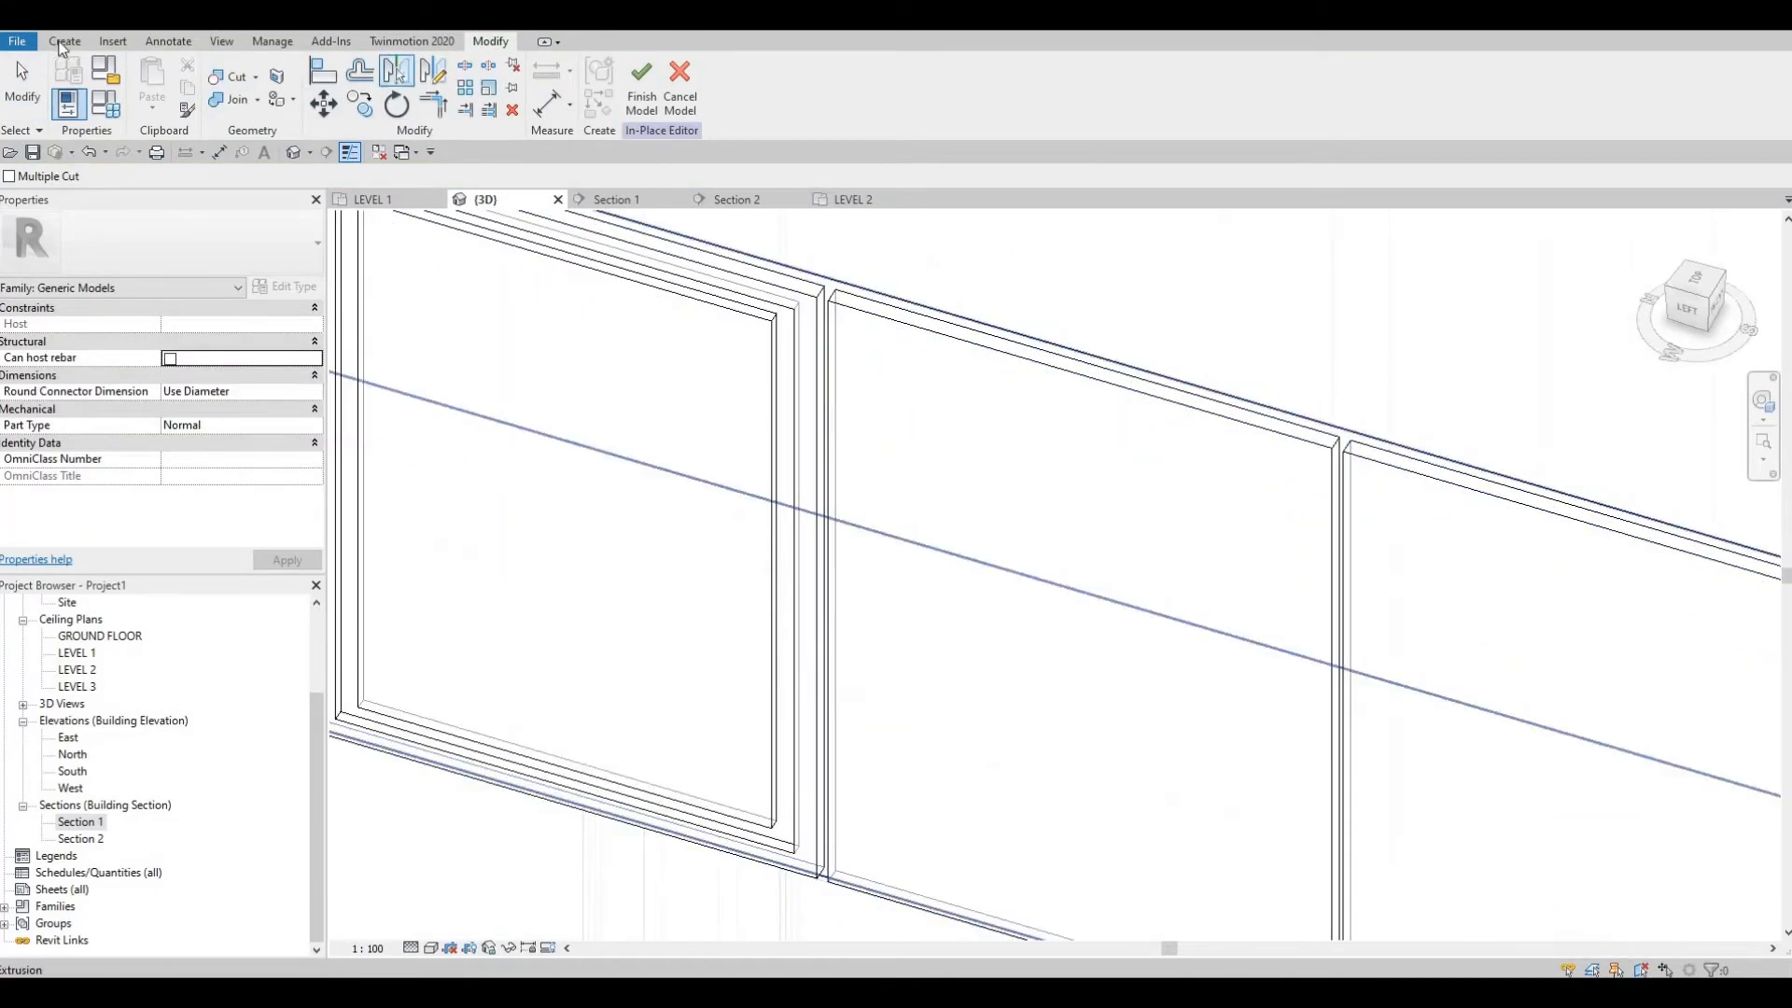
pyautogui.press('Escape')
# Step: Start another void sweep and pick the fourth door panel's top front edge as the first path line
pyautogui.click(359, 89)
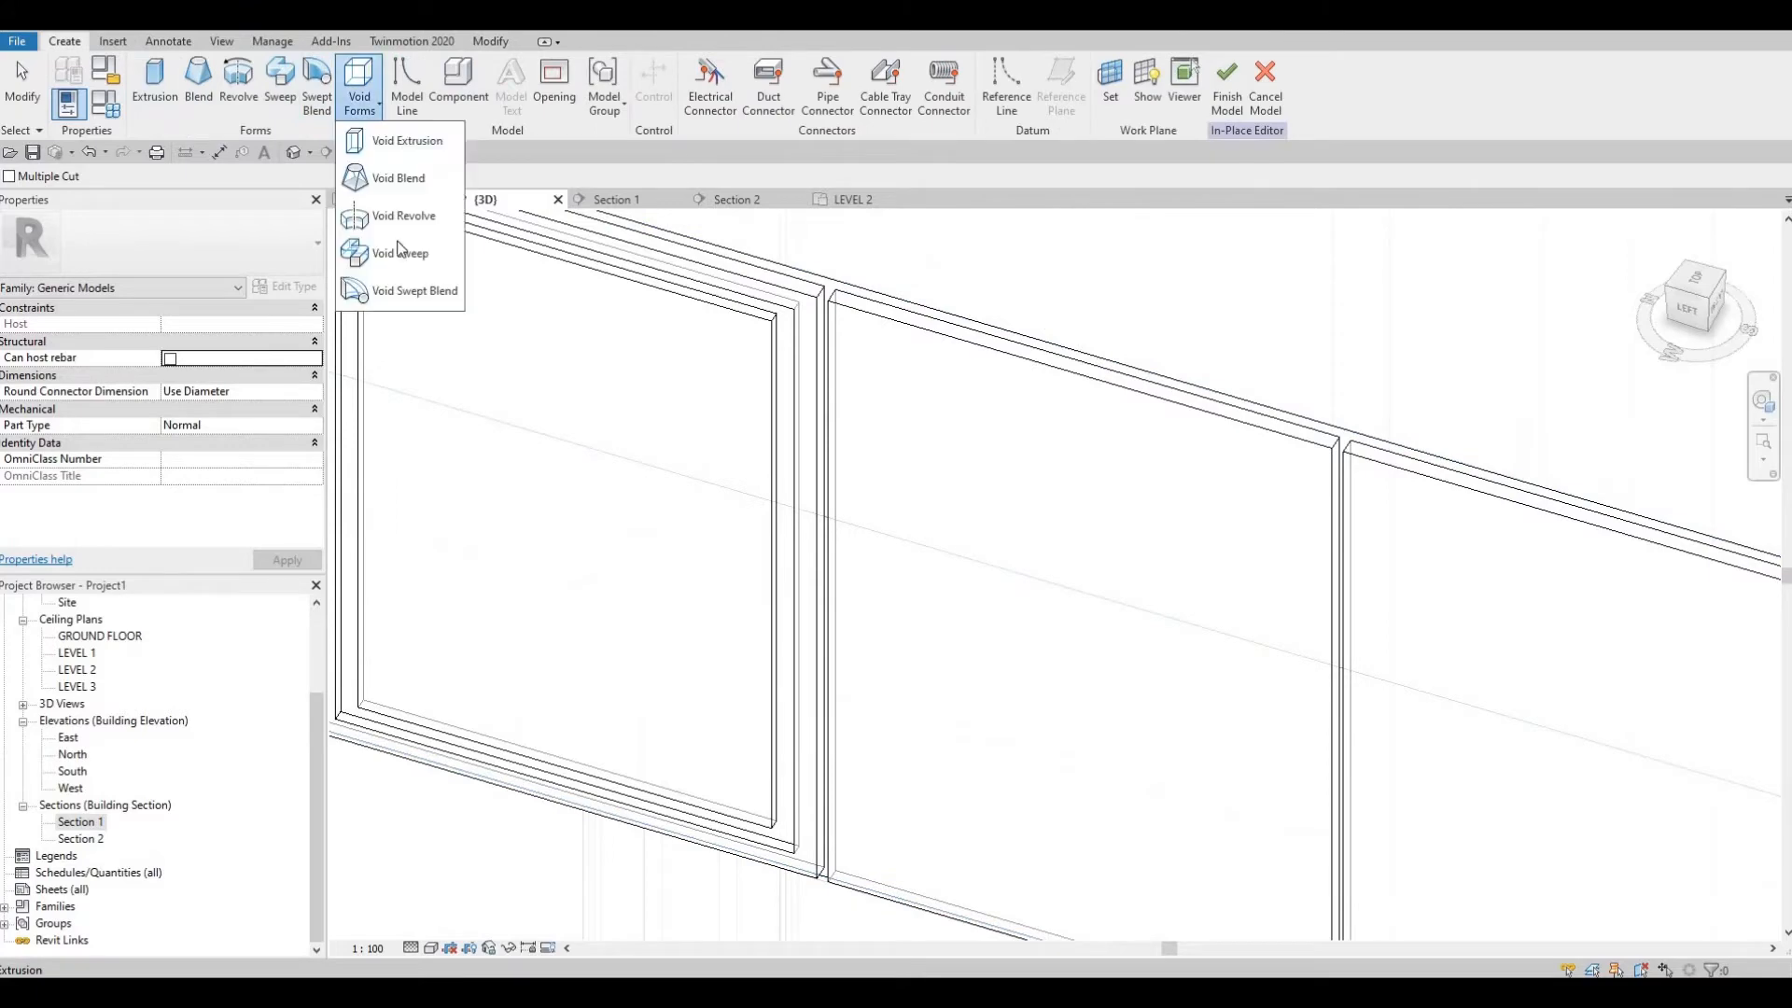
pyautogui.click(396, 252)
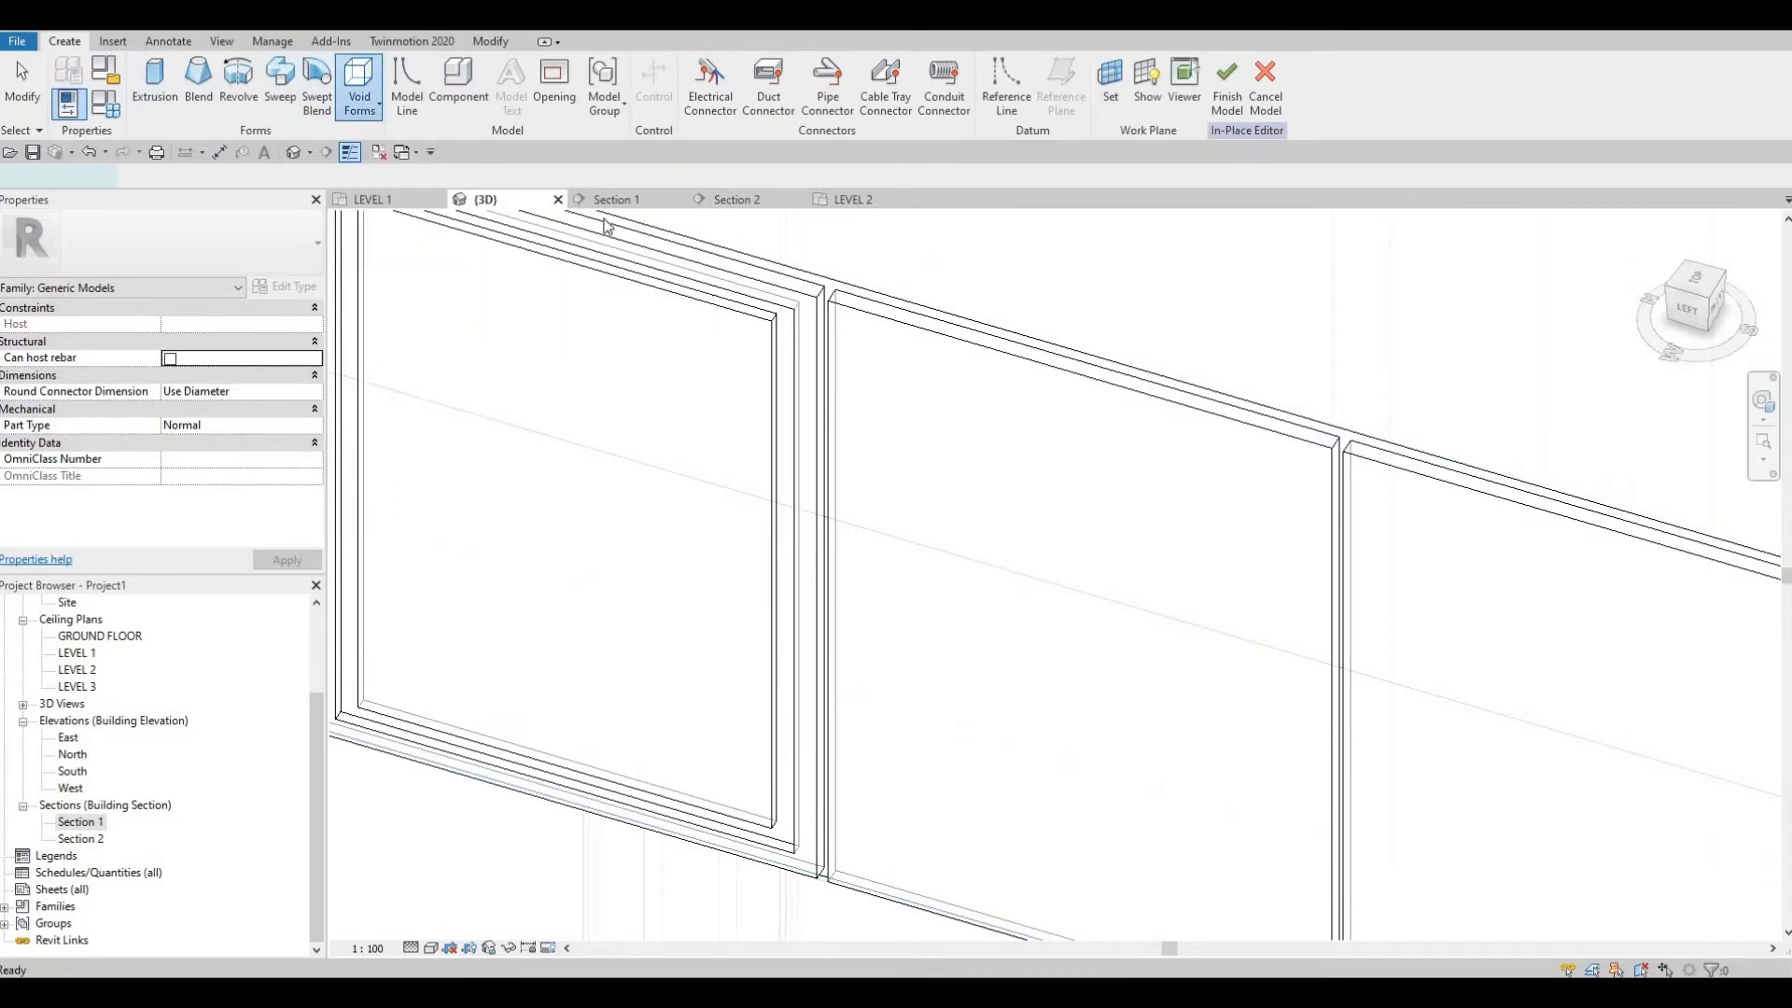
pyautogui.moveTo(846, 499); pyautogui.dragTo(940, 411, button='middle')
pyautogui.moveTo(1023, 495); pyautogui.dragTo(980, 492, button='middle')
pyautogui.scroll(-2, 978, 485)
pyautogui.scroll(-1, 908, 417)
pyautogui.moveTo(819, 324); pyautogui.dragTo(934, 400, button='middle')
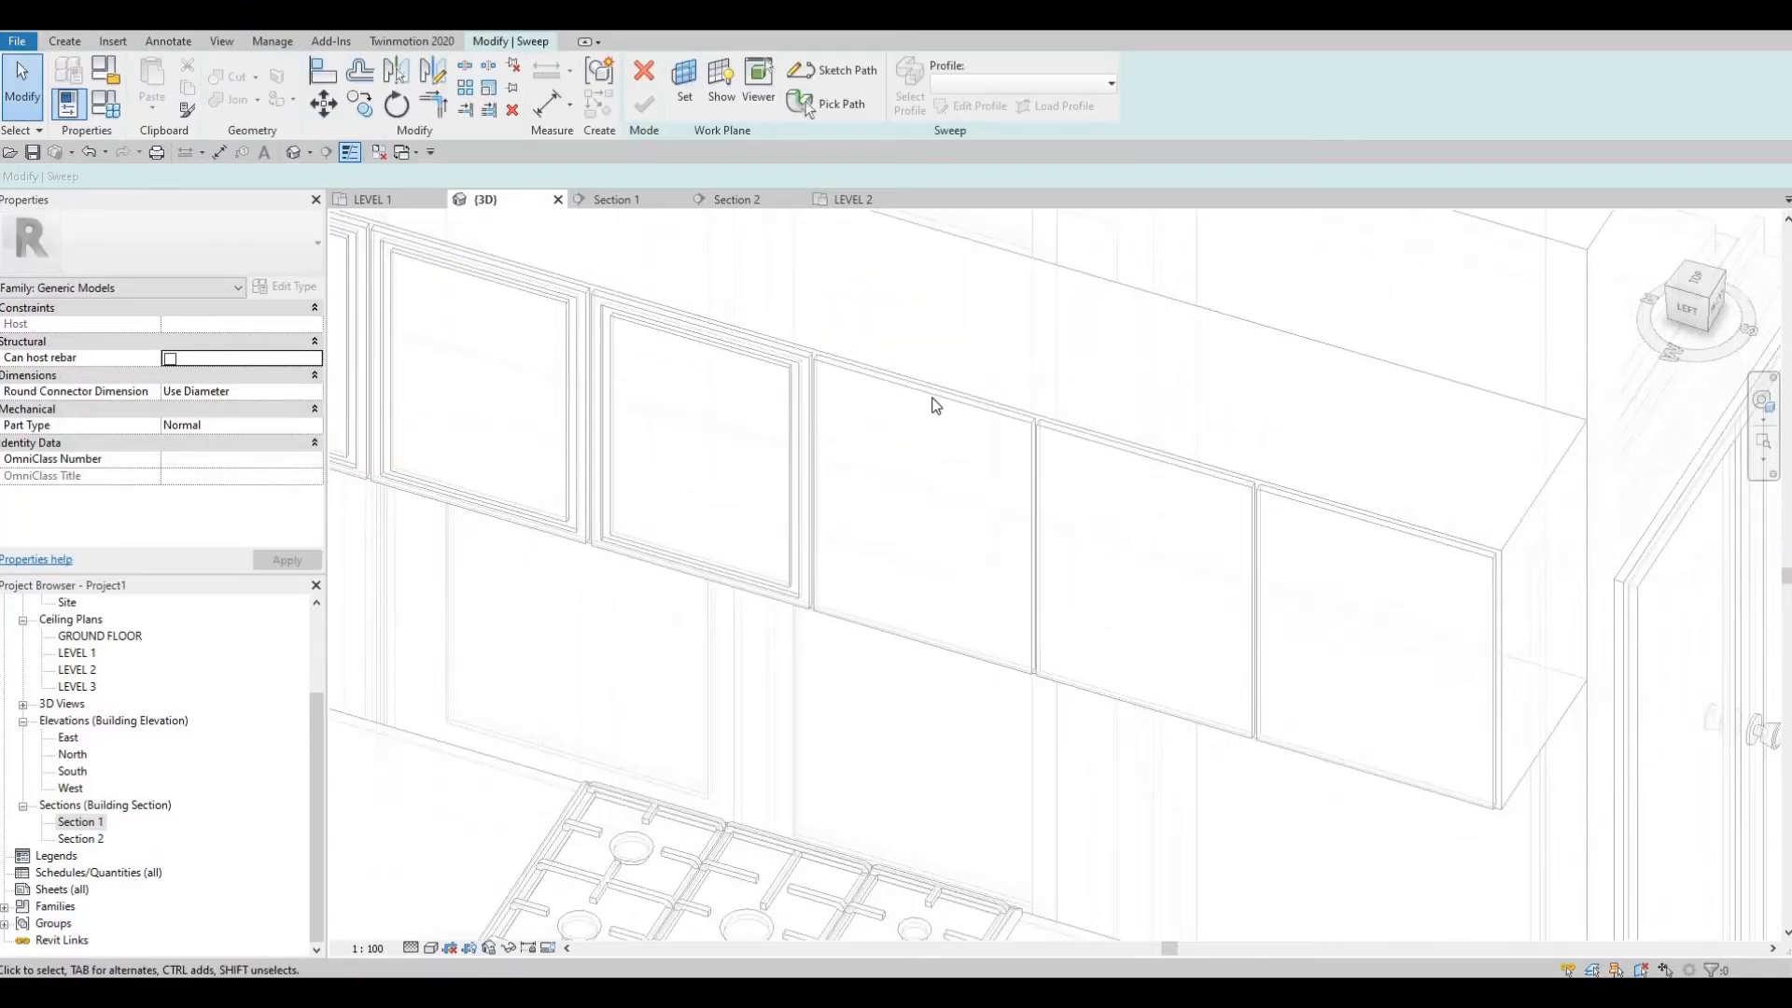
pyautogui.scroll(1, 933, 399)
pyautogui.scroll(-2, 987, 431)
pyautogui.scroll(4, 992, 417)
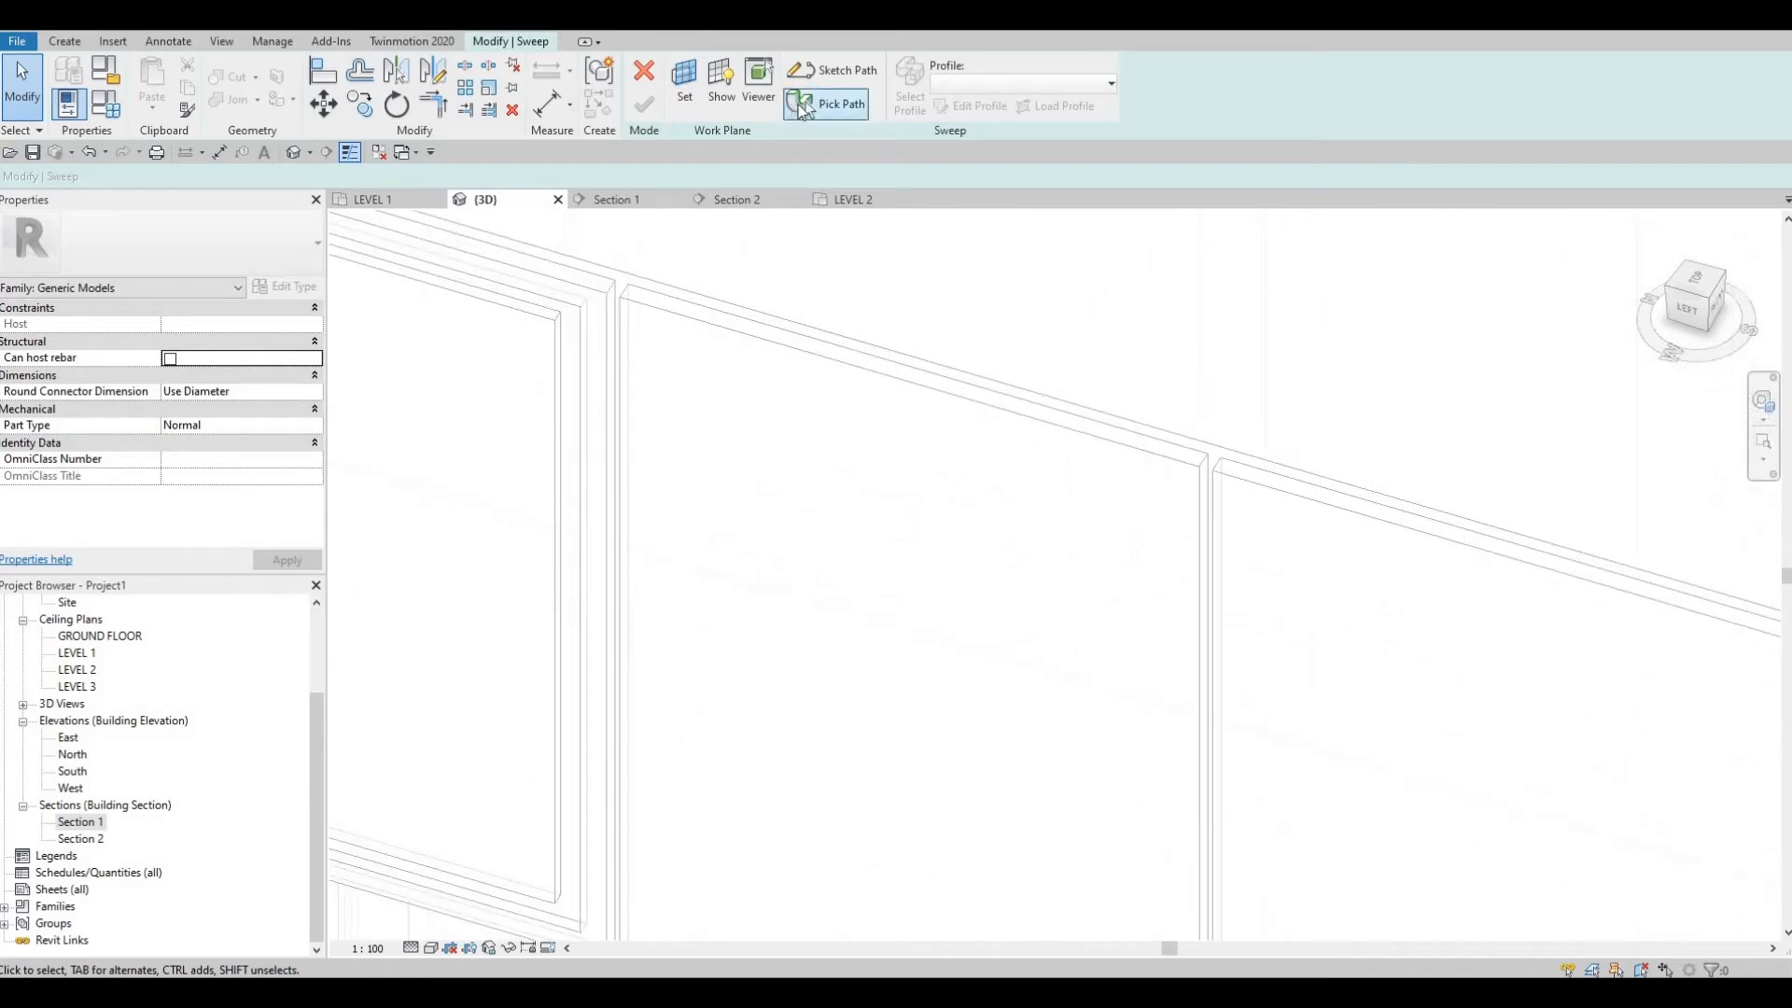
pyautogui.click(803, 104)
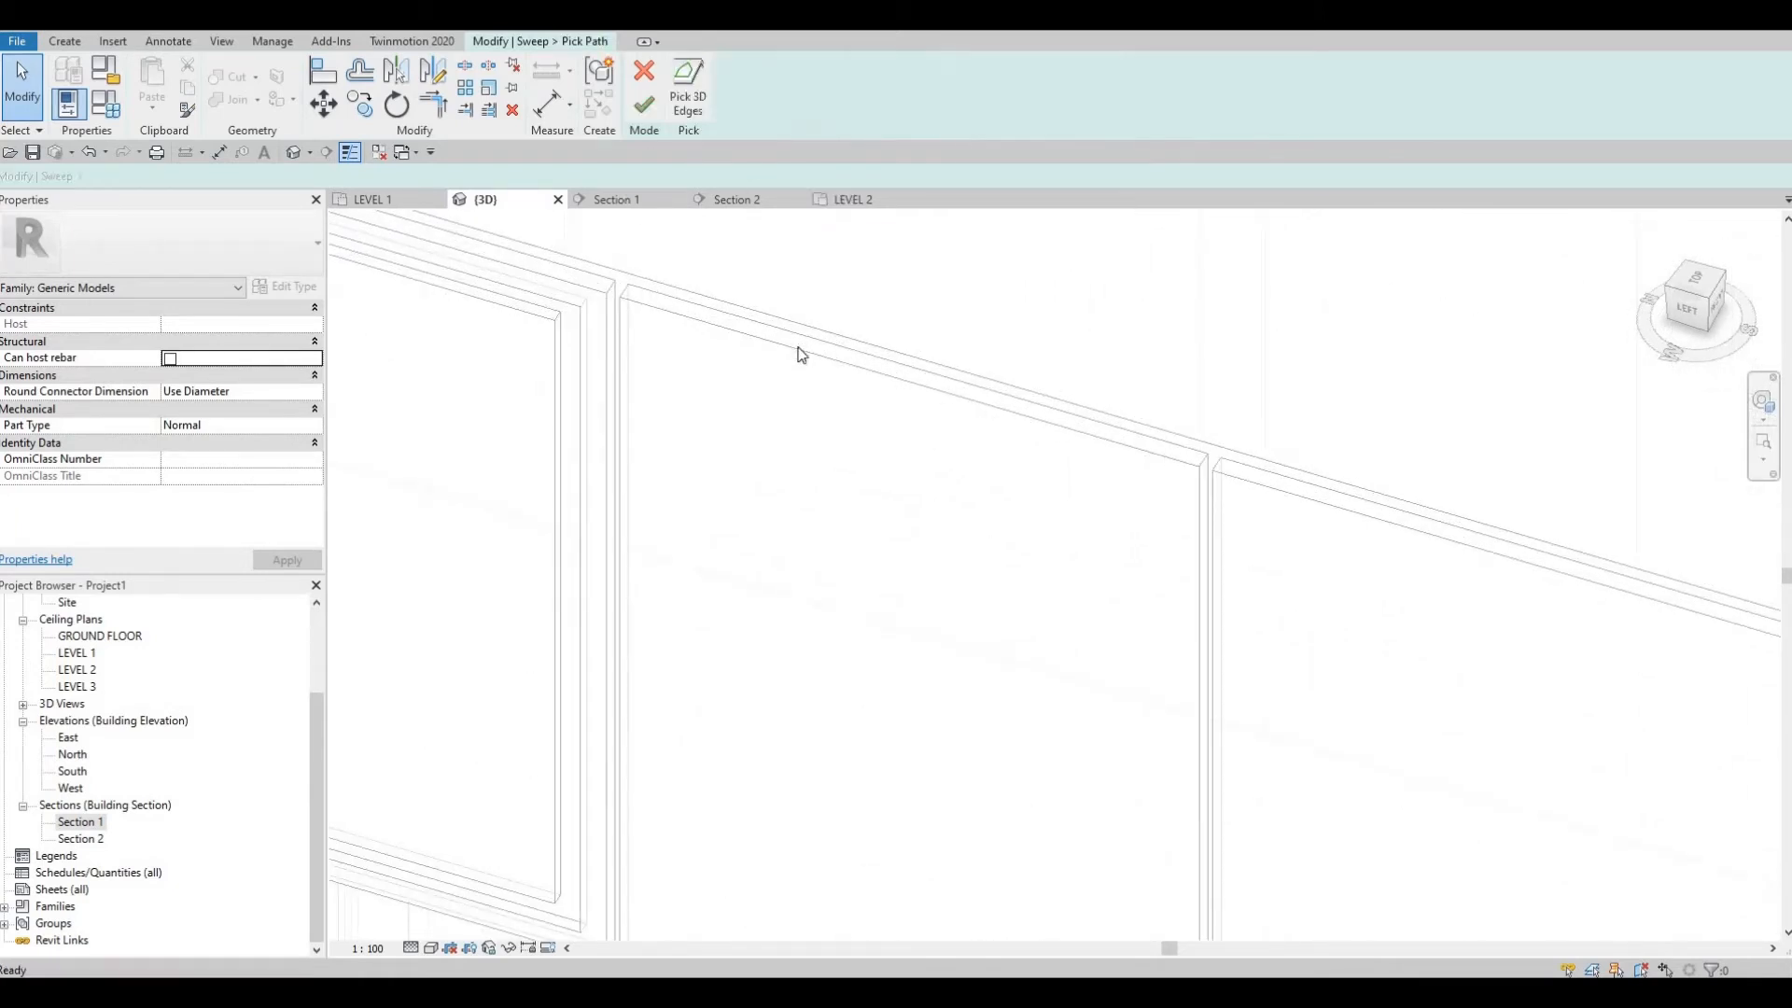
pyautogui.click(1029, 464)
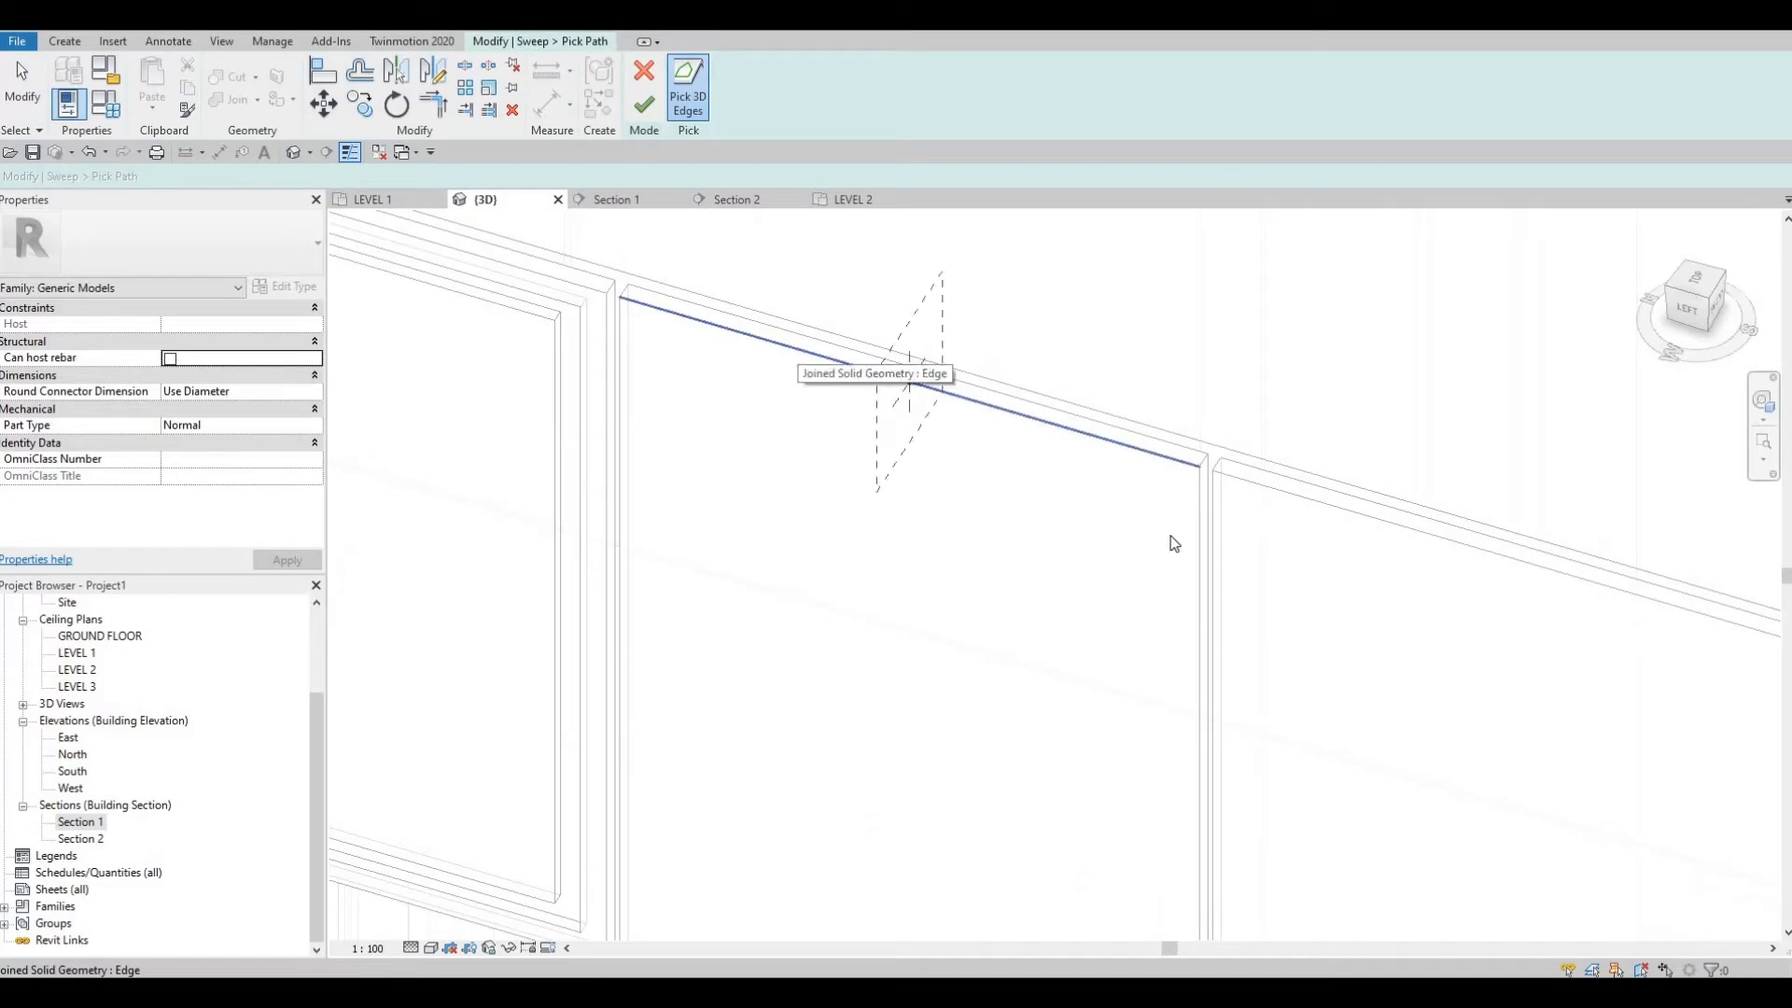
# Step: Try to add the fourth panel's right, bottom and left front edges to the sweep path
pyautogui.click(1144, 700)
pyautogui.moveTo(1160, 712); pyautogui.dragTo(1152, 665, button='middle')
pyautogui.scroll(-4, 1152, 658)
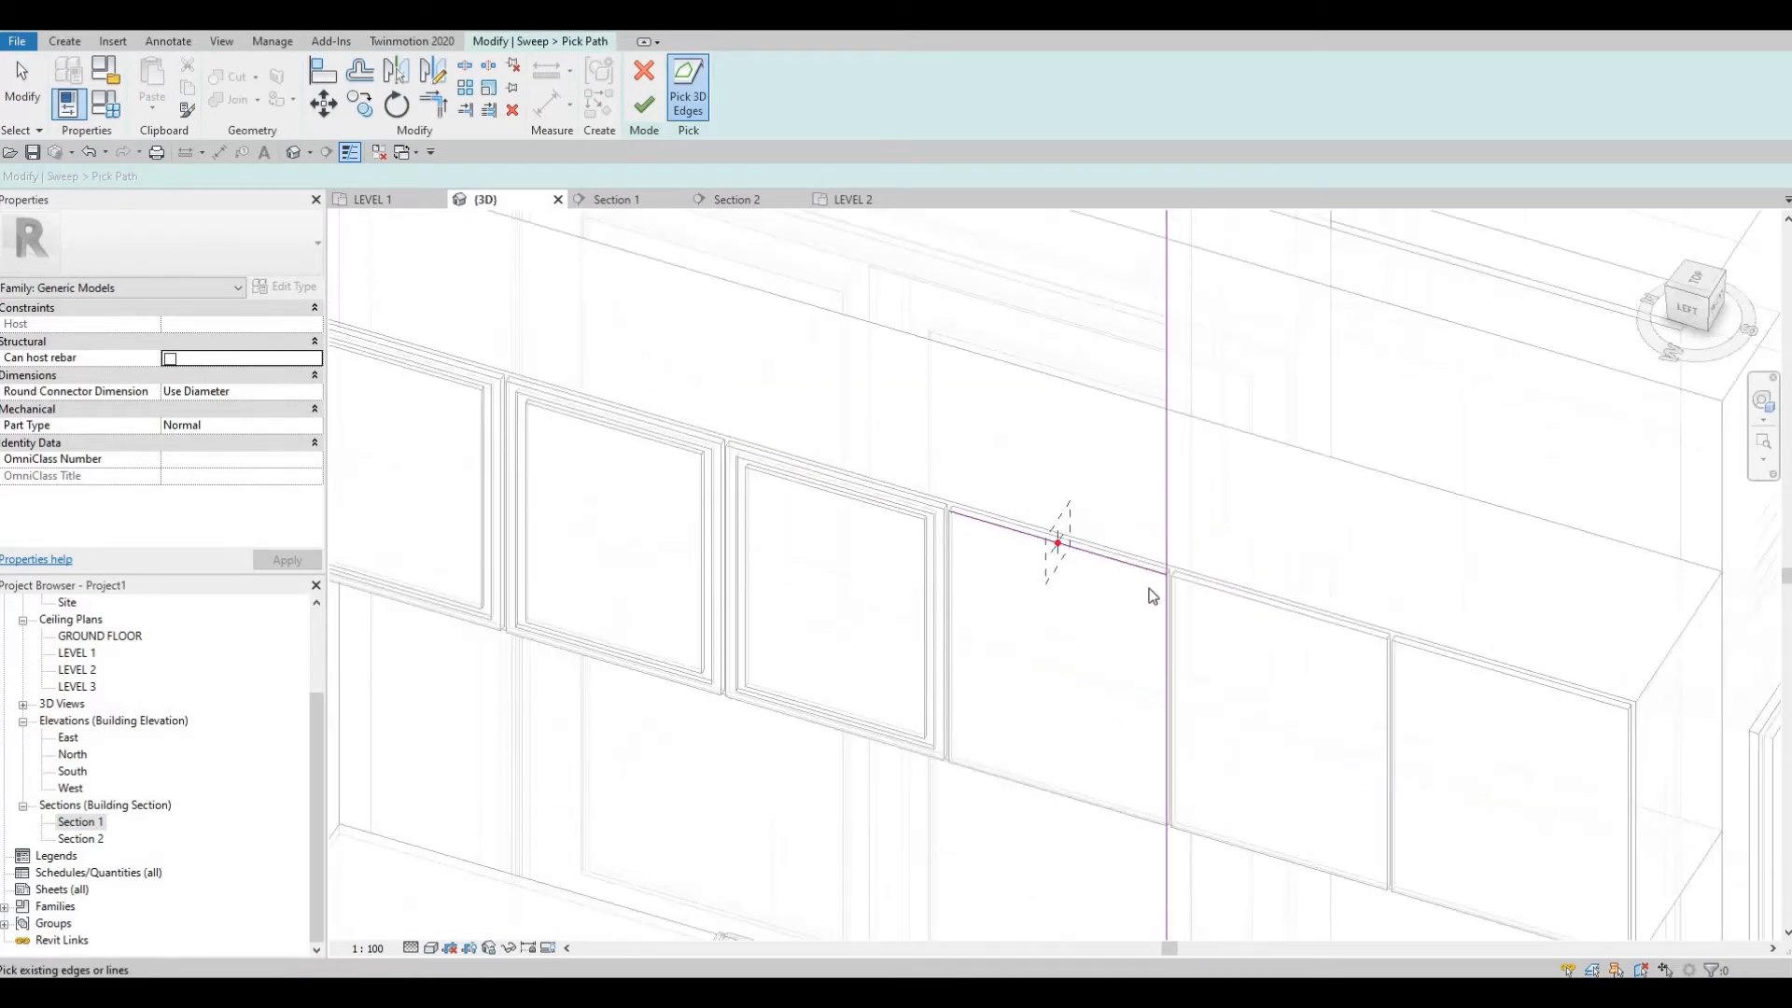
pyautogui.scroll(-3, 1147, 570)
pyautogui.scroll(7, 1144, 548)
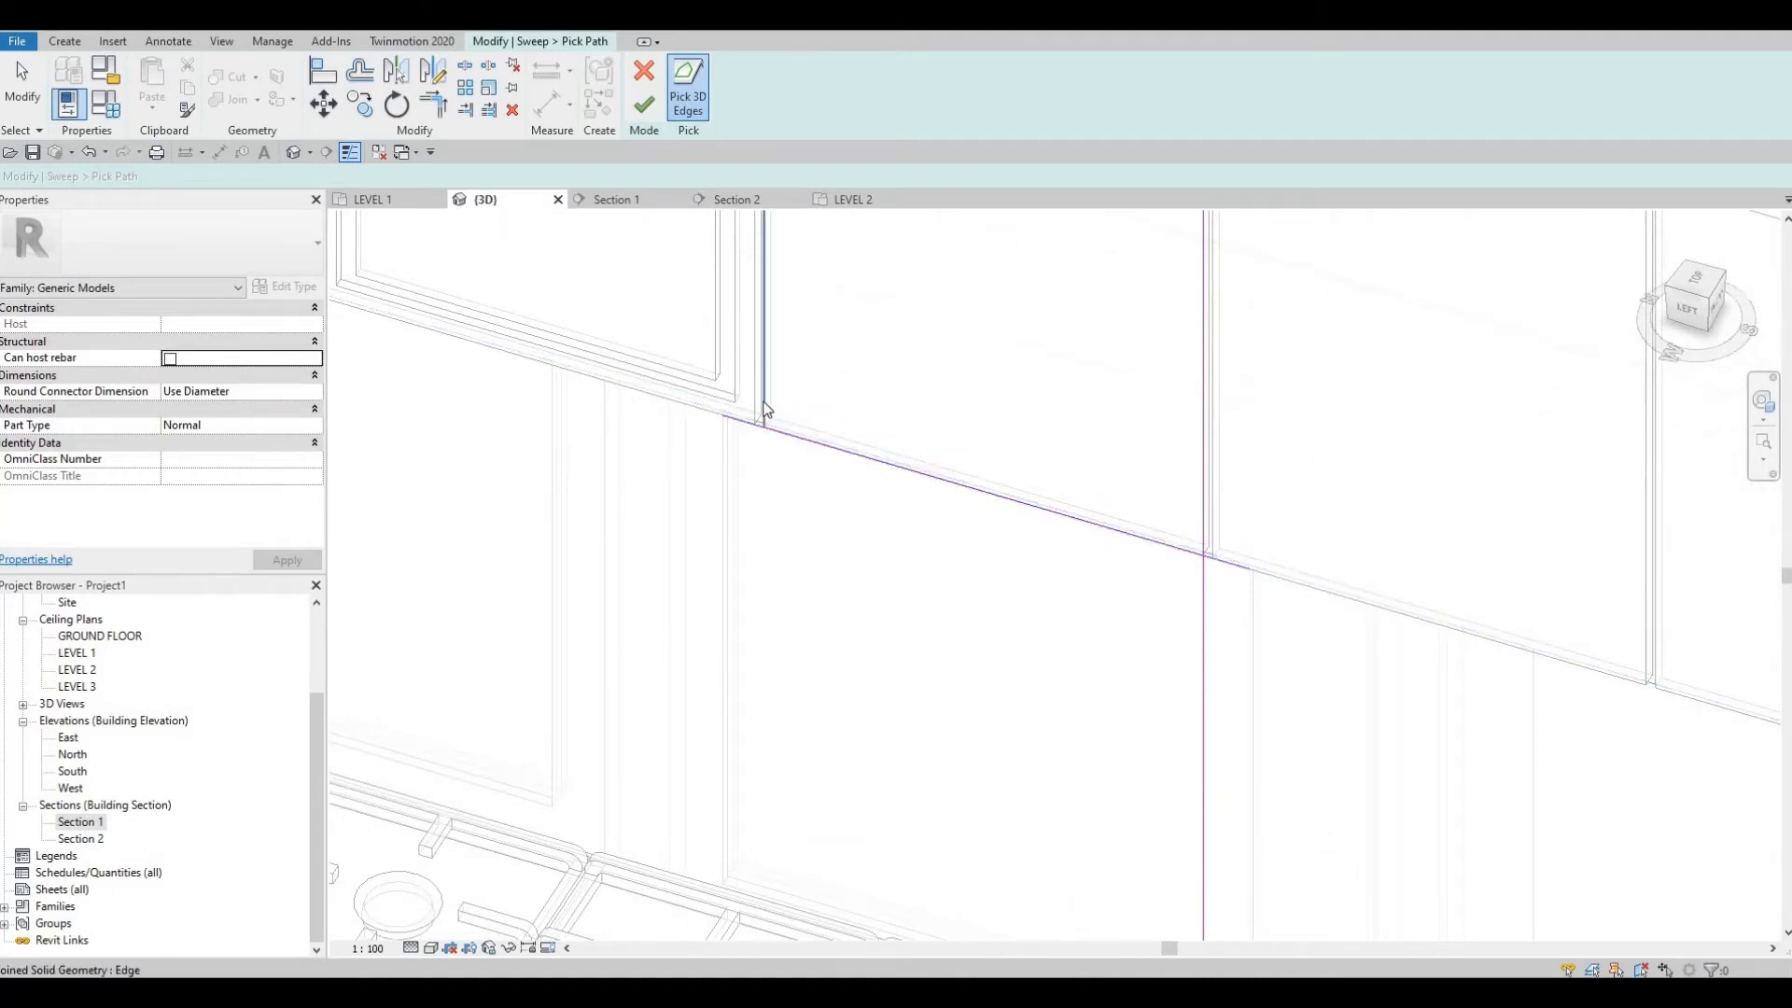
pyautogui.scroll(4, 759, 392)
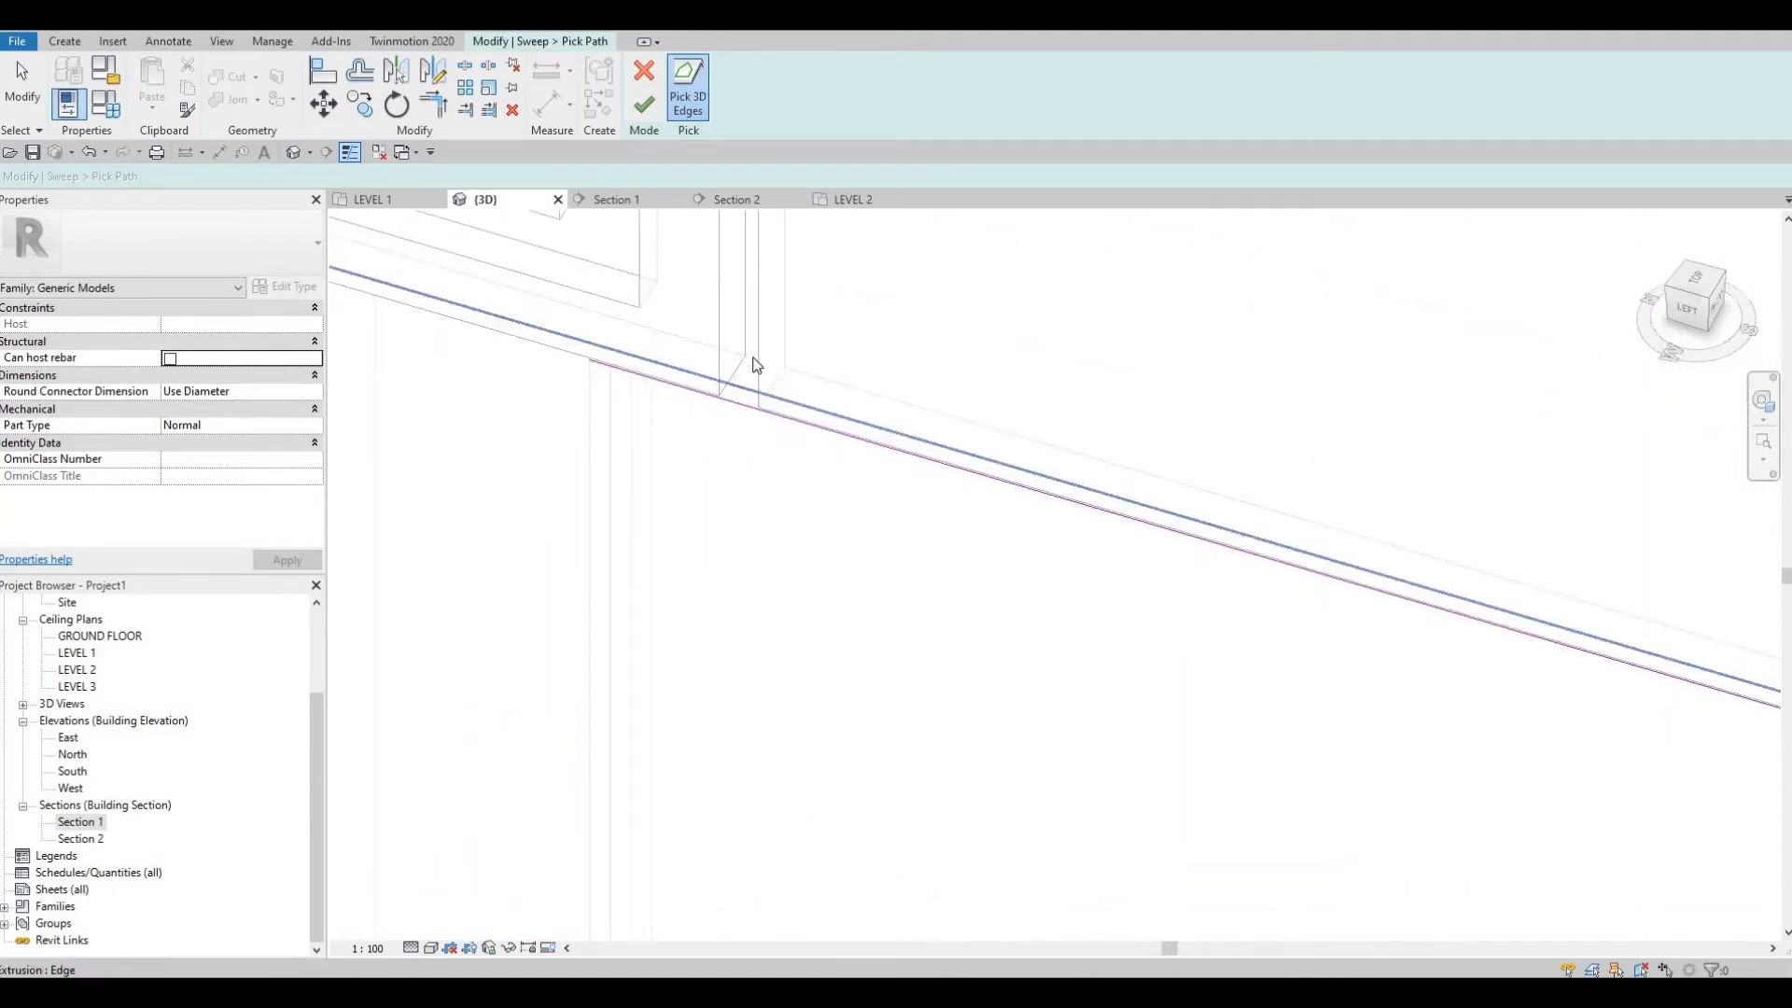
pyautogui.keyDown('shift'); pyautogui.moveTo(836, 456); pyautogui.dragTo(772, 707, button='middle'); pyautogui.keyUp('shift')
# Step: Delete the horizontal path line below the cabinets and the overlong vertical path line near the fourth panel's right side
pyautogui.press('Escape')
pyautogui.click(742, 719)
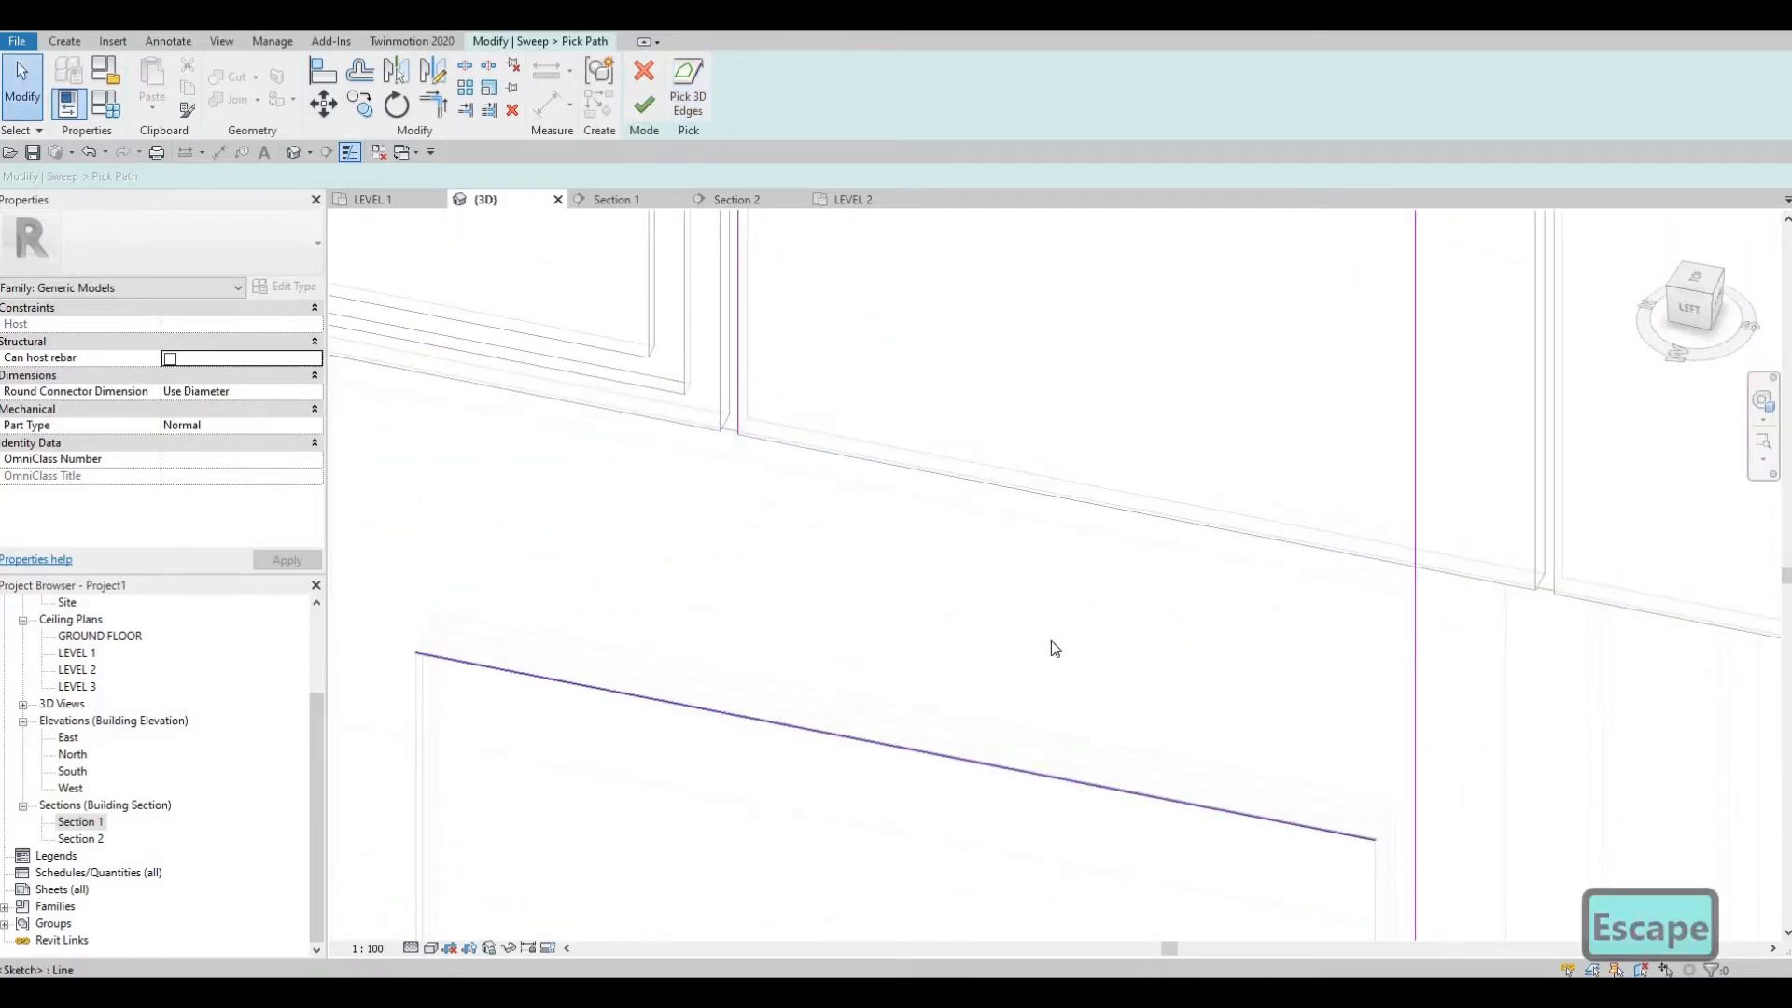
pyautogui.press('Delete')
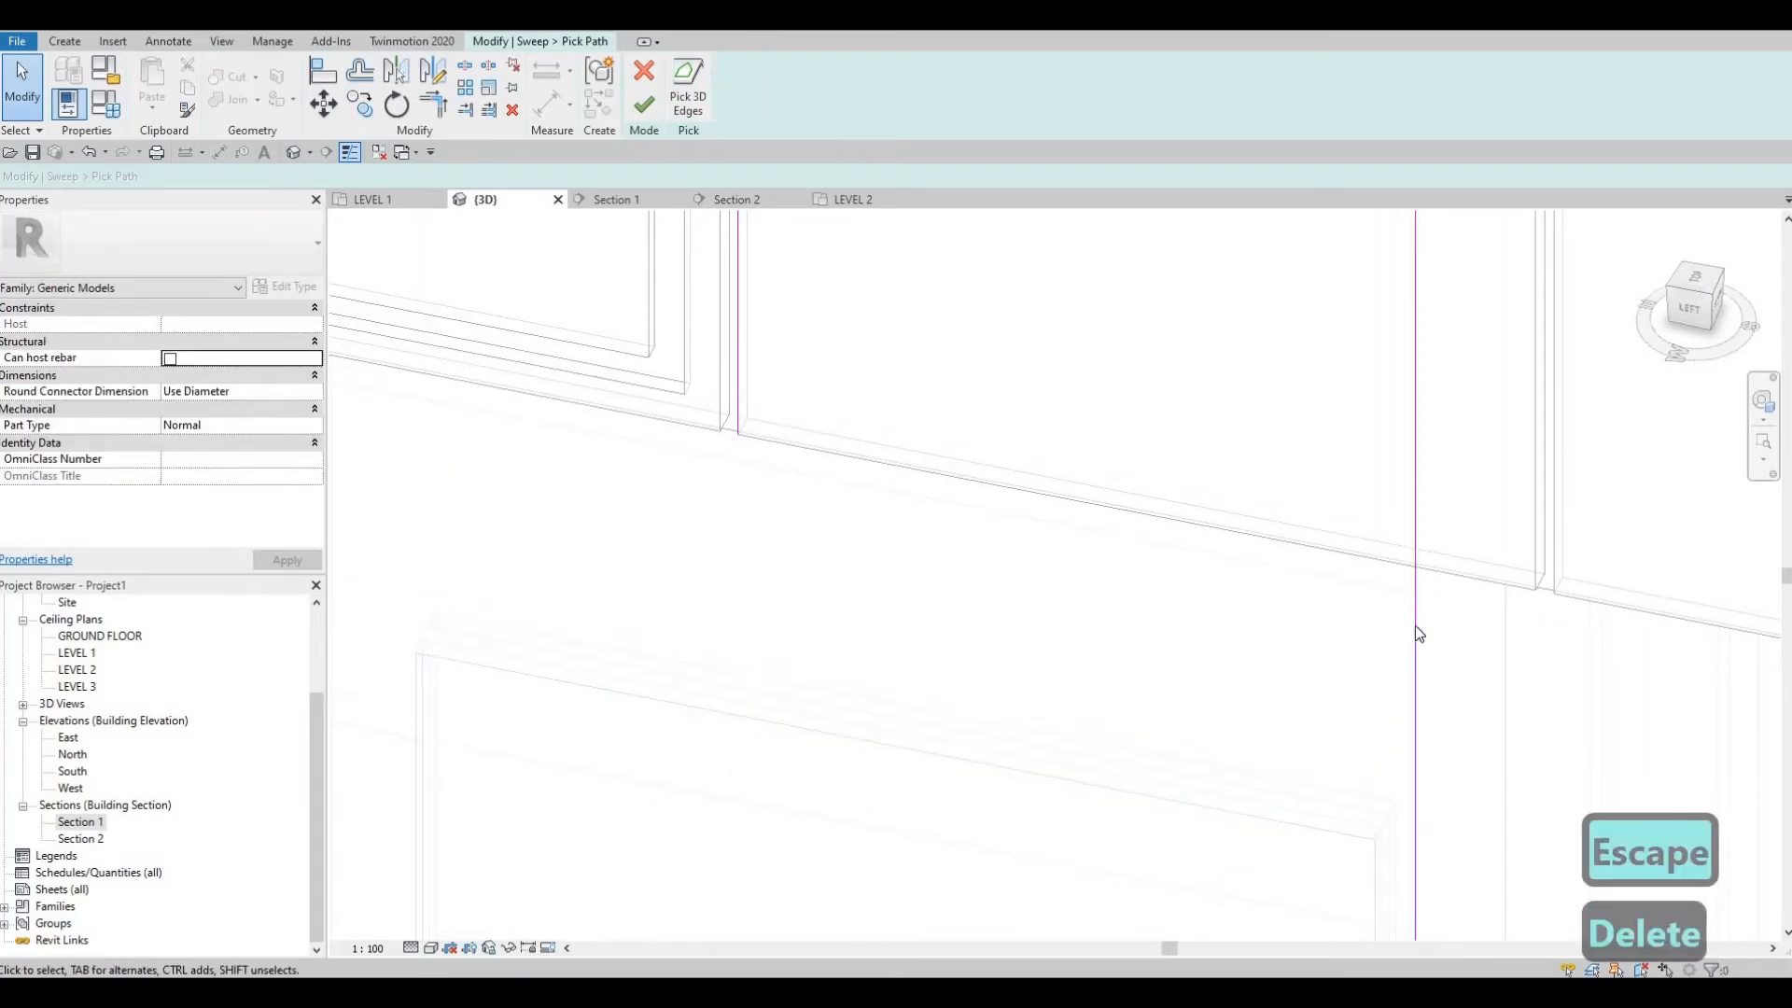
pyautogui.click(1415, 625)
pyautogui.press('Delete')
# Step: Add the fourth panel's bottom and right front edges to close the sweep path, and finish the path
pyautogui.click(688, 89)
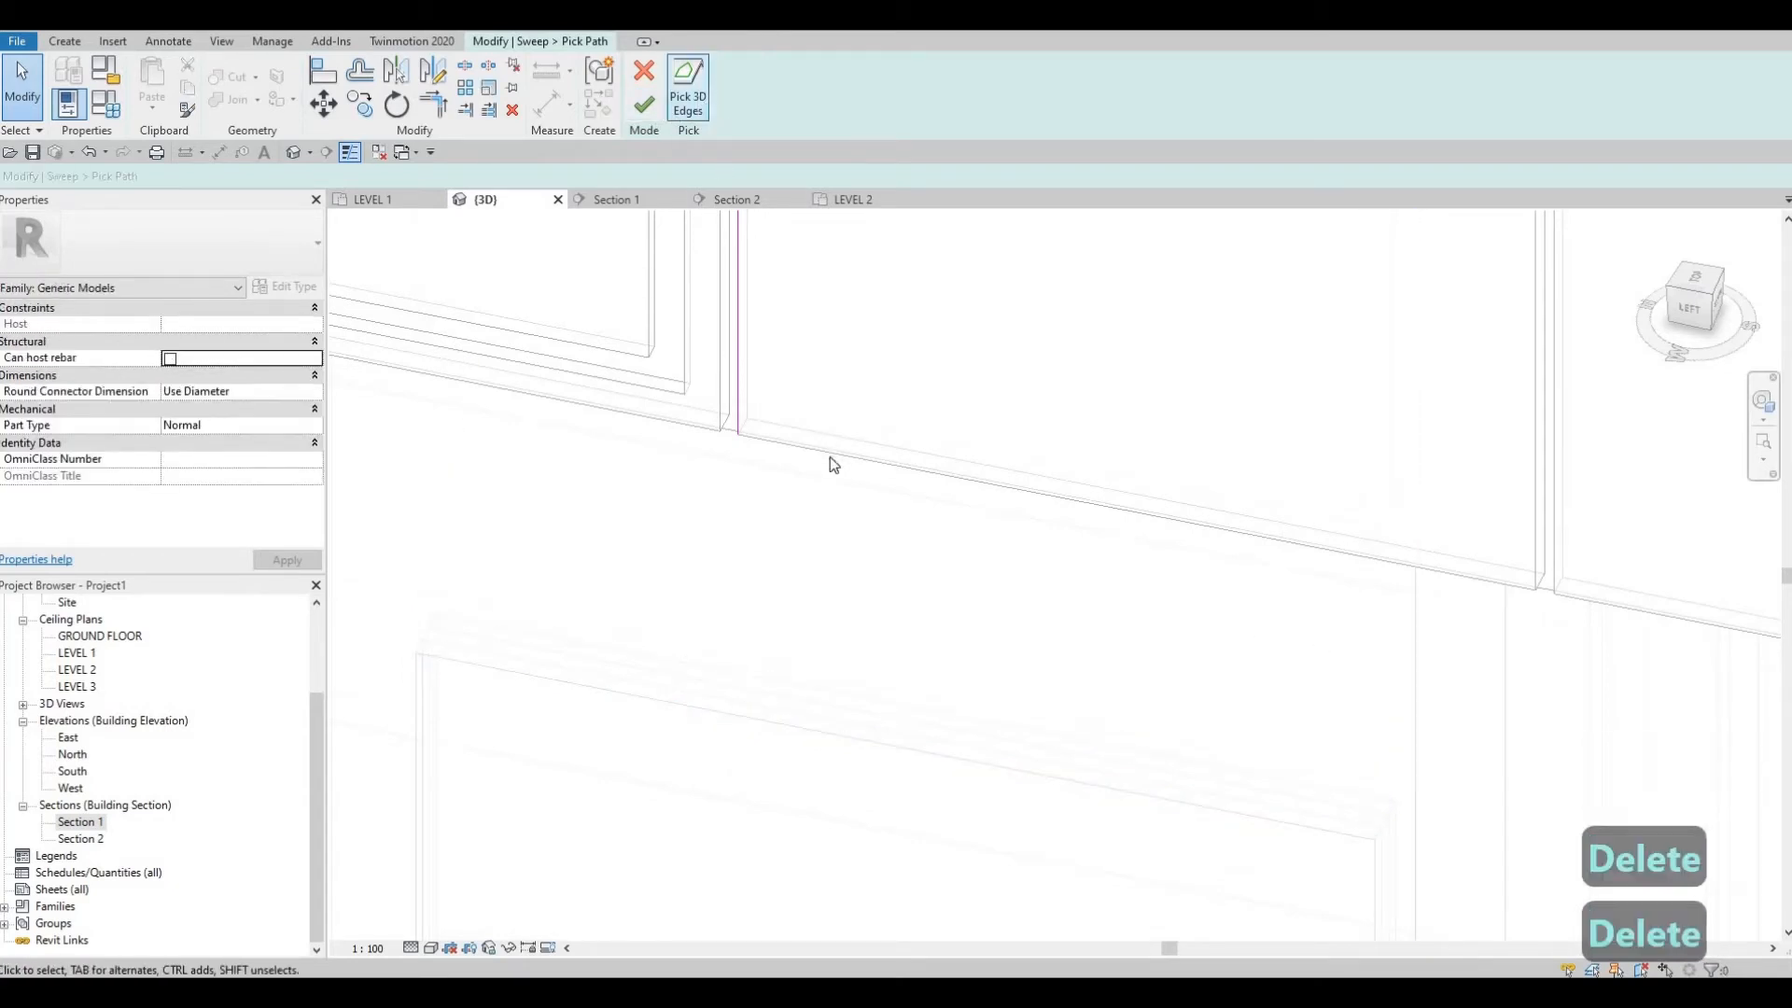
pyautogui.click(826, 453)
pyautogui.scroll(-6, 1072, 651)
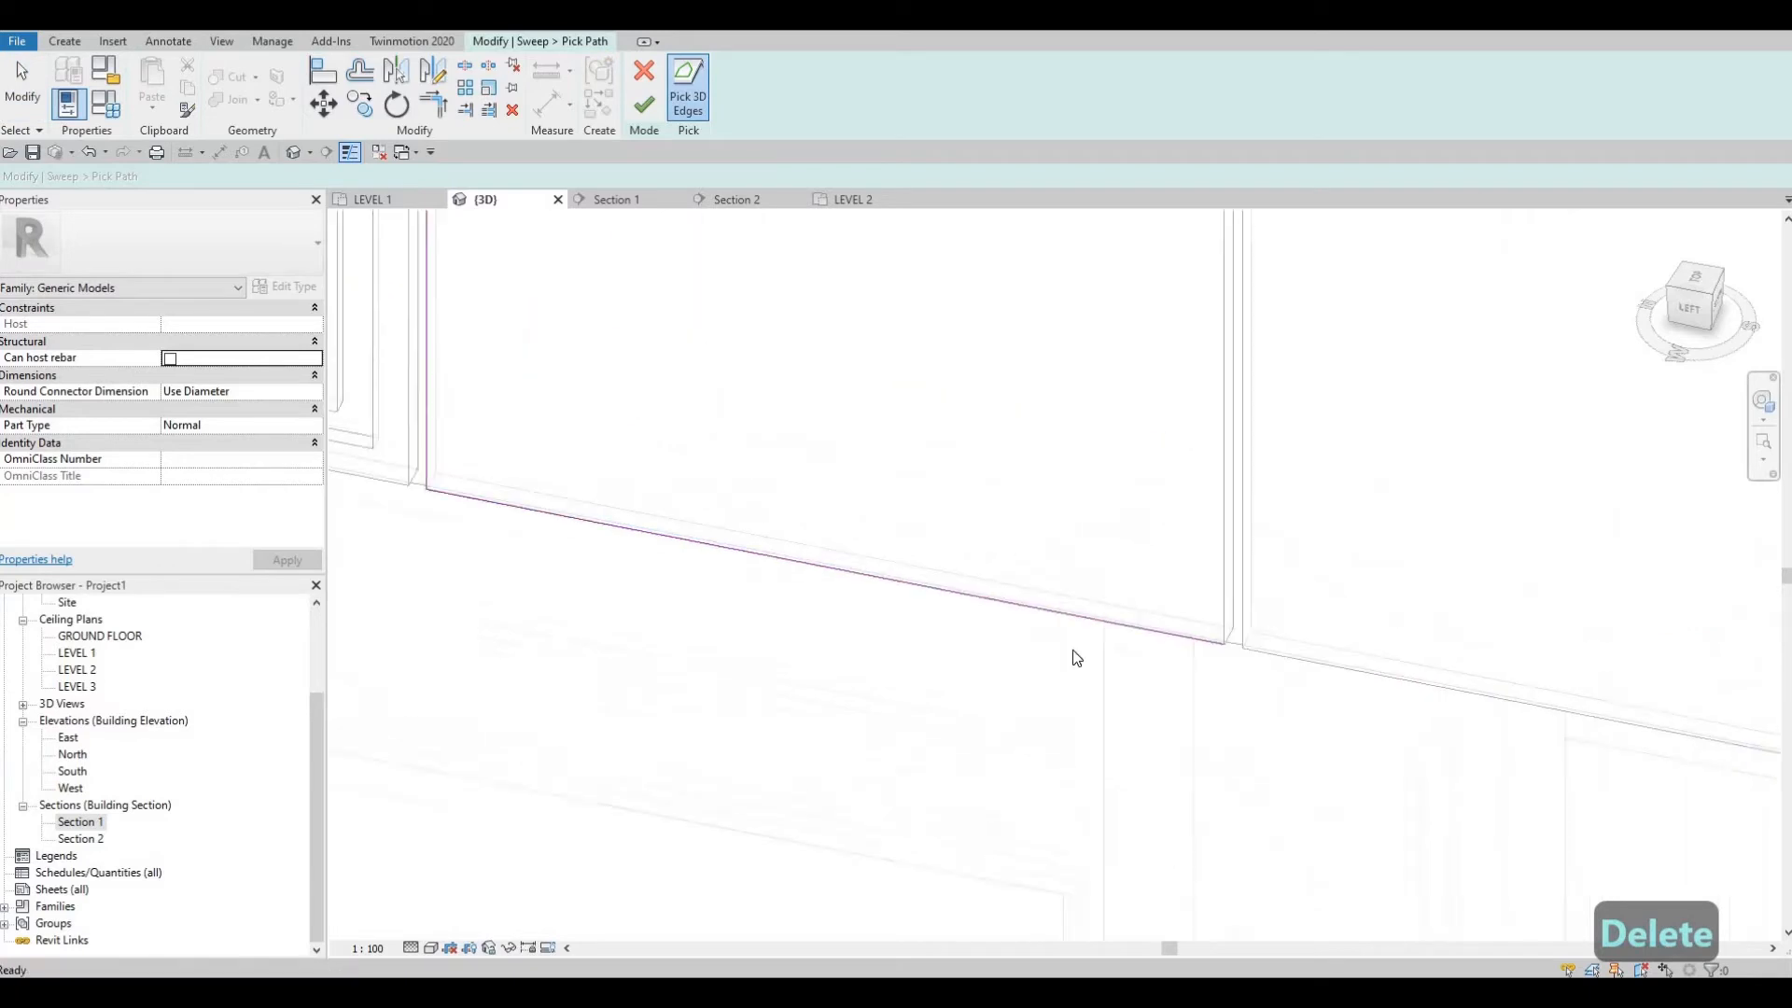
pyautogui.scroll(6, 1113, 420)
pyautogui.click(1115, 421)
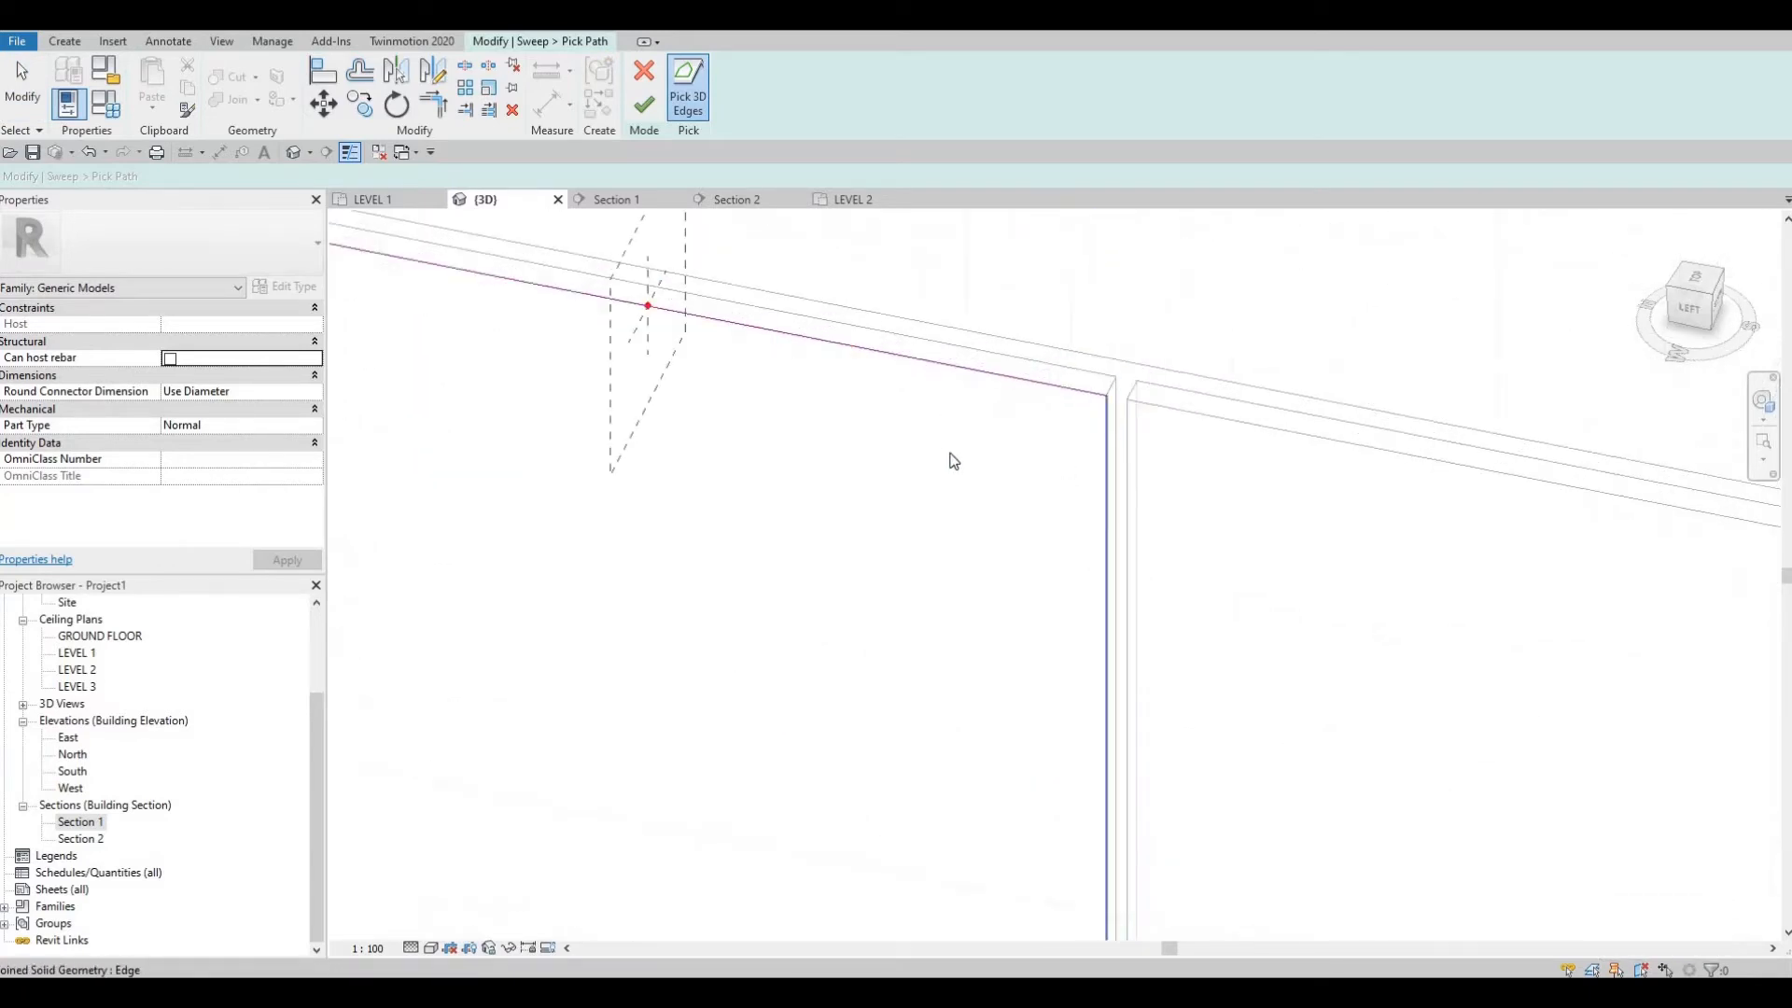
pyautogui.scroll(-5, 840, 425)
pyautogui.press('Escape')
pyautogui.press('Escape')
pyautogui.press('Escape')
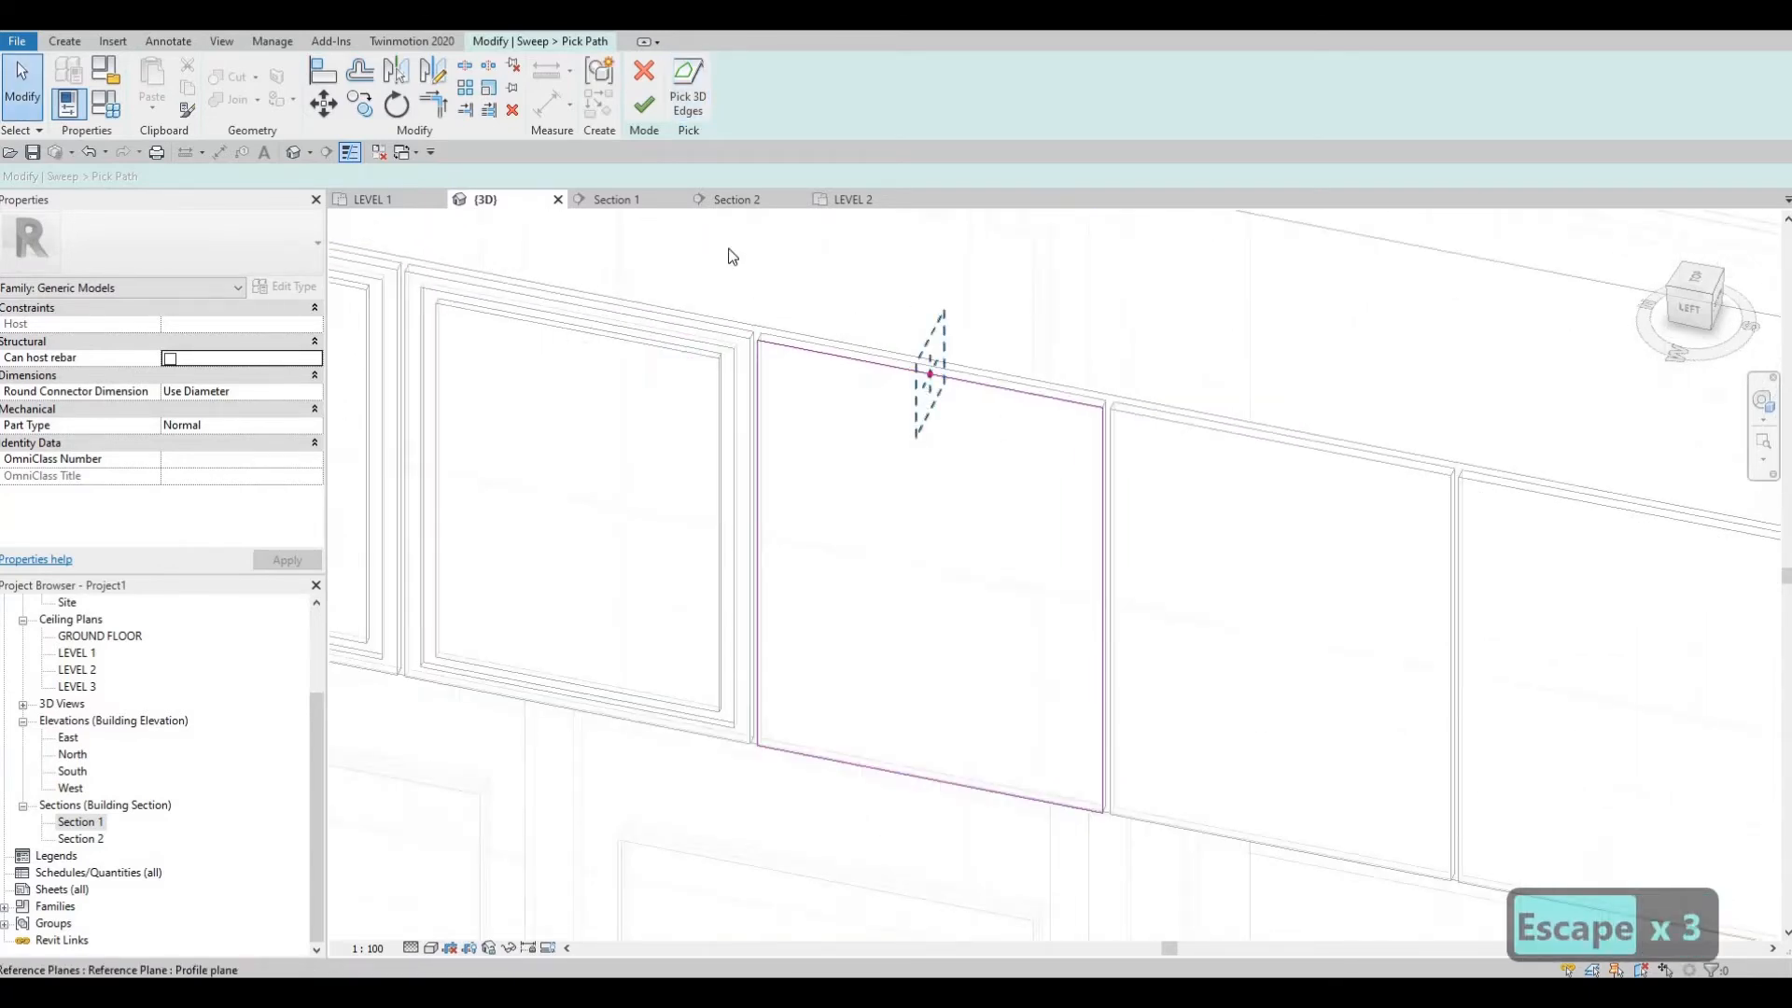
pyautogui.click(645, 102)
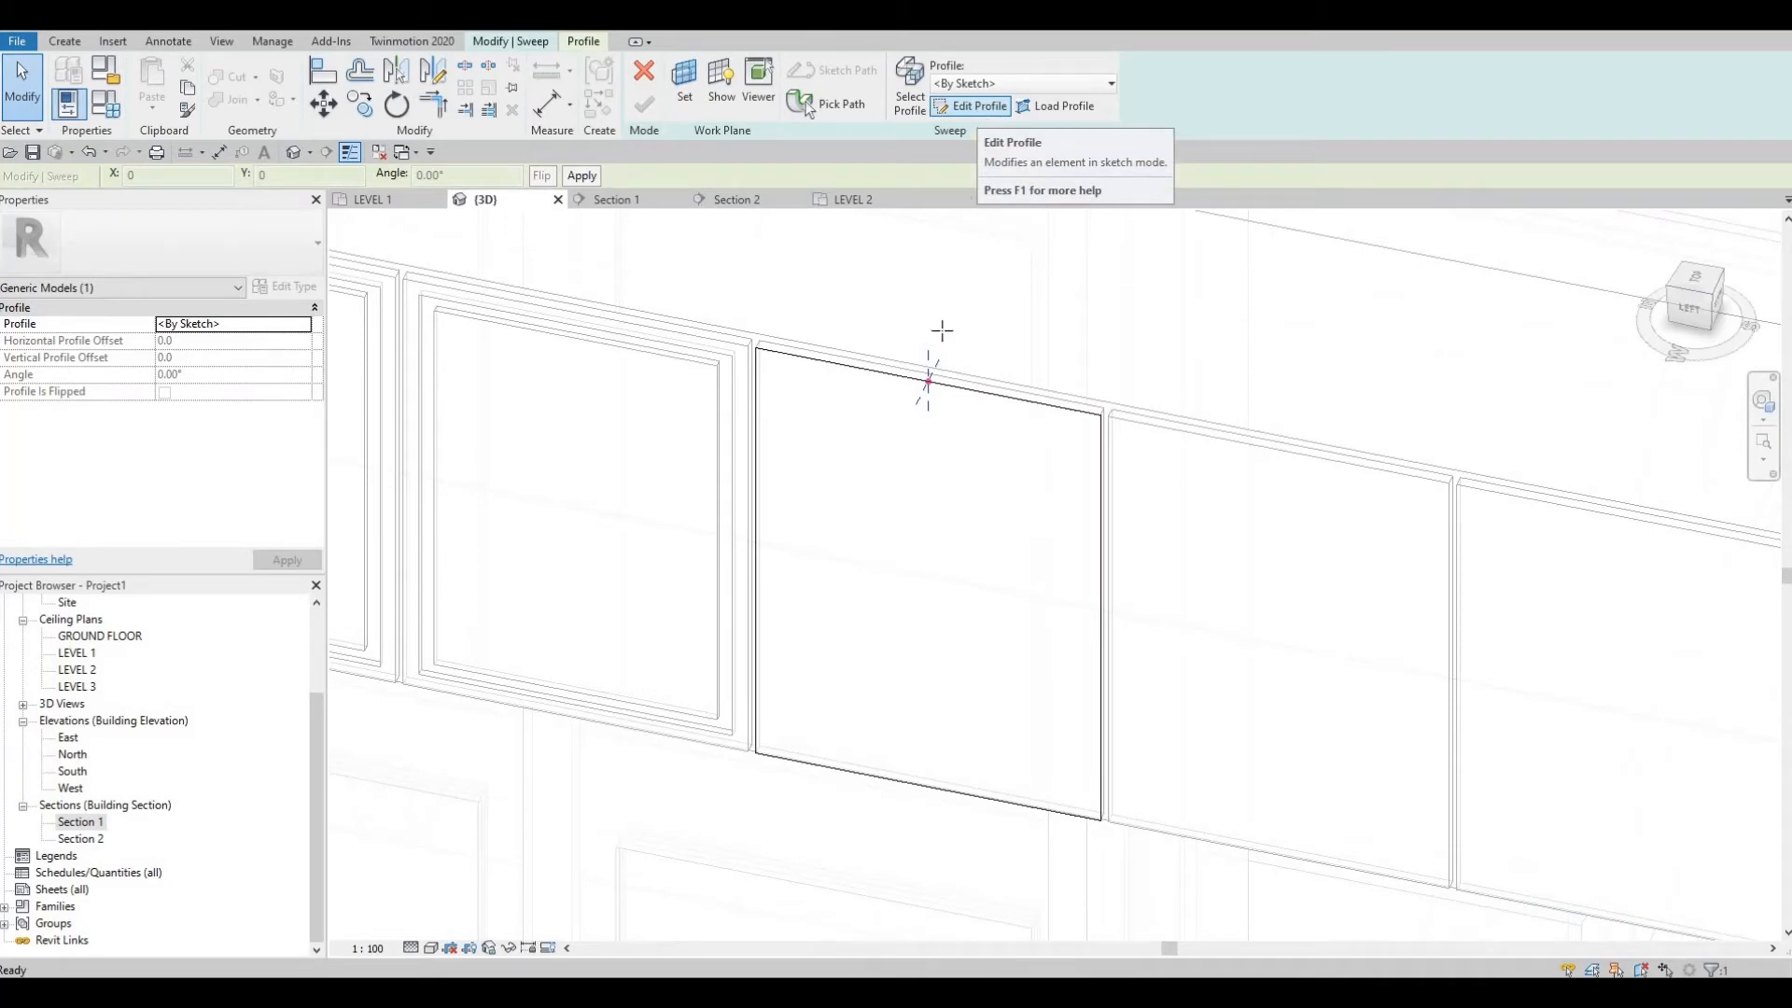
# Step: Edit the sweep's profile by sketching a rectangle about 65 by 40 mm along the vertical reference plane, below the fourth panel's top edge
pyautogui.click(970, 105)
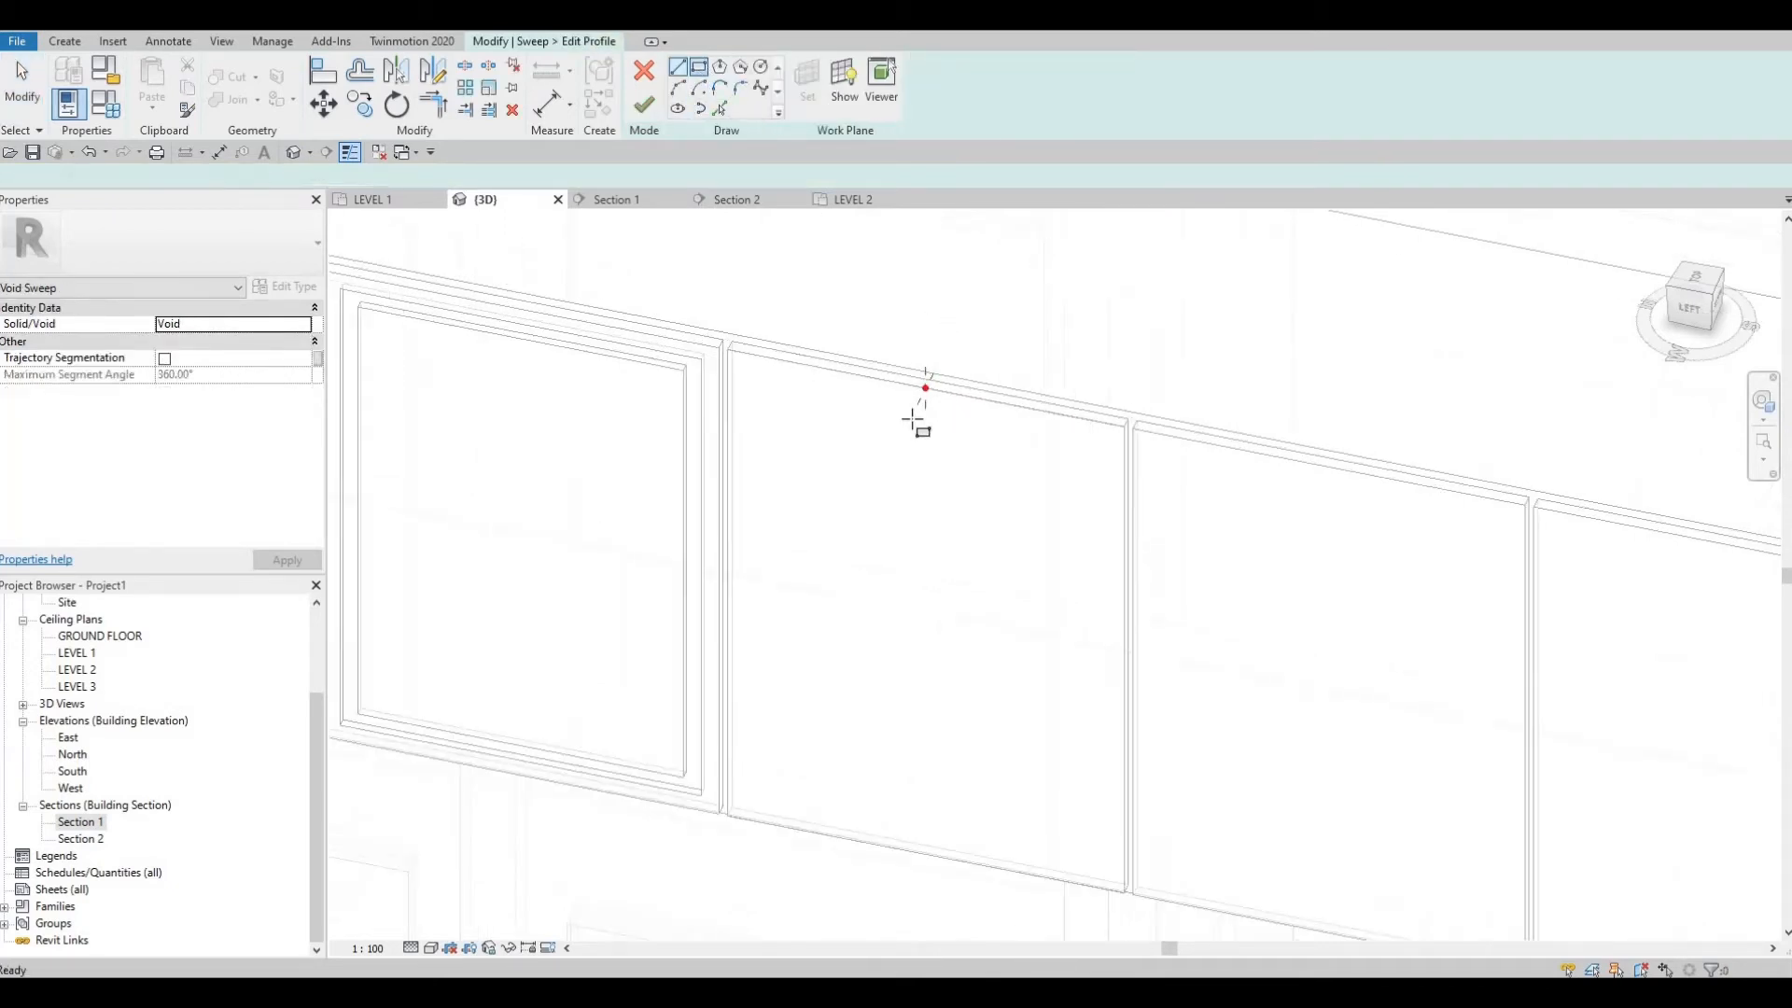
pyautogui.scroll(4, 915, 420)
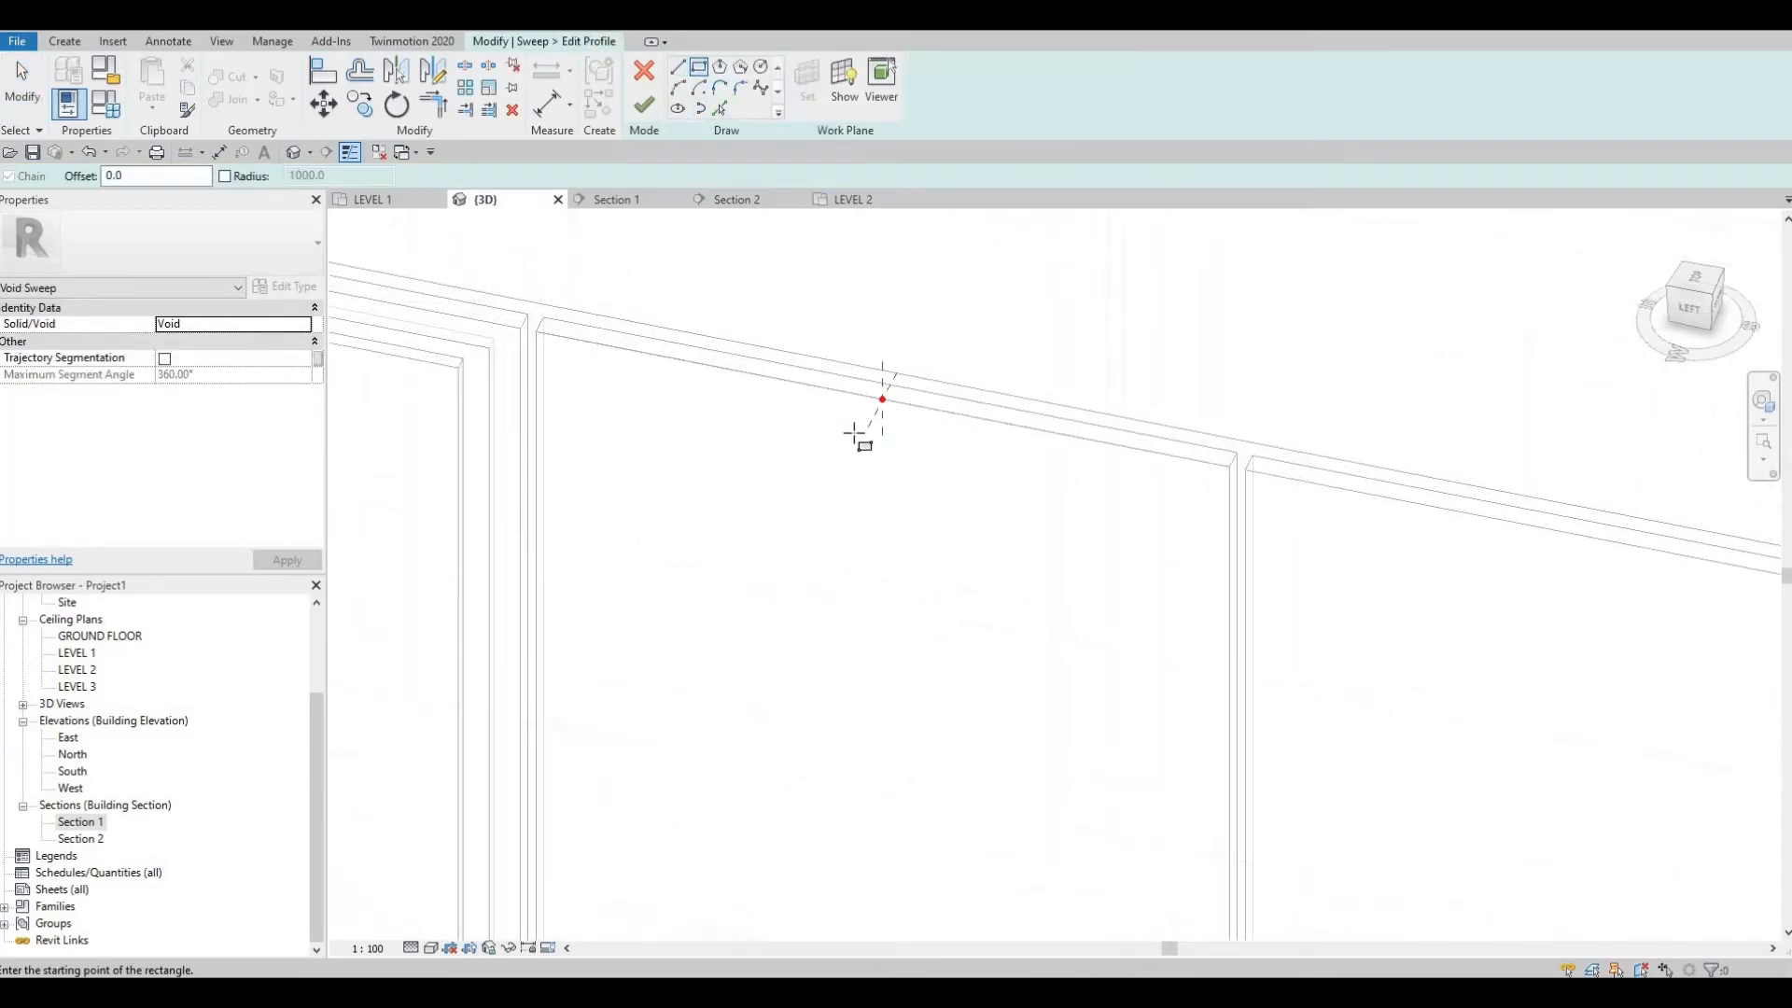
pyautogui.click(879, 508)
pyautogui.click(844, 434)
pyautogui.press('Escape')
pyautogui.press('Escape')
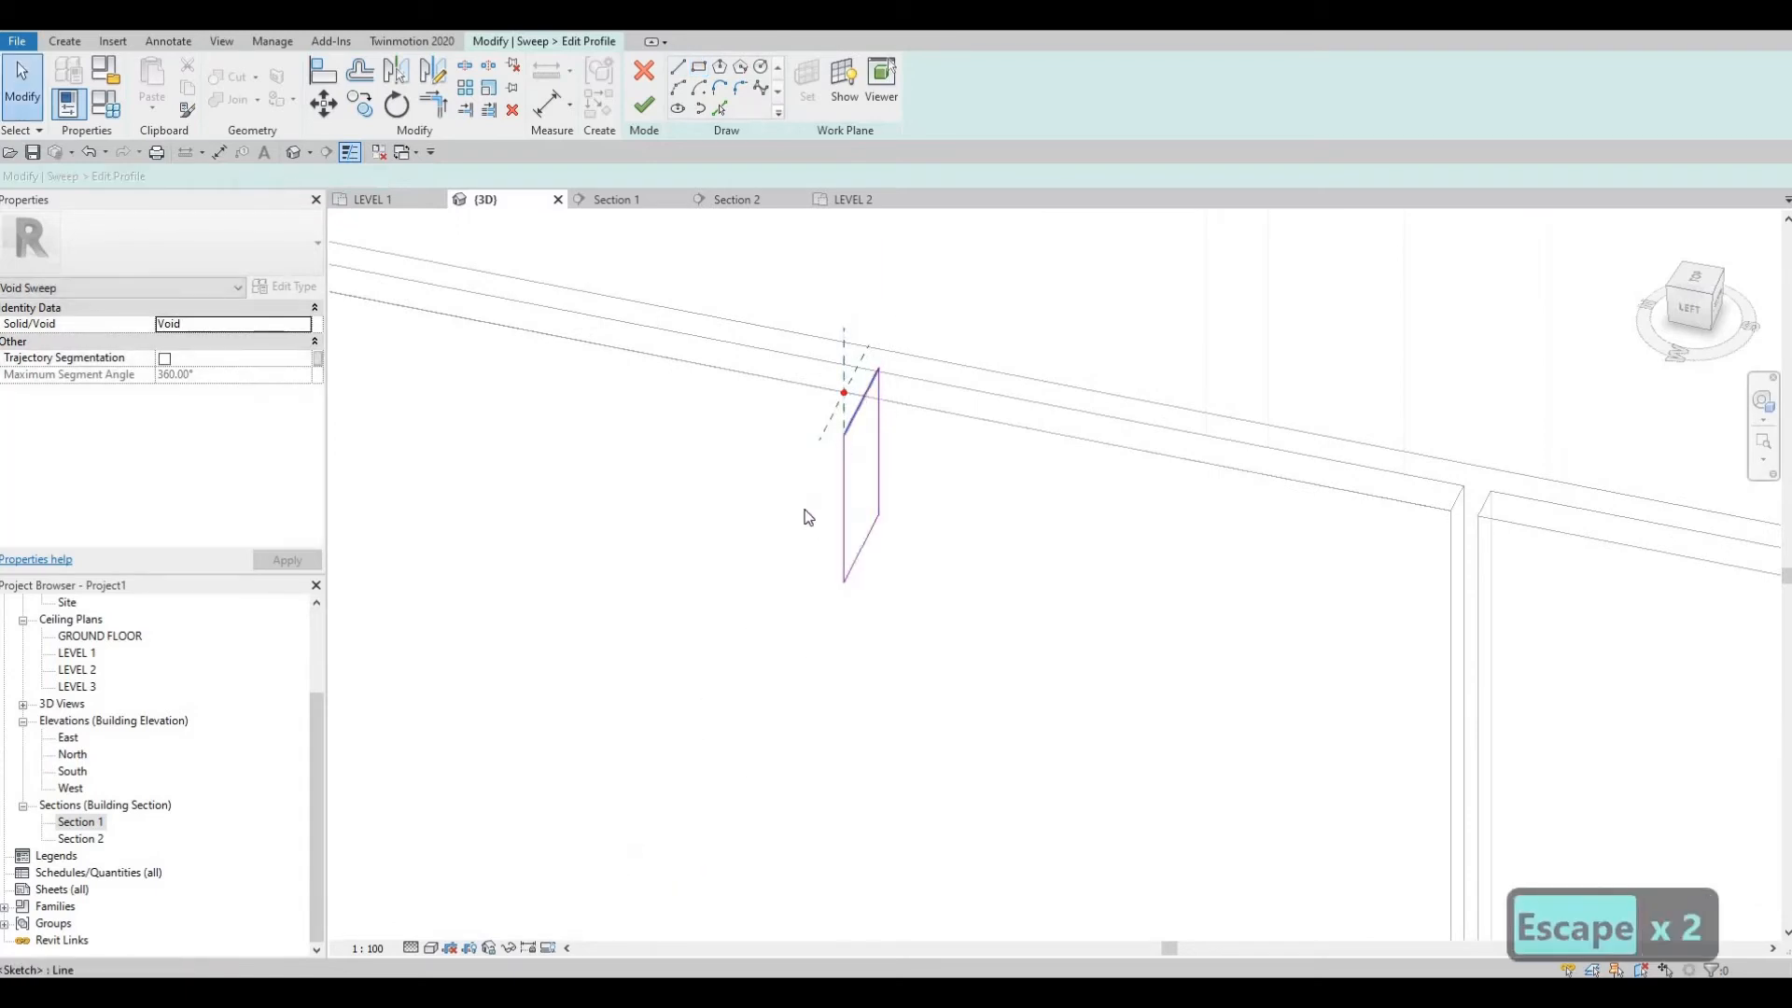
# Step: Measure the rectangle's upper short edge from the path's reference plane and set that distance to 20 mm on the fourth panel
pyautogui.click(857, 411)
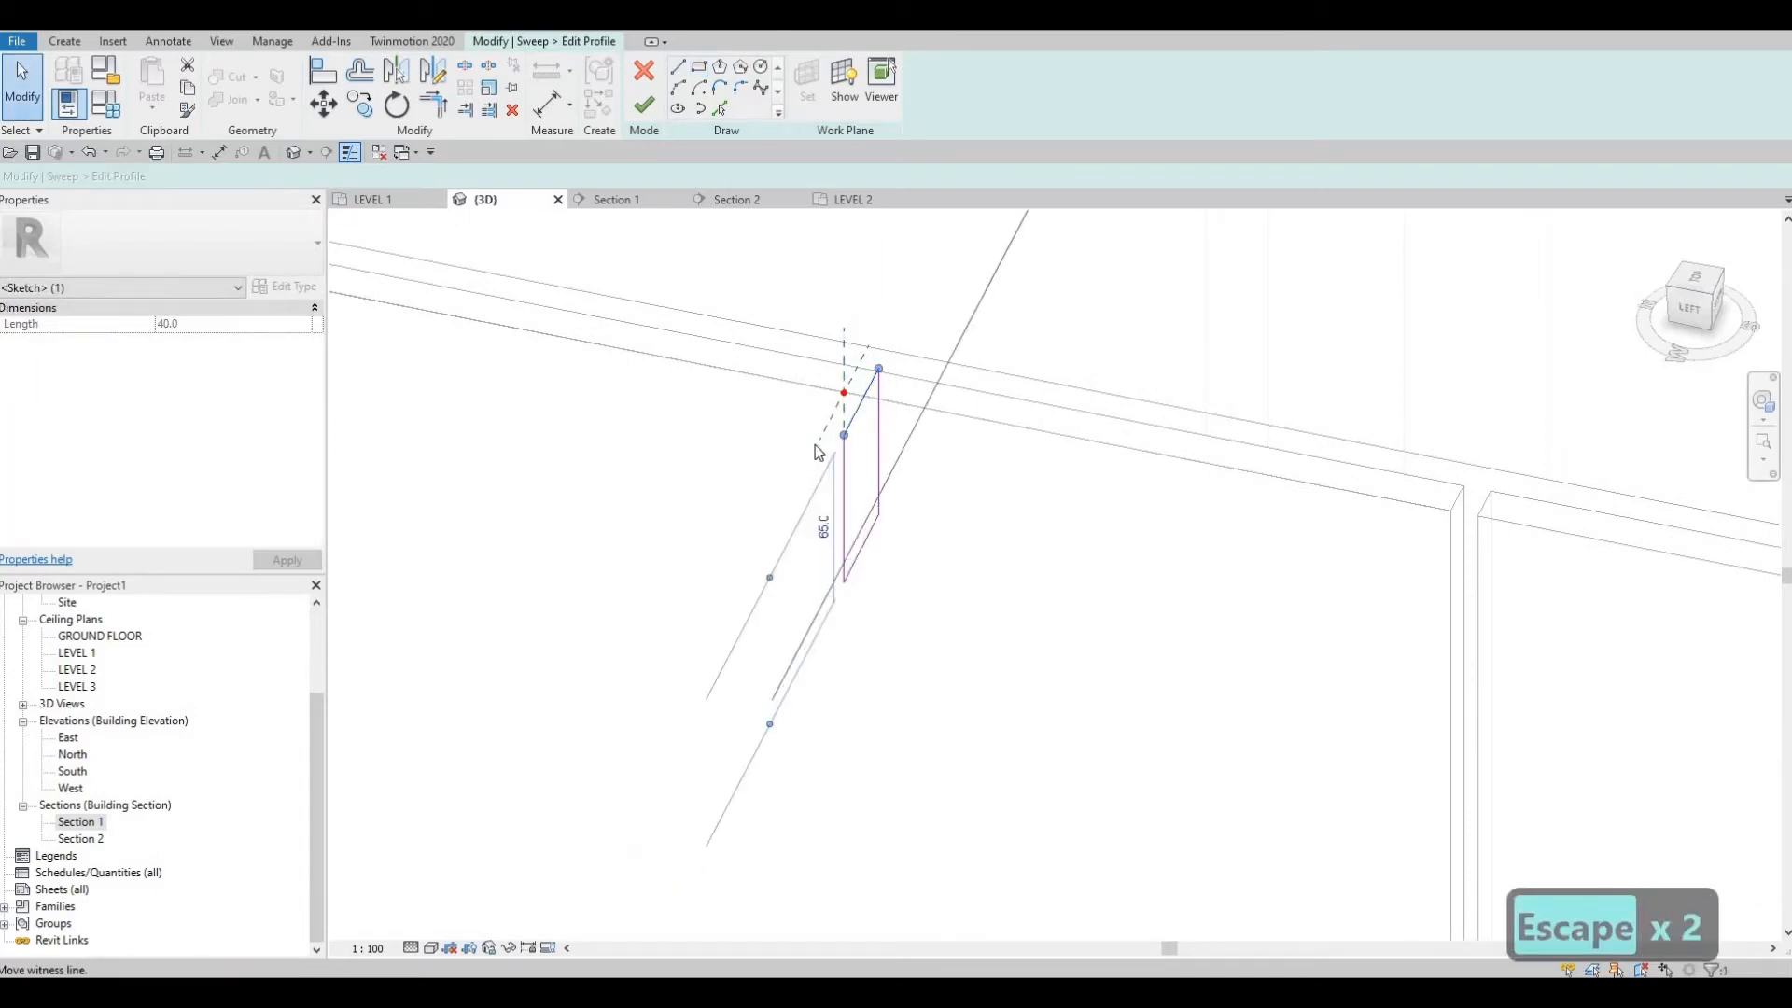
pyautogui.moveTo(835, 443); pyautogui.dragTo(825, 428)
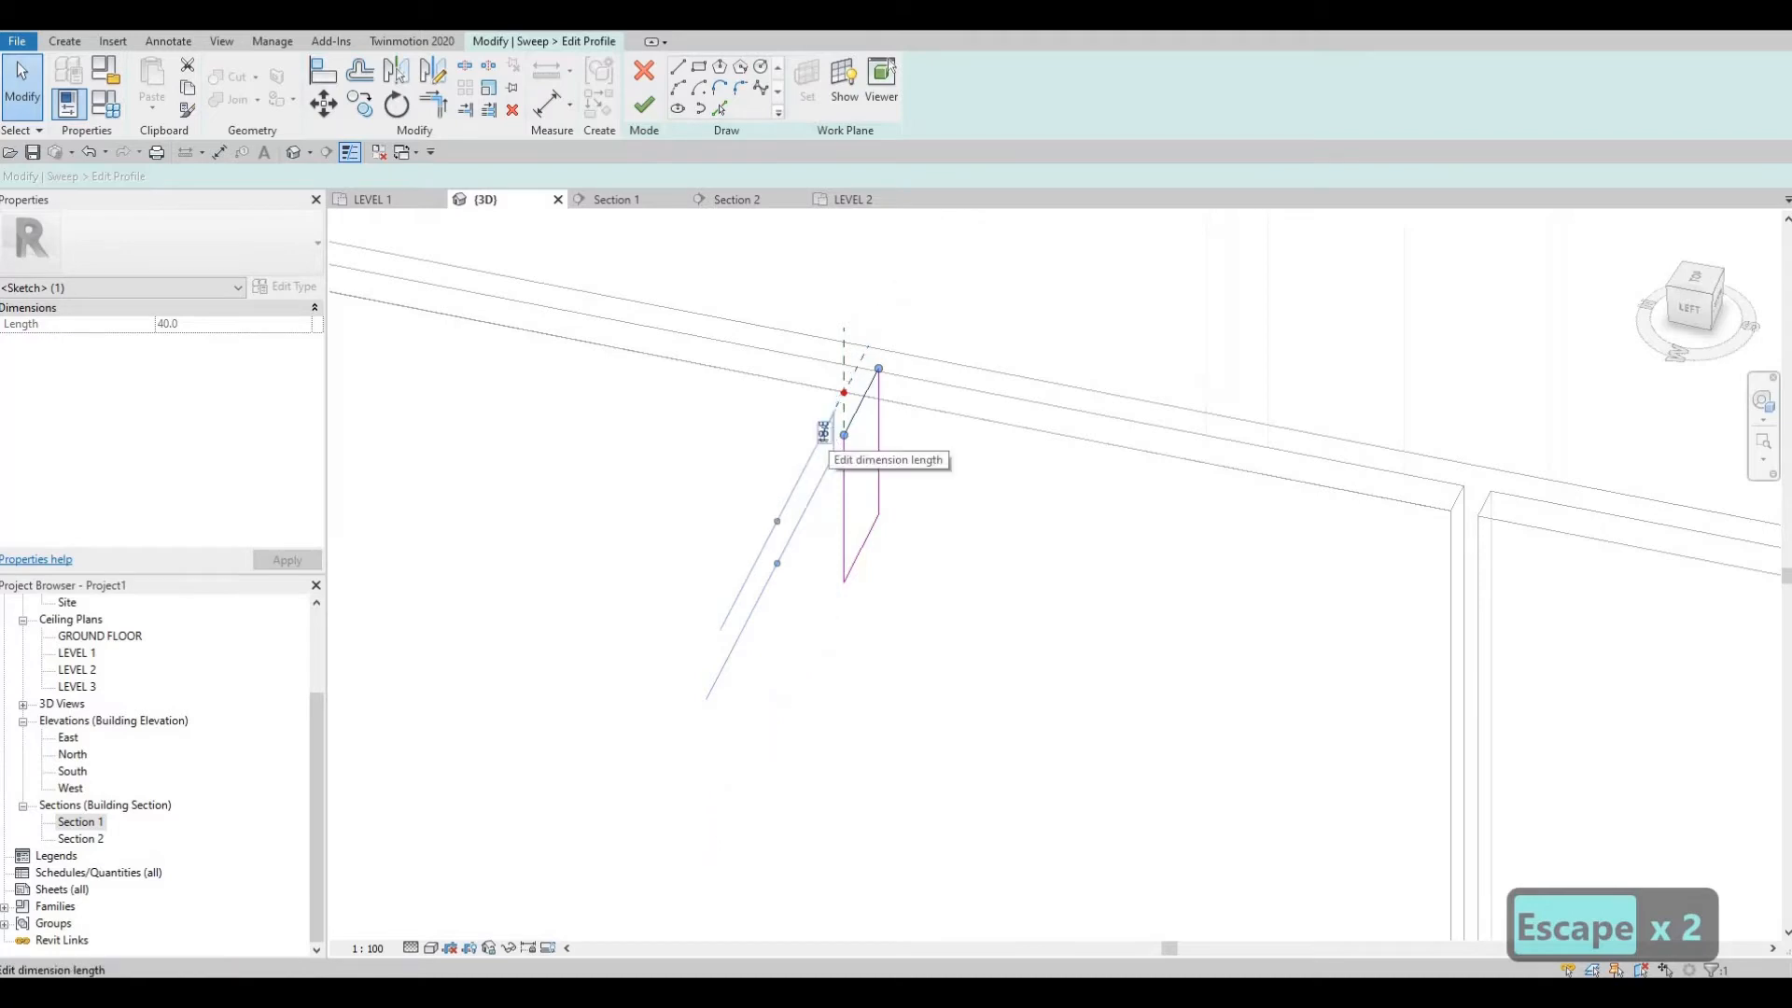
pyautogui.click(823, 434)
pyautogui.write('20')
pyautogui.press('Return')
pyautogui.press('Escape')
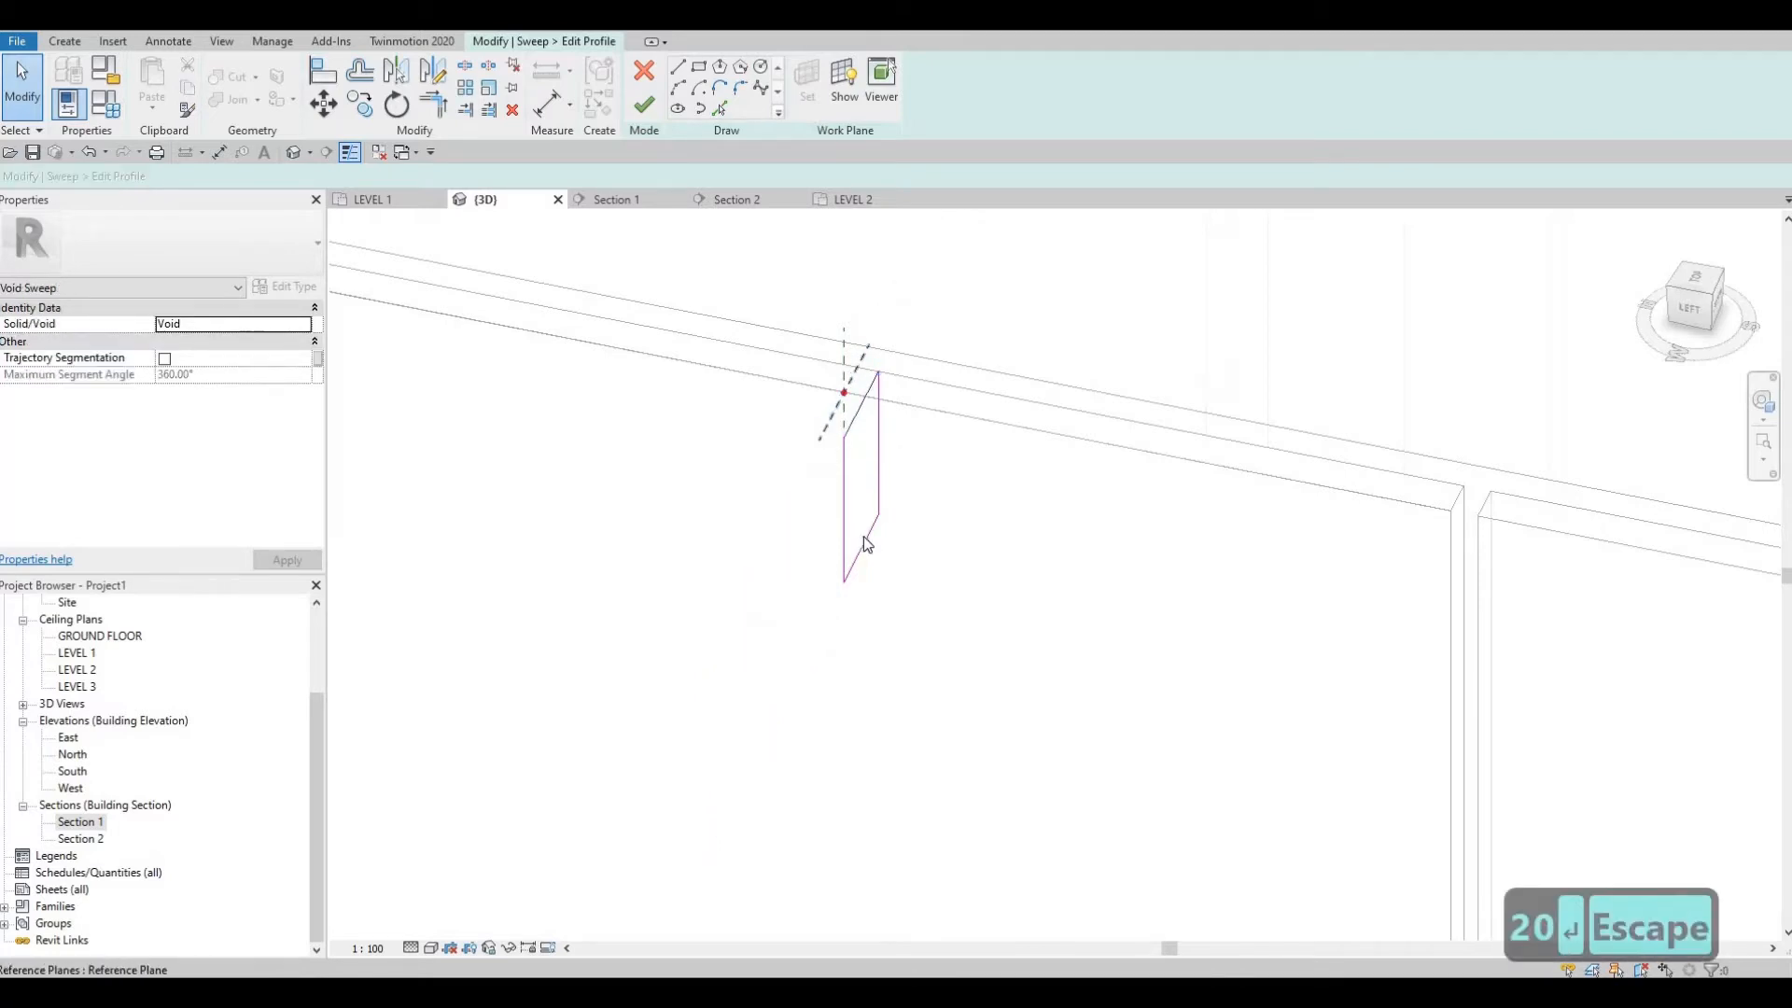
pyautogui.press('Escape')
# Step: Set the height of the fourth panel's profile rectangle to 20 mm by repositioning its lower short edge
pyautogui.doubleClick(875, 427)
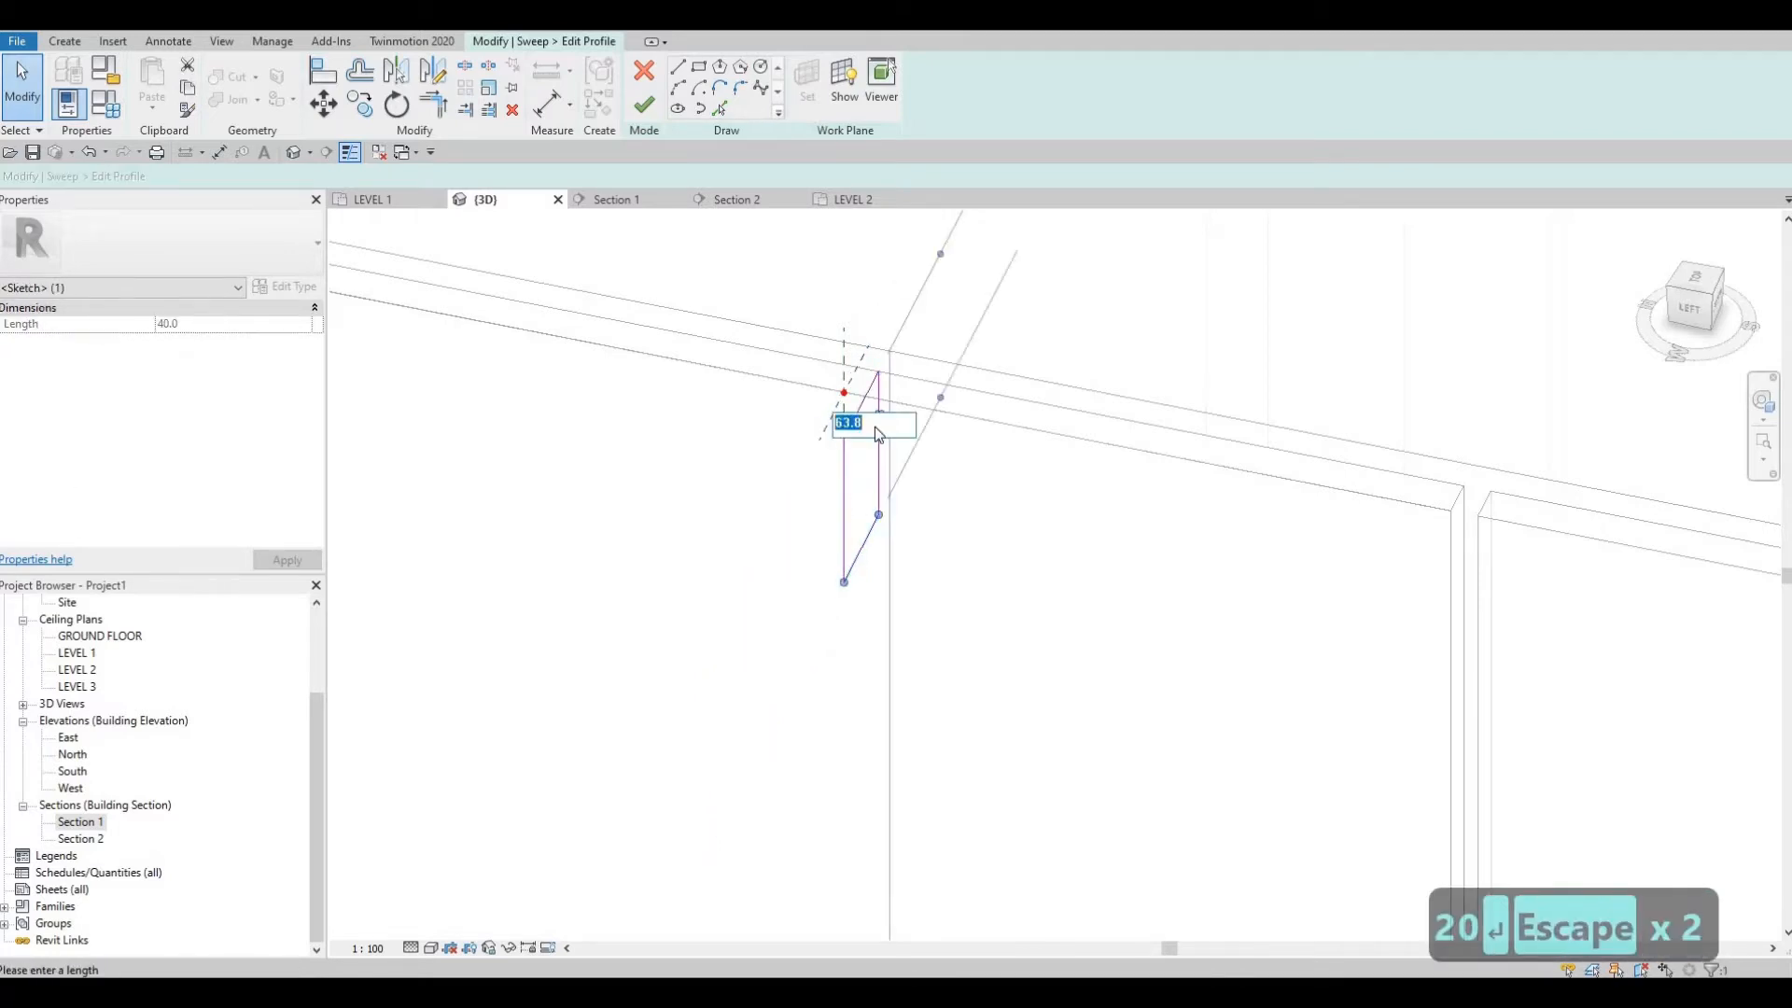
pyautogui.write('20')
pyautogui.press('Return')
pyautogui.press('Escape')
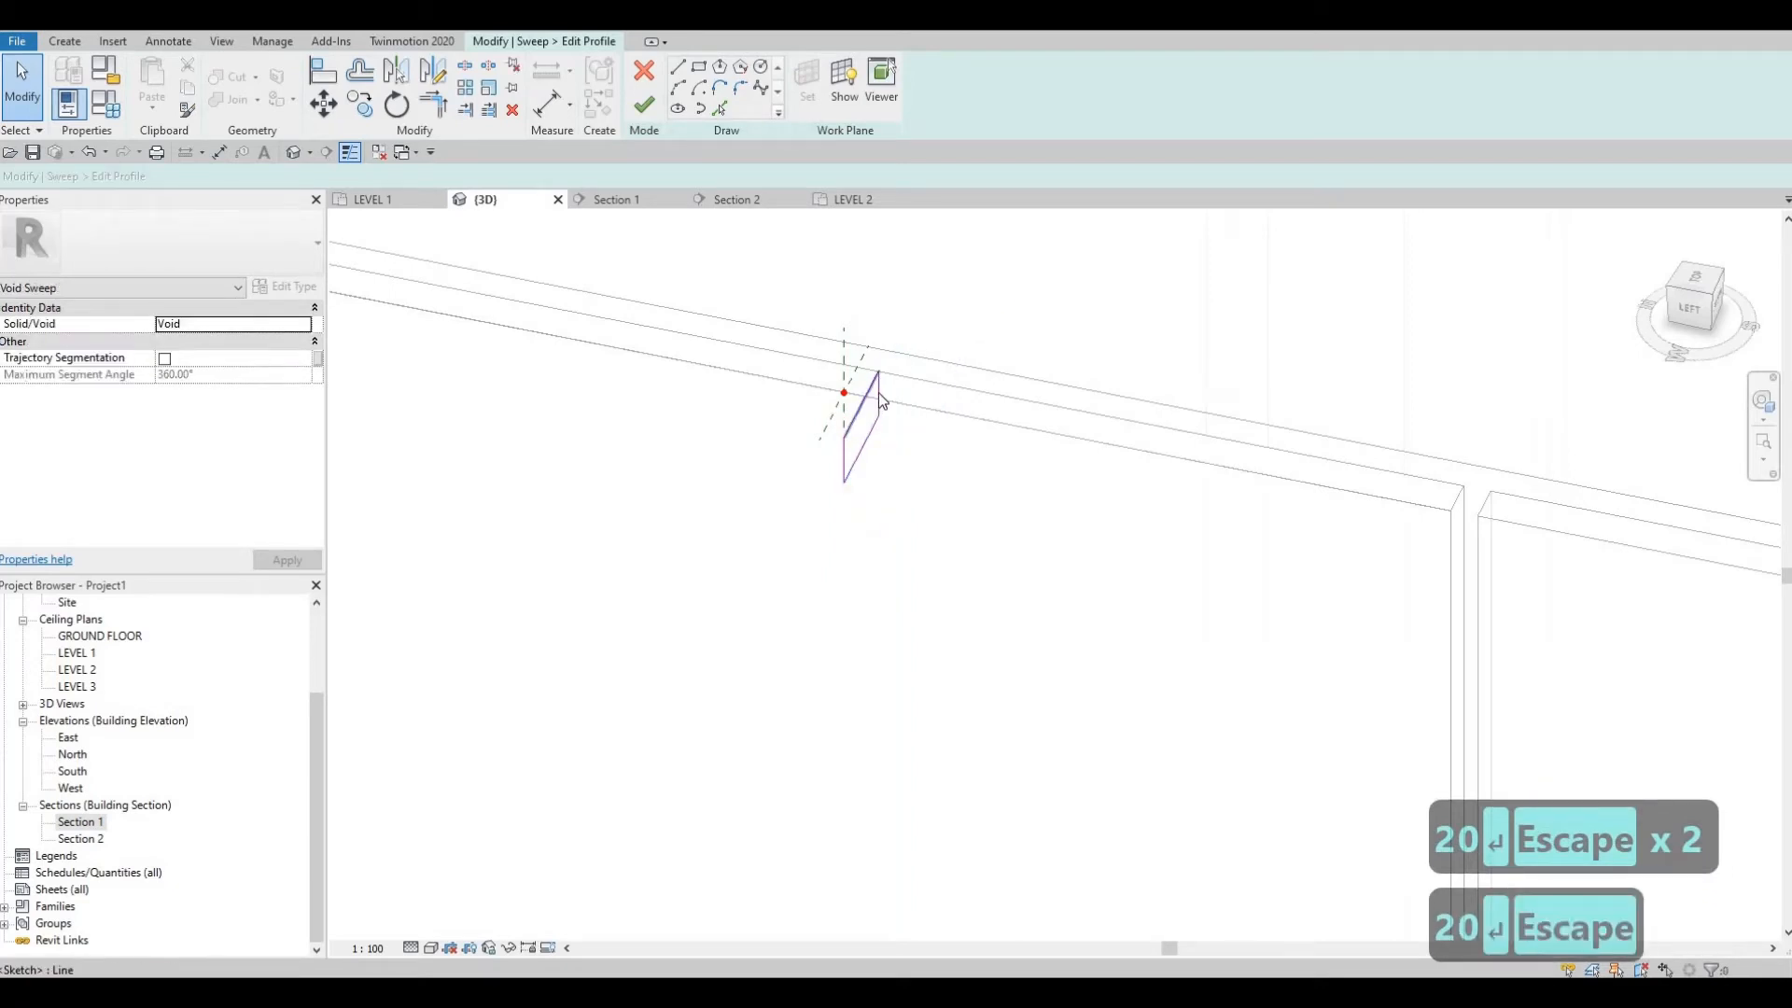
# Step: Set the profile rectangle's width to 10 mm, and finish the profile and the fourth panel's void sweep
pyautogui.click(856, 394)
pyautogui.click(851, 384)
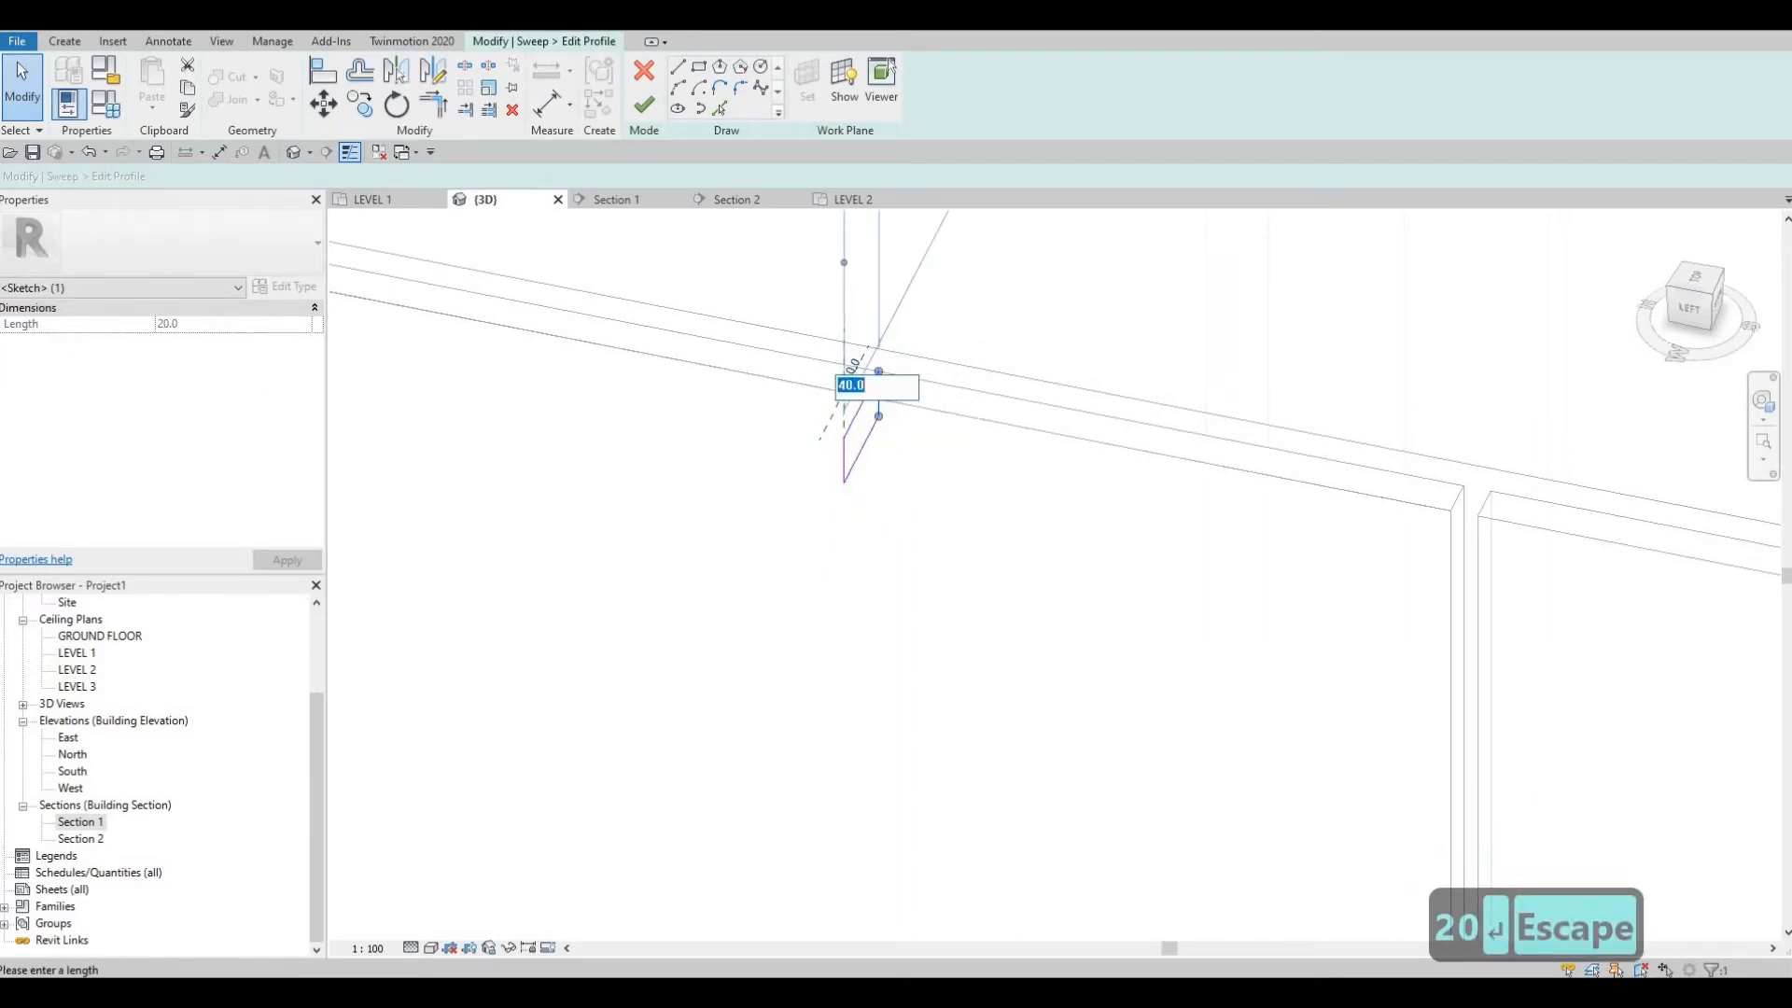
pyautogui.write('10')
pyautogui.press('Return')
pyautogui.press('Escape')
pyautogui.press('Escape')
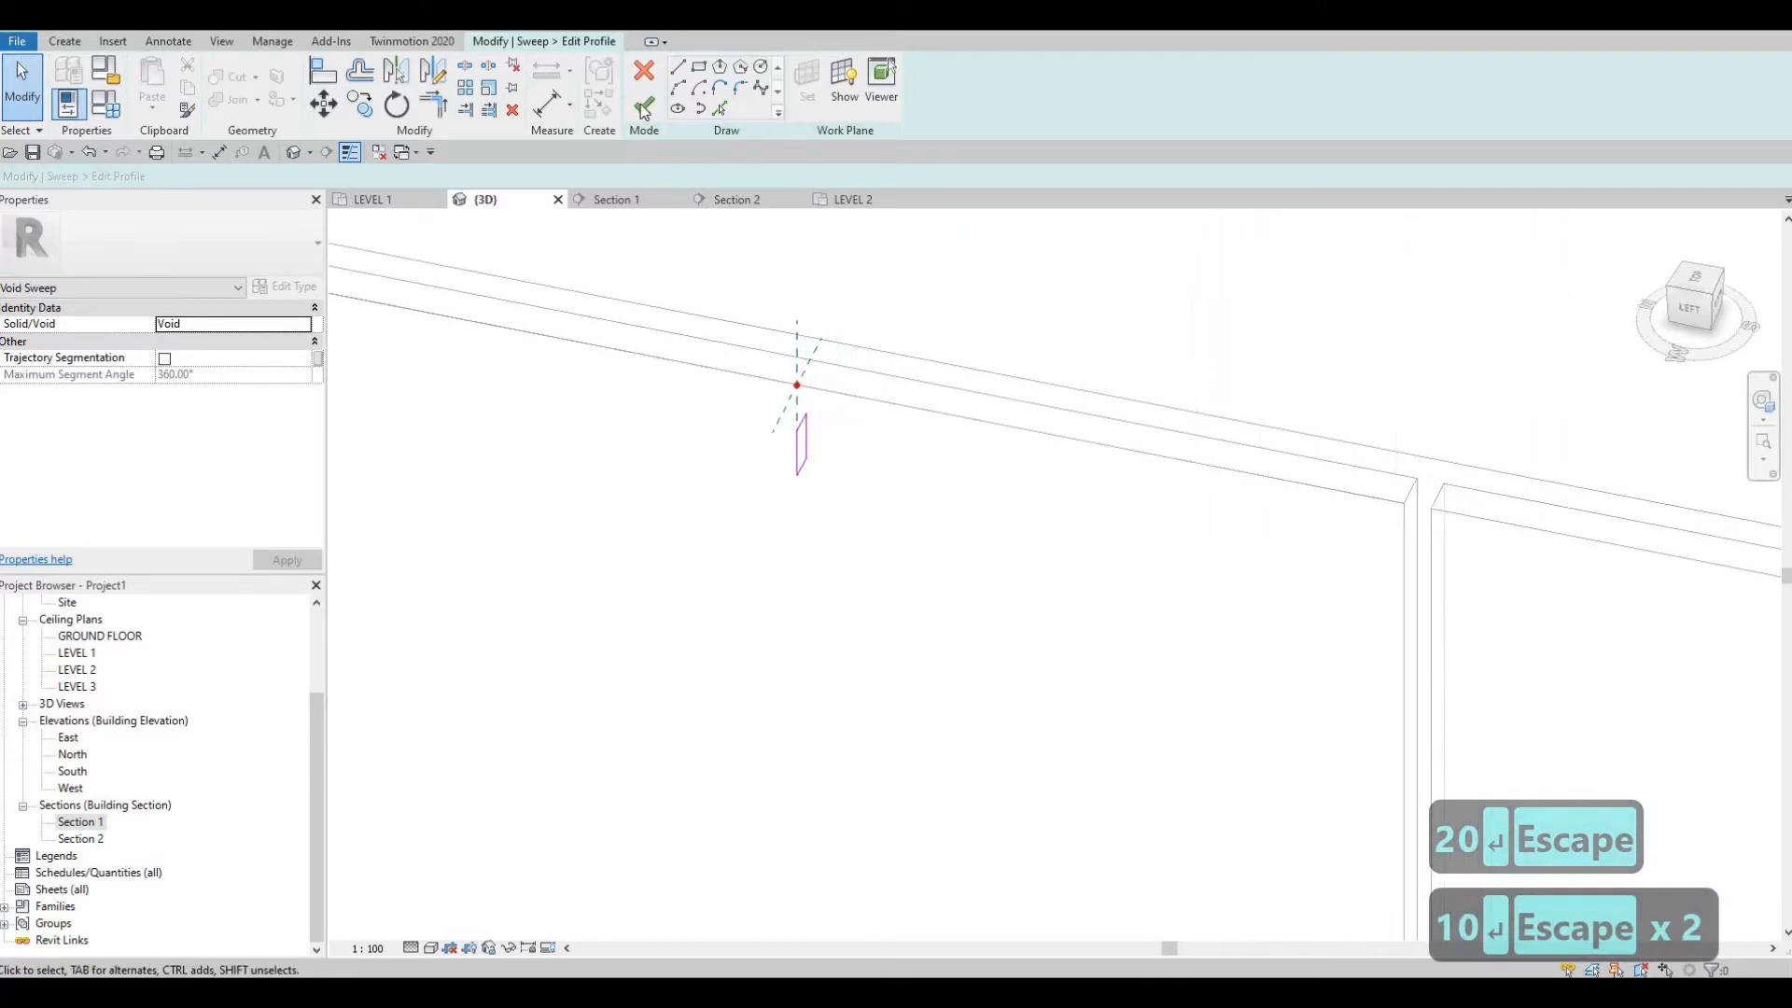
pyautogui.click(644, 103)
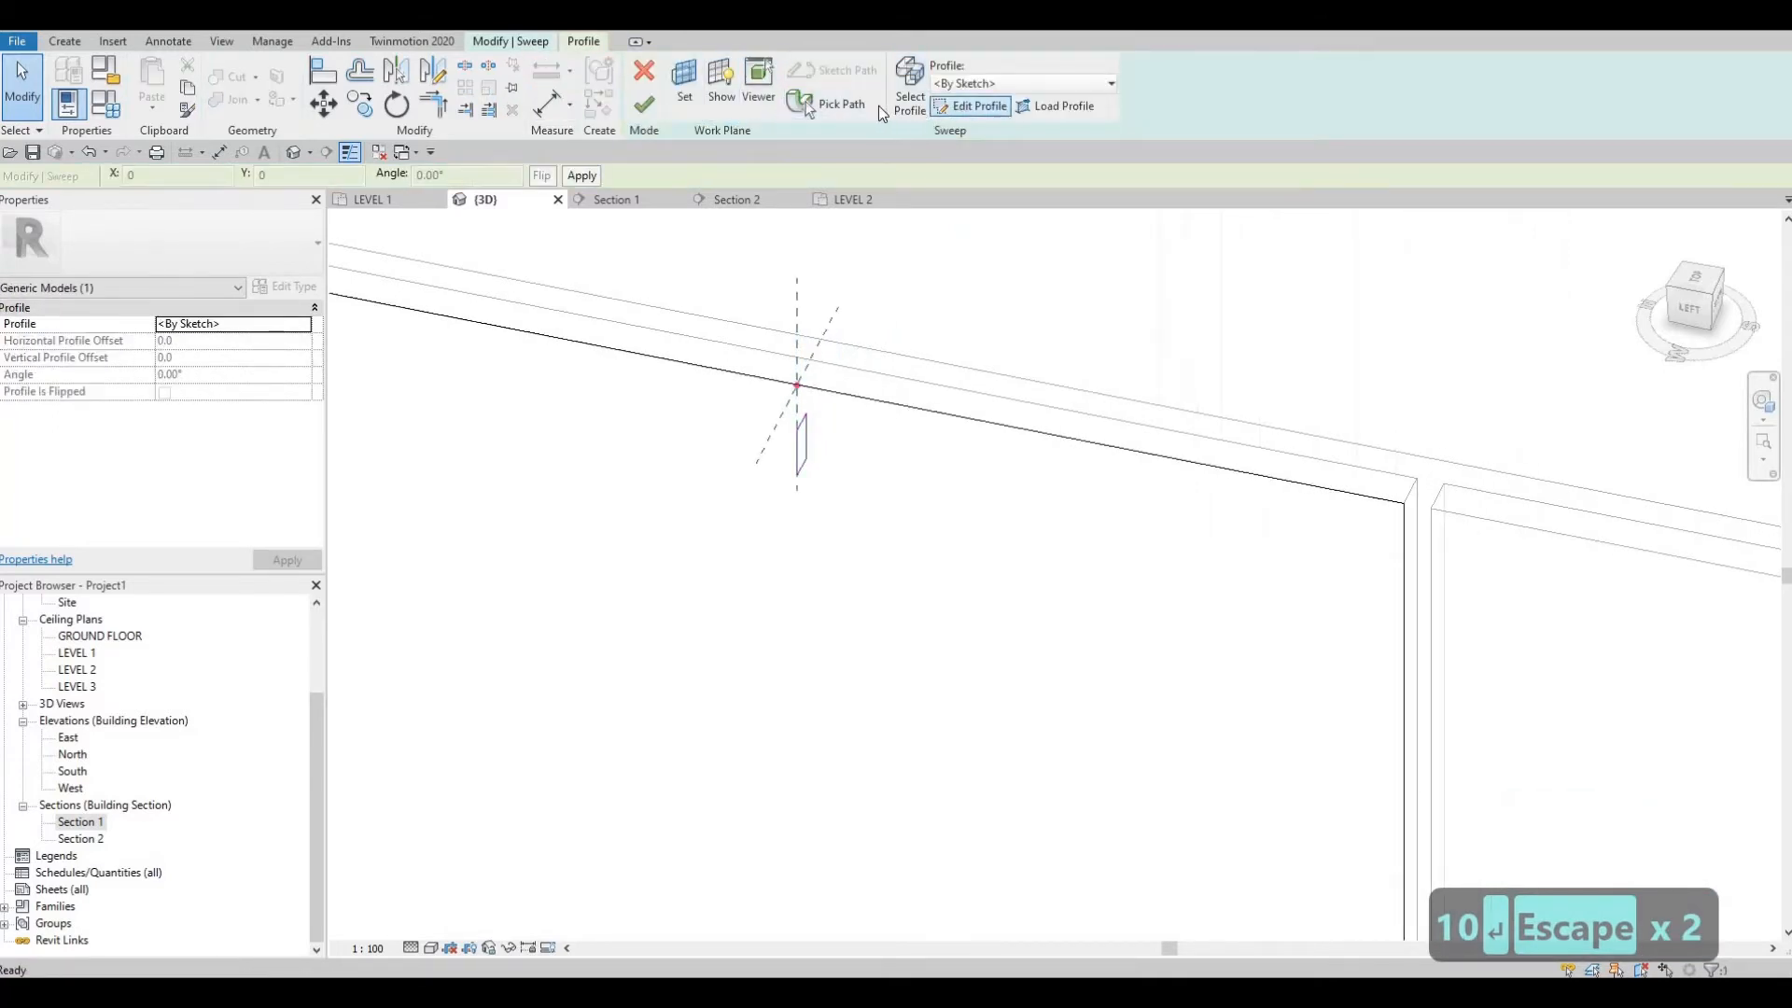
pyautogui.click(643, 107)
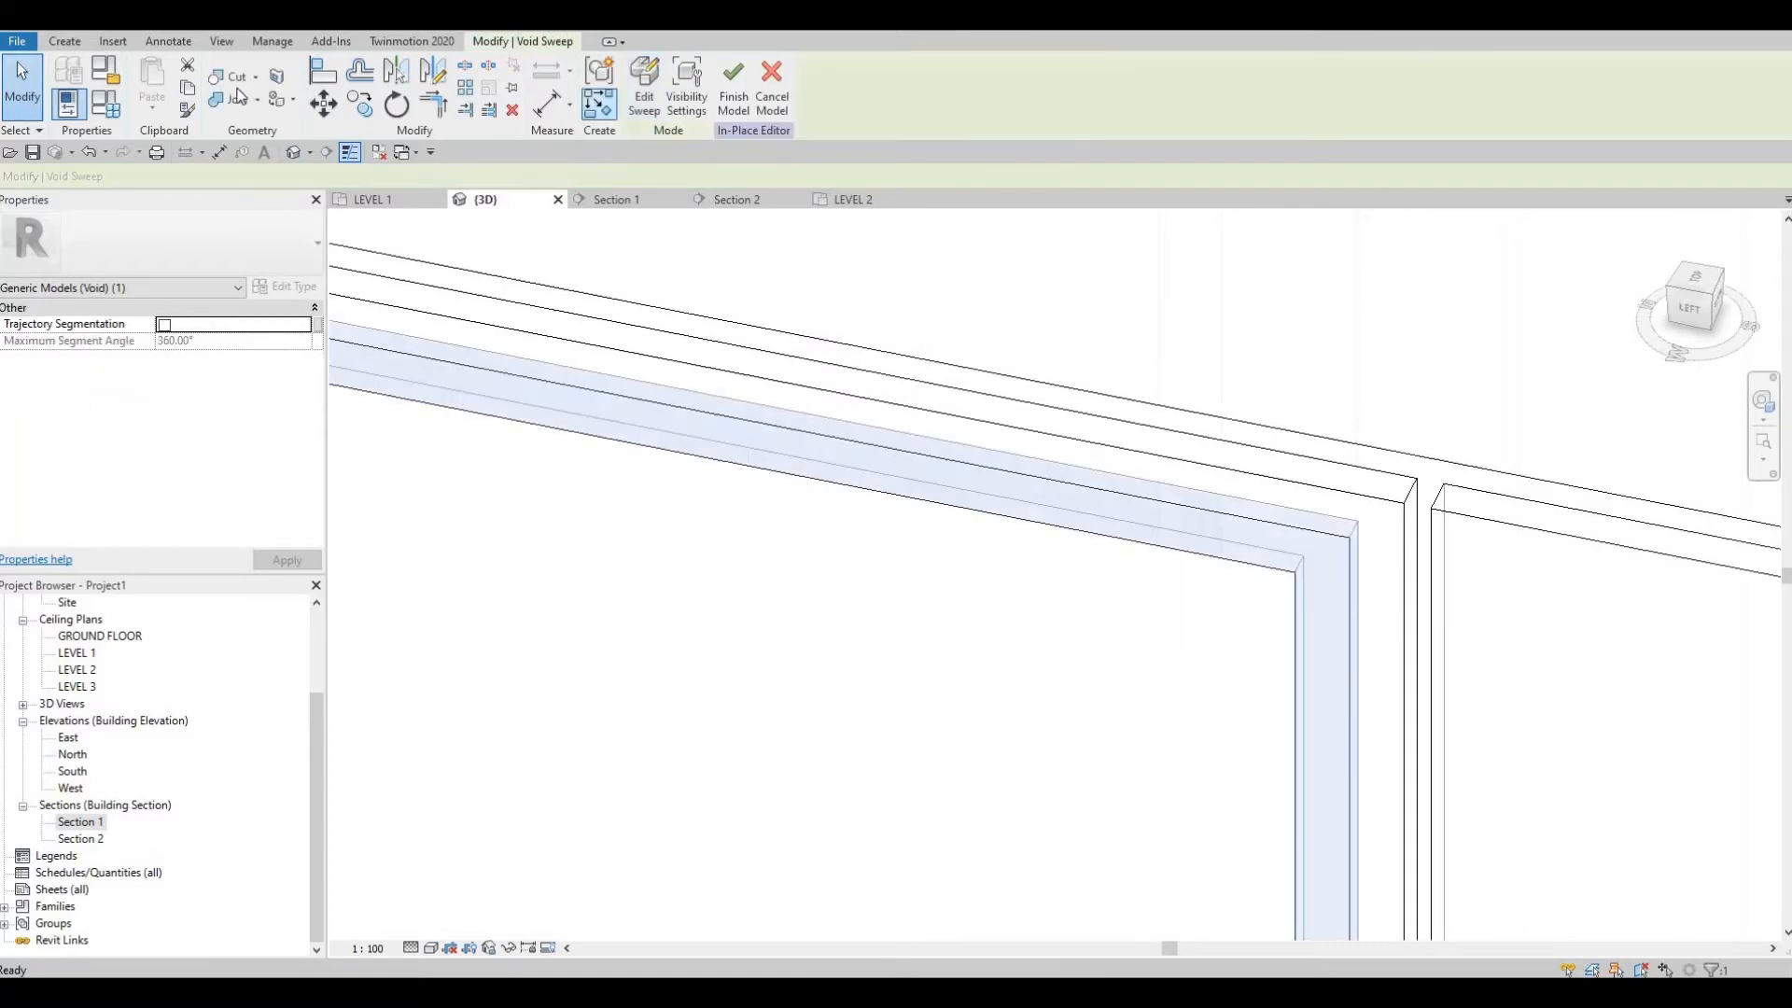
pyautogui.press('Escape')
# Step: Start another void sweep and pick the fifth door panel's top and right front edges as path lines
pyautogui.scroll(-3, 998, 462)
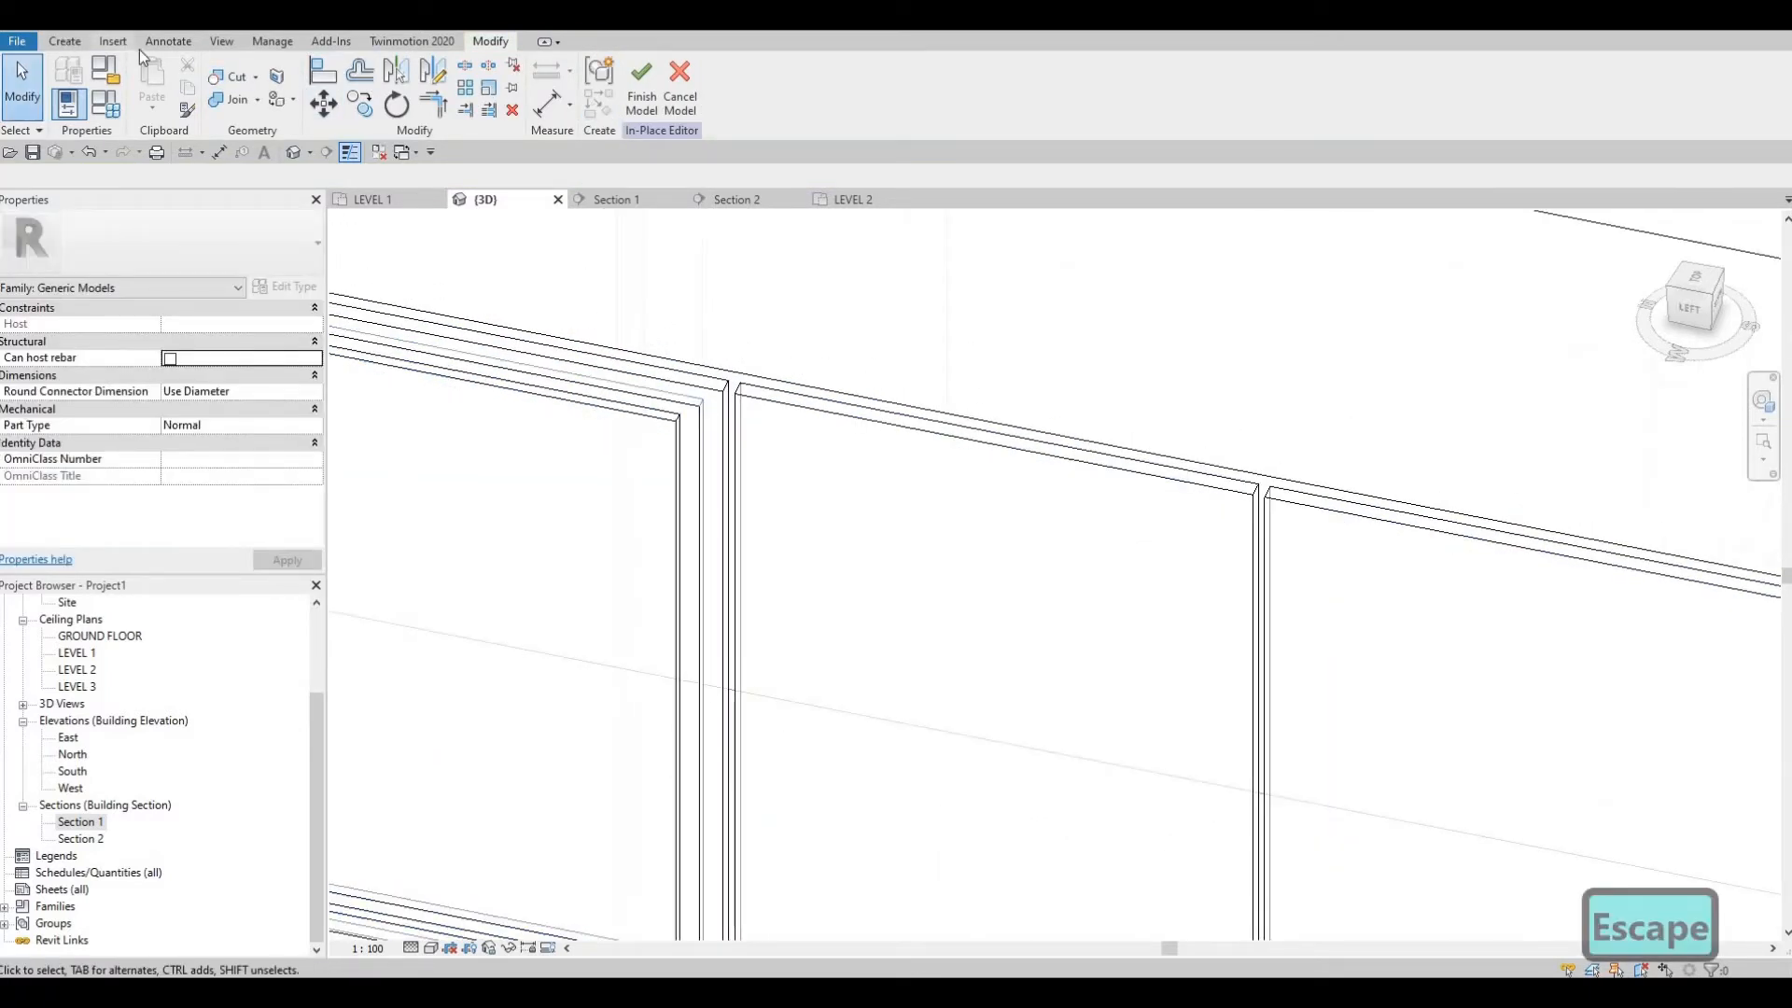
pyautogui.click(360, 102)
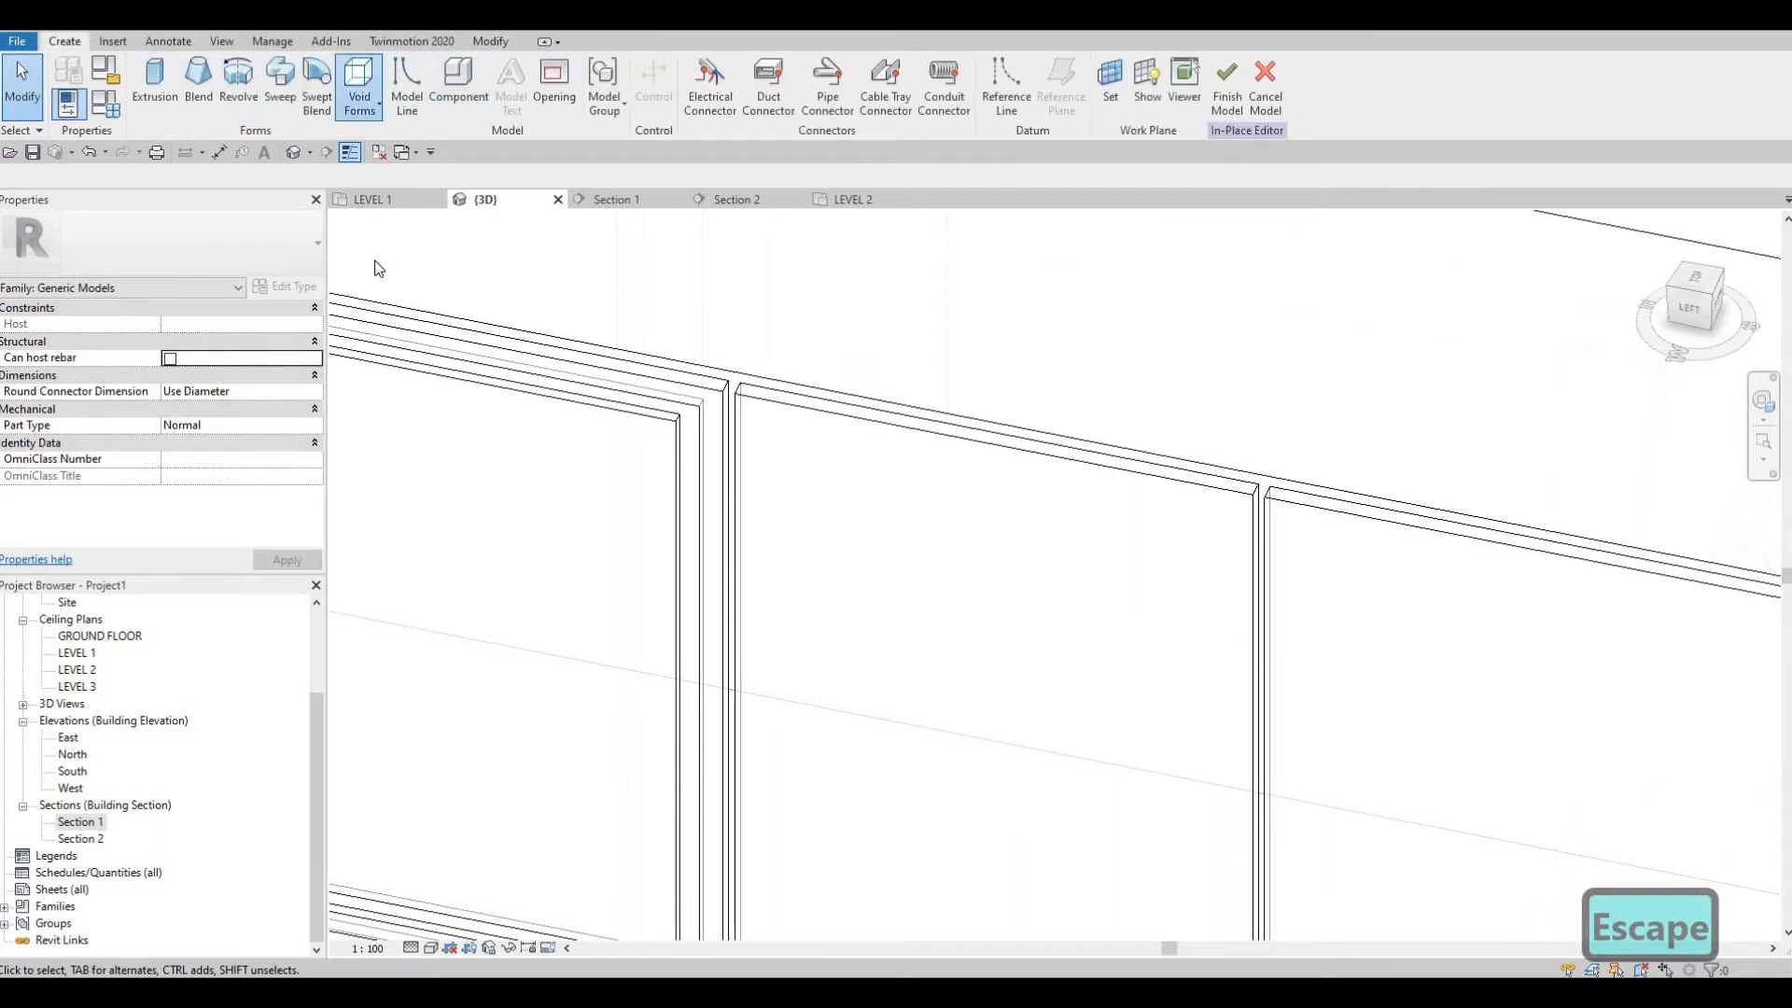
pyautogui.click(410, 255)
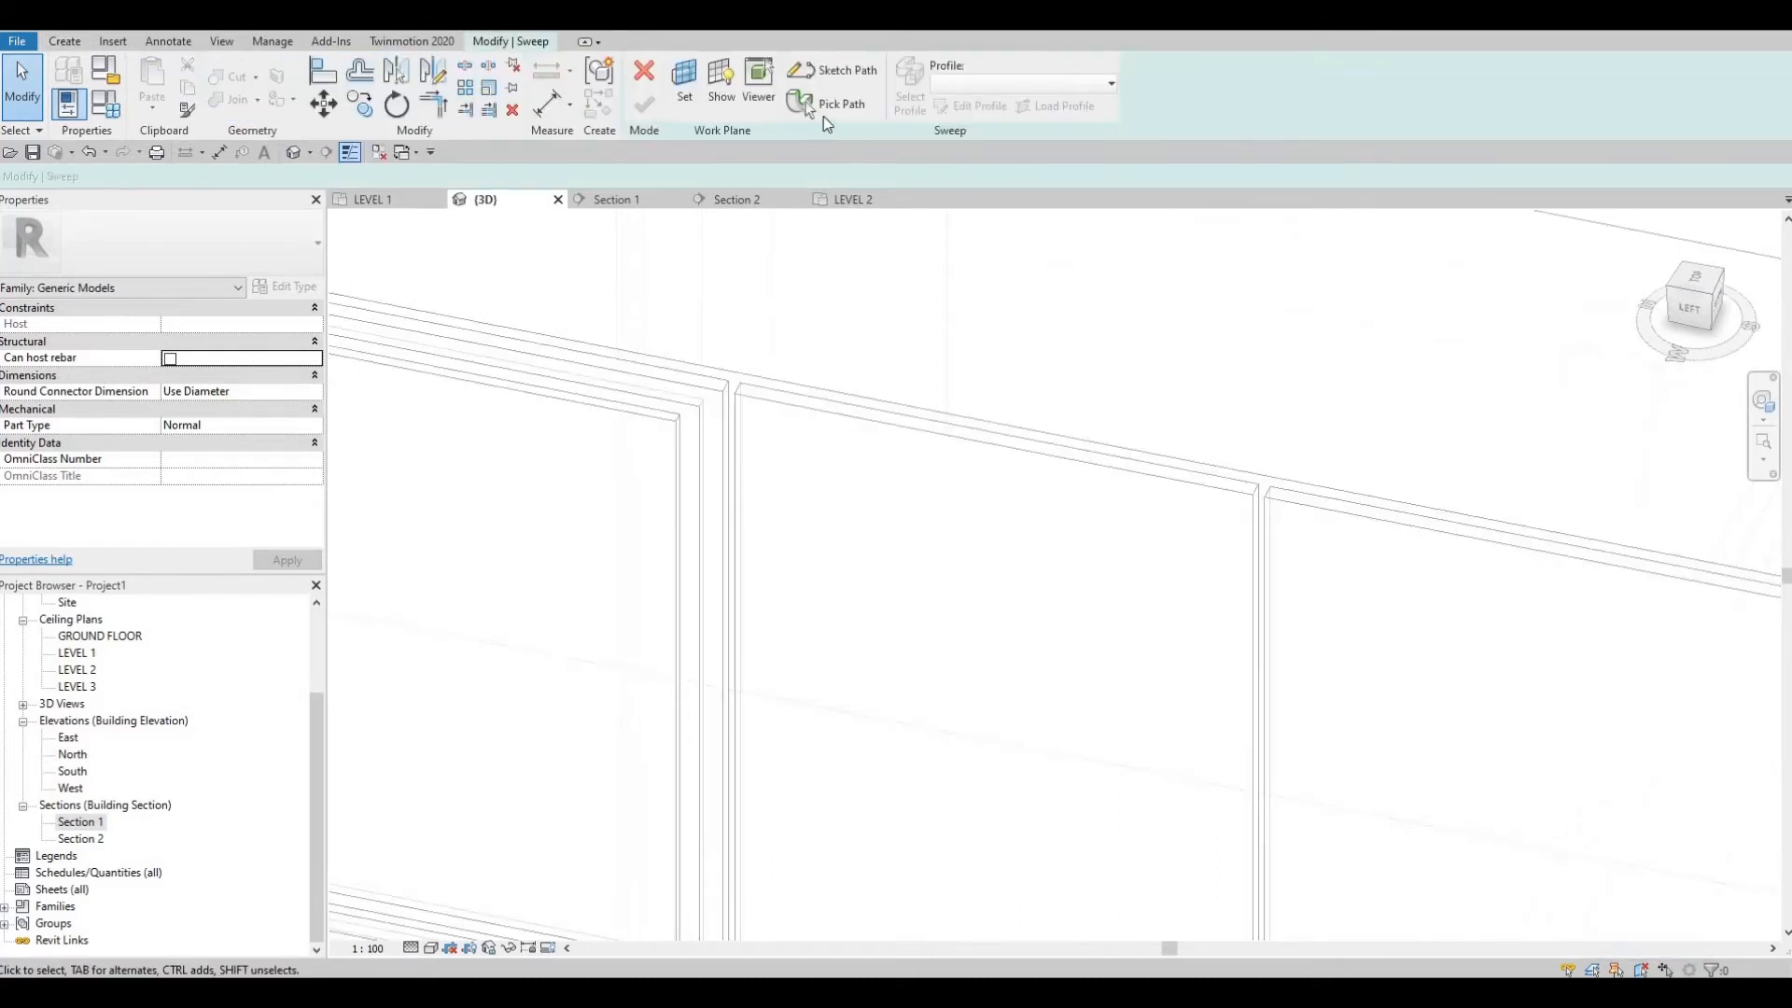
pyautogui.click(823, 116)
pyautogui.click(1177, 517)
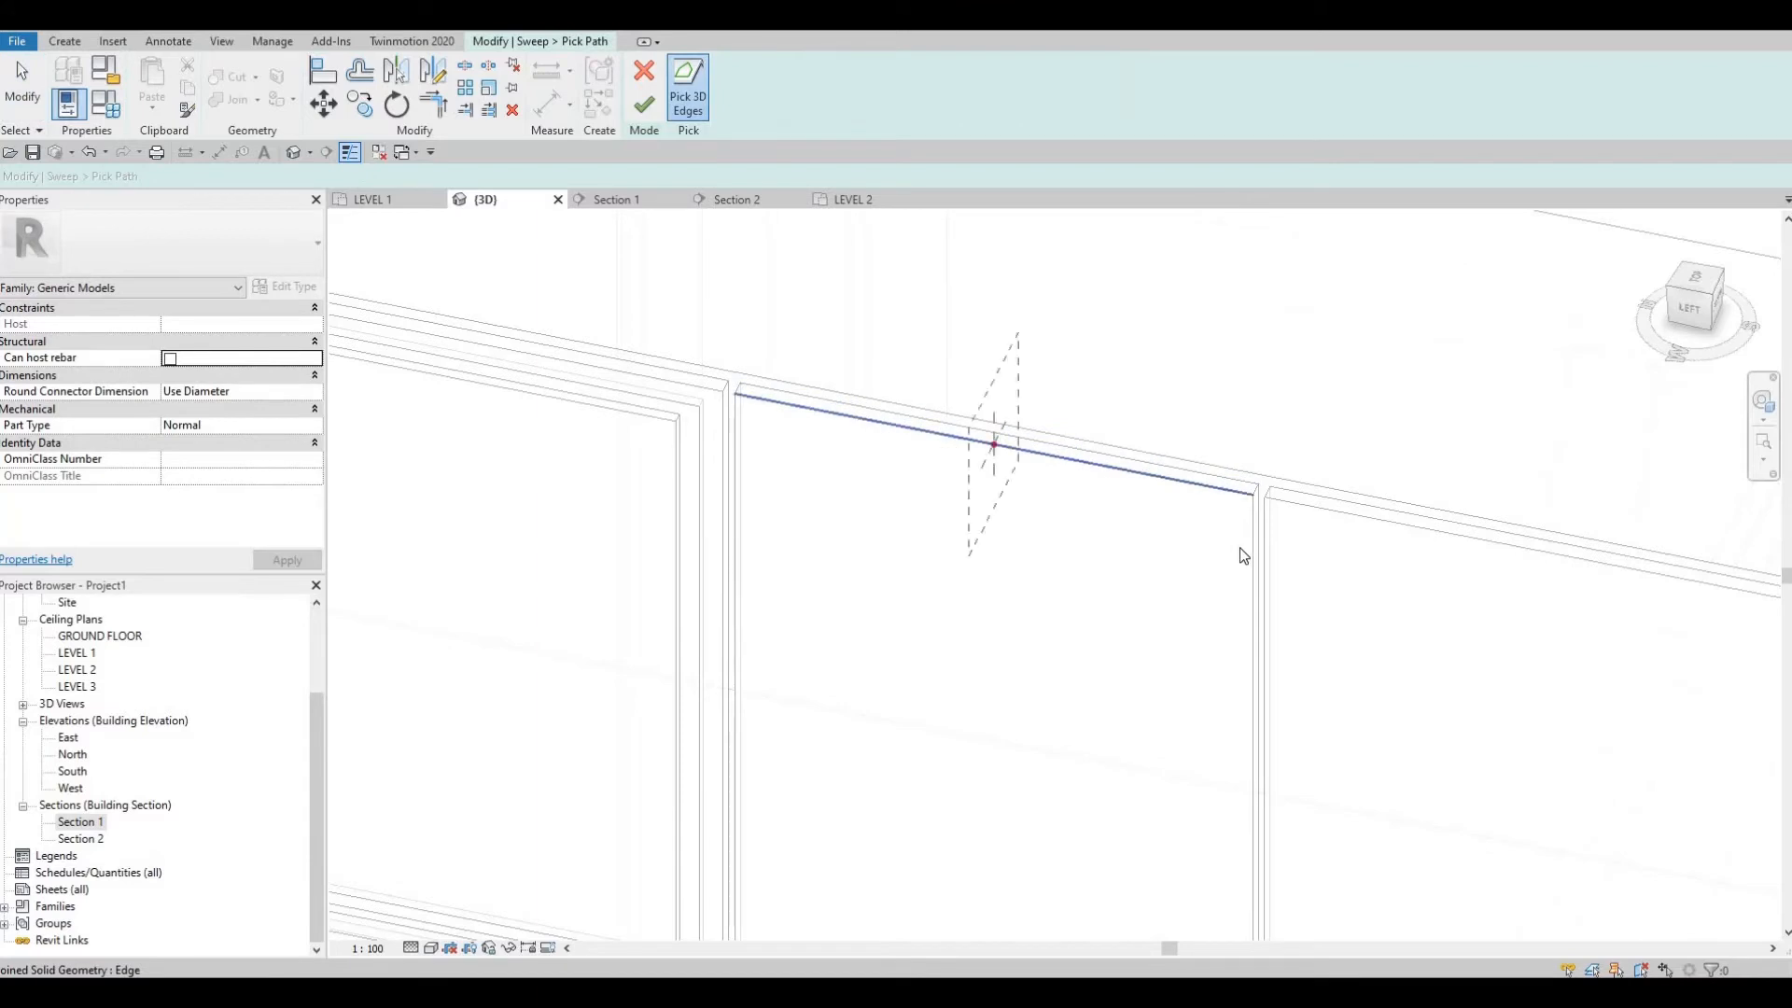
pyautogui.scroll(4, 1072, 488)
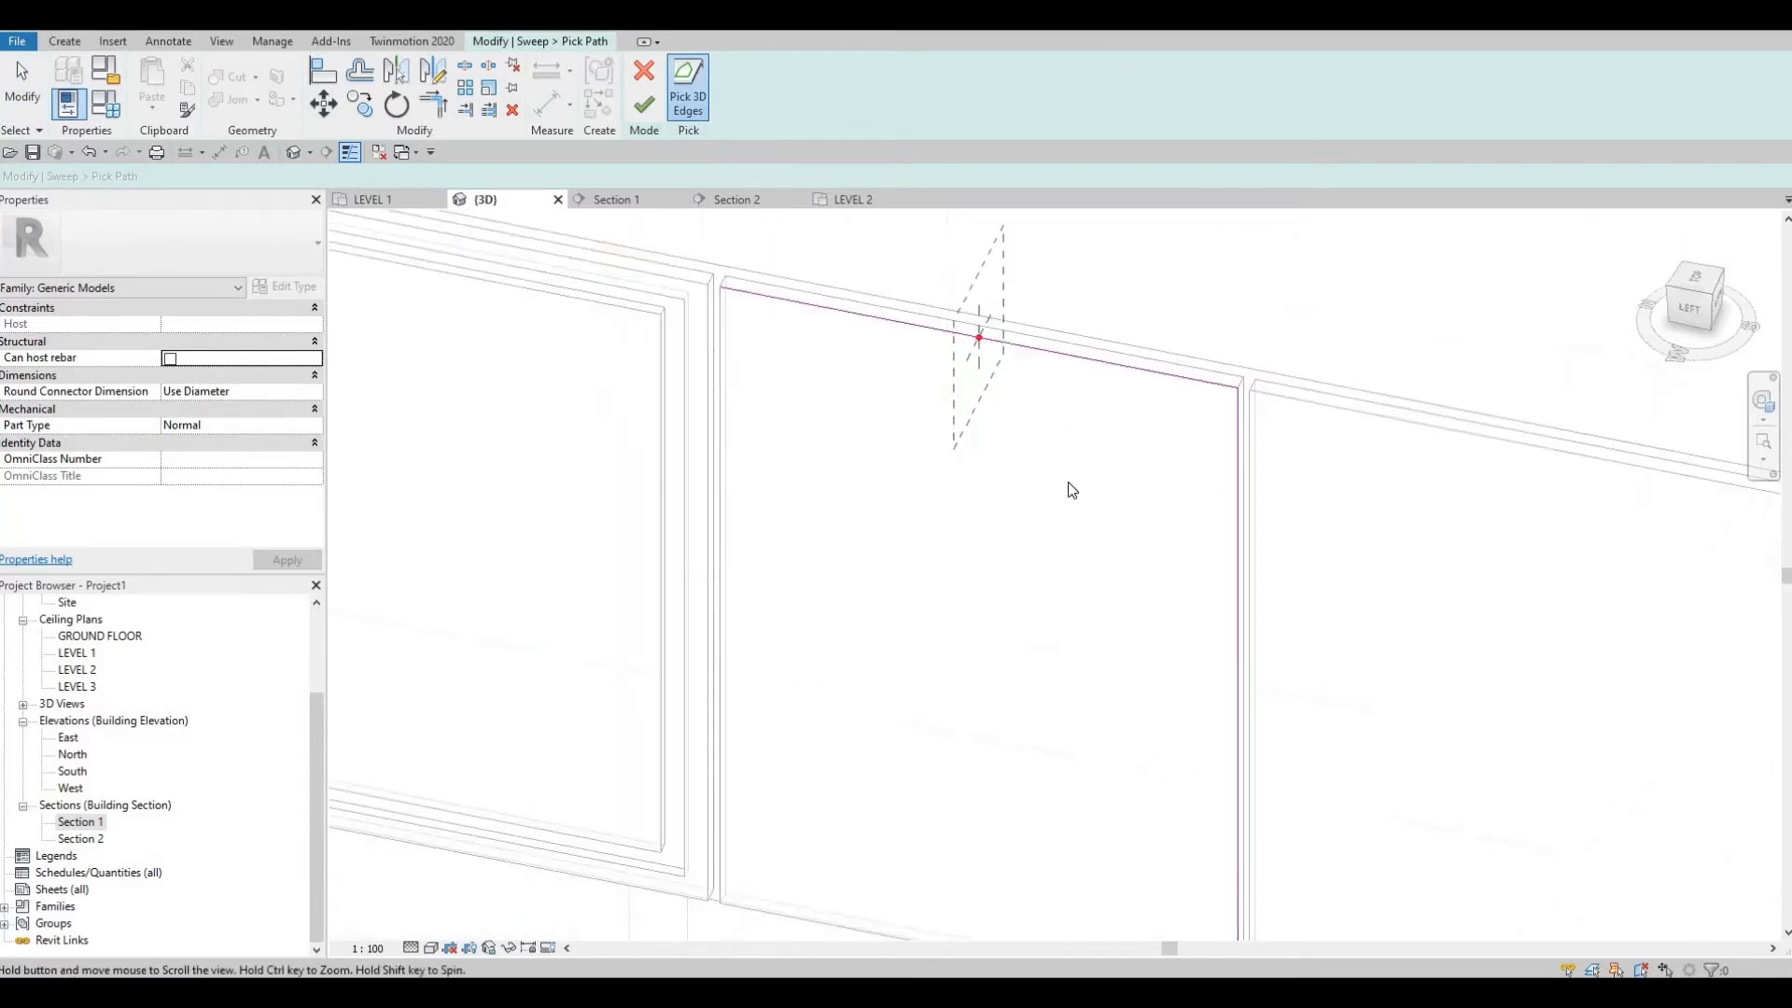
# Step: Complete the sweep path around the left of the two plain cabinet doors with its bottom and left front edges
pyautogui.scroll(2, 1172, 531)
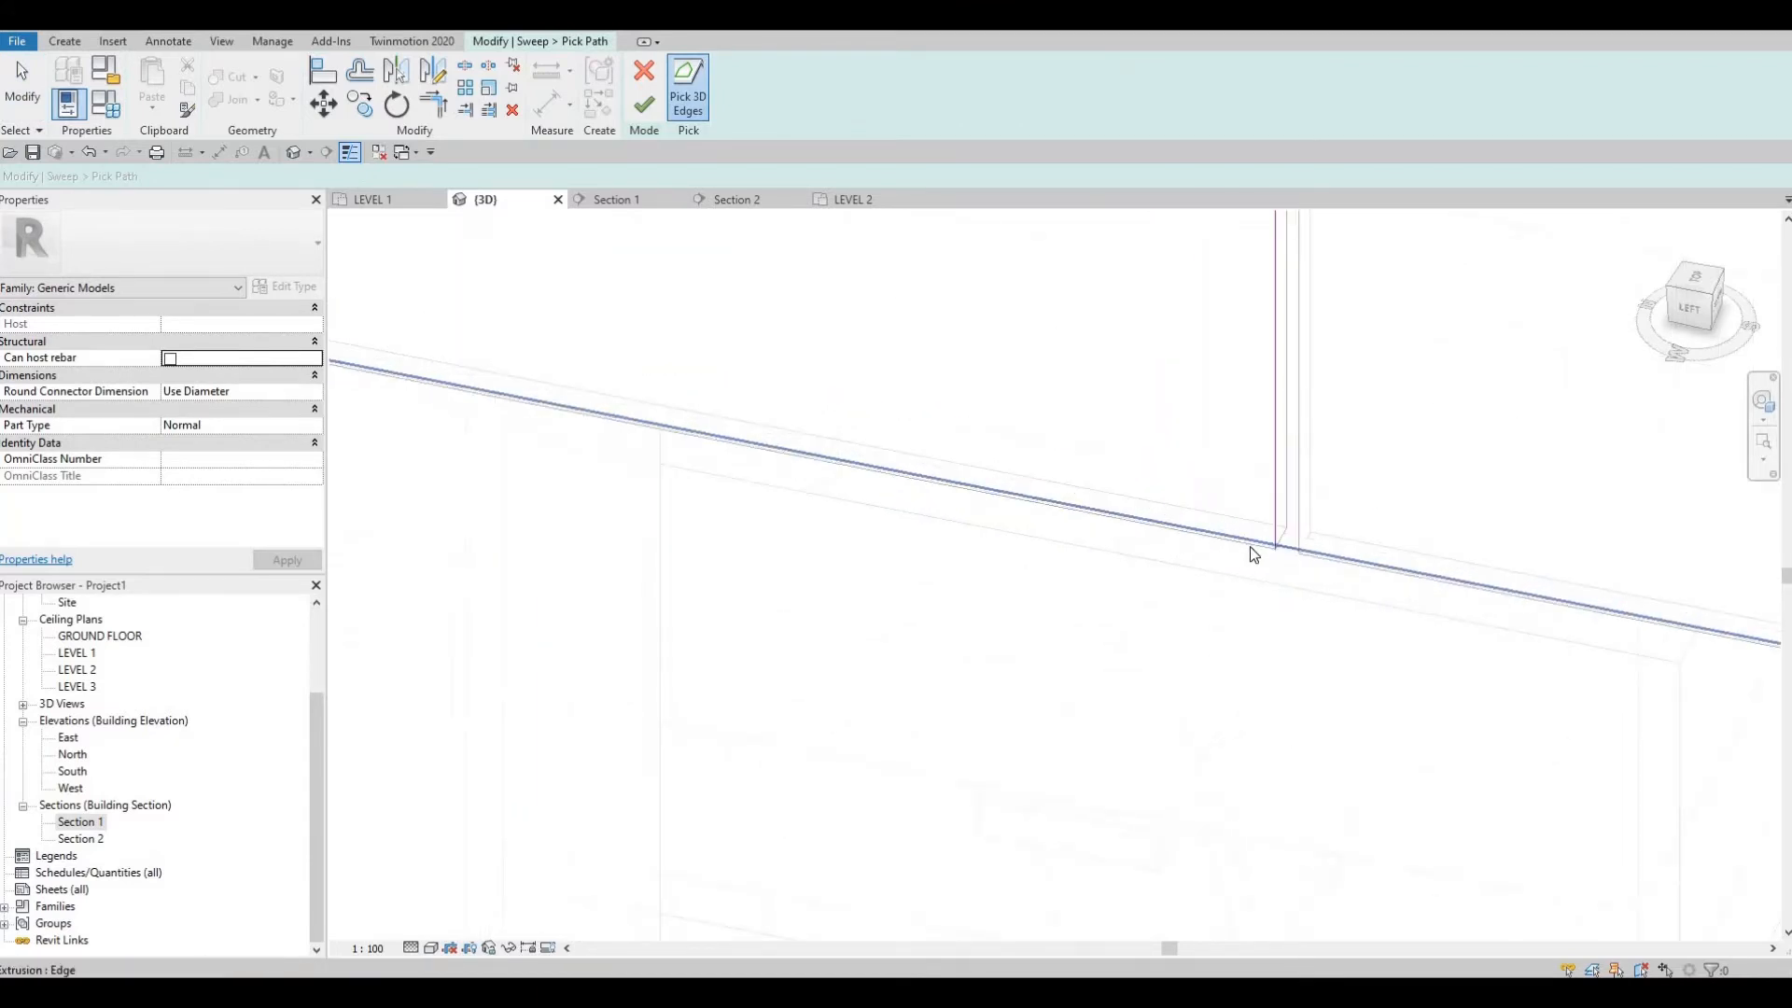
pyautogui.scroll(2, 1275, 556)
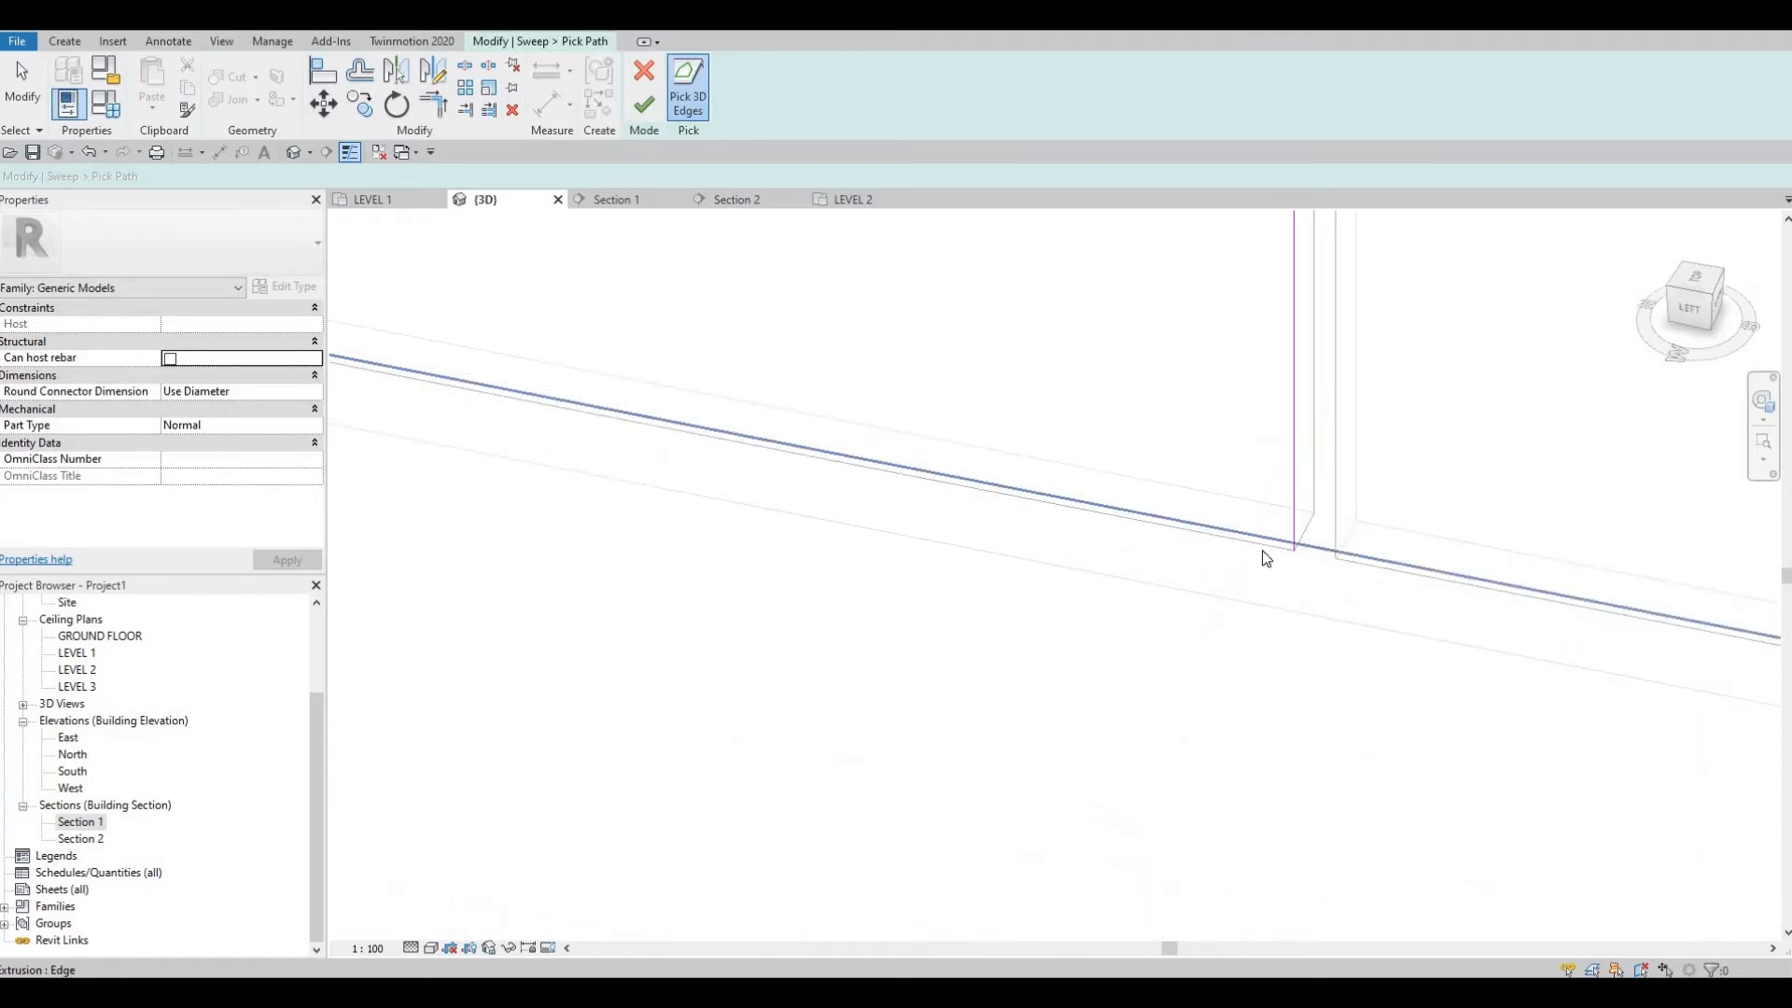
pyautogui.click(1256, 545)
pyautogui.scroll(-2, 1015, 623)
pyautogui.moveTo(560, 280); pyautogui.dragTo(877, 707, button='middle')
pyautogui.scroll(2, 927, 600)
pyautogui.moveTo(927, 600)
pyautogui.mouseDown(button='middle')
pyautogui.moveTo(915, 612)
pyautogui.moveTo(909, 595)
pyautogui.mouseUp(button='middle')
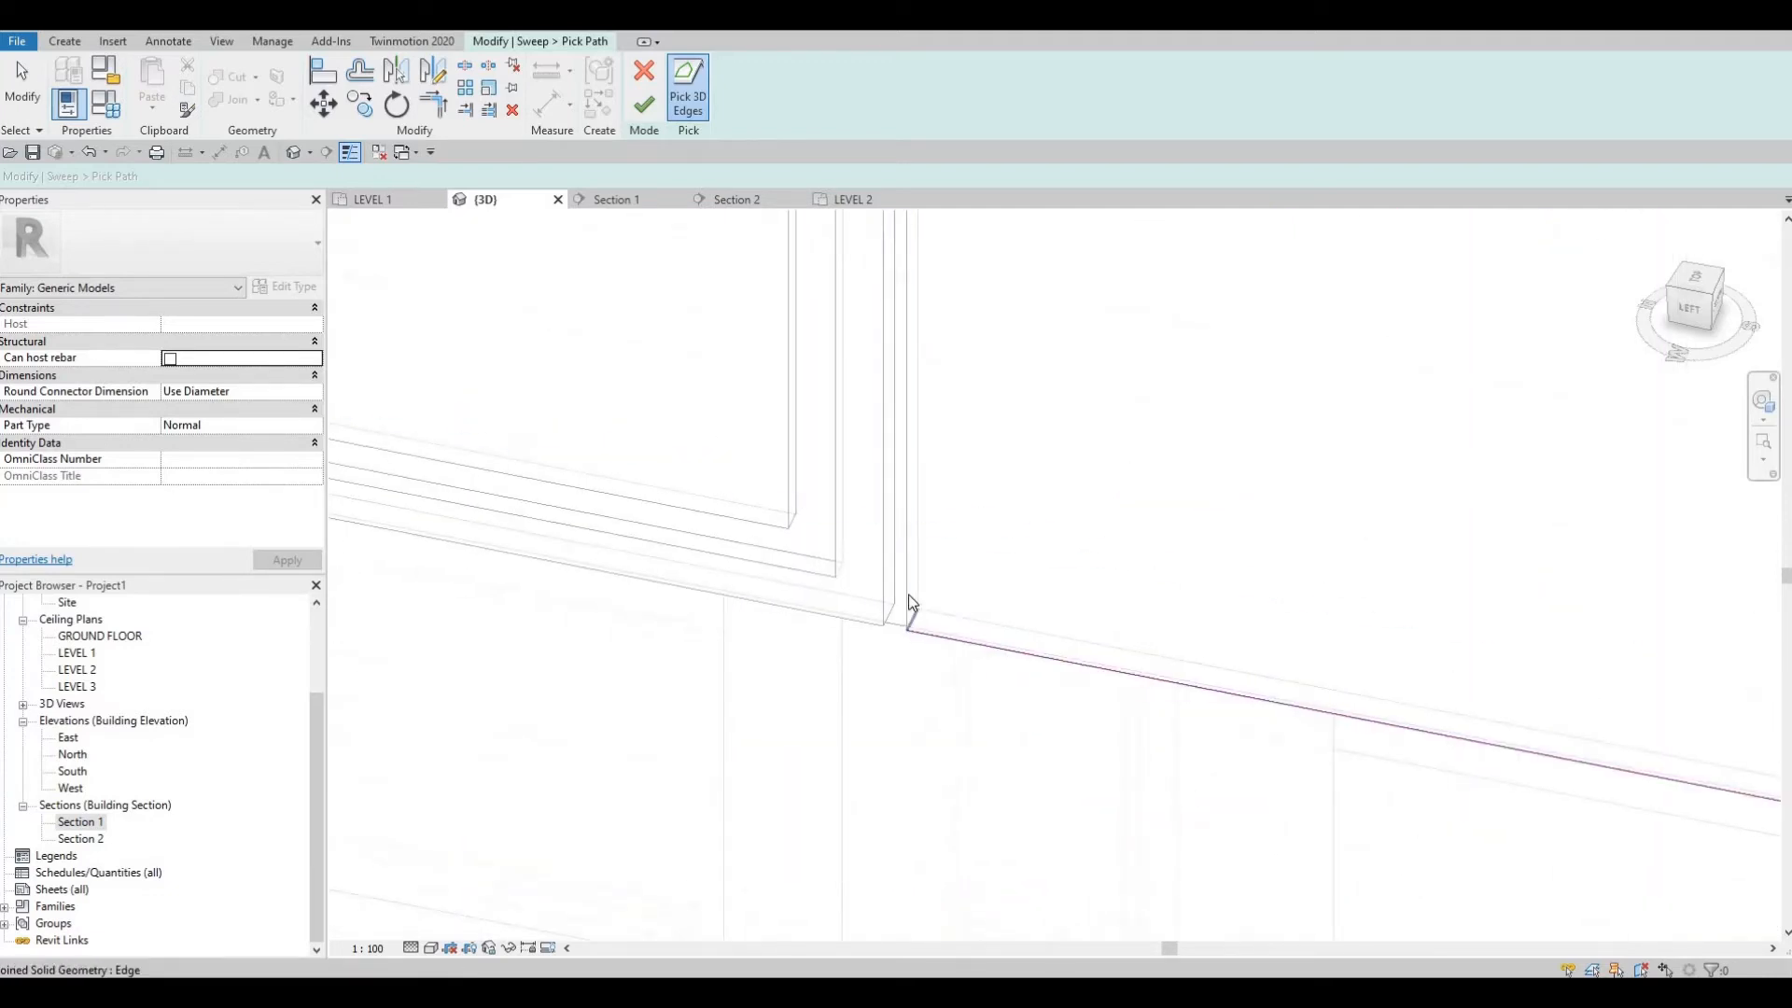
pyautogui.click(909, 597)
pyautogui.scroll(-4, 1007, 552)
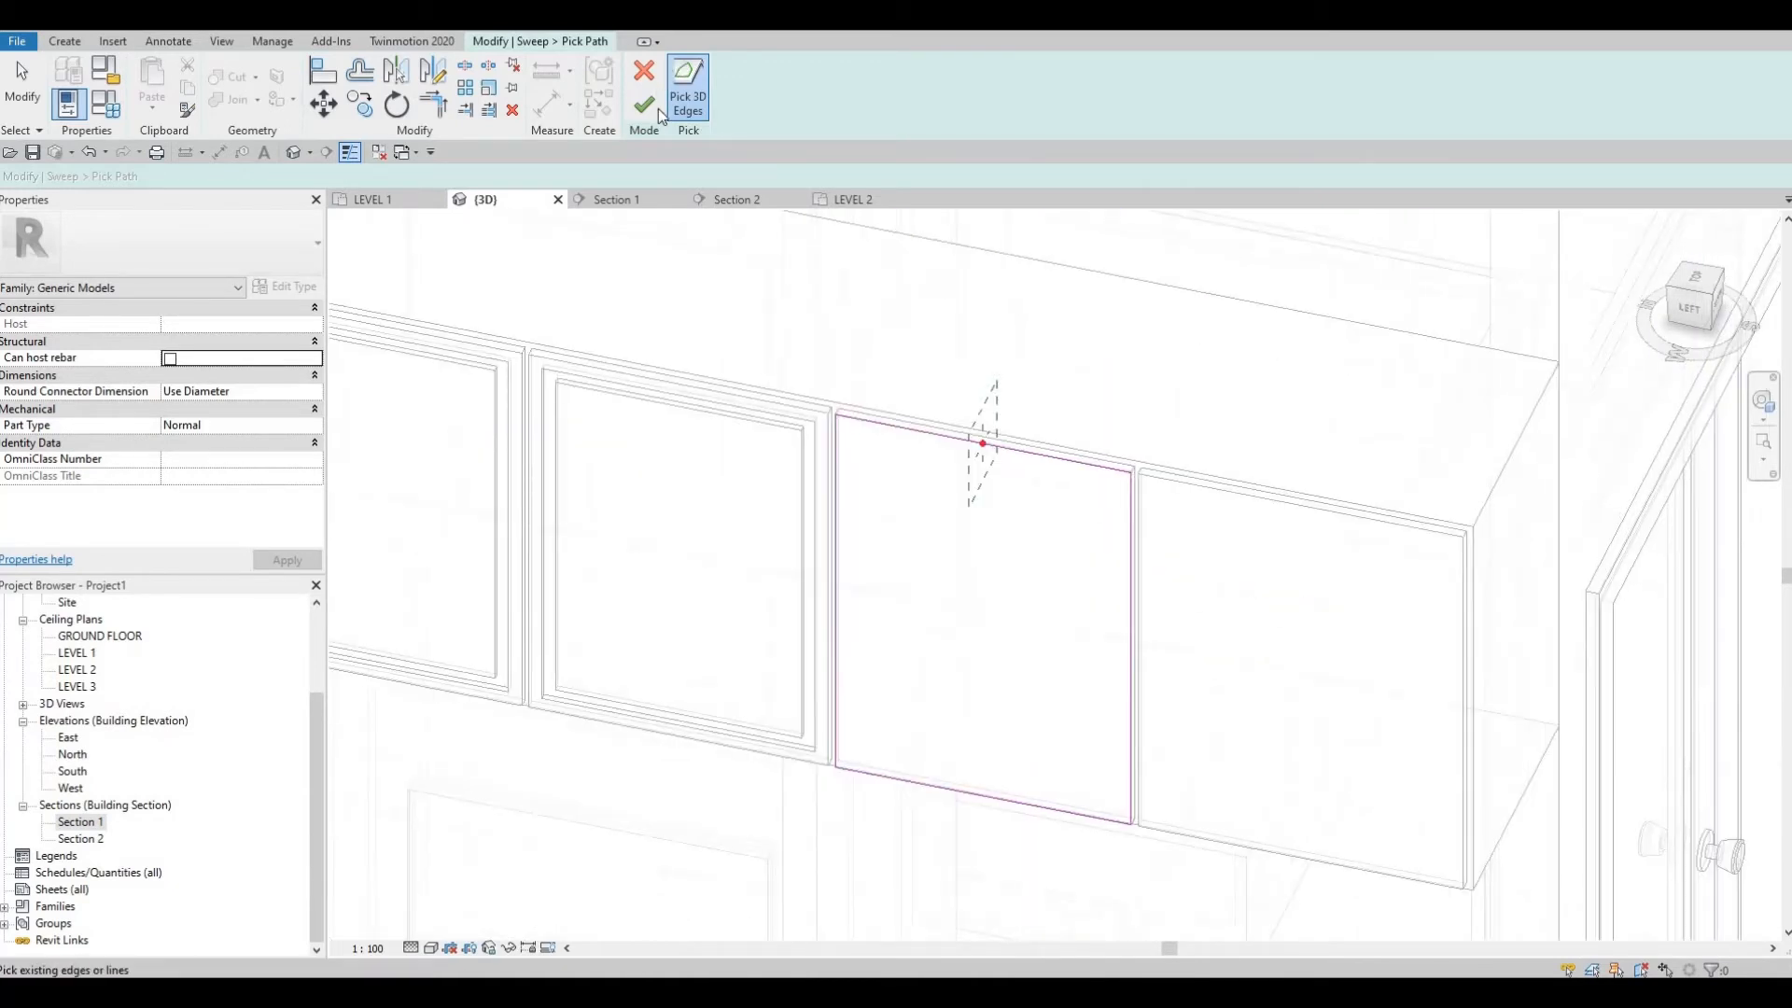
pyautogui.click(644, 105)
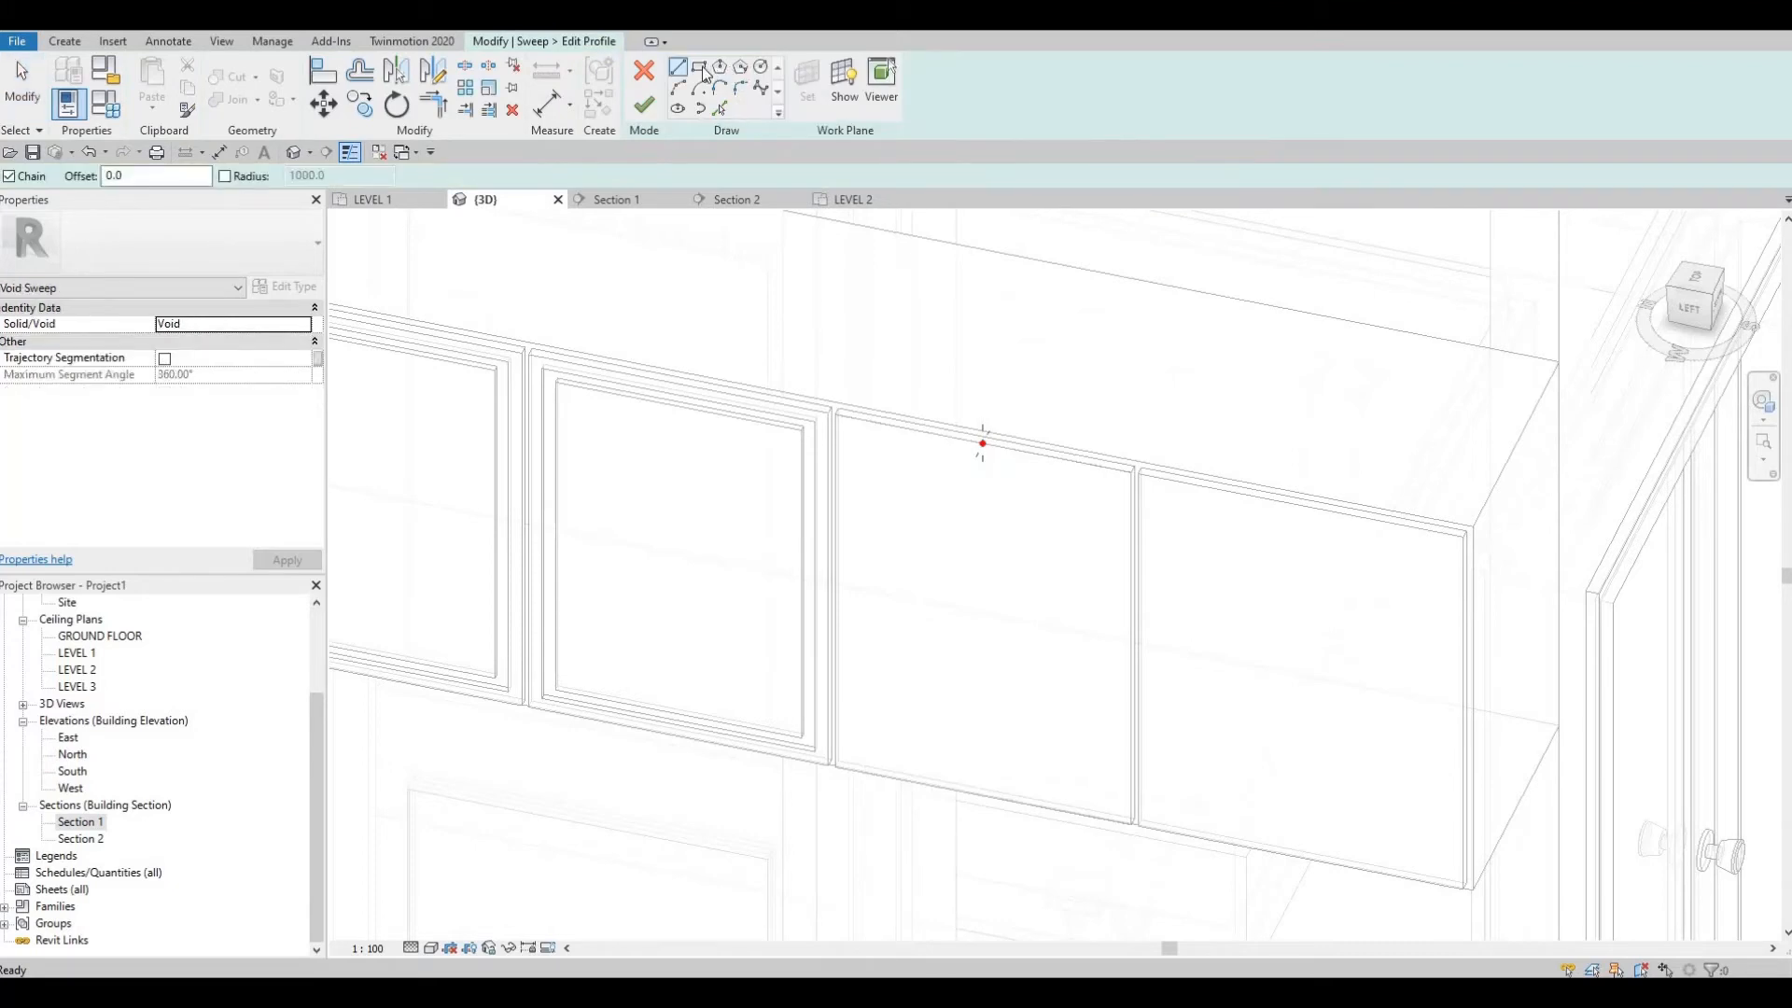
# Step: Sketch a rectangular void profile about 40 mm wide and 95 mm high, just below the path's reference point
pyautogui.scroll(5, 958, 403)
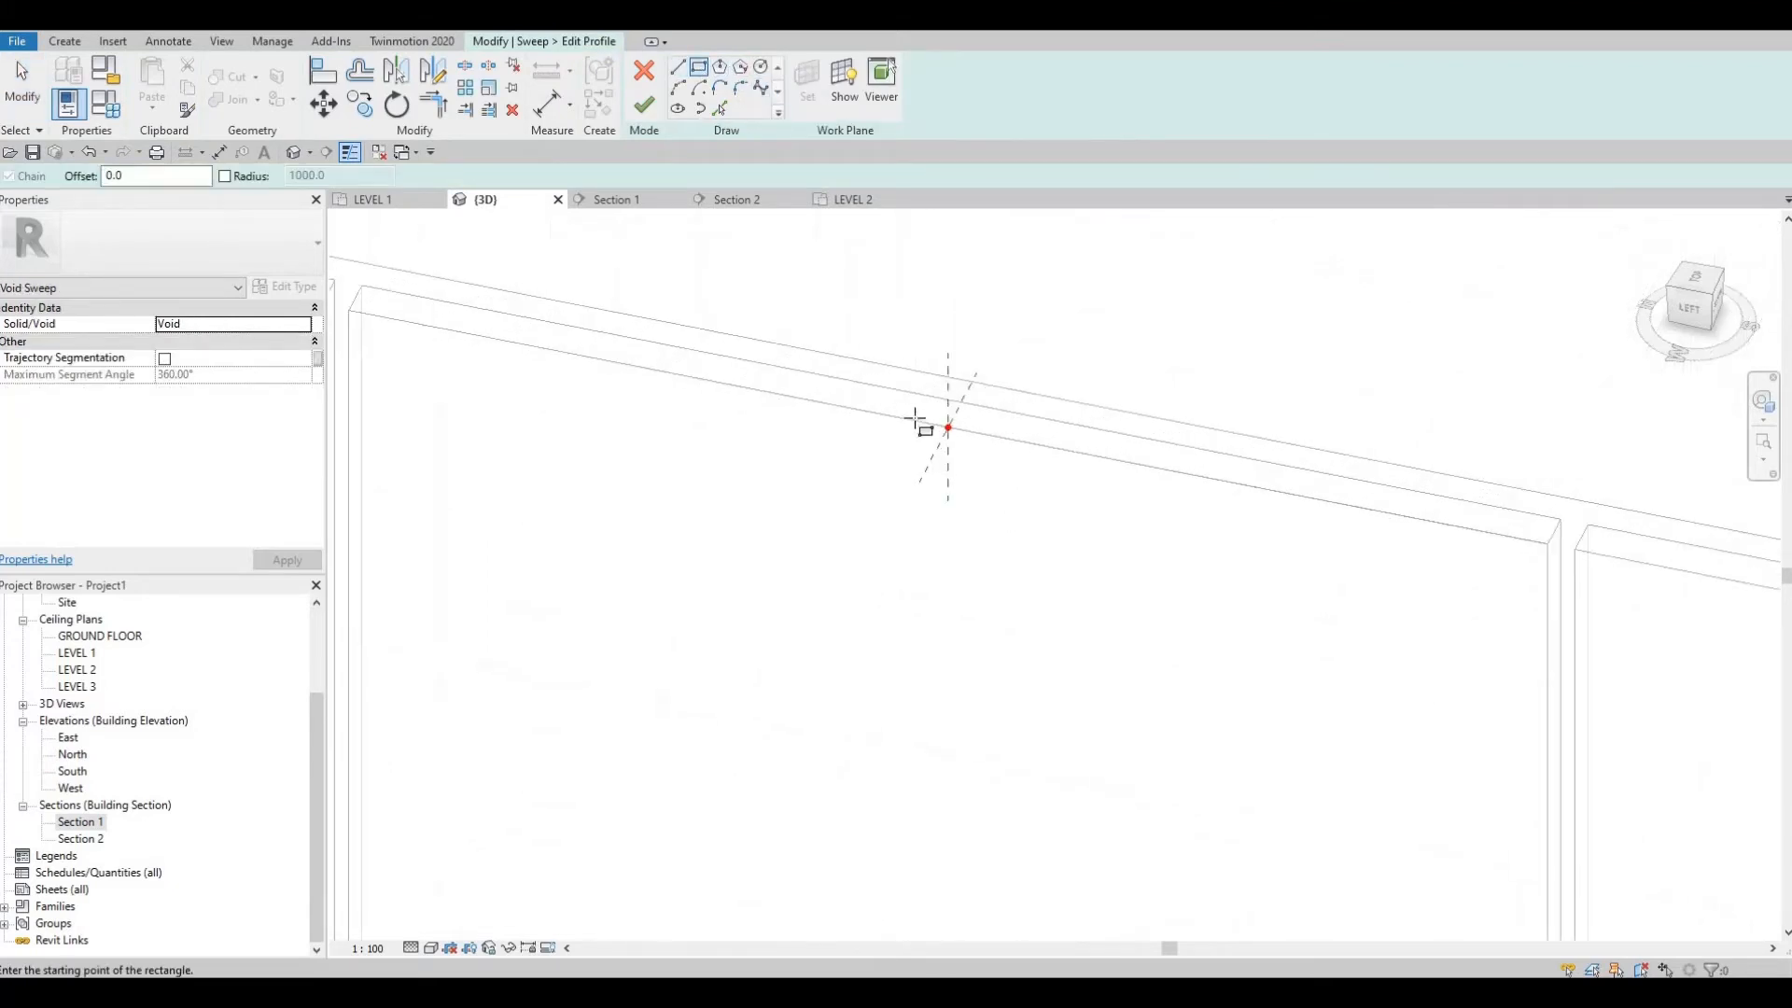
pyautogui.click(971, 534)
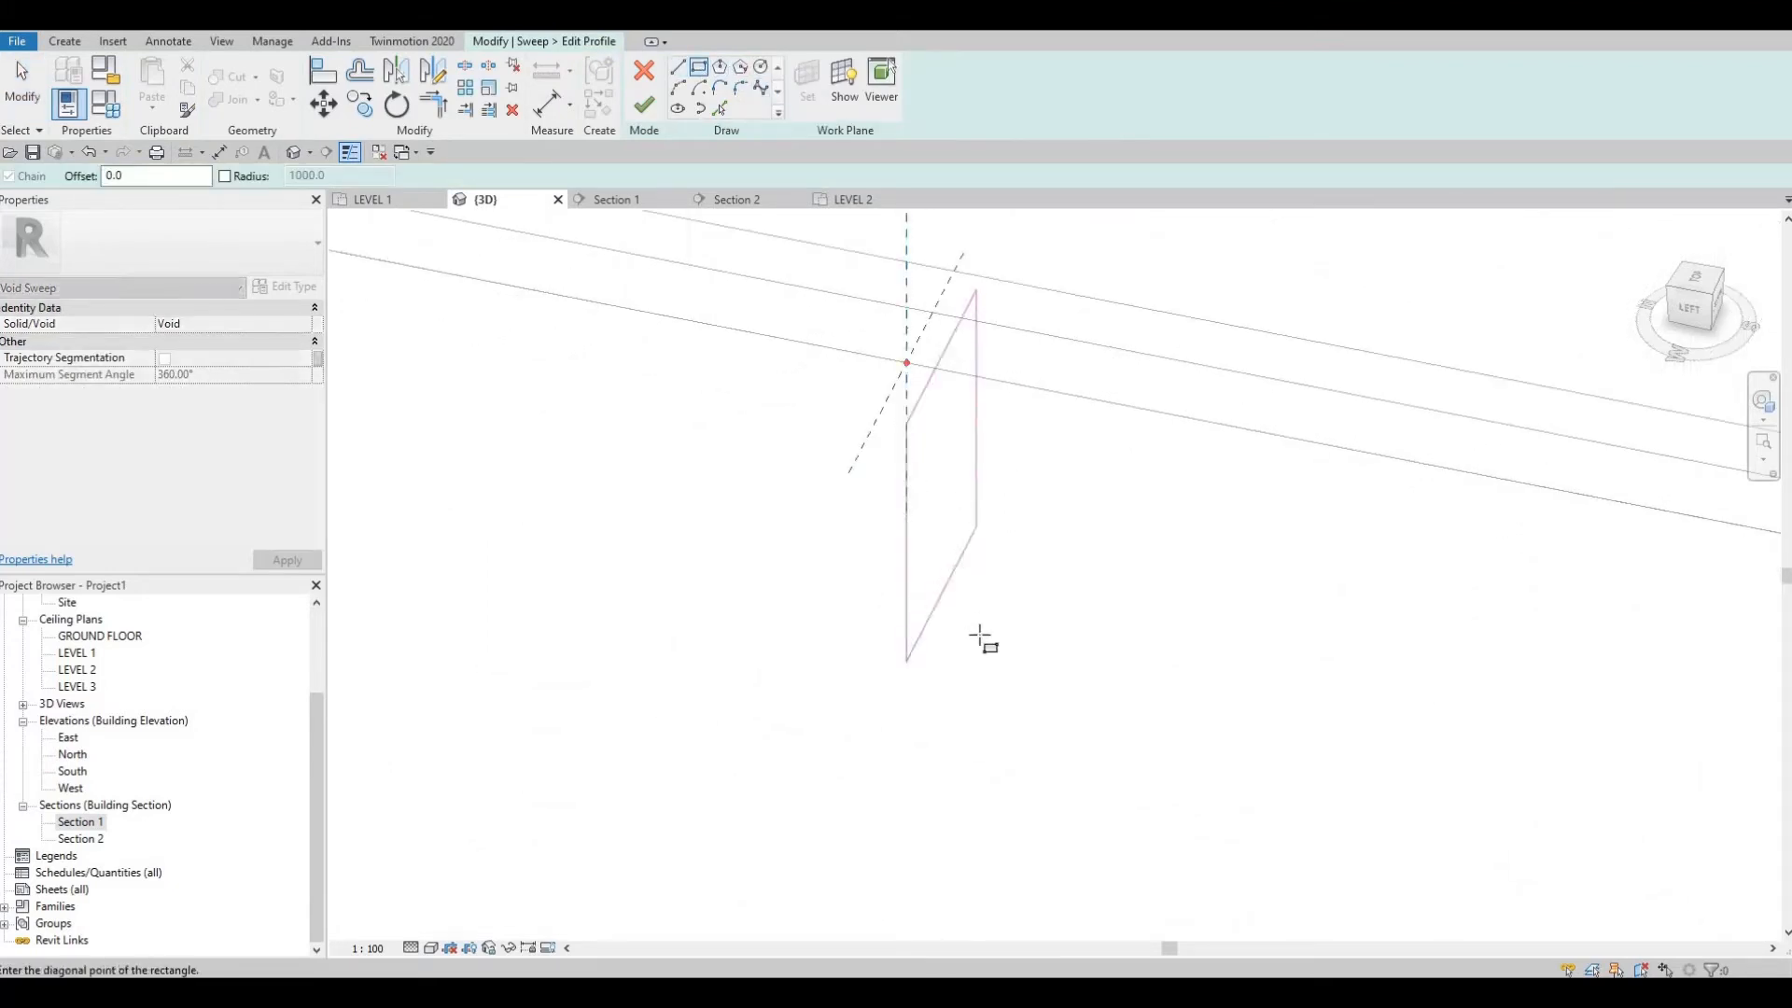
pyautogui.click(976, 724)
pyautogui.press('Escape')
pyautogui.press('Escape')
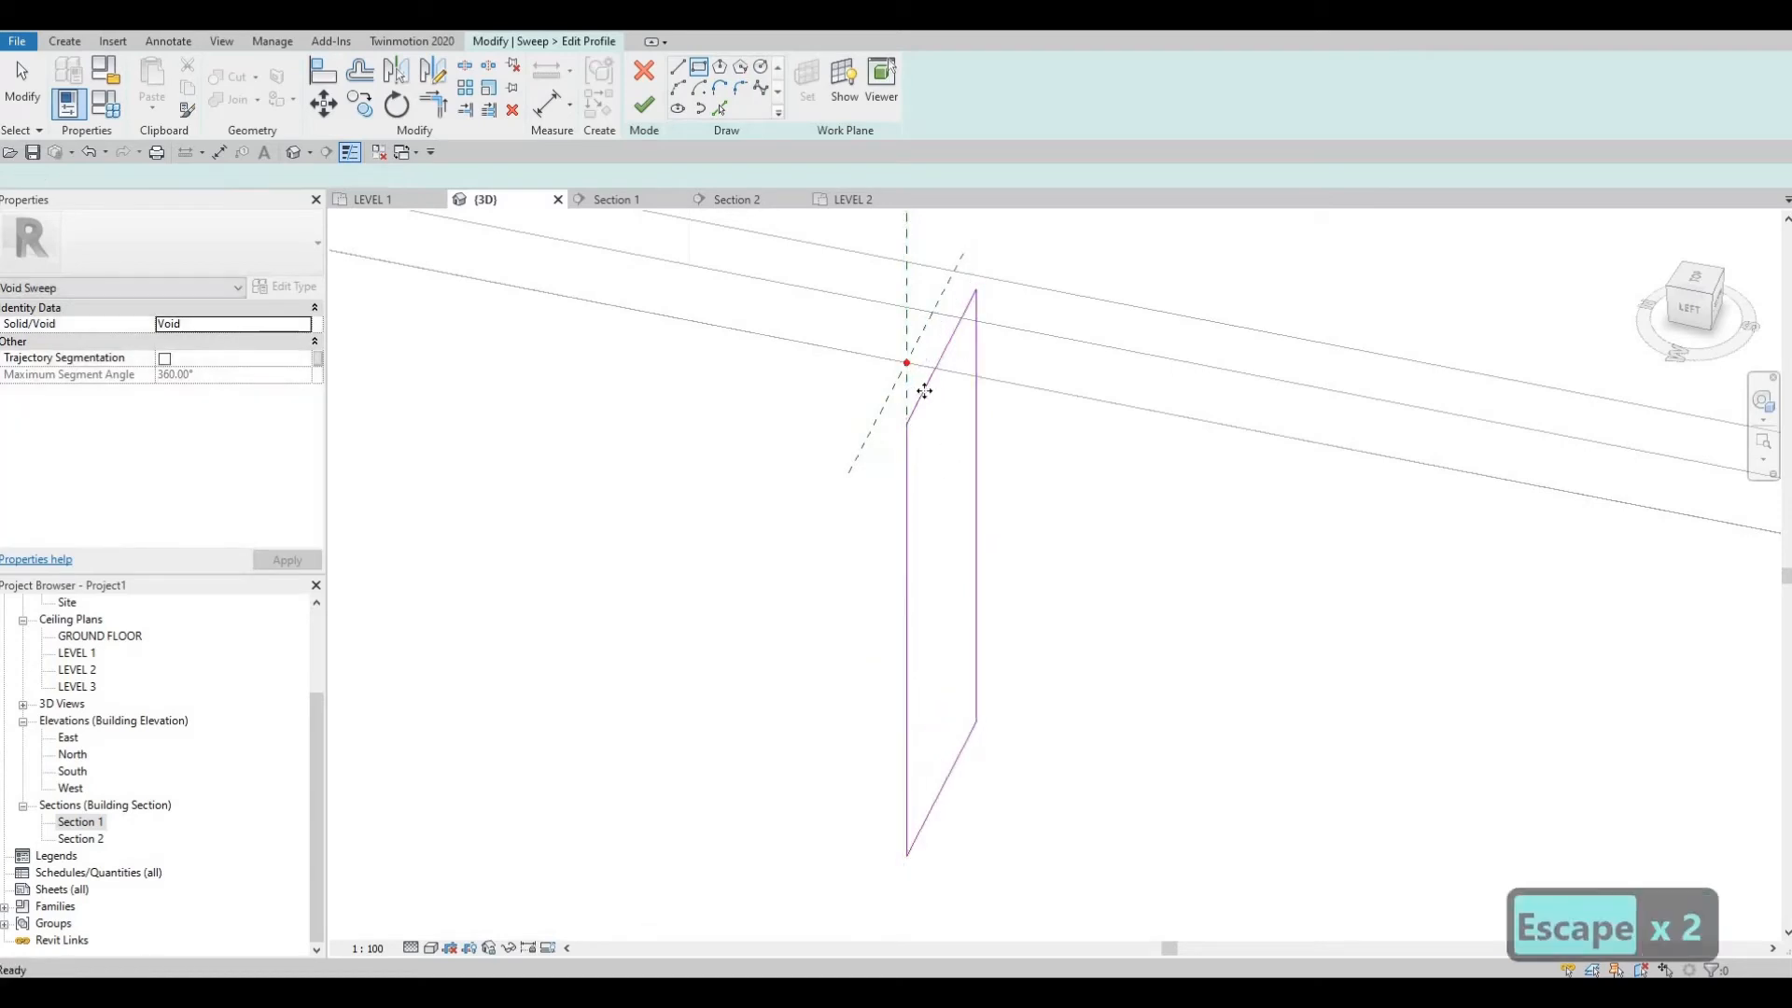
# Step: Set the distance from the path's reference point to the profile's top edge to 20 mm
pyautogui.click(923, 391)
pyautogui.scroll(-2, 921, 396)
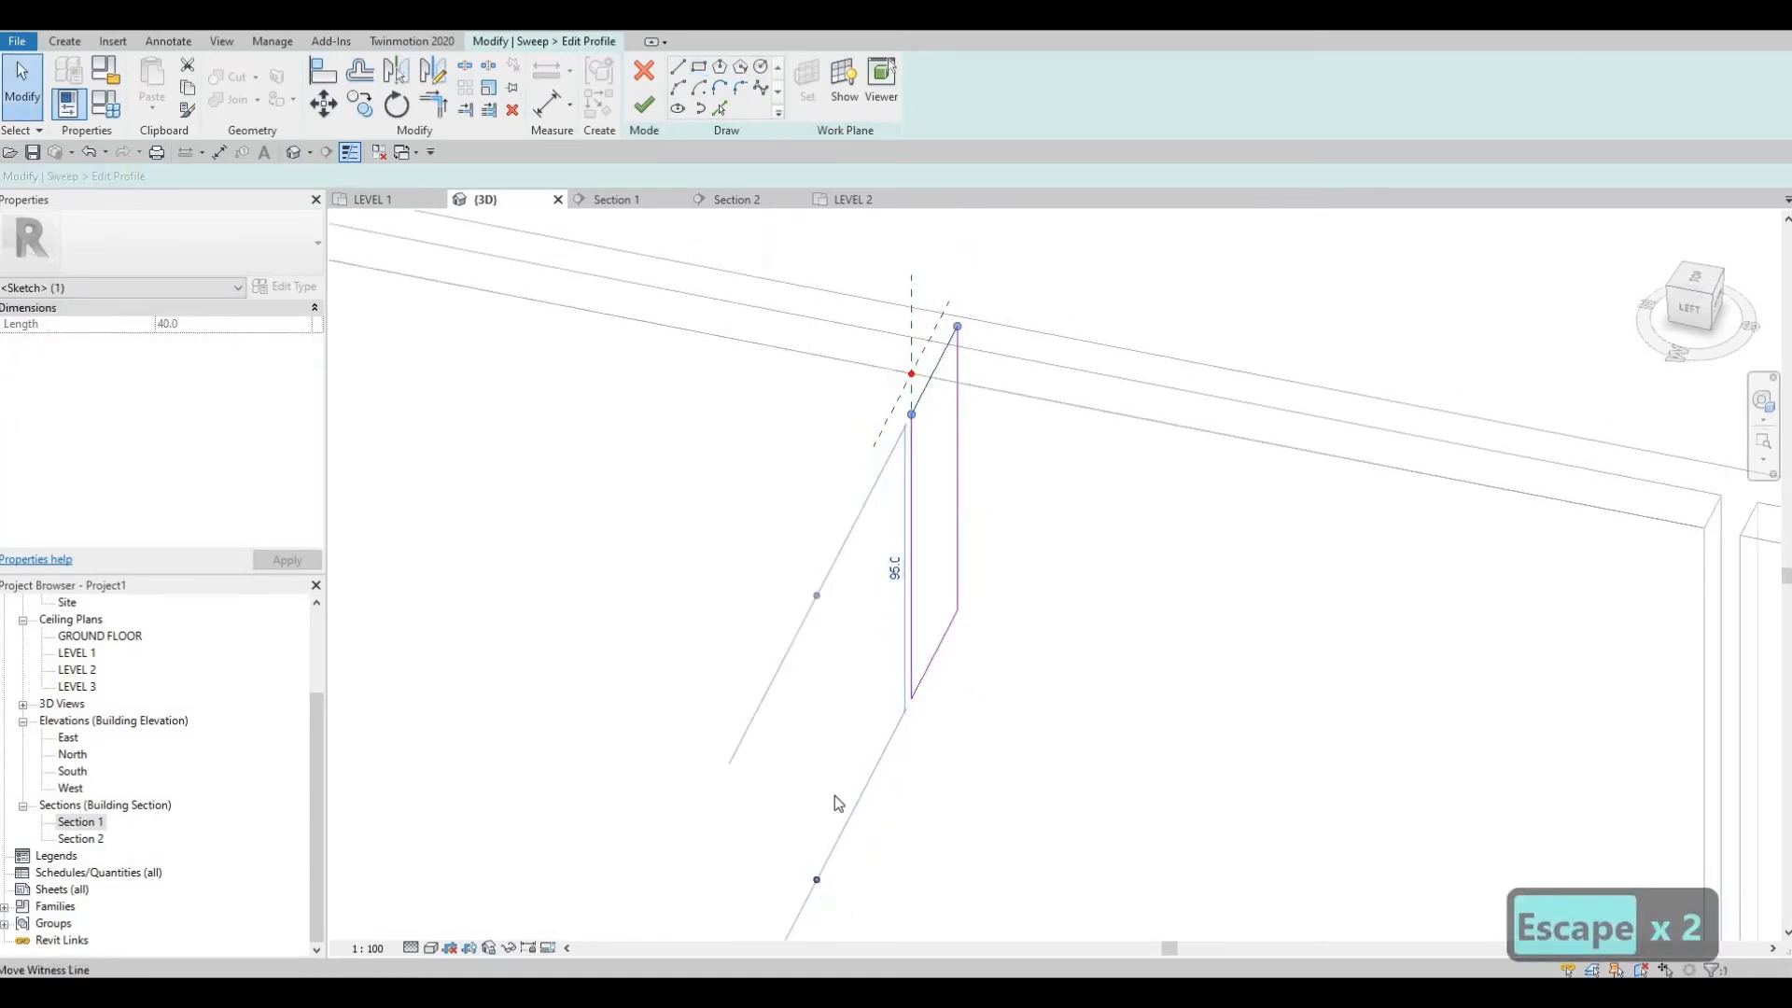
pyautogui.moveTo(893, 428); pyautogui.dragTo(911, 374)
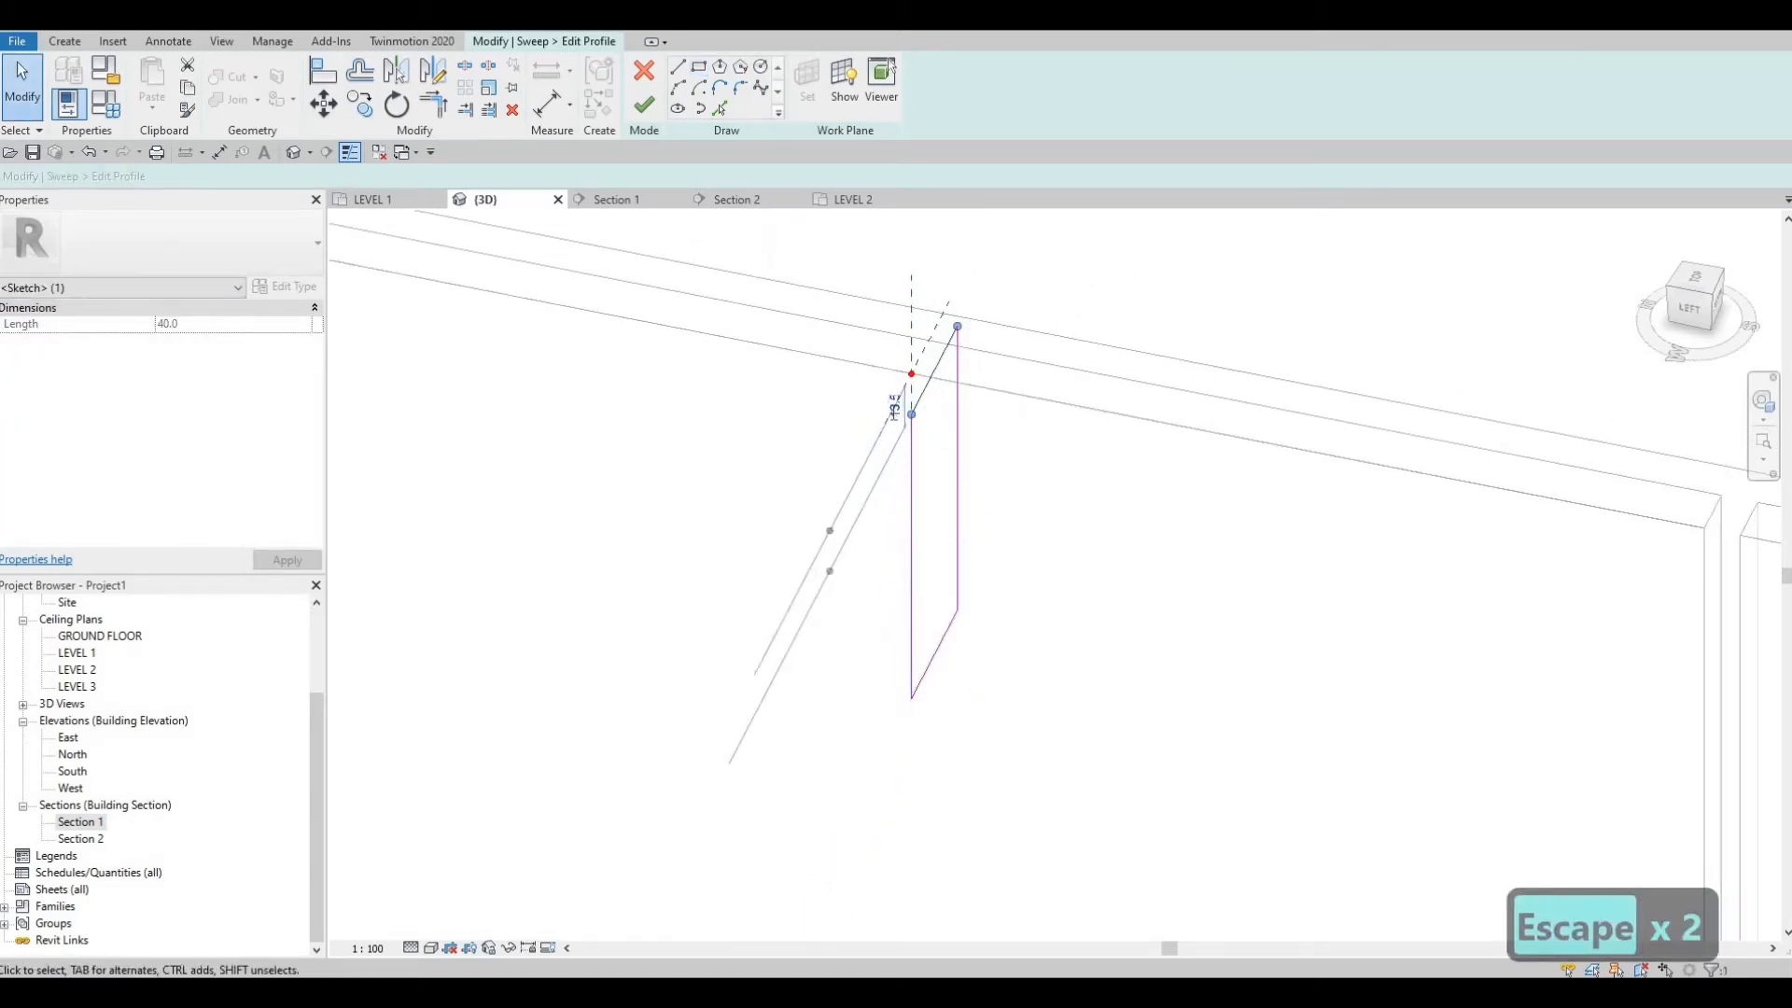
pyautogui.click(894, 408)
pyautogui.write('20')
pyautogui.press('Return')
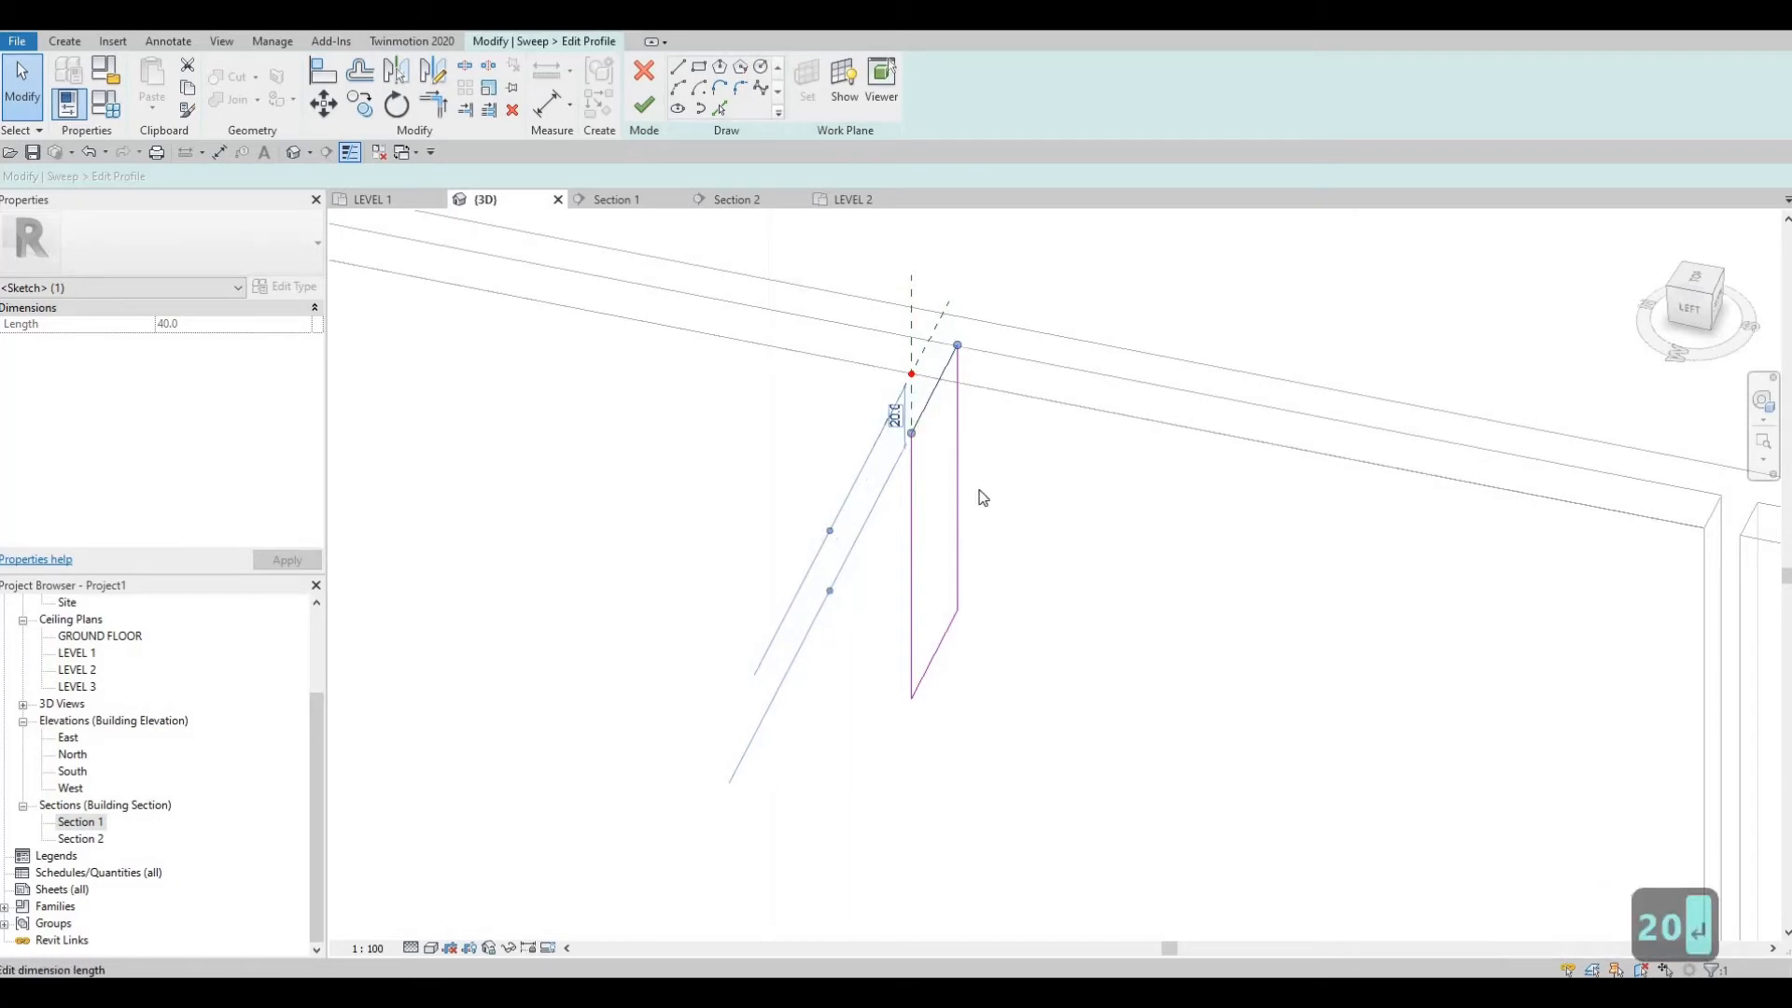
# Step: Set the height of the rectangular profile to 20 mm by repositioning its bottom edge
pyautogui.click(943, 640)
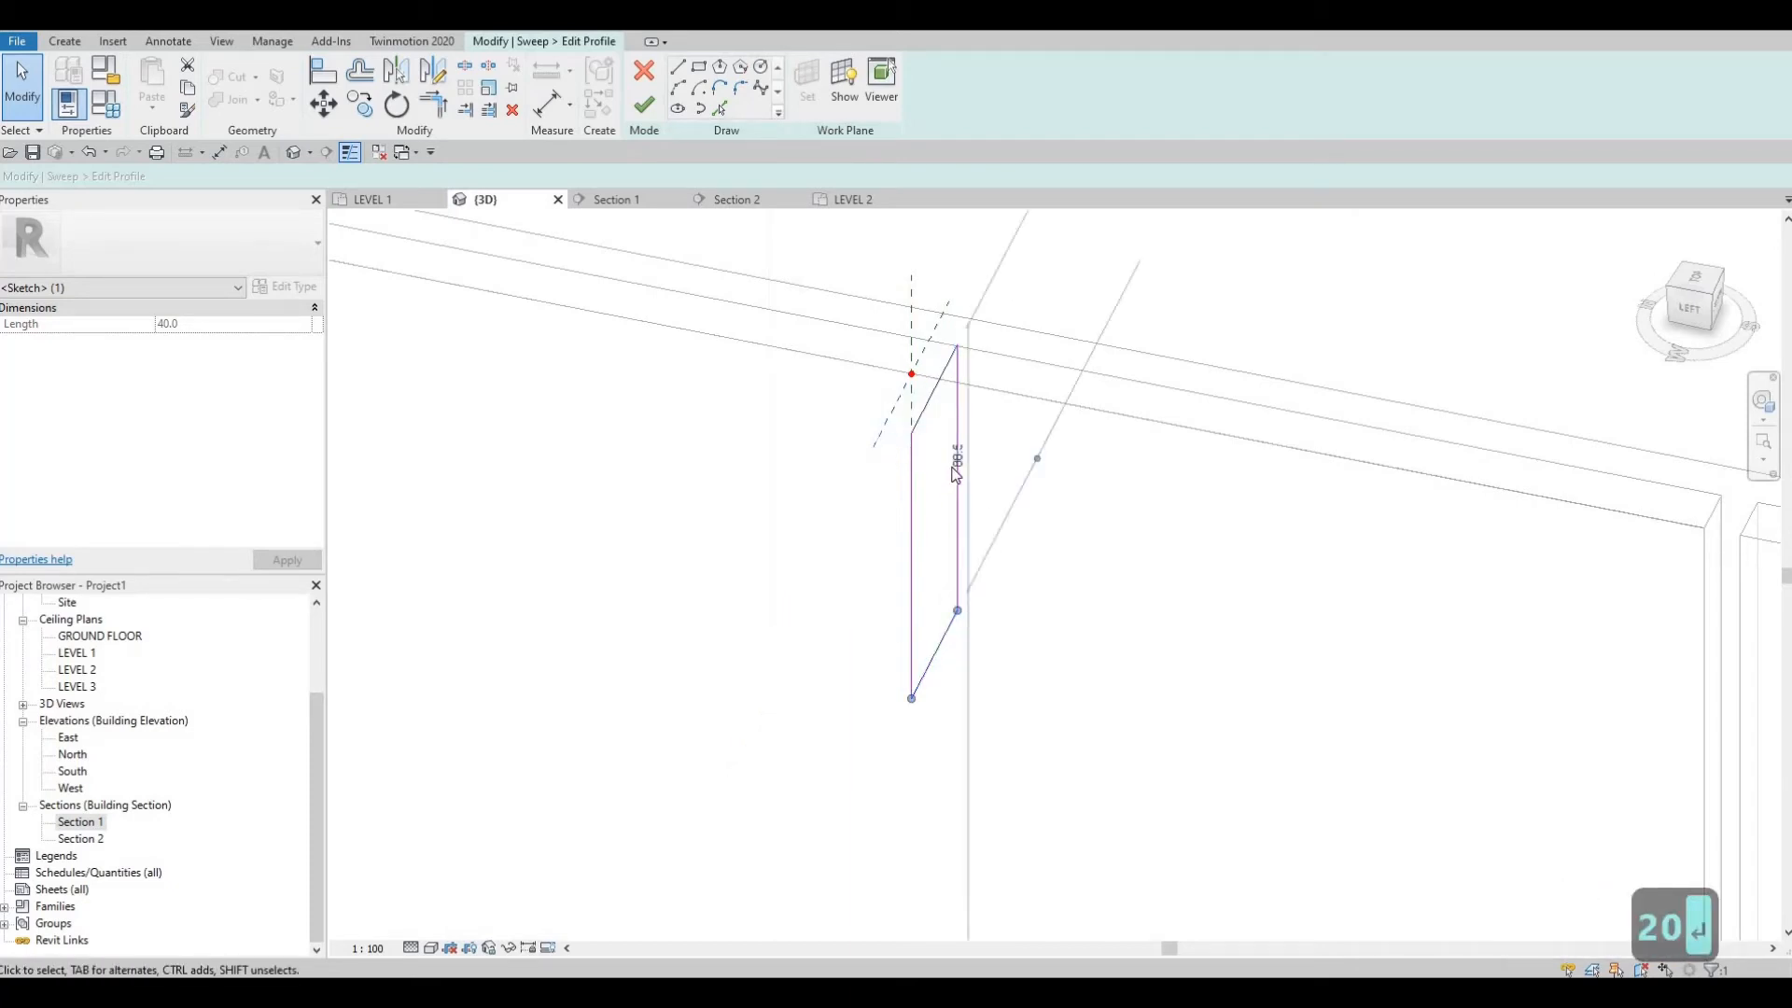
pyautogui.write('20')
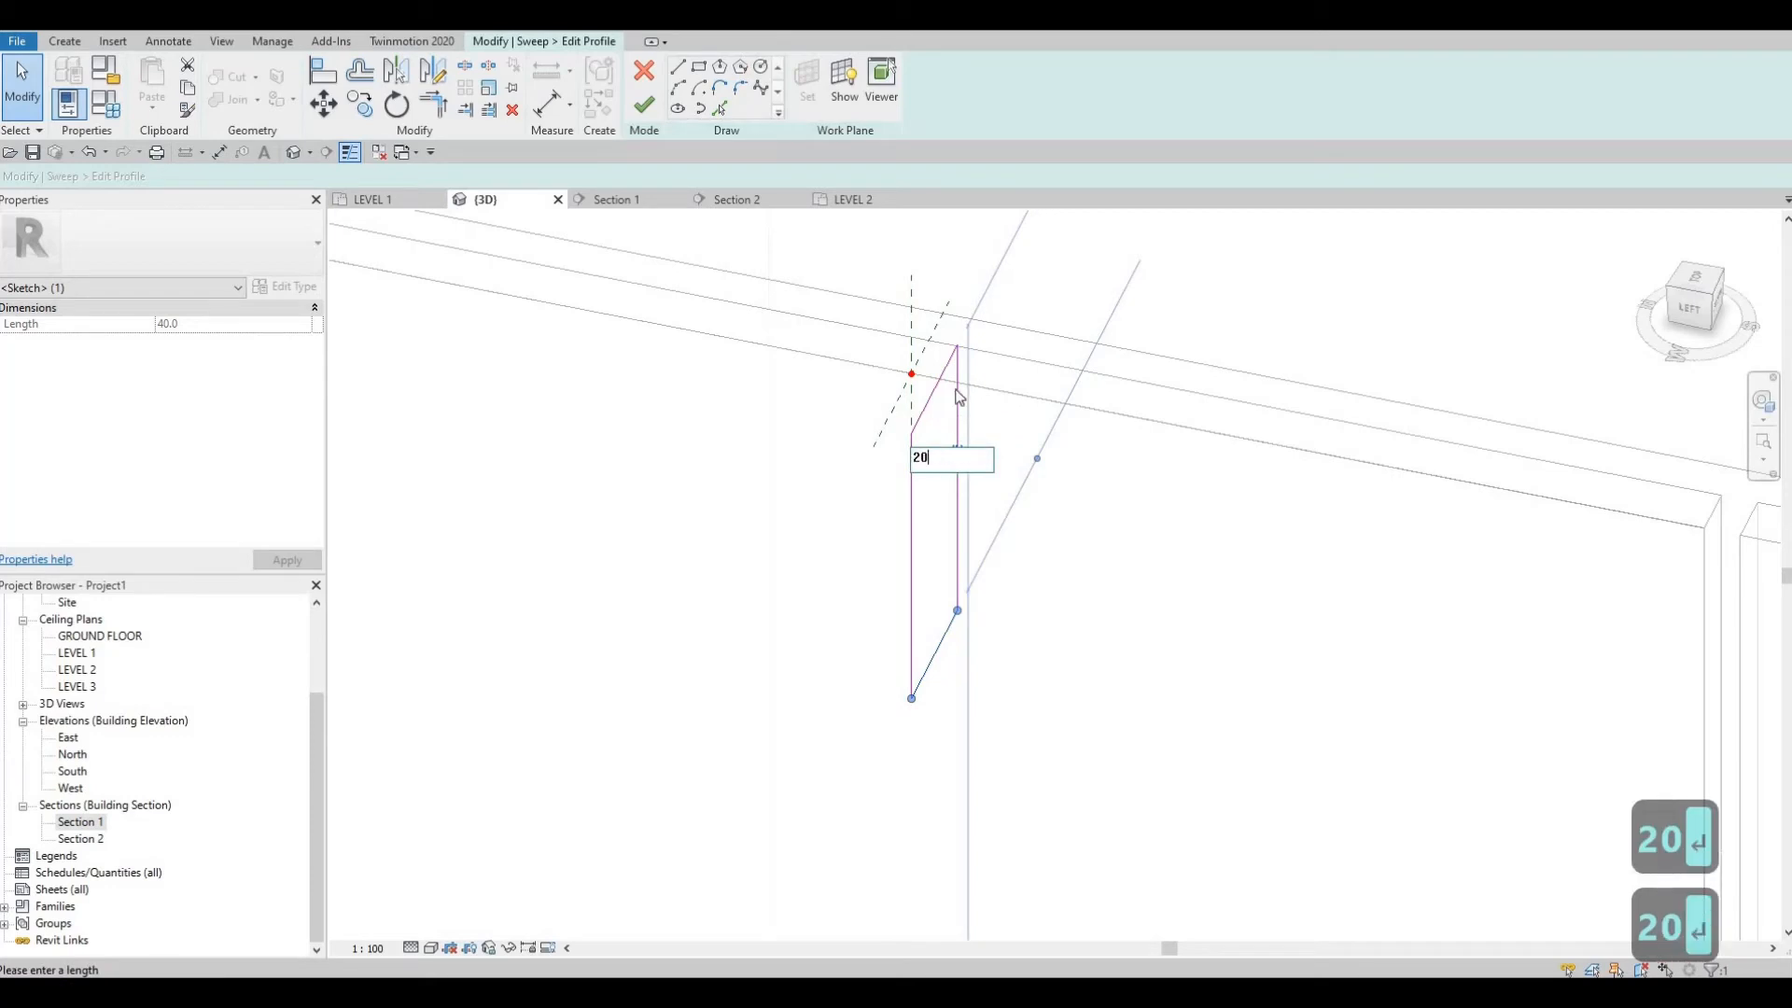
pyautogui.press('Return')
# Step: Set the width of the rectangular profile to 20 mm by repositioning its inner vertical edge
pyautogui.click(959, 368)
pyautogui.scroll(3, 966, 354)
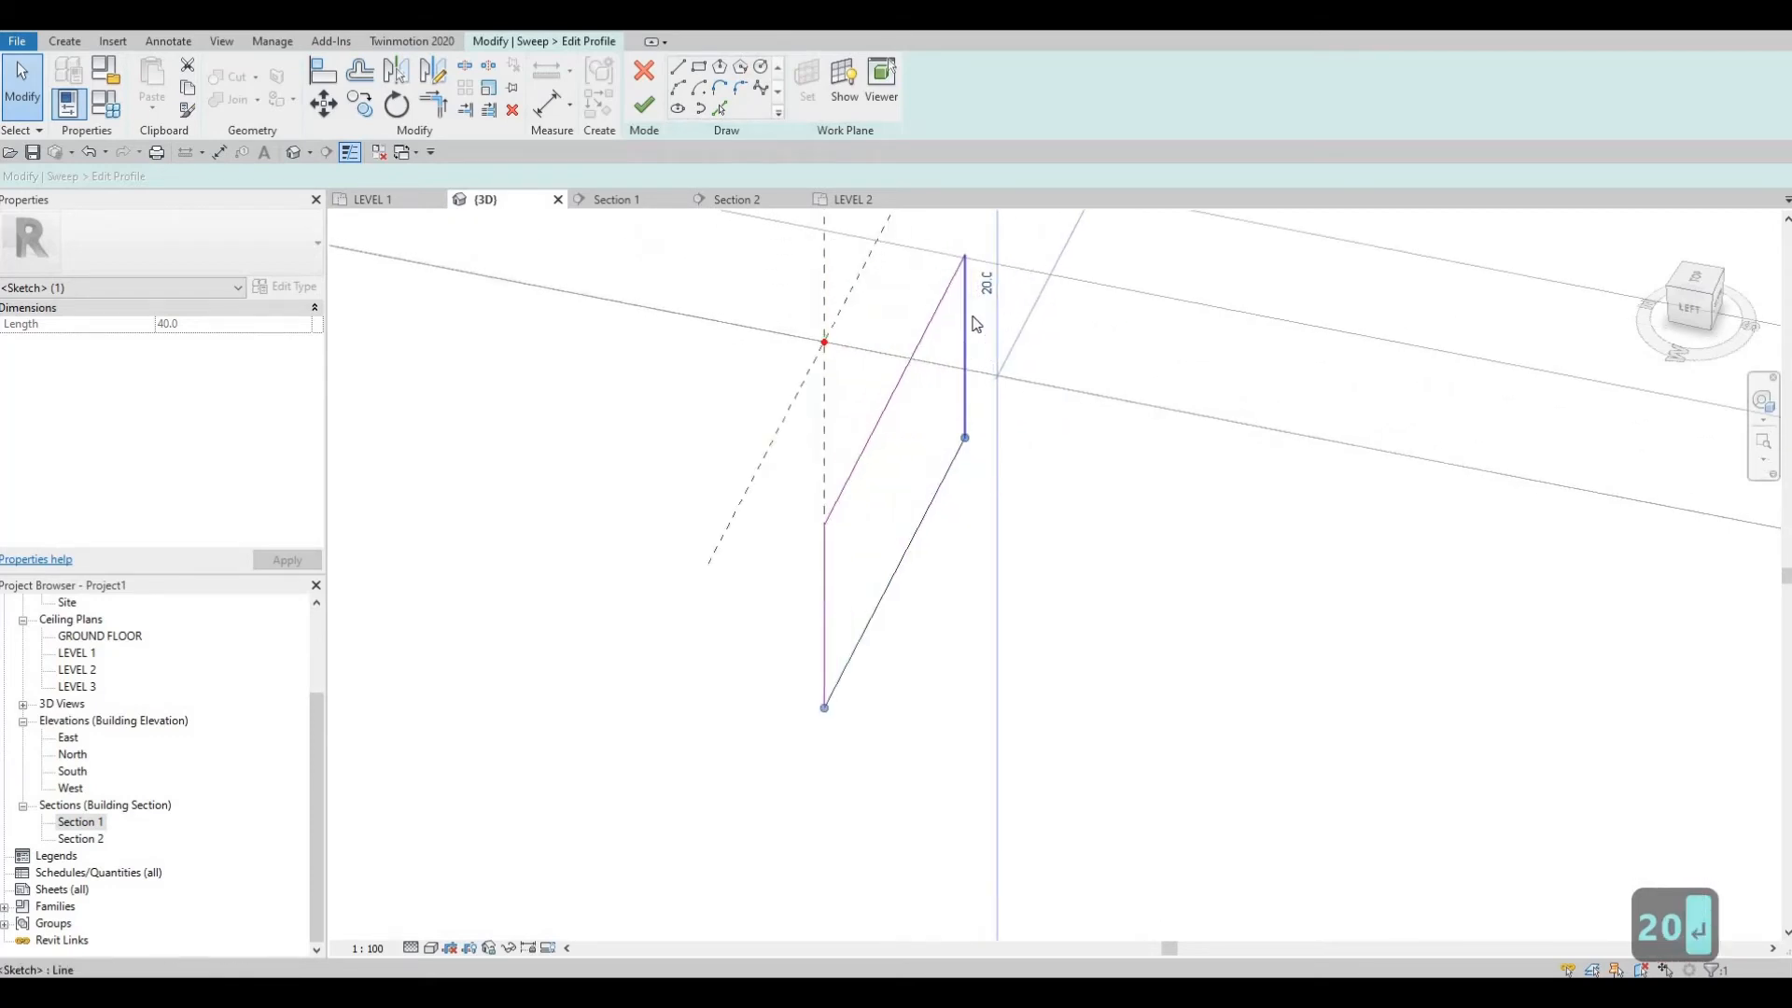
pyautogui.click(920, 347)
pyautogui.scroll(-2, 914, 341)
pyautogui.click(910, 338)
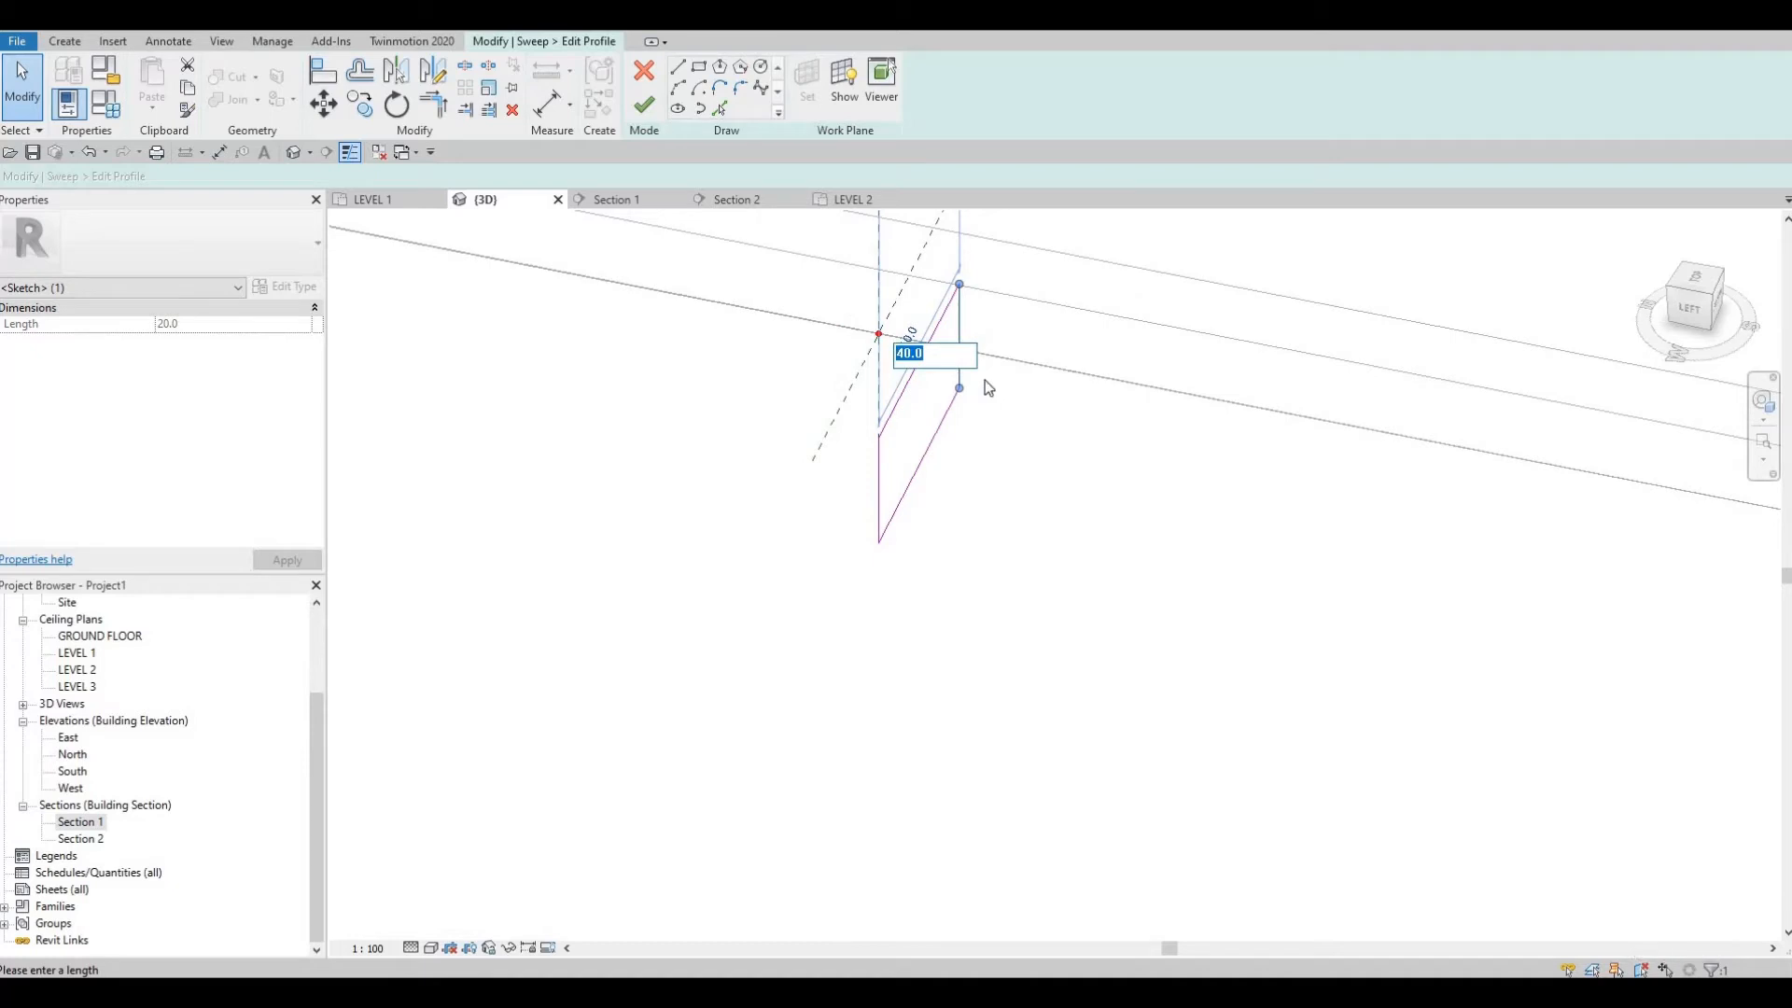
pyautogui.write('20')
pyautogui.press('Return')
pyautogui.moveTo(1020, 352)
pyautogui.keyDown('shift'); pyautogui.mouseDown(button='middle')
pyautogui.moveTo(944, 456)
pyautogui.moveTo(726, 485)
pyautogui.mouseUp(button='middle'); pyautogui.keyUp('shift')
pyautogui.press('Escape')
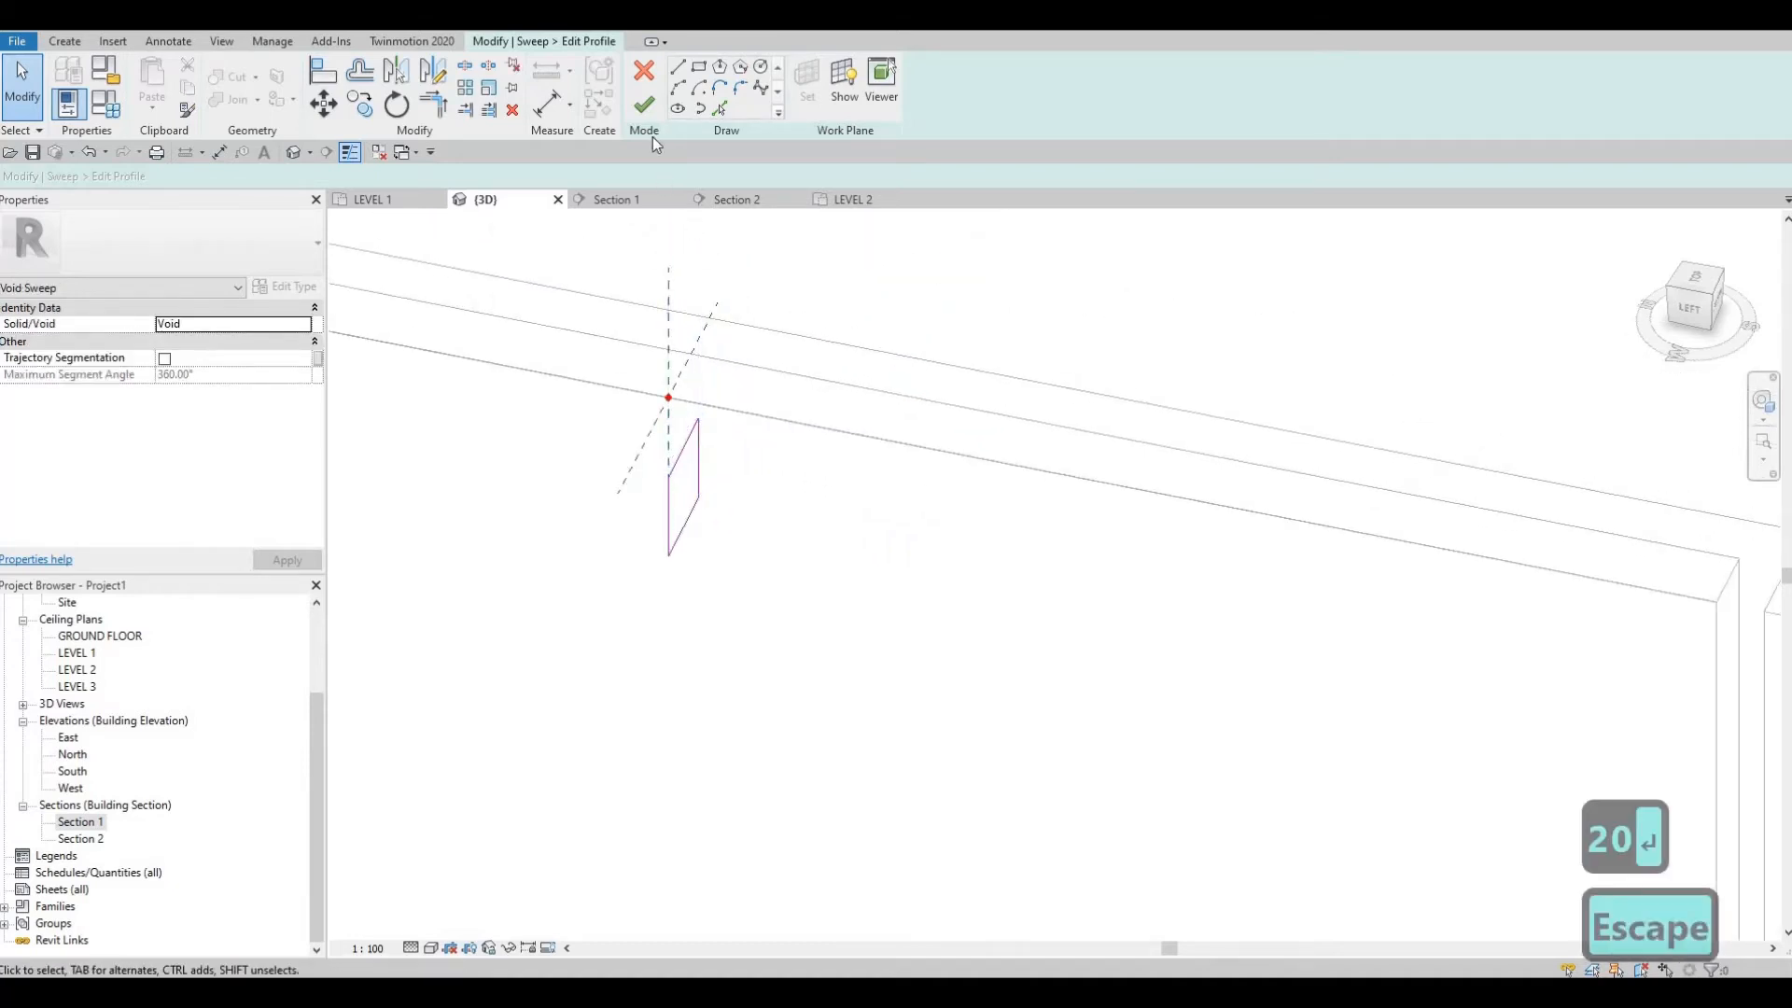
# Step: Set the width of the rectangular profile to 10 mm by repositioning its inner vertical edge
pyautogui.click(680, 408)
pyautogui.click(674, 422)
pyautogui.write('10')
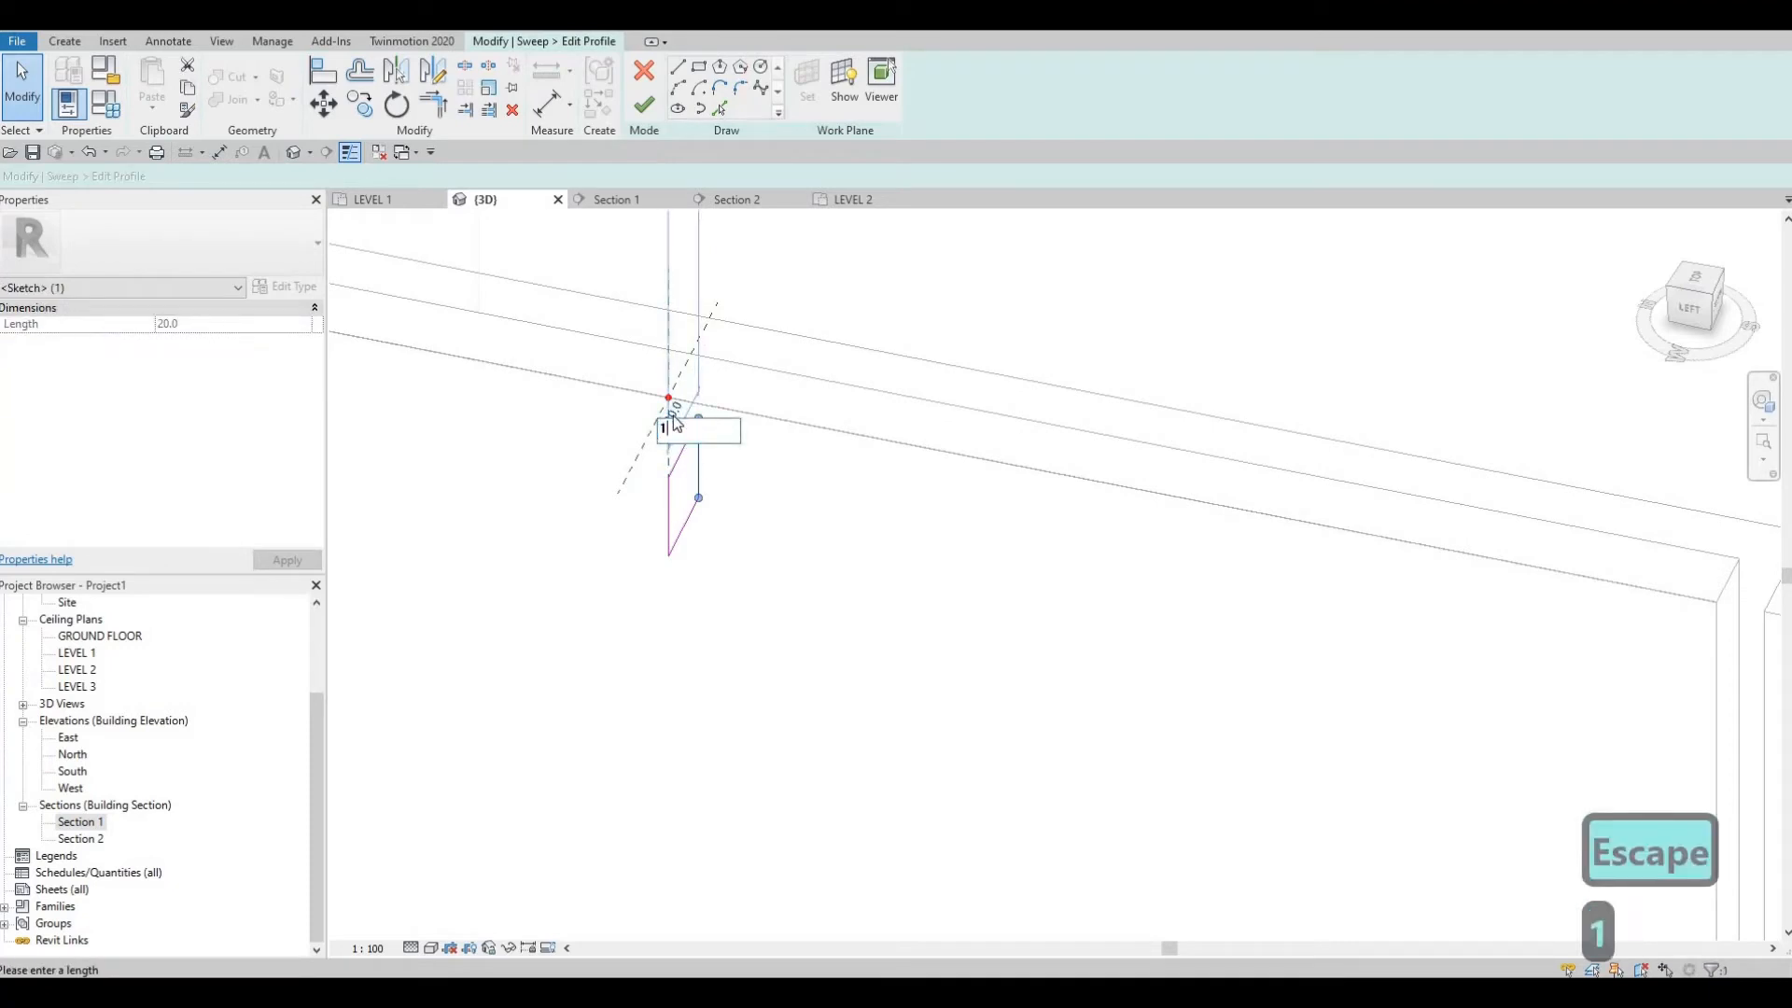
pyautogui.press('Return')
pyautogui.press('Escape')
pyautogui.press('Escape')
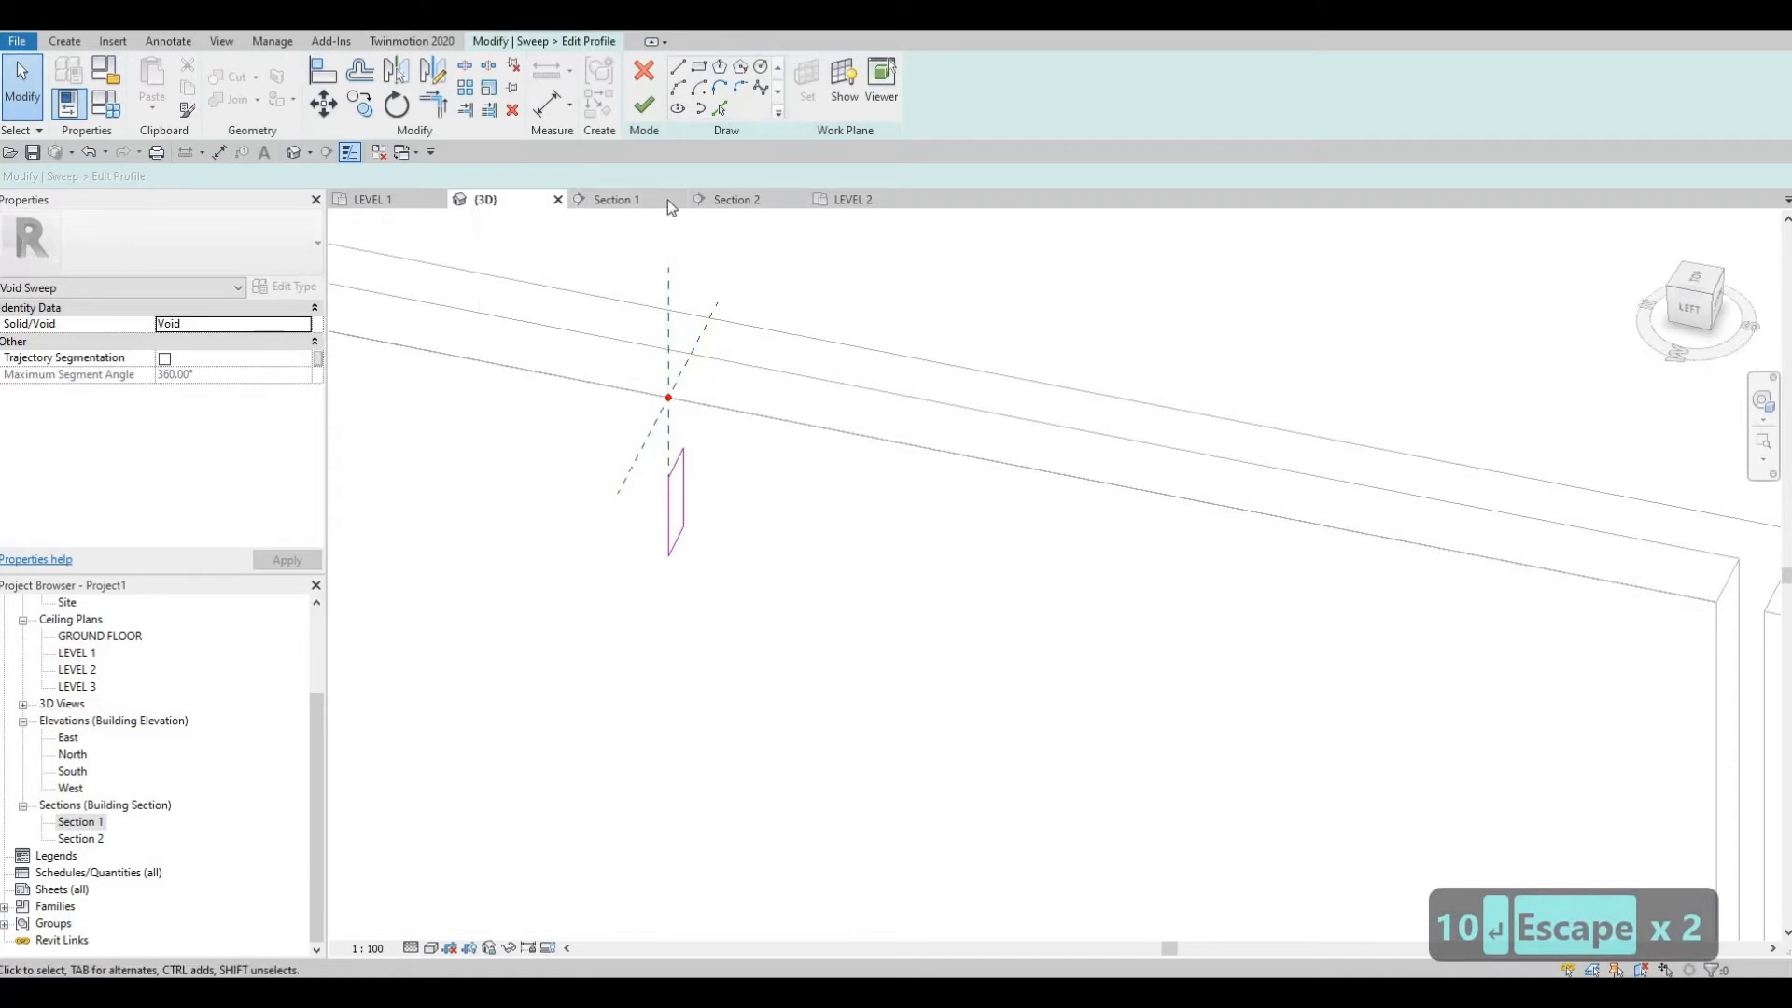
# Step: Finish the profile and the void sweep, and cut the void from the cabinet door
pyautogui.click(644, 104)
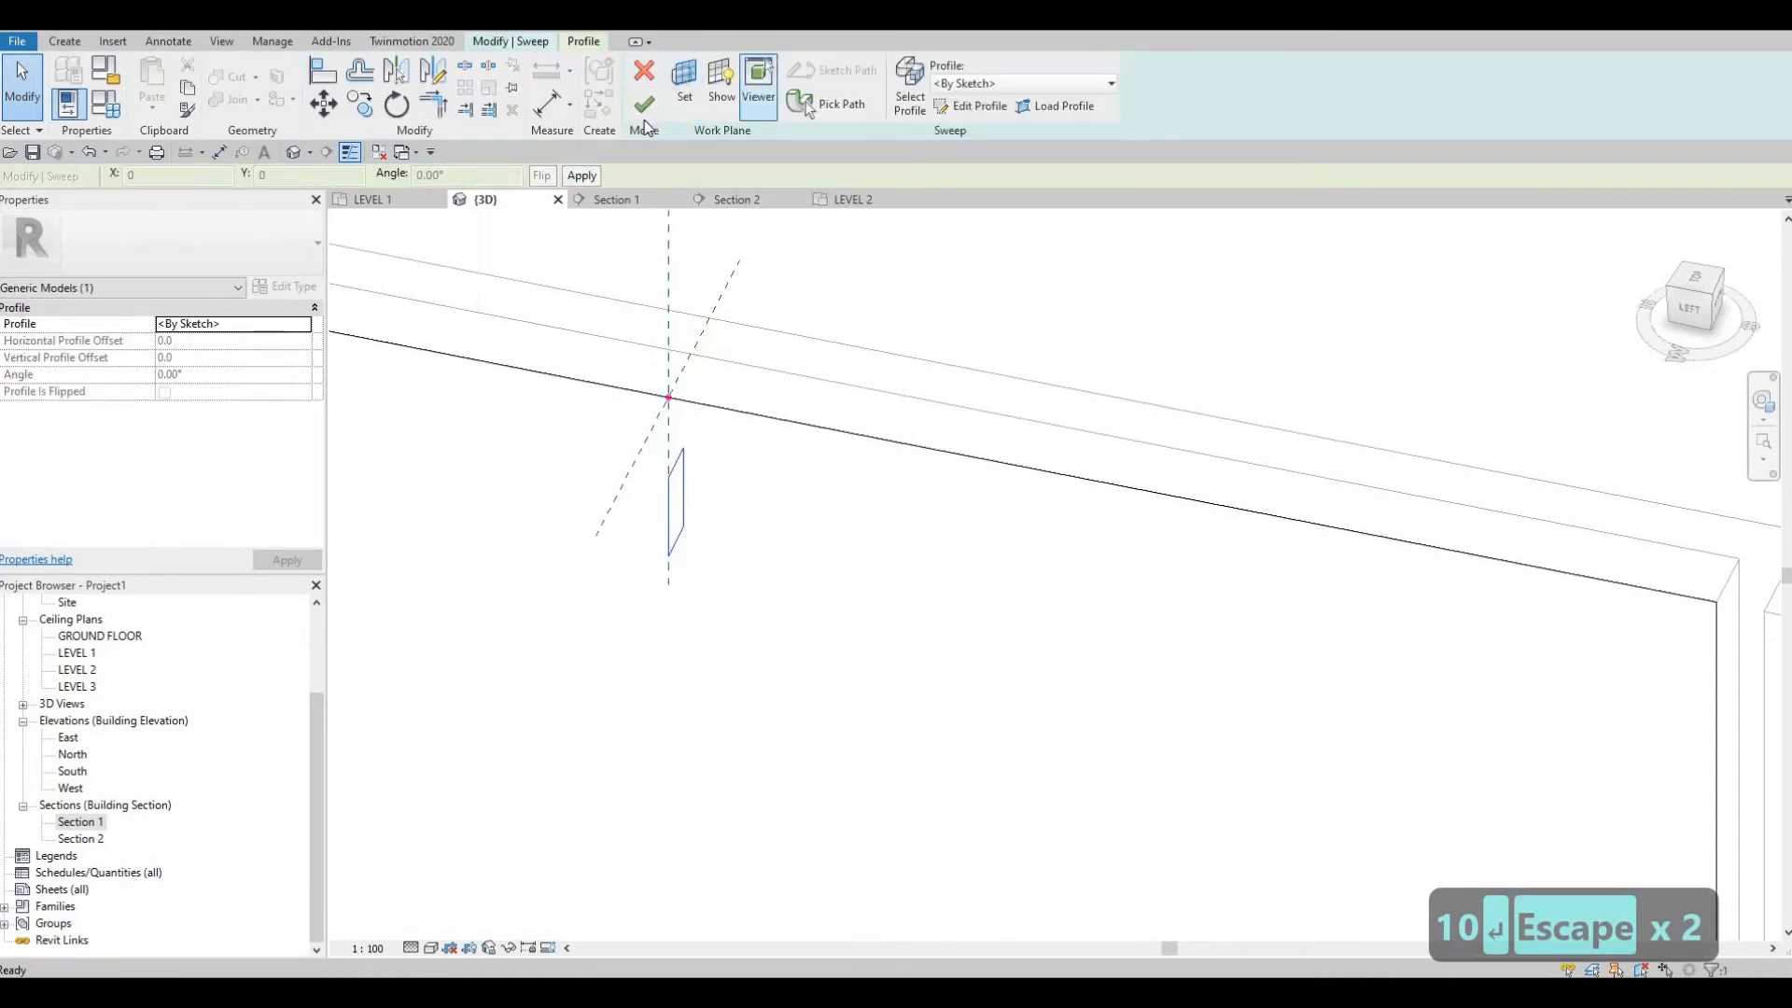
pyautogui.click(644, 105)
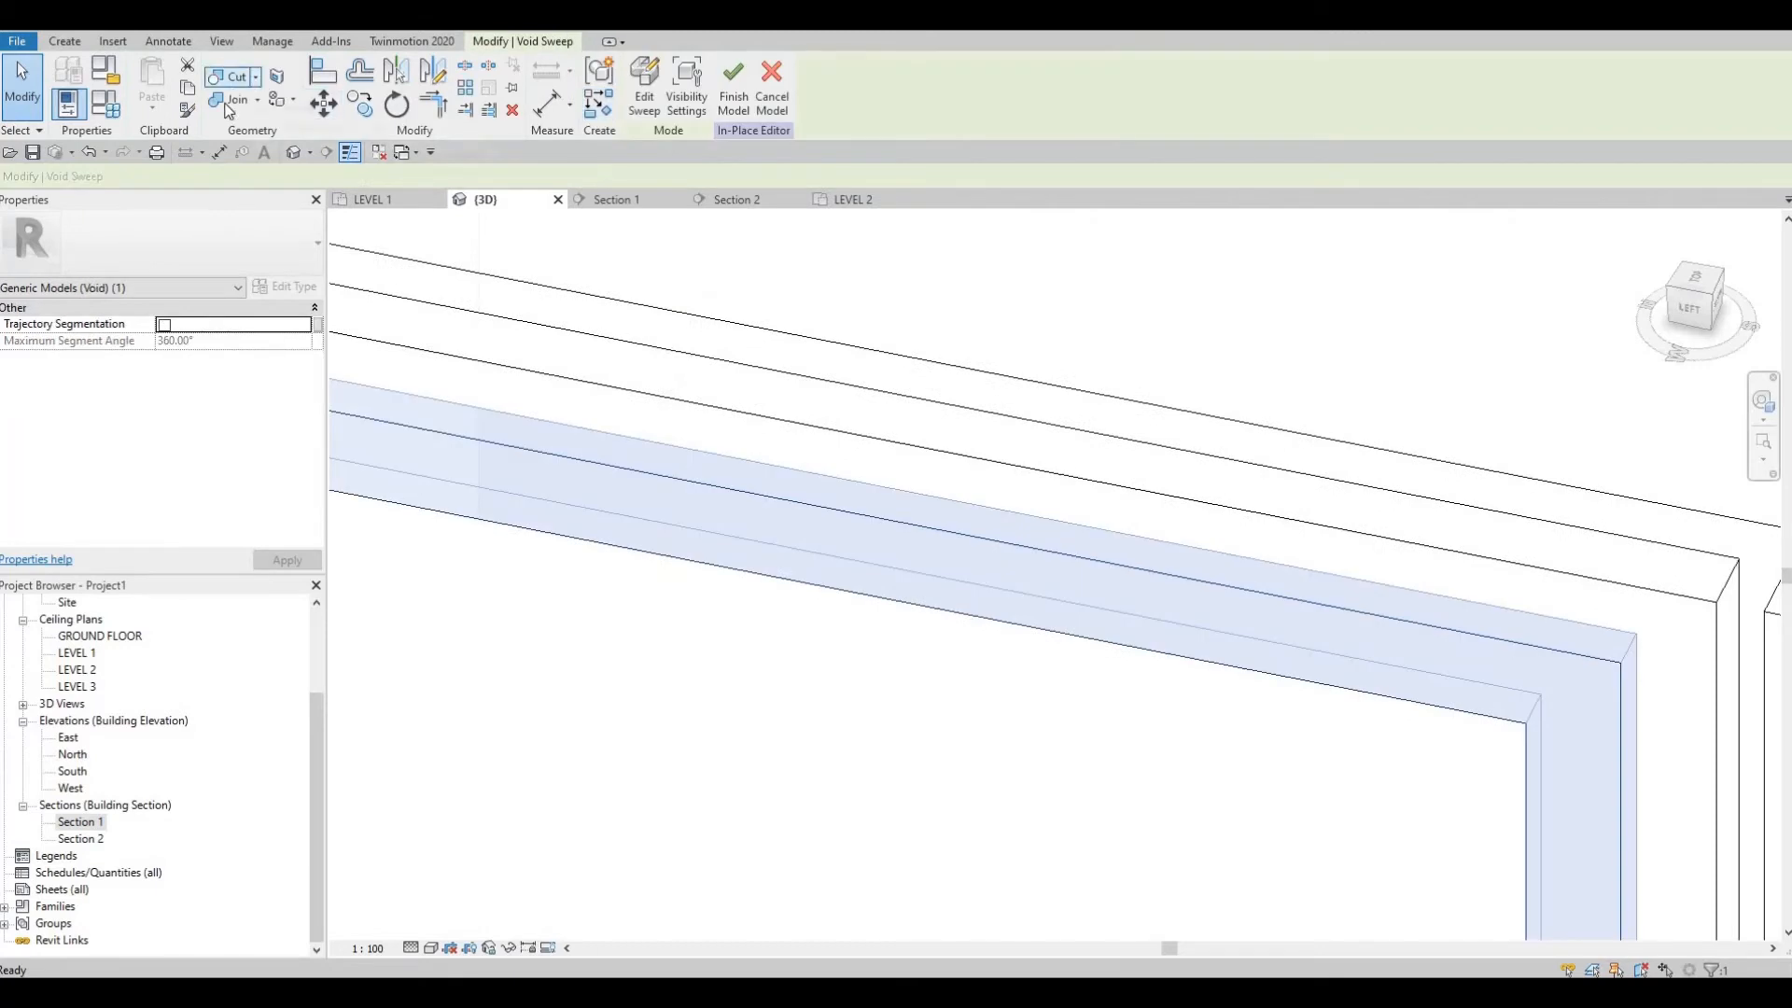
pyautogui.click(232, 76)
pyautogui.scroll(-3, 854, 509)
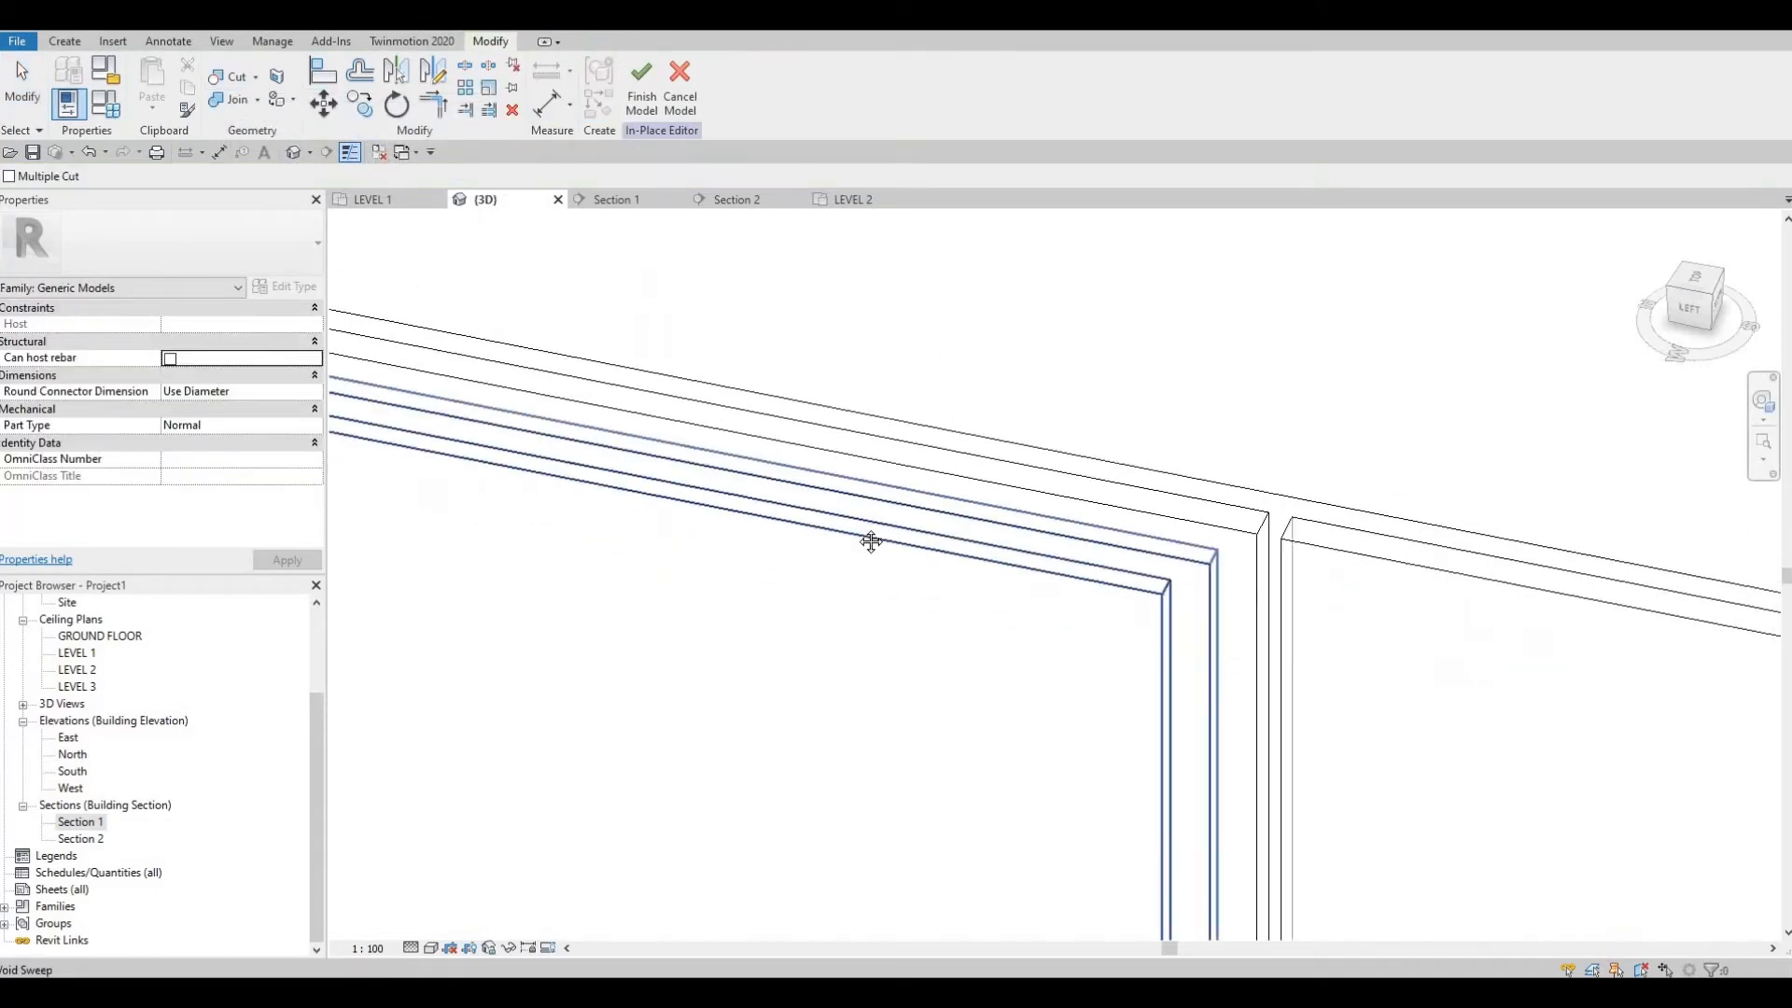
pyautogui.moveTo(726, 364); pyautogui.dragTo(455, 271, button='middle')
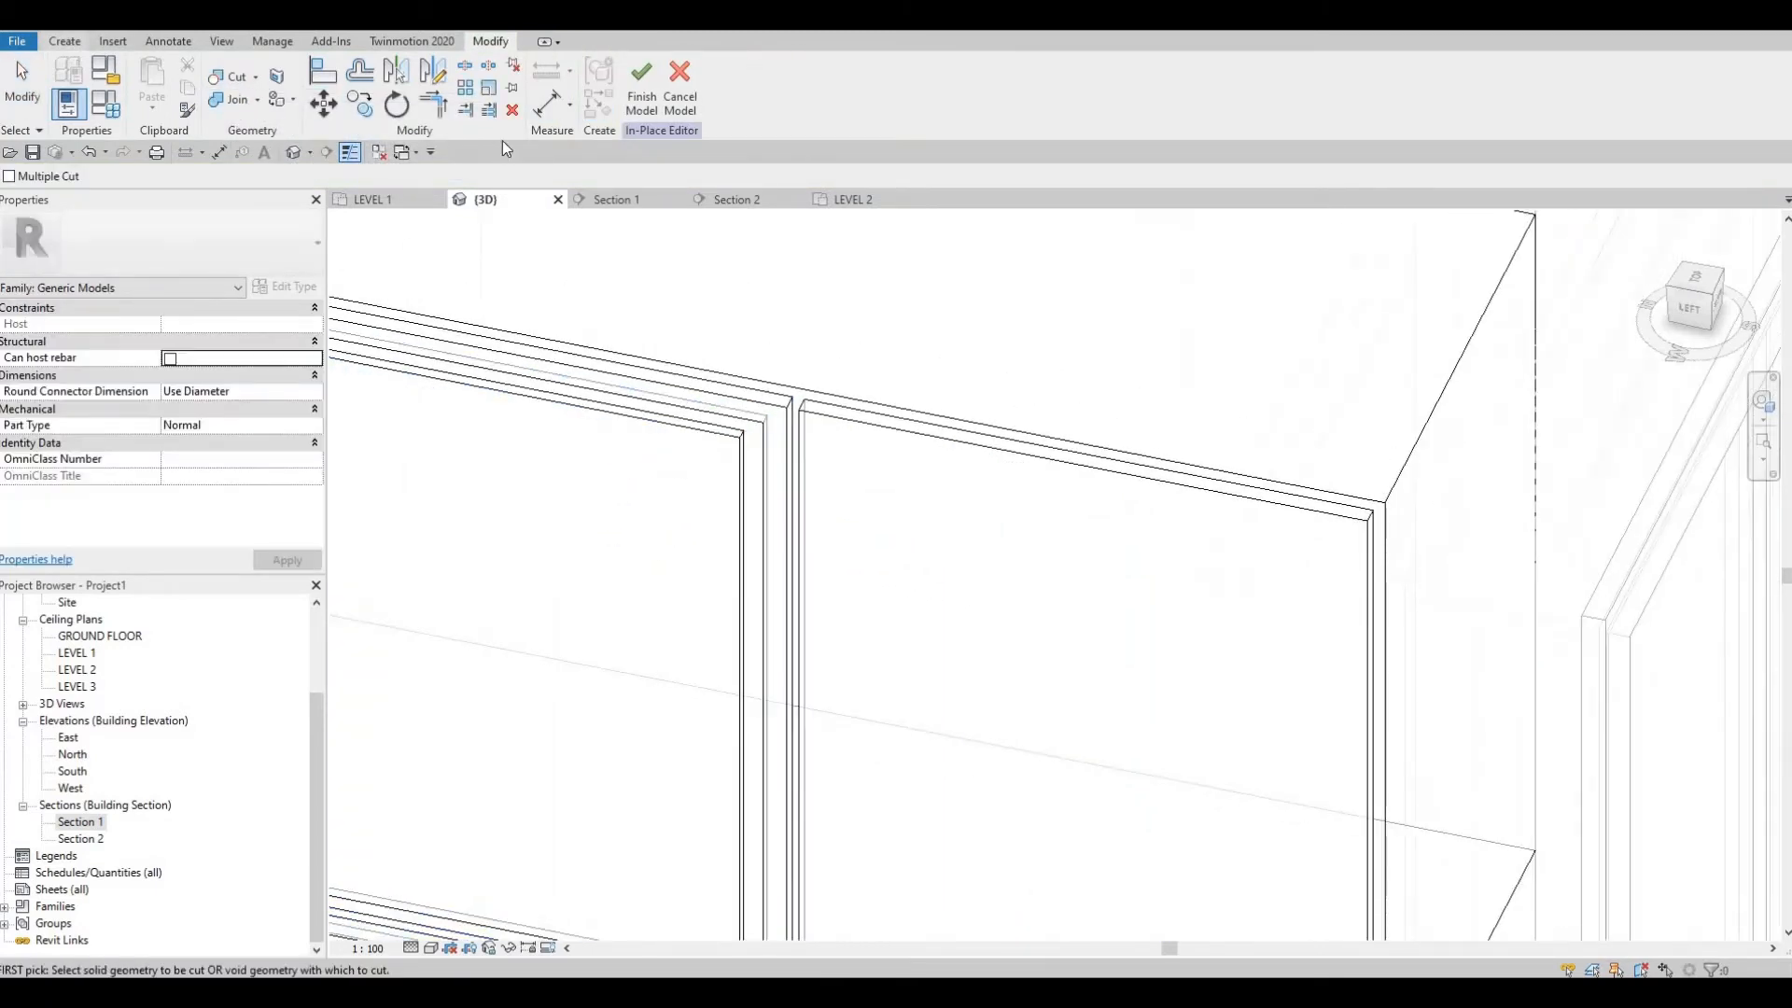
# Step: Start a picked-path Void Sweep on the remaining plain cabinet door with its top and right front edges
pyautogui.scroll(7, 411, 112)
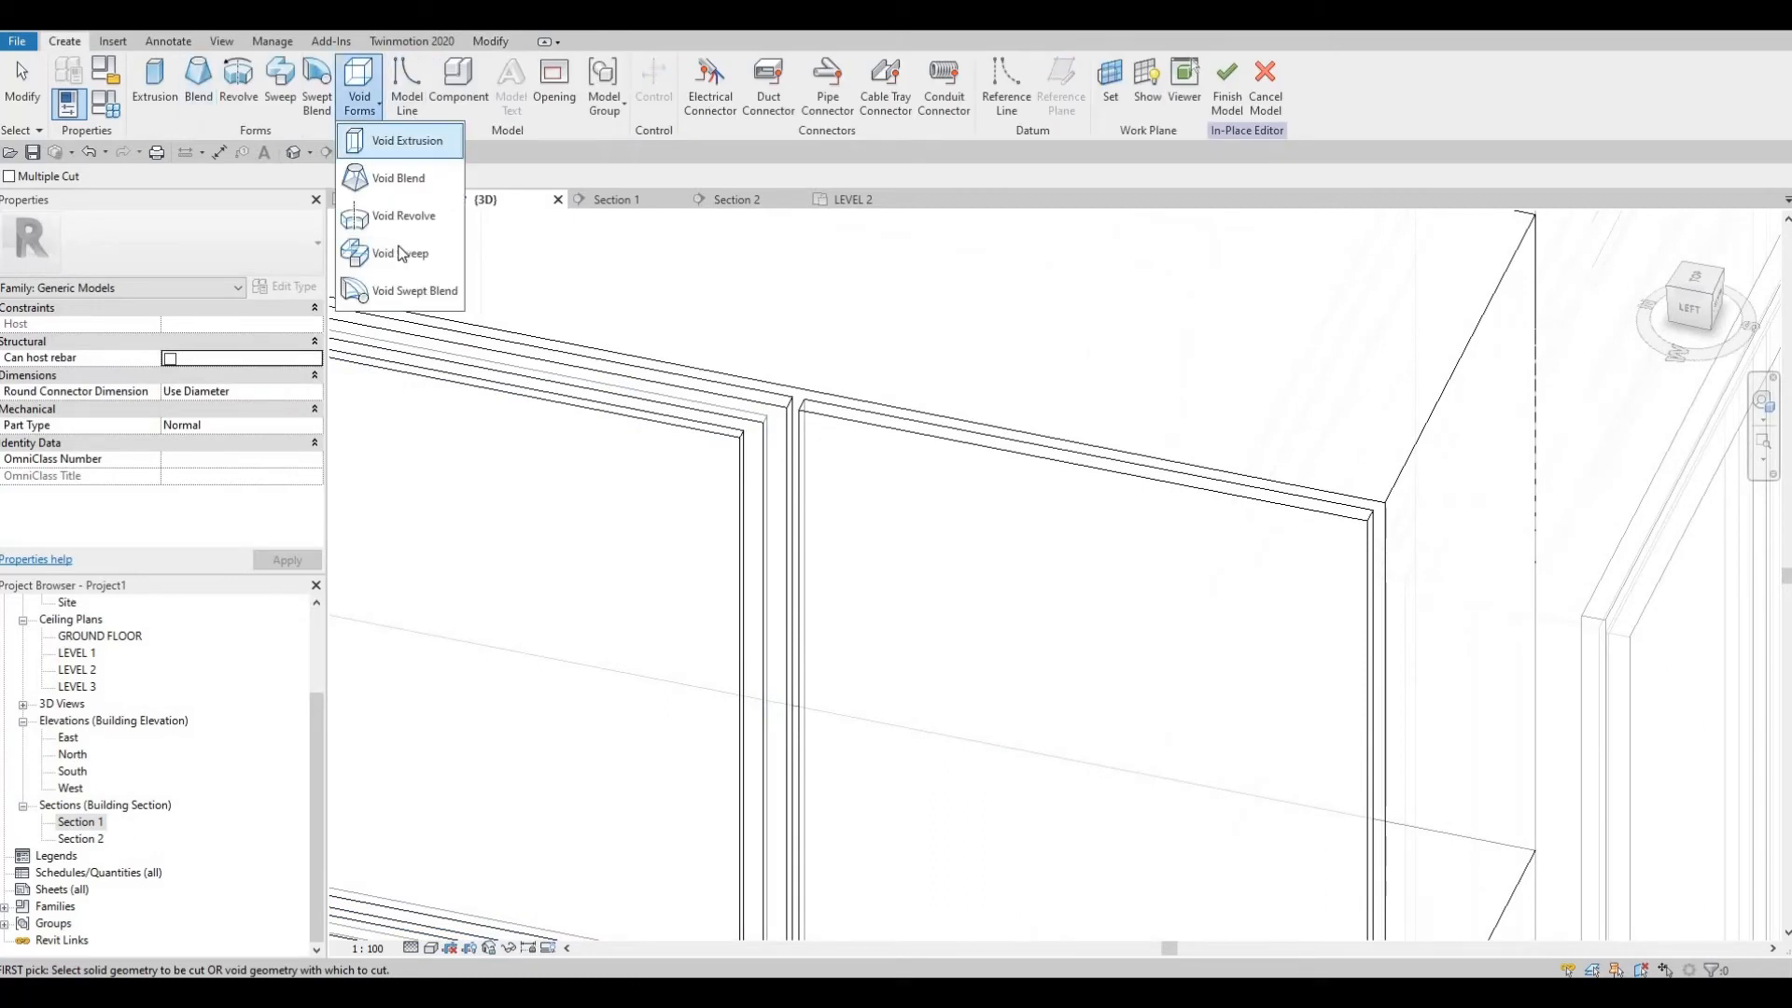
pyautogui.click(402, 252)
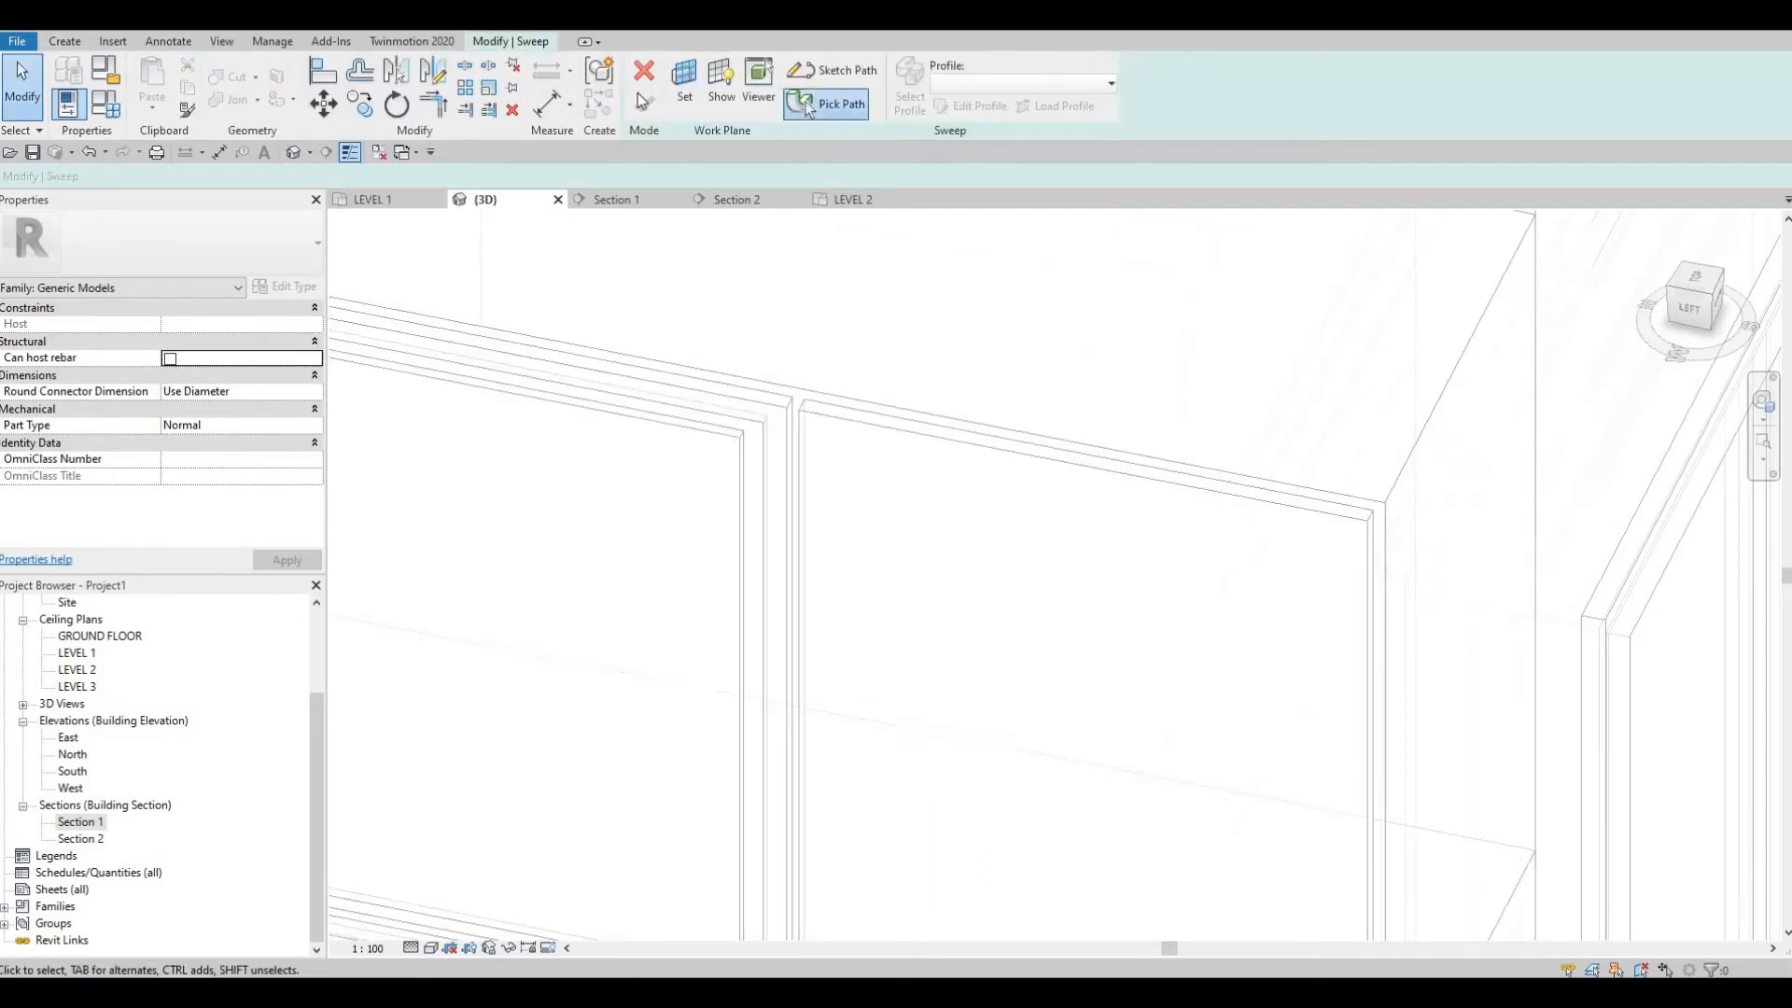
pyautogui.click(804, 101)
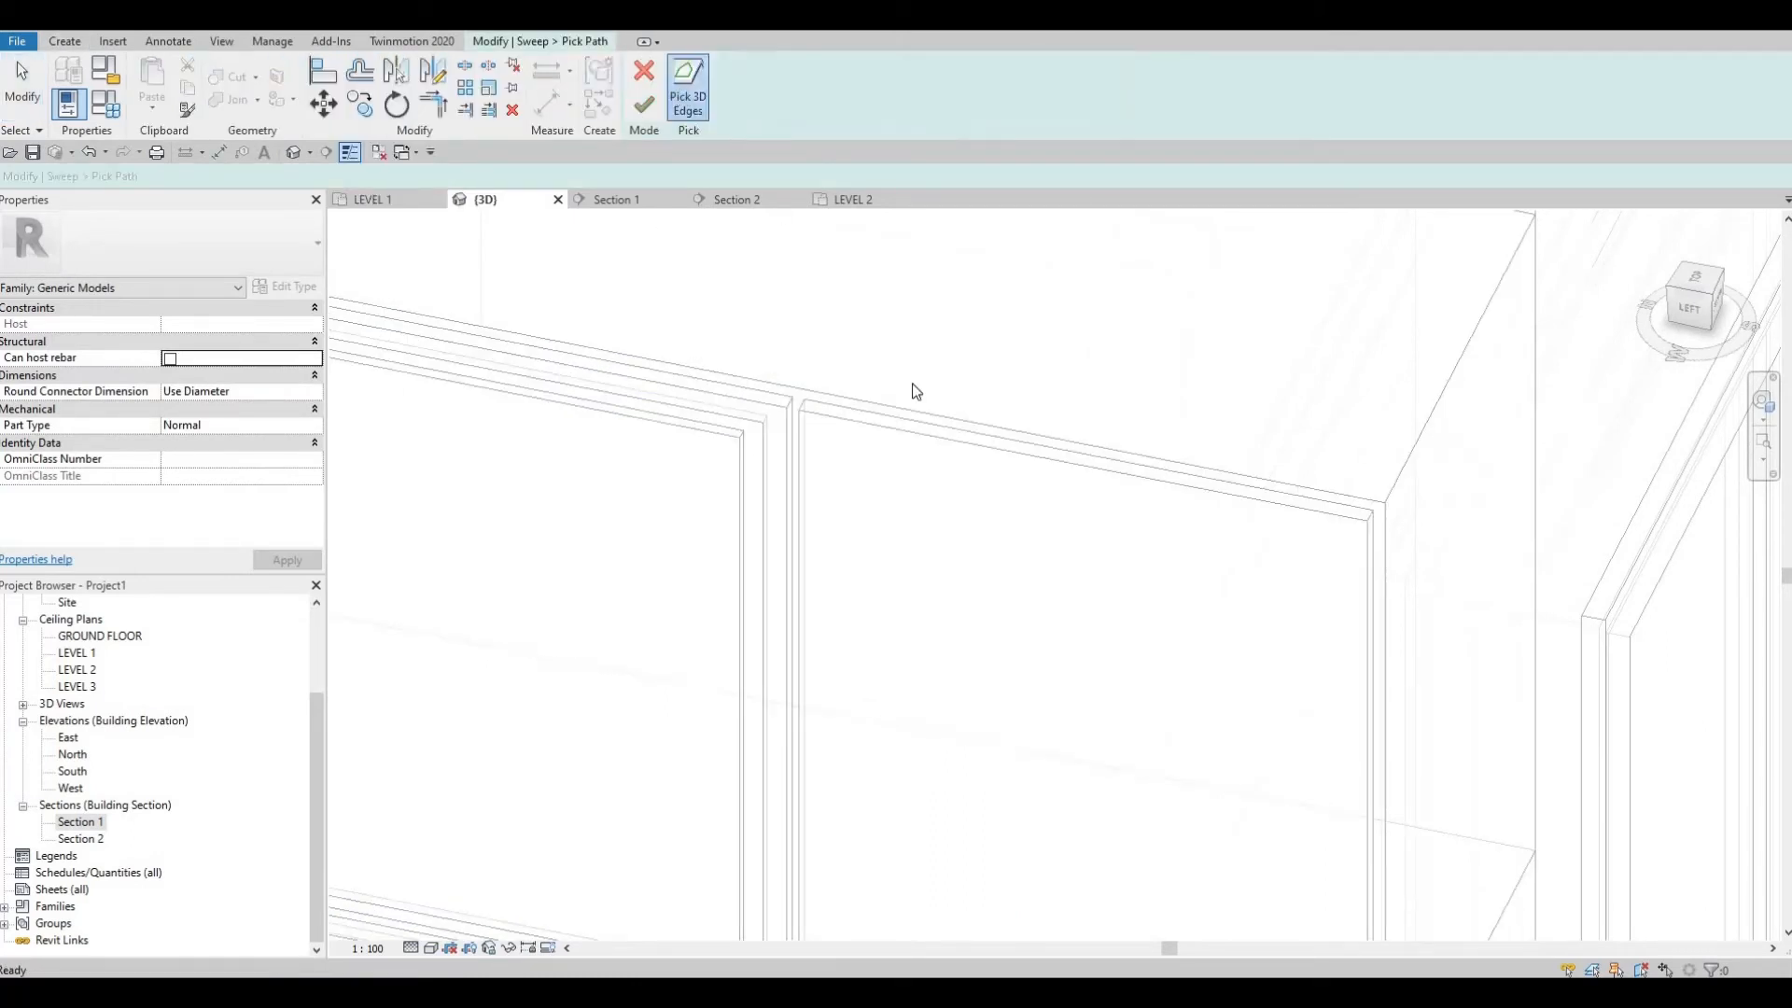
pyautogui.click(1164, 479)
pyautogui.moveTo(1366, 603); pyautogui.dragTo(1056, 361, button='middle')
pyautogui.scroll(1, 1058, 360)
pyautogui.click(1062, 384)
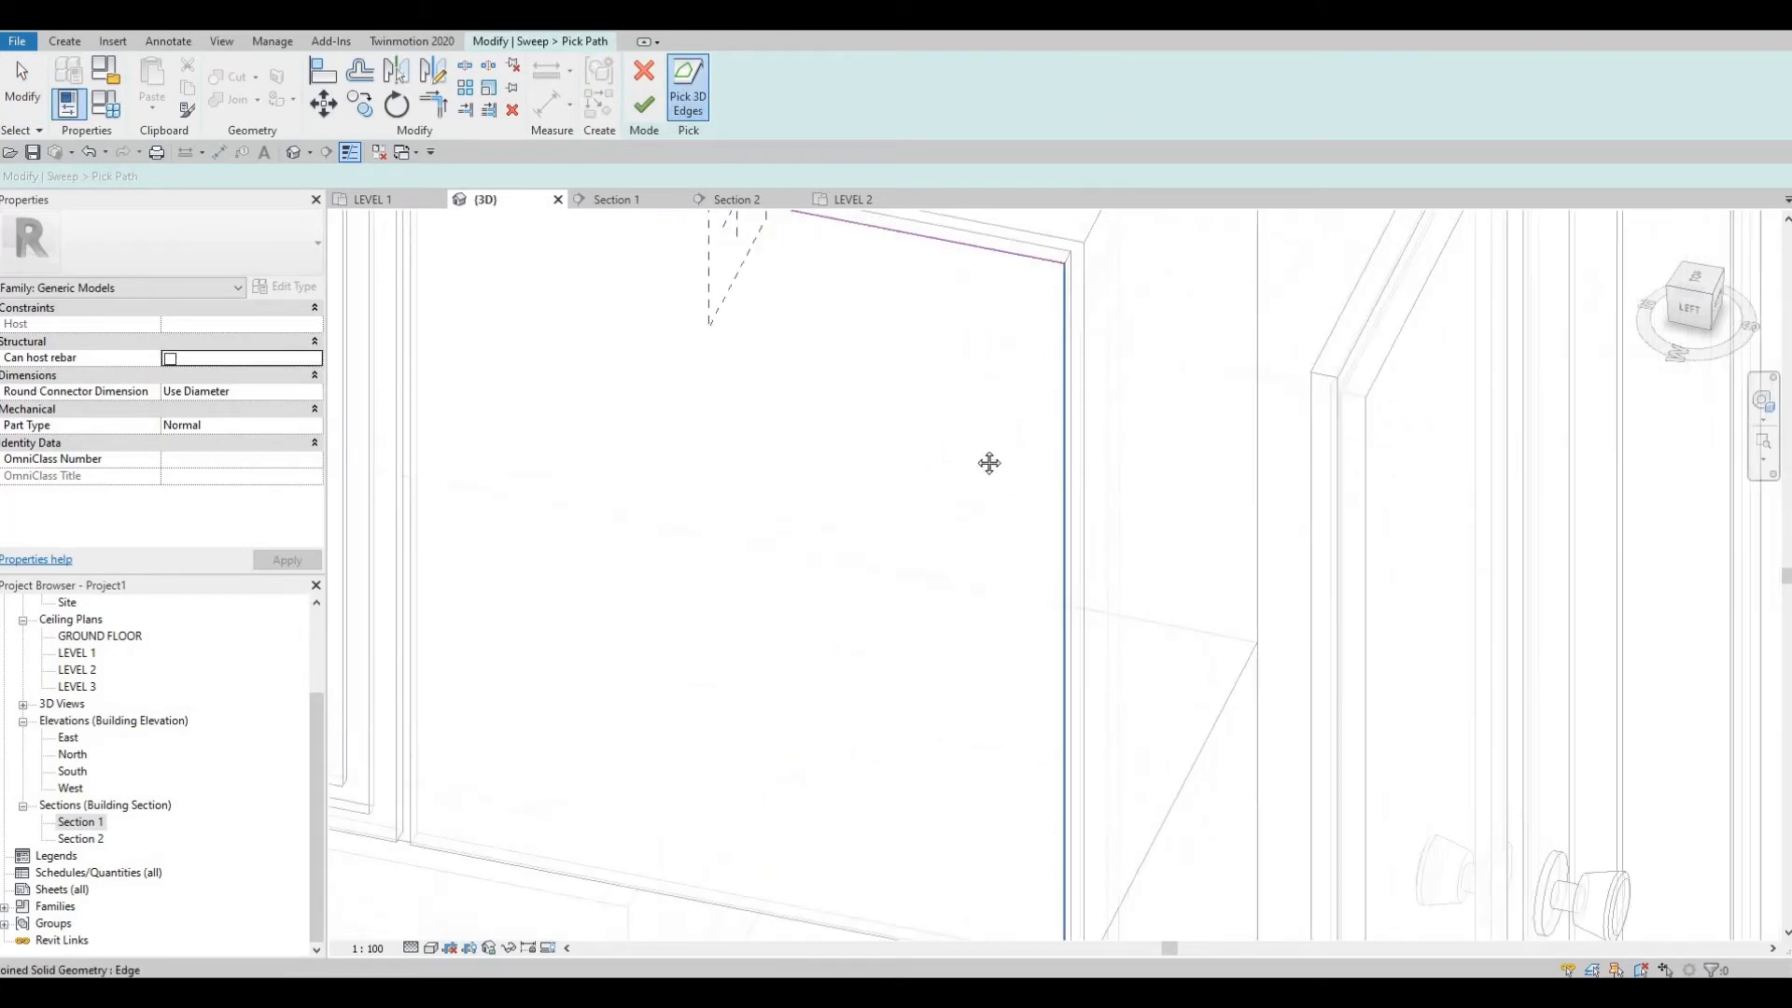
# Step: Add the bottom and left front edges of the last cabinet door to the sweep path and finish the path
pyautogui.scroll(-1, 948, 516)
pyautogui.moveTo(818, 837); pyautogui.dragTo(899, 571, button='middle')
pyautogui.scroll(1, 911, 551)
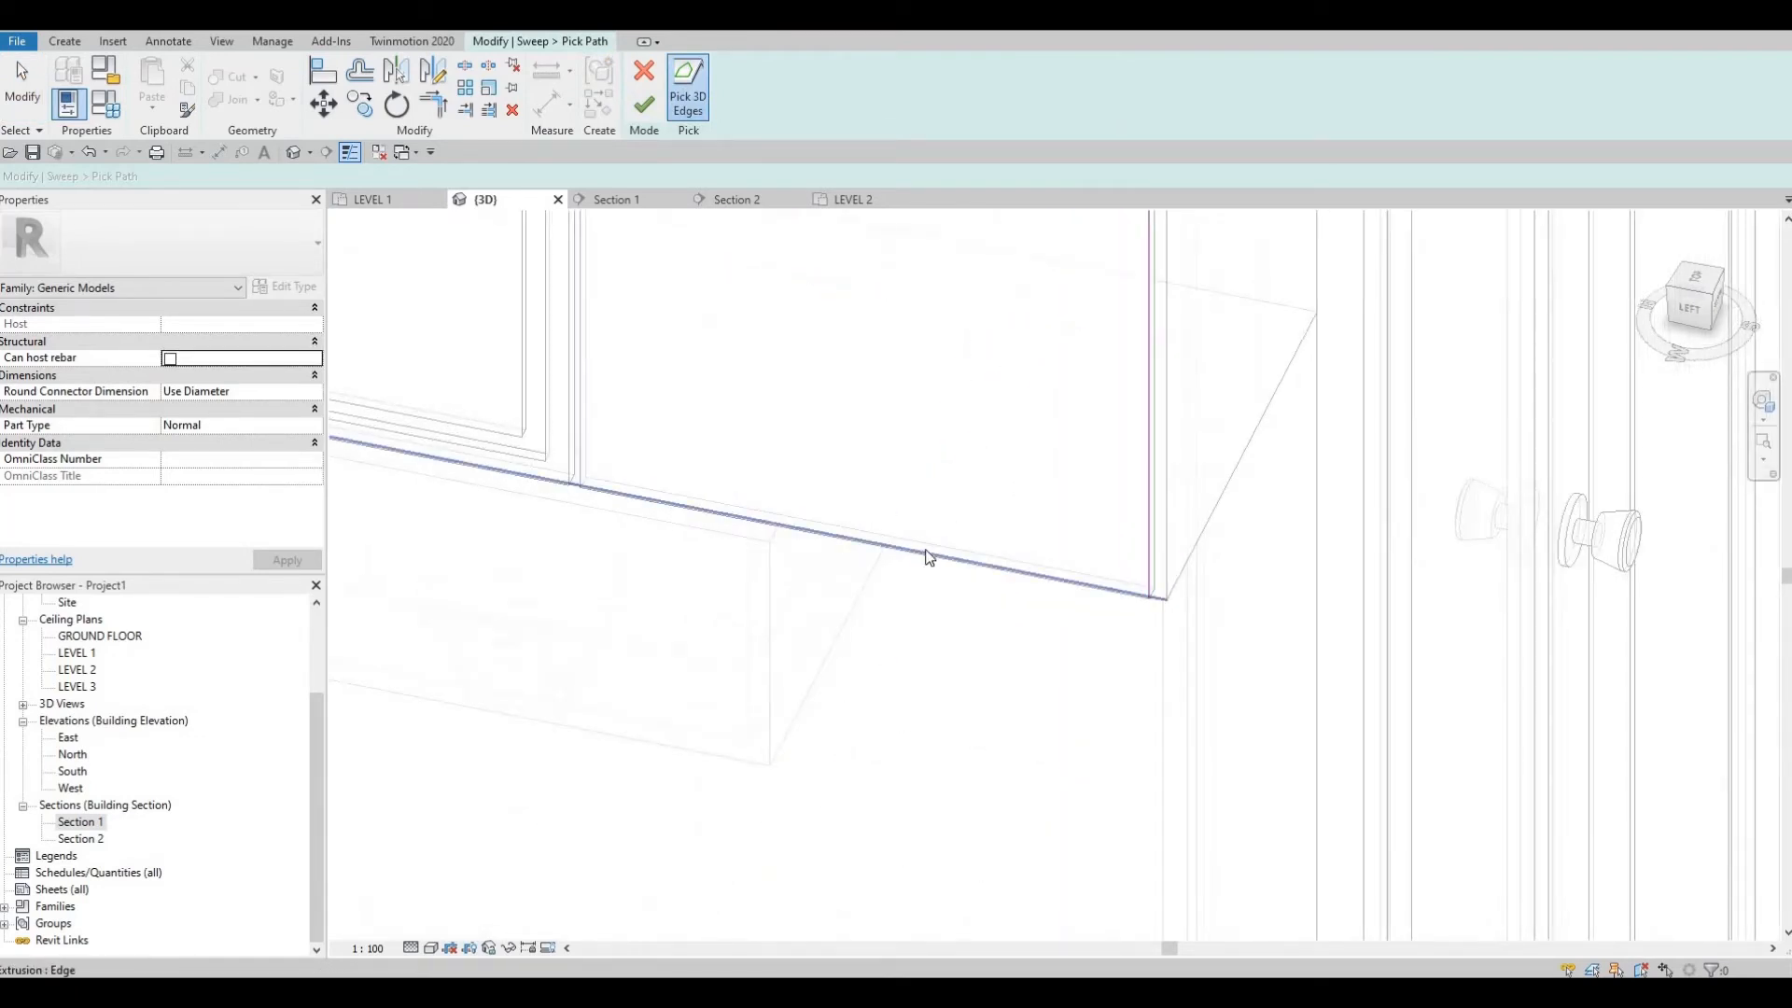
pyautogui.scroll(2, 1253, 653)
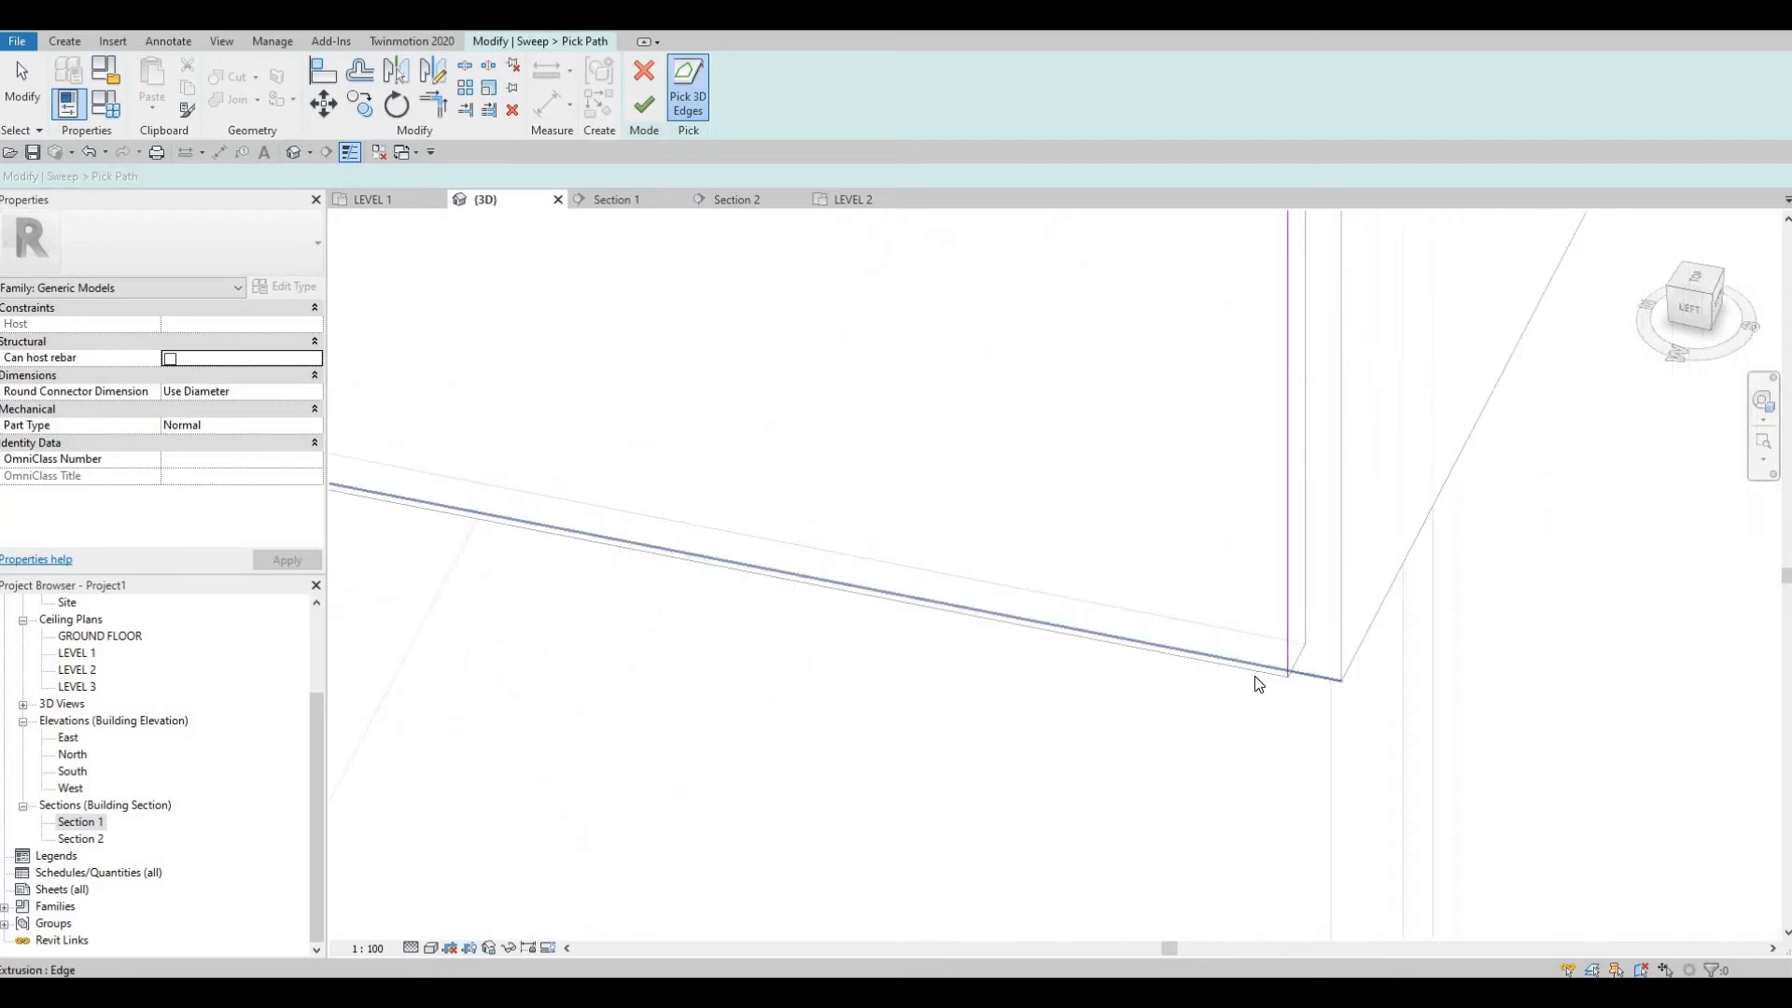
pyautogui.click(1255, 684)
pyautogui.scroll(3, 820, 927)
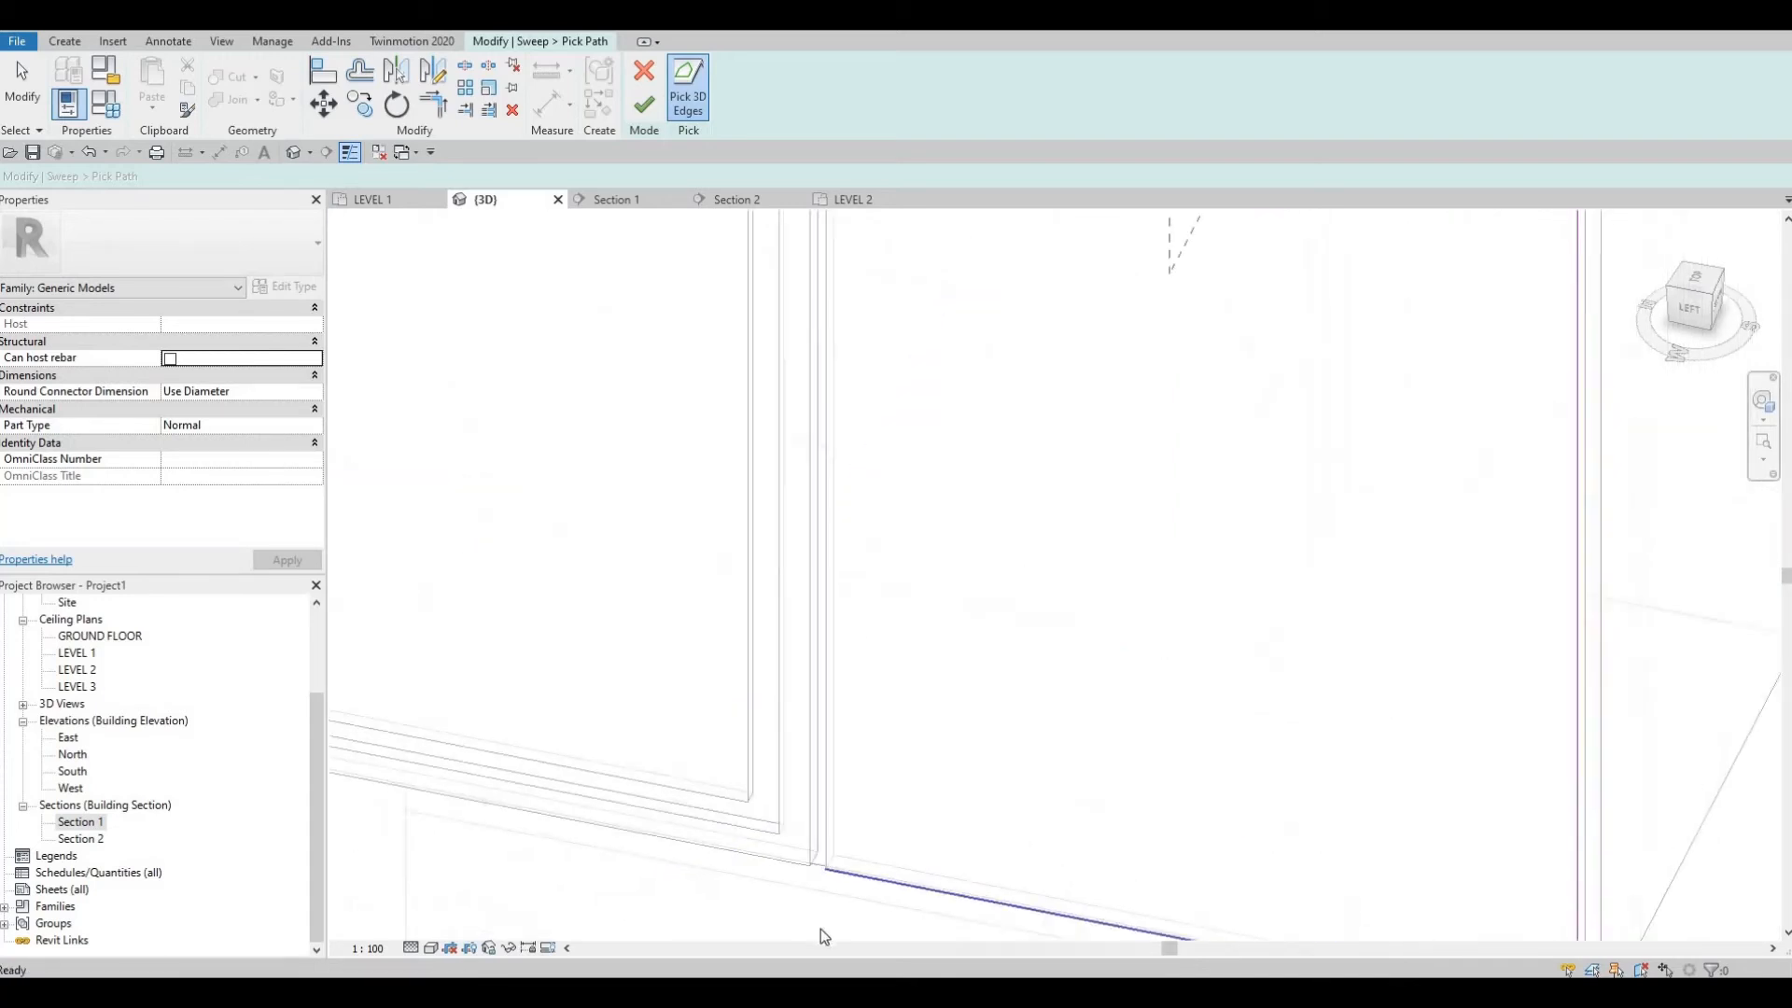
pyautogui.scroll(3, 876, 889)
pyautogui.click(875, 857)
pyautogui.scroll(-3, 956, 700)
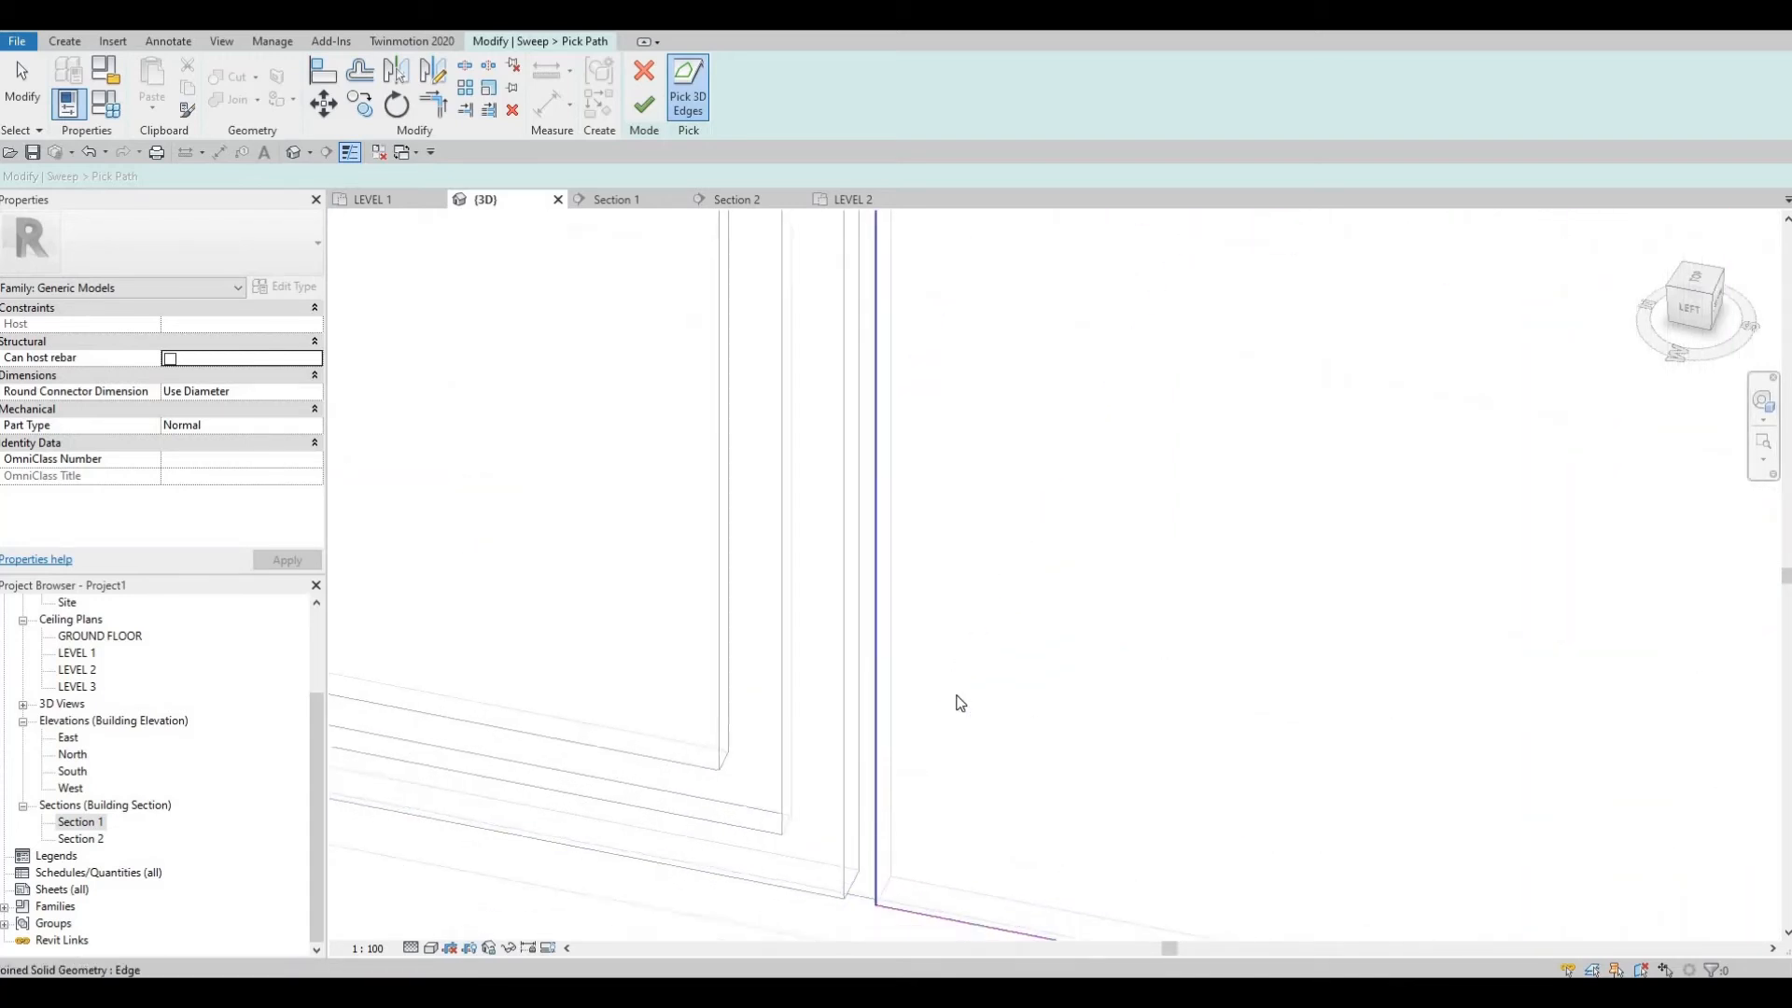
pyautogui.moveTo(891, 271); pyautogui.dragTo(772, 385, button='middle')
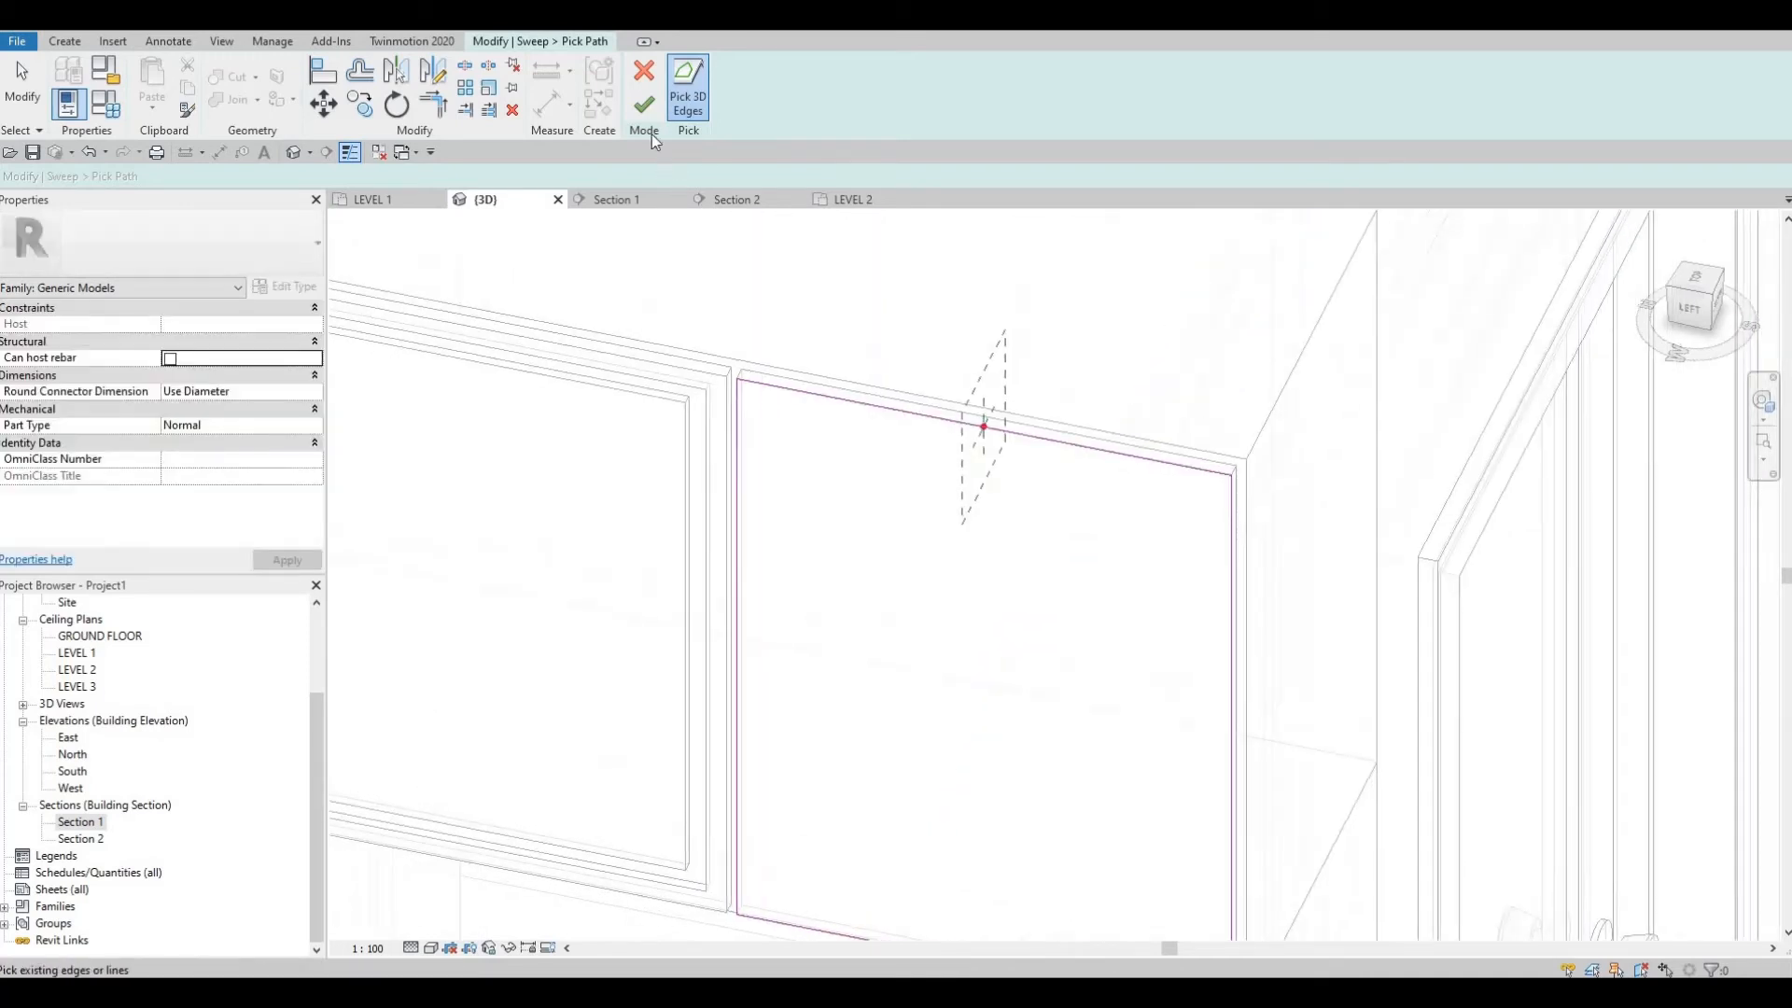
pyautogui.press('Escape')
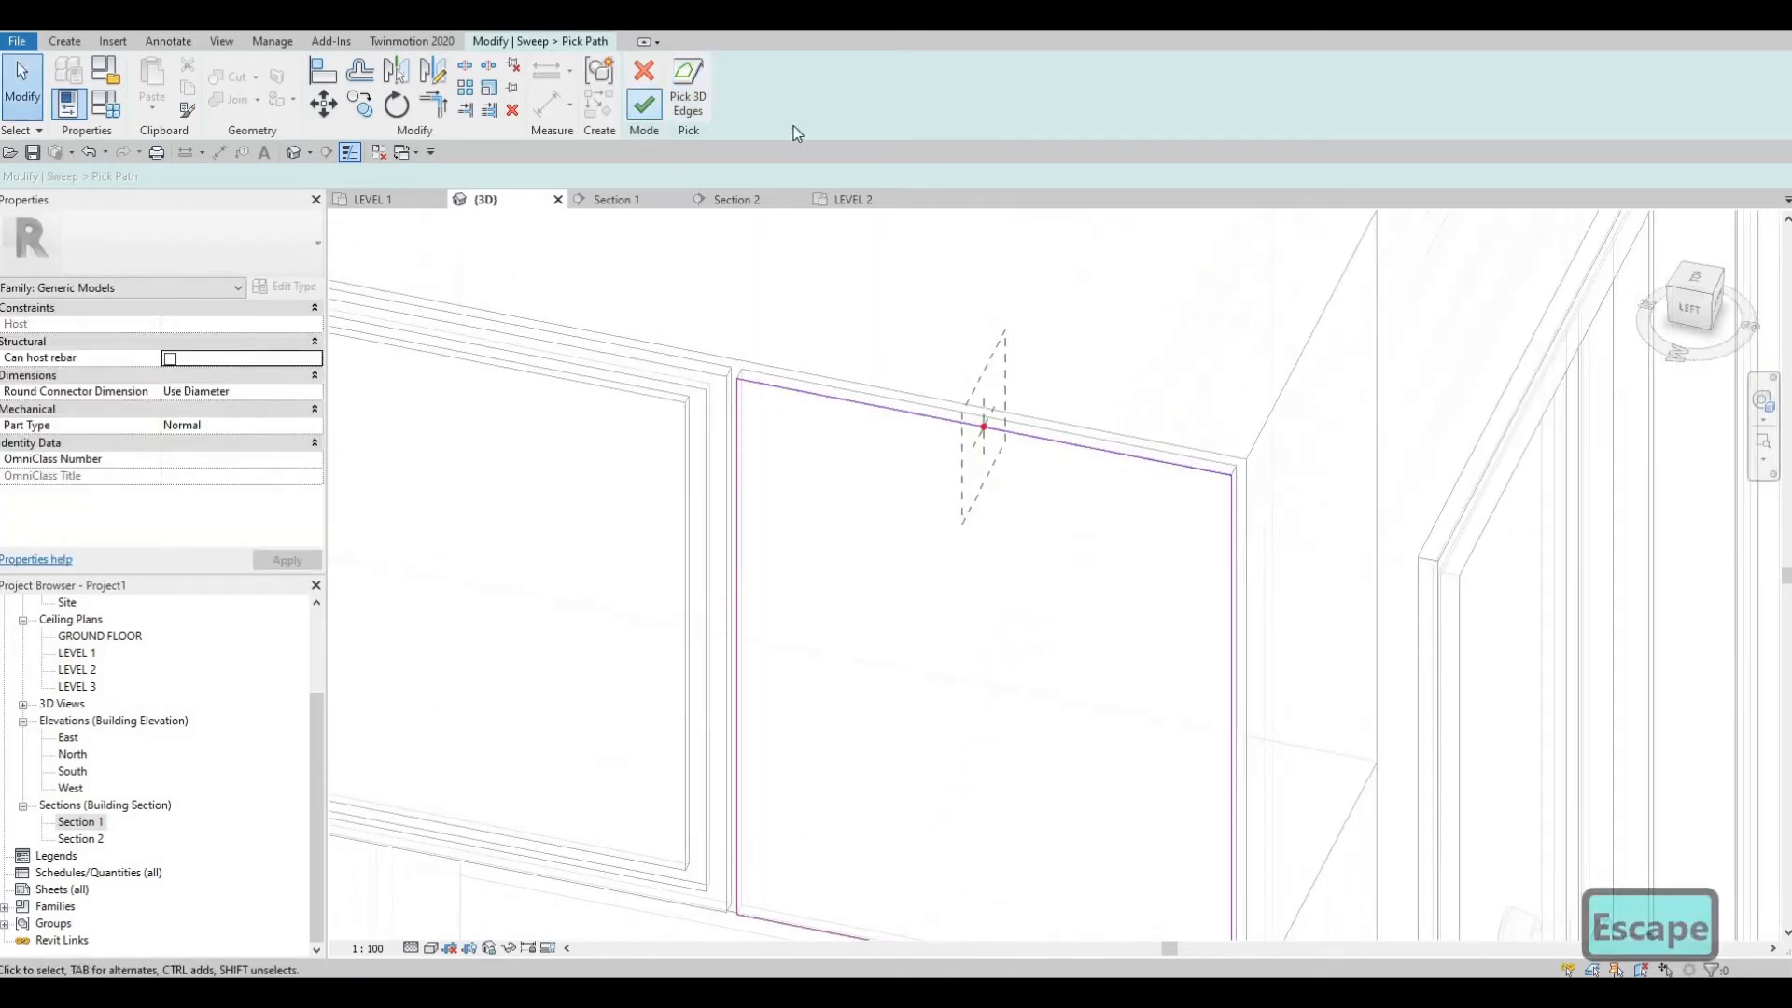
pyautogui.click(643, 105)
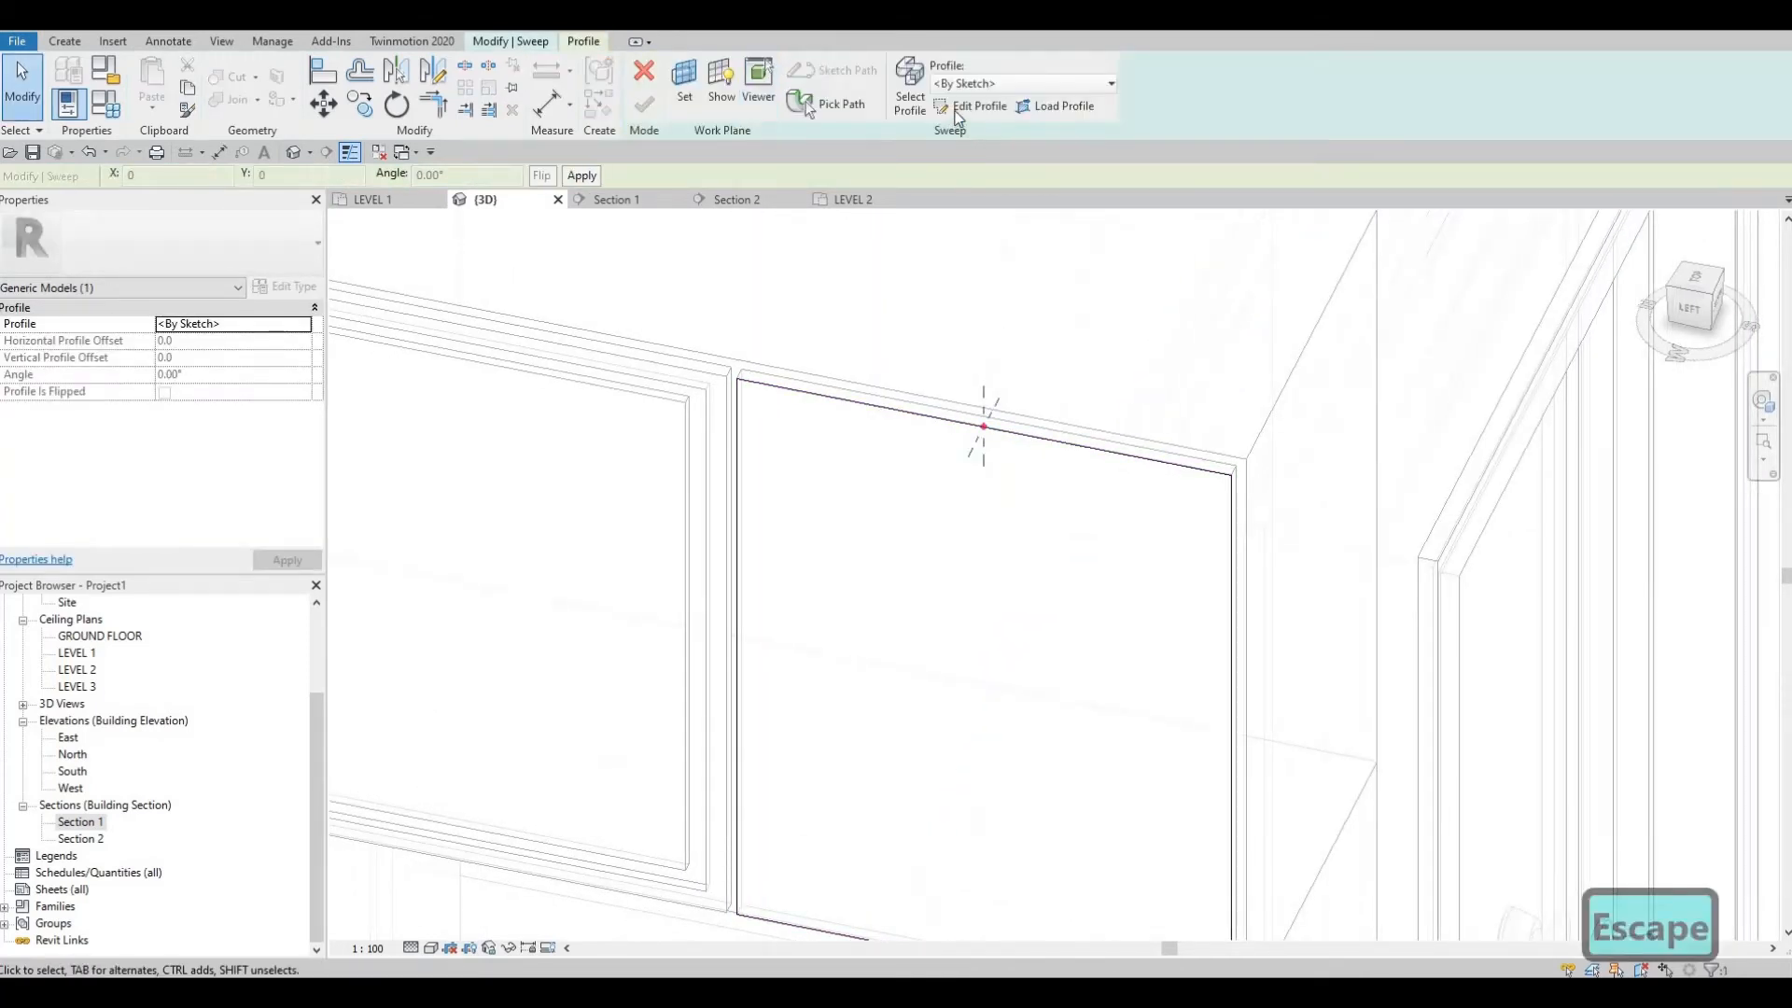
# Step: Sketch a rectangular sweep profile about 12.5 mm wide and 56 mm high just below the path on the last cabinet door's upper edge
pyautogui.click(971, 106)
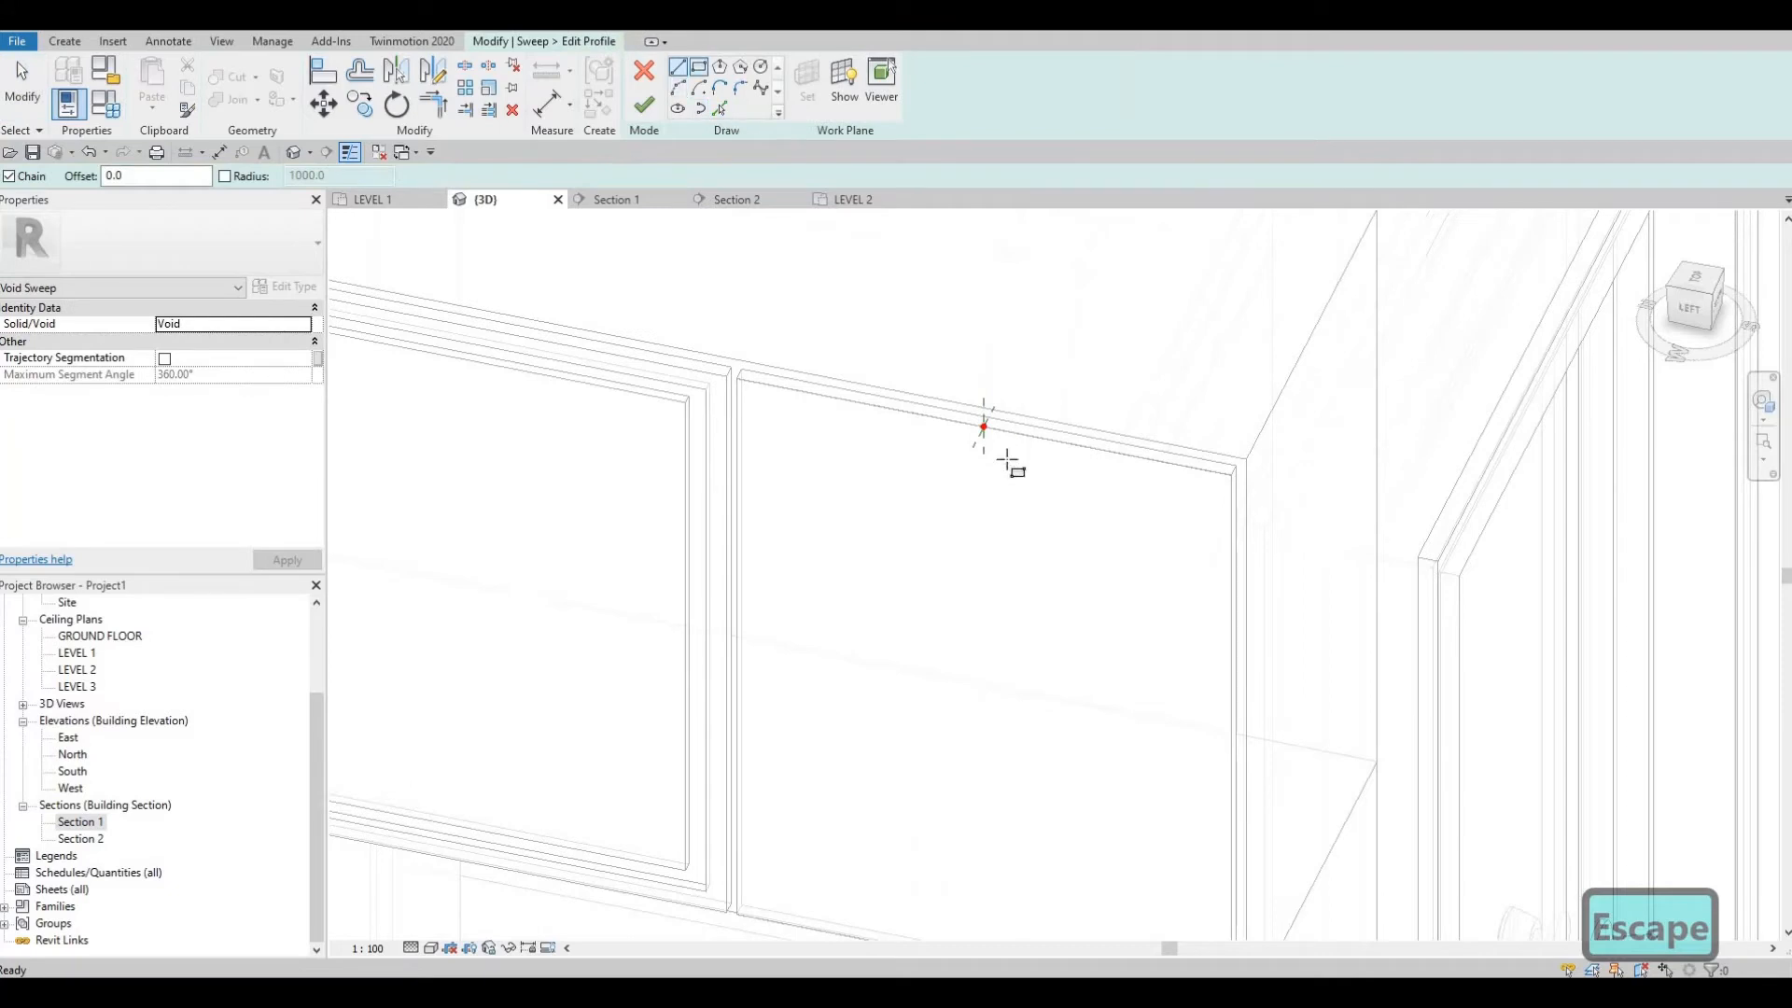
pyautogui.scroll(6, 921, 466)
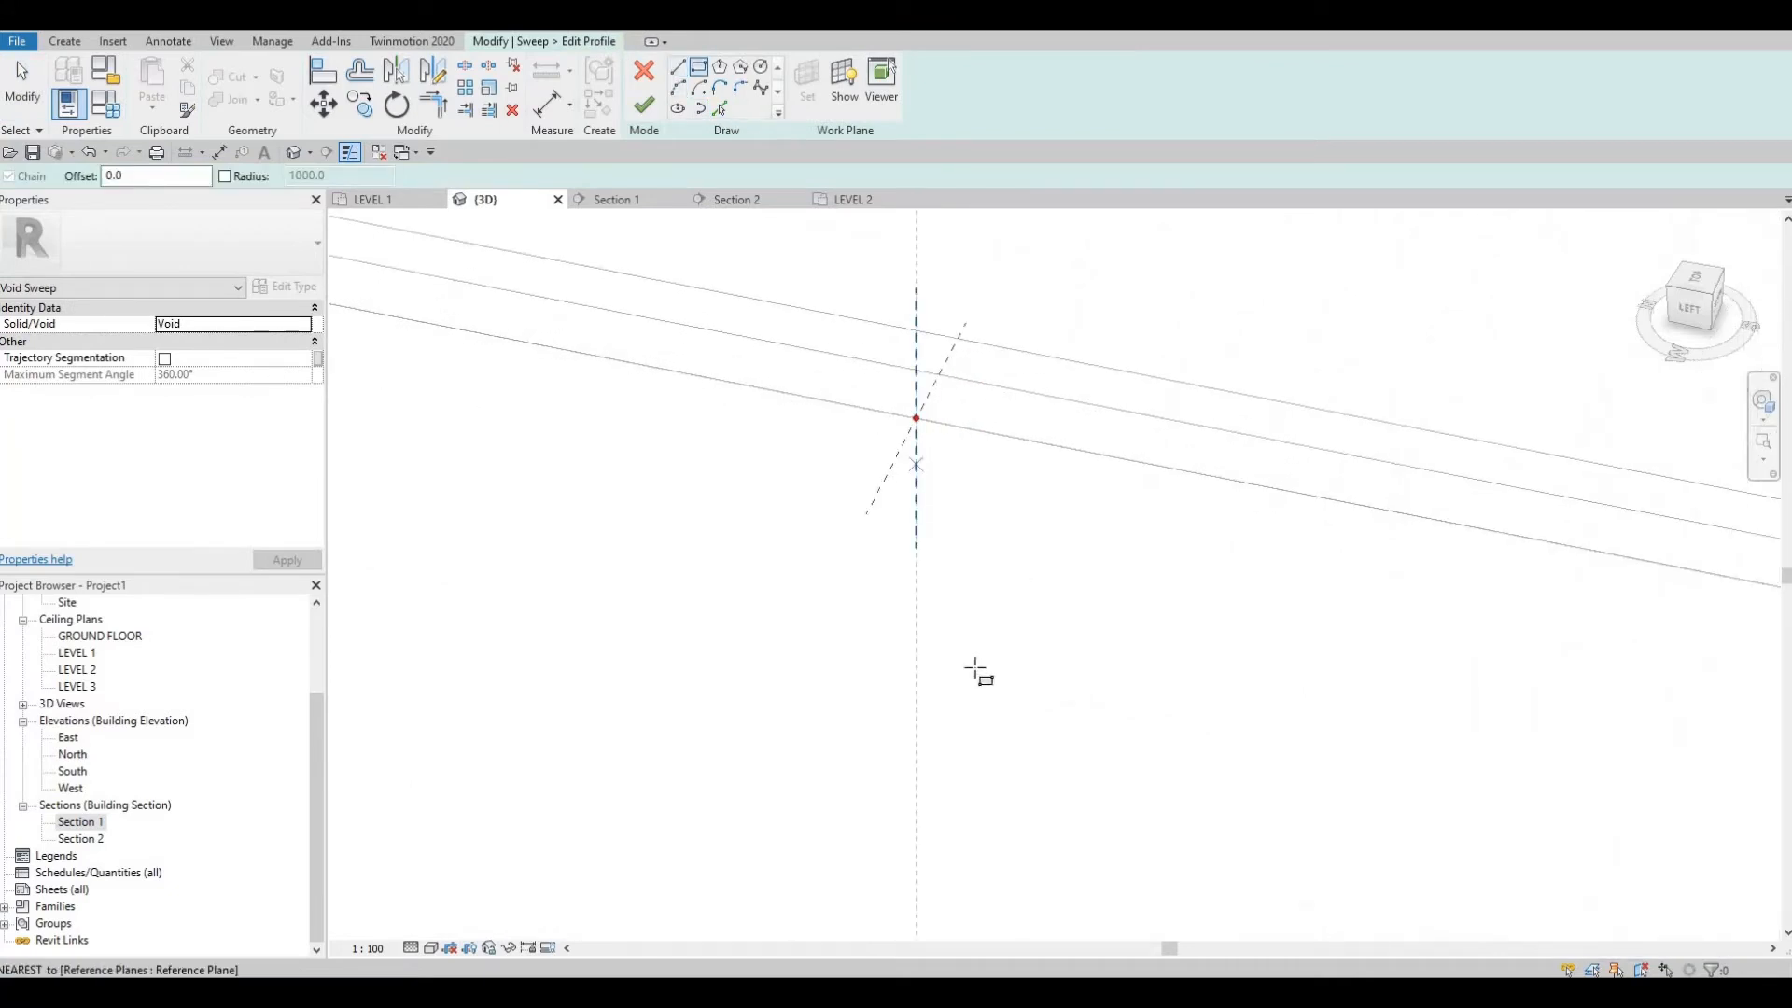
pyautogui.click(916, 464)
pyautogui.click(935, 650)
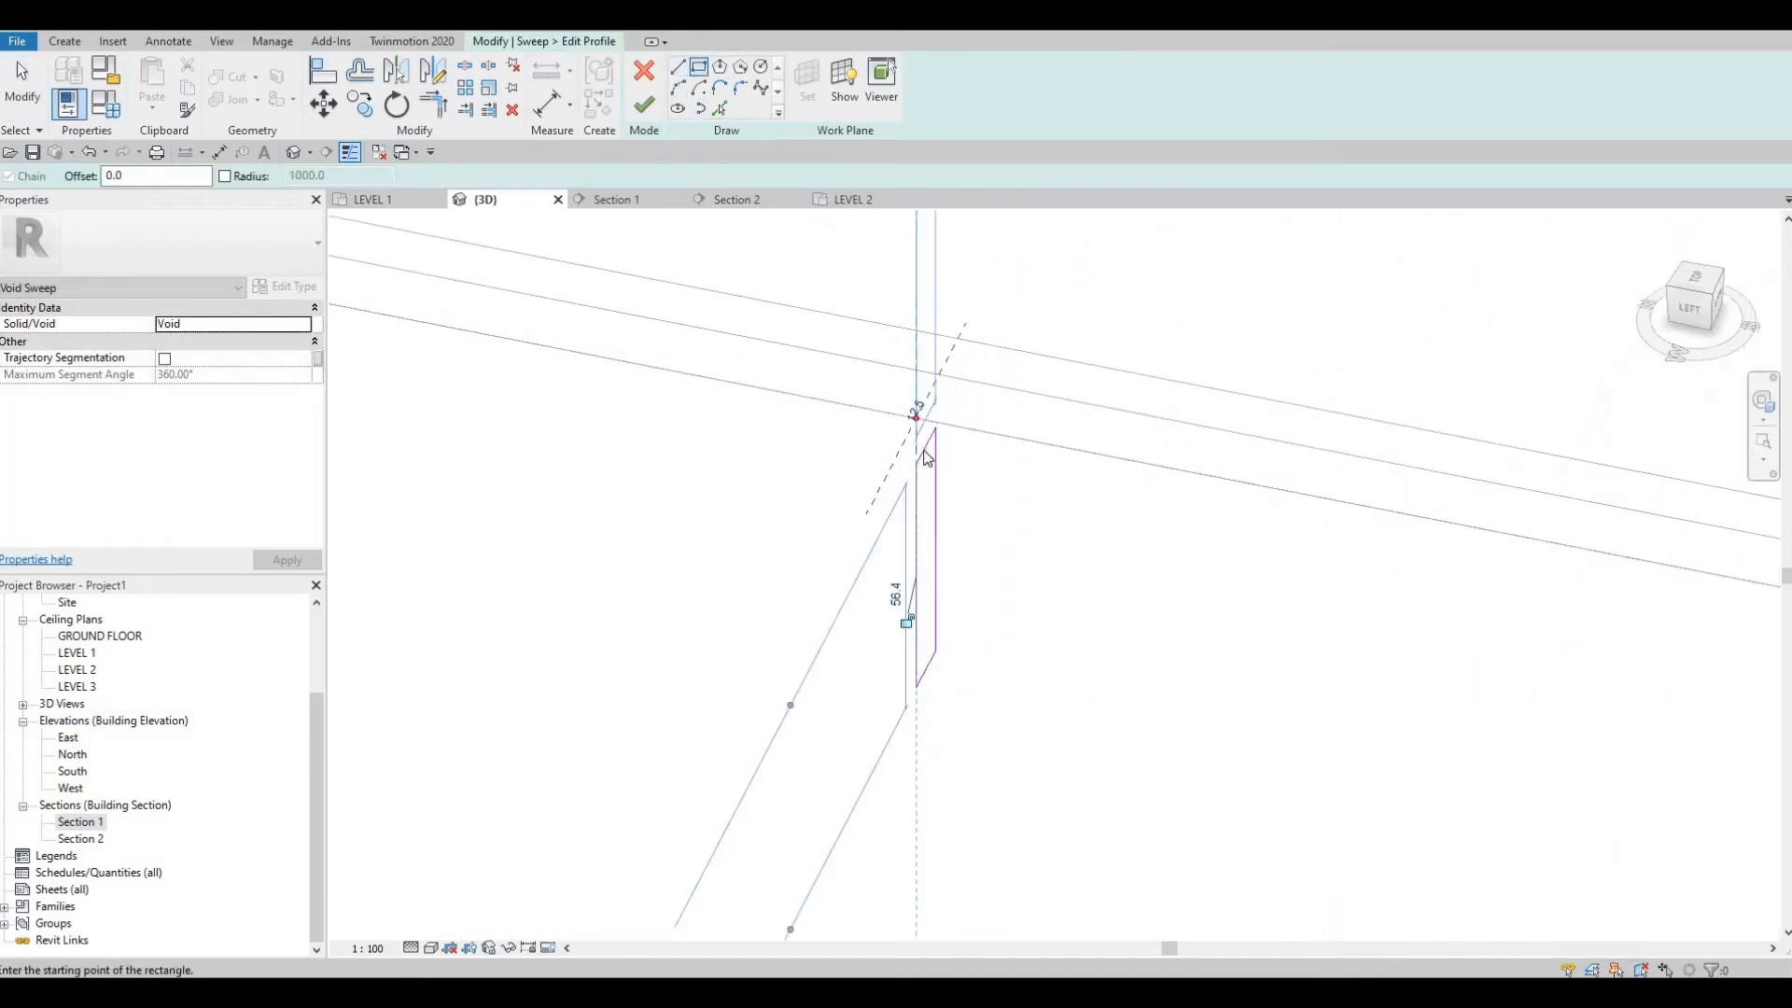
pyautogui.press('Escape')
pyautogui.press('Escape')
pyautogui.press('Escape')
# Step: Set the distance from the sweep path to the rectangular profile's upper edge to 20 mm
pyautogui.scroll(2, 924, 450)
pyautogui.click(924, 450)
pyautogui.scroll(-2, 903, 639)
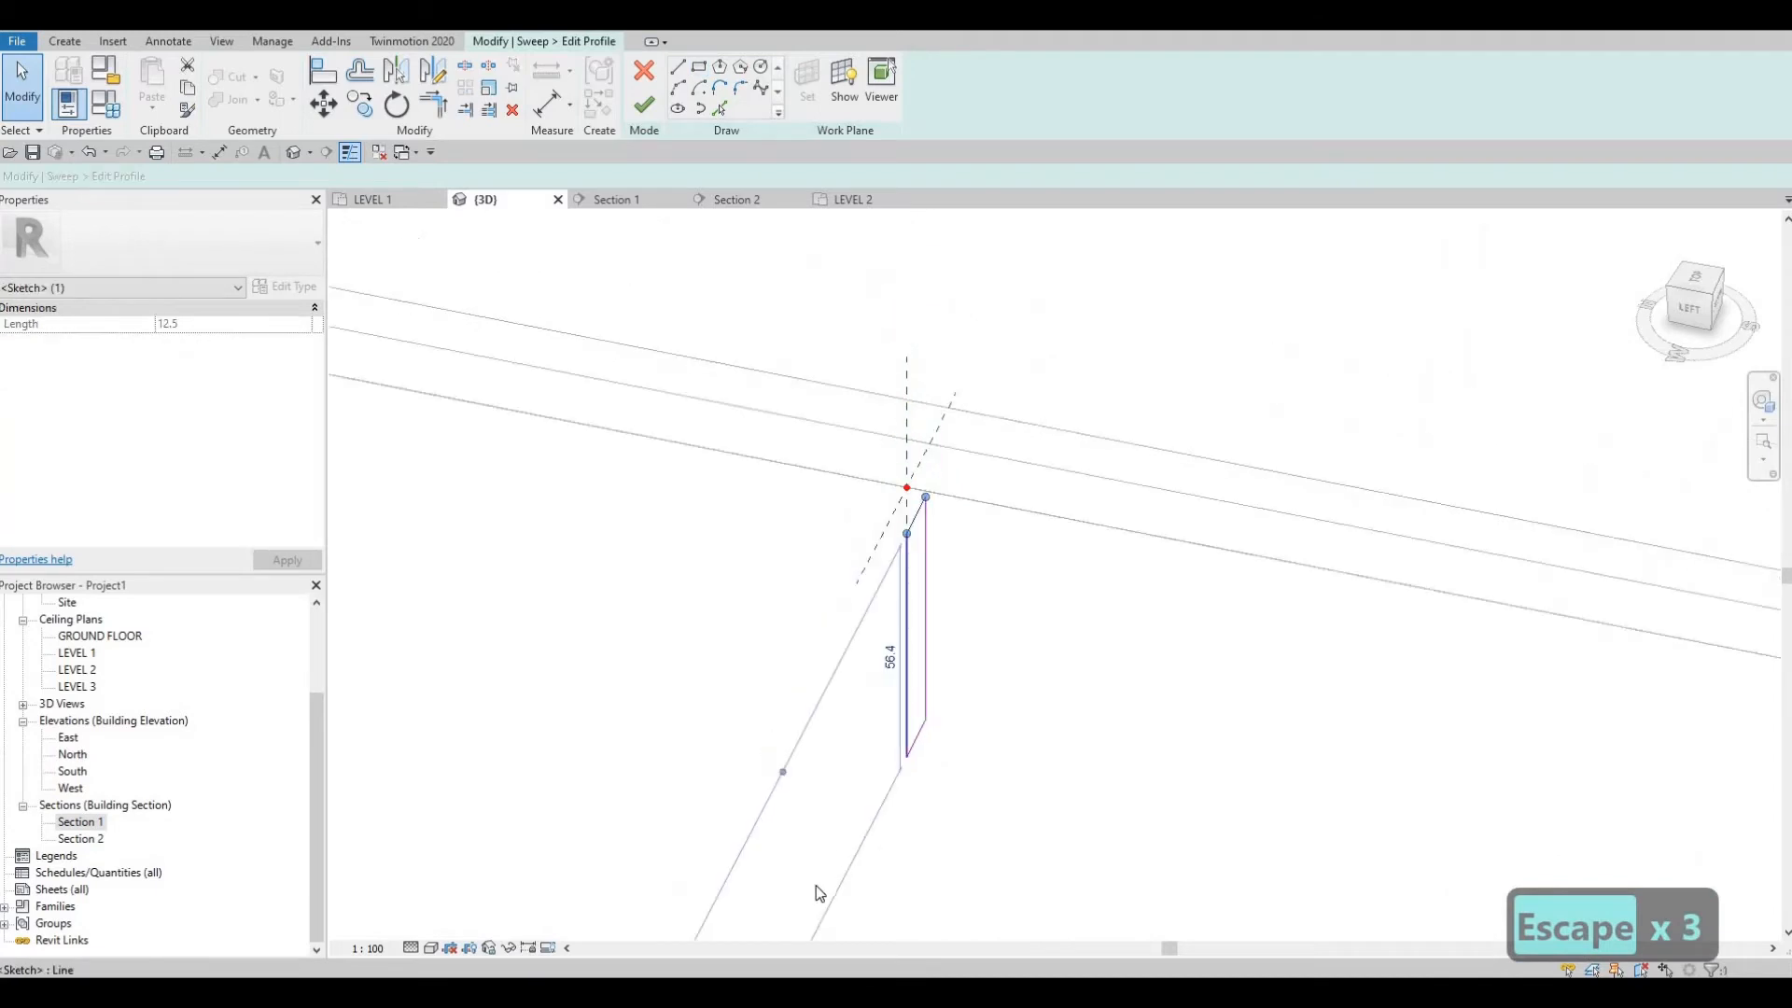
pyautogui.scroll(-2, 805, 919)
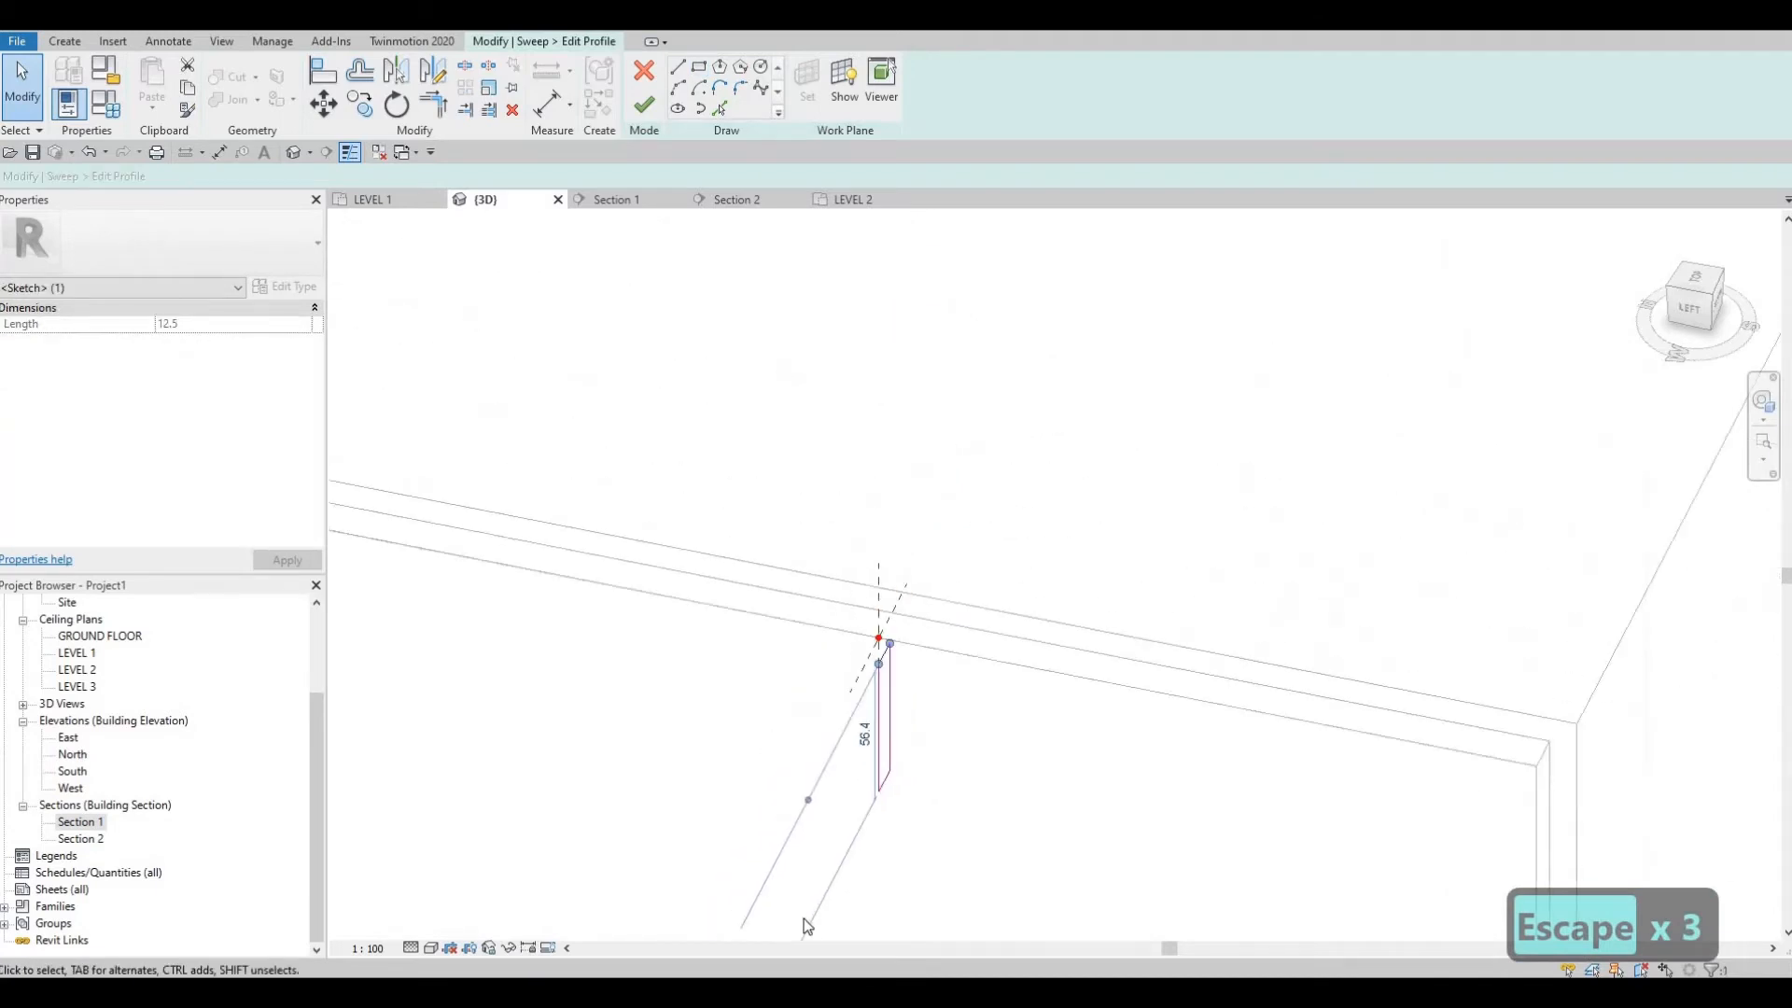
pyautogui.scroll(2, 866, 658)
pyautogui.click(855, 650)
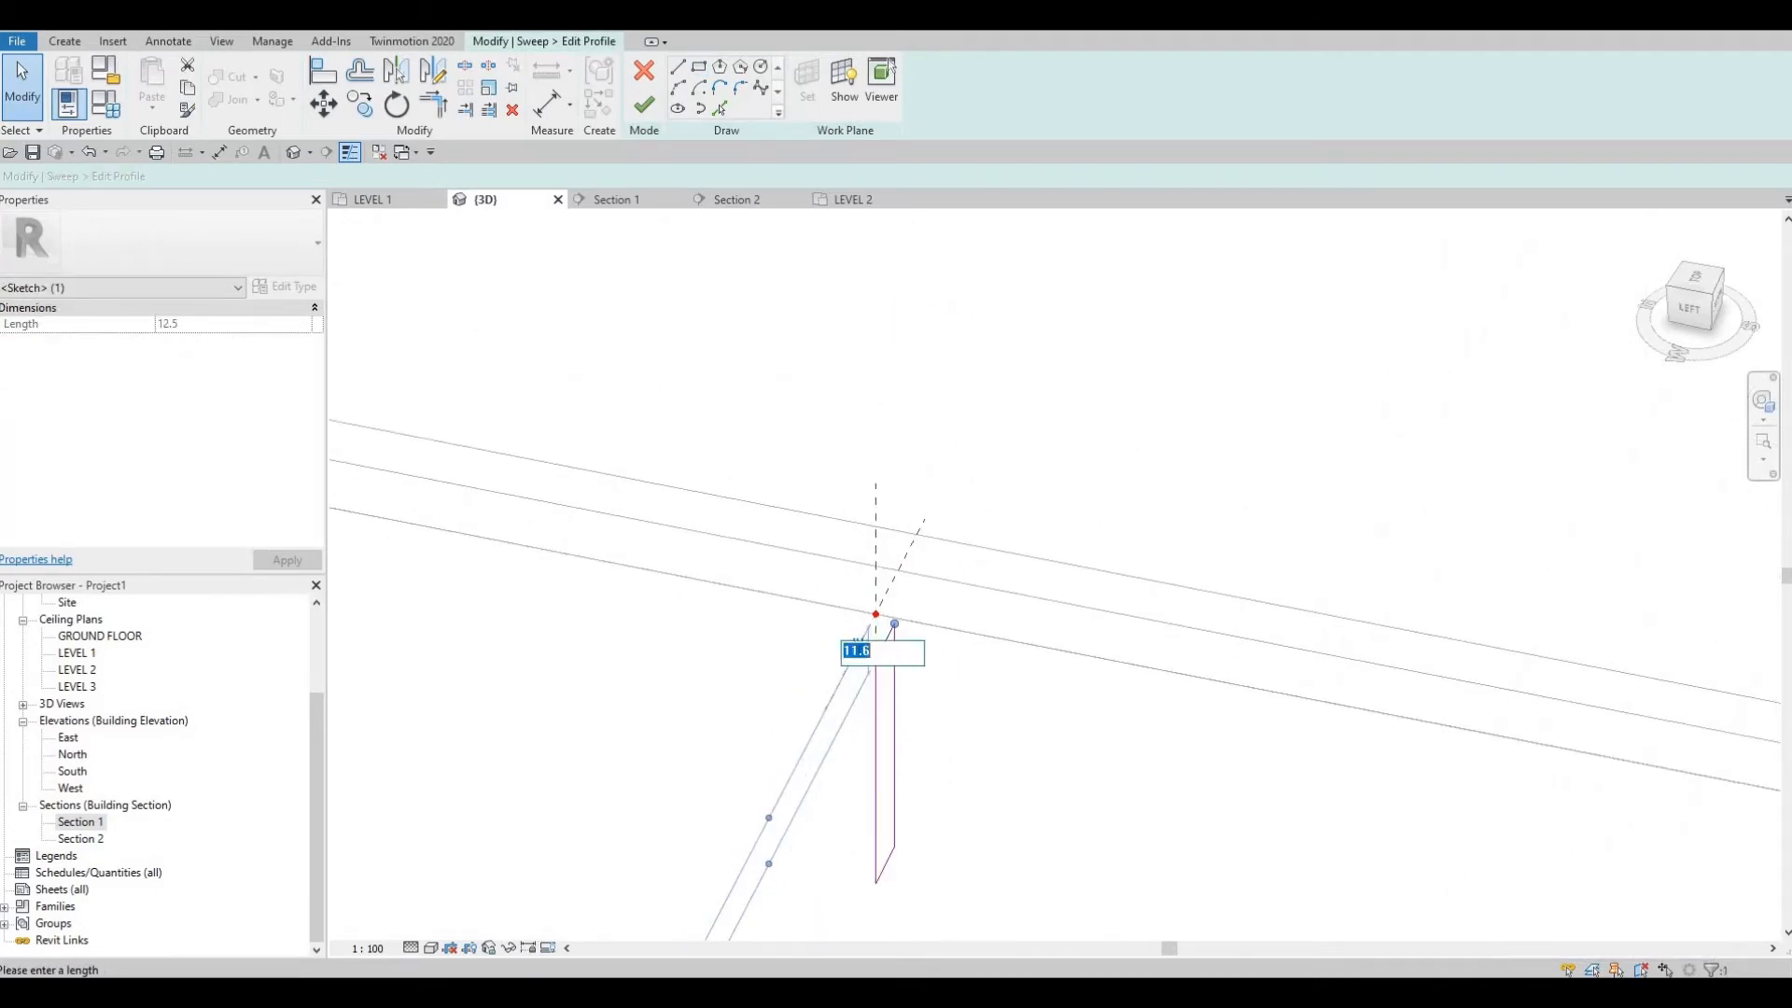
pyautogui.write('20')
pyautogui.press('Return')
pyautogui.press('Escape')
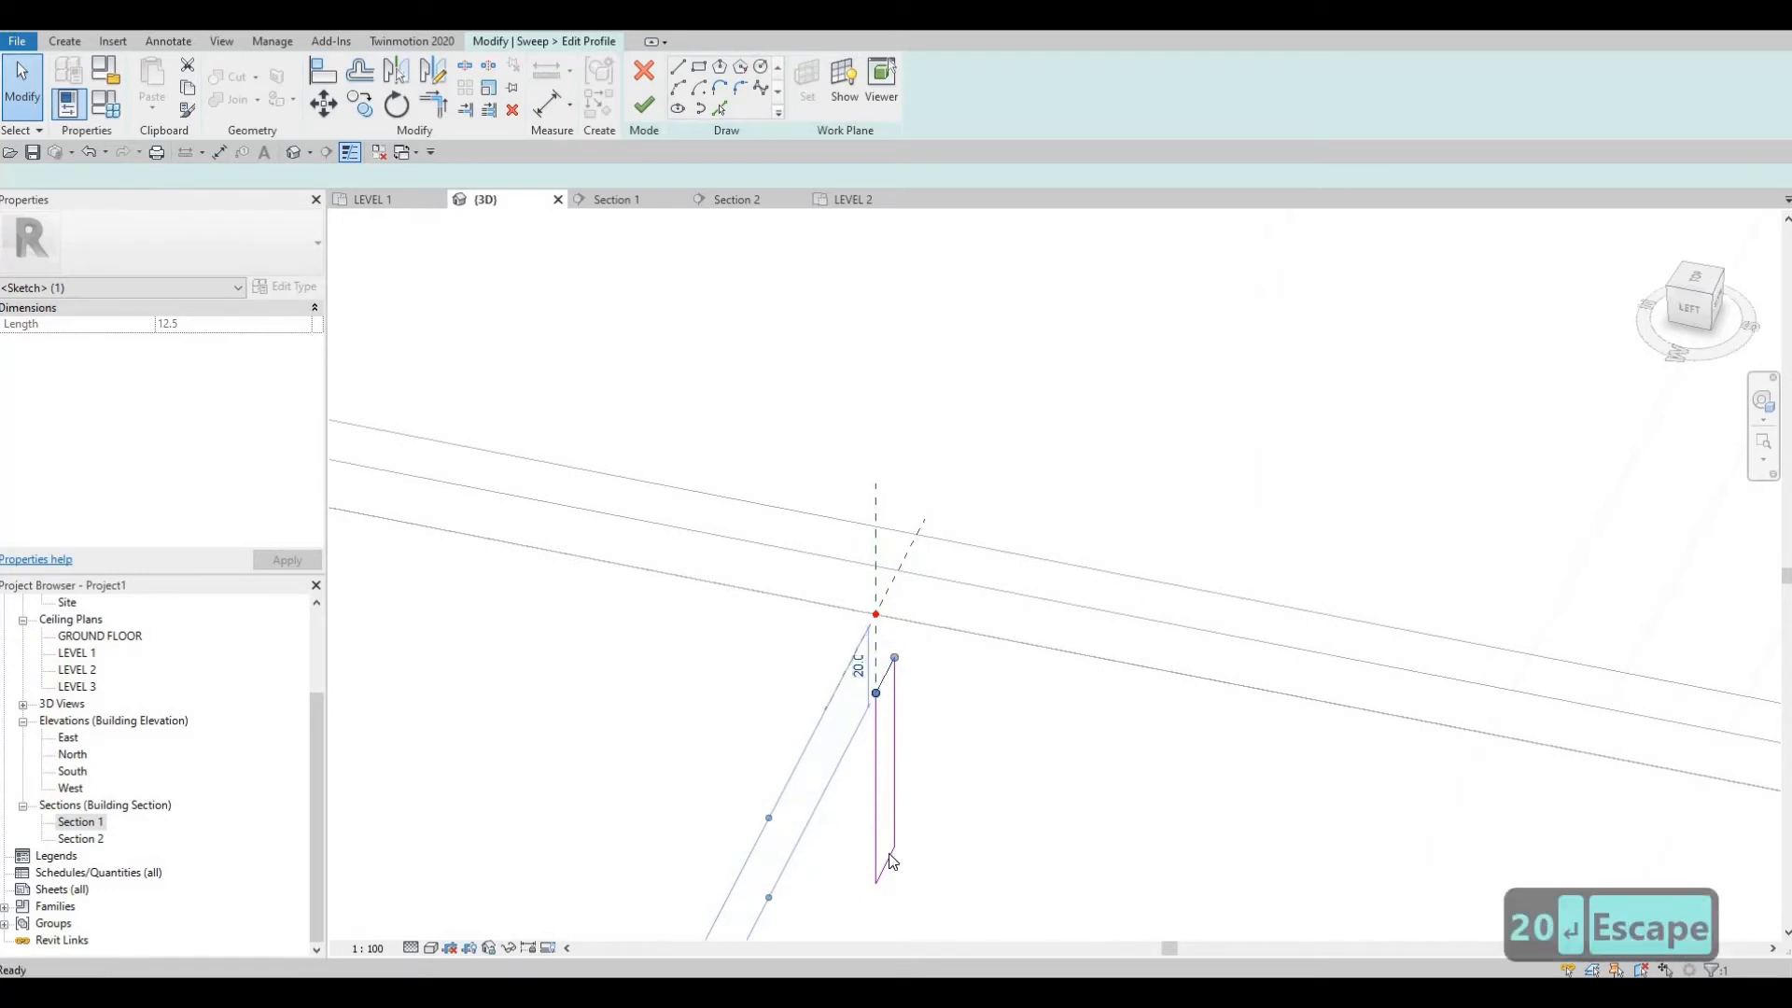
# Step: Set the rectangular profile's height to 20 mm and its width to 10 mm
pyautogui.click(875, 726)
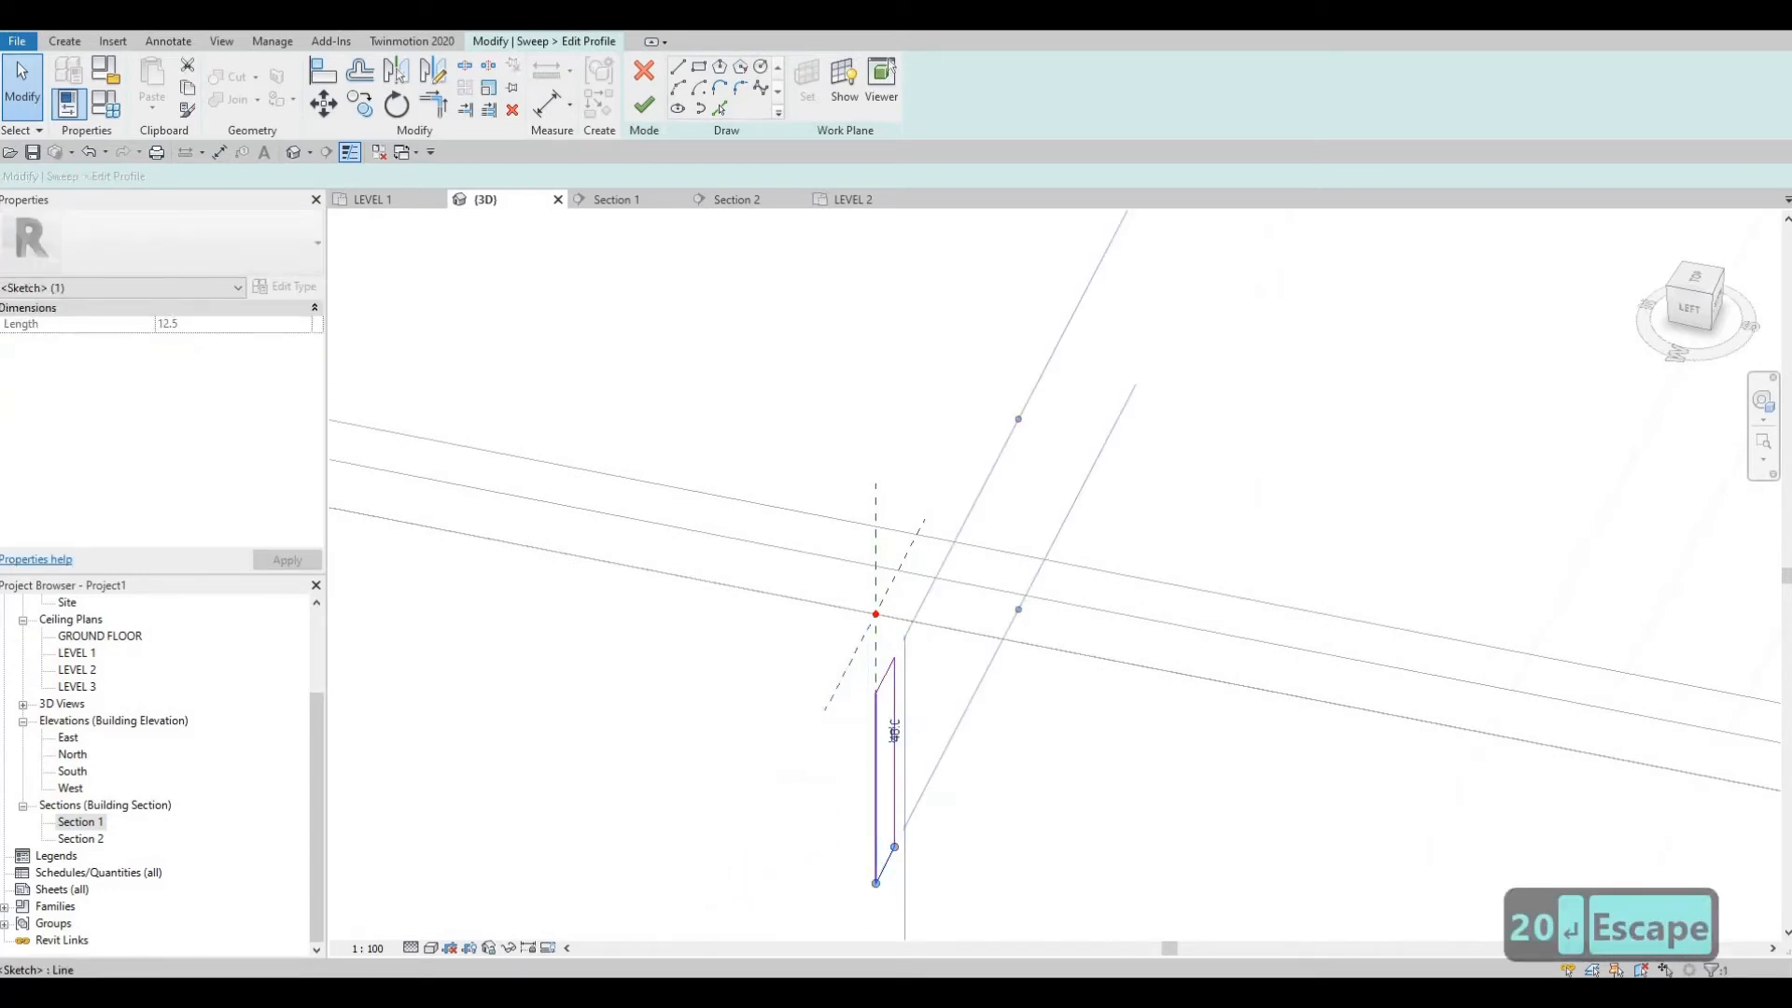
pyautogui.click(890, 734)
pyautogui.write('20')
pyautogui.press('Return')
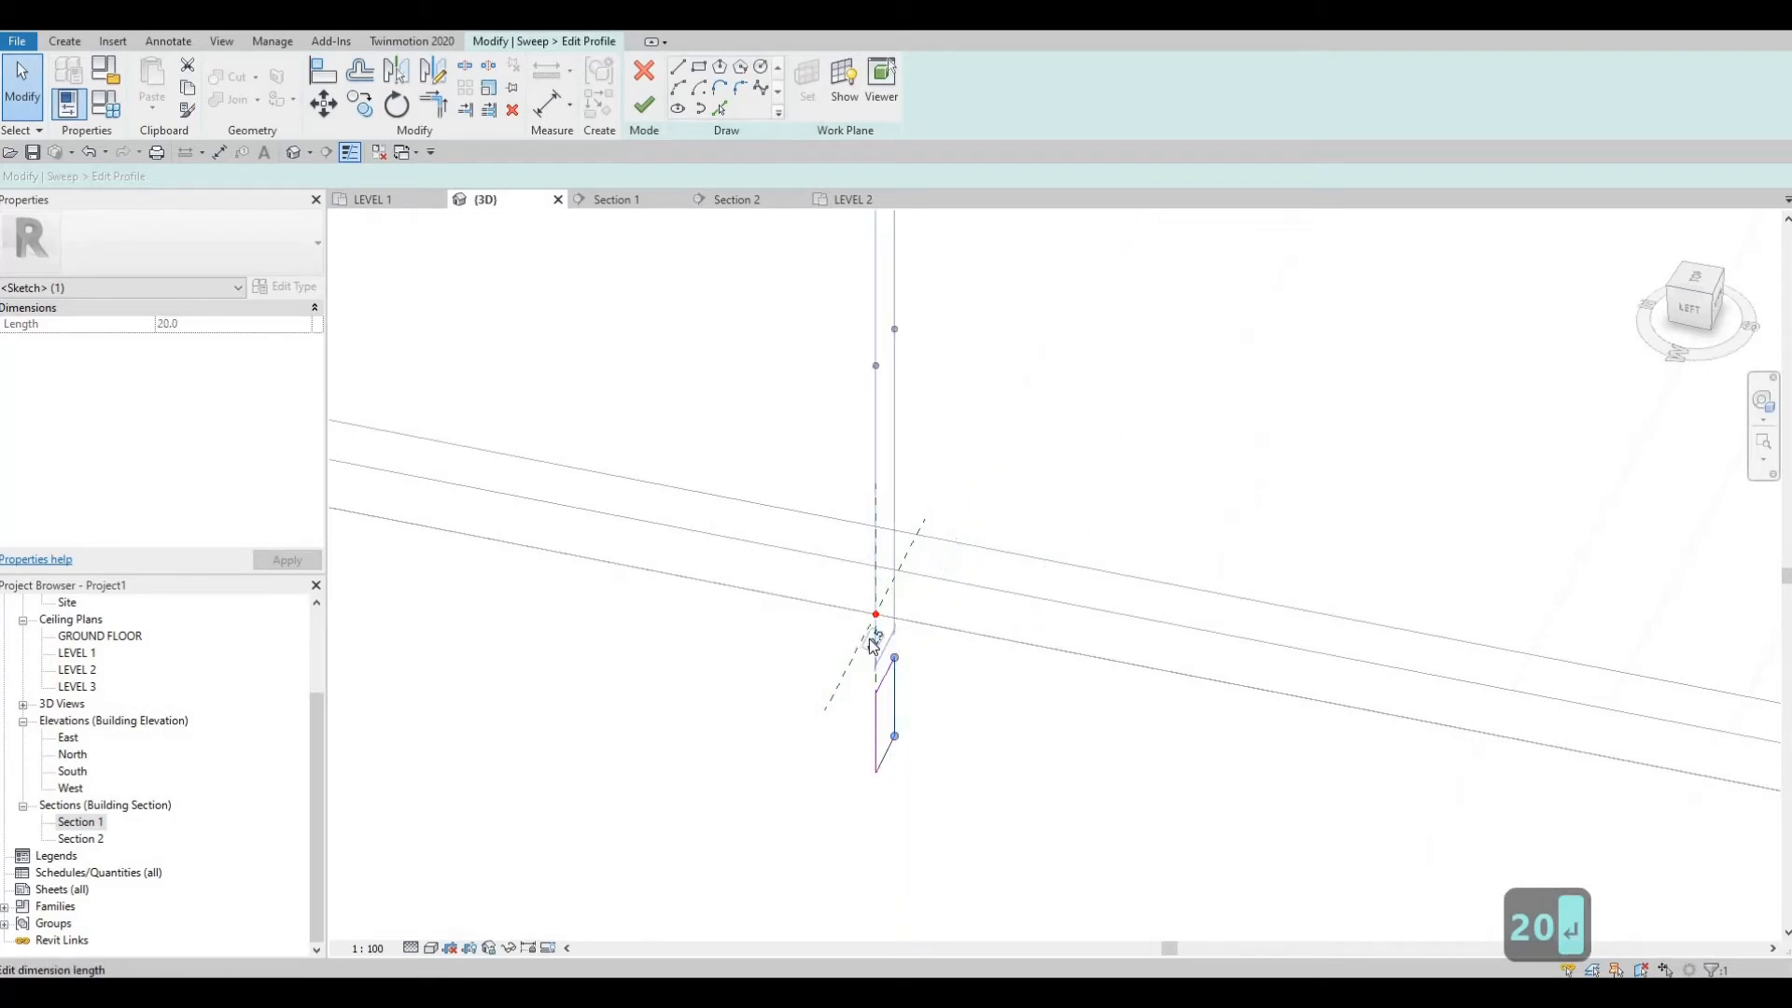
pyautogui.click(877, 635)
pyautogui.write('10')
pyautogui.press('Return')
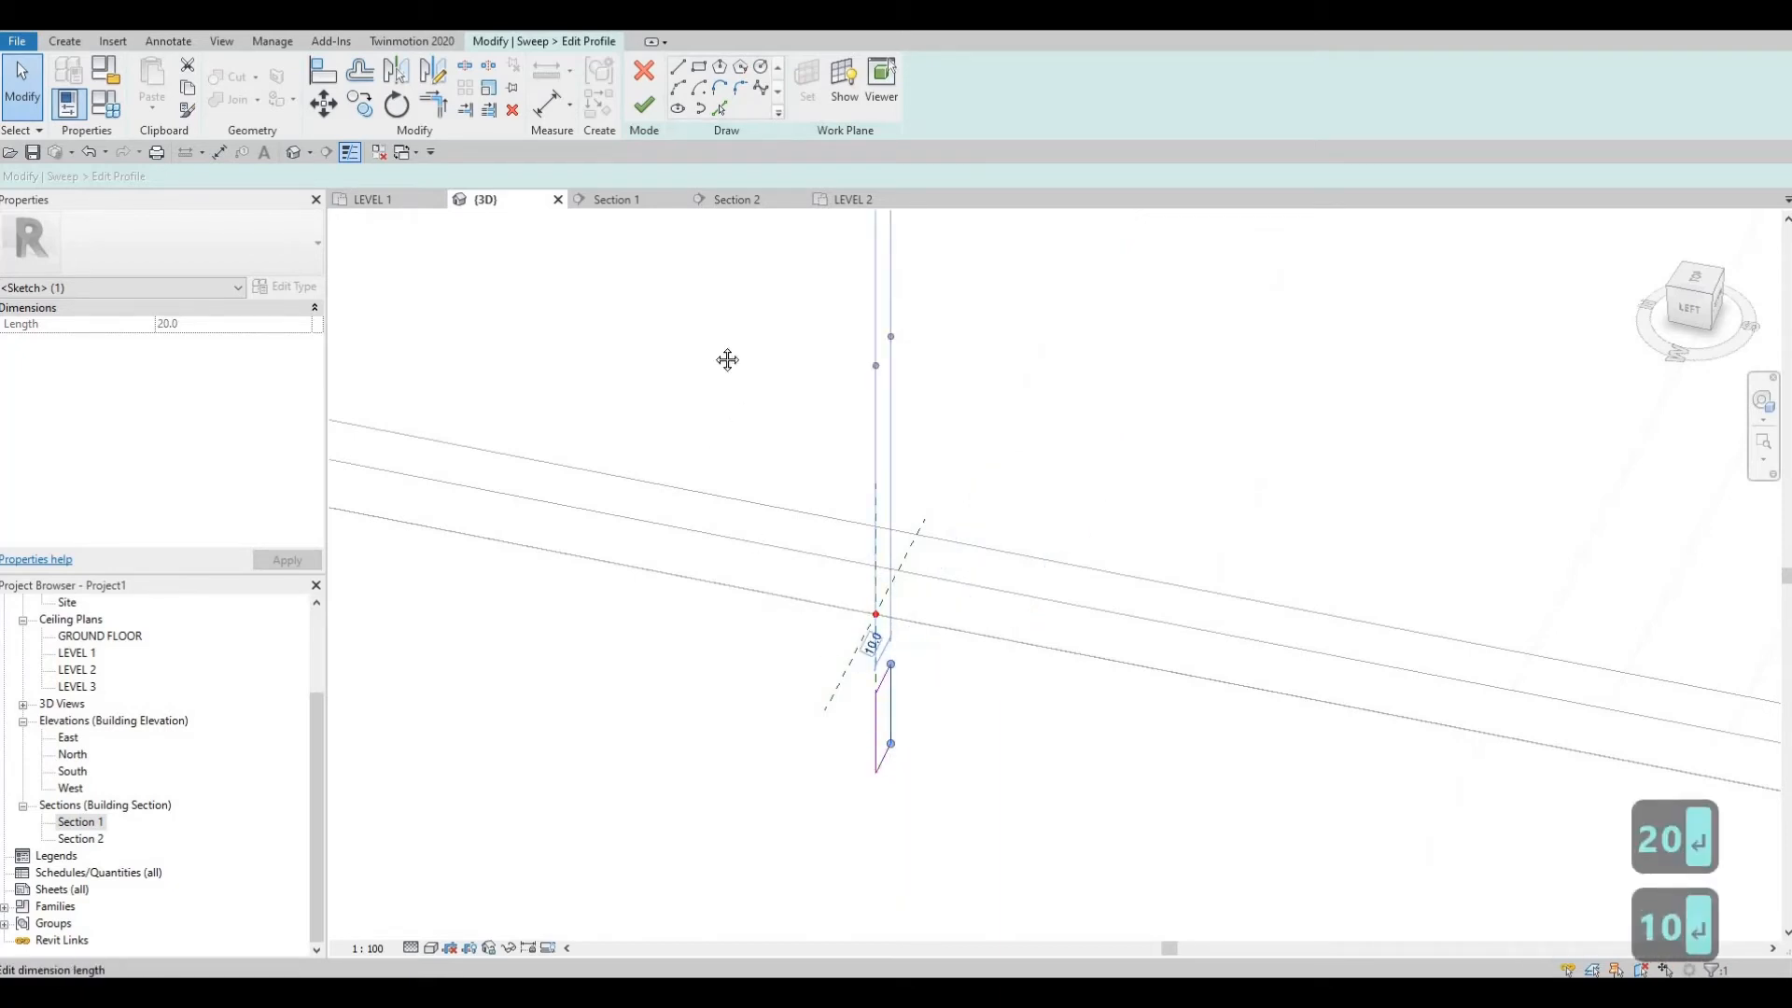
pyautogui.press('Escape')
# Step: Finish the profile and its void sweep, and cut the void from the last cabinet door
pyautogui.click(642, 104)
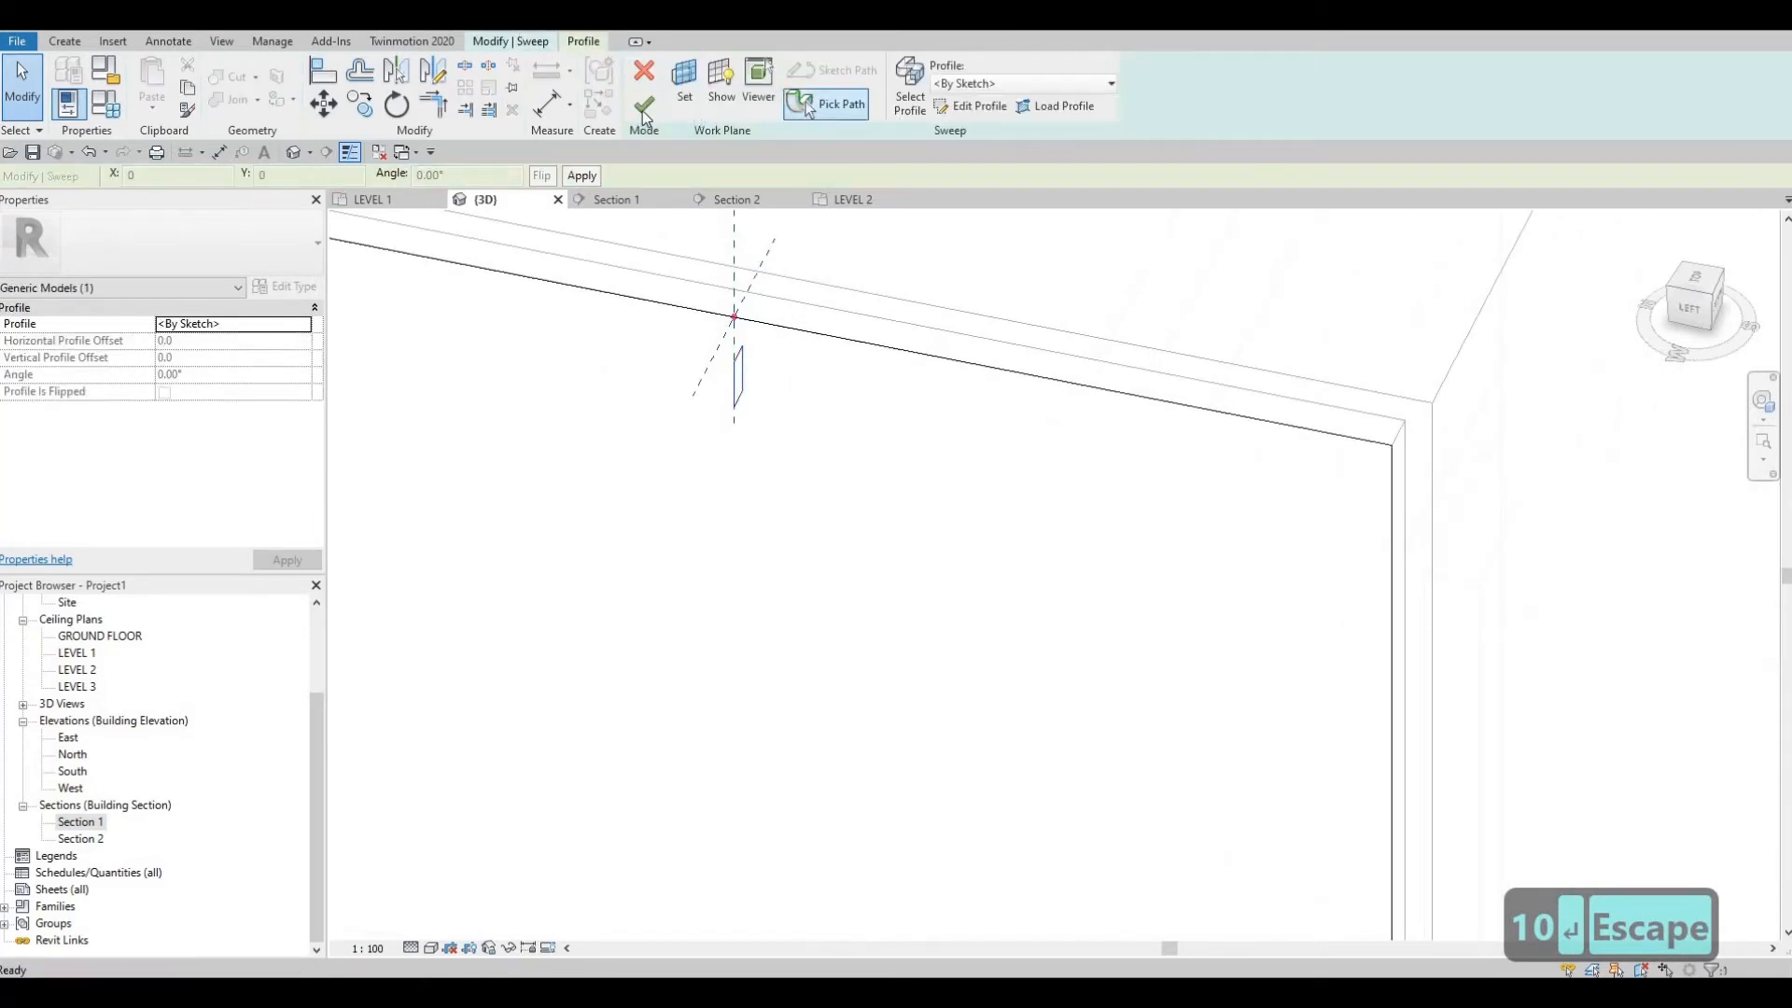
pyautogui.click(643, 106)
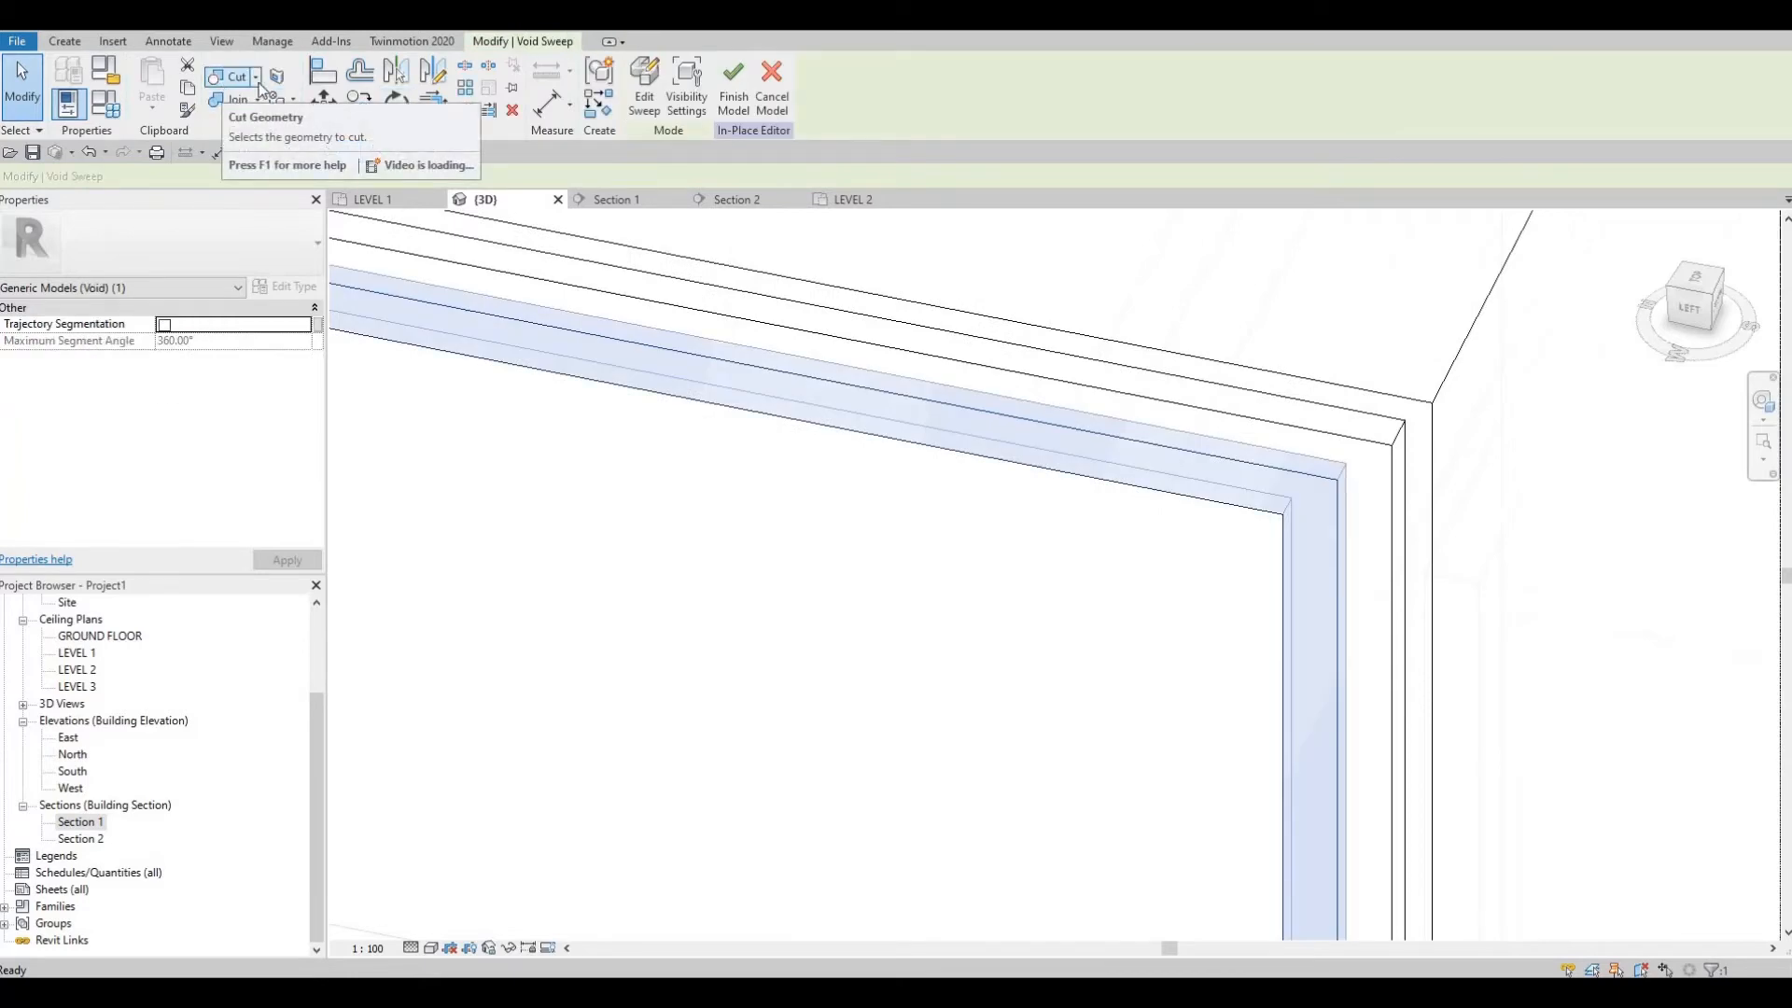
pyautogui.click(244, 82)
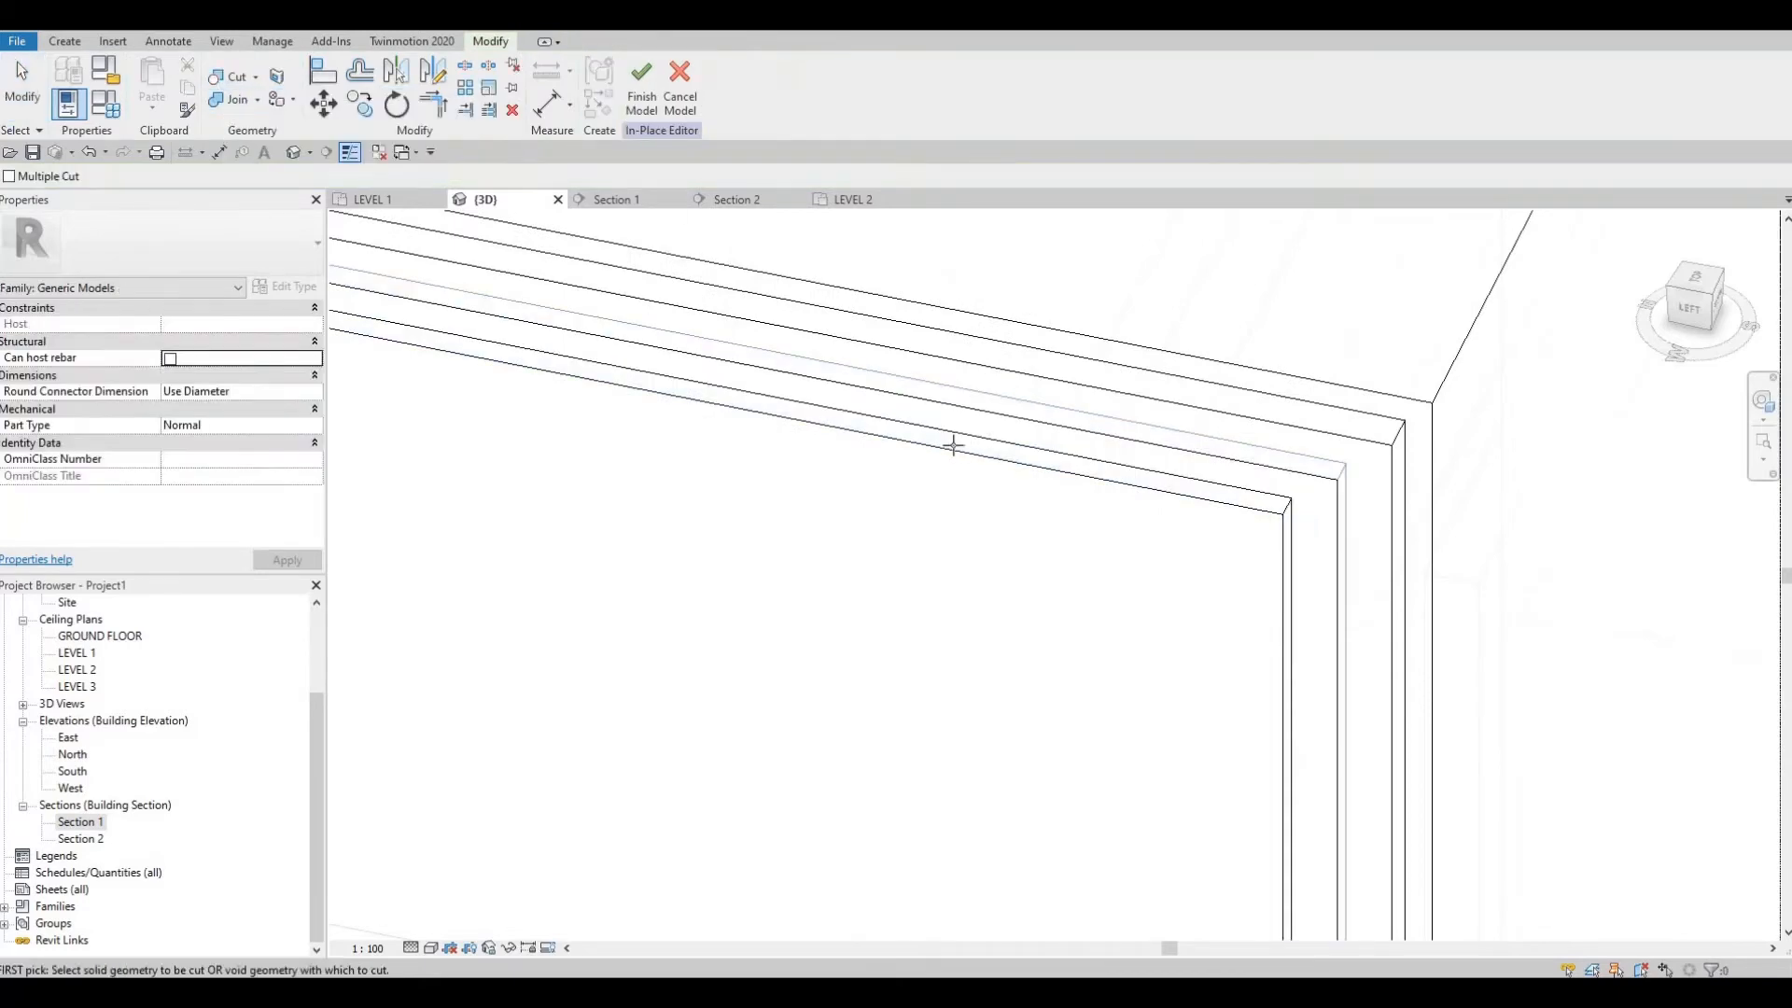
pyautogui.scroll(-3, 1008, 460)
pyautogui.scroll(2, 859, 372)
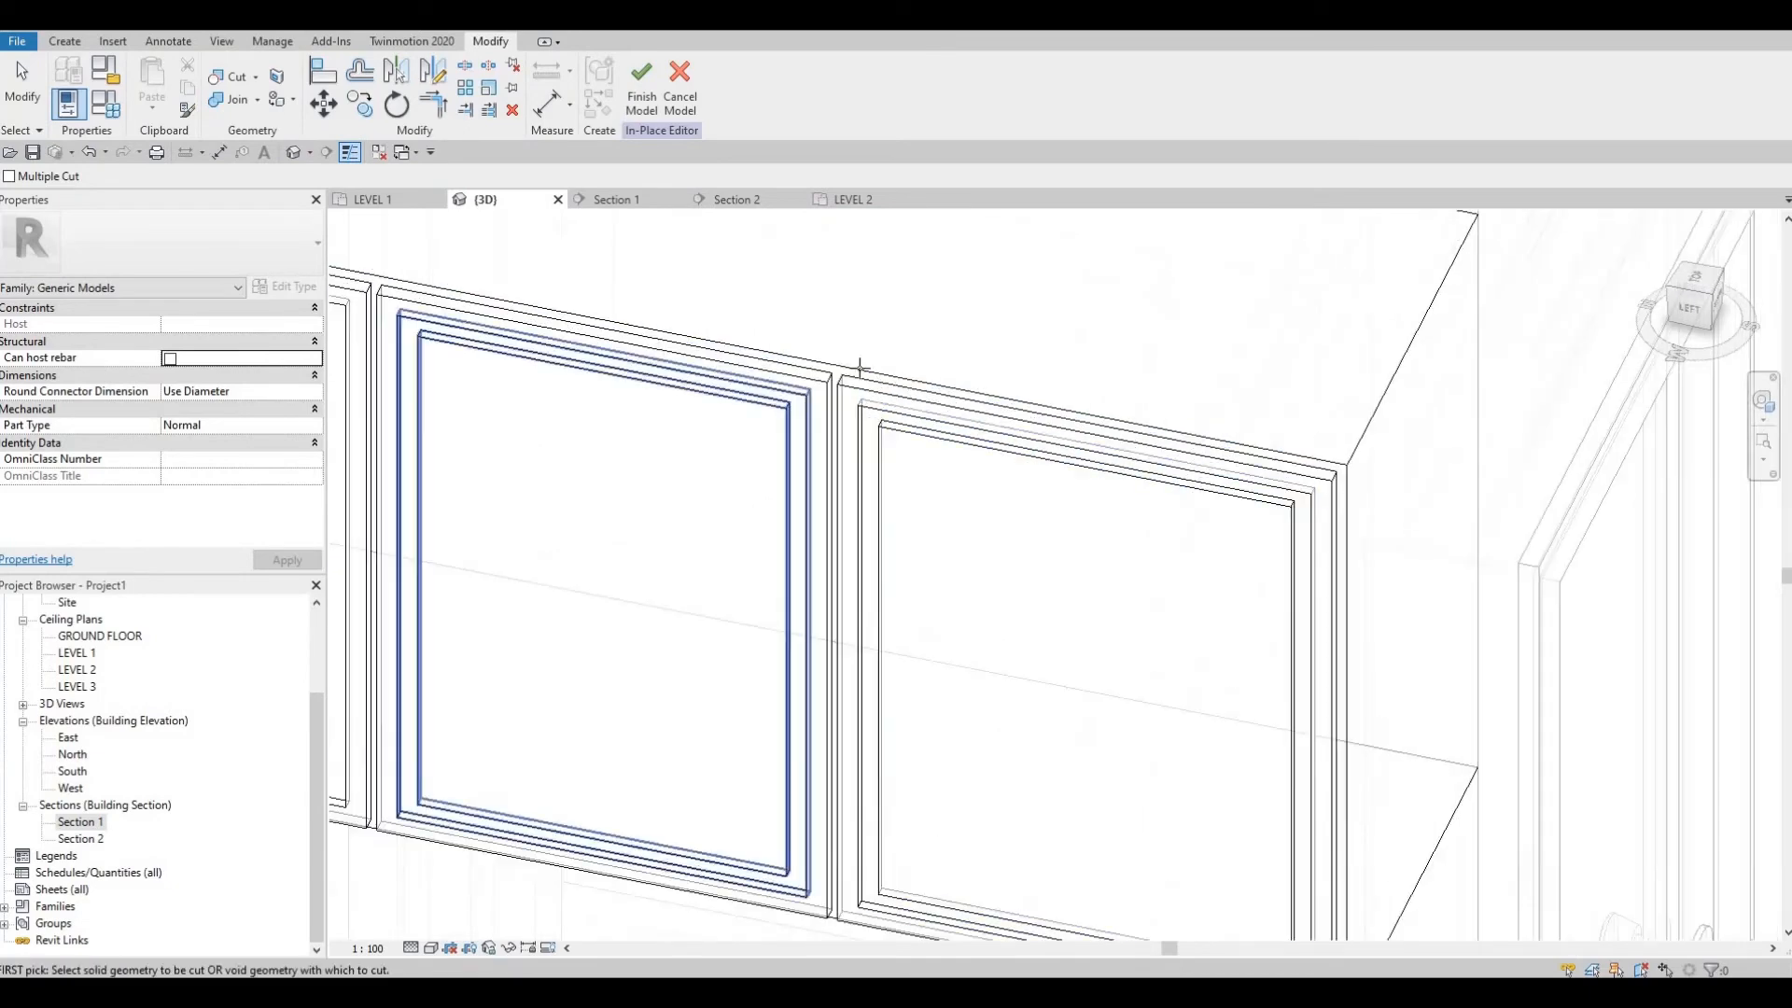
# Step: Finish the in-place model of the upper cabinet row and leave the Cut command
pyautogui.click(634, 91)
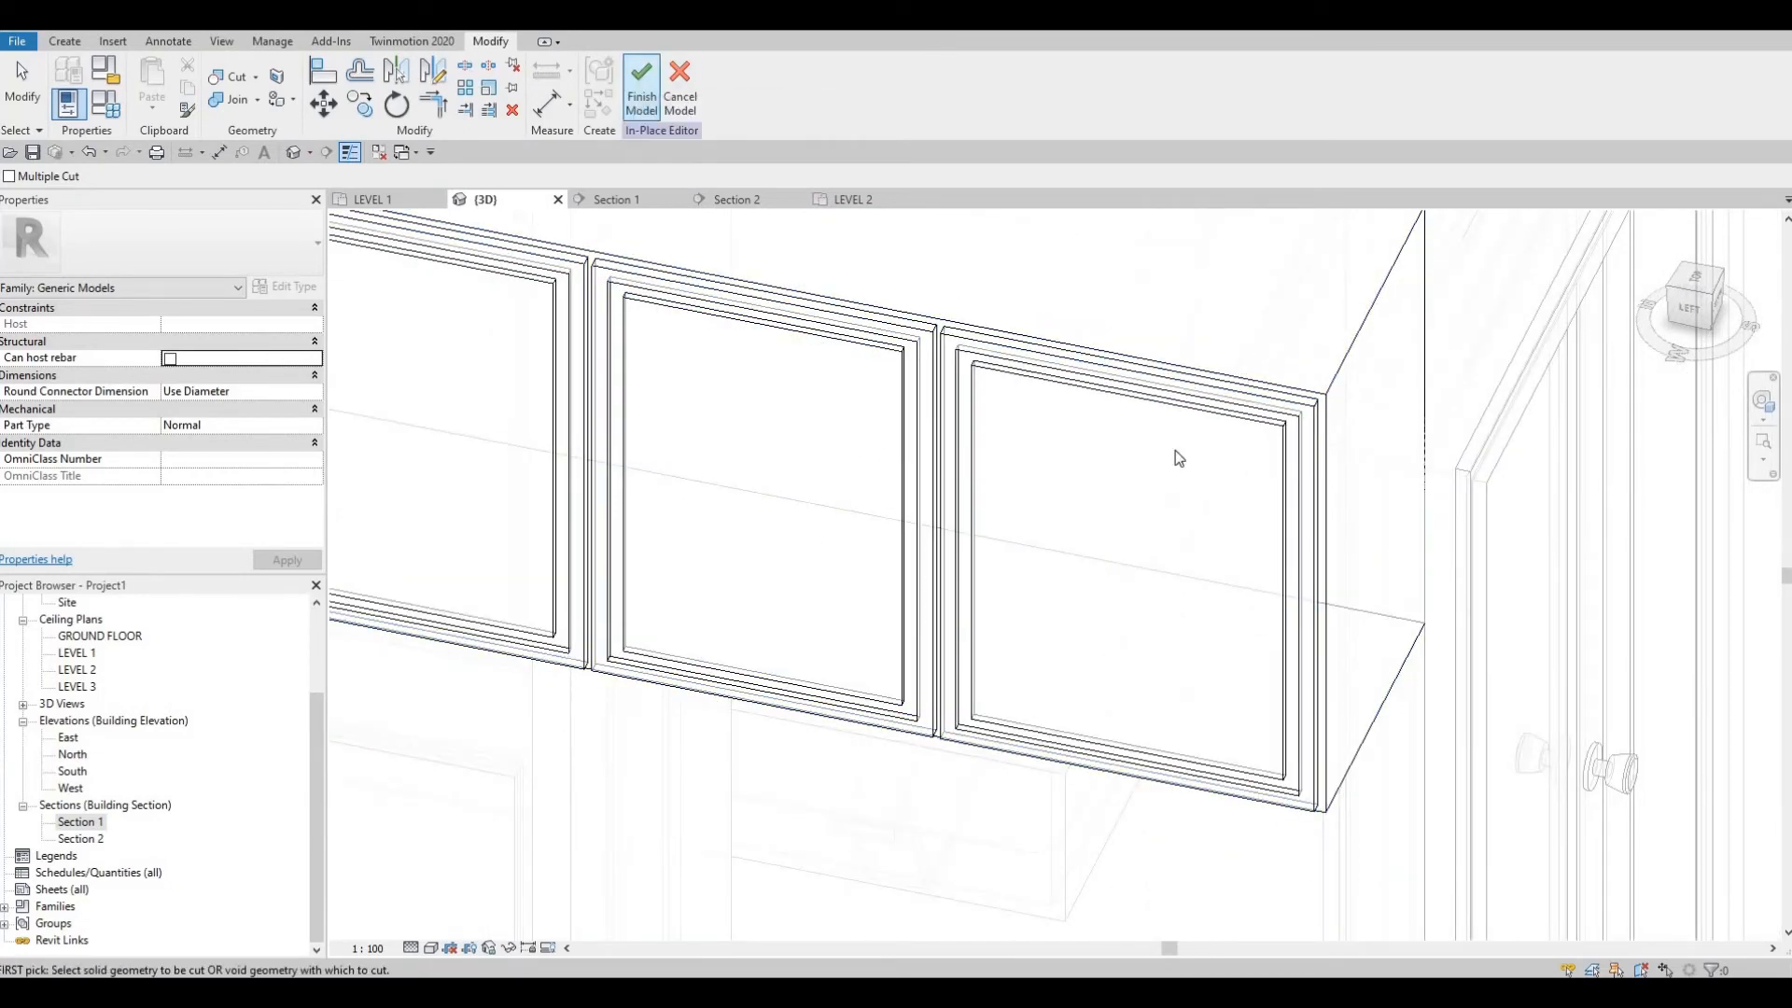
pyautogui.scroll(-5, 962, 483)
pyautogui.press('Escape')
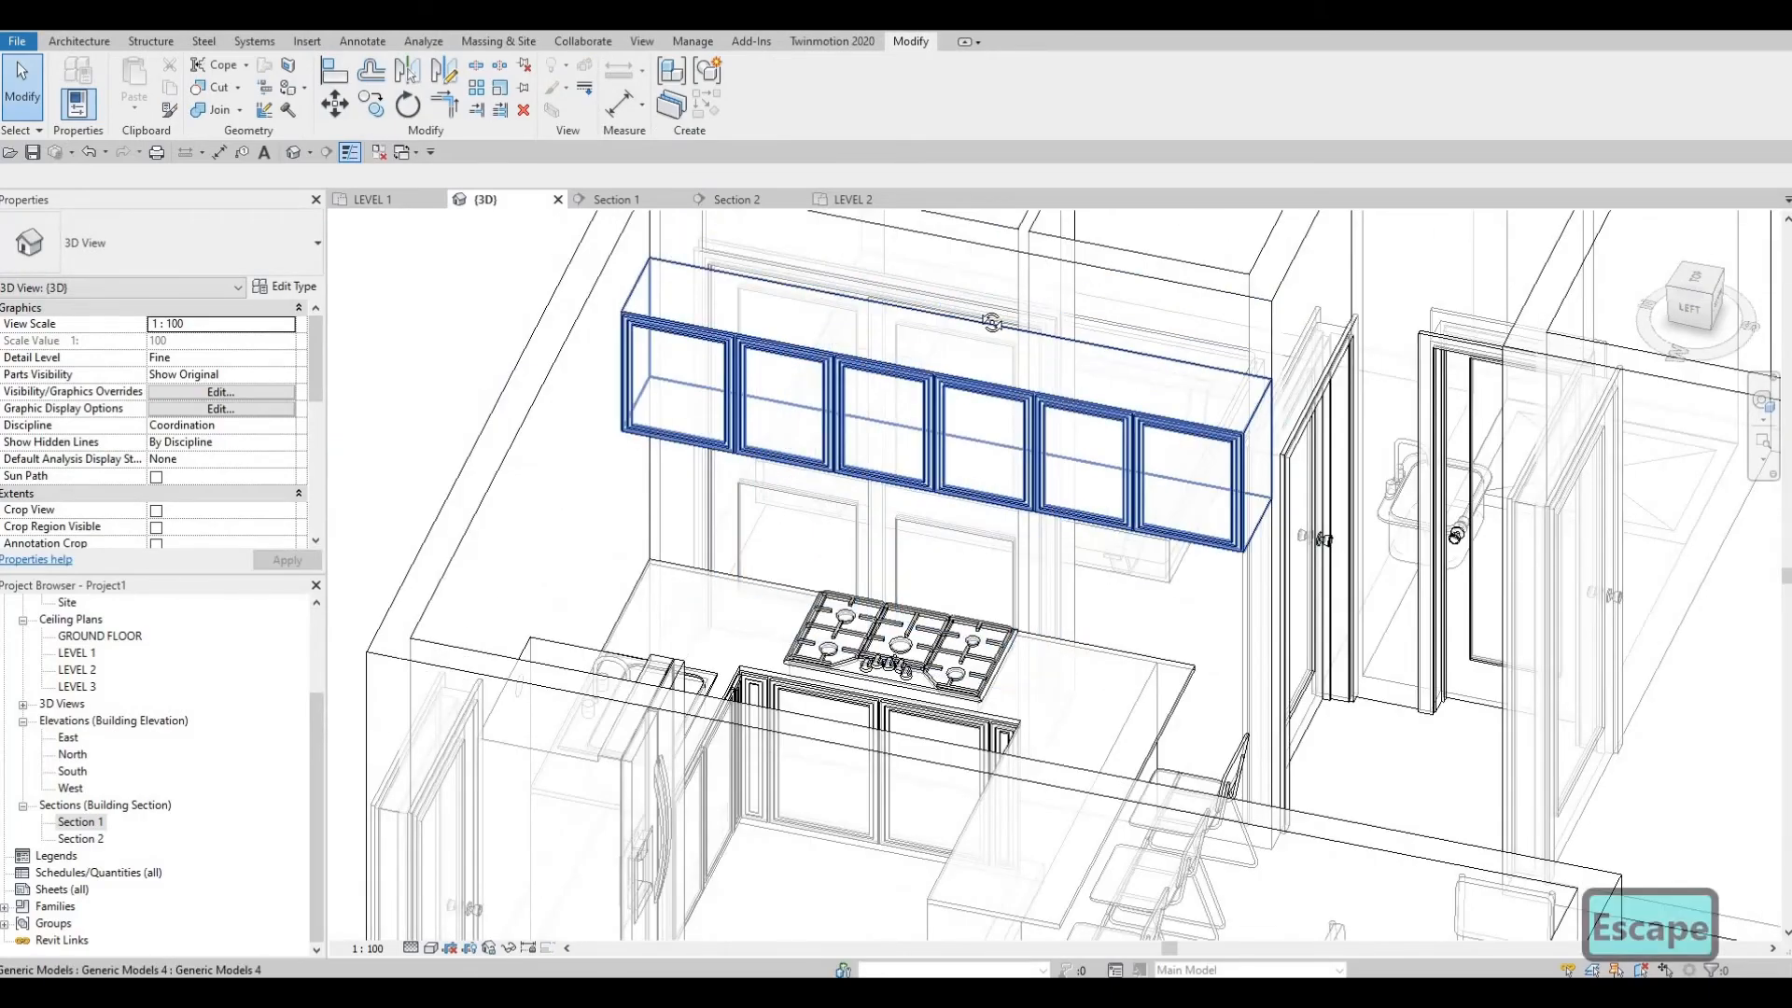
pyautogui.keyDown('shift'); pyautogui.moveTo(962, 483); pyautogui.dragTo(688, 416, button='middle'); pyautogui.keyUp('shift')
pyautogui.scroll(5, 932, 408)
pyautogui.keyDown('shift'); pyautogui.moveTo(929, 402); pyautogui.dragTo(1073, 448, button='middle'); pyautogui.keyUp('shift')
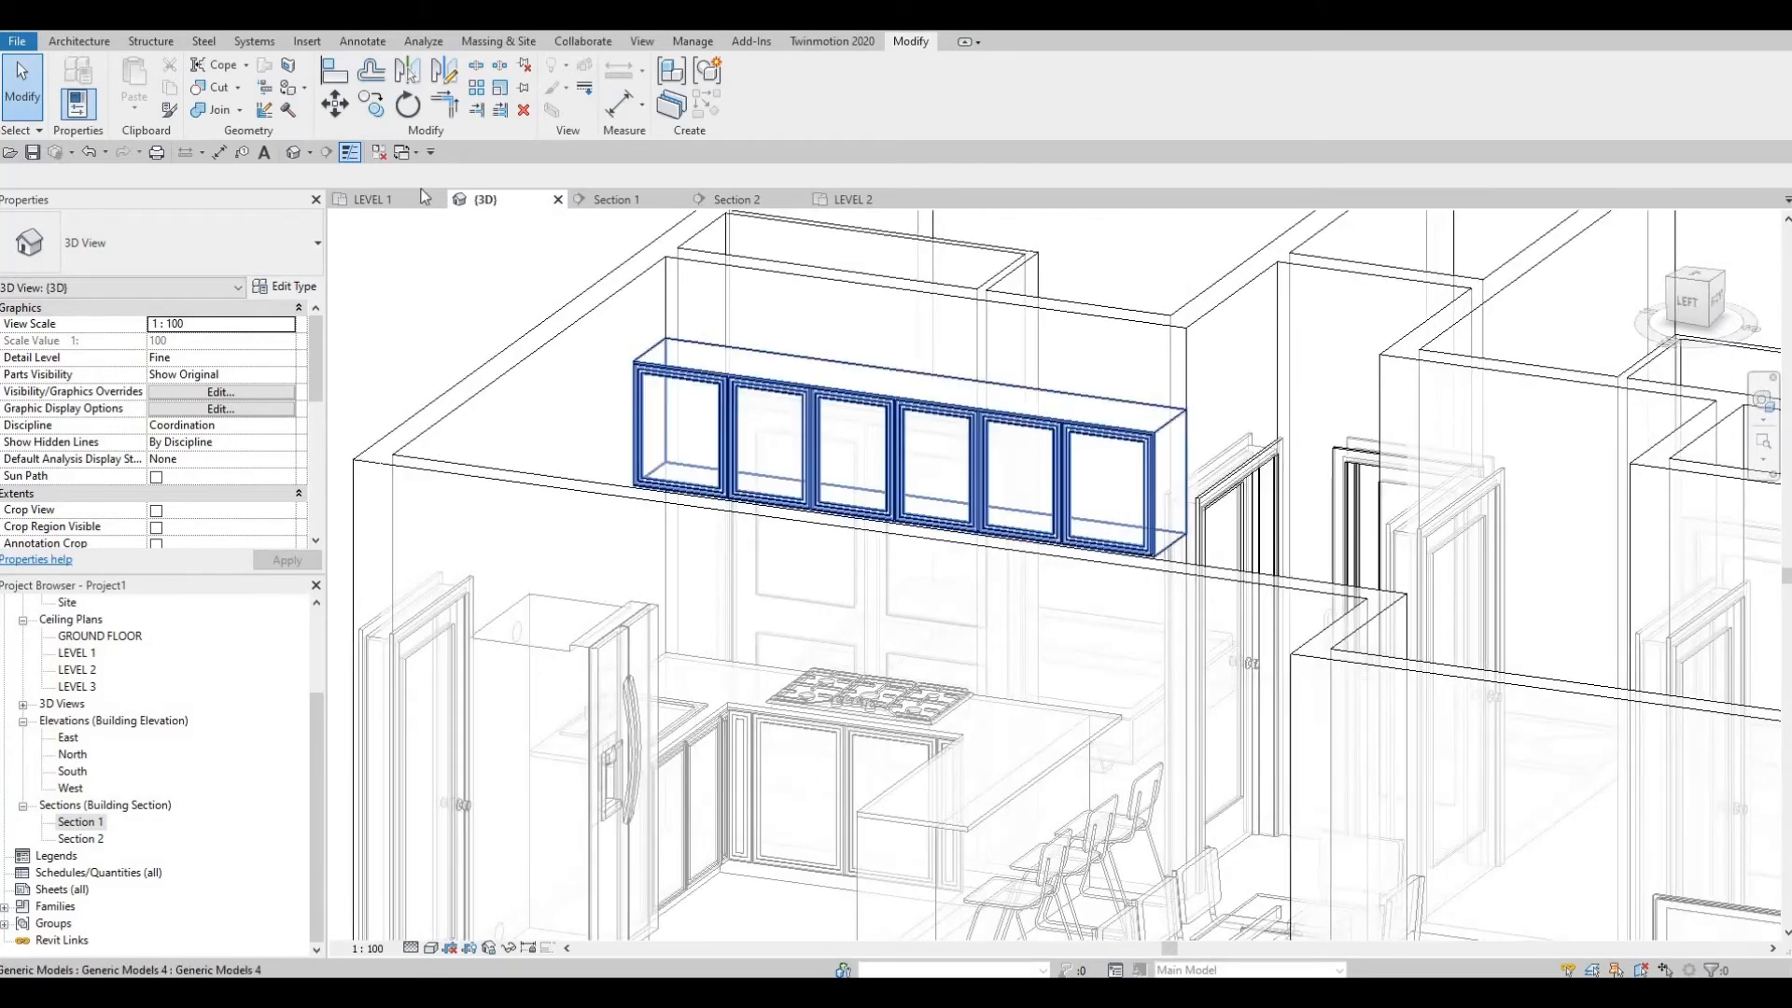
pyautogui.keyDown('shift'); pyautogui.moveTo(785, 344); pyautogui.dragTo(840, 364, button='middle'); pyautogui.keyUp('shift')
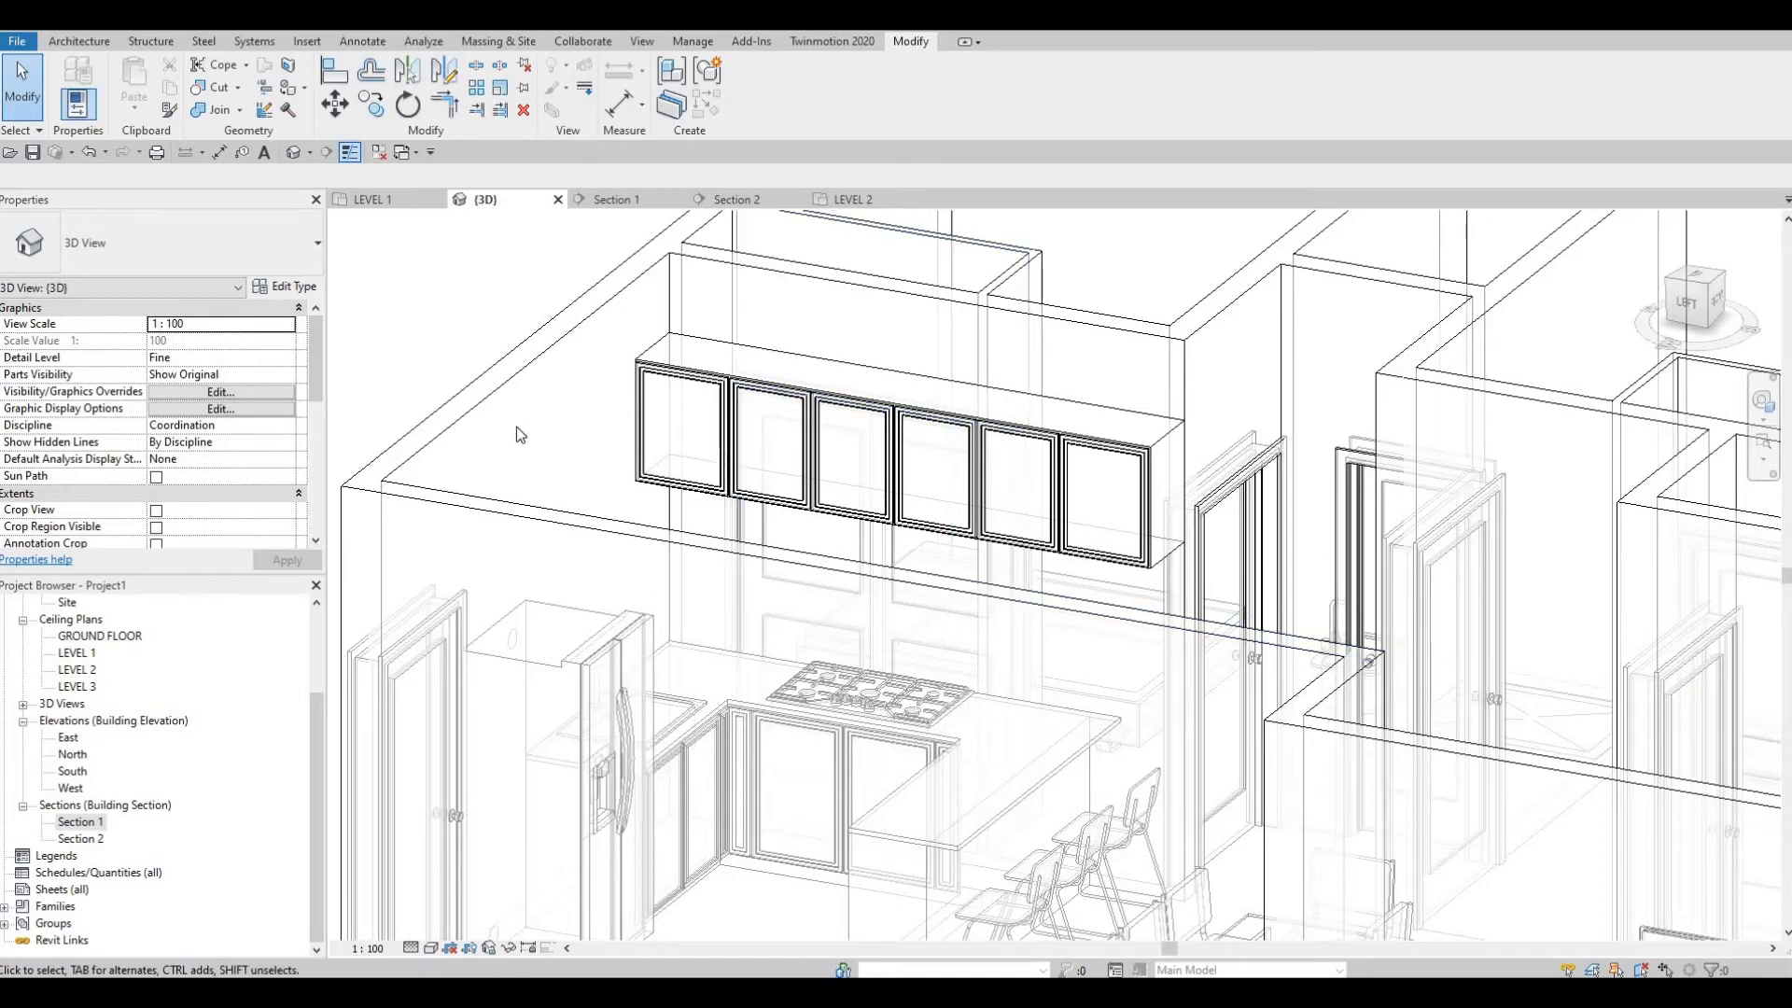
# Step: Open the LEVEL 1 ceiling plan and examine the upper cabinets in the kitchen area
pyautogui.doubleClick(75, 653)
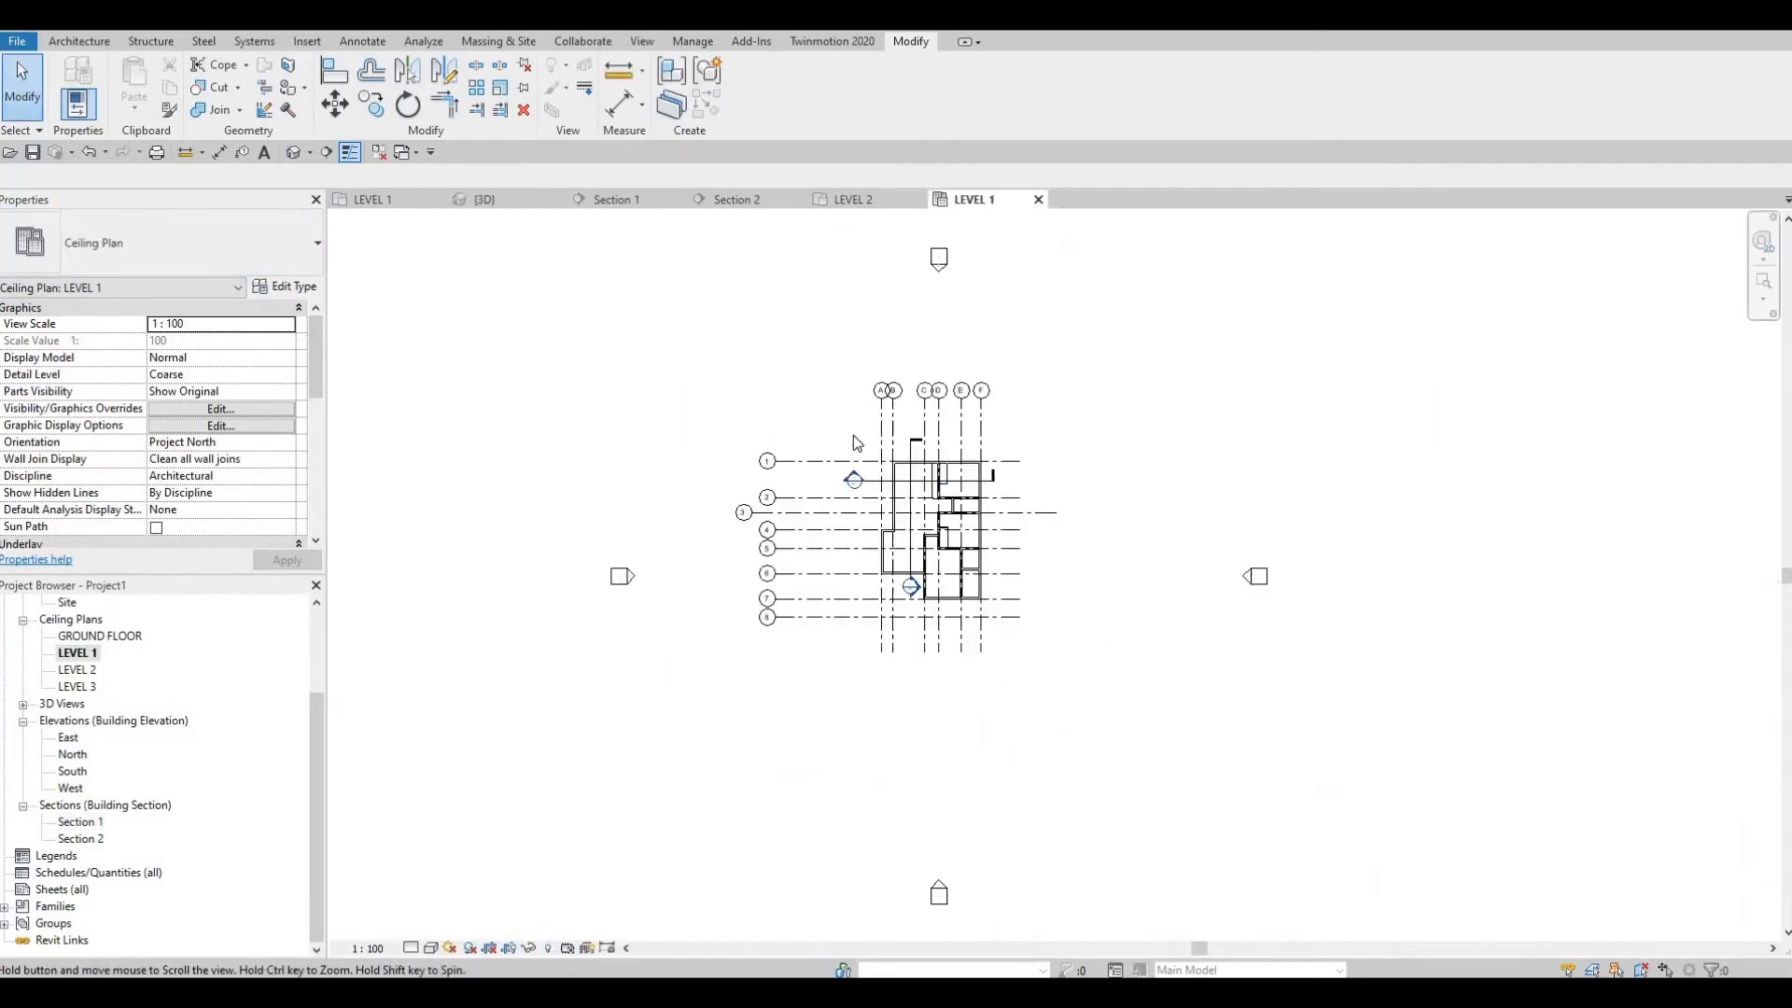
pyautogui.scroll(1, 924, 499)
pyautogui.scroll(6, 922, 498)
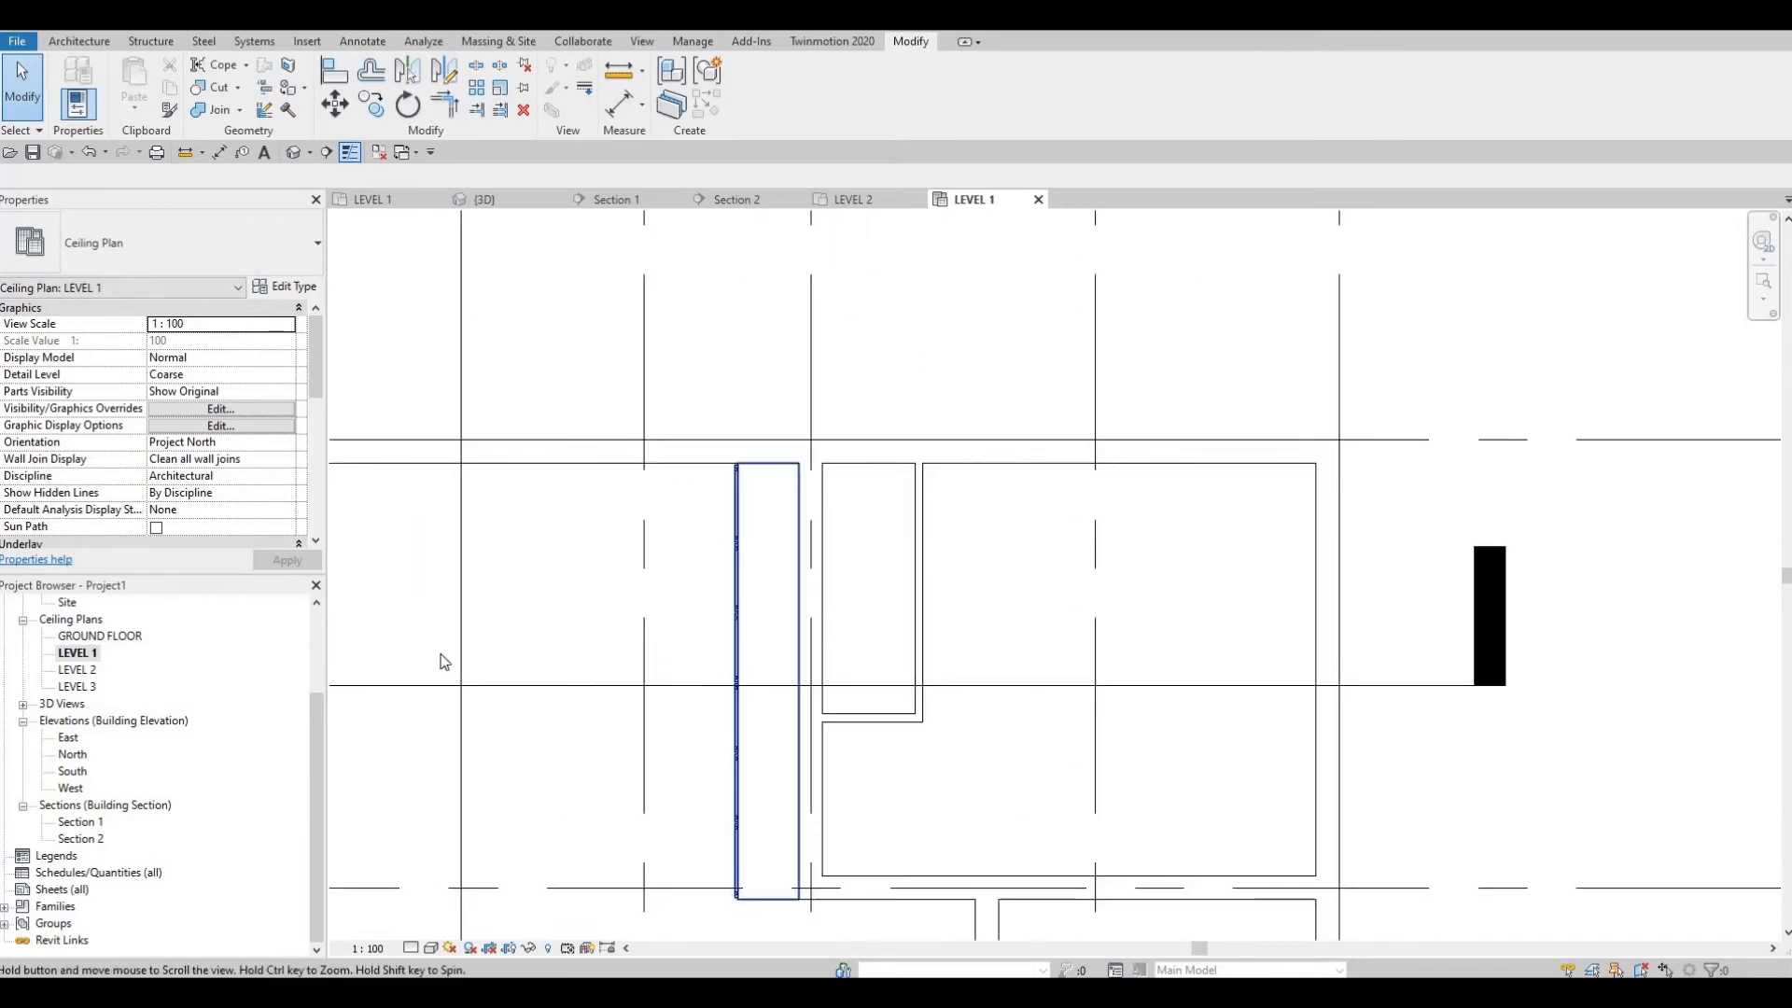
pyautogui.scroll(2, 39, 718)
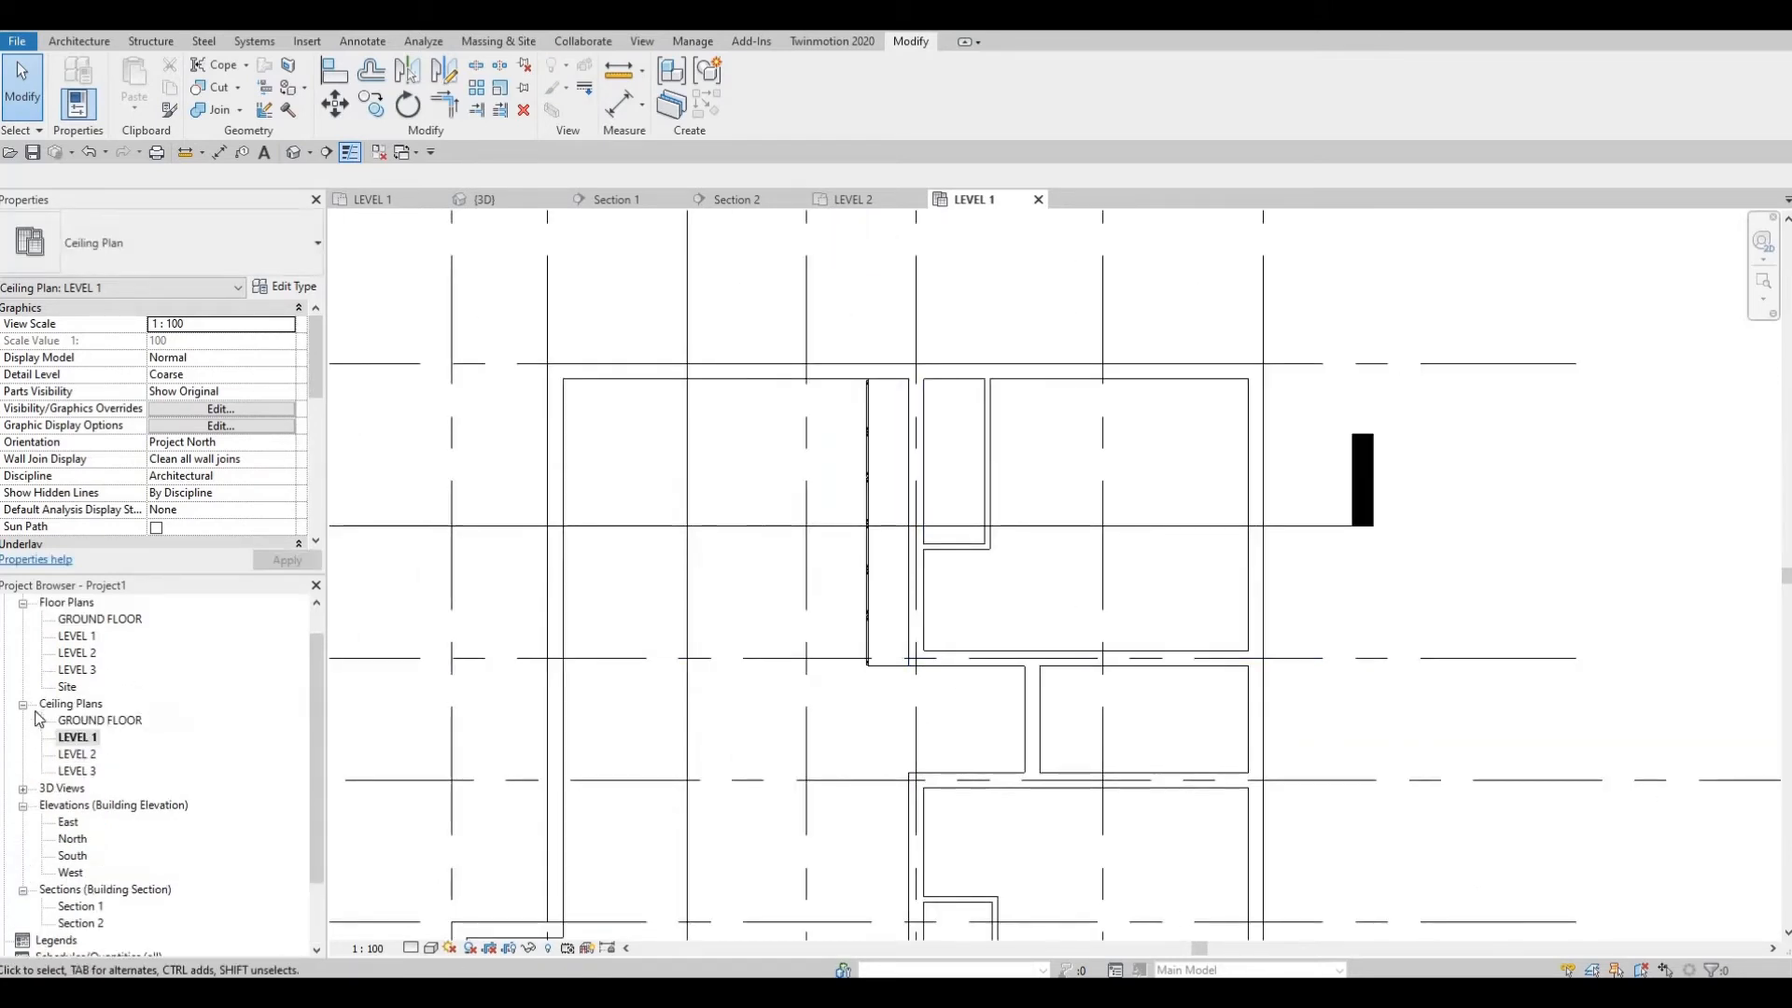
# Step: Collapse the Ceiling Plans group in the project browser and open the LEVEL 1 floor plan at the kitchen
pyautogui.click(38, 691)
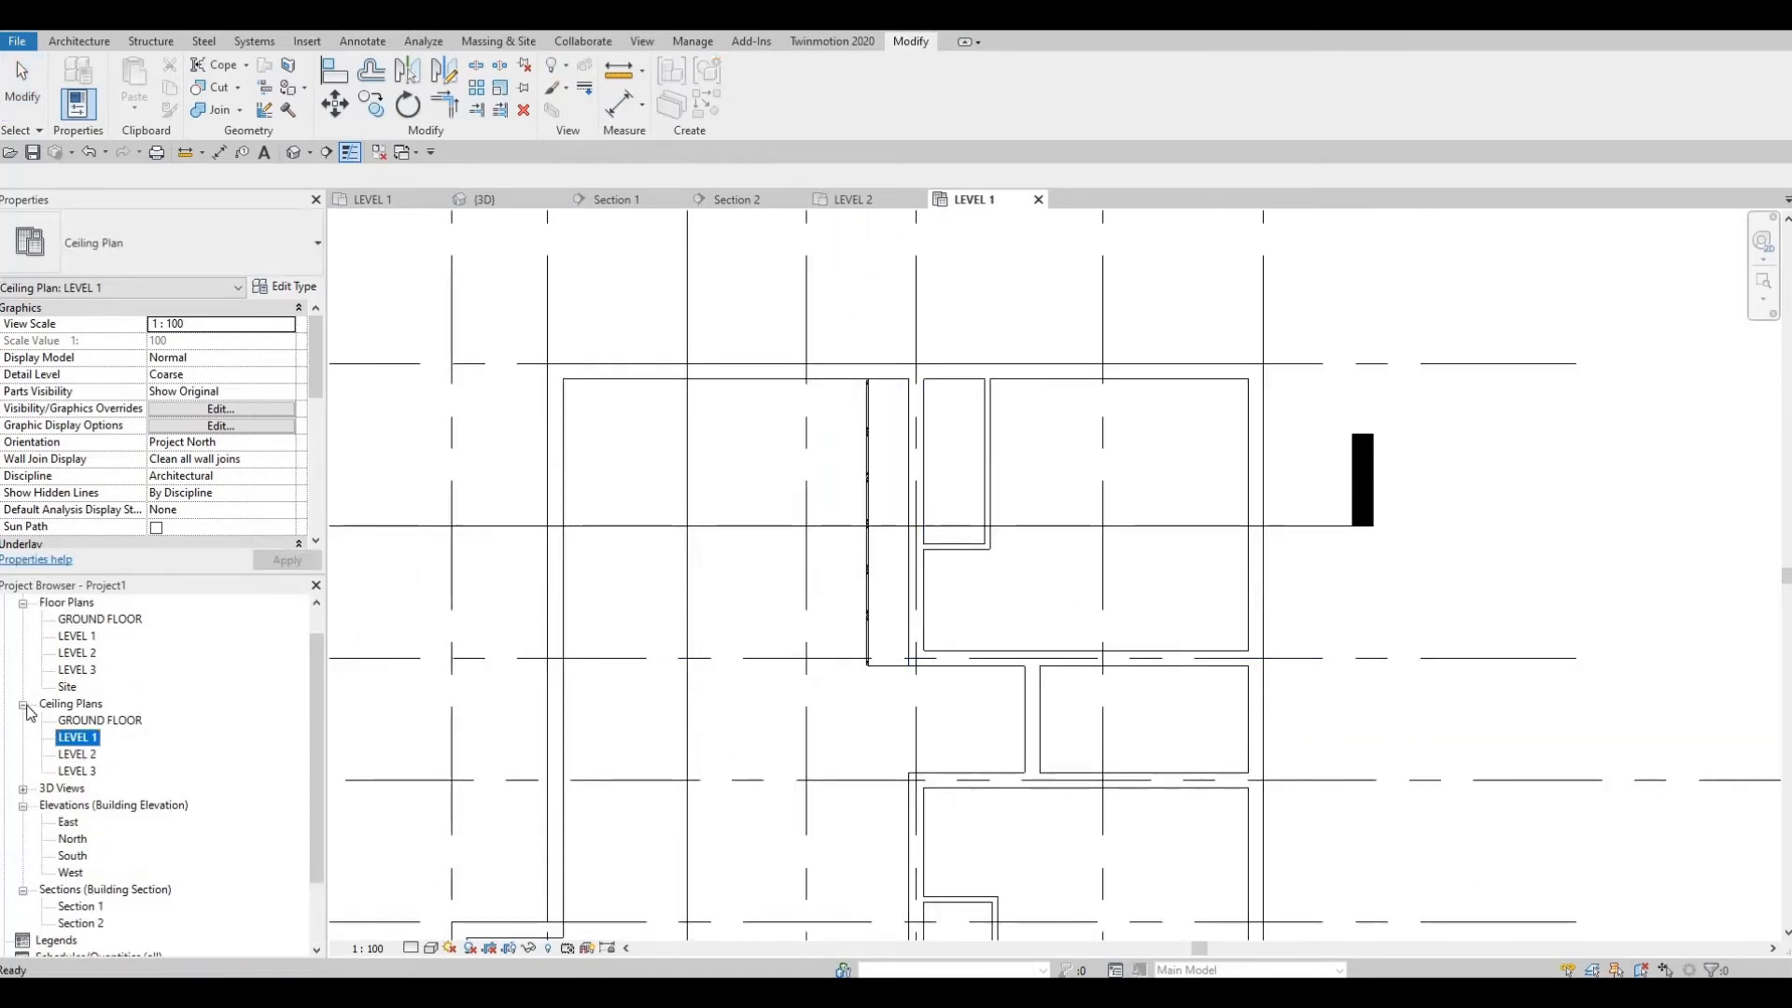
pyautogui.press('Left')
pyautogui.press('Left')
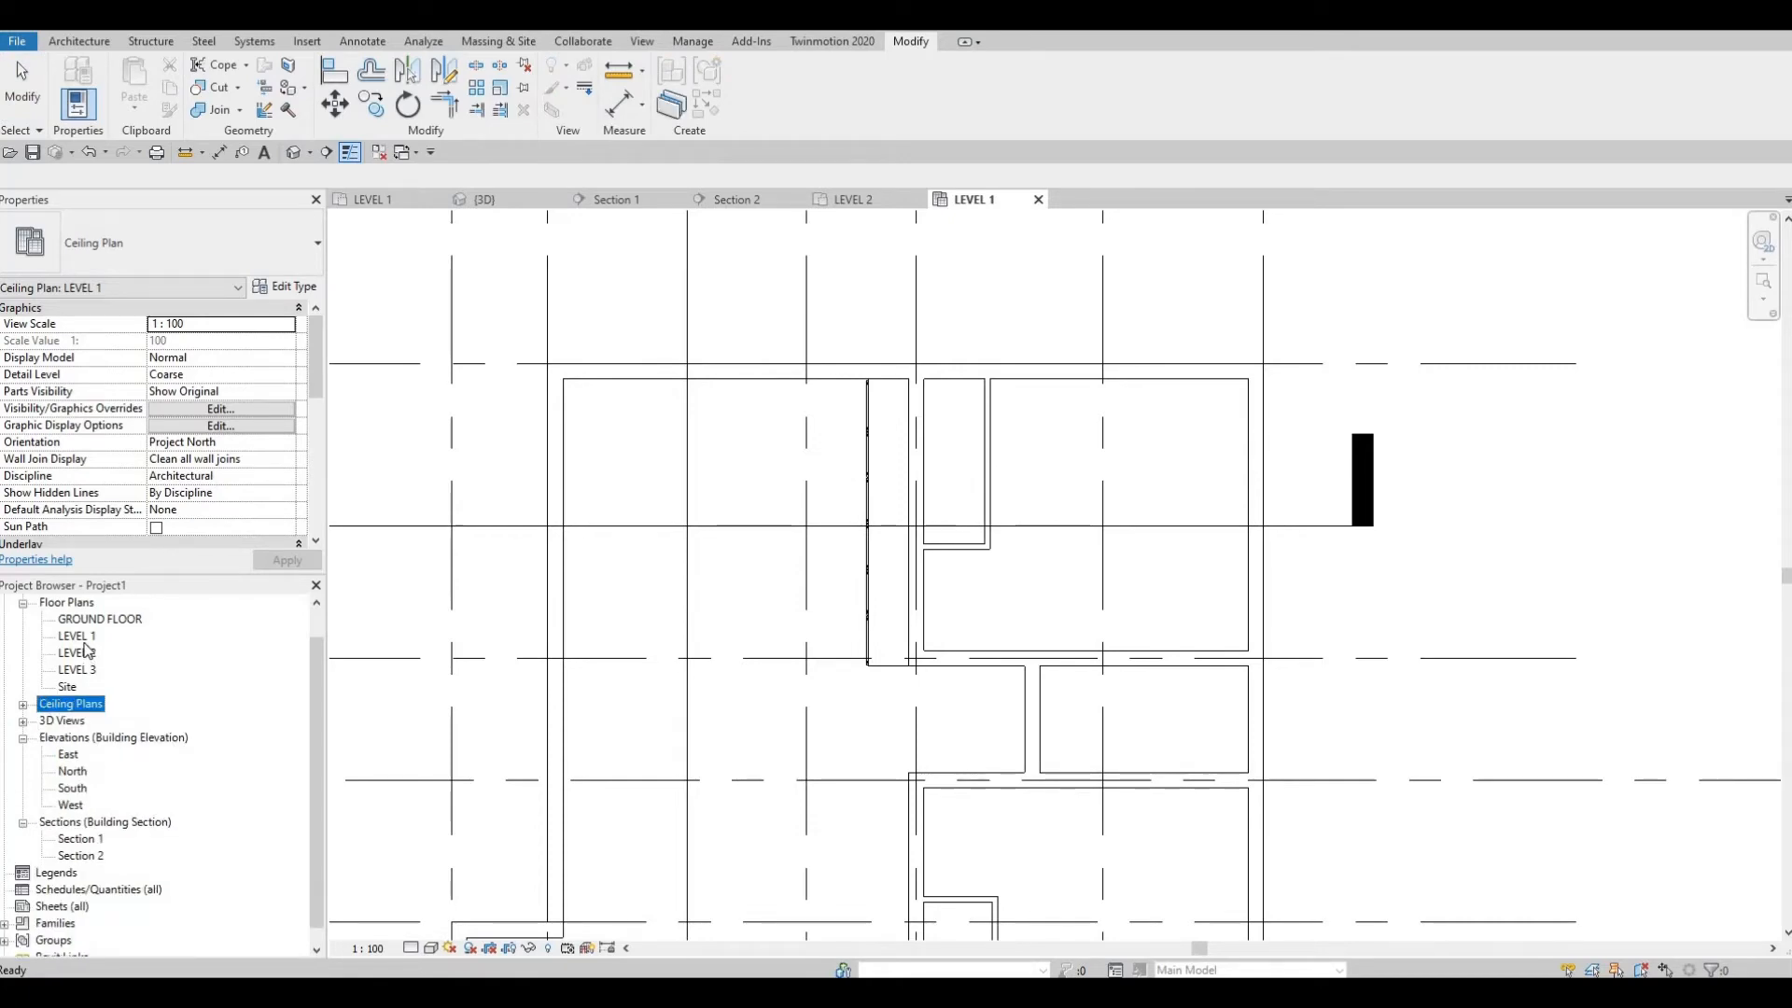
pyautogui.doubleClick(83, 638)
pyautogui.scroll(4, 794, 467)
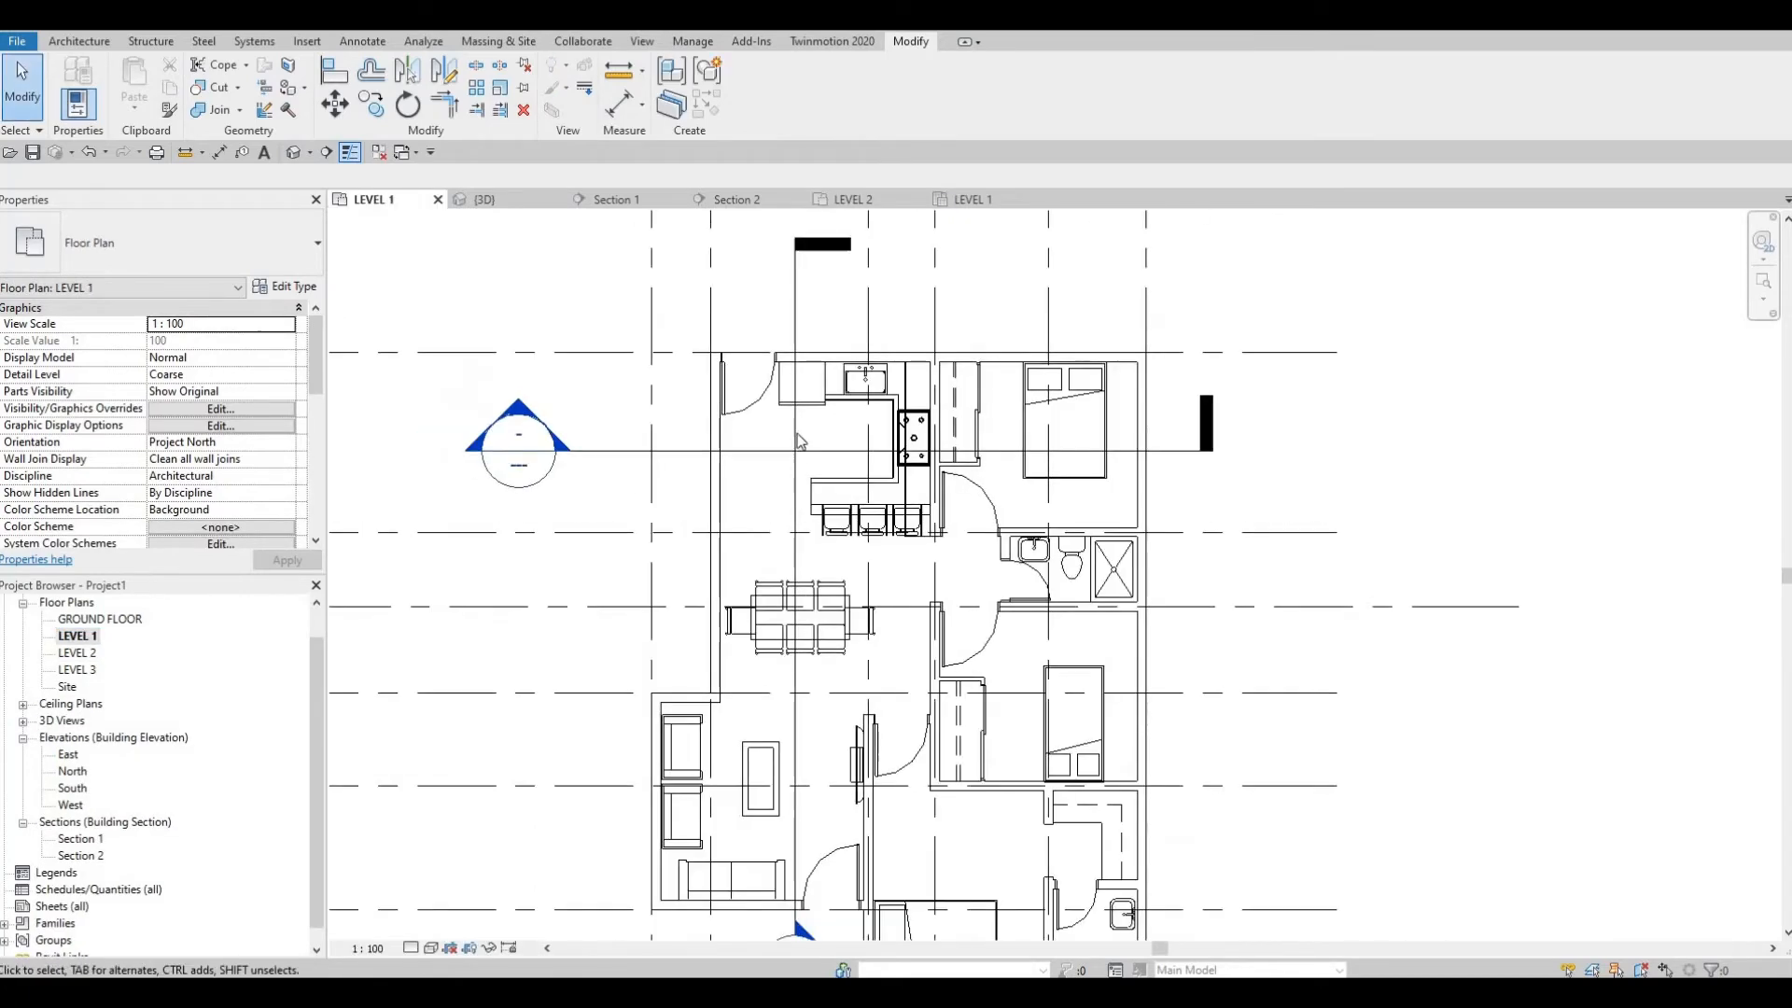
pyautogui.moveTo(861, 376); pyautogui.dragTo(811, 440, button='middle')
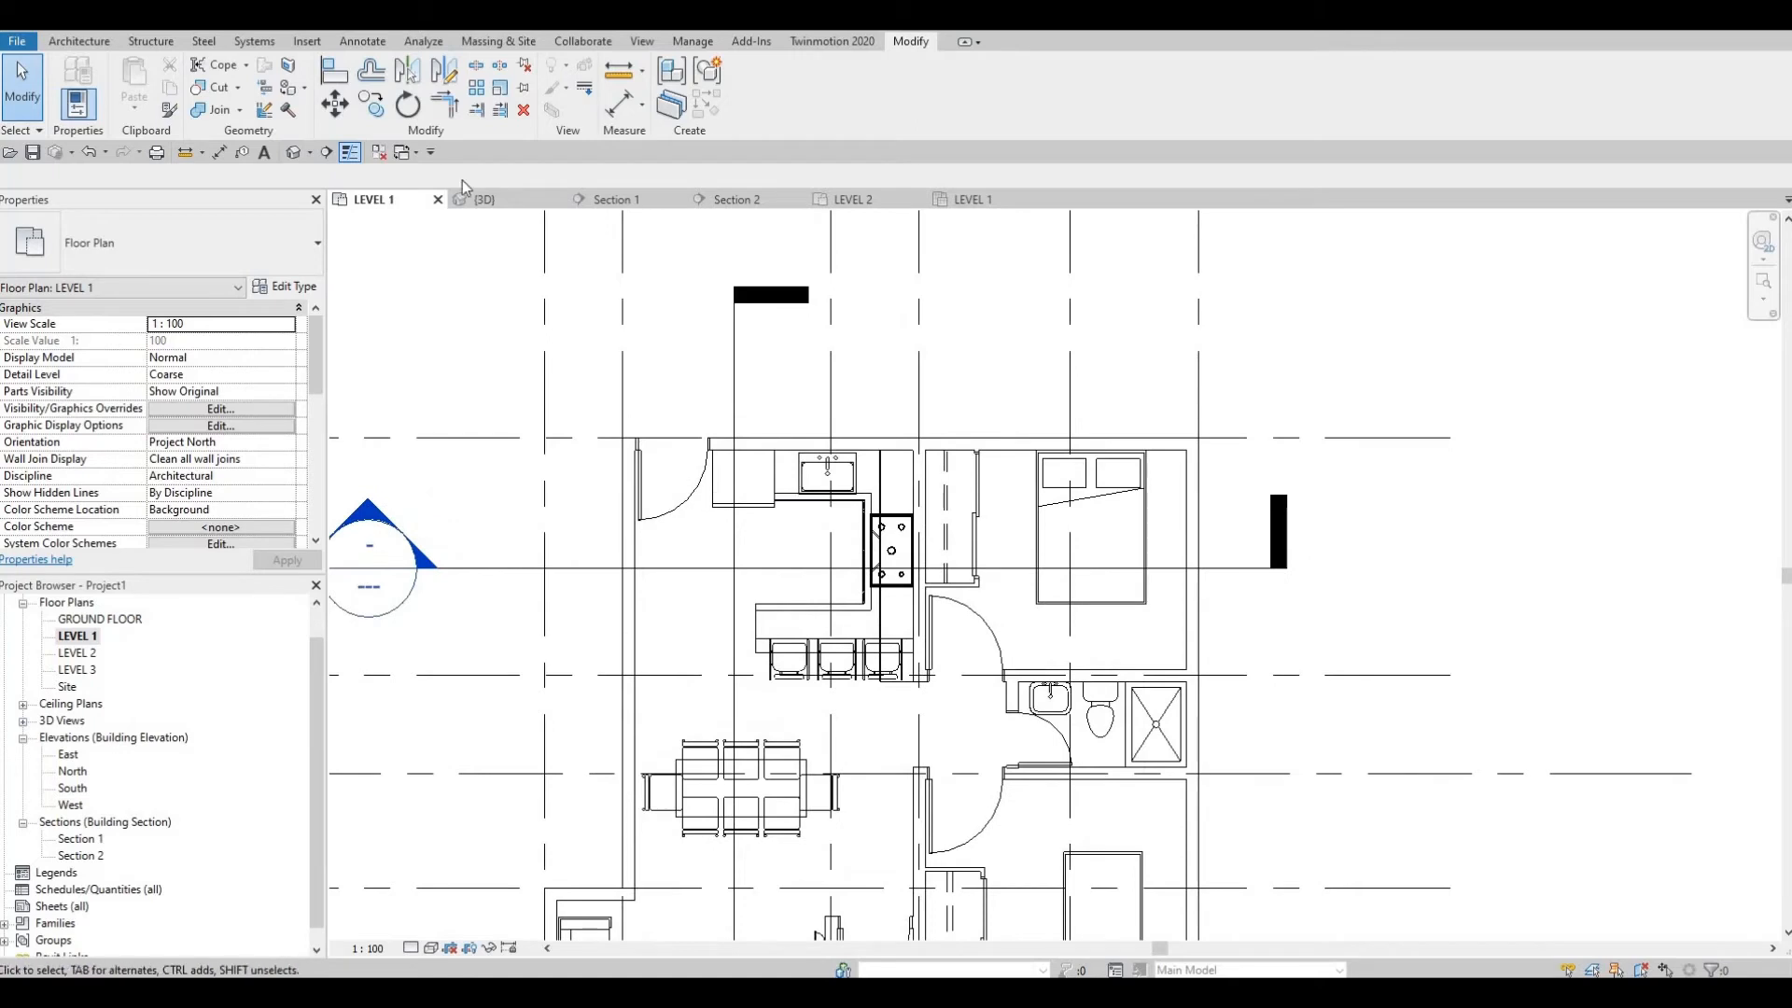
# Step: Create an in-place component in the Generic Models category, accepting the name Generic Models 5
pyautogui.click(80, 41)
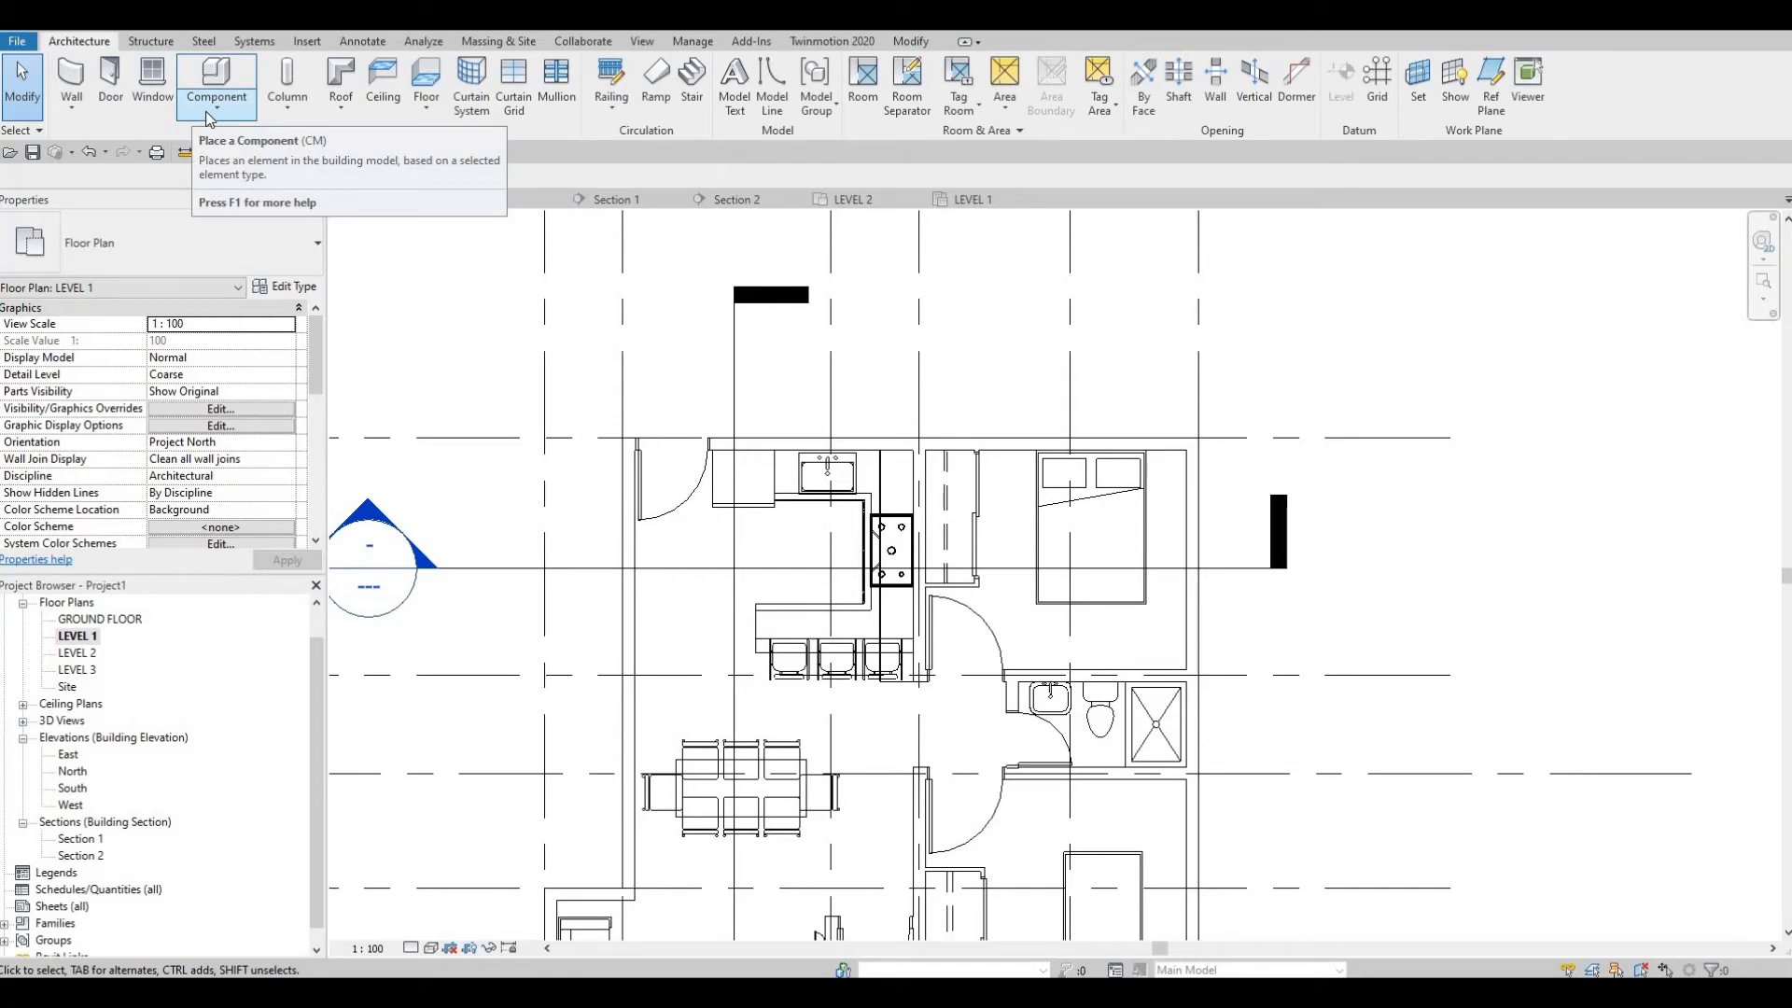
pyautogui.click(213, 110)
pyautogui.click(216, 179)
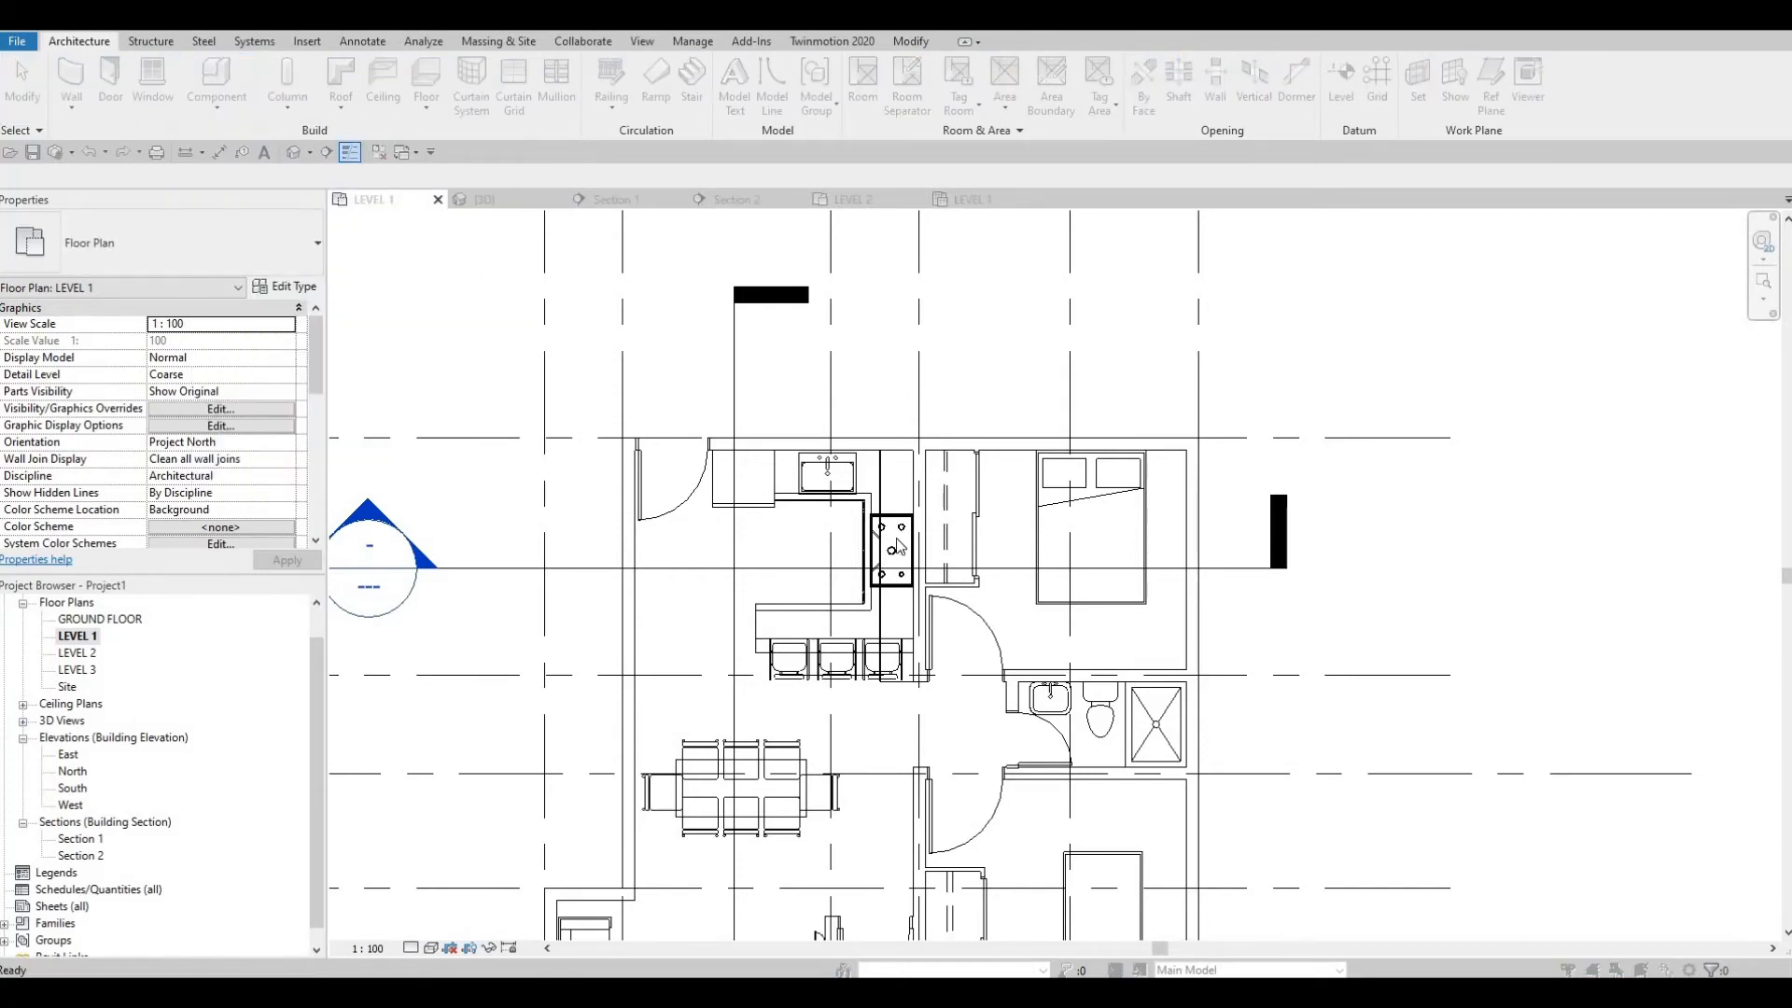
pyautogui.scroll(-5, 896, 504)
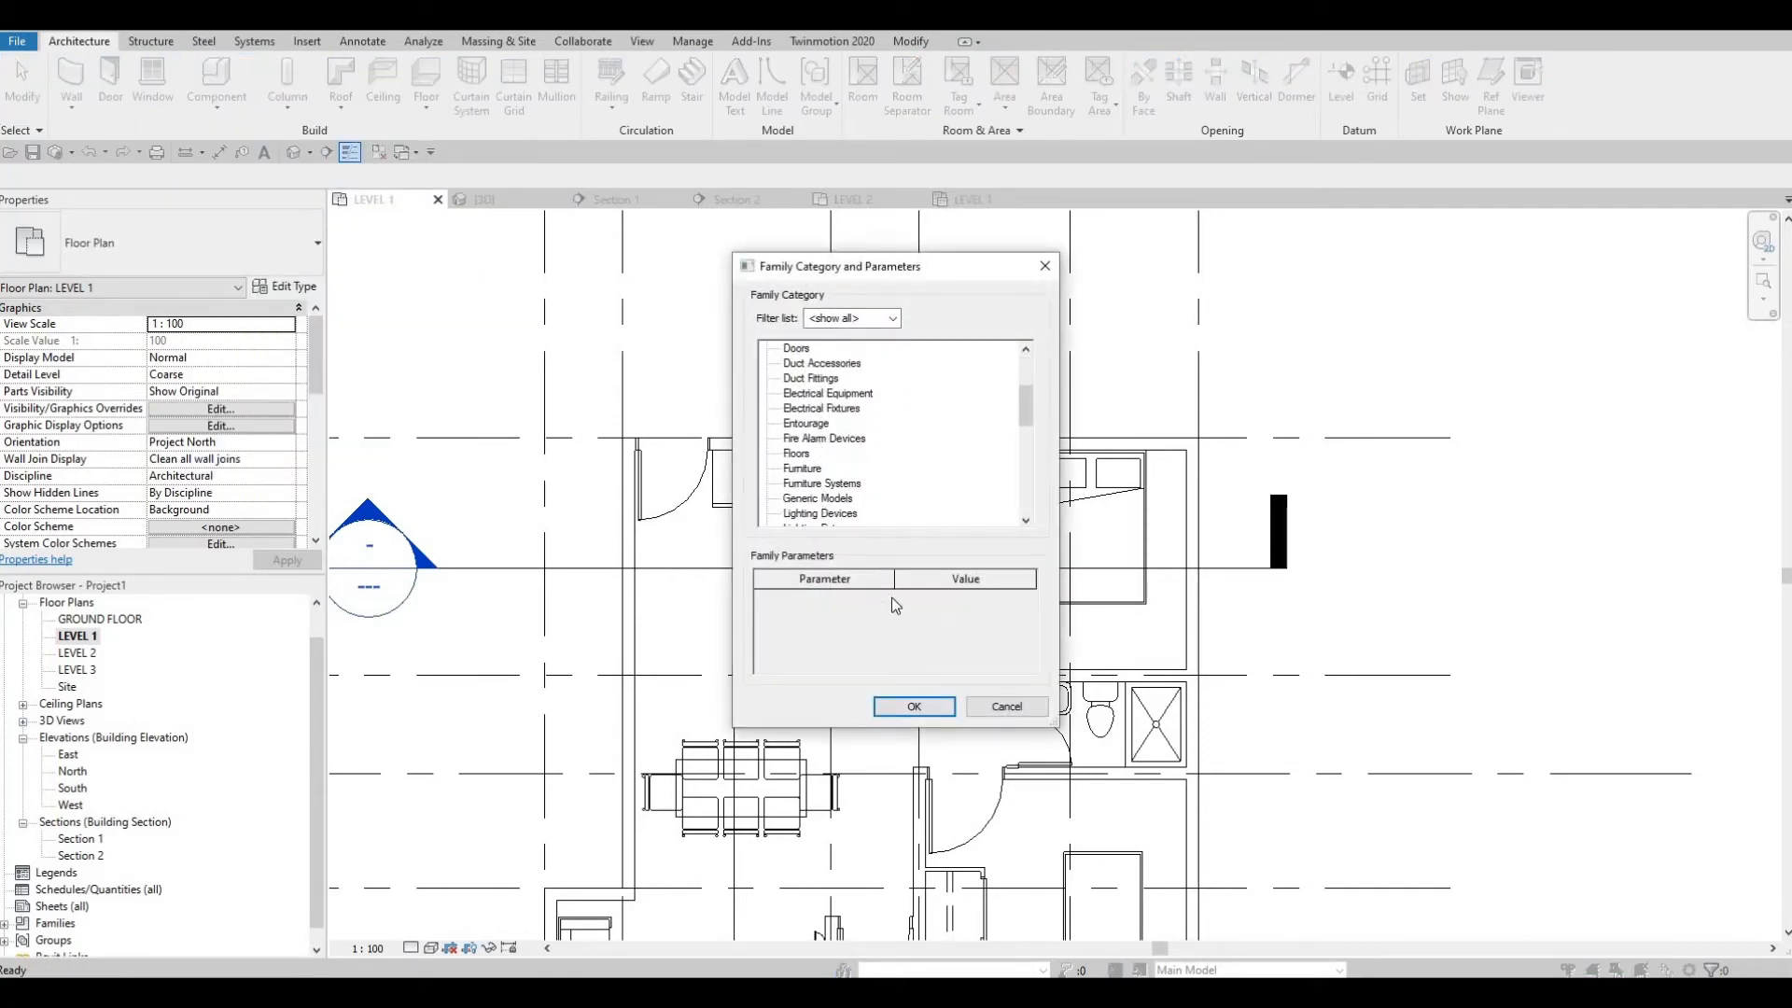
pyautogui.press('Return')
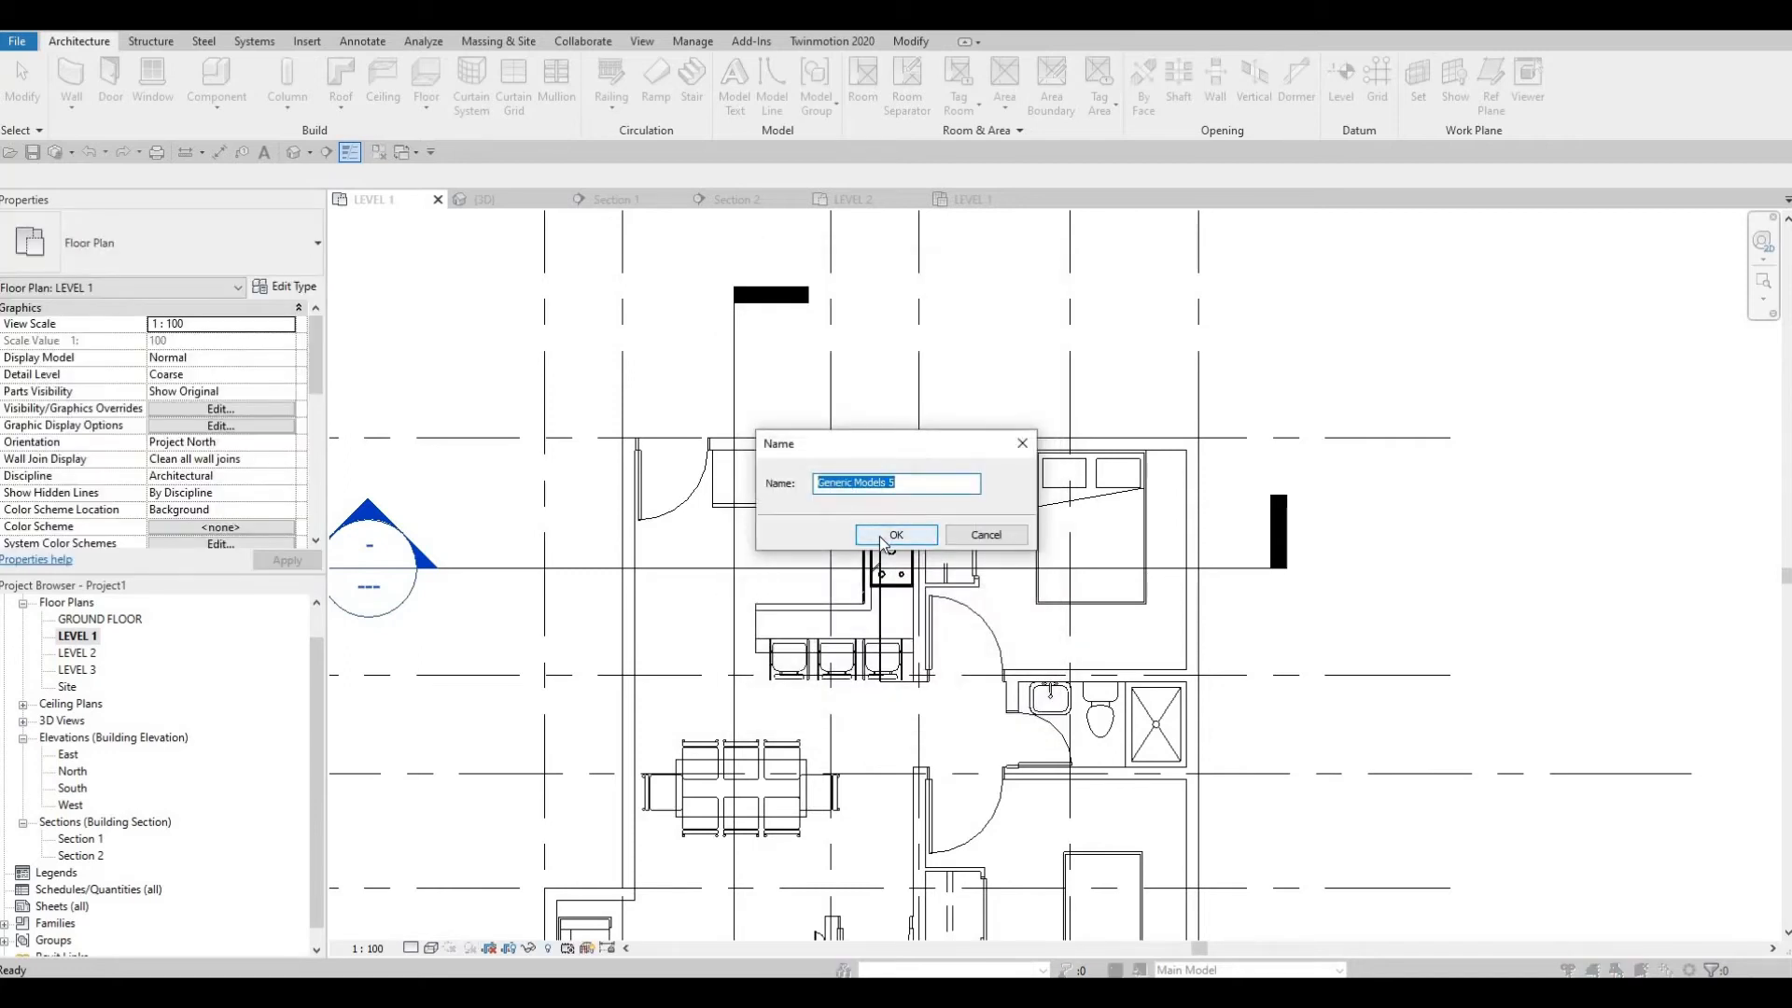
pyautogui.click(879, 536)
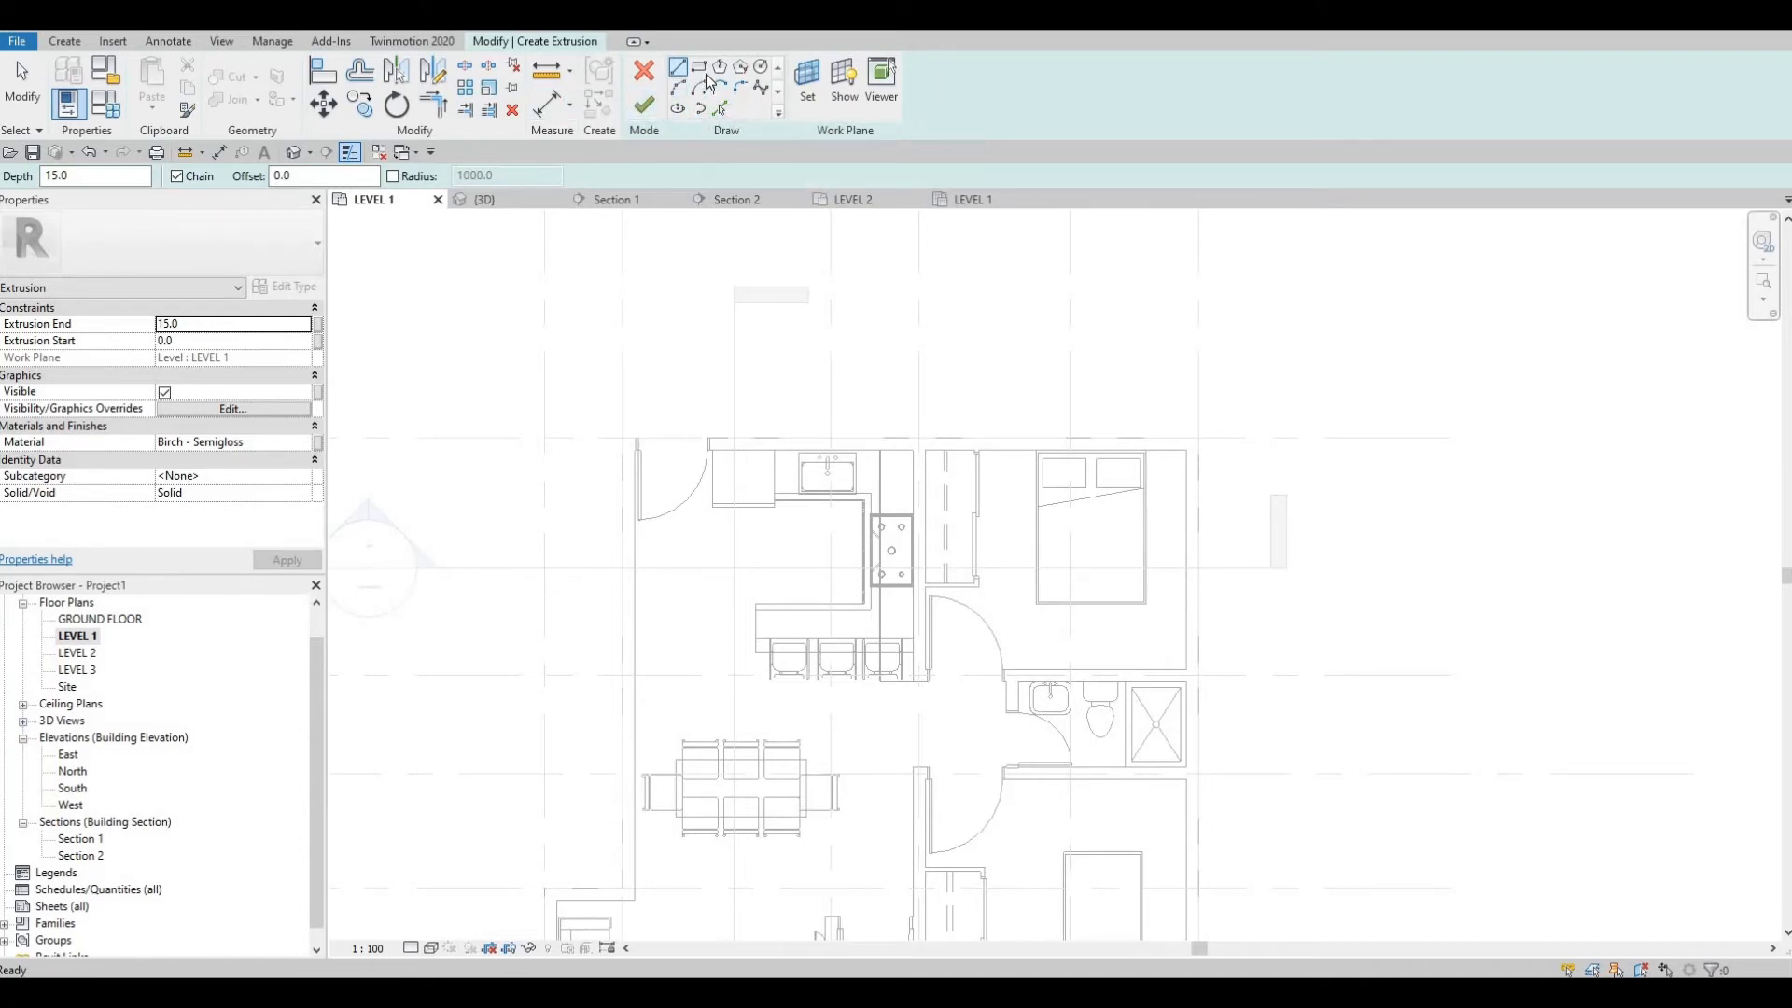
# Step: Sketch a rectangular extrusion outline about 460 mm deep along the exterior wall behind the refrigerator and sink, from the door opening to the interior wall
pyautogui.scroll(3, 747, 430)
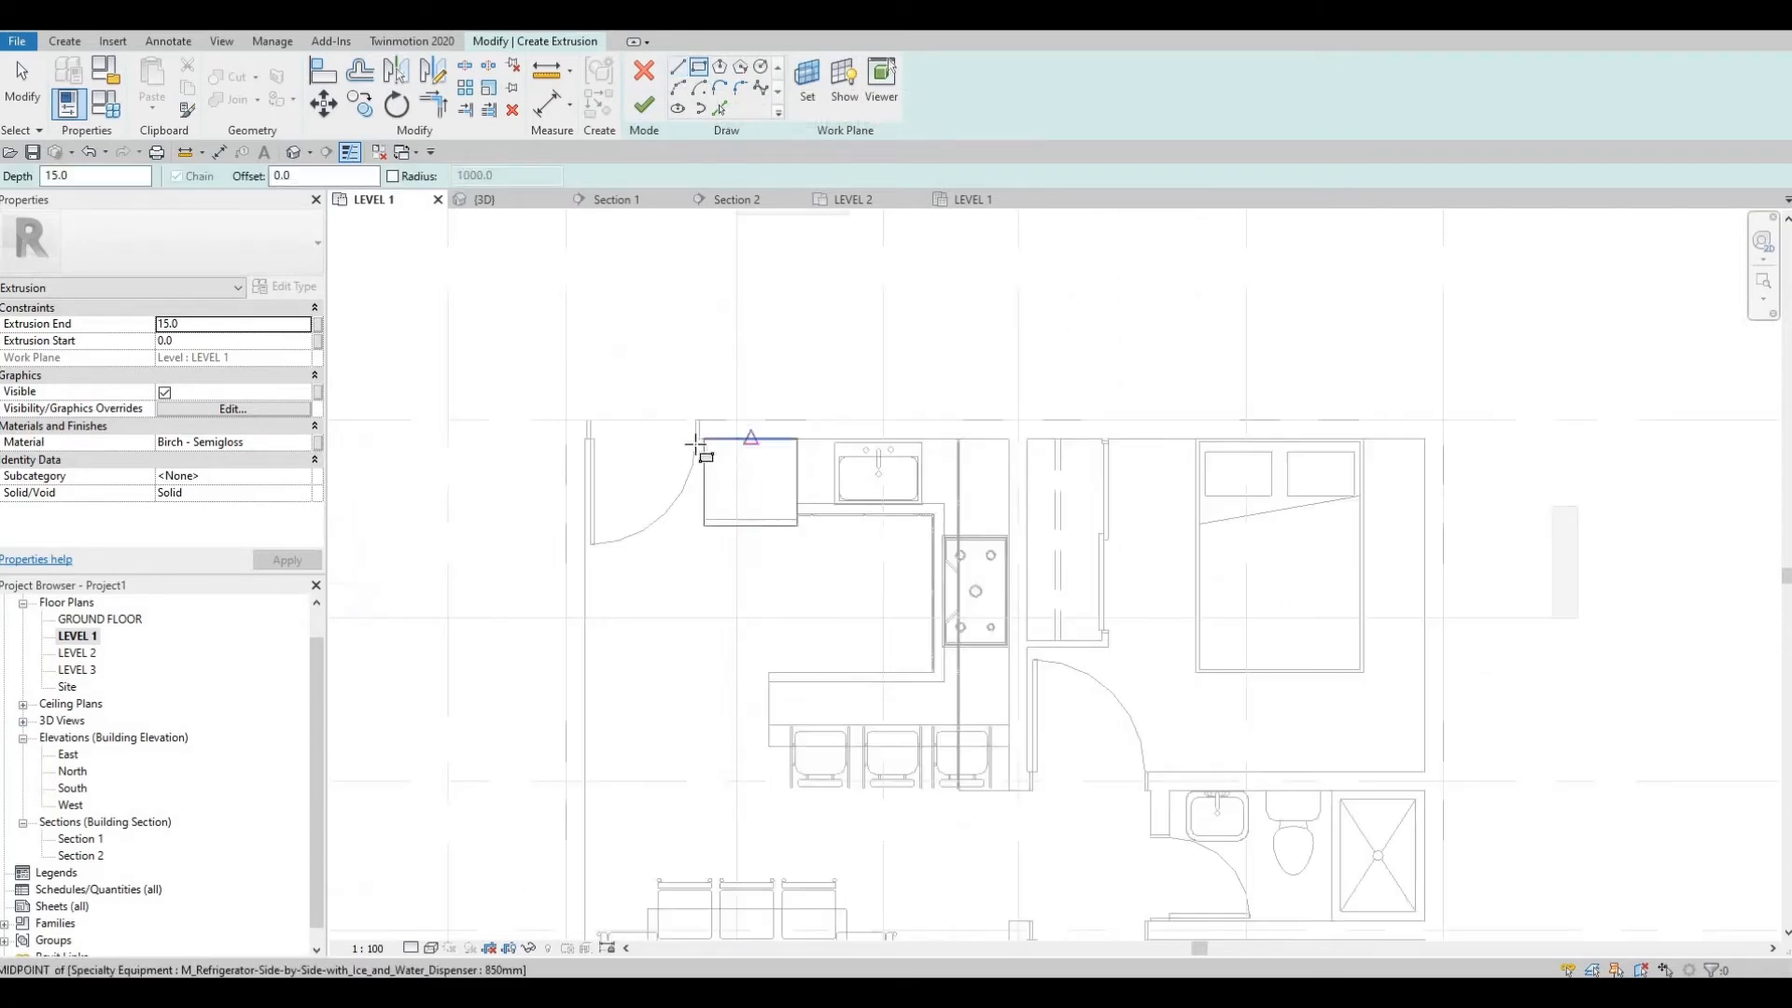
pyautogui.scroll(4, 687, 443)
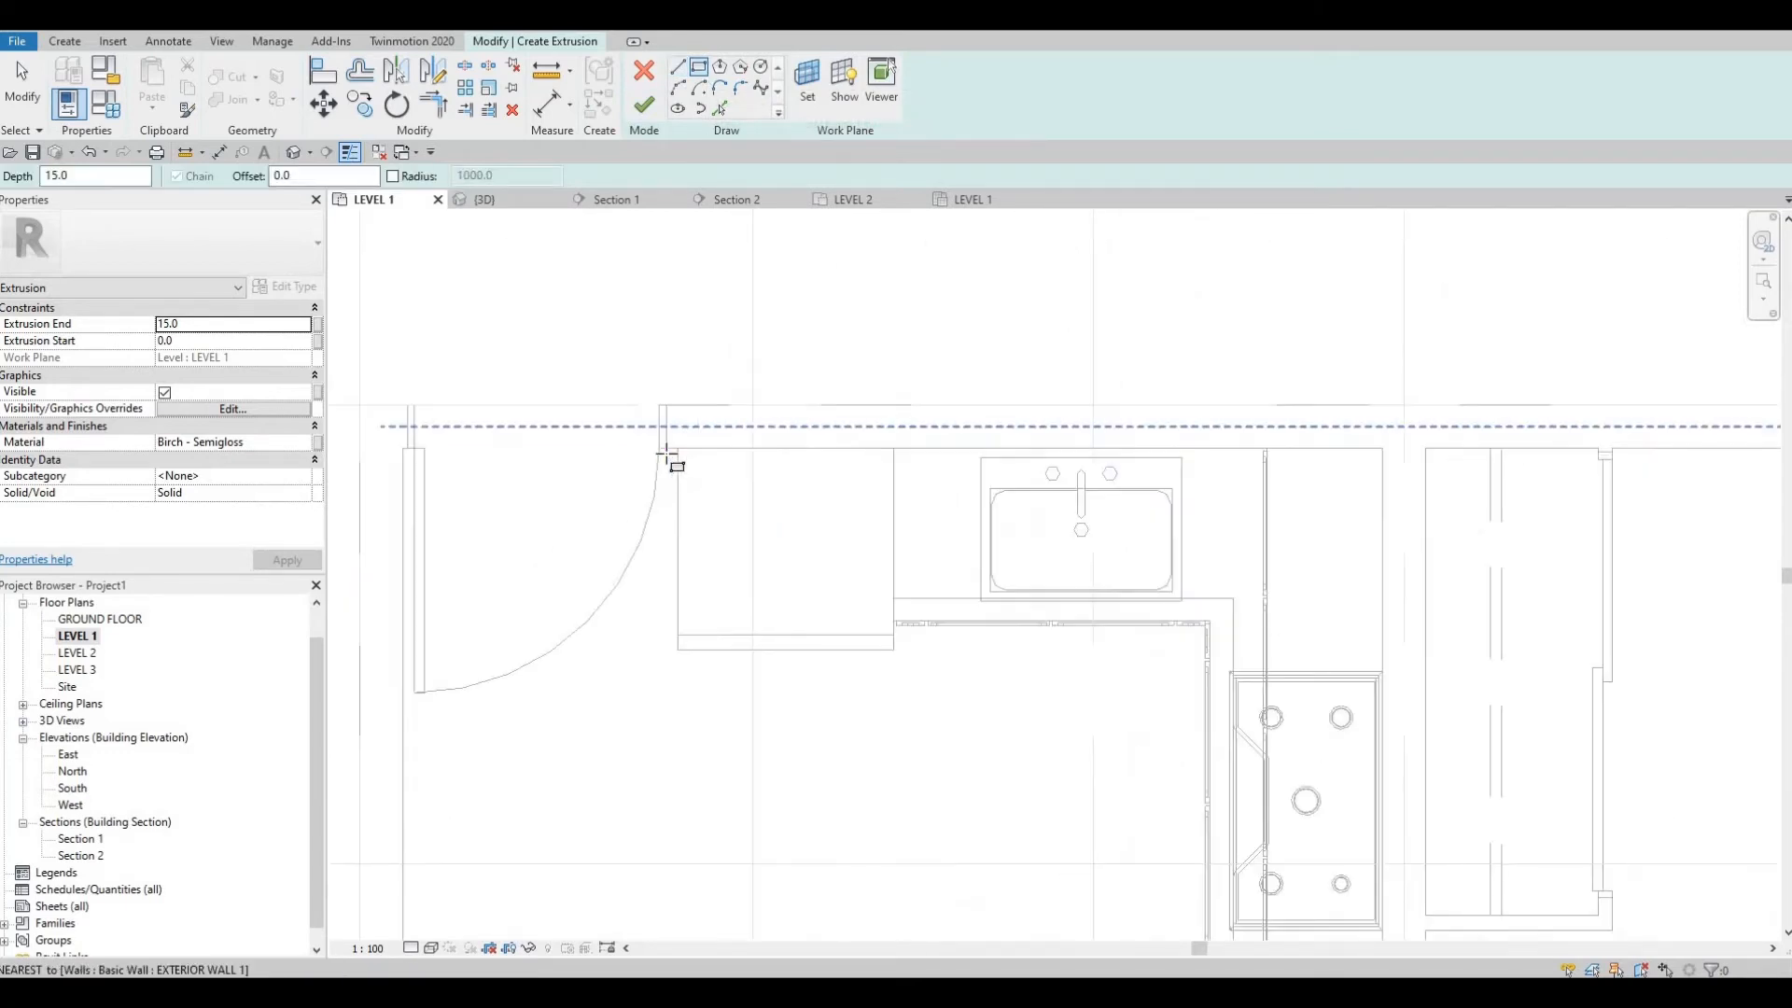
pyautogui.click(663, 452)
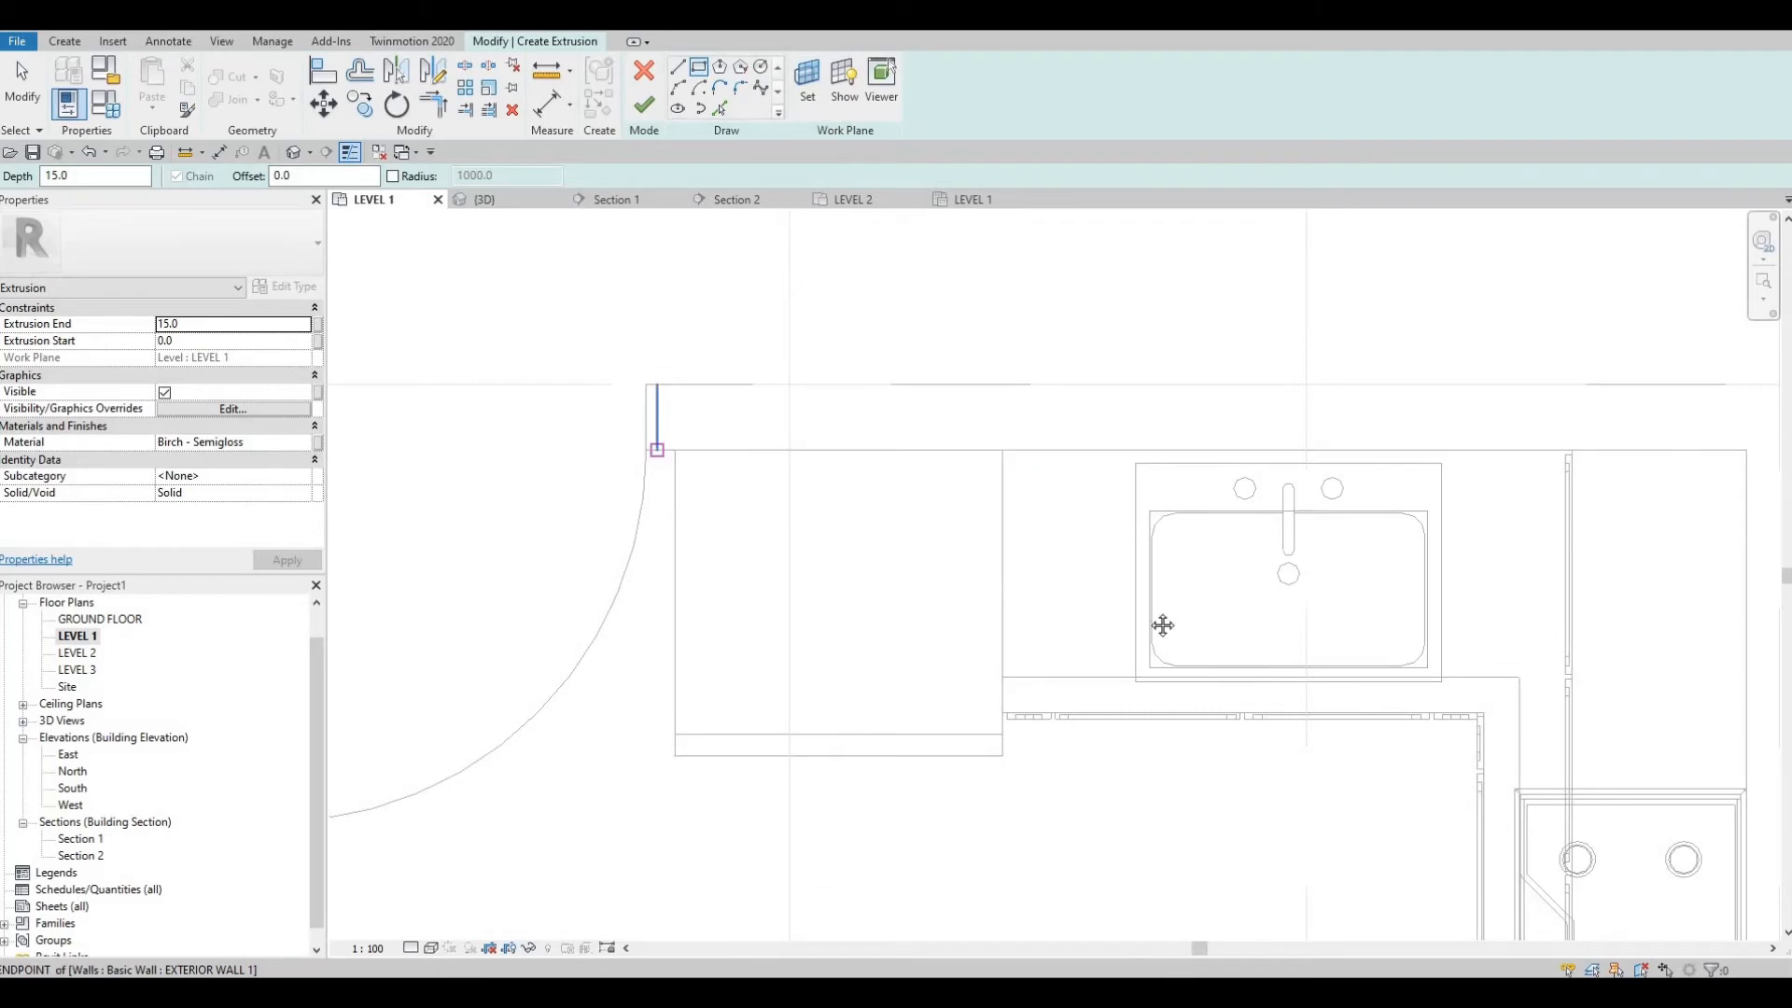
pyautogui.scroll(-3, 912, 400)
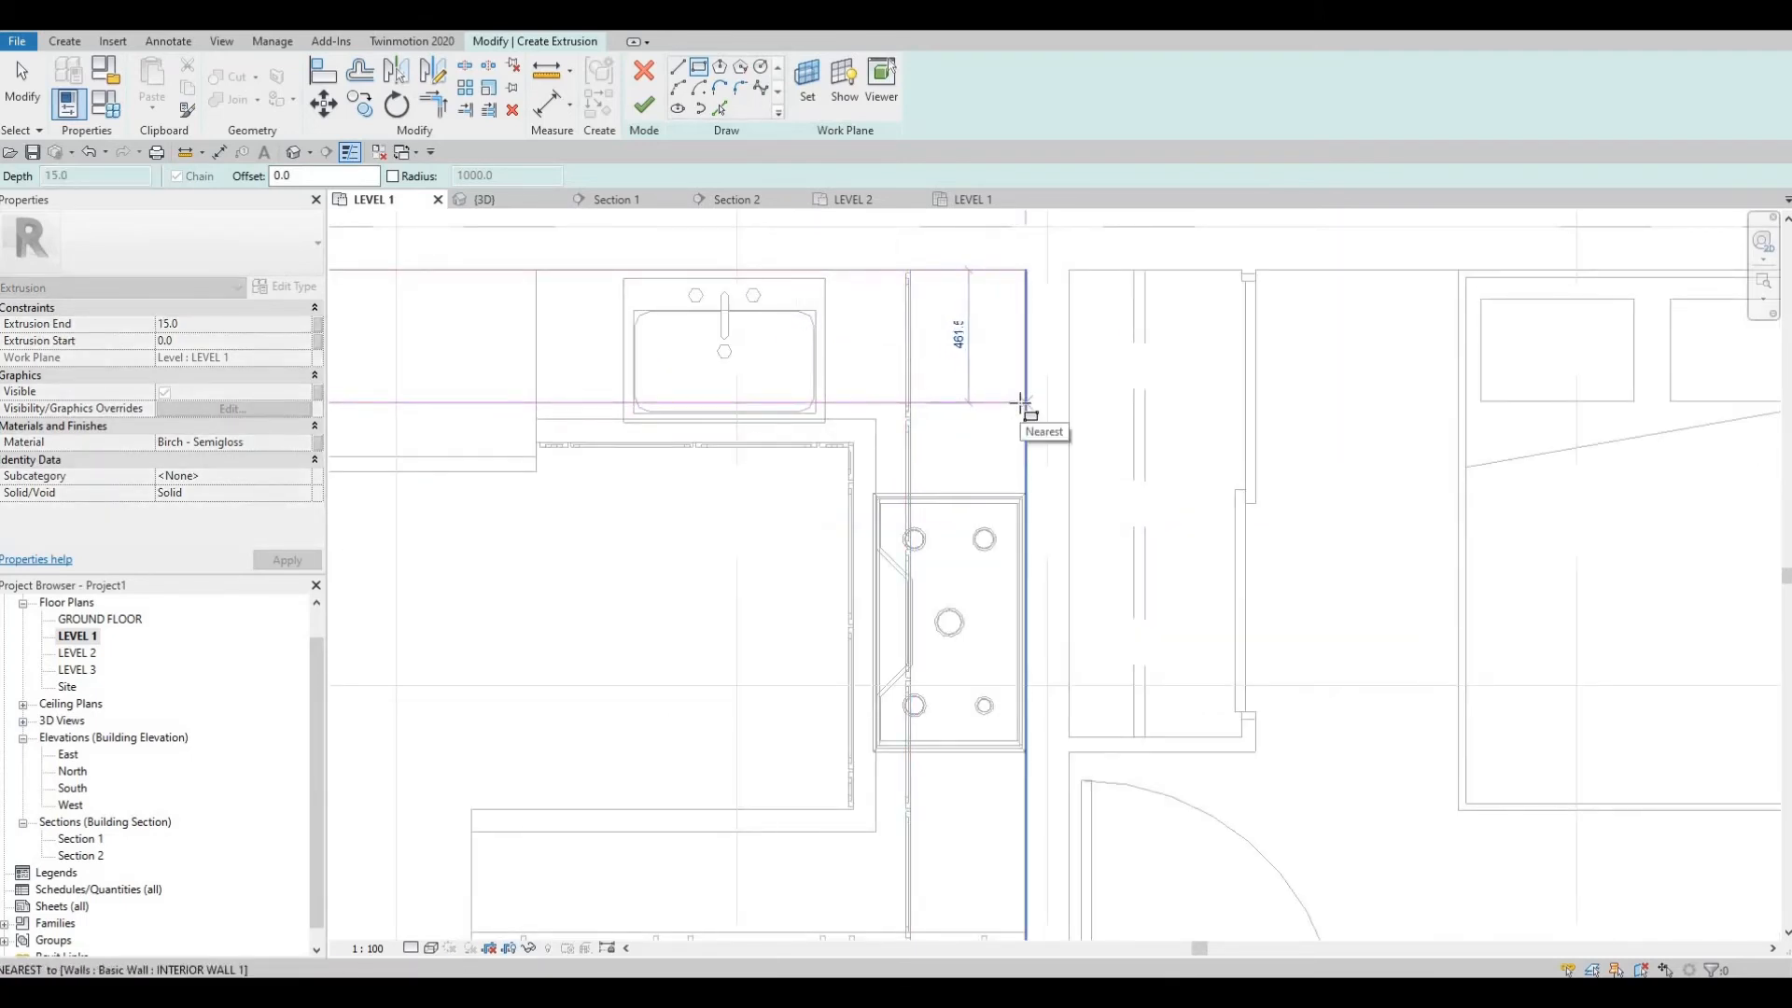
pyautogui.click(1017, 403)
pyautogui.press('Escape')
pyautogui.press('Escape')
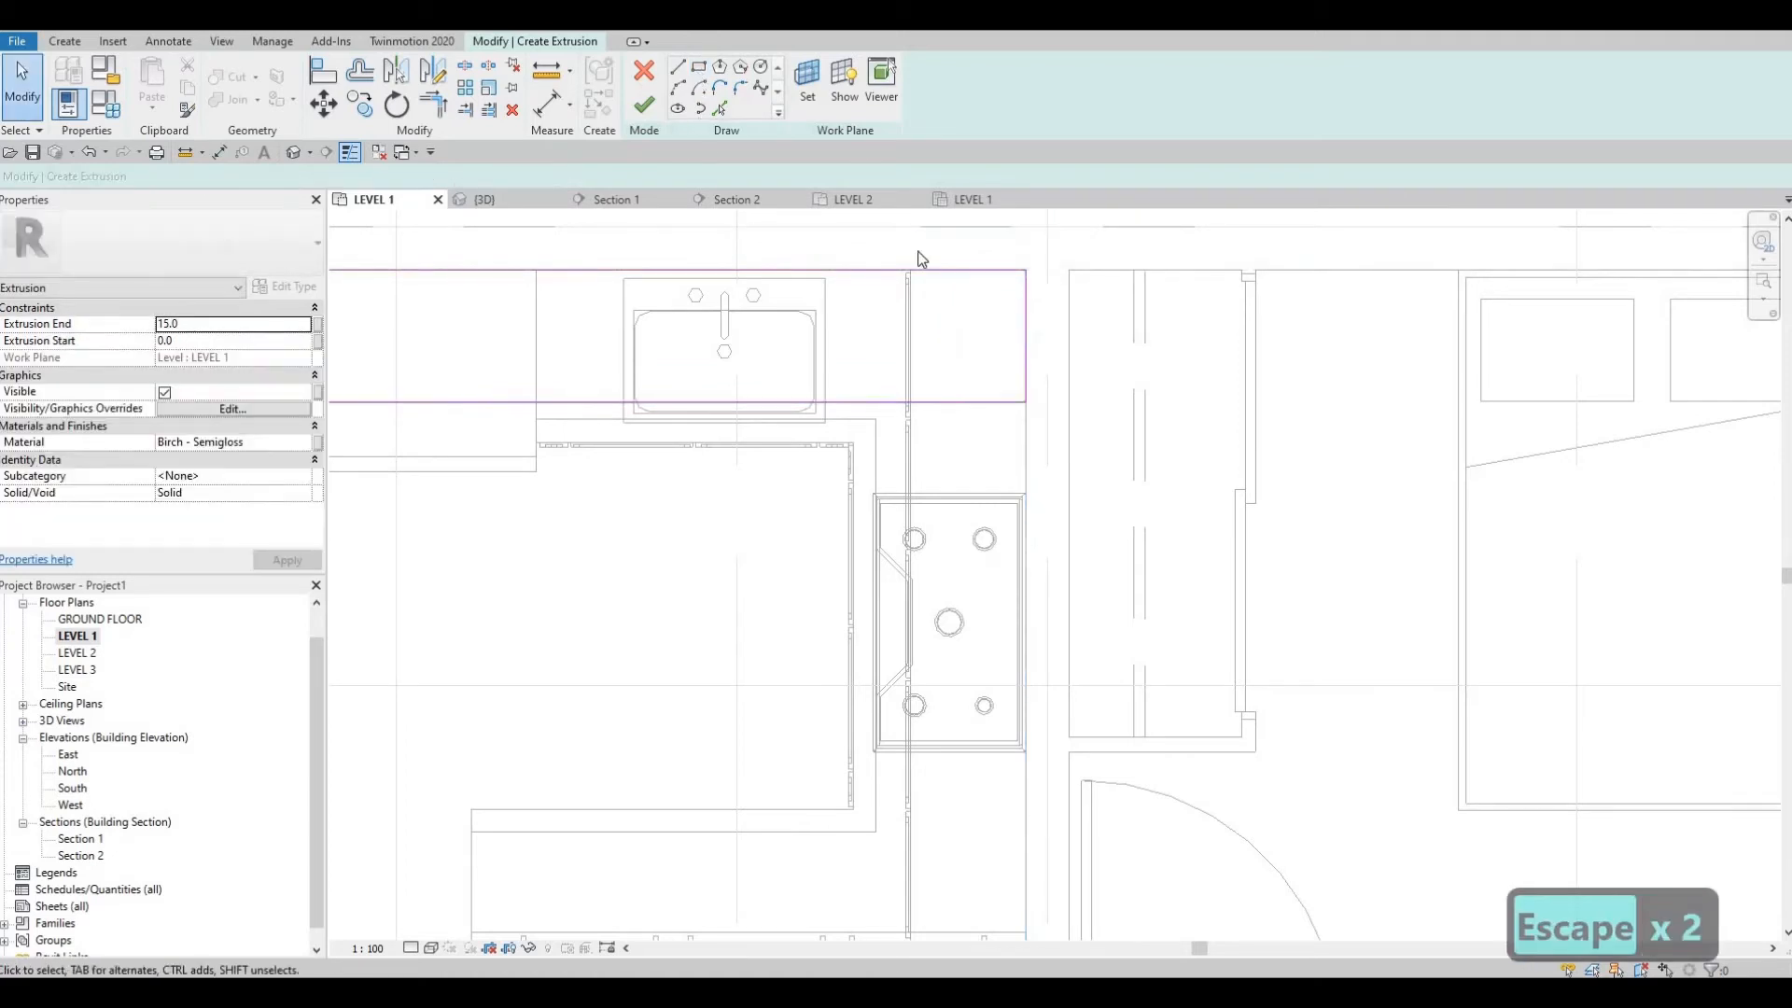
# Step: Sketch a second rectangle about 2360 mm long along the cooktop wall, from the first outline to the end of the existing upper cabinets
pyautogui.click(1021, 403)
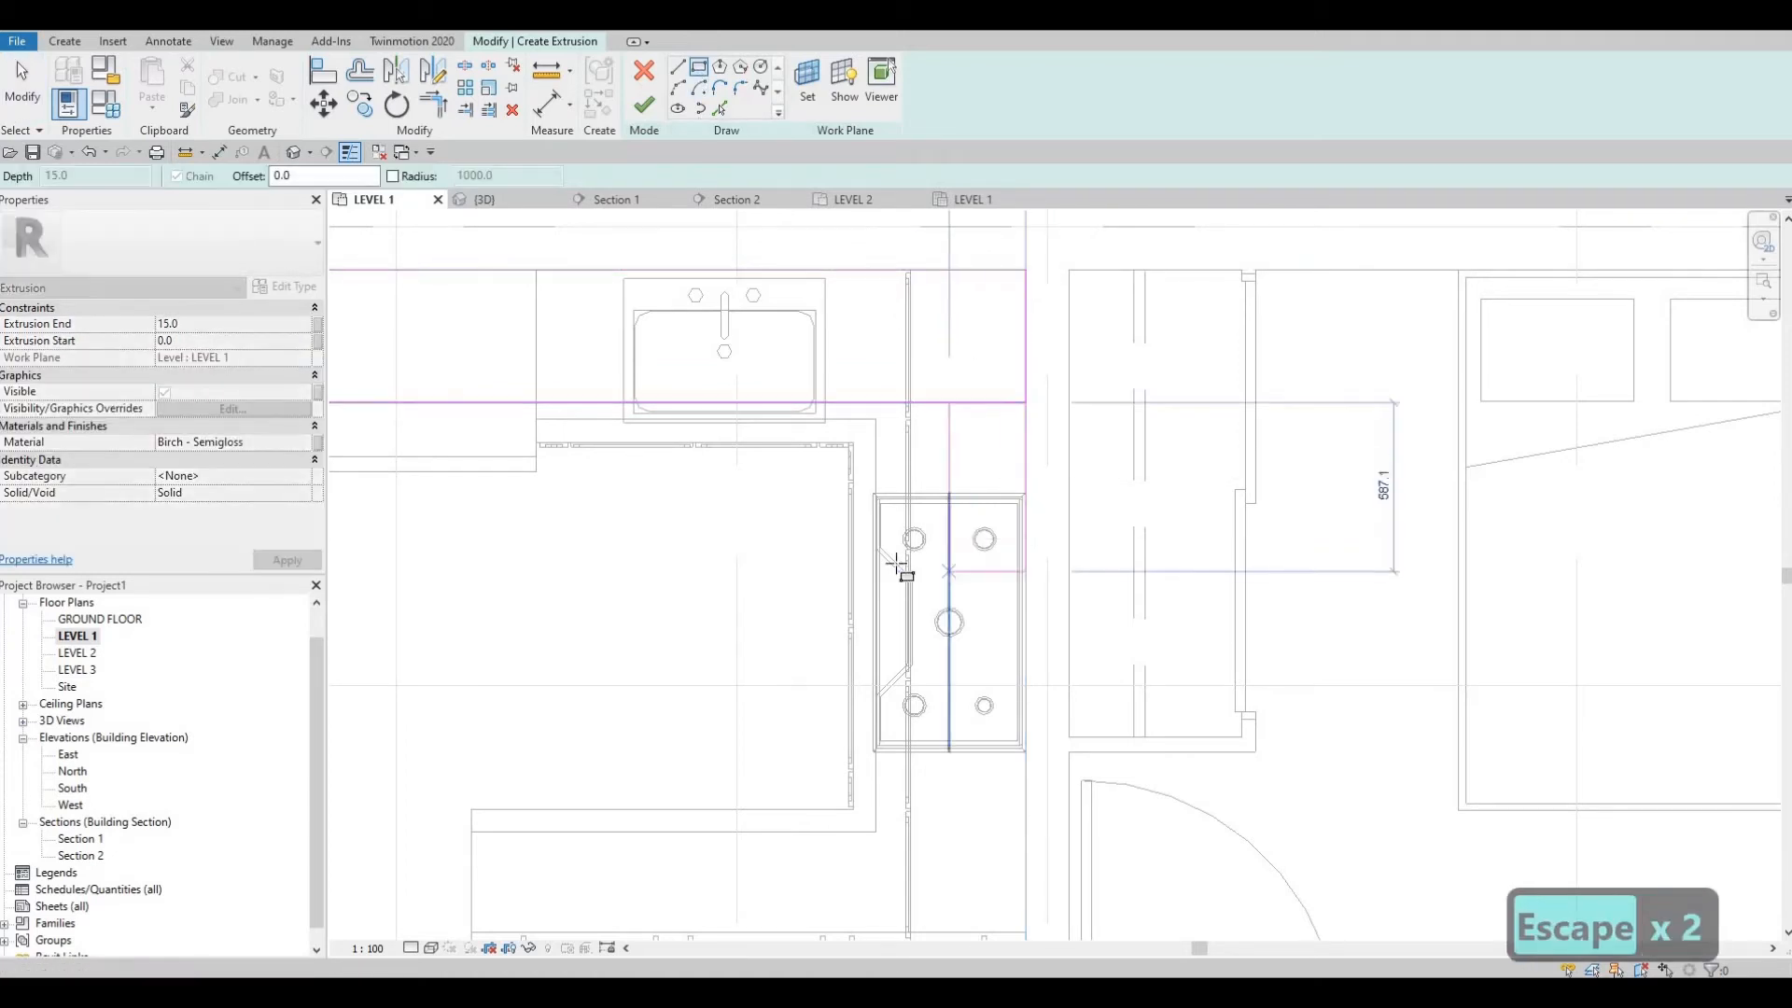
pyautogui.scroll(-2, 893, 808)
pyautogui.moveTo(893, 807); pyautogui.dragTo(862, 490, button='middle')
pyautogui.scroll(2, 924, 565)
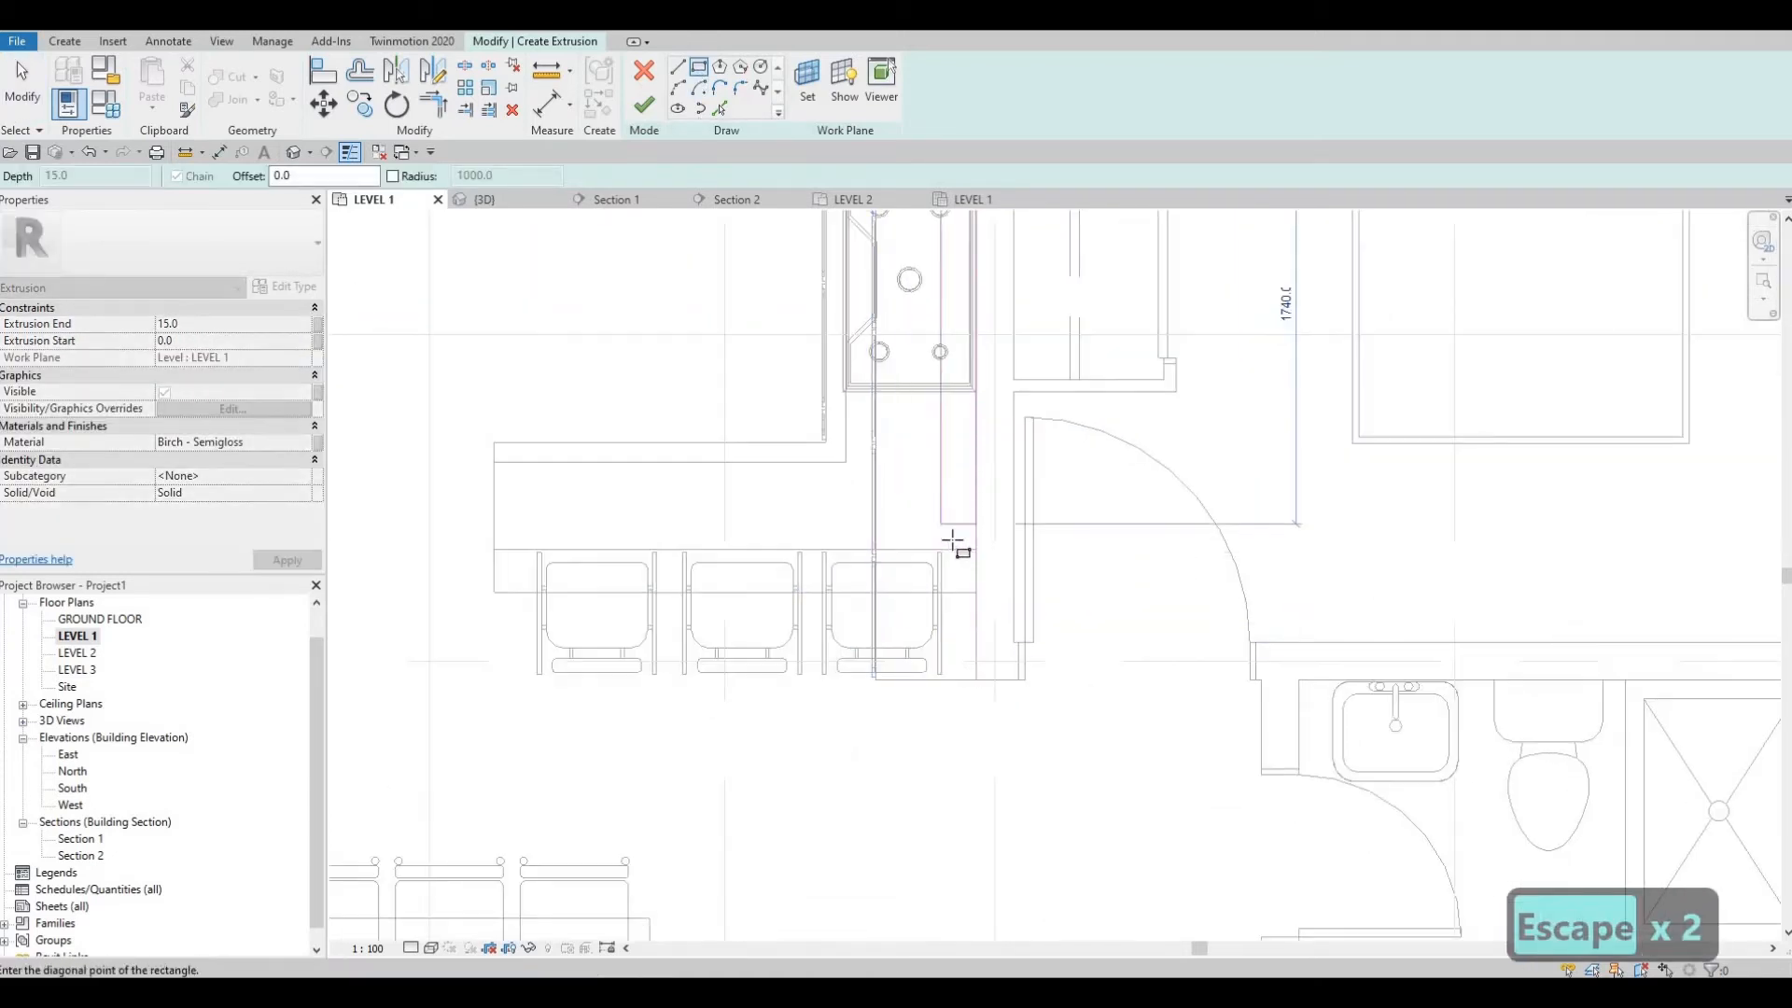
pyautogui.scroll(2, 960, 548)
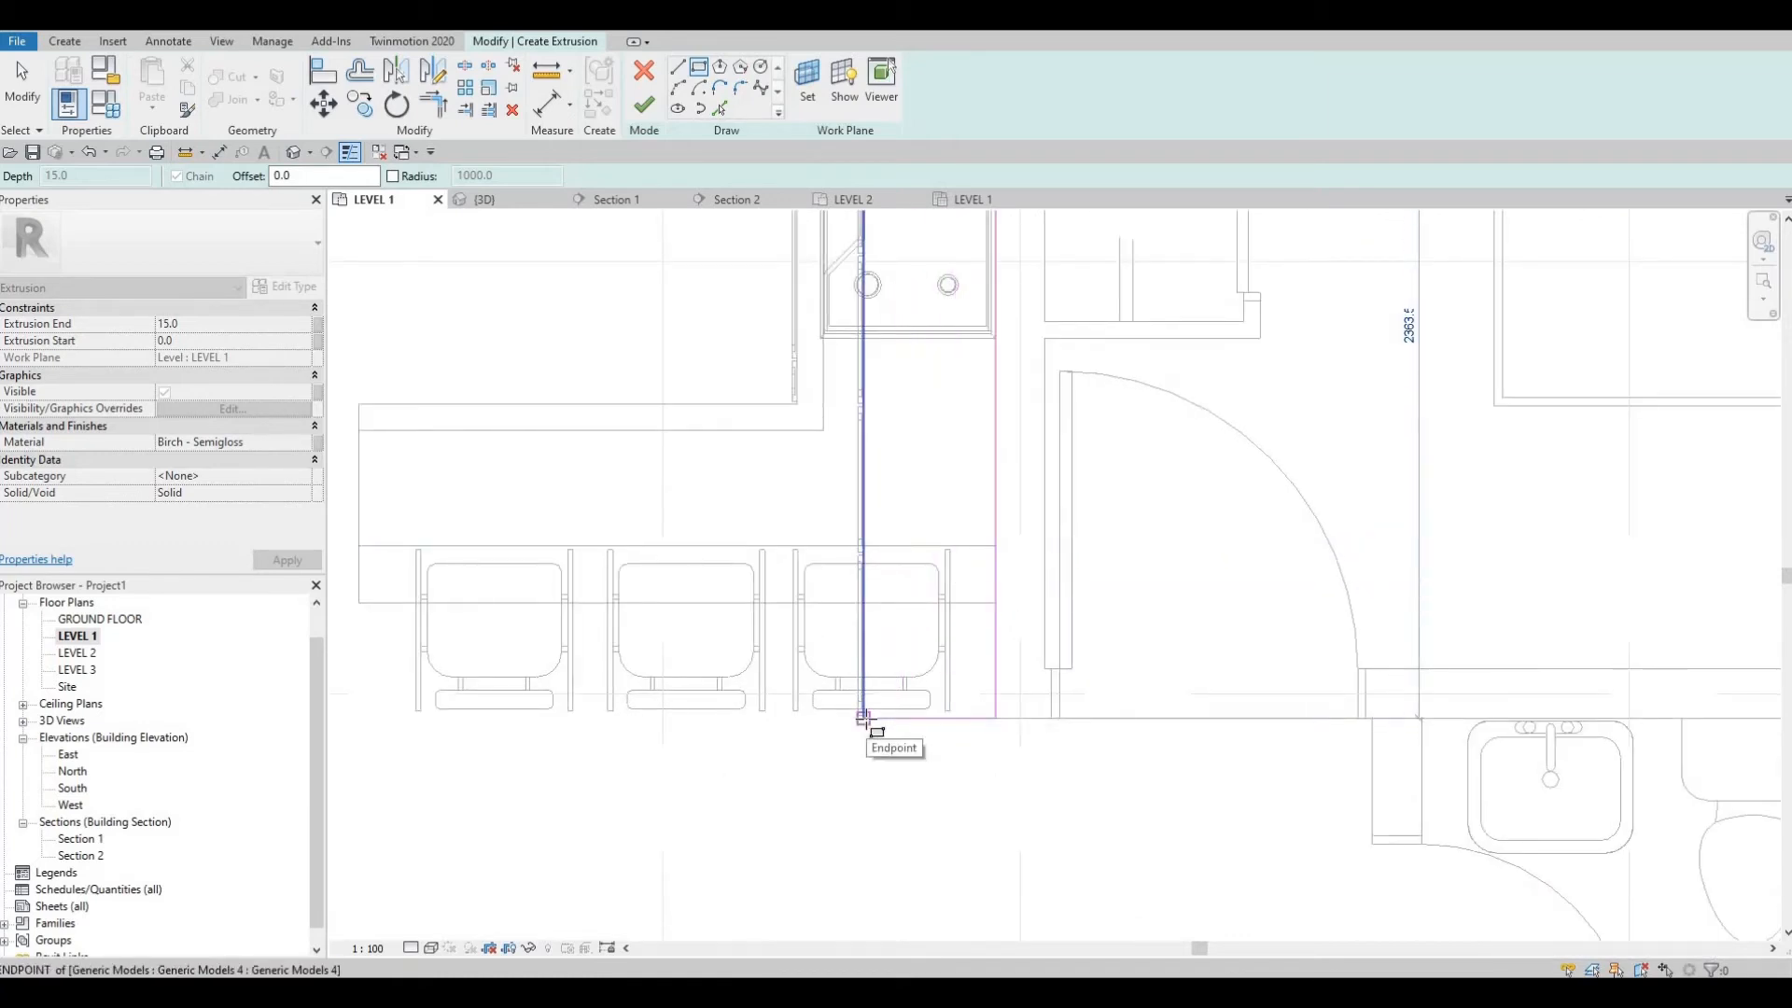
pyautogui.click(884, 604)
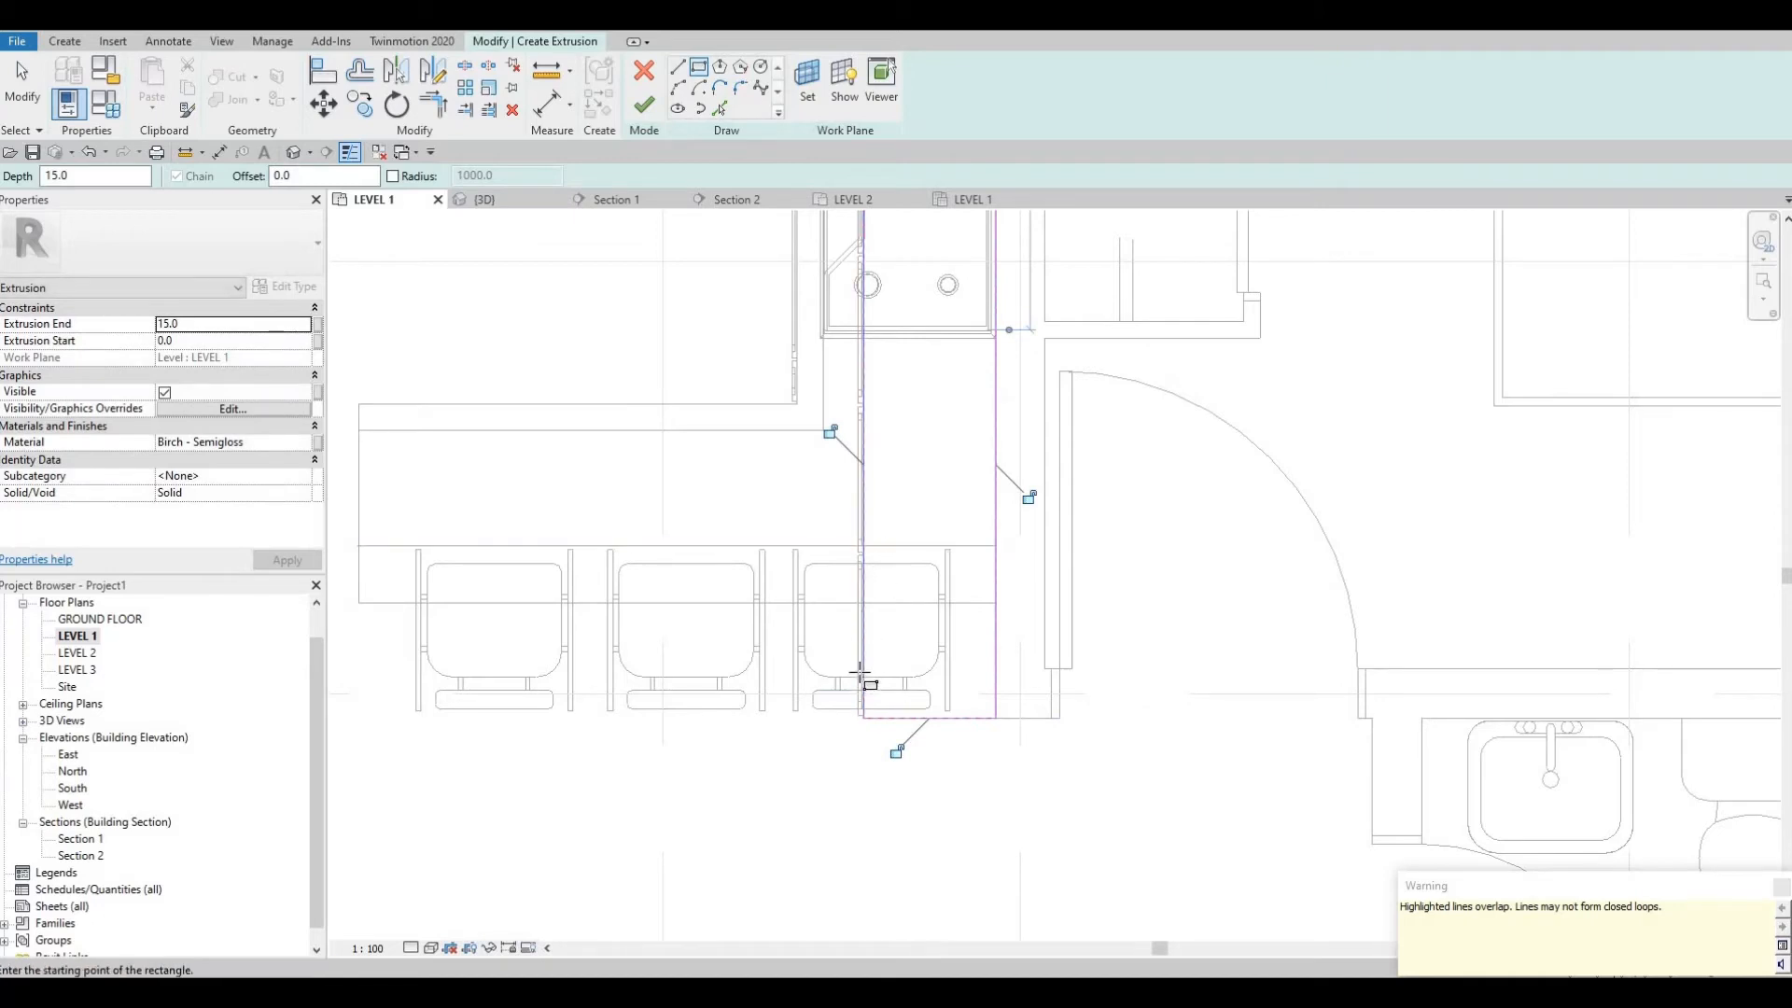
pyautogui.scroll(2, 868, 611)
pyautogui.press('Escape')
pyautogui.press('Escape')
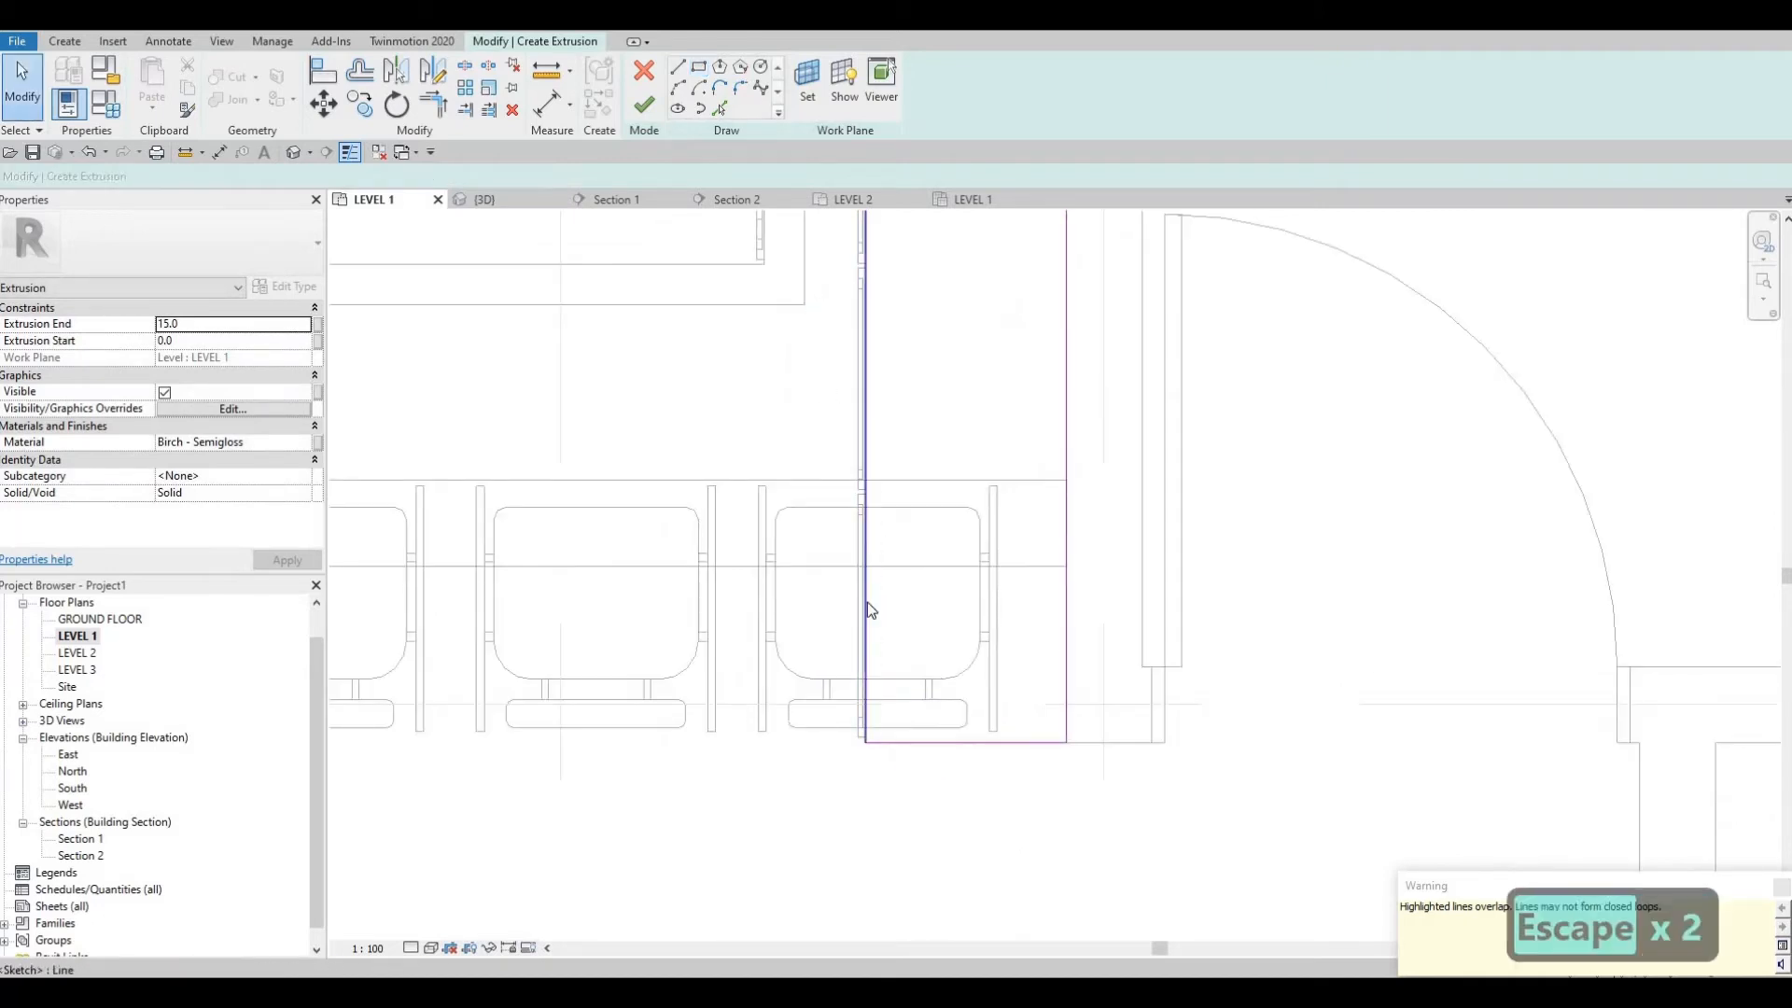
# Step: Nudge the second rectangle's room-side edge outward so it projects past the existing upper cabinet doors
pyautogui.click(866, 602)
pyautogui.press('Left')
pyautogui.press('Left')
pyautogui.press('Left')
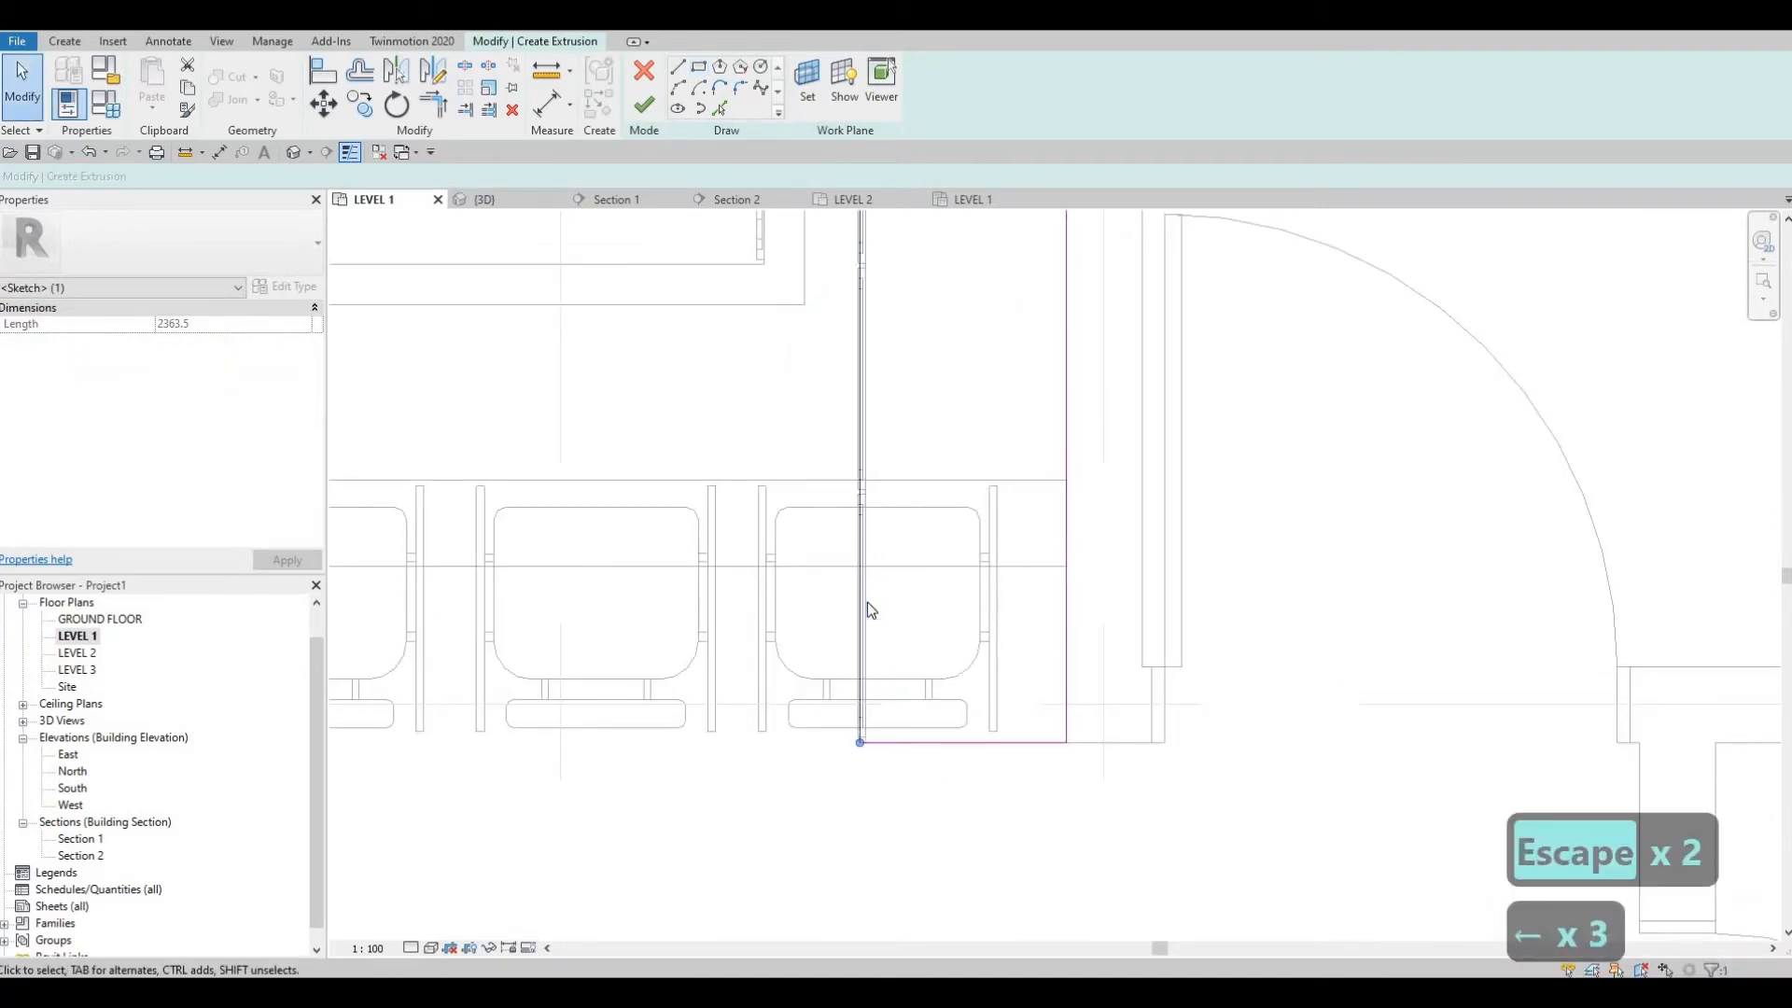
pyautogui.press('Left')
pyautogui.press('Left')
pyautogui.press('Left')
pyautogui.press('Left')
pyautogui.press('Left')
pyautogui.press('Left')
pyautogui.press('Left')
pyautogui.press('Left')
pyautogui.press('Left')
pyautogui.press('Left')
pyautogui.press('Left')
pyautogui.press('Left')
pyautogui.press('Left')
pyautogui.press('Left')
pyautogui.press('Left')
pyautogui.press('Left')
pyautogui.press('Left')
pyautogui.press('Left')
pyautogui.press('Left')
pyautogui.press('Right')
pyautogui.press('Right')
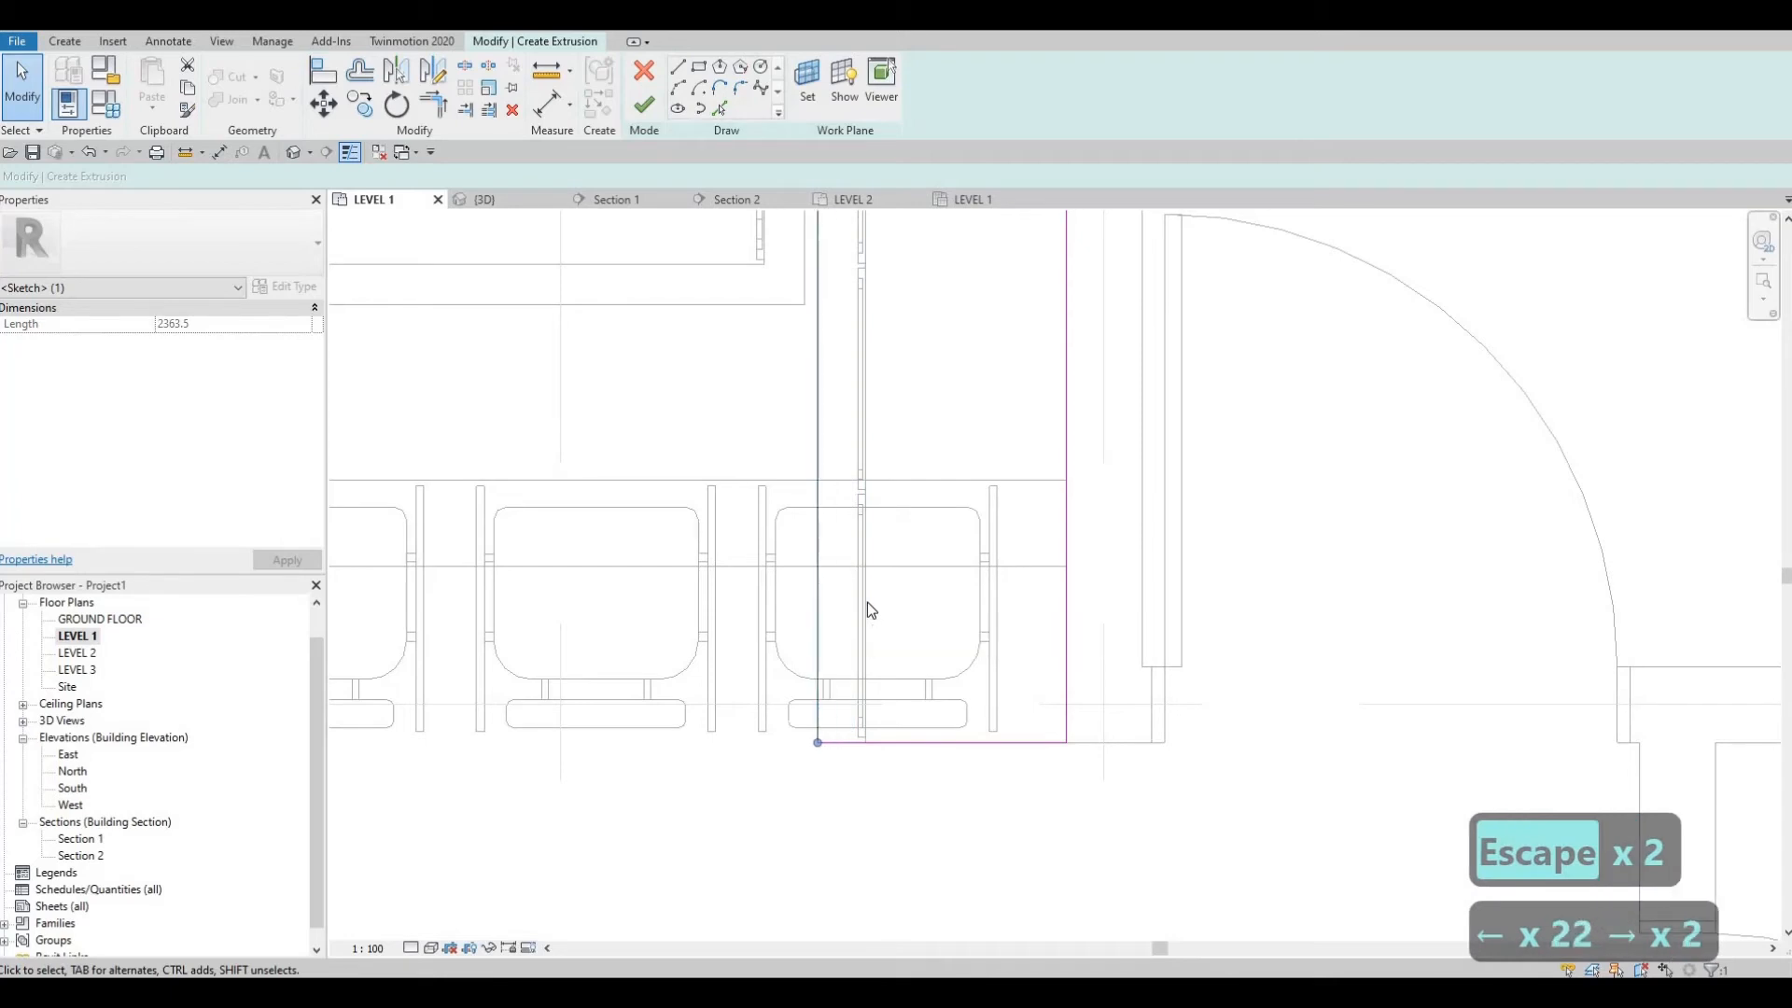
pyautogui.press('Right')
pyautogui.press('Escape')
pyautogui.scroll(-4, 920, 644)
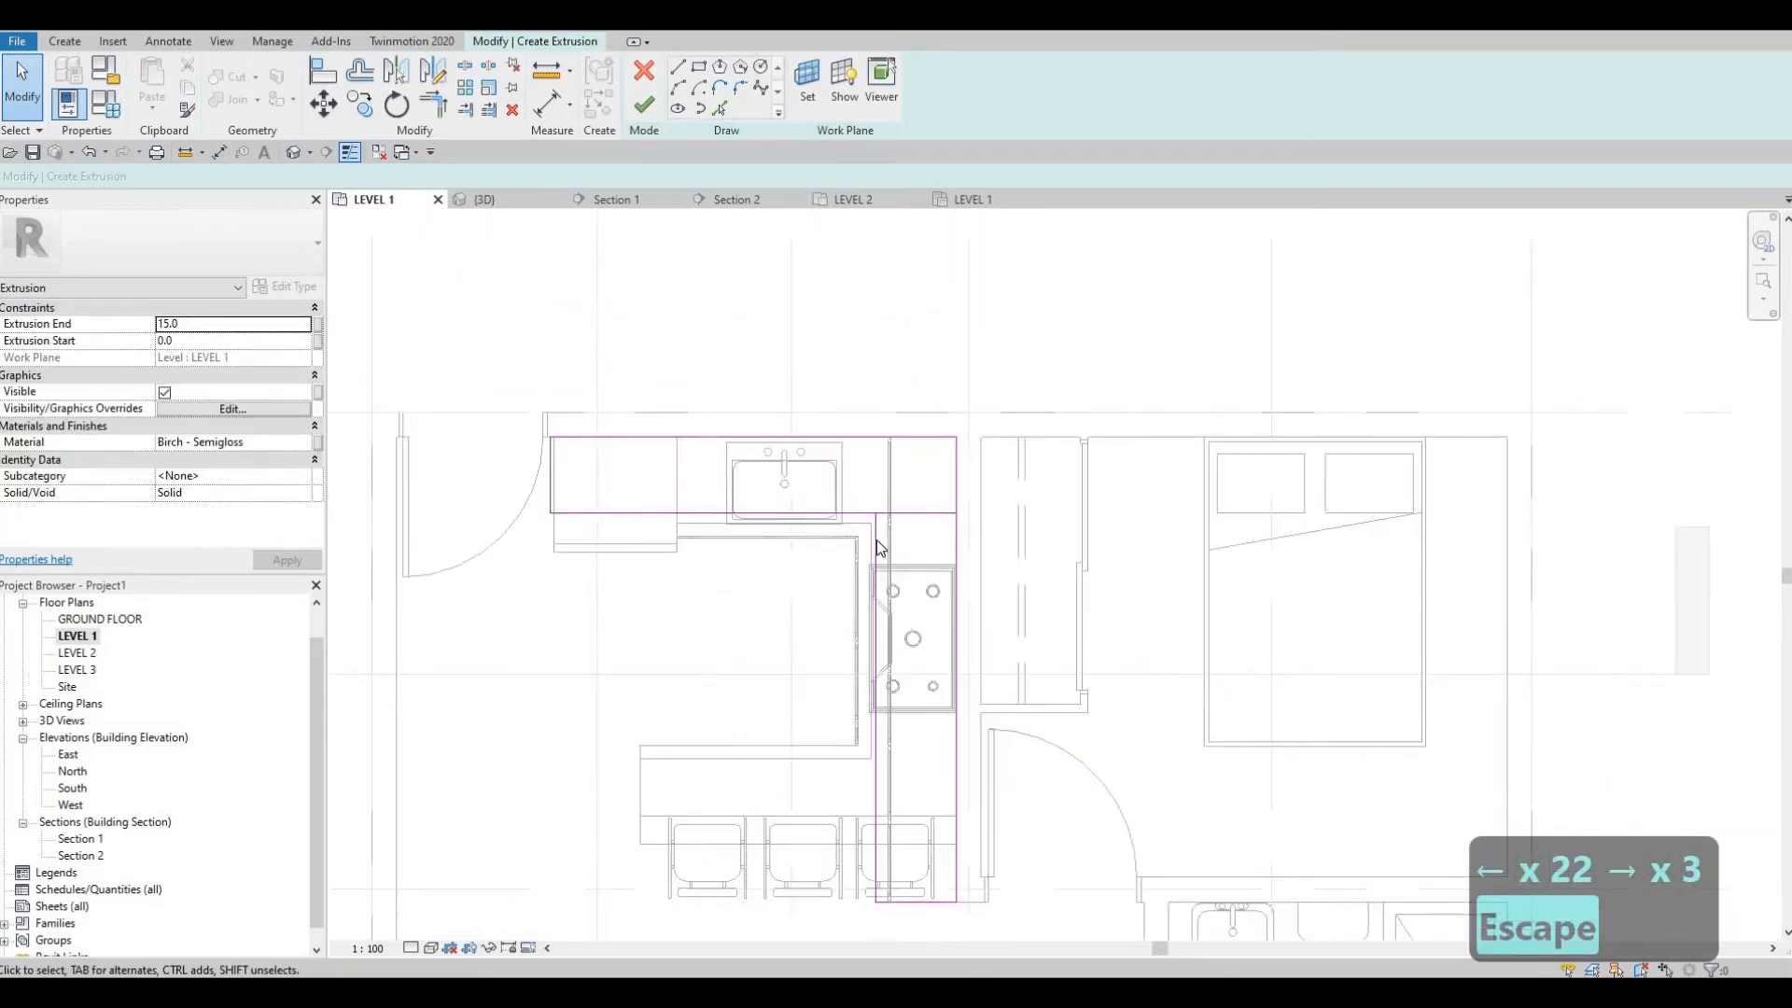
# Step: Trim the two rectangles' front edges into an inner corner and delete the overlapping segments between them
pyautogui.scroll(2, 877, 548)
pyautogui.press('Escape')
pyautogui.press('Escape')
pyautogui.press('t')
pyautogui.press('r')
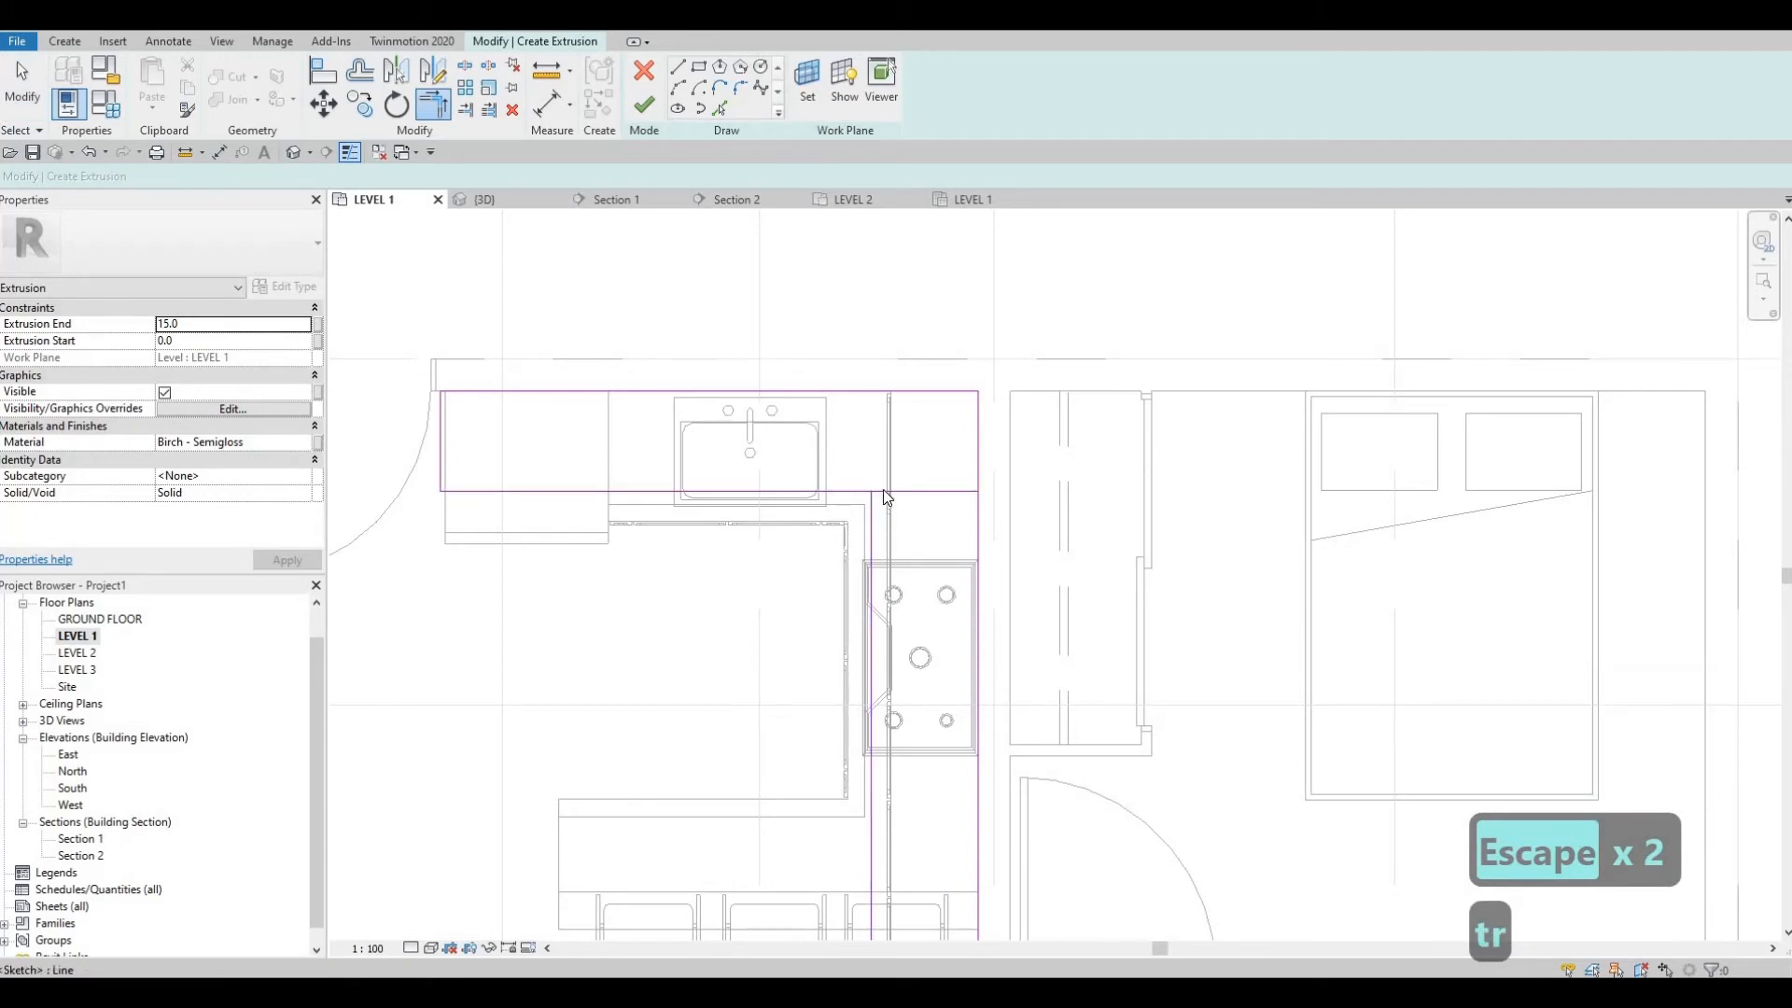
pyautogui.press('Escape')
pyautogui.press('Escape')
pyautogui.click(883, 489)
pyautogui.press('Delete')
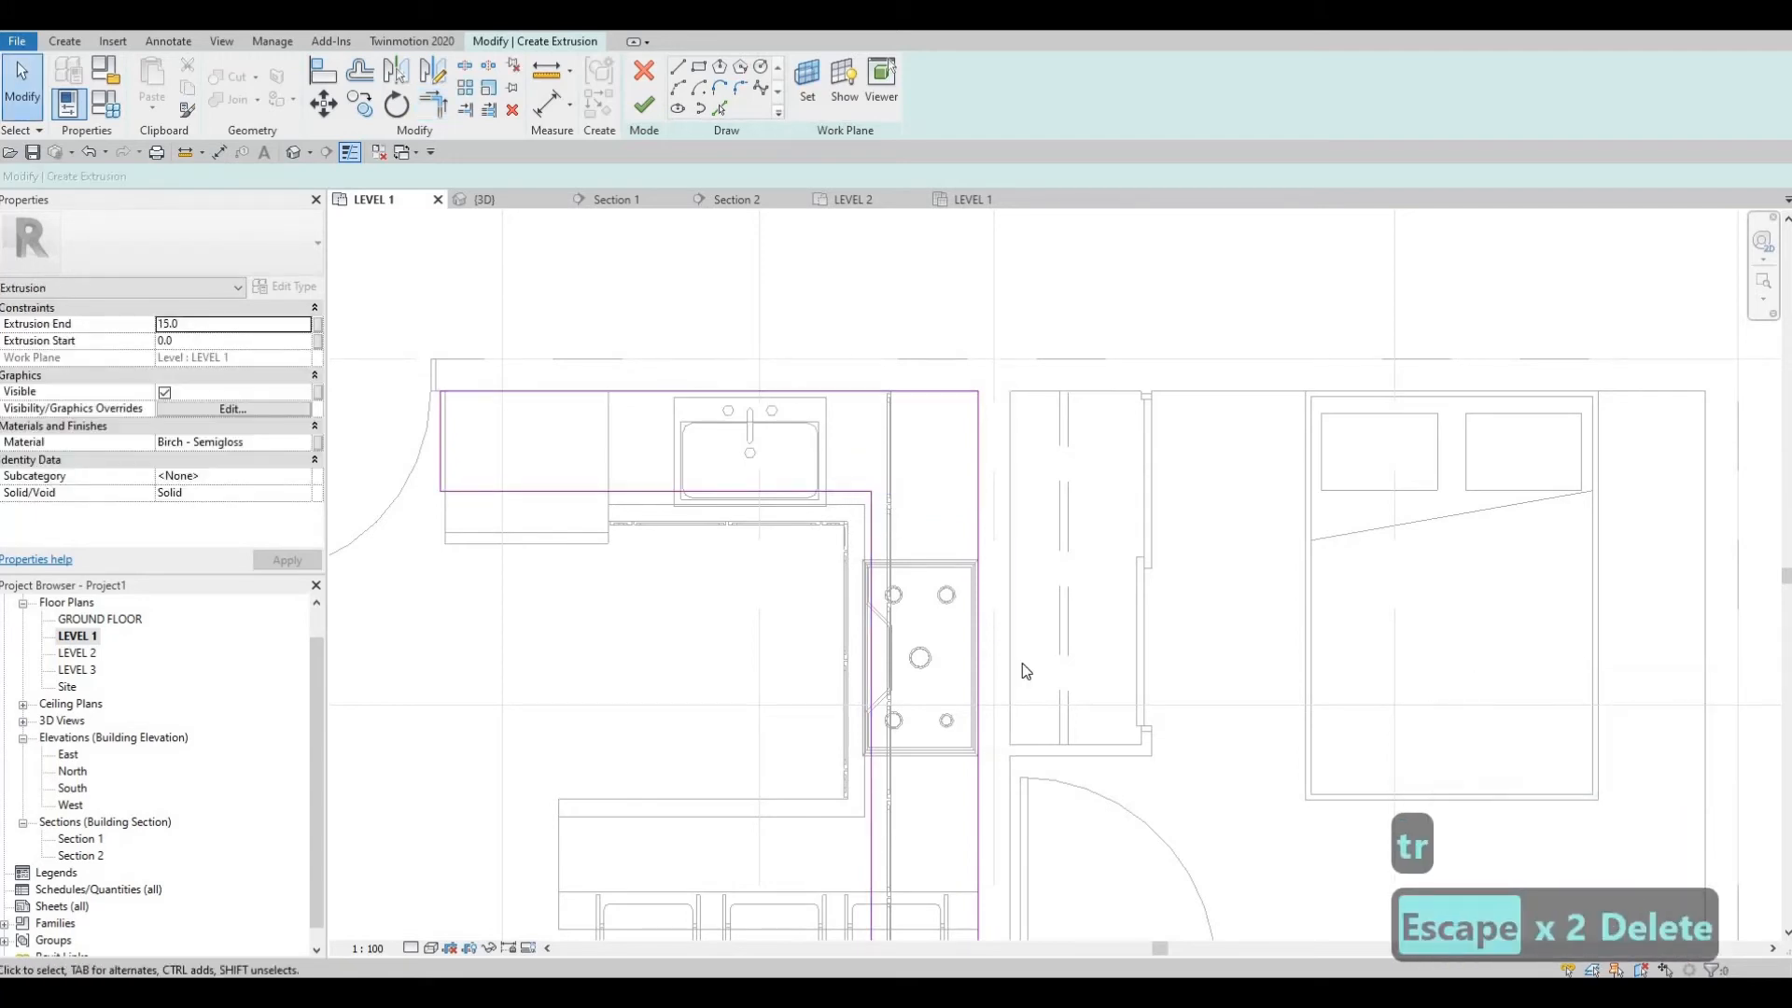
pyautogui.press('Delete')
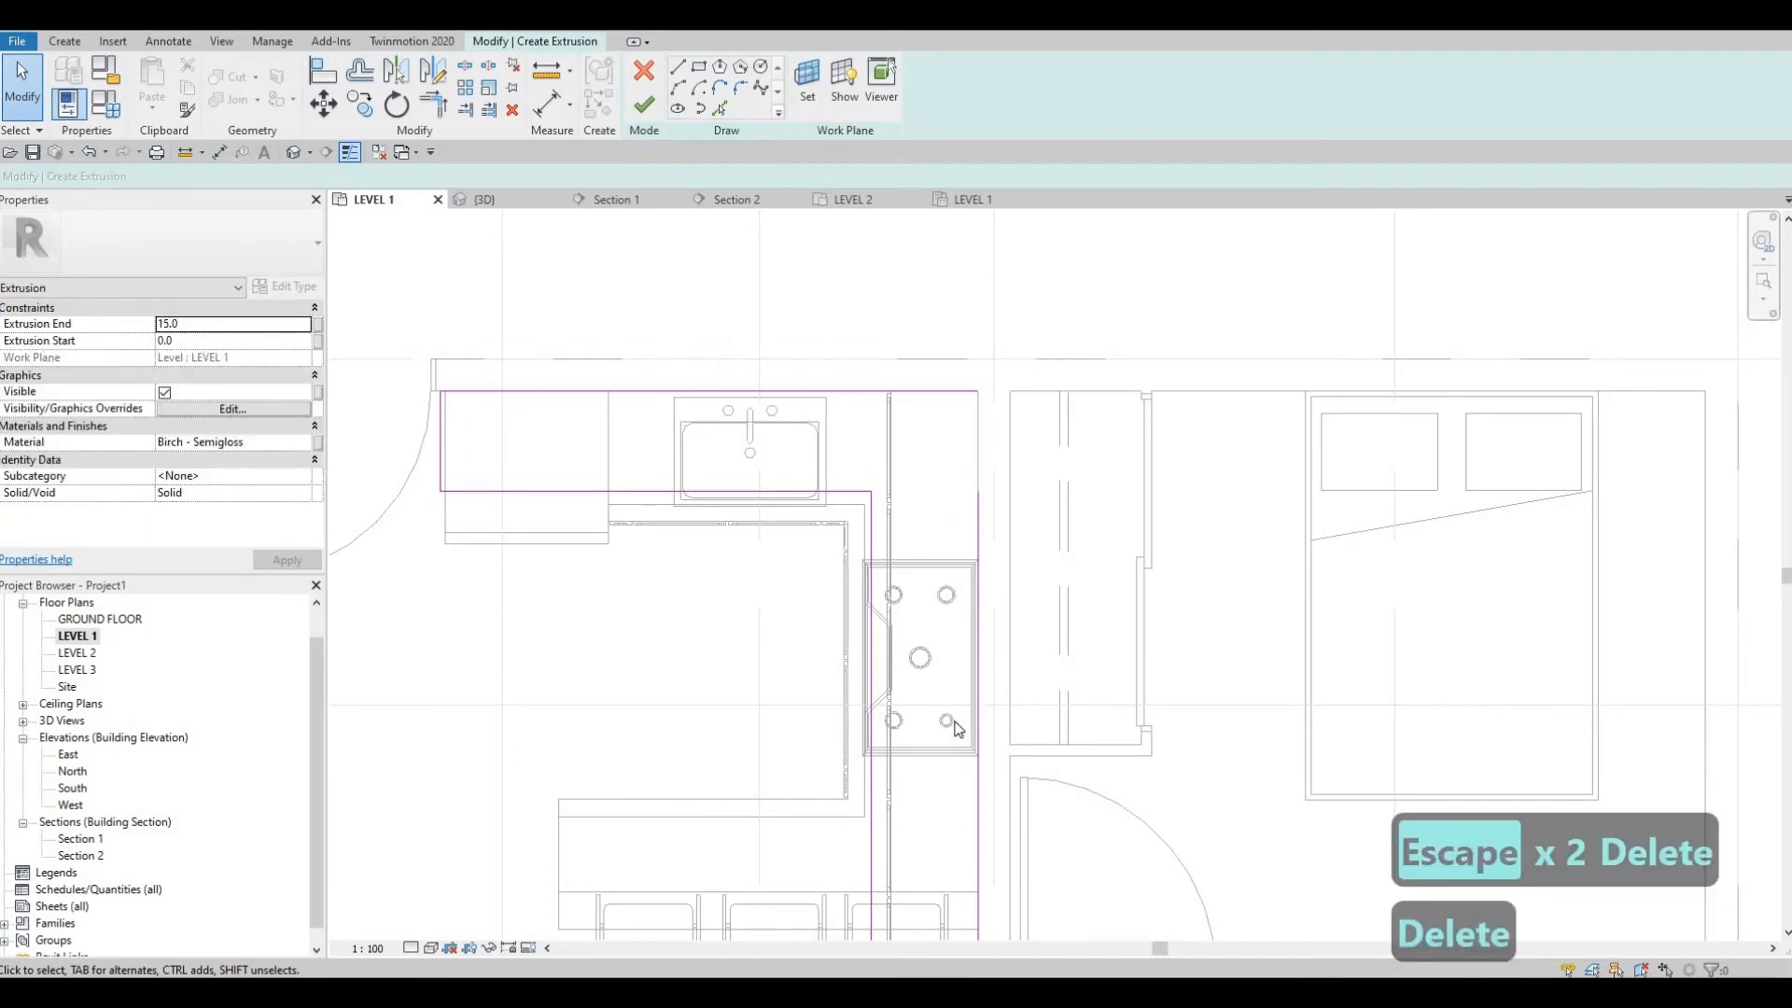
# Step: Trim the two wall-side edges together at the kitchen's outer corner to close the L-shaped outline
pyautogui.scroll(-3, 970, 775)
pyautogui.moveTo(1001, 828); pyautogui.dragTo(962, 647, button='middle')
pyautogui.press('Escape')
pyautogui.scroll(2, 961, 686)
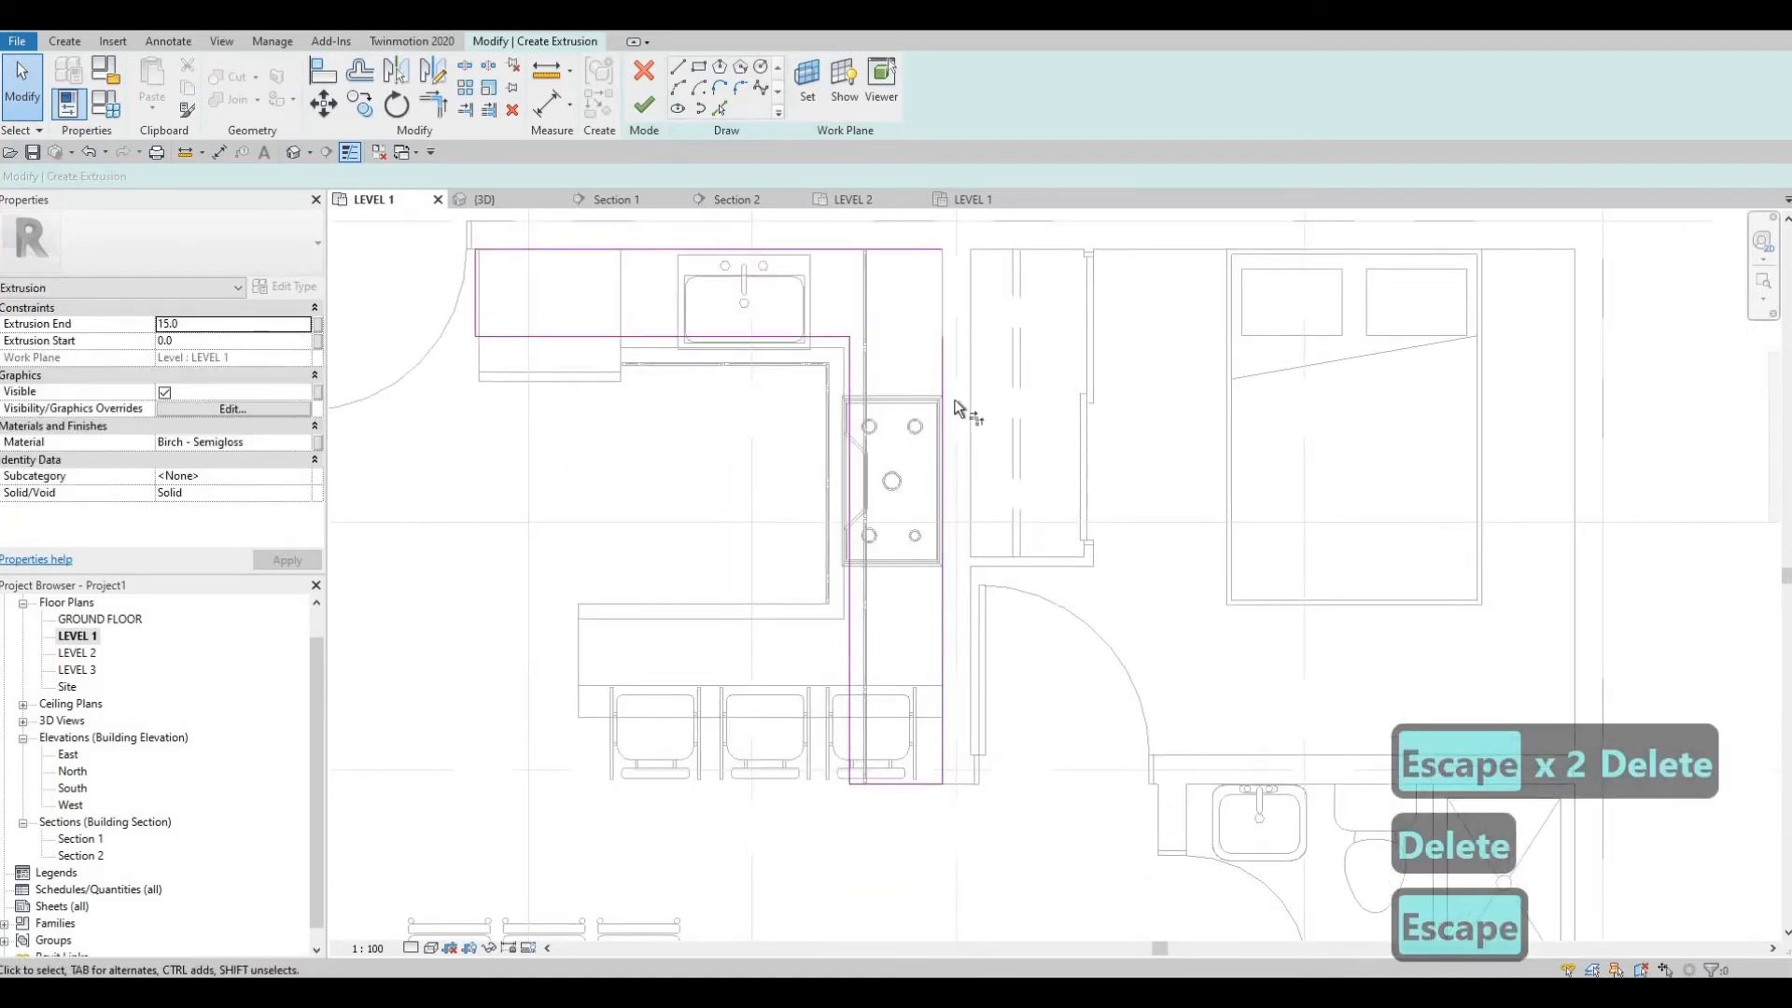
pyautogui.press('t')
pyautogui.press('r')
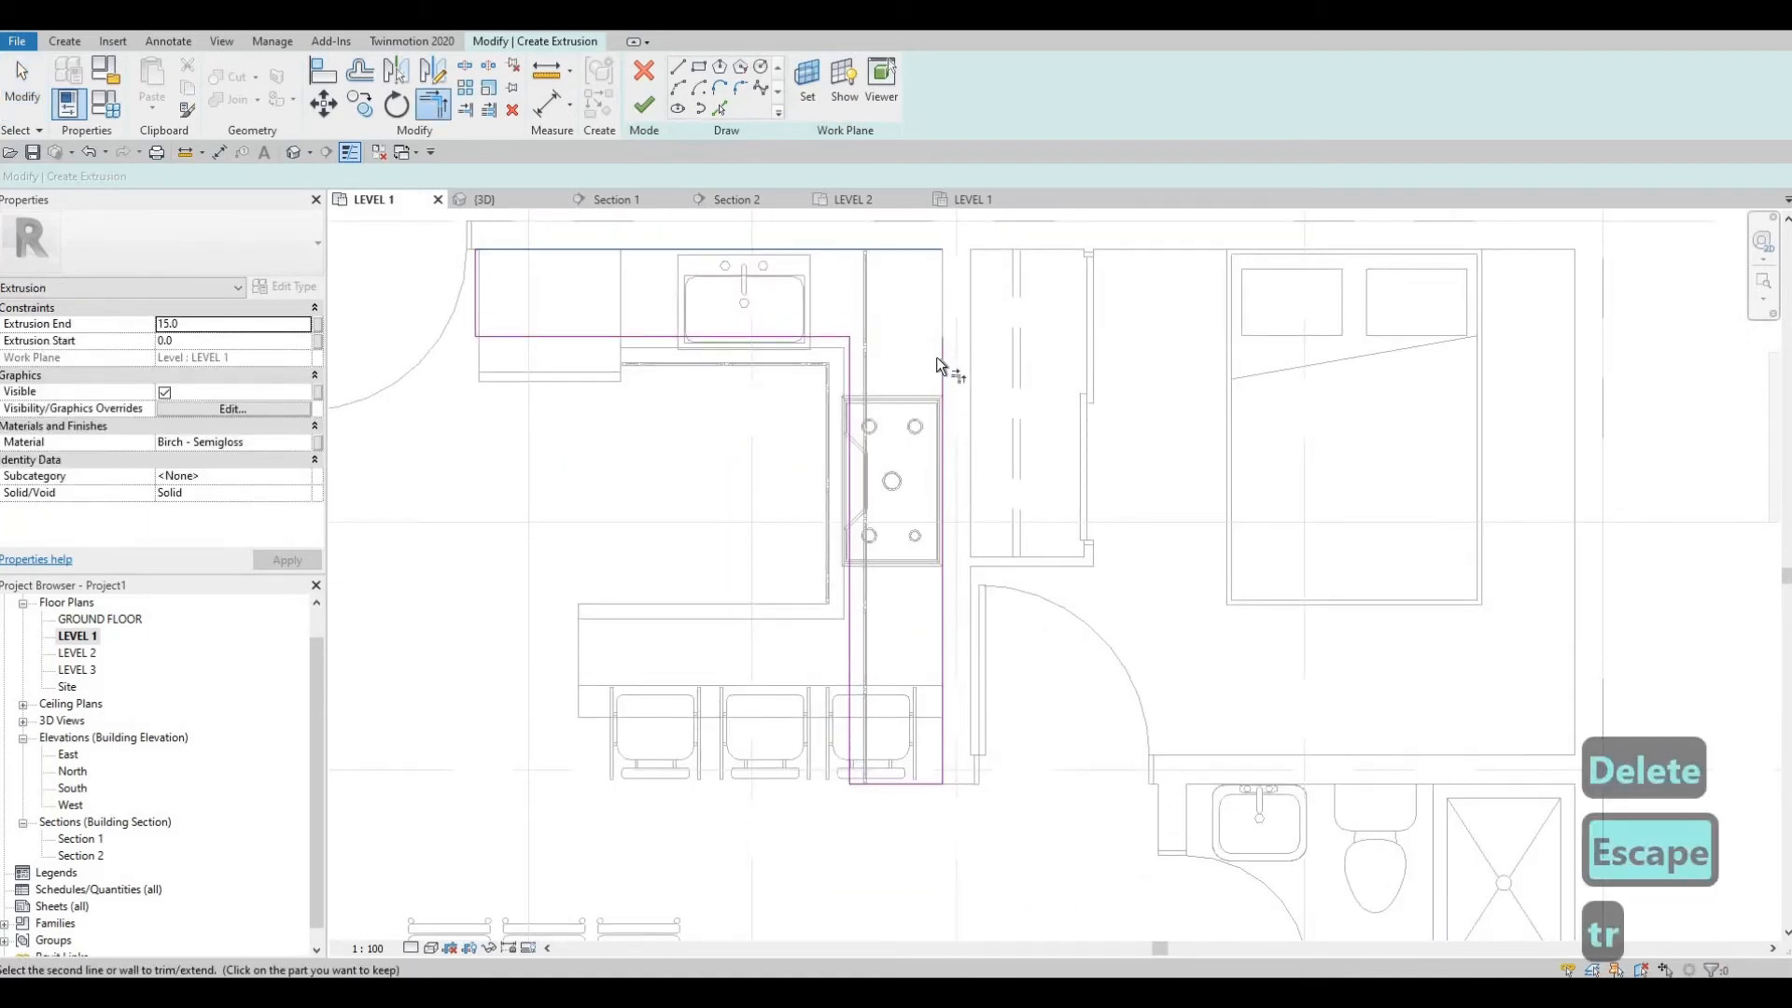
pyautogui.click(940, 359)
pyautogui.press('Escape')
pyautogui.press('Escape')
# Step: Move the front edge past the refrigerator to 780 mm from the wall and sketch a setback line about 1210 mm long across the sink
pyautogui.moveTo(664, 337); pyautogui.dragTo(656, 396)
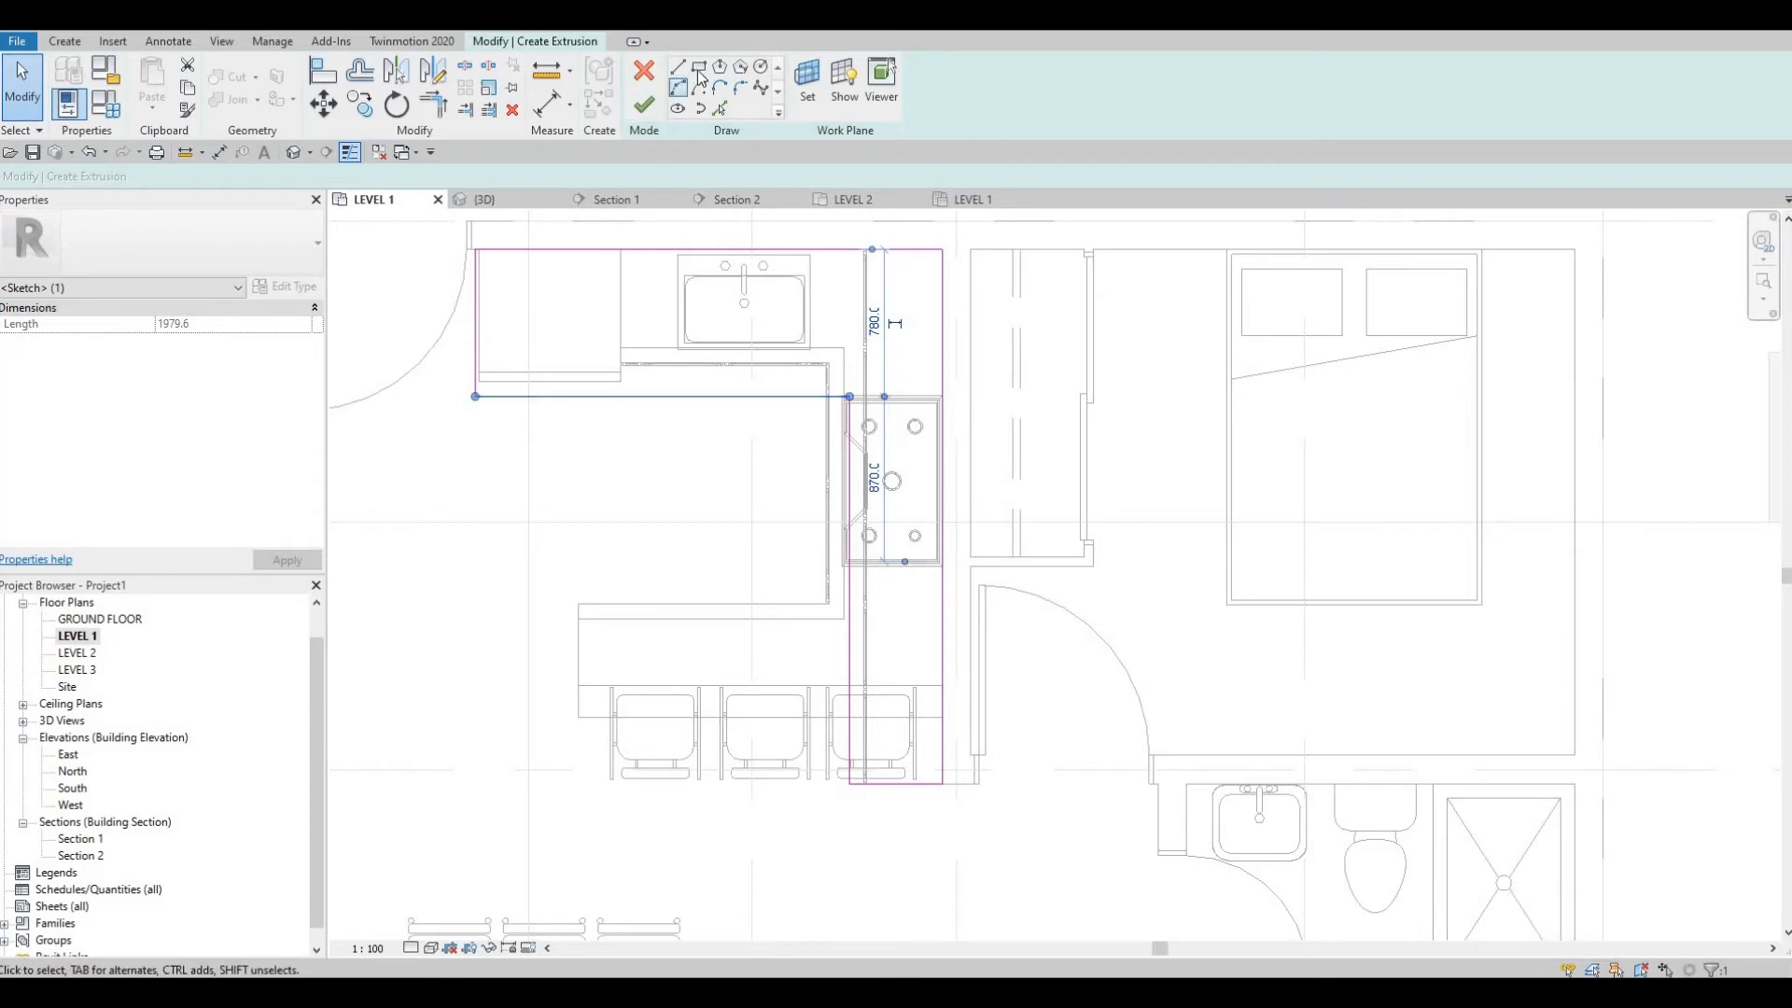
pyautogui.press('l')
pyautogui.press('i')
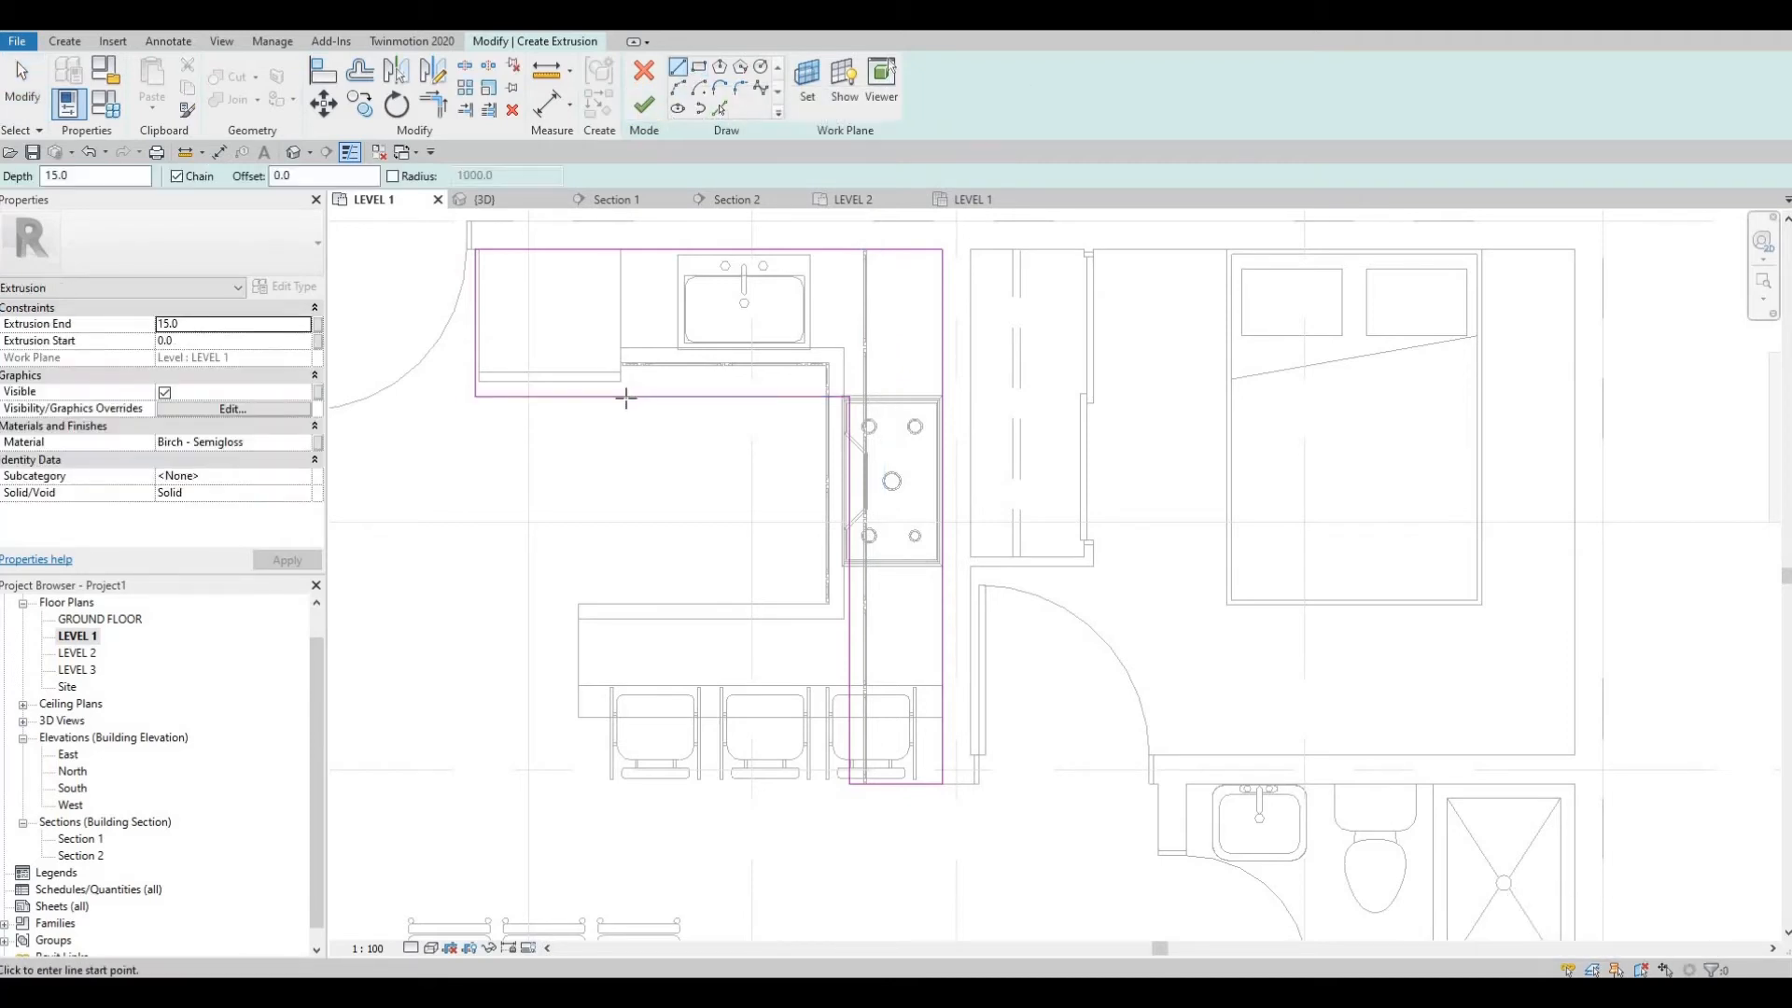
pyautogui.click(628, 393)
pyautogui.click(622, 325)
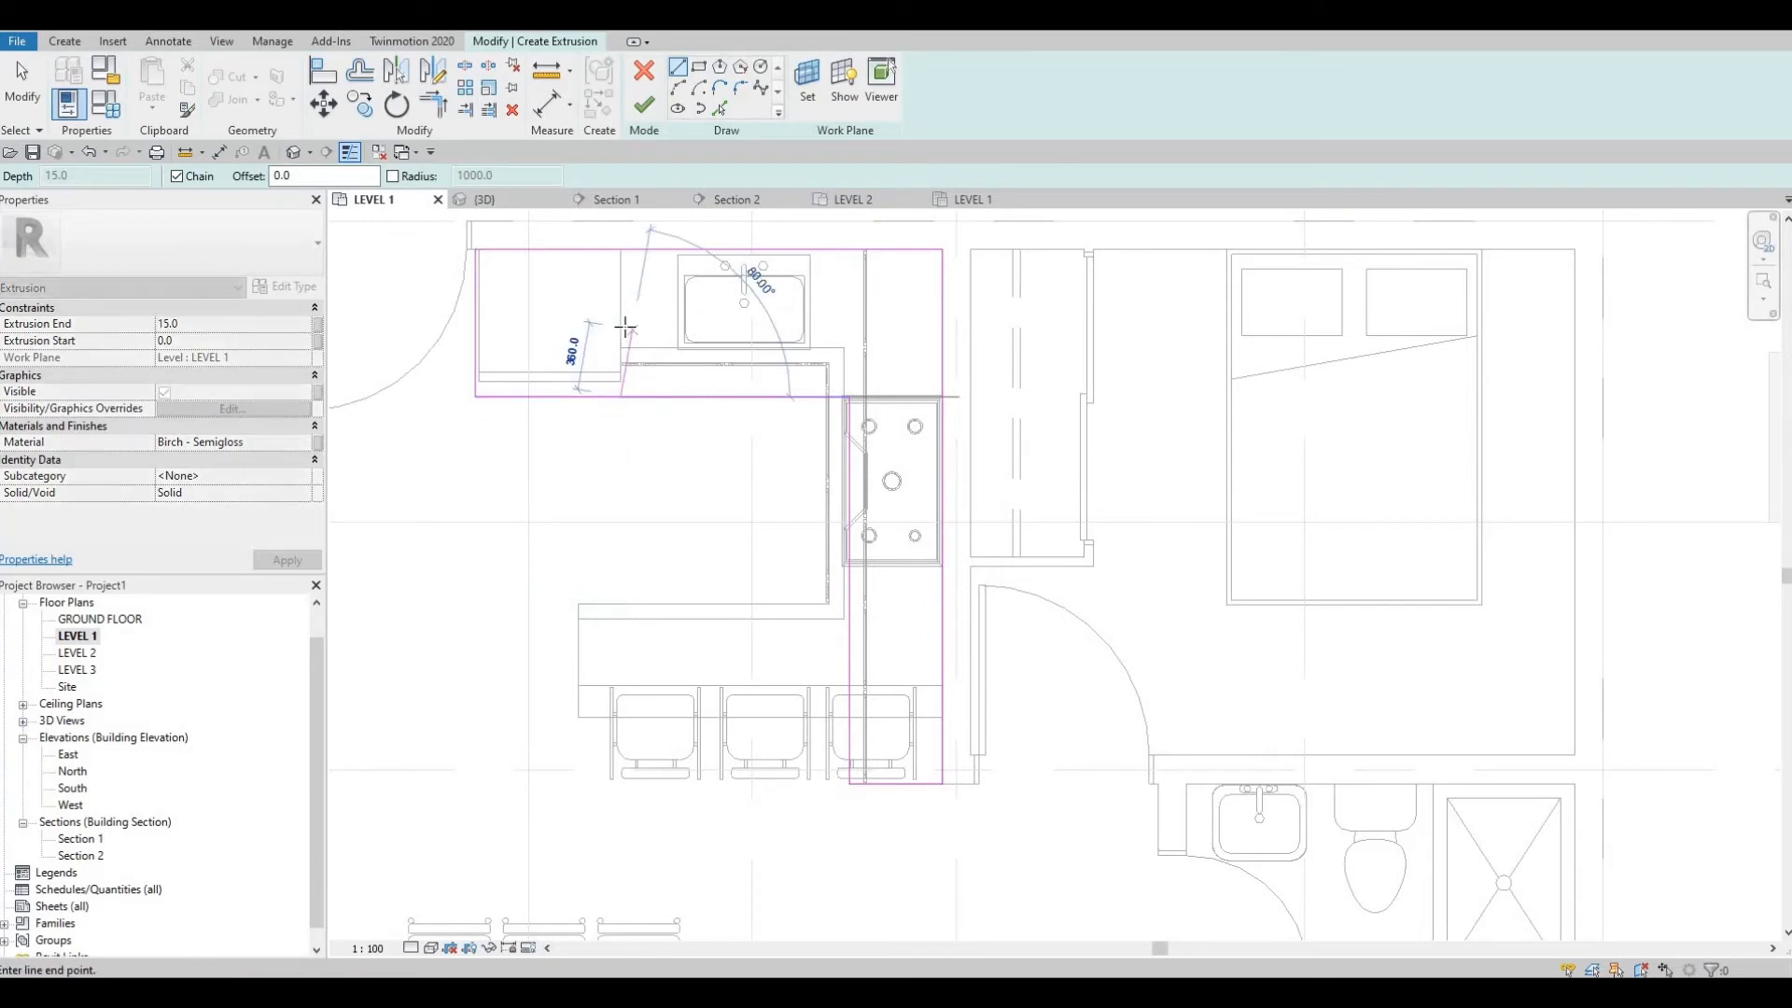
pyautogui.click(847, 326)
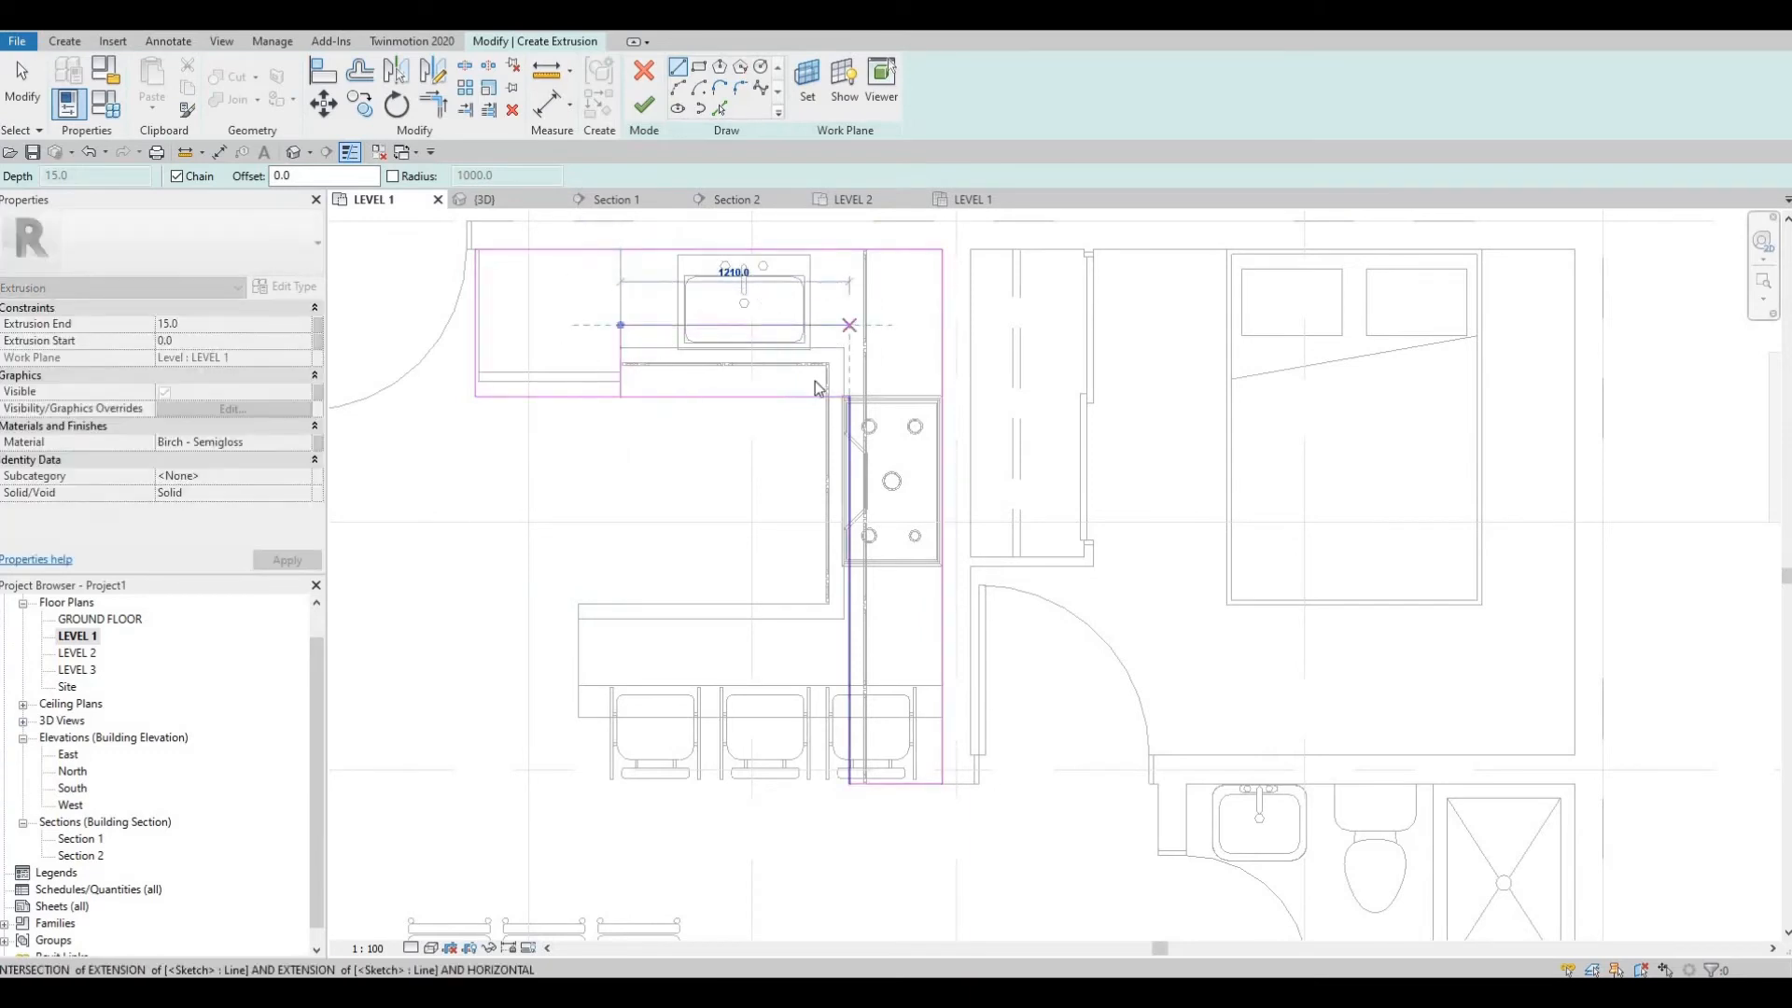
pyautogui.press('Escape')
pyautogui.press('Escape')
pyautogui.press('Escape')
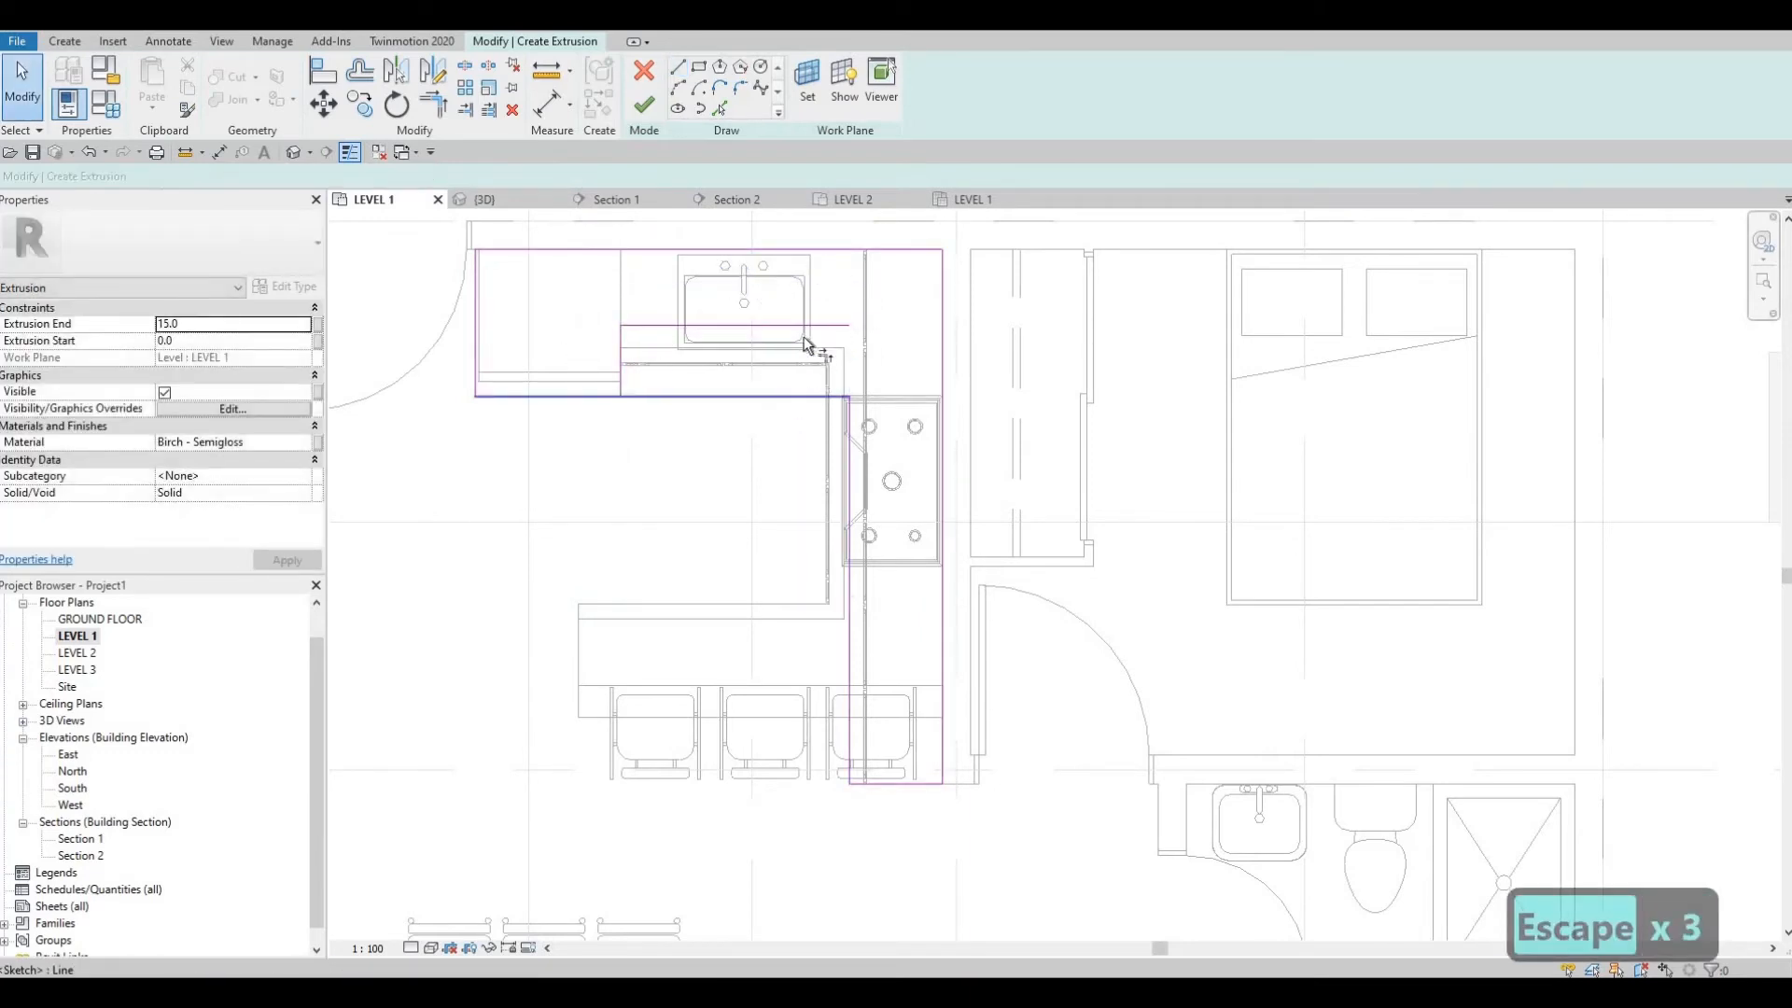
# Step: Trim the setback lines to the cooktop leg and the refrigerator front edge, leaving one closed stepped outline
pyautogui.press('t')
pyautogui.press('r')
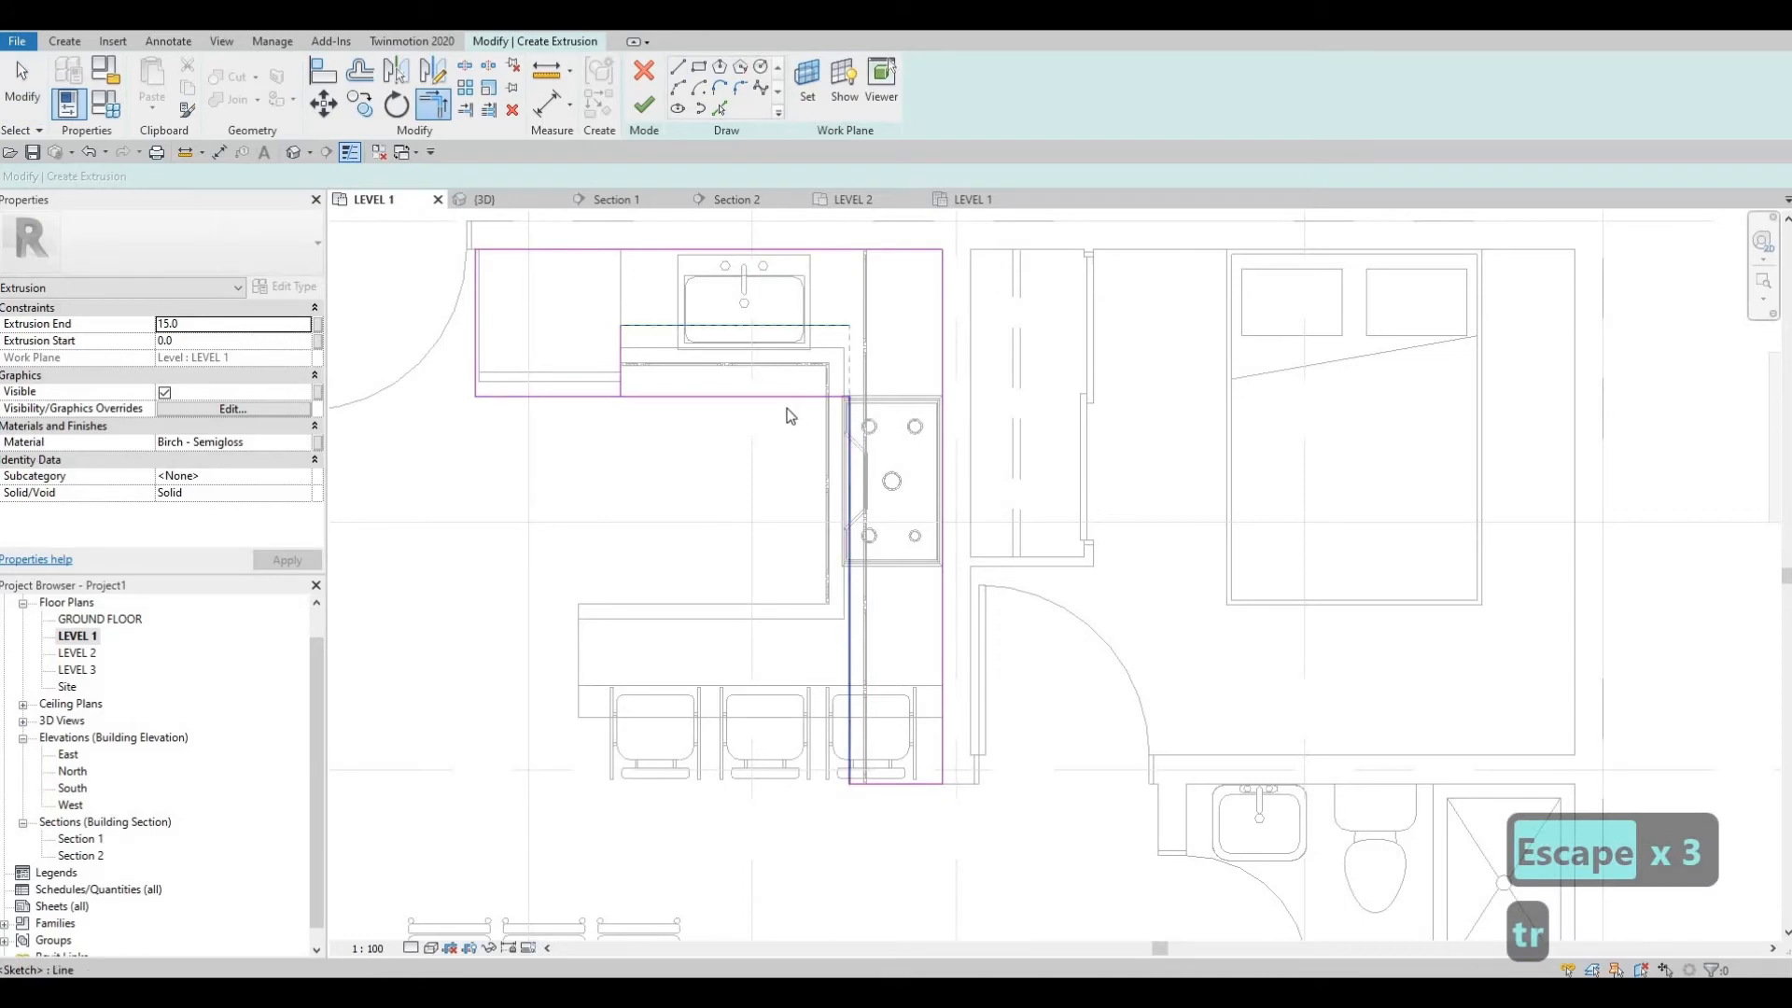
pyautogui.click(790, 415)
pyautogui.press('Escape')
pyautogui.press('Escape')
pyautogui.press('t')
pyautogui.press('r')
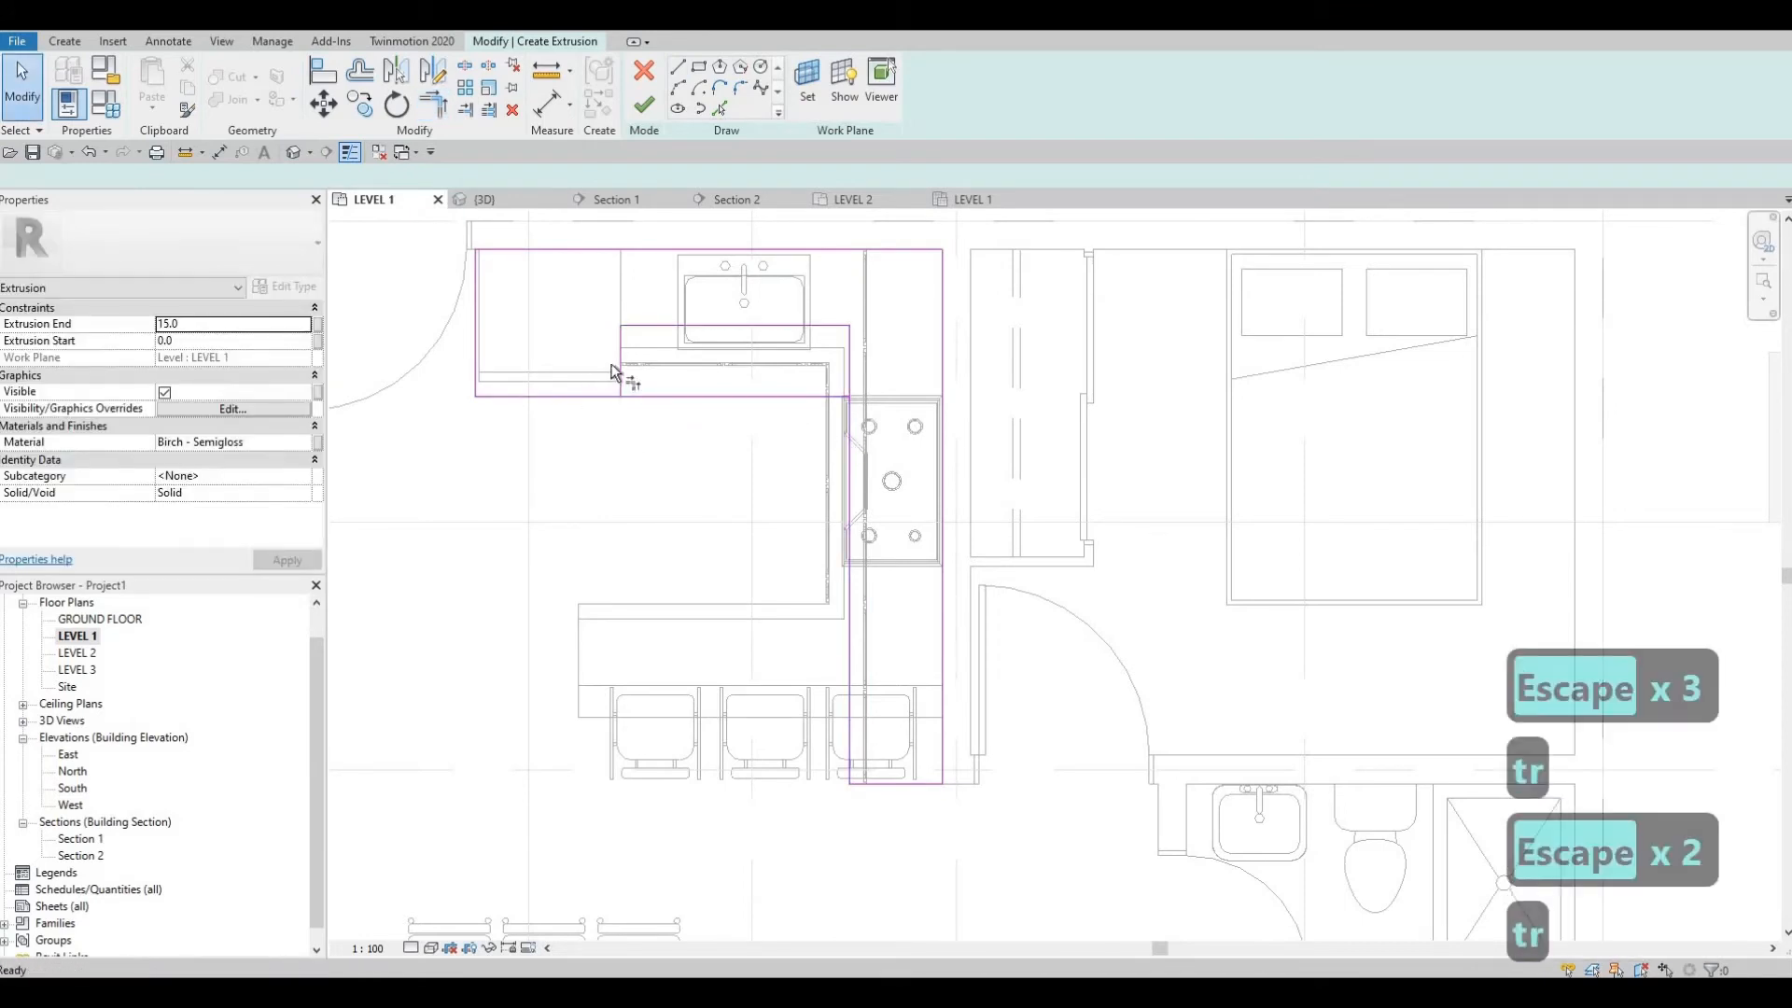
pyautogui.click(587, 397)
pyautogui.click(587, 397)
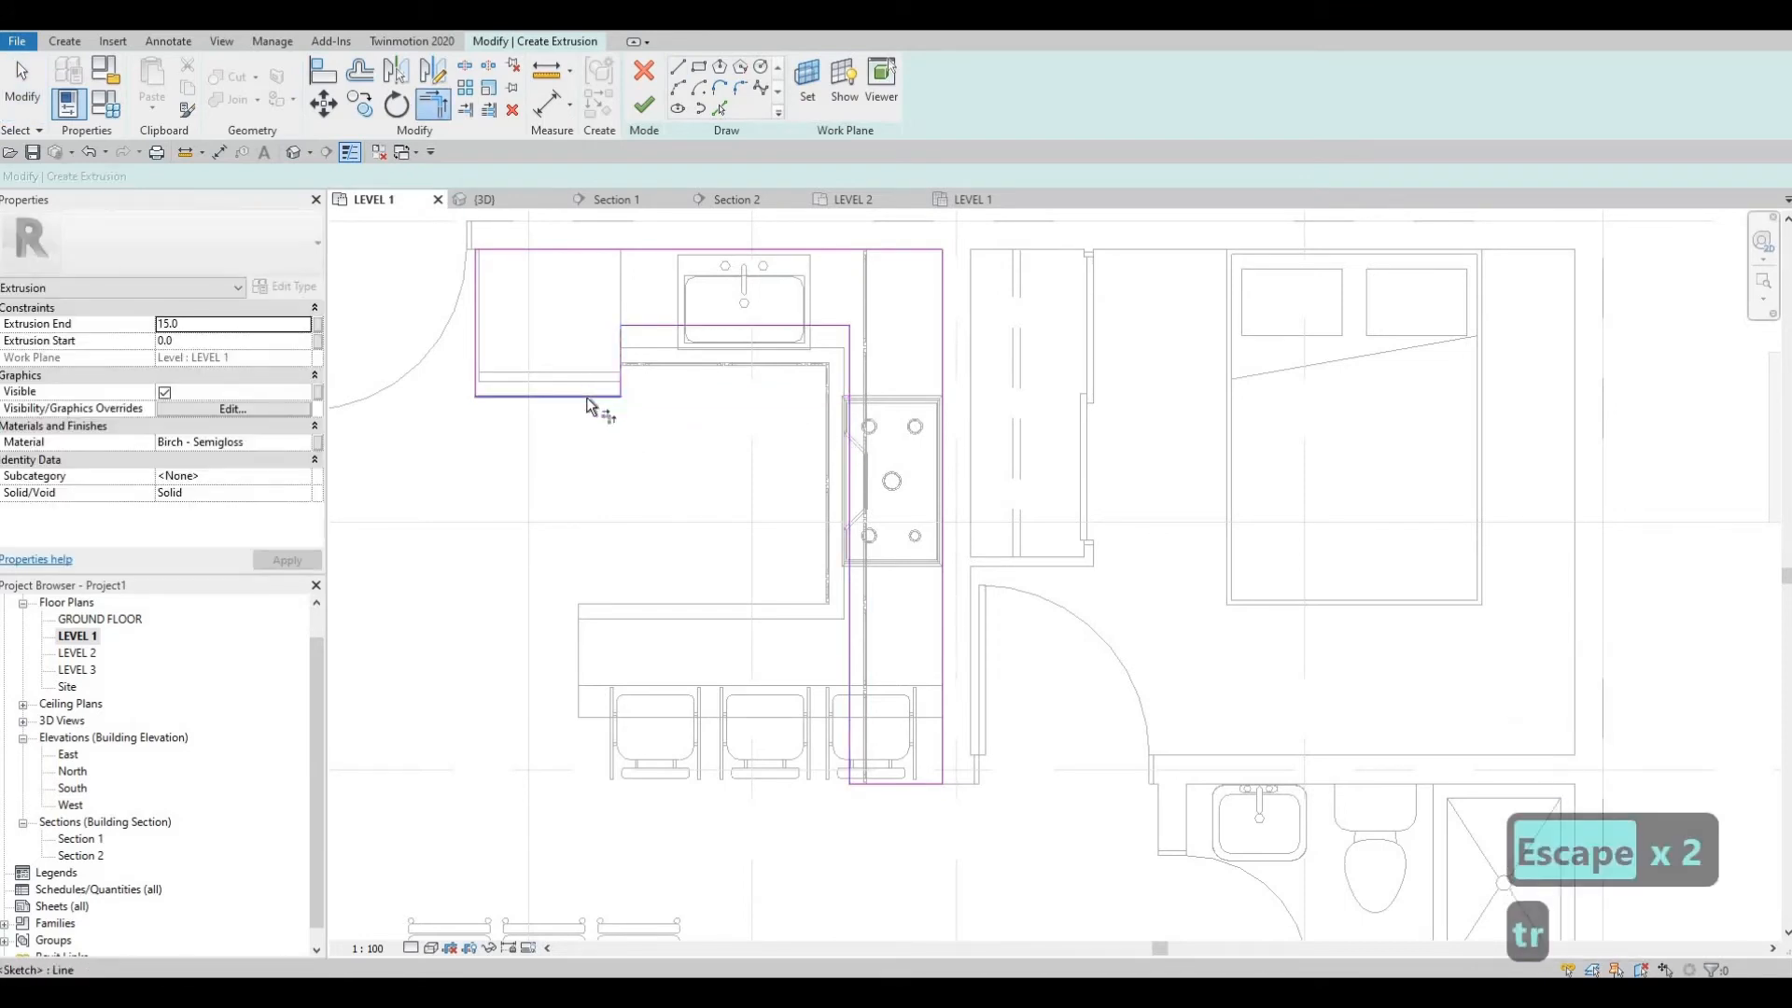
pyautogui.press('Escape')
pyautogui.press('Escape')
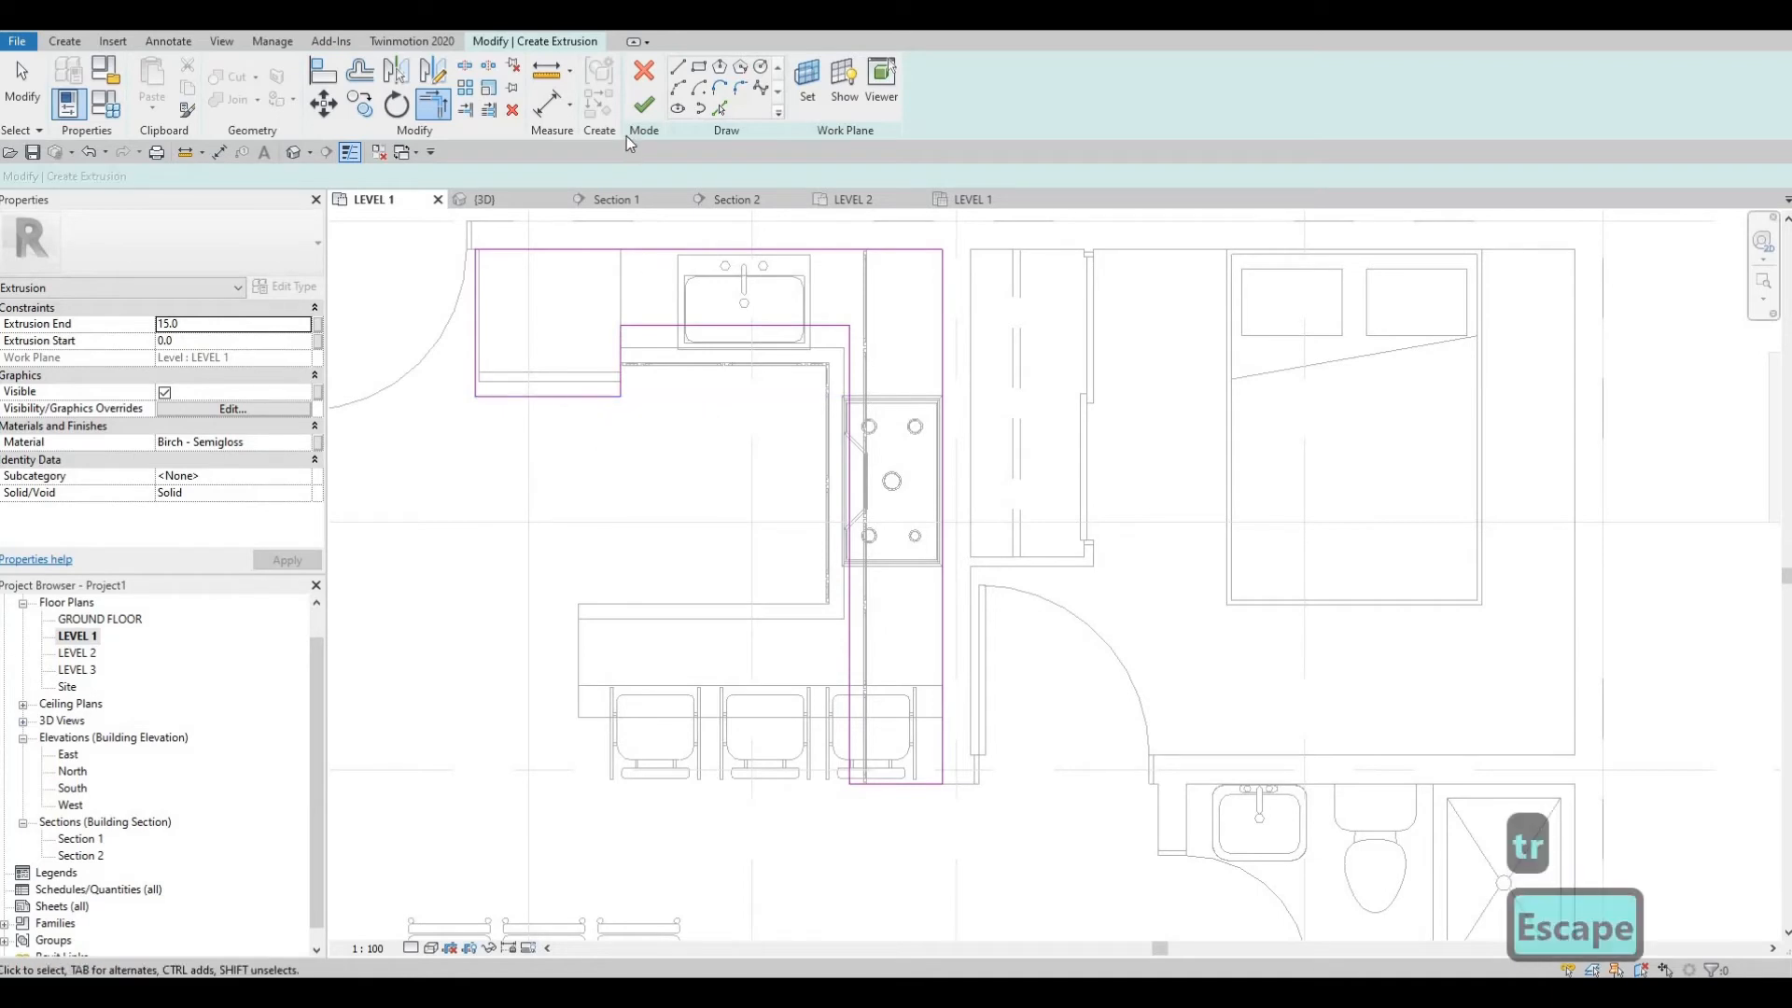
# Step: Assign the Limestone material from the Stone category of AEC Materials to the extrusion
pyautogui.click(301, 442)
pyautogui.click(303, 443)
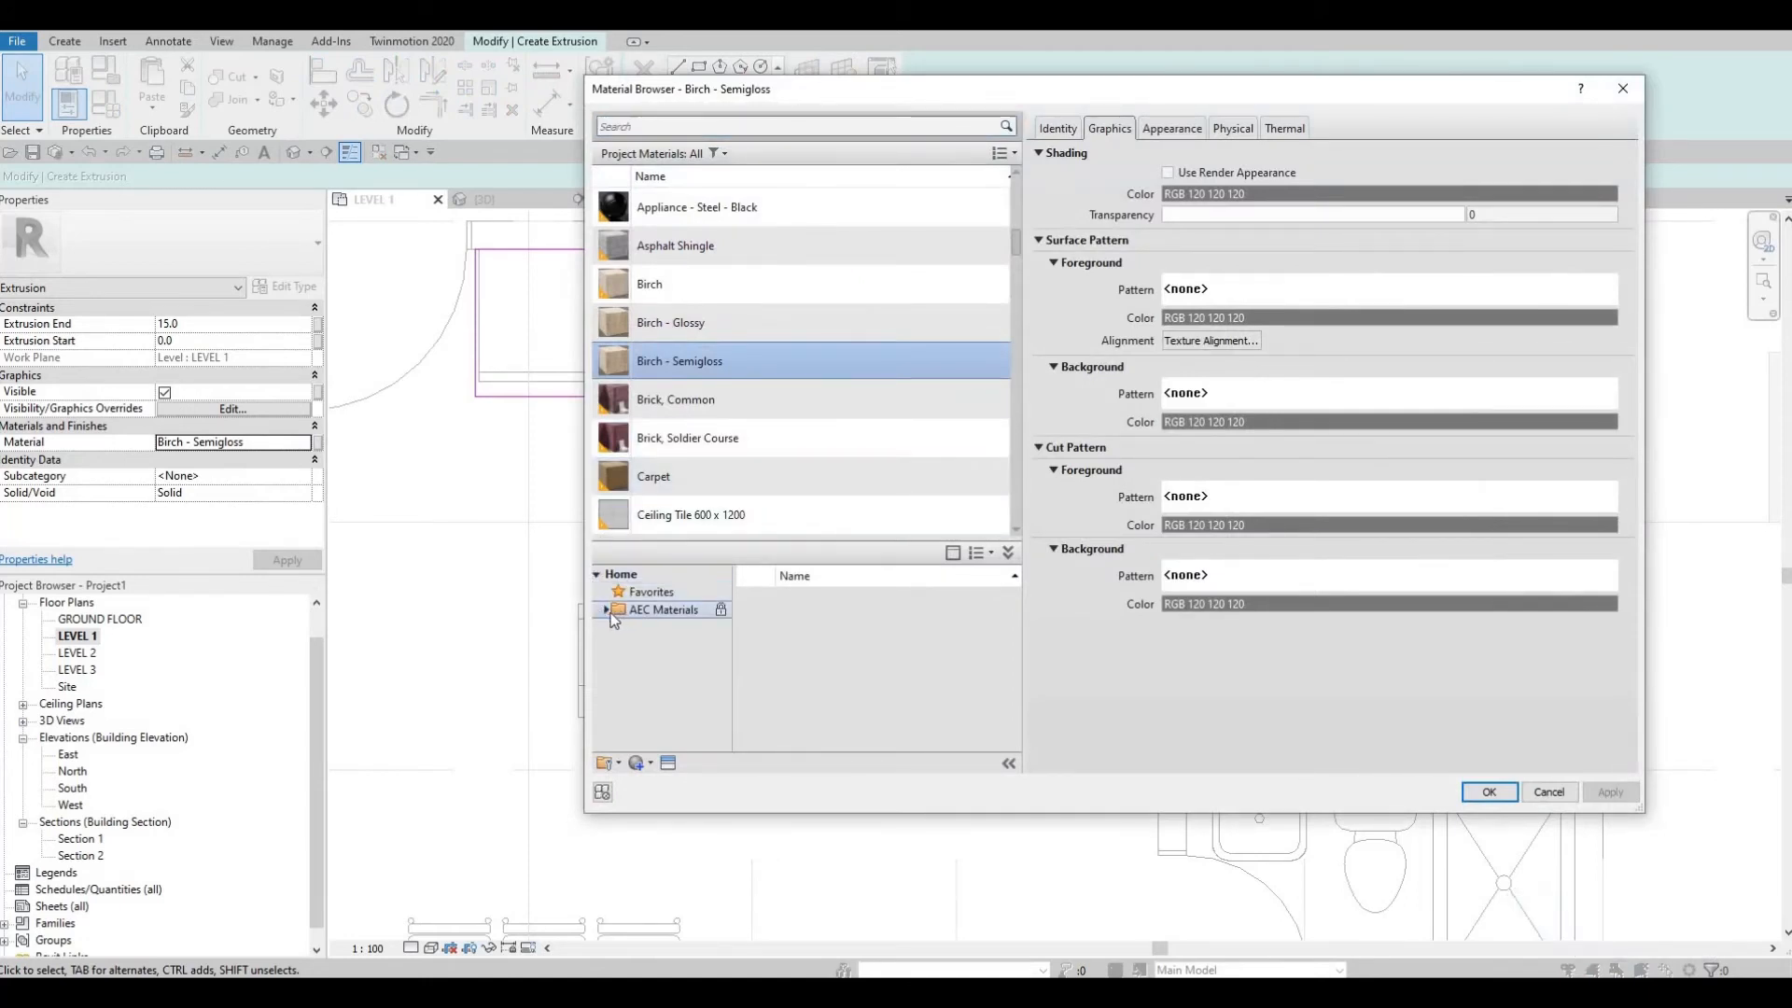
pyautogui.click(610, 611)
pyautogui.scroll(-5, 663, 709)
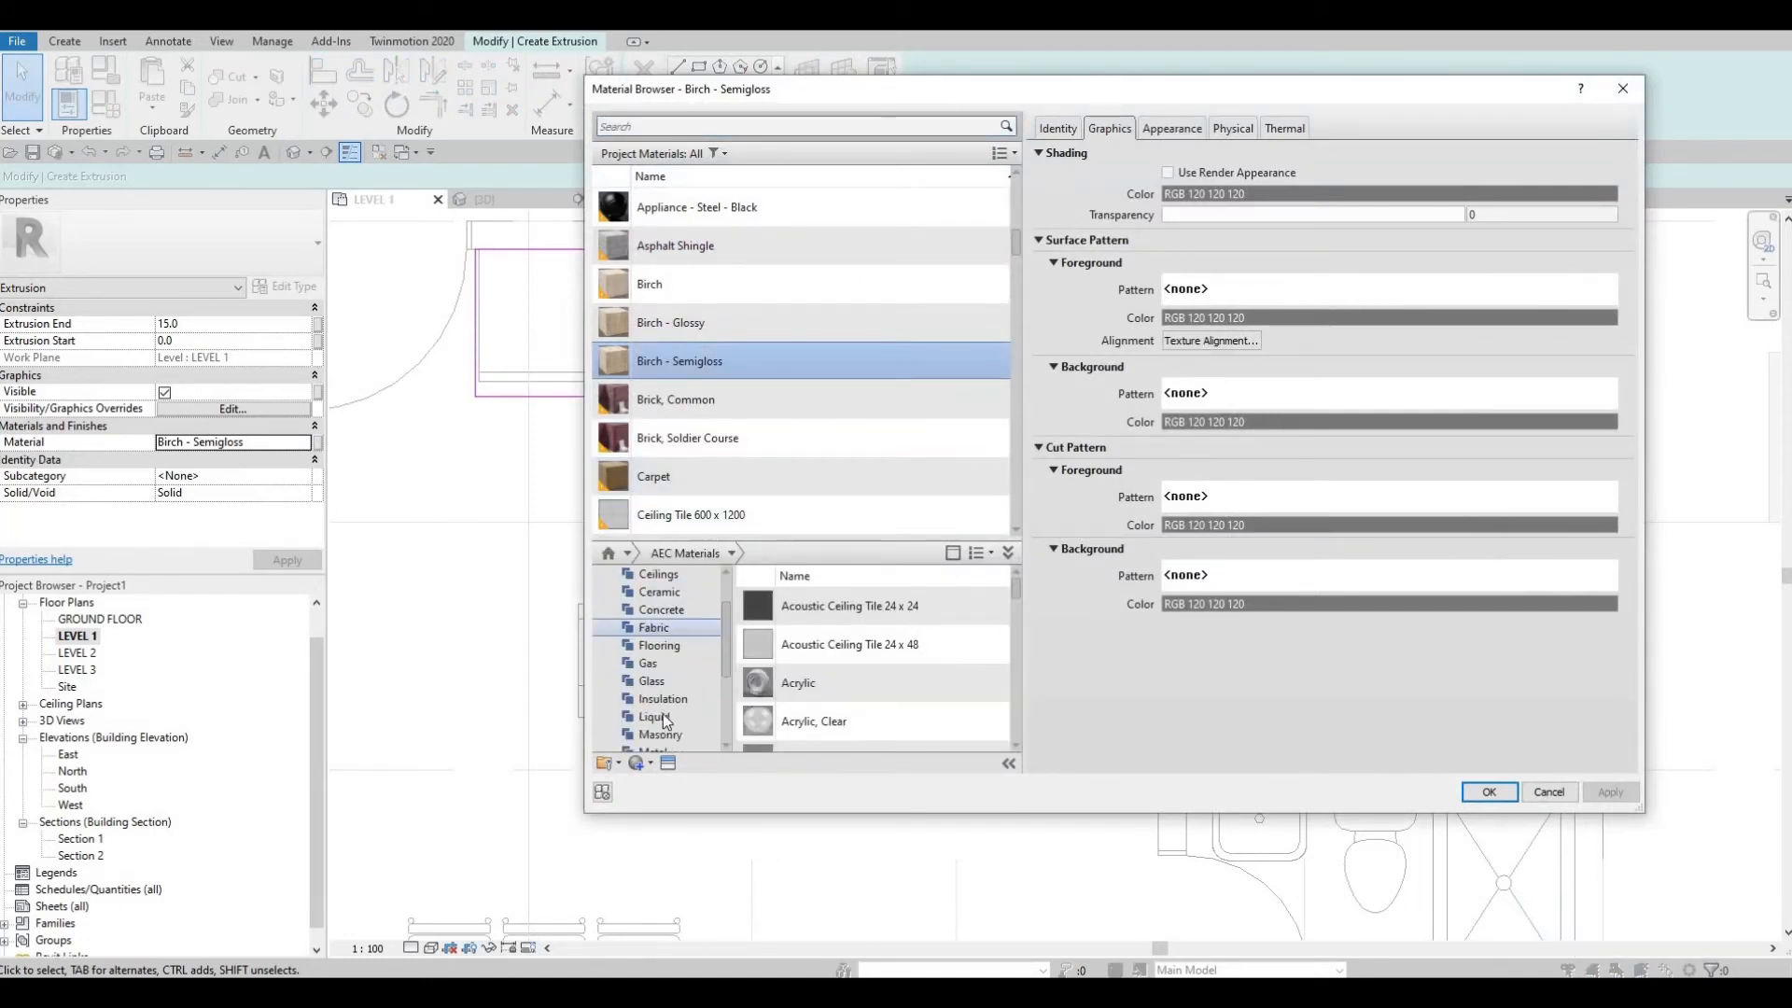
pyautogui.click(655, 700)
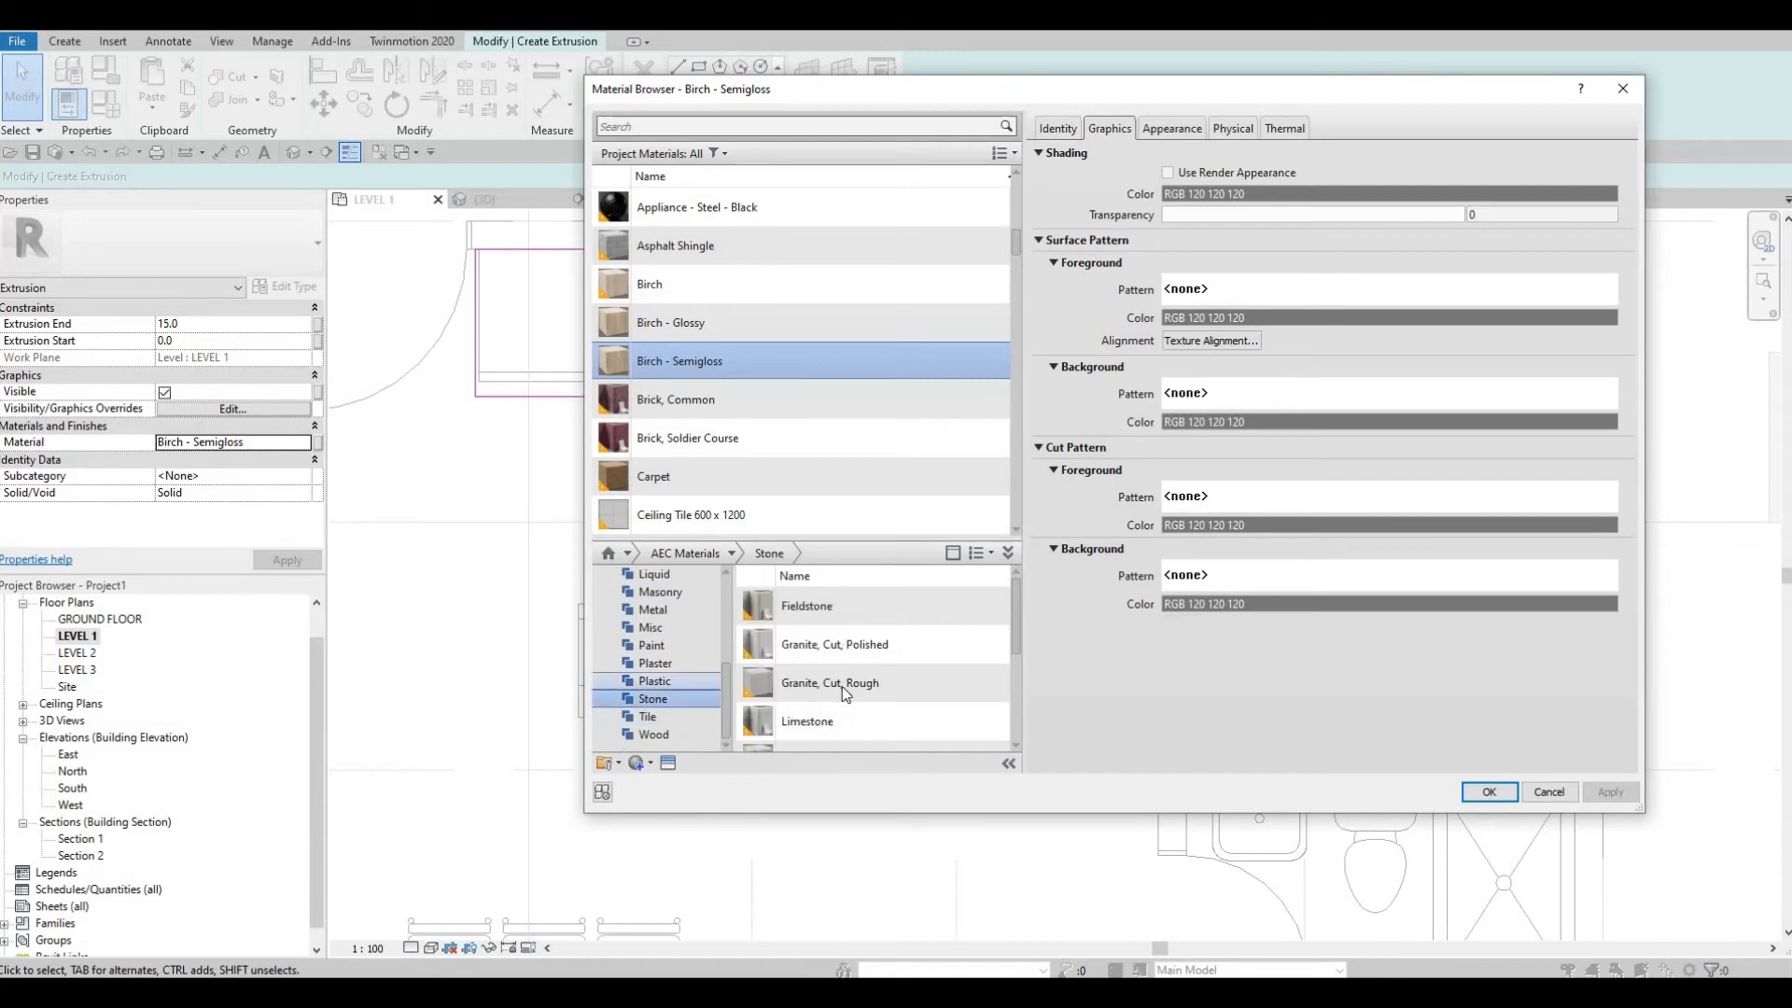
pyautogui.moveTo(976, 721)
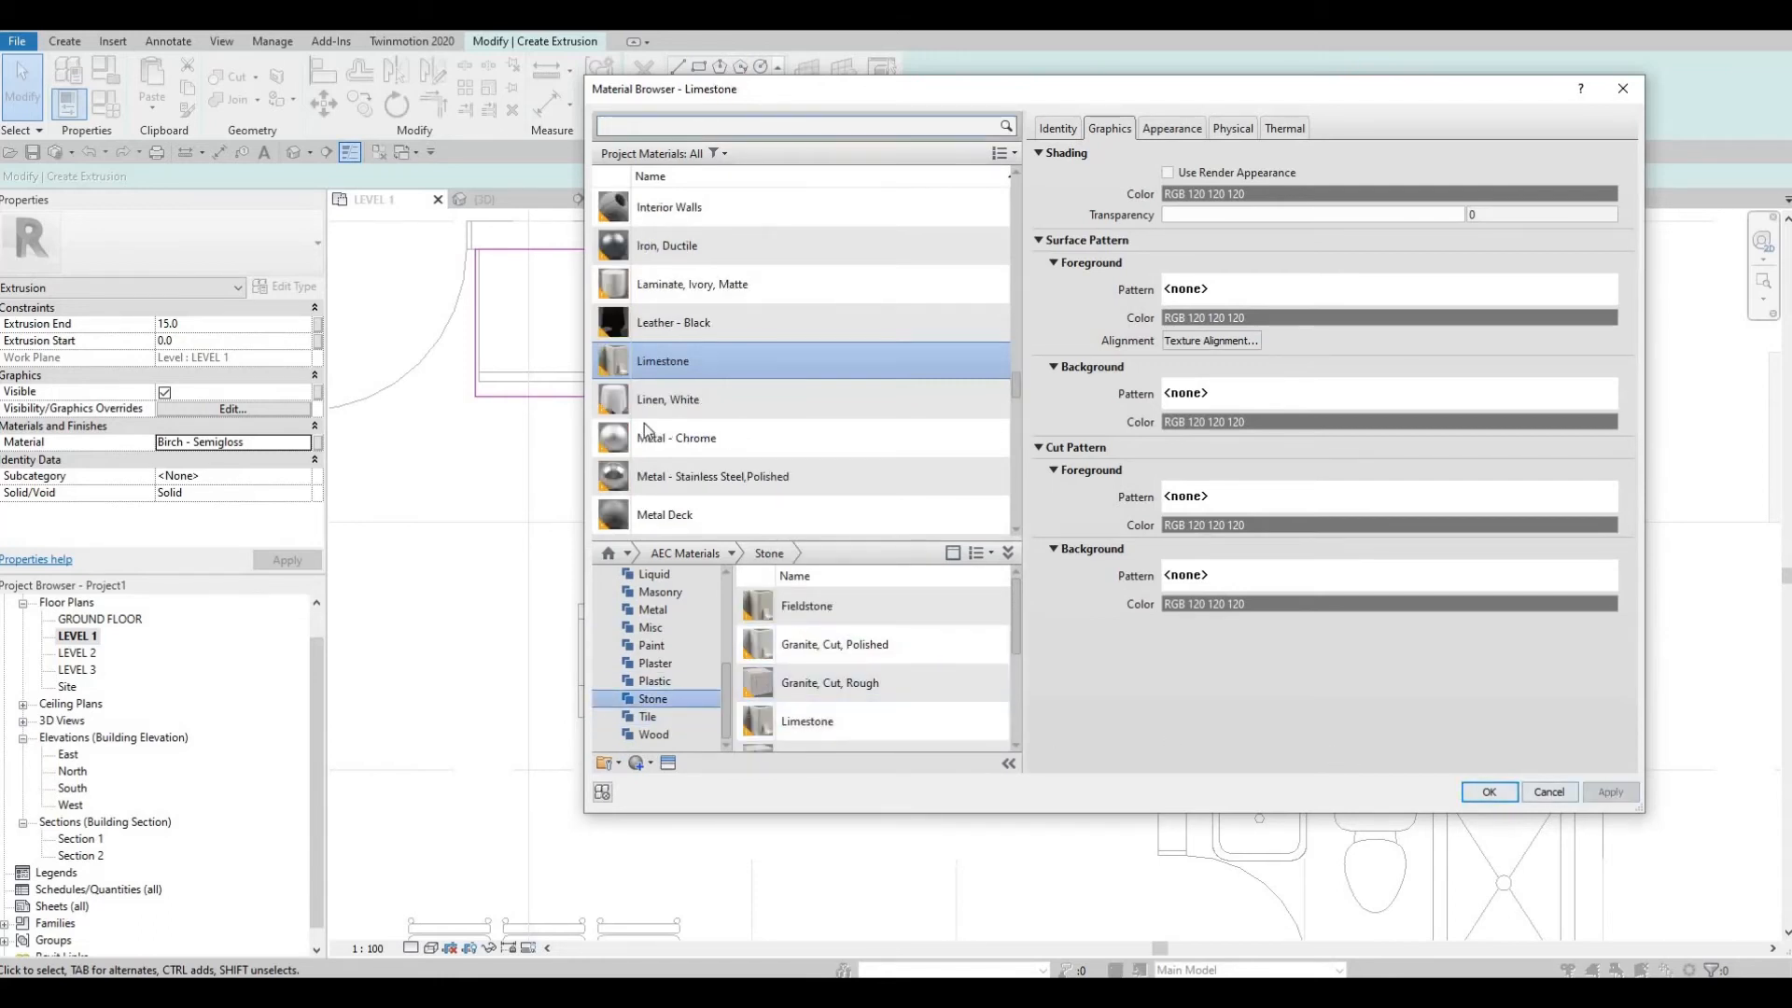
pyautogui.press('Return')
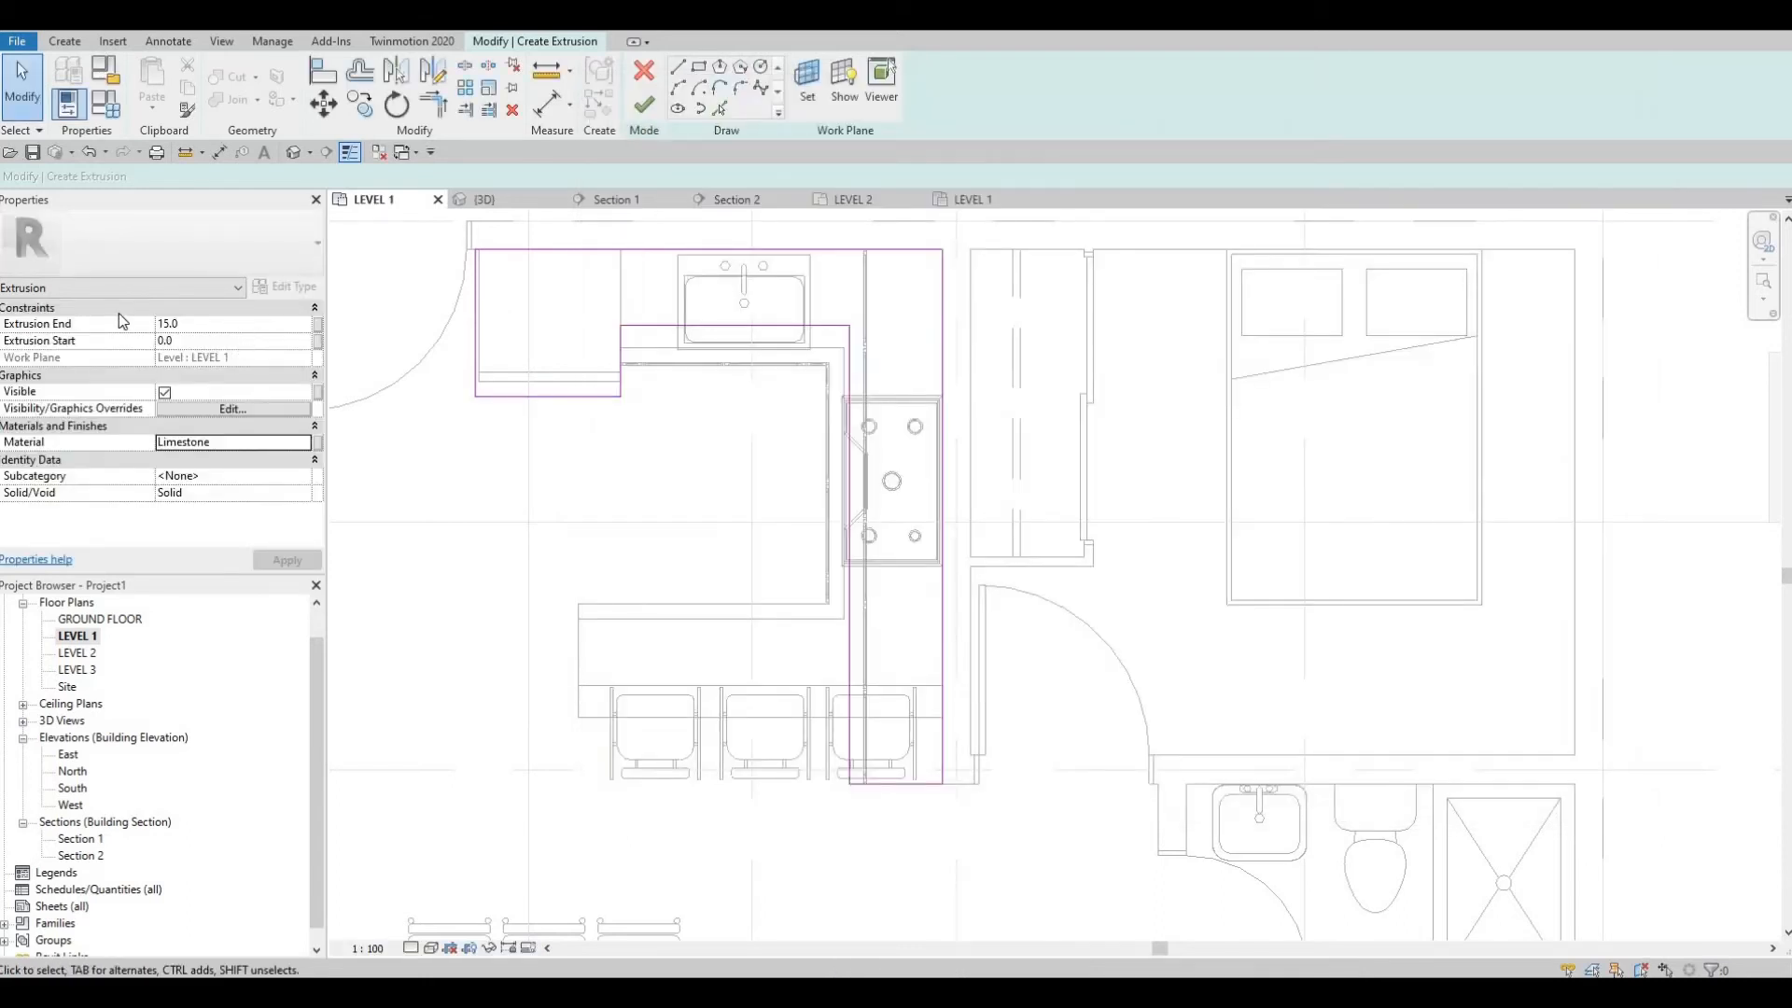
# Step: Set the Extrusion End to 50 and finish the extrusion sketch
pyautogui.click(119, 317)
pyautogui.write('50')
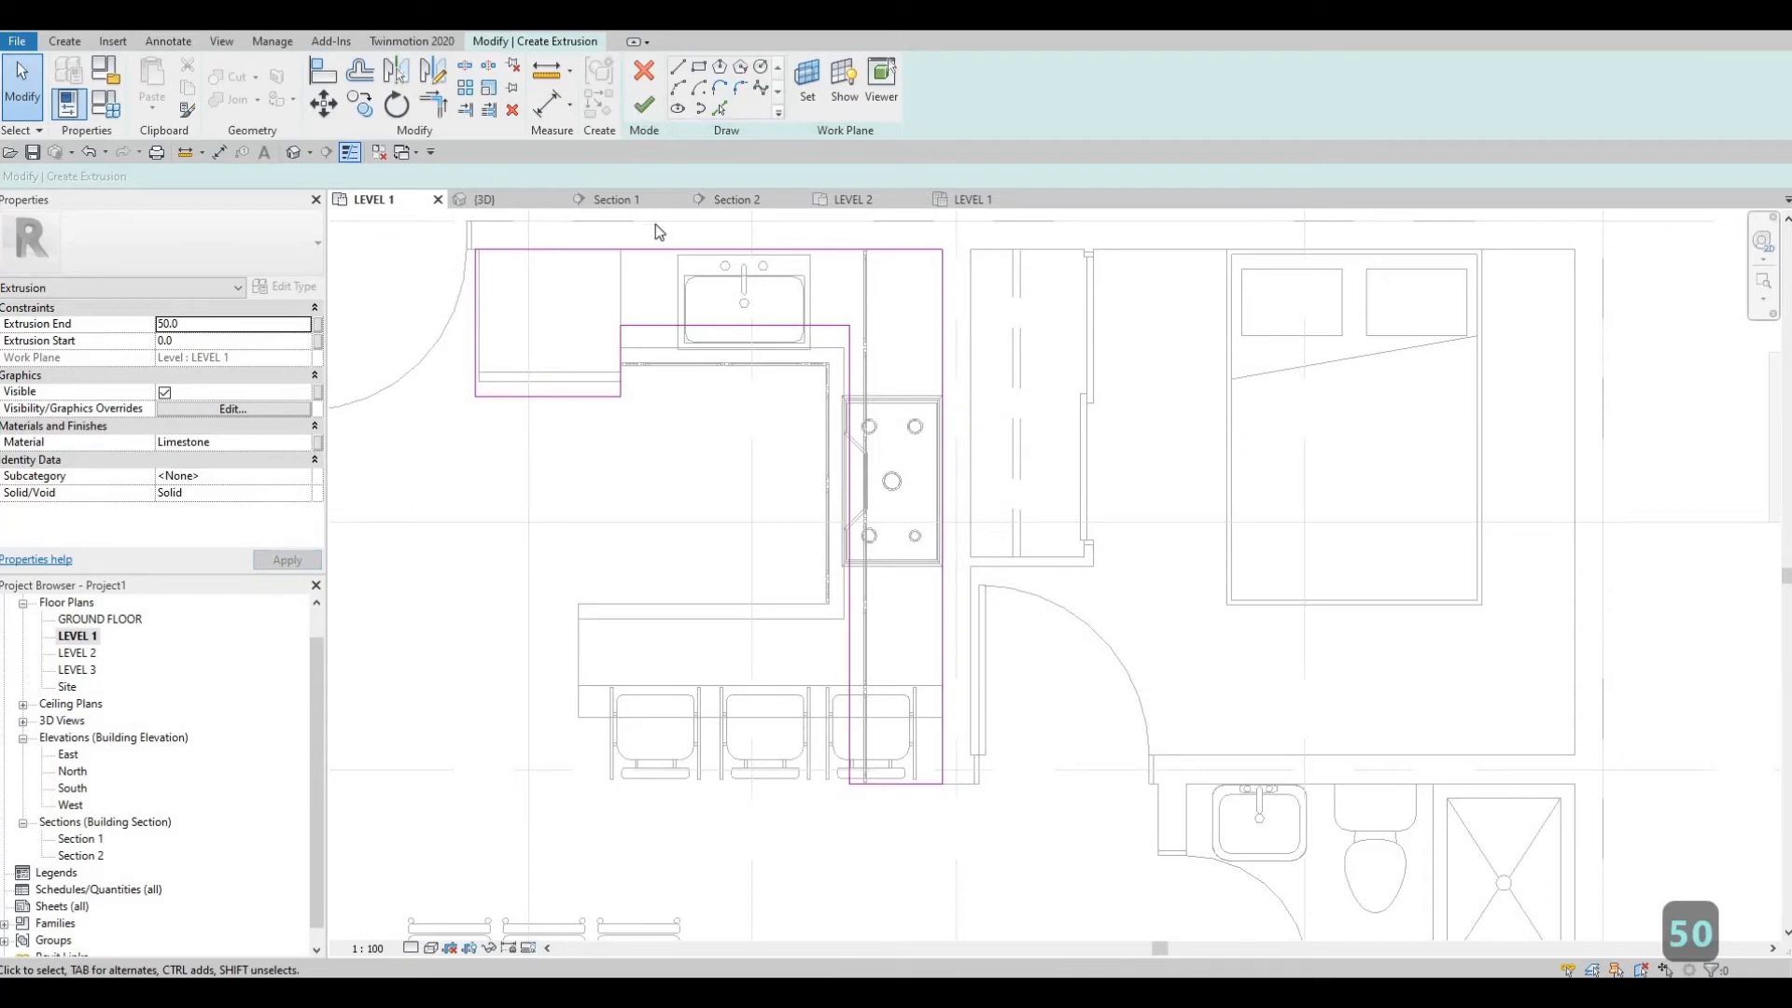
pyautogui.click(643, 107)
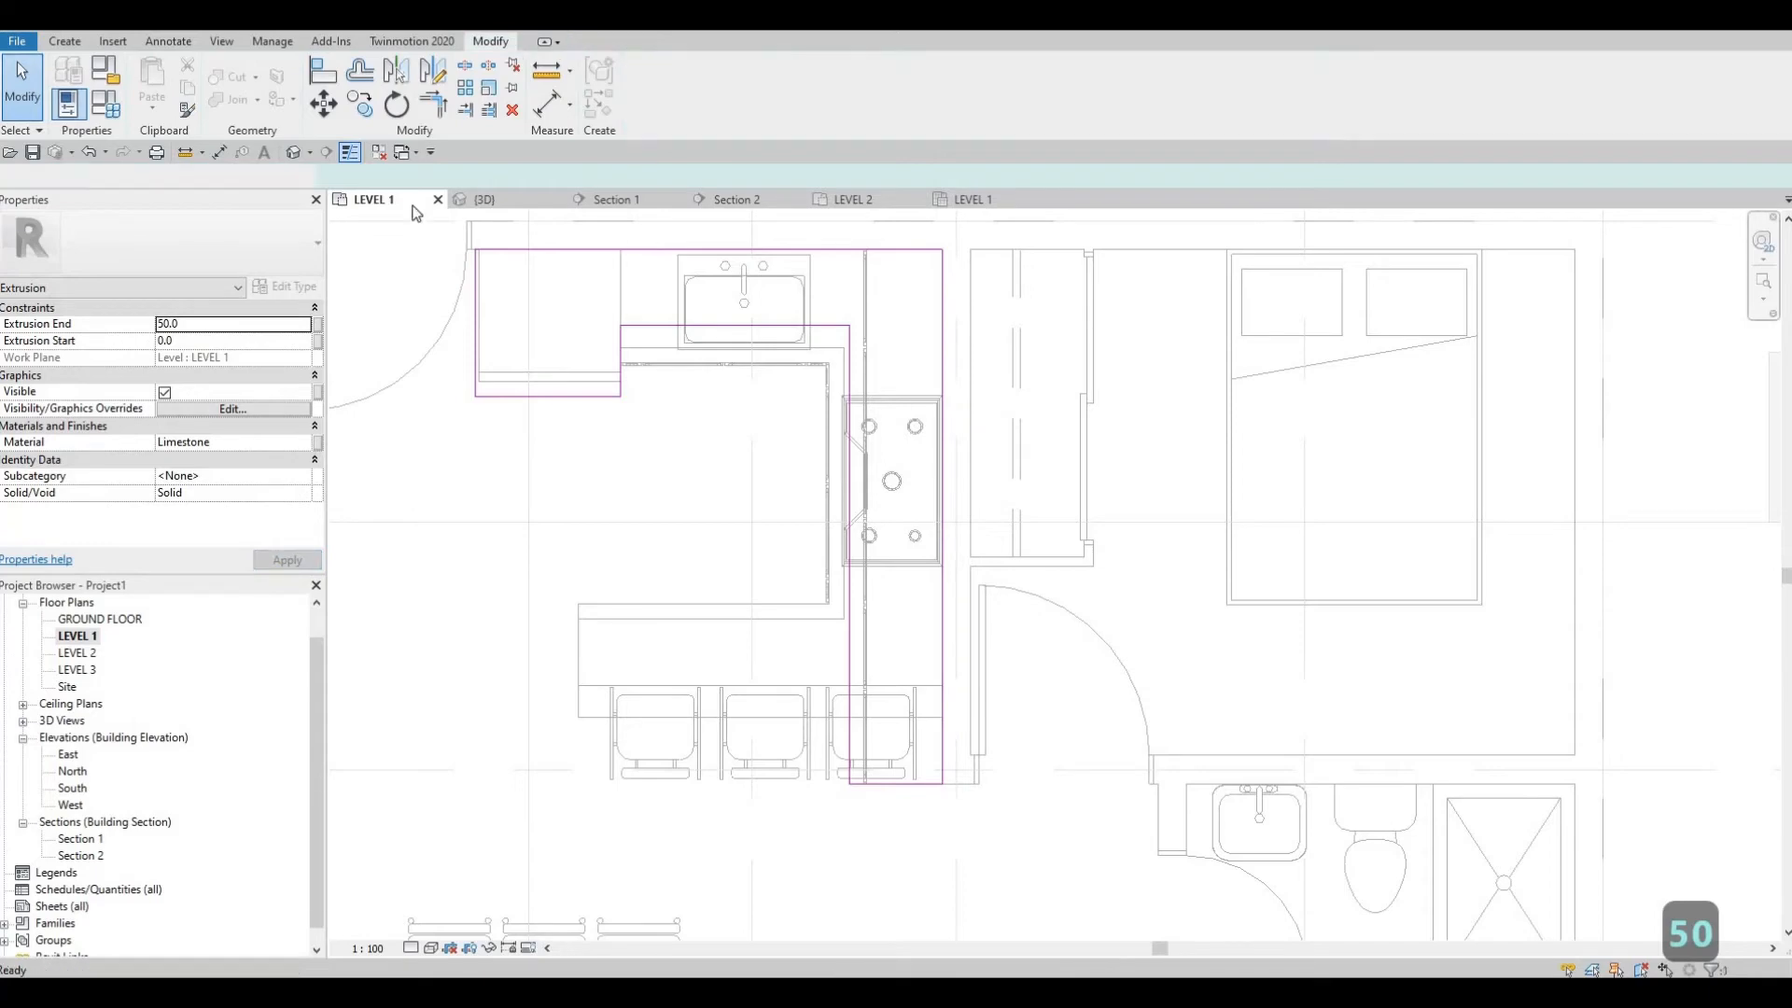
# Step: Open the 3D view and stretch the extrusion's top face up to about 2897 mm, above the upper cabinets
pyautogui.click(293, 152)
pyautogui.click(655, 618)
pyautogui.keyDown('shift'); pyautogui.moveTo(607, 664); pyautogui.dragTo(644, 664, button='middle'); pyautogui.keyUp('shift')
pyautogui.click(675, 631)
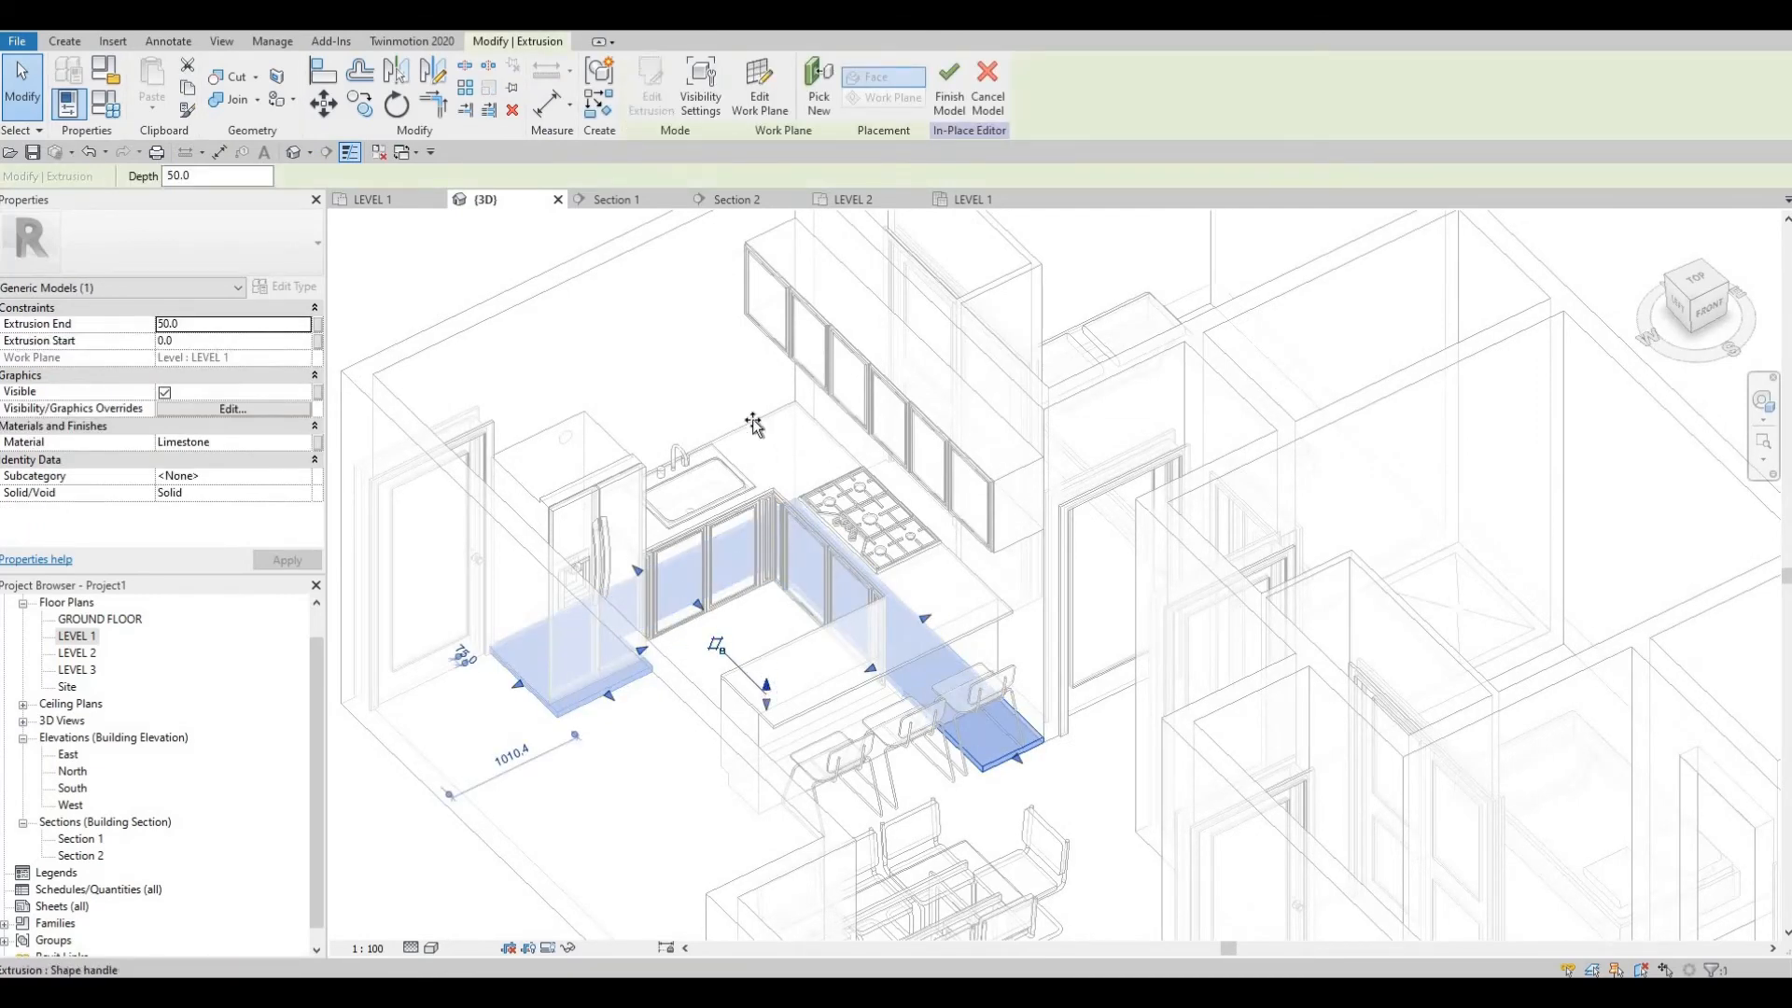
pyautogui.moveTo(754, 424); pyautogui.dragTo(749, 377)
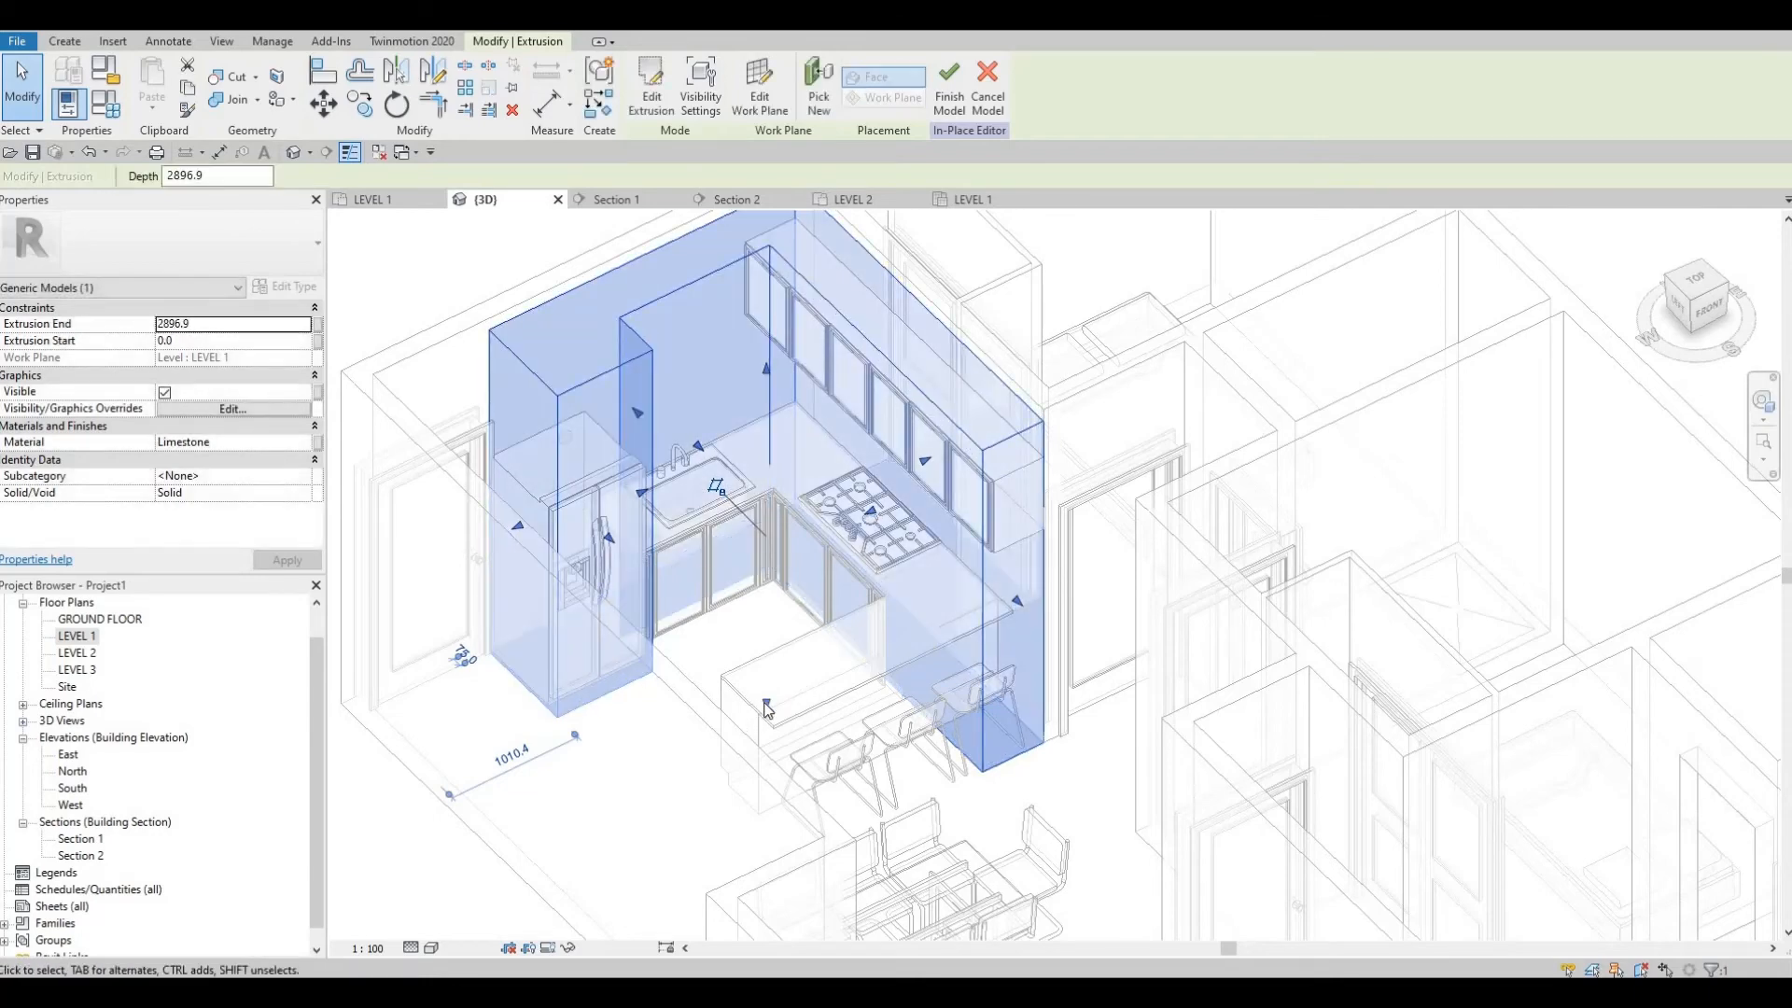
# Step: Raise the extrusion's bottom face to start at about 2275 mm, above the refrigerator and sink
pyautogui.moveTo(765, 707); pyautogui.dragTo(774, 383)
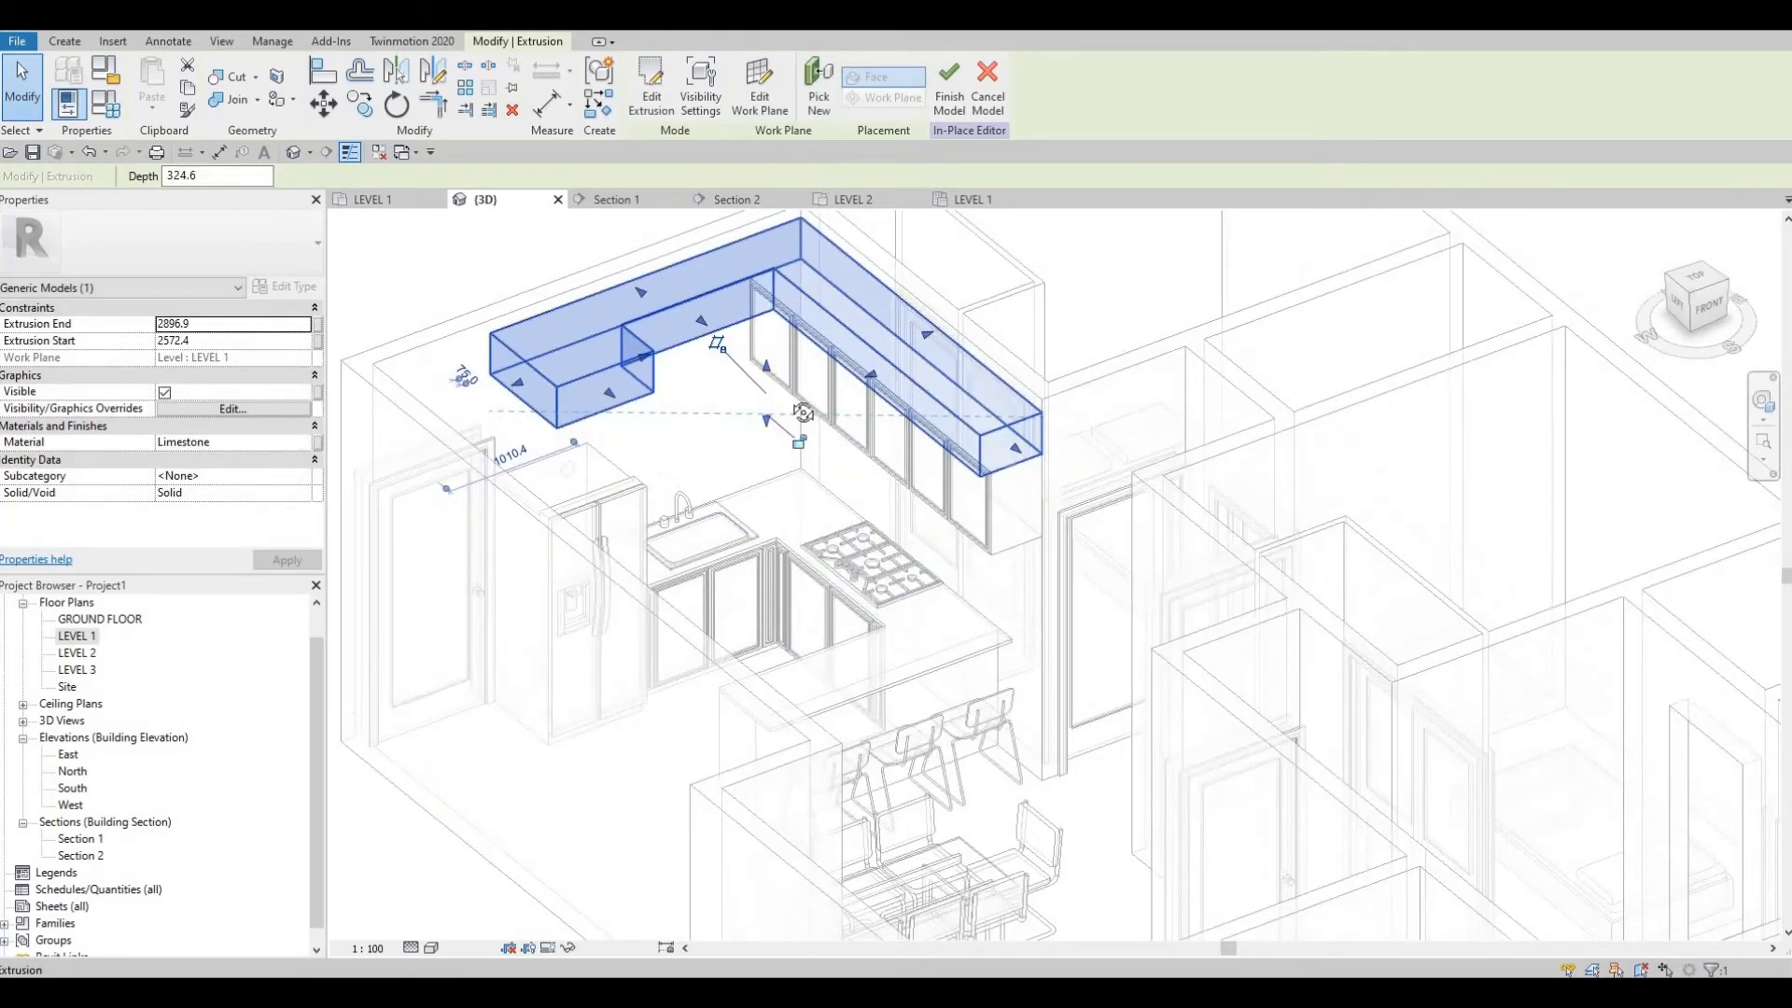
pyautogui.scroll(3, 789, 467)
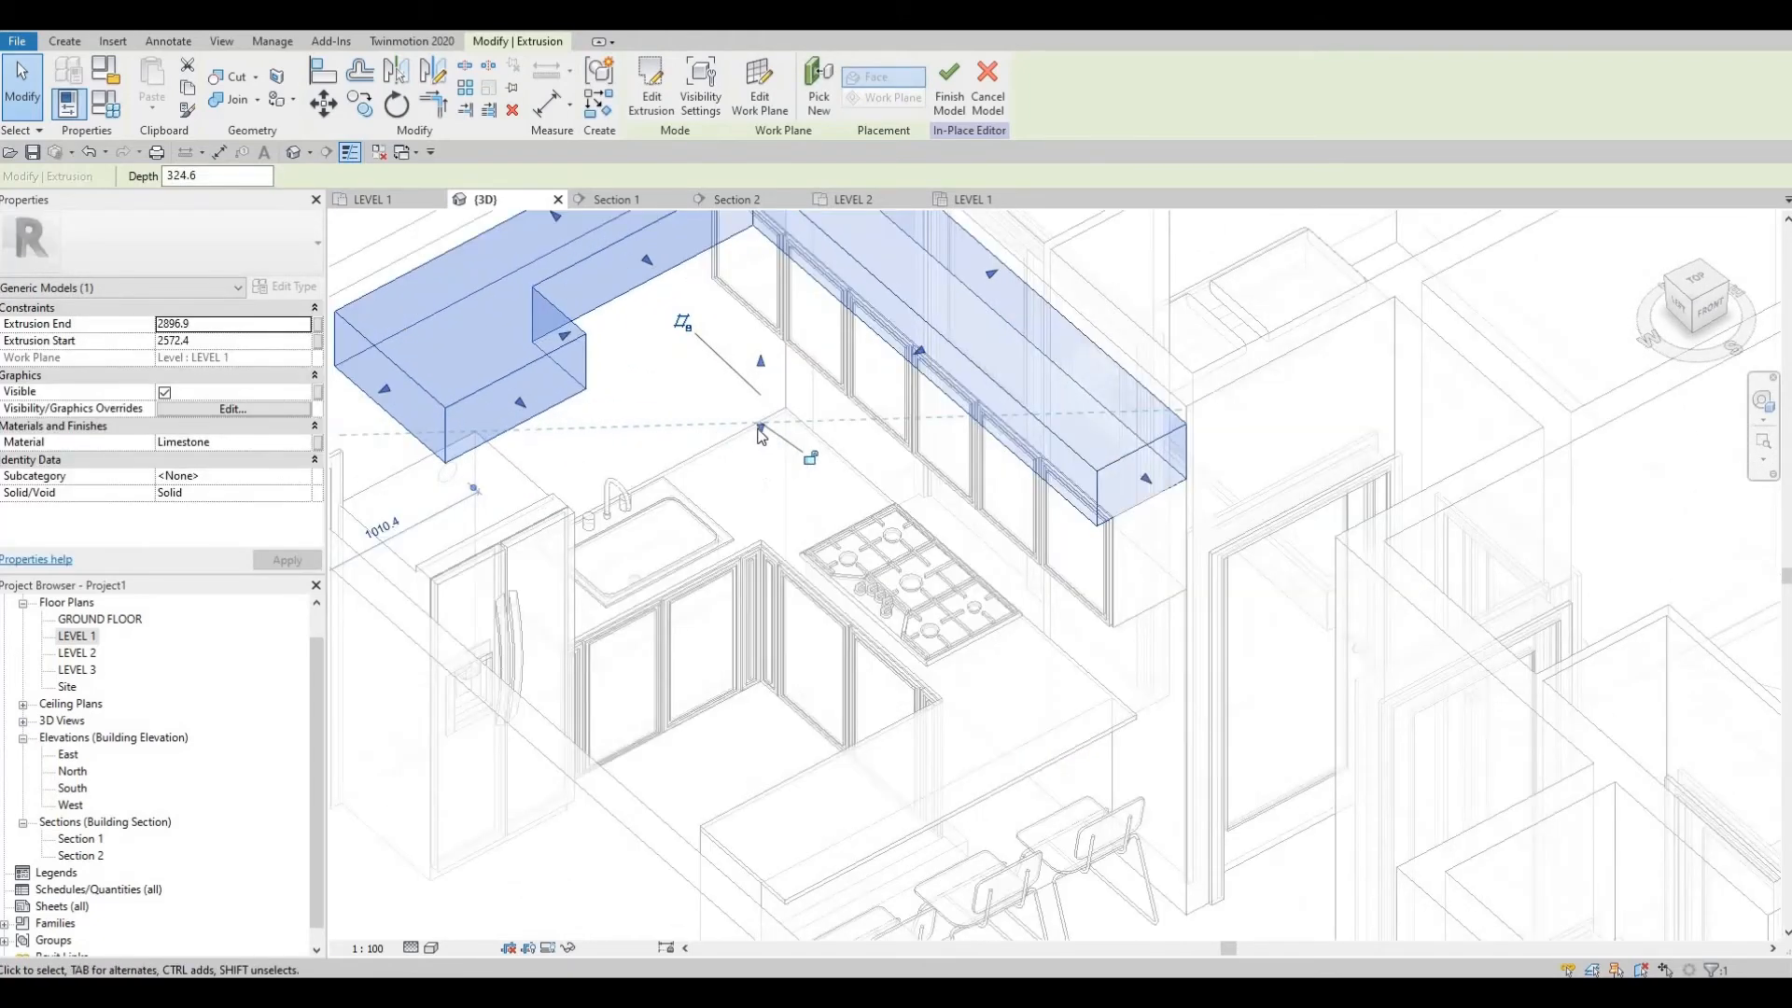
pyautogui.moveTo(752, 476); pyautogui.dragTo(857, 502)
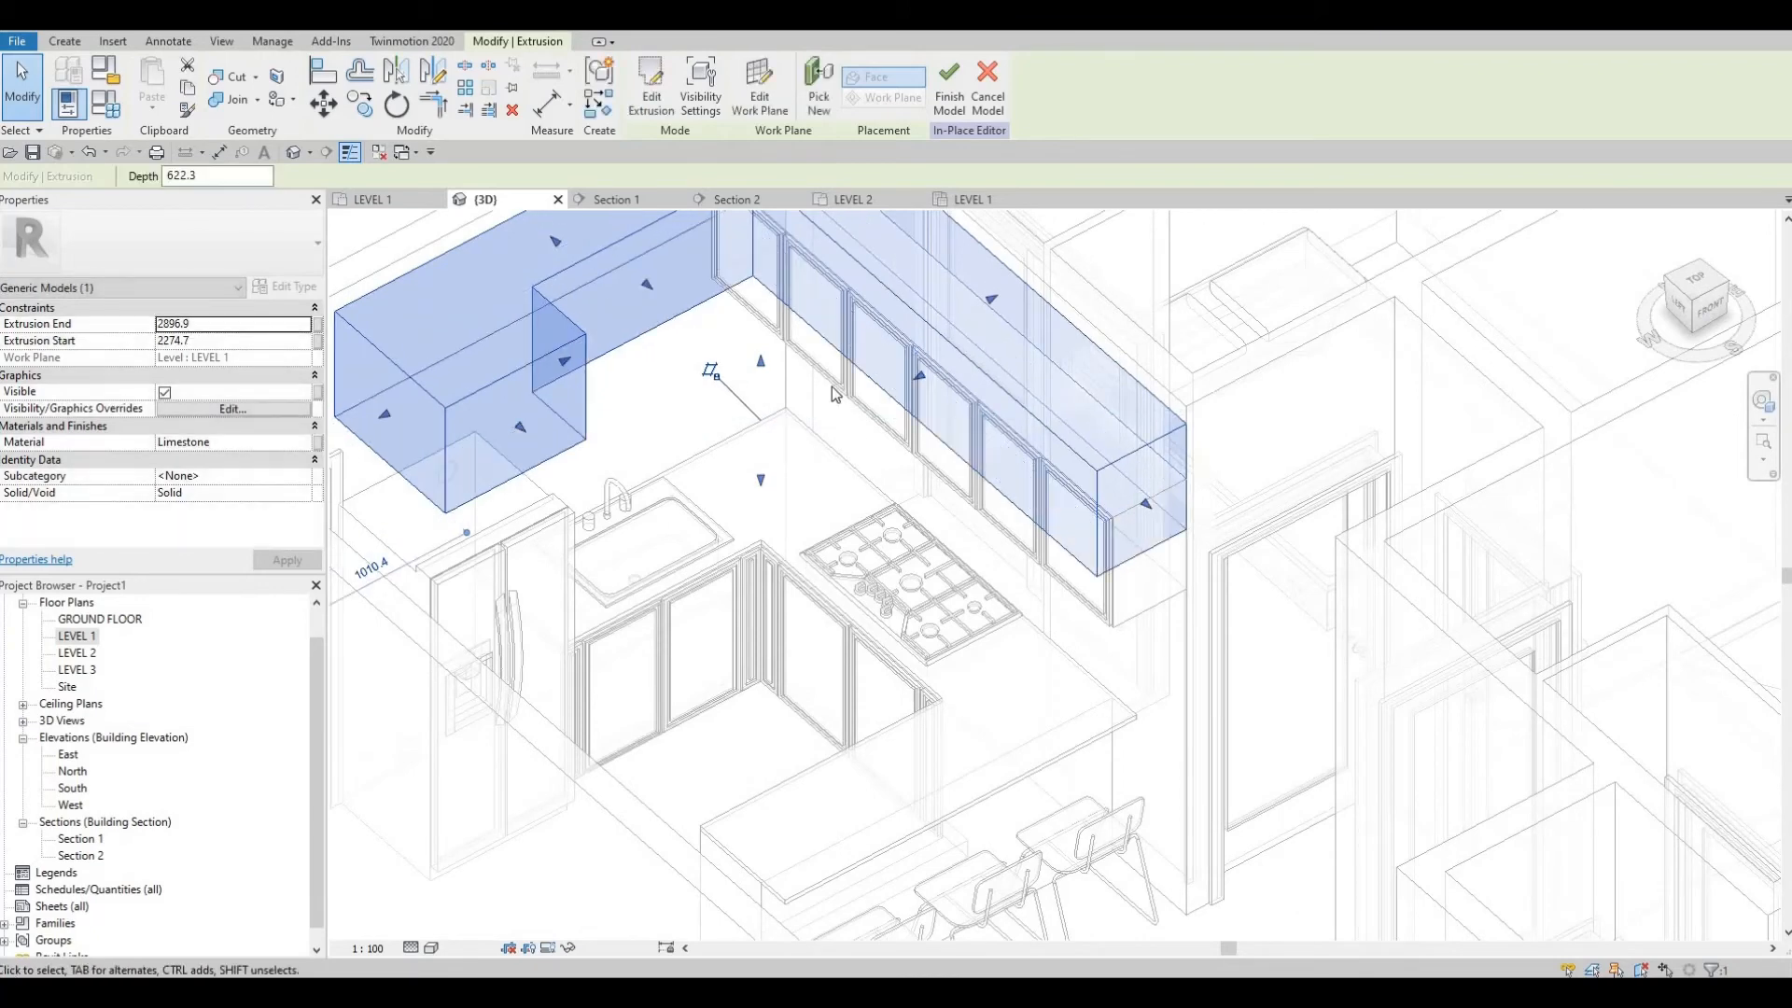
# Step: Align the Limestone extrusion's bottom face with the top of the existing upper cabinets
pyautogui.press('Escape')
pyautogui.keyDown('shift'); pyautogui.moveTo(834, 431); pyautogui.dragTo(831, 410, button='middle'); pyautogui.keyUp('shift')
pyautogui.press('a')
pyautogui.press('l')
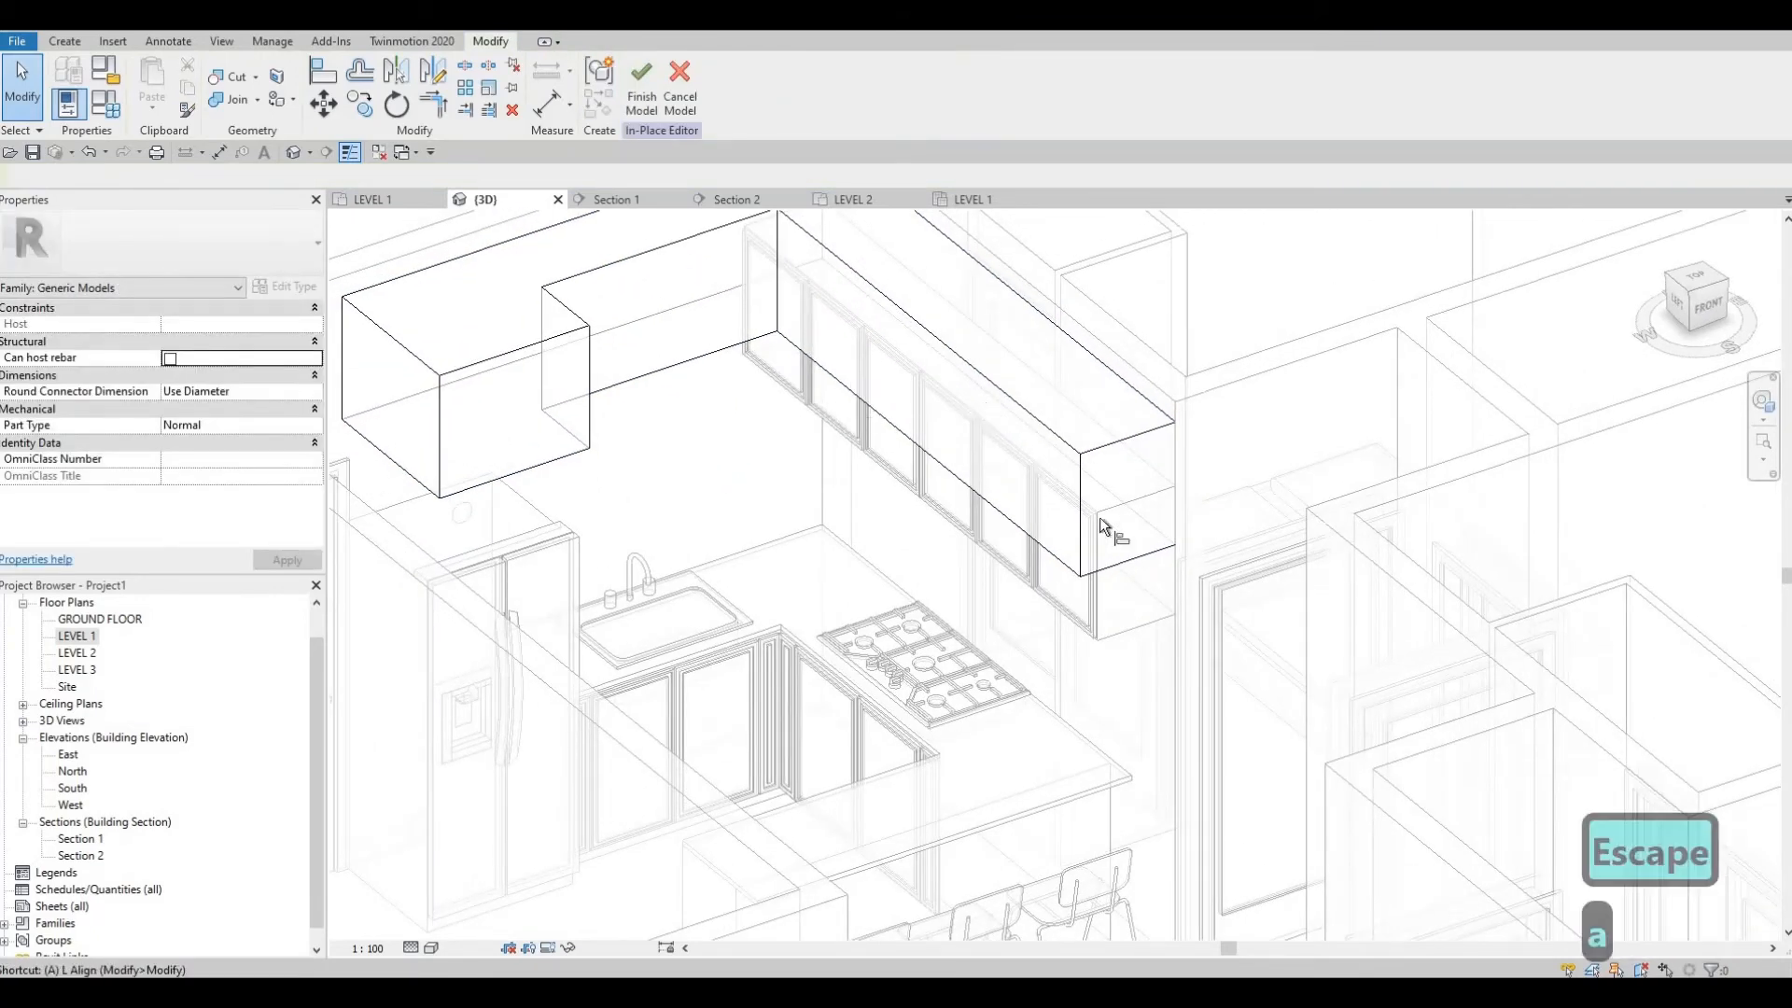
pyautogui.click(1163, 489)
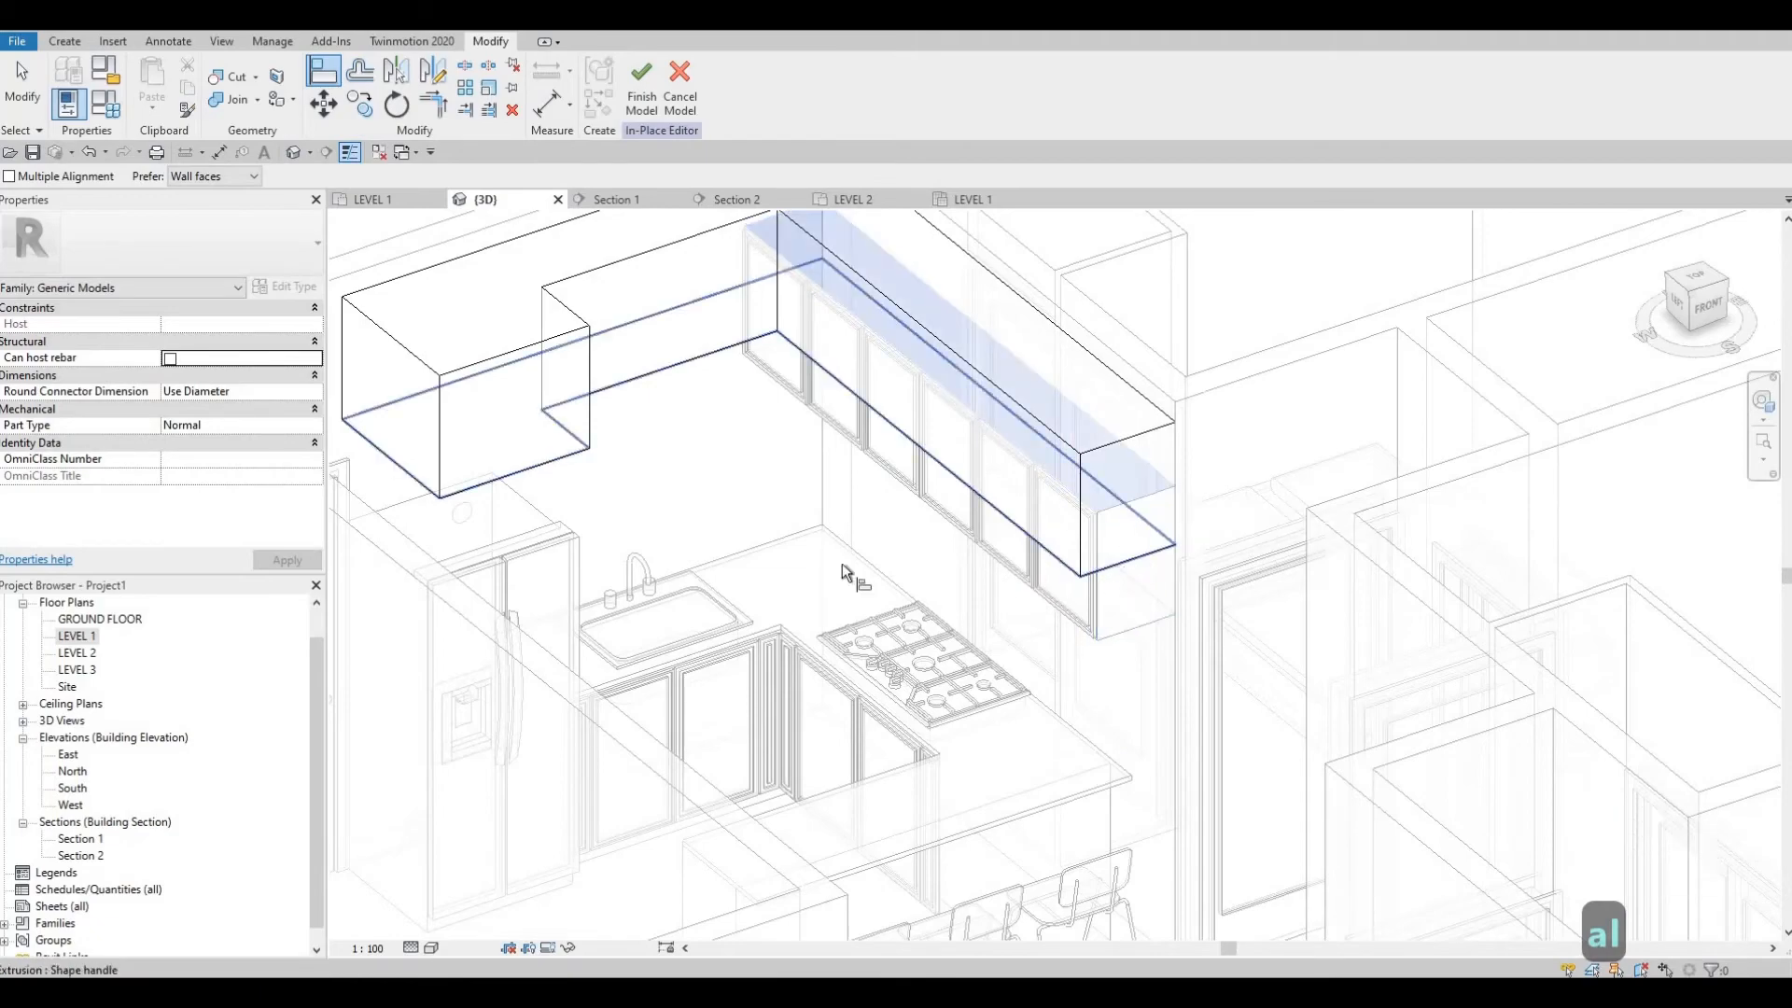
pyautogui.press('Escape')
pyautogui.press('Escape')
# Step: Check the extrusion's fit above the upper cabinets from several angles and finish the in-place model
pyautogui.keyDown('shift'); pyautogui.moveTo(691, 480); pyautogui.dragTo(597, 562, button='middle'); pyautogui.keyUp('shift')
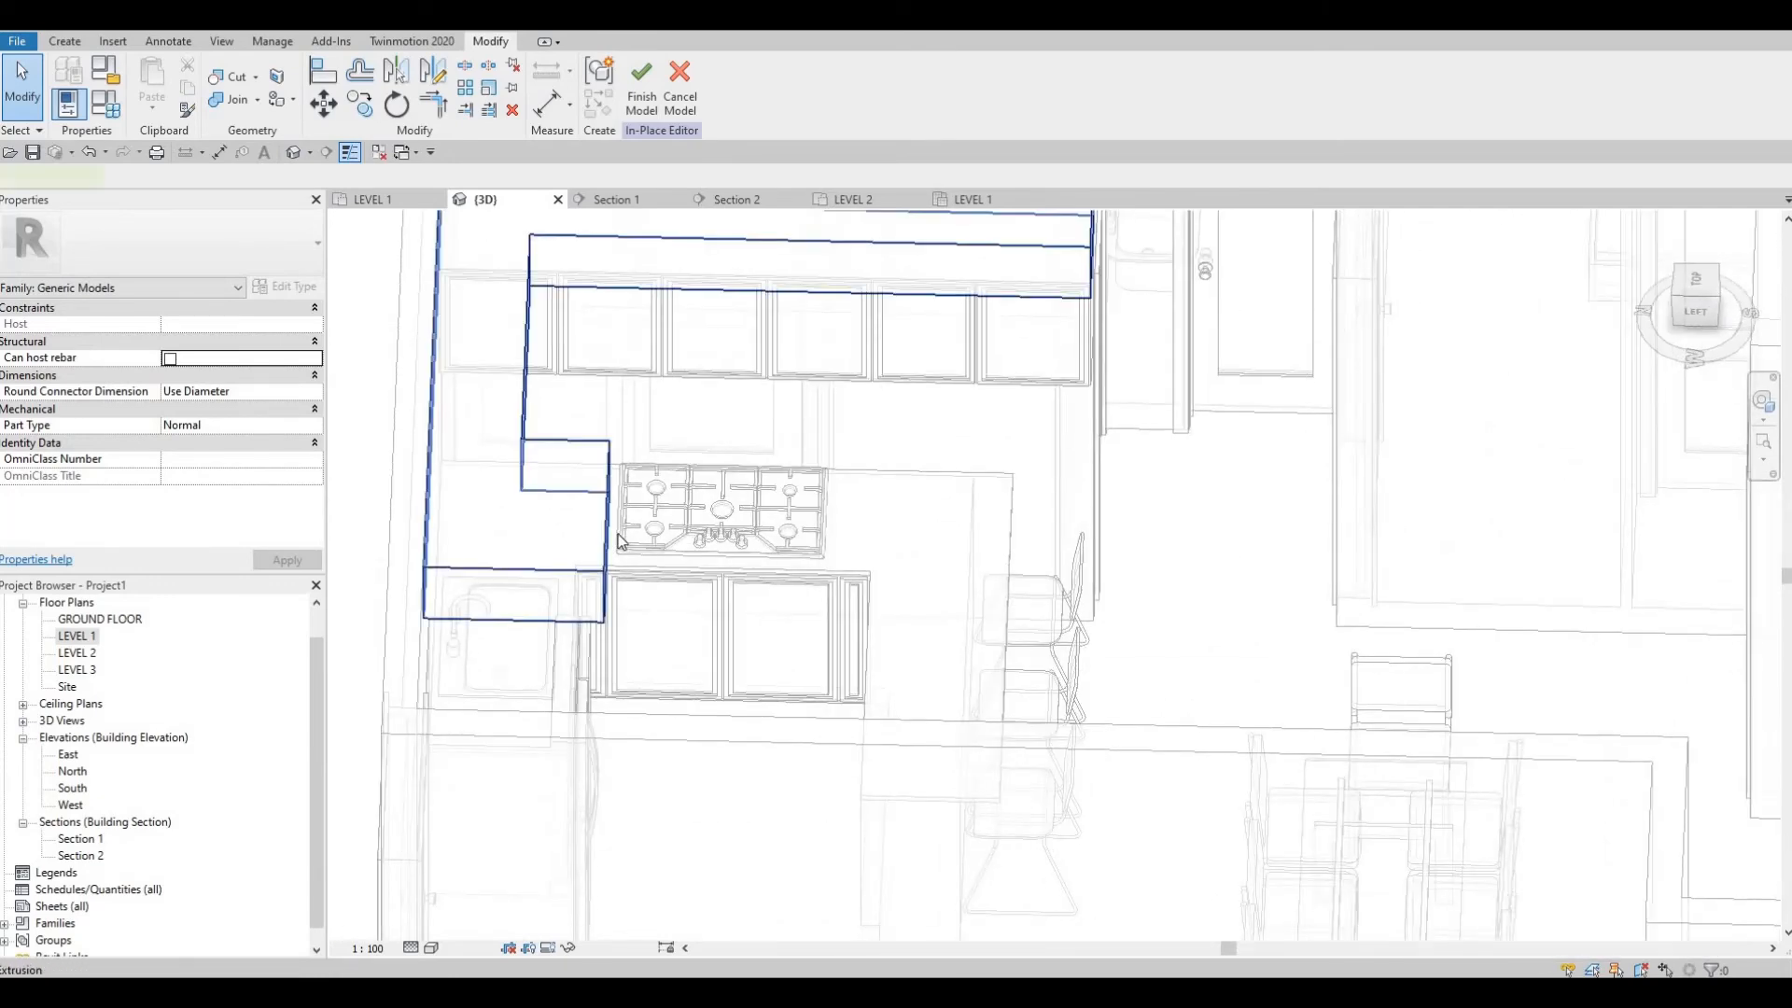
pyautogui.click(608, 541)
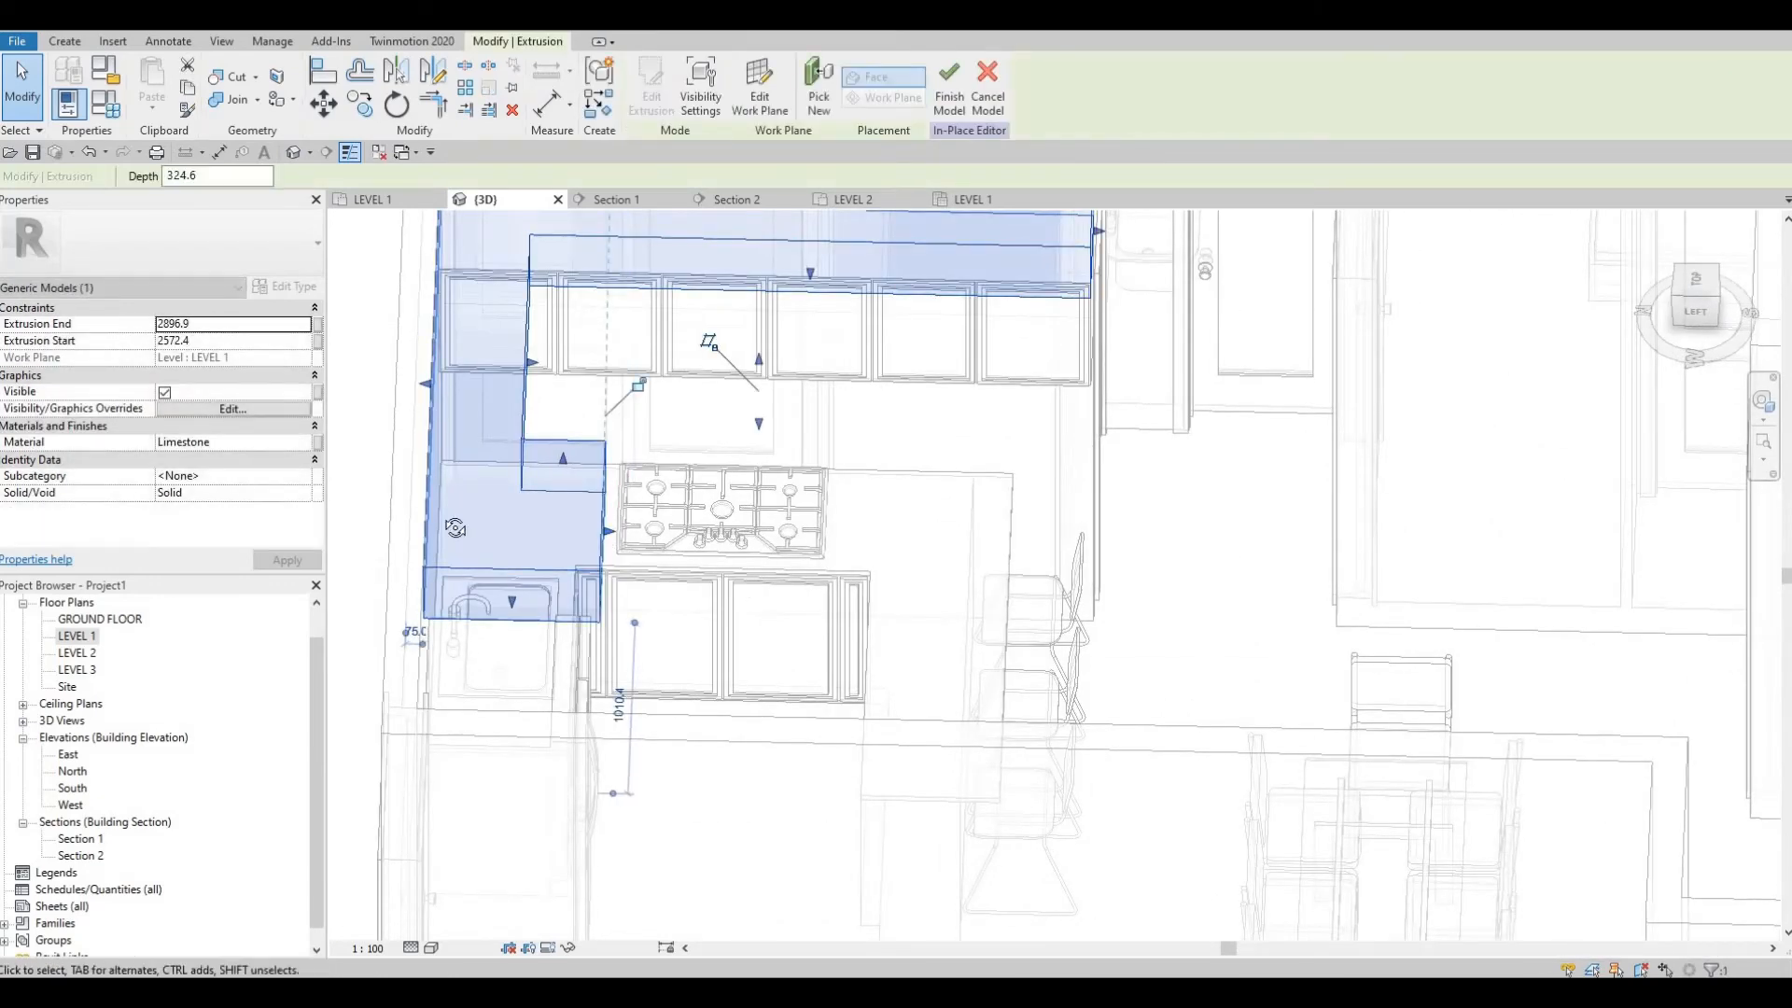
pyautogui.press('Escape')
pyautogui.keyDown('shift'); pyautogui.moveTo(746, 584); pyautogui.dragTo(572, 472, button='middle'); pyautogui.keyUp('shift')
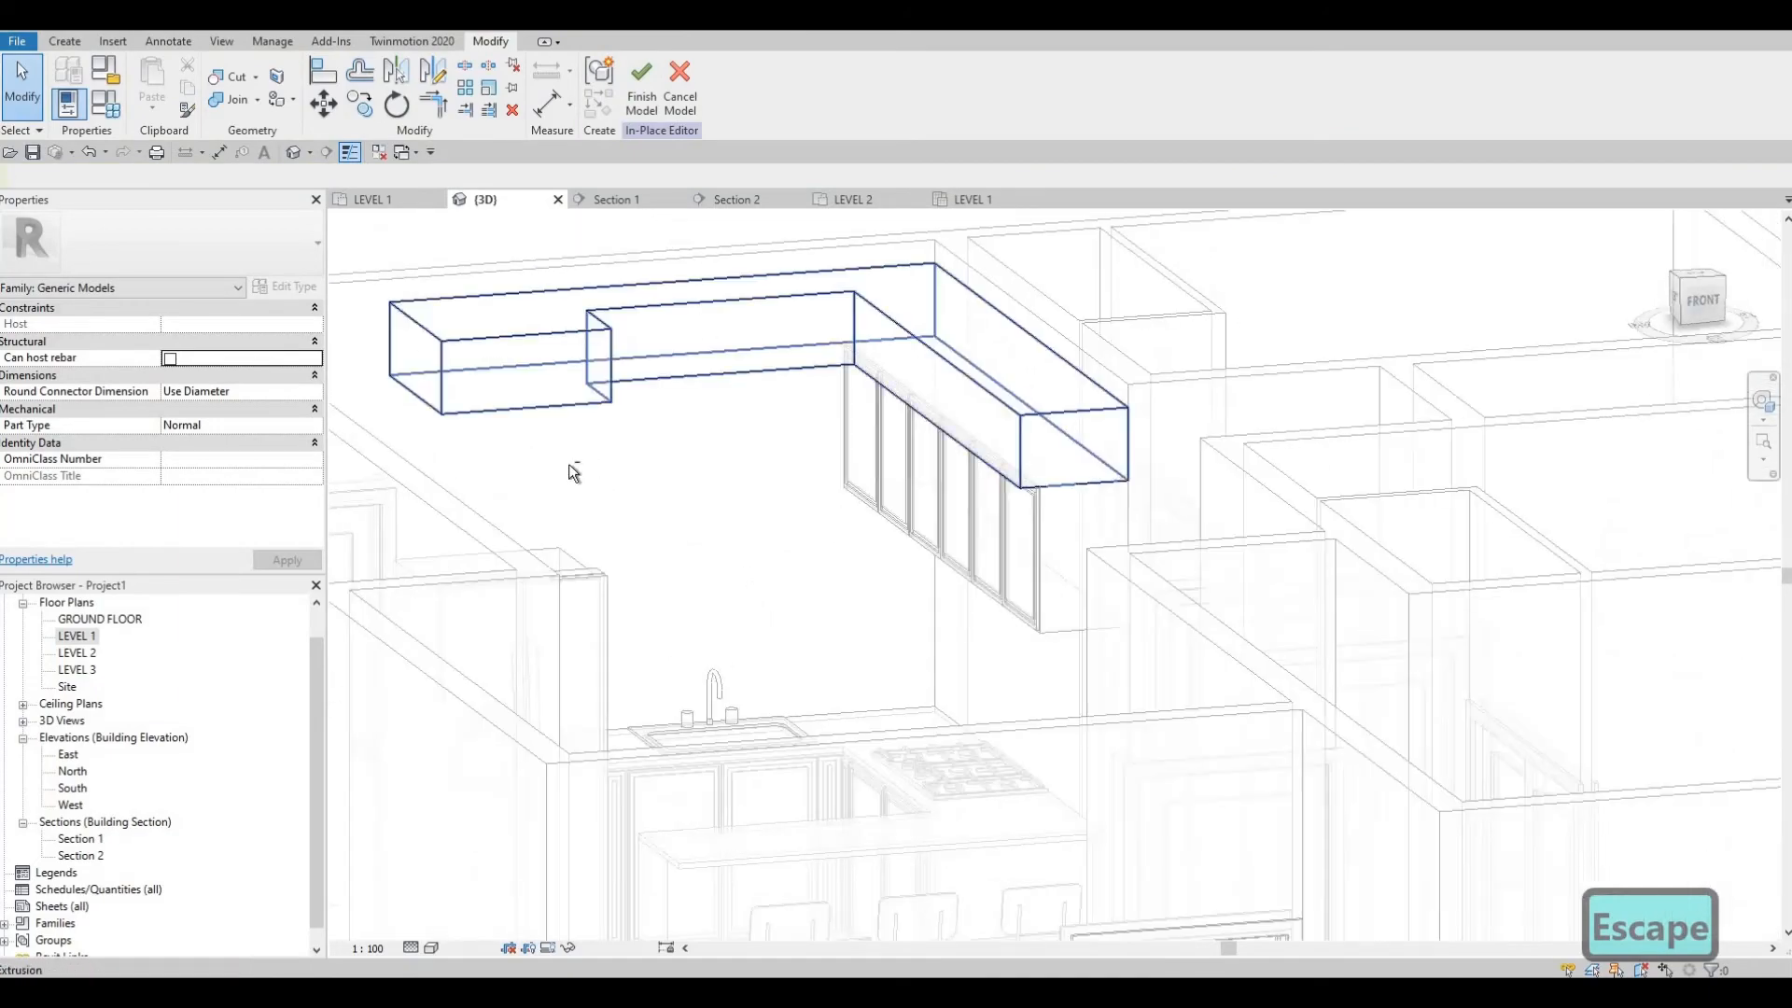
pyautogui.keyDown('shift'); pyautogui.moveTo(564, 368); pyautogui.dragTo(620, 519, button='middle'); pyautogui.keyUp('shift')
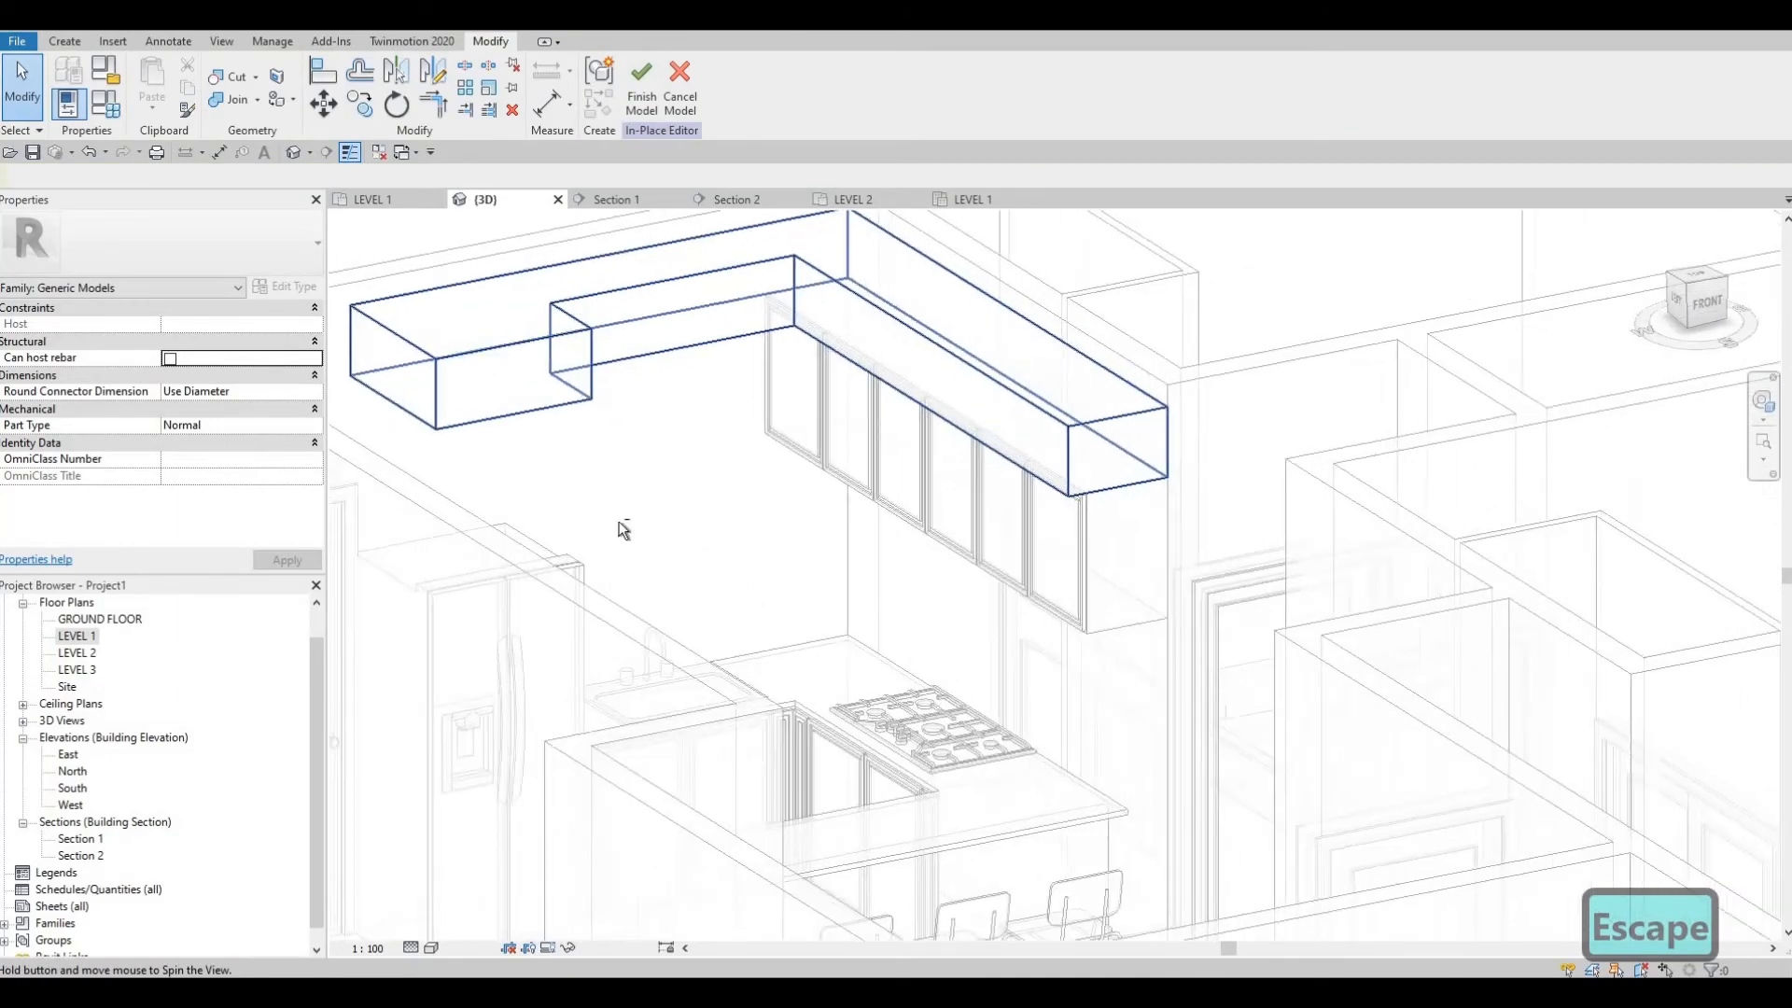
pyautogui.keyDown('shift'); pyautogui.moveTo(826, 568); pyautogui.dragTo(974, 442, button='middle'); pyautogui.keyUp('shift')
pyautogui.click(936, 412)
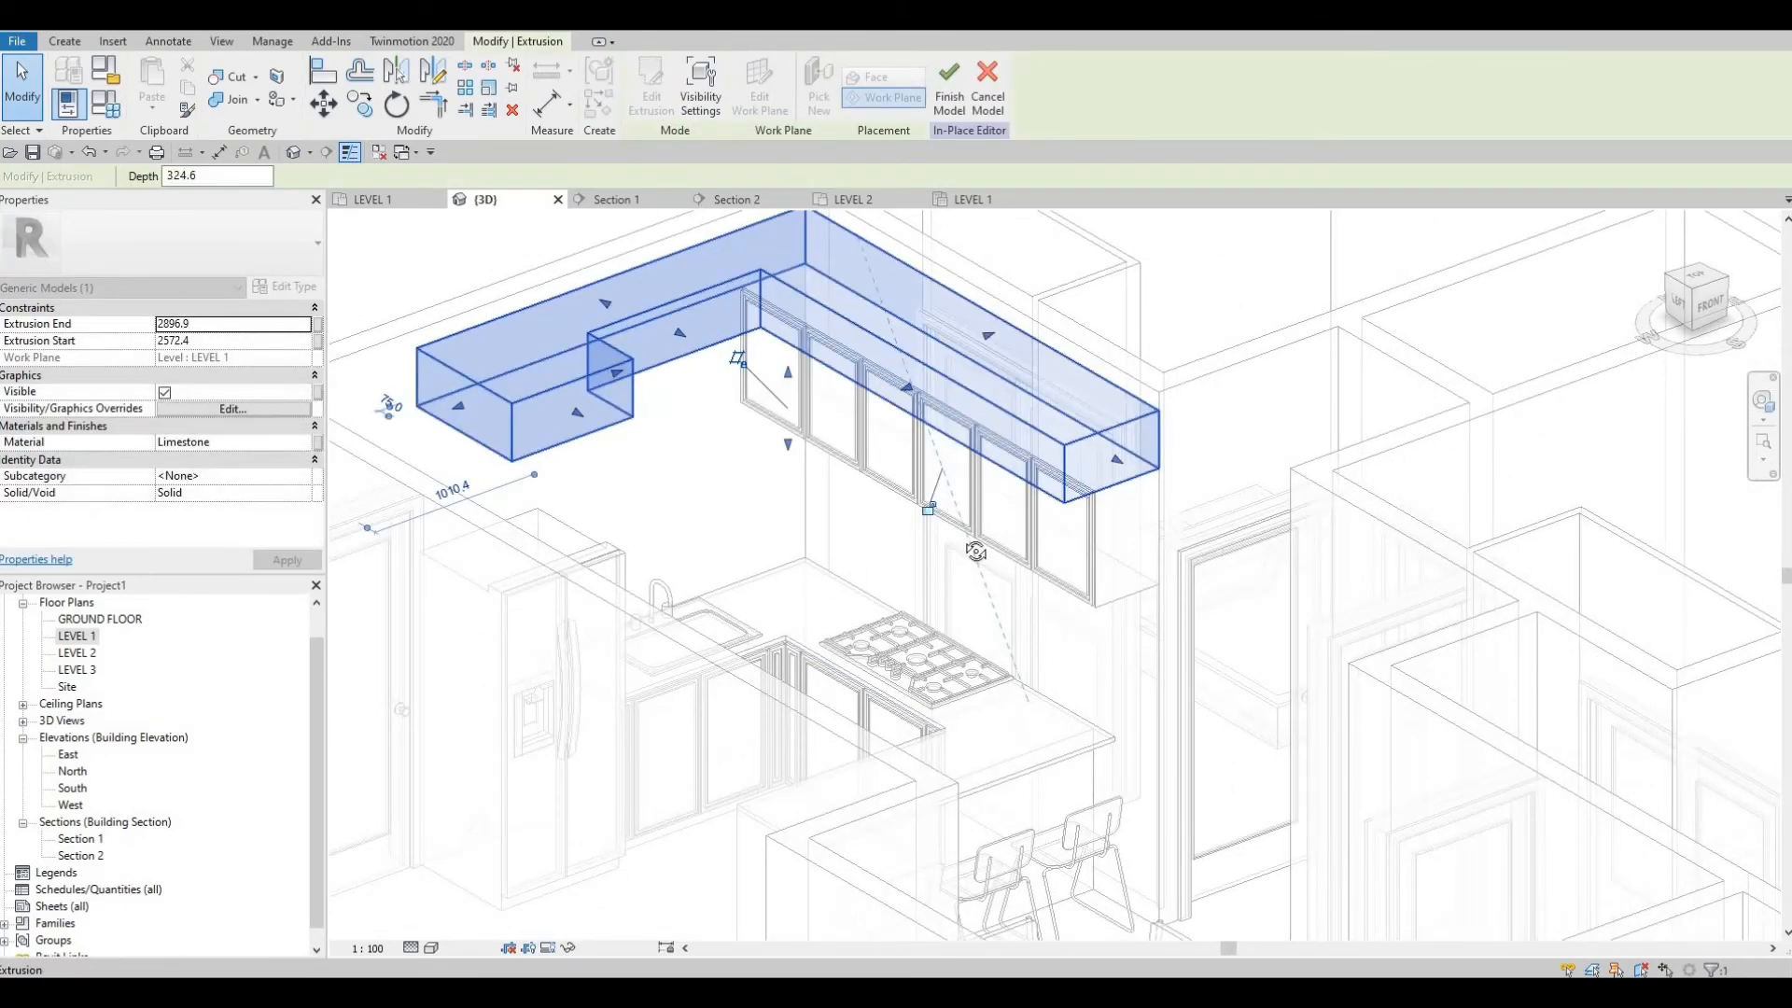
pyautogui.keyDown('shift'); pyautogui.moveTo(1034, 502); pyautogui.dragTo(976, 444, button='middle'); pyautogui.keyUp('shift')
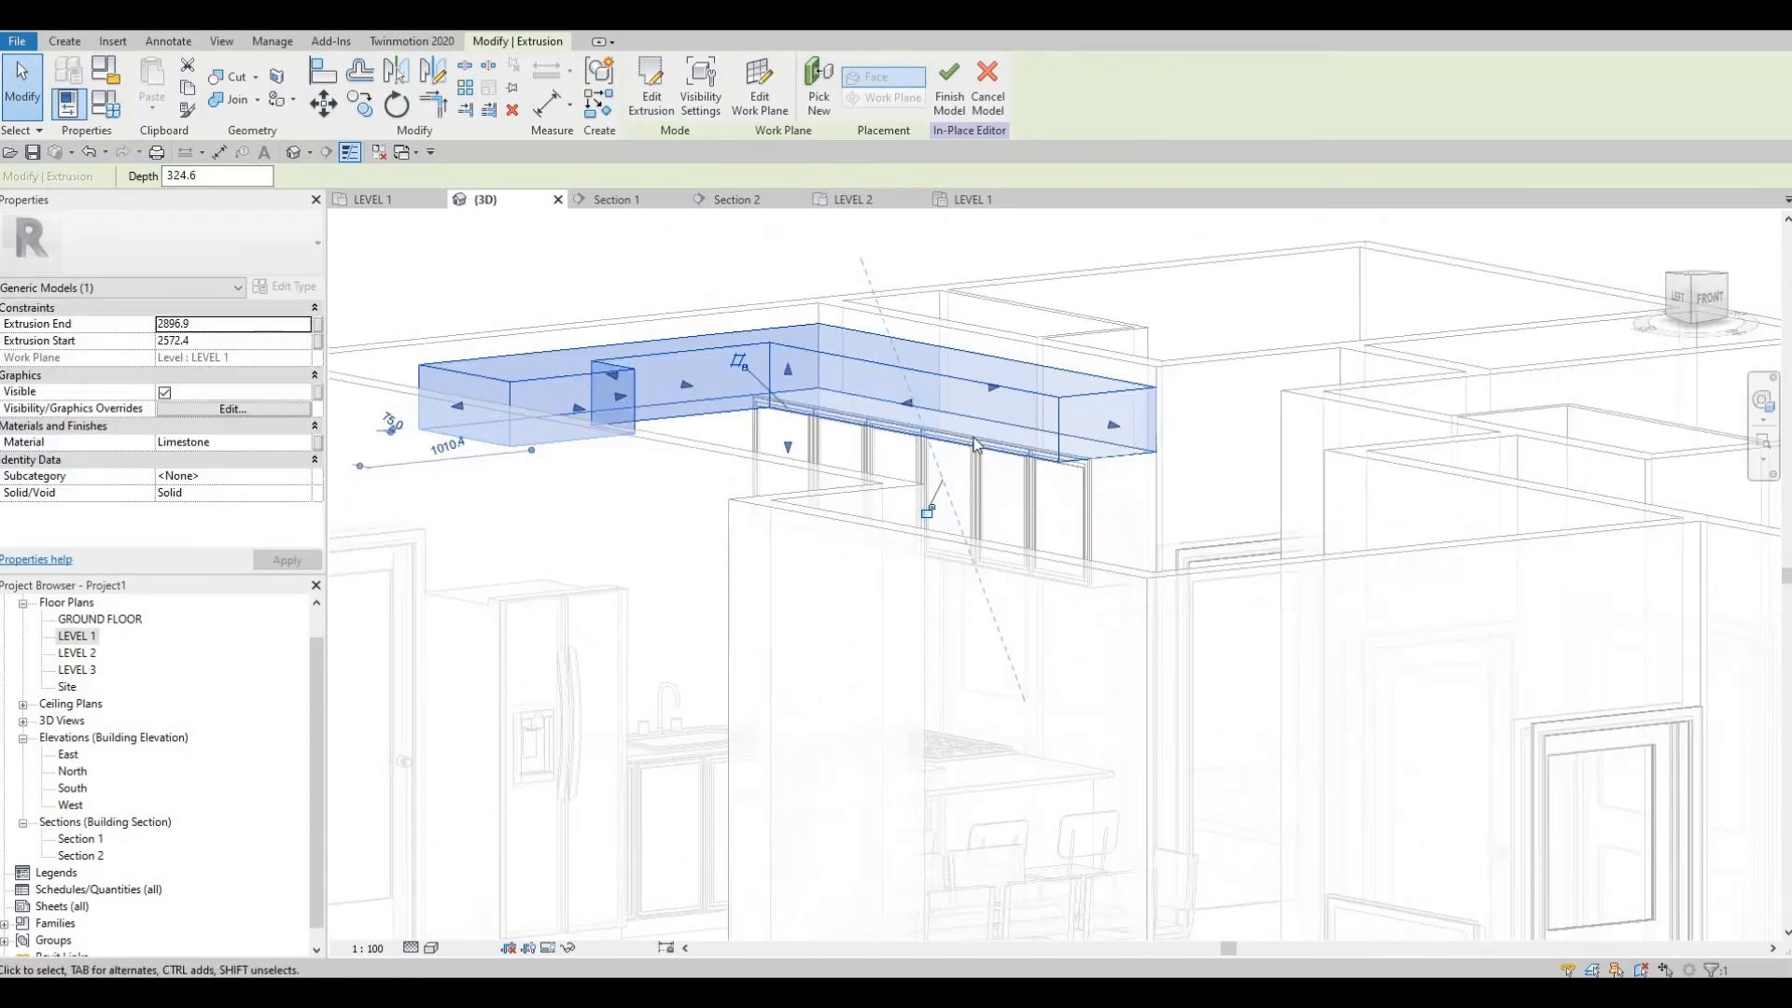
pyautogui.keyDown('shift'); pyautogui.moveTo(899, 533); pyautogui.dragTo(727, 373, button='middle'); pyautogui.keyUp('shift')
pyautogui.press('Escape')
pyautogui.click(640, 103)
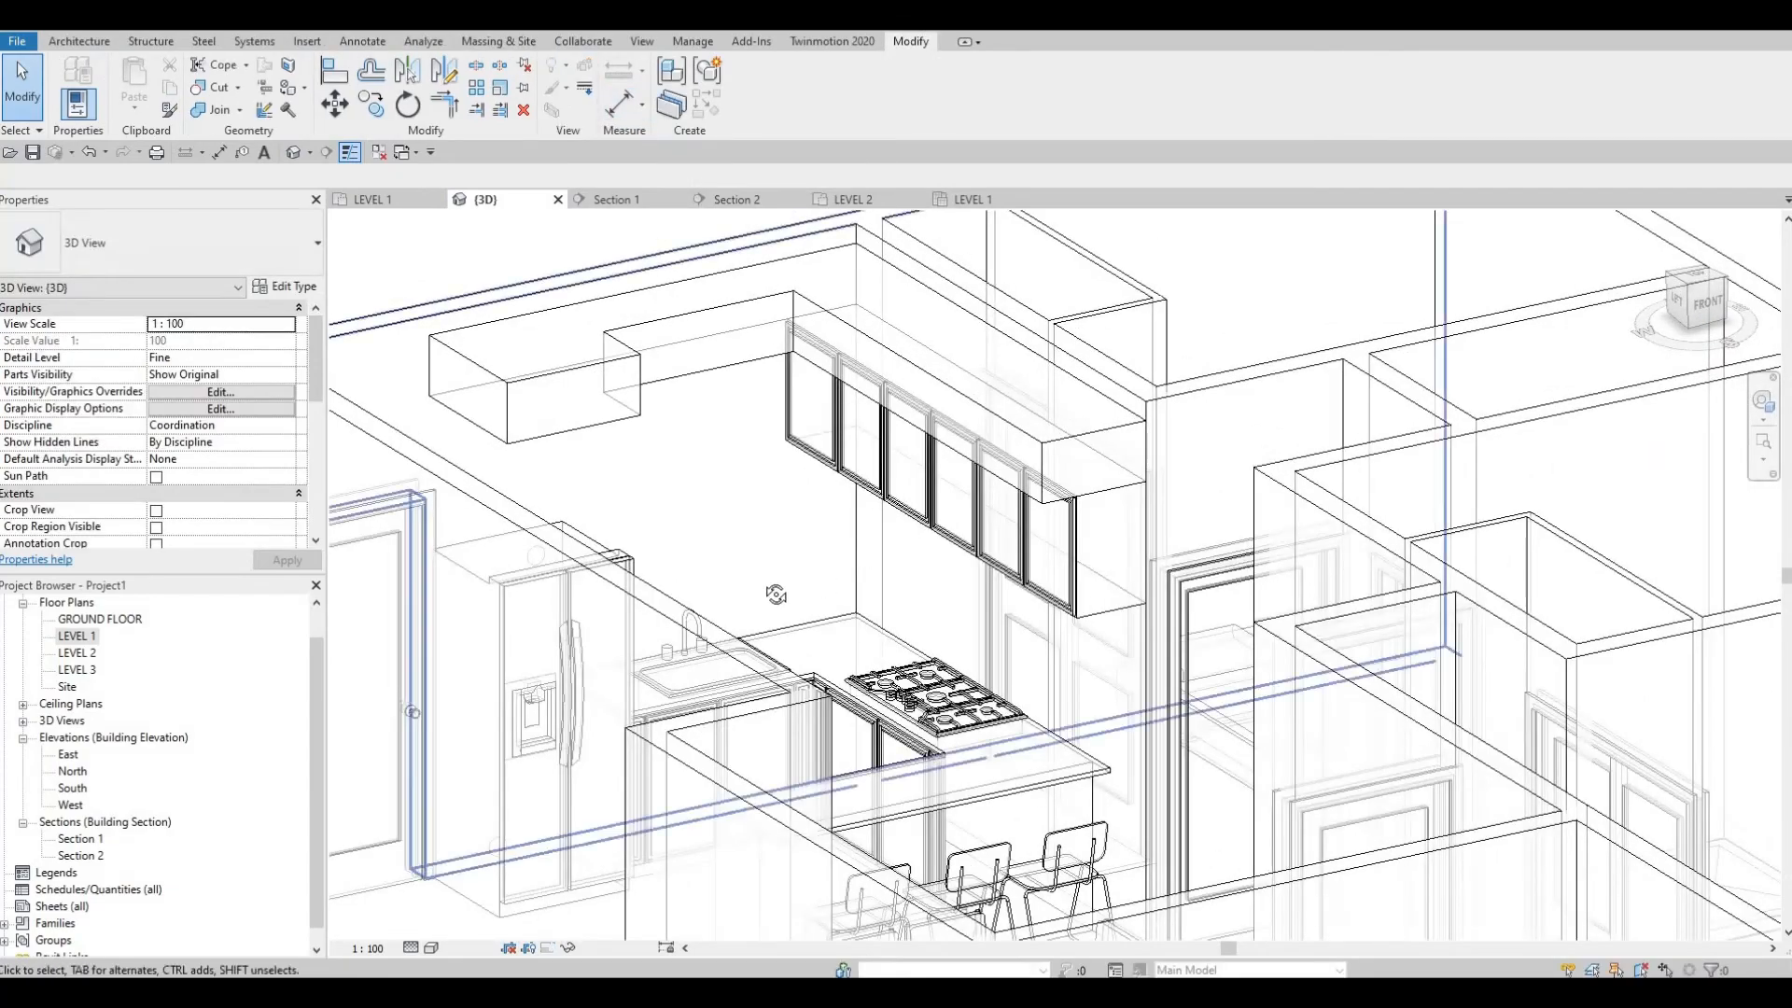
pyautogui.keyDown('shift'); pyautogui.moveTo(839, 522); pyautogui.dragTo(620, 460, button='middle'); pyautogui.keyUp('shift')
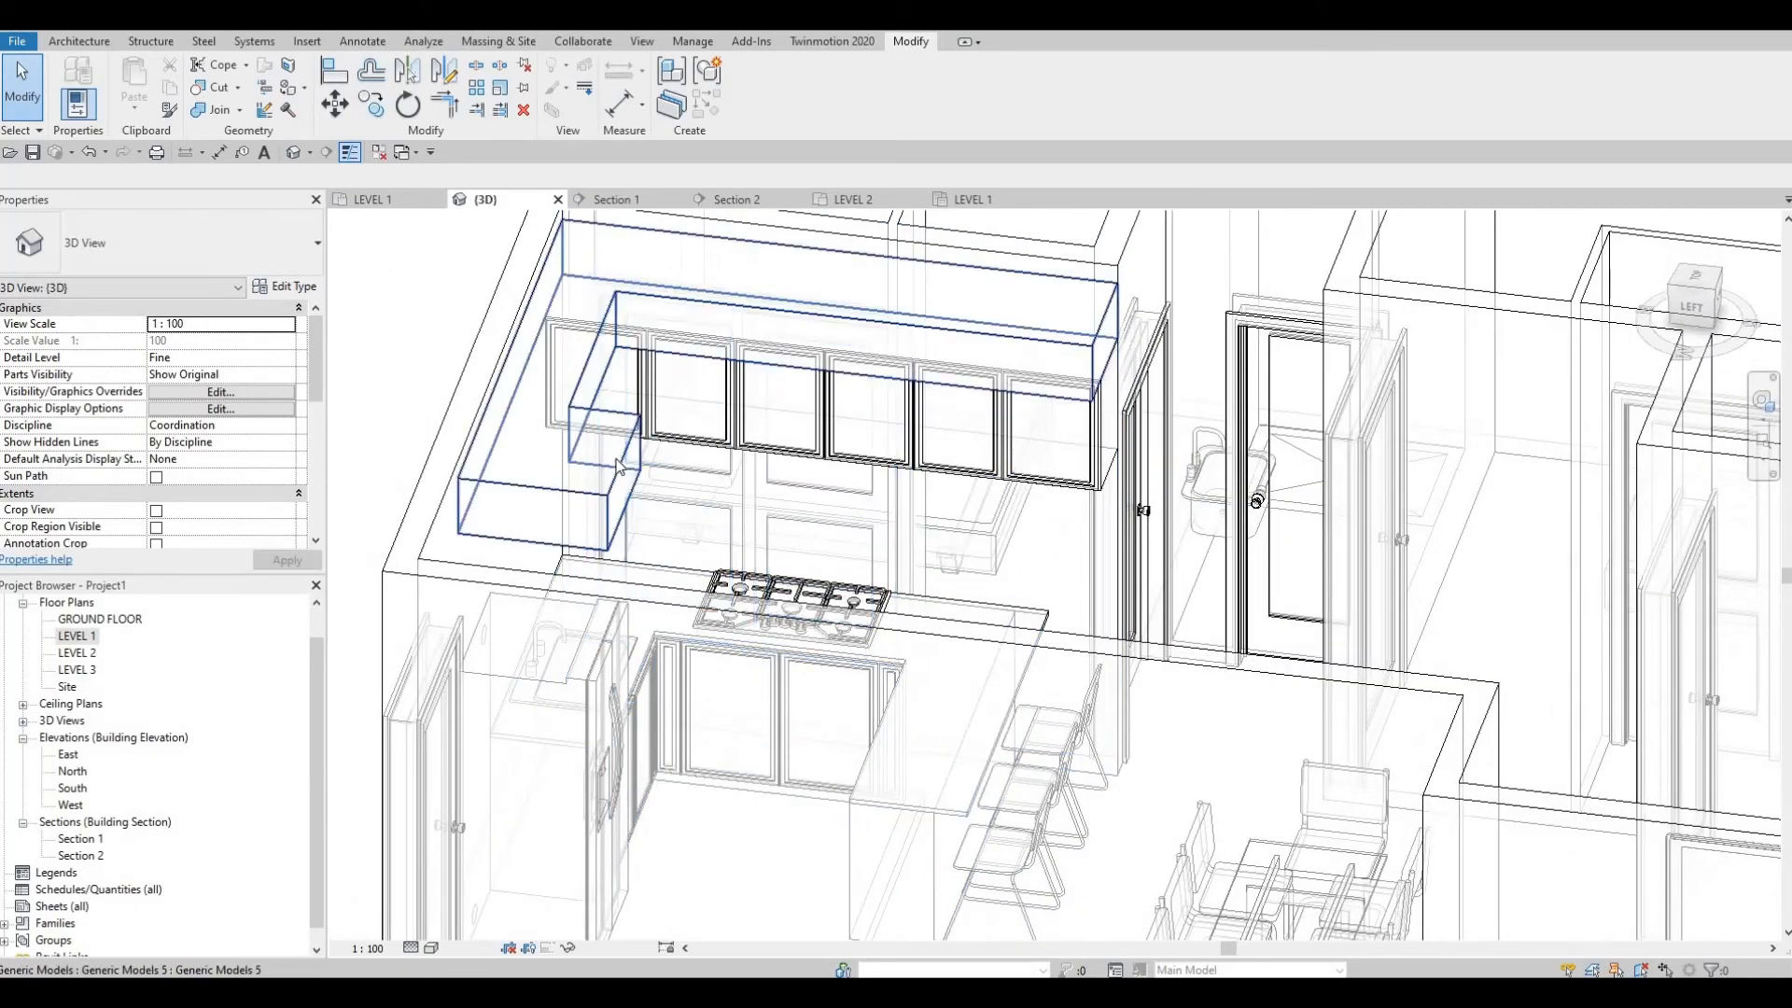
pyautogui.click(640, 496)
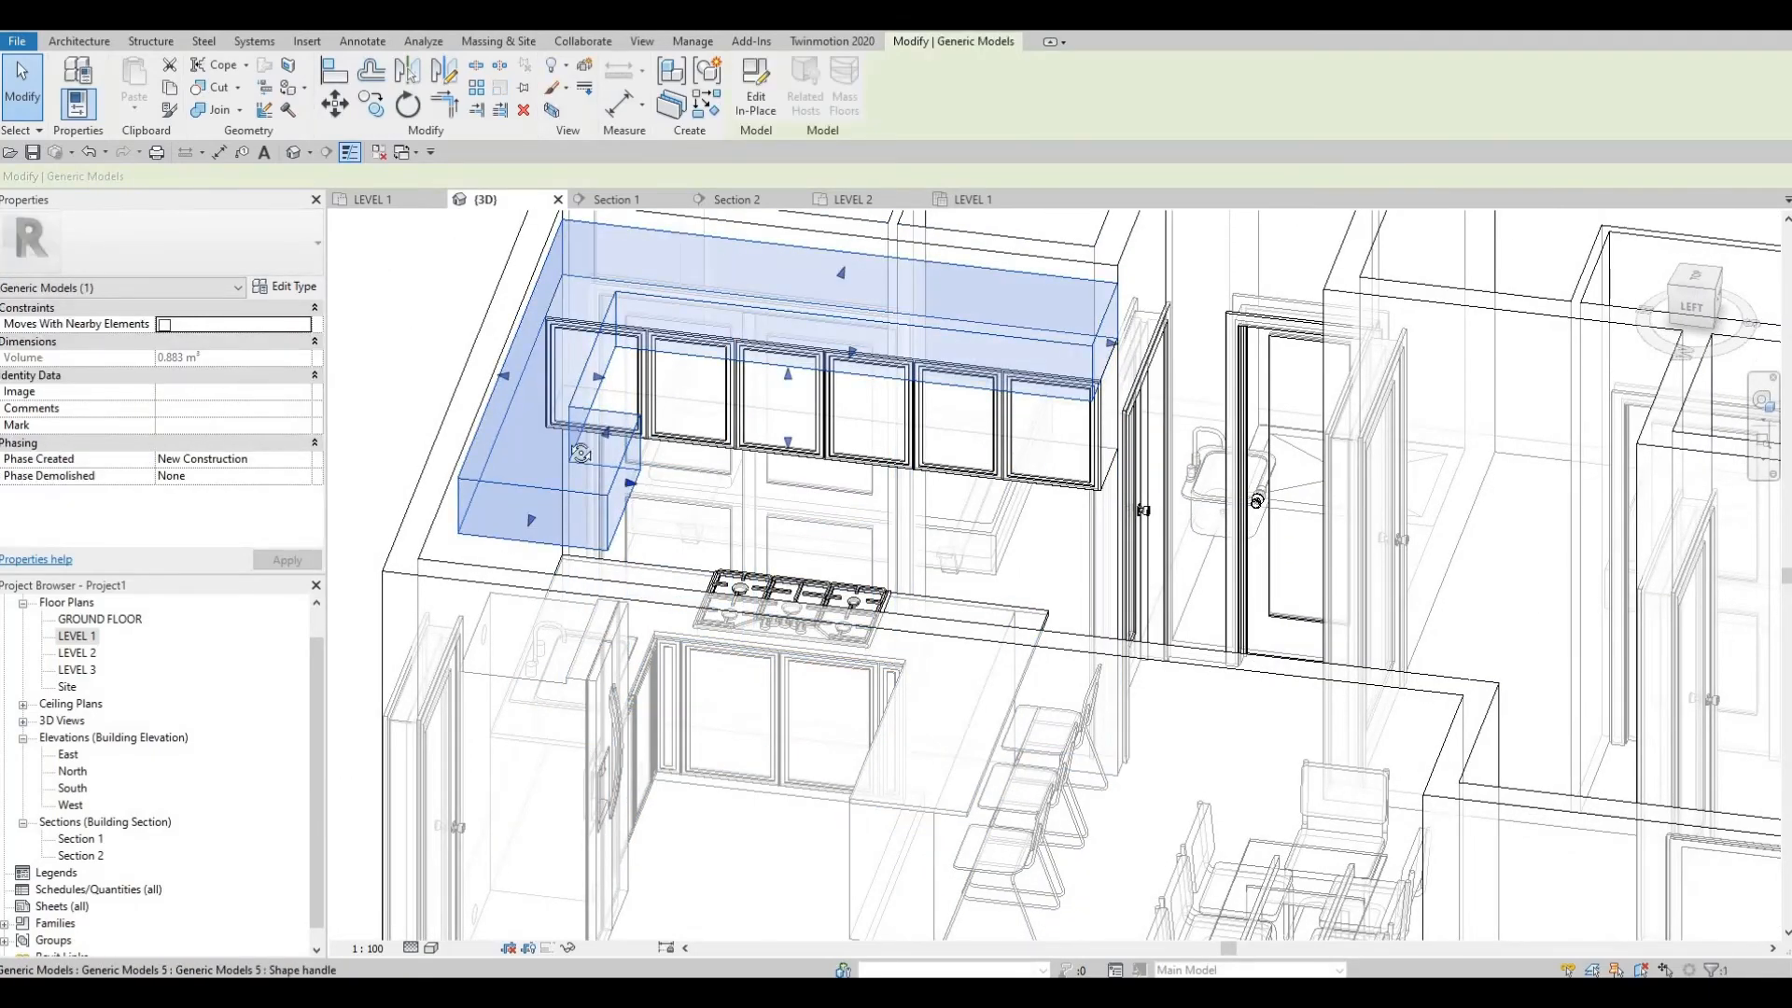
pyautogui.keyDown('shift'); pyautogui.moveTo(583, 450); pyautogui.dragTo(504, 486, button='middle'); pyautogui.keyUp('shift')
pyautogui.press('Escape')
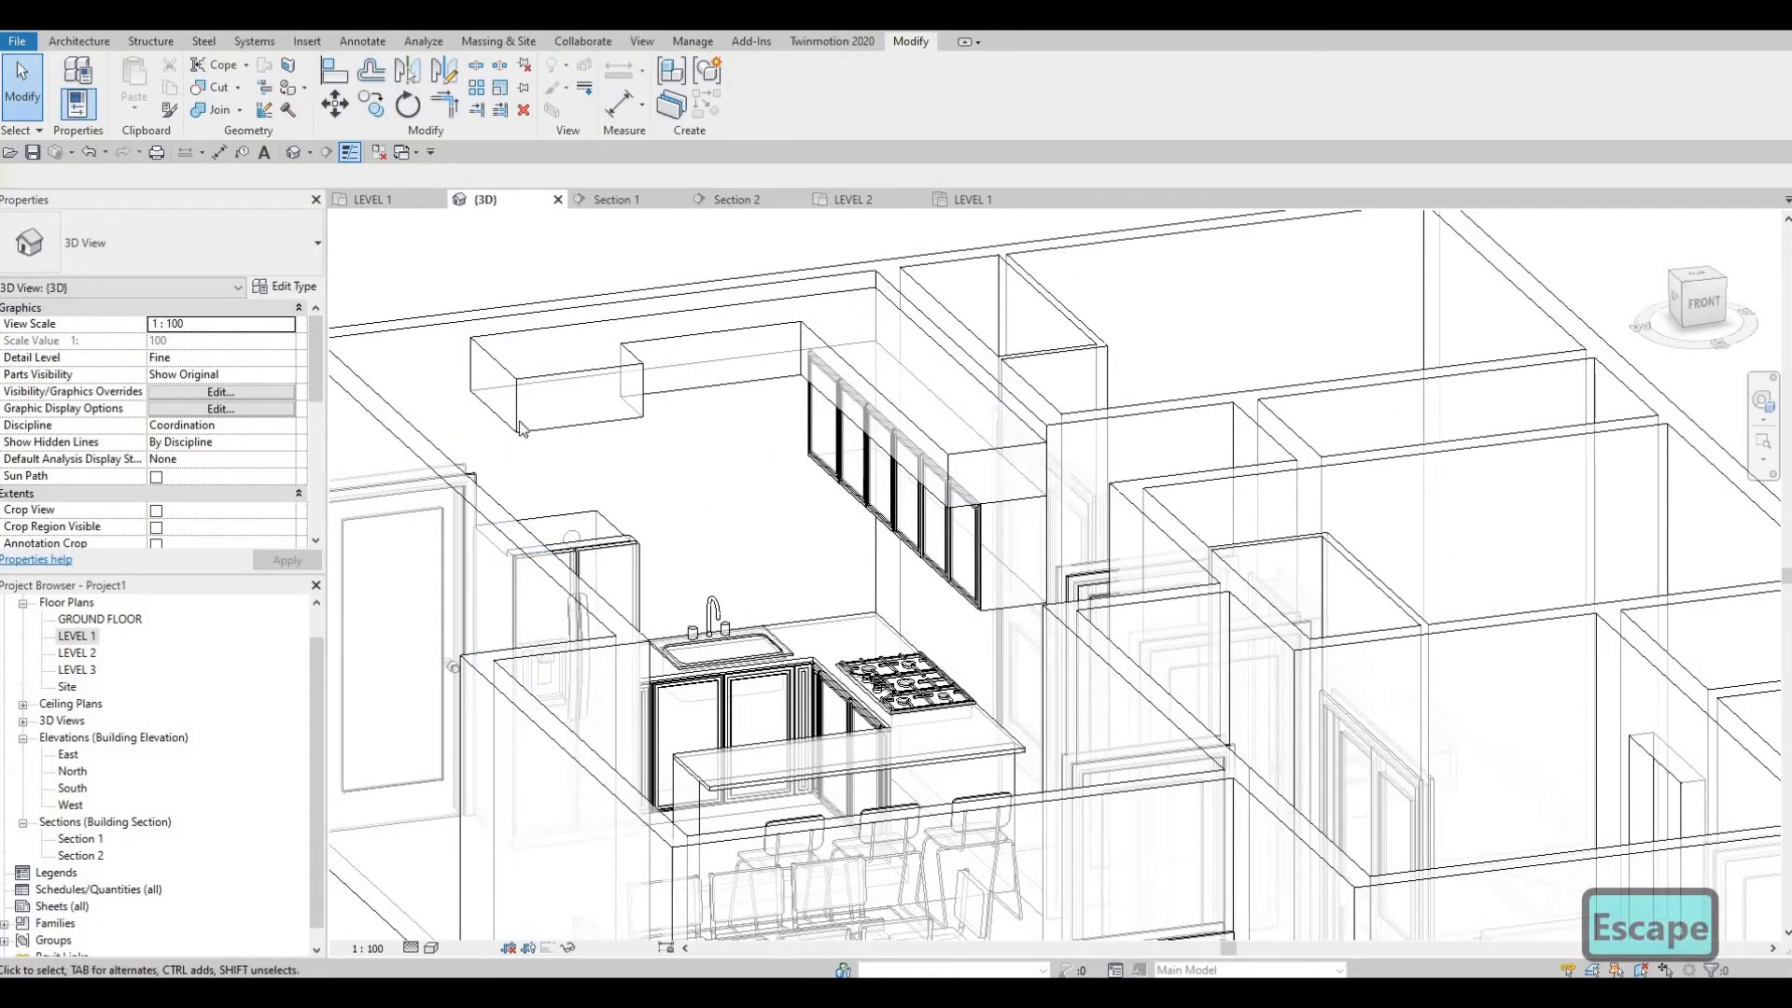
pyautogui.keyDown('shift'); pyautogui.moveTo(521, 428); pyautogui.dragTo(439, 522, button='middle'); pyautogui.keyUp('shift')
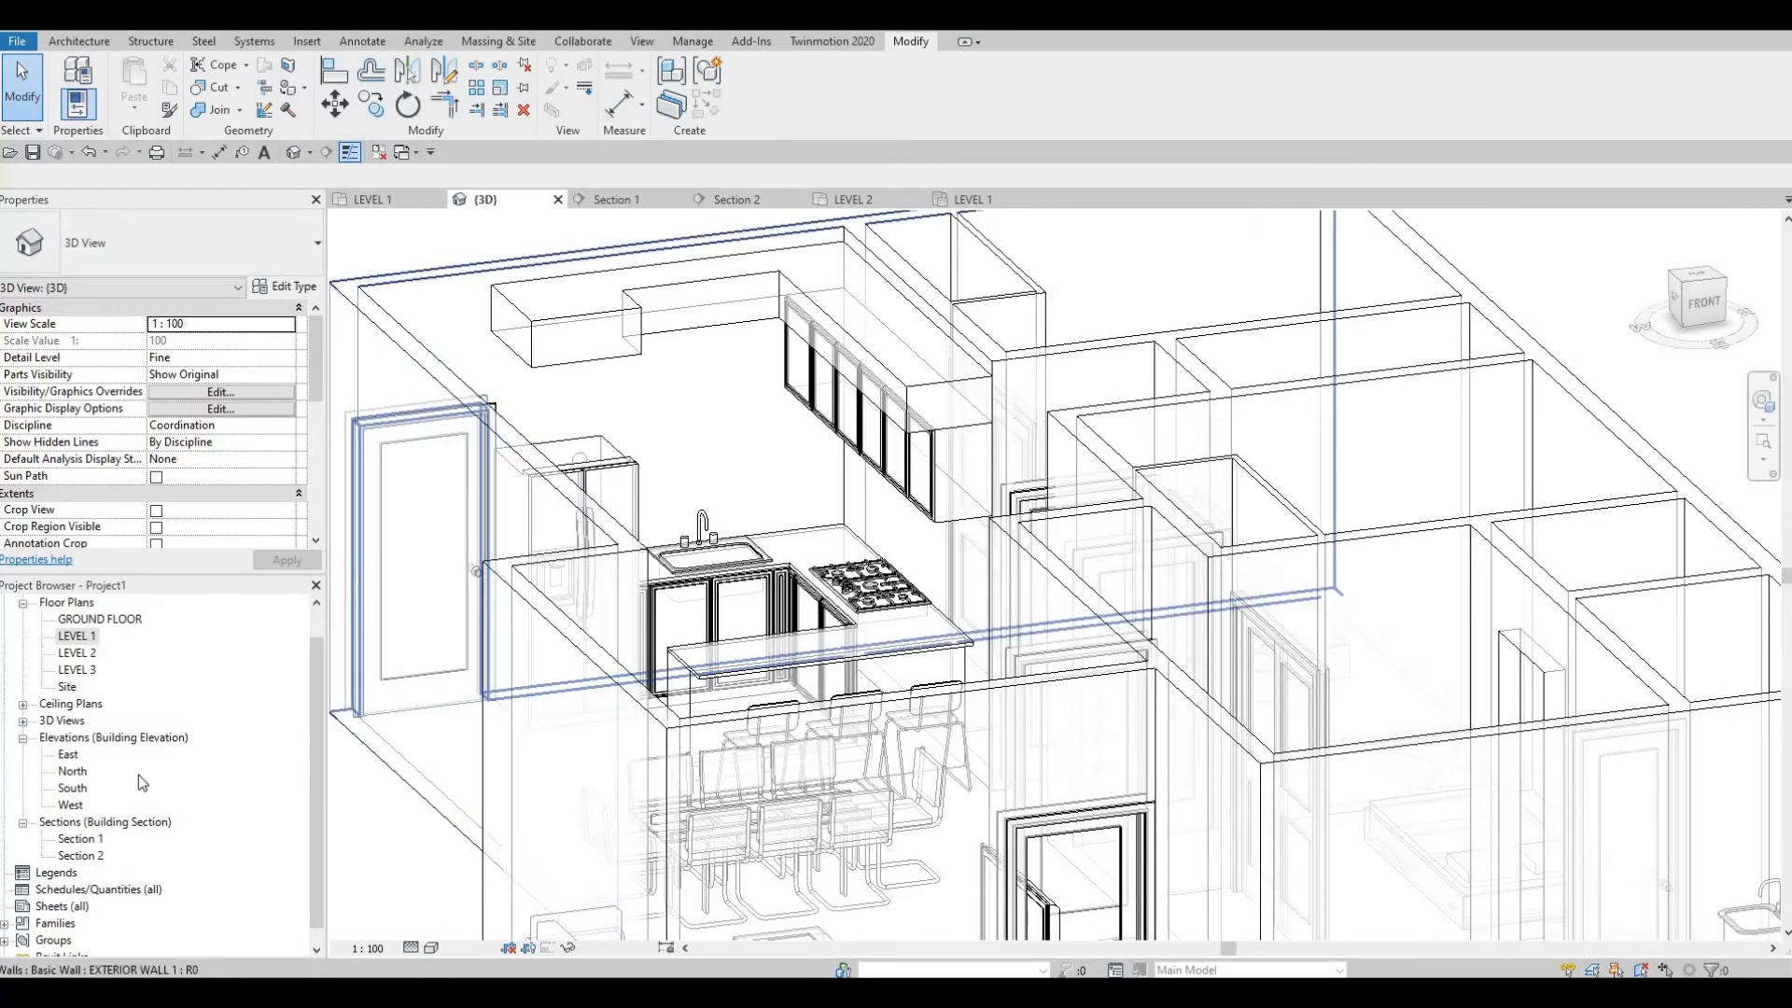
# Step: Open the Section 2 view and start a new in-place component in the Generic Models category, keeping the default name
pyautogui.click(737, 200)
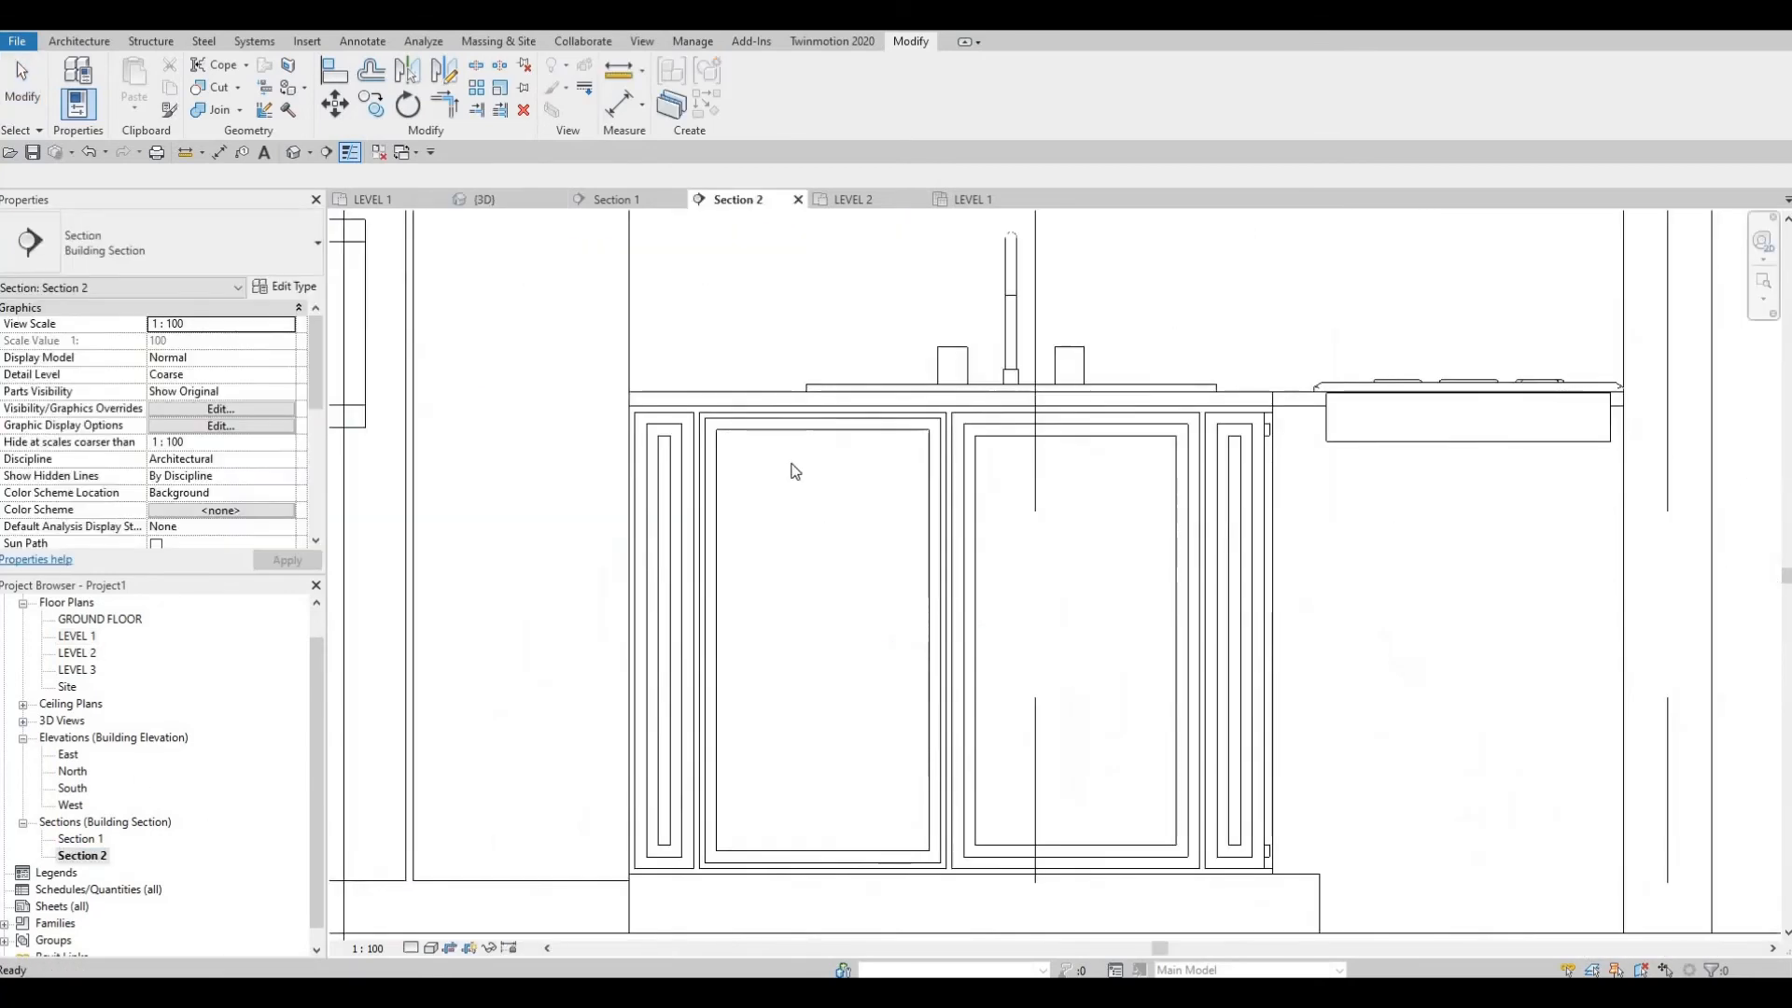
pyautogui.moveTo(856, 604); pyautogui.dragTo(900, 700, button='middle')
pyautogui.scroll(-3, 803, 504)
pyautogui.scroll(-1, 899, 700)
pyautogui.moveTo(812, 571); pyautogui.dragTo(793, 649, button='middle')
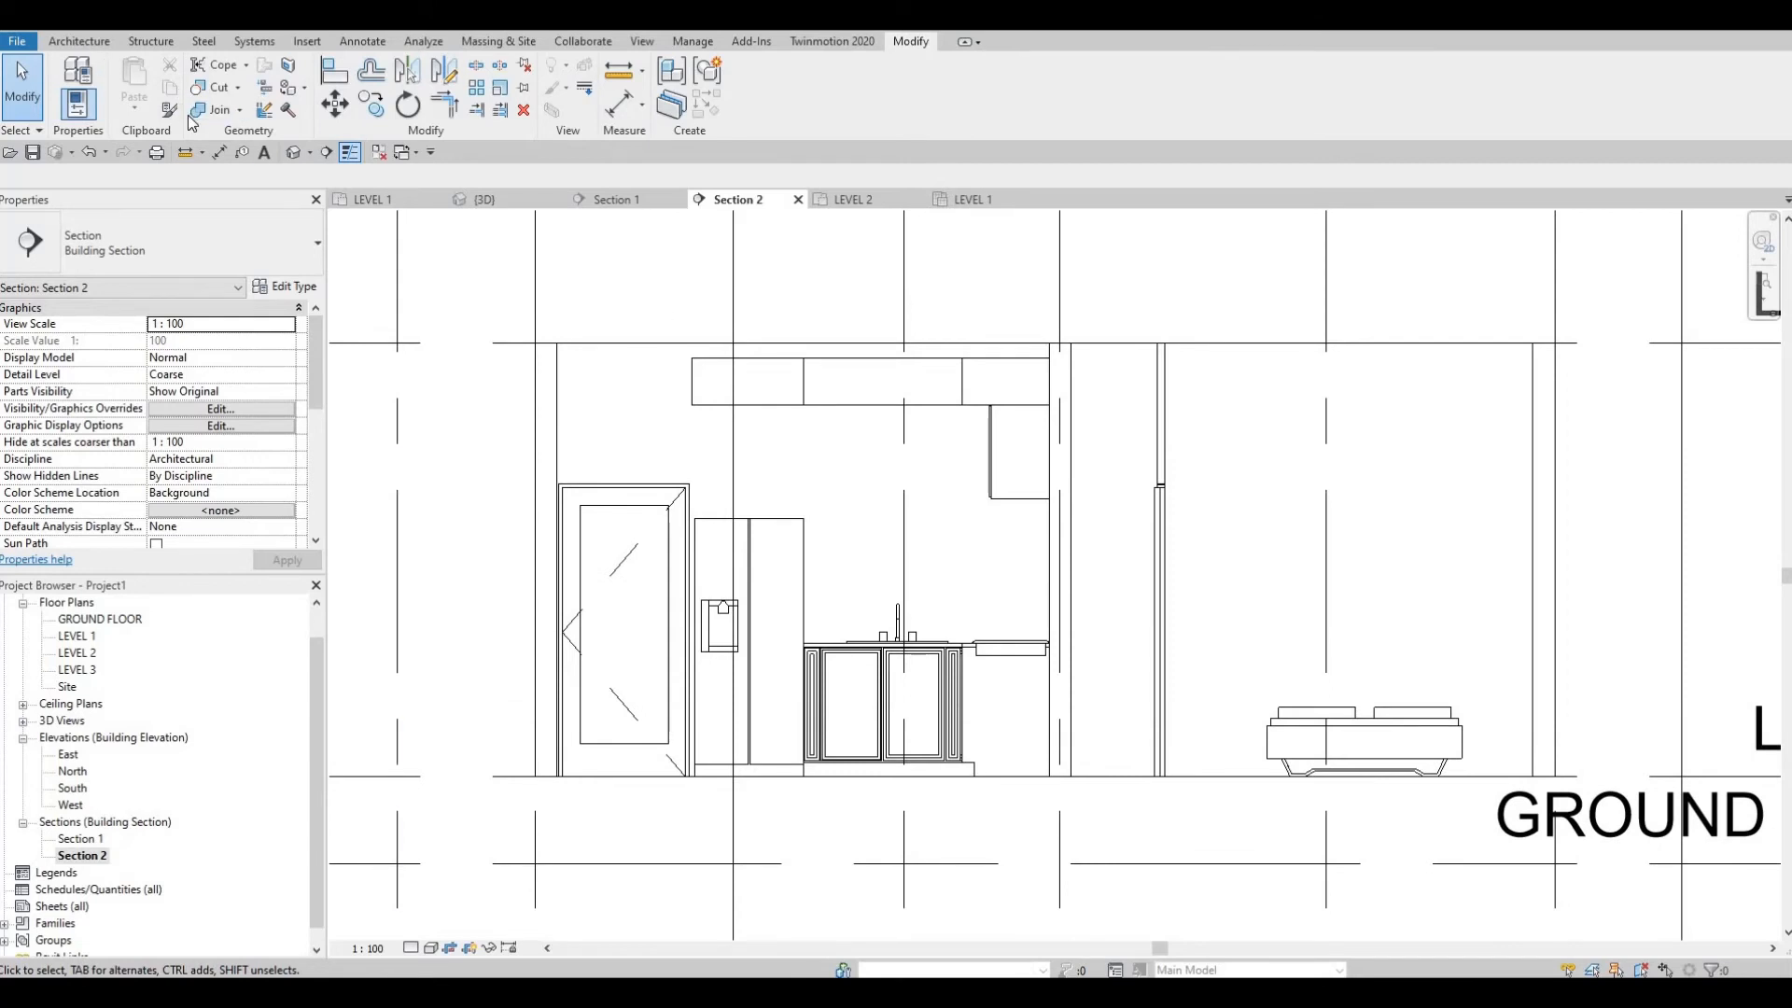
pyautogui.click(79, 42)
pyautogui.click(216, 104)
pyautogui.click(250, 180)
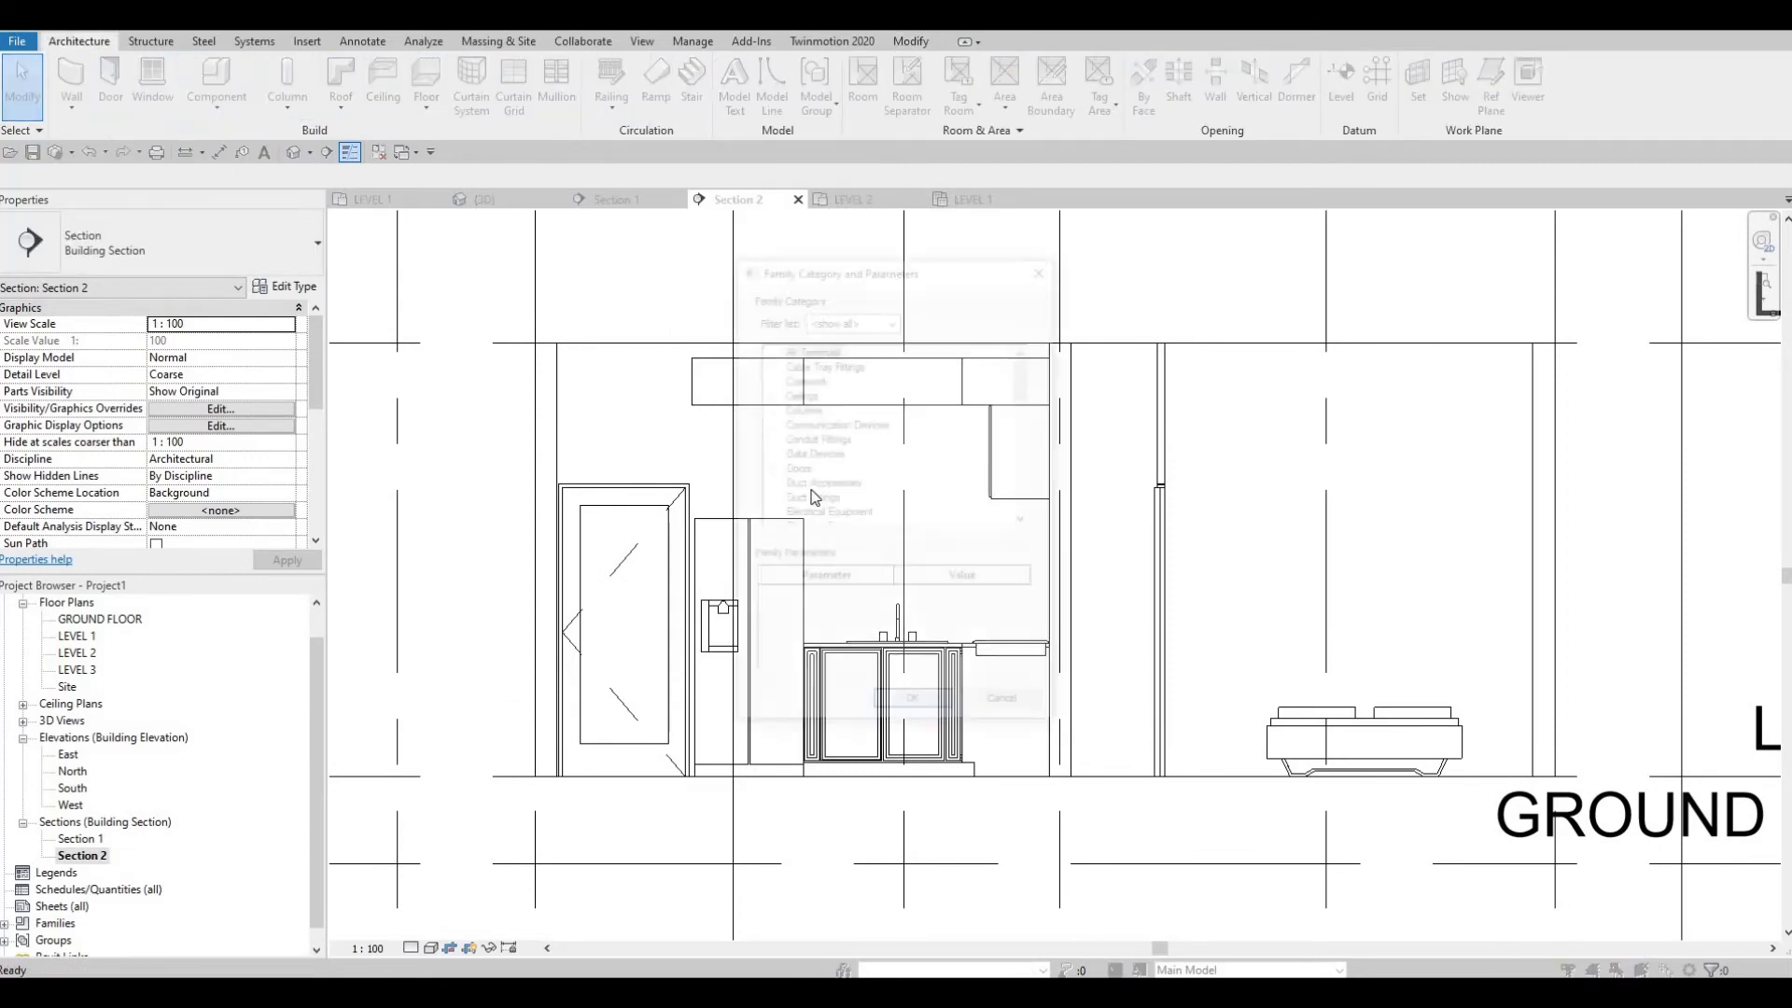
pyautogui.scroll(-3, 812, 490)
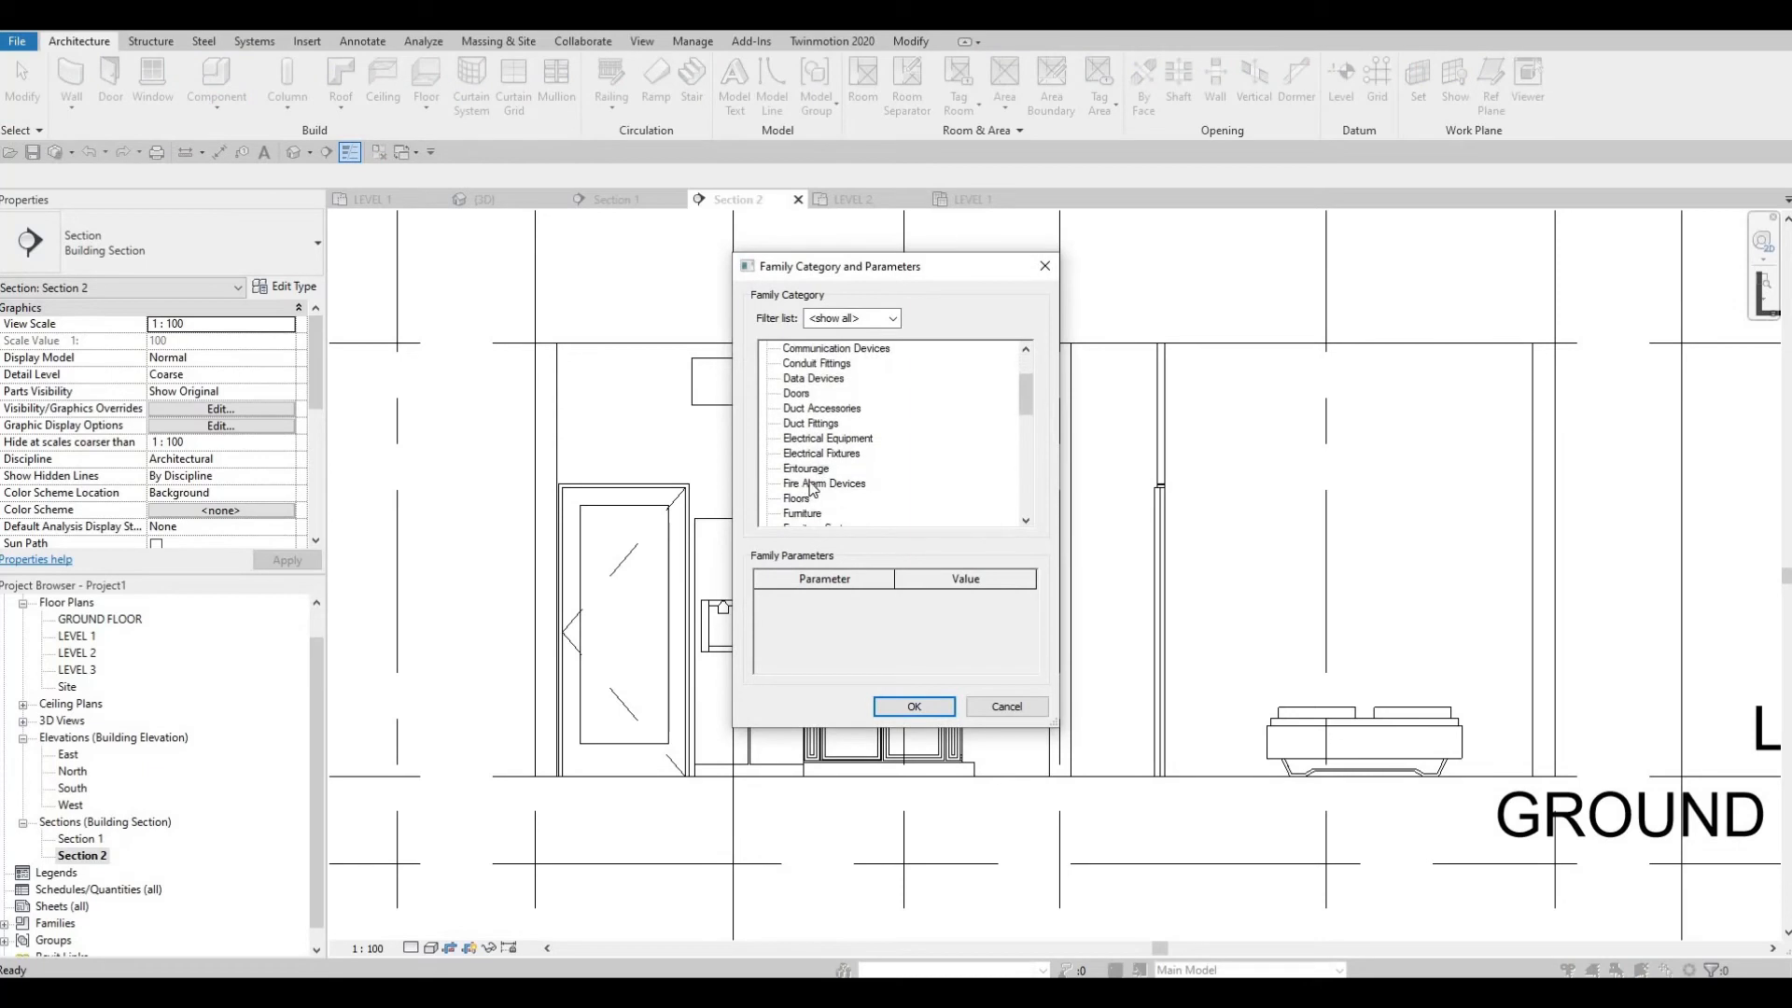
pyautogui.scroll(-1, 829, 507)
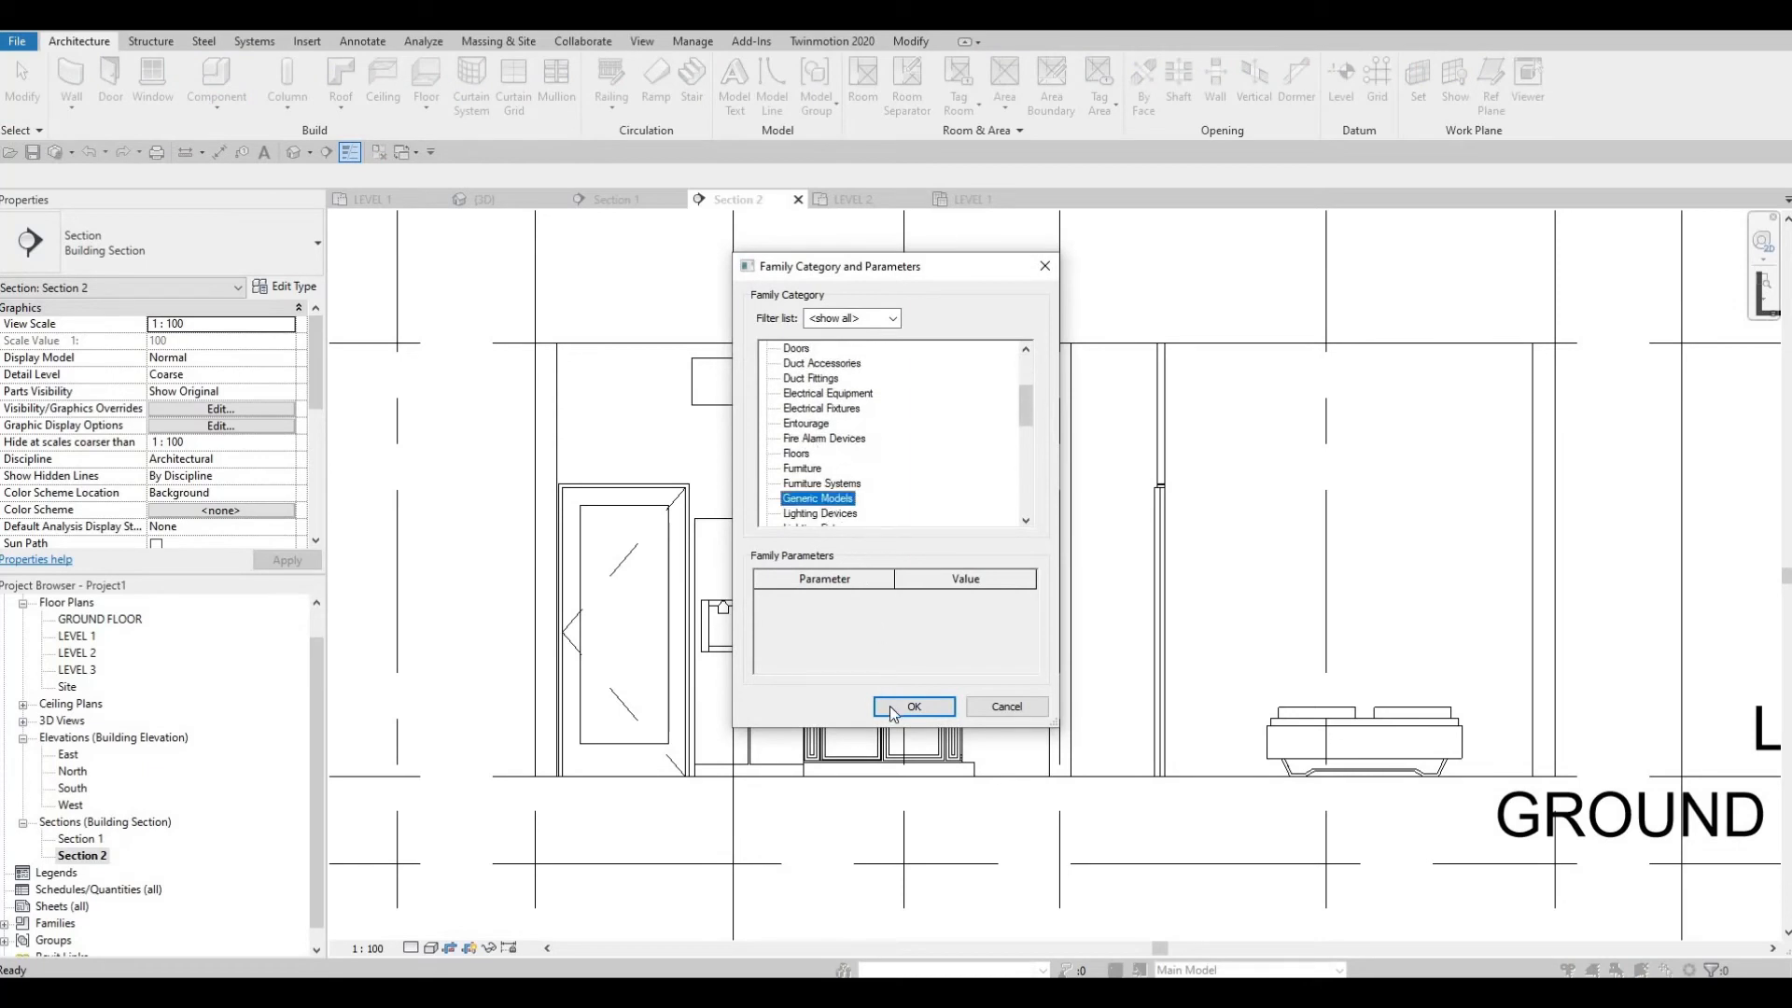
pyautogui.click(913, 707)
pyautogui.click(912, 534)
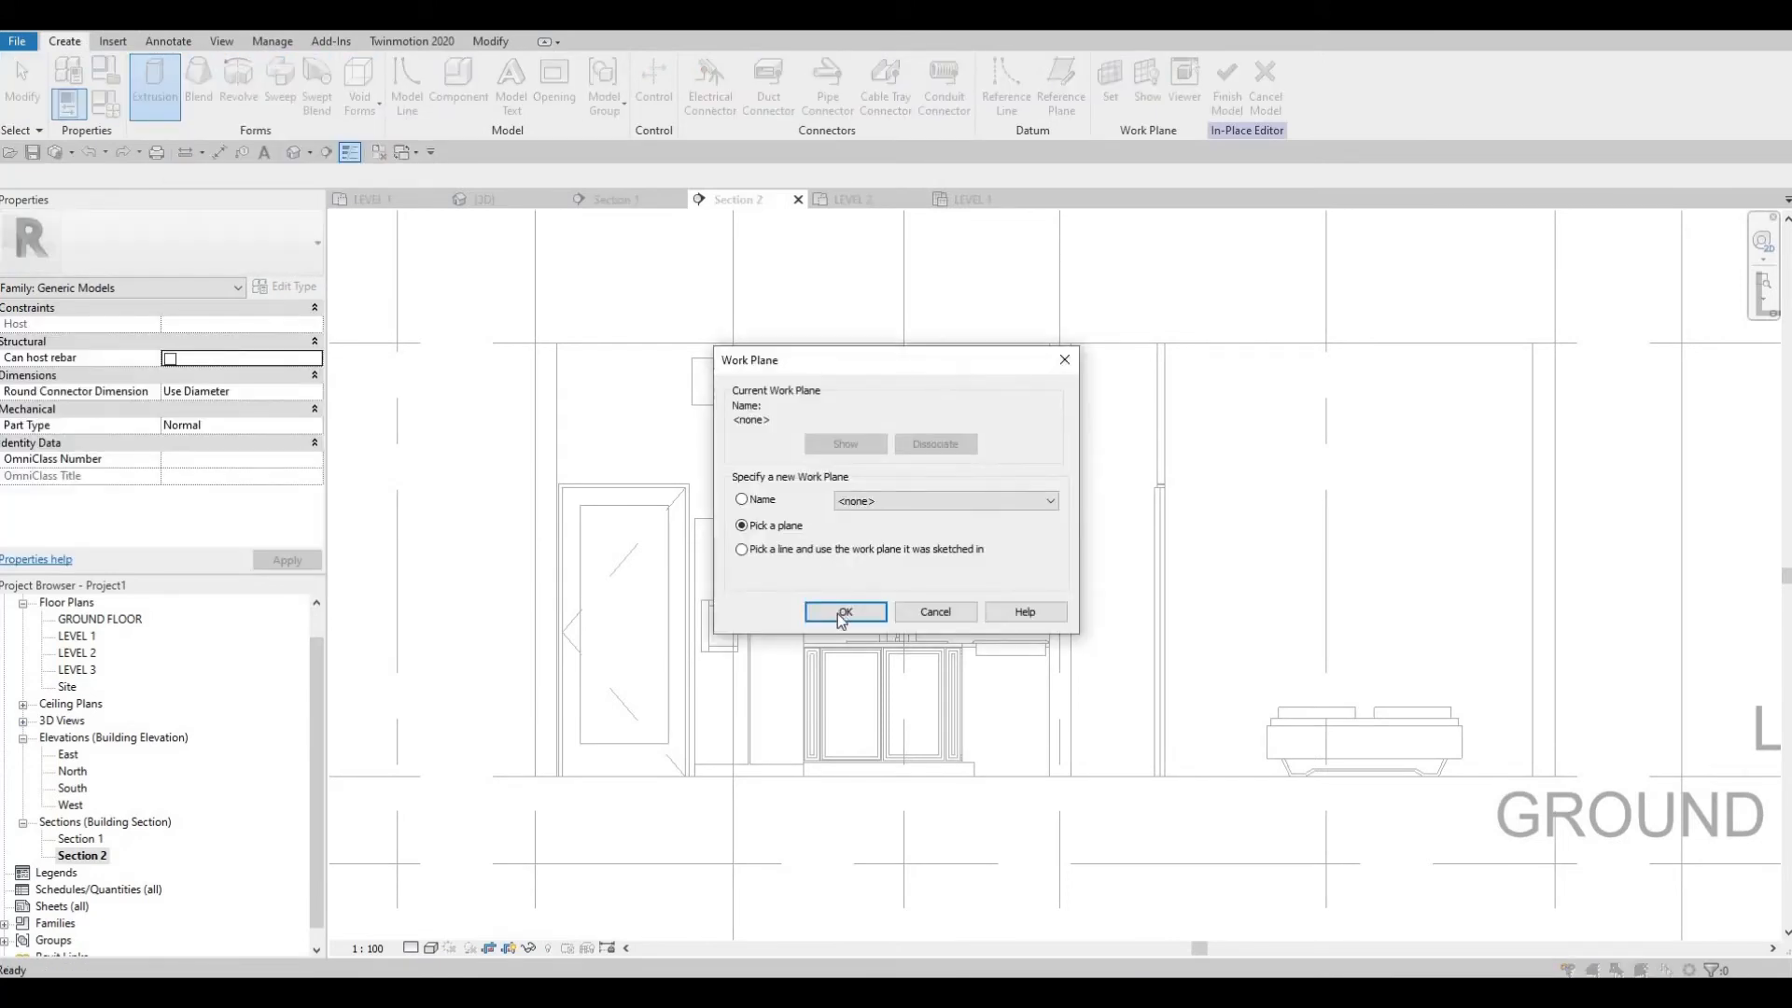
# Step: Pick the exterior wall as the work plane and sketch a rectangular extrusion profile between the refrigerator top and the Limestone extrusion
pyautogui.press('Return')
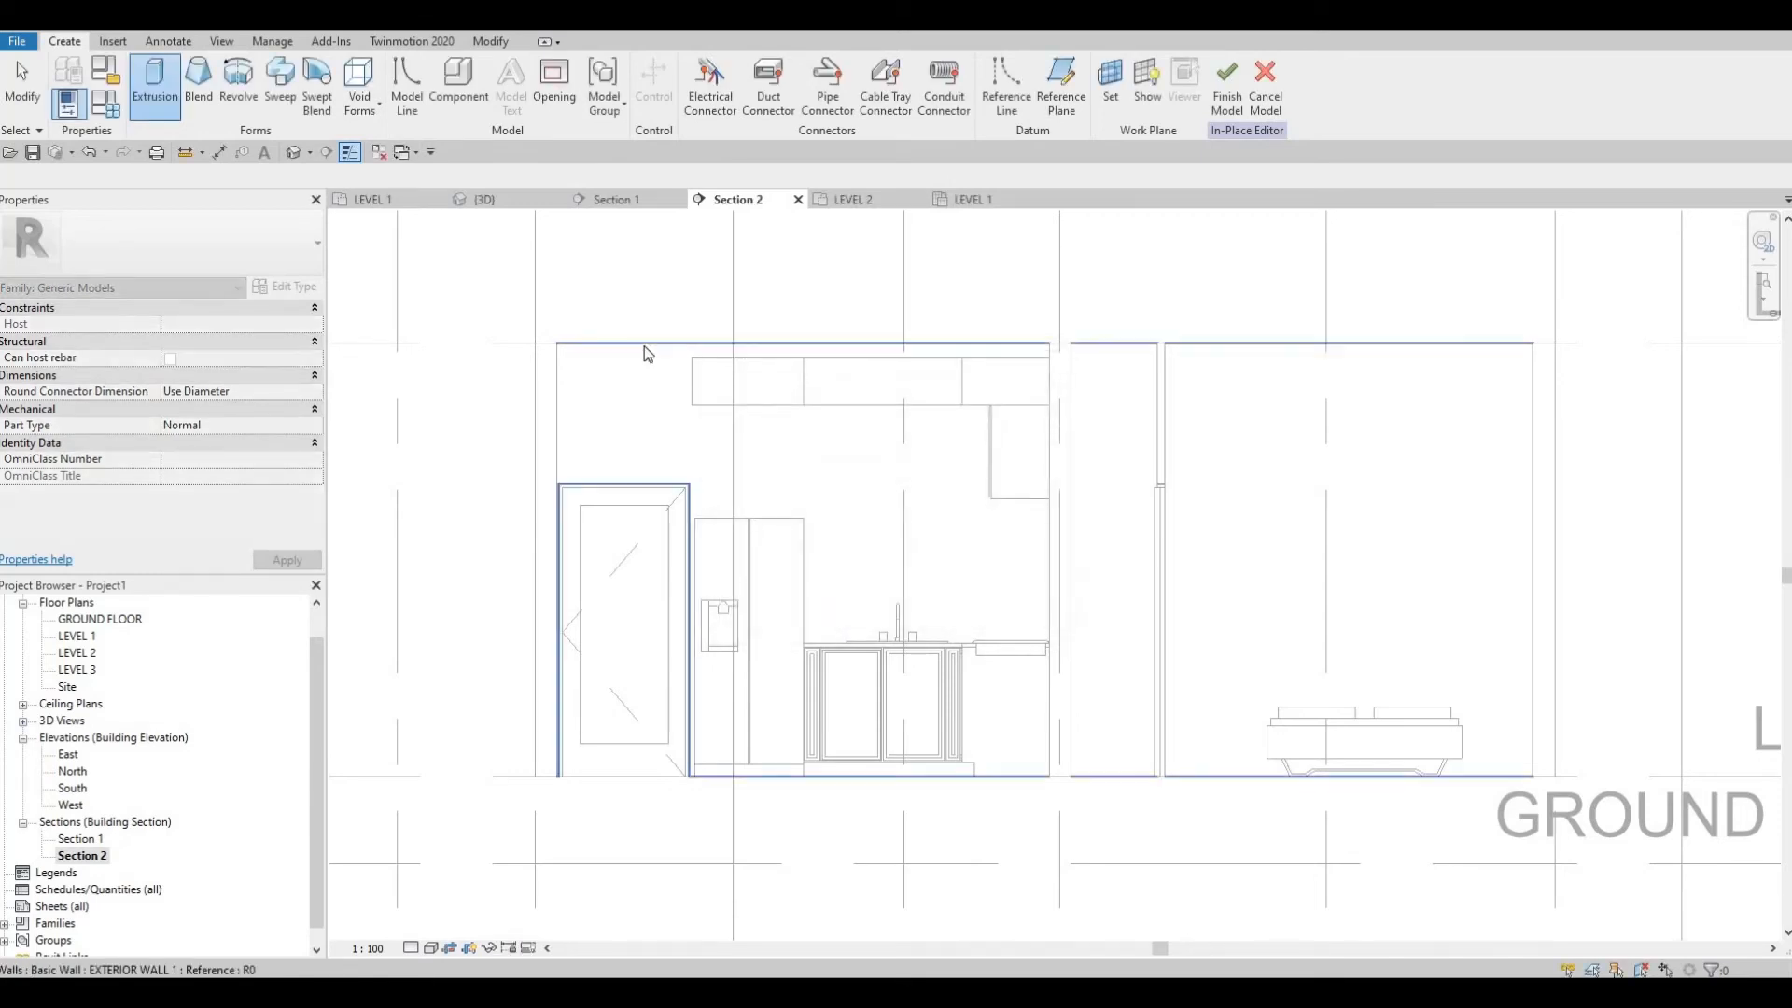
pyautogui.click(684, 211)
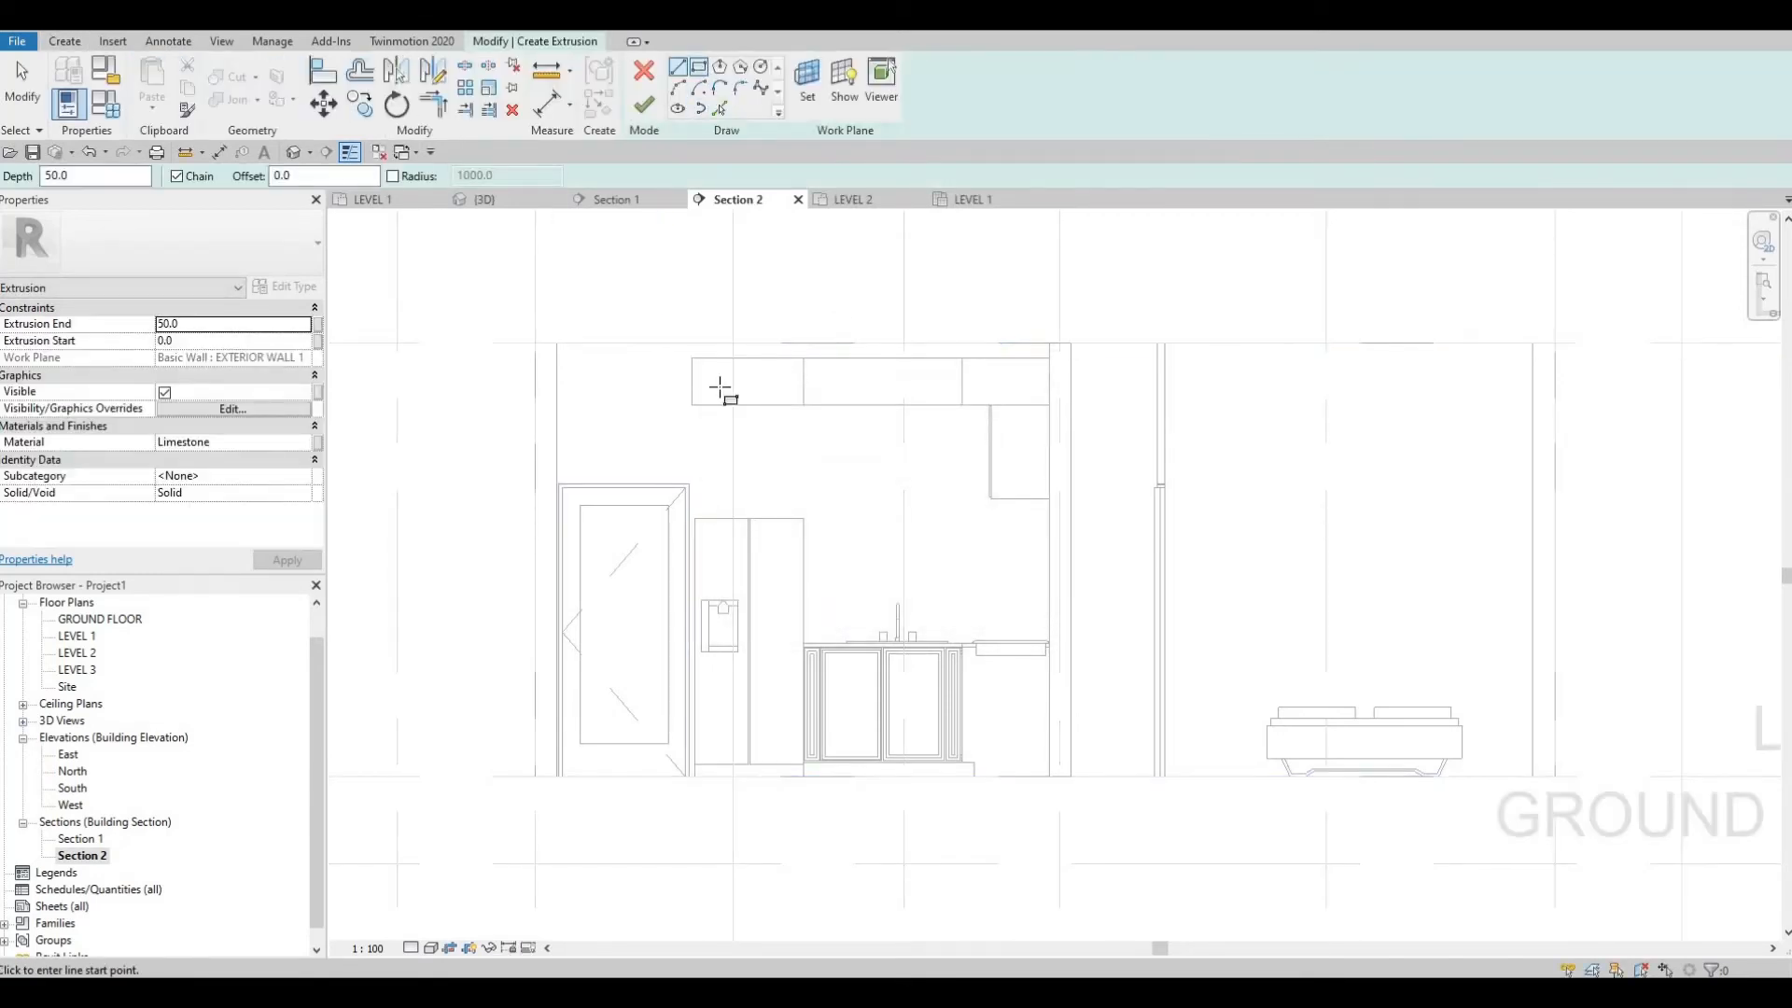
pyautogui.click(696, 405)
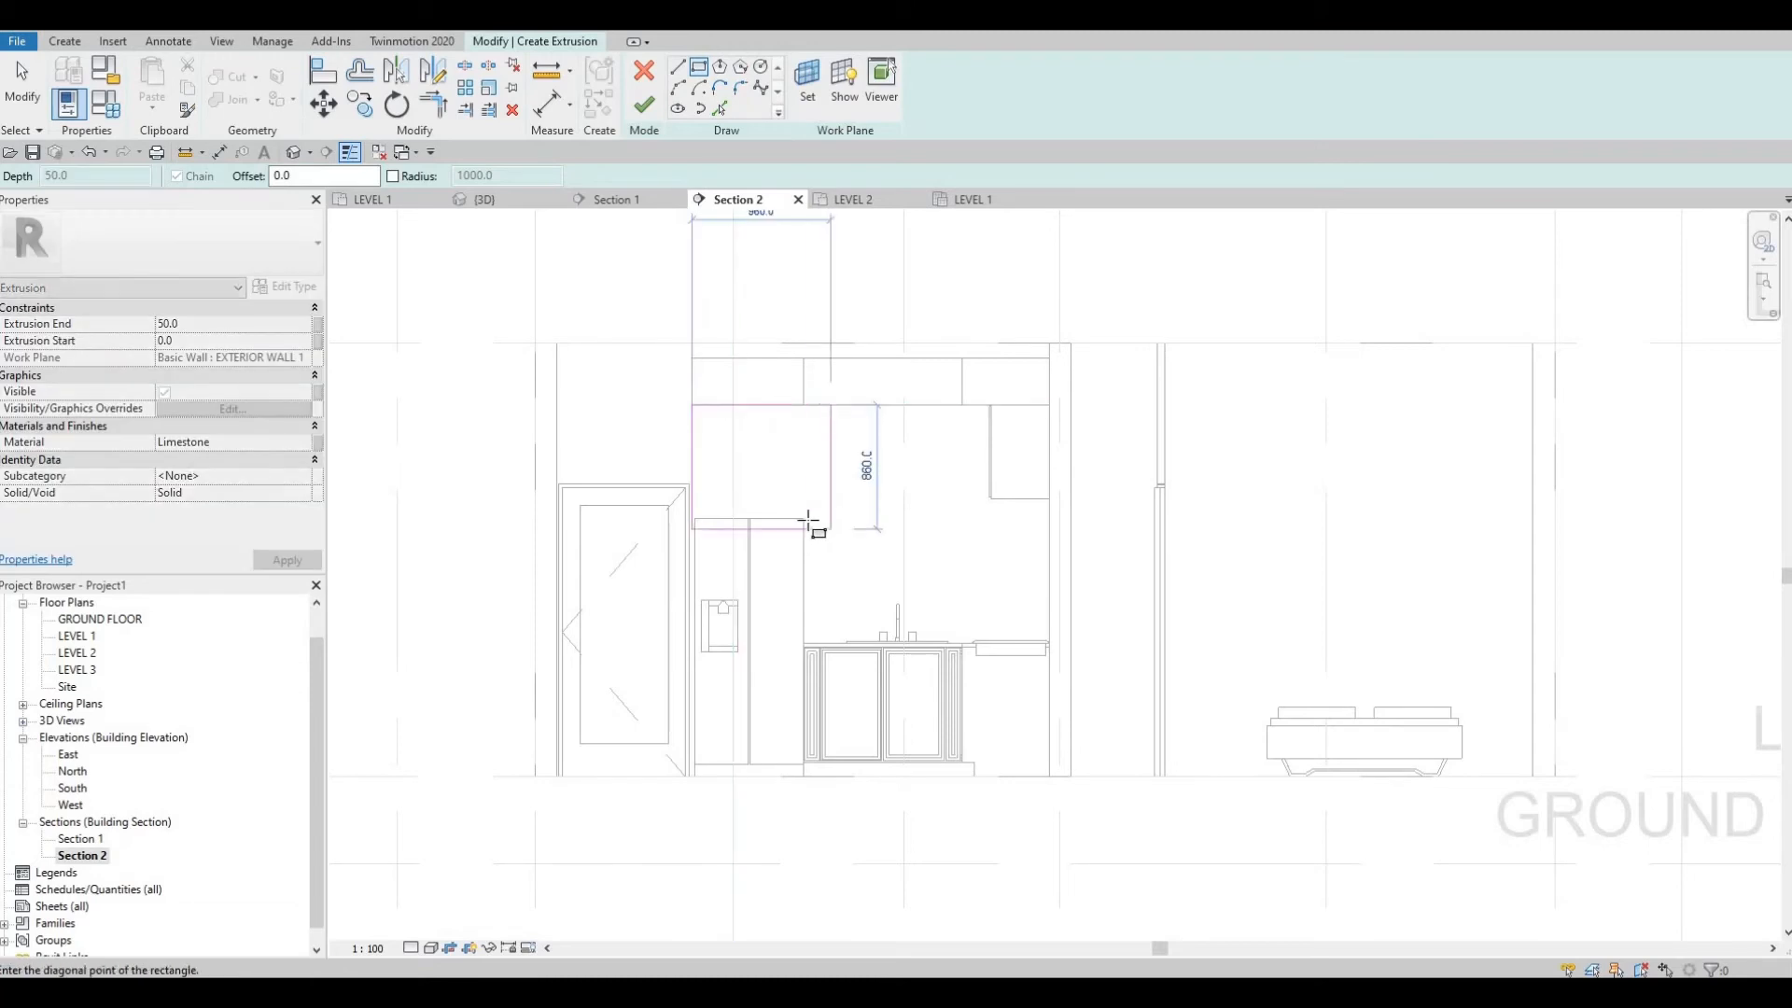
pyautogui.press('Escape')
pyautogui.scroll(2, 841, 413)
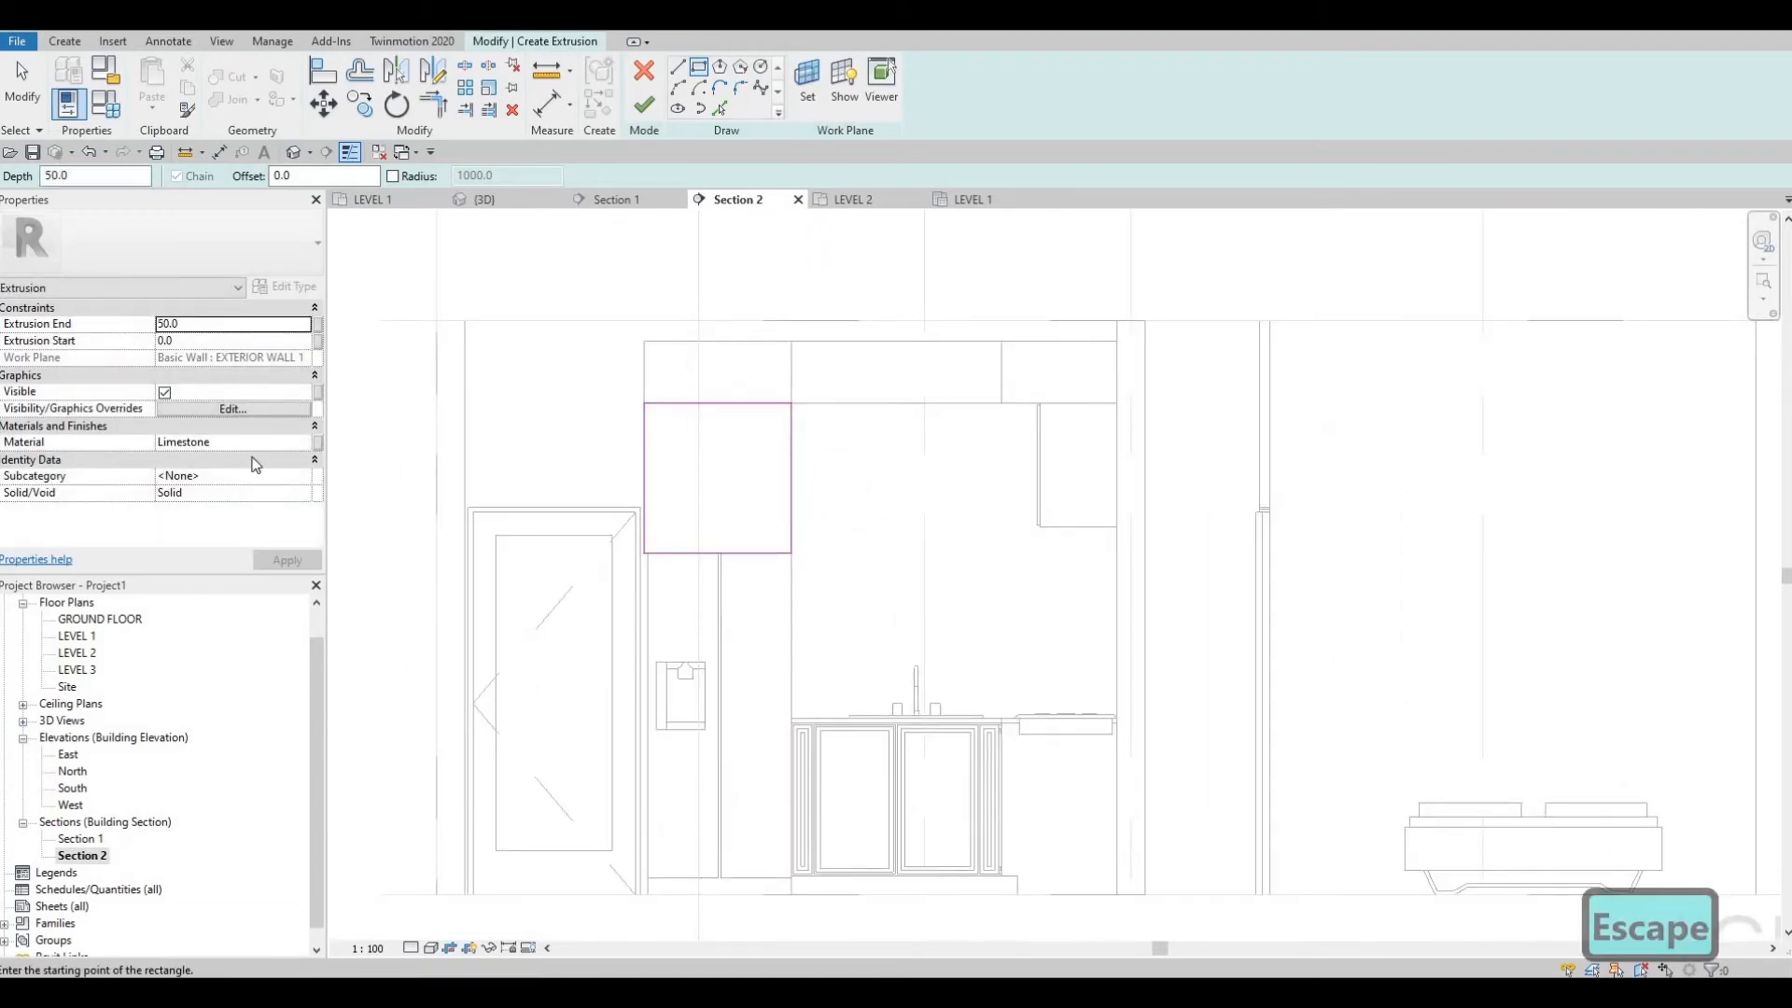
# Step: Assign the Birch - Semigloss material to the extrusion and finish its sketch
pyautogui.click(304, 444)
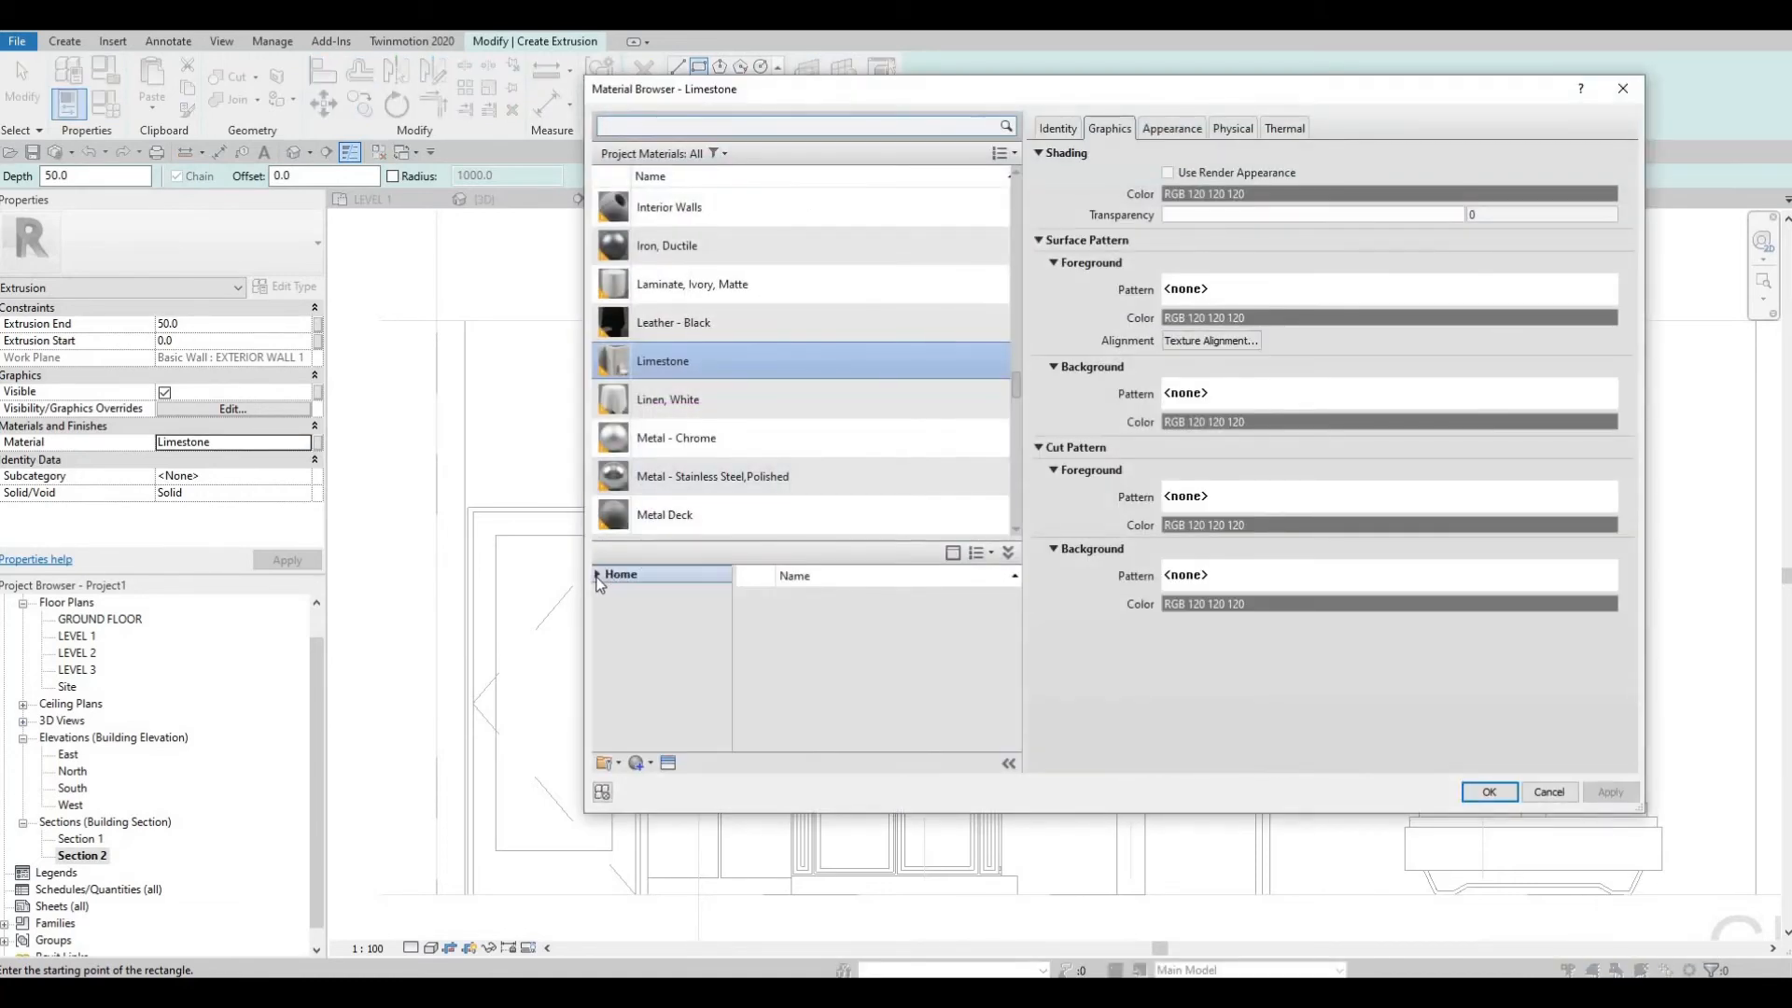
pyautogui.click(597, 574)
pyautogui.click(606, 609)
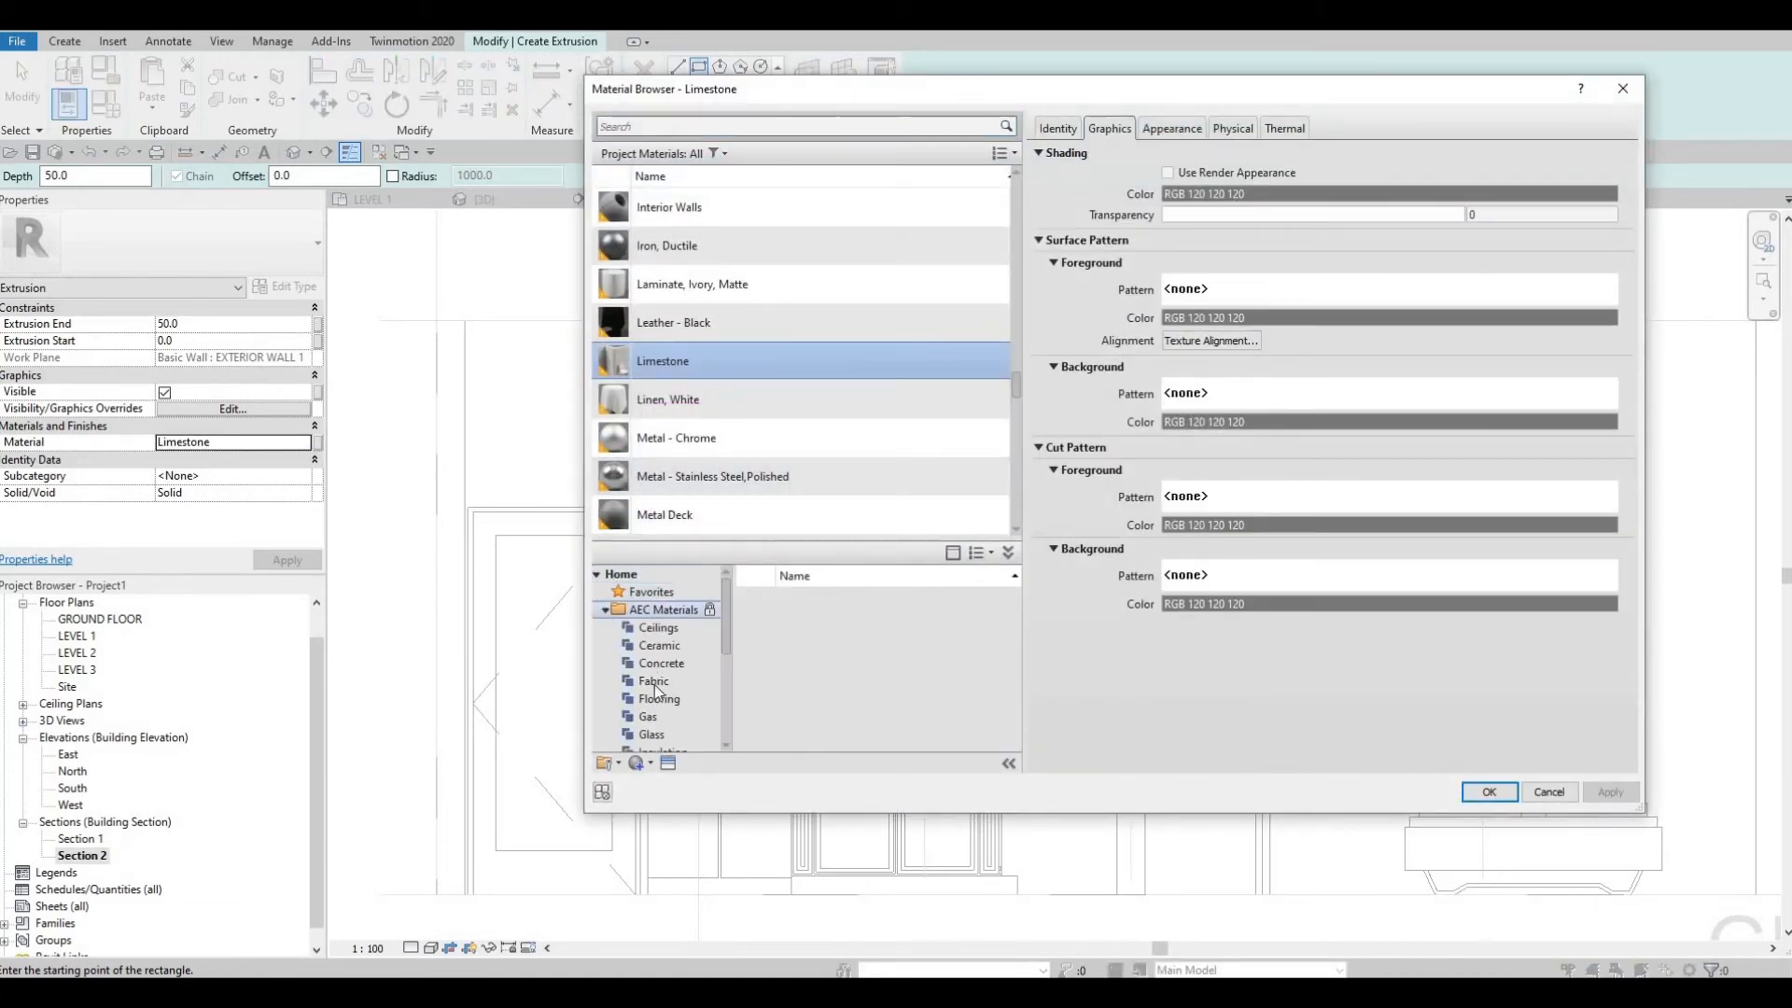
pyautogui.scroll(-4, 651, 710)
pyautogui.click(652, 735)
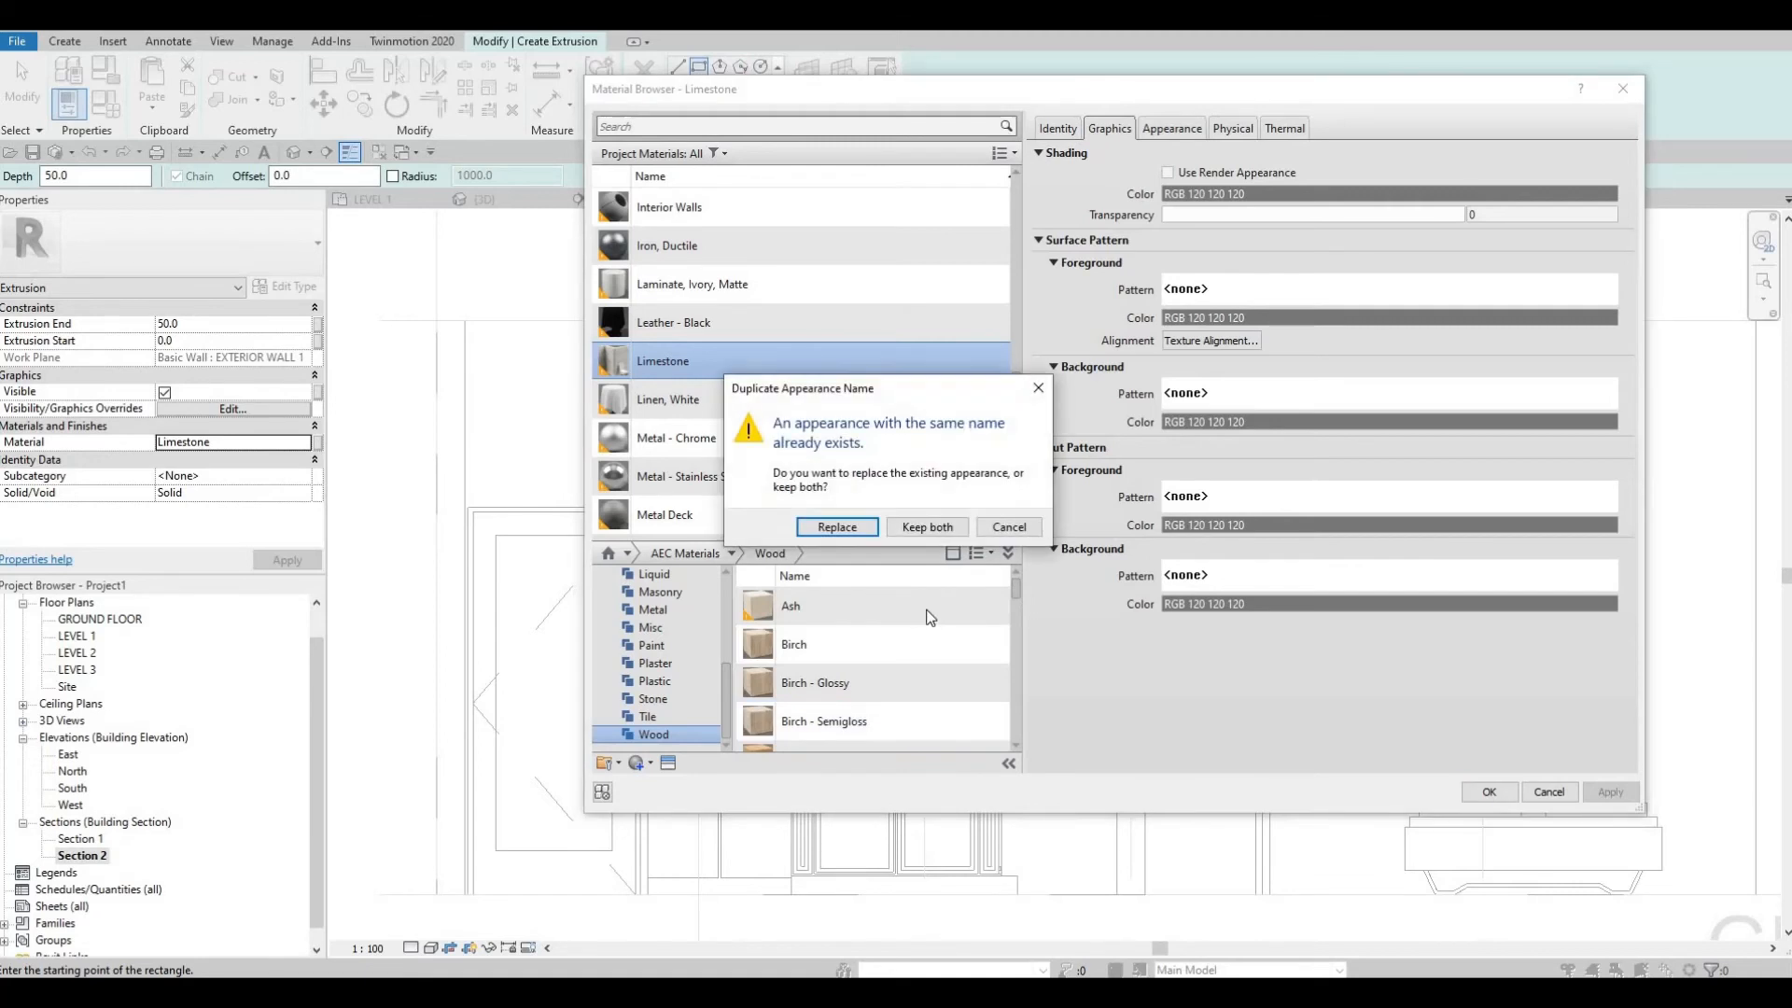
pyautogui.press('Escape')
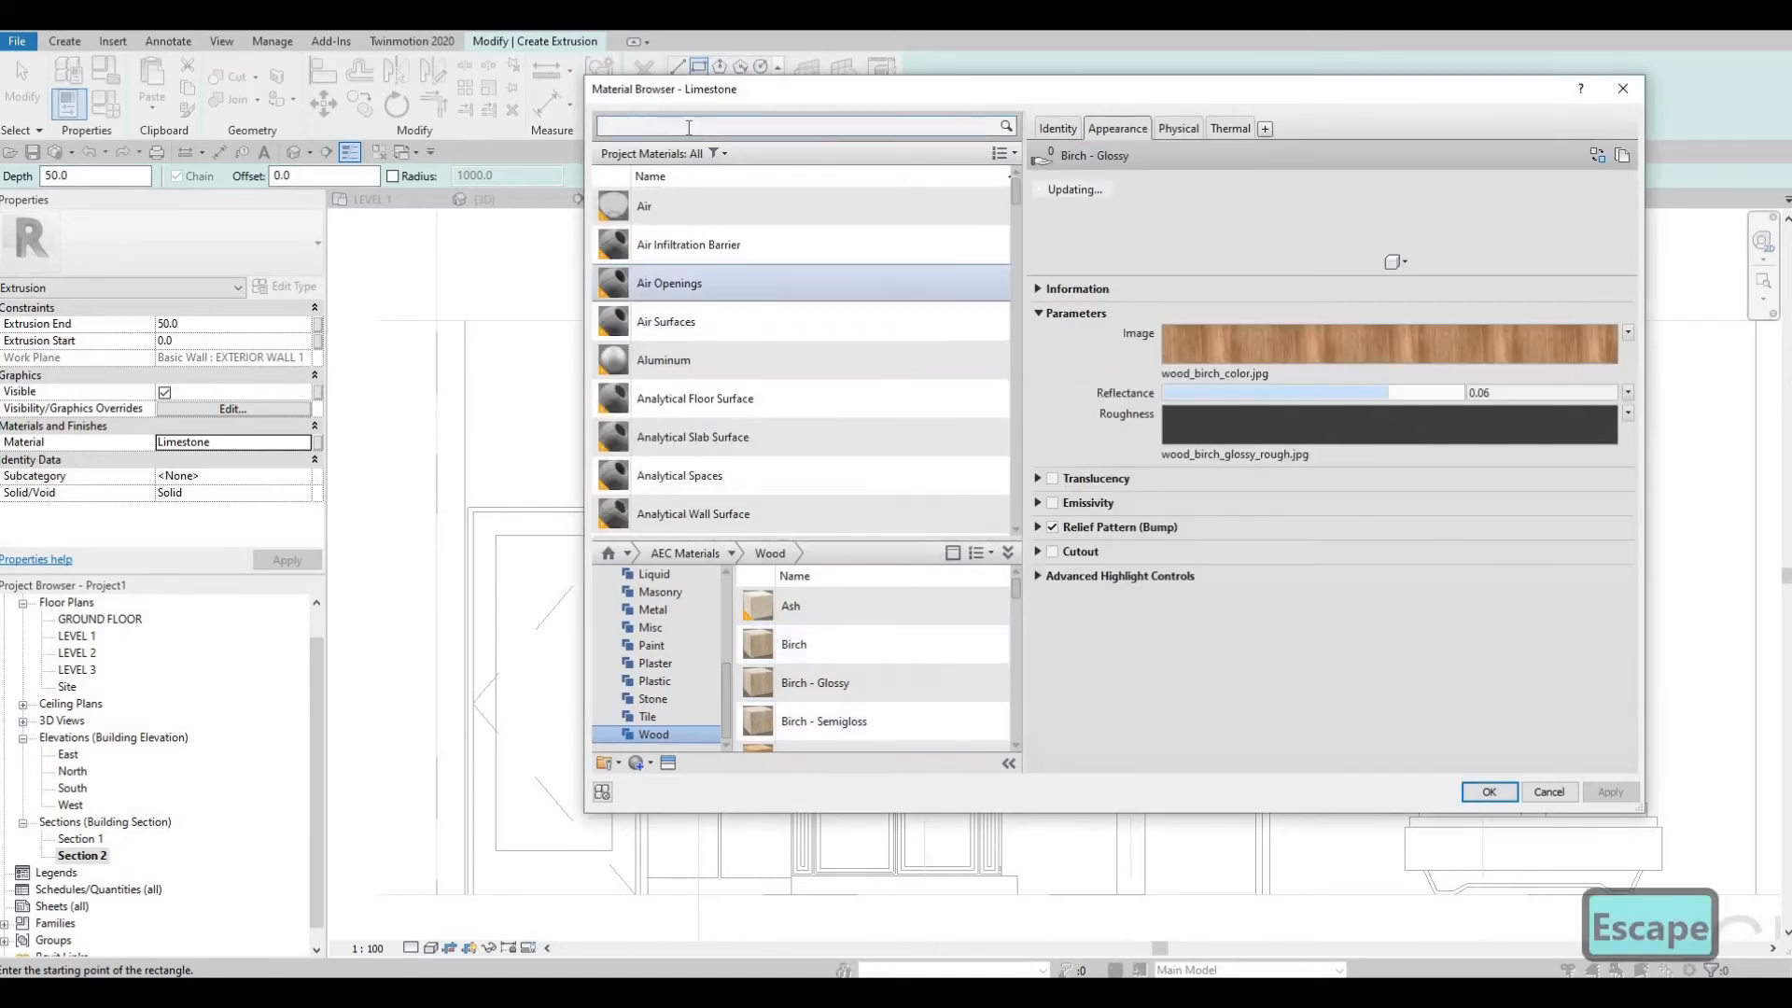
pyautogui.click(686, 125)
pyautogui.write('SEM')
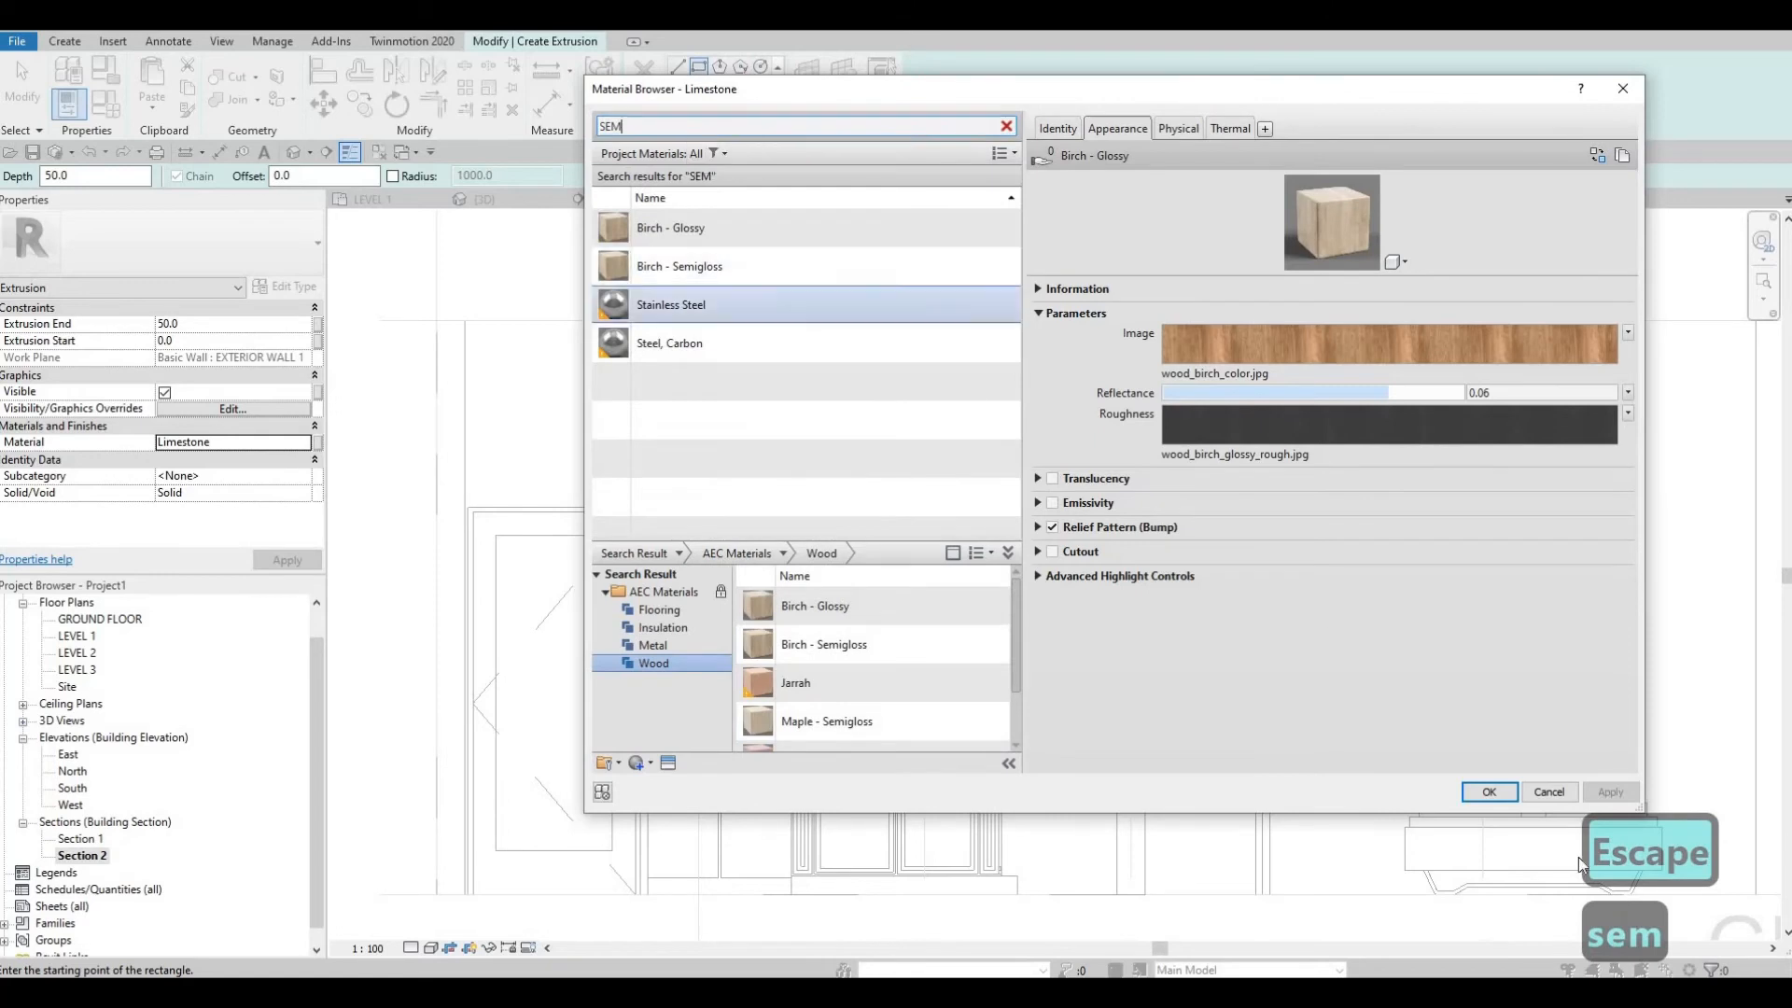
pyautogui.click(691, 268)
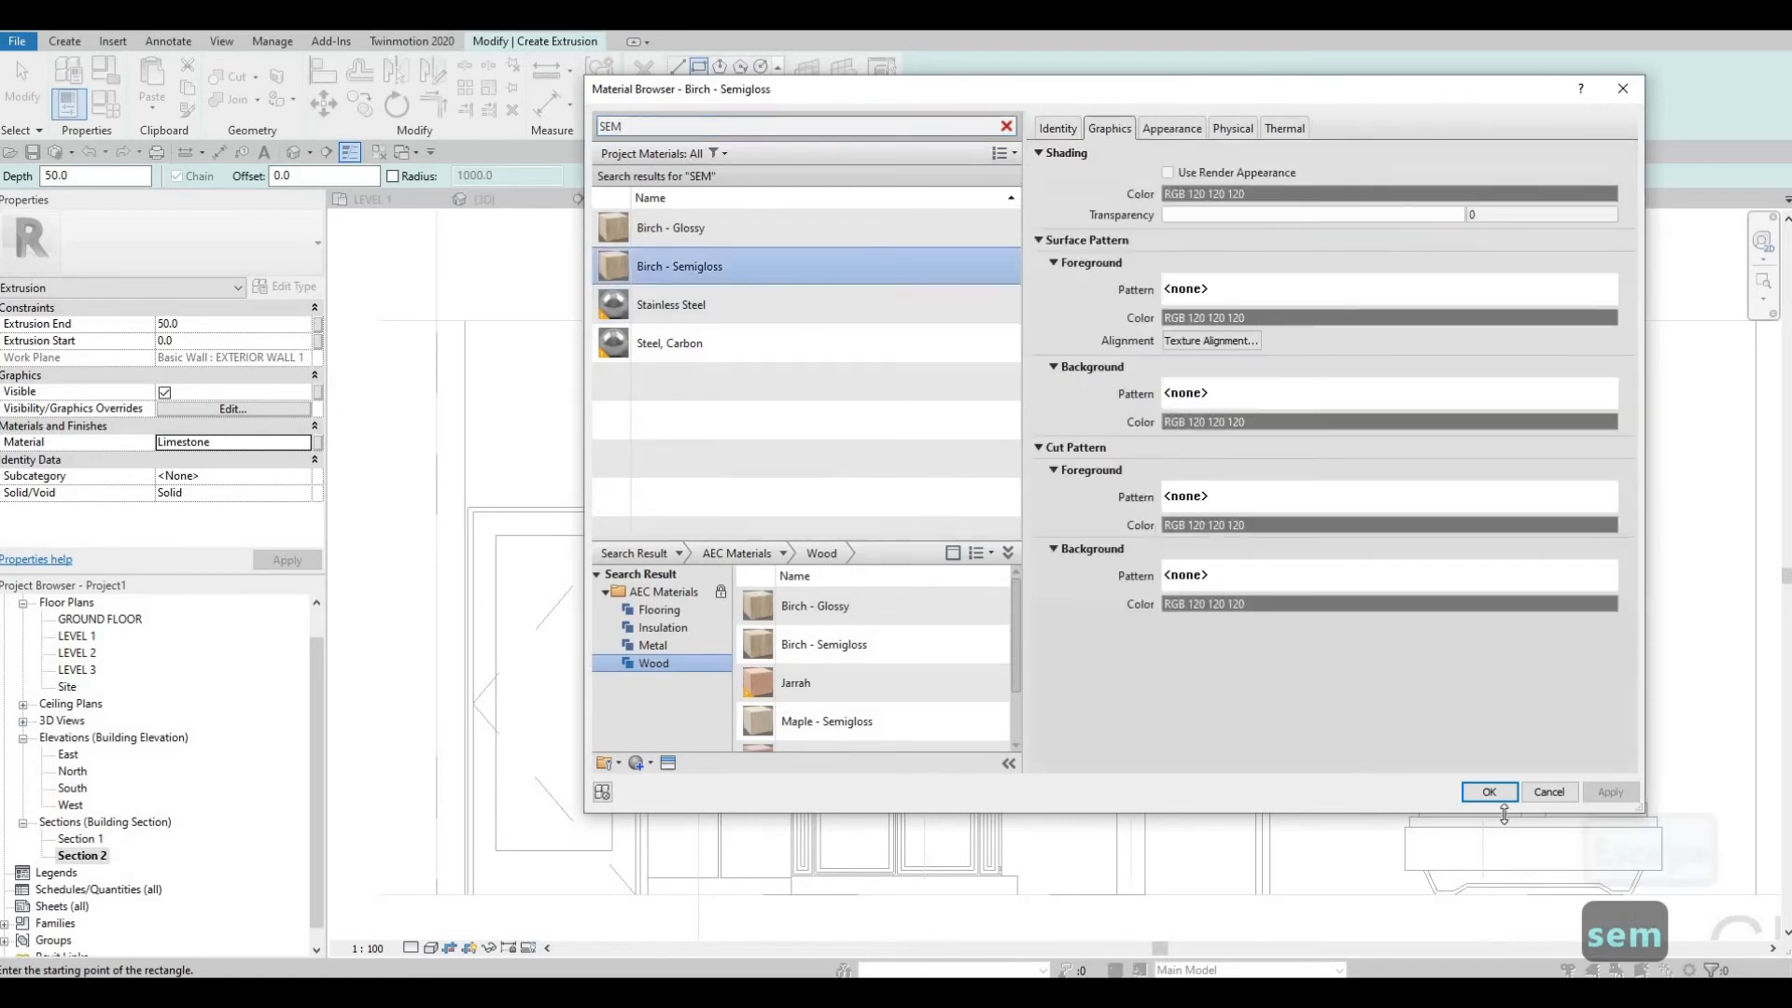
pyautogui.click(1483, 800)
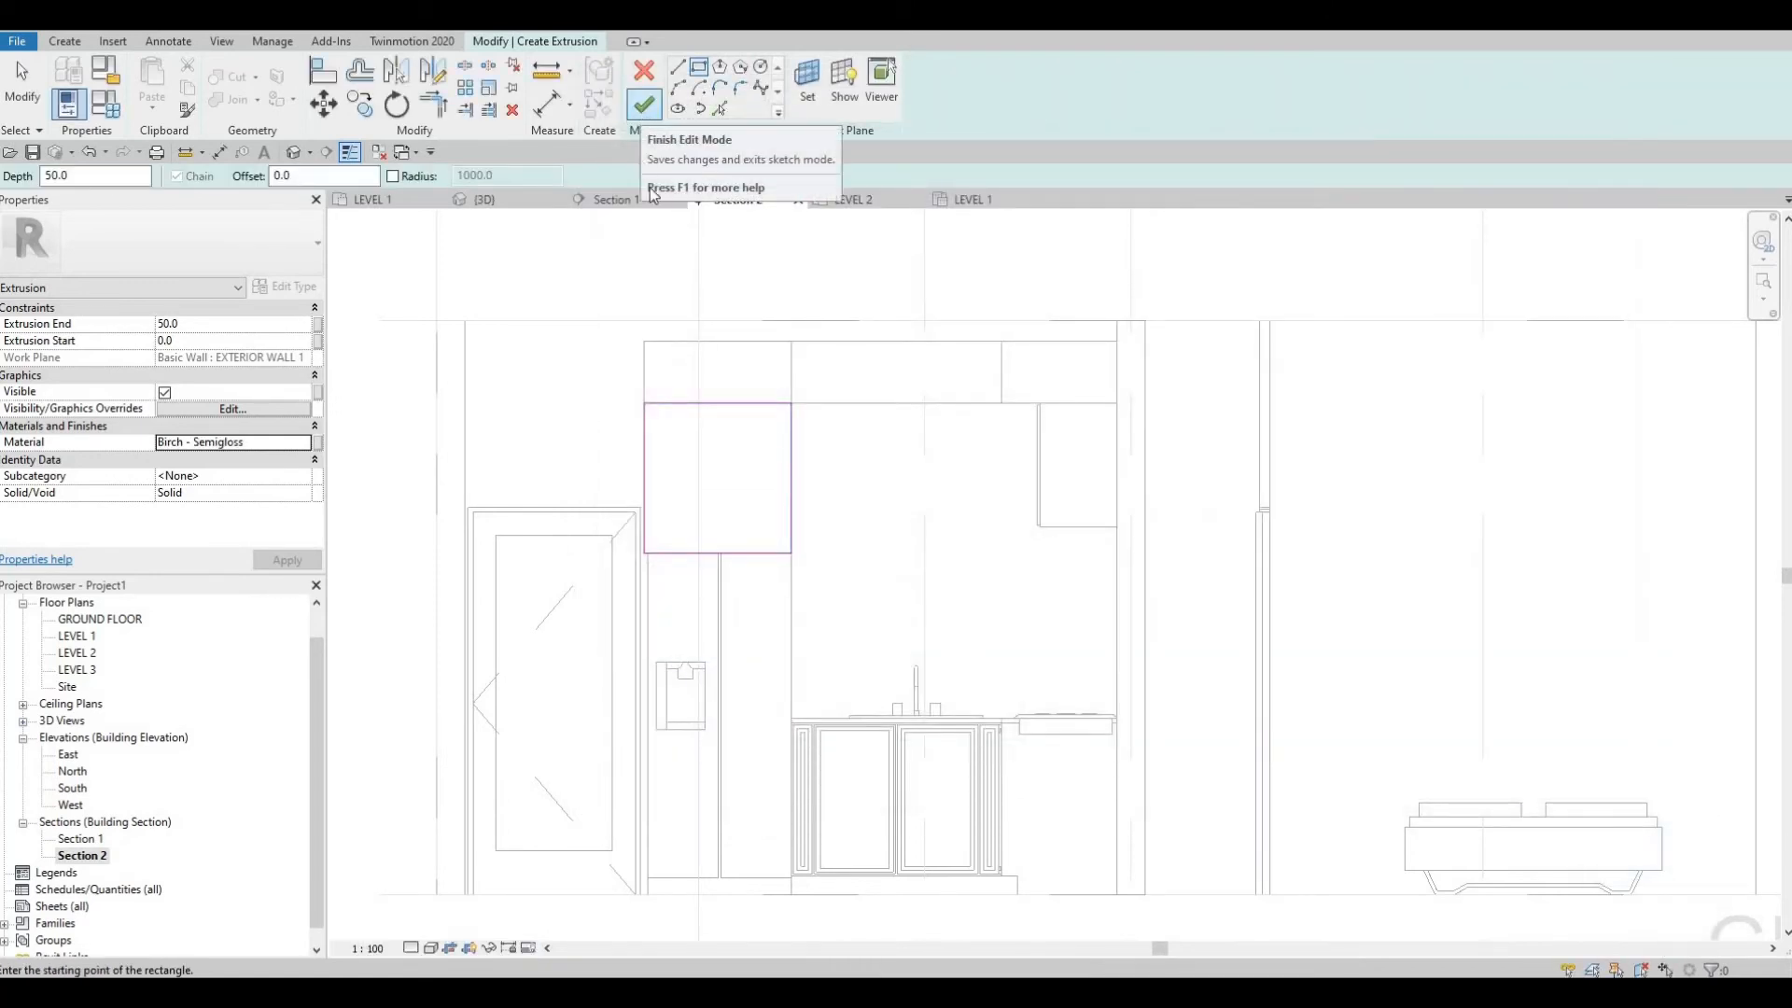
pyautogui.click(643, 108)
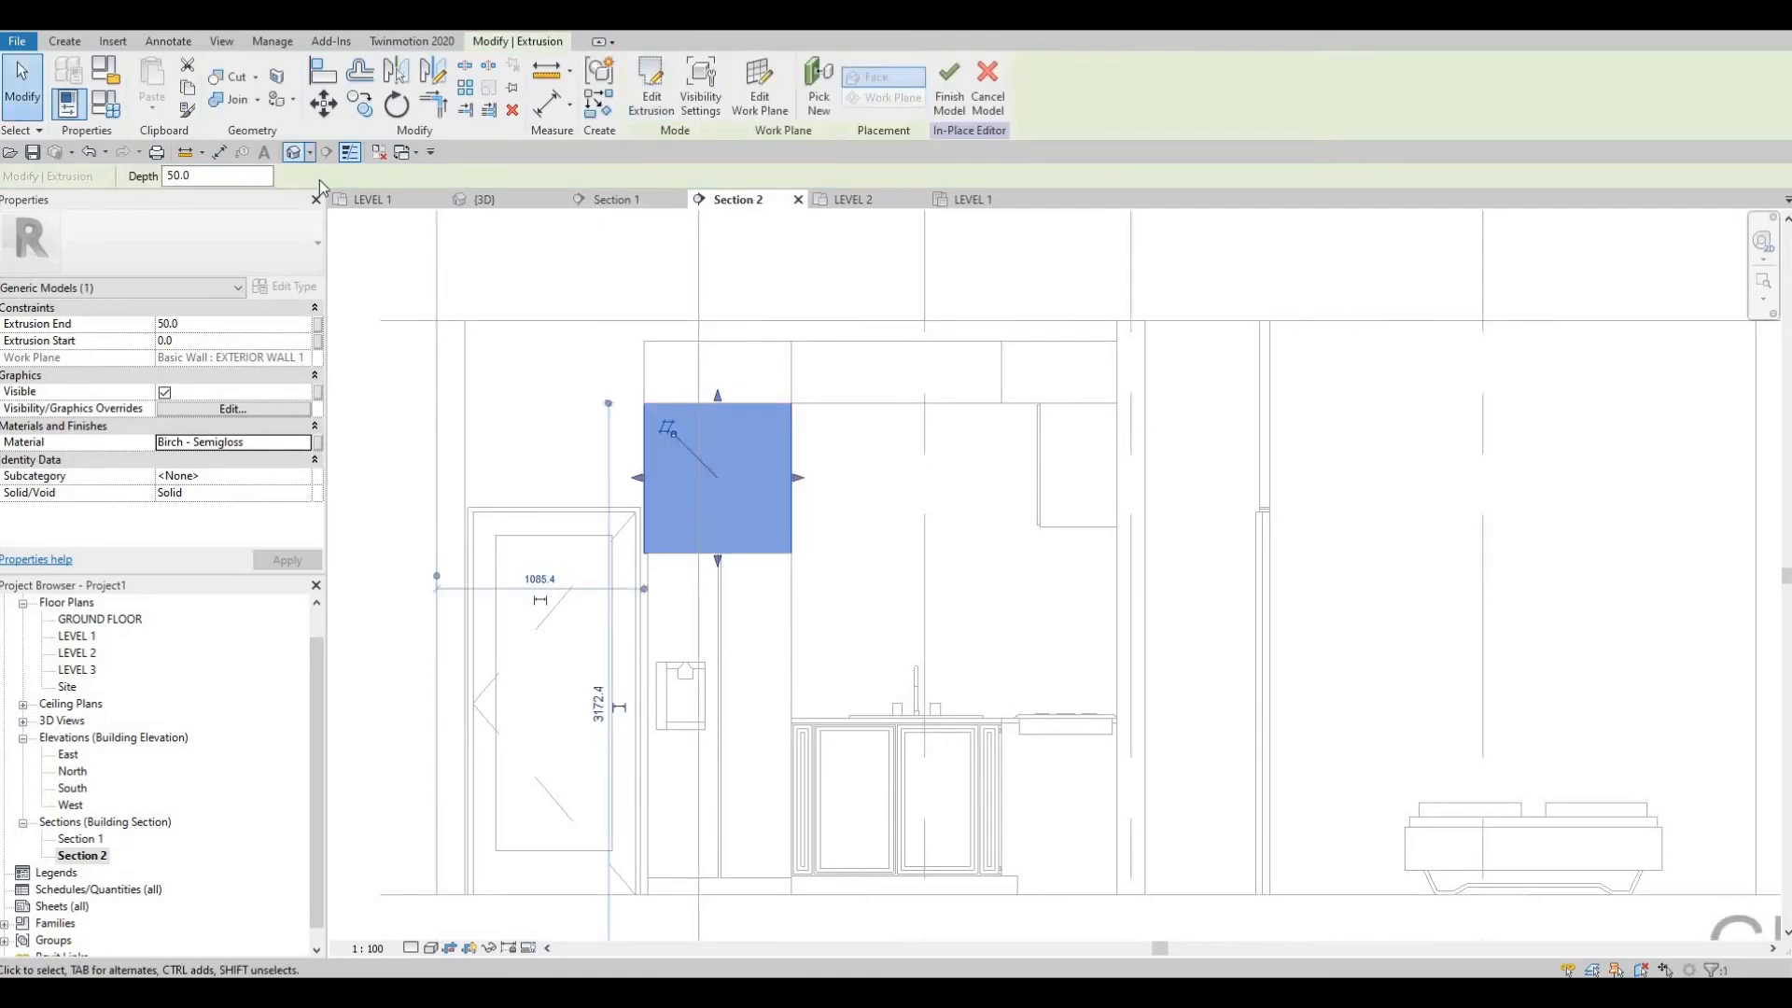
# Step: In the 3D view, stretch the Birch - Semigloss extrusion's front face out to about 520 mm above the refrigerator
pyautogui.click(484, 199)
pyautogui.keyDown('shift'); pyautogui.moveTo(560, 522); pyautogui.dragTo(476, 465, button='middle'); pyautogui.keyUp('shift')
pyautogui.click(510, 431)
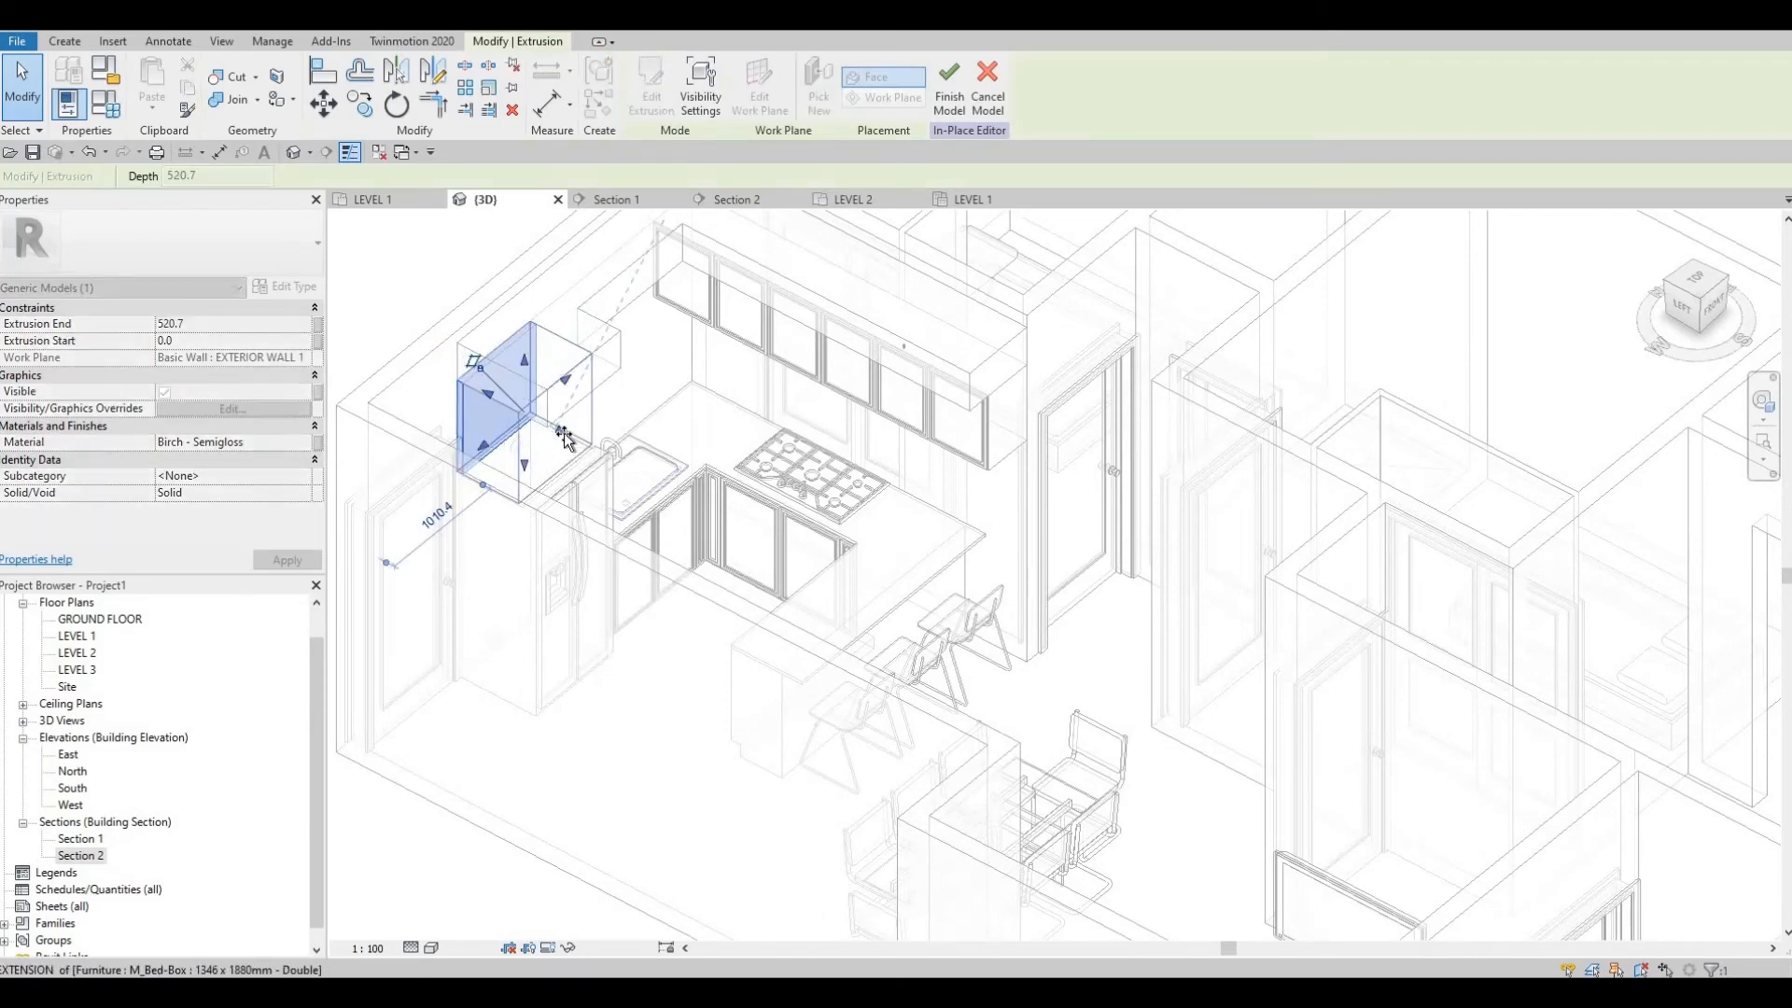
pyautogui.moveTo(567, 439); pyautogui.dragTo(559, 438)
pyautogui.press('Escape')
pyautogui.keyDown('shift'); pyautogui.moveTo(471, 411); pyautogui.dragTo(491, 332, button='middle'); pyautogui.keyUp('shift')
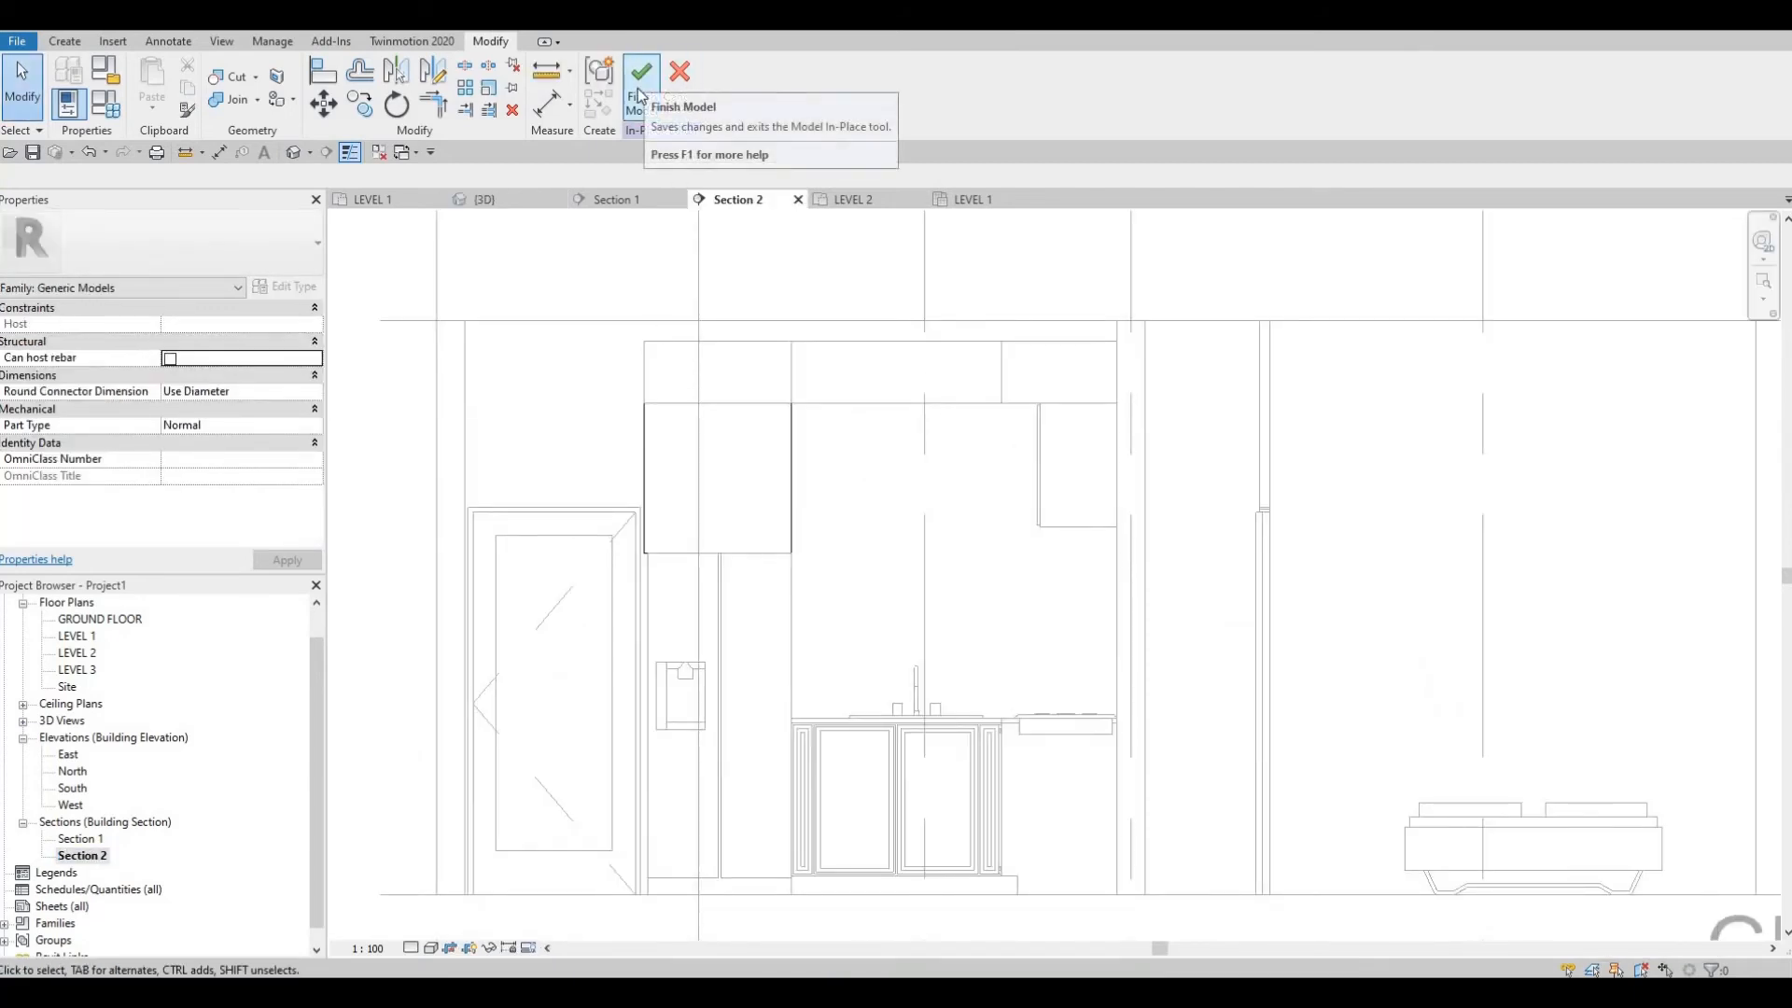
# Step: Start another solid extrusion on the front face of the Birch - Semigloss cabinet above the refrigerator, with an extrusion end of 15 mm
pyautogui.click(67, 41)
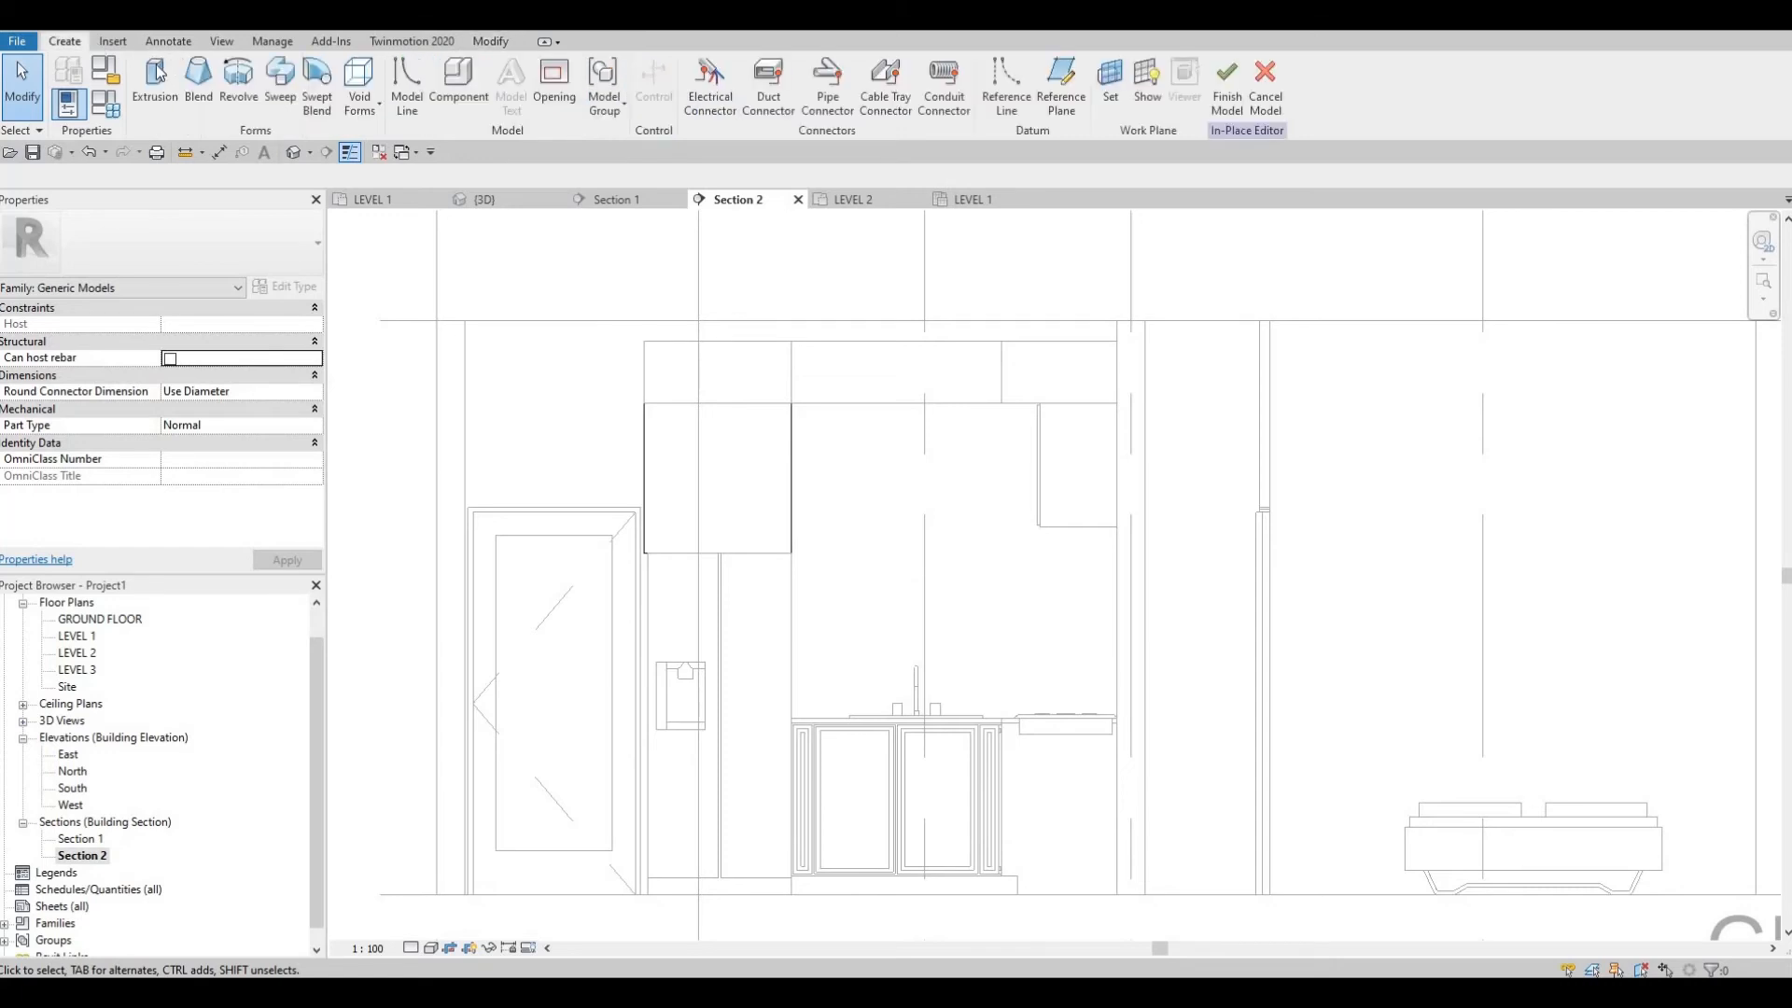
pyautogui.click(157, 75)
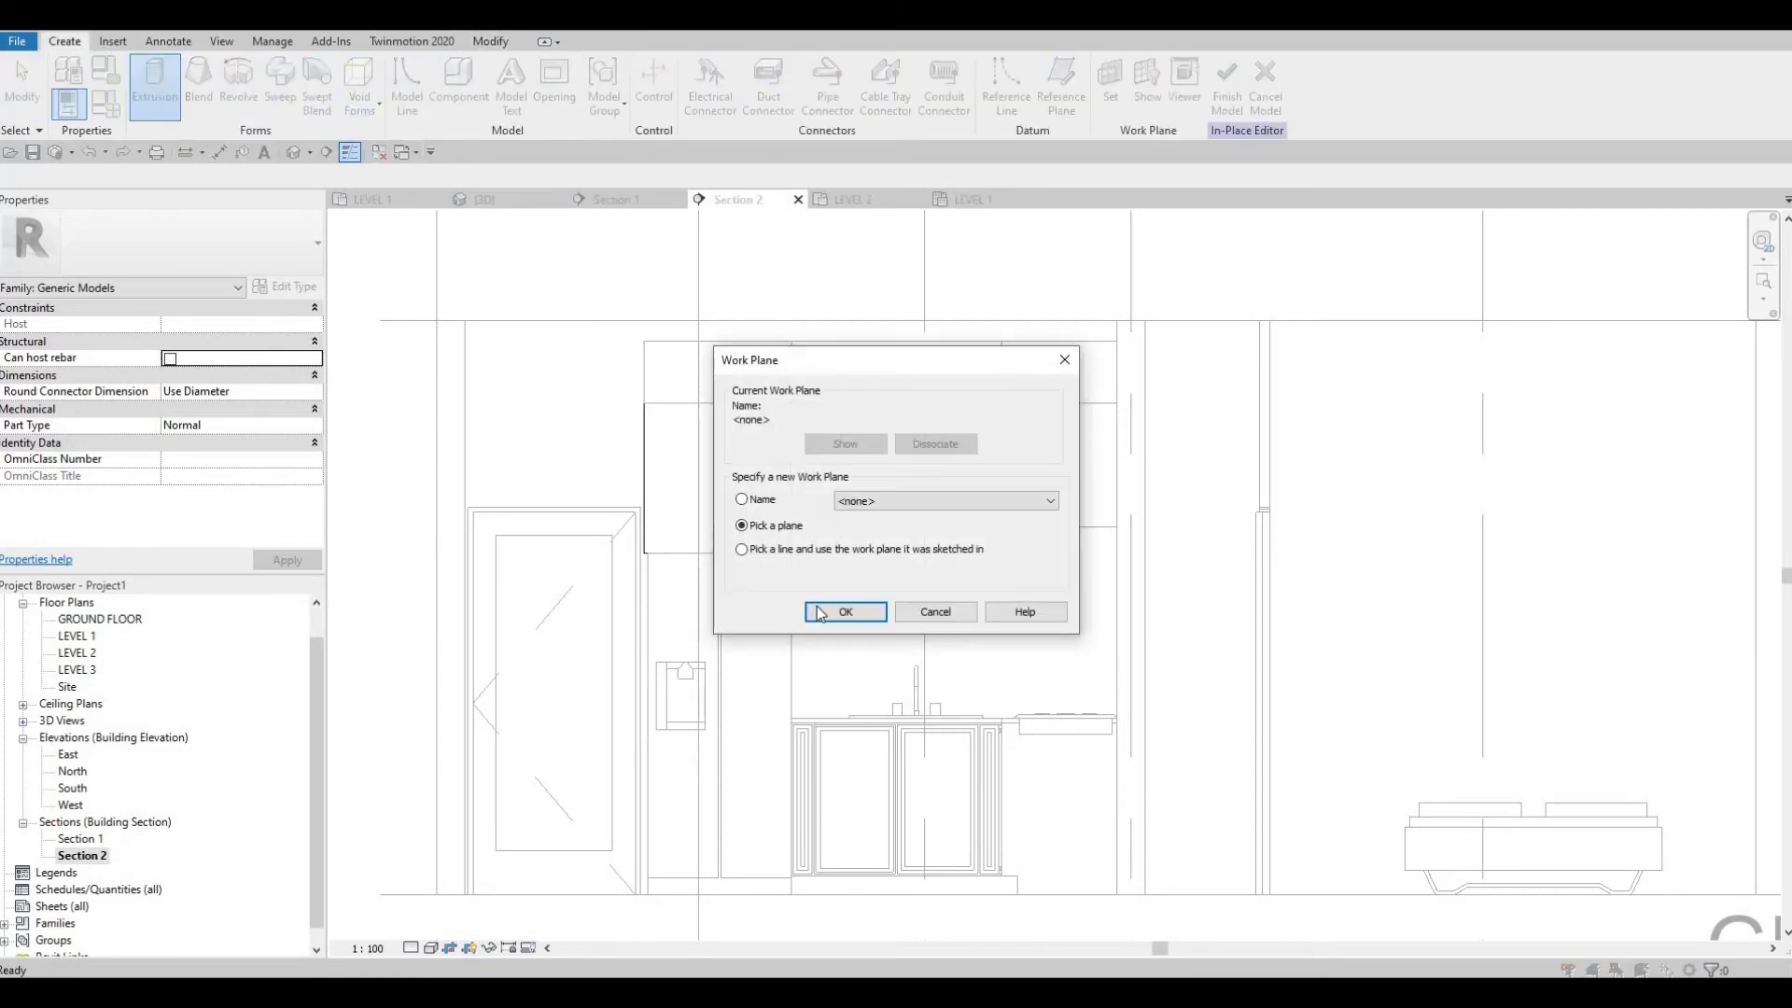
pyautogui.press('Return')
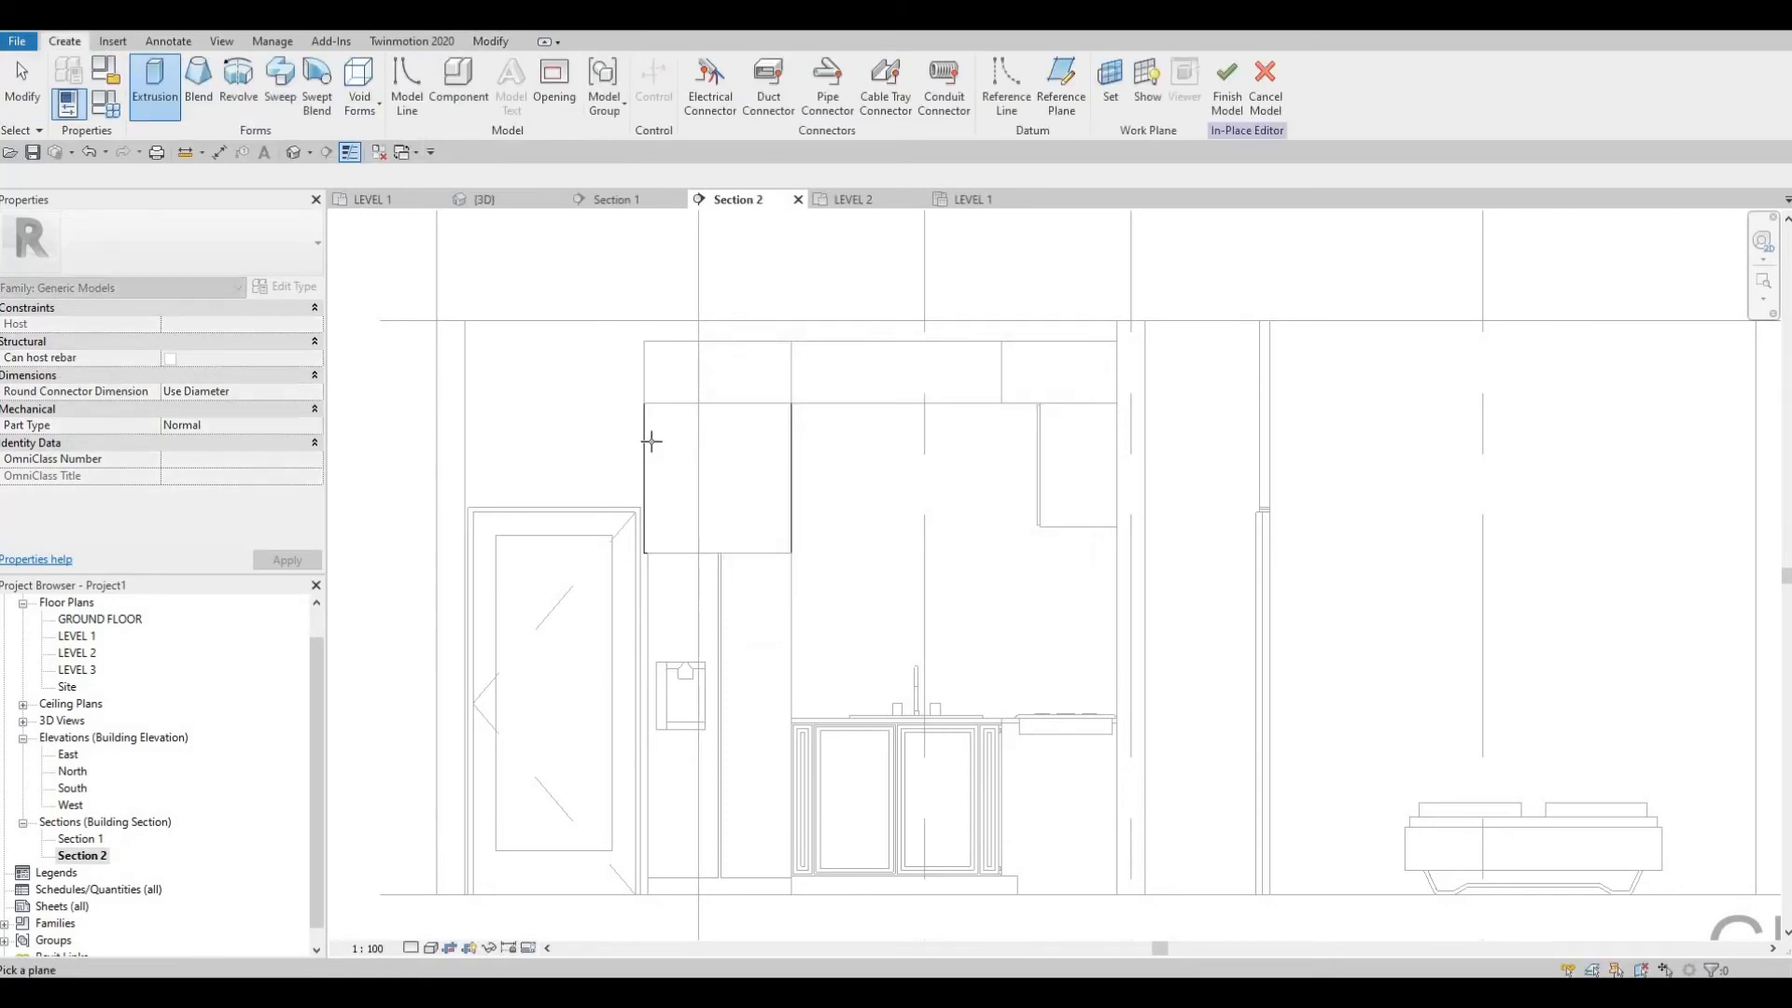
pyautogui.click(653, 448)
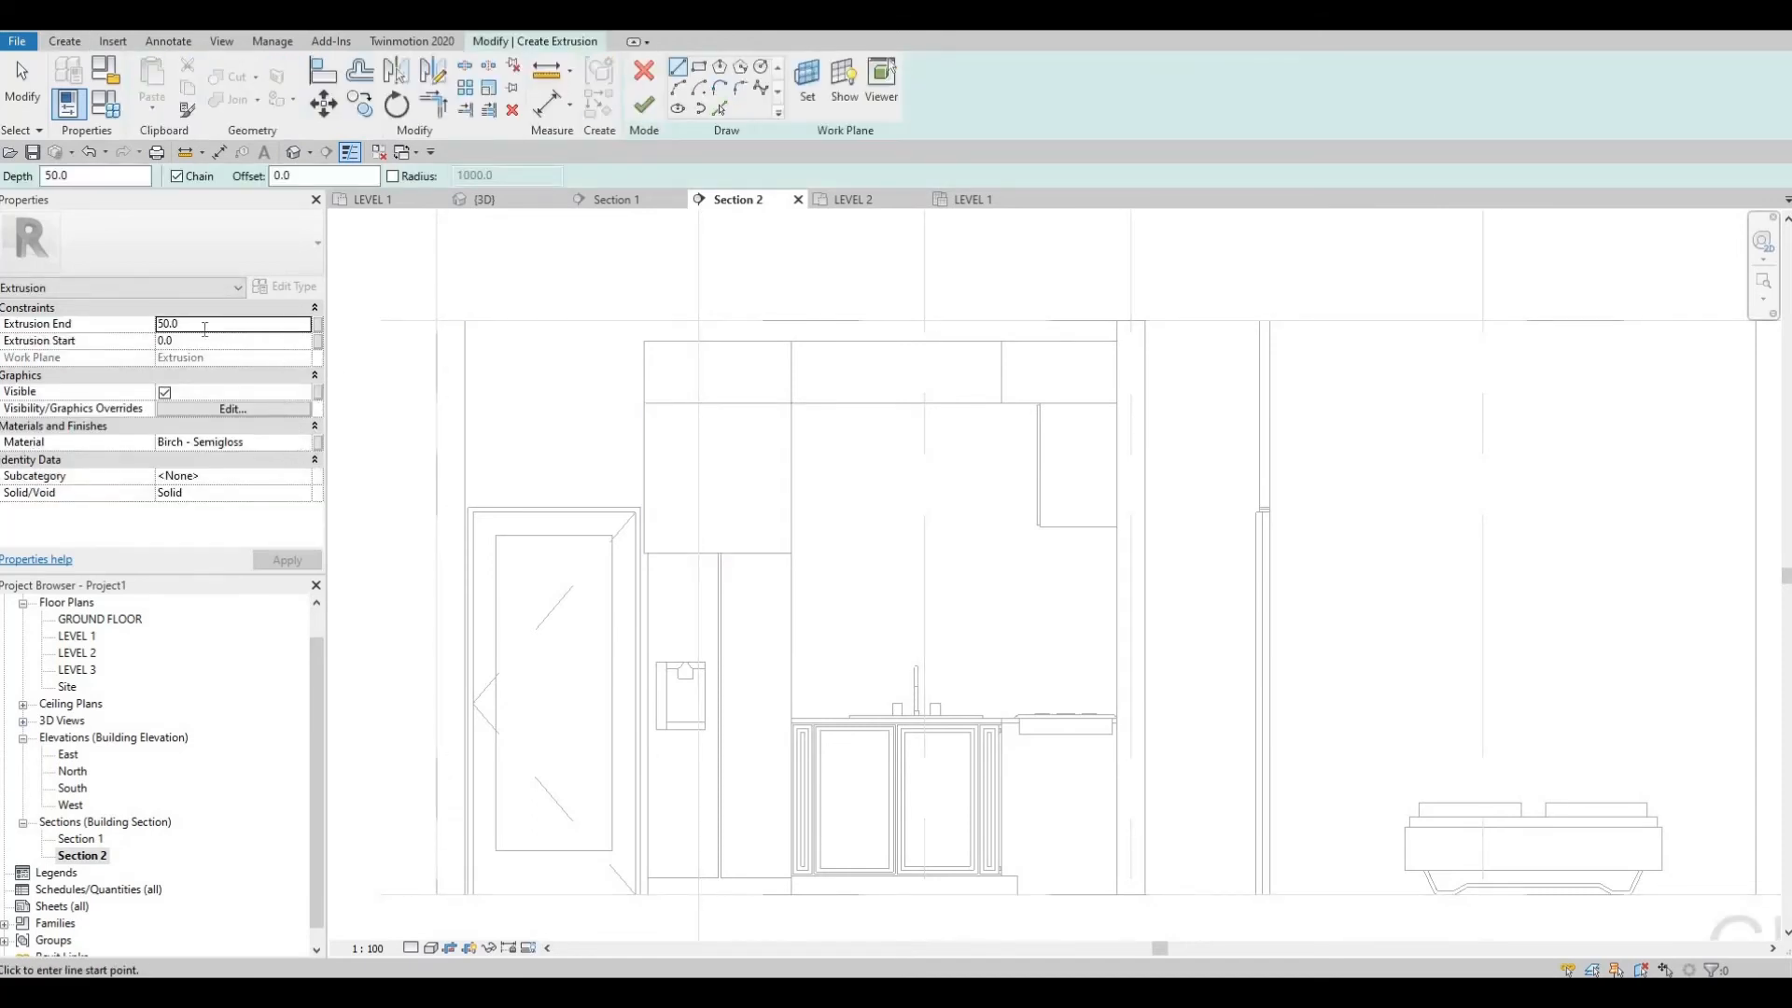
pyautogui.write('15')
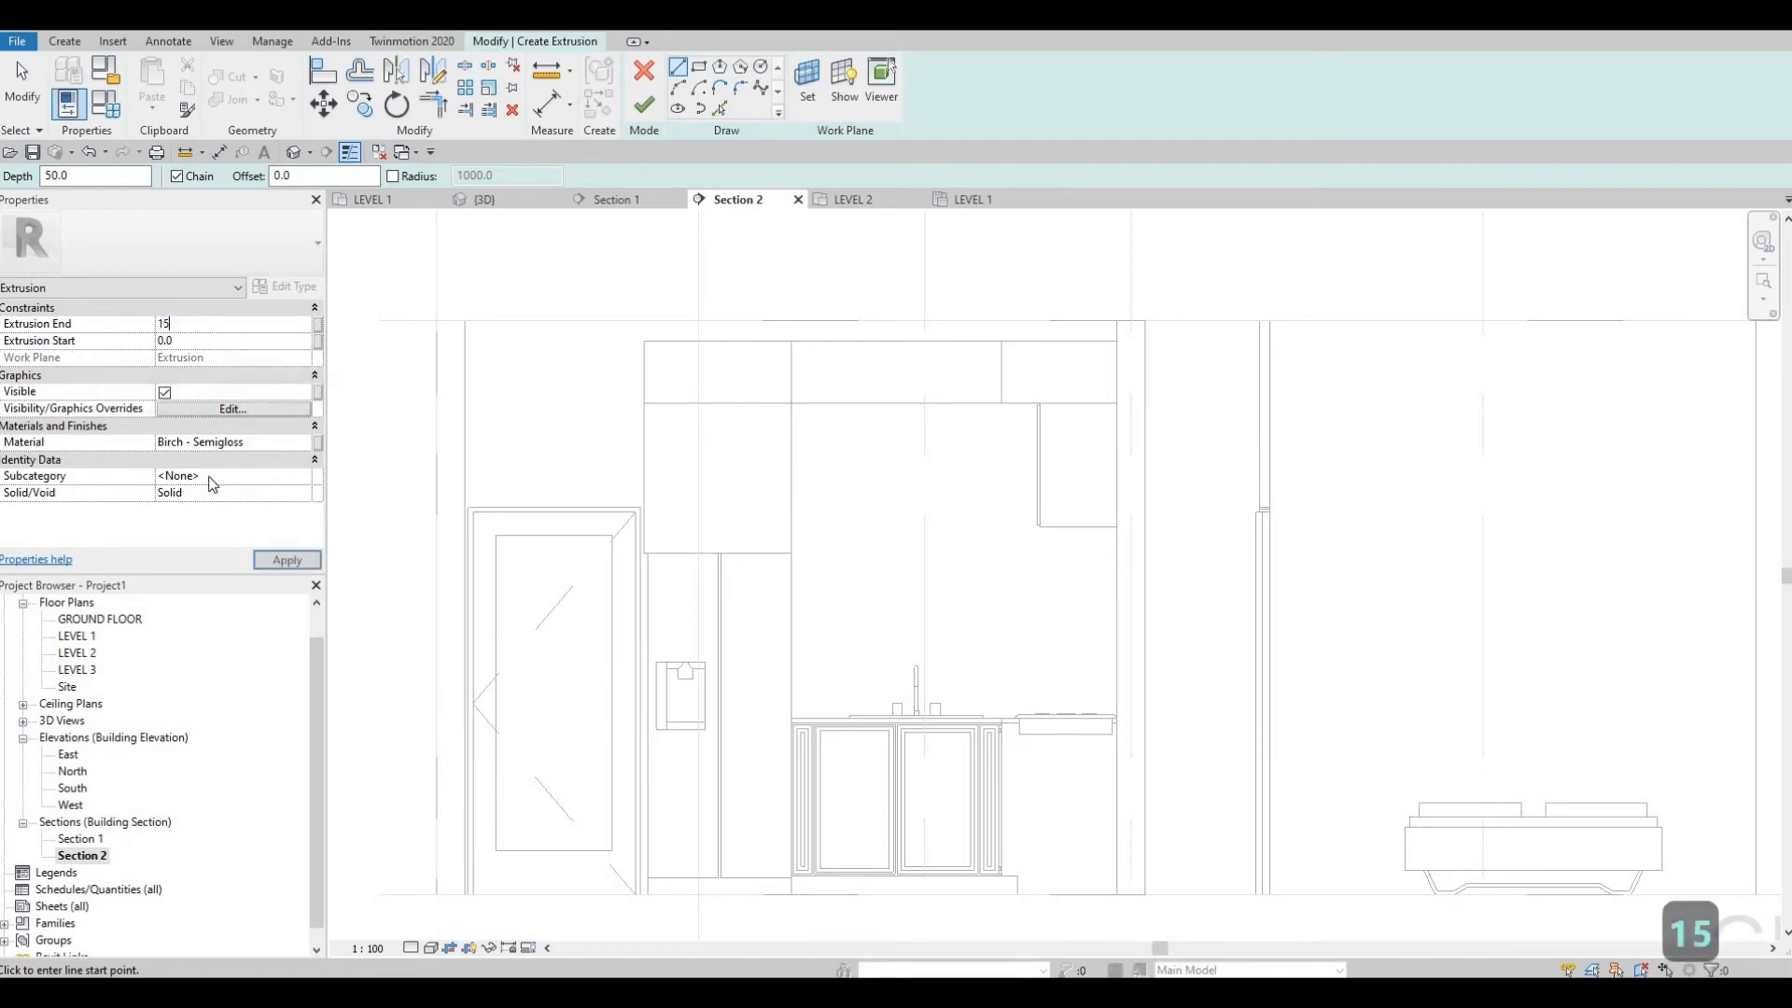
pyautogui.click(294, 560)
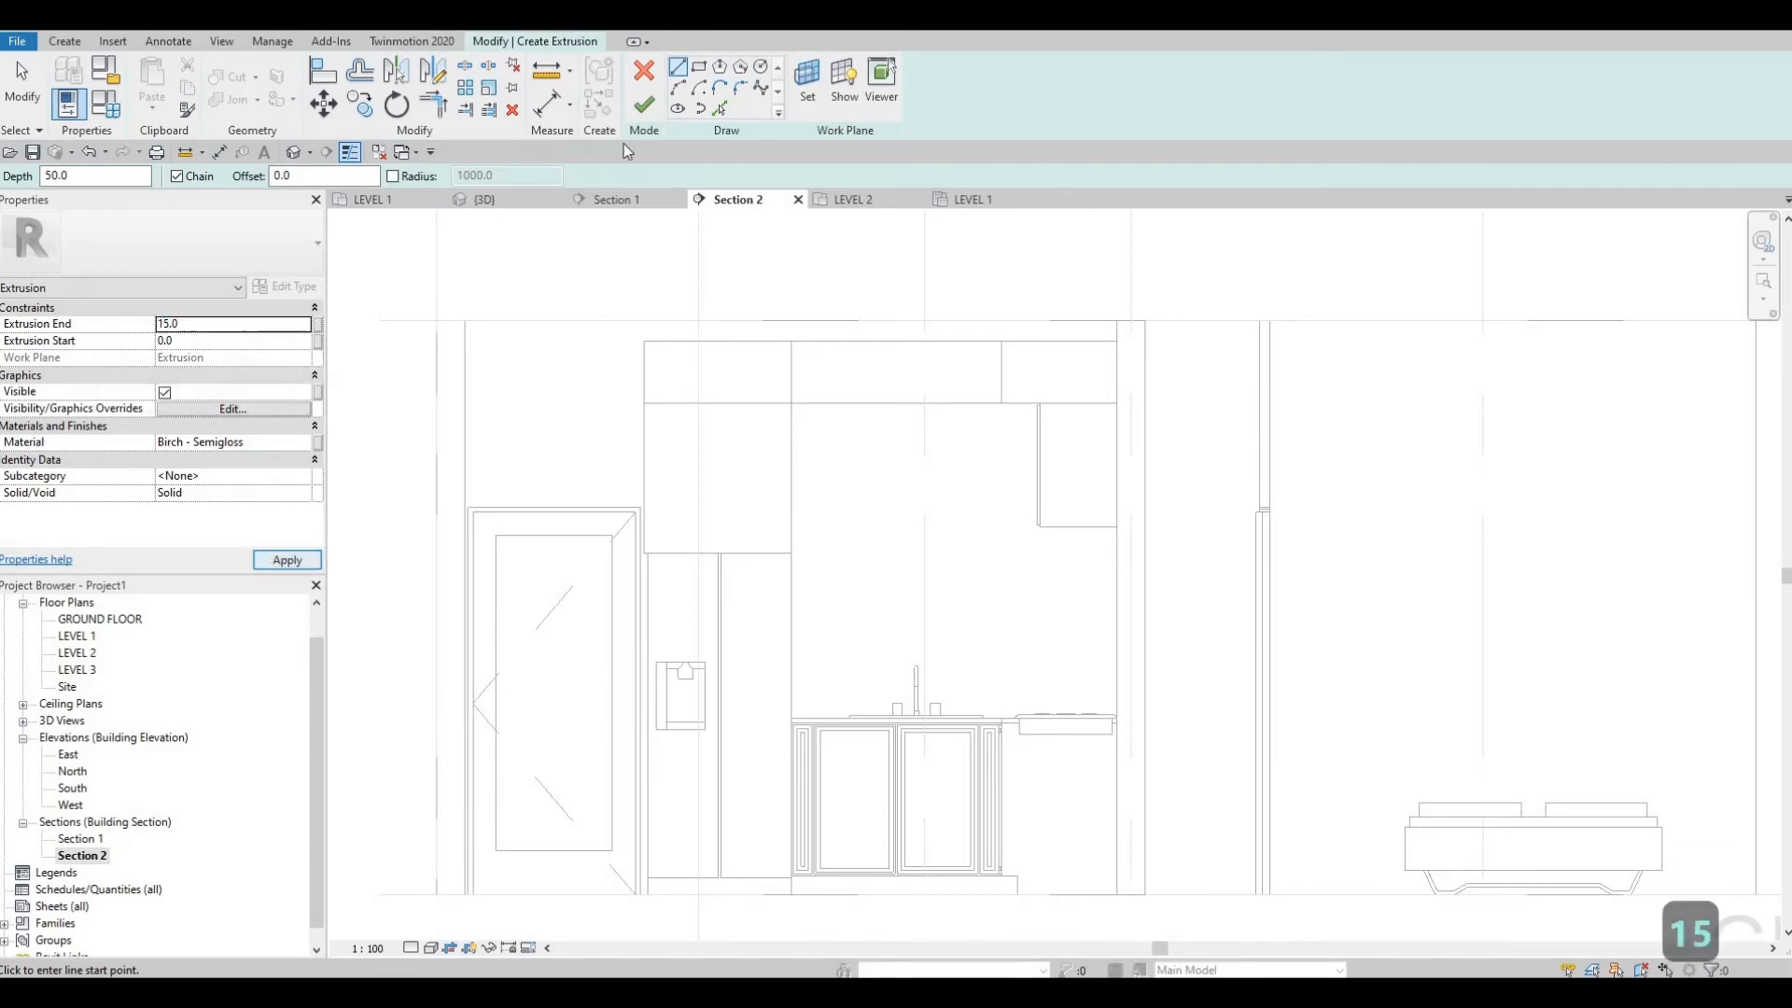
# Step: Sketch a rectangle offset 10 mm inward from the cabinet front's outline and finish the extrusion as a door panel
pyautogui.click(698, 71)
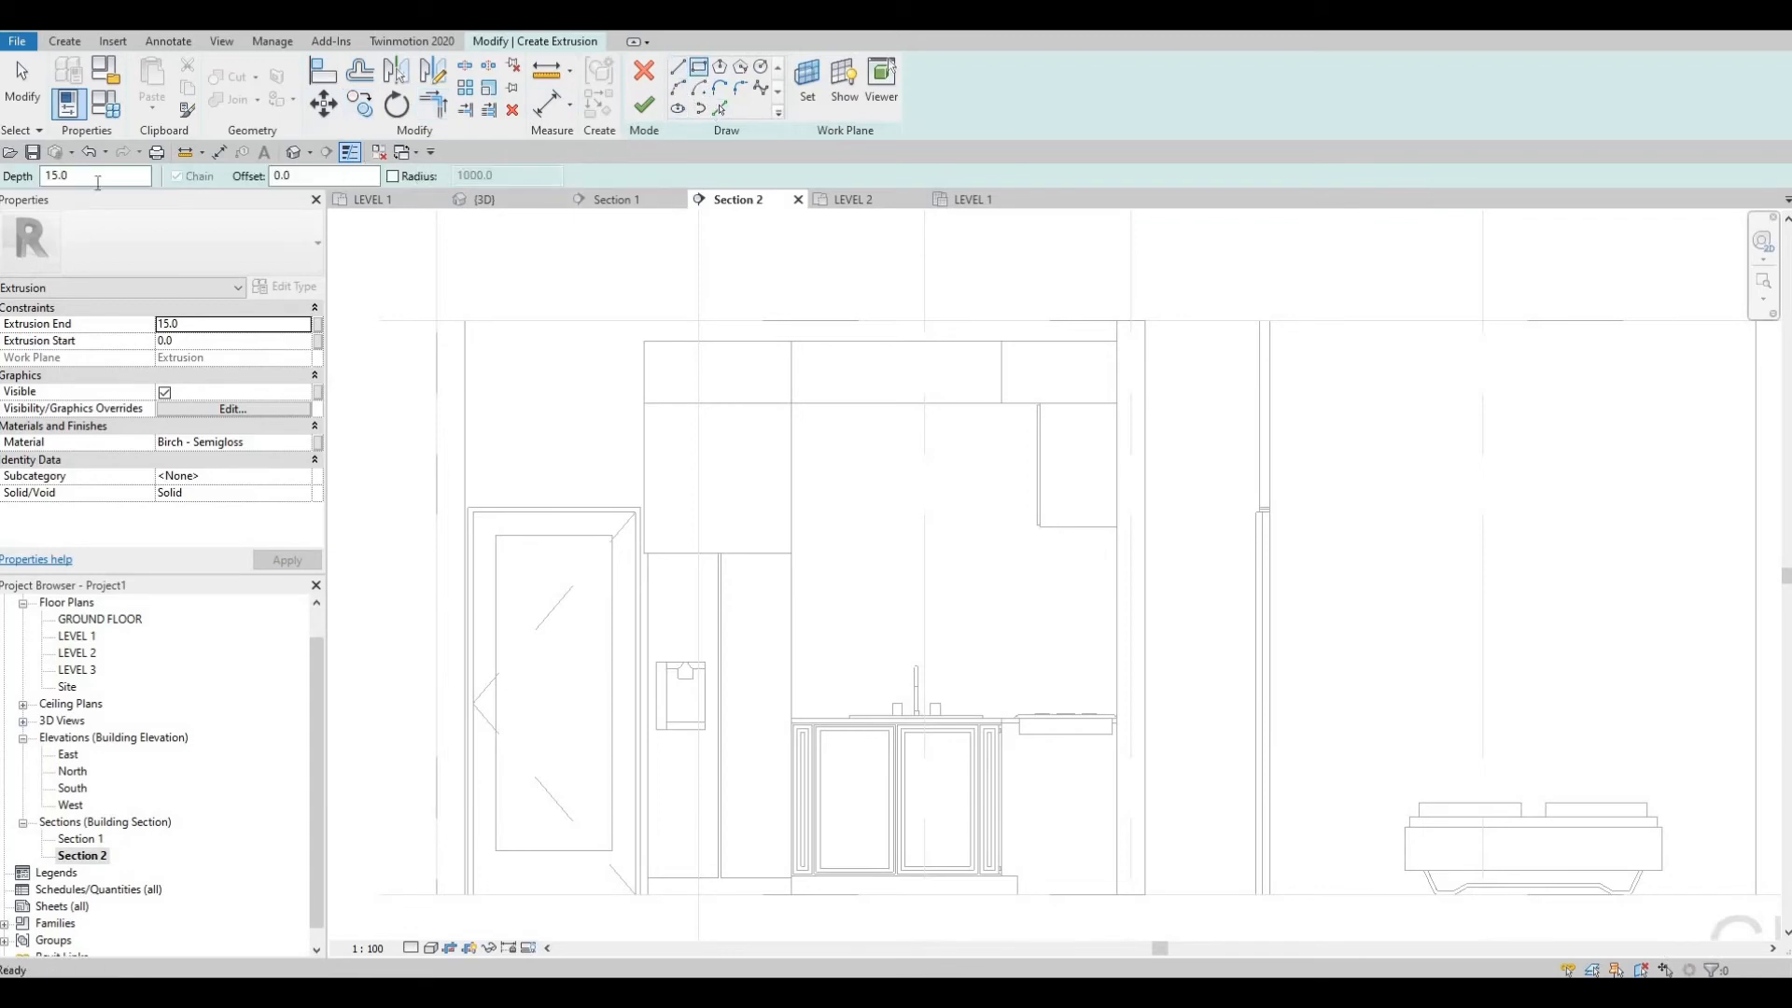
pyautogui.write('15')
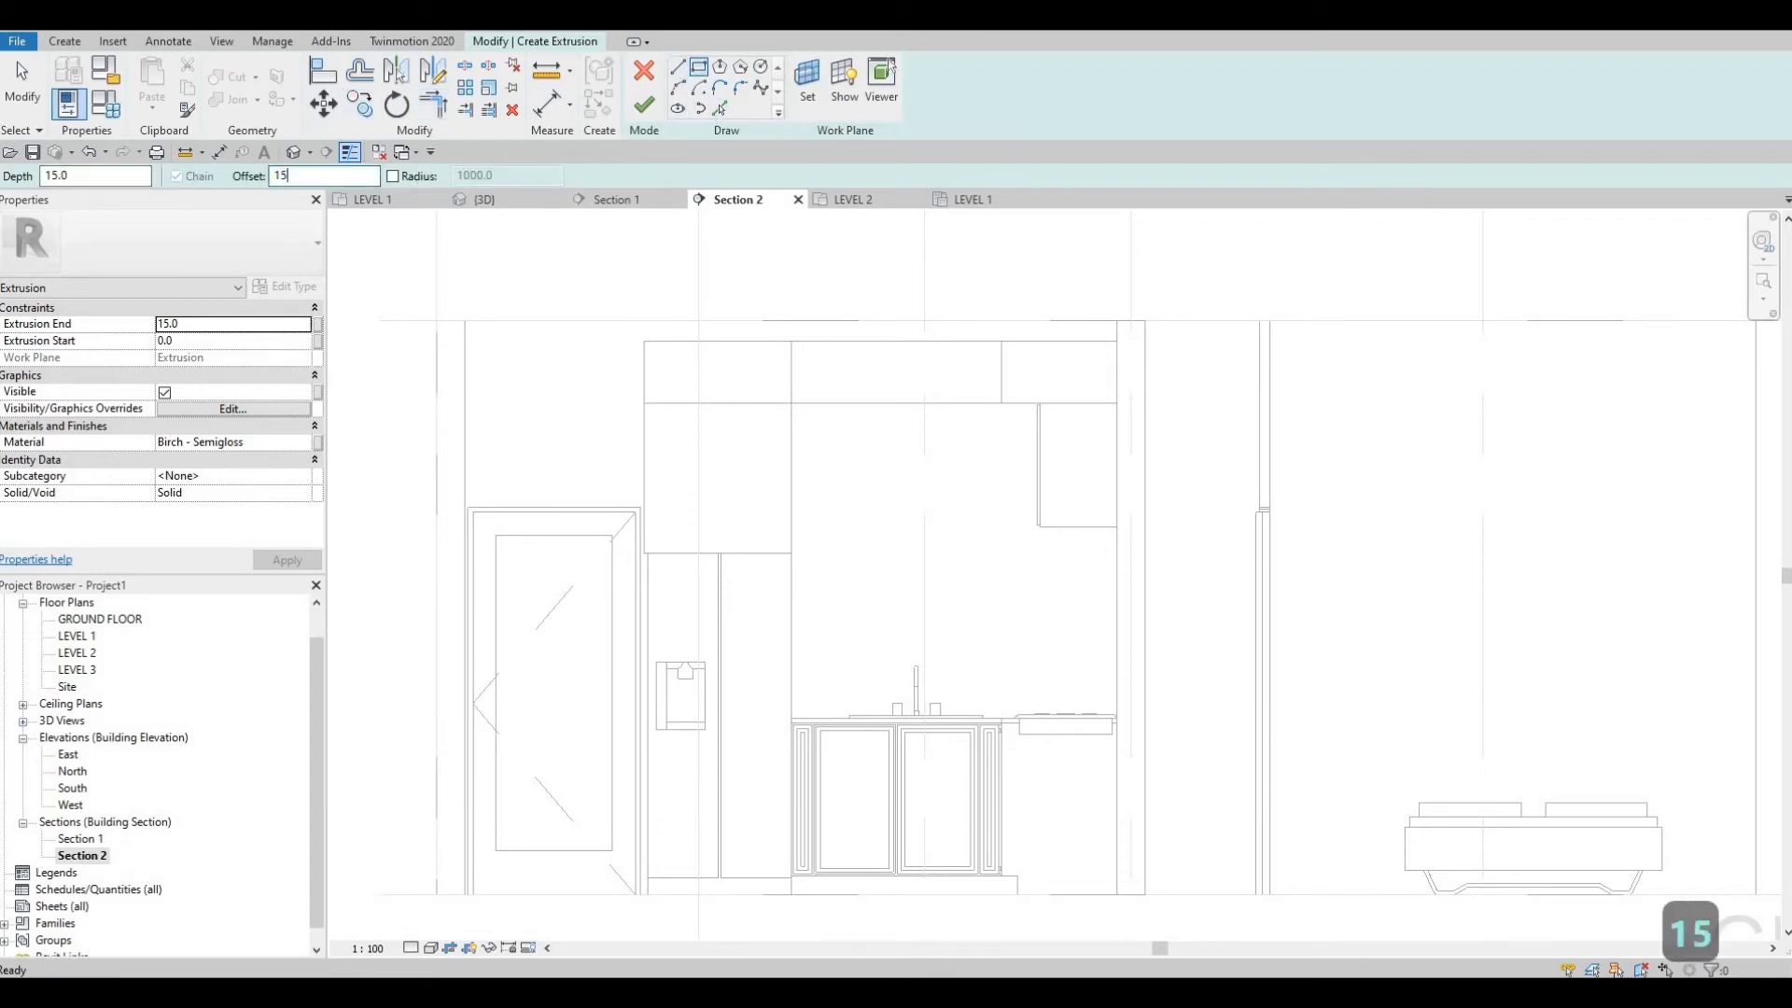
pyautogui.press('BackSpace')
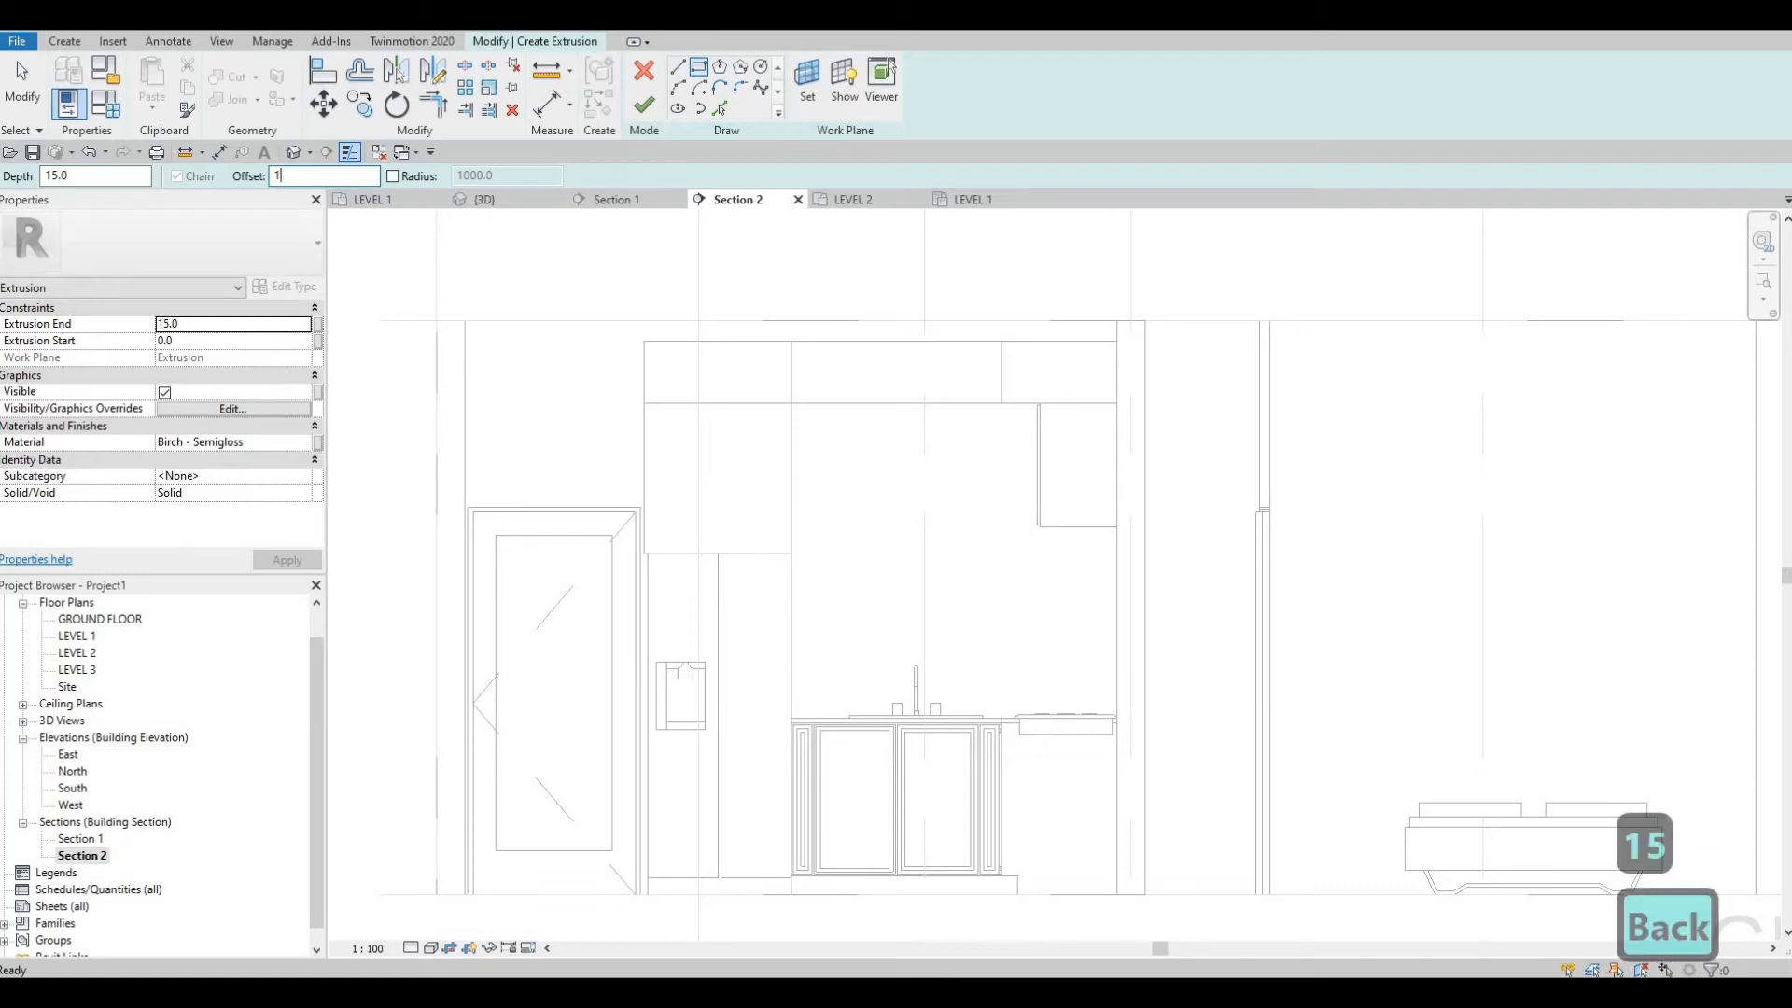
pyautogui.write('0')
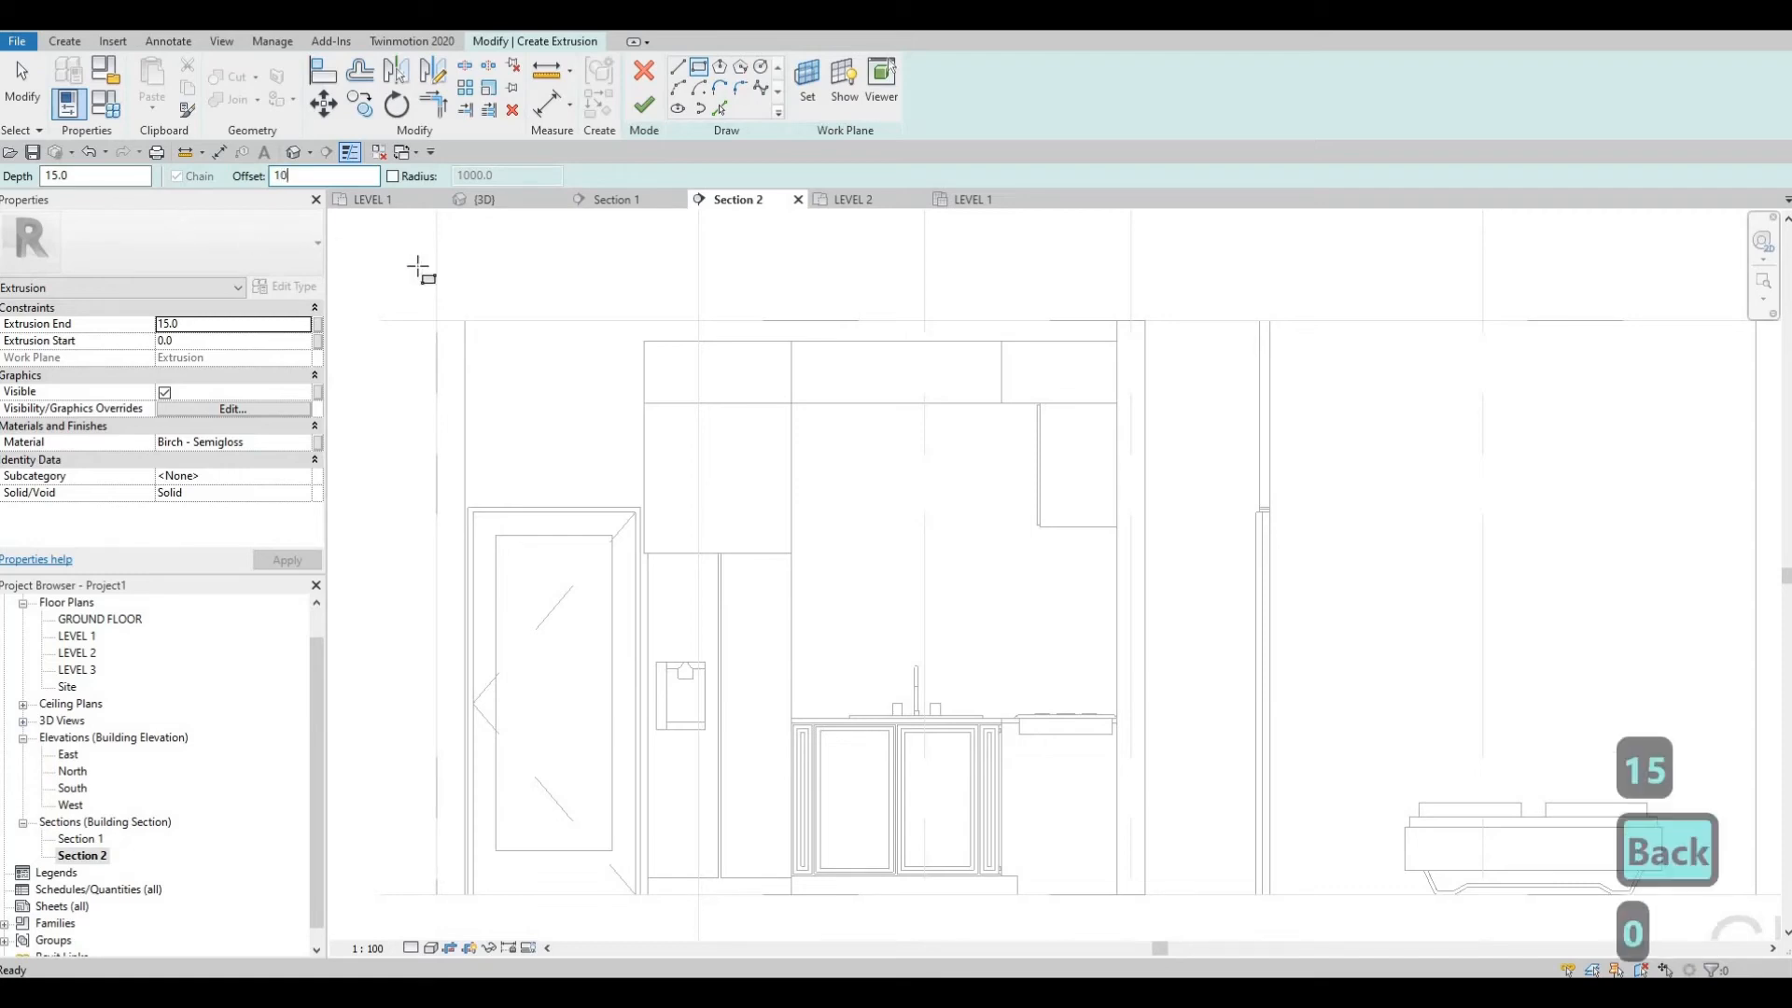
pyautogui.scroll(3, 646, 408)
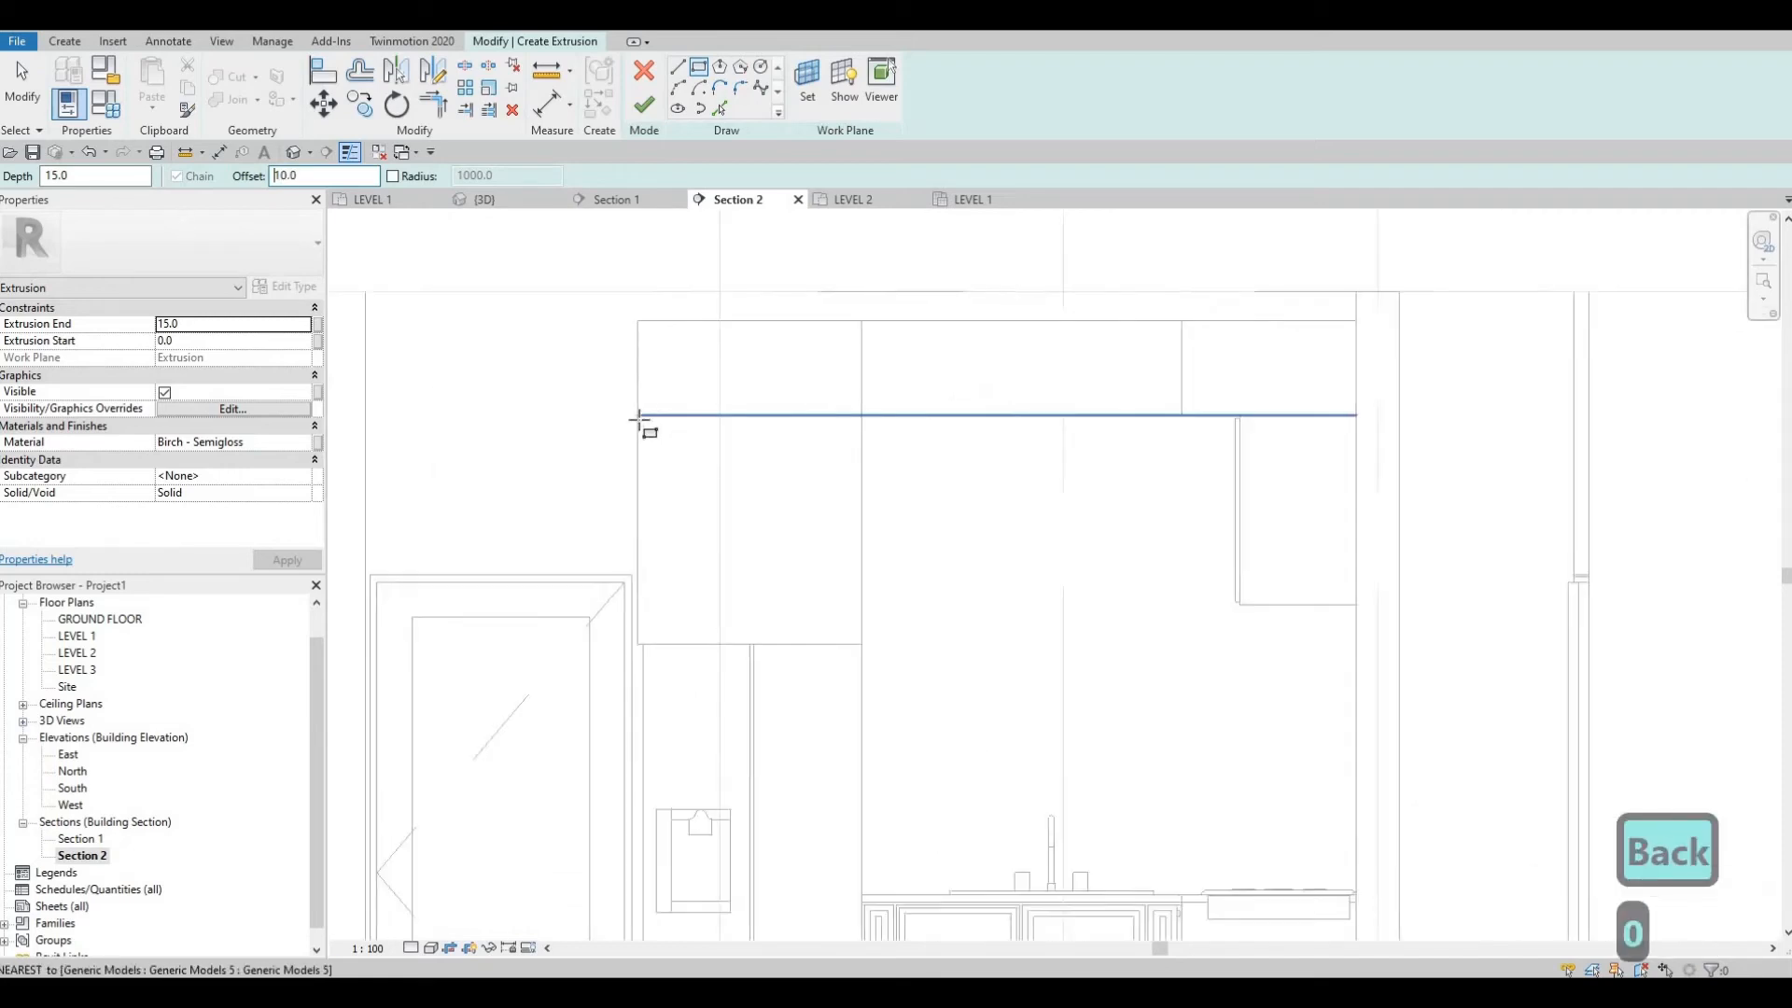
pyautogui.click(636, 416)
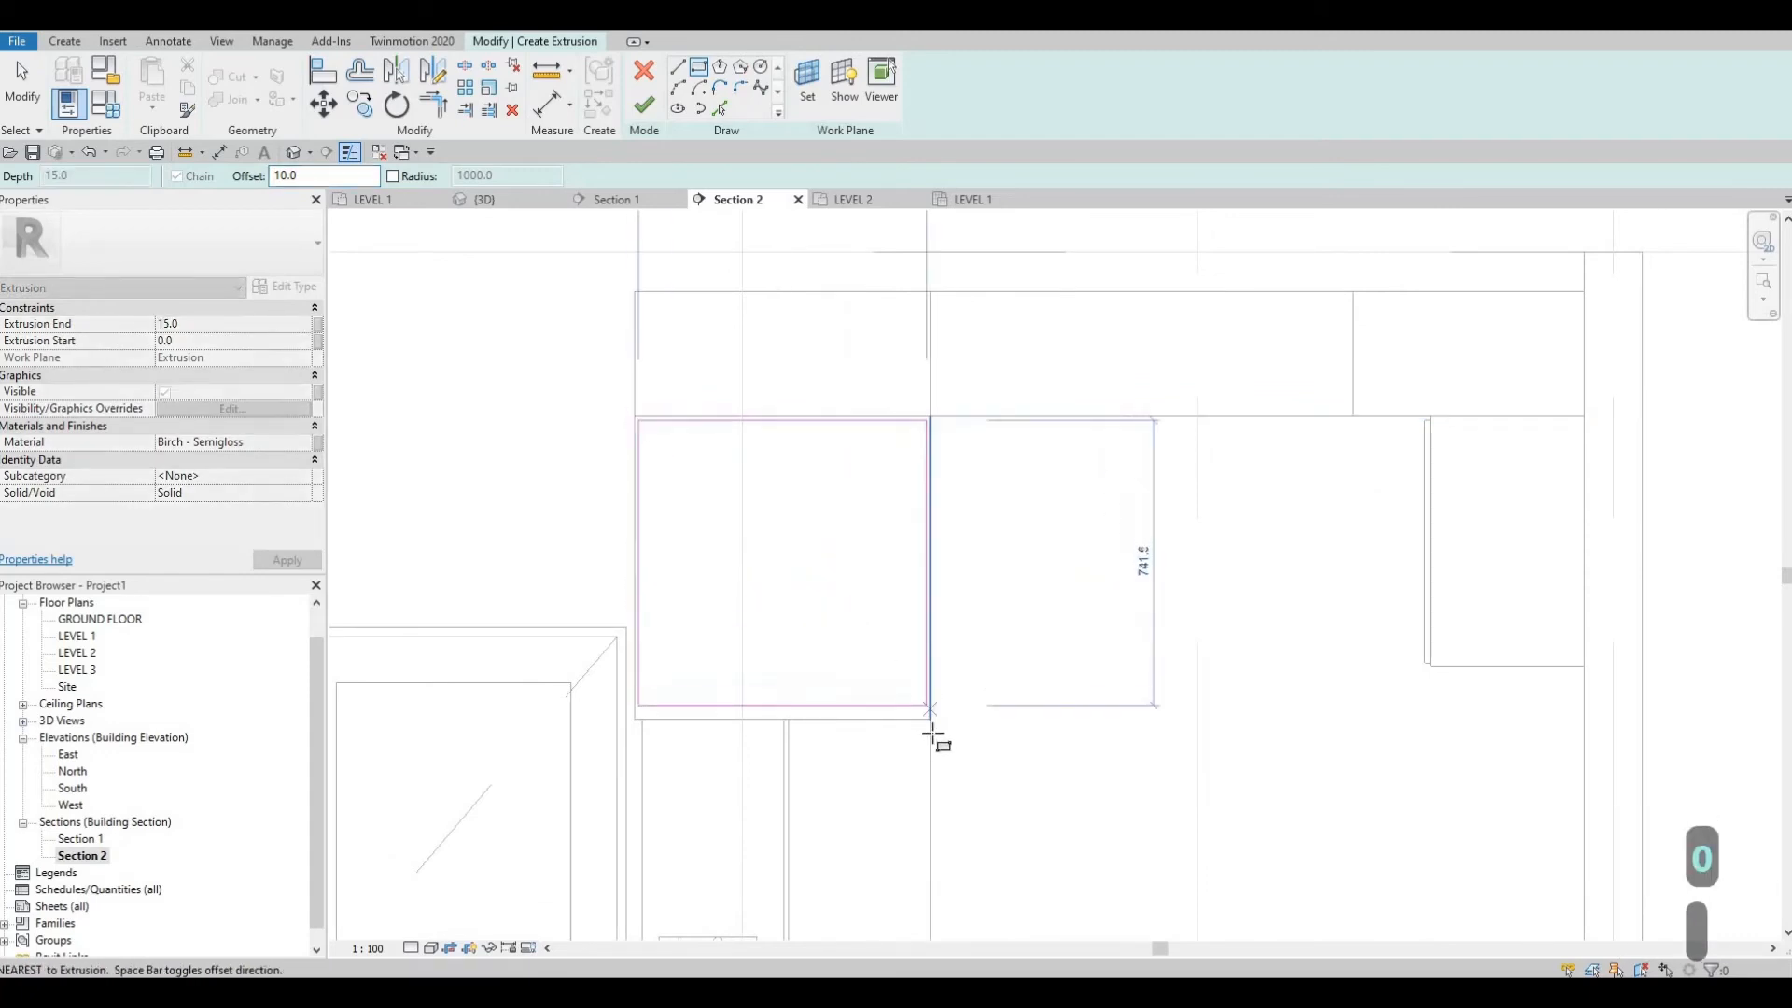
pyautogui.scroll(2, 931, 726)
pyautogui.click(878, 609)
pyautogui.scroll(-3, 877, 608)
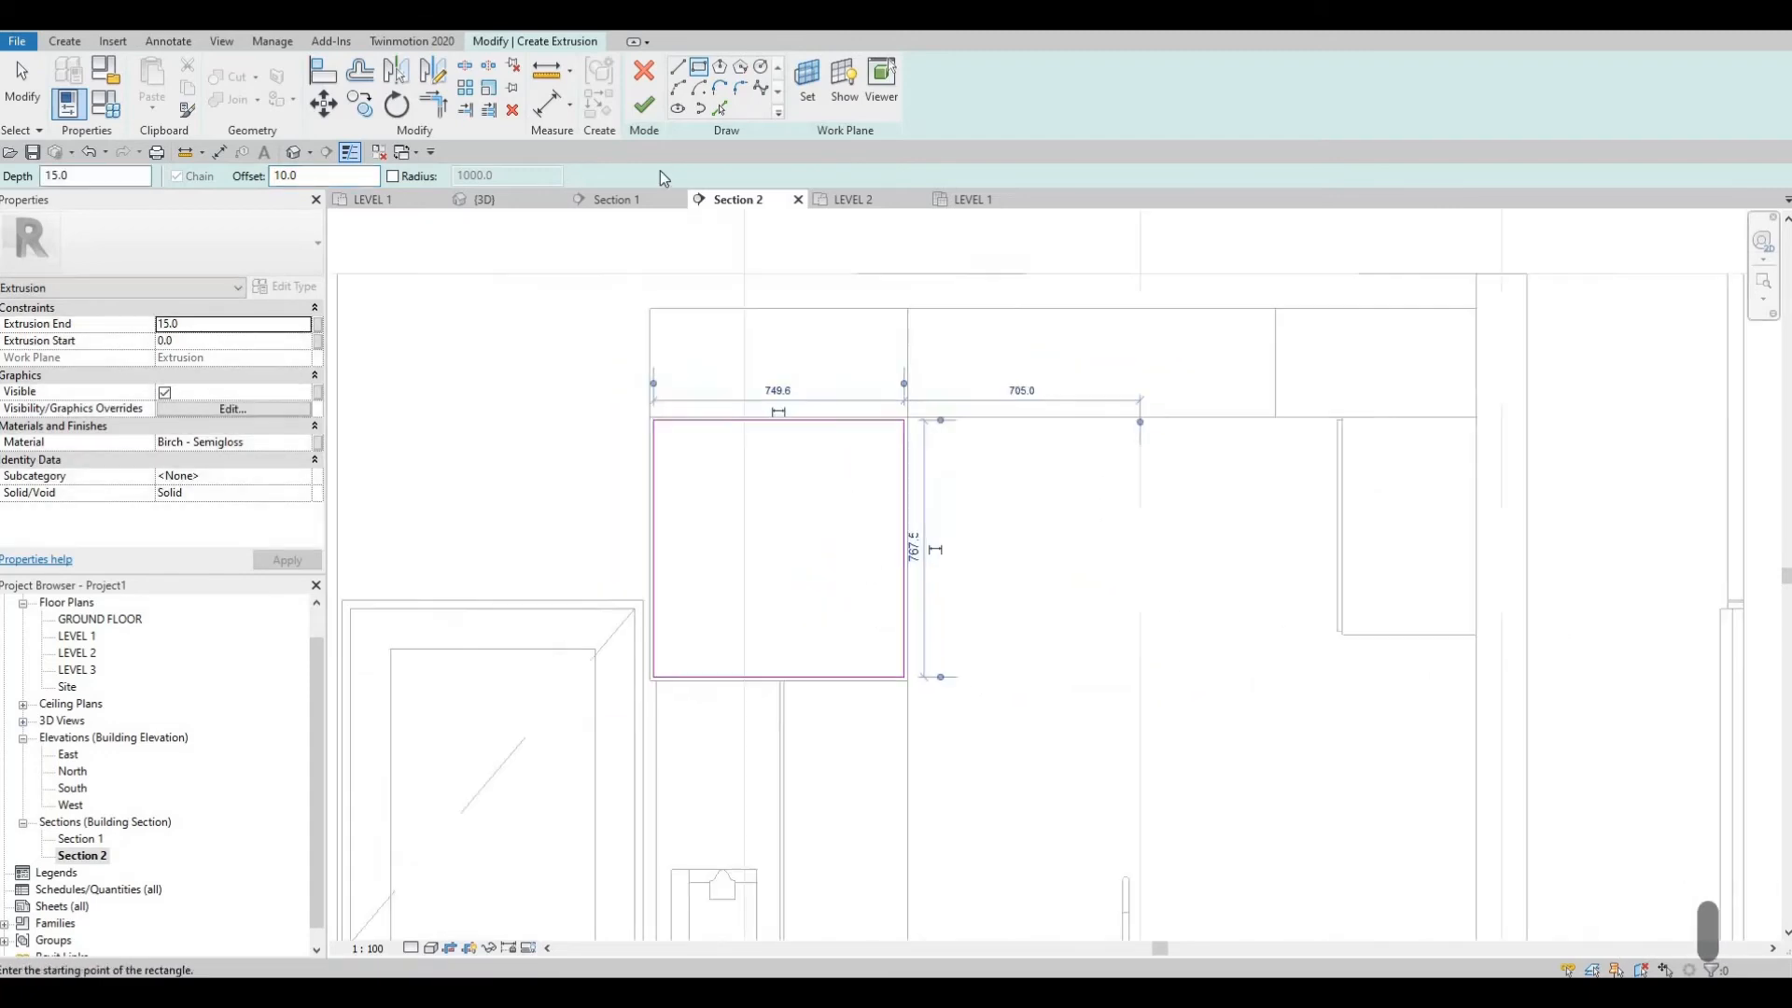
pyautogui.press('Escape')
pyautogui.click(646, 110)
pyautogui.click(728, 500)
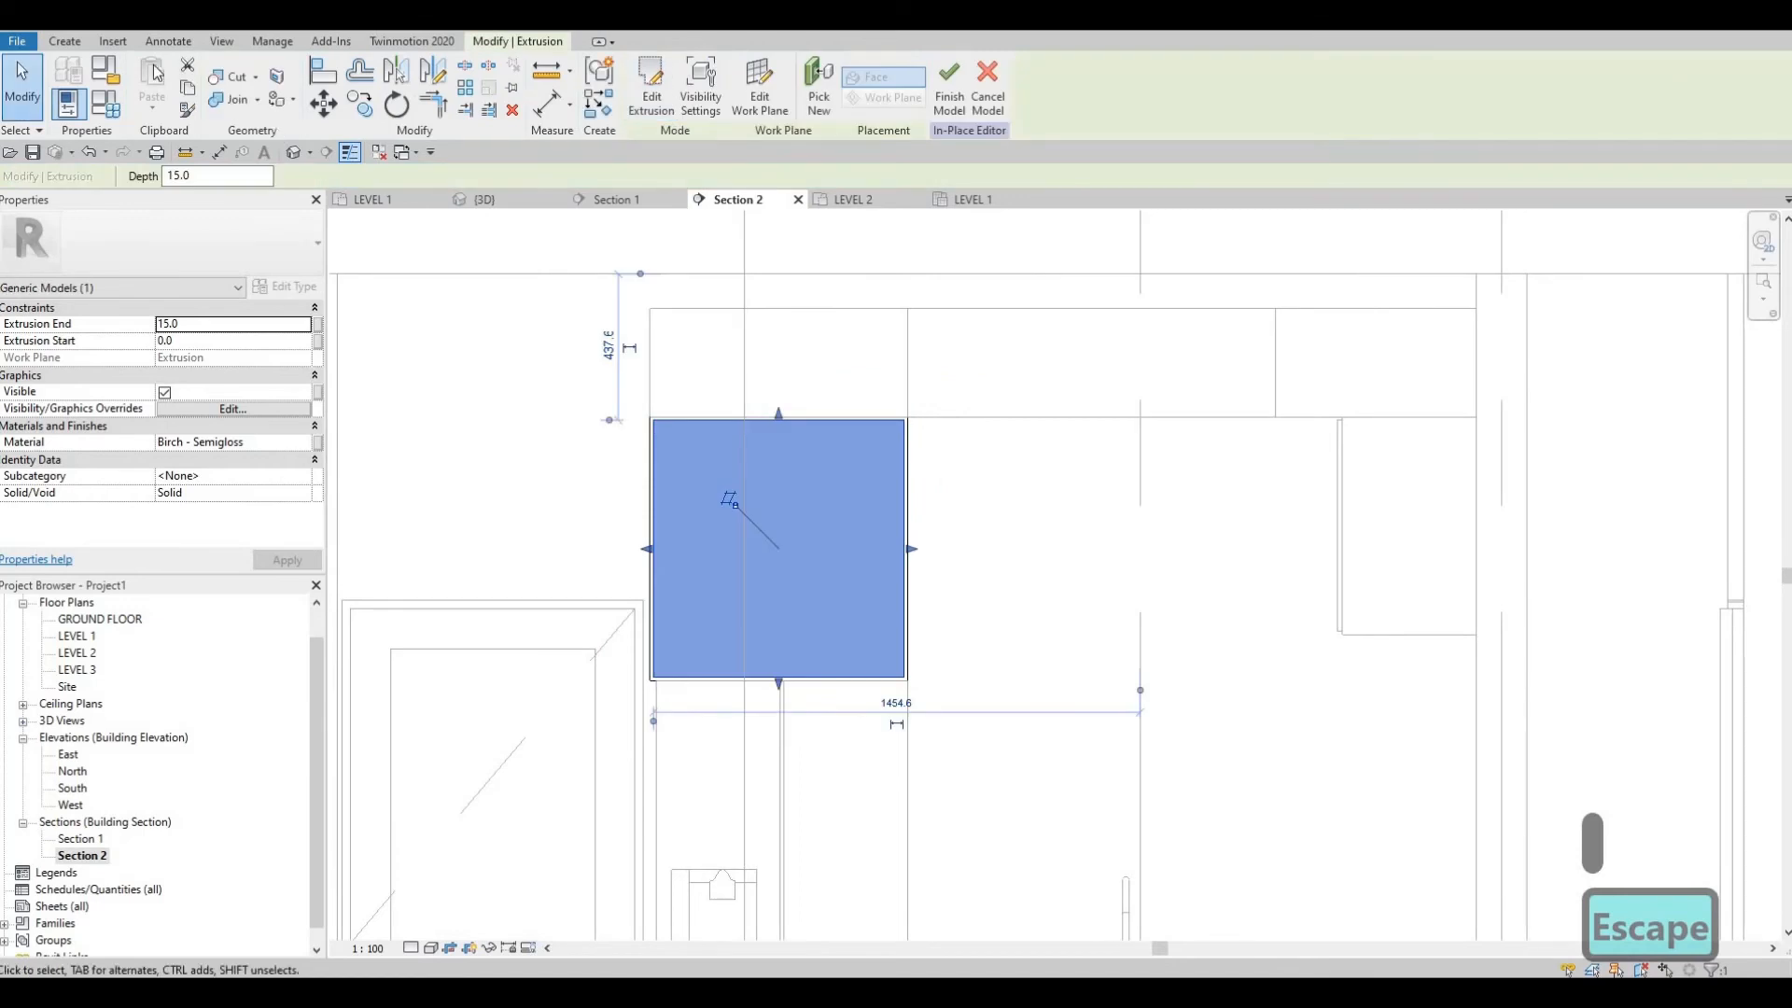
# Step: Start a void sweep and, in the 3D view, pick the door panel's four front edges as its path
pyautogui.click(64, 41)
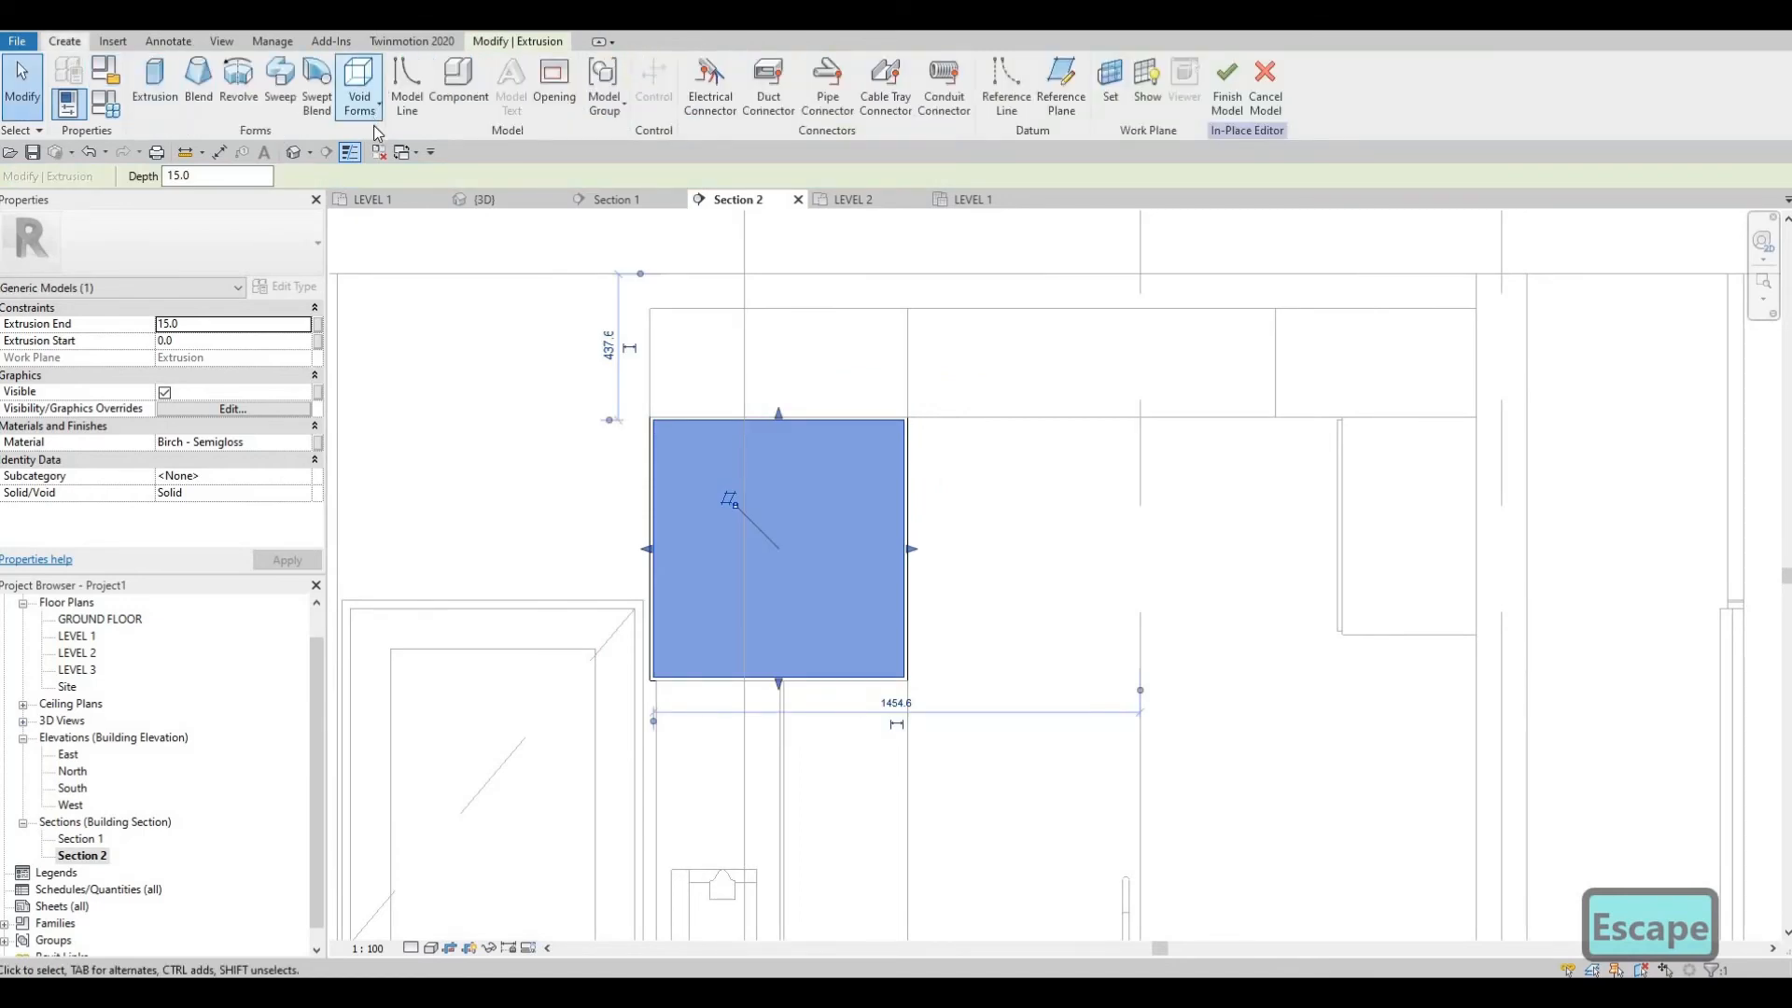
pyautogui.click(360, 89)
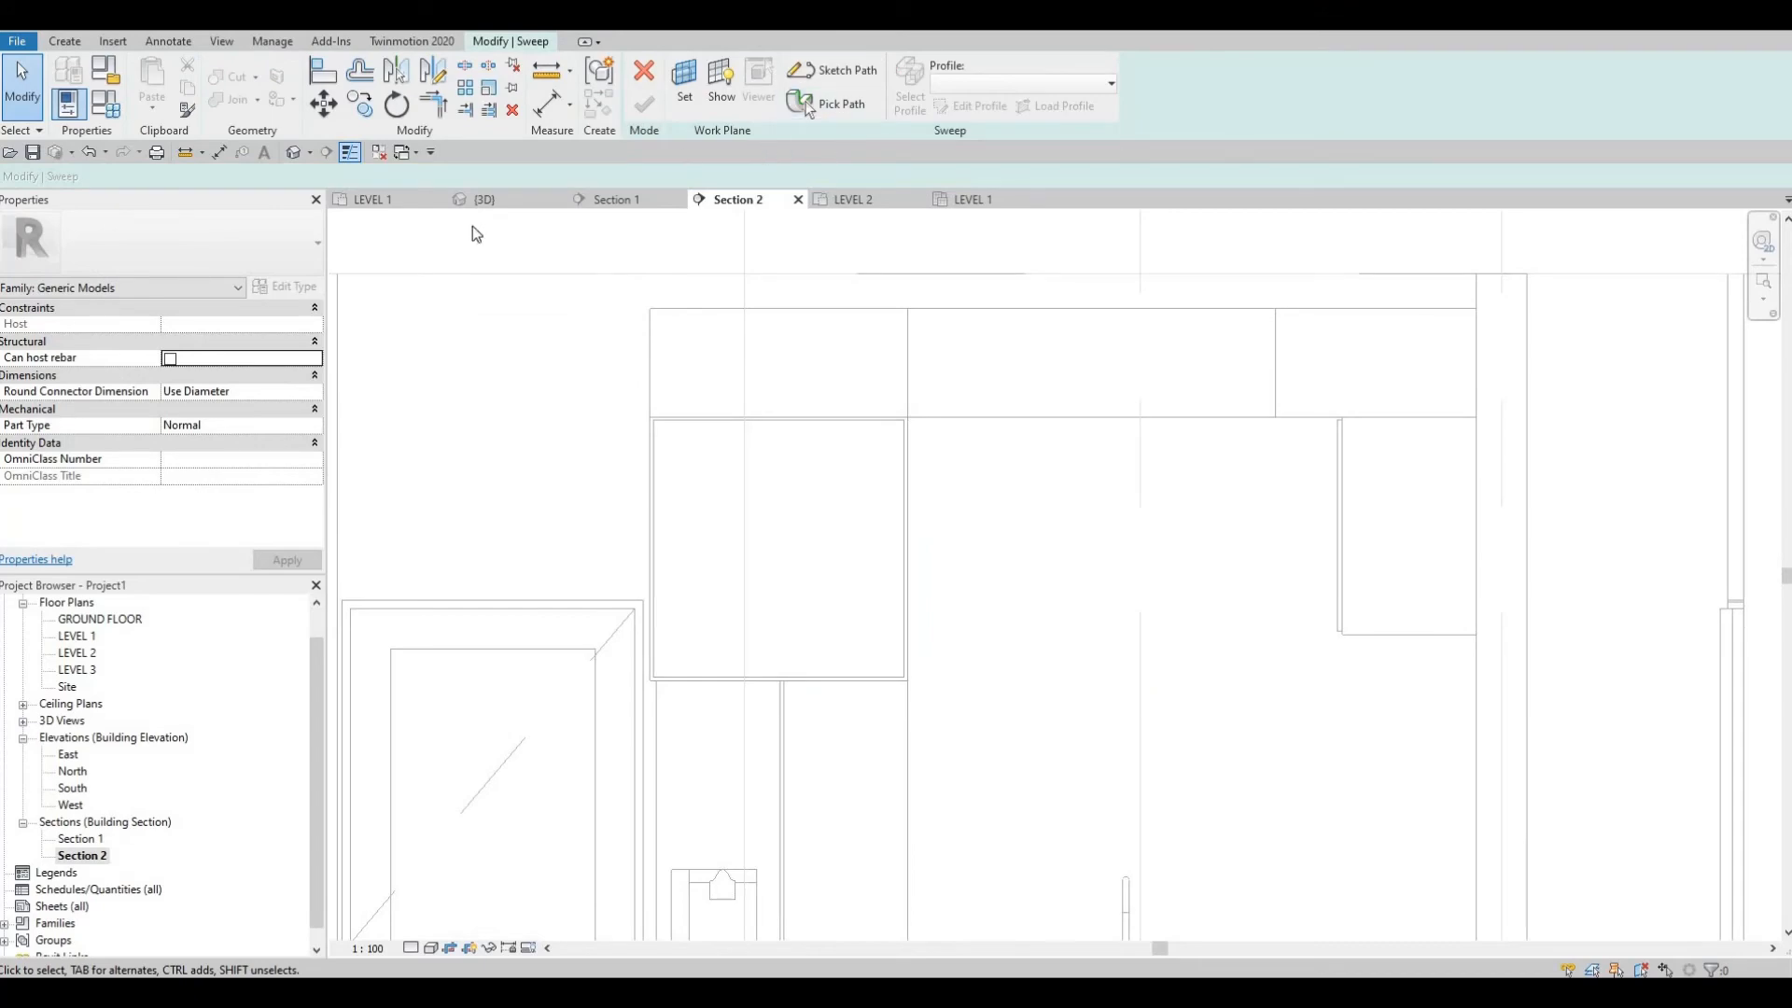
pyautogui.click(498, 203)
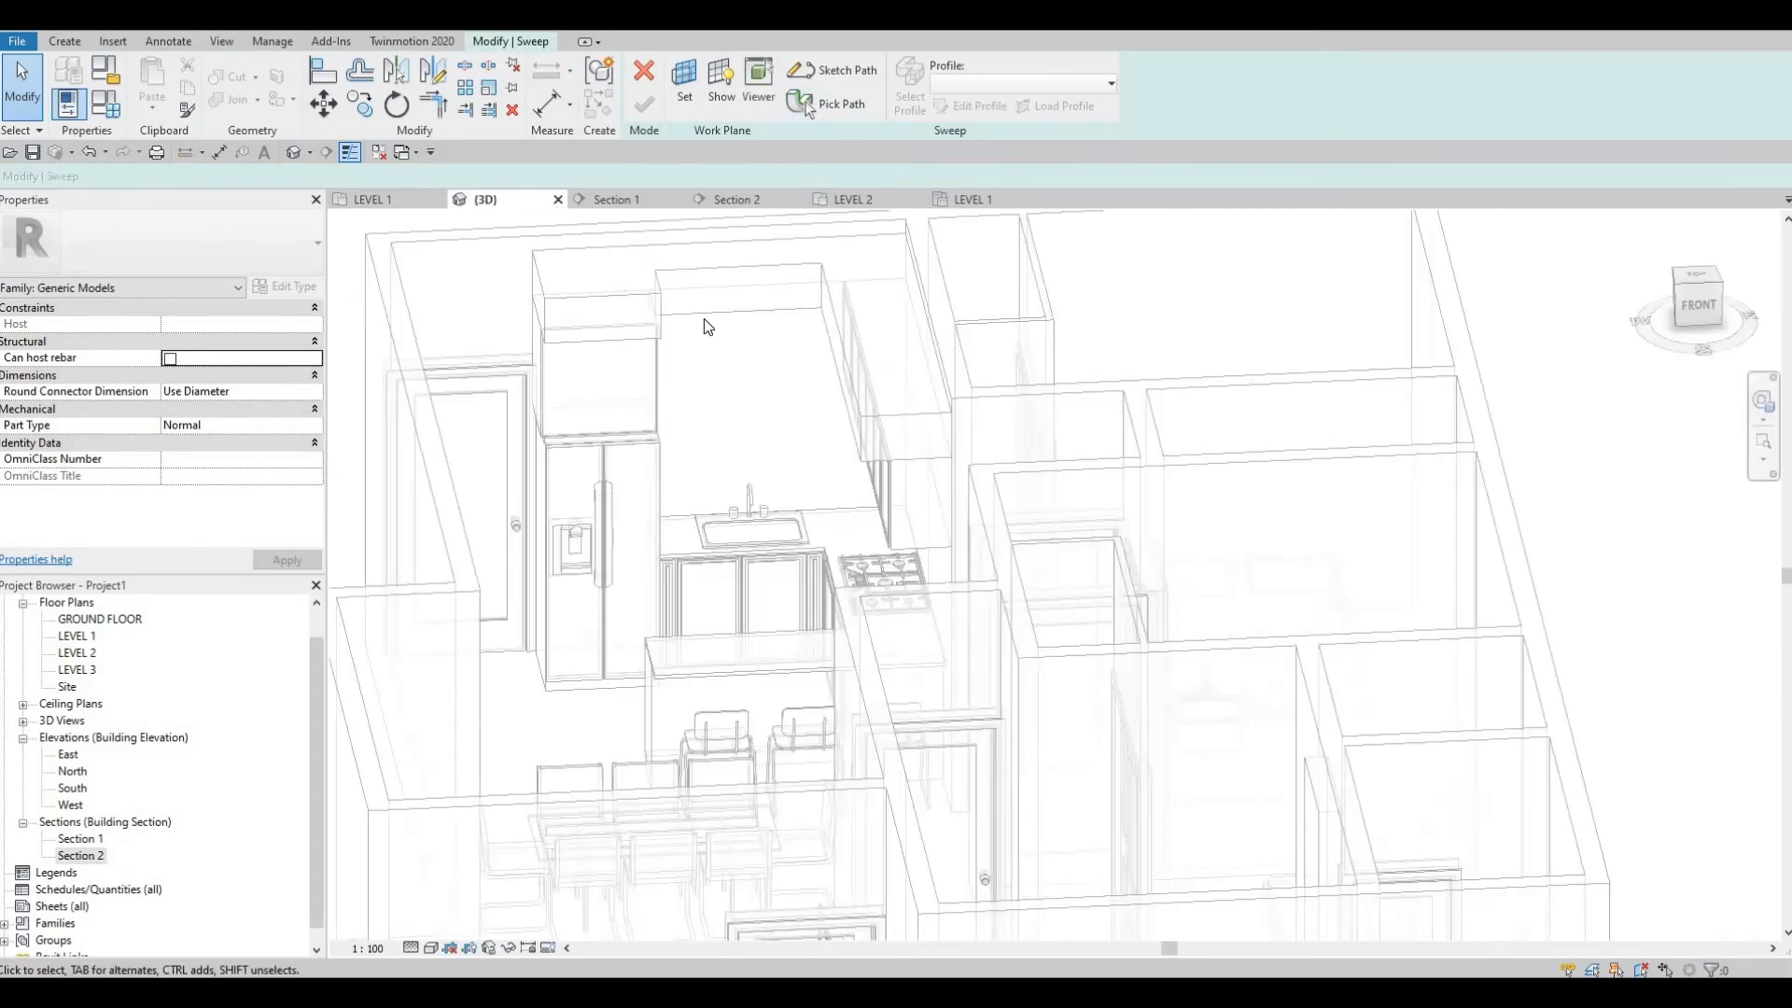
pyautogui.click(802, 102)
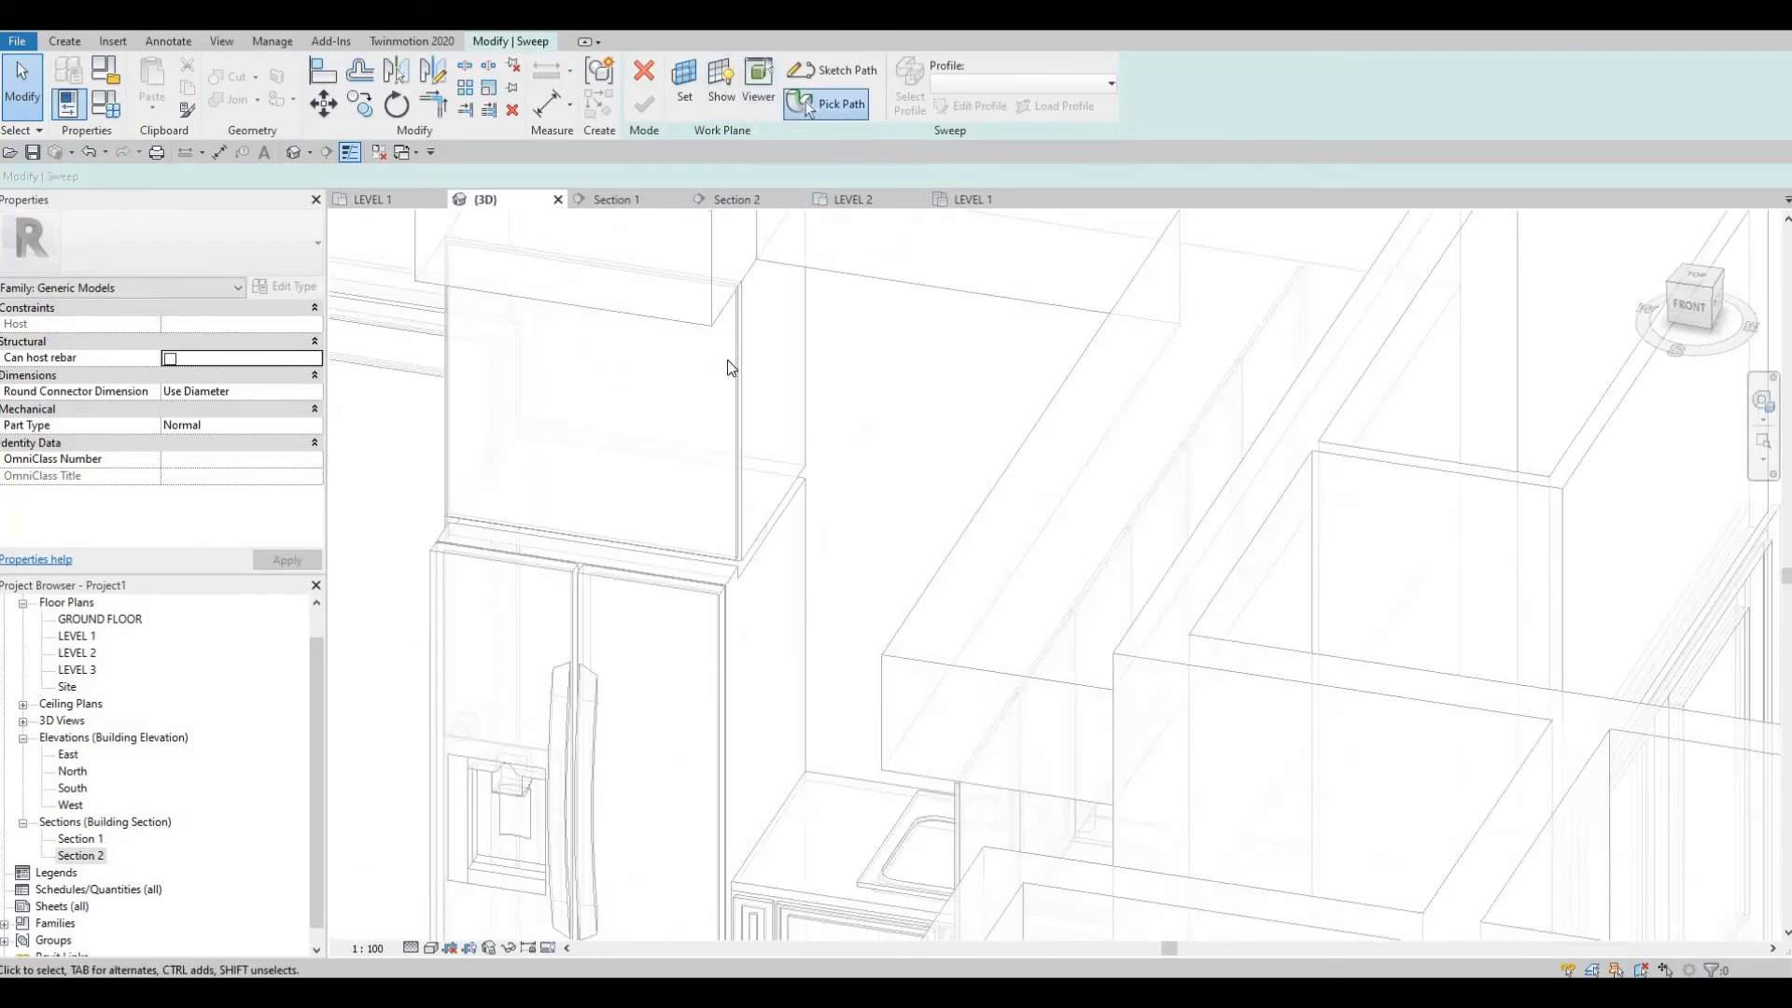
pyautogui.scroll(2, 744, 375)
pyautogui.click(700, 600)
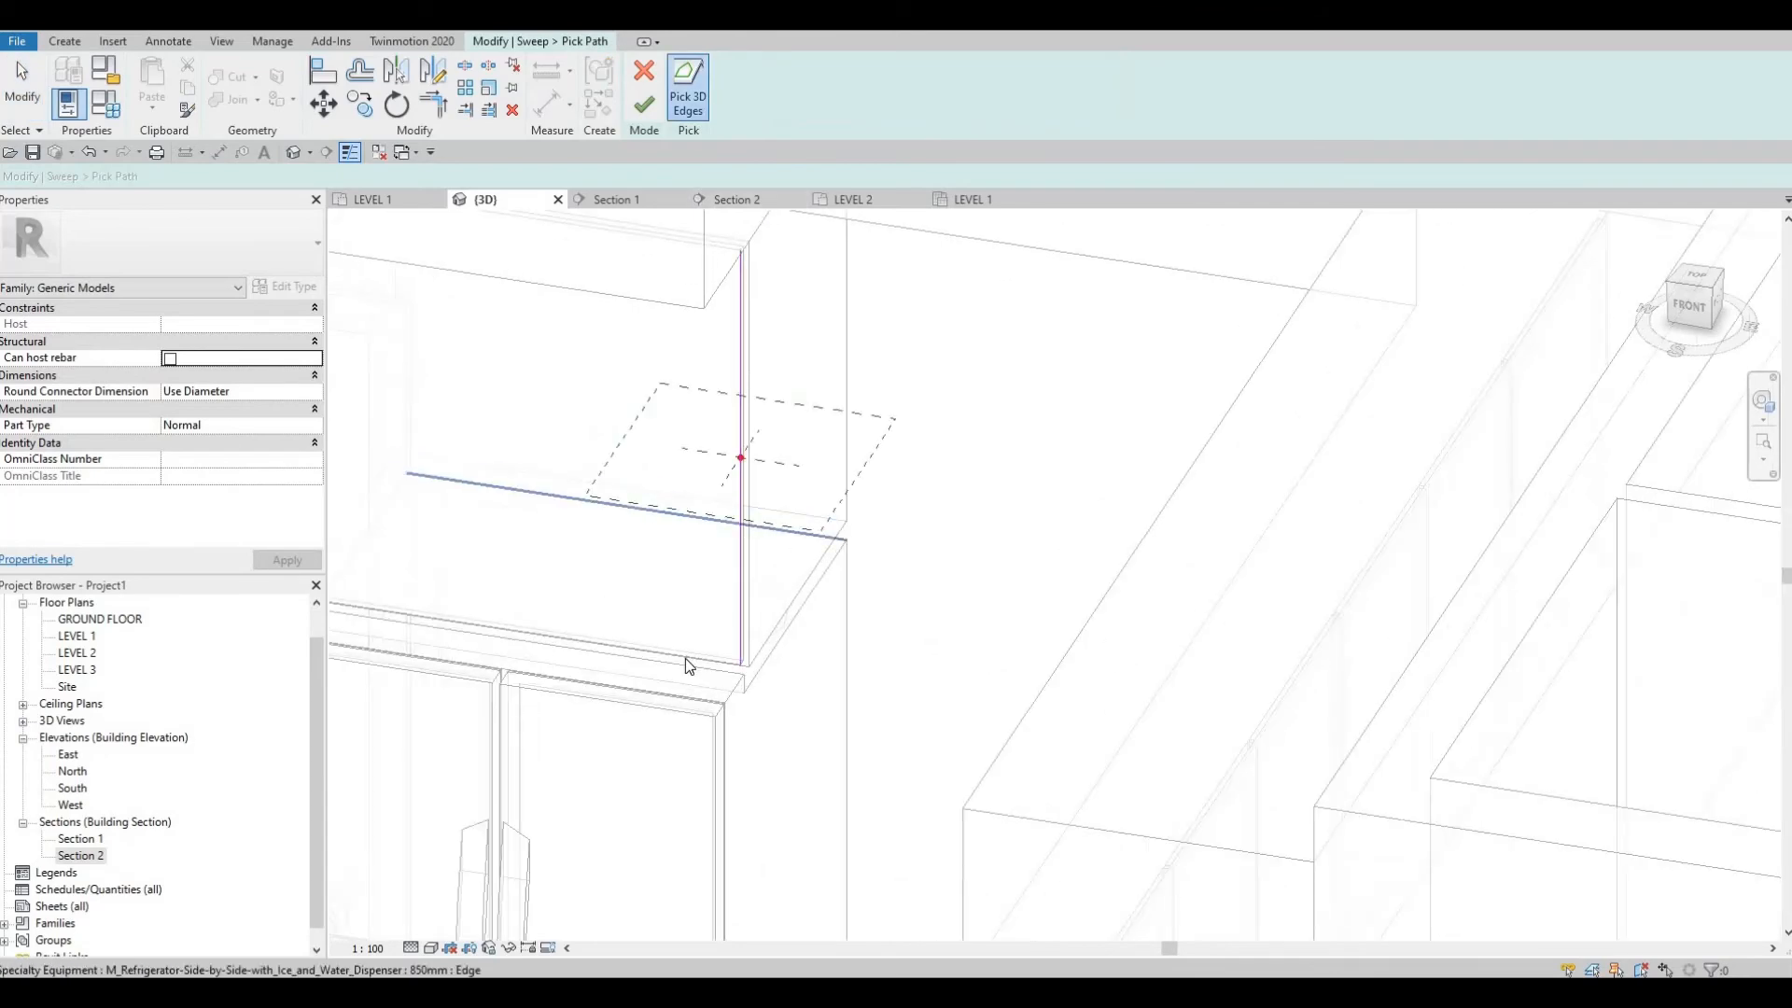
pyautogui.moveTo(433, 507); pyautogui.dragTo(1058, 502, button='middle')
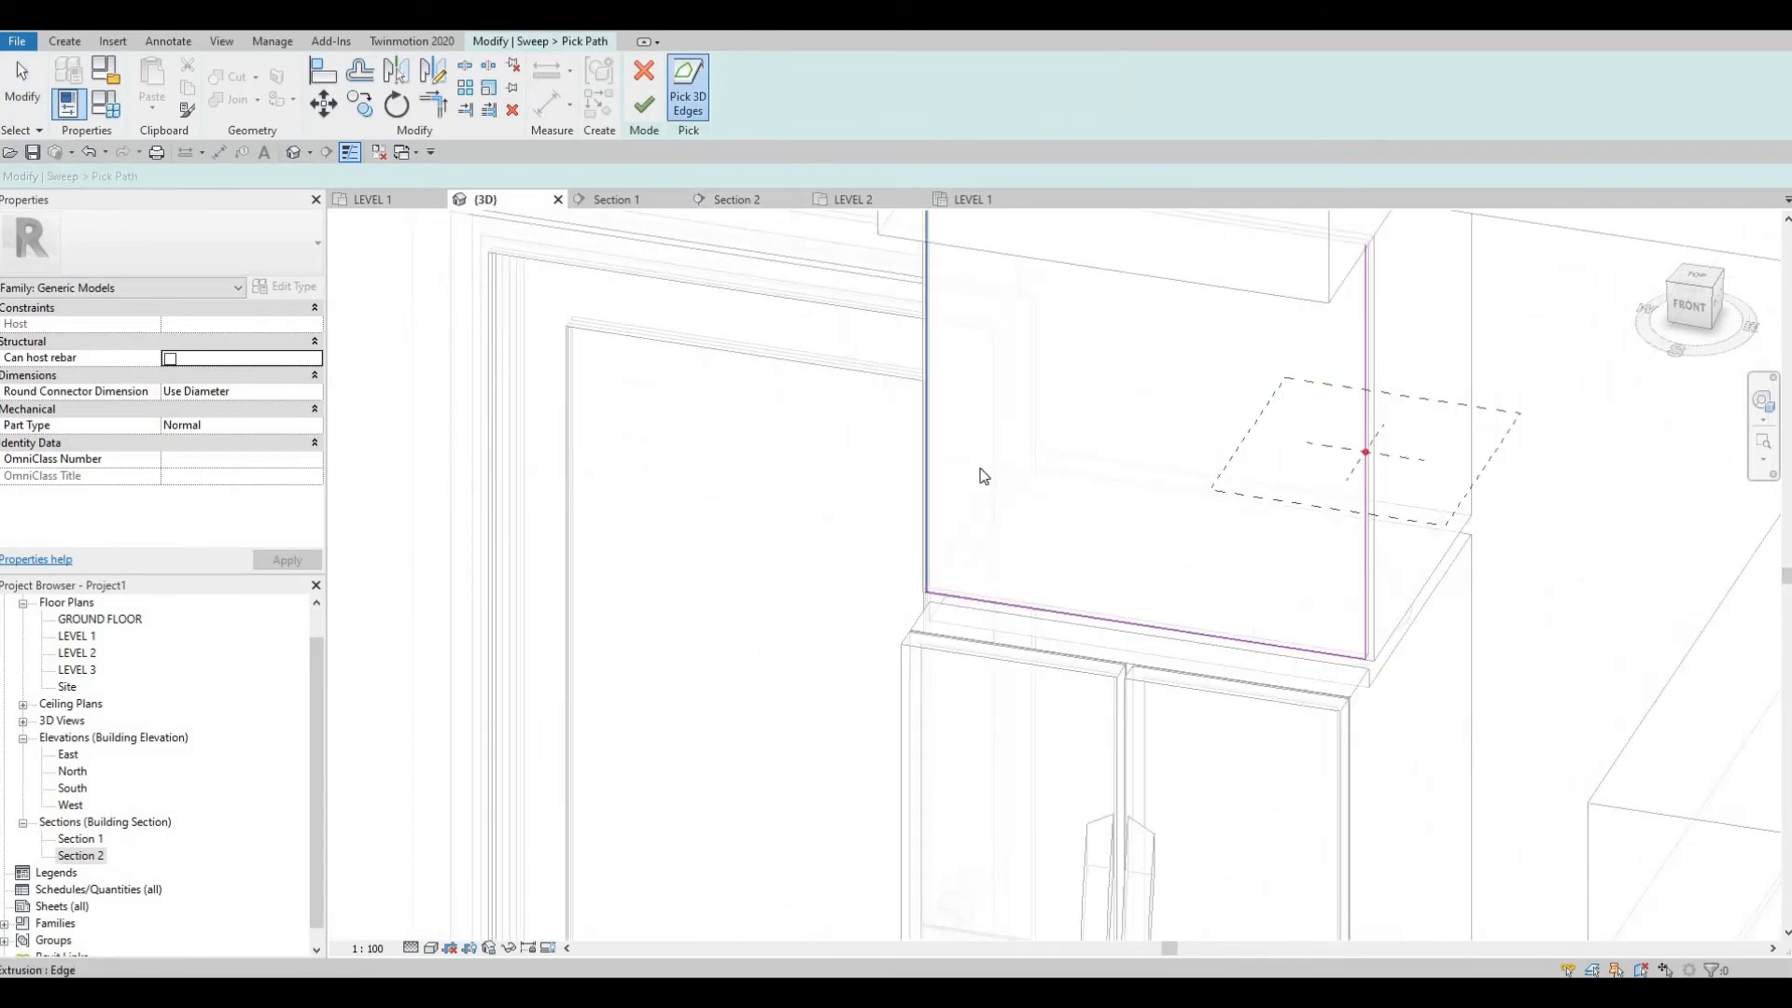
pyautogui.click(926, 559)
pyautogui.moveTo(1070, 344); pyautogui.dragTo(959, 544, button='middle')
pyautogui.keyDown('shift'); pyautogui.moveTo(840, 644); pyautogui.dragTo(894, 580, button='middle'); pyautogui.keyUp('shift')
pyautogui.click(896, 595)
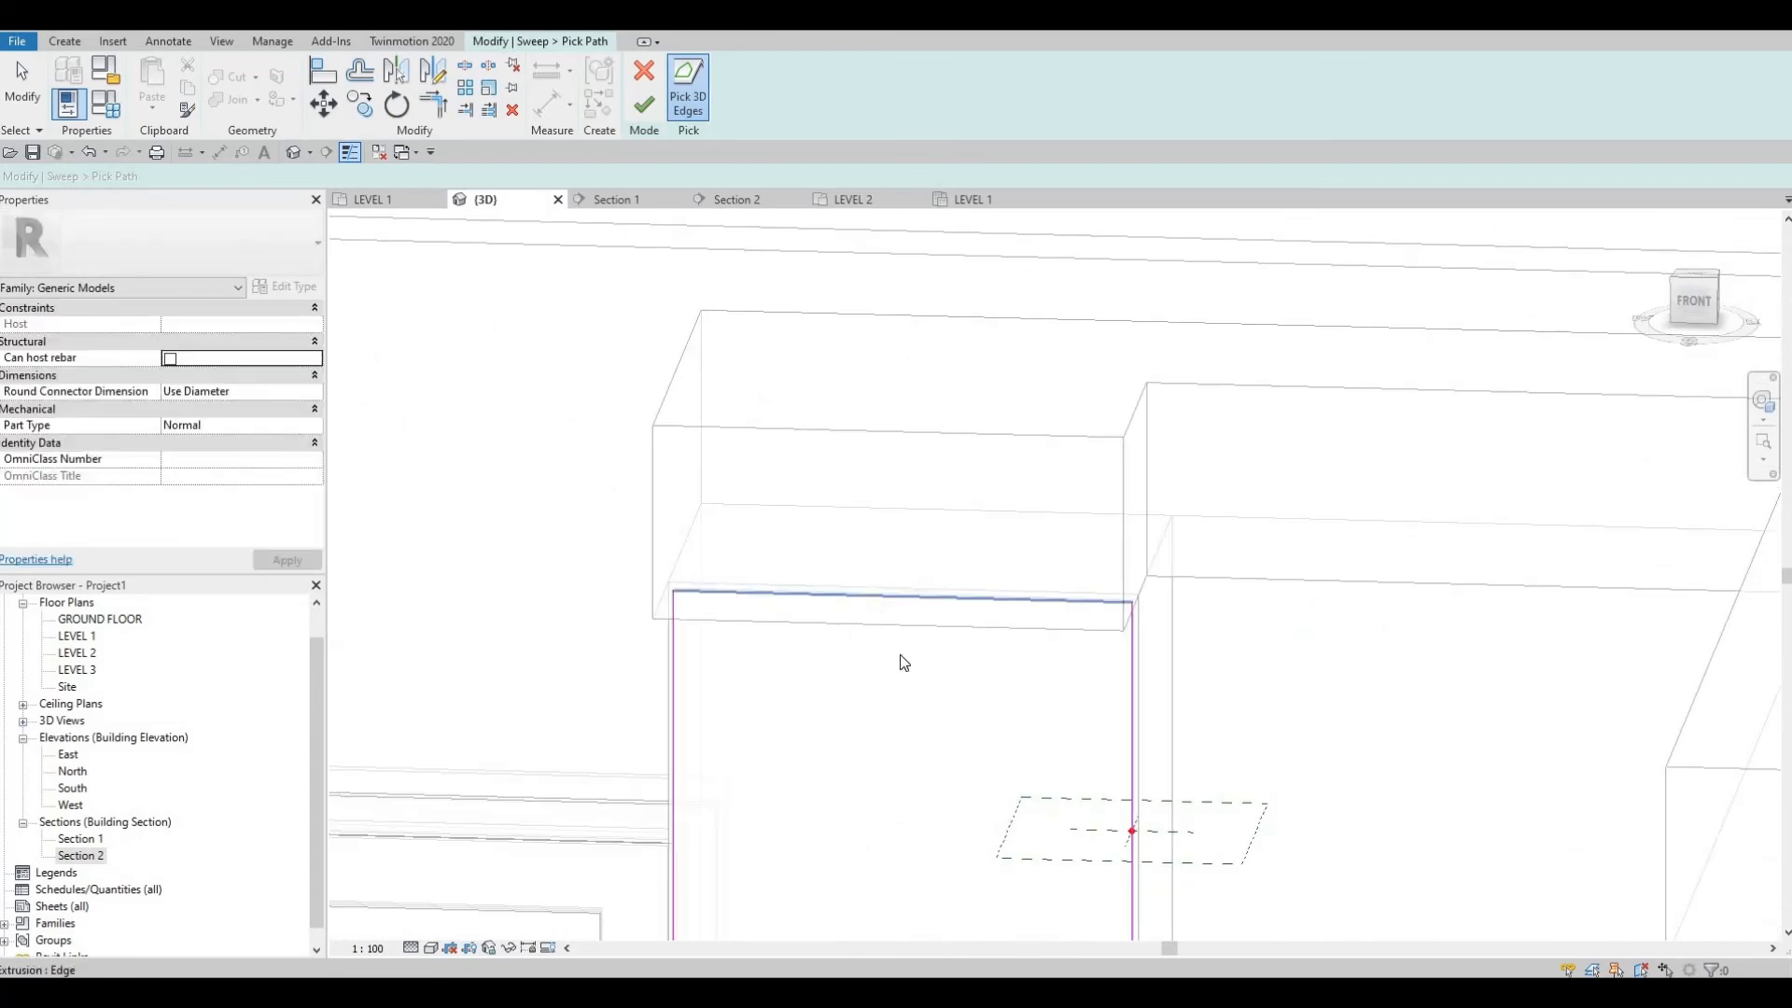
pyautogui.moveTo(721, 477); pyautogui.dragTo(748, 278, button='middle')
pyautogui.scroll(-1, 746, 280)
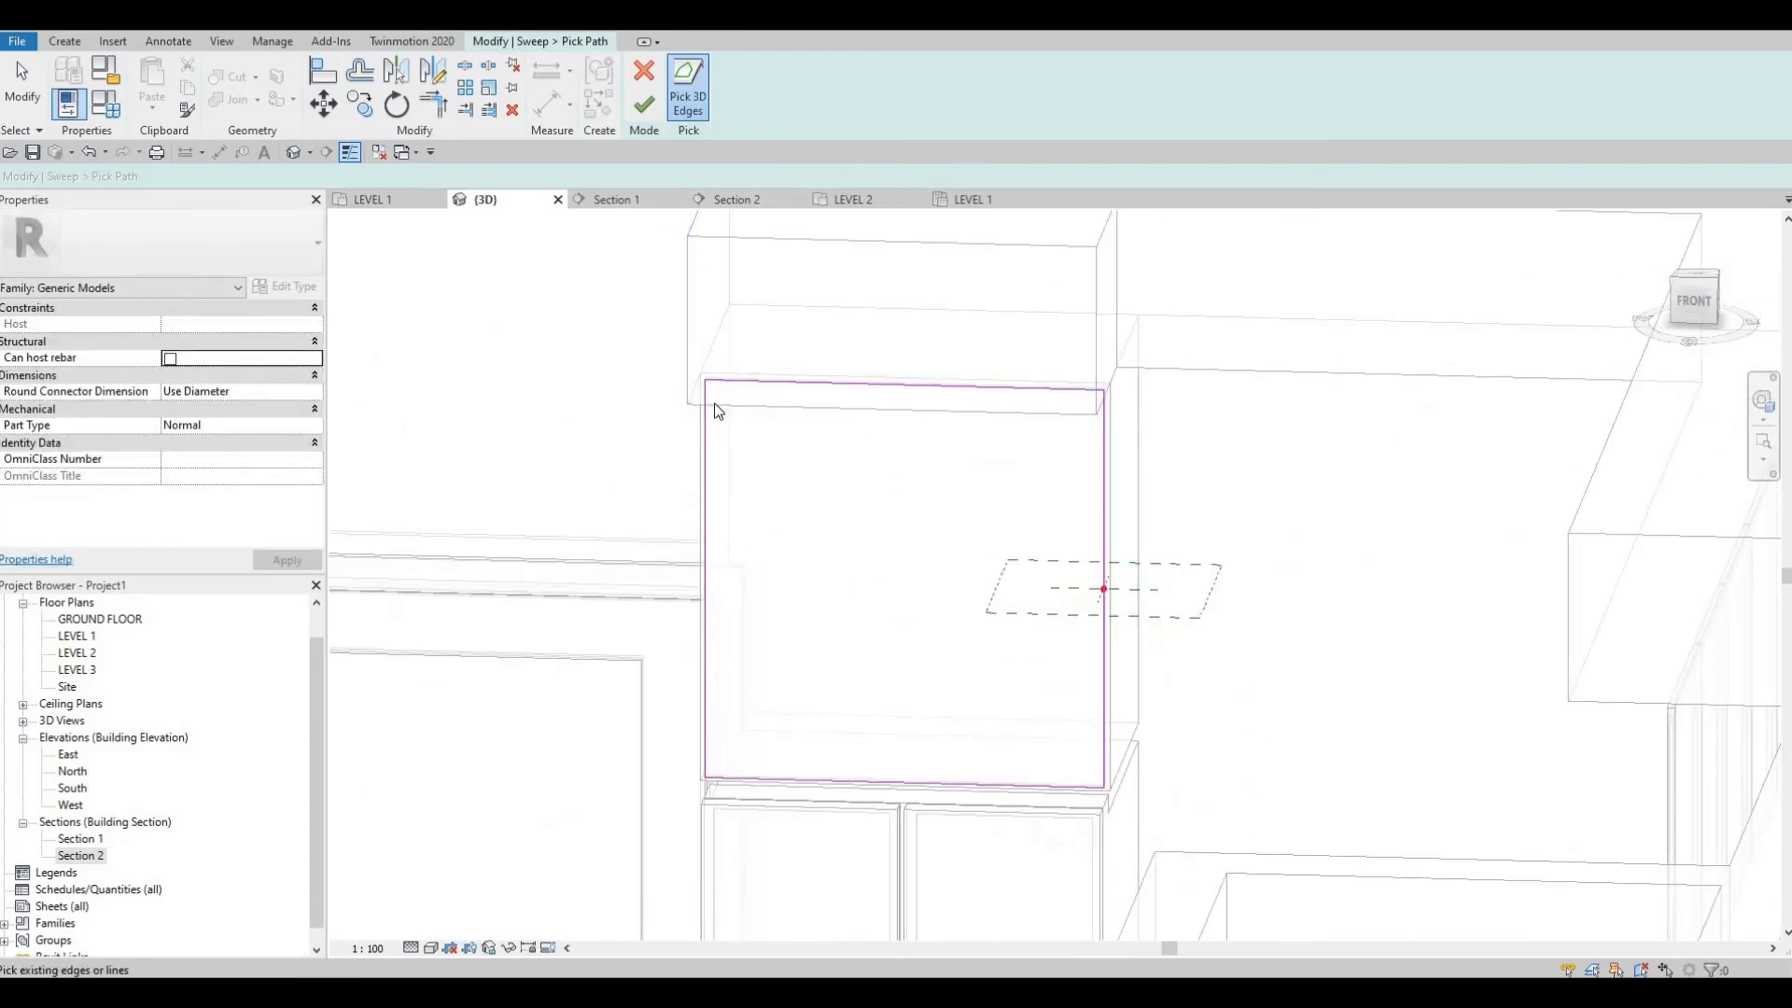
pyautogui.click(650, 110)
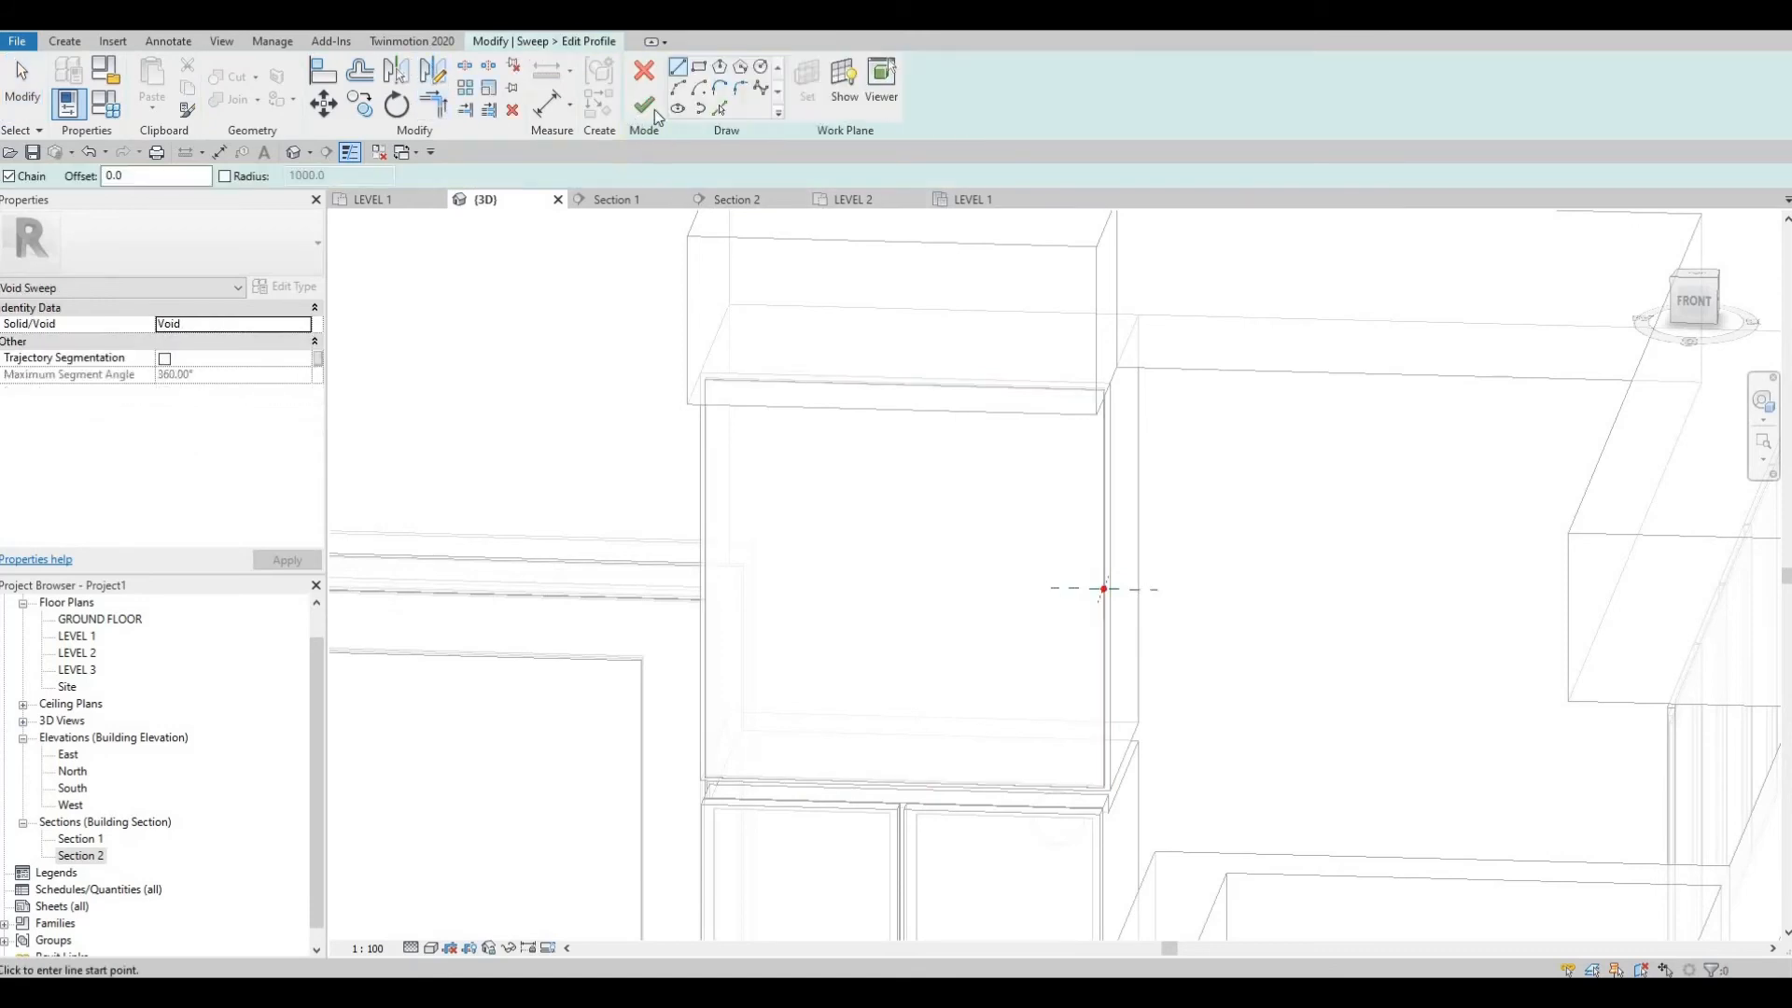
# Step: Sketch a rectangular void sweep profile about 60 by 50 mm beside the path's reference point, on the inner side of the panel edge
pyautogui.click(700, 68)
pyautogui.scroll(4, 1104, 590)
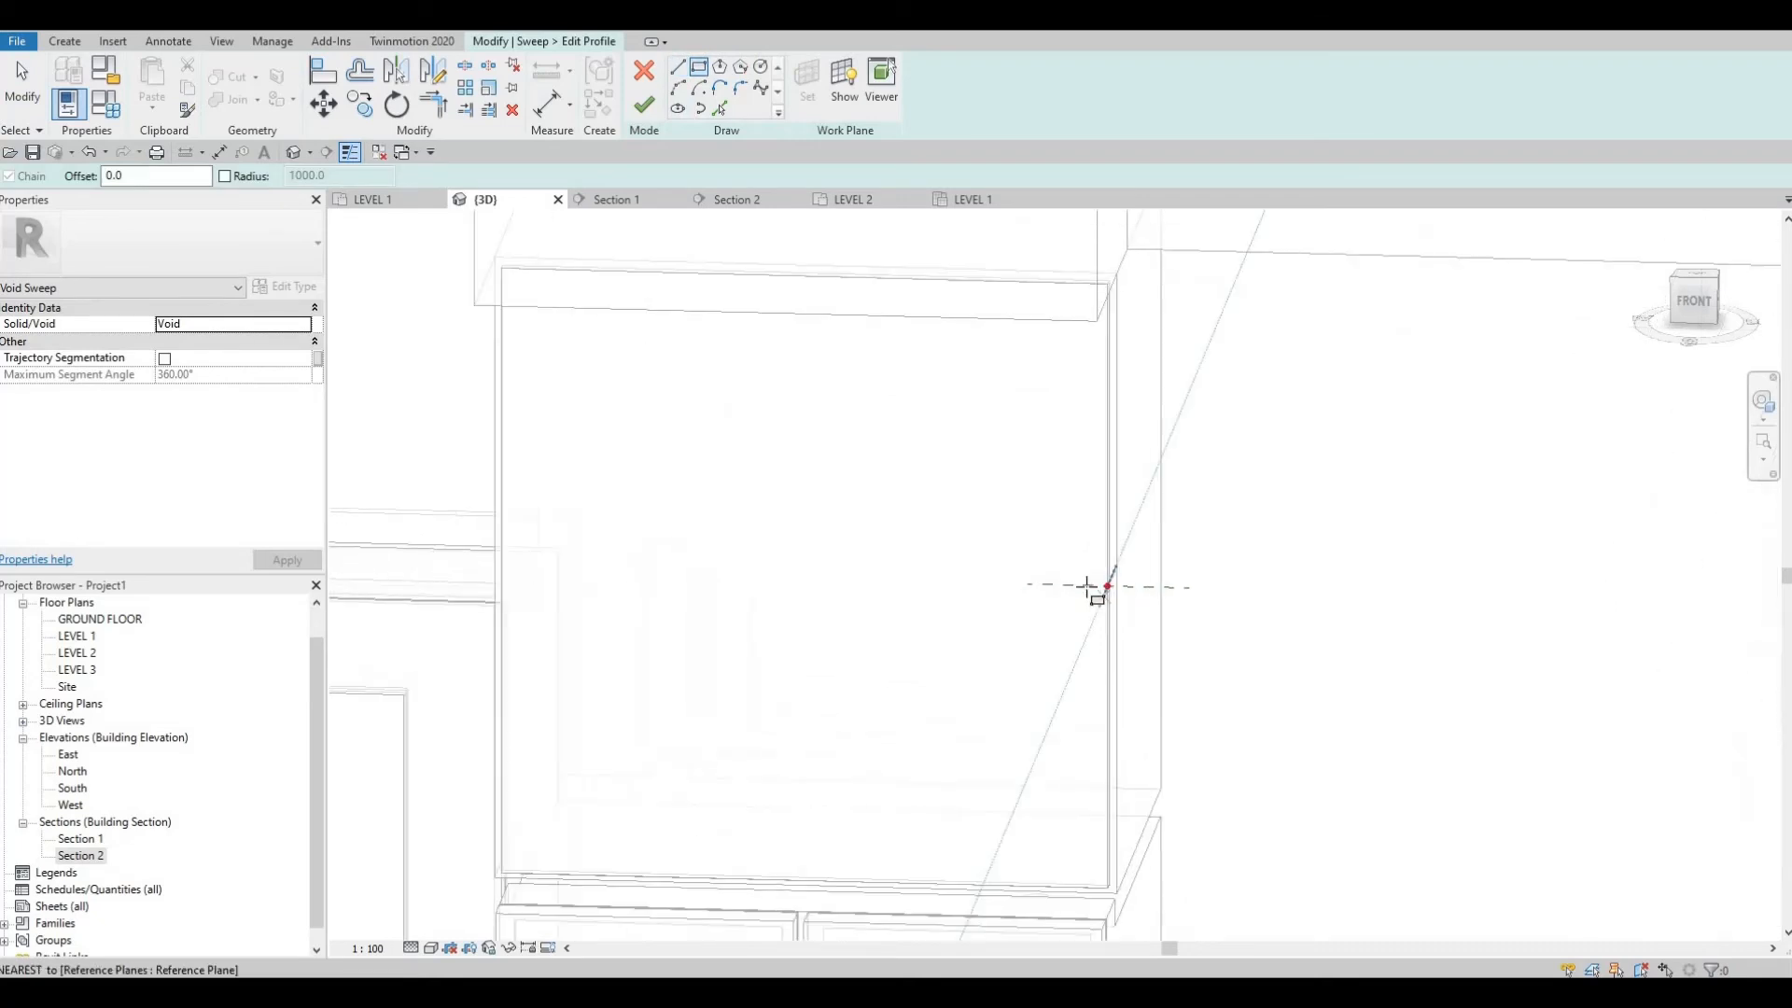
pyautogui.scroll(2, 1090, 600)
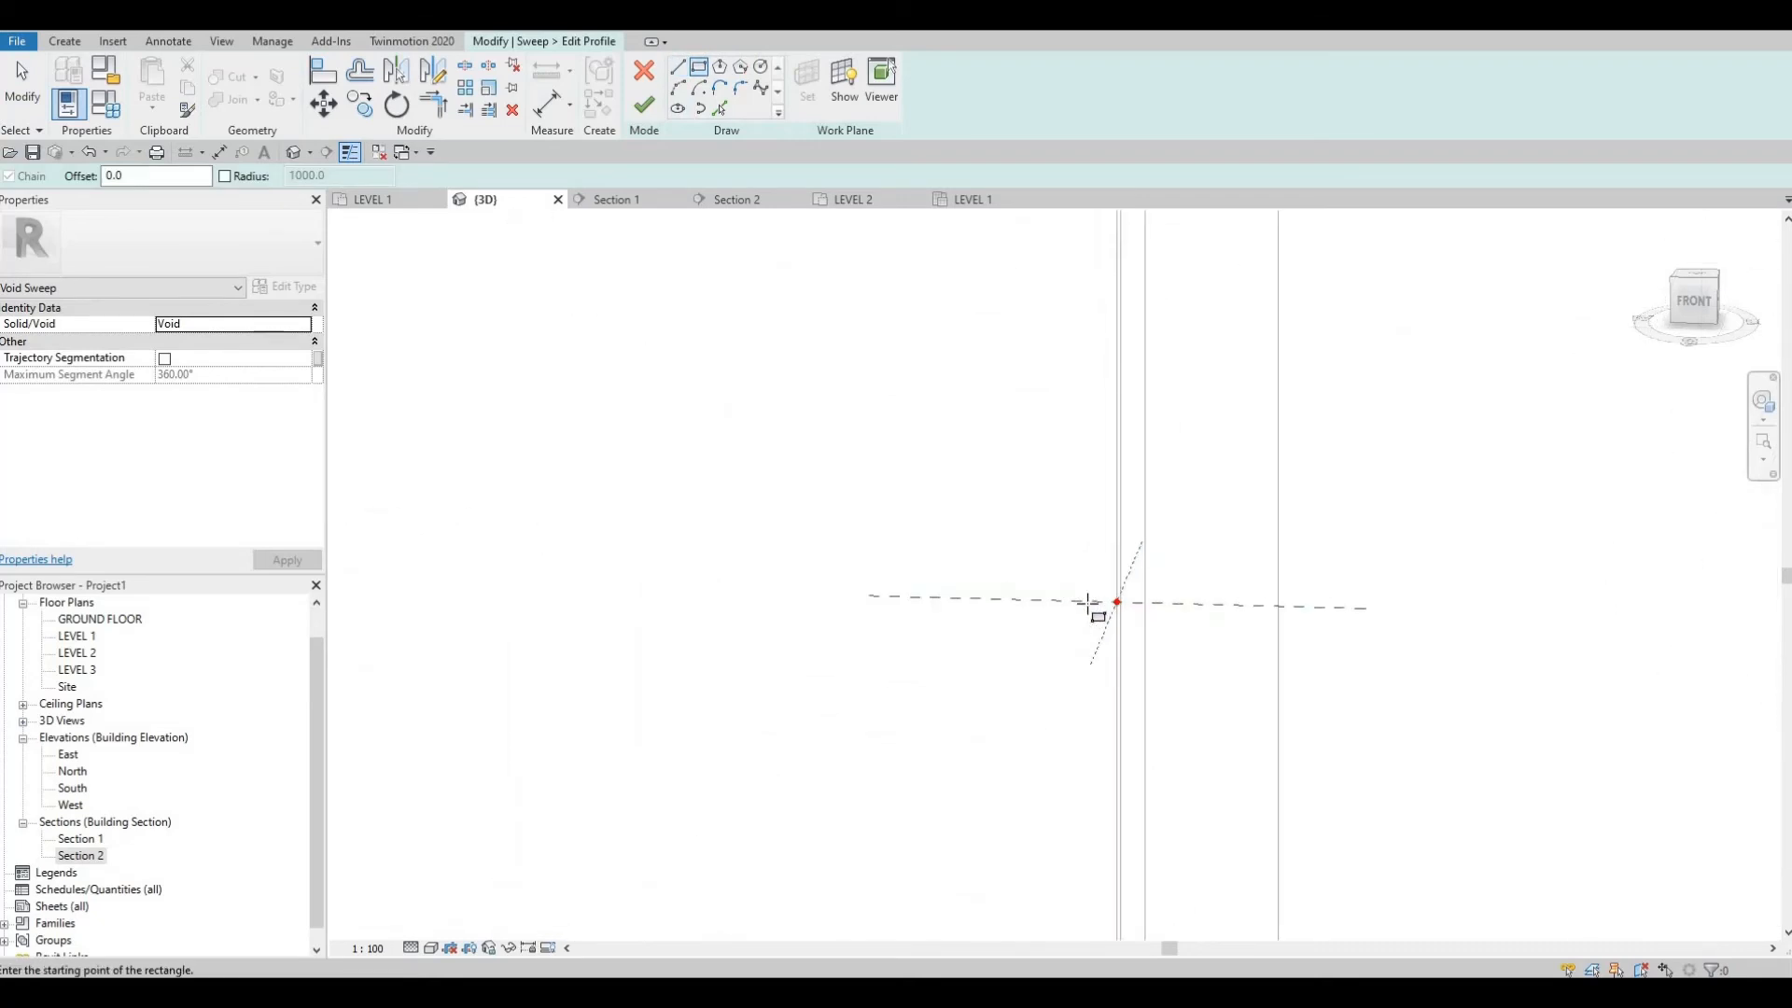
pyautogui.click(950, 569)
pyautogui.click(1083, 599)
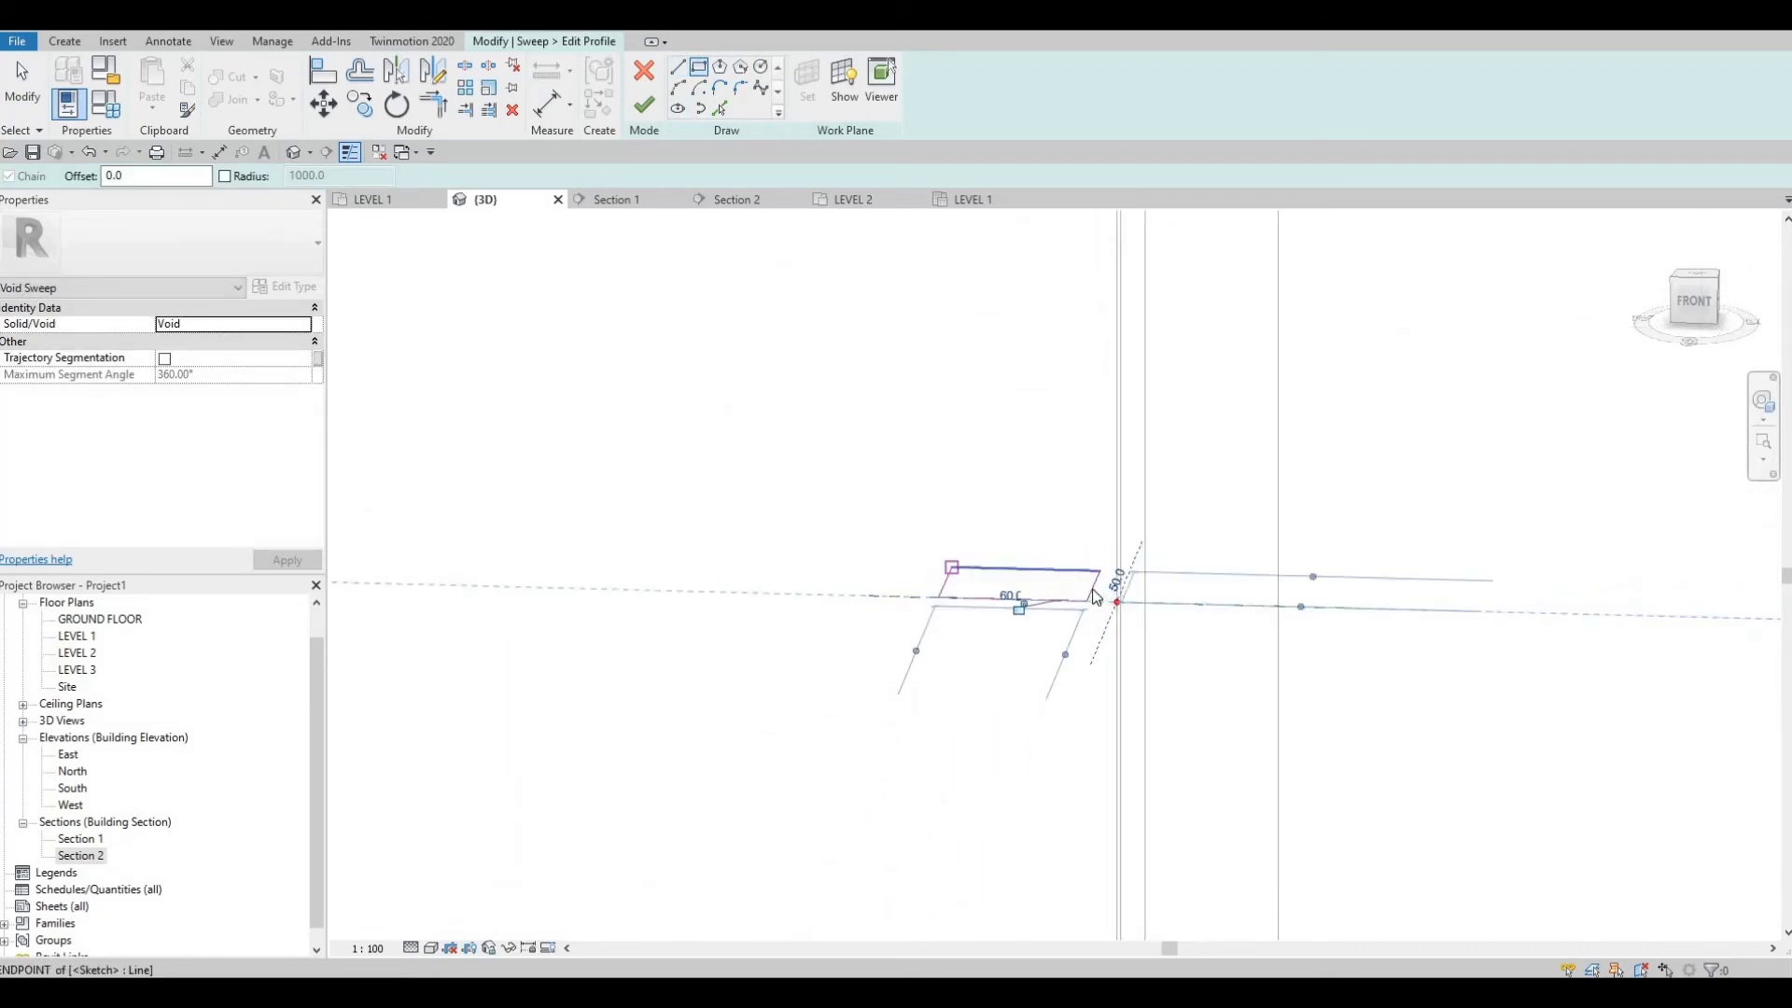
pyautogui.press('Escape')
pyautogui.press('Escape')
# Step: Set the profile's edge nearest the sweep path to 20 mm from the reference plane
pyautogui.click(1094, 586)
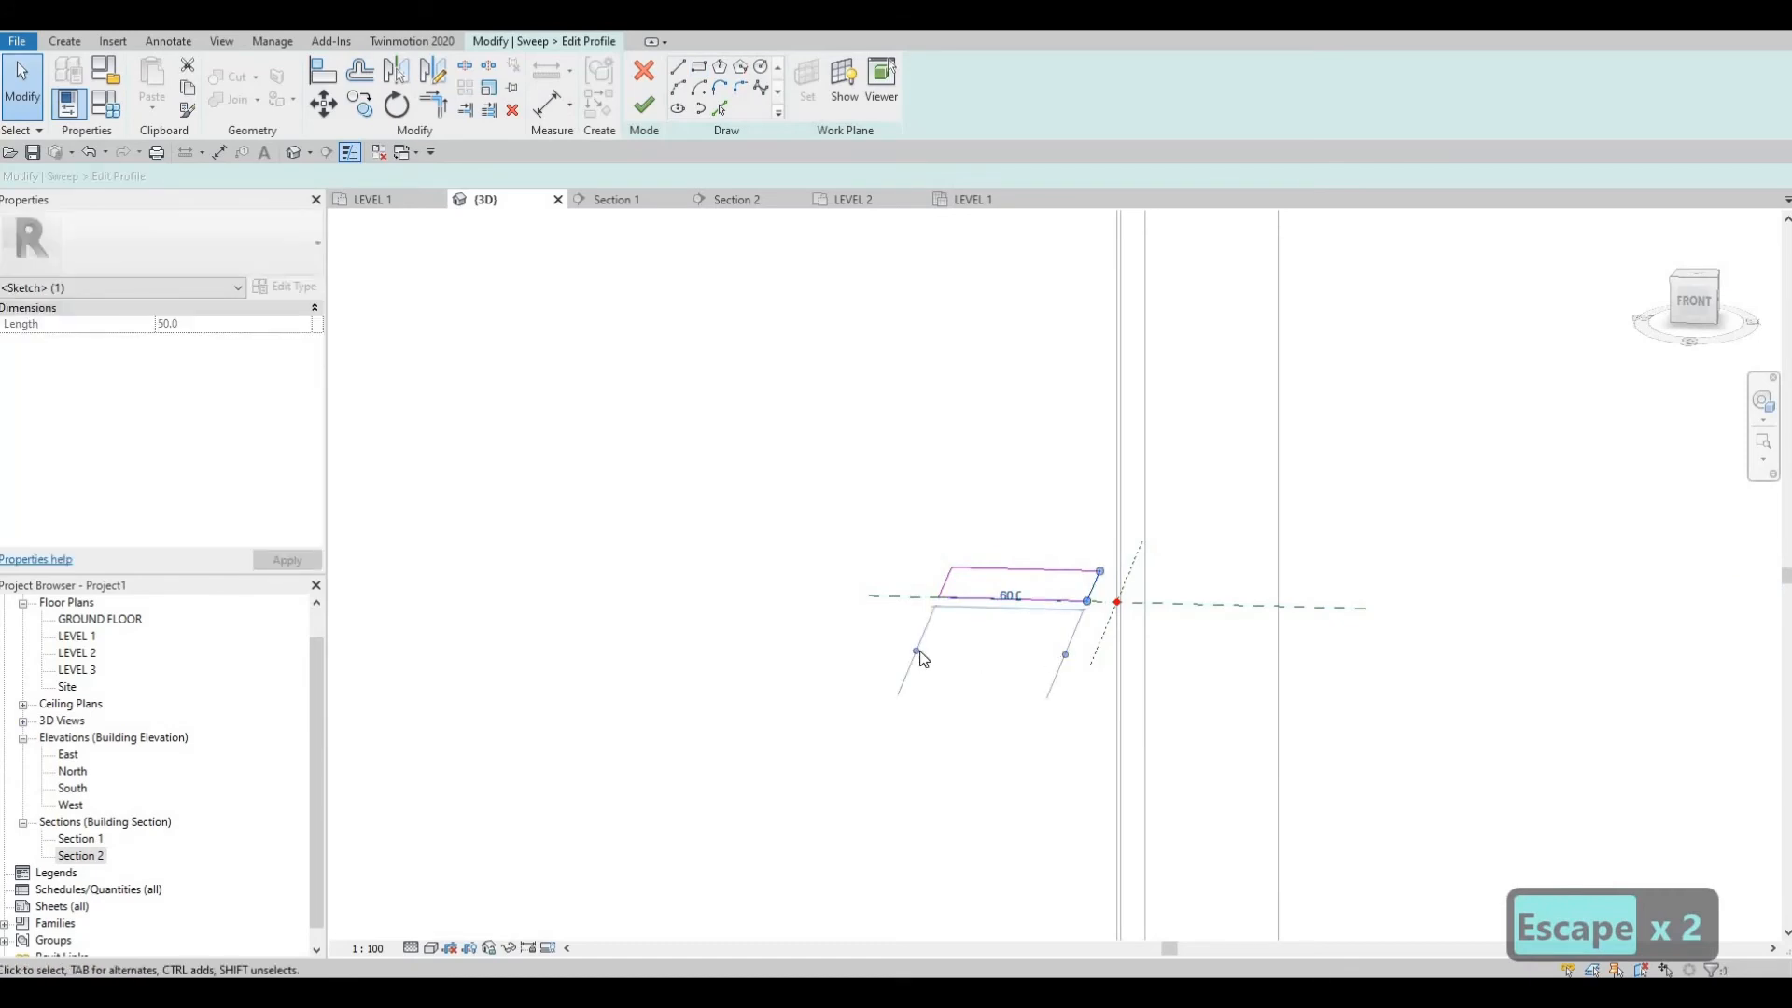
pyautogui.moveTo(1096, 651); pyautogui.dragTo(1093, 607)
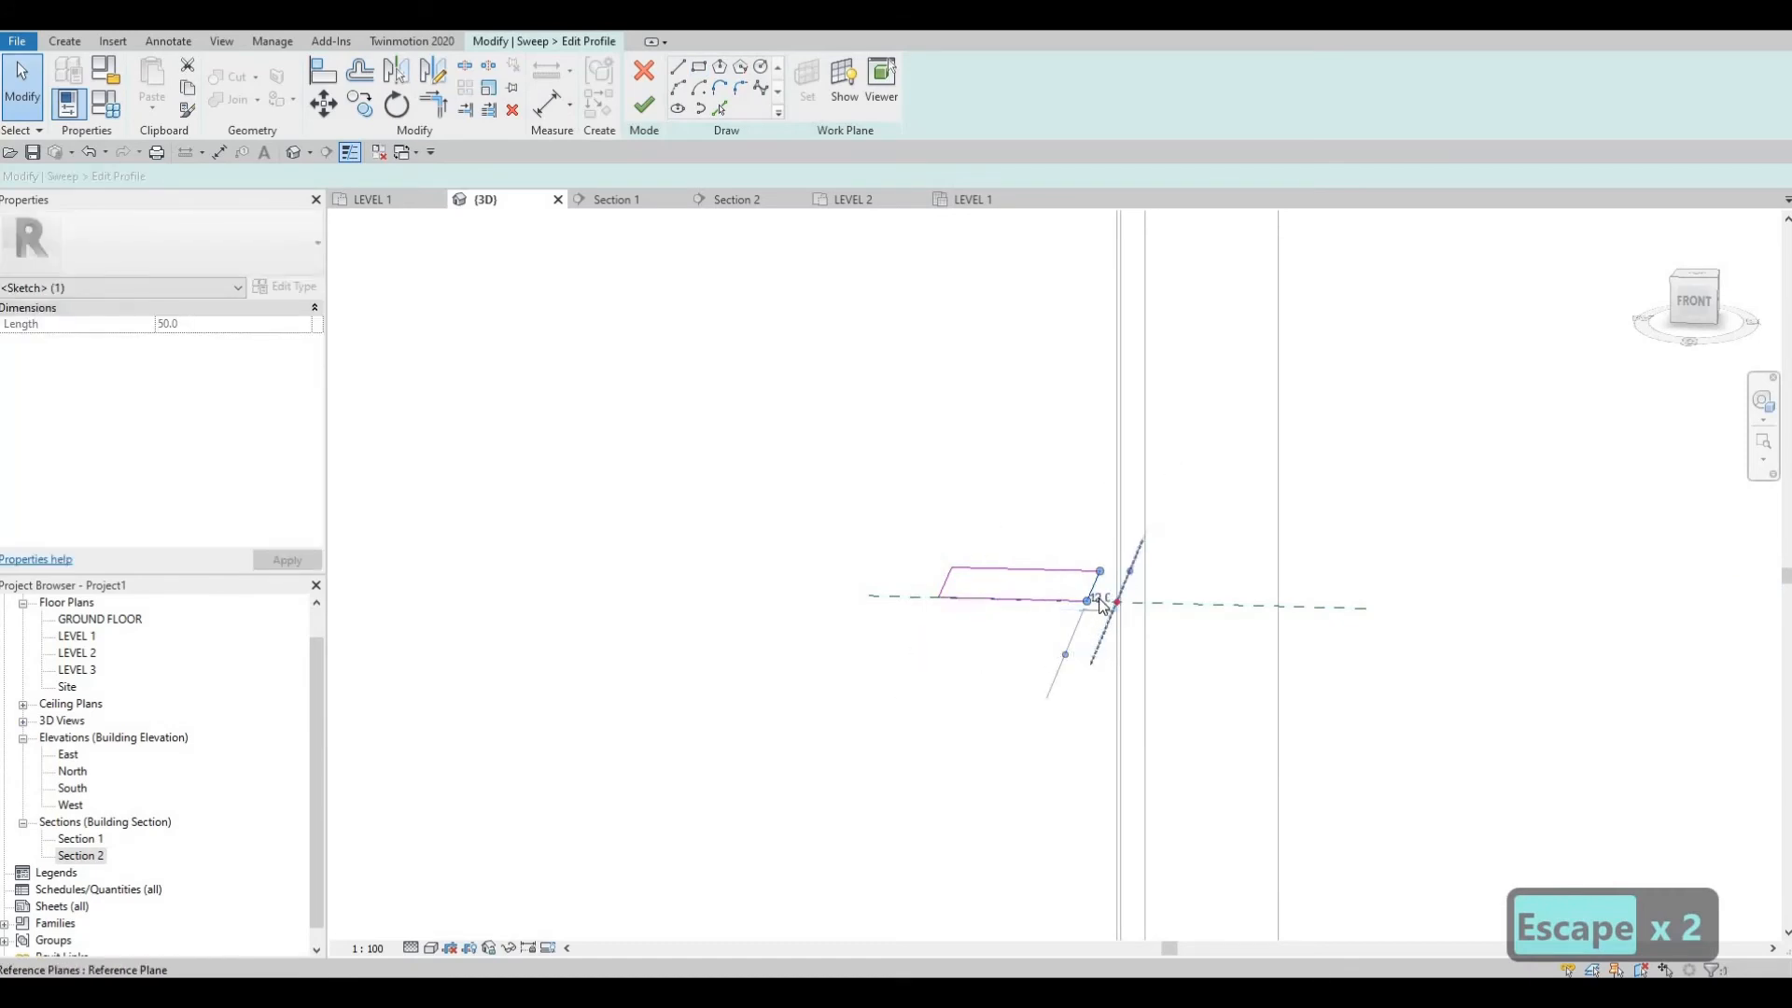
pyautogui.click(1096, 599)
pyautogui.write('20')
pyautogui.press('Return')
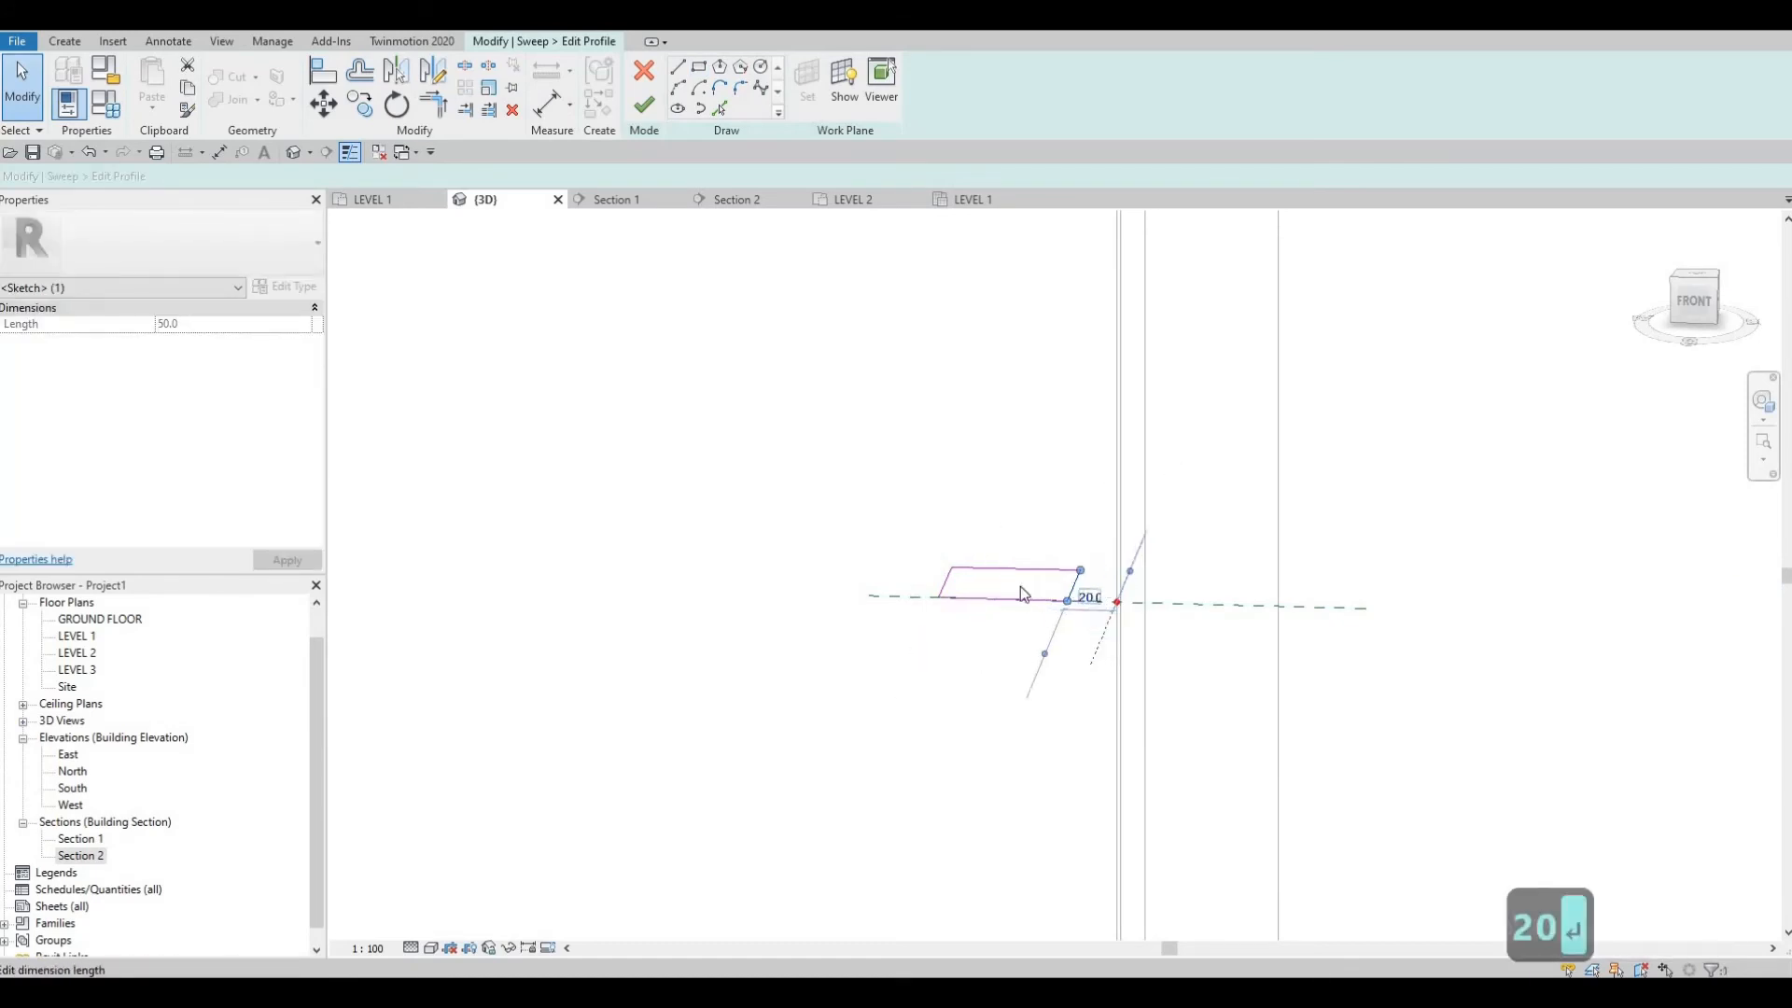
pyautogui.press('Escape')
# Step: Resize the sweep profile to 20 mm wide and 10 mm deep, and finish the void sweep
pyautogui.click(986, 569)
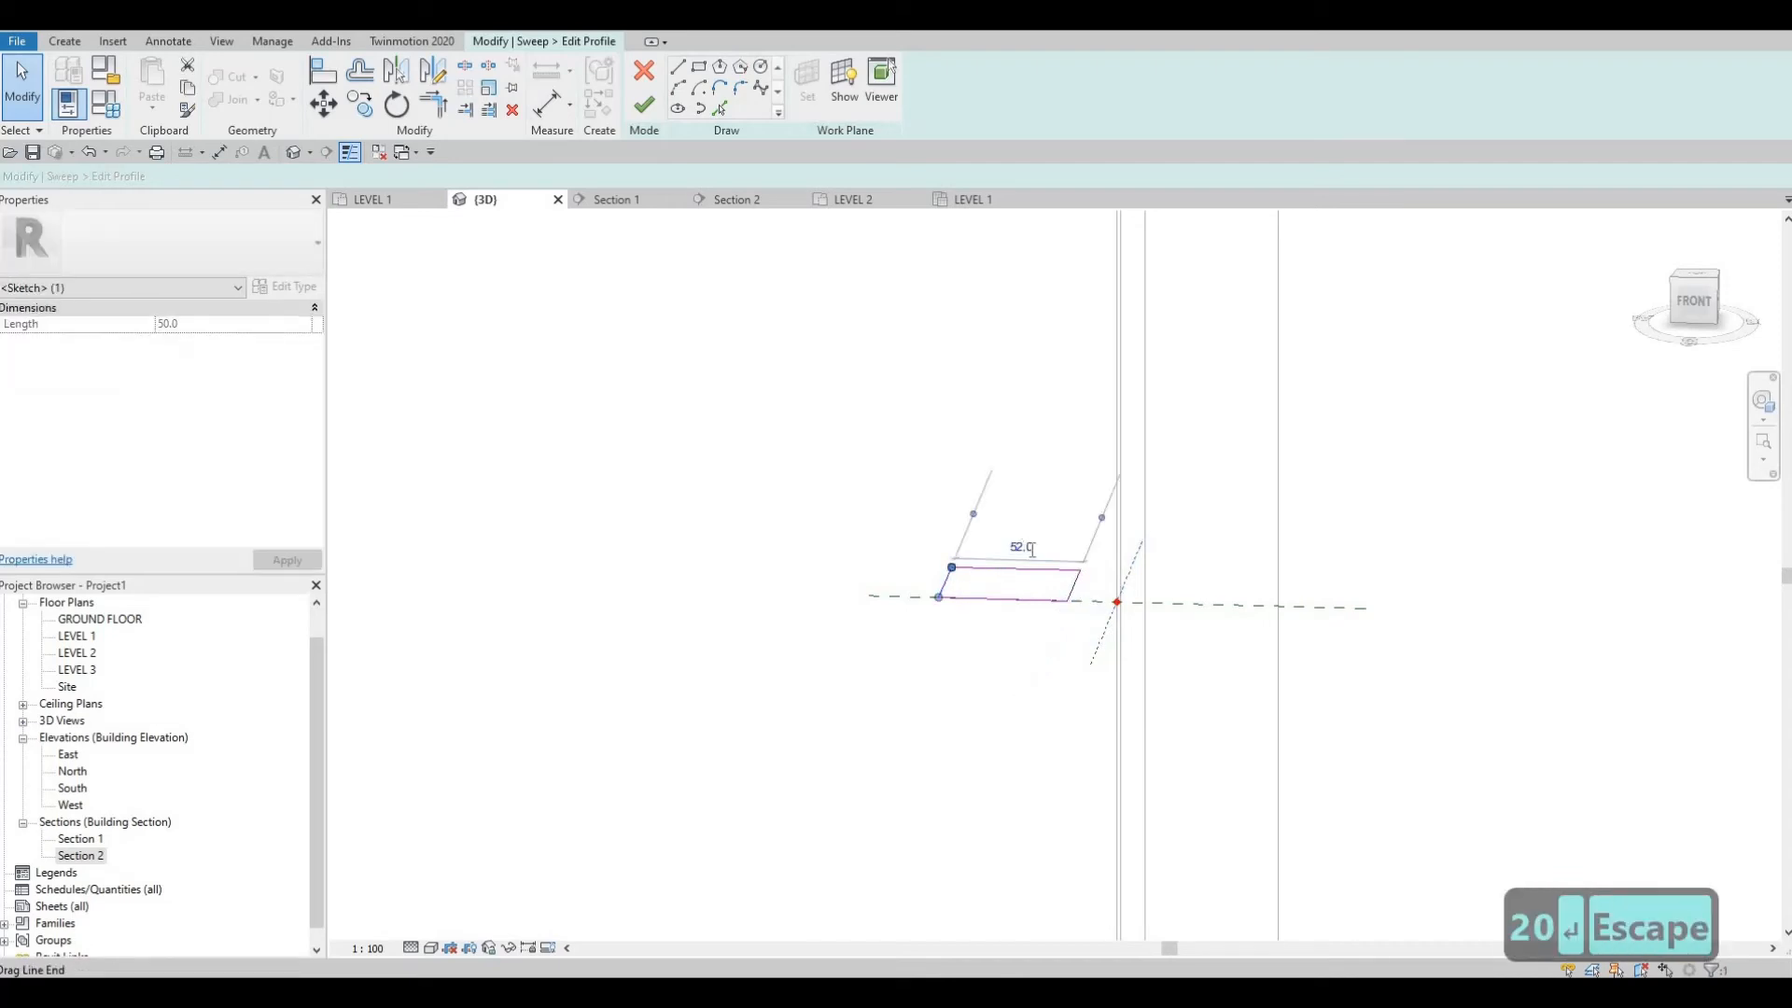
pyautogui.click(1022, 547)
pyautogui.write('20')
pyautogui.press('Return')
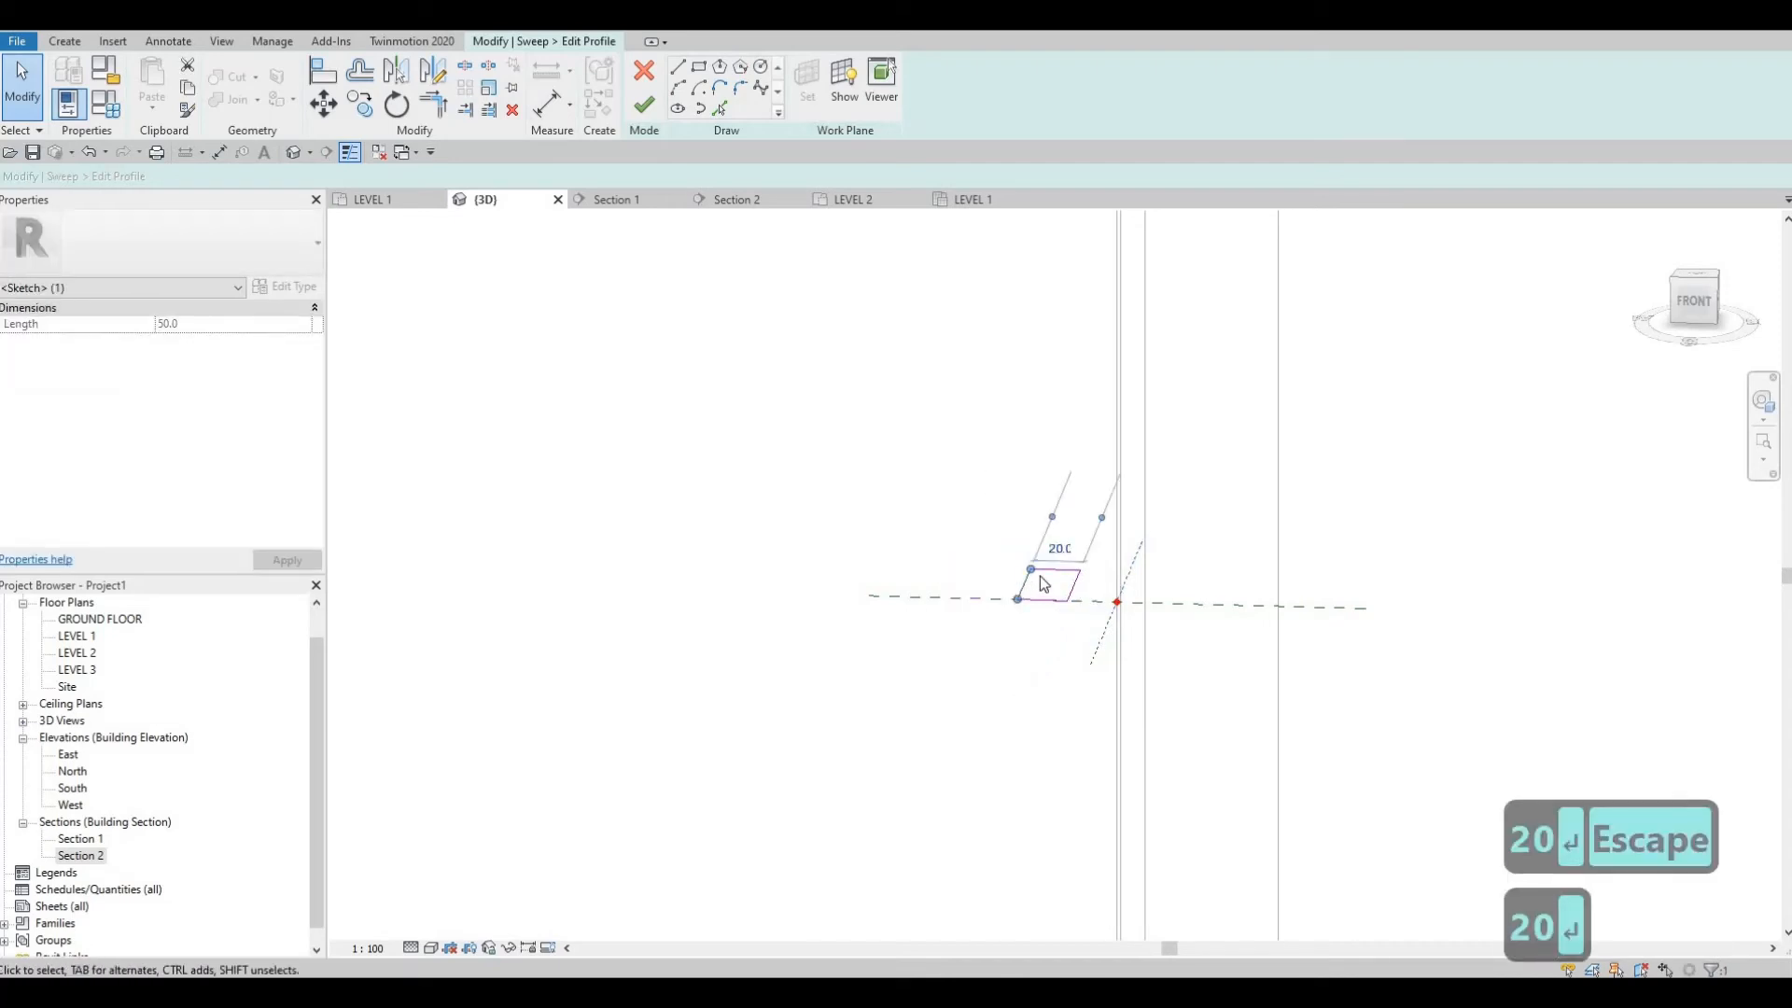
pyautogui.click(1055, 570)
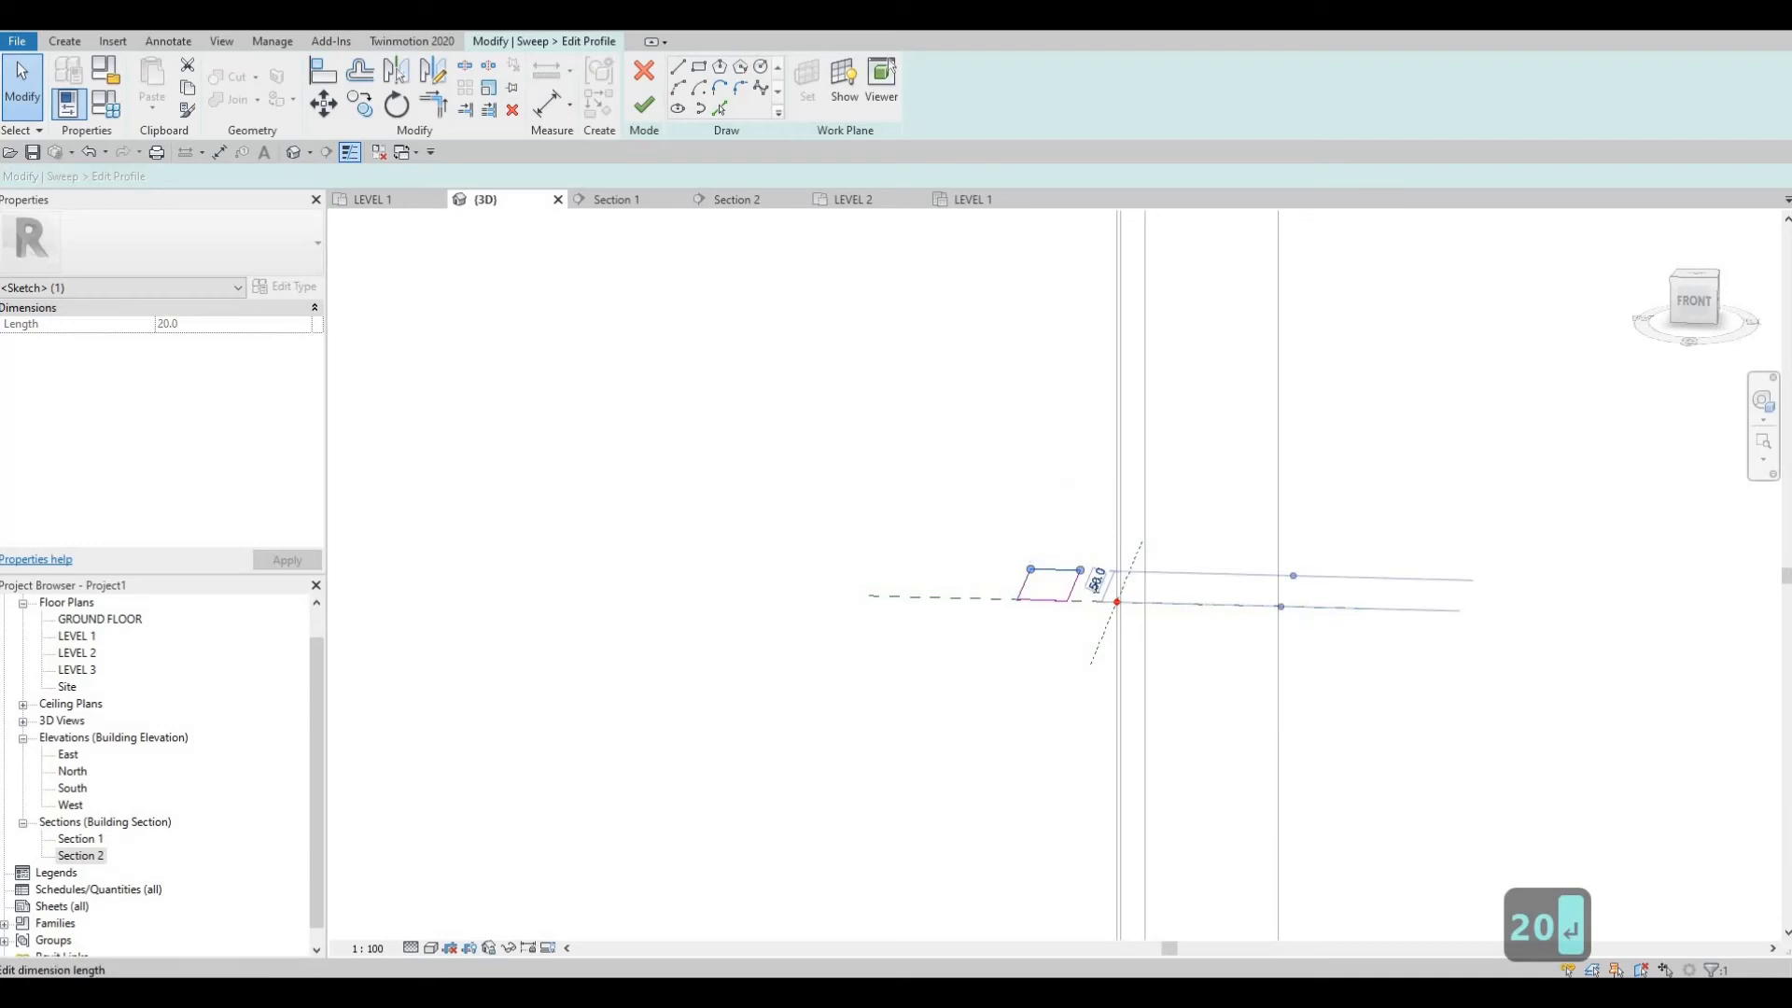
pyautogui.click(1099, 576)
pyautogui.write('10')
pyautogui.press('Return')
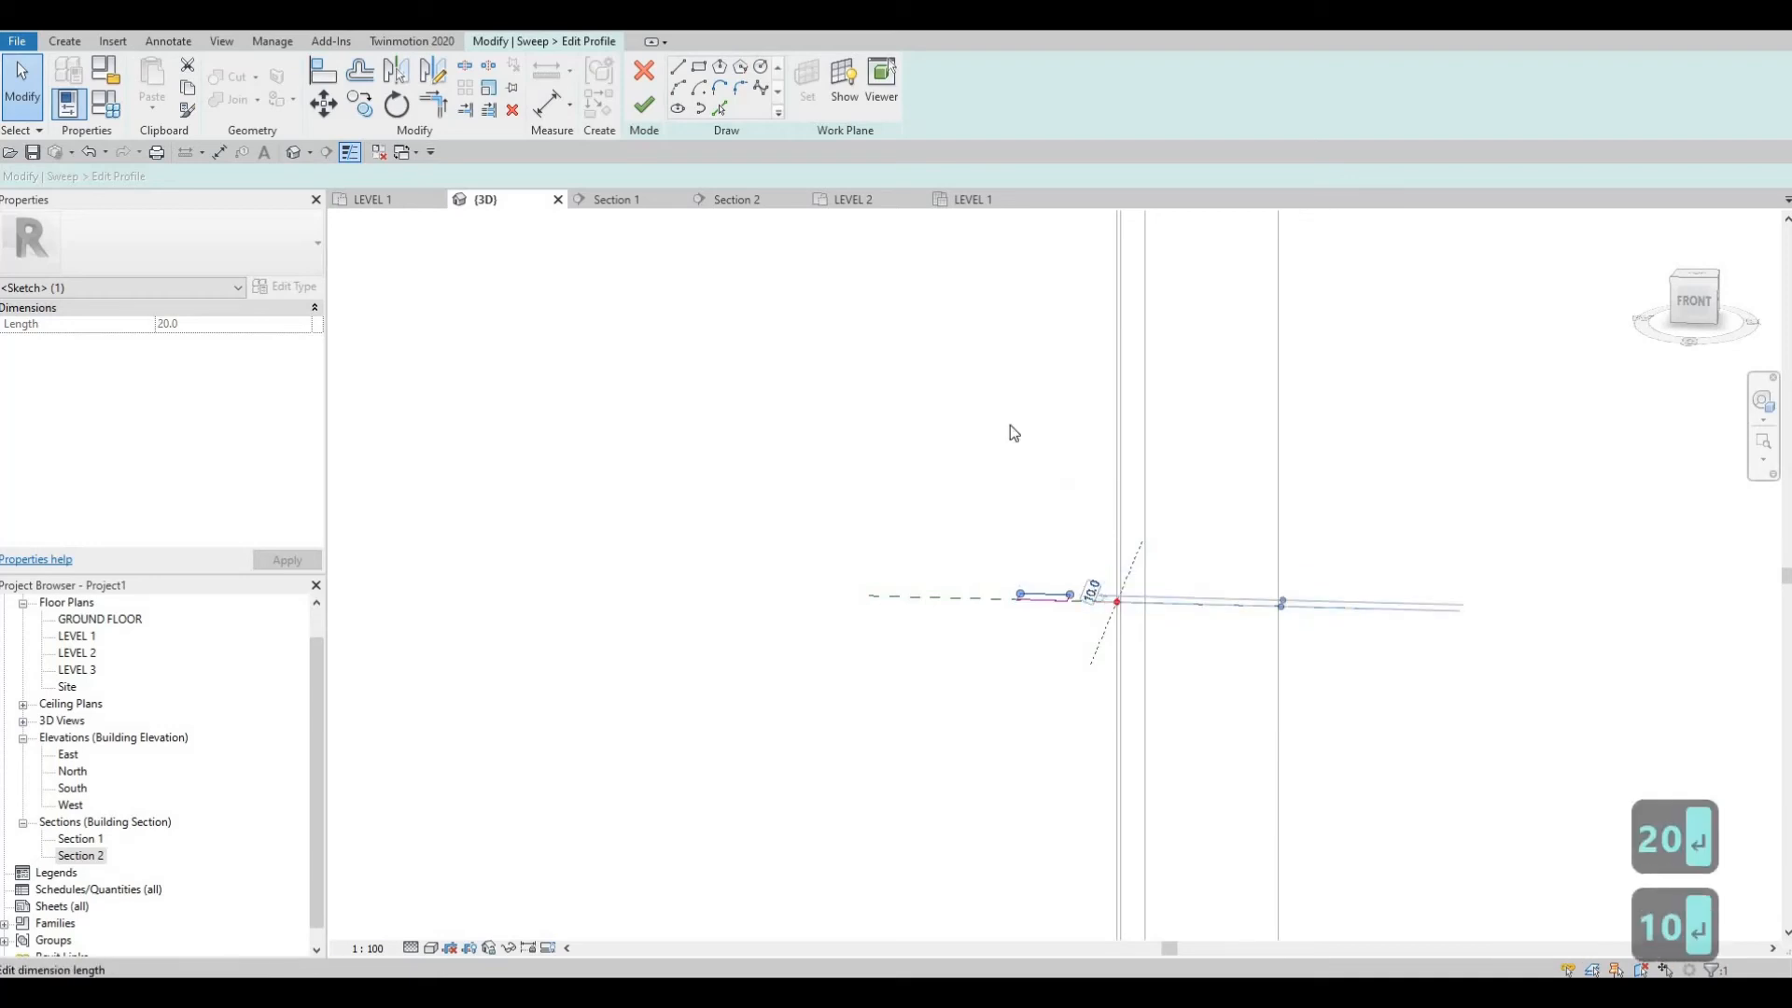
pyautogui.scroll(-2, 866, 241)
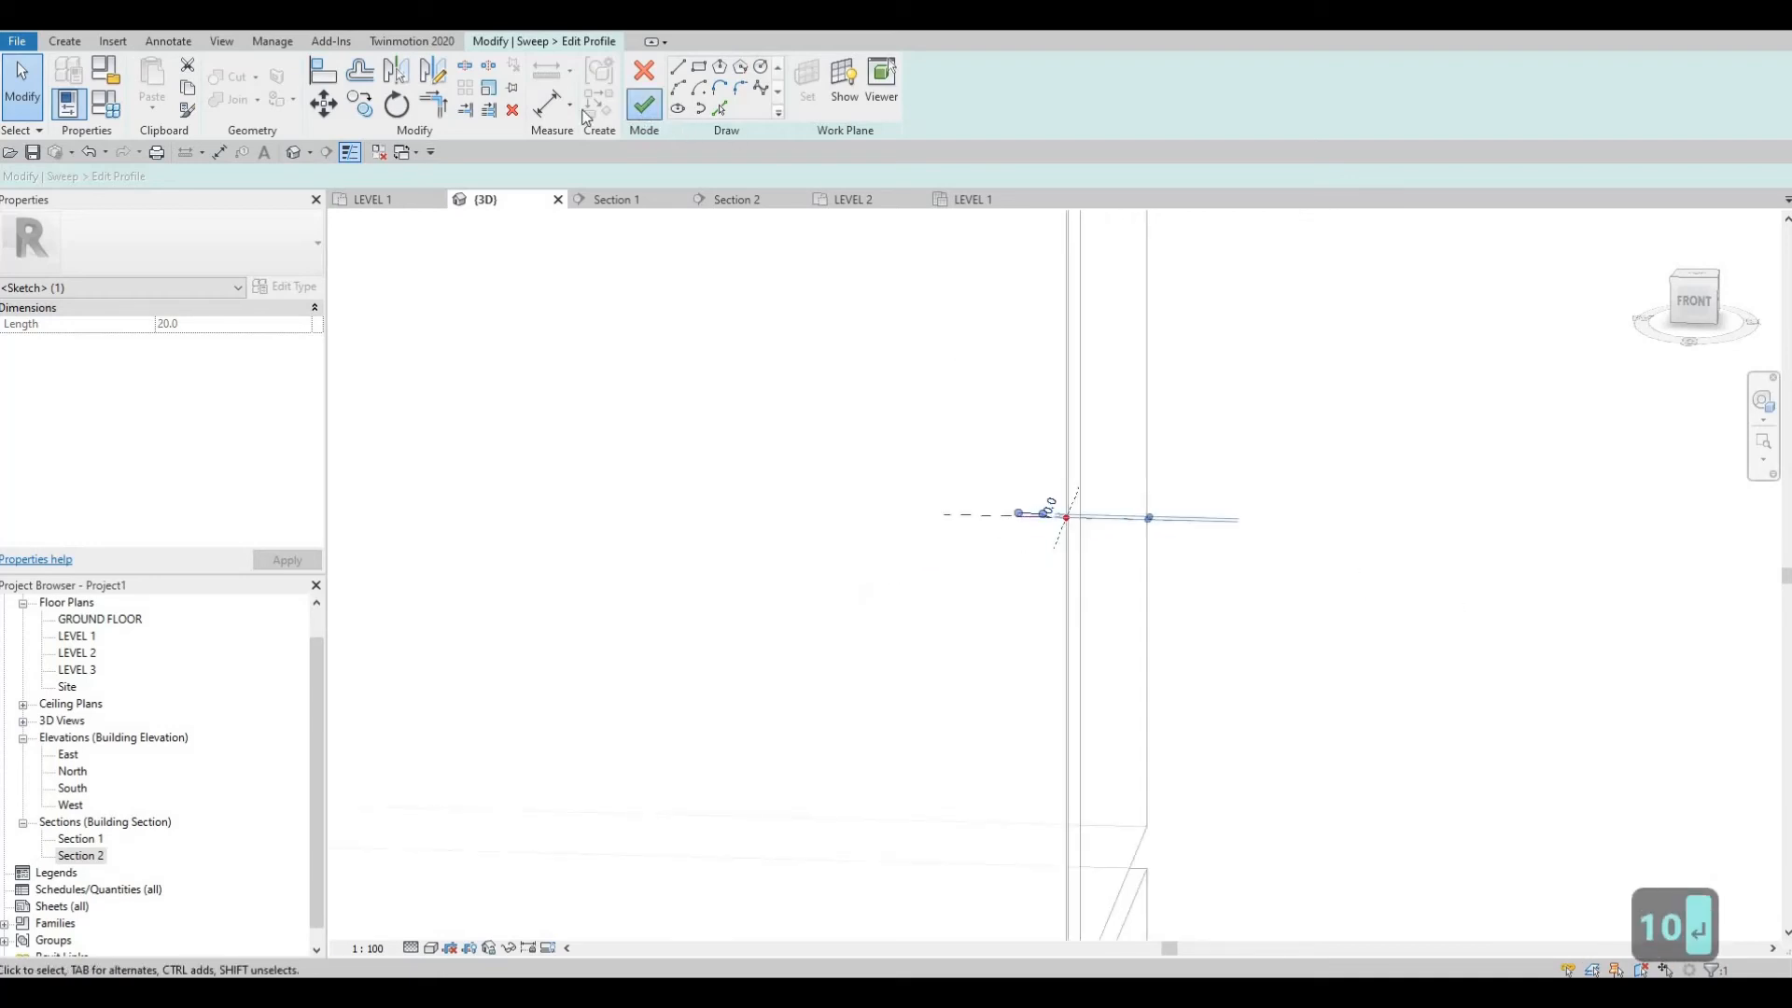
pyautogui.click(644, 104)
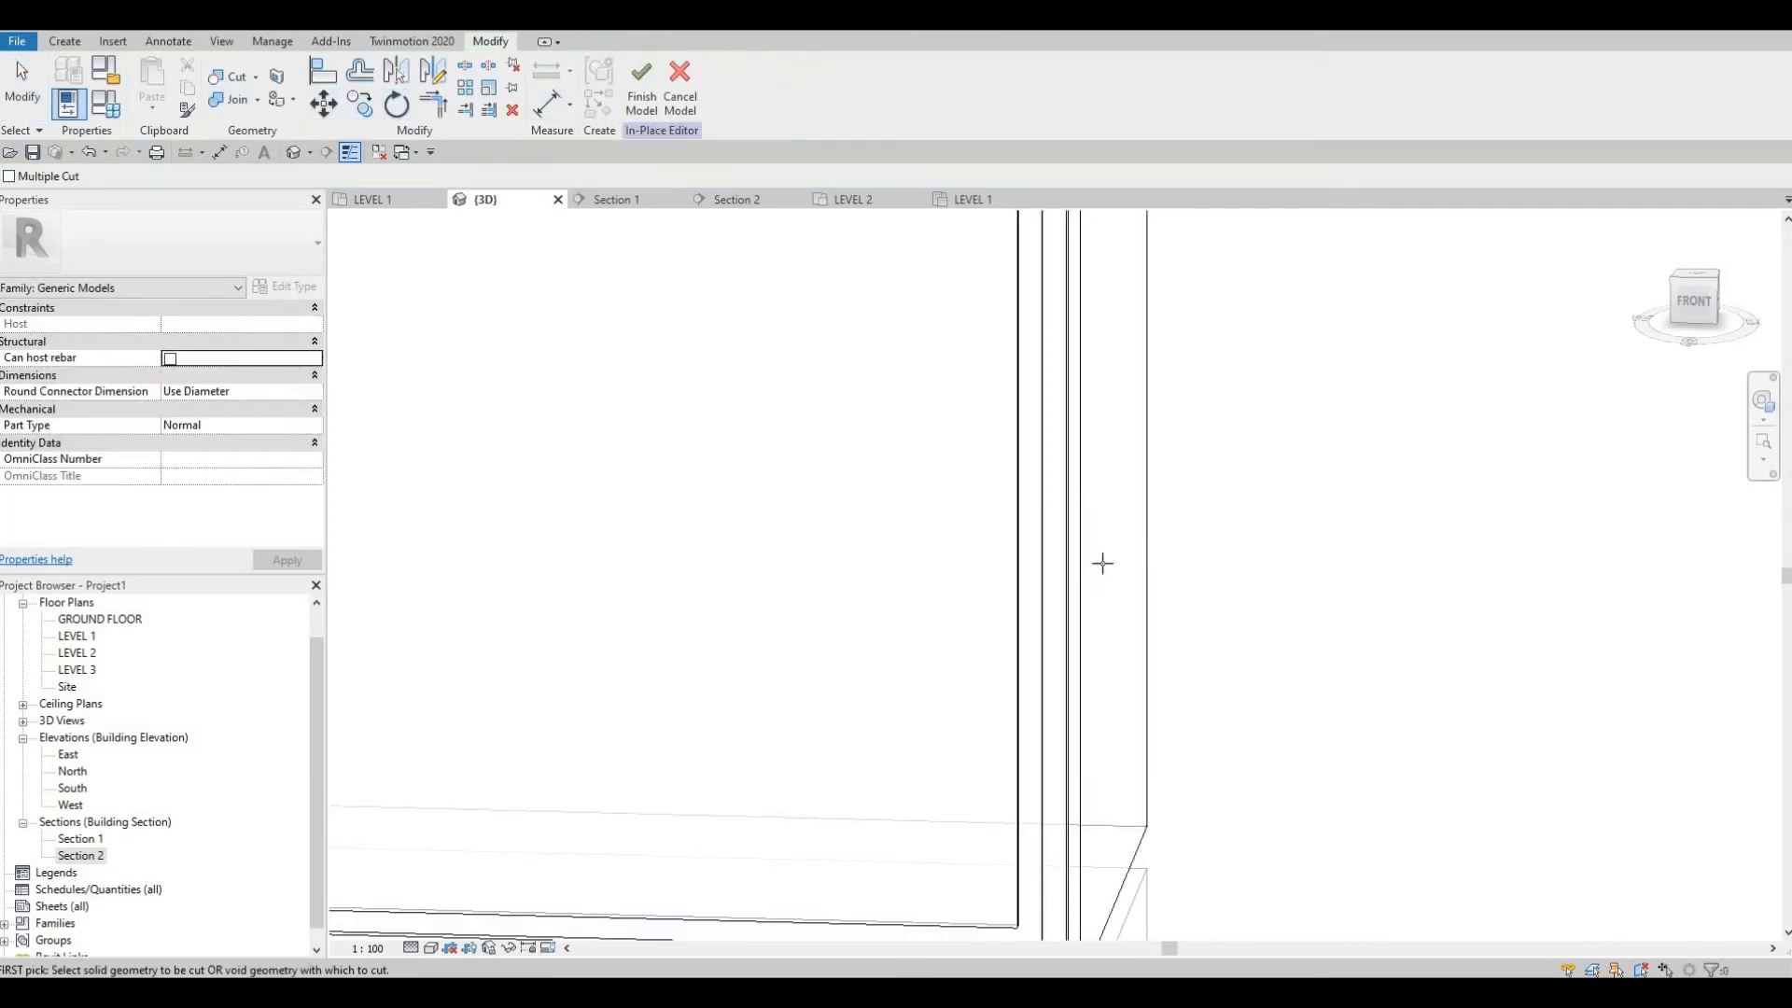
# Step: Finish the in-place cabinet model above the refrigerator with its grooved door panel
pyautogui.moveTo(1036, 618); pyautogui.dragTo(1056, 616, button='middle')
pyautogui.scroll(-4, 1094, 647)
pyautogui.keyDown('shift'); pyautogui.moveTo(1318, 681); pyautogui.dragTo(765, 215, button='middle'); pyautogui.keyUp('shift')
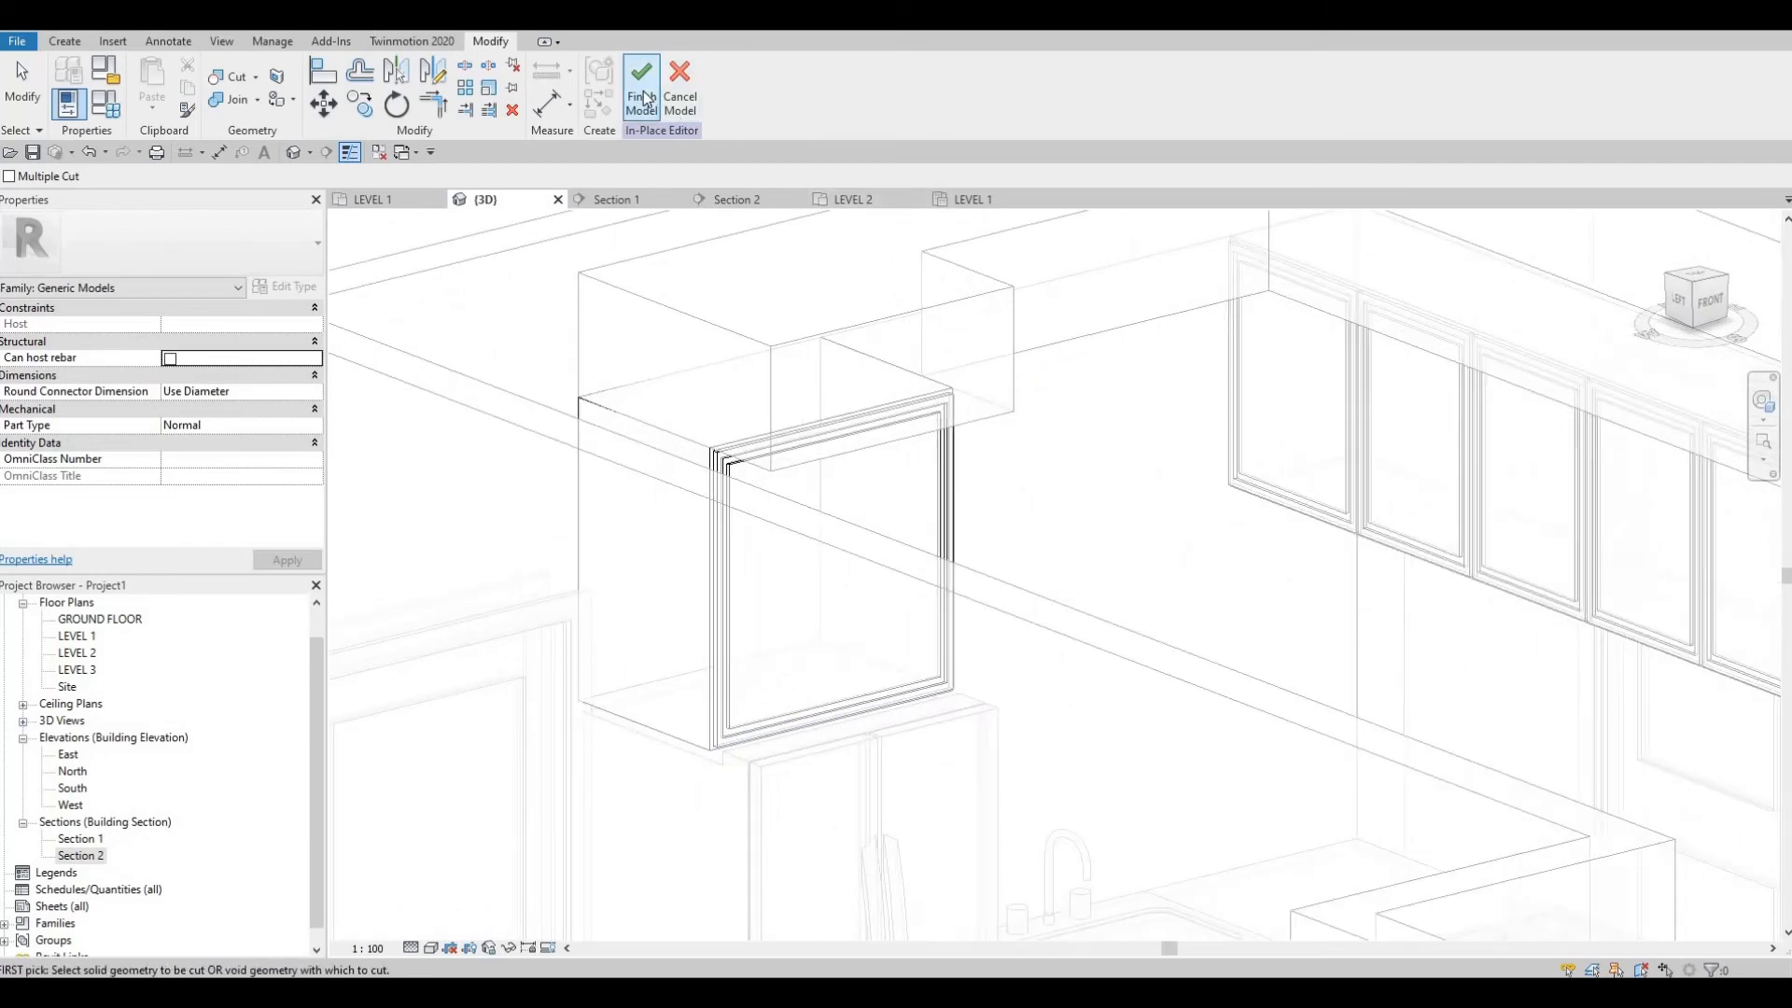
pyautogui.click(645, 96)
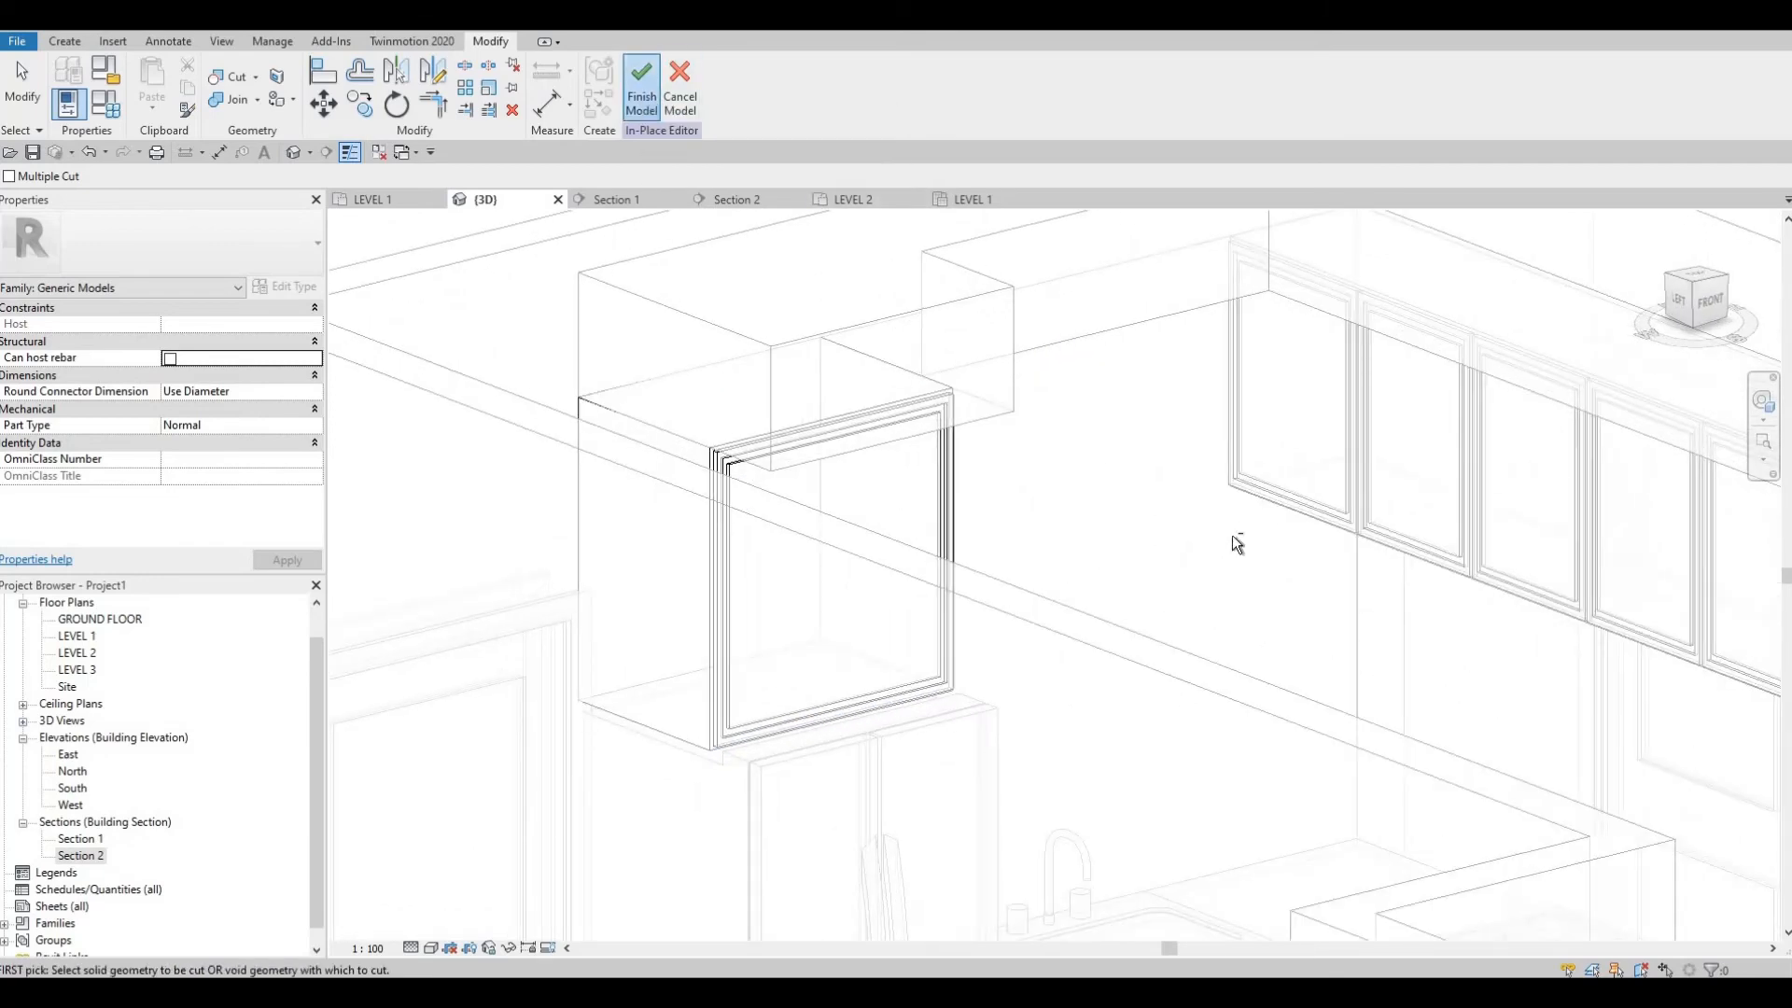
# Step: Check the finished cabinet in the 3D view and open Section 1 to work on the upper kitchen cabinets
pyautogui.scroll(4, 1162, 634)
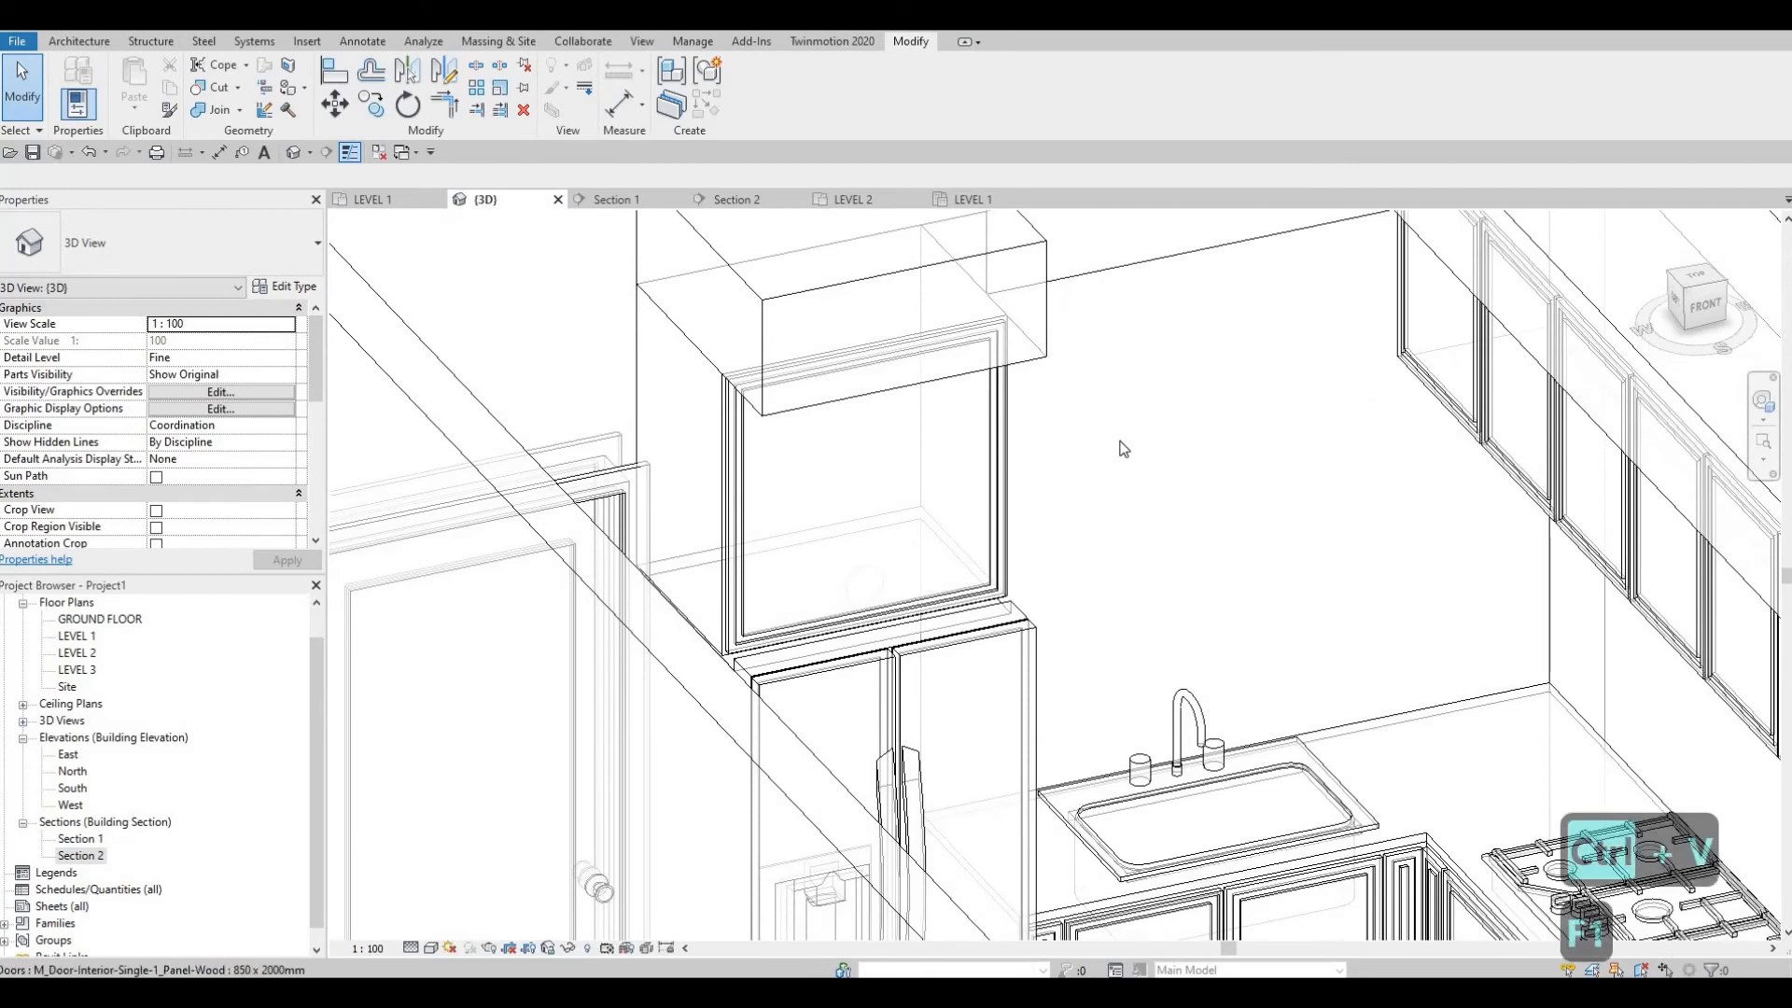
pyautogui.scroll(-4, 1045, 509)
pyautogui.keyDown('shift'); pyautogui.moveTo(1050, 789); pyautogui.dragTo(1212, 860, button='middle'); pyautogui.keyUp('shift')
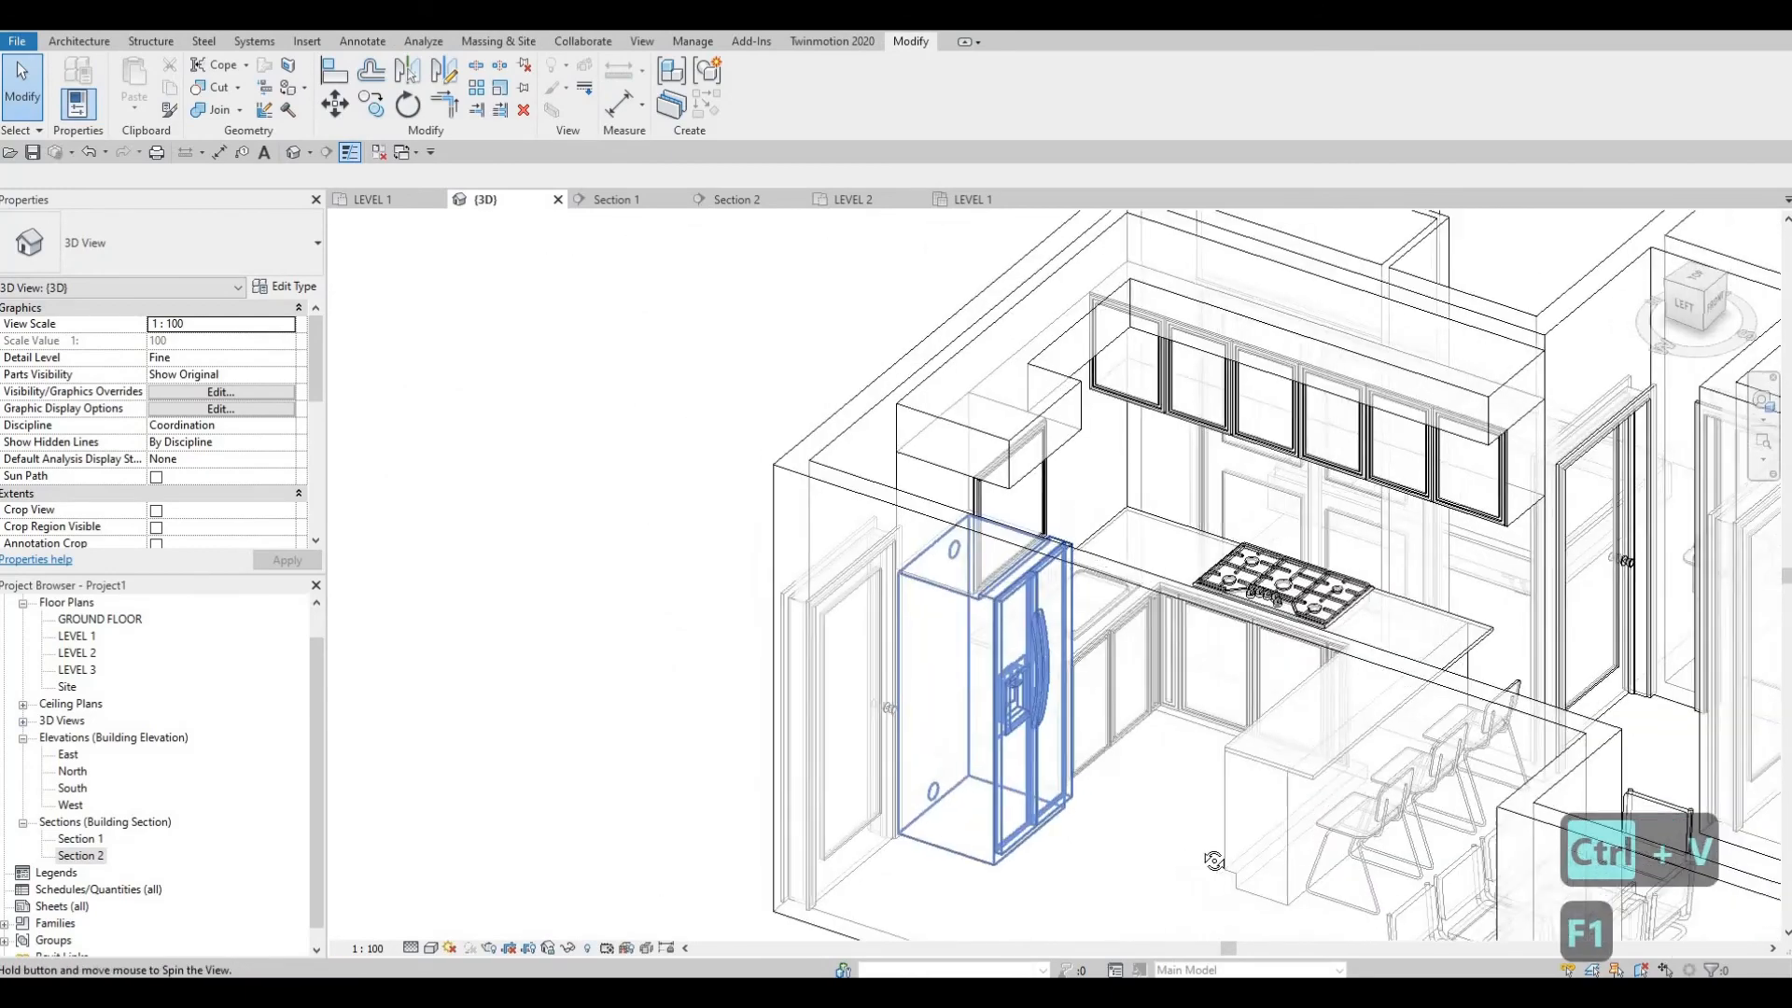
pyautogui.keyDown('shift'); pyautogui.moveTo(1246, 691); pyautogui.dragTo(1236, 604, button='middle'); pyautogui.keyUp('shift')
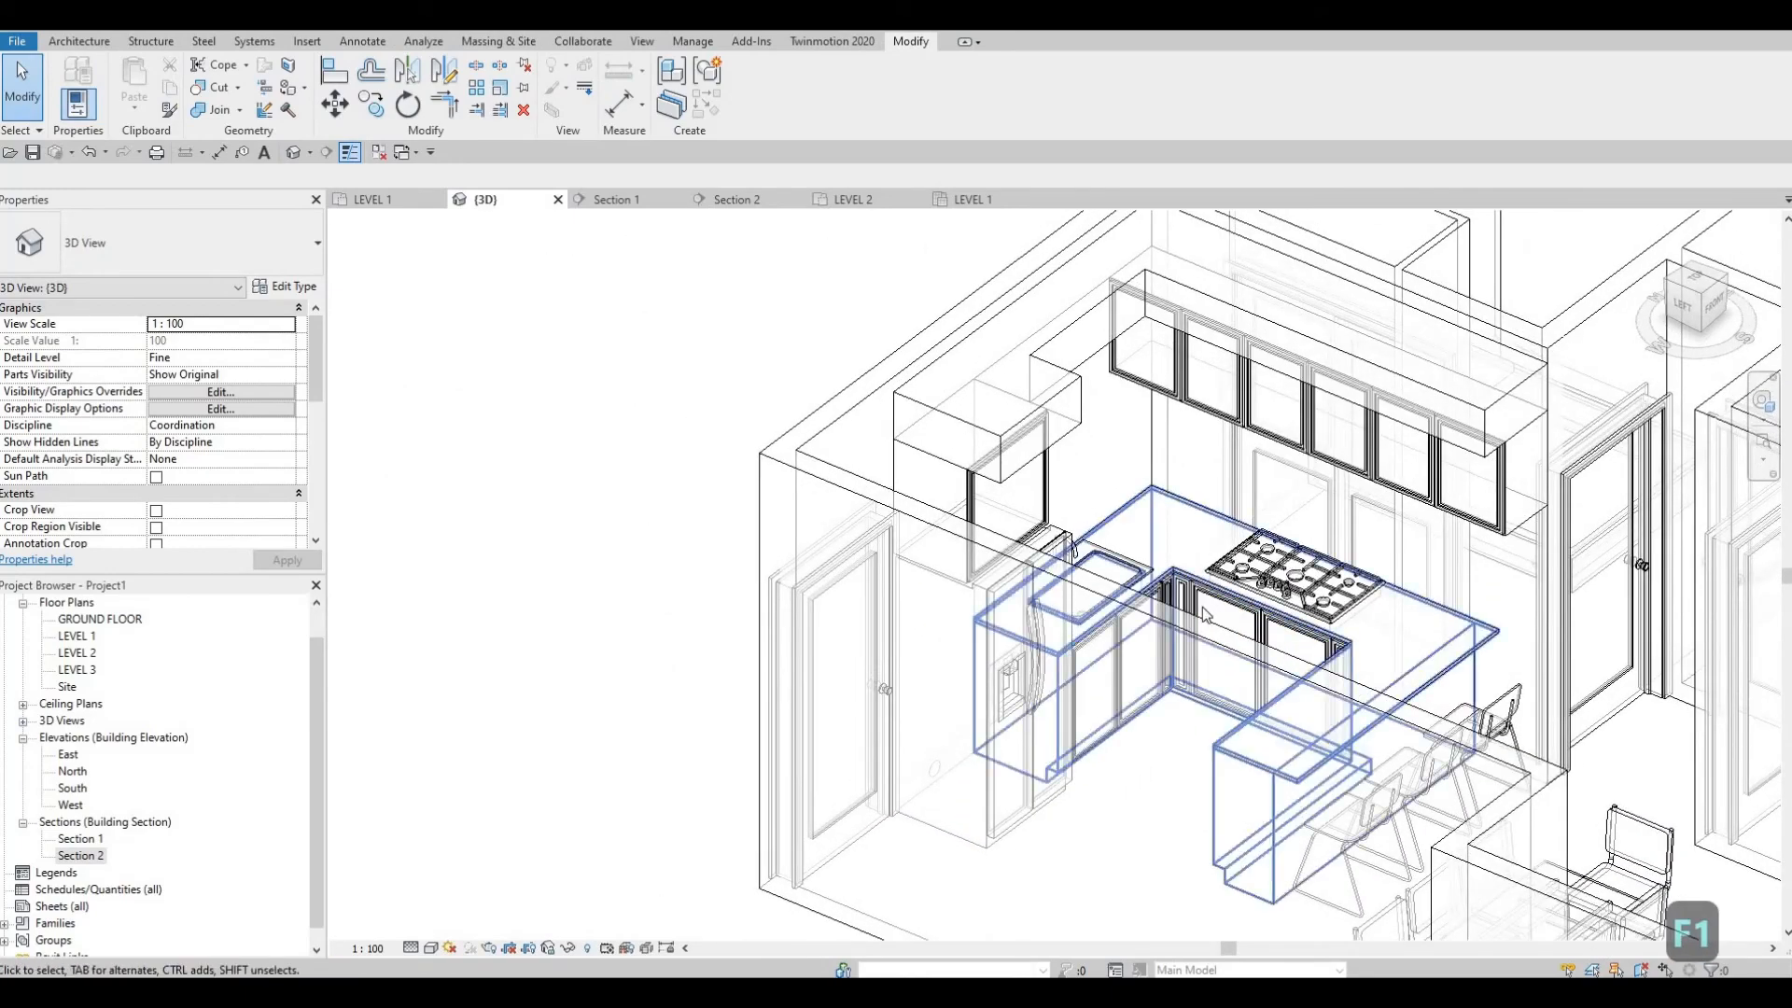
pyautogui.scroll(2, 1236, 607)
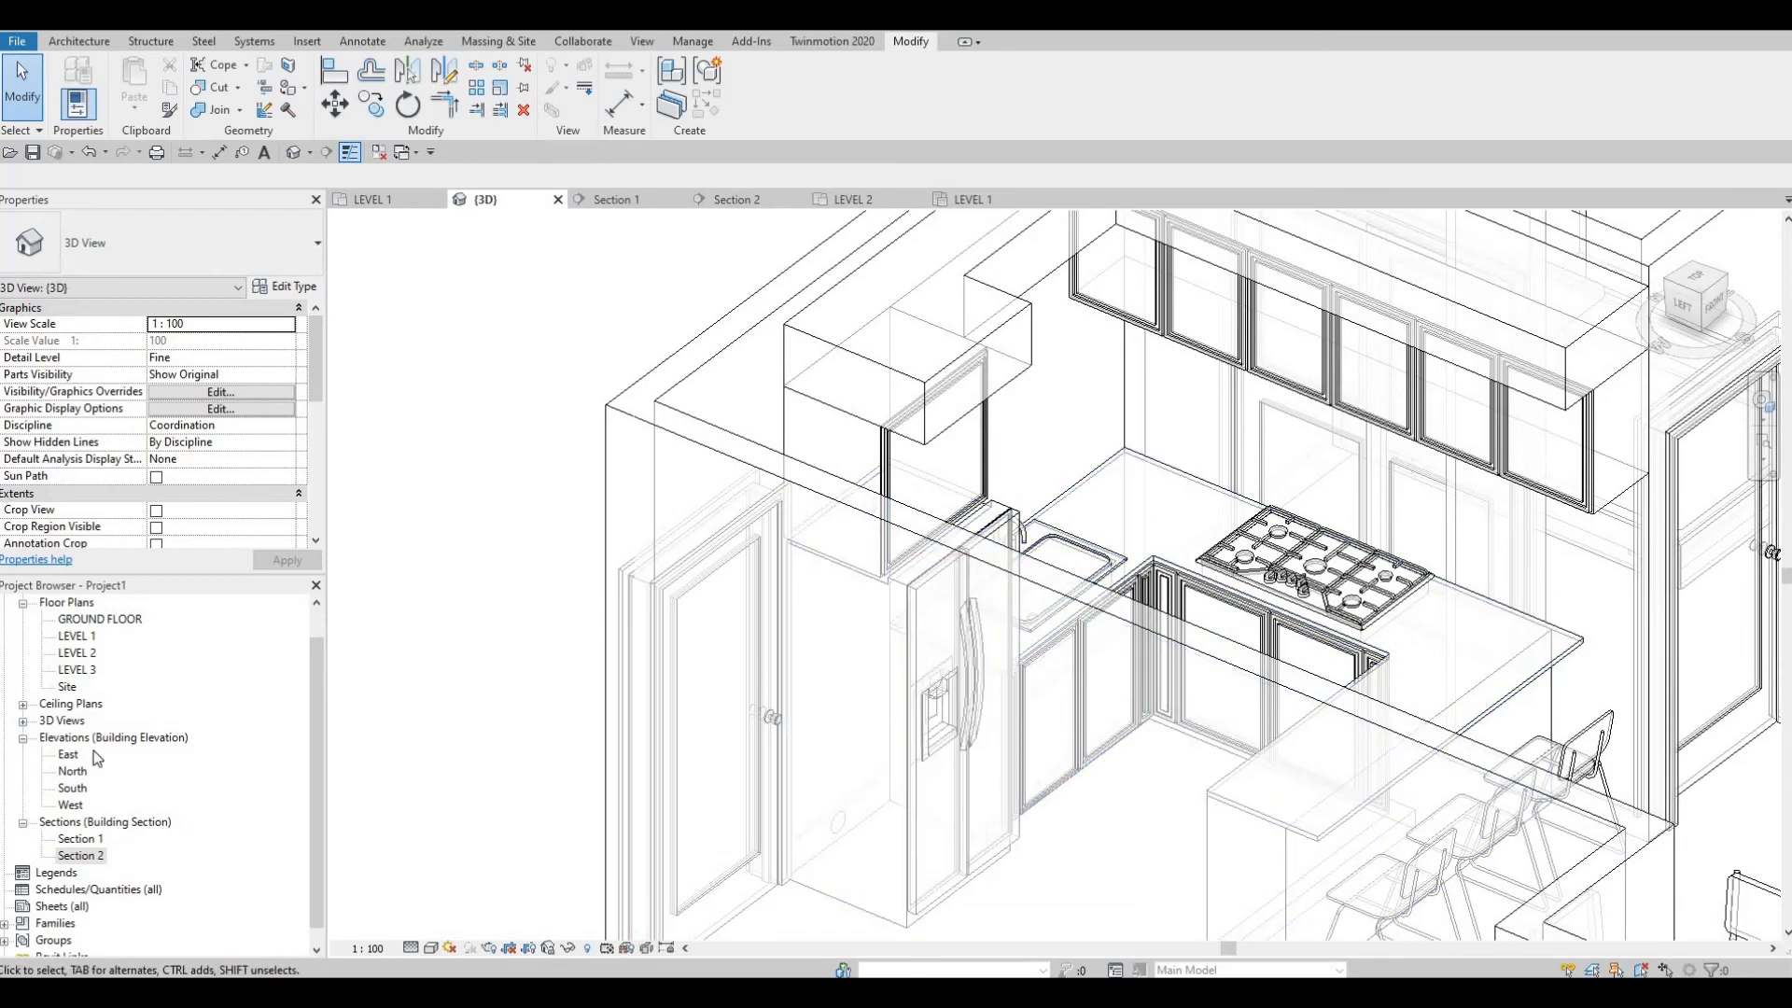
pyautogui.doubleClick(80, 839)
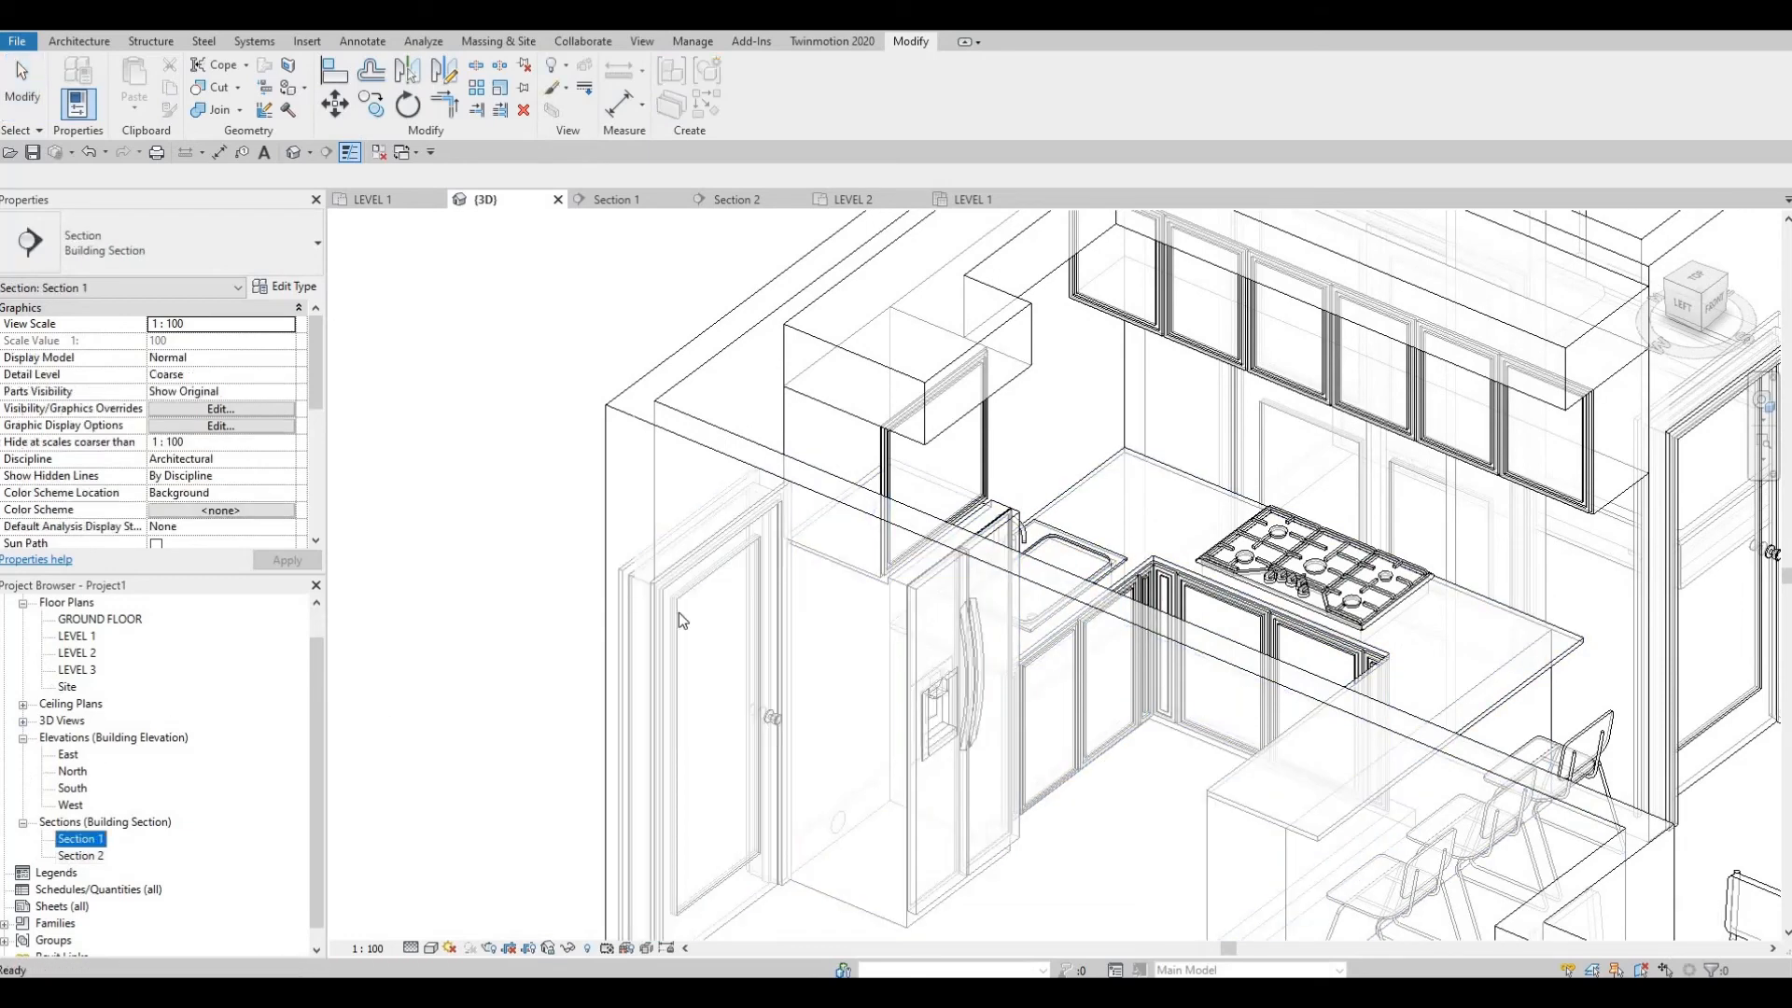
pyautogui.moveTo(720, 527); pyautogui.dragTo(710, 557, button='middle')
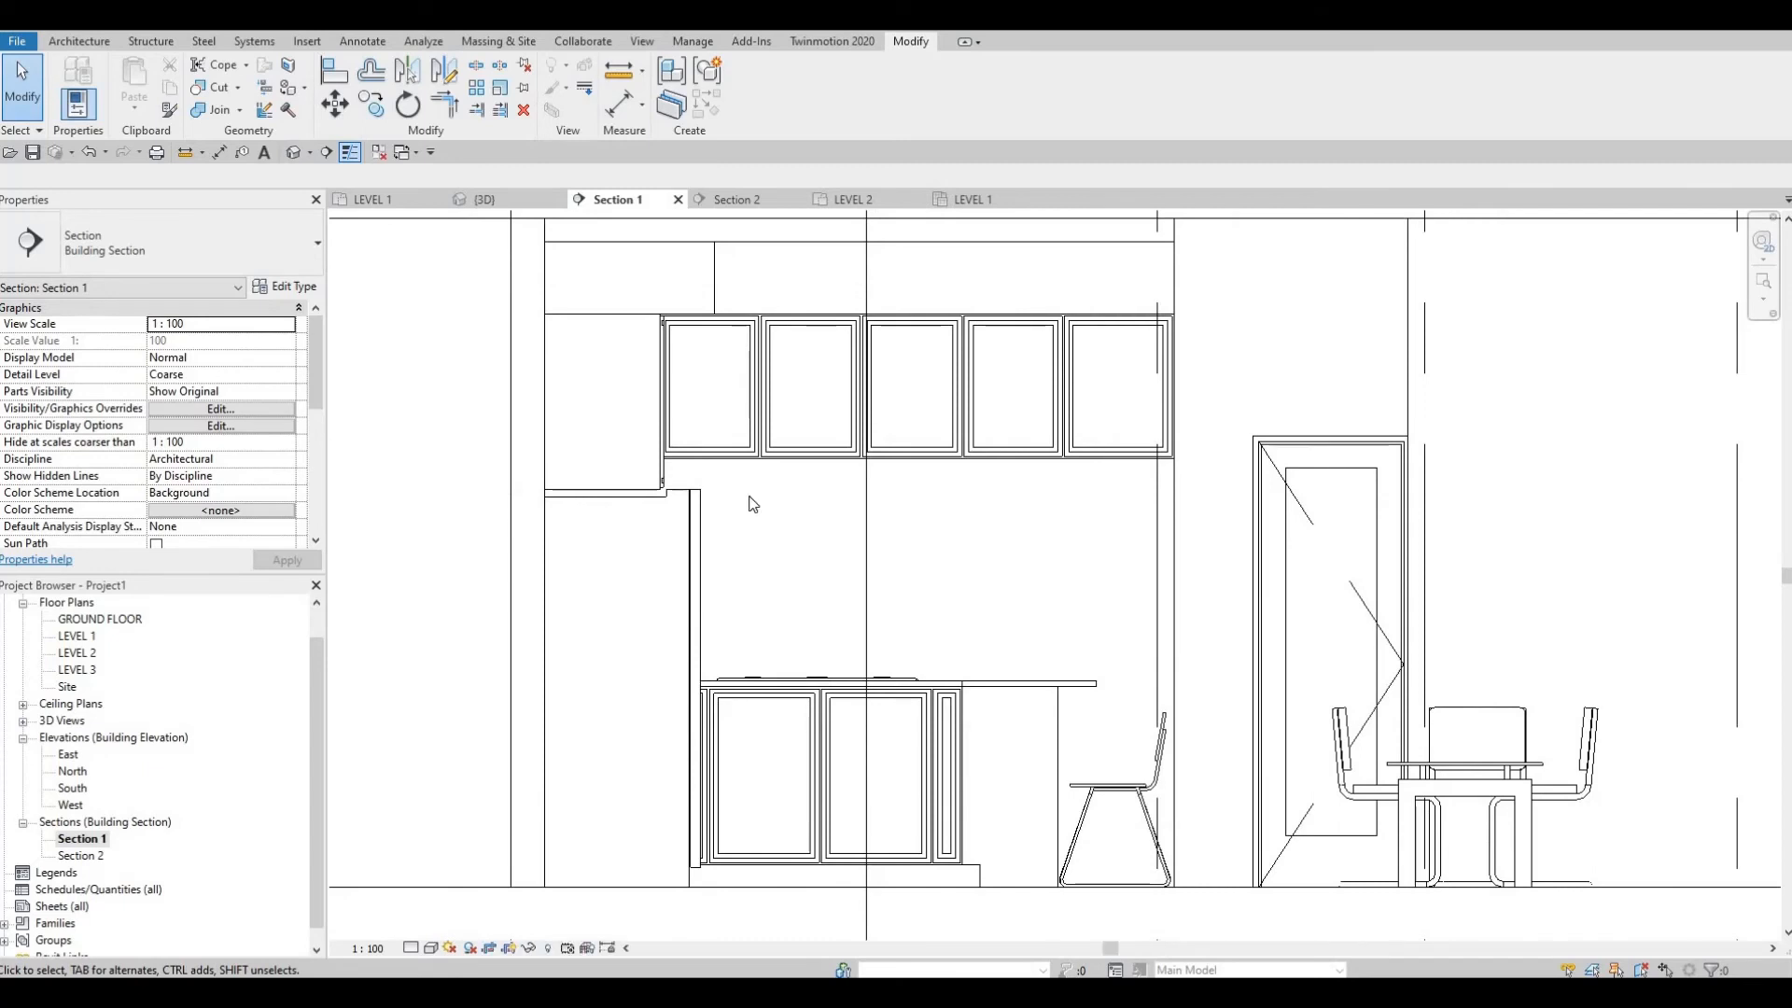
# Step: Place a vertical HANDLE component near the lower right corner of the first visible upper door beside the refrigerator cabinet
pyautogui.press('c')
pyautogui.press('m')
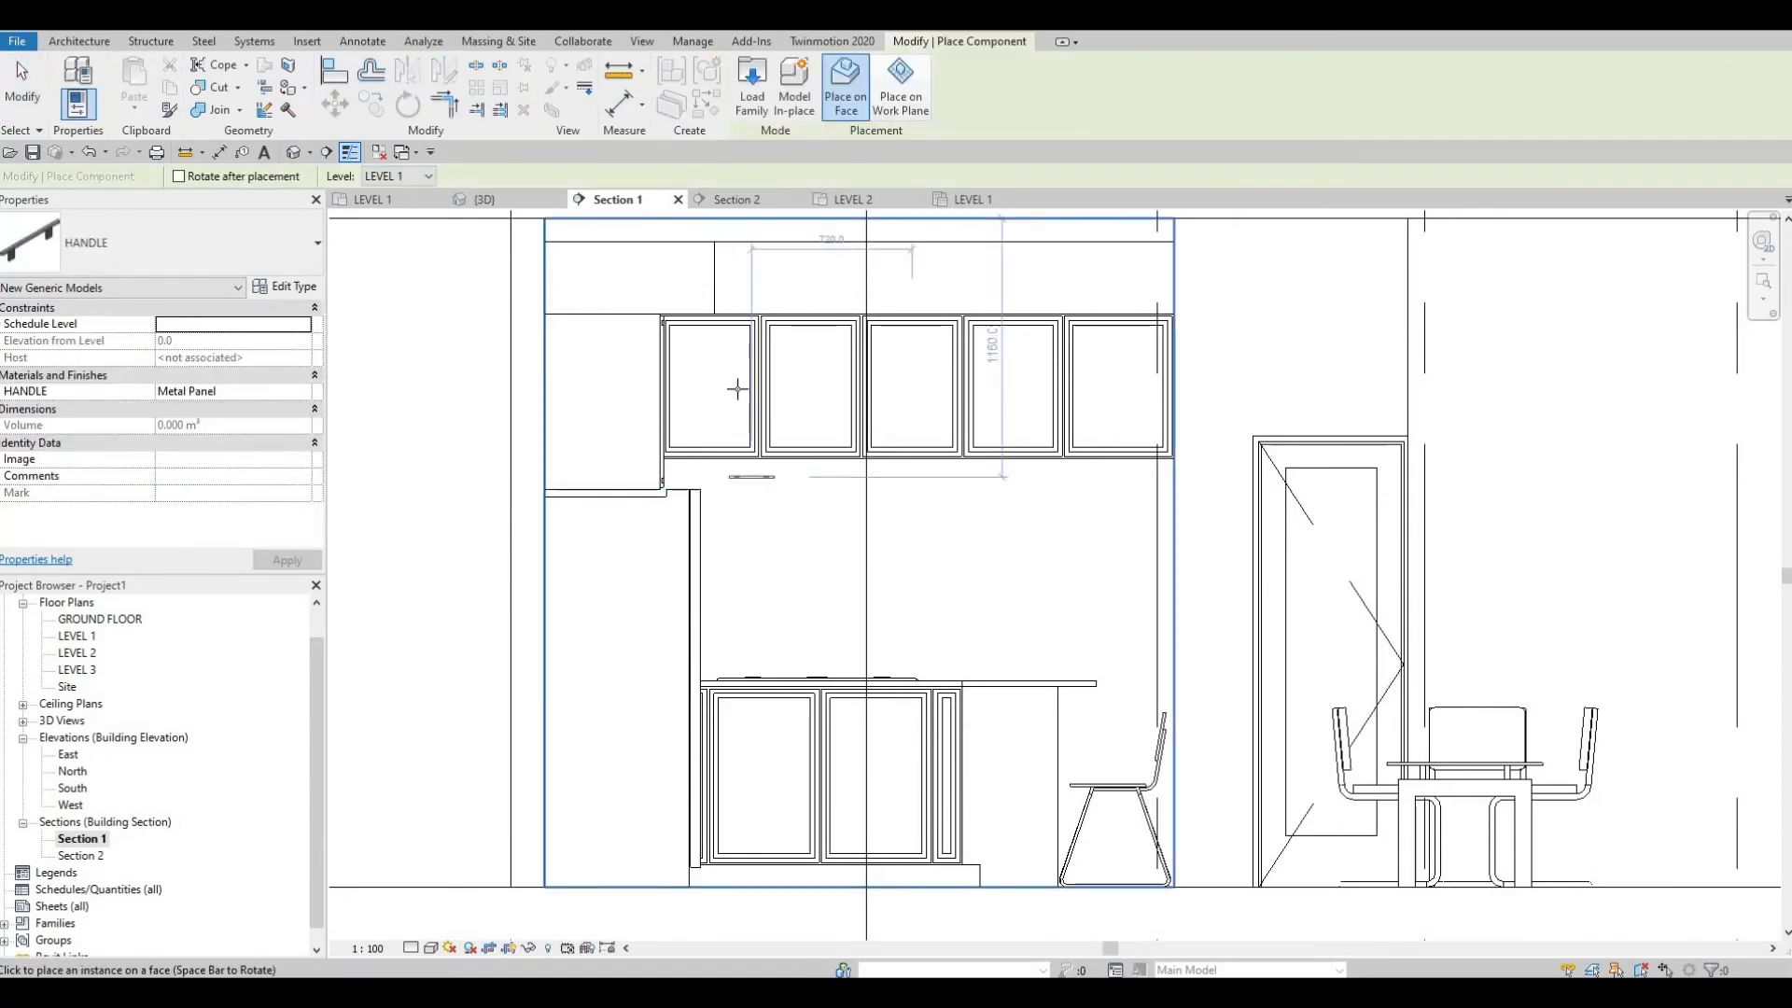
pyautogui.scroll(2, 737, 390)
pyautogui.scroll(4, 737, 390)
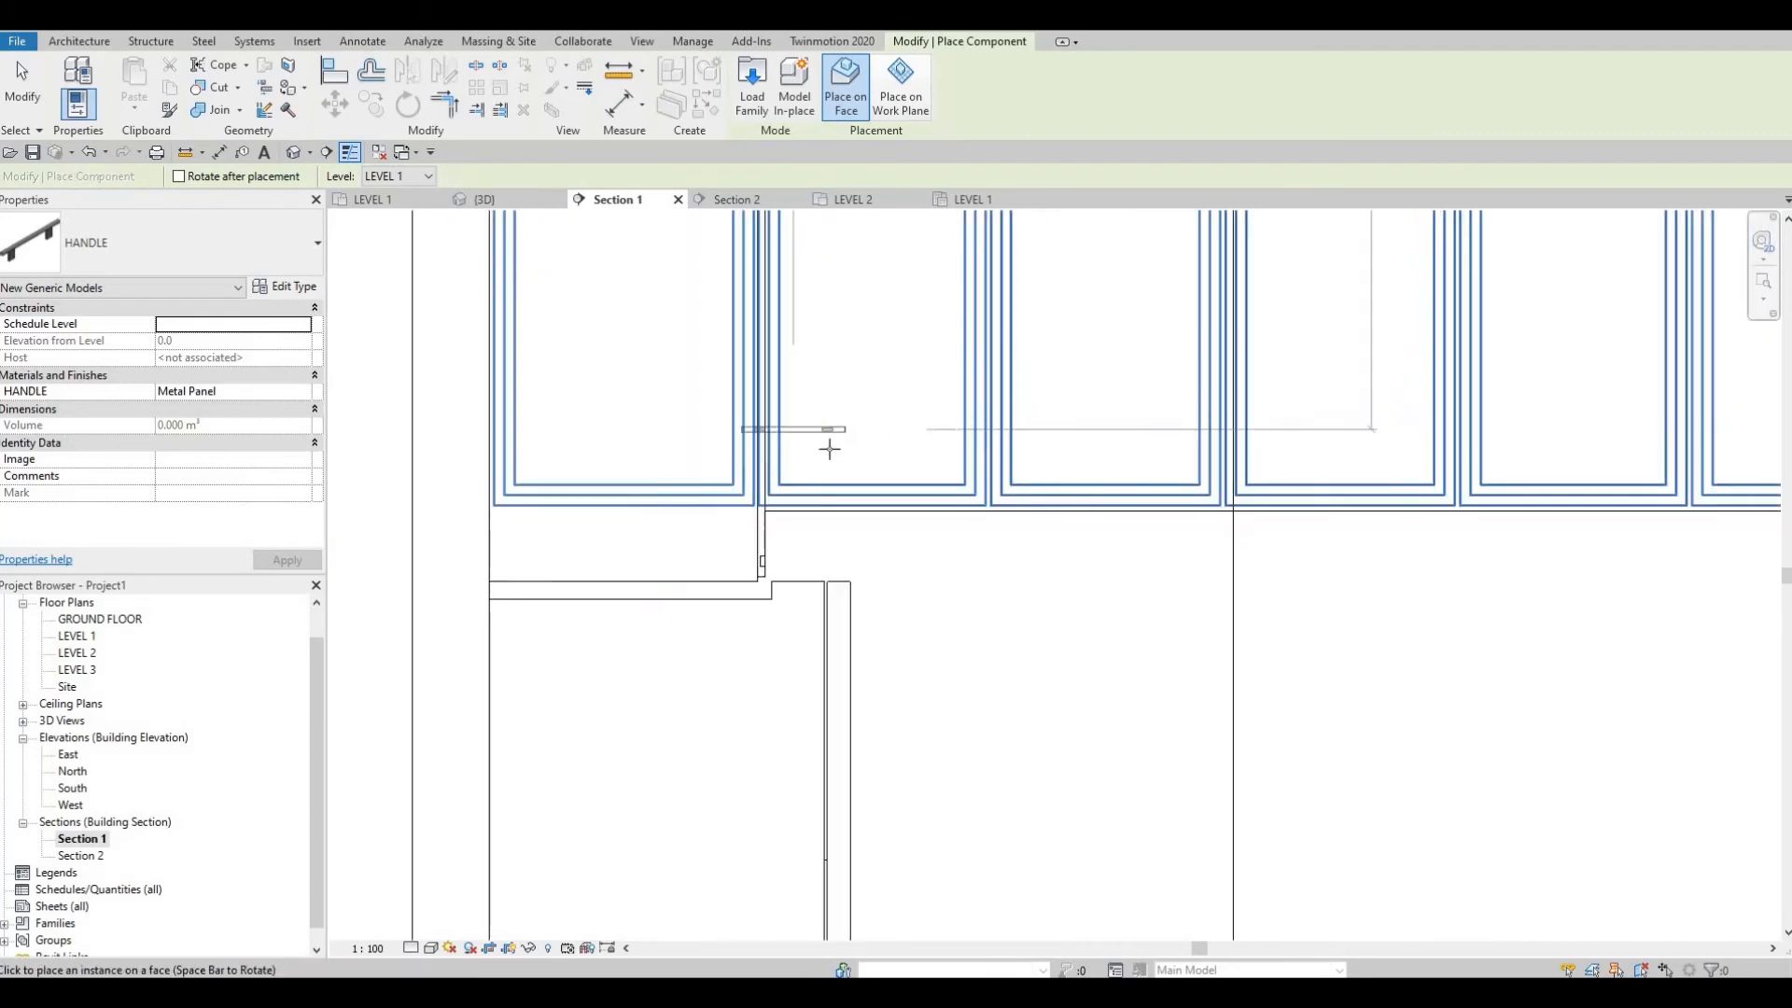
pyautogui.scroll(-4, 886, 531)
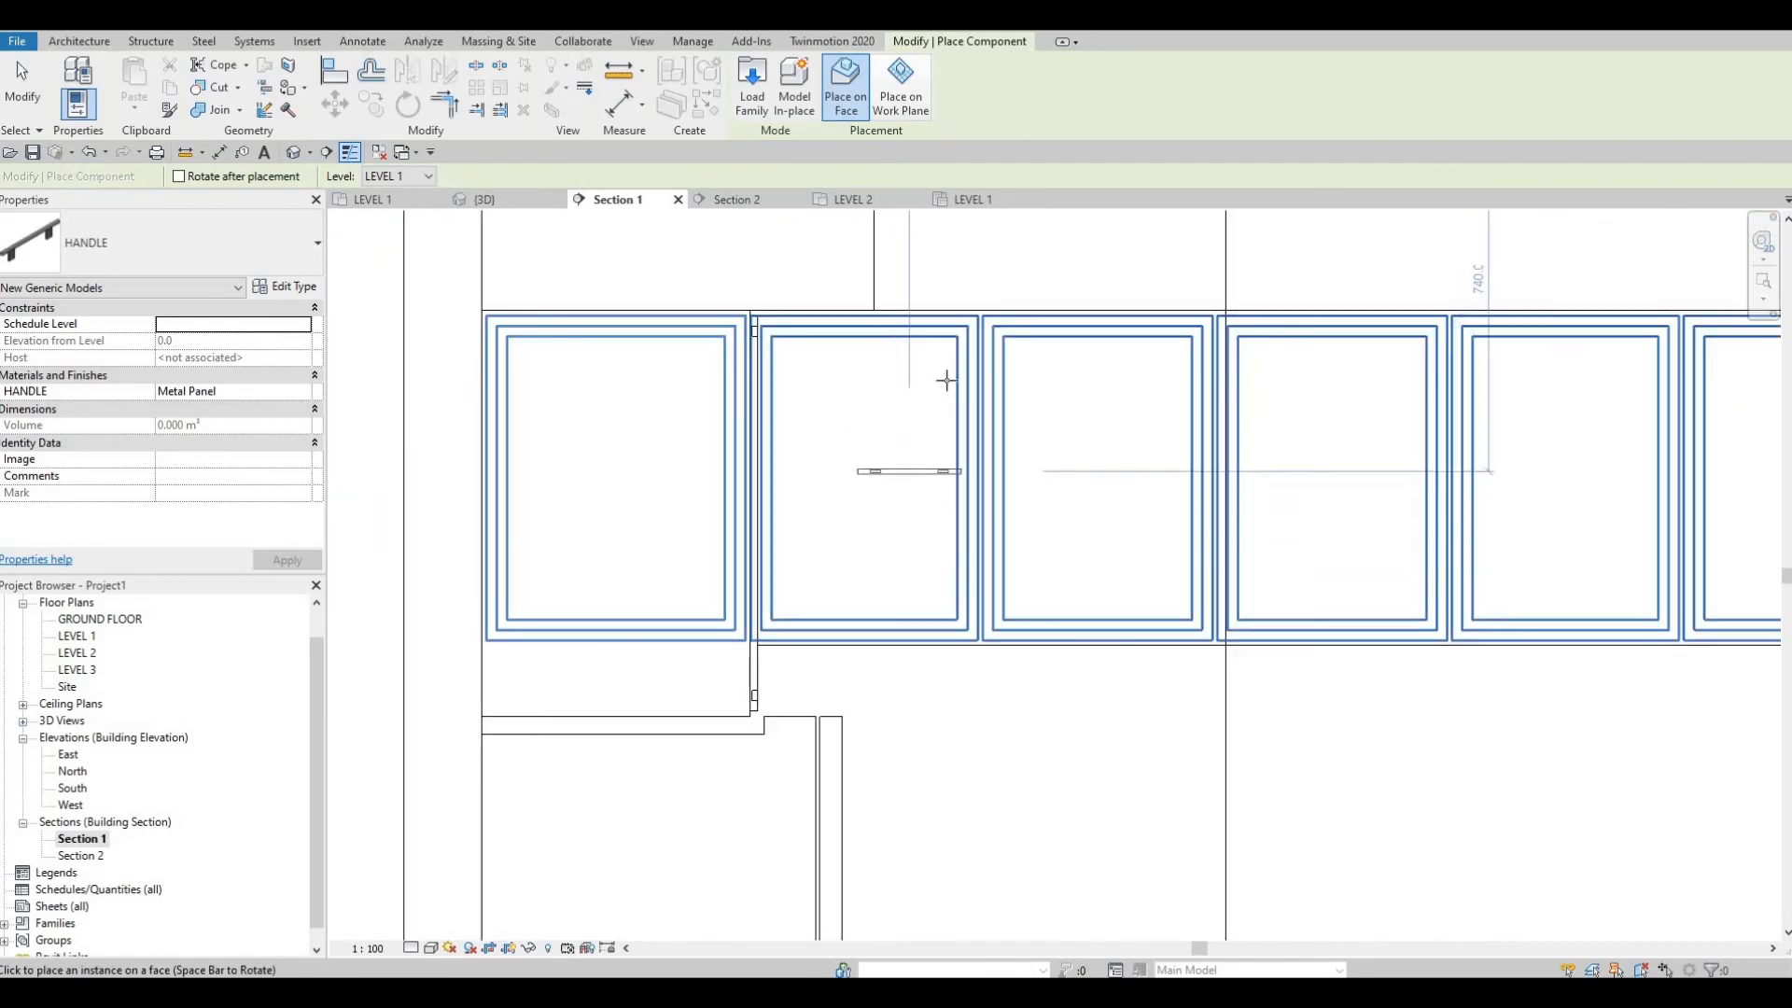
pyautogui.click(945, 425)
pyautogui.scroll(4, 944, 424)
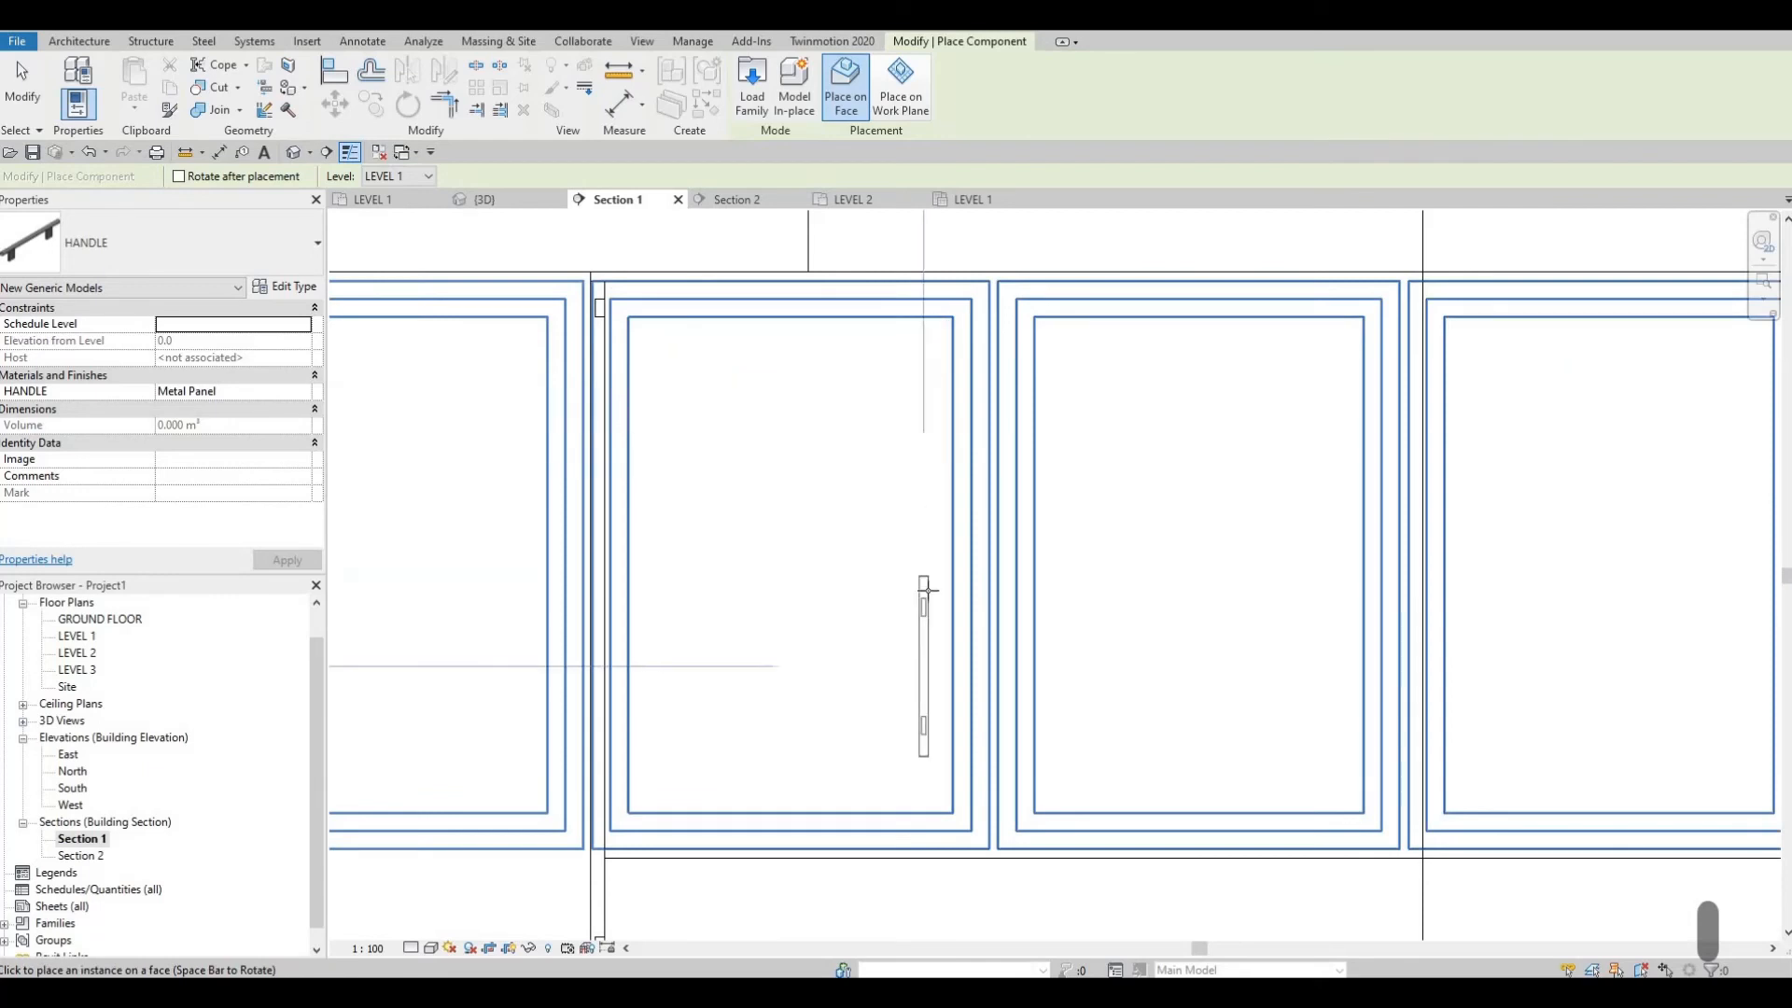
pyautogui.moveTo(924, 662); pyautogui.dragTo(923, 539, button='middle')
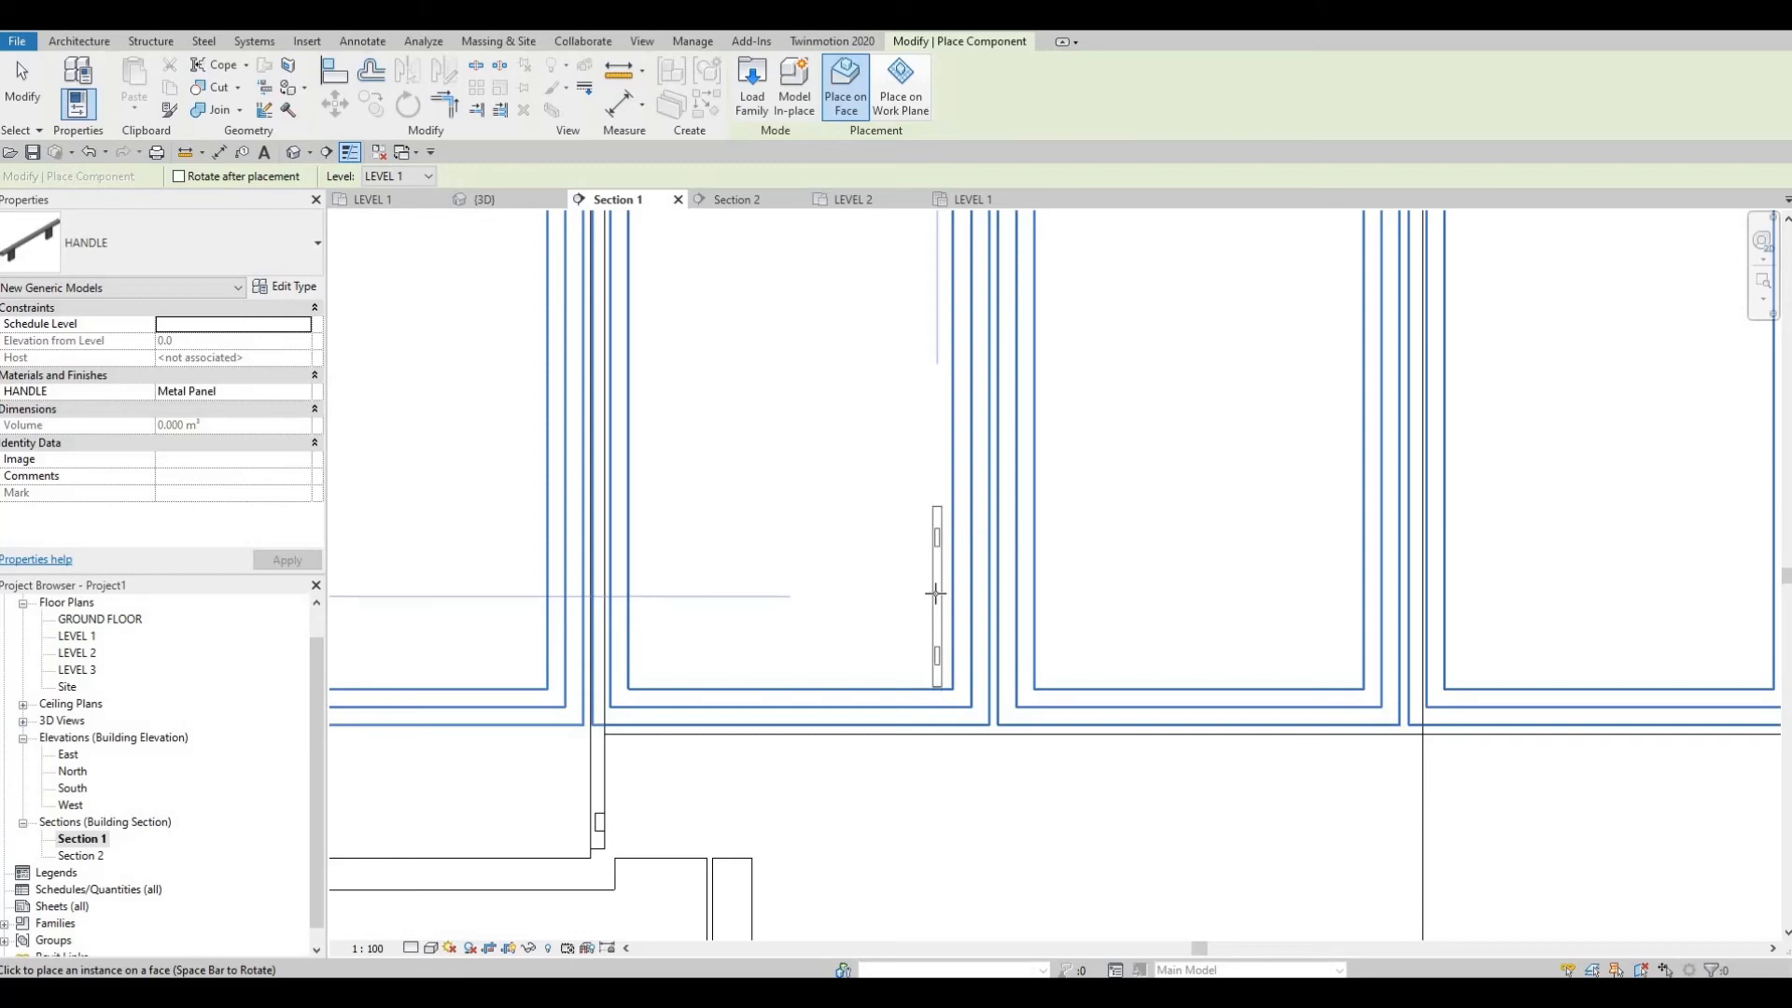
pyautogui.click(935, 593)
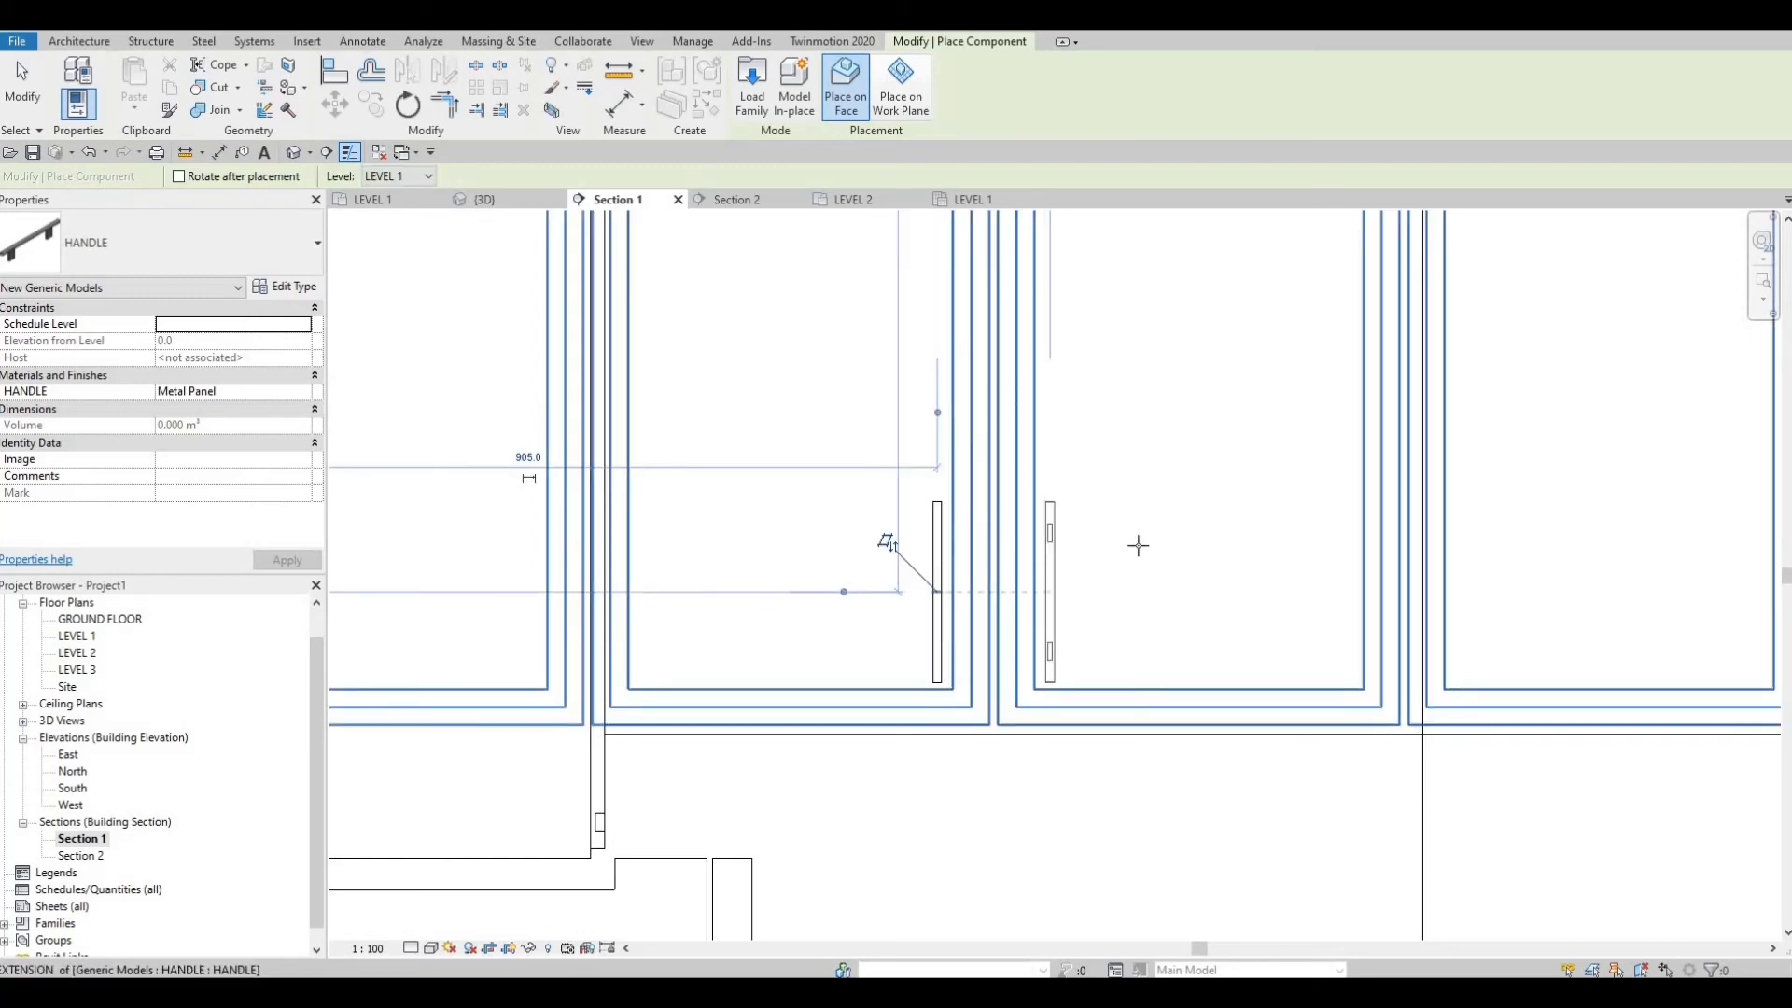
# Step: Place a second vertical HANDLE on the adjacent upper door, level with the first across the shared door joint, and end placement
pyautogui.scroll(-3, 1135, 544)
pyautogui.moveTo(1135, 544); pyautogui.dragTo(982, 385, button='middle')
pyautogui.scroll(-2, 1011, 456)
pyautogui.press('Escape')
pyautogui.scroll(4, 933, 411)
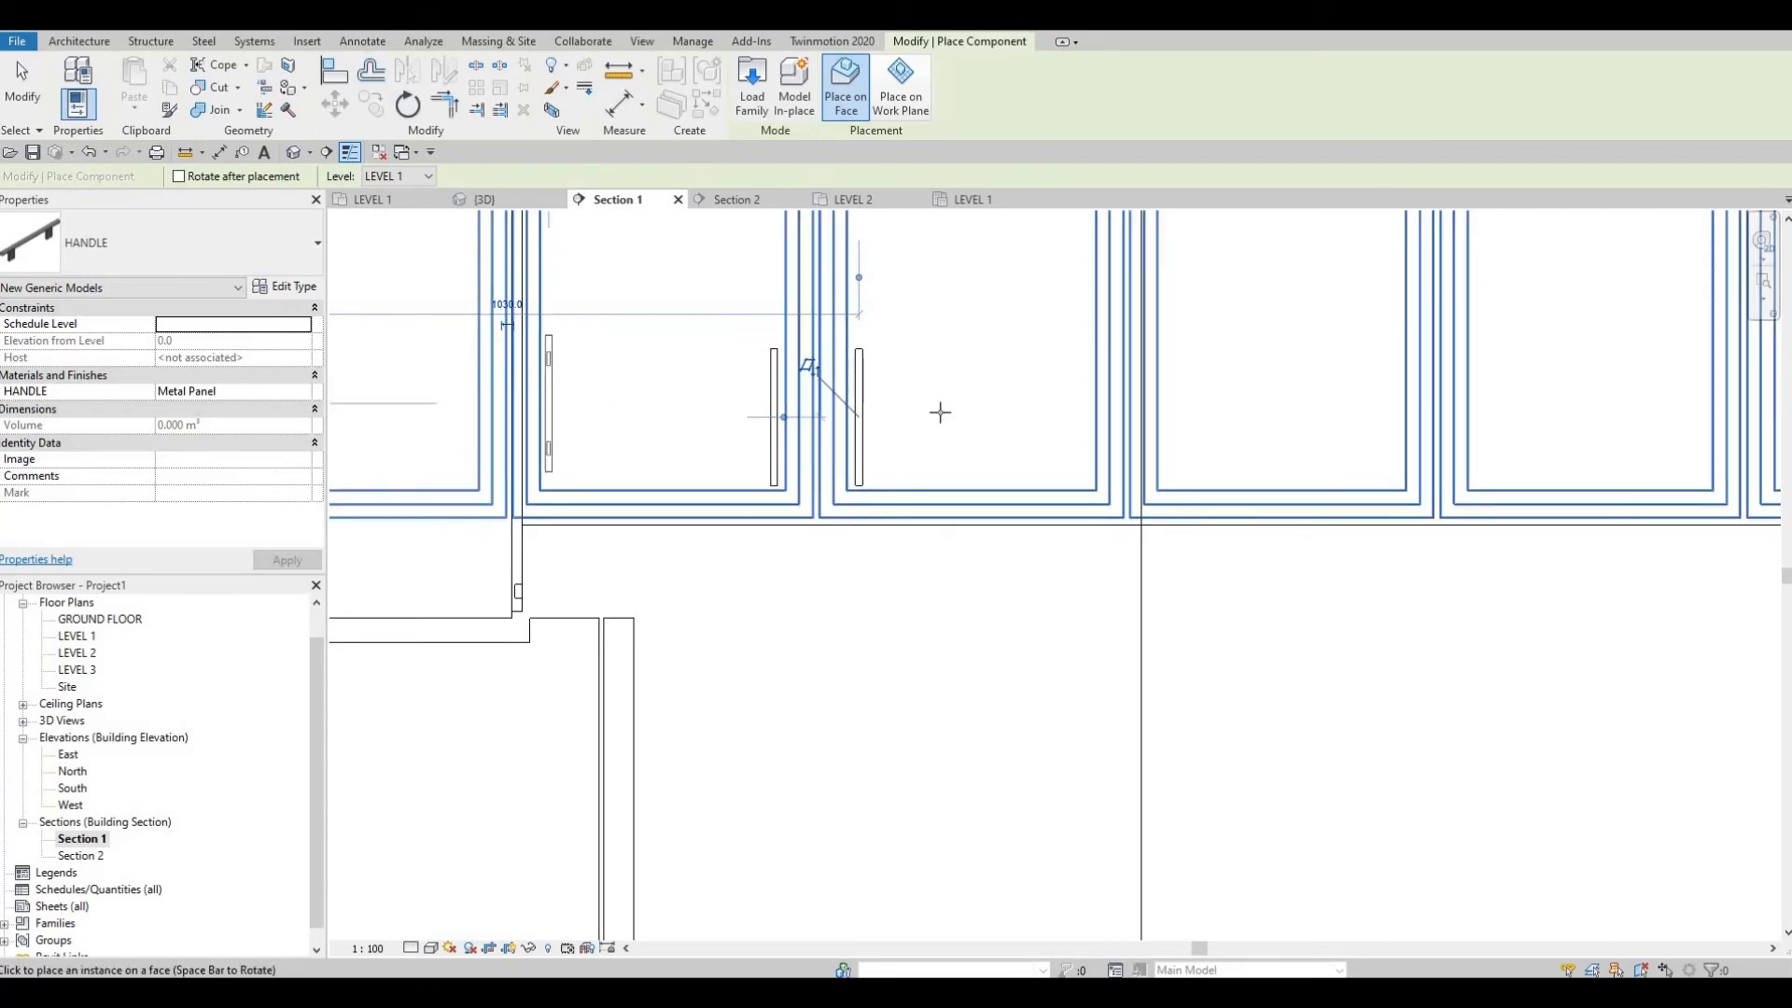
pyautogui.moveTo(1171, 411); pyautogui.dragTo(879, 345, button='middle')
pyautogui.scroll(-5, 920, 400)
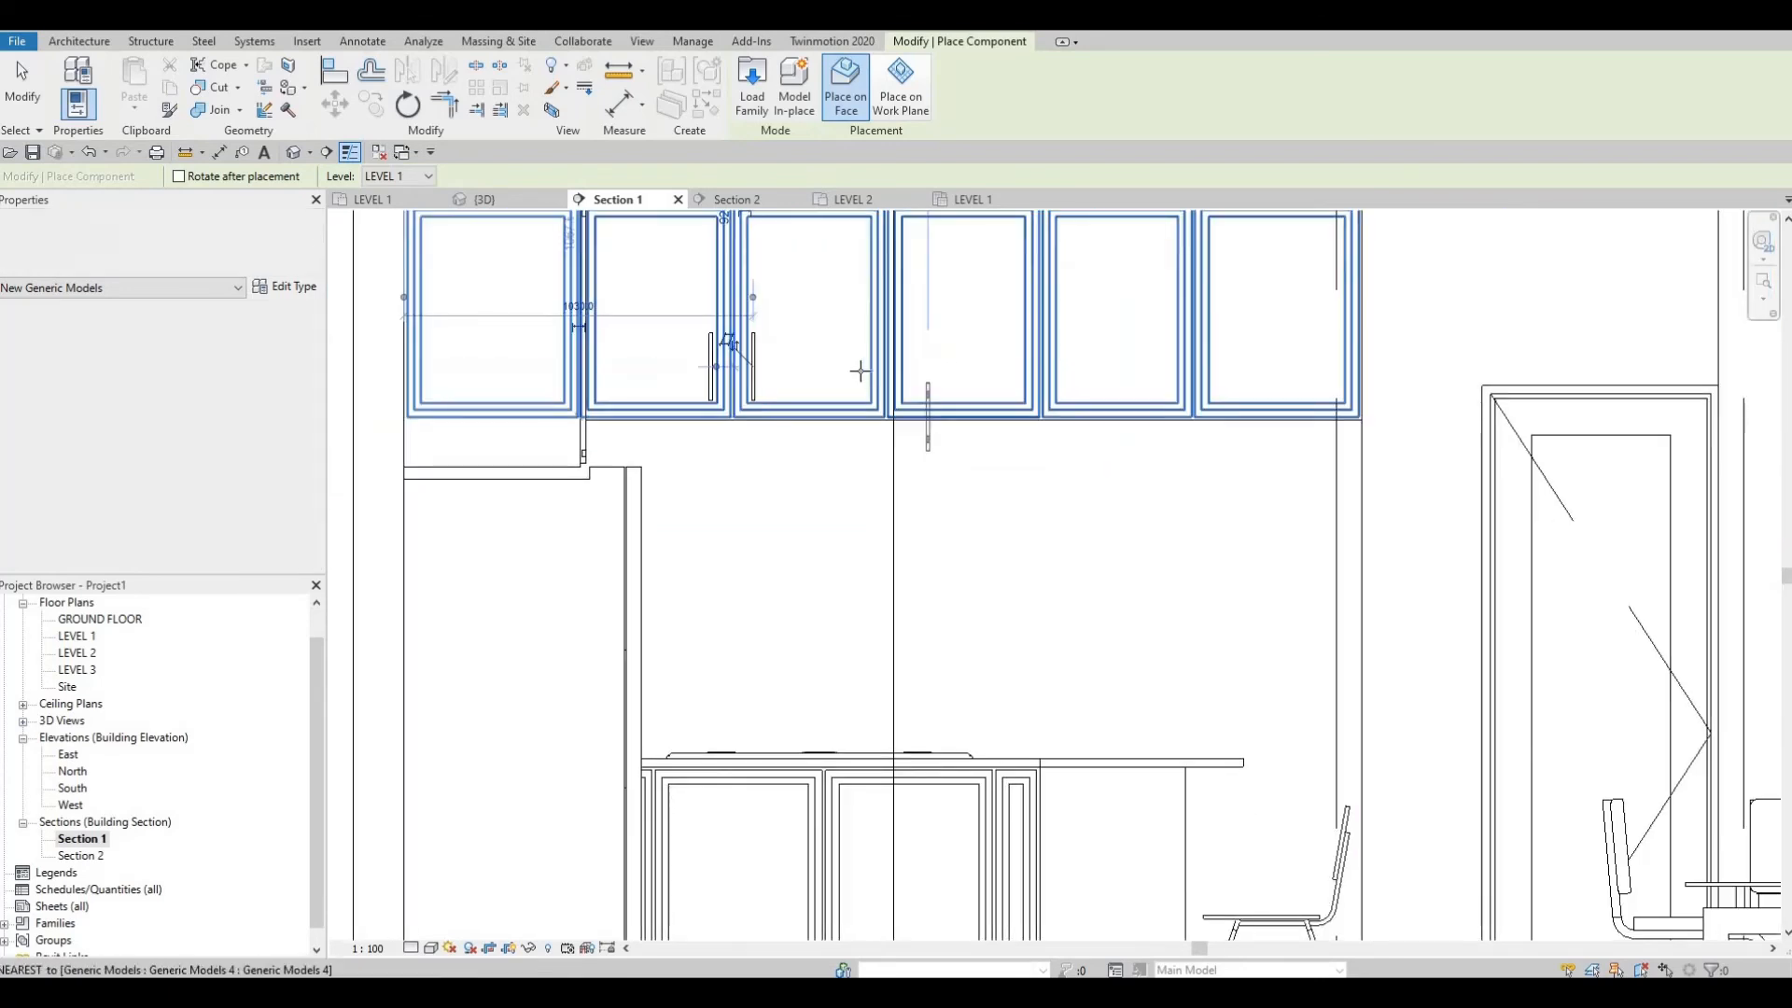
pyautogui.scroll(2, 864, 367)
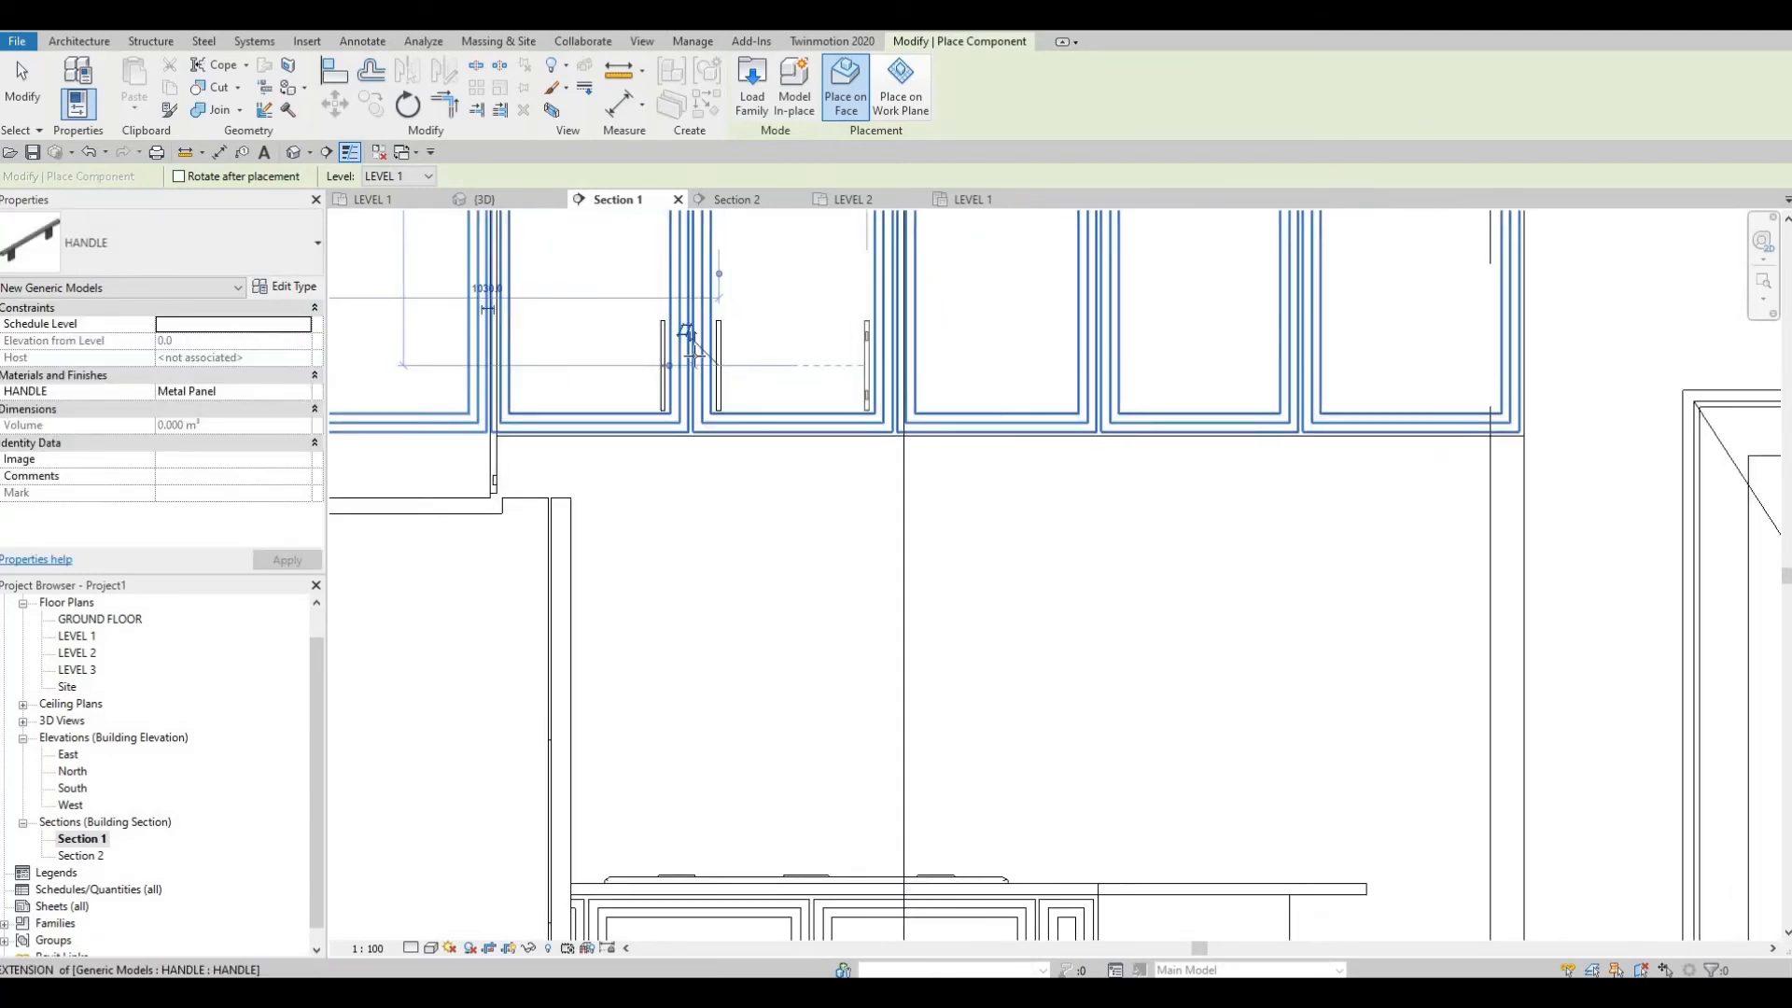
pyautogui.press('Escape')
pyautogui.press('Escape')
# Step: Copy the pair of handles, with multiple copies enabled, to the joint between the second and third visible upper doors
pyautogui.moveTo(620, 301); pyautogui.dragTo(780, 418)
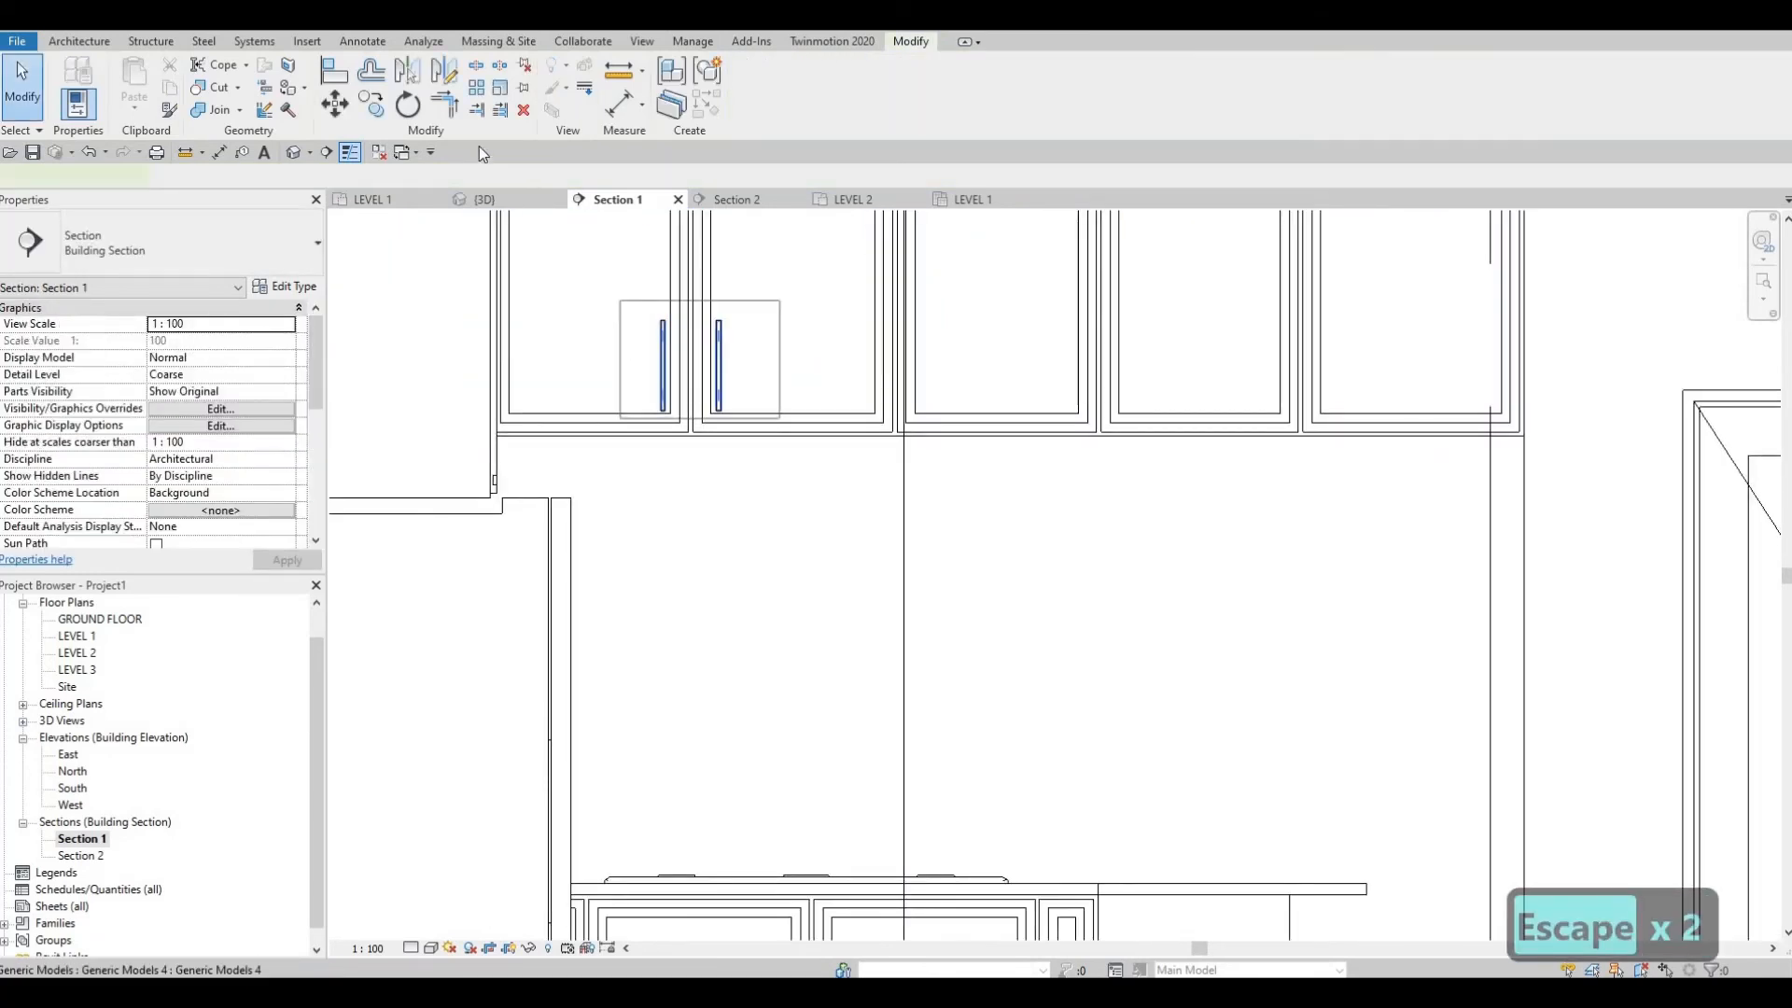
pyautogui.press('c')
pyautogui.press('o')
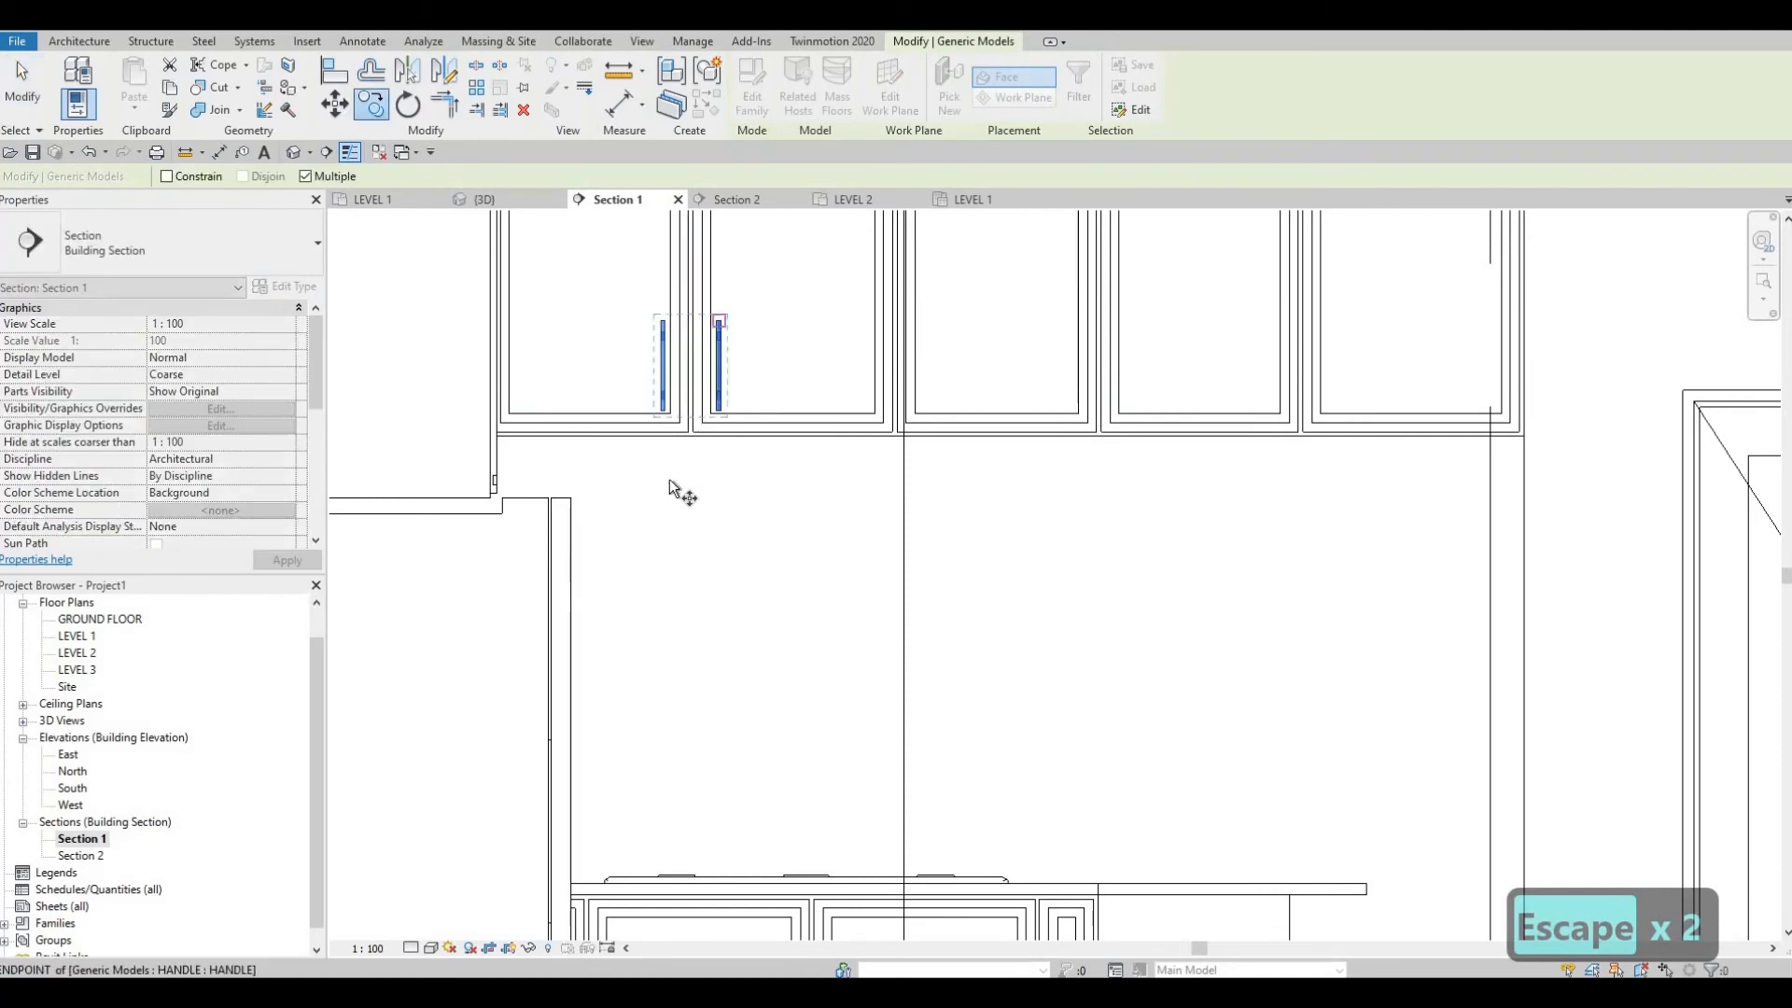
pyautogui.scroll(2, 676, 471)
pyautogui.click(671, 460)
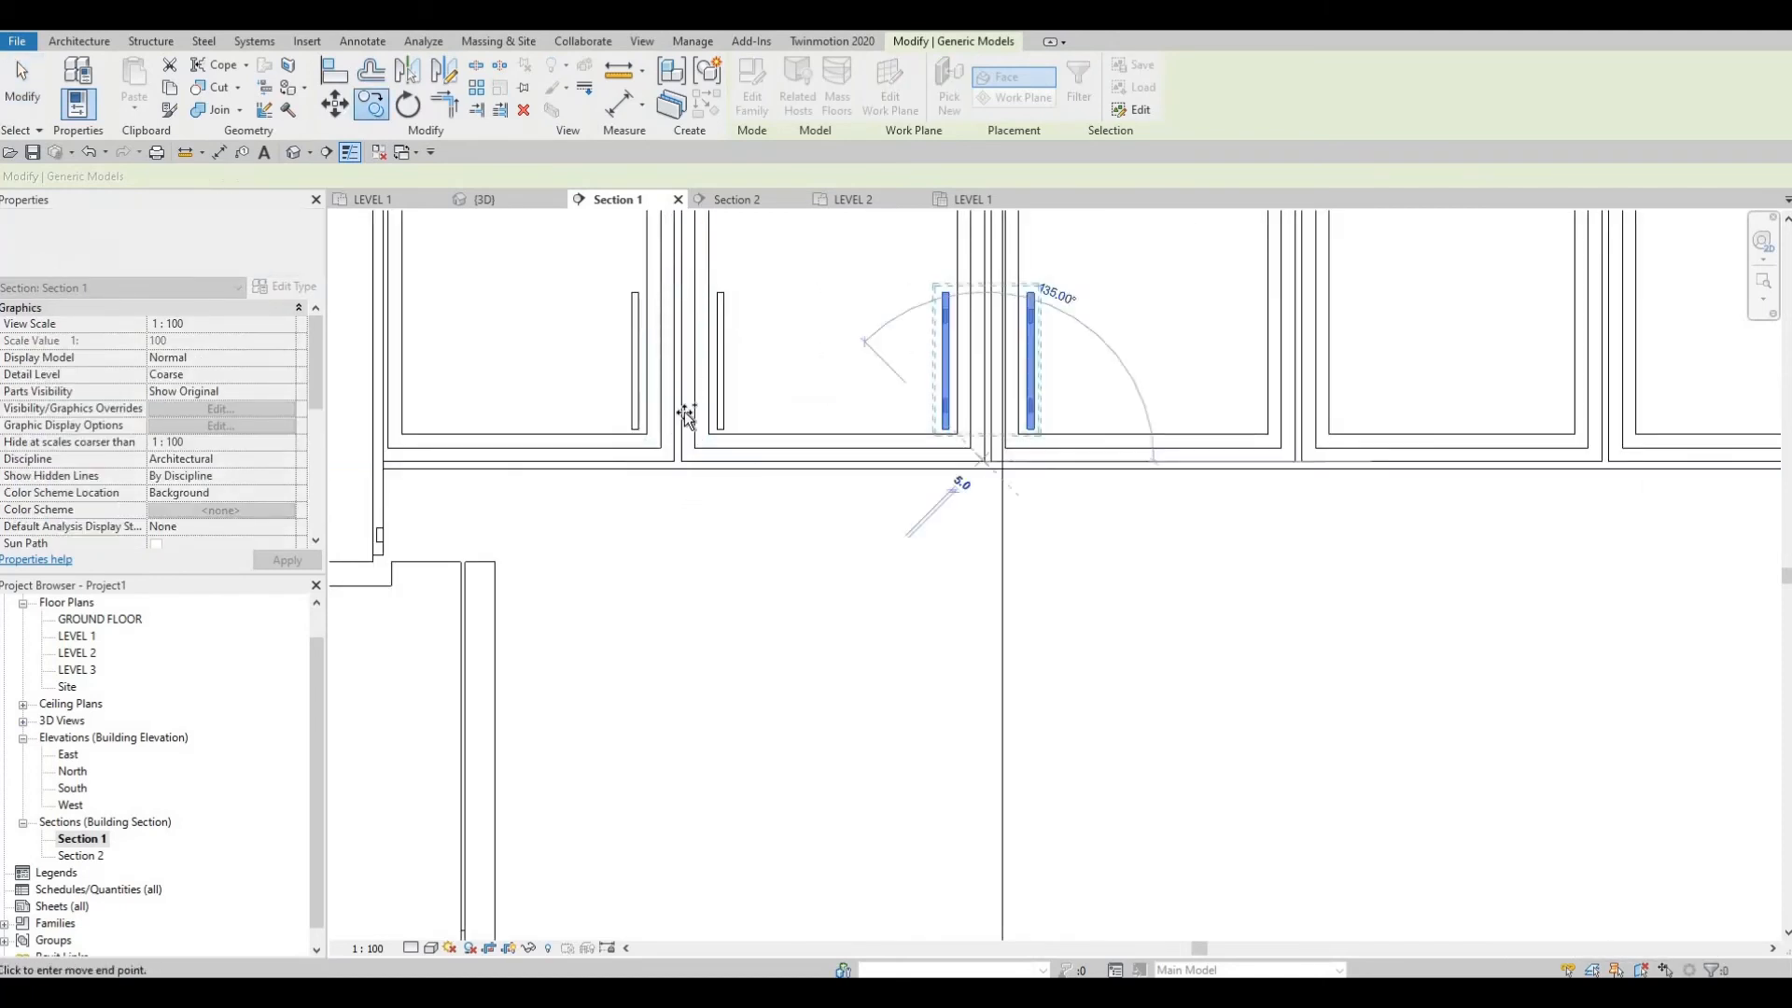
pyautogui.moveTo(1032, 400); pyautogui.dragTo(955, 358, button='middle')
pyautogui.scroll(-2, 1008, 437)
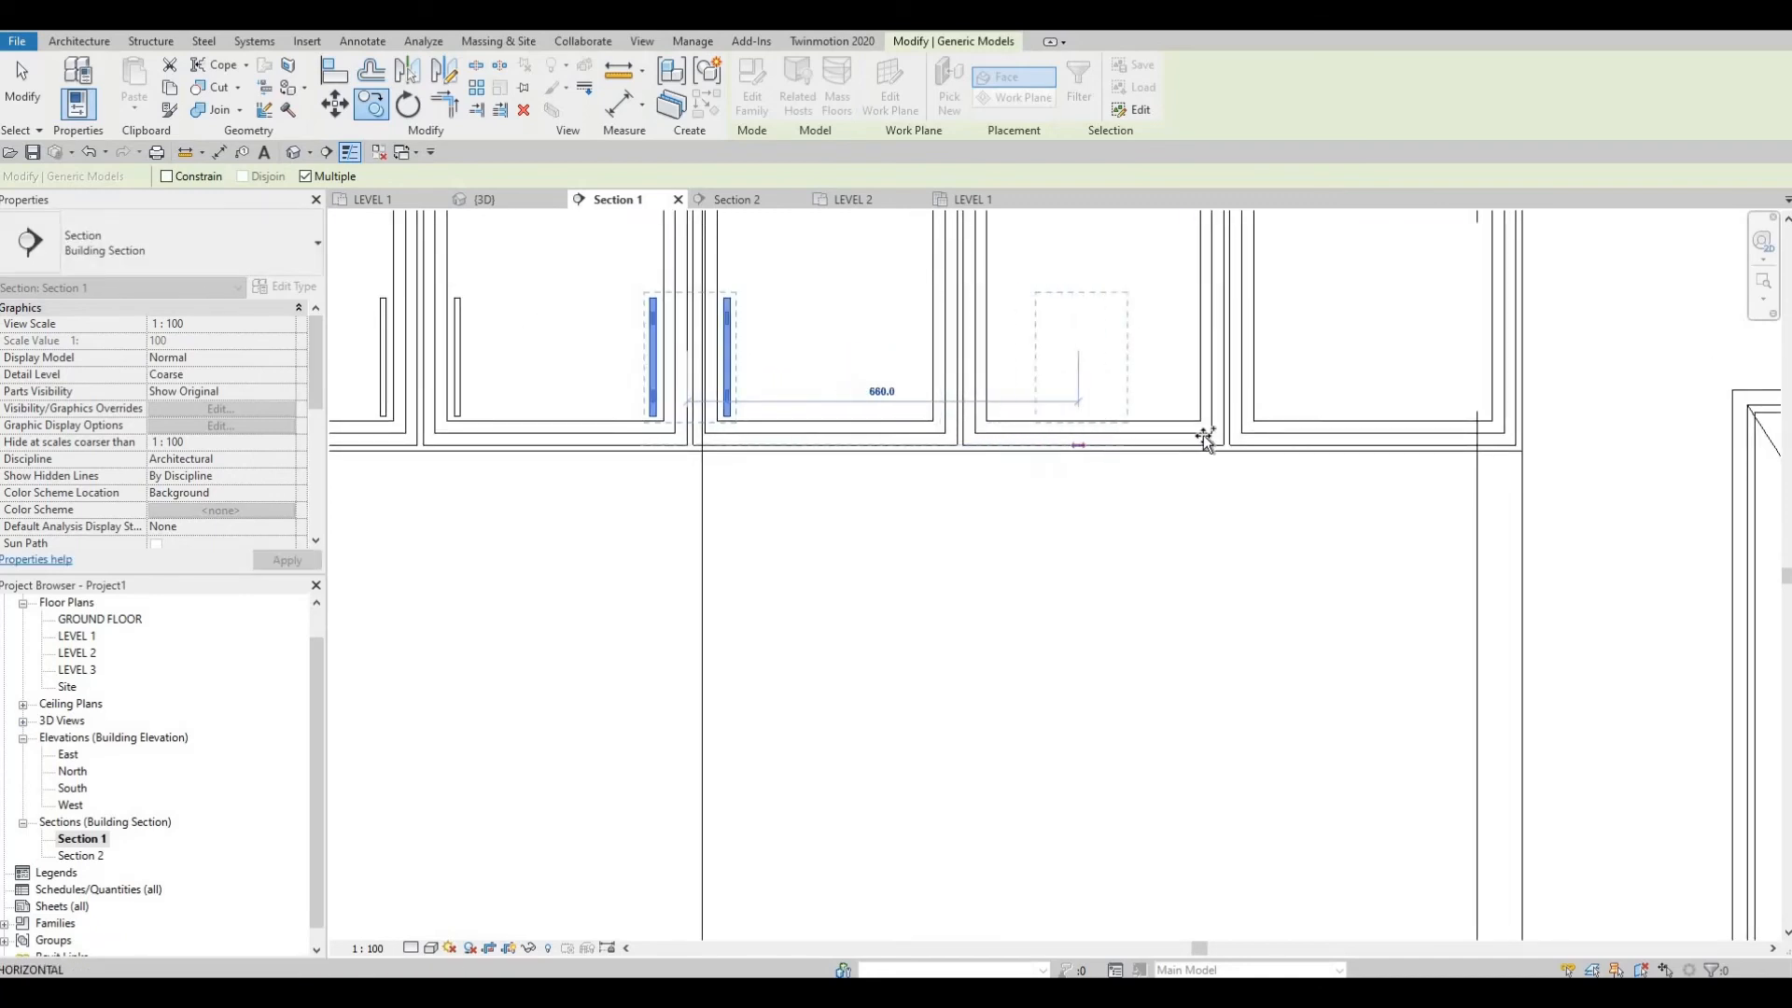
# Step: Add copies of the handle pair at the two remaining joints between the third, fourth and fifth upper doors, and end the copy
pyautogui.scroll(-3, 1255, 434)
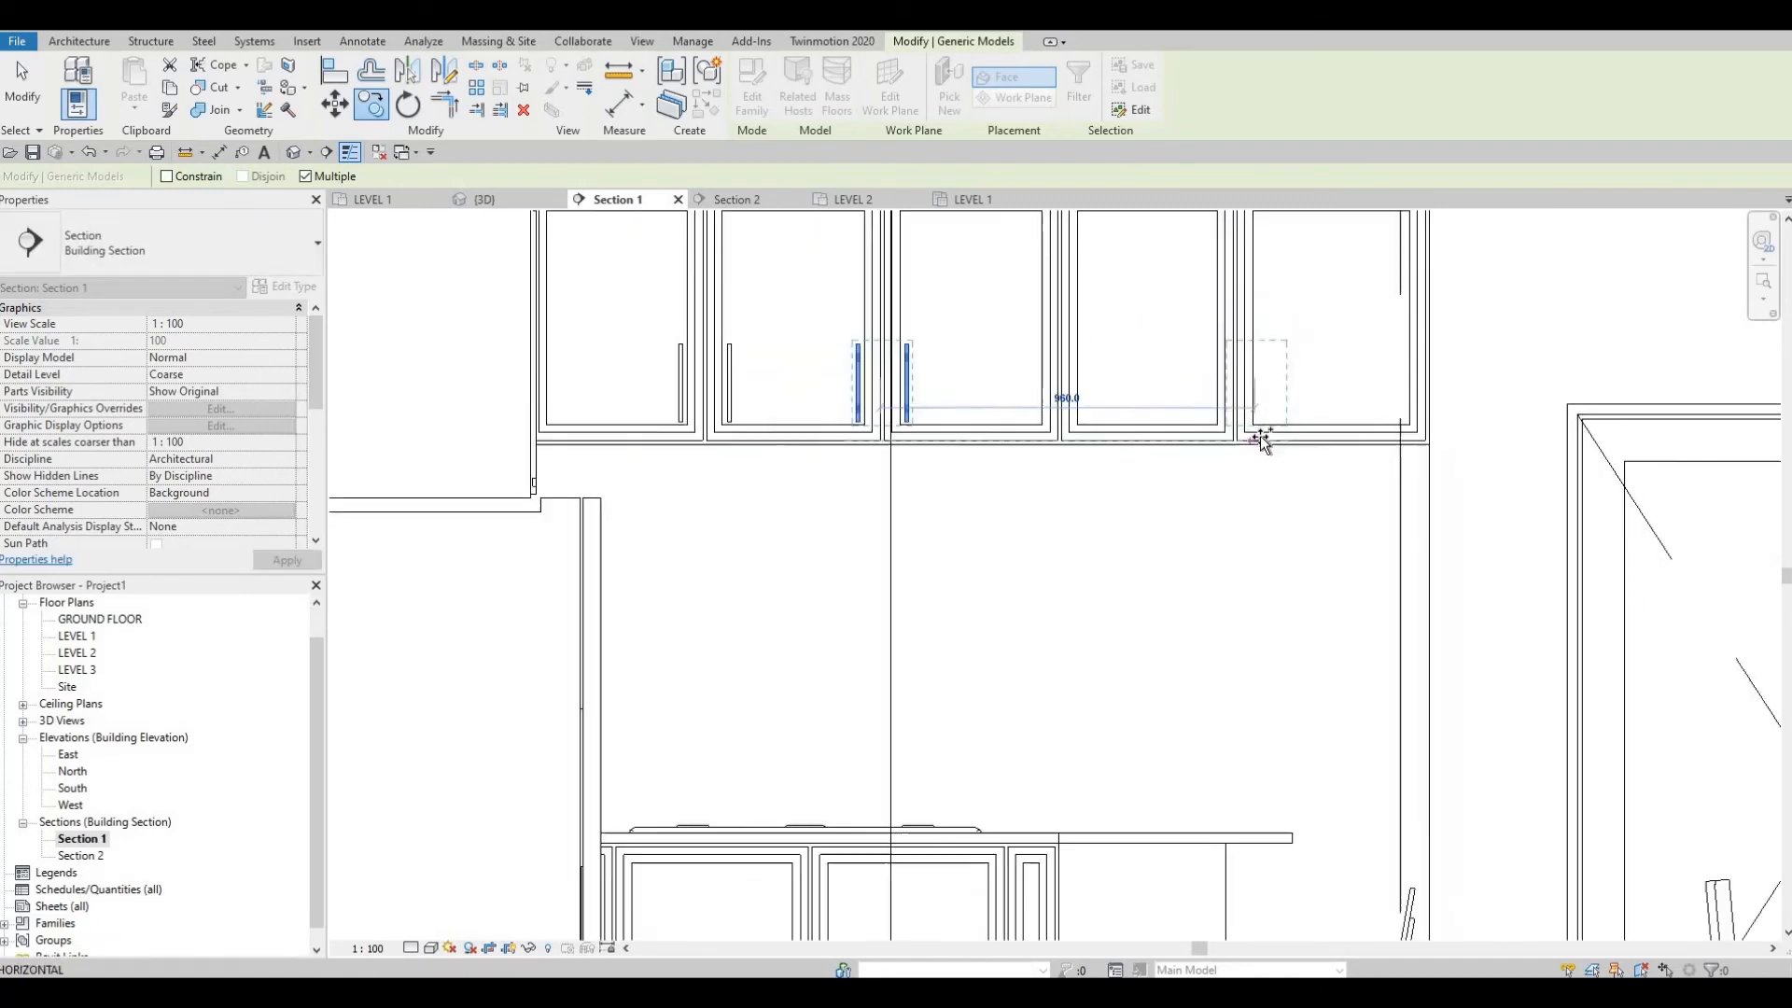
pyautogui.scroll(-2, 1260, 435)
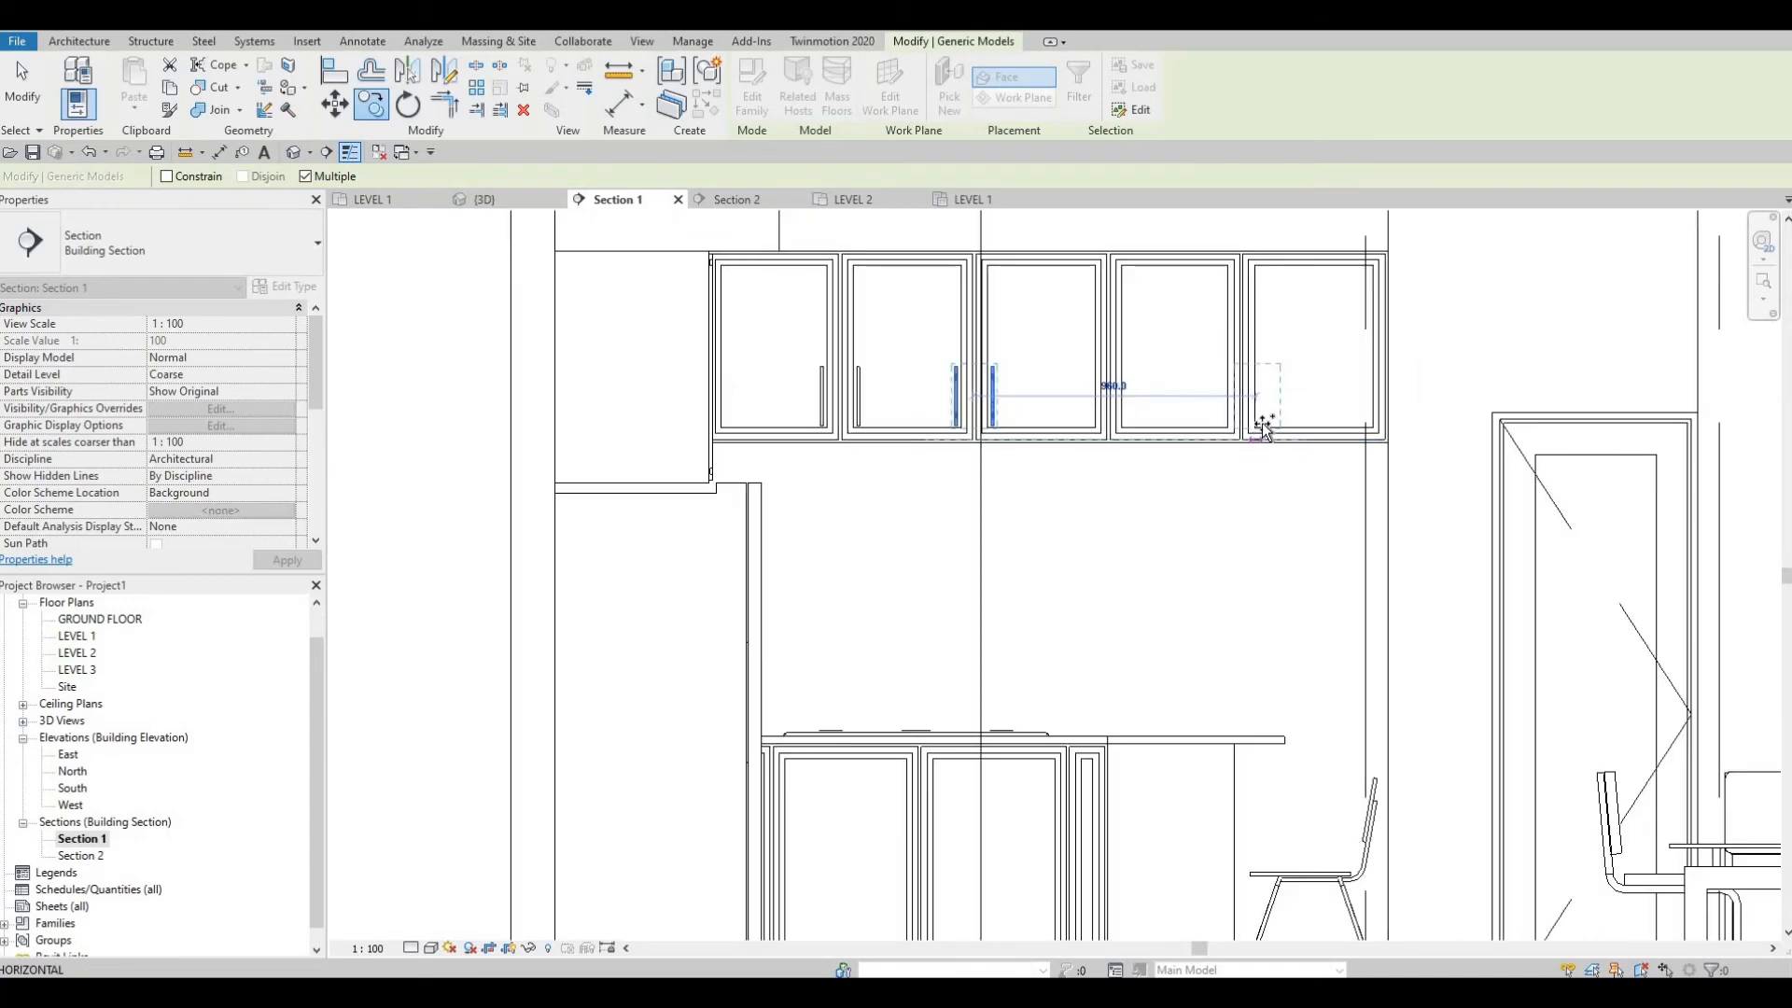
pyautogui.scroll(2, 1263, 424)
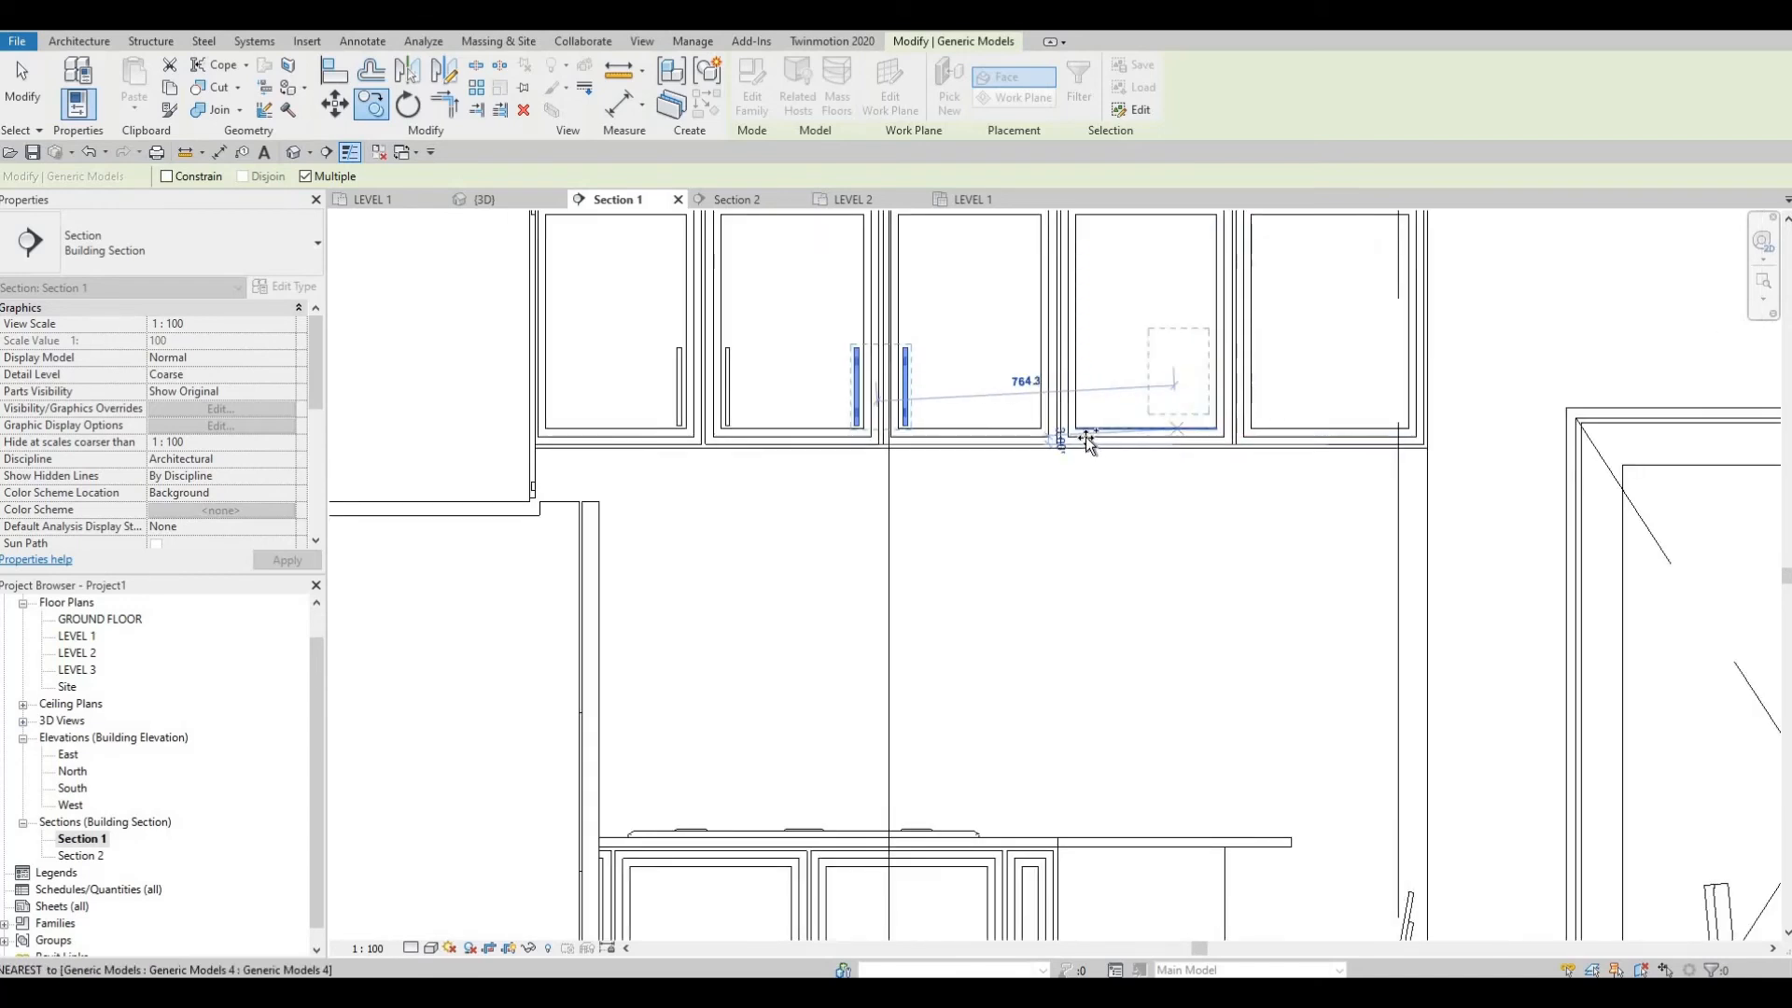
pyautogui.scroll(1, 1047, 440)
pyautogui.click(1052, 445)
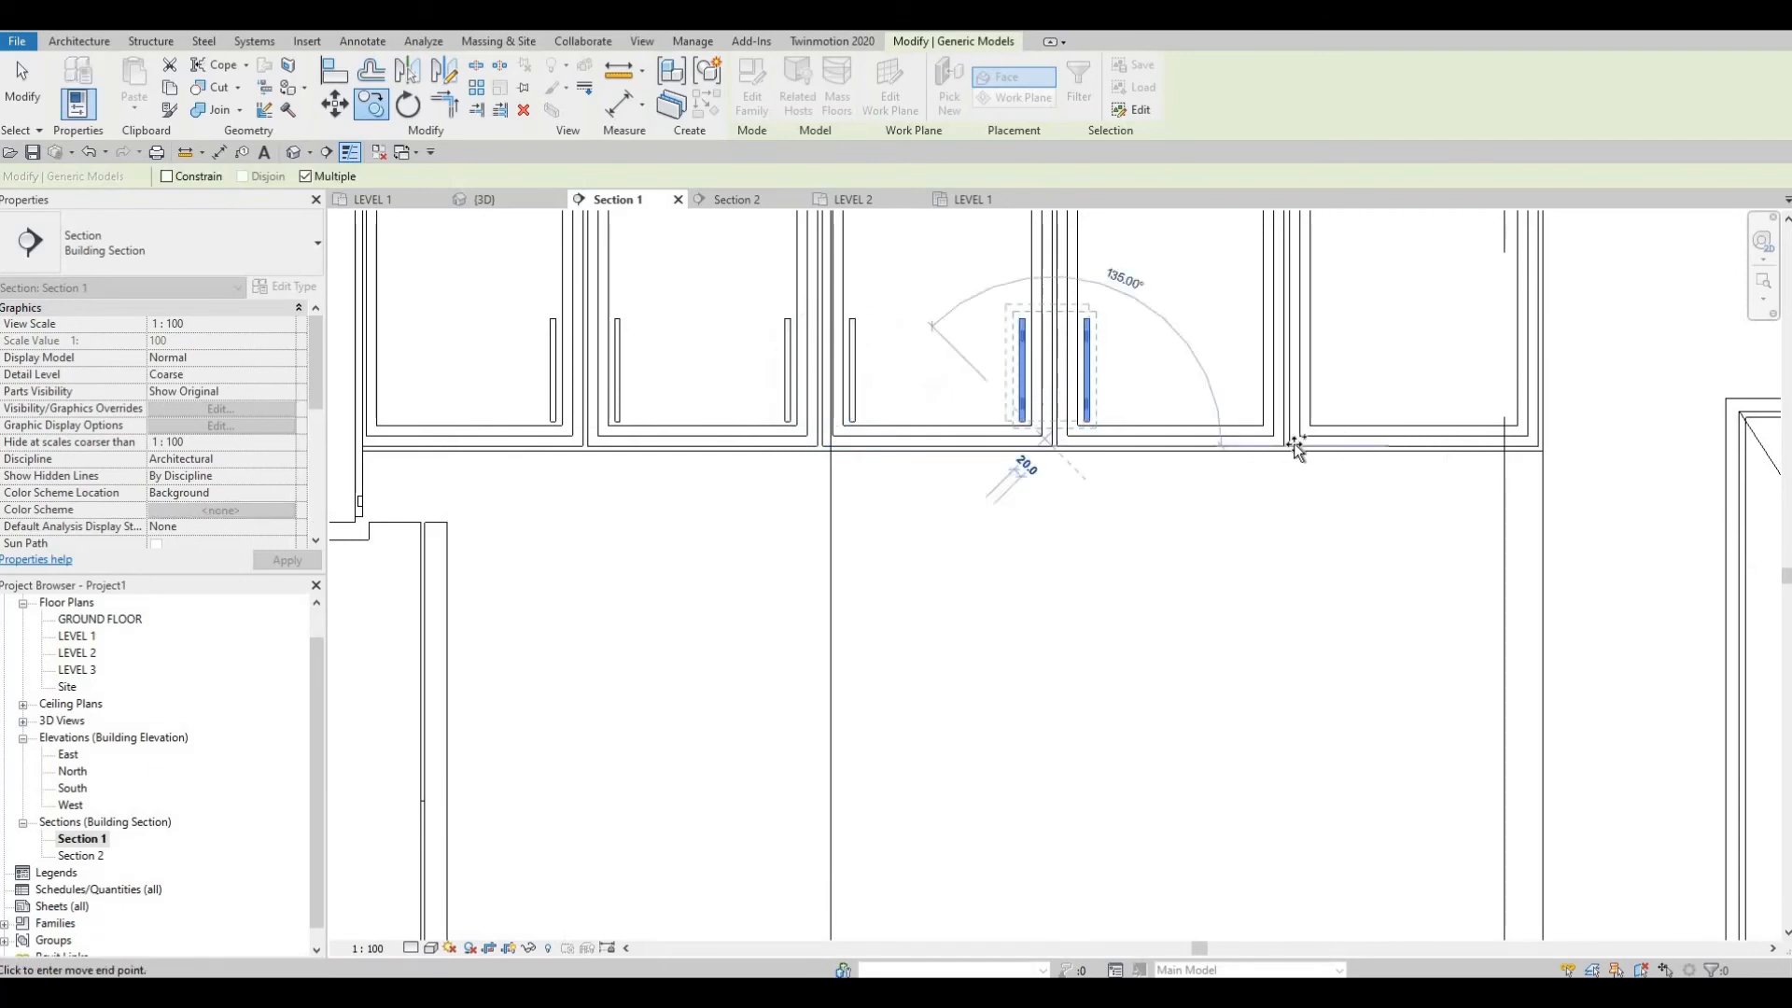
pyautogui.press('Escape')
pyautogui.press('Escape')
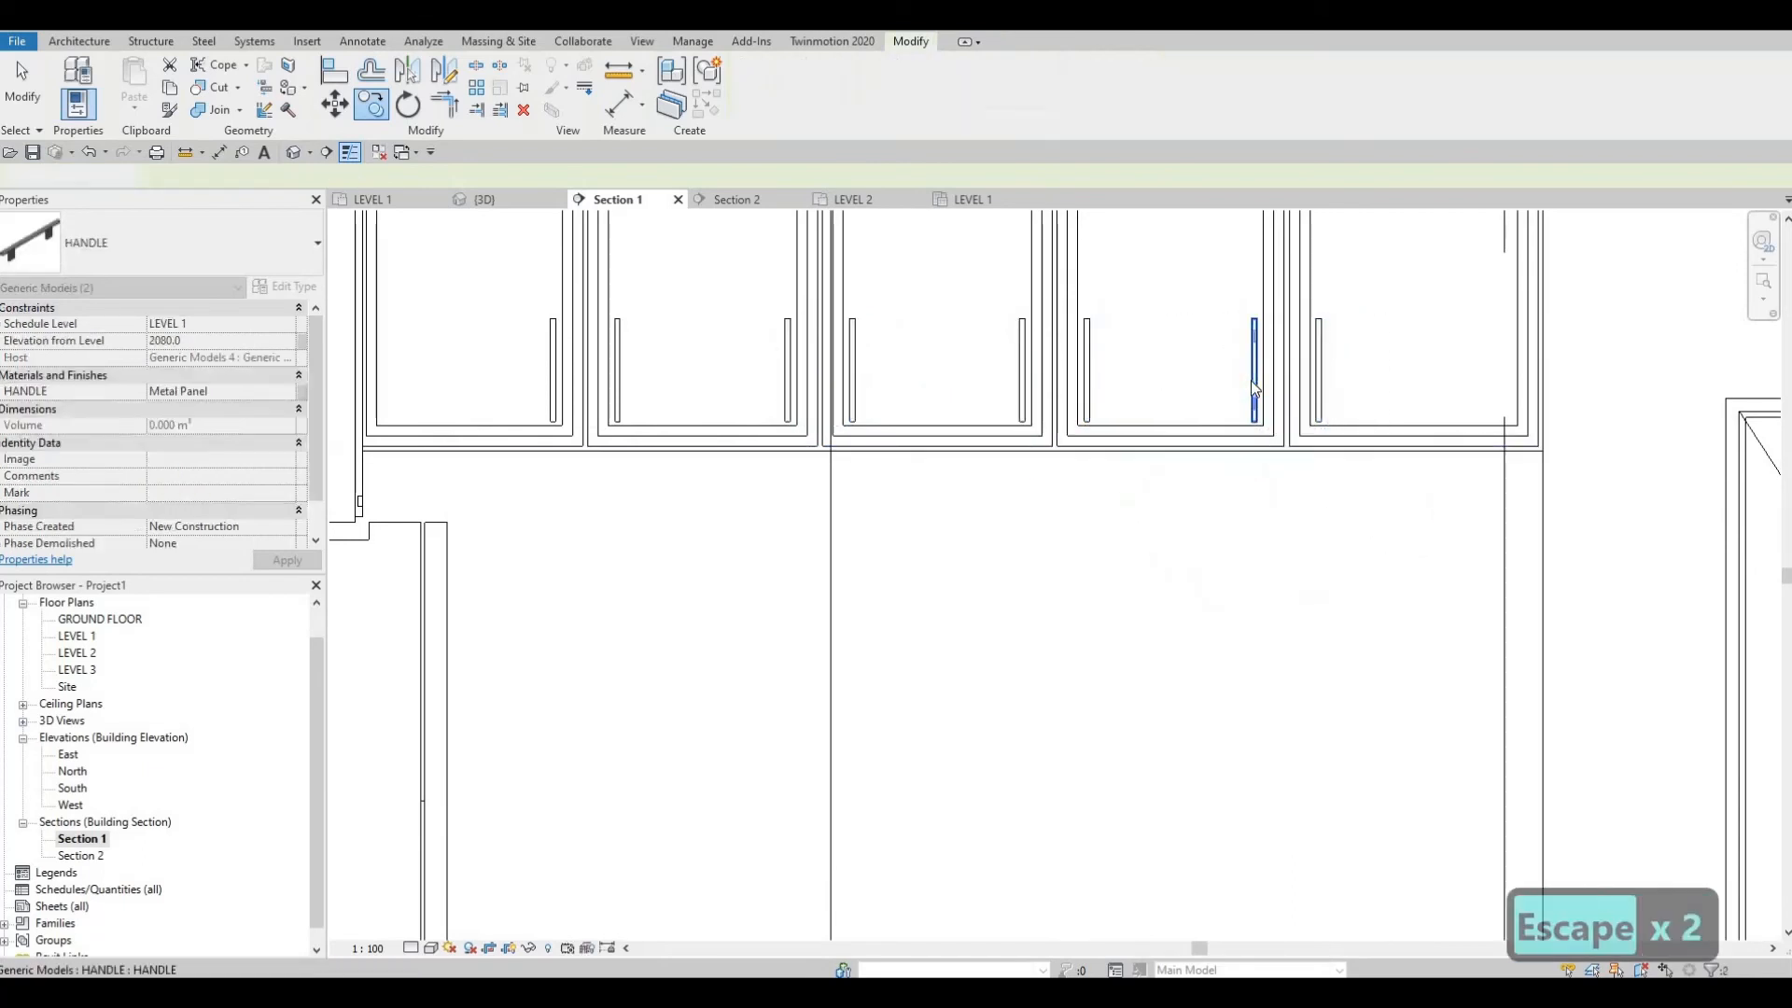
pyautogui.press('Escape')
# Step: Delete the right-side handle of the fourth visible upper door, and undo the deletion
pyautogui.click(1251, 387)
pyautogui.press('Delete')
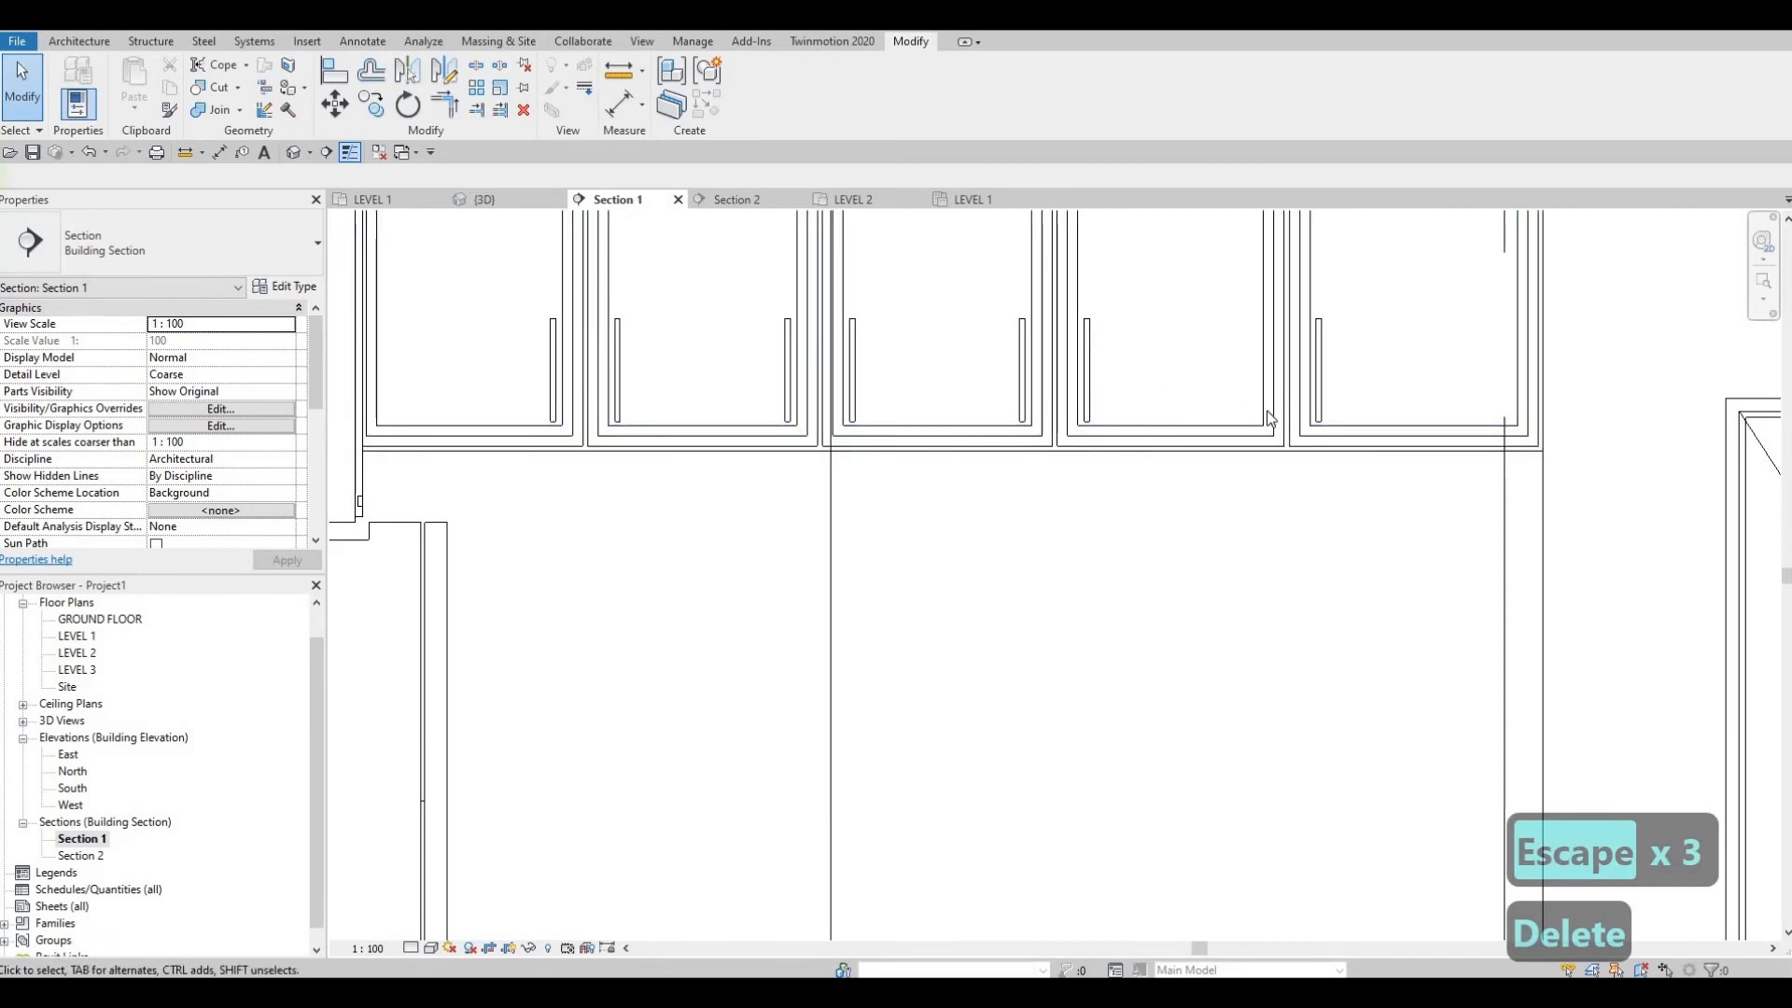
pyautogui.hotkey('ctrl', 'z')
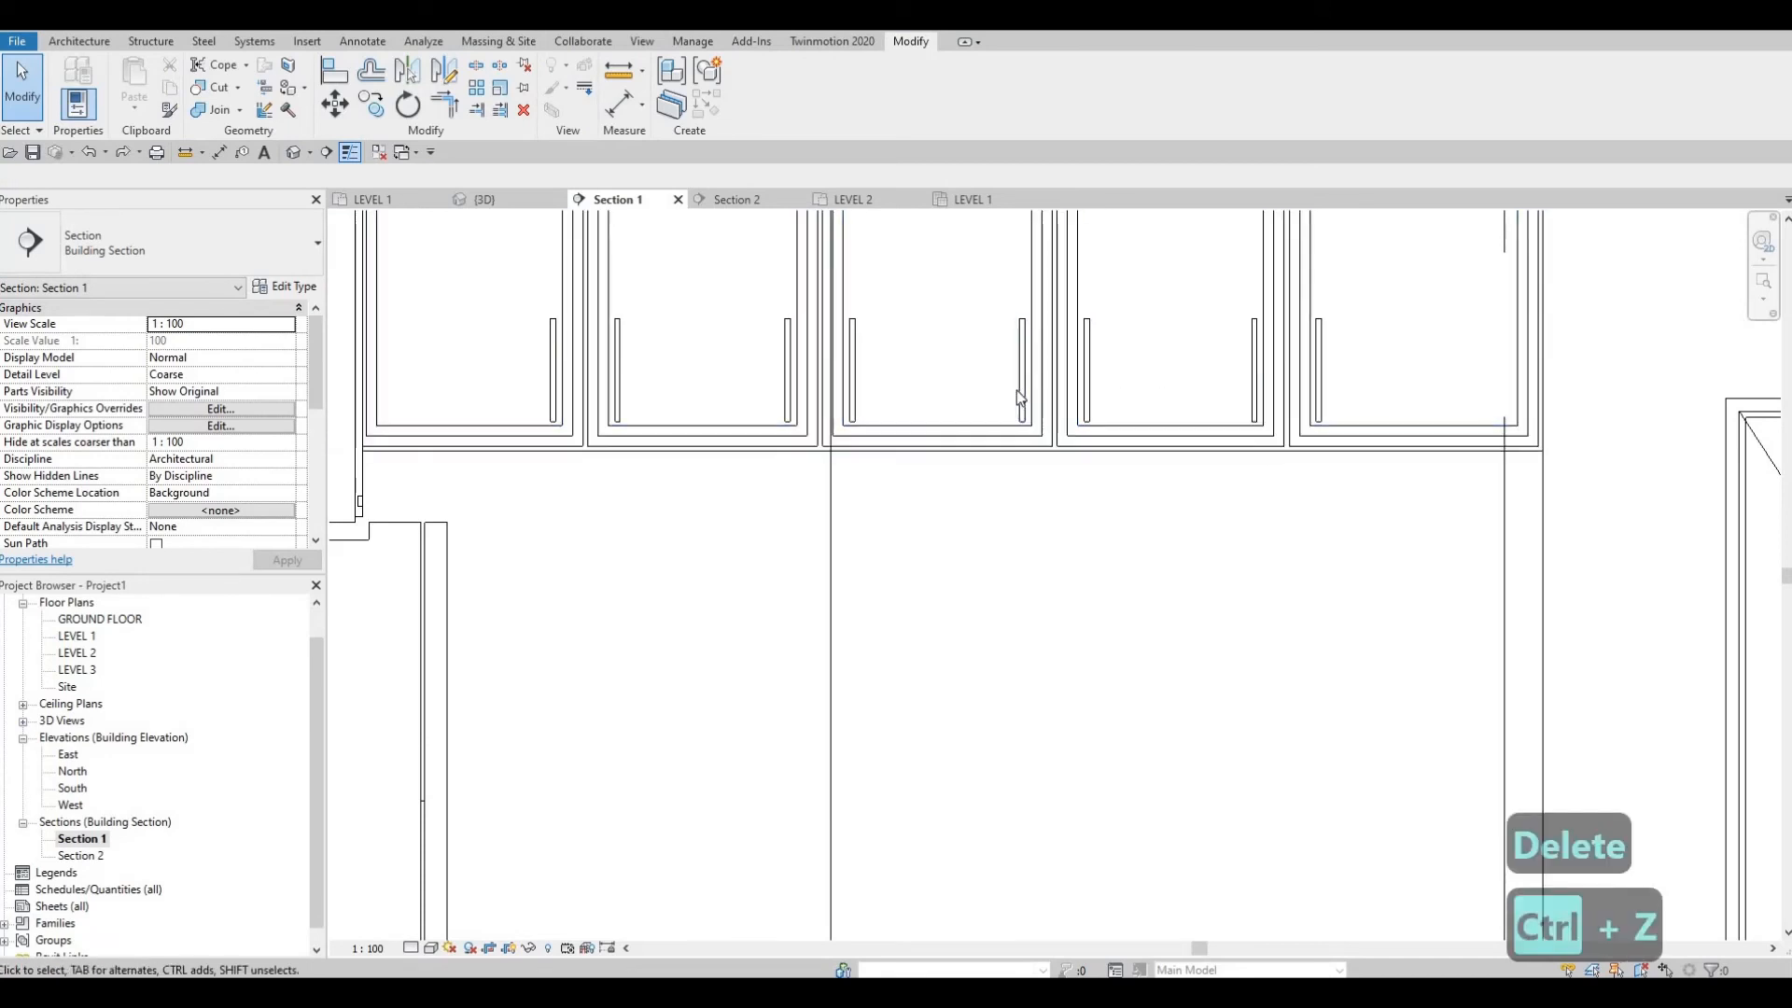
# Step: Delete the surplus handles on both sides of the joint between the third and fourth visible upper doors
pyautogui.press('Escape')
pyautogui.click(1004, 426)
pyautogui.press('Delete')
pyautogui.scroll(-1, 1143, 383)
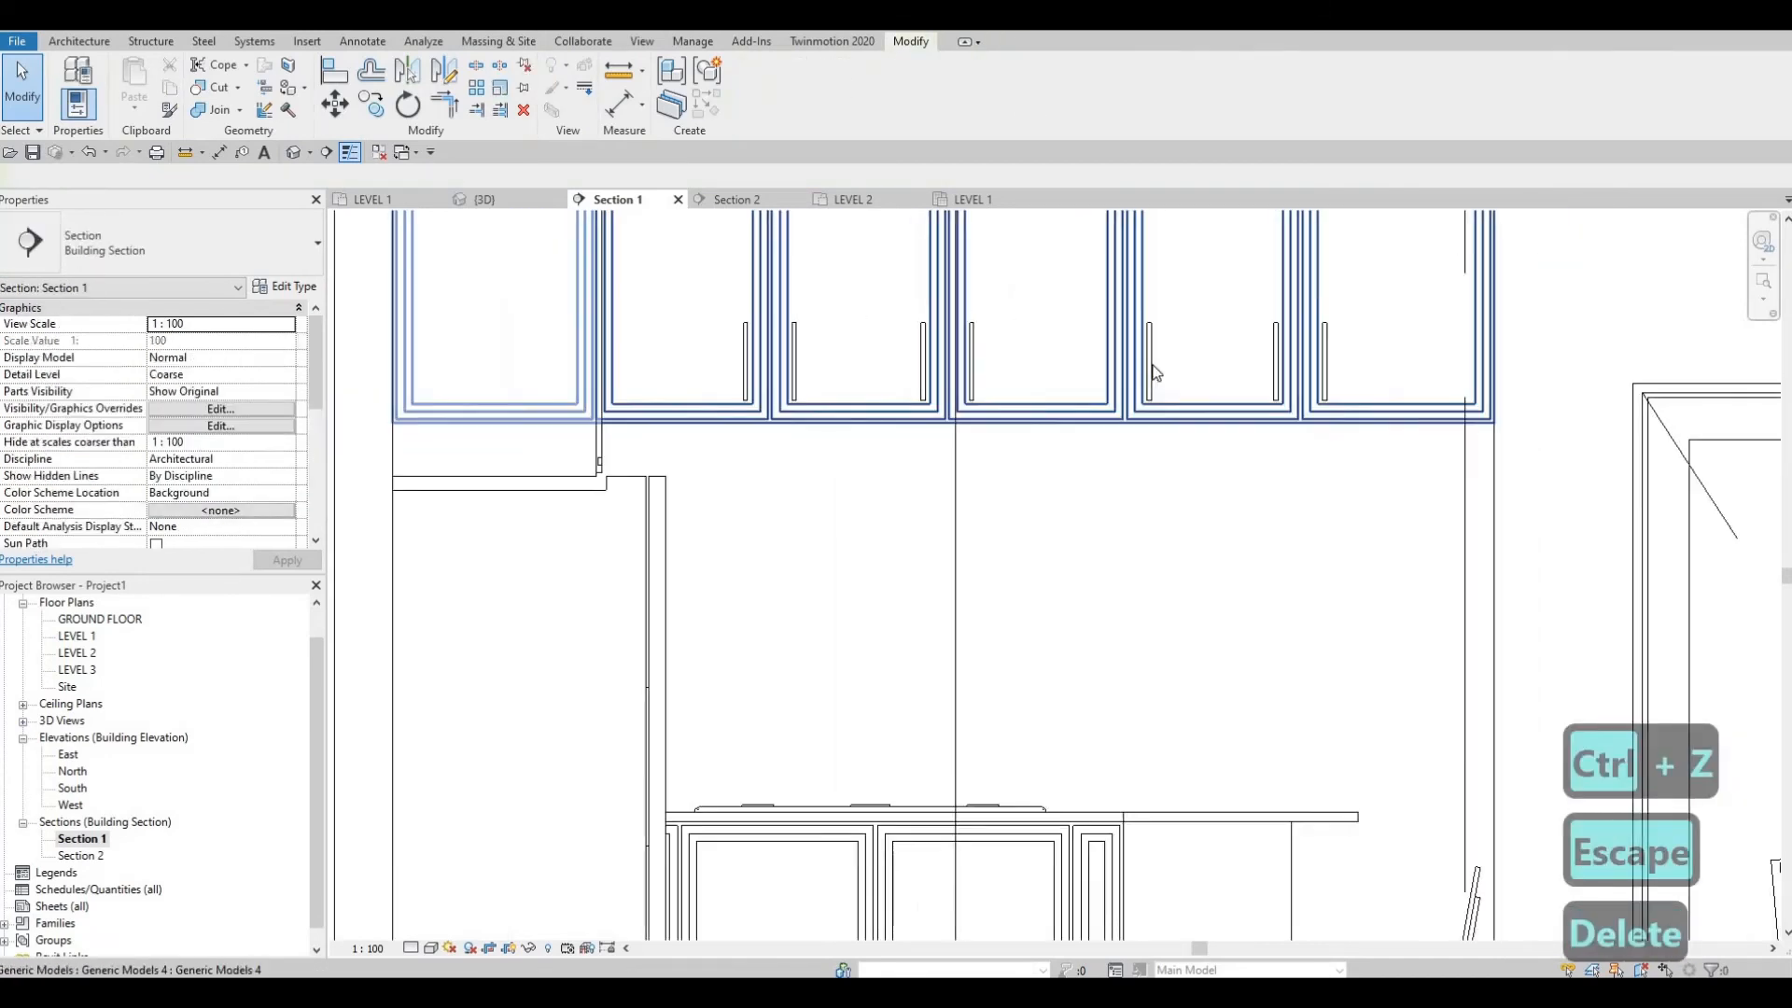
pyautogui.click(1151, 372)
pyautogui.press('Delete')
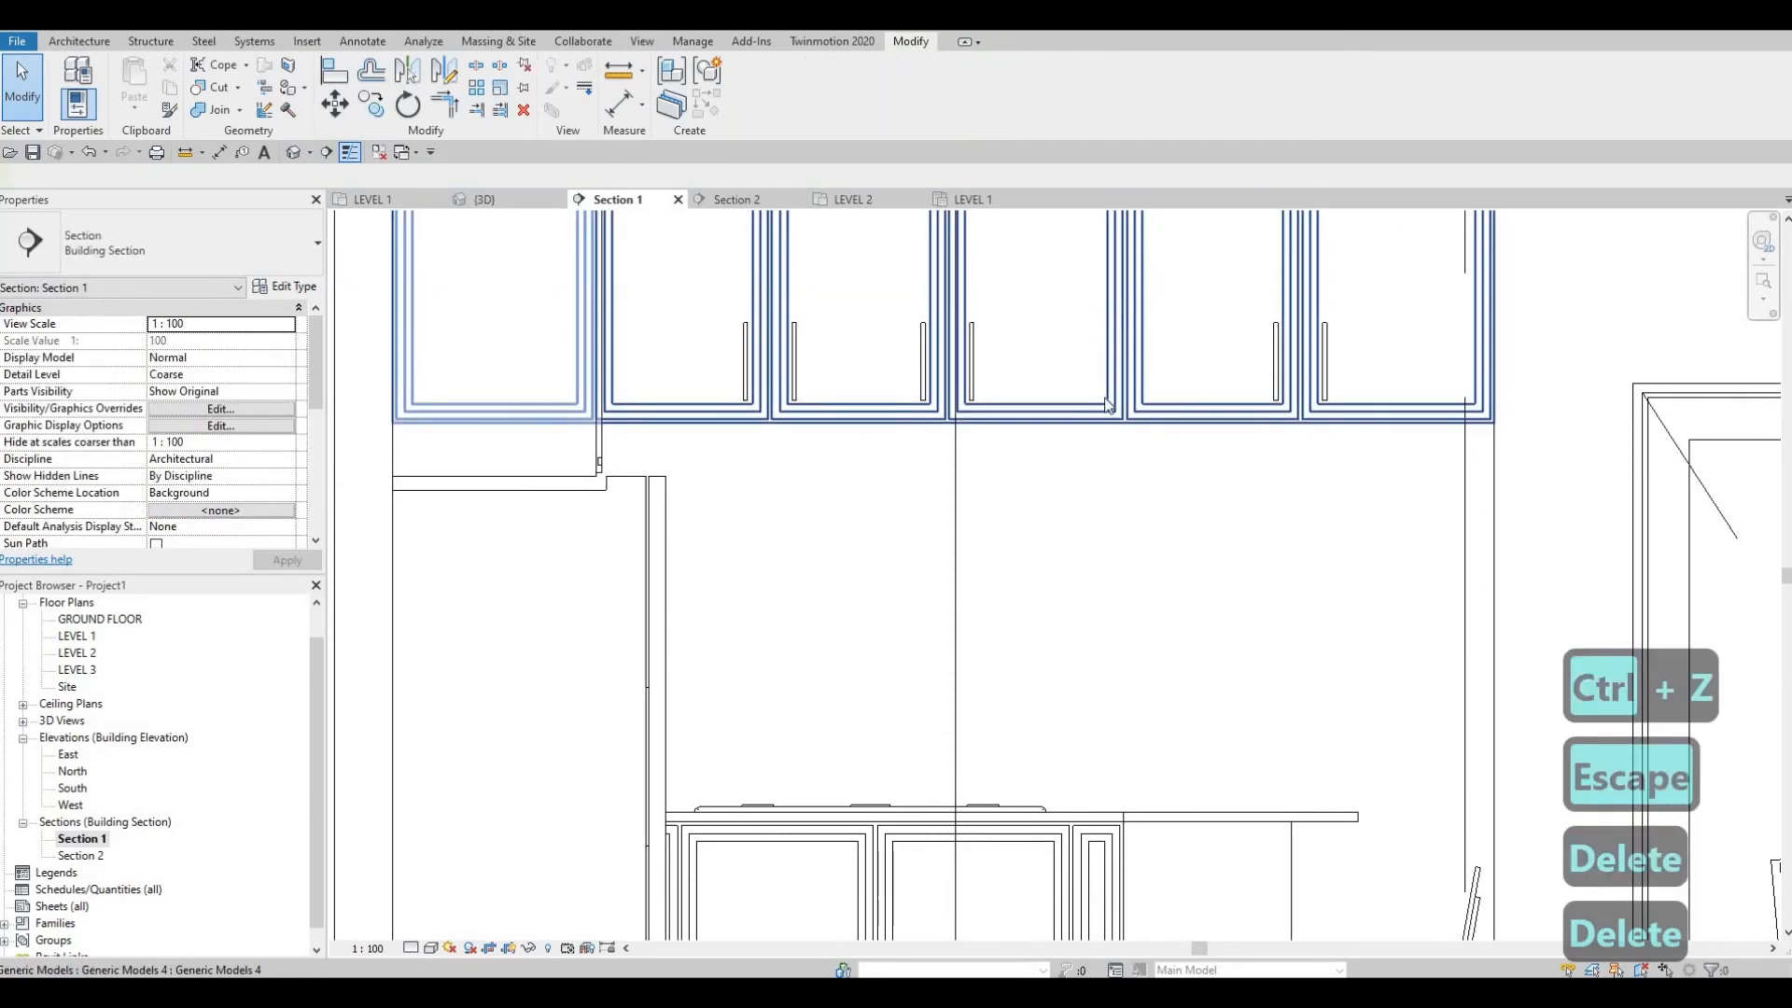
# Step: Review the handle layout in Section 1 and examine the handles on the upper doors in the 3D view
pyautogui.moveTo(810, 384); pyautogui.dragTo(952, 388, button='middle')
pyautogui.moveTo(760, 396); pyautogui.dragTo(865, 395, button='middle')
pyautogui.scroll(-1, 948, 388)
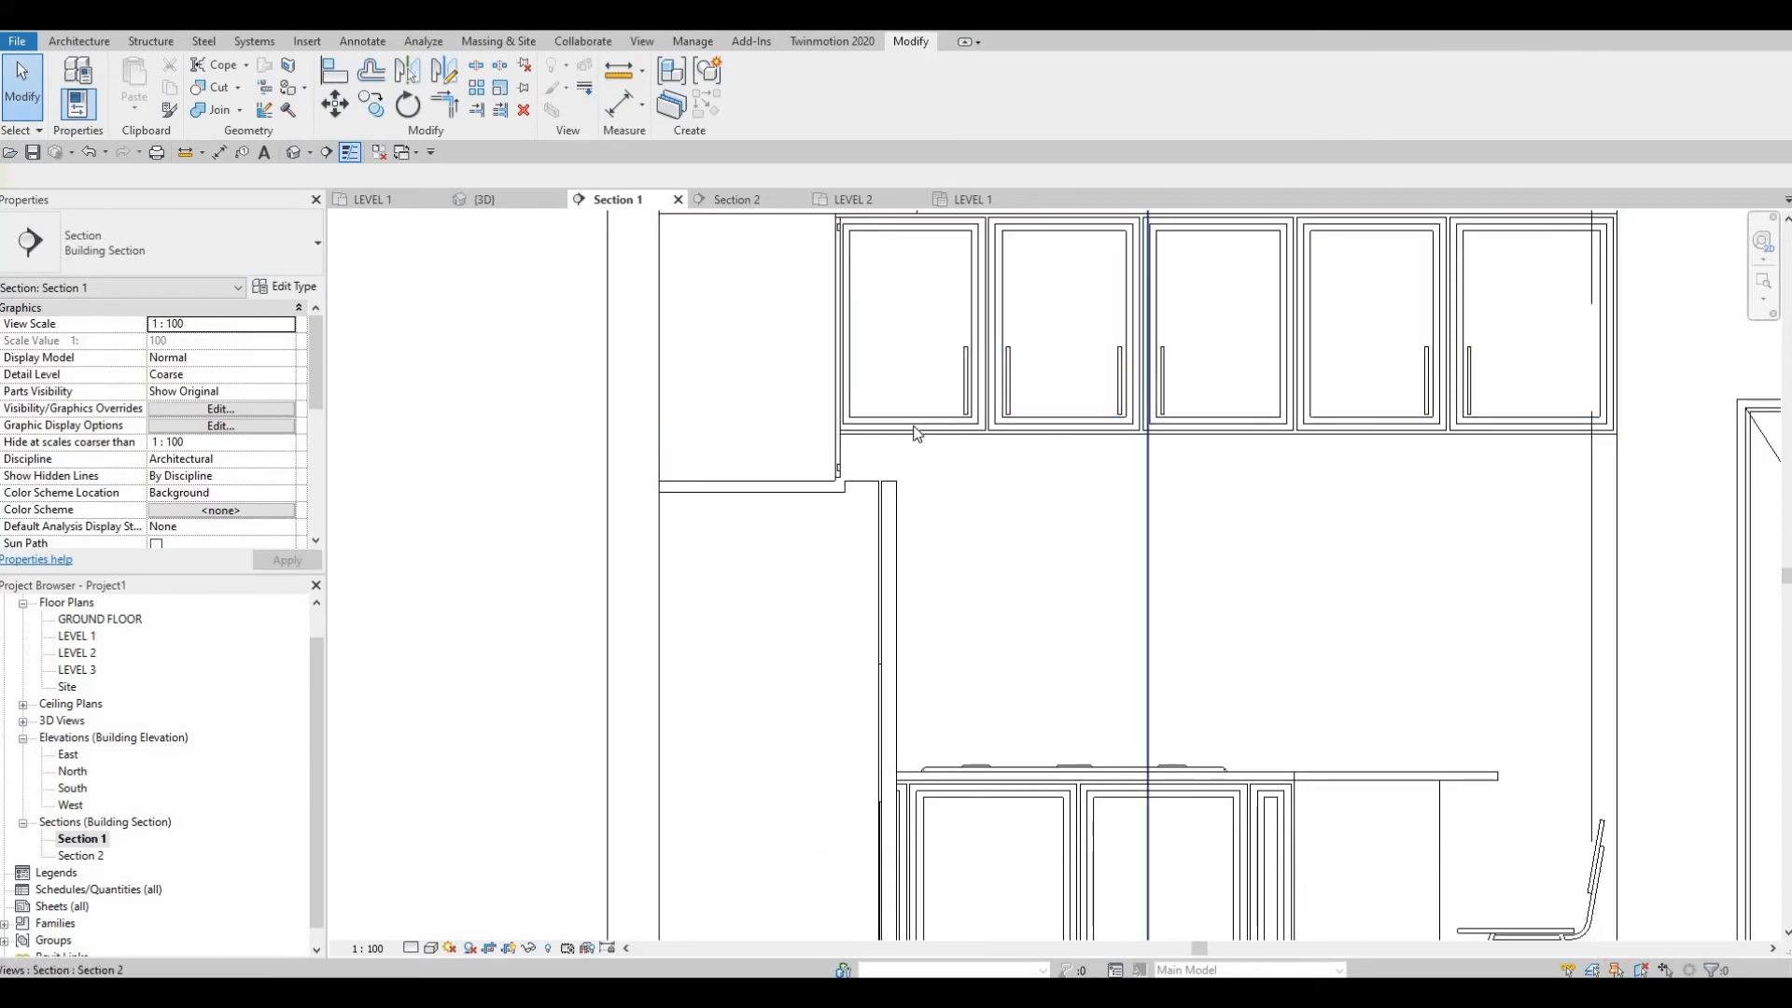
pyautogui.moveTo(1070, 396); pyautogui.dragTo(1060, 413, button='middle')
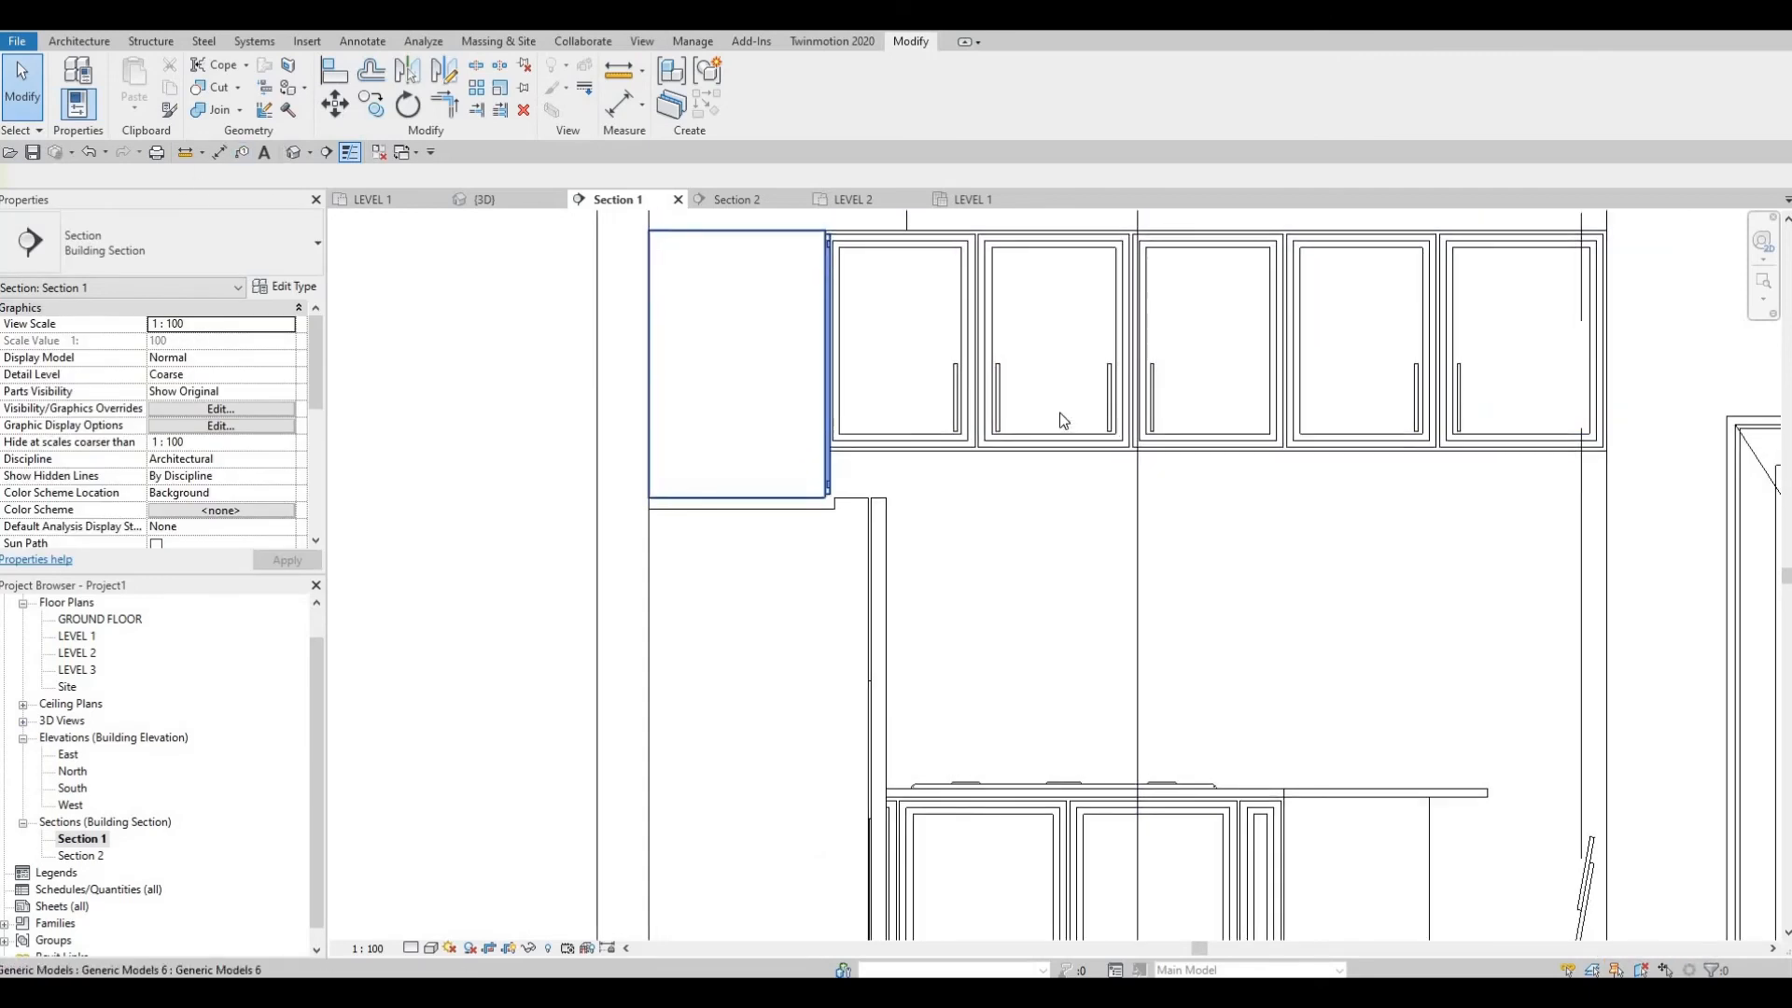
pyautogui.click(294, 153)
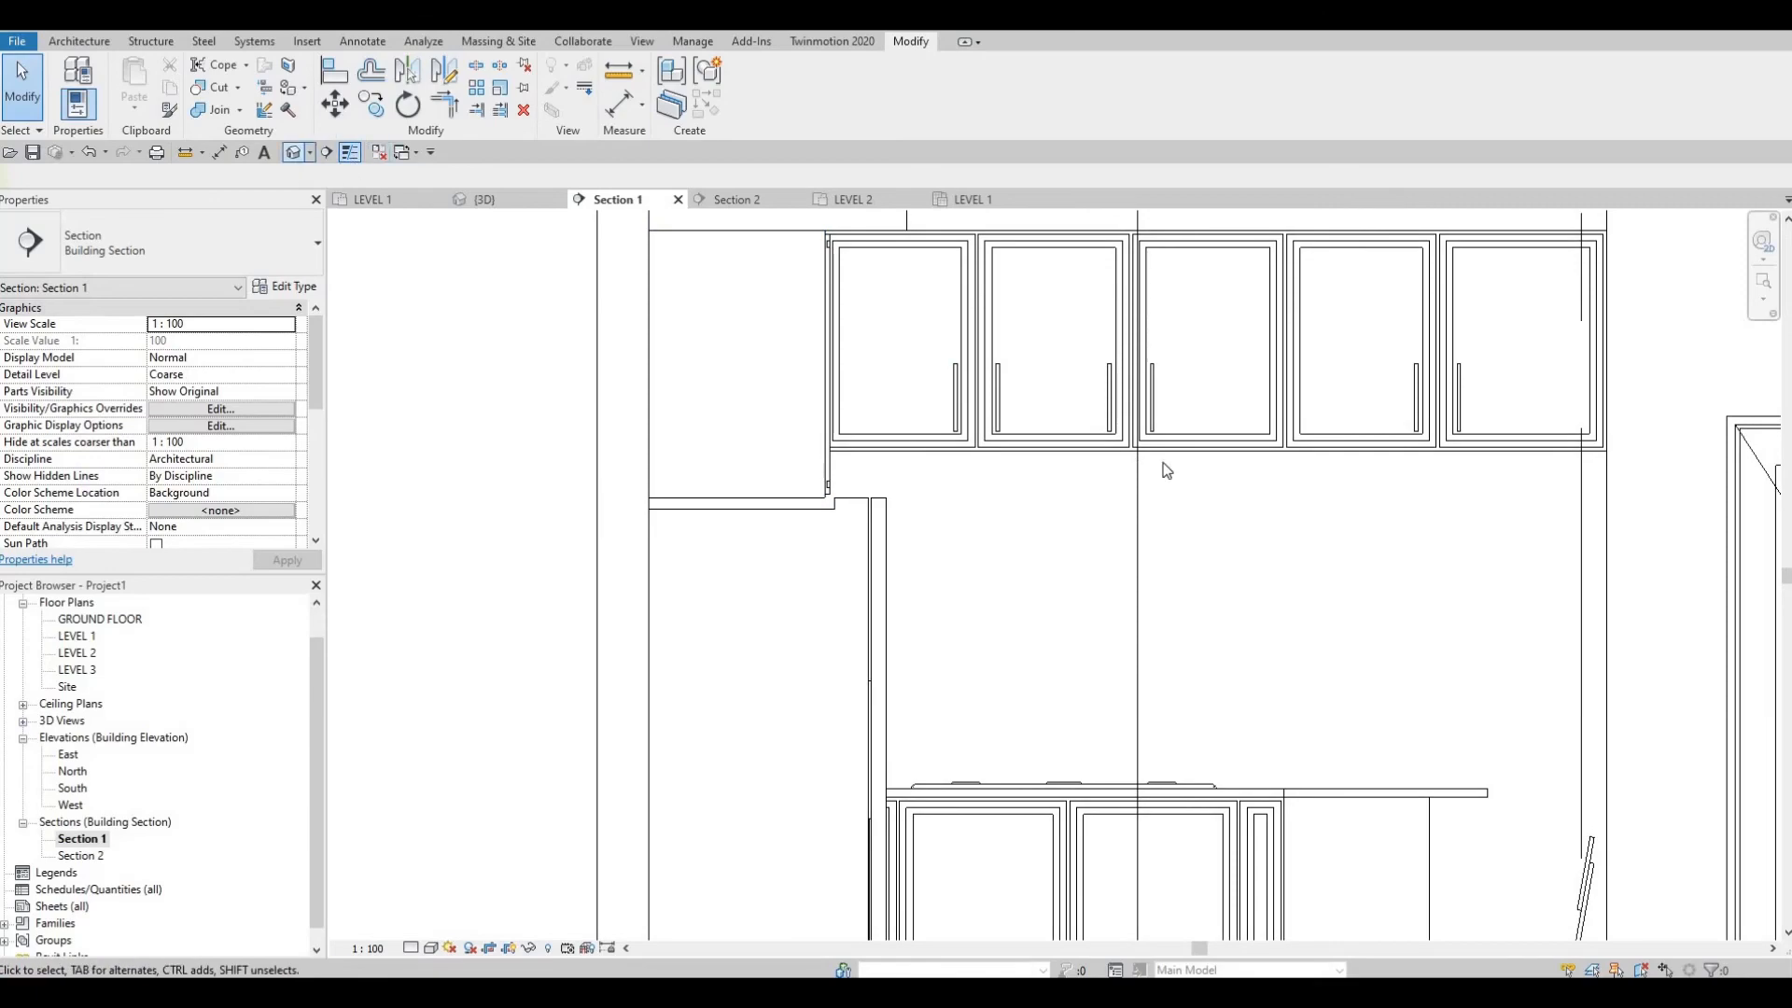
pyautogui.scroll(6, 1175, 373)
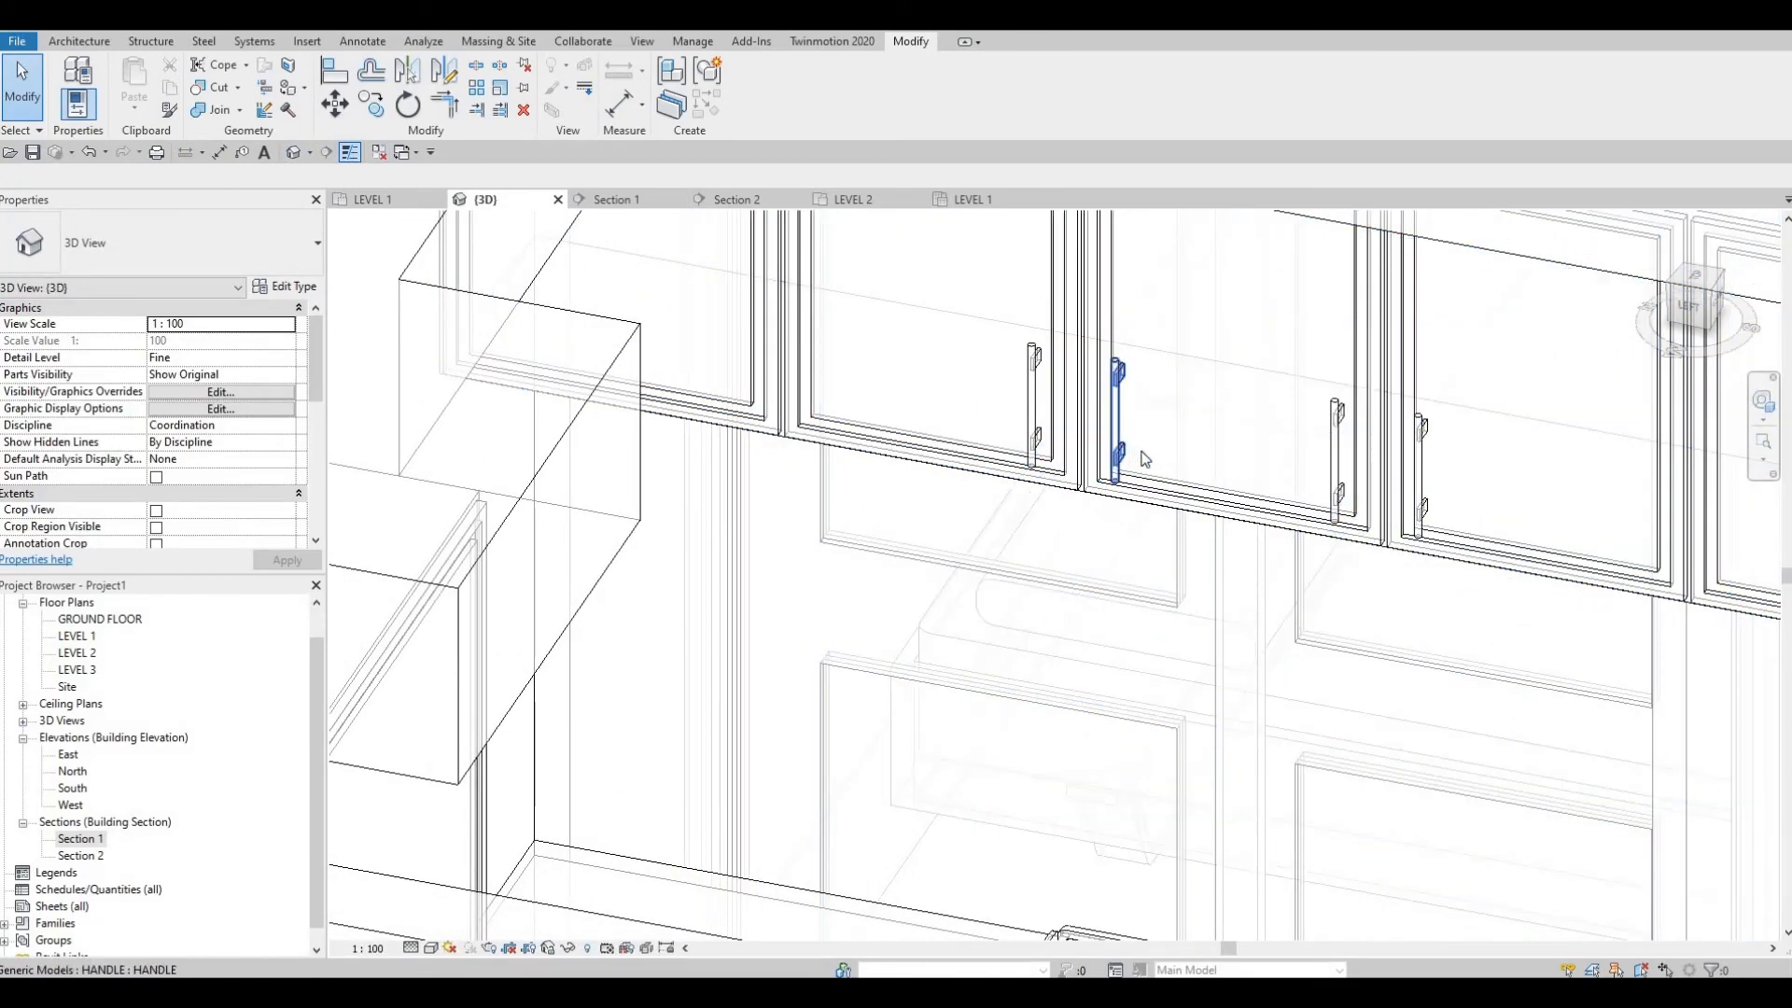
pyautogui.scroll(-2, 1166, 464)
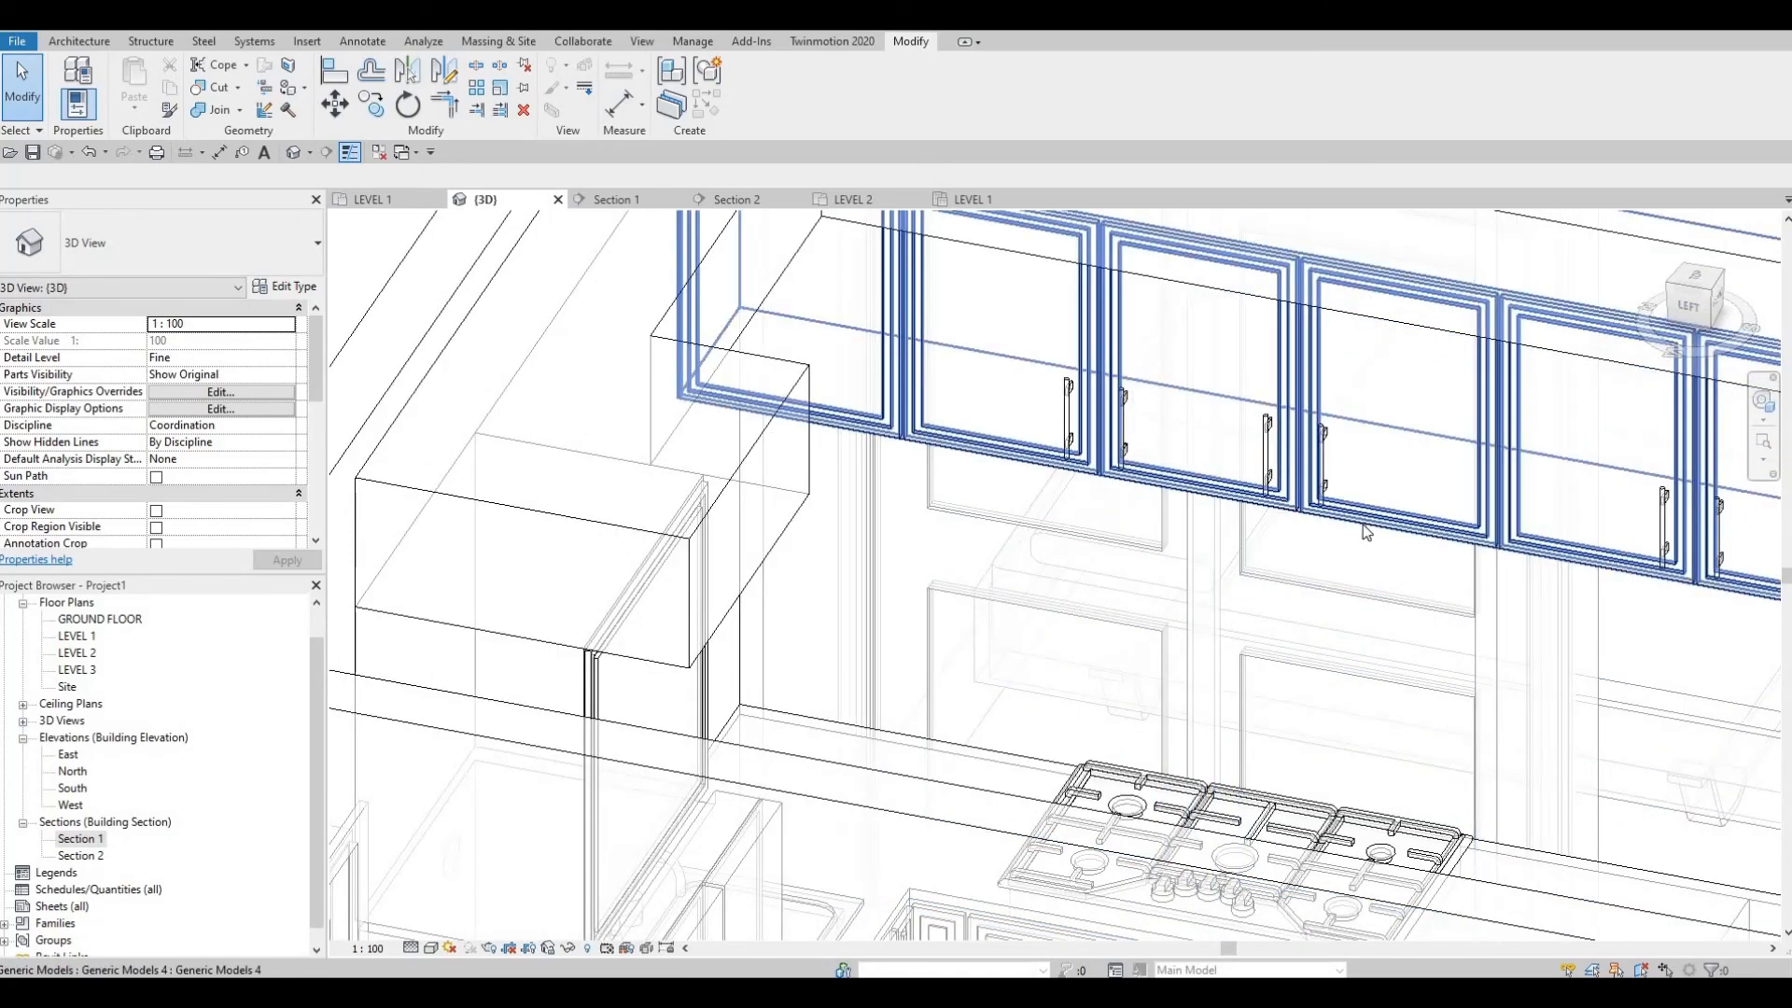
pyautogui.scroll(-2, 1367, 534)
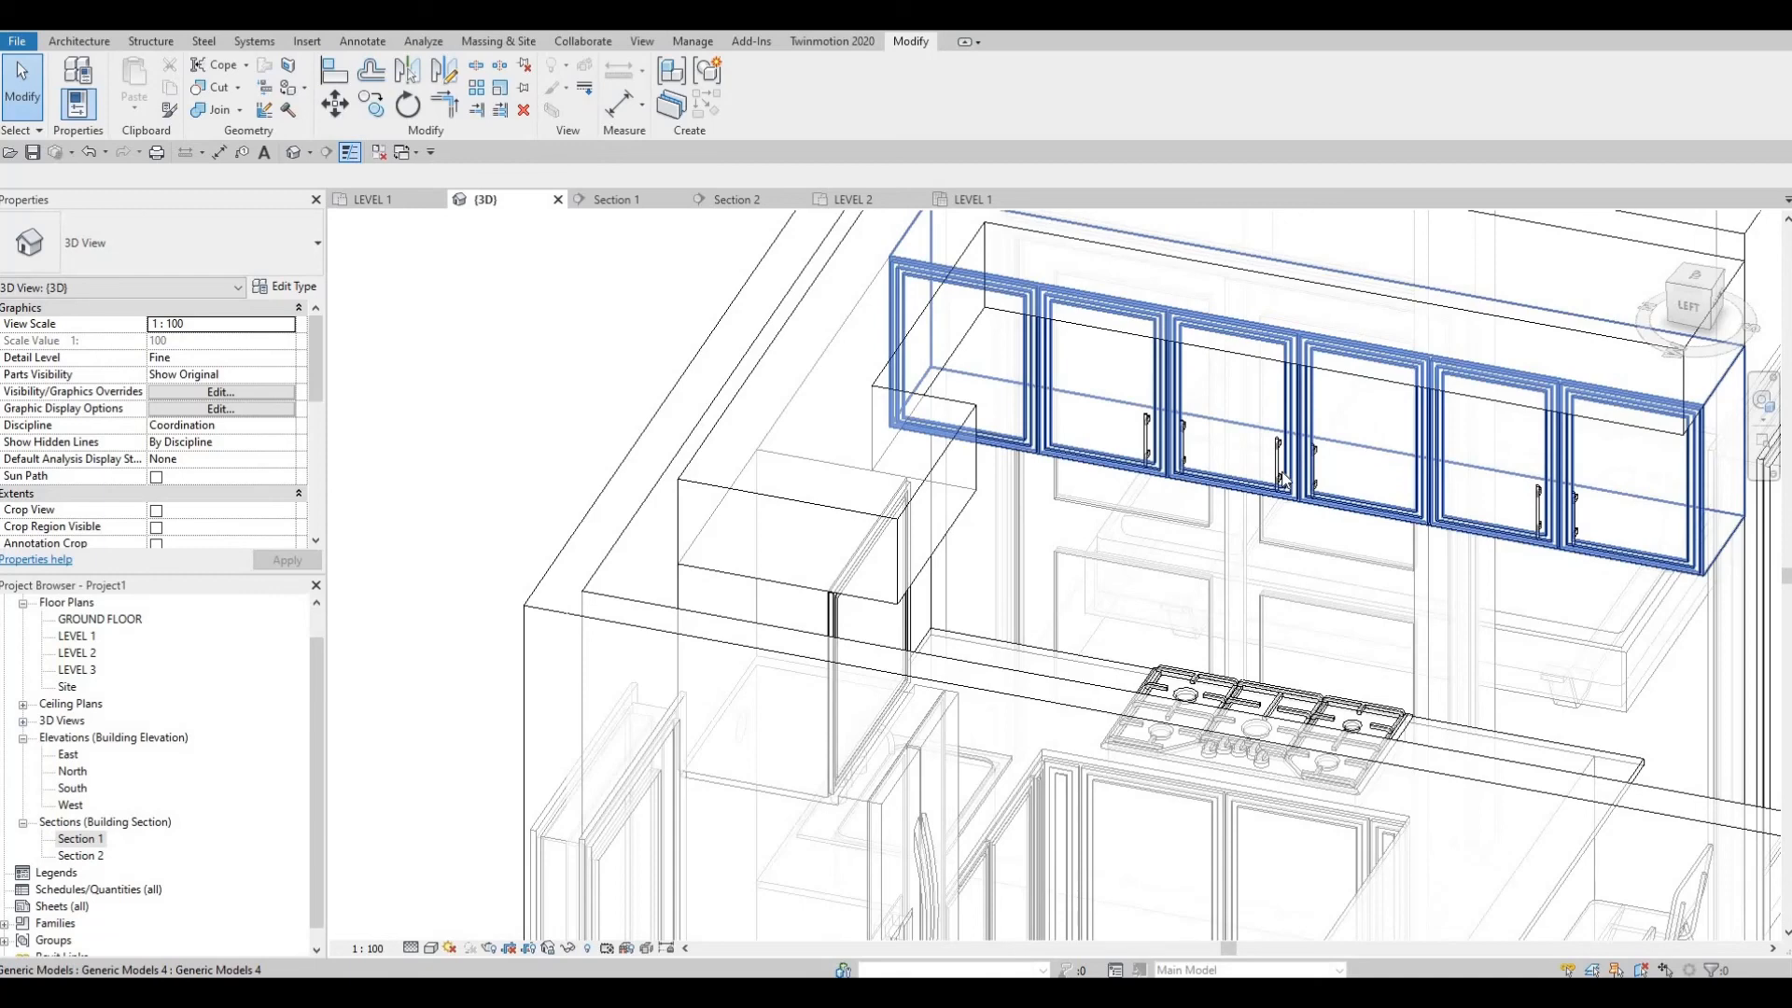
pyautogui.scroll(3, 1138, 425)
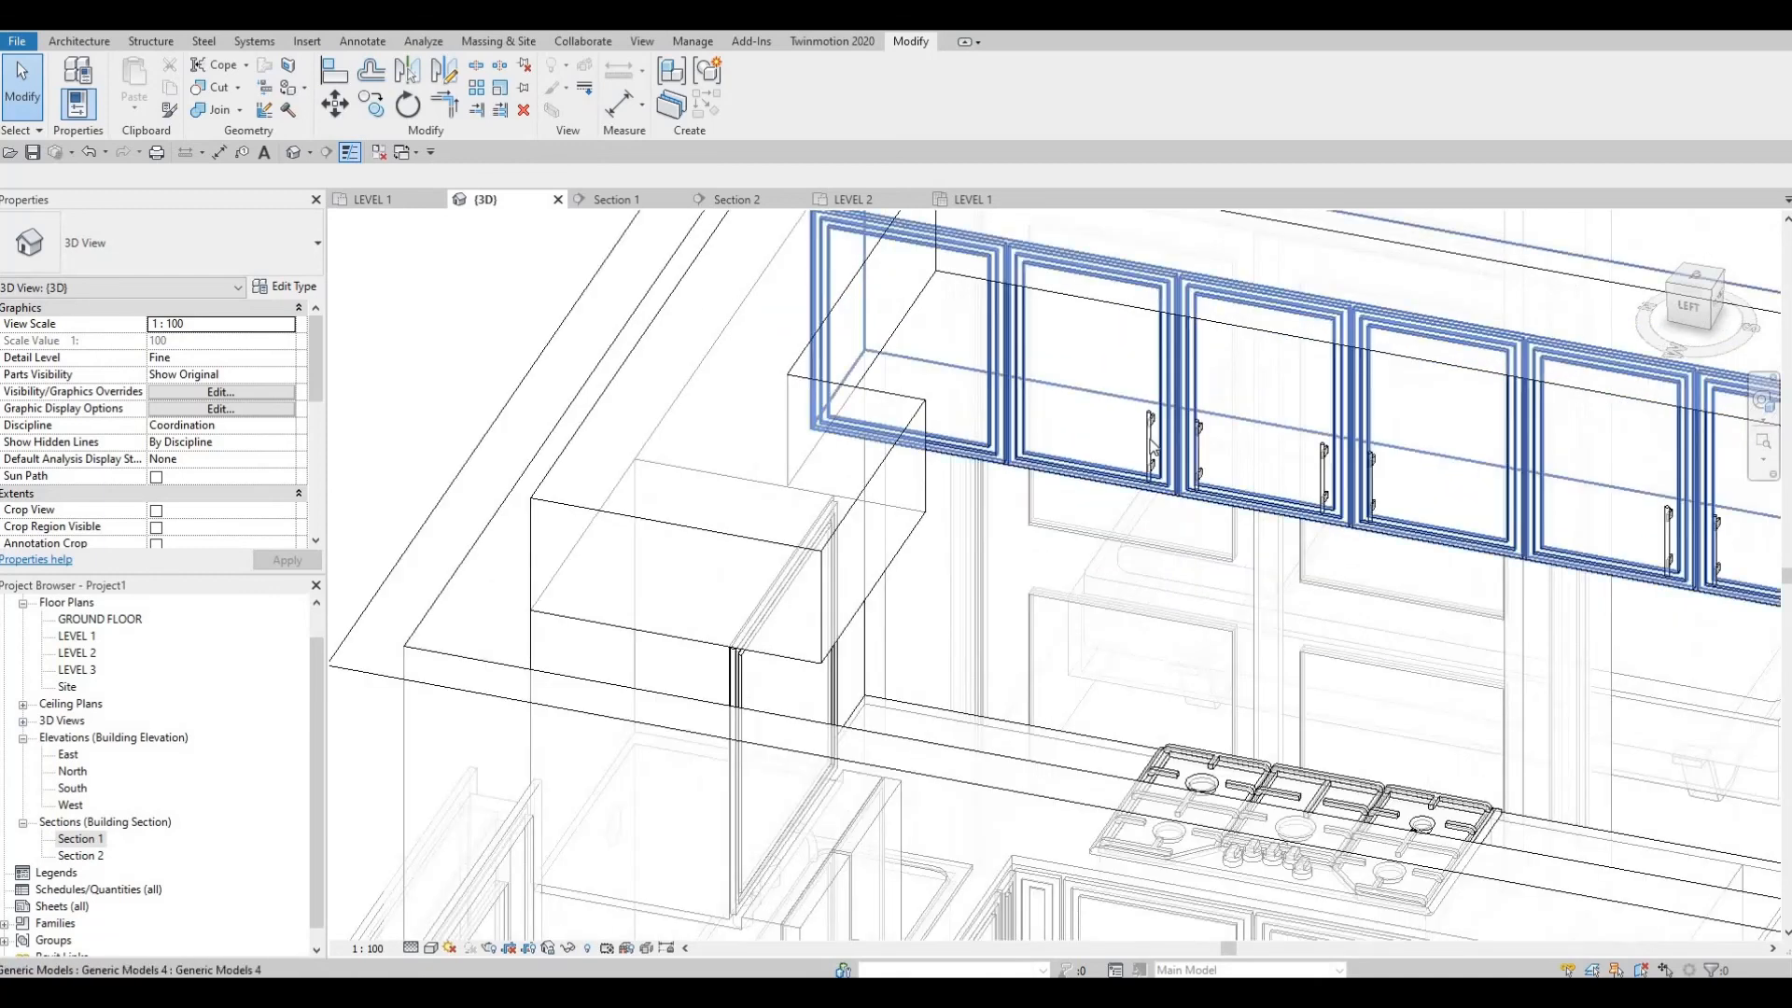
pyautogui.keyDown('ctrl'); pyautogui.click(1200, 448); pyautogui.keyUp('ctrl')
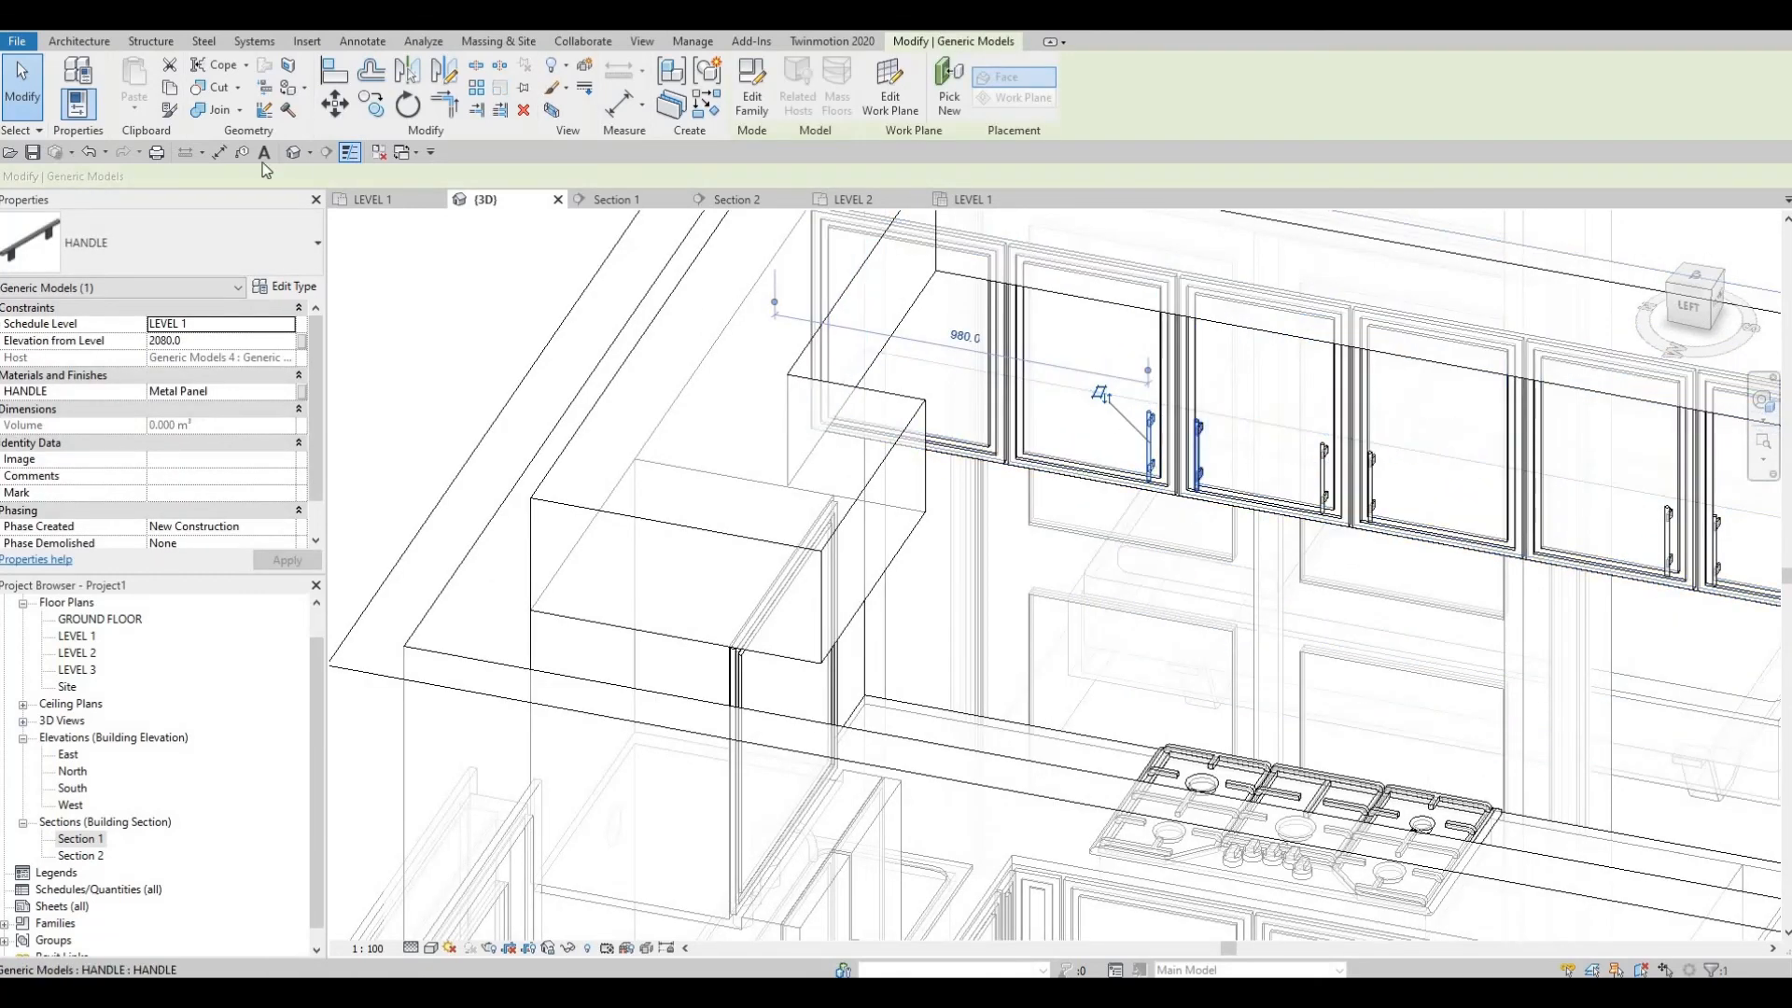
pyautogui.click(336, 104)
pyautogui.scroll(4, 1203, 546)
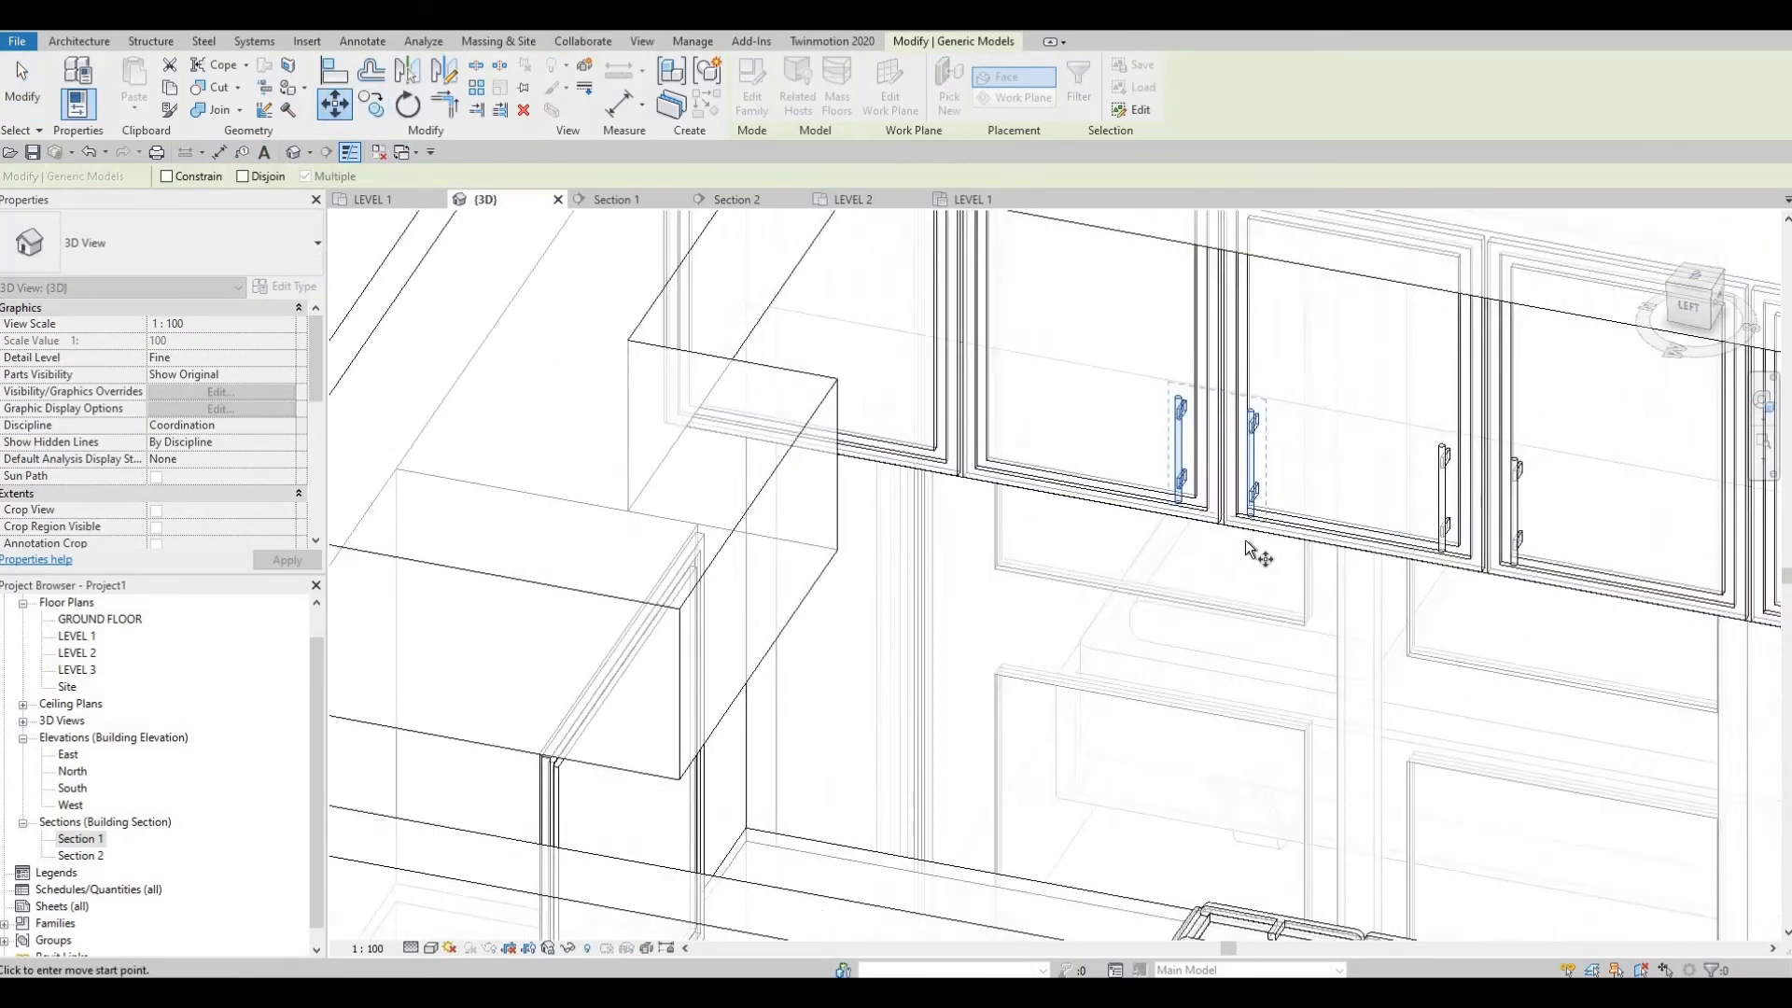
pyautogui.scroll(4, 1241, 546)
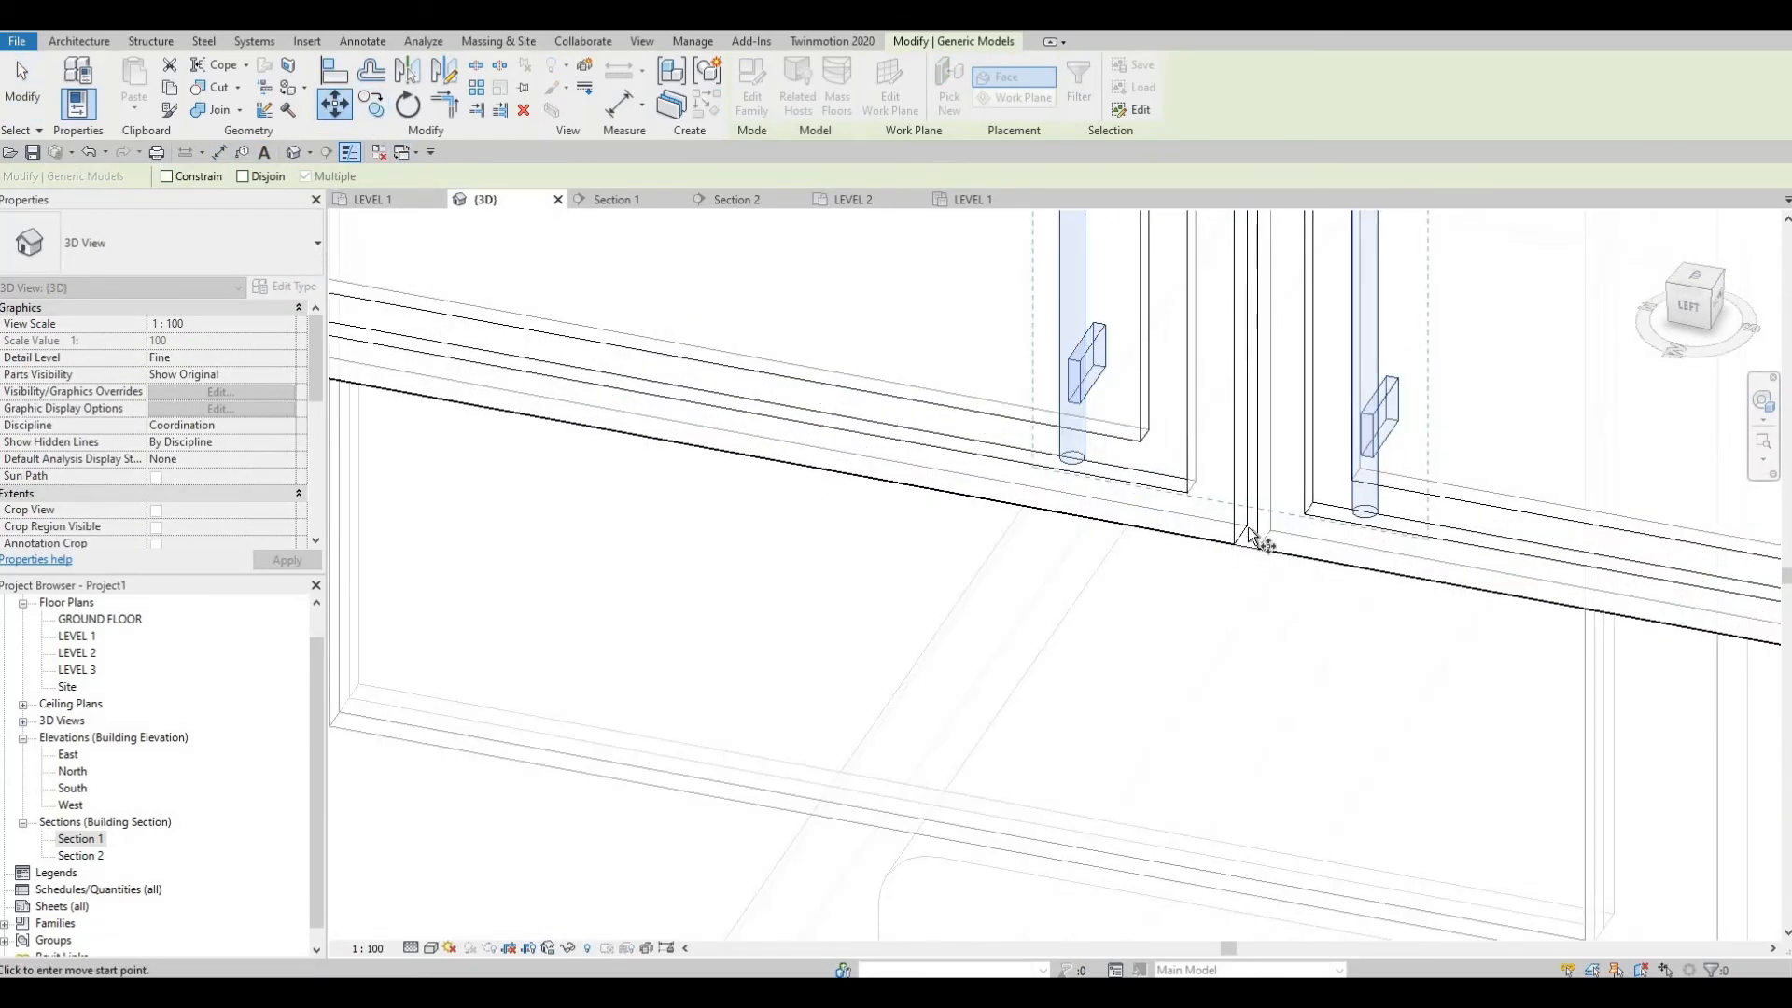
pyautogui.scroll(-3, 1020, 499)
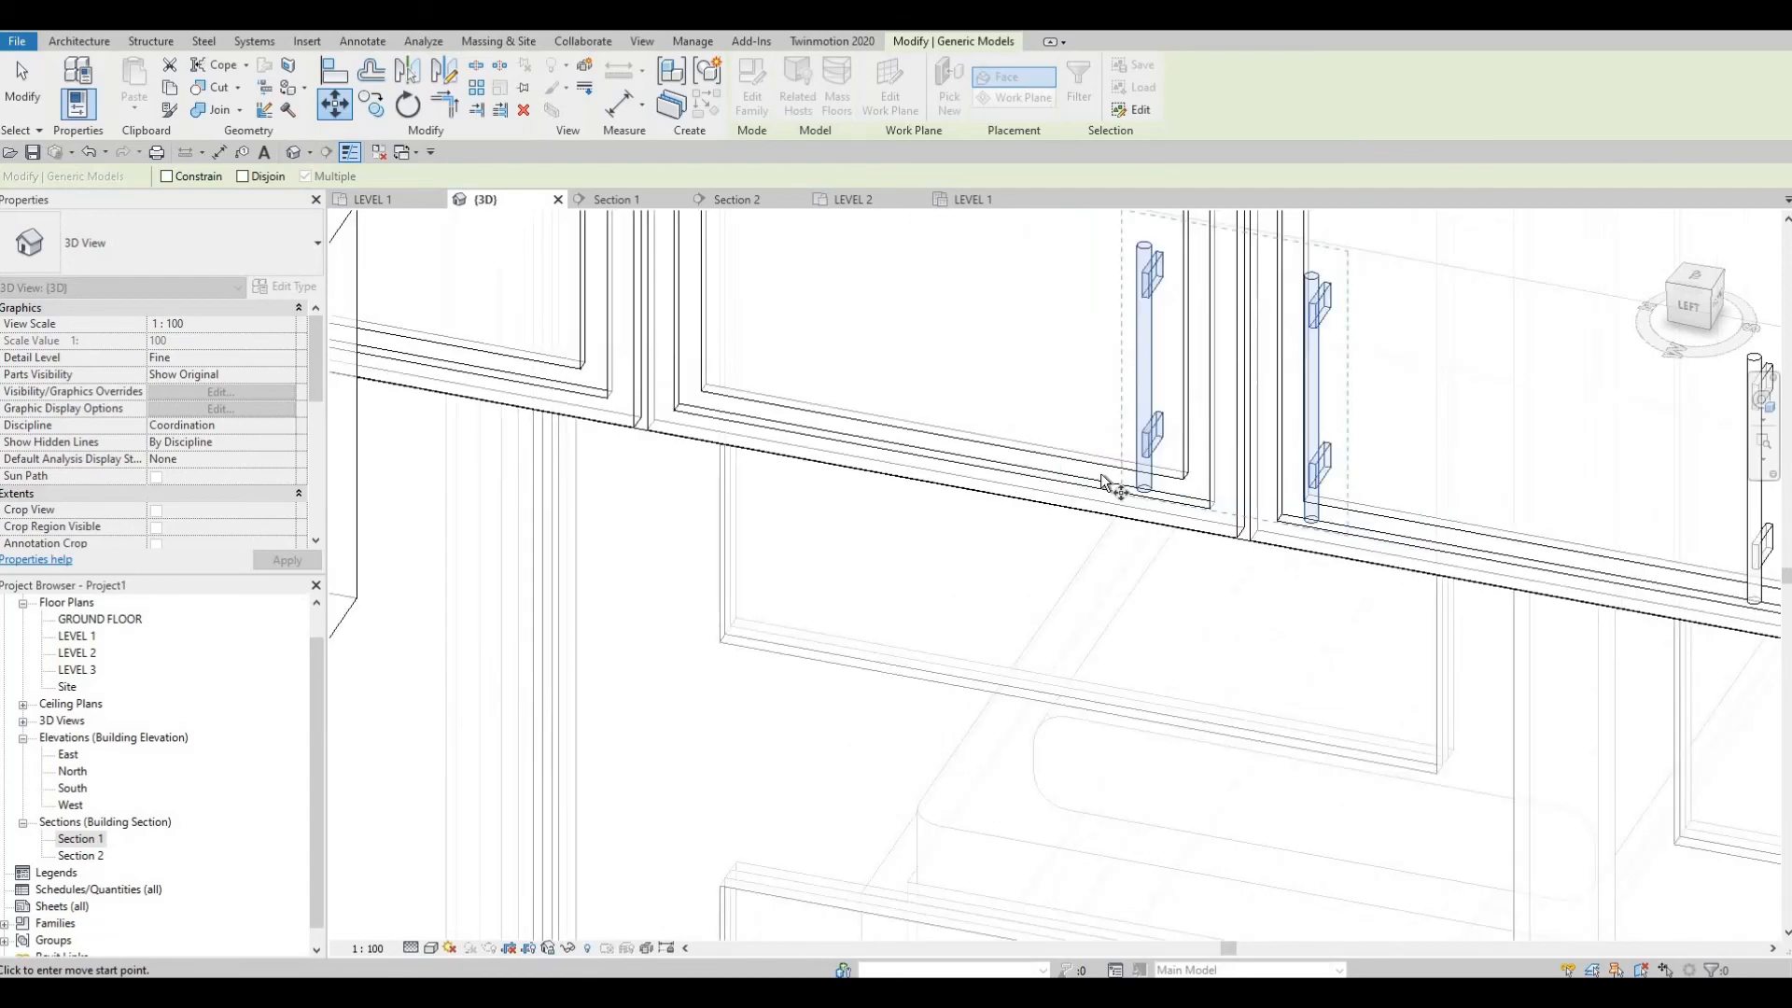
pyautogui.scroll(-3, 1104, 482)
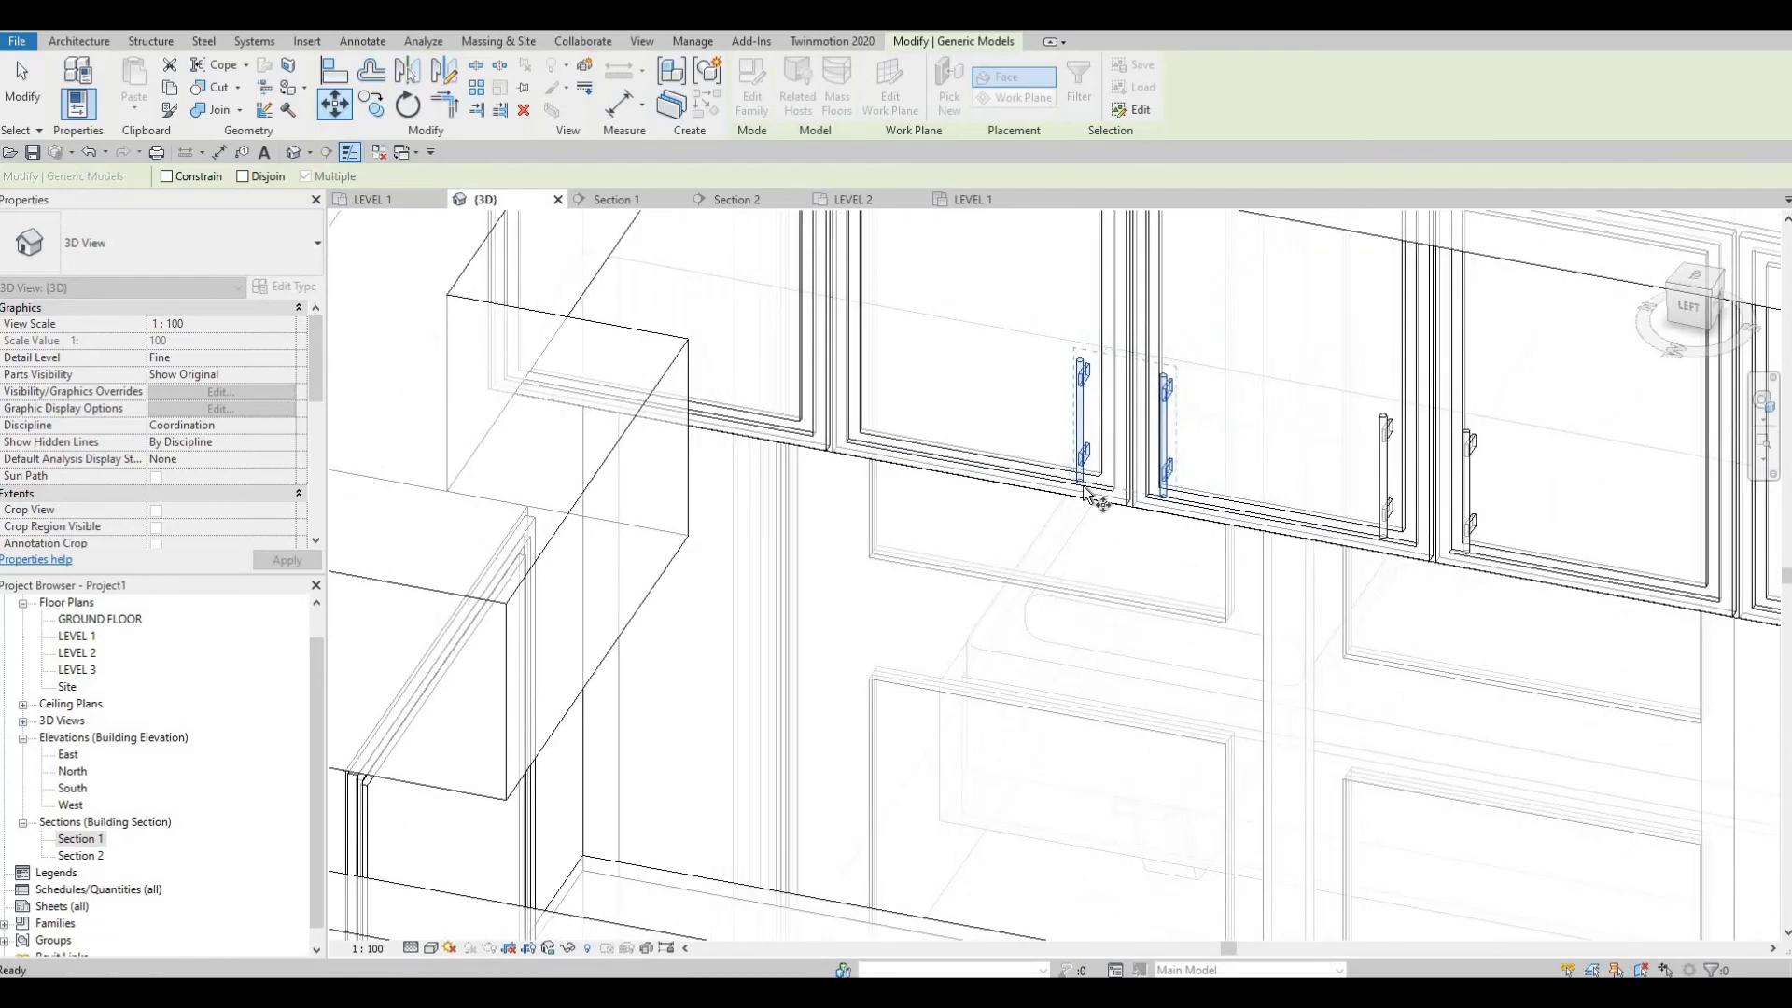
pyautogui.scroll(2, 1129, 509)
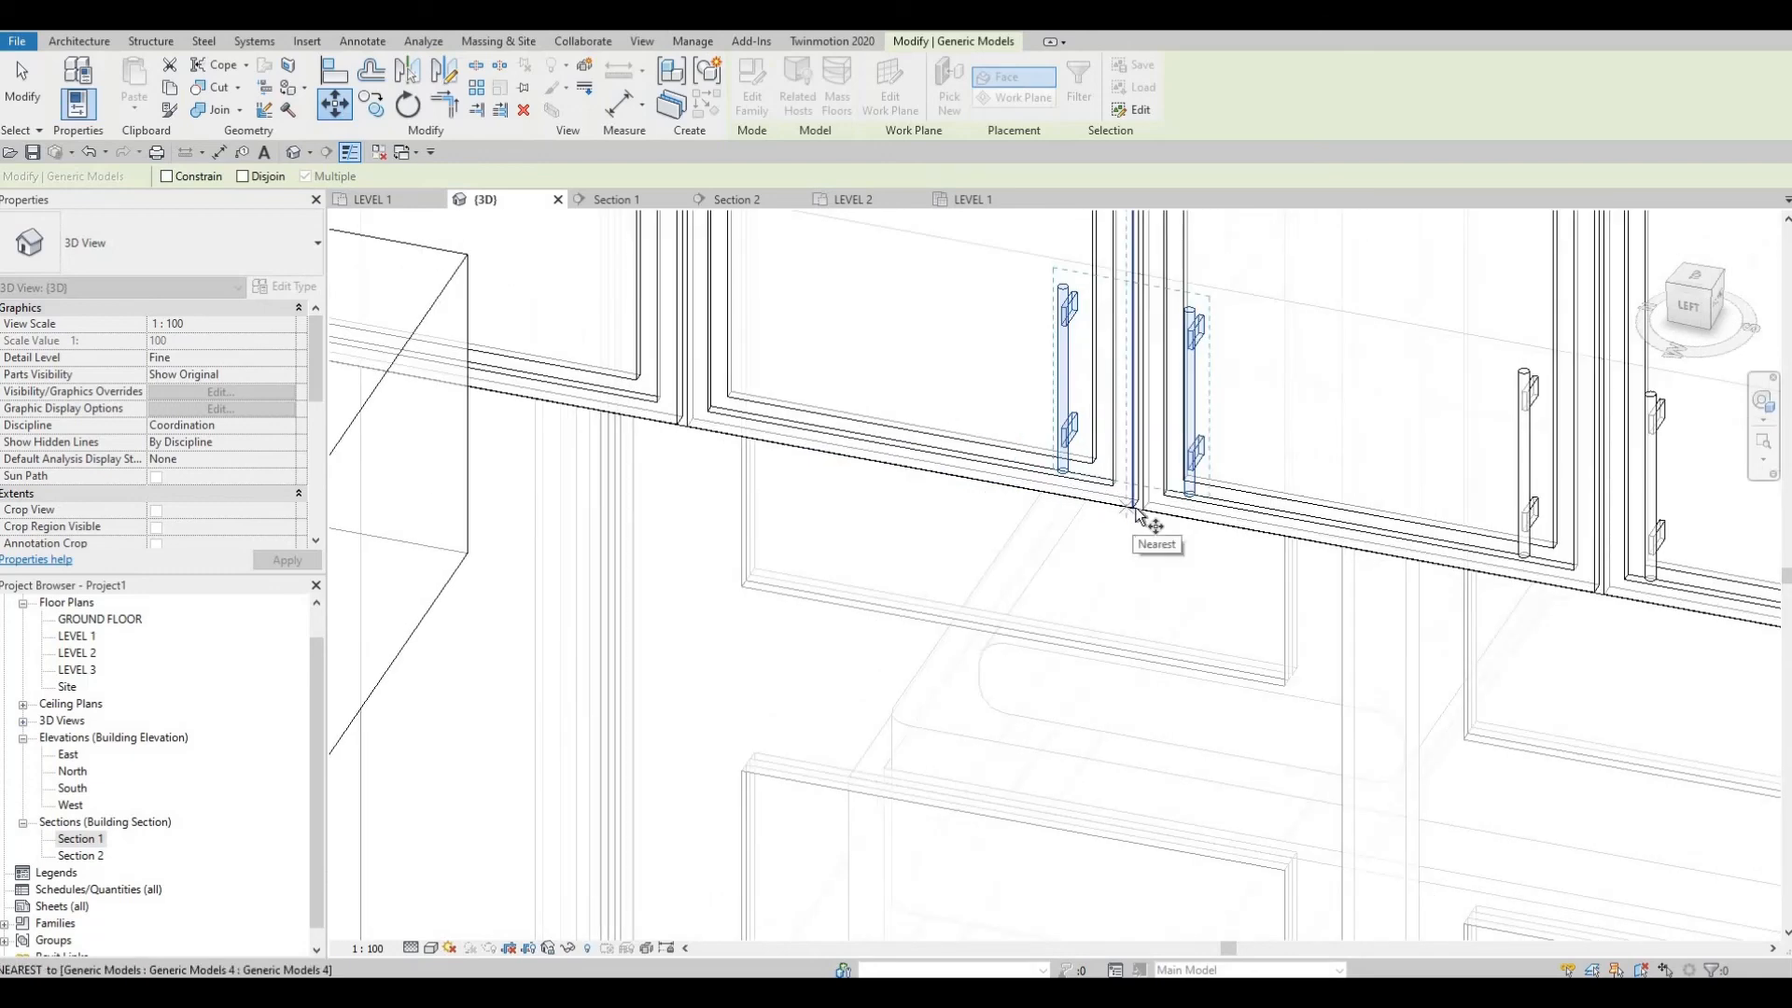
pyautogui.scroll(-2, 751, 406)
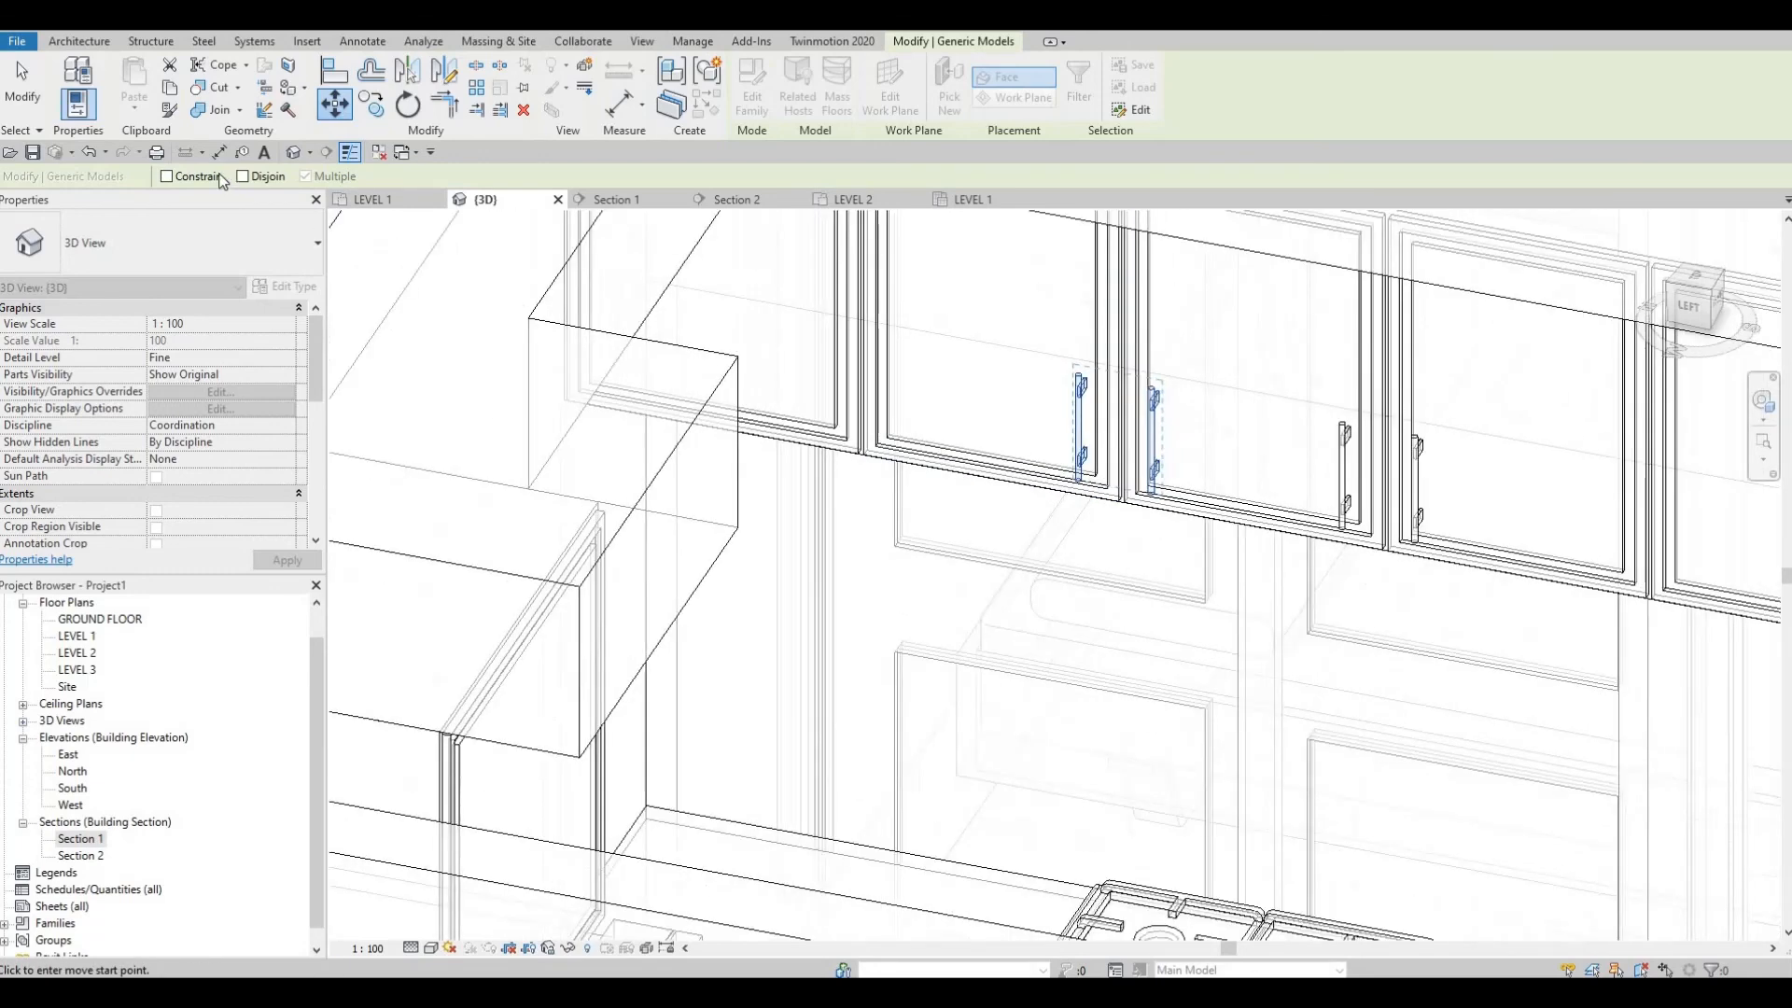
pyautogui.press('Escape')
pyautogui.press('Escape')
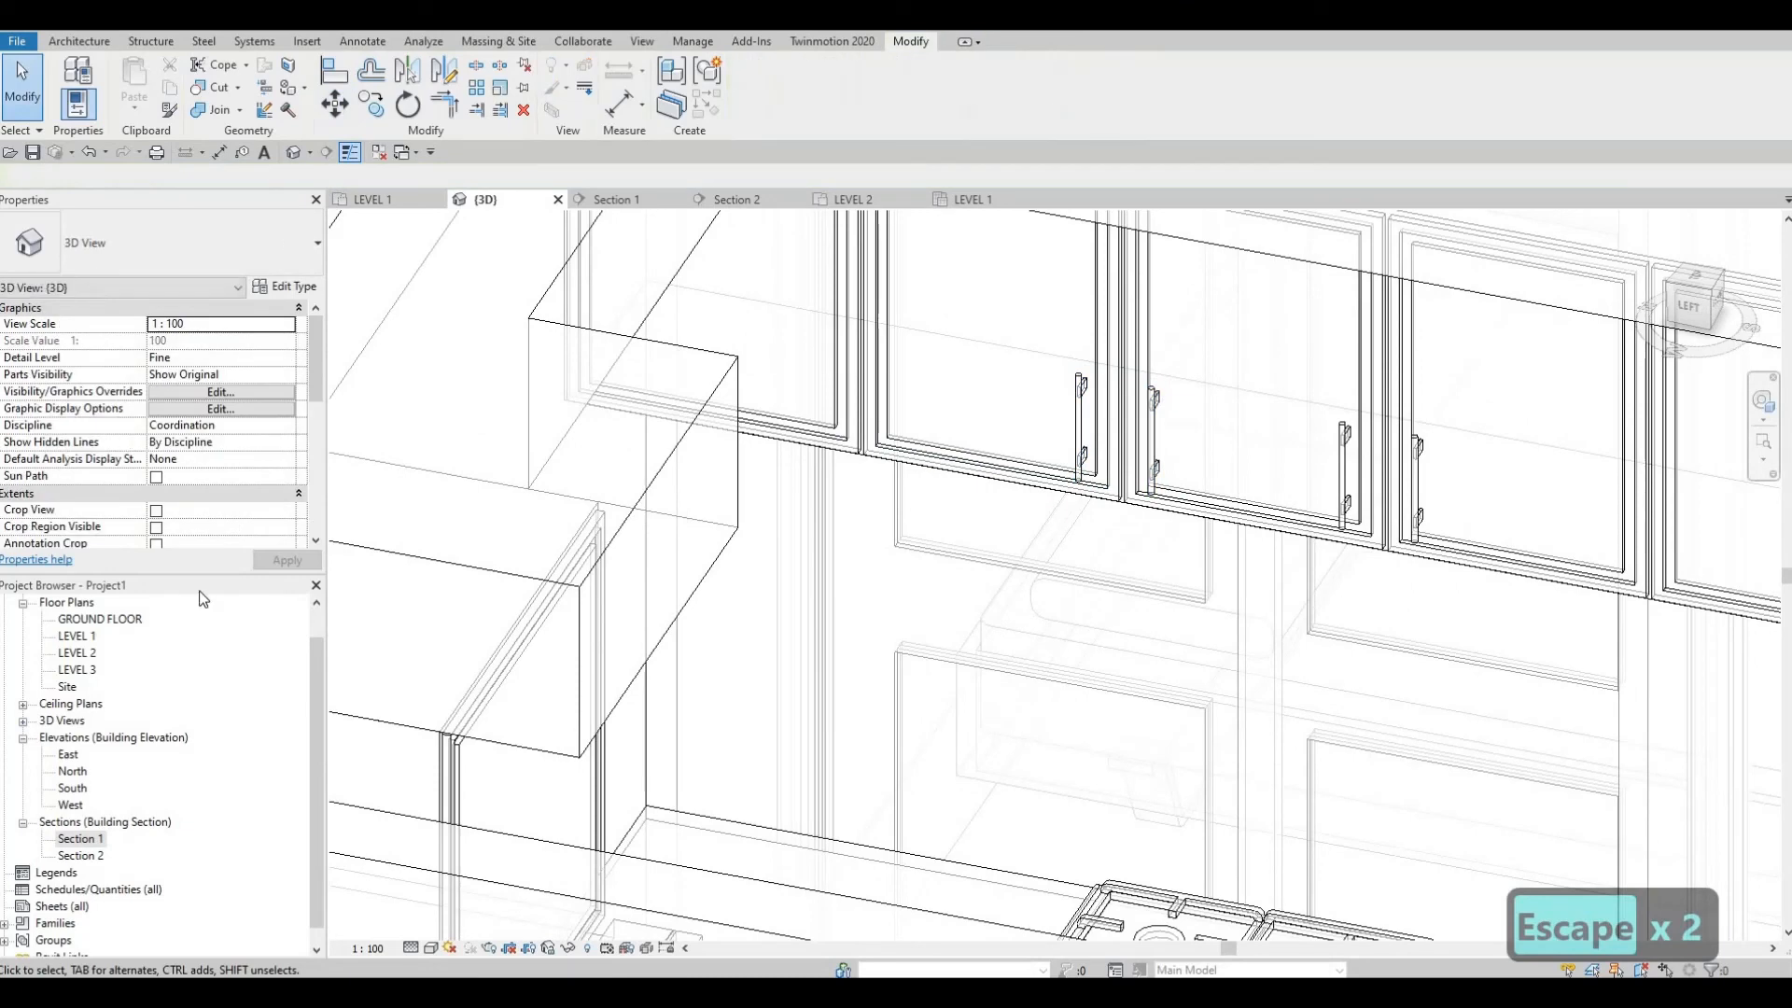
# Step: Open the Section 1 view of the upper cabinets
pyautogui.doubleClick(91, 839)
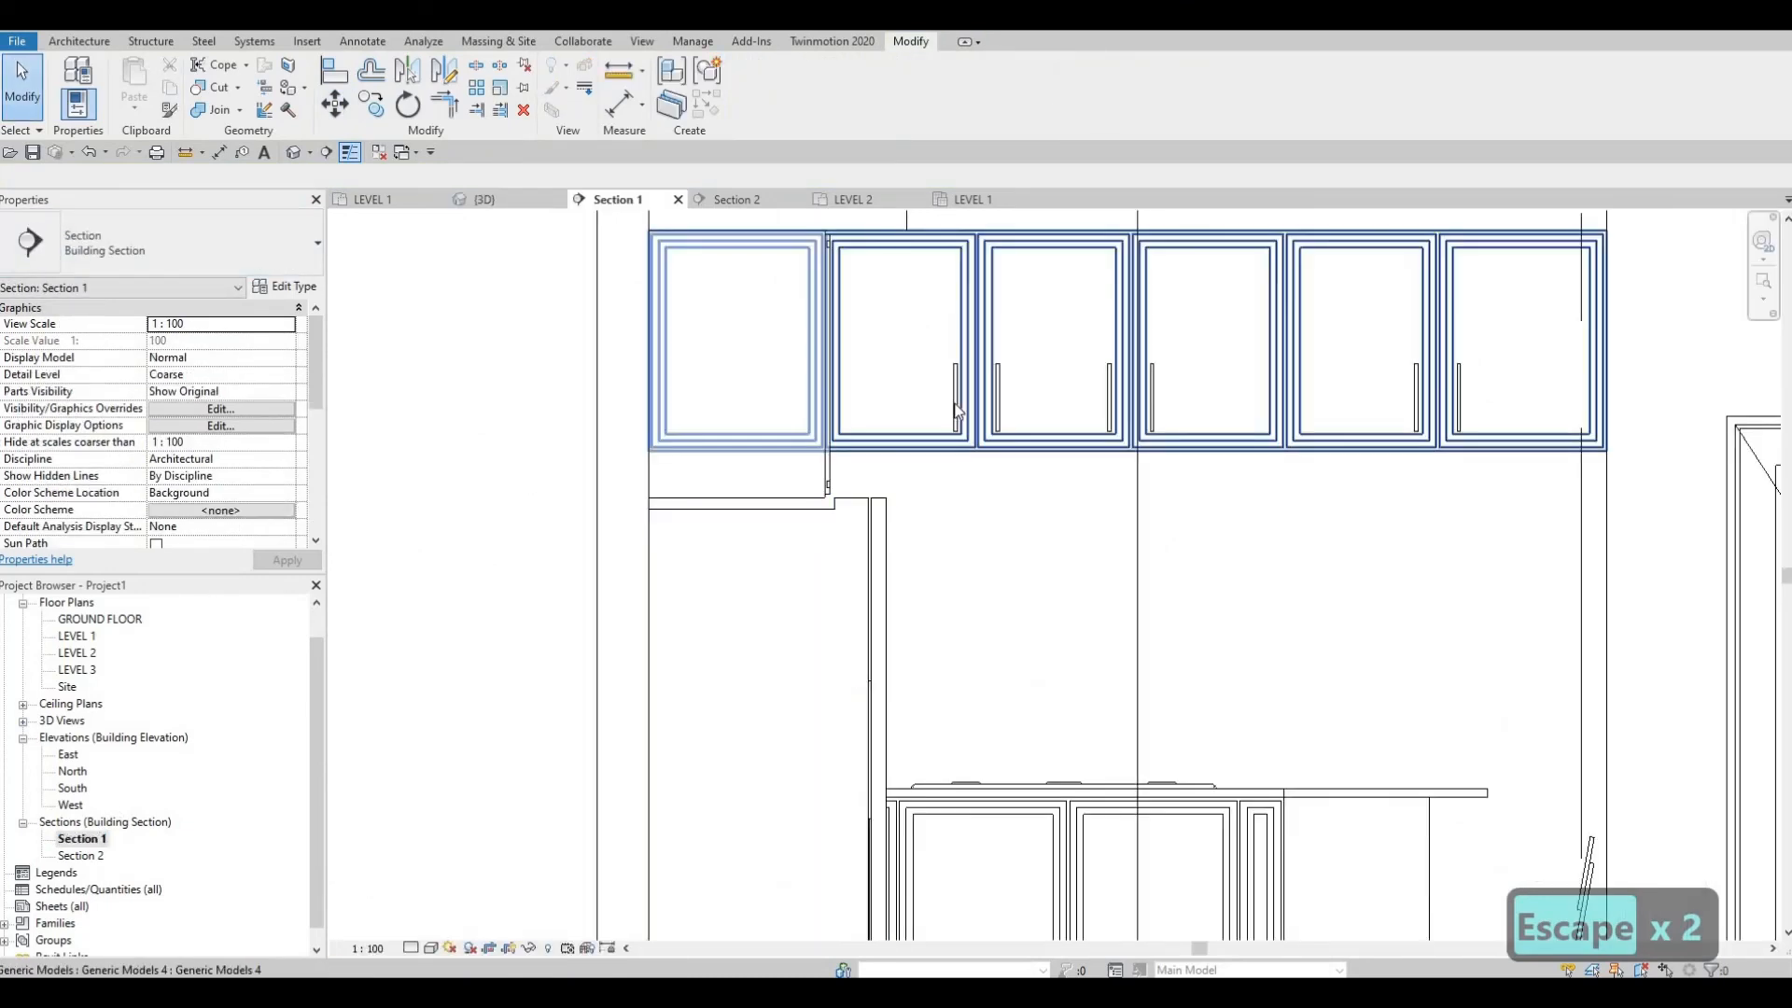
pyautogui.click(996, 406)
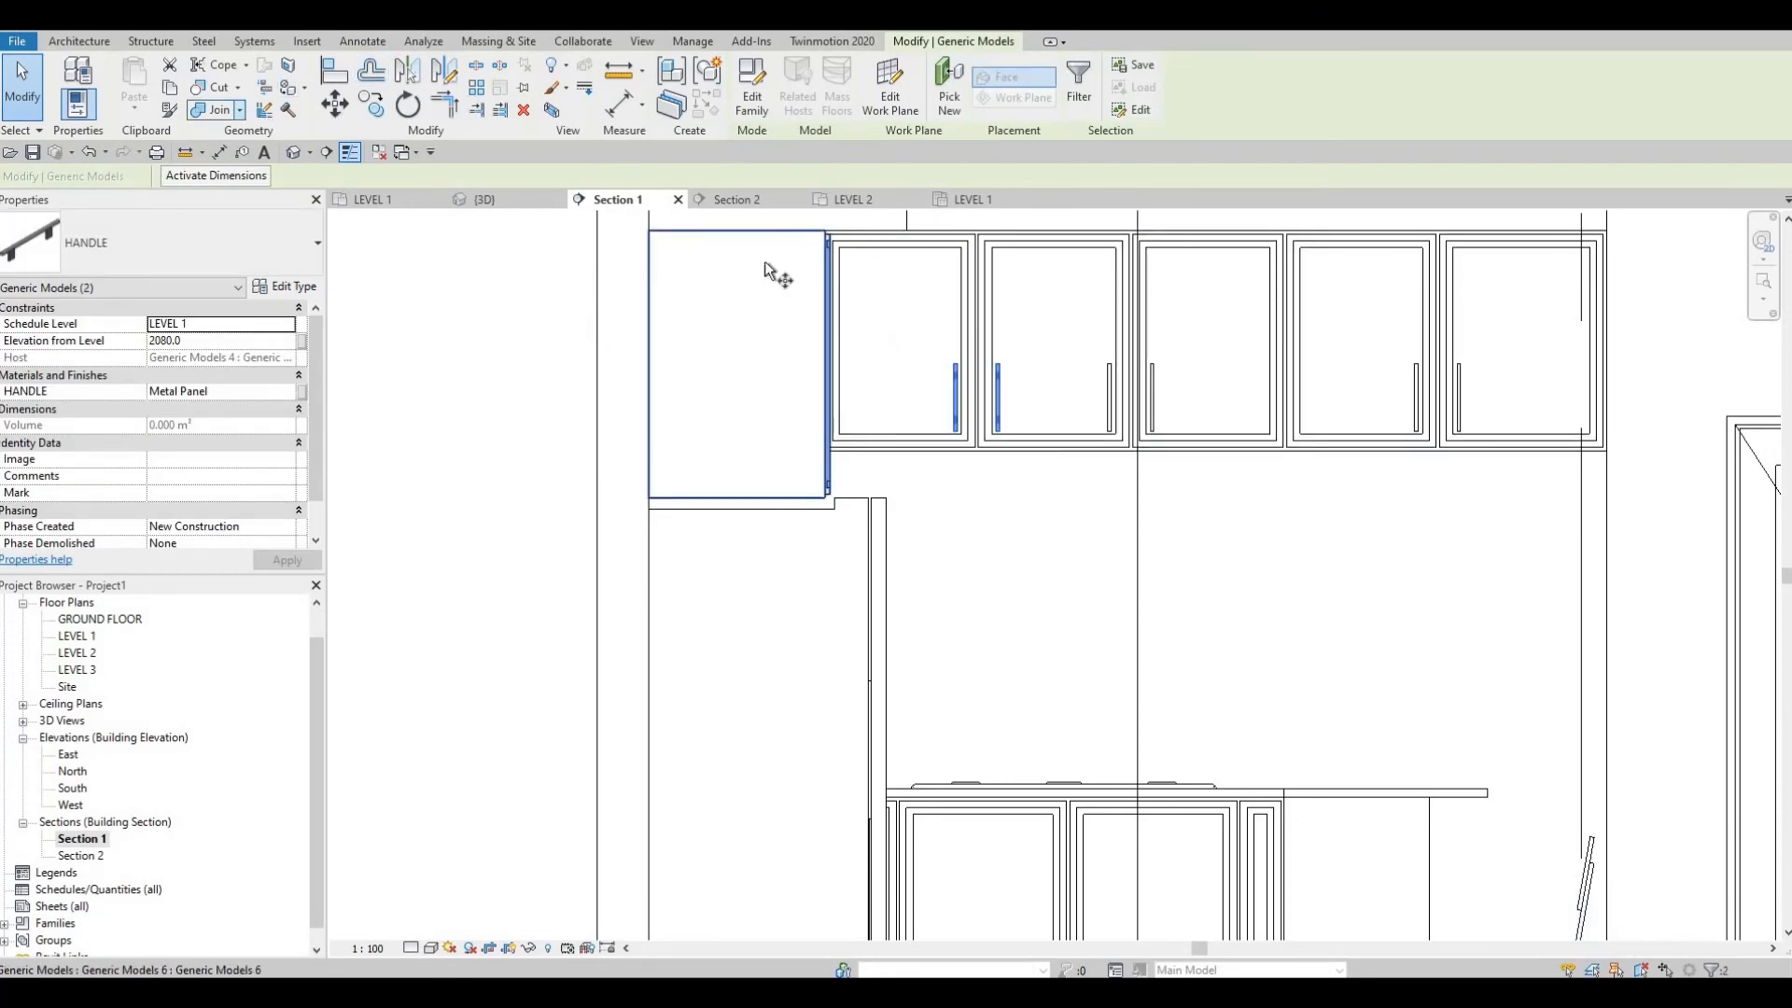
pyautogui.press('m')
pyautogui.press('v')
pyautogui.scroll(4, 1054, 500)
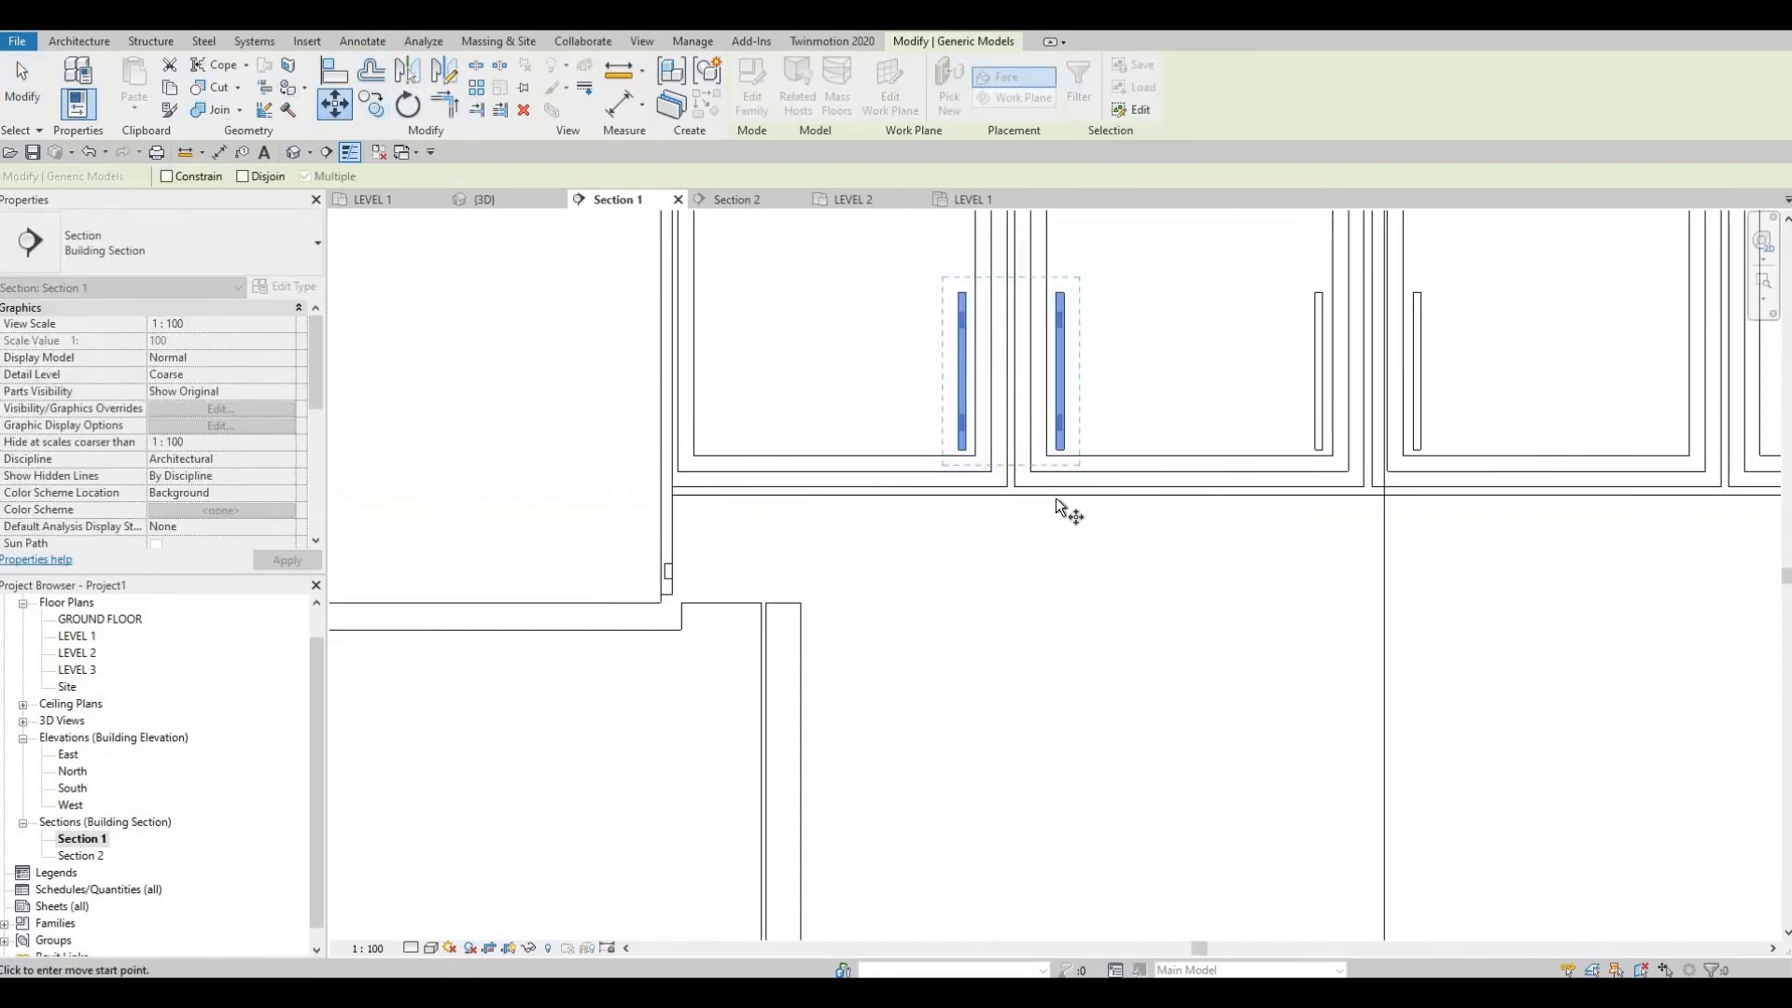
pyautogui.click(1013, 489)
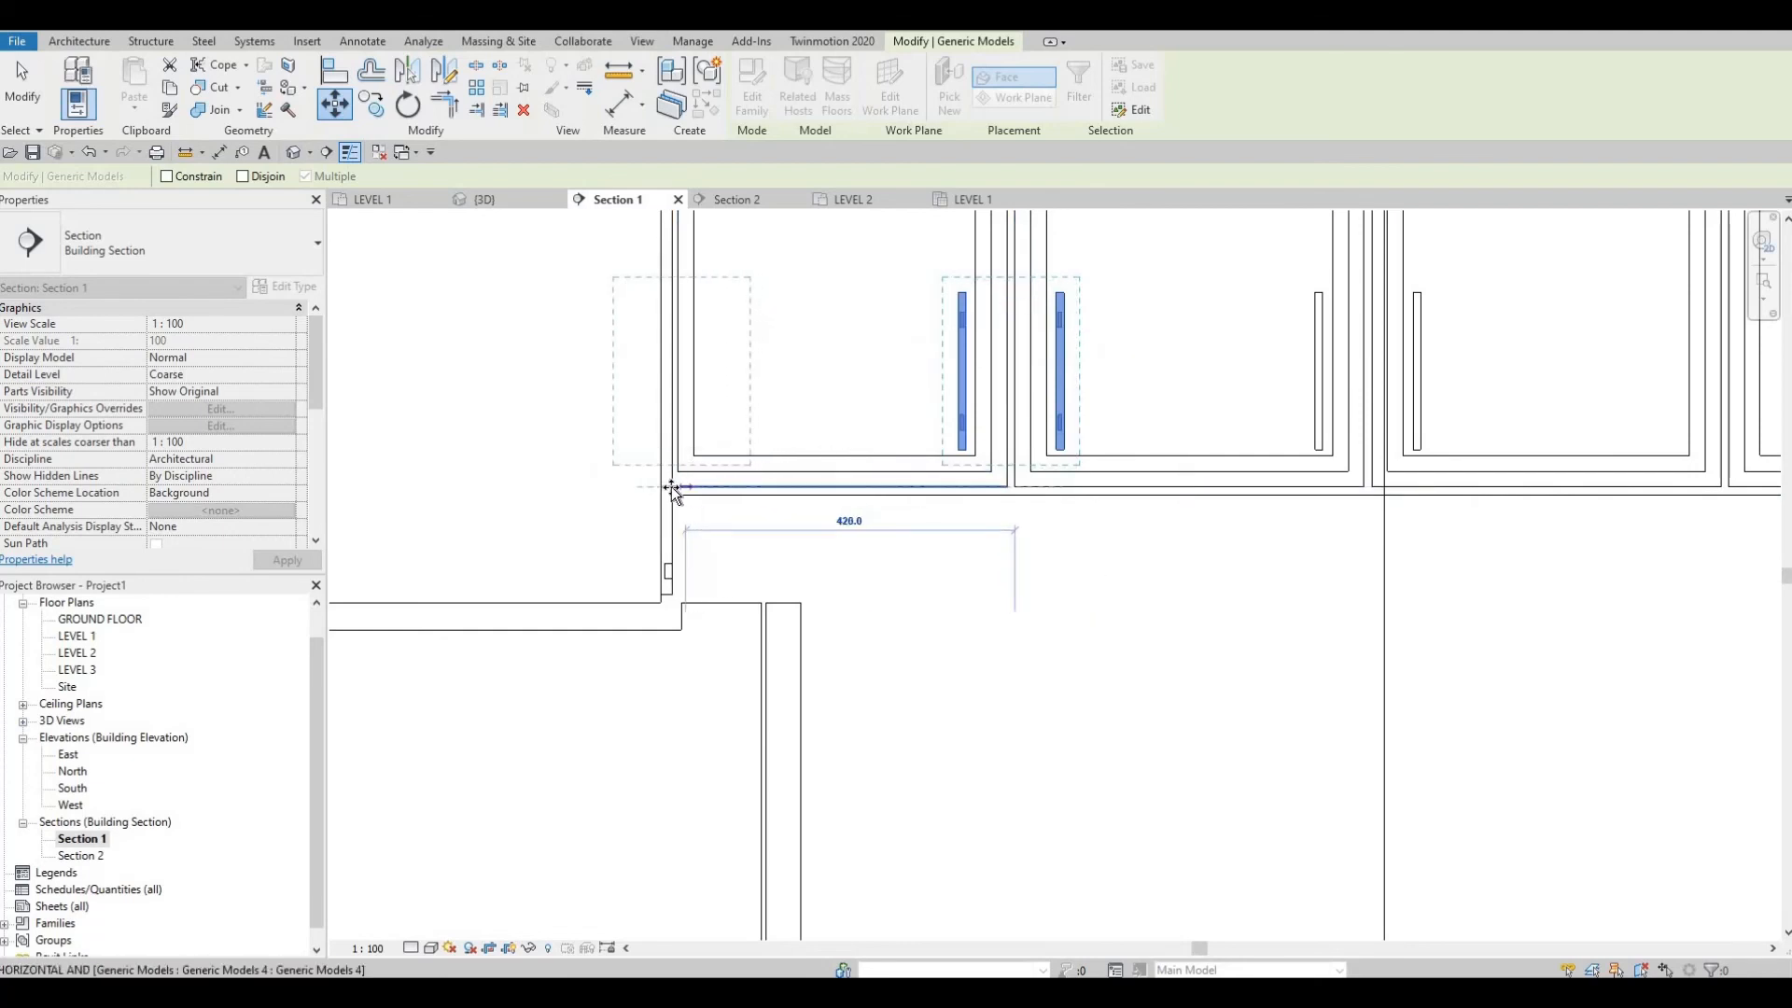
pyautogui.press('Escape')
pyautogui.press('Escape')
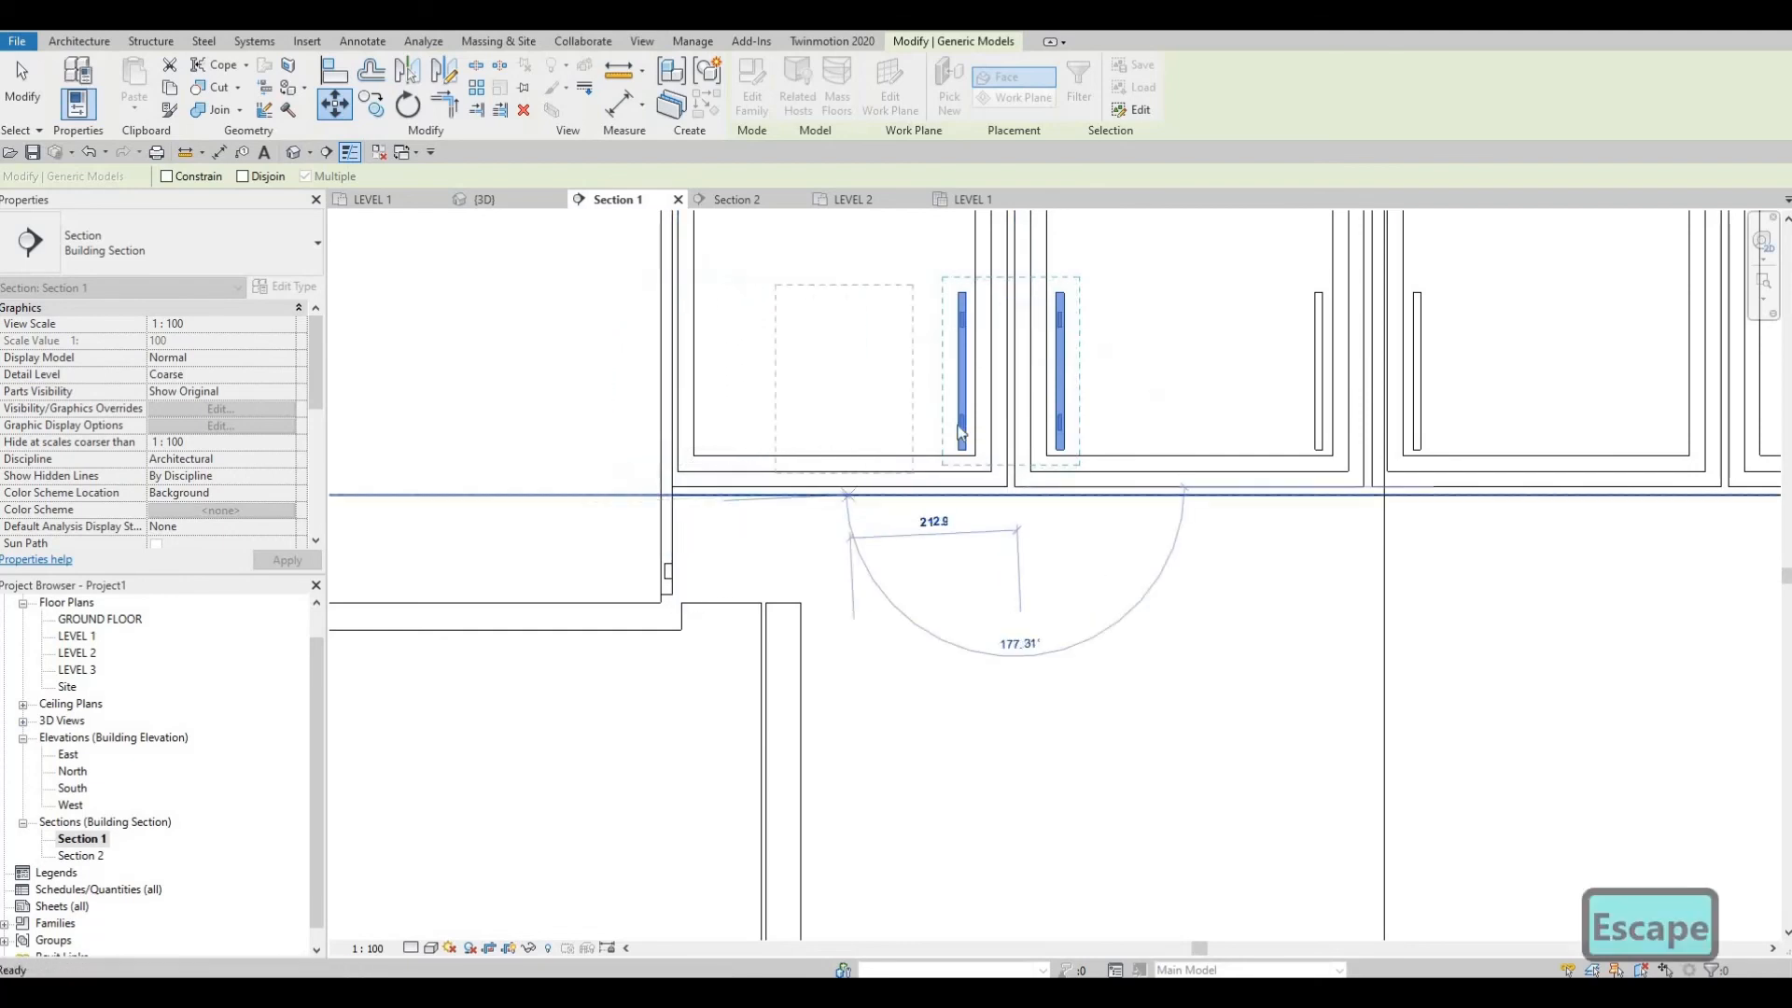
# Step: Move the handle pair from the joint between the first two visible upper doors one door width over, to the joint beside the refrigerator cabinet
pyautogui.click(962, 407)
pyautogui.keyDown('ctrl'); pyautogui.click(1060, 407); pyautogui.keyUp('ctrl')
pyautogui.click(341, 110)
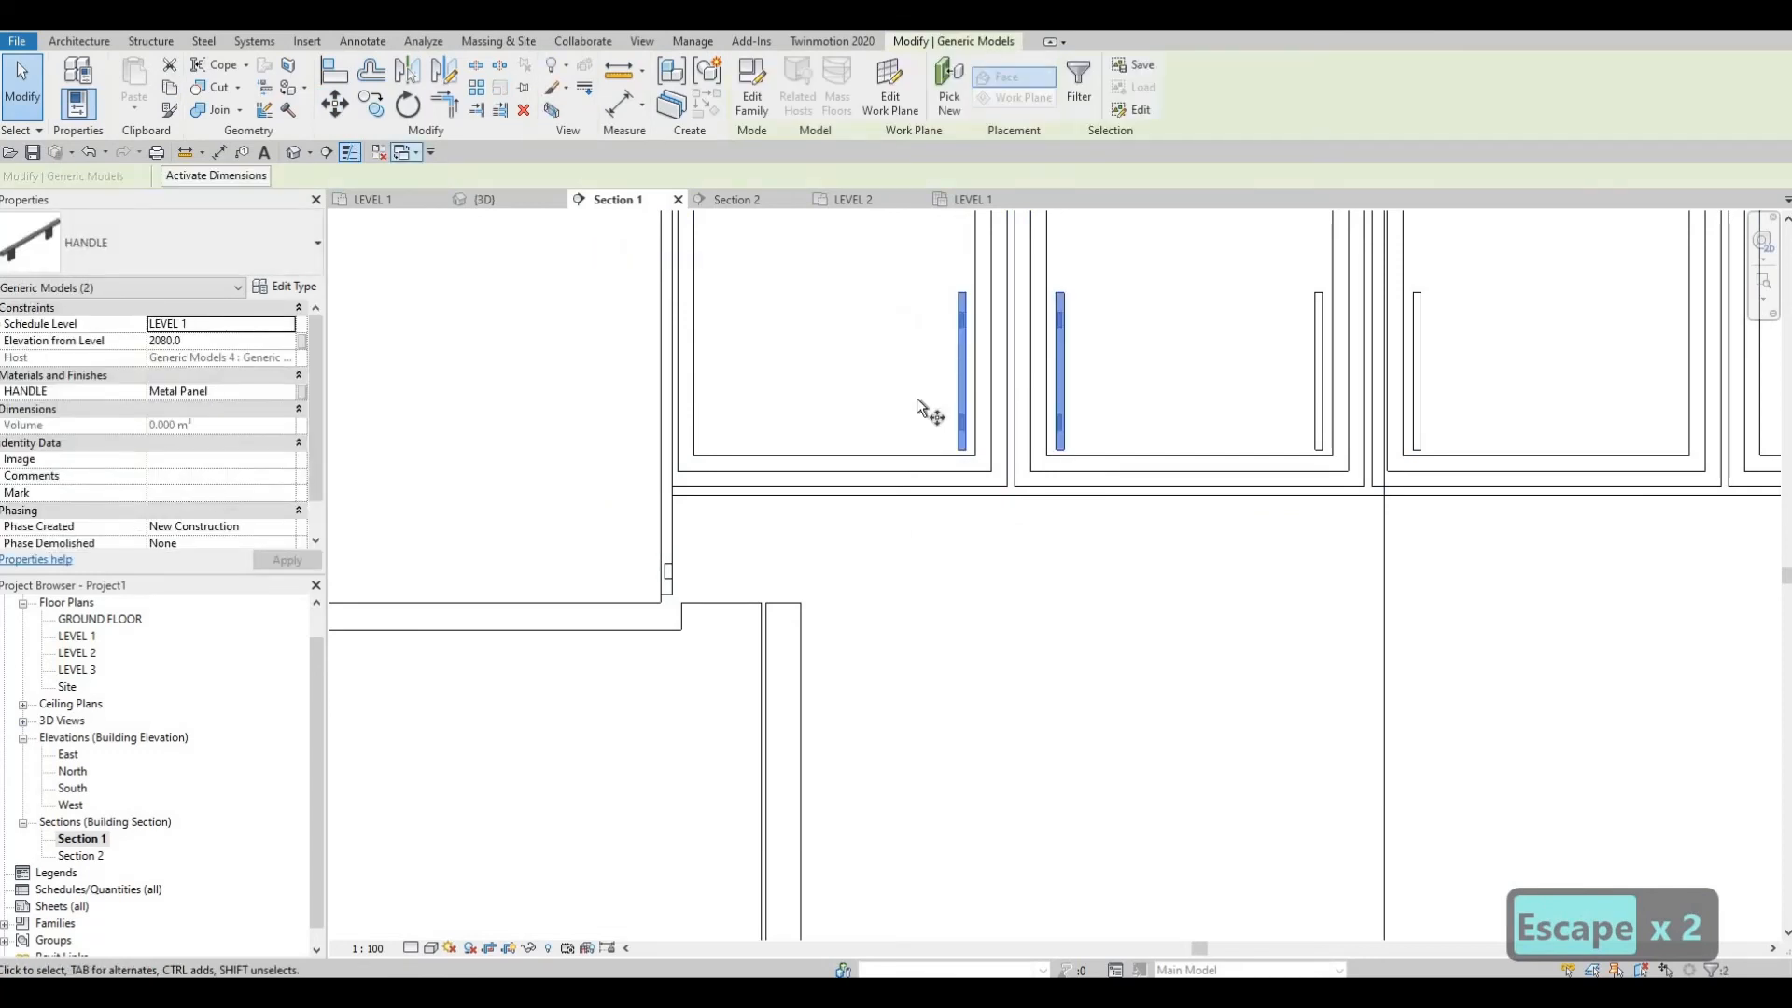
pyautogui.click(1045, 456)
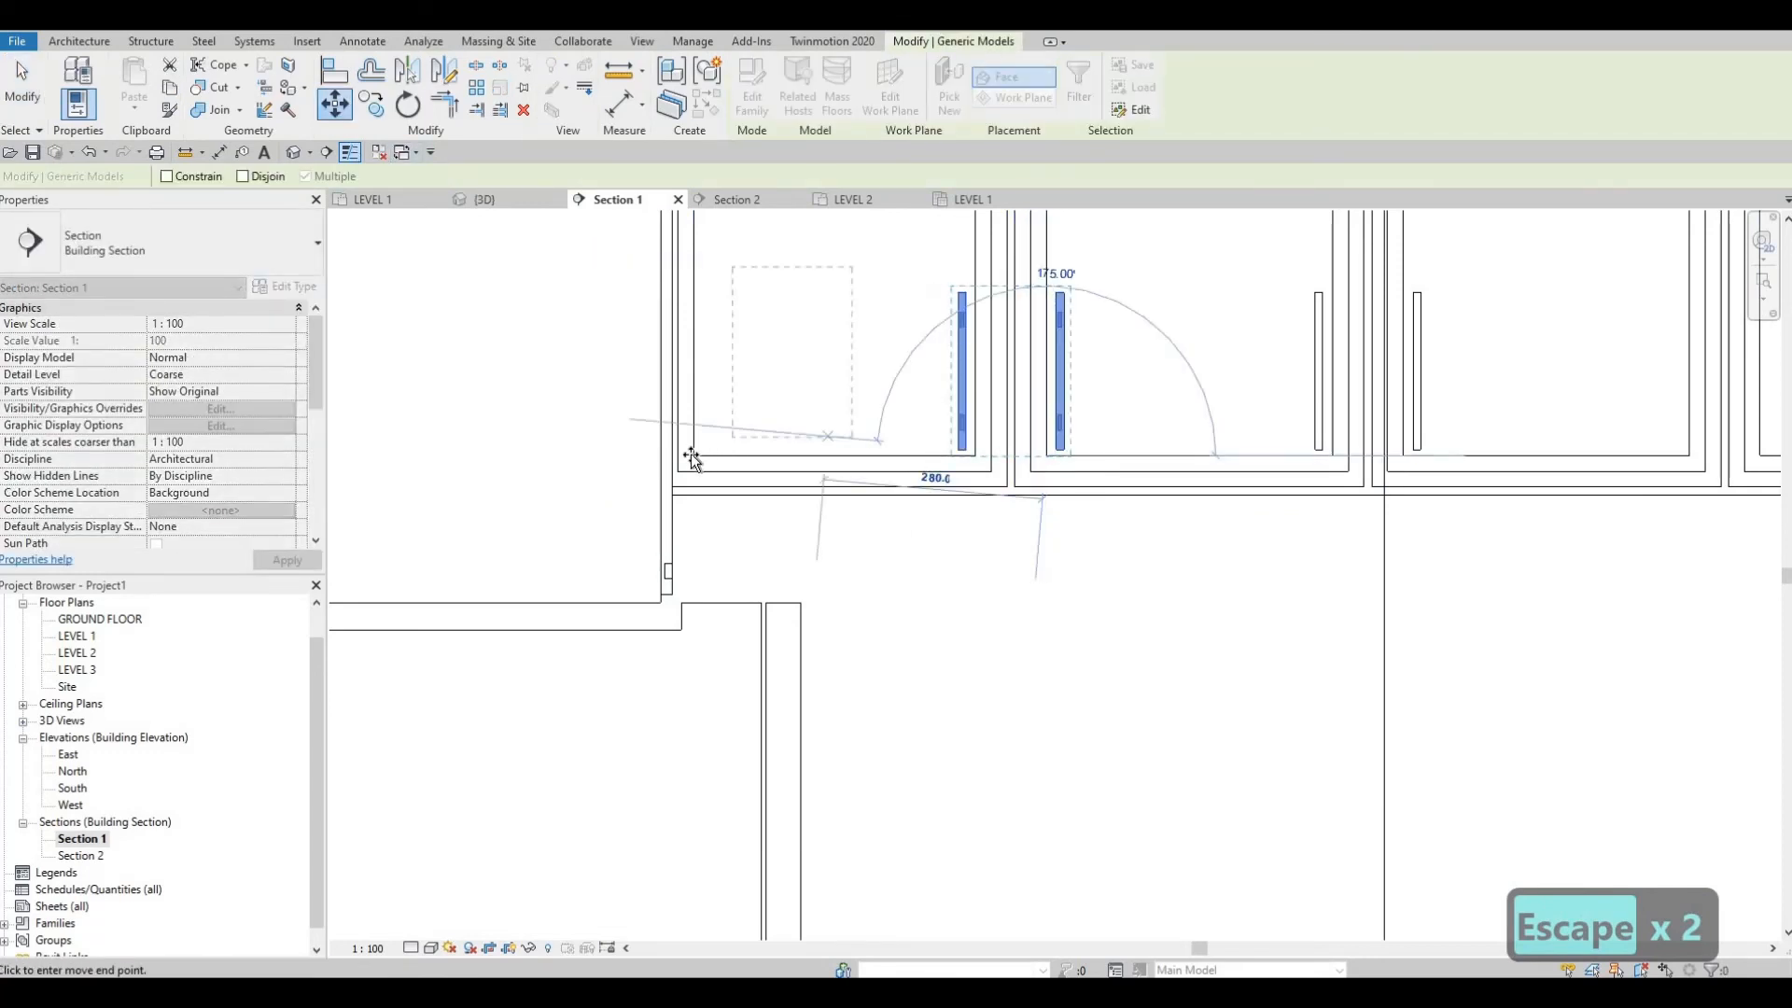
pyautogui.click(693, 460)
pyautogui.scroll(-4, 827, 422)
pyautogui.press('Escape')
pyautogui.press('Escape')
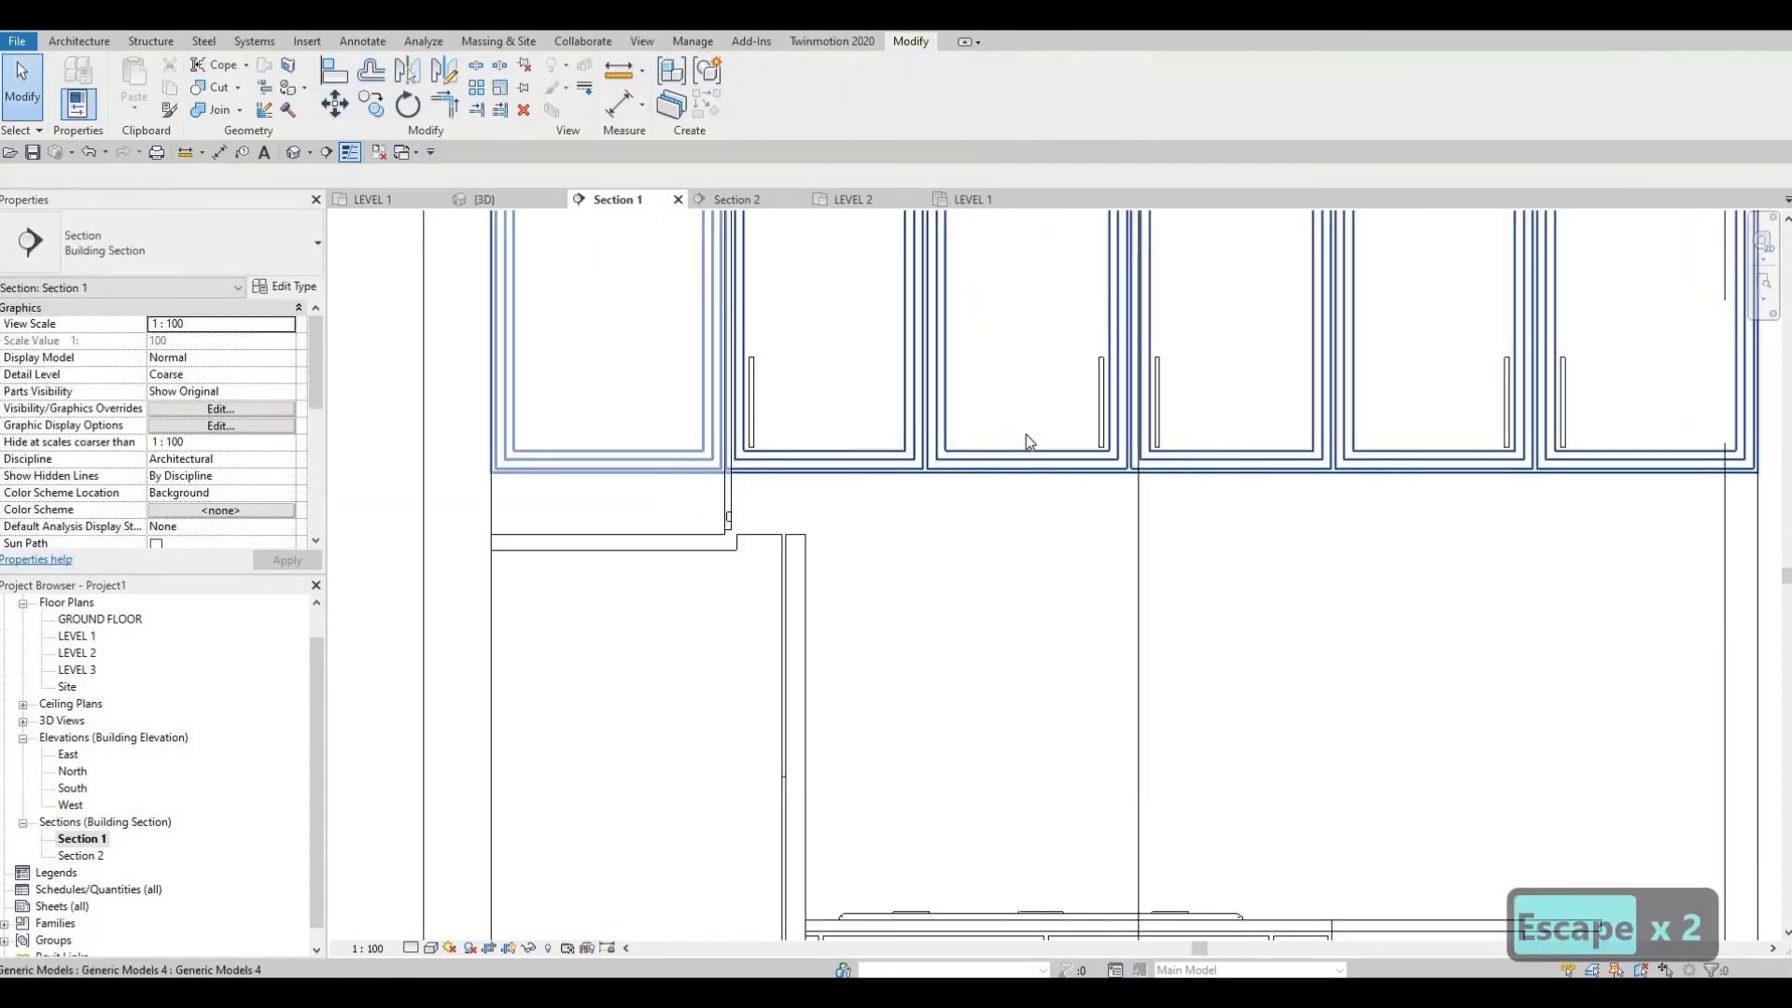
# Step: Examine the handle pairs along the upper cabinet doors in the 3D view
pyautogui.scroll(-1, 1186, 387)
pyautogui.scroll(1, 1183, 390)
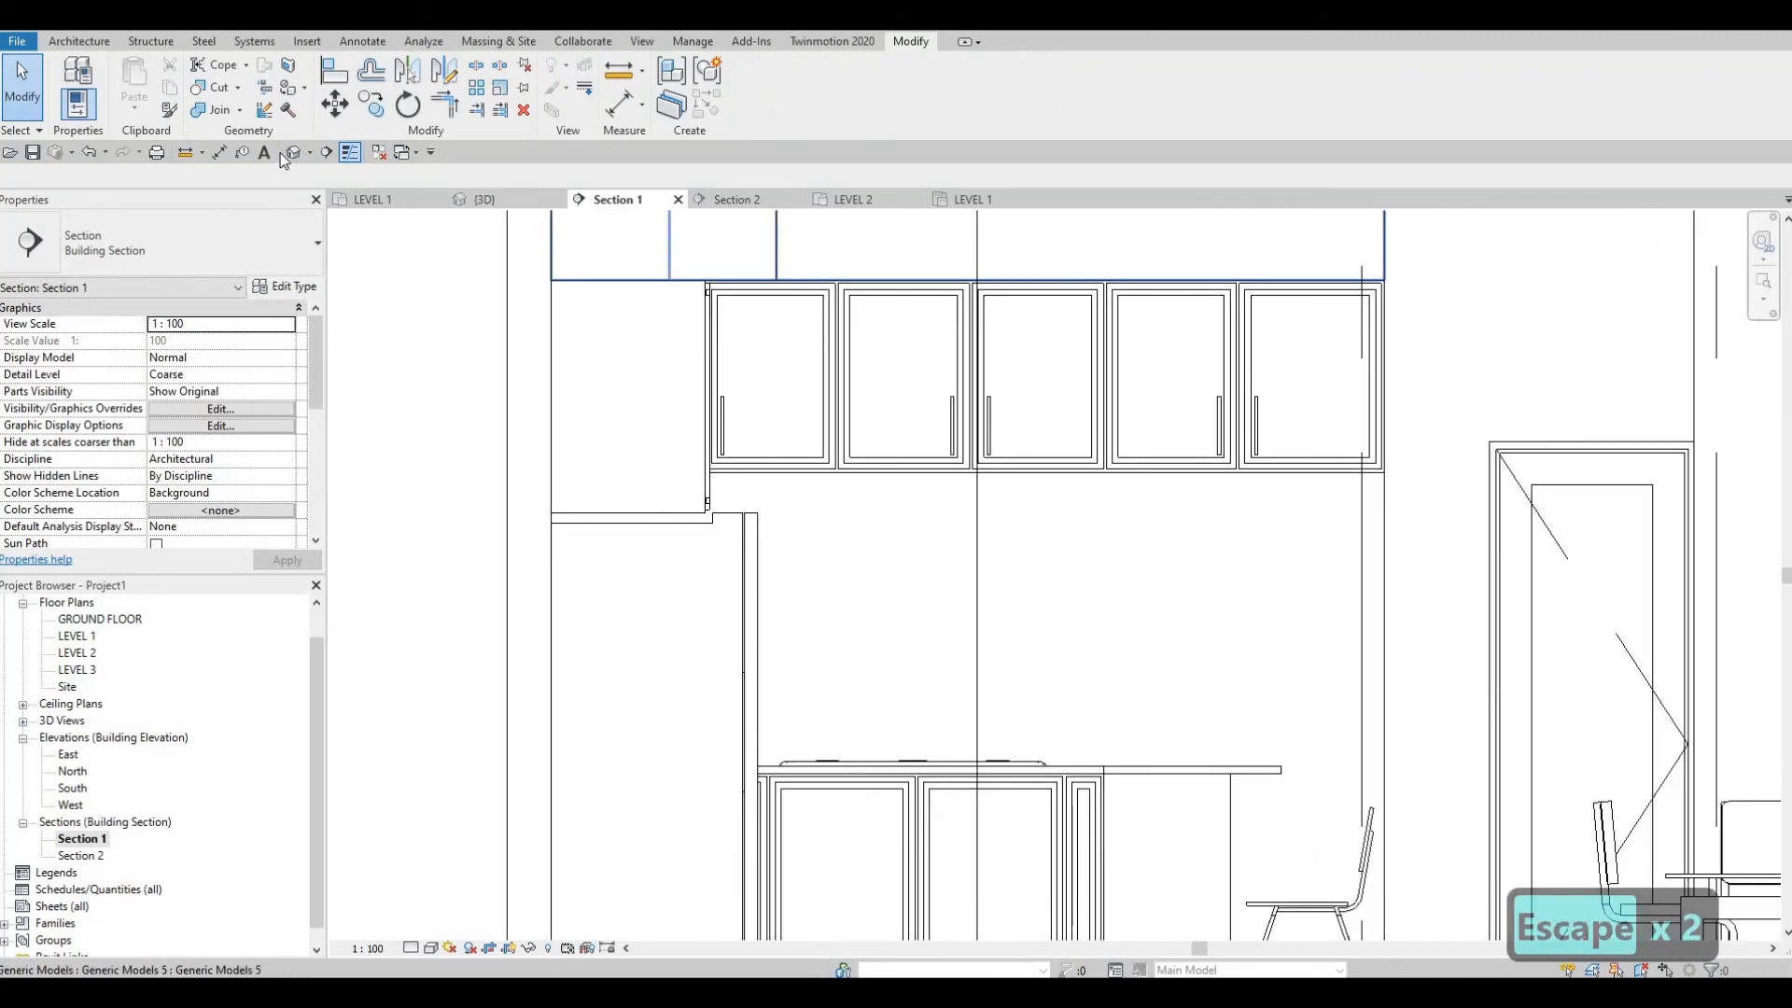
pyautogui.click(292, 153)
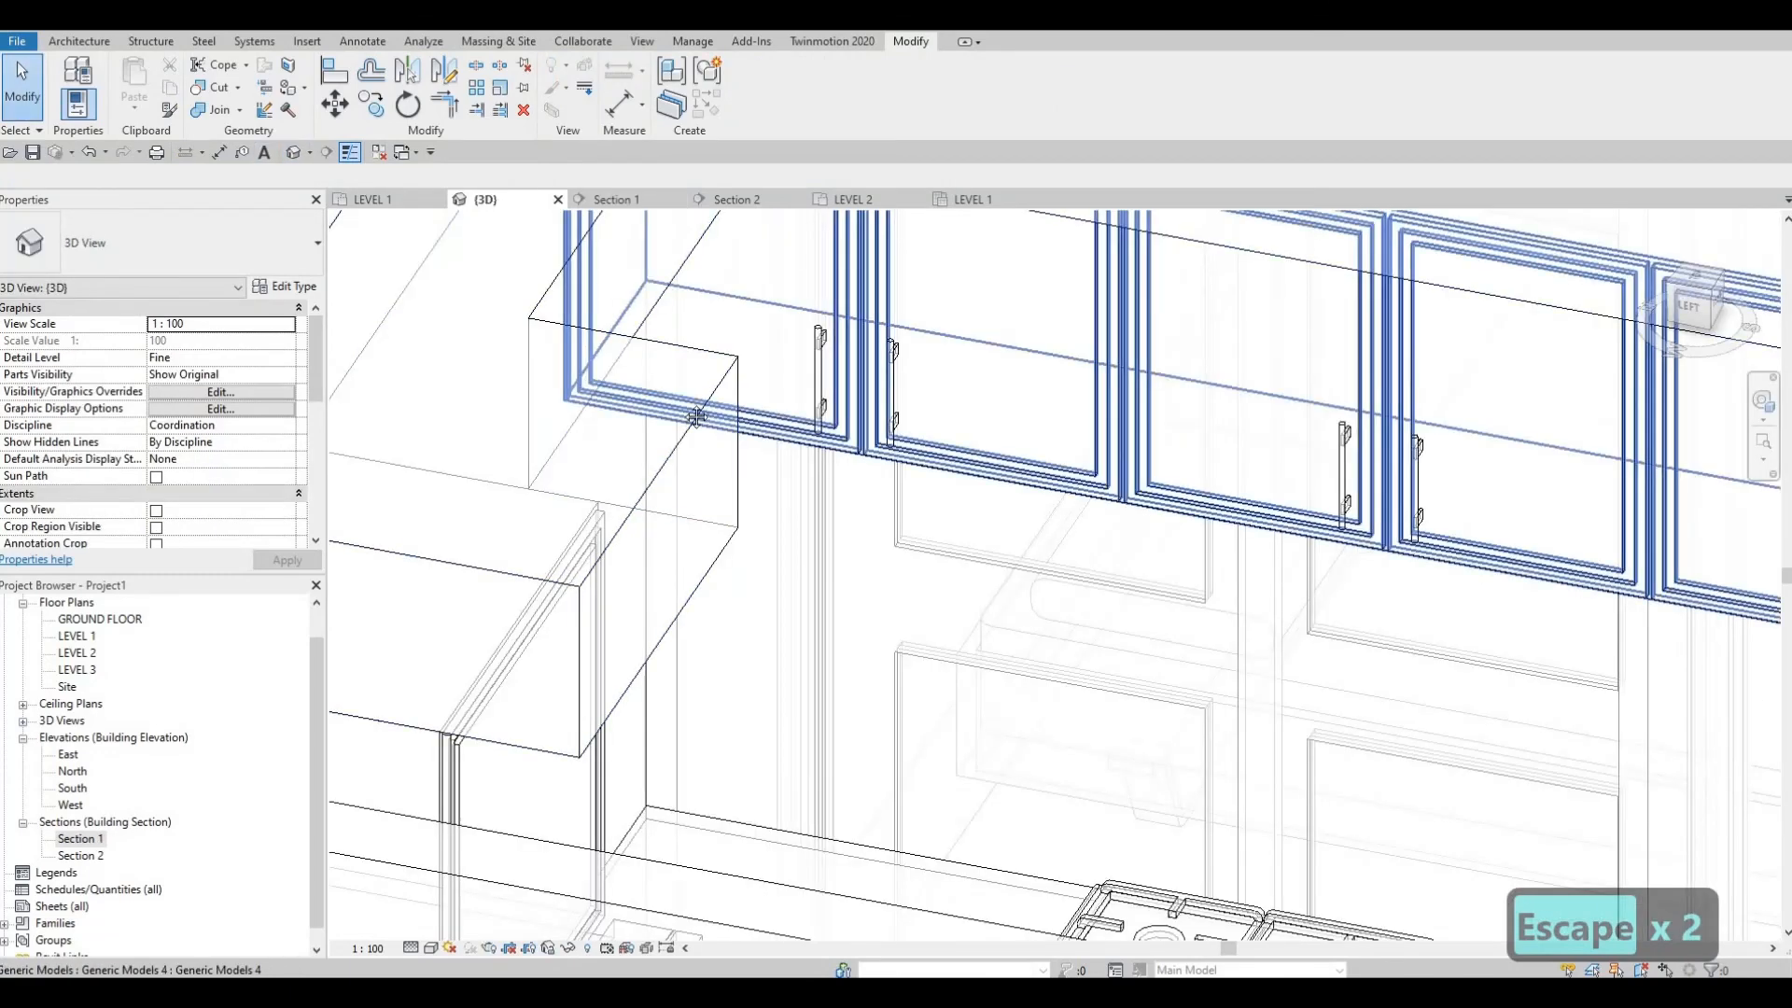
pyautogui.moveTo(757, 437); pyautogui.dragTo(772, 436, button='middle')
pyautogui.scroll(-2, 772, 436)
pyautogui.moveTo(900, 477); pyautogui.dragTo(711, 444, button='middle')
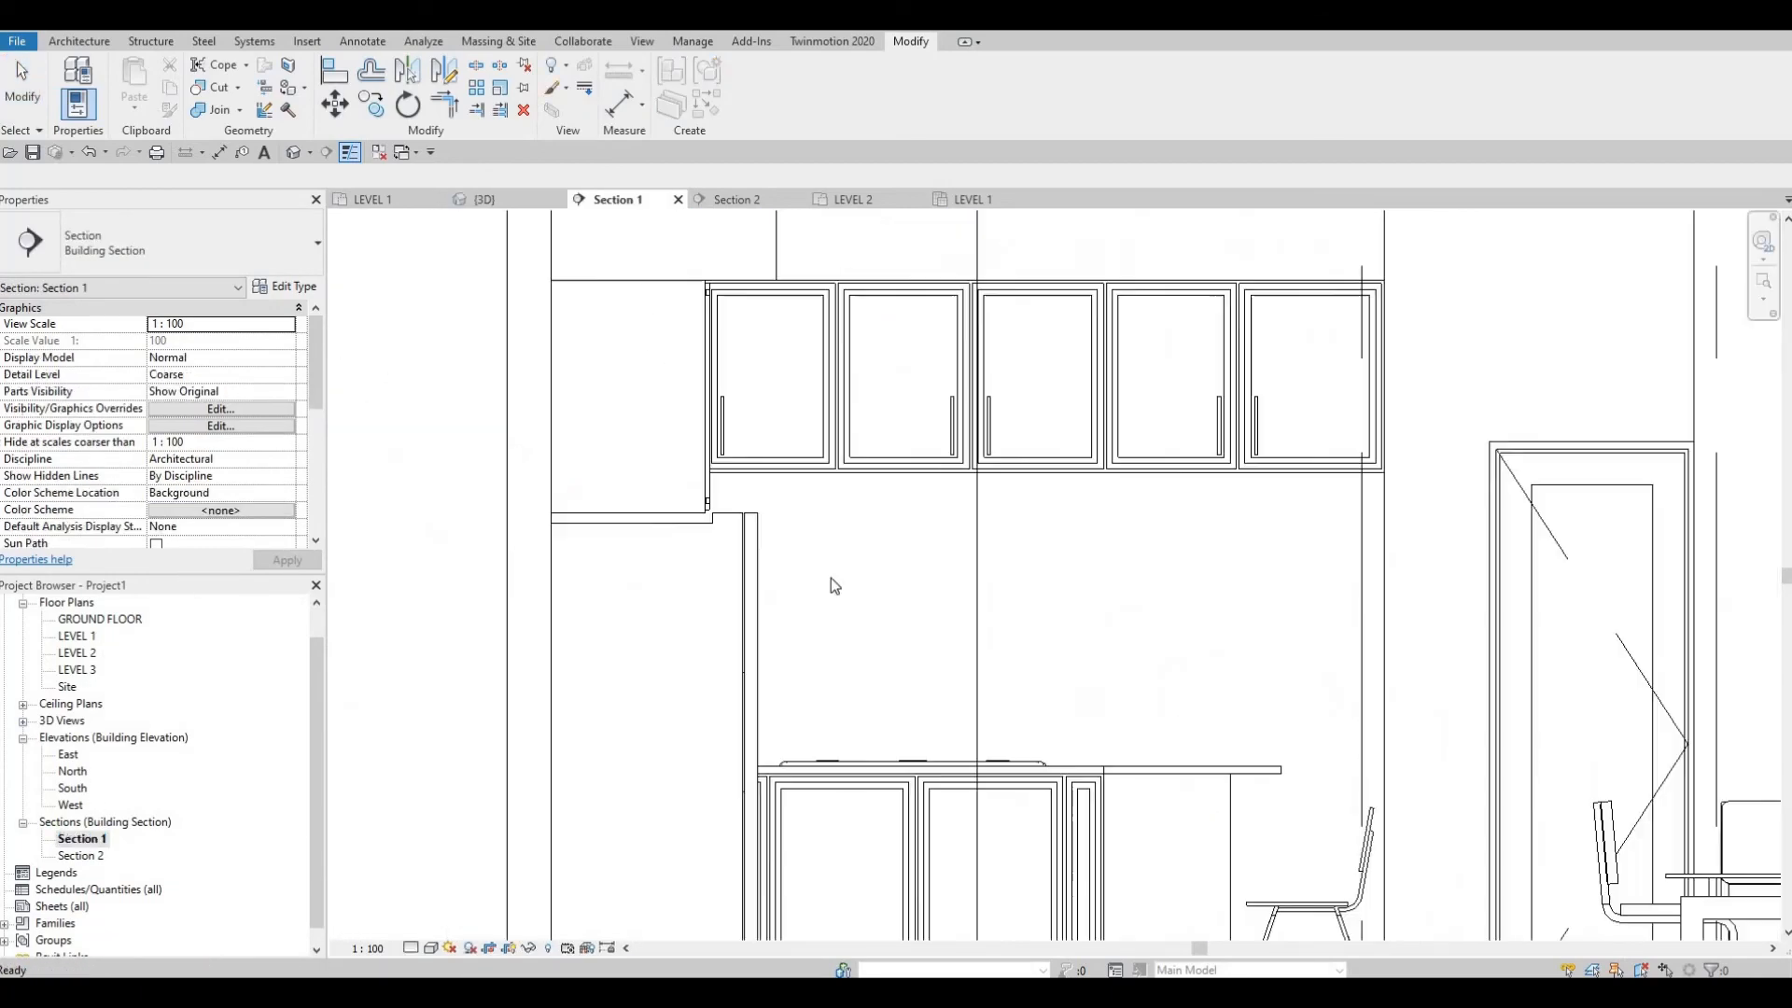
# Step: In Section 1, place a HANDLE component near the upper inner corner of each base cabinet door below the cooktop, level with each other, and end placement
pyautogui.moveTo(771, 655); pyautogui.dragTo(796, 495, button='middle')
pyautogui.scroll(-4, 897, 601)
pyautogui.moveTo(897, 601); pyautogui.dragTo(793, 468, button='middle')
pyautogui.scroll(3, 794, 469)
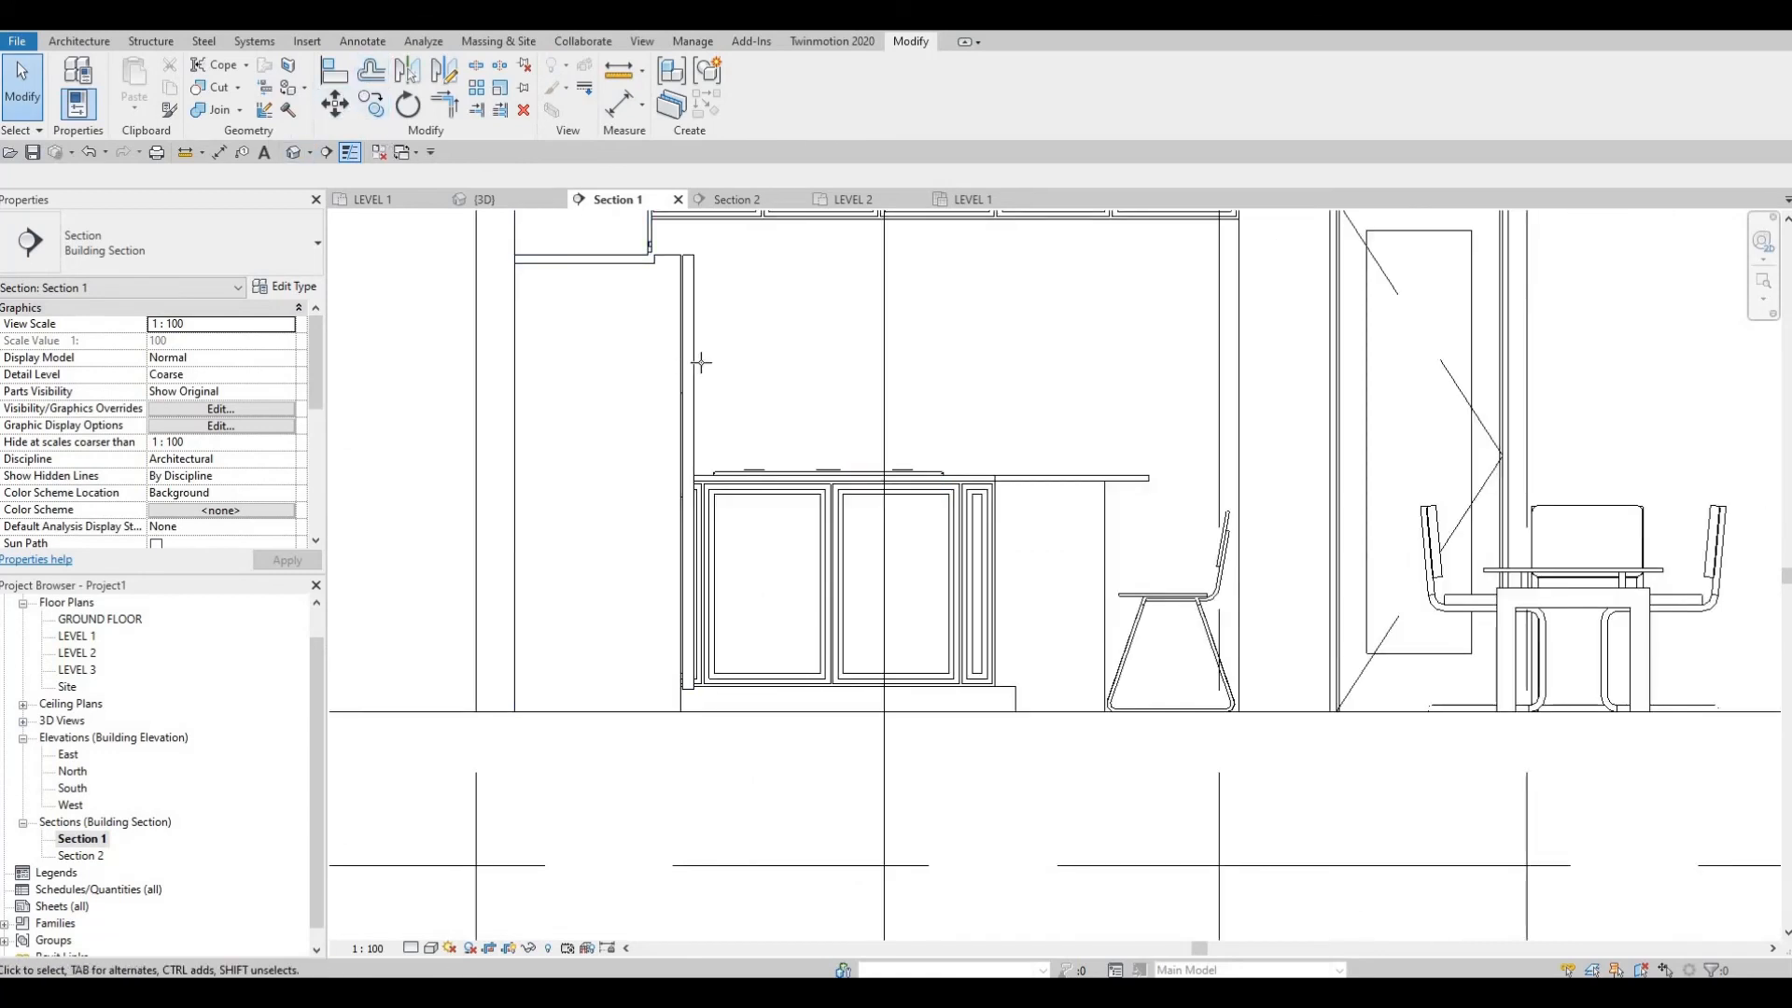
pyautogui.press('c')
pyautogui.press('m')
pyautogui.scroll(5, 814, 523)
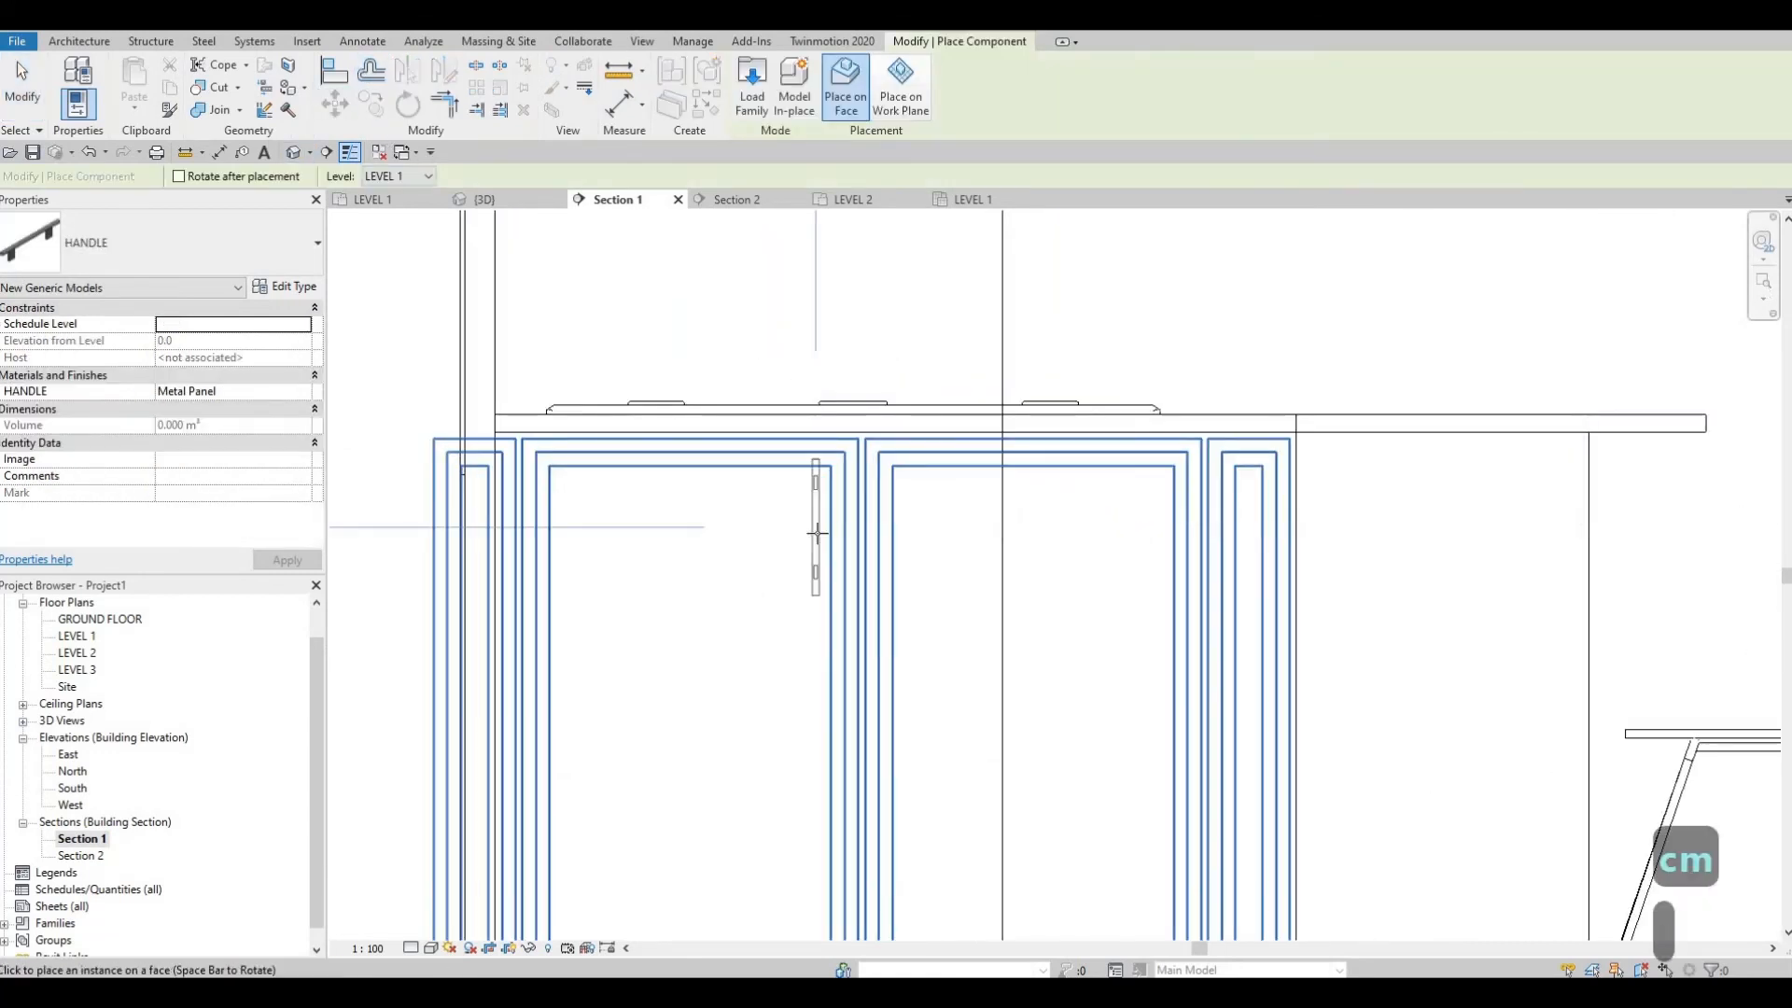
pyautogui.click(906, 535)
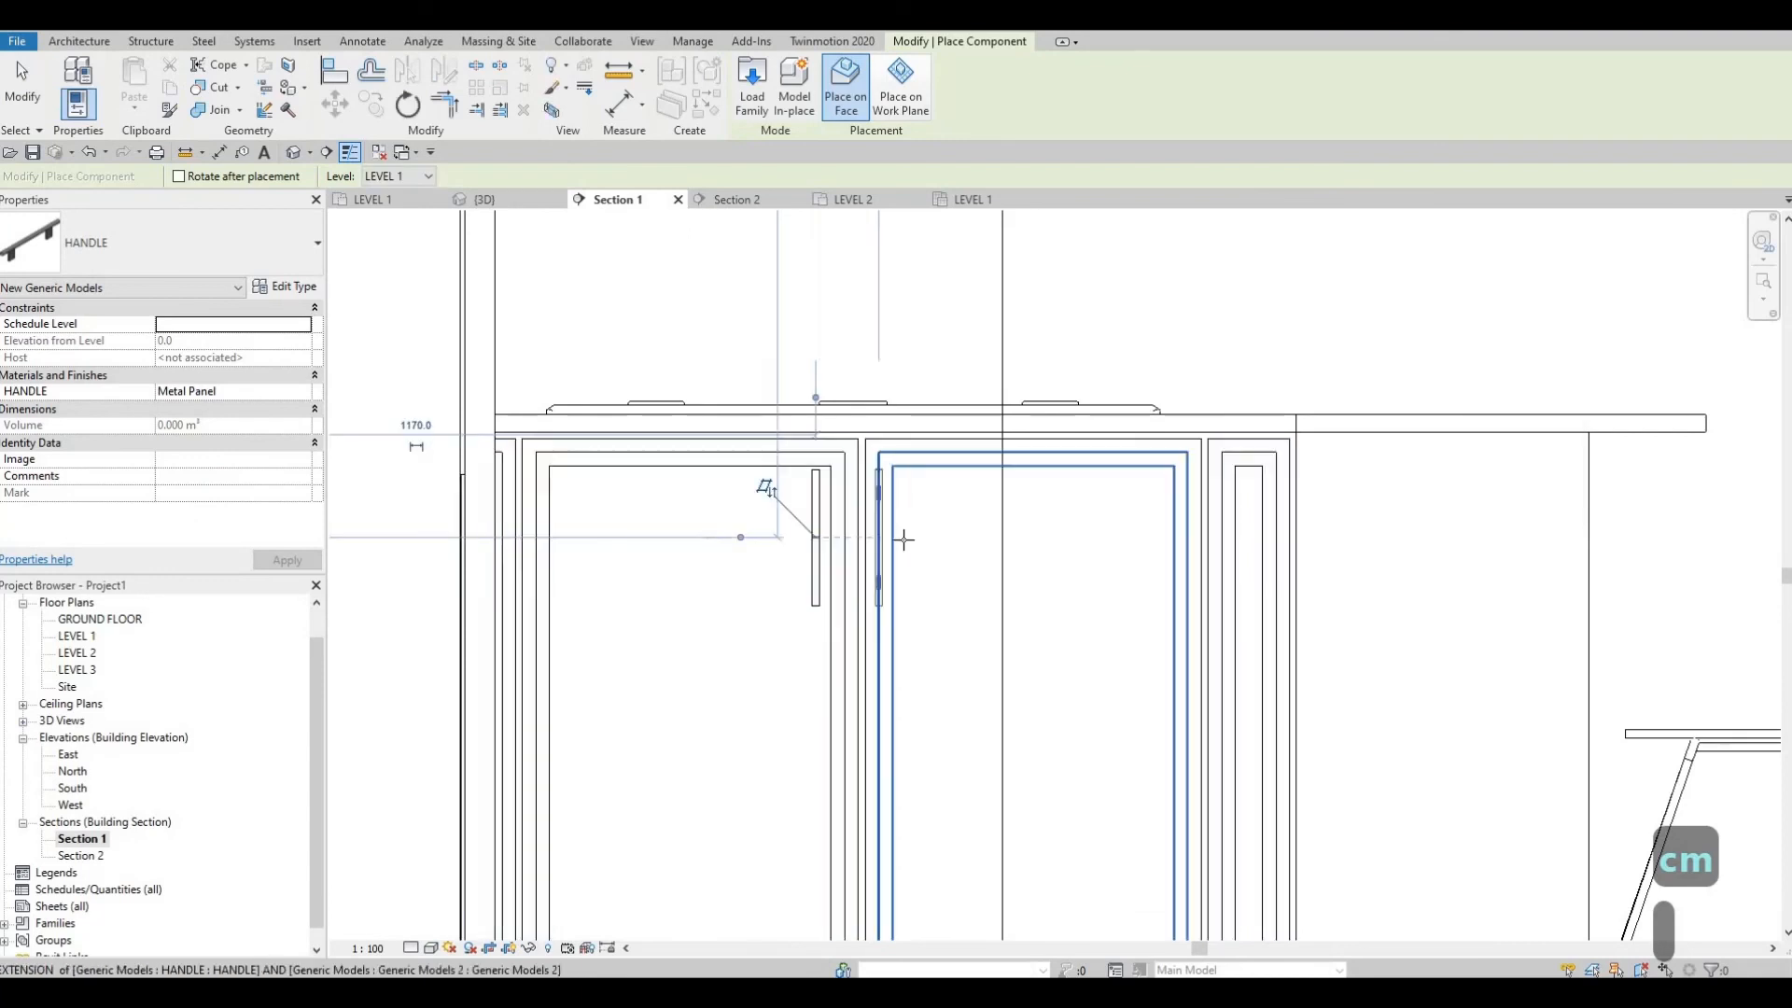
pyautogui.click(904, 539)
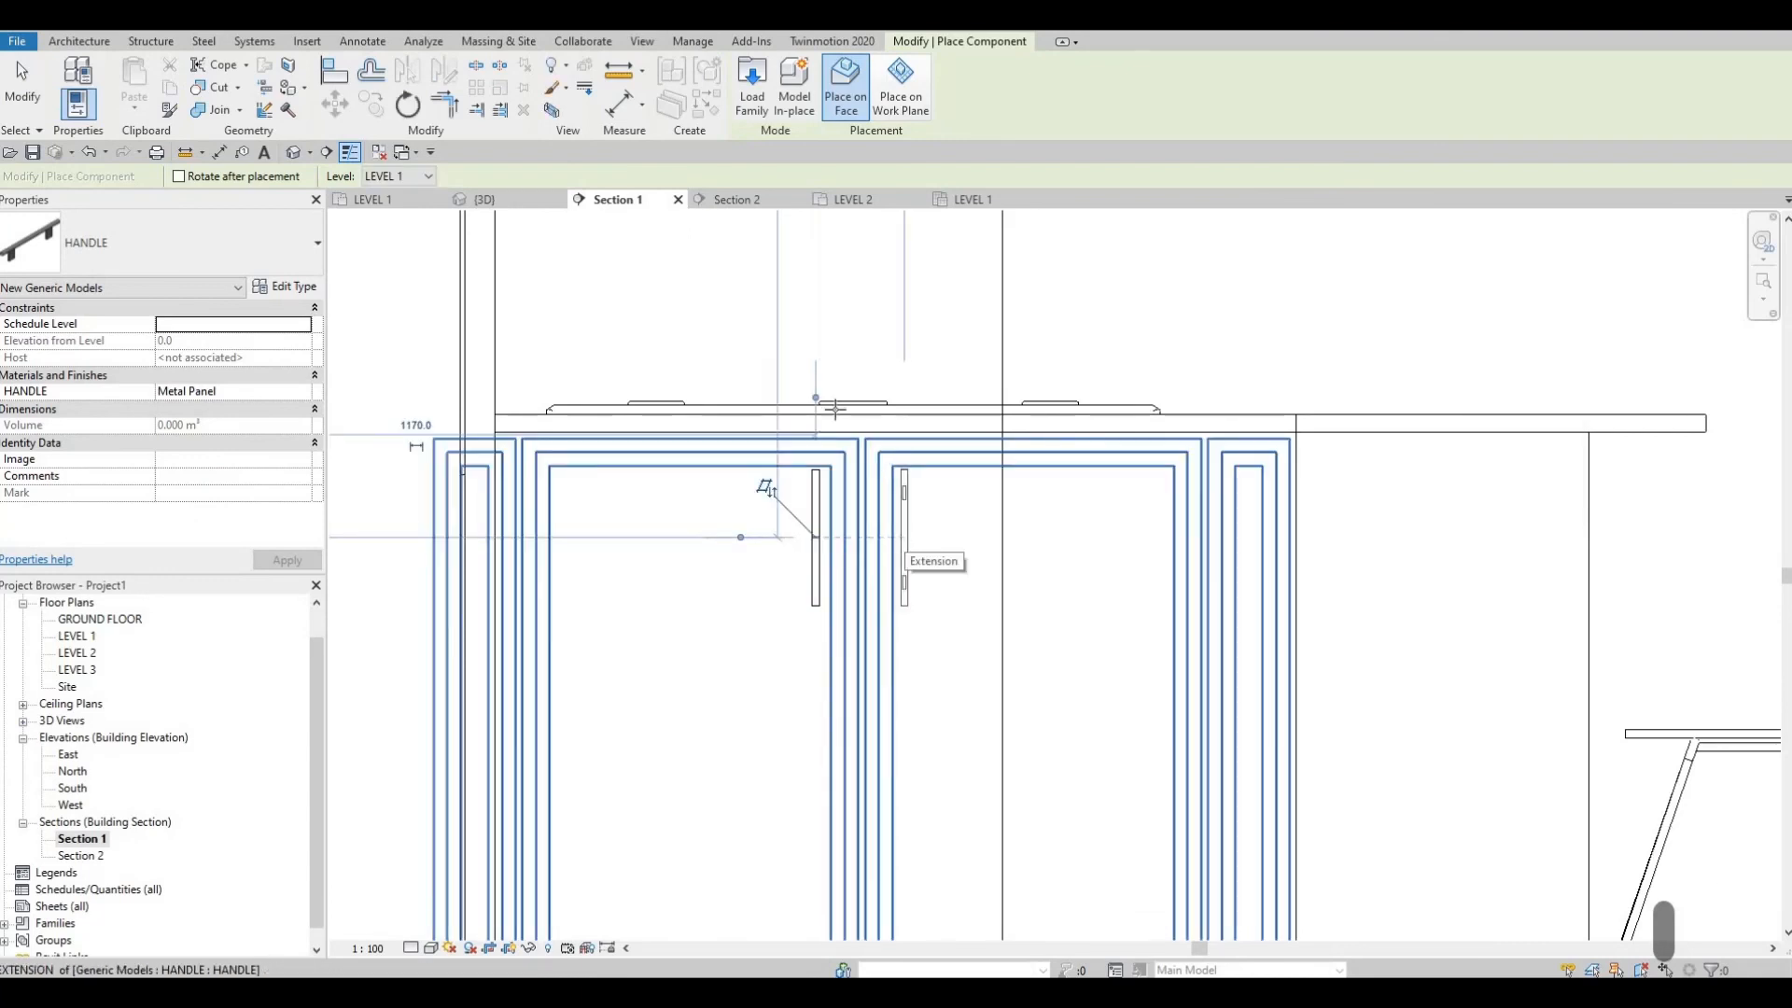
pyautogui.scroll(-4, 831, 388)
pyautogui.scroll(-3, 842, 437)
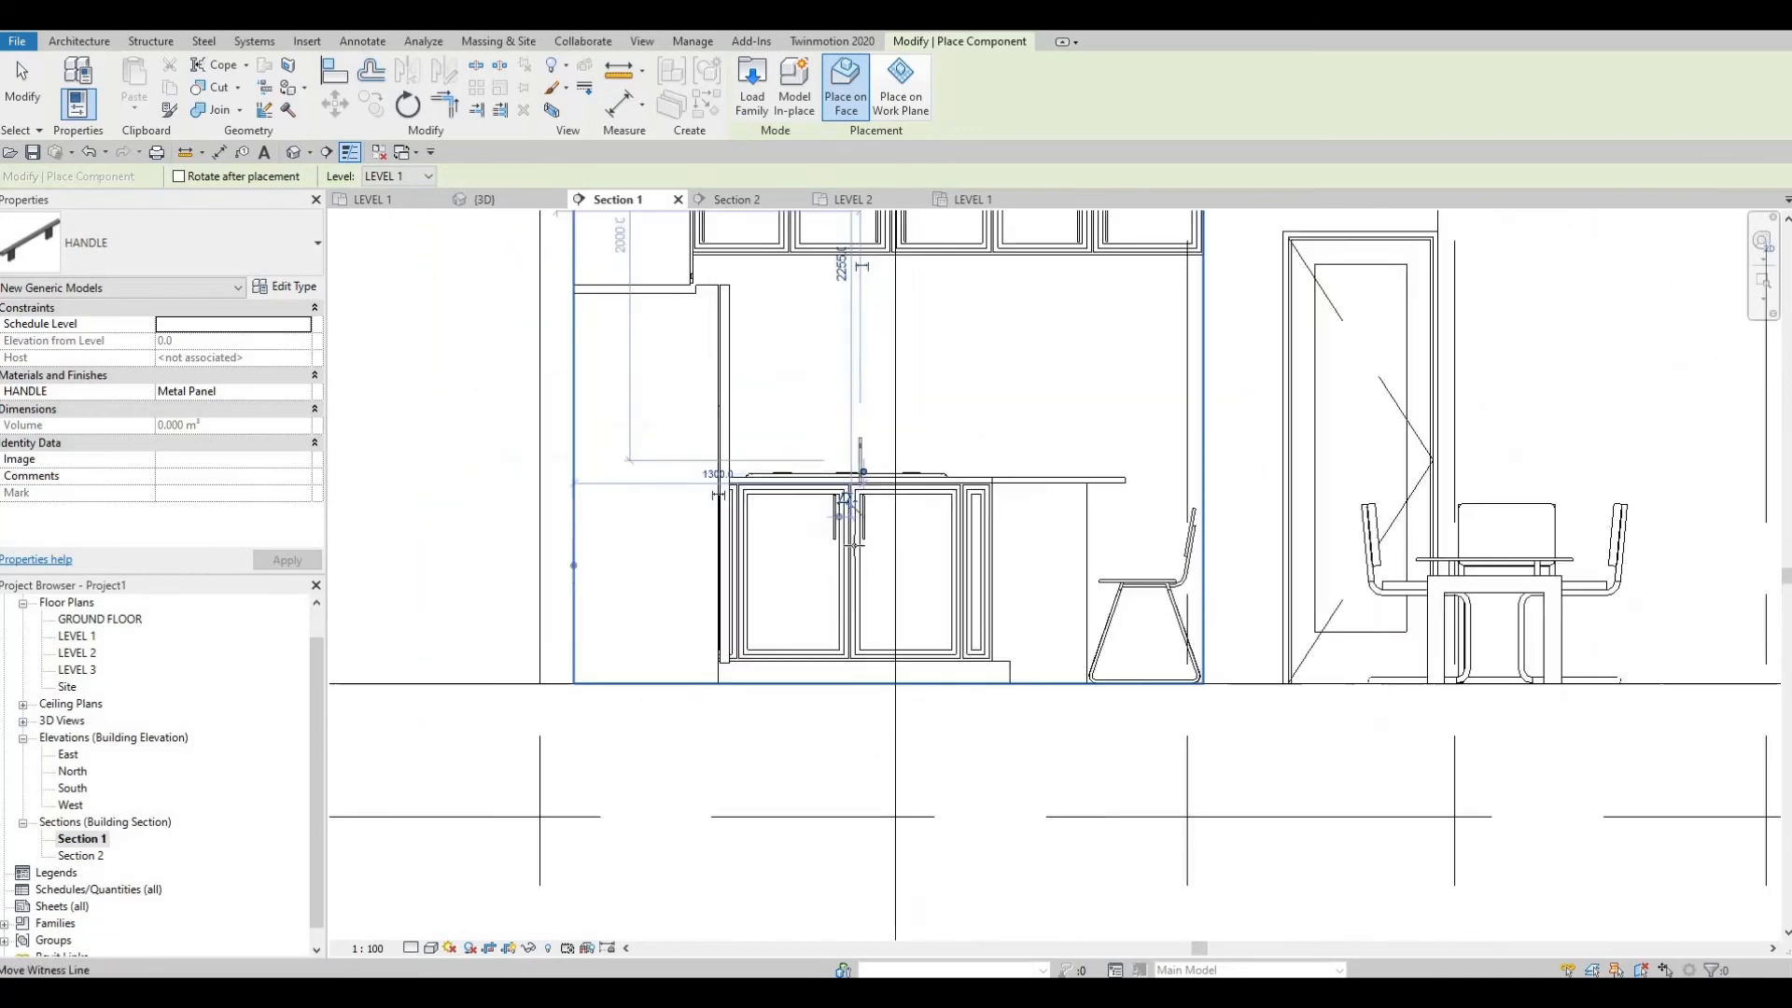
pyautogui.moveTo(700, 412); pyautogui.dragTo(744, 483, button='middle')
pyautogui.press('Escape')
pyautogui.press('Escape')
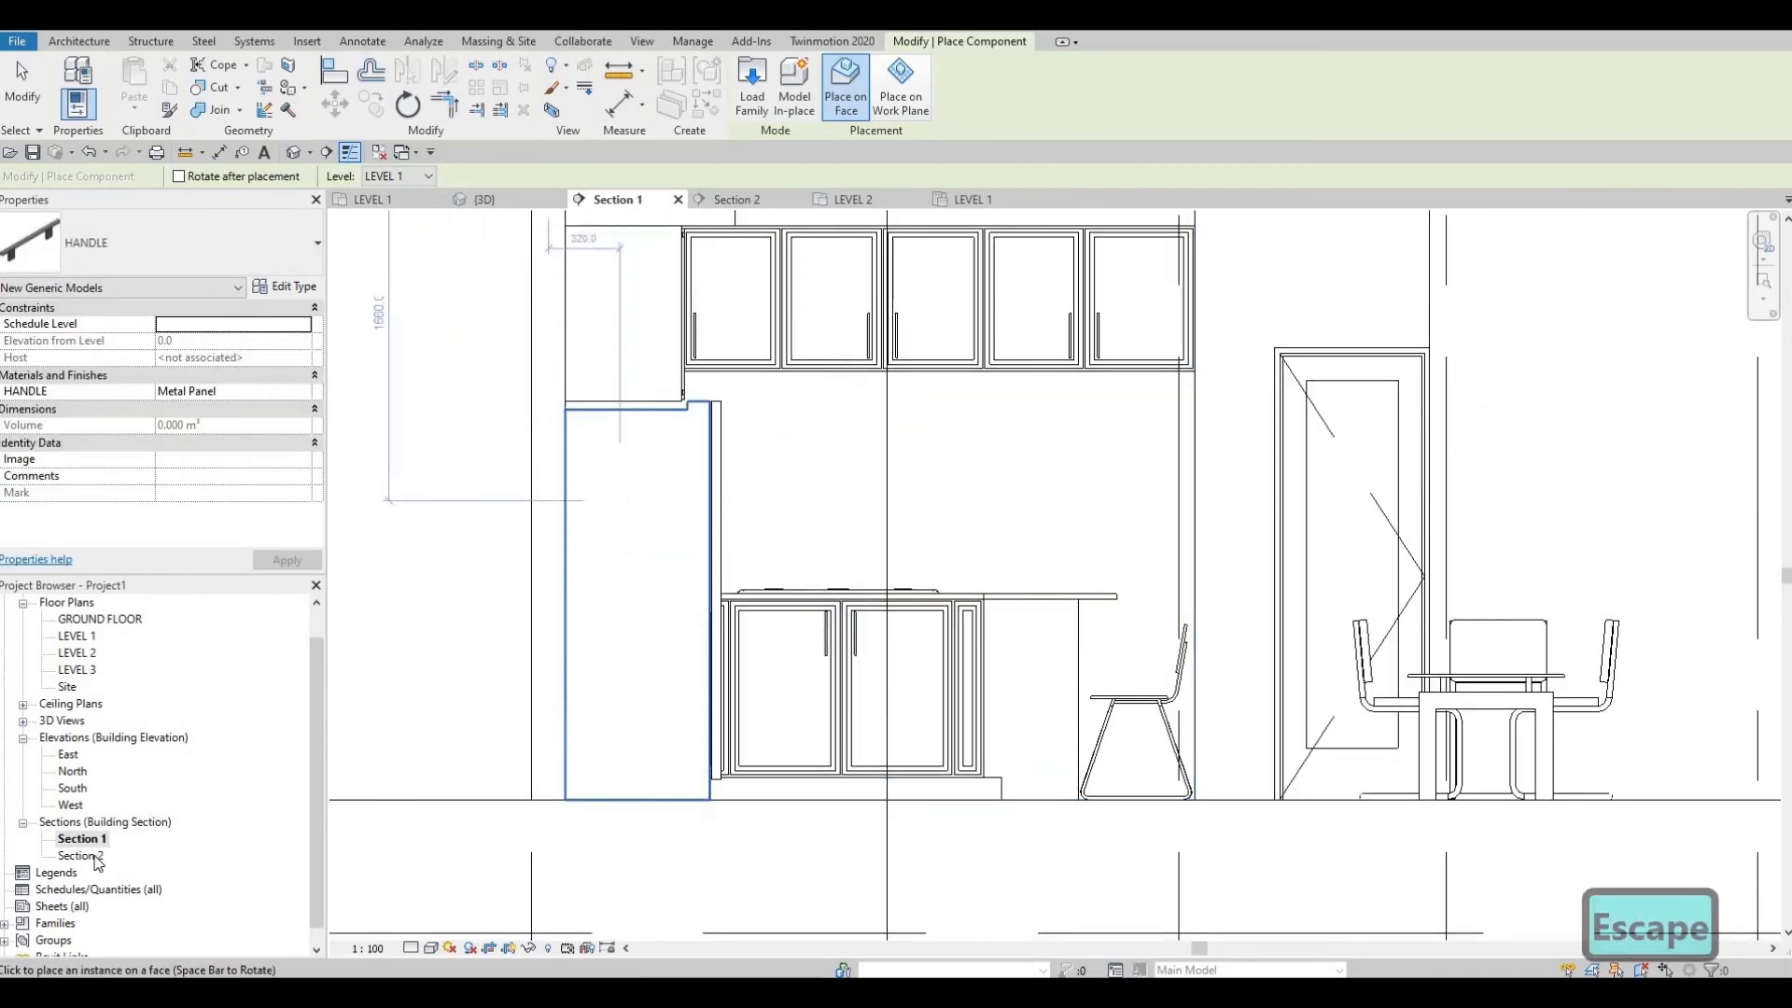
# Step: In Section 2, place a HANDLE component near the lower right corner of the door above the refrigerator
pyautogui.doubleClick(81, 855)
pyautogui.scroll(-1, 610, 356)
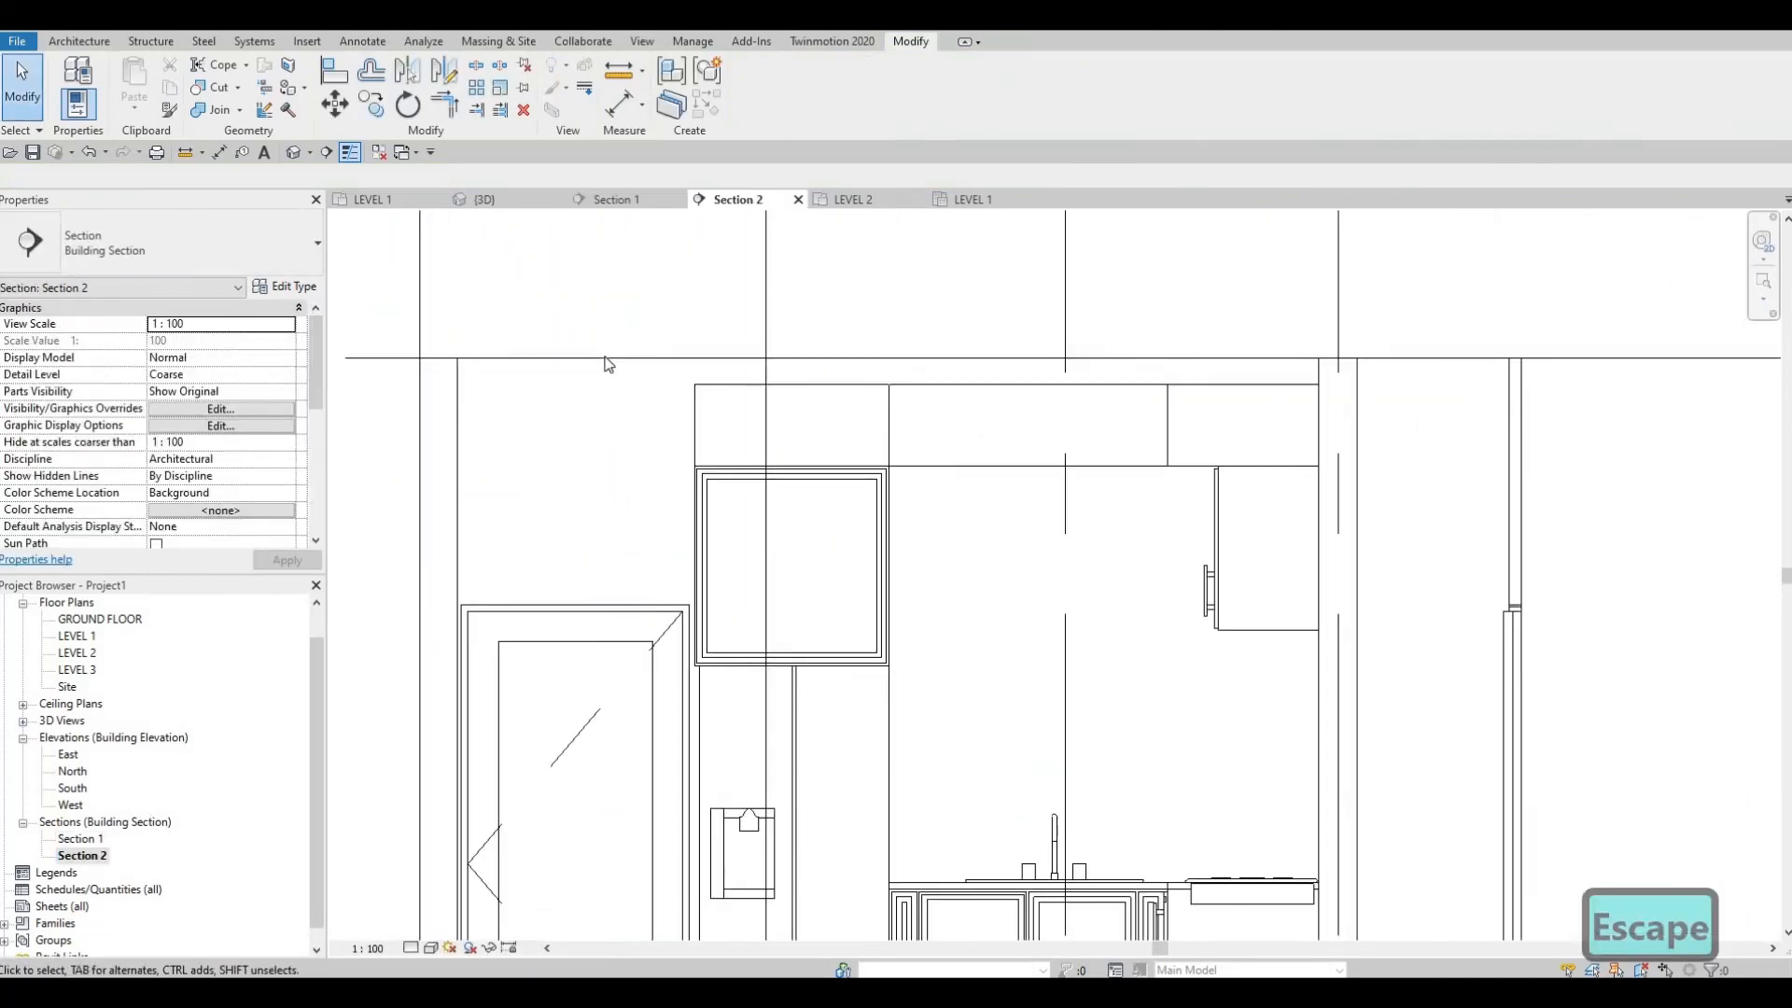
pyautogui.moveTo(769, 564); pyautogui.dragTo(611, 381, button='middle')
pyautogui.press('c')
pyautogui.press('m')
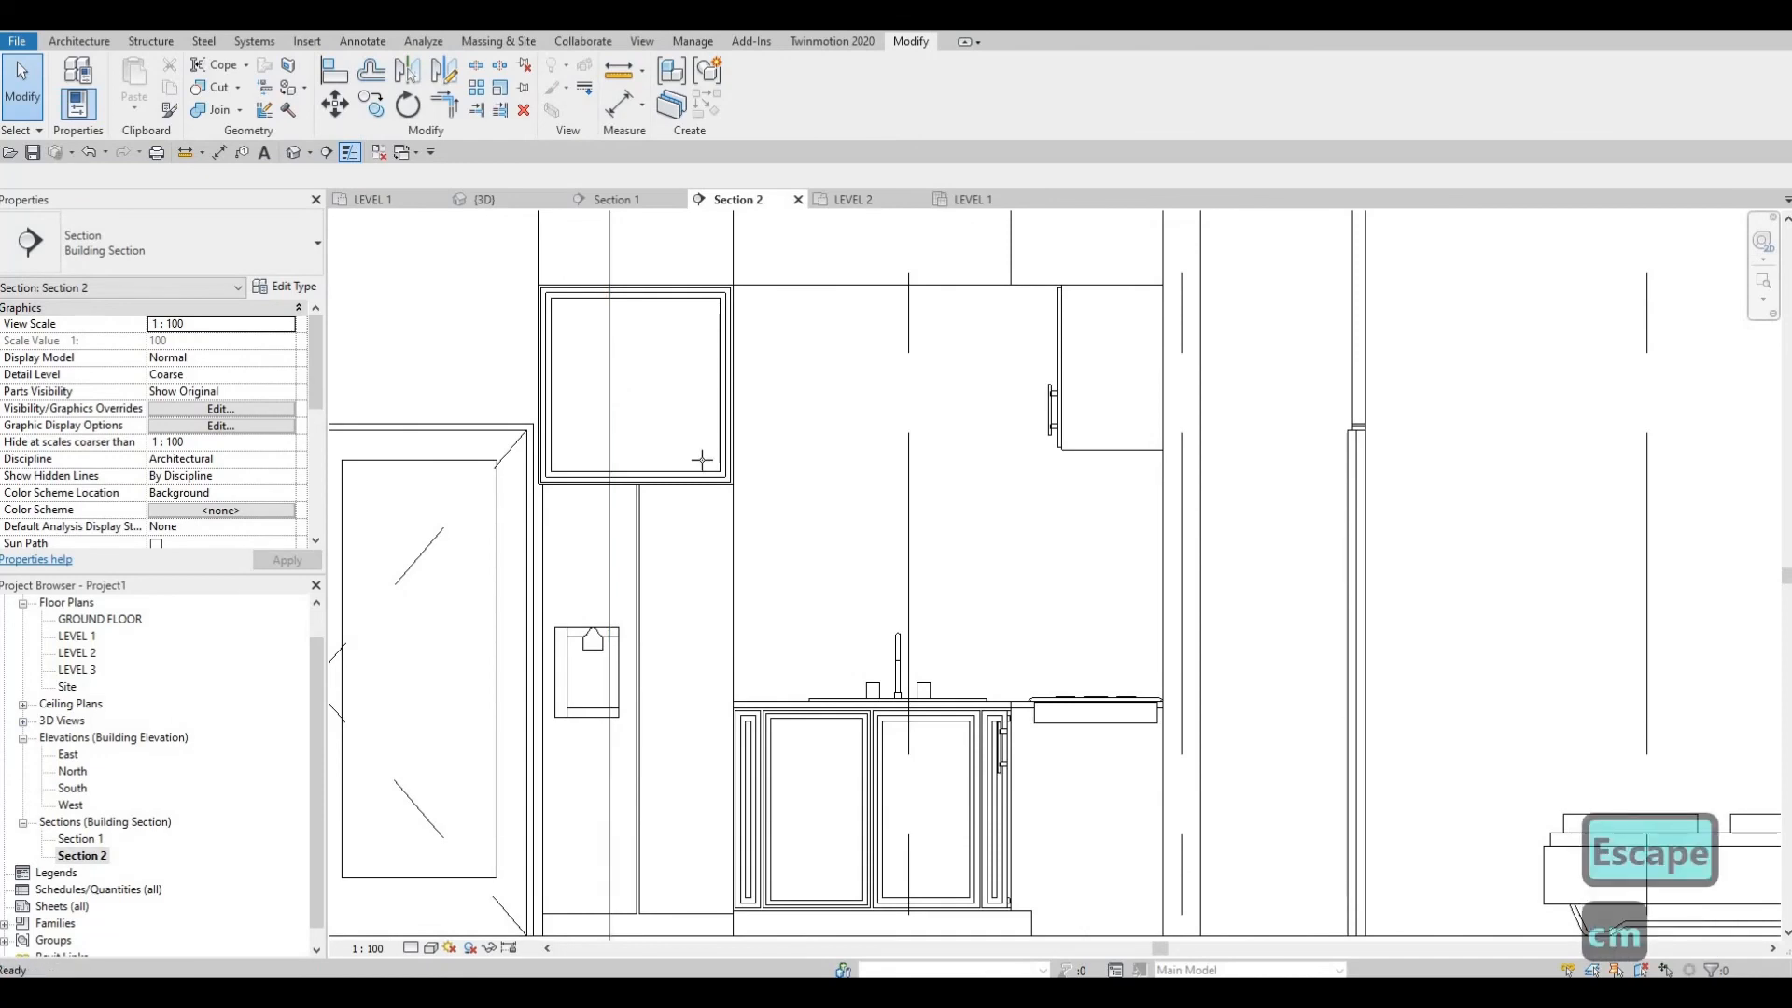
pyautogui.scroll(4, 709, 446)
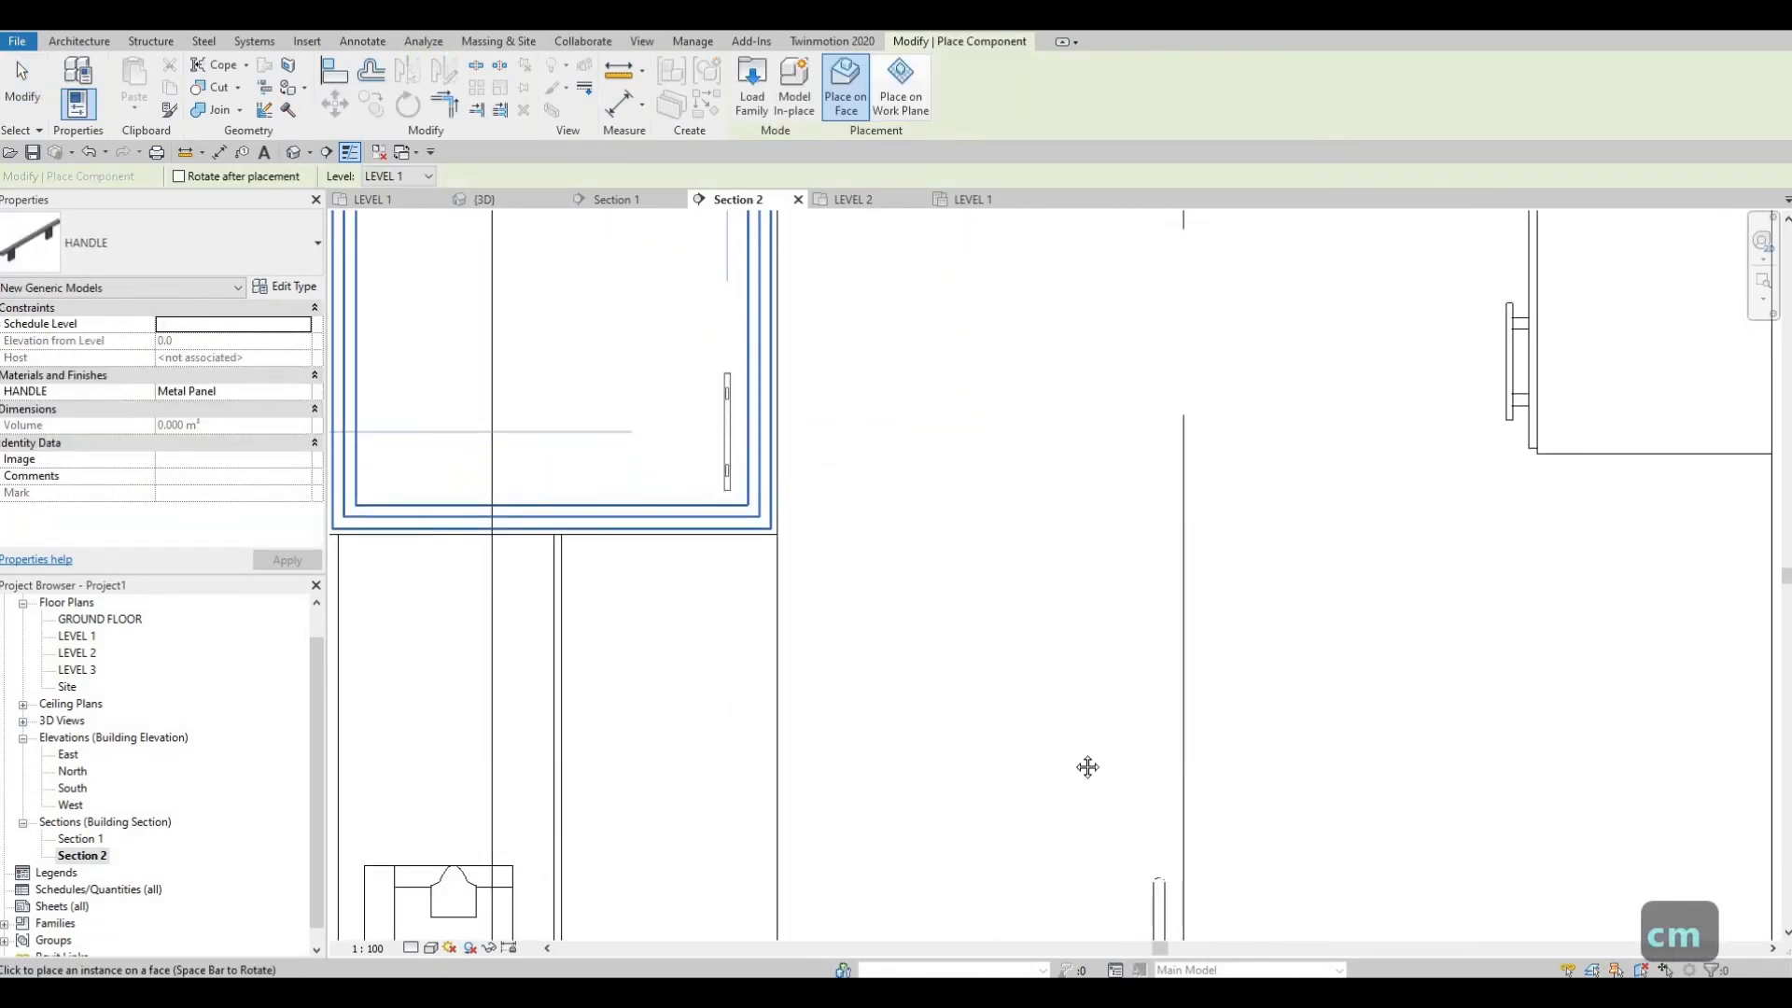
pyautogui.click(727, 431)
# Step: Place a HANDLE component near the upper inner corner of both base cabinet doors below the sink, level with each other, and end placement
pyautogui.moveTo(1087, 766); pyautogui.dragTo(754, 271, button='middle')
pyautogui.scroll(-2, 732, 554)
pyautogui.scroll(3, 736, 561)
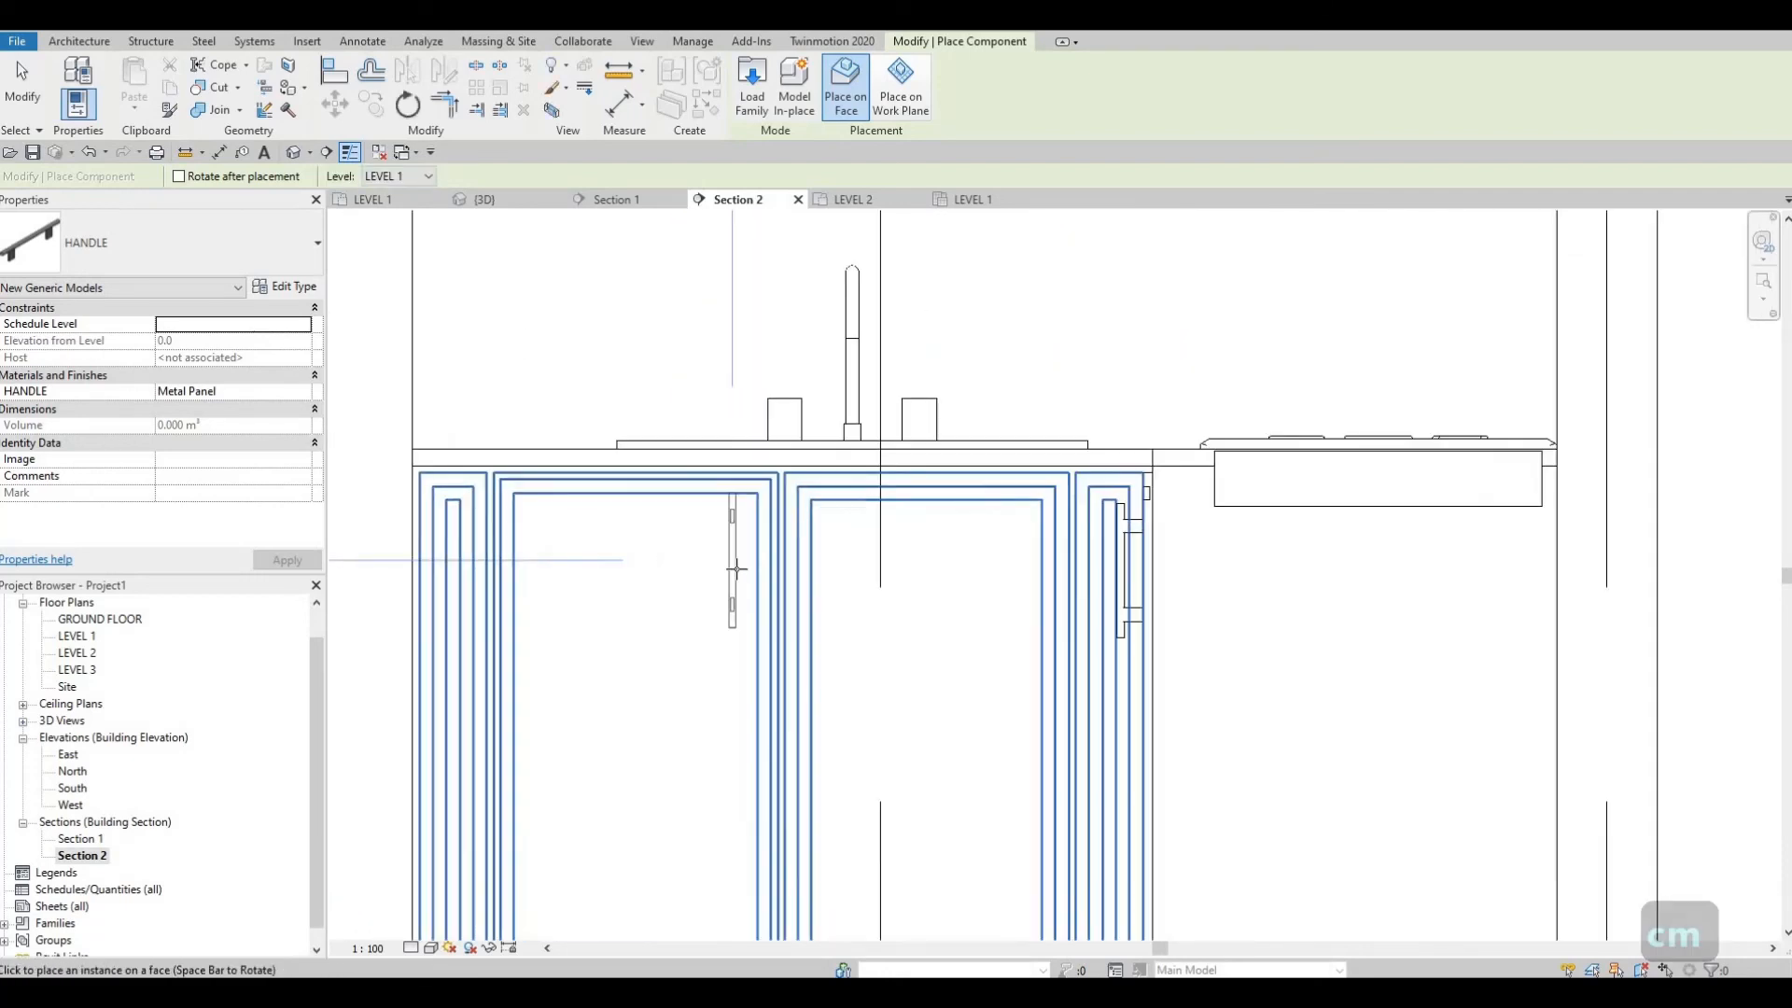
pyautogui.click(822, 564)
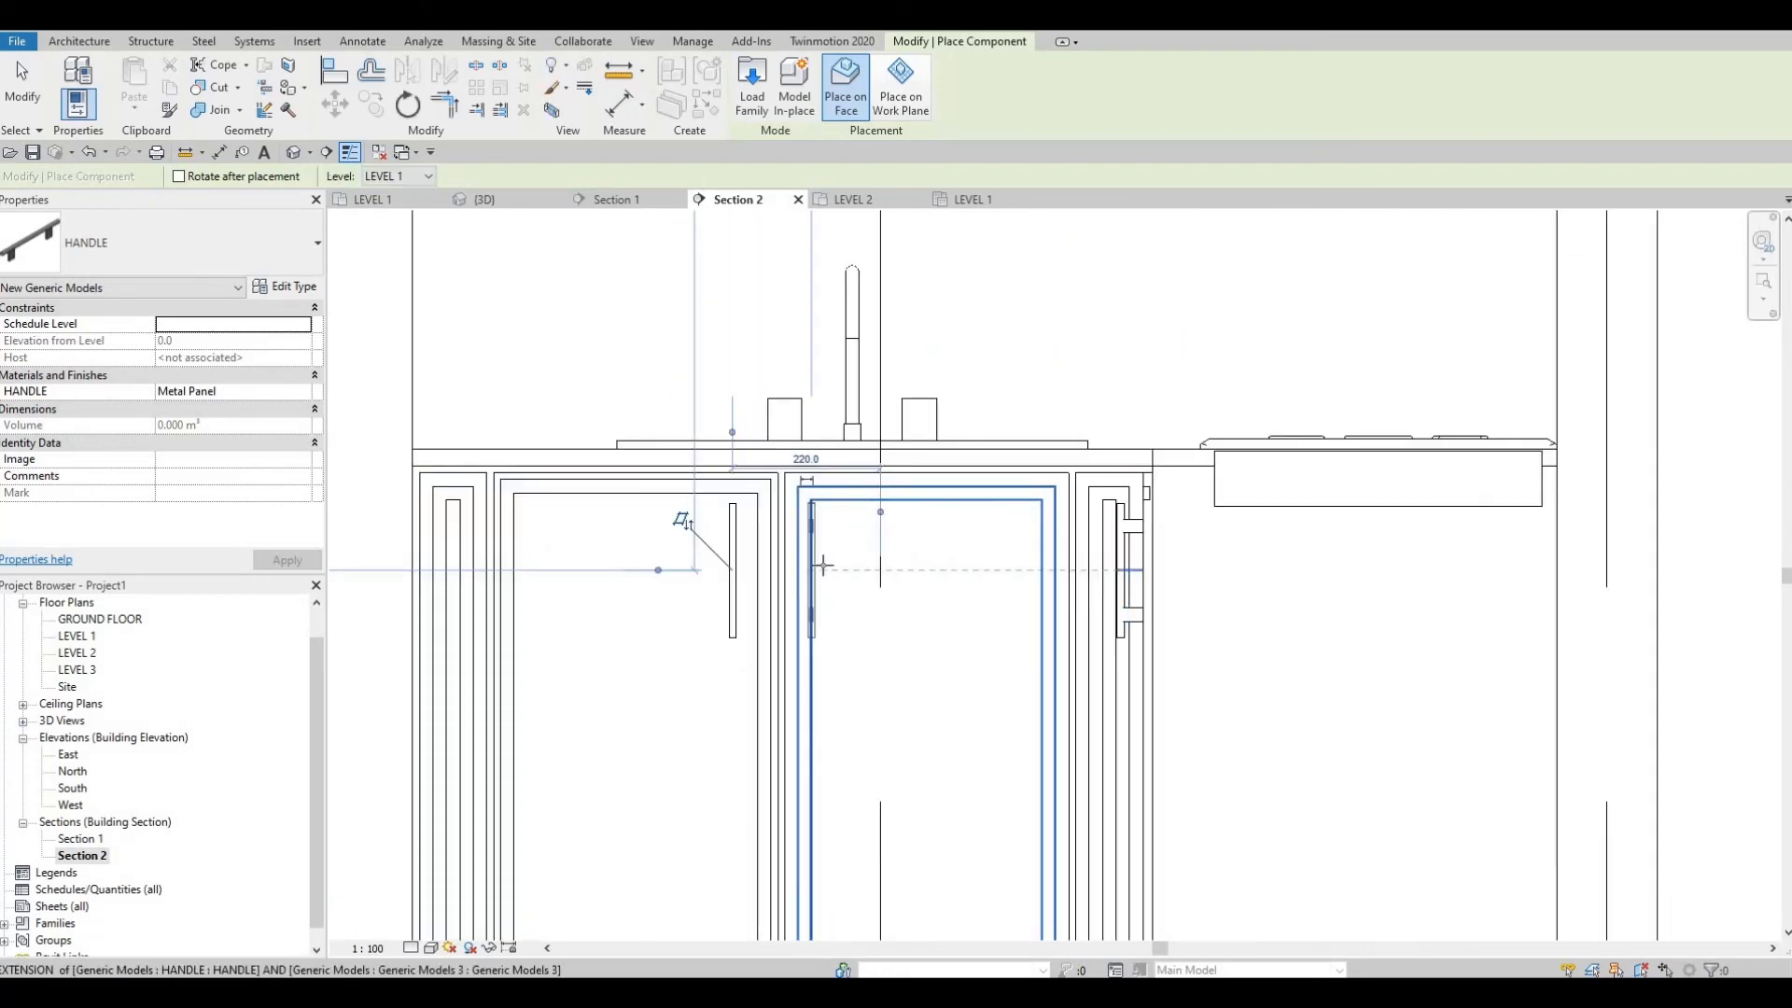
pyautogui.press('Escape')
pyautogui.press('Escape')
pyautogui.press('Escape')
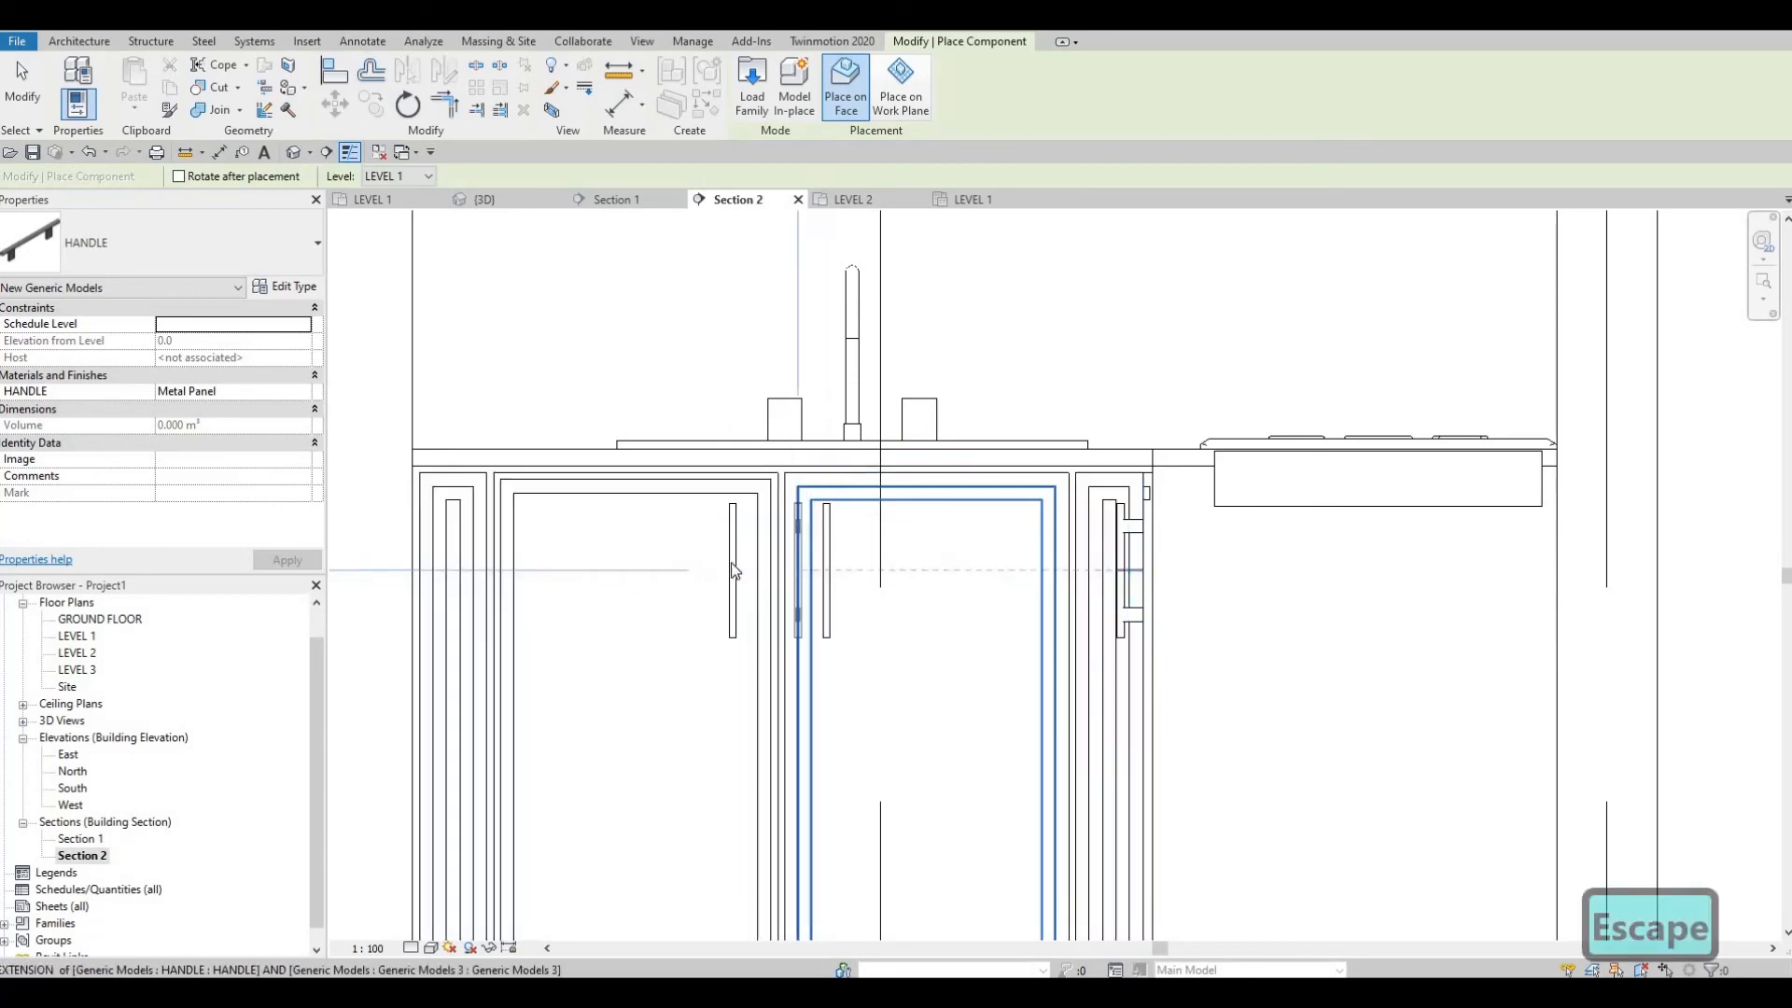
# Step: Nudge the left sink door's handle two increments toward the joint between the doors, and view the kitchen from an angle in 3D
pyautogui.click(729, 560)
pyautogui.press('Right')
pyautogui.press('Right')
pyautogui.scroll(-2, 721, 534)
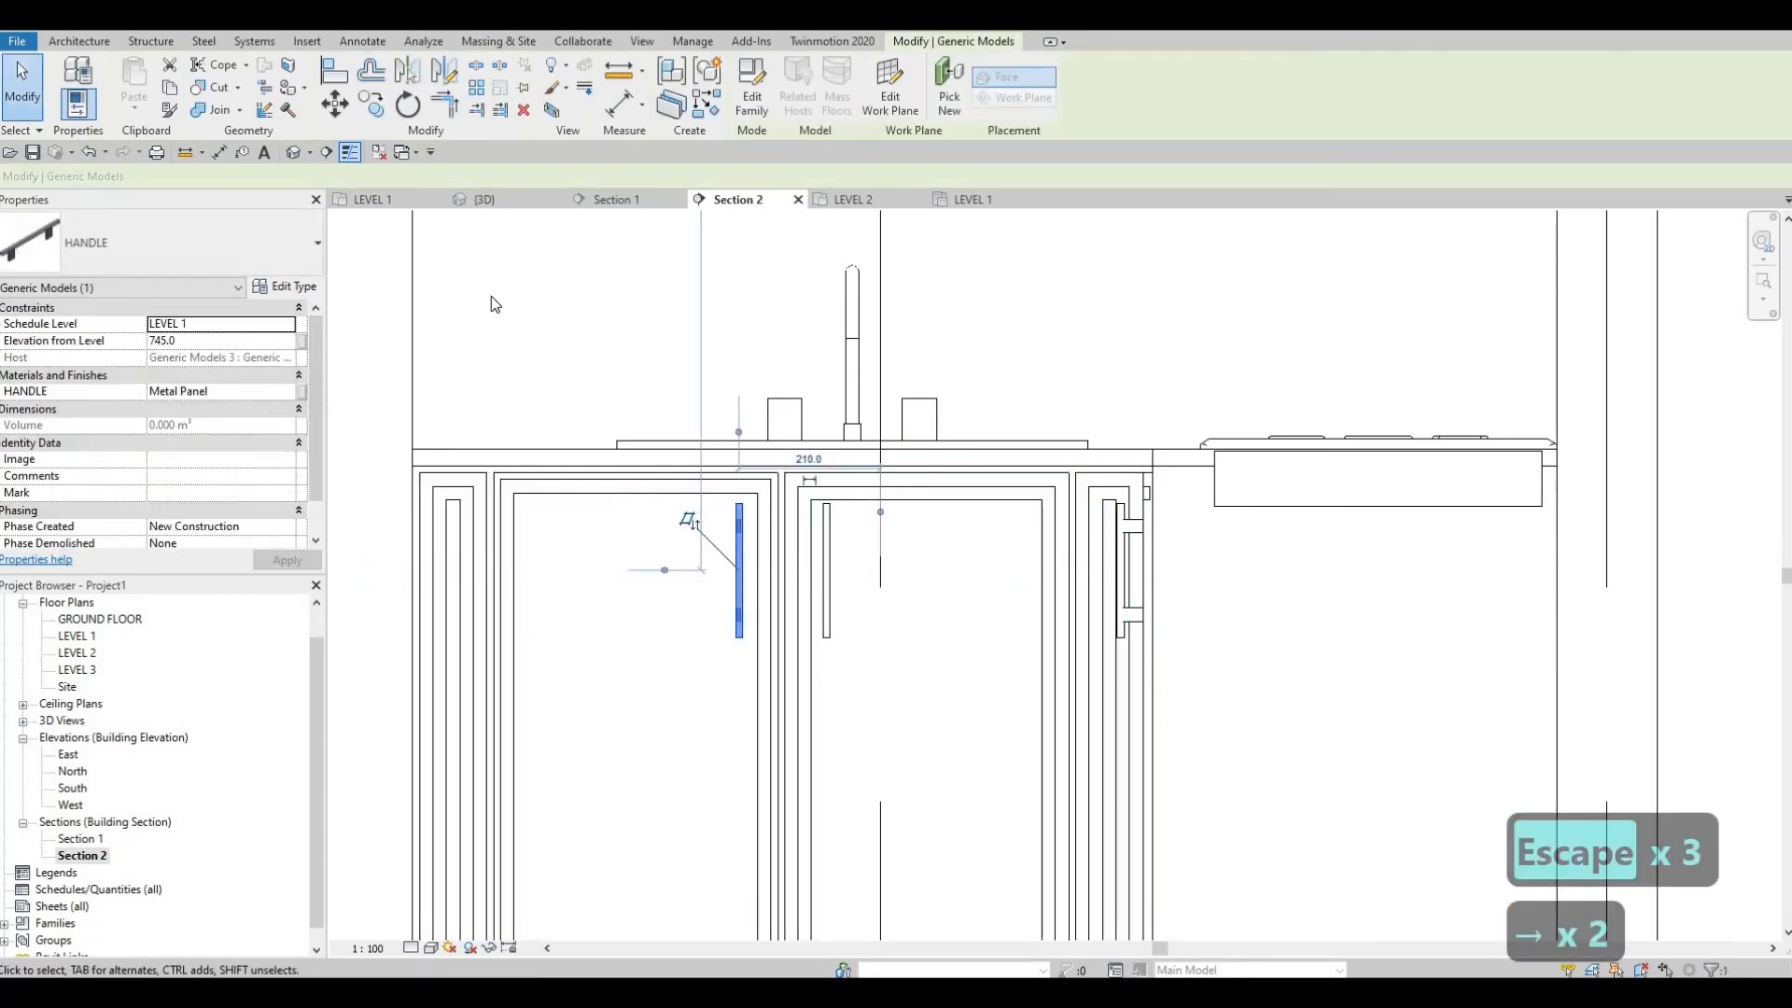
pyautogui.press('Escape')
pyautogui.press('Escape')
pyautogui.click(296, 157)
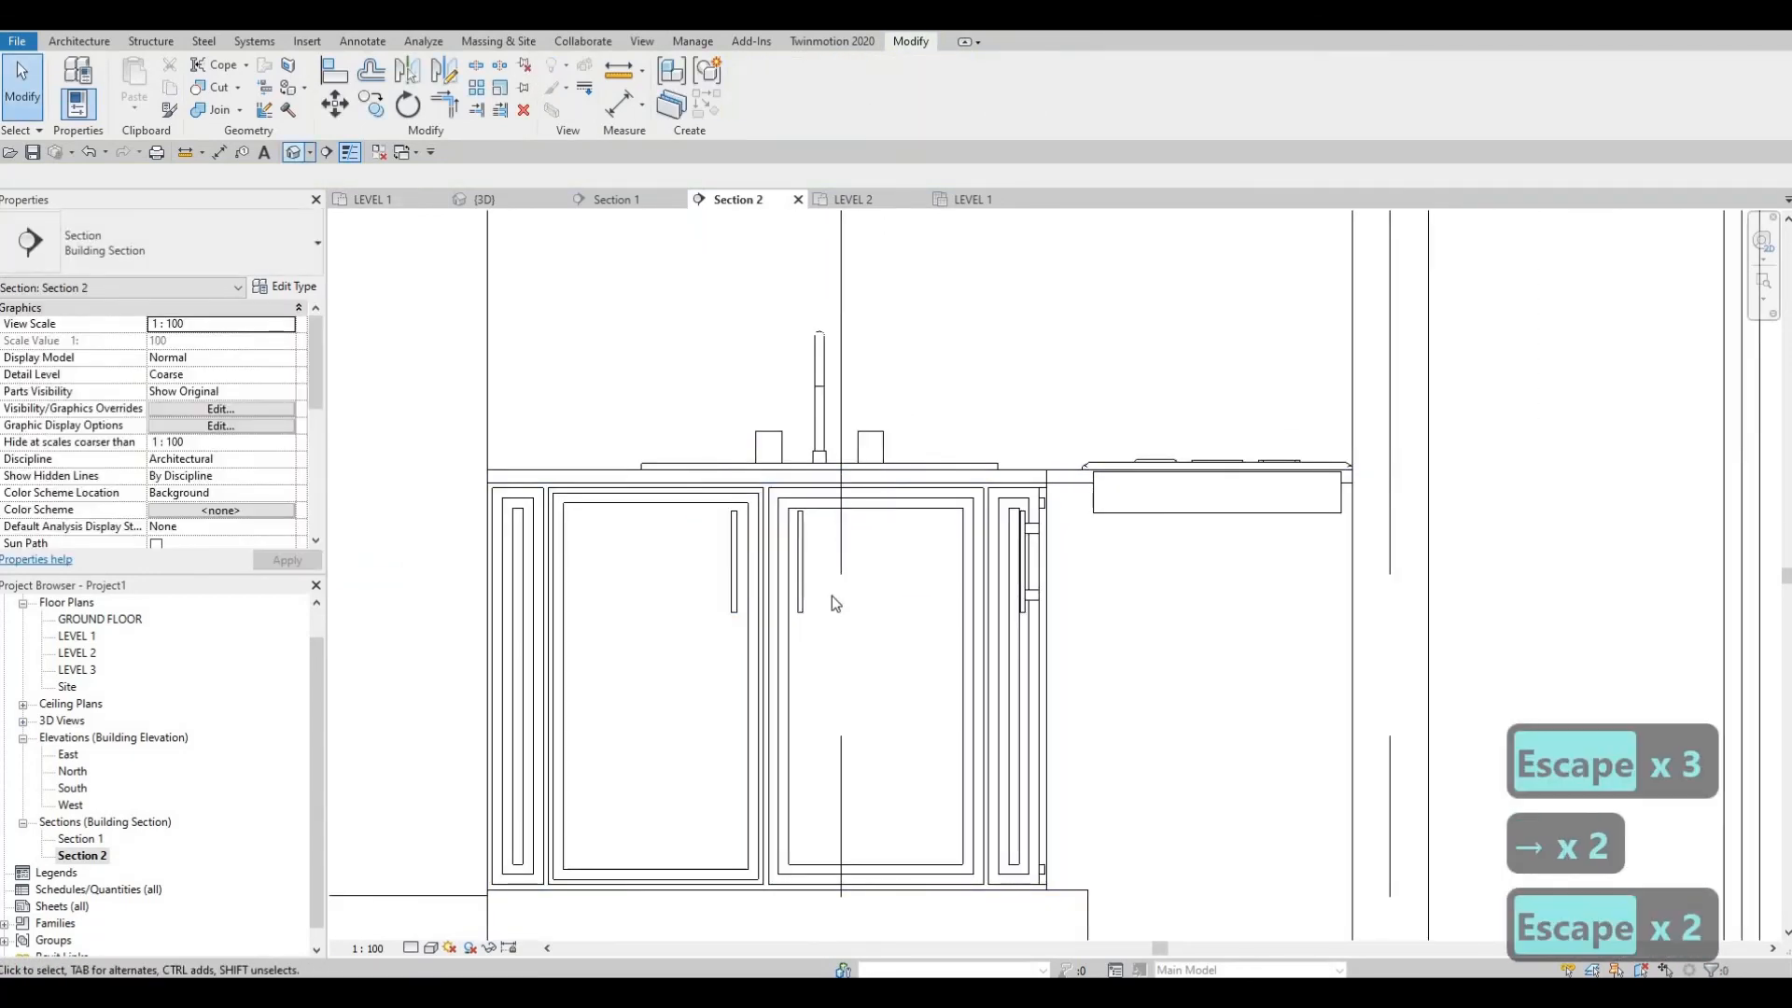
pyautogui.keyDown('shift'); pyautogui.moveTo(701, 664); pyautogui.dragTo(795, 777, button='middle'); pyautogui.keyUp('shift')
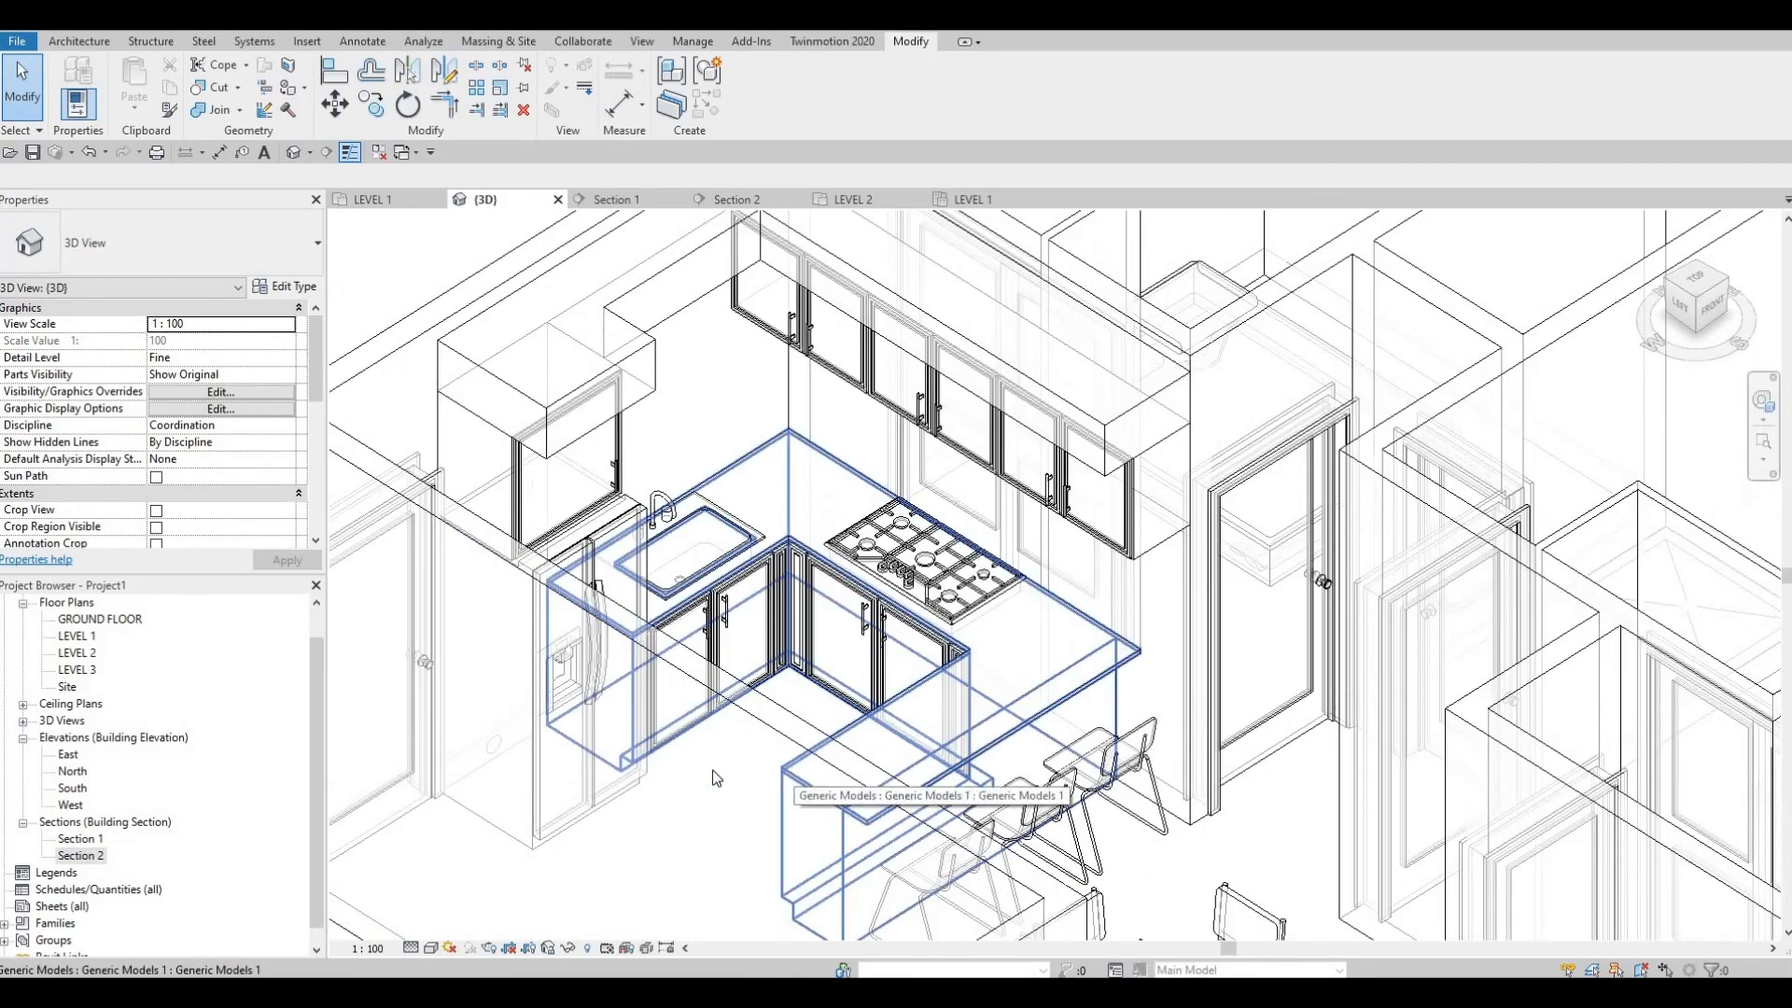